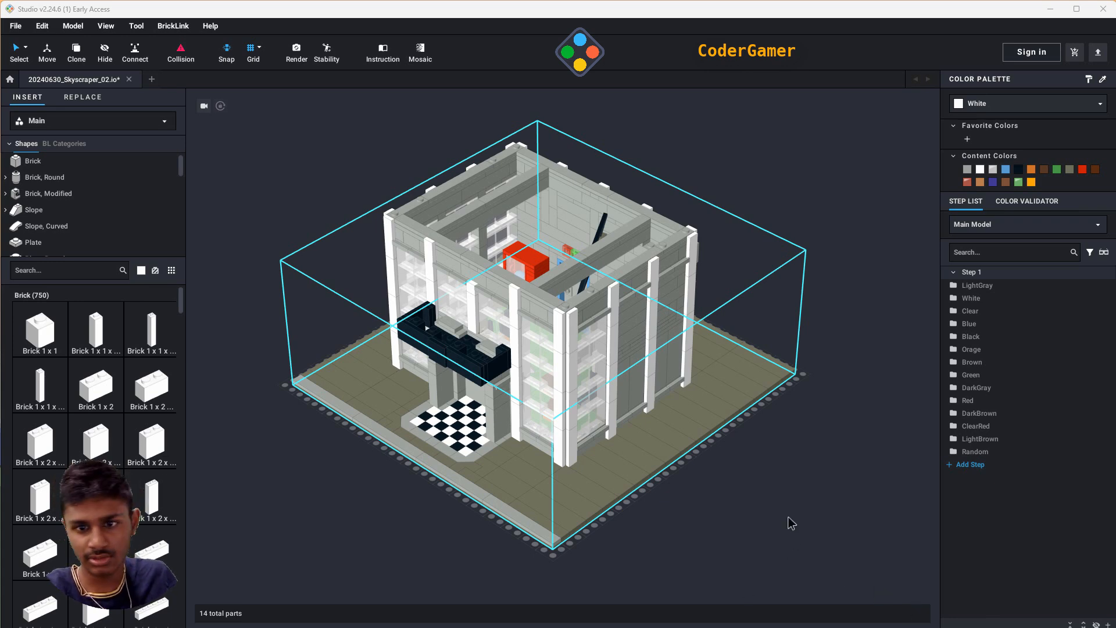
- Add a second step to the model's step list and collapse Step 1
{"action": "right_click_drag", "start_coordinate": [787, 517], "coordinate": [820, 497]}
{"action": "middle_click_drag", "start_coordinate": [780, 417], "coordinate": [579, 402]}
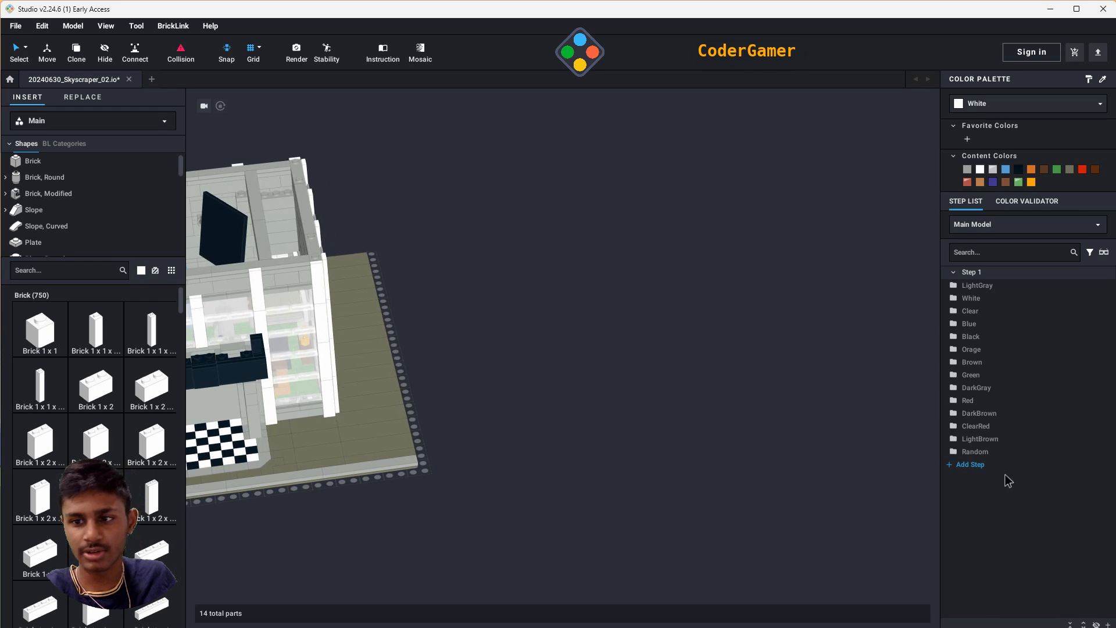
{"action": "left_click", "coordinate": [969, 465]}
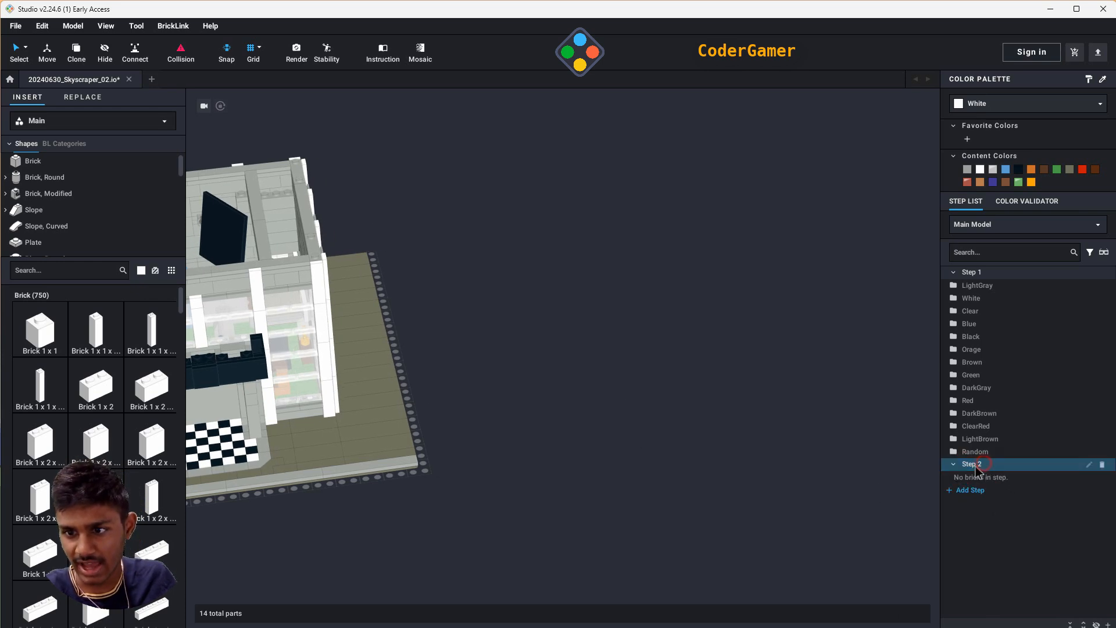
{"action": "left_click", "coordinate": [953, 272]}
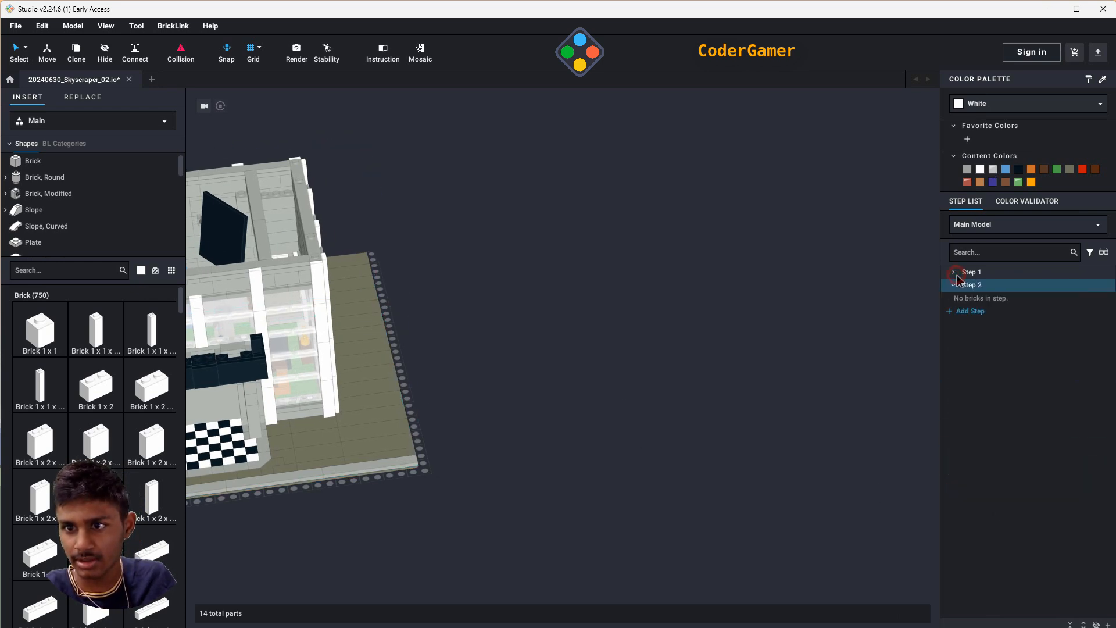
{"action": "left_click", "coordinate": [1088, 272]}
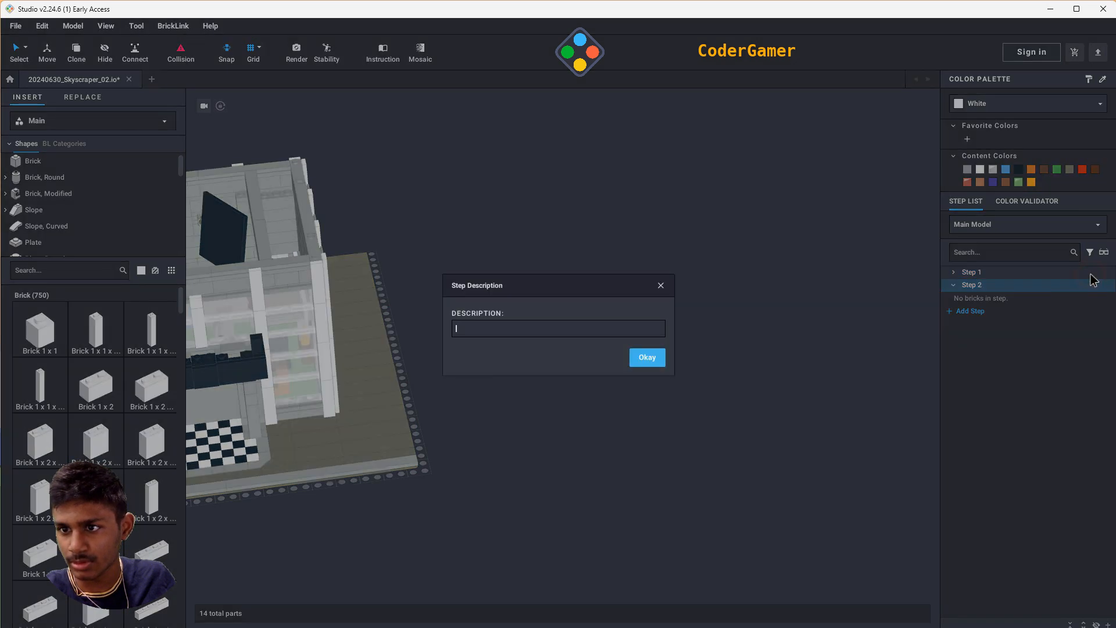
{"action": "left_click", "coordinate": [662, 284]}
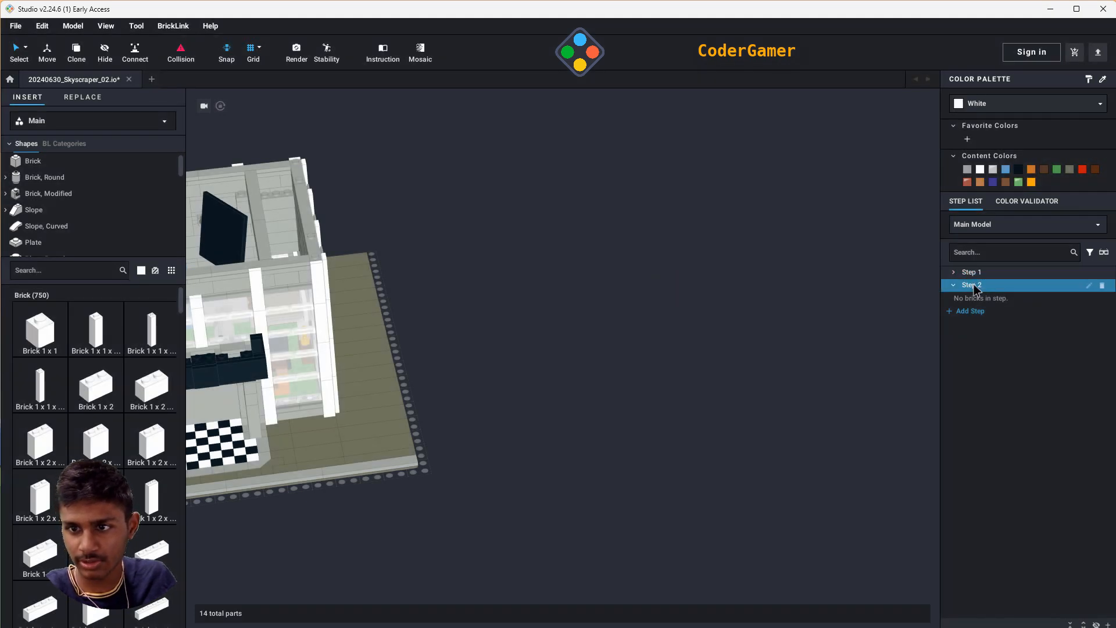
- Find the 1x8 plate in the parts library and place one white Plate 1 x 8 on the empty grid beside the building
{"action": "middle_click_drag", "start_coordinate": [547, 365], "coordinate": [497, 366]}
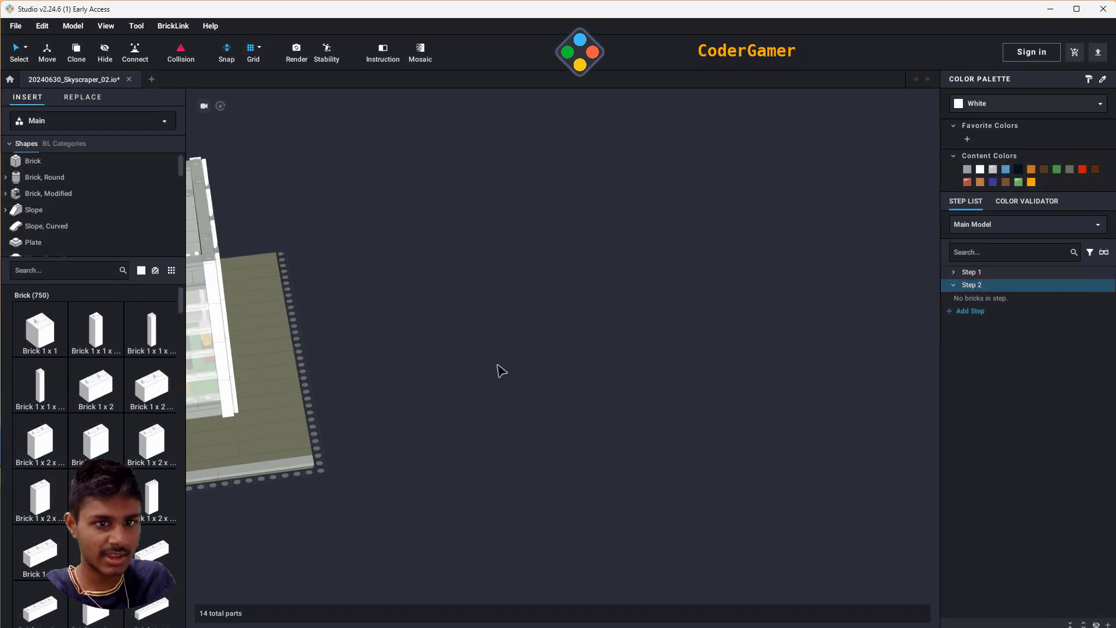
{"action": "right_click_drag", "start_coordinate": [531, 342], "coordinate": [510, 341]}
{"action": "middle_click_drag", "start_coordinate": [535, 301], "coordinate": [486, 328]}
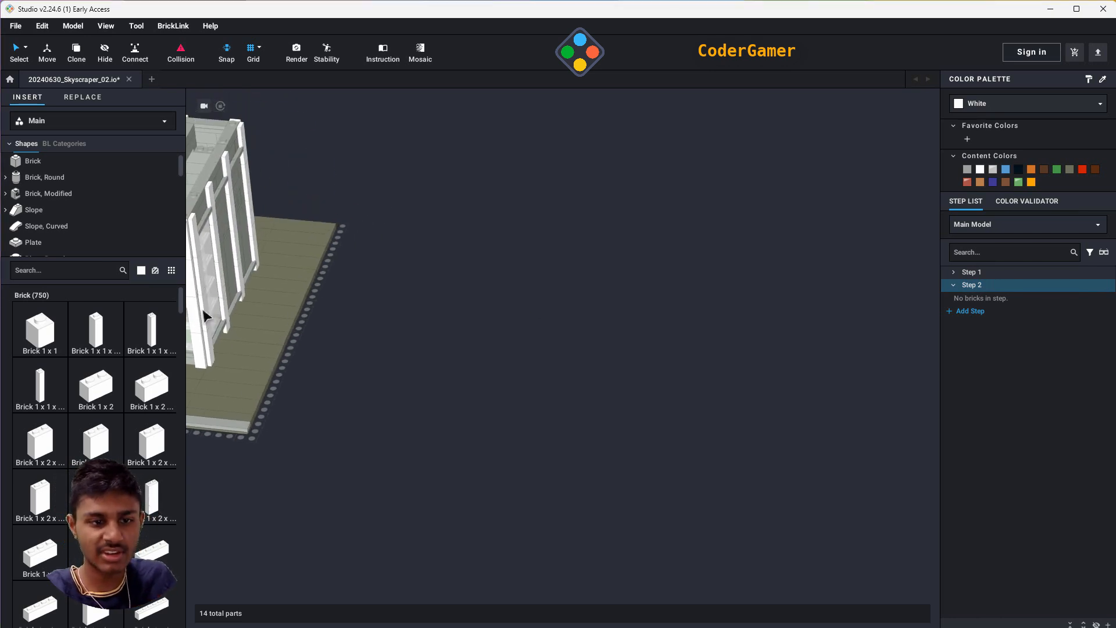
{"action": "left_click", "coordinate": [47, 268]}
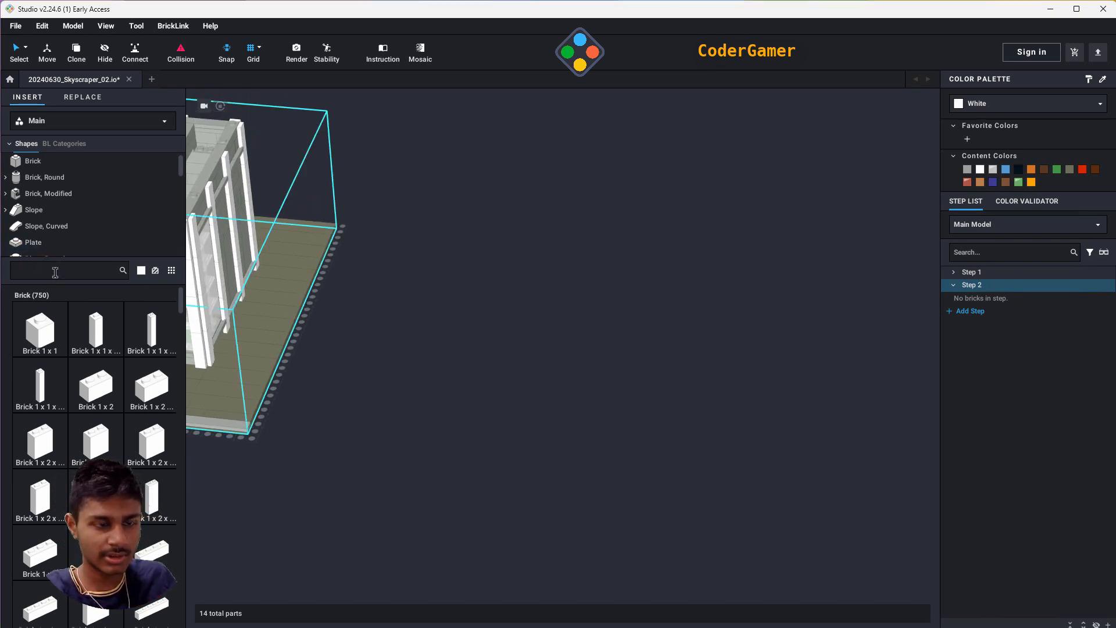
{"action": "type", "text": "1"}
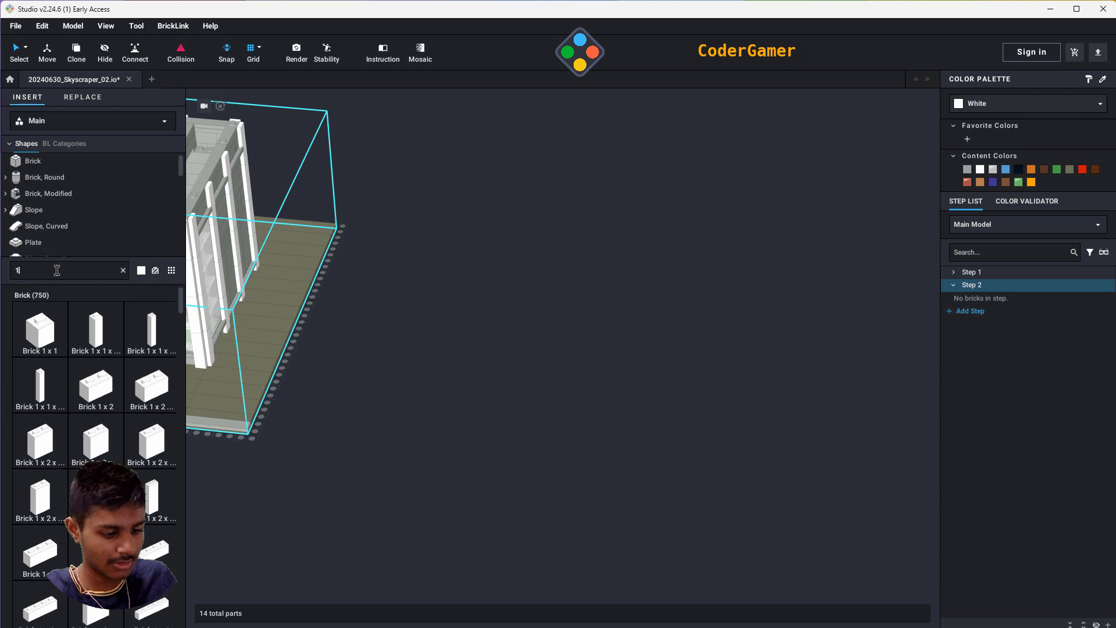
{"action": "type", "text": "x8"}
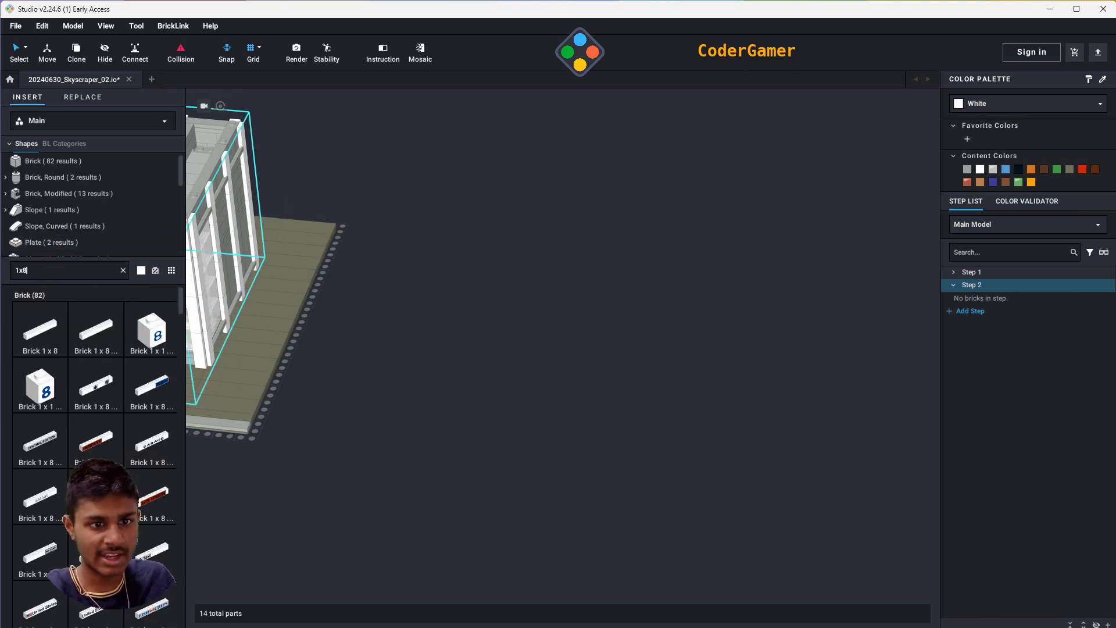
{"action": "left_click", "coordinate": [52, 242]}
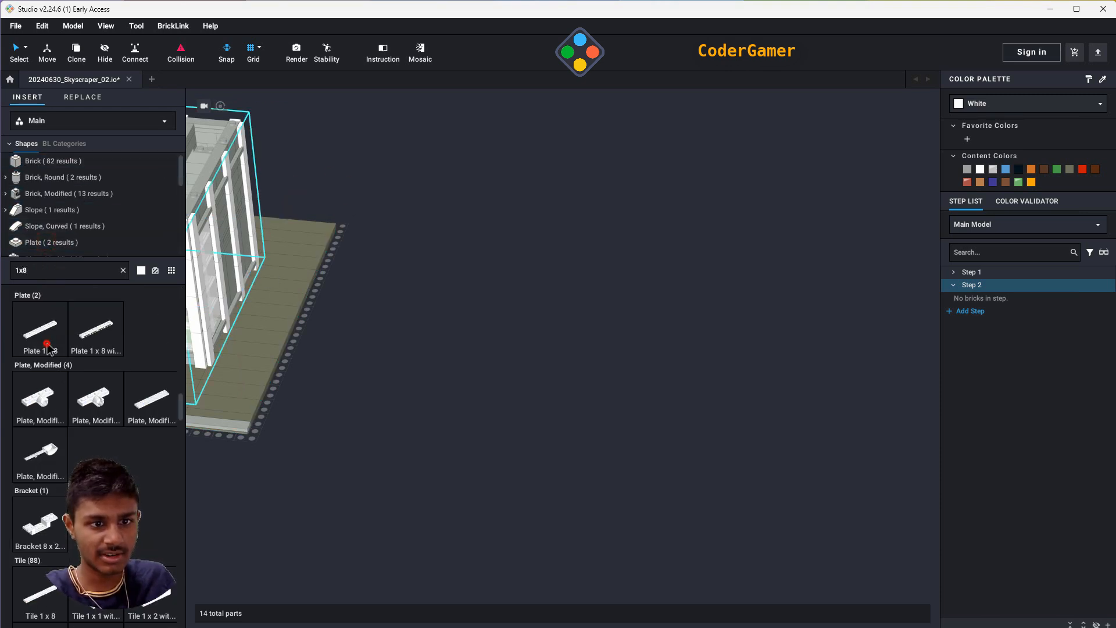
{"action": "left_click_drag", "start_coordinate": [34, 335], "coordinate": [547, 323]}
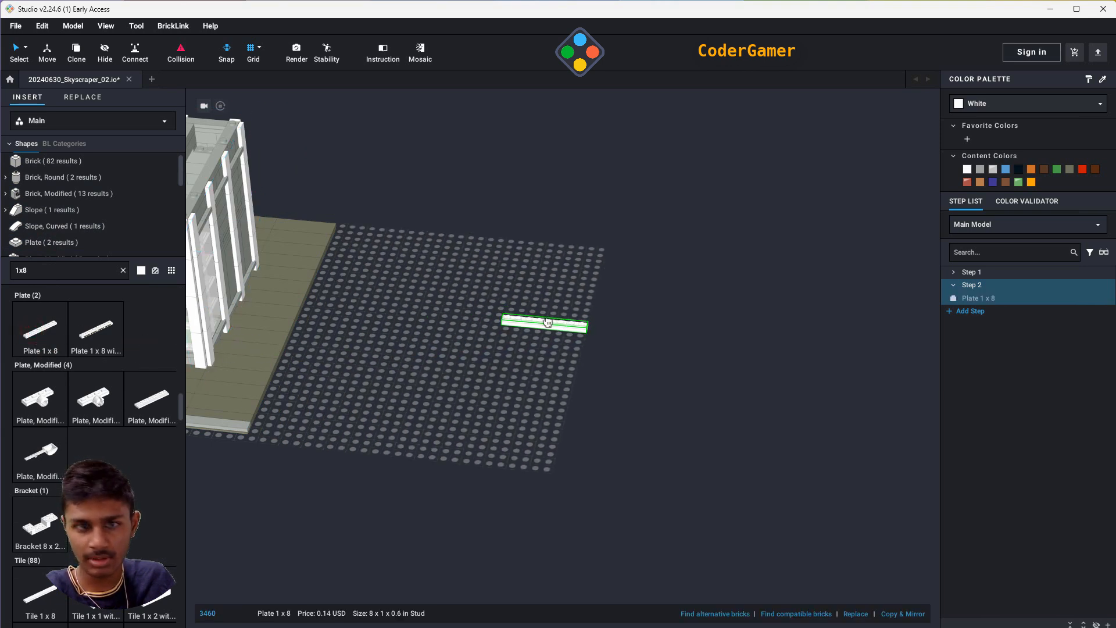
{"action": "left_click", "coordinate": [547, 323]}
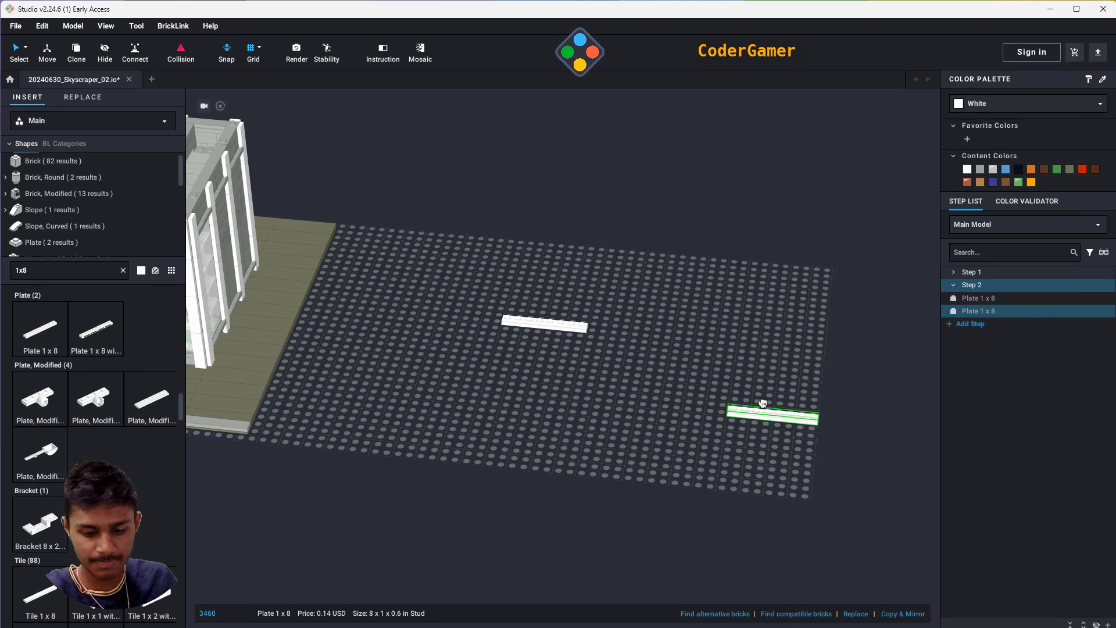
{"action": "scroll", "coordinate": [720, 337], "scroll_direction": "up", "scroll_amount": 3}
{"action": "key", "text": "Escape"}
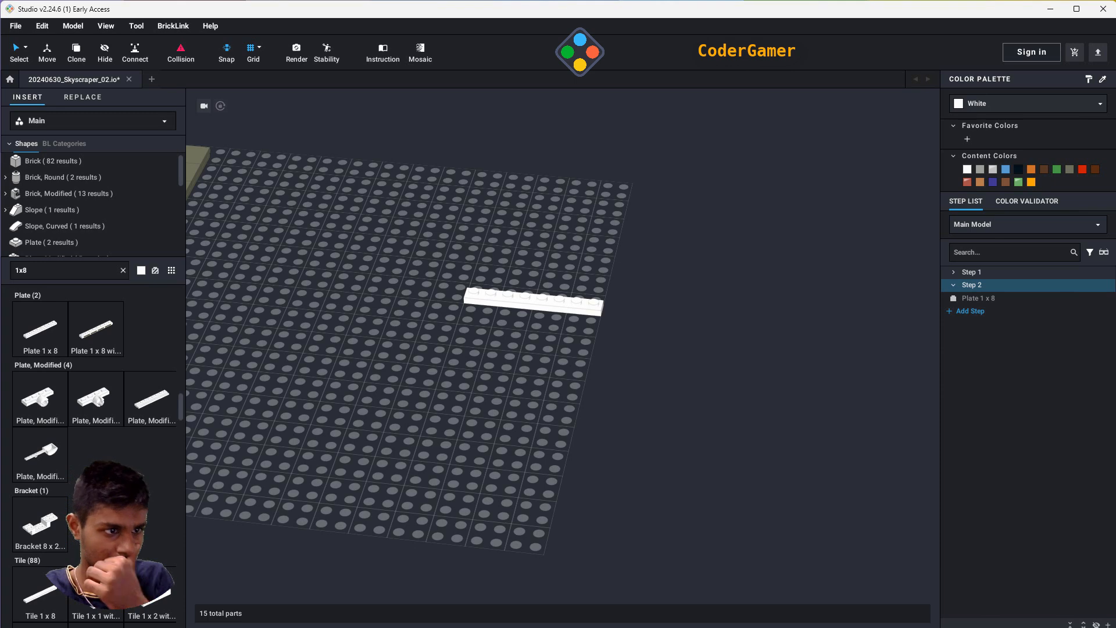
- Search the parts for 14x6 and place a rotated Plate 6 x 14 with its short edge on the 1 x 8 plate, leaving two studs exposed
{"action": "double_click", "coordinate": [45, 271]}
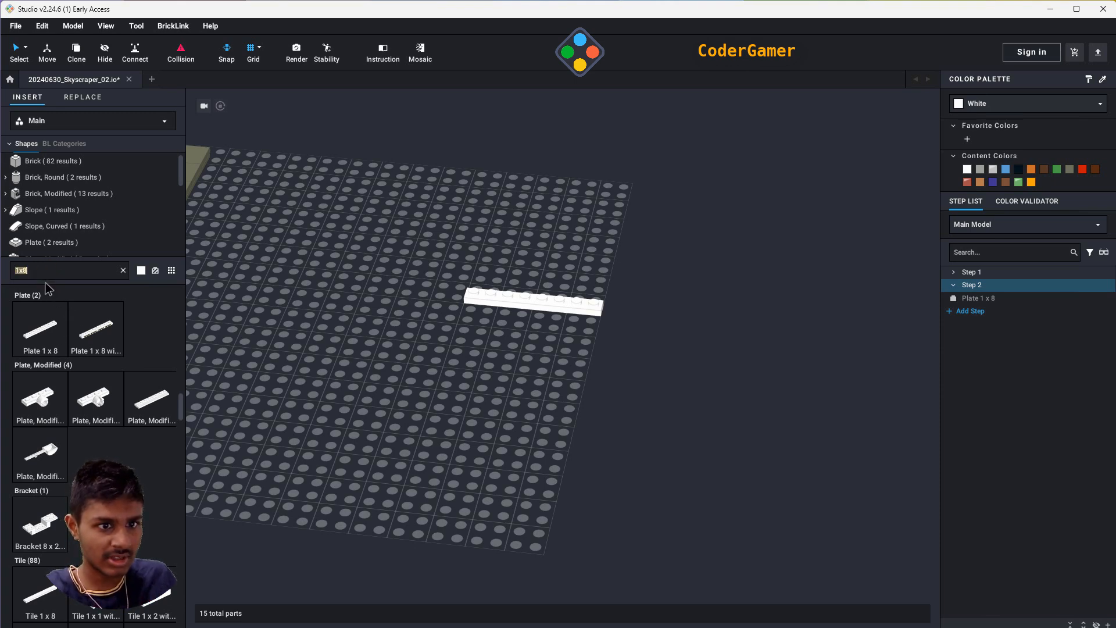
{"action": "key", "text": "BackSpace"}
{"action": "type", "text": "1"}
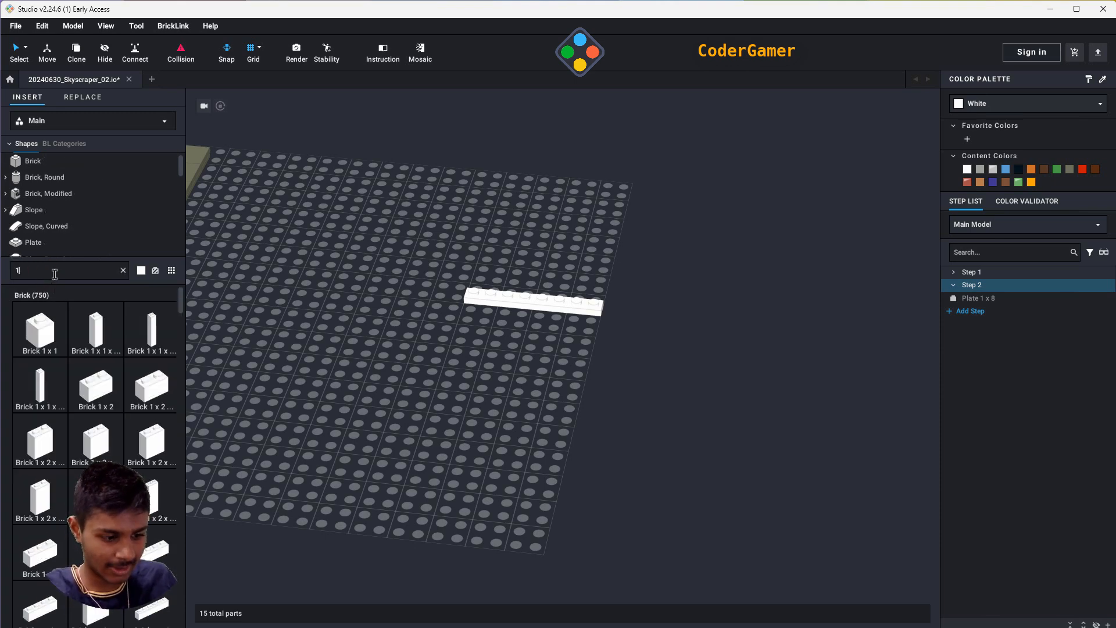
{"action": "type", "text": "4x6"}
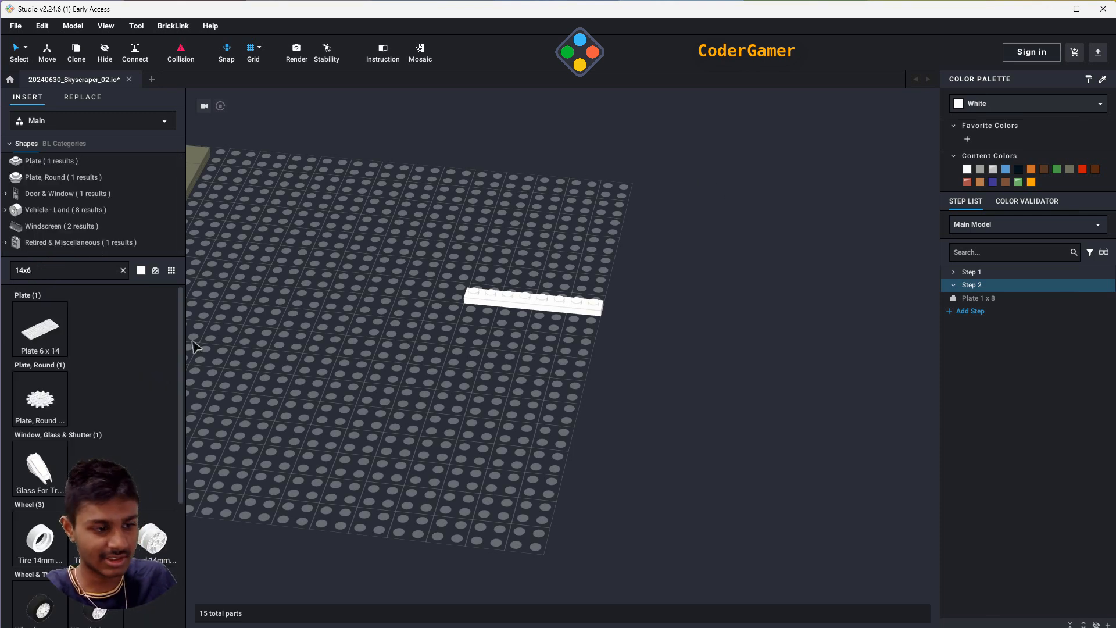
{"action": "left_click_drag", "start_coordinate": [51, 331], "coordinate": [534, 370]}
{"action": "key", "text": "Left"}
{"action": "left_click", "coordinate": [530, 369]}
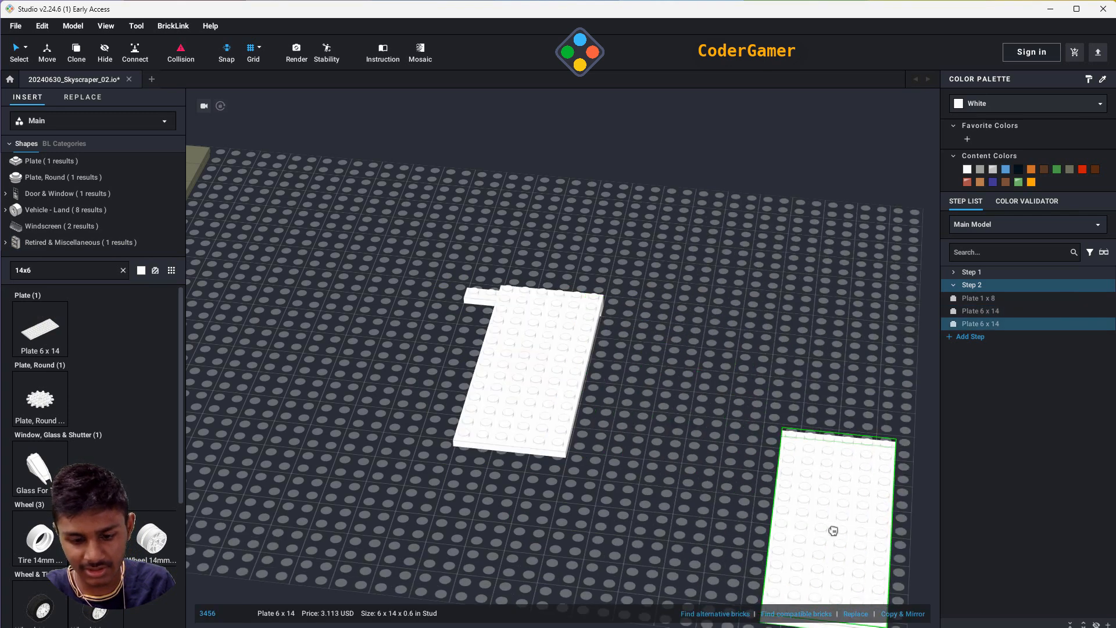
{"action": "key", "text": "Escape"}
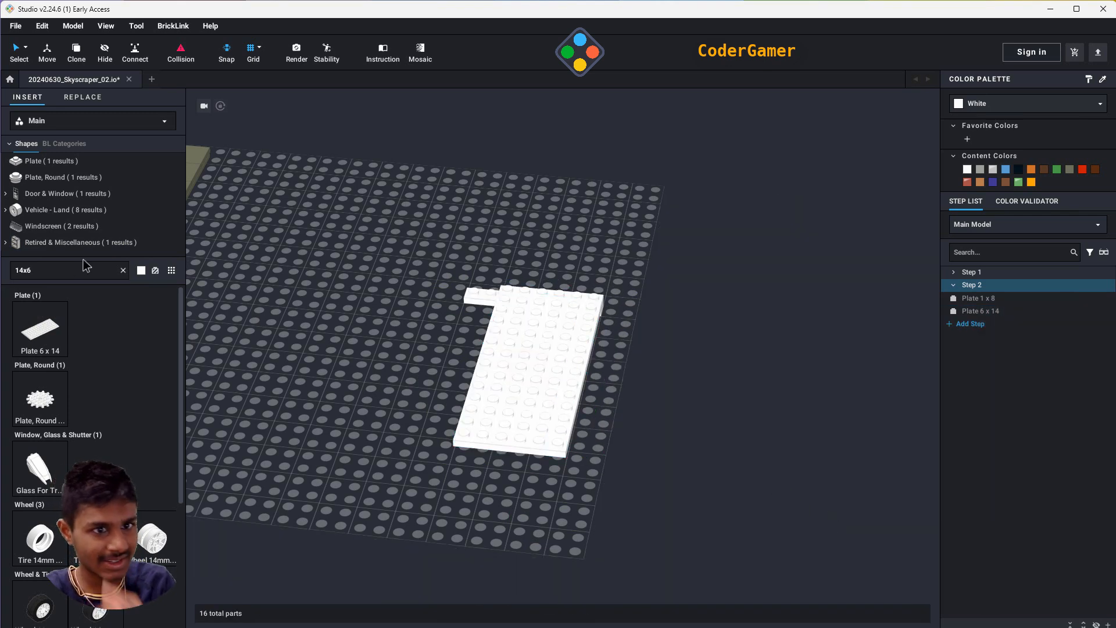
- Search the parts for 2x14 and place a Plate 2 x 14 under the long edge of the 6 x 14 plate, against the 1 x 8 plate
{"action": "left_click", "coordinate": [69, 275]}
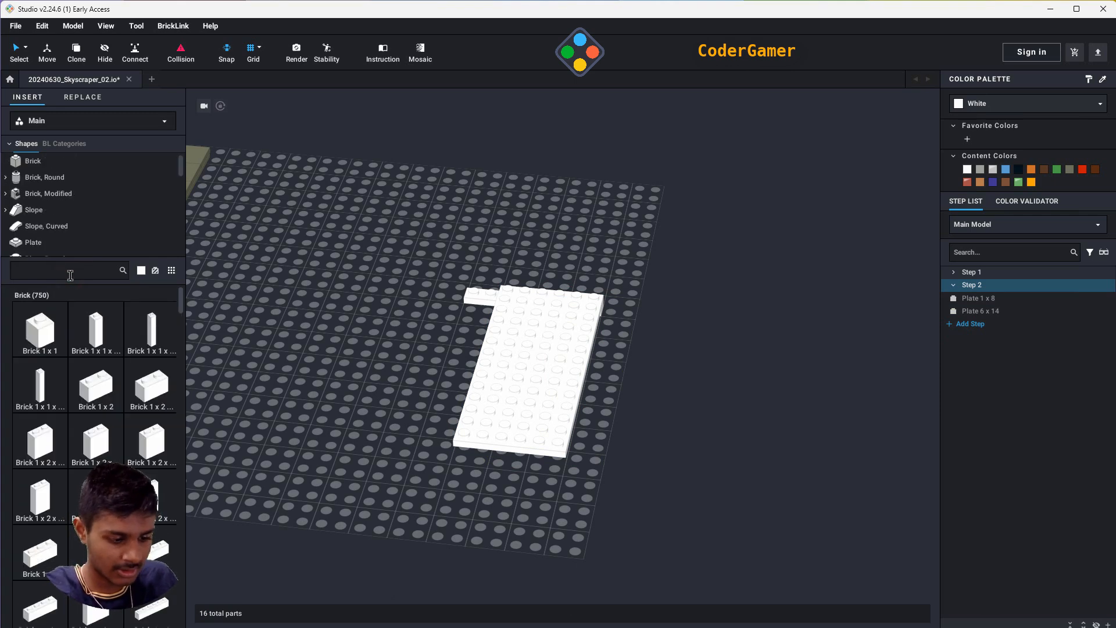
{"action": "type", "text": "1"}
{"action": "type", "text": "x14"}
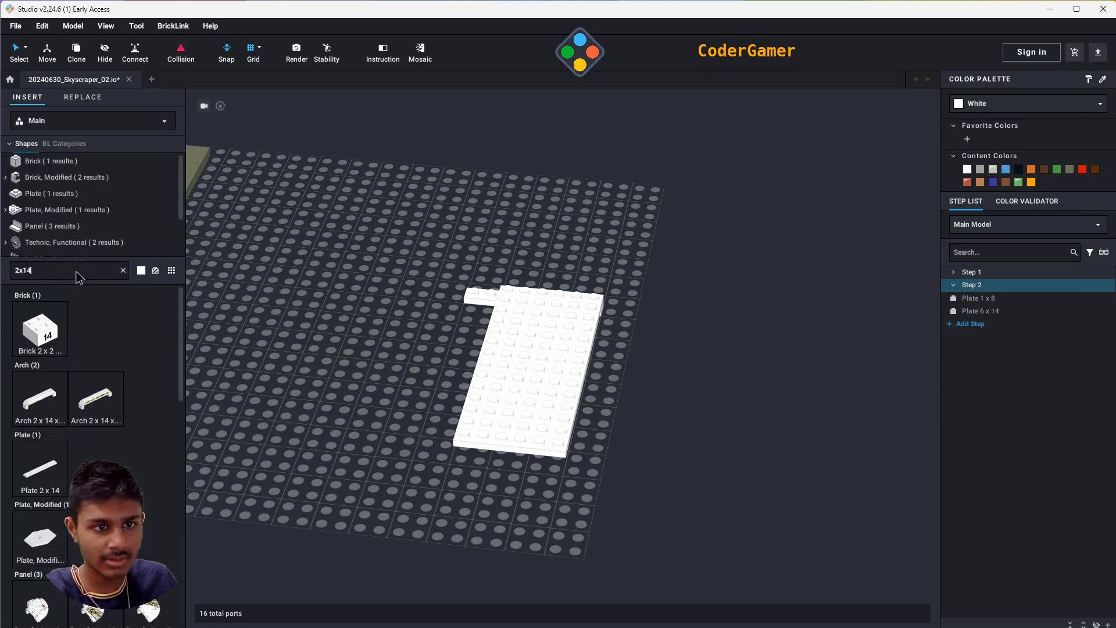
{"action": "left_click", "coordinate": [53, 193]}
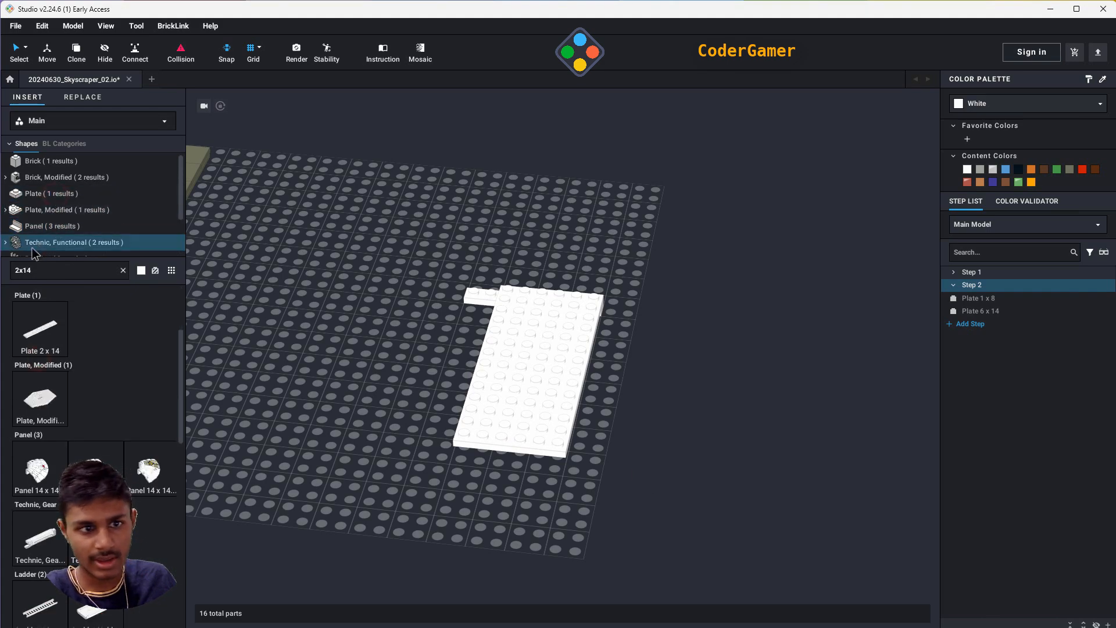
{"action": "left_click_drag", "start_coordinate": [35, 328], "coordinate": [635, 464]}
{"action": "right_click_drag", "start_coordinate": [635, 464], "coordinate": [594, 448]}
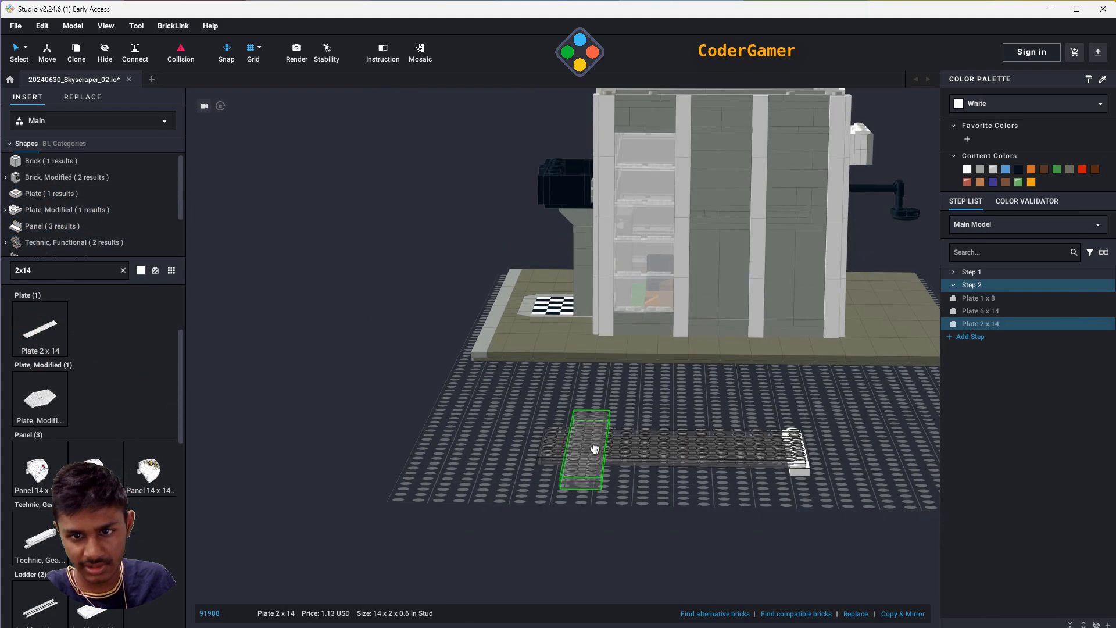
{"action": "key", "text": "Right"}
{"action": "left_click_drag", "start_coordinate": [622, 477], "coordinate": [659, 468]}
{"action": "left_click", "coordinate": [659, 467]}
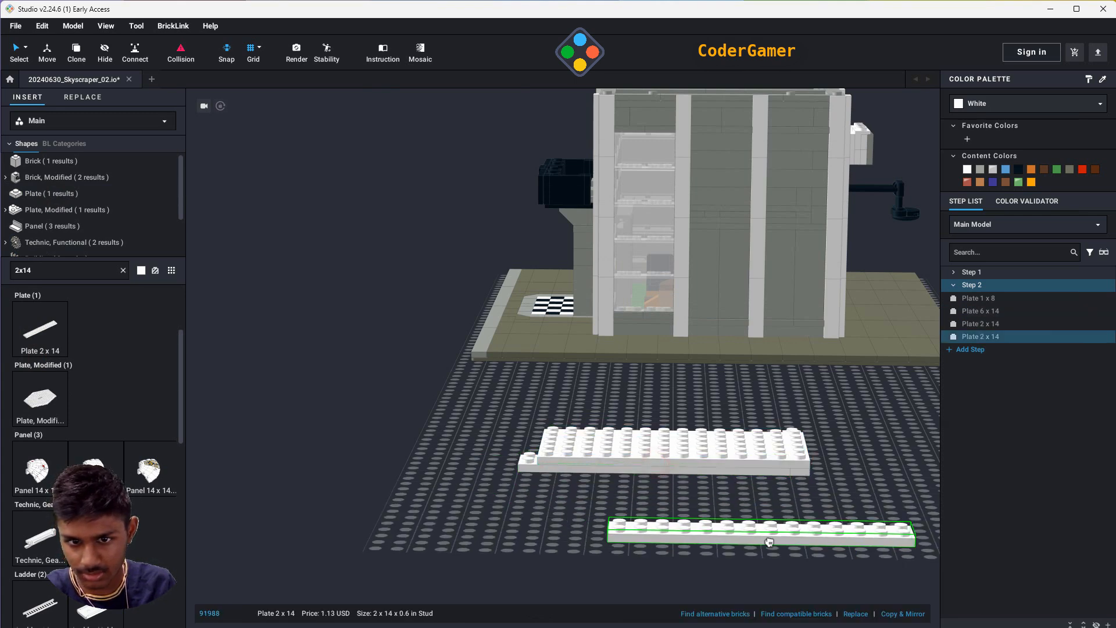
{"action": "key", "text": "Escape"}
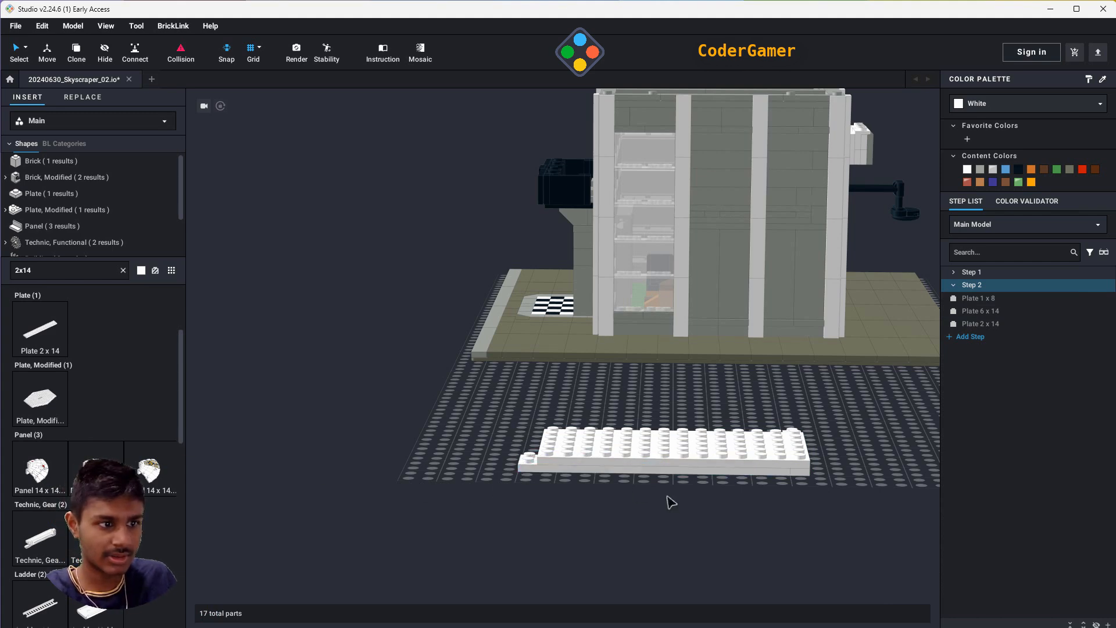
- Search the parts for 2x16 and attach a Plate 2 x 16 under the 6 x 14 plate's end opposite the 1 x 8 plate
{"action": "right_click_drag", "start_coordinate": [673, 498], "coordinate": [681, 419]}
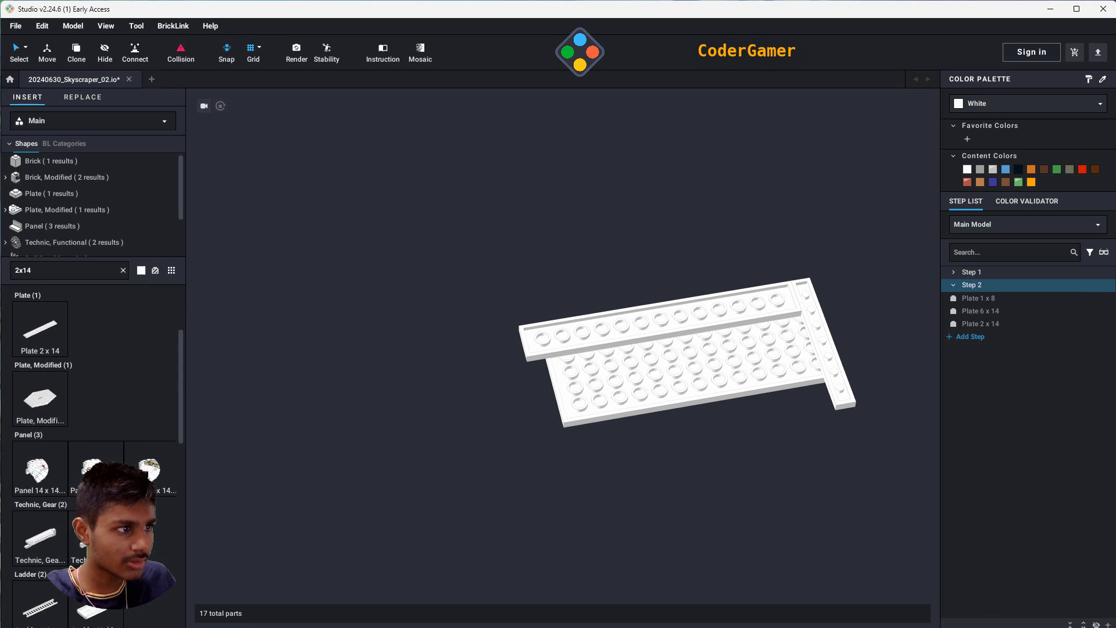
{"action": "left_click", "coordinate": [60, 272]}
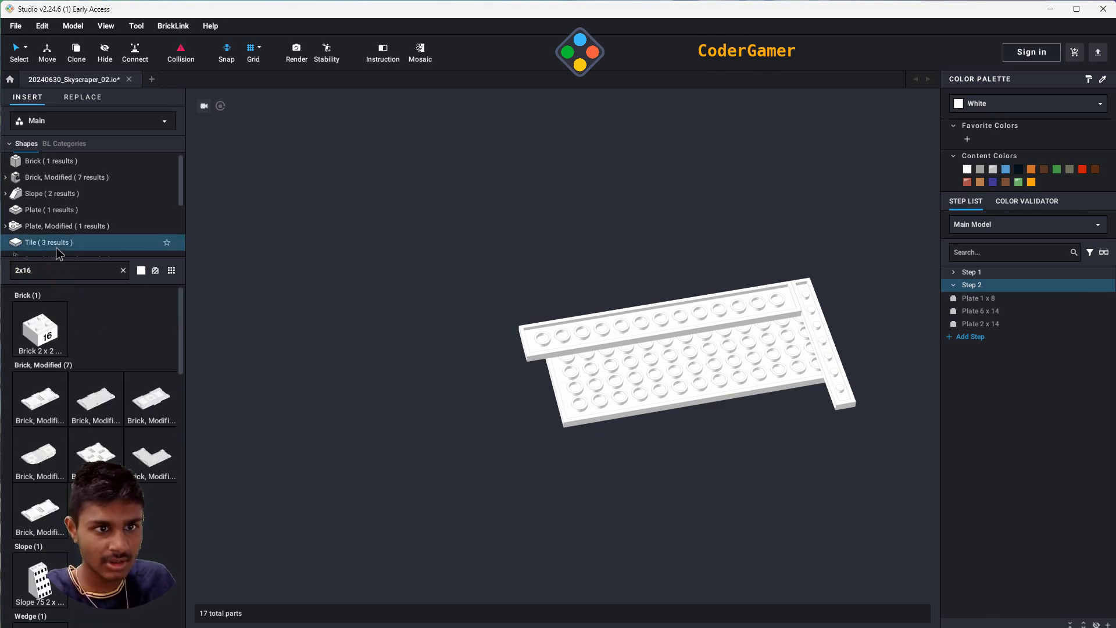
{"action": "left_click", "coordinate": [51, 210]}
{"action": "left_click", "coordinate": [50, 344]}
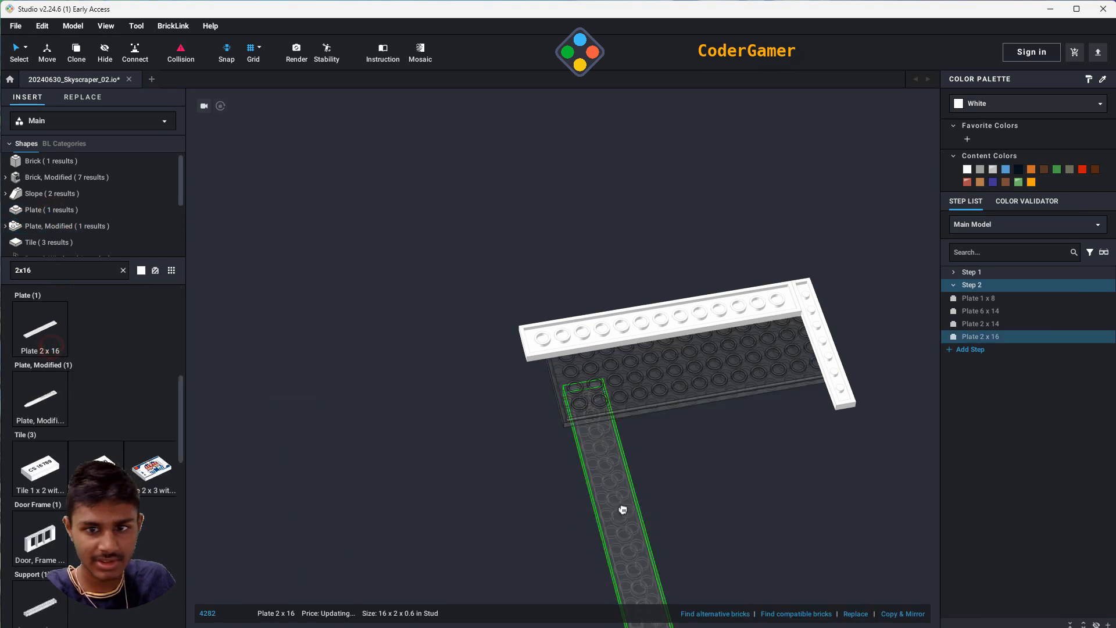
{"action": "left_click", "coordinate": [589, 493]}
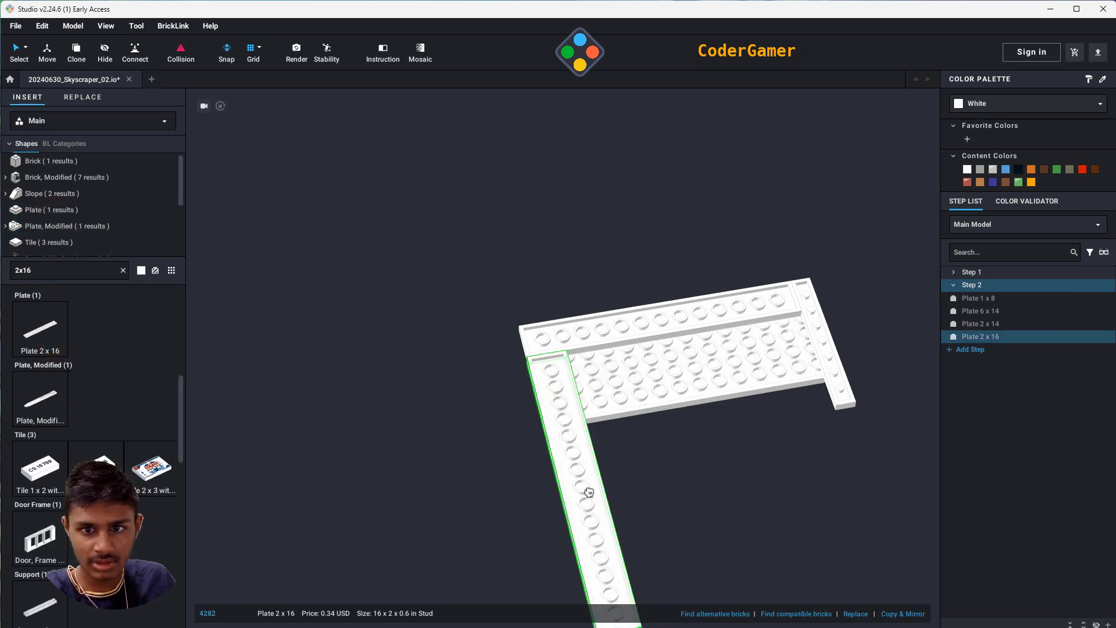
- Copy the 2 x 16 plate twice, placing one copy beside the 1 x 8 plate and the other midway between the two outer plates
{"action": "key", "text": "ctrl+c"}
{"action": "key", "text": "ctrl+v"}
{"action": "left_click", "coordinate": [837, 453]}
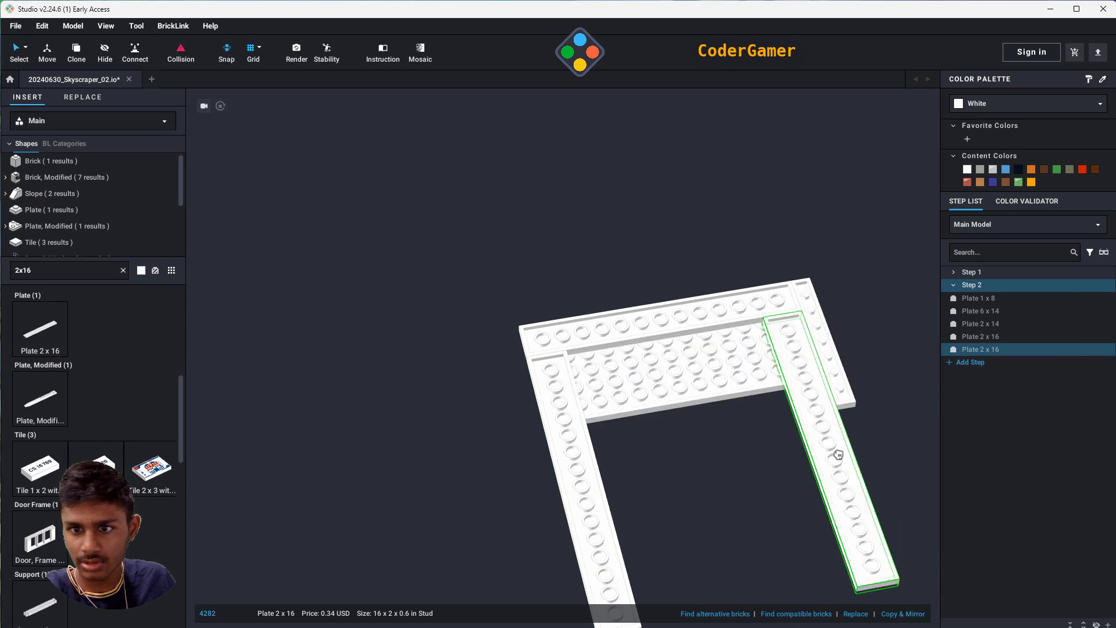
{"action": "key", "text": "ctrl+v"}
{"action": "left_click", "coordinate": [787, 451]}
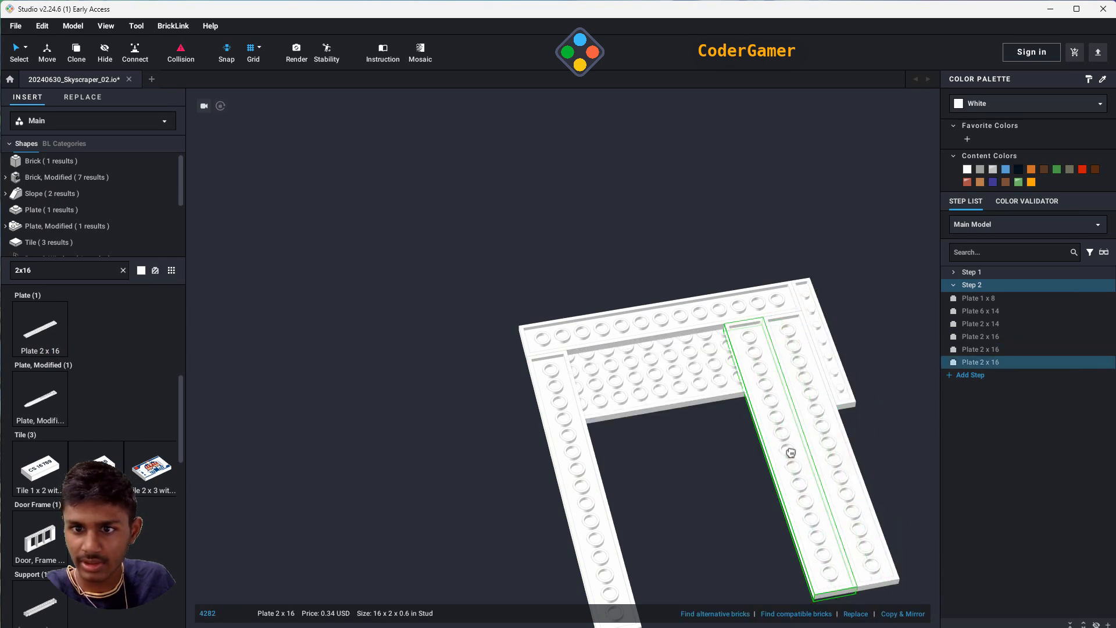
{"action": "left_click_drag", "start_coordinate": [775, 449], "coordinate": [713, 473]}
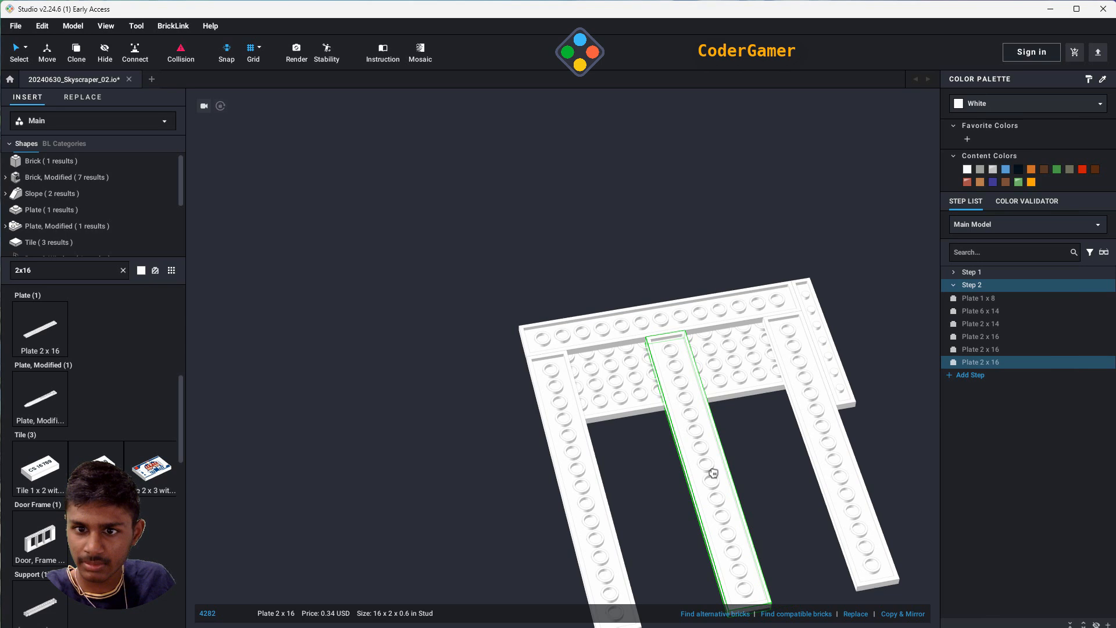
{"action": "left_click", "coordinate": [713, 474]}
{"action": "key", "text": "Escape"}
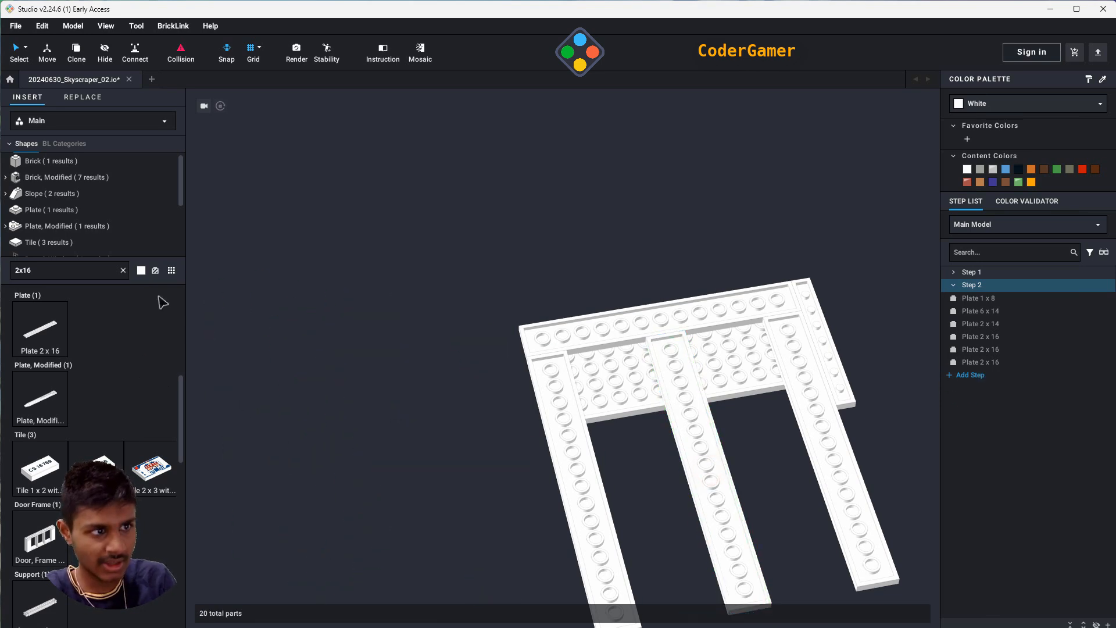
- Search the parts for 1x4 and place a rotated Plate 1 x 4 in each gap between the 2 x 16 plates, against the 2 x 14 plate
{"action": "double_click", "coordinate": [55, 273]}
{"action": "type", "text": "1x"}
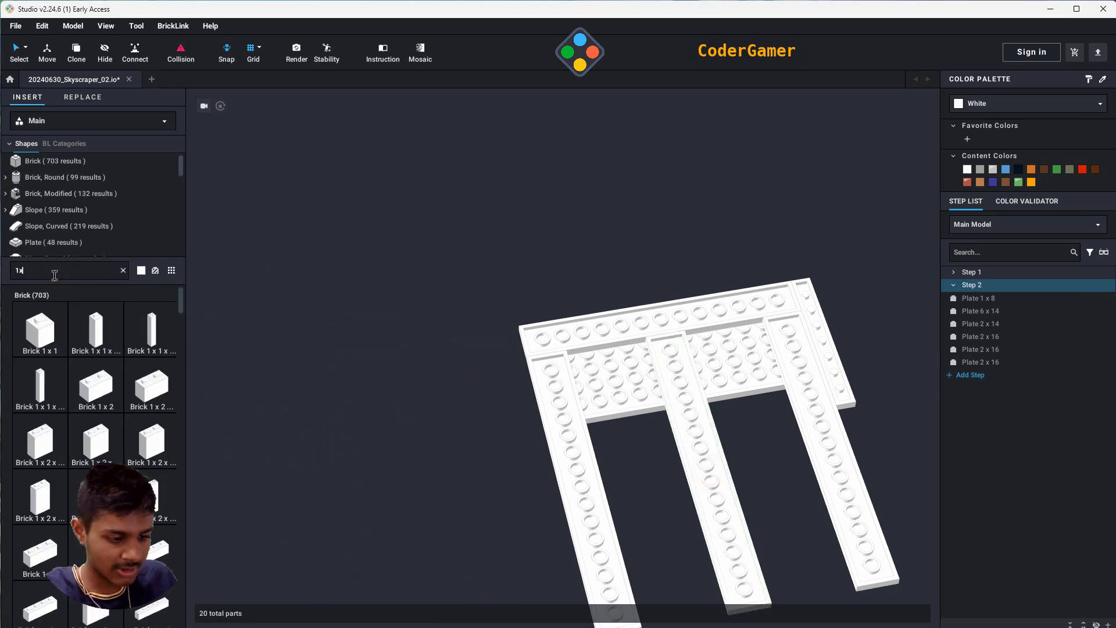
{"action": "type", "text": "4"}
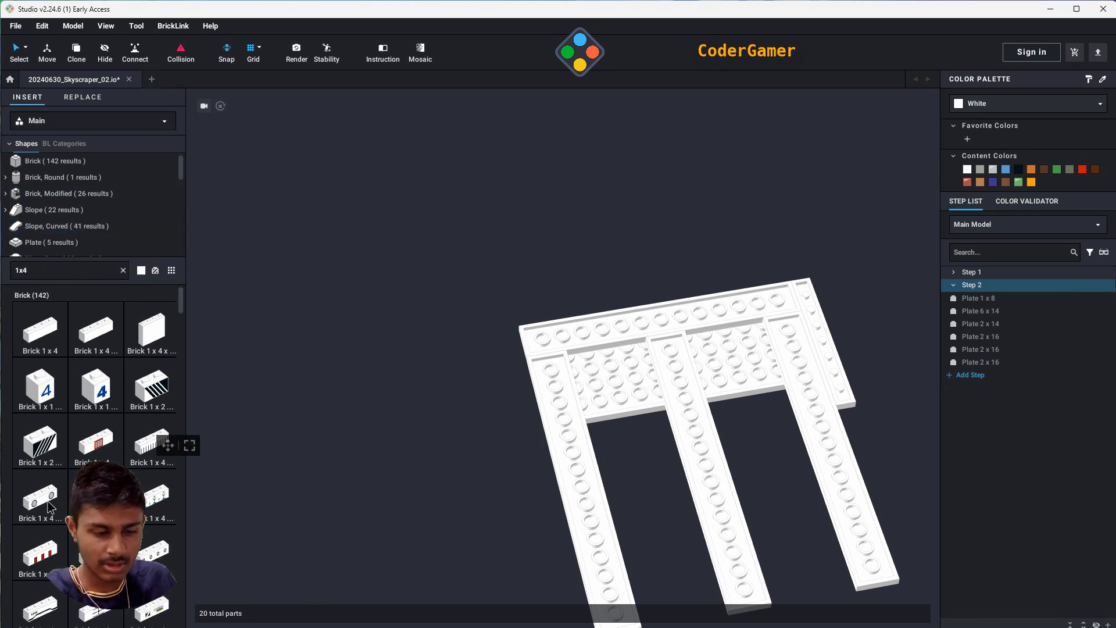
{"action": "left_click", "coordinate": [51, 242]}
{"action": "left_click", "coordinate": [40, 331]}
{"action": "left_click", "coordinate": [652, 414]}
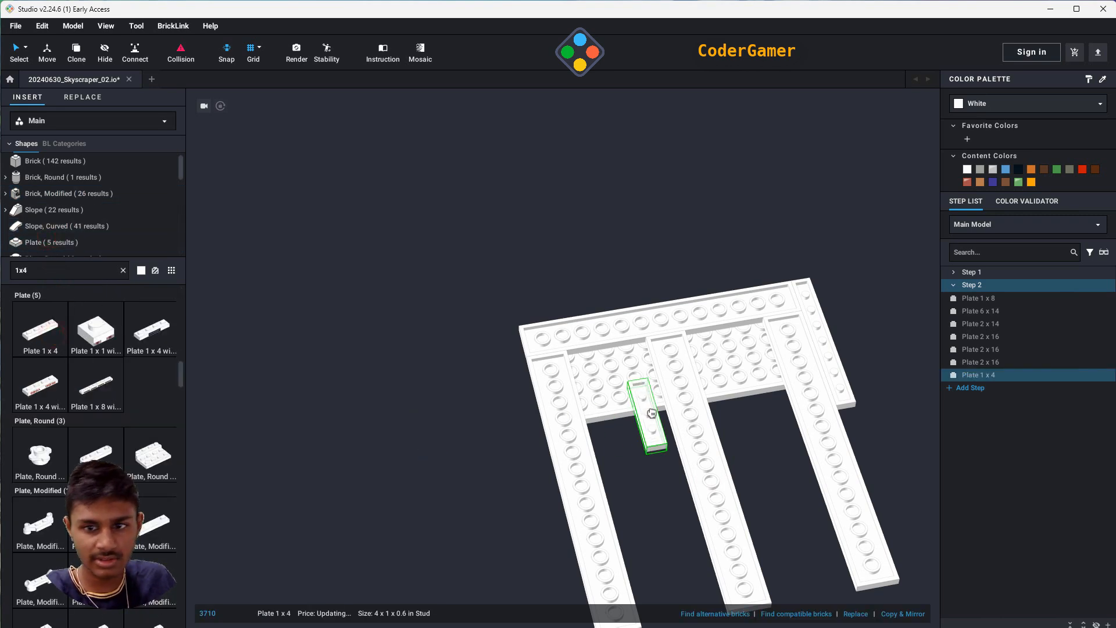
{"action": "left_click_drag", "start_coordinate": [651, 413], "coordinate": [650, 409]}
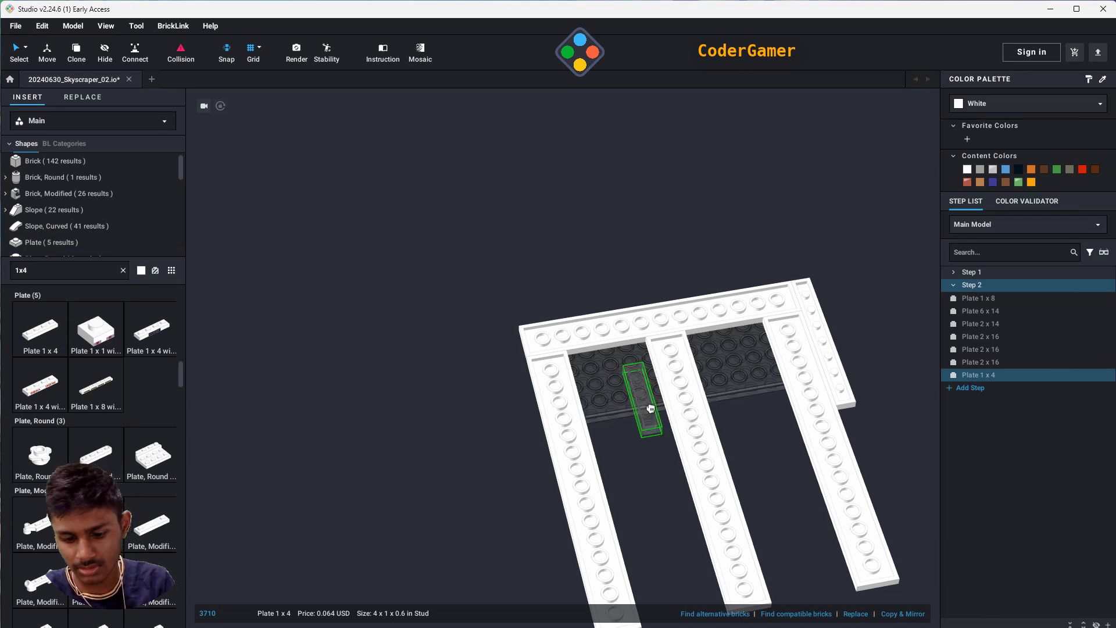
{"action": "key", "text": "Right"}
{"action": "left_click", "coordinate": [611, 353]}
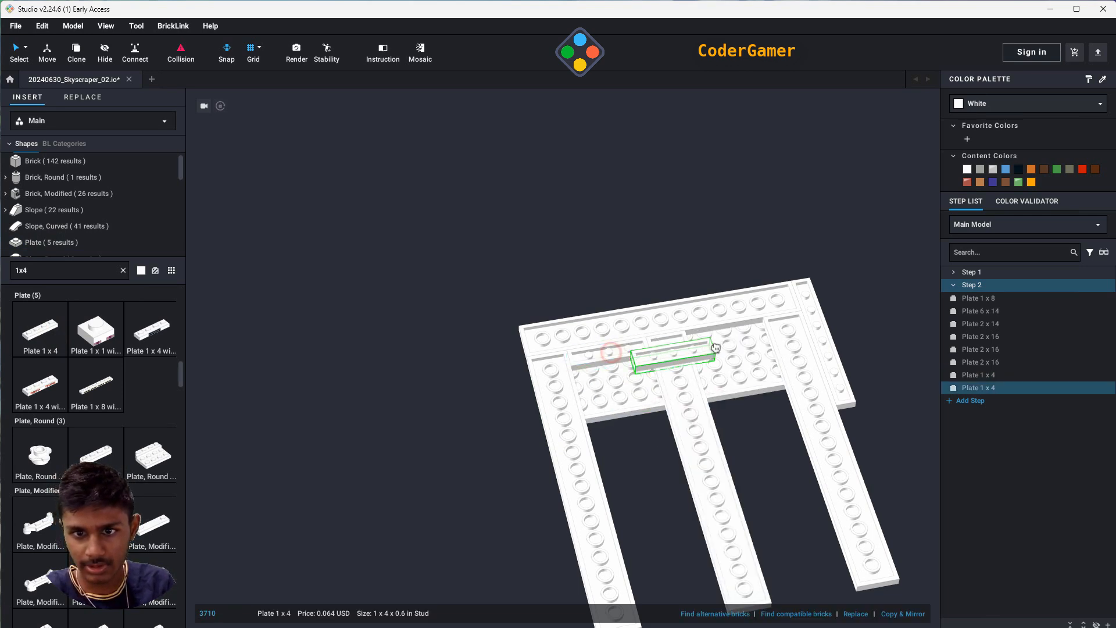
{"action": "left_click", "coordinate": [758, 335]}
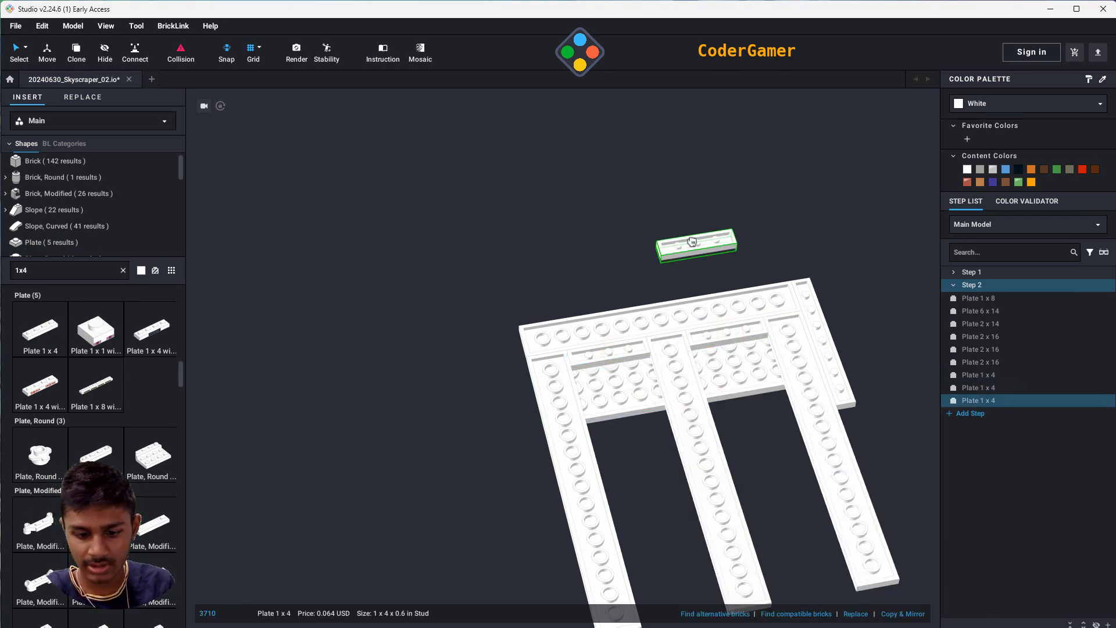
{"action": "key", "text": "Escape"}
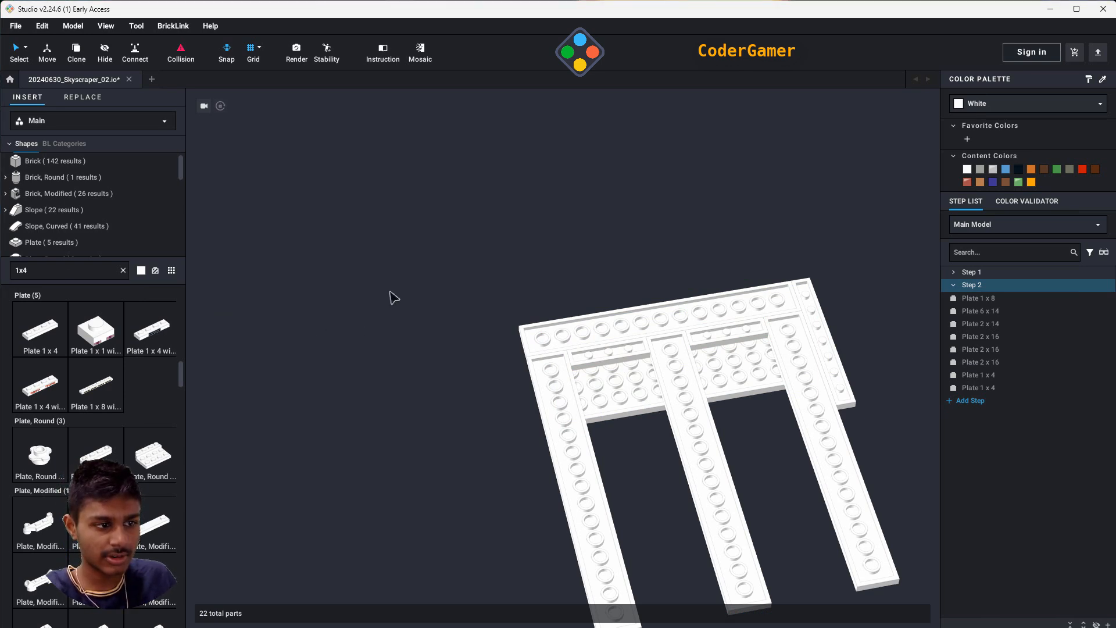
- Search the parts for 1x6 and place a Plate 1 x 6 on top along the 6 x 14 plate's inner long edge, reaching the middle 2 x 16 plate
{"action": "right_click_drag", "start_coordinate": [492, 229], "coordinate": [437, 339]}
{"action": "middle_click_drag", "start_coordinate": [682, 341], "coordinate": [432, 209]}
{"action": "right_click_drag", "start_coordinate": [735, 400], "coordinate": [694, 424]}
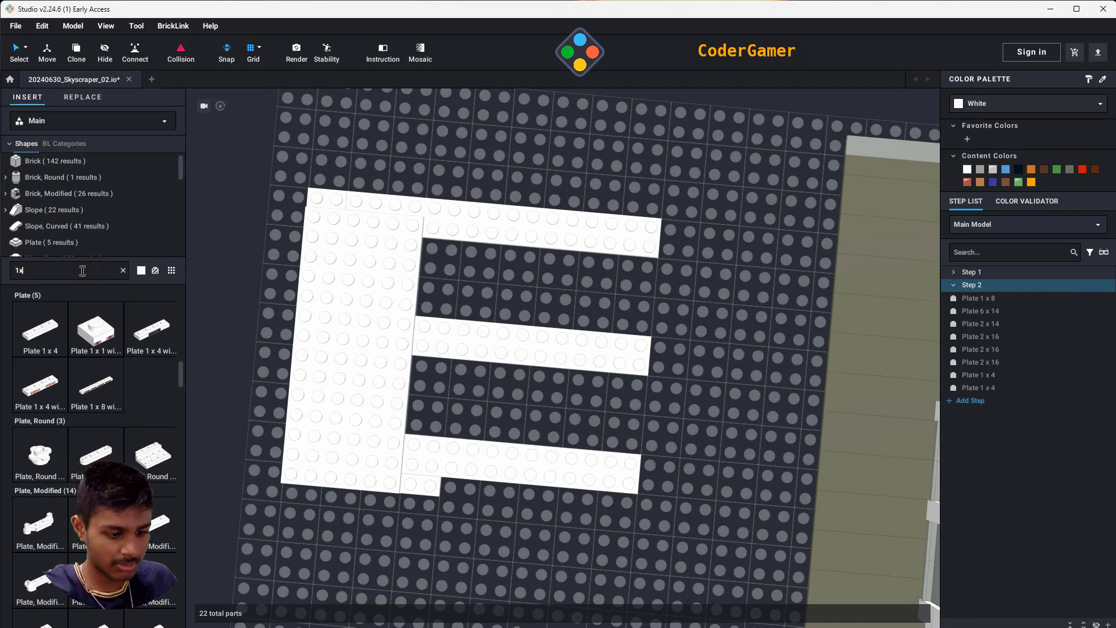
{"action": "type", "text": "6"}
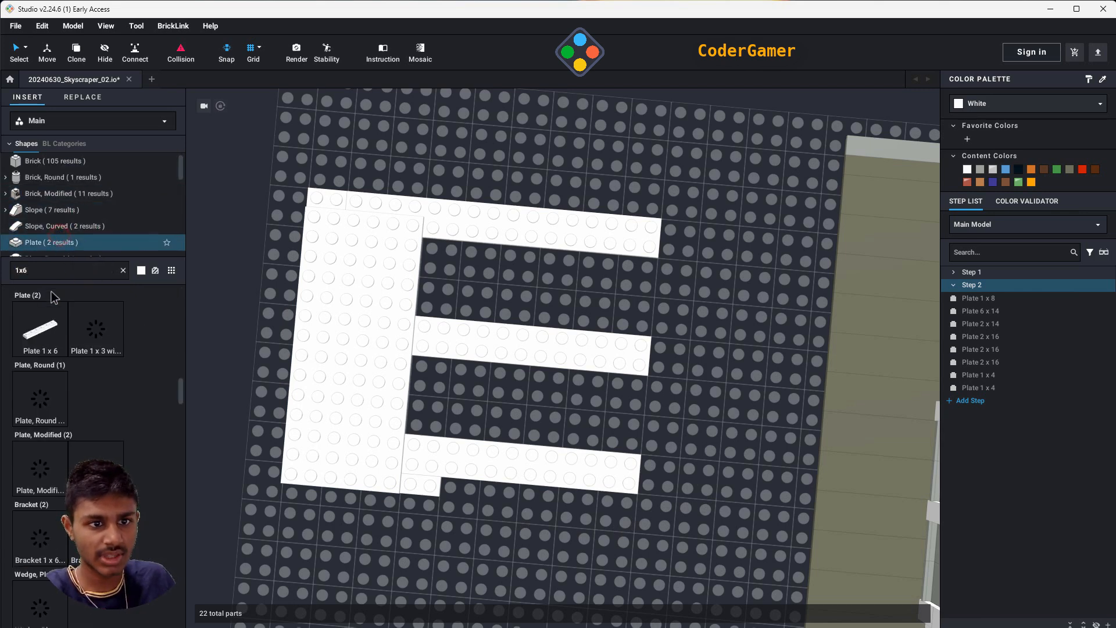
{"action": "left_click_drag", "start_coordinate": [40, 330], "coordinate": [94, 272]}
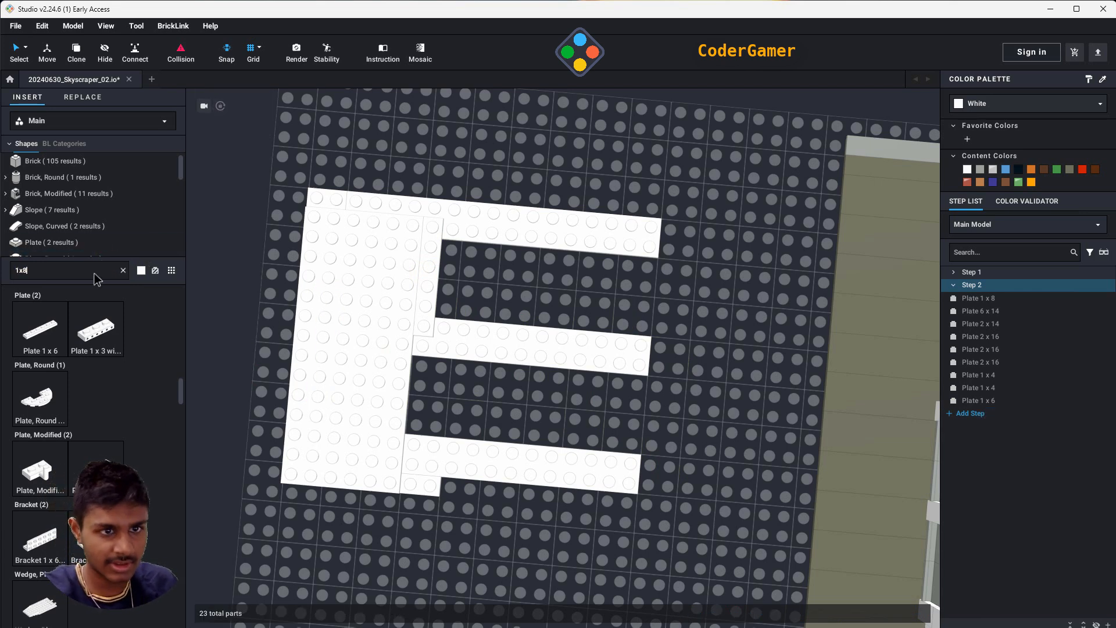
- Search the parts for 1x8 and place a rotated Plate 1 x 8 end to end with the 1 x 6 plate, completing the strip beside the 6 x 14 plate
{"action": "left_click_drag", "start_coordinate": [33, 346], "coordinate": [427, 422]}
{"action": "key", "text": "Right"}
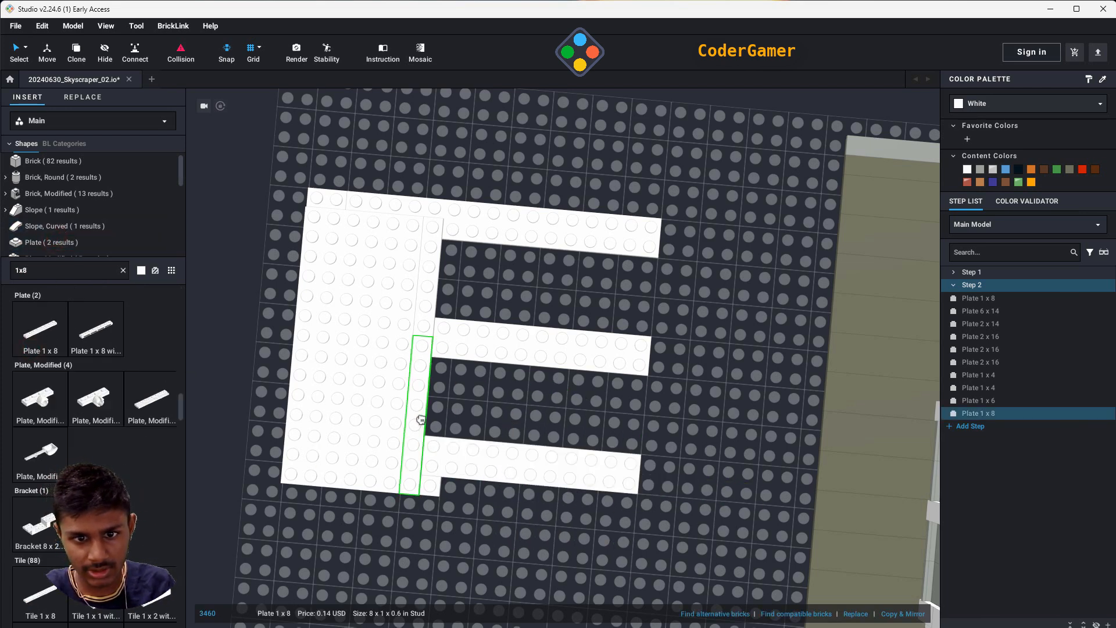
{"action": "left_click", "coordinate": [419, 418]}
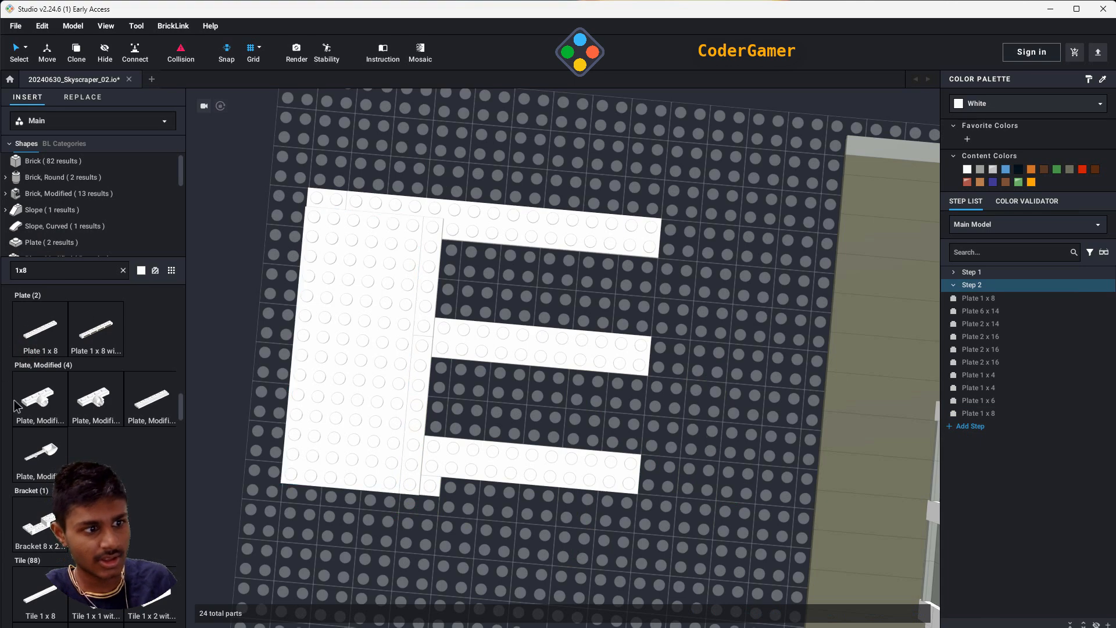
- Clone the 6 x 14 plate and place the copy across the three 2 x 16 plates, against the 1 x 6 and 1 x 8 strip
{"action": "left_click", "coordinate": [350, 342]}
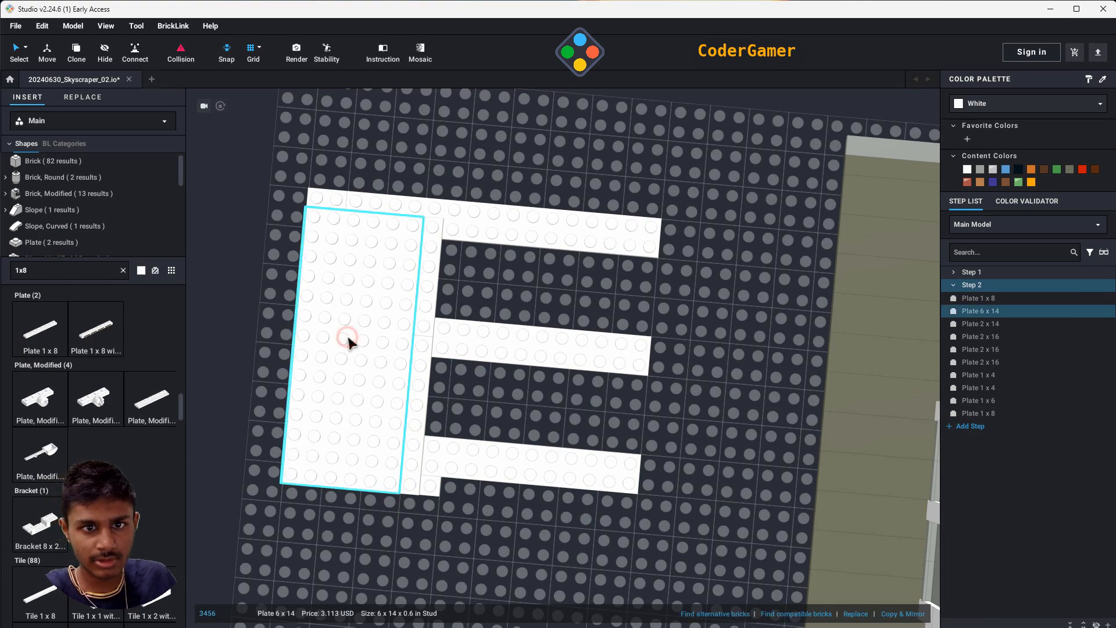
{"action": "left_click", "coordinate": [76, 51]}
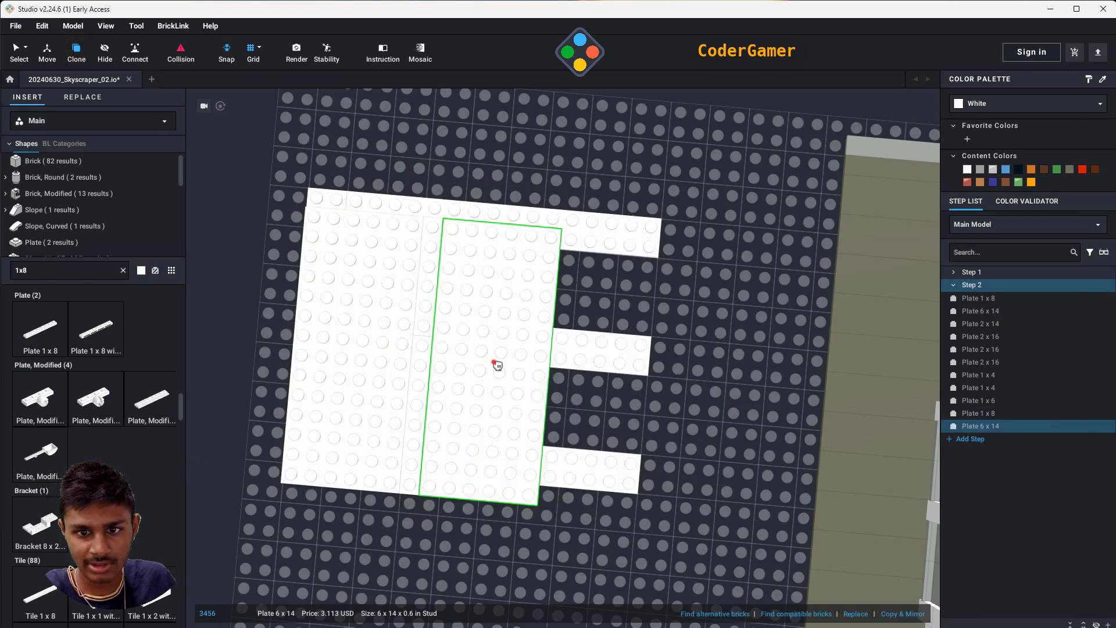
{"action": "key", "text": "Escape"}
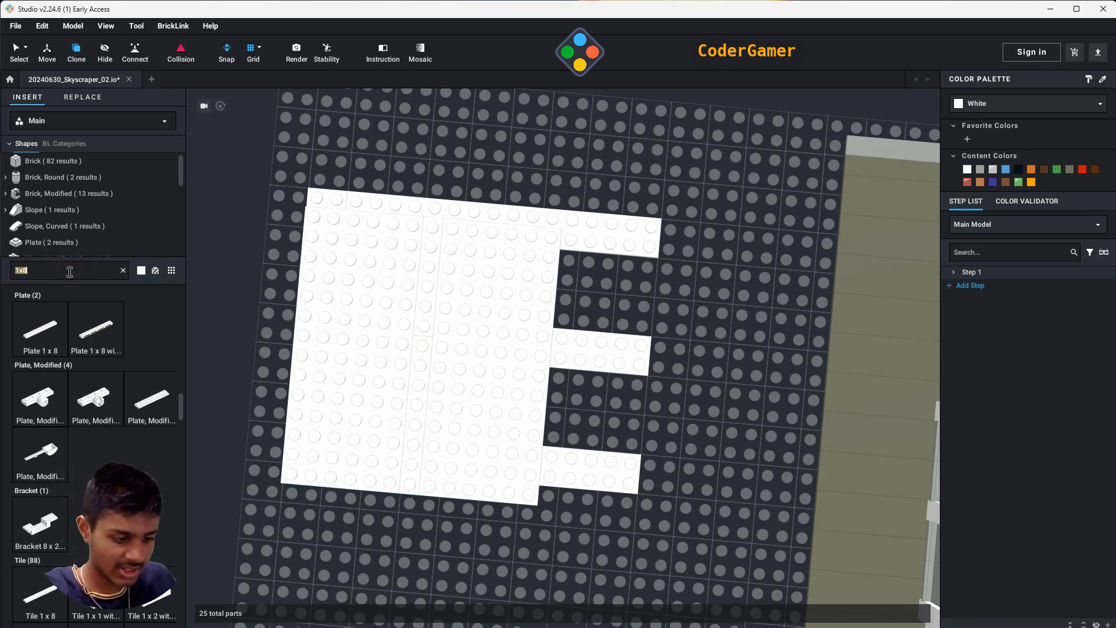
- Search the parts for 2x14 and place a rotated Plate 2 x 14 on top, flush against the long edge of the cloned 6 x 14 plate
{"action": "type", "text": "2"}
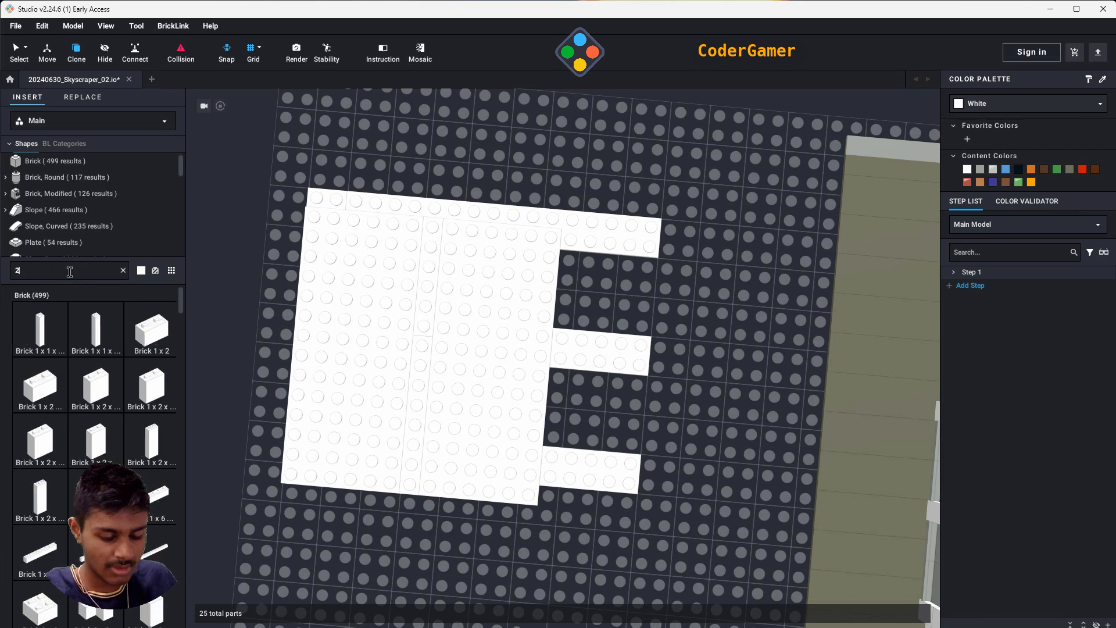
{"action": "type", "text": "x14"}
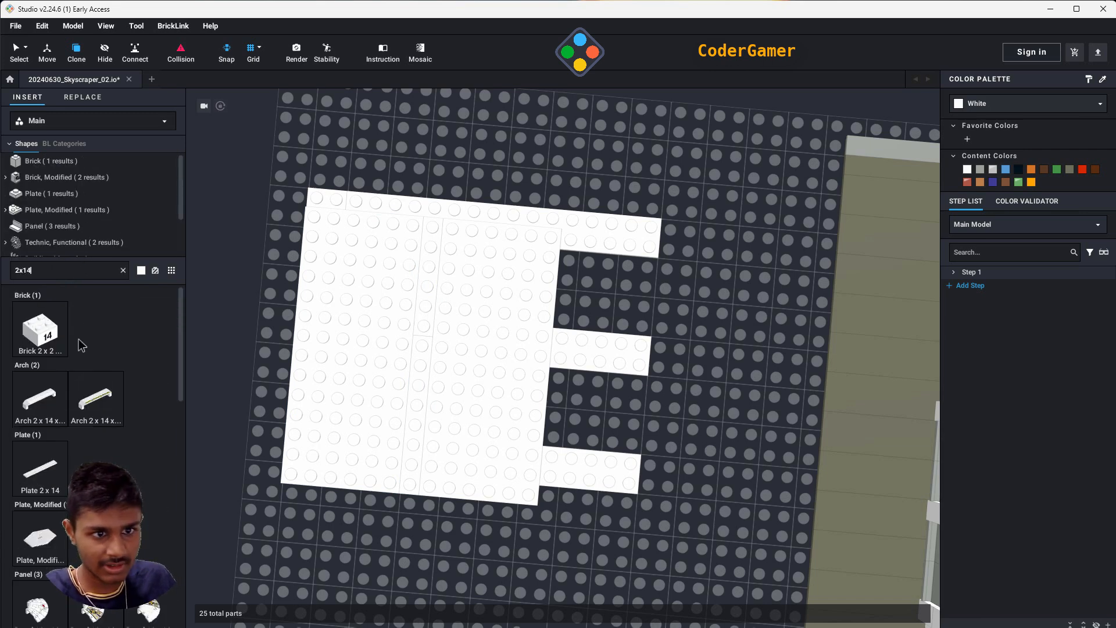
{"action": "left_click", "coordinate": [64, 194]}
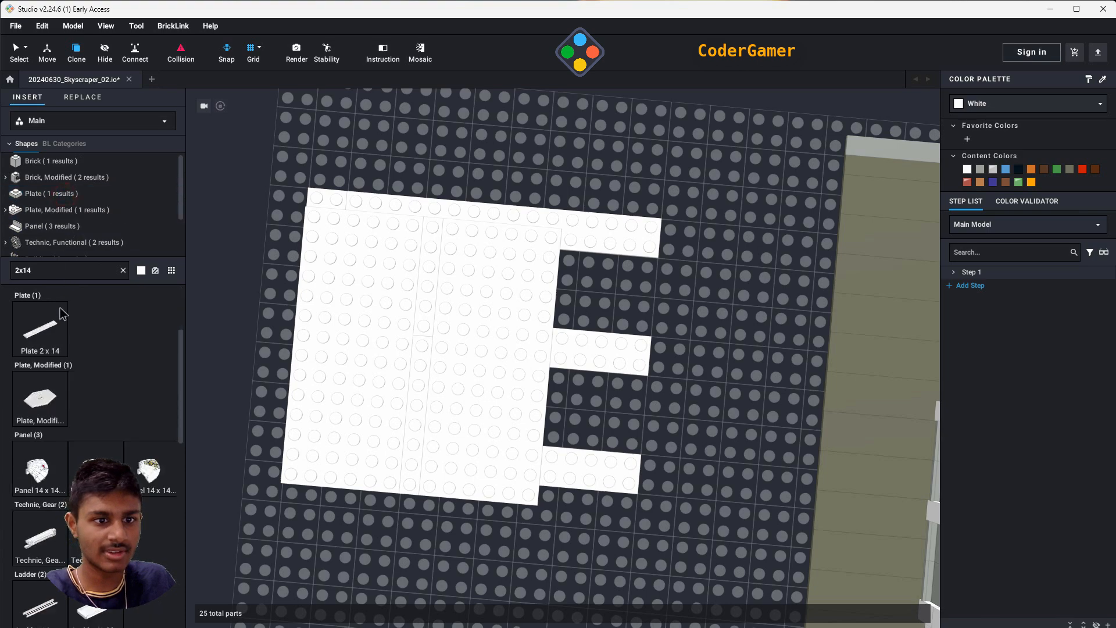
{"action": "left_click_drag", "start_coordinate": [40, 328], "coordinate": [580, 374]}
{"action": "key", "text": "Right"}
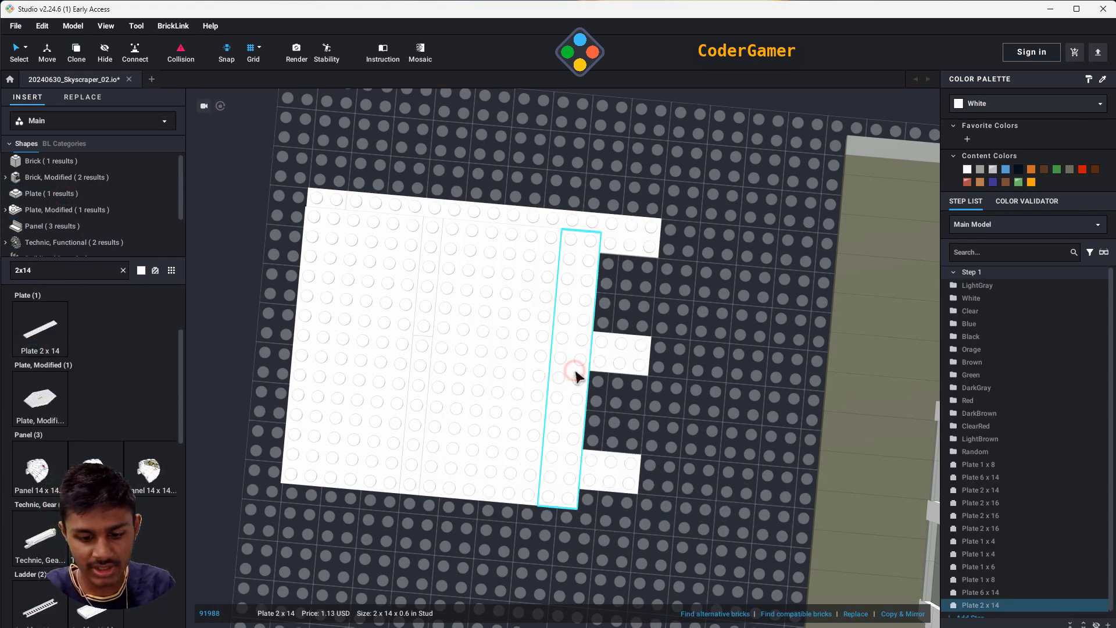
{"action": "left_click", "coordinate": [575, 372]}
{"action": "key", "text": "Escape"}
- Clone the 6 x 14 plate again and place the copy against the new 2 x 14 plate, over the free ends of the 2 x 16 plates
{"action": "left_click", "coordinate": [470, 327]}
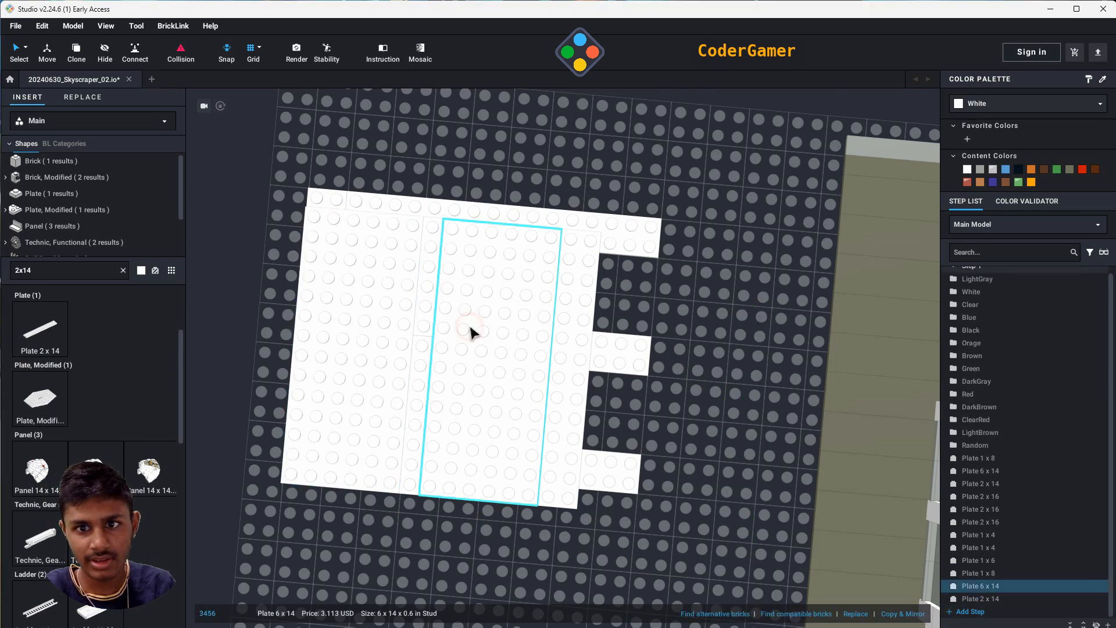
{"action": "left_click", "coordinate": [78, 55]}
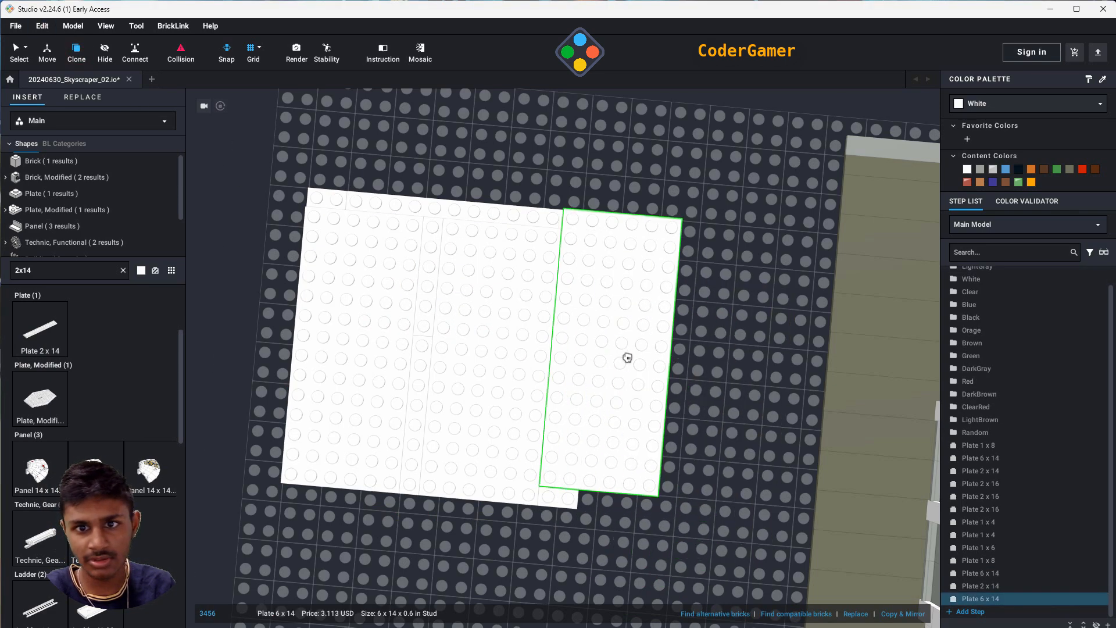
{"action": "left_click", "coordinate": [657, 382]}
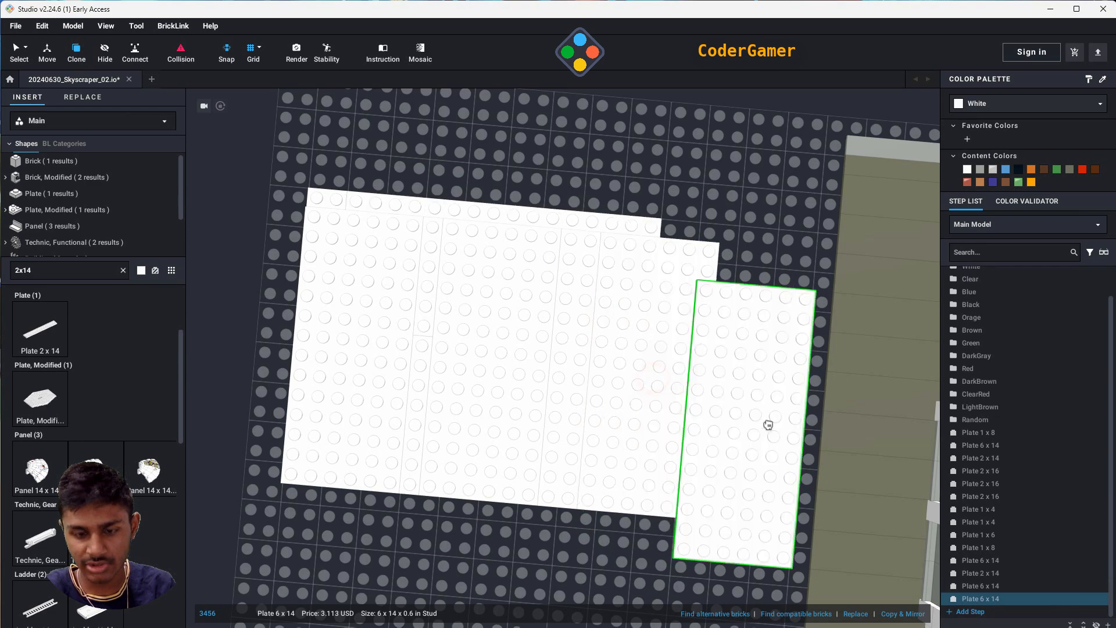
{"action": "key", "text": "Escape"}
- Search the parts for 1x3 and attach a Plate 1 x 3 to the underside, in line with the 1 x 8 plate along the long side
{"action": "middle_click_drag", "start_coordinate": [754, 437], "coordinate": [750, 419]}
{"action": "right_click_drag", "start_coordinate": [749, 443], "coordinate": [747, 321]}
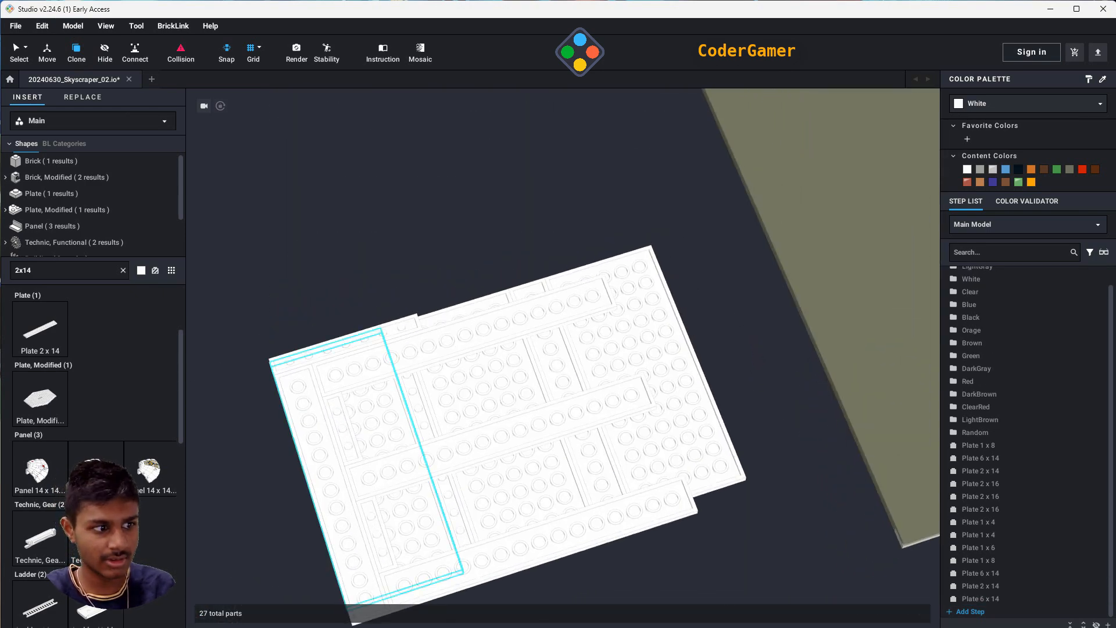
{"action": "right_click_drag", "start_coordinate": [700, 573], "coordinate": [838, 562]}
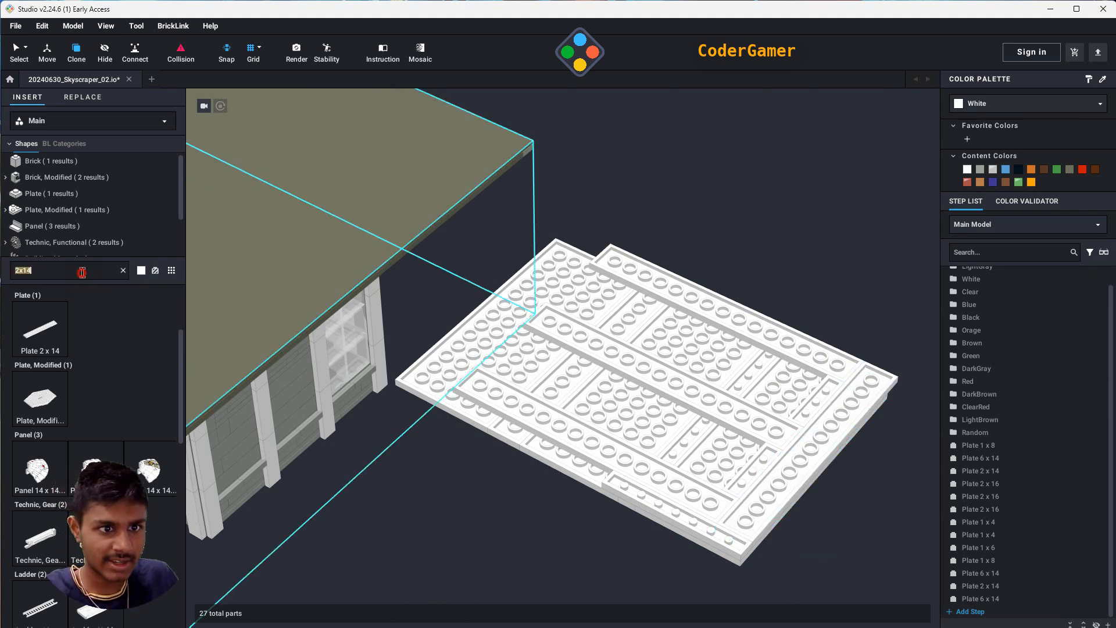
{"action": "type", "text": "1x3"}
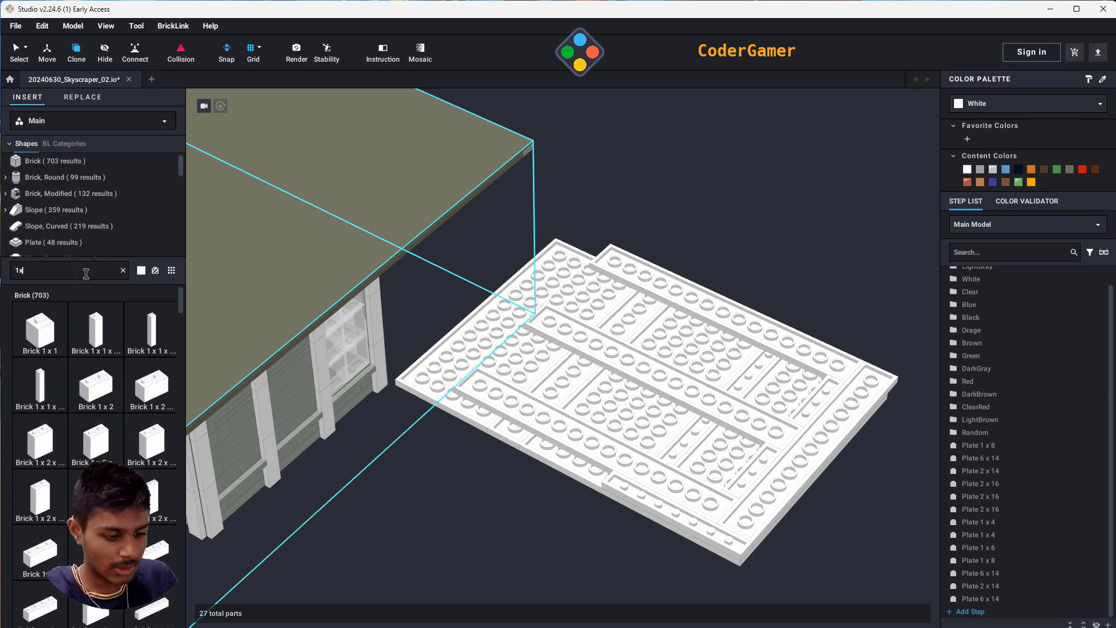
{"action": "left_click", "coordinate": [59, 242]}
{"action": "left_click", "coordinate": [40, 331]}
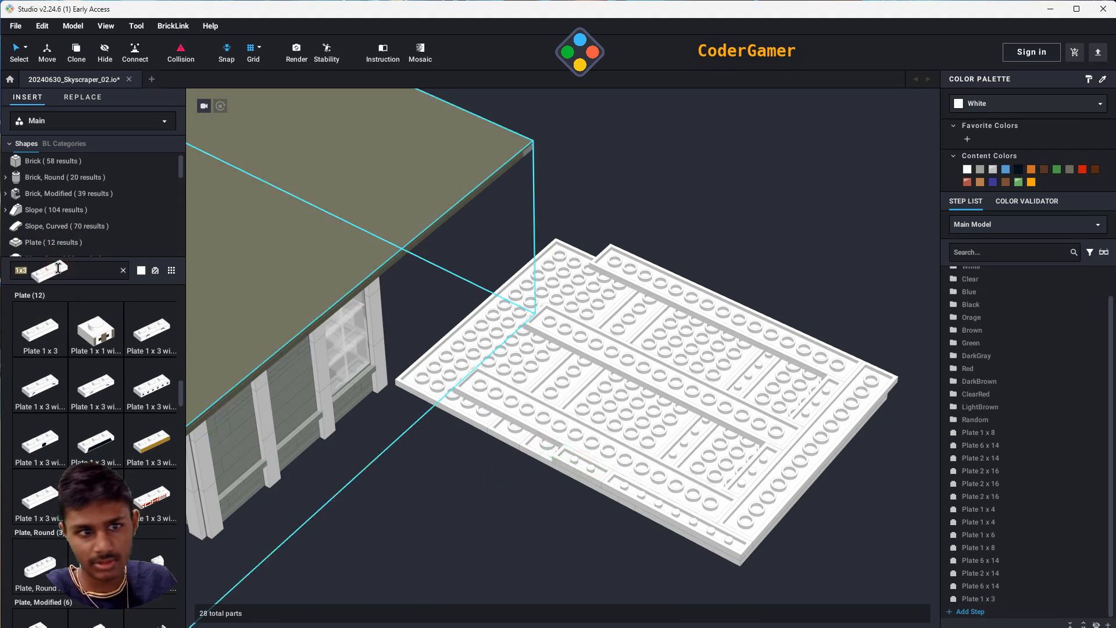
- Search the parts for 1x10 and attach a Plate 1 x 10 to the underside, continuing the edge row from the 1 x 3 plate to the corner
{"action": "key", "text": "BackSpace"}
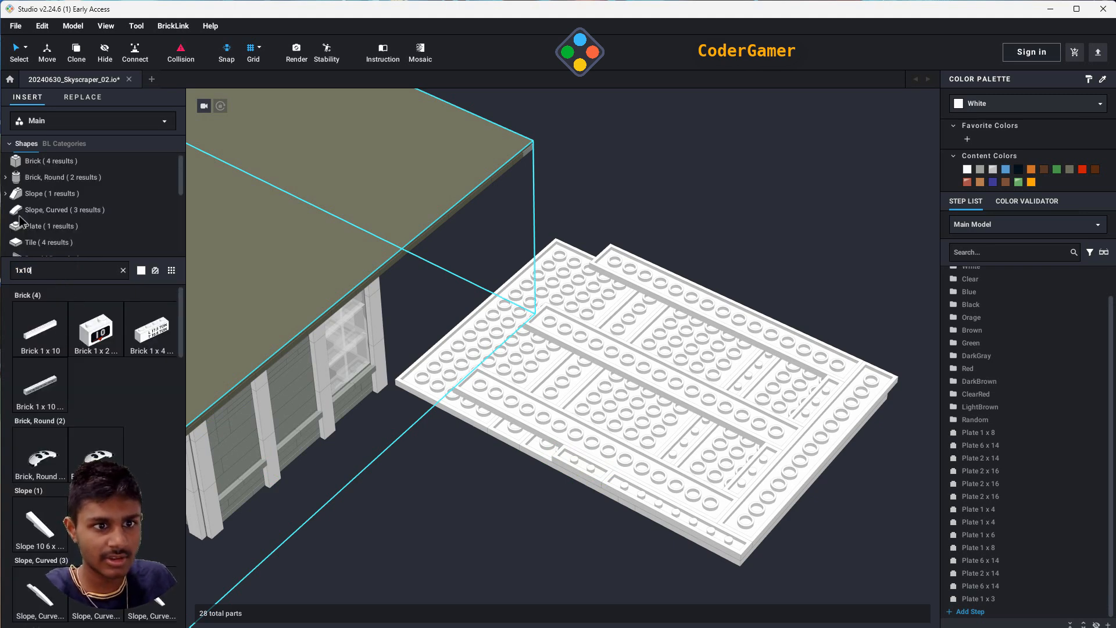
{"action": "left_click", "coordinate": [52, 333]}
{"action": "left_click", "coordinate": [478, 414]}
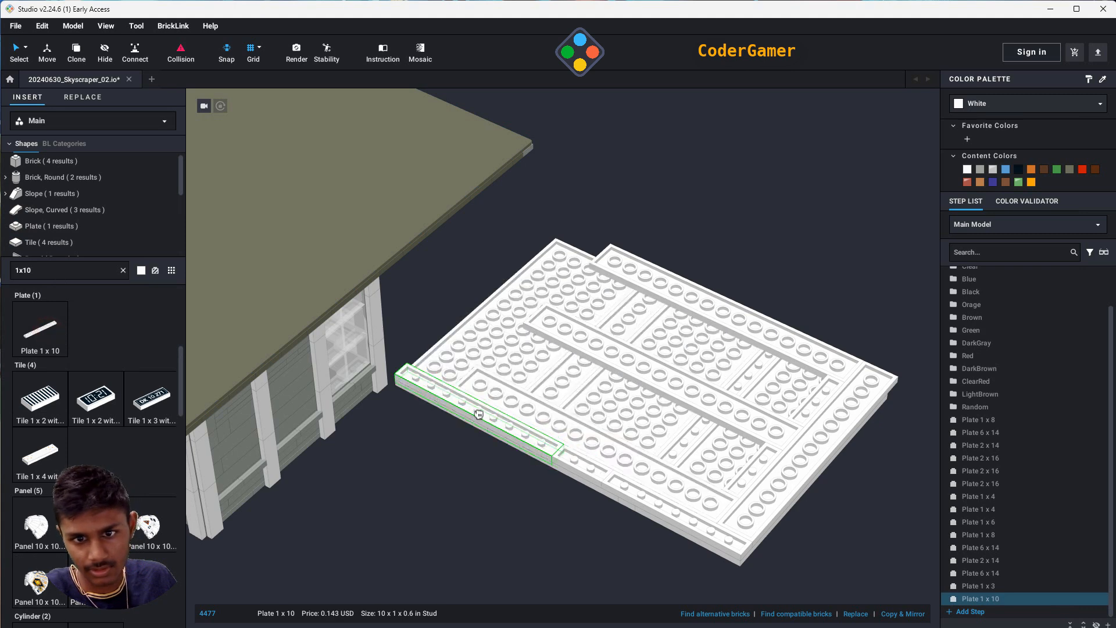
{"action": "key", "text": "Escape"}
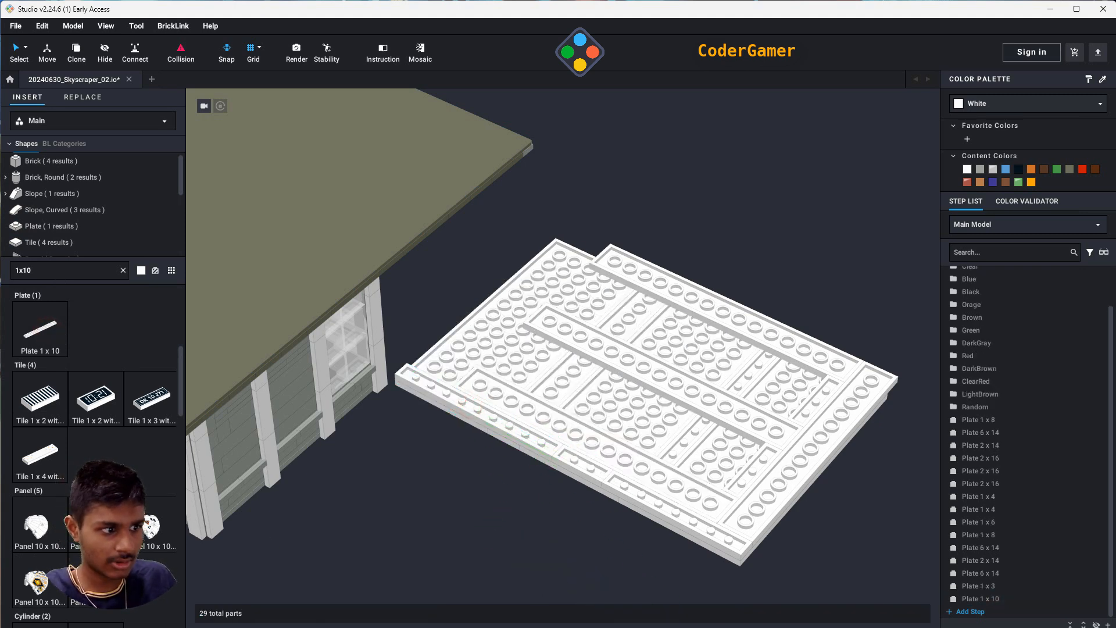
- Search the parts for 2x14 and attach a Plate 2 x 14 under the last 6 x 14 plate's outer long edge, against the 1 x 10 plate
{"action": "right_click_drag", "start_coordinate": [894, 558], "coordinate": [812, 568]}
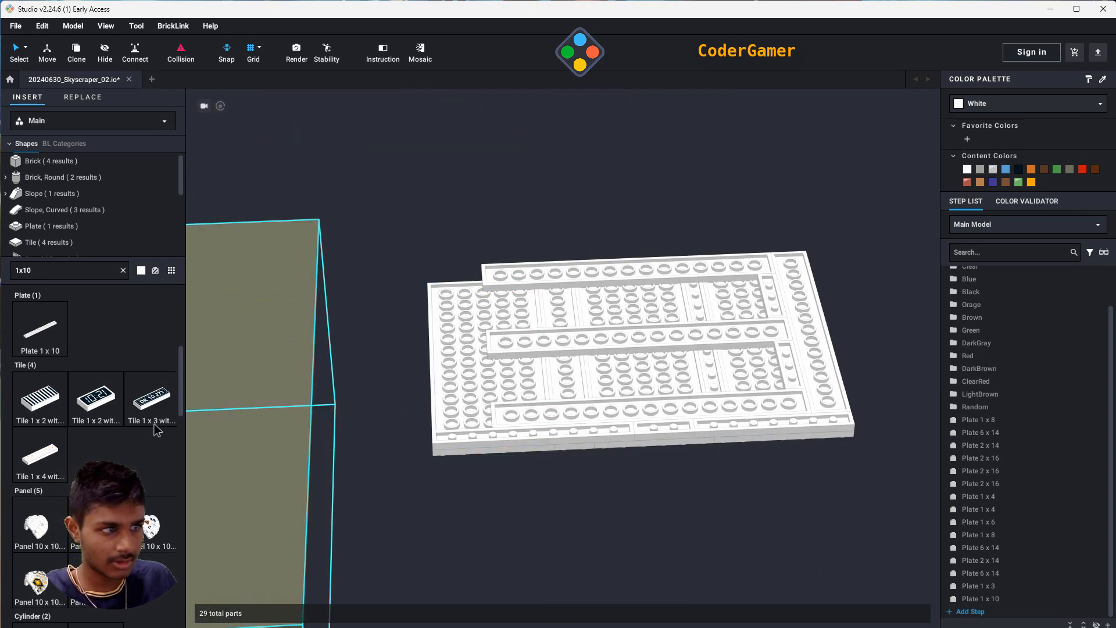
{"action": "right_click_drag", "start_coordinate": [688, 486], "coordinate": [661, 530]}
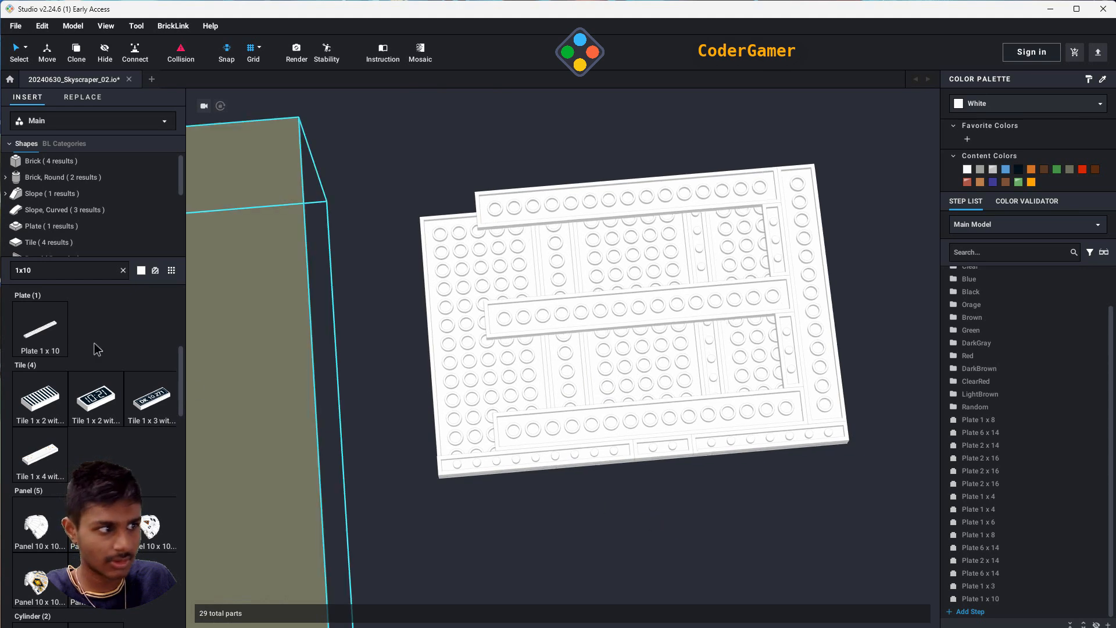
{"action": "left_click", "coordinate": [38, 273]}
{"action": "left_click", "coordinate": [40, 275]}
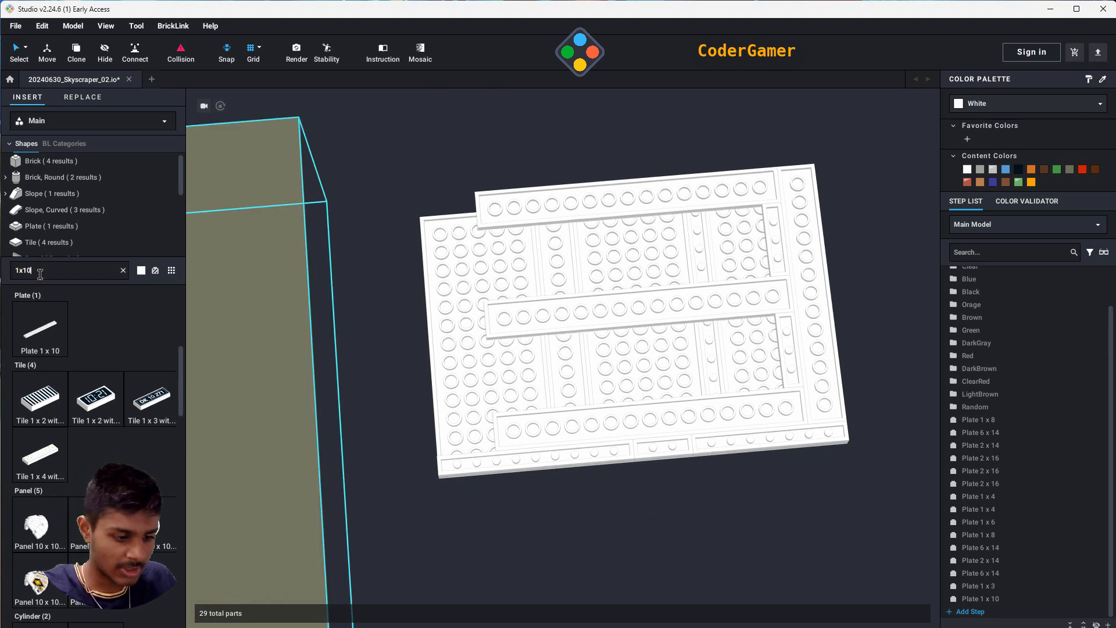
{"action": "key", "text": "BackSpace"}
{"action": "type", "text": "4"}
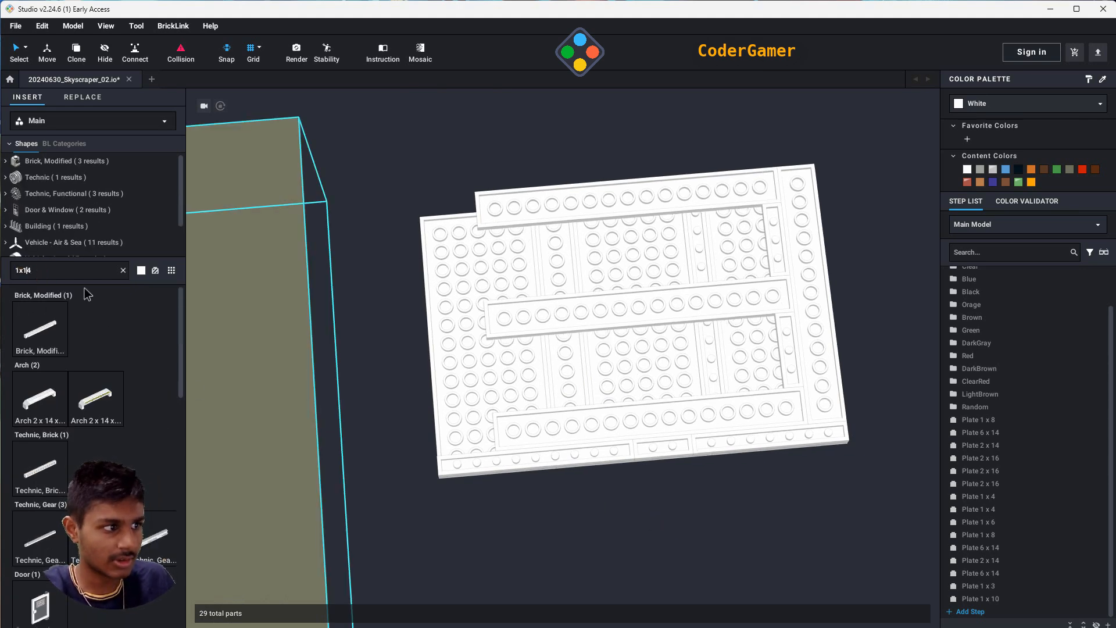
{"action": "key", "text": "Left"}
{"action": "key", "text": "Left"}
{"action": "key", "text": "BackSpace"}
{"action": "type", "text": "2"}
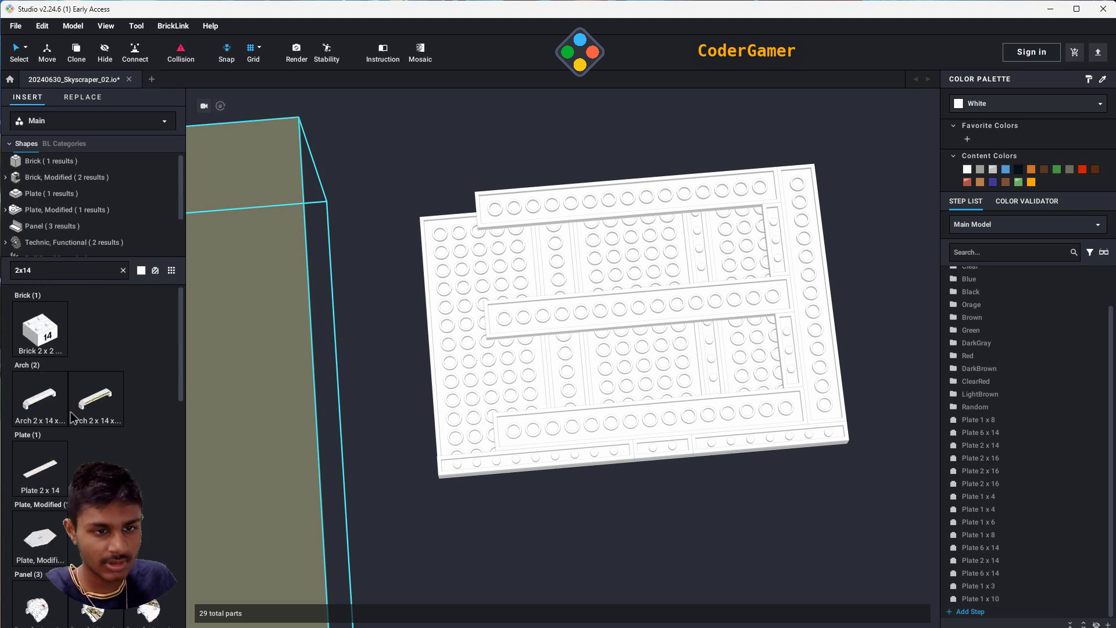
{"action": "left_click_drag", "start_coordinate": [58, 472], "coordinate": [444, 323]}
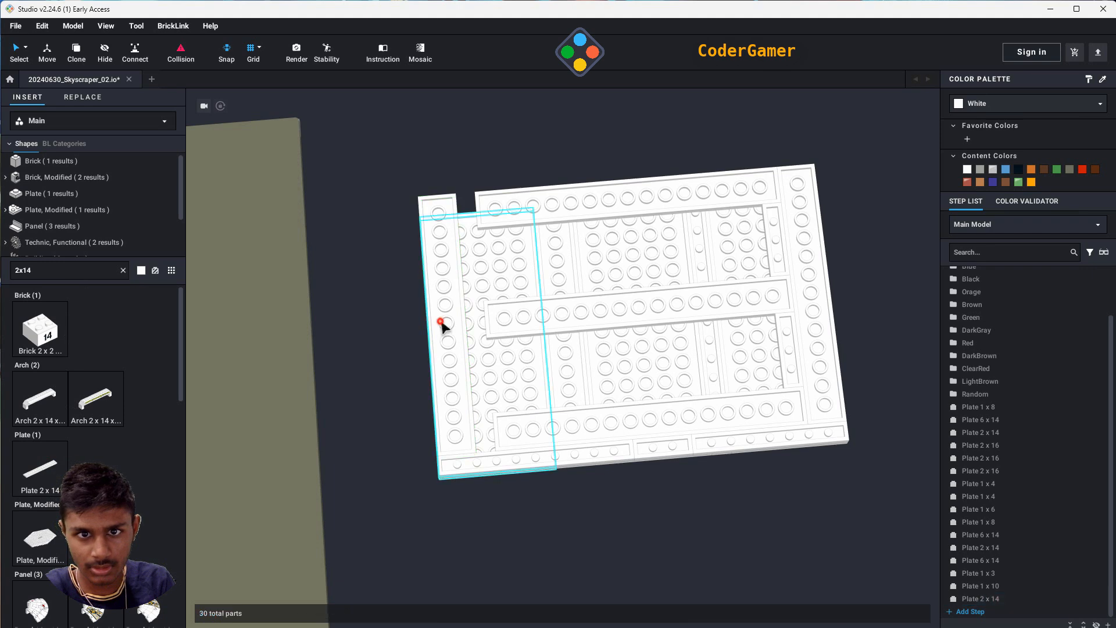
- Search the parts for 1x8 and attach a rotated Plate 1 x 8 to the underside, alongside the last 2 x 14 plate, starting at the 1 x 10 plate
{"action": "left_click", "coordinate": [60, 264]}
{"action": "type", "text": "1x"}
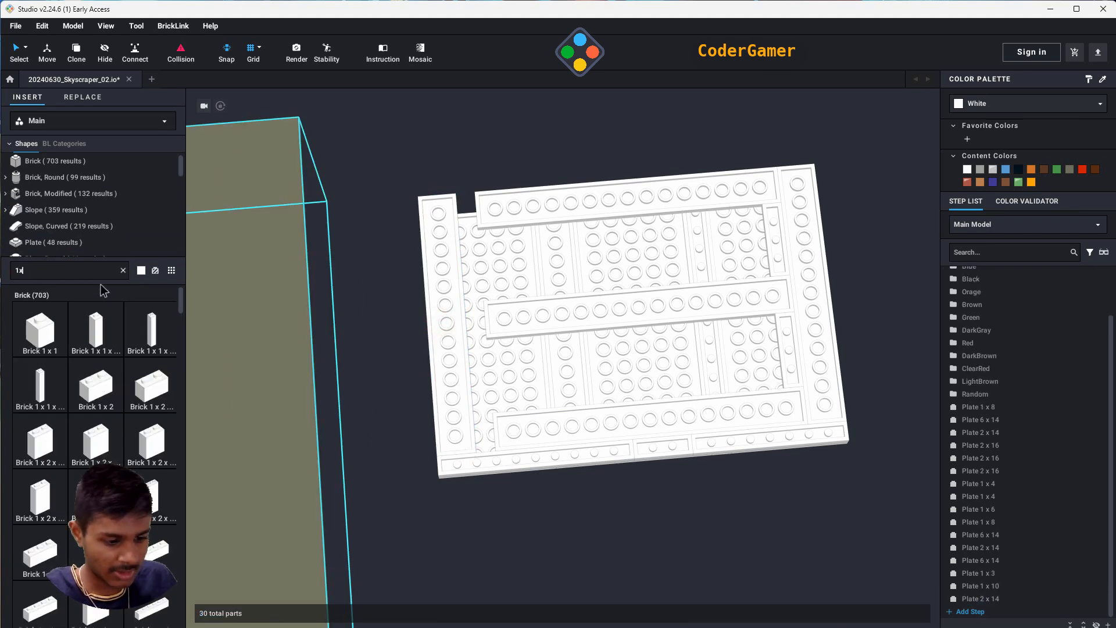
{"action": "type", "text": "8"}
{"action": "left_click", "coordinate": [51, 242]}
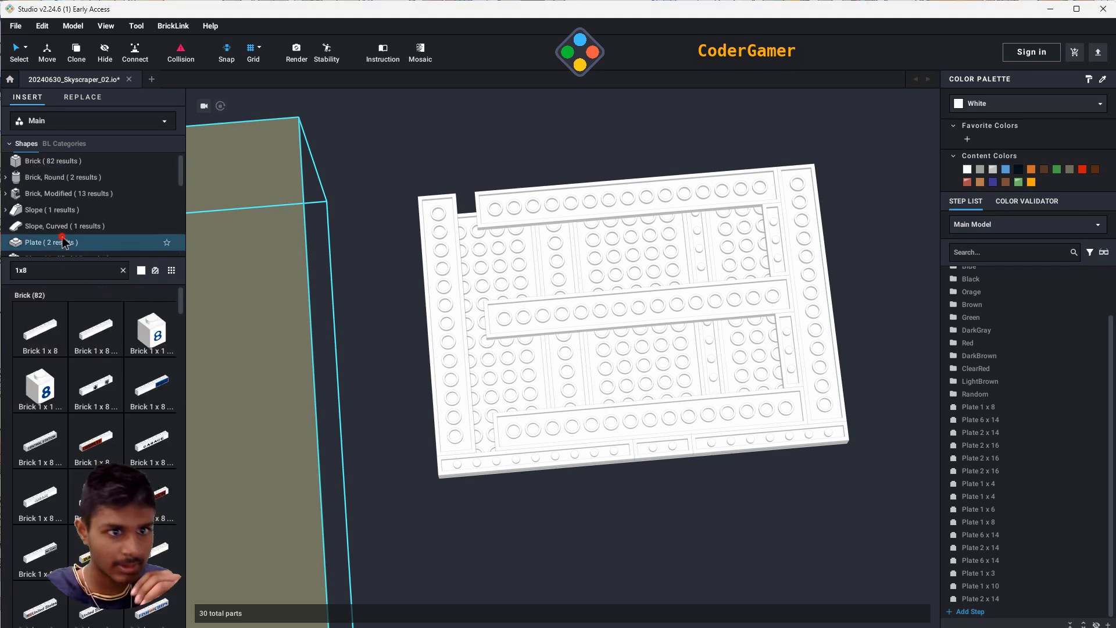
{"action": "left_click_drag", "start_coordinate": [41, 330], "coordinate": [481, 378]}
{"action": "key", "text": "Right"}
{"action": "left_click", "coordinate": [482, 378]}
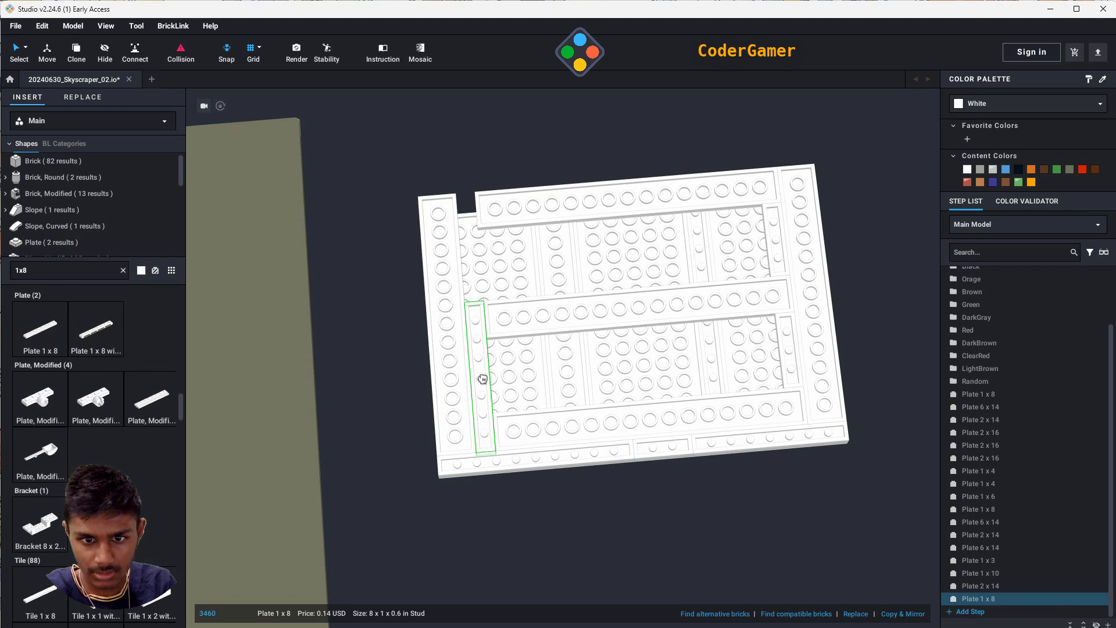
- Search the parts for 1x6 and attach a rotated Plate 1 x 6 to the underside, continuing the 1 x 8 plate's row beside the 2 x 14 plate
{"action": "left_click", "coordinate": [86, 272]}
{"action": "type", "text": "1x6"}
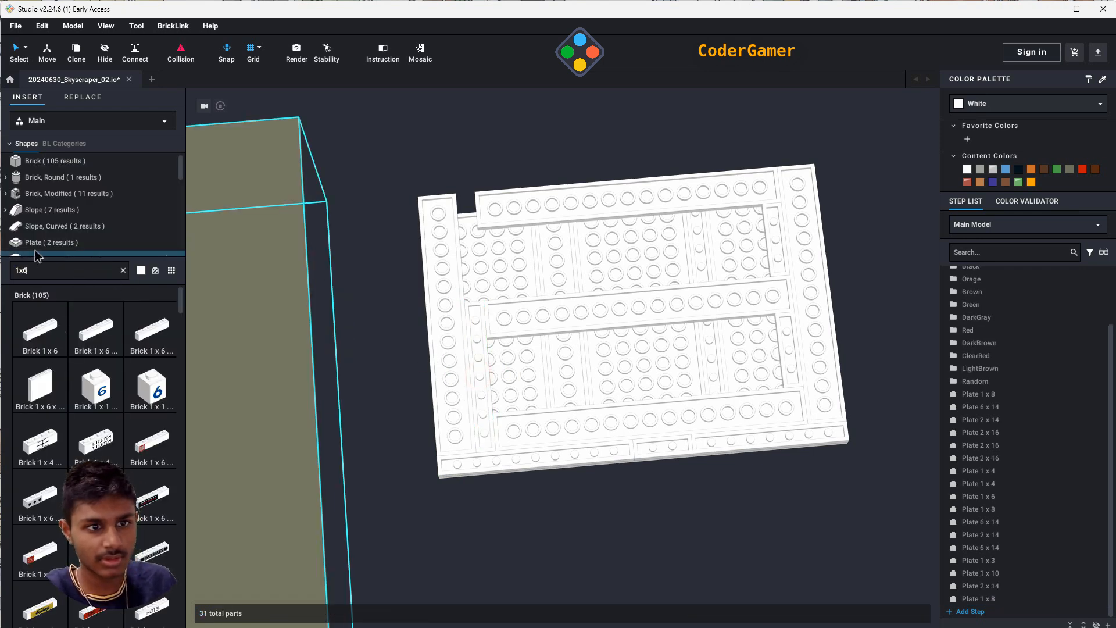
{"action": "left_click", "coordinate": [52, 243]}
{"action": "left_click", "coordinate": [41, 343]}
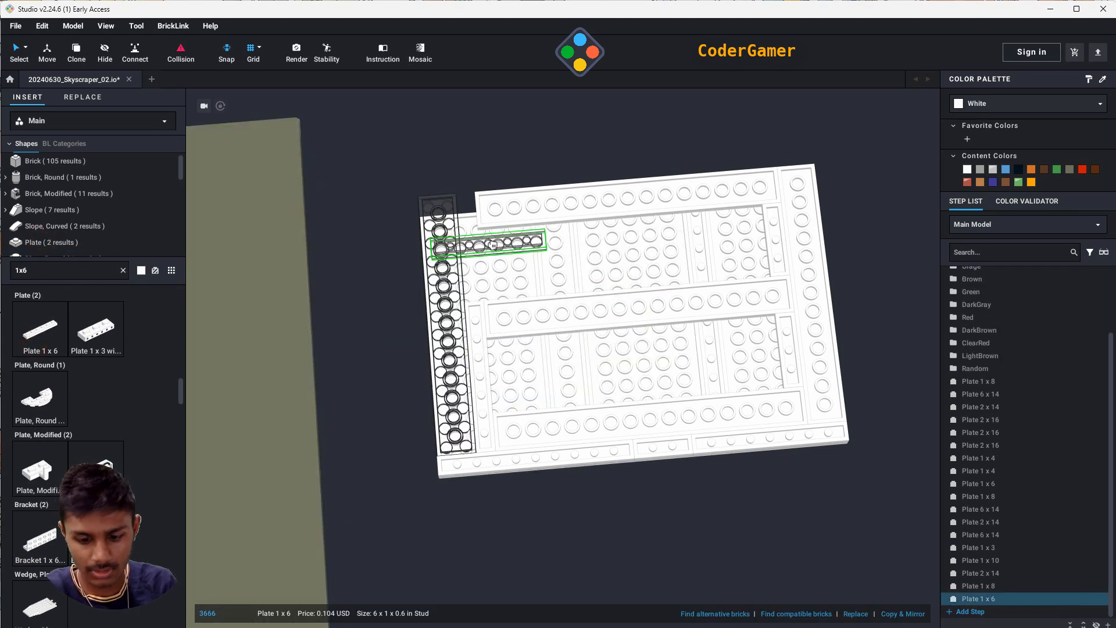
{"action": "key", "text": "Right"}
{"action": "left_click", "coordinate": [475, 251]}
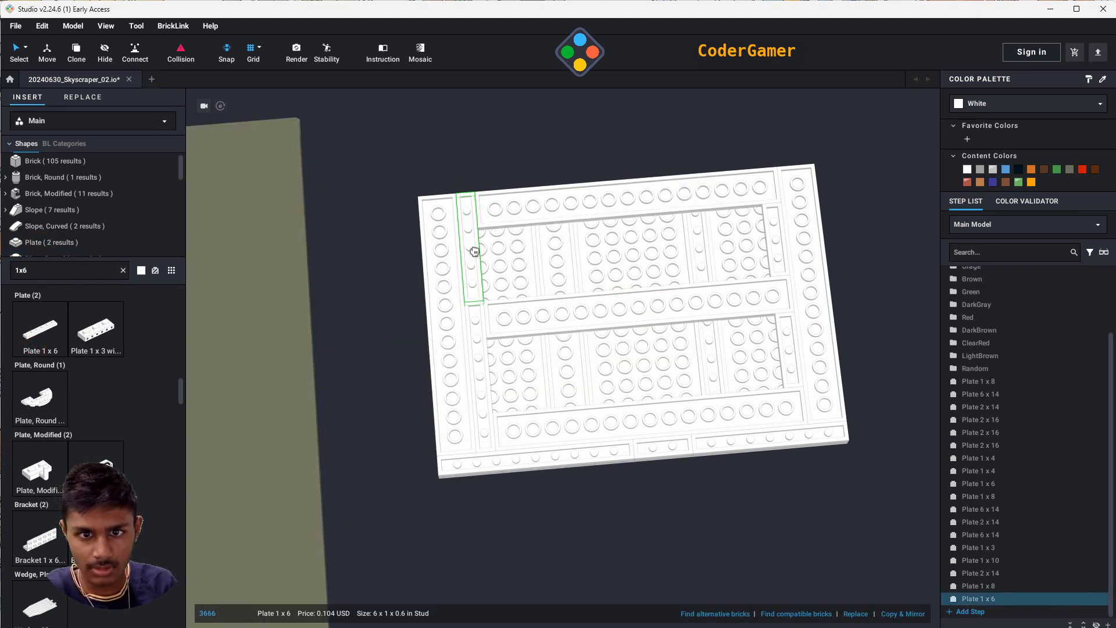
{"action": "key", "text": "Escape"}
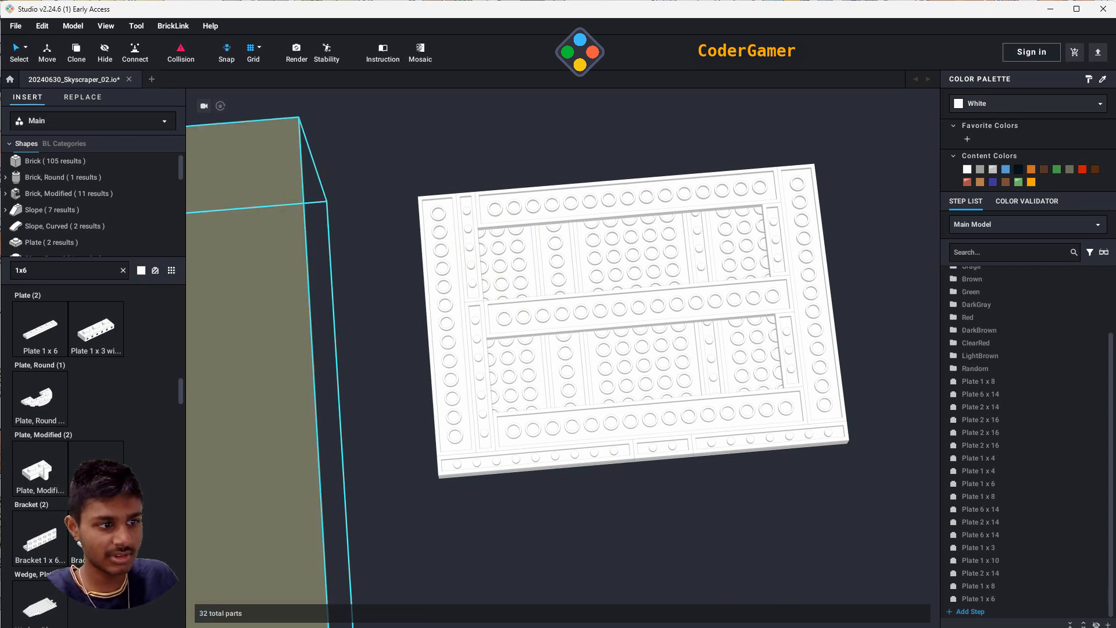
- Place three Plate 1 x 6 pieces end to end in the lower layer along the open long edge, starting at the corner nearest the building
{"action": "right_click_drag", "start_coordinate": [625, 566], "coordinate": [639, 434]}
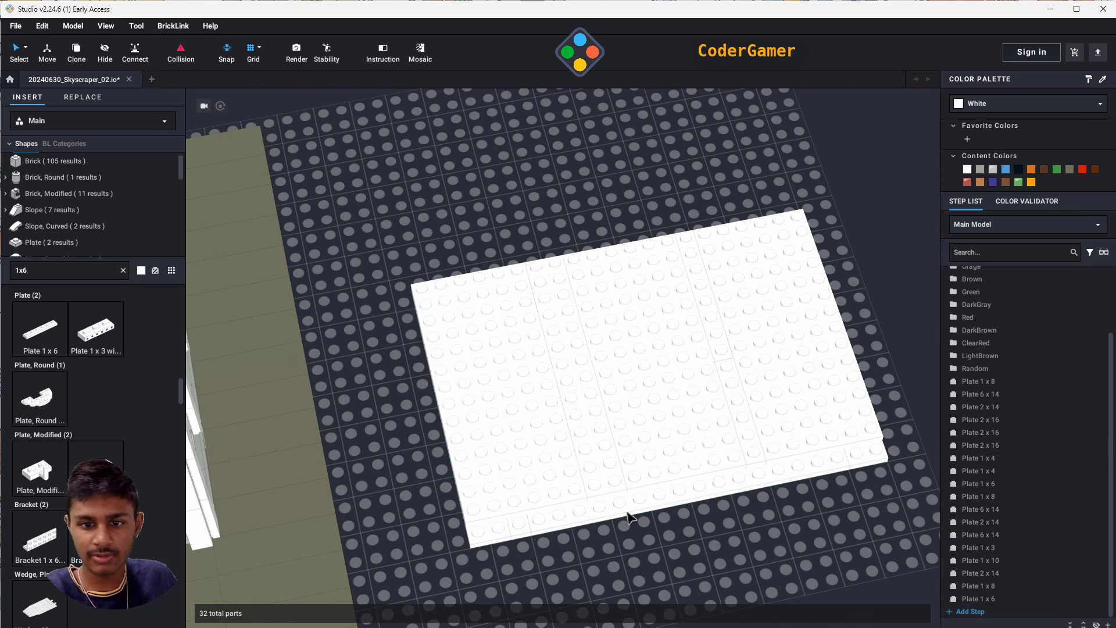
{"action": "left_click", "coordinate": [39, 329]}
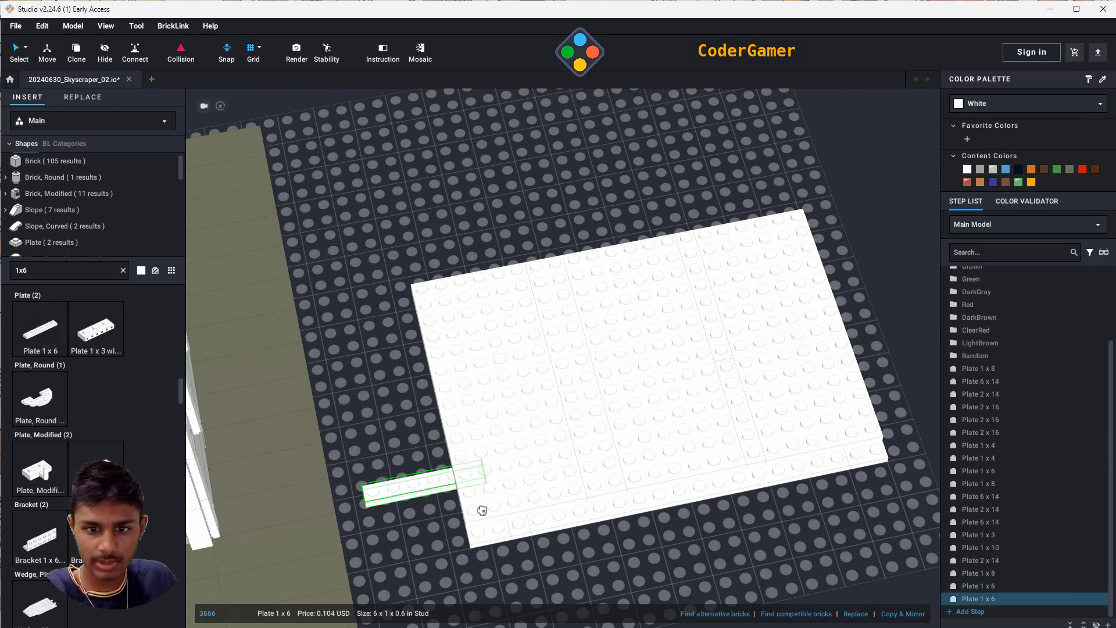
{"action": "left_click", "coordinate": [546, 521]}
{"action": "left_click", "coordinate": [536, 521]}
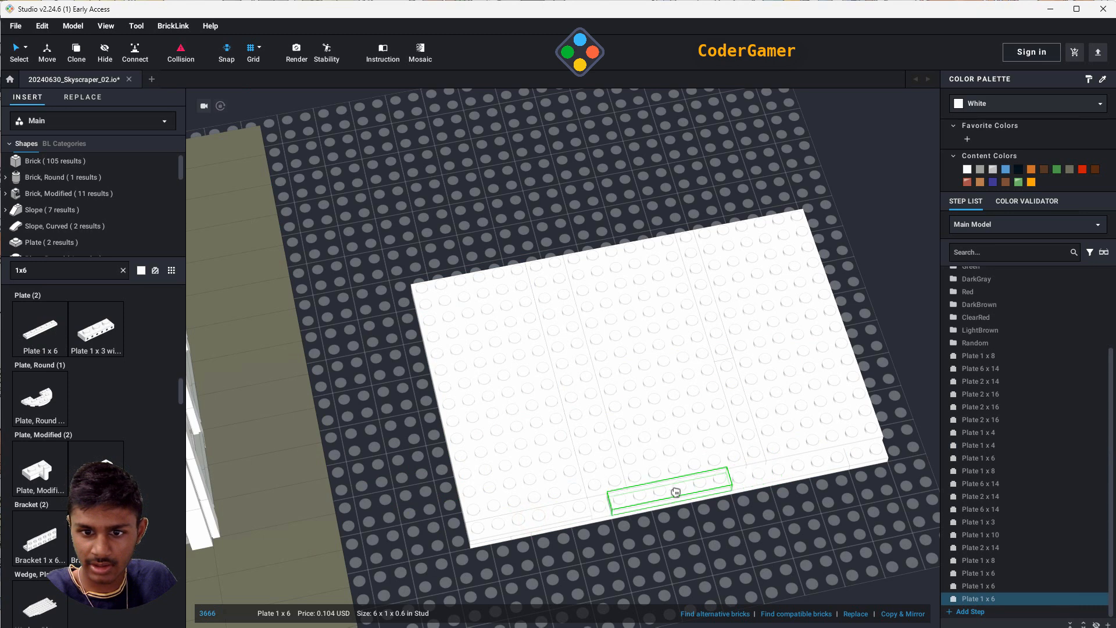
{"action": "left_click", "coordinate": [650, 494]}
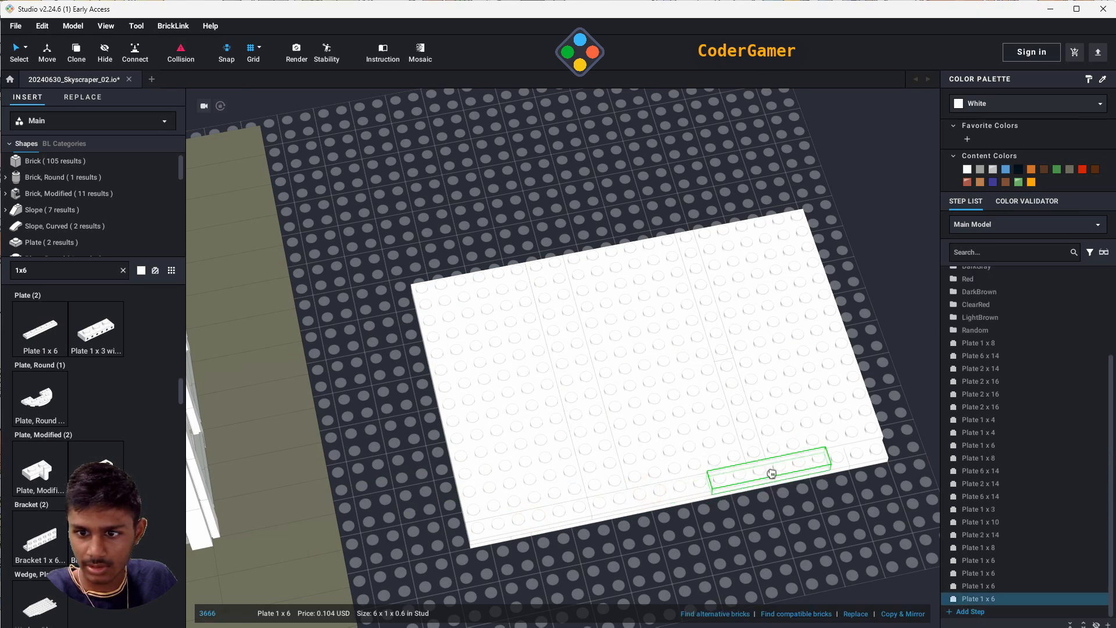
- Search the parts for 1x3 and place a Plate 1 x 3 after the three 1 x 6 plates, completing the edge row to the corner
{"action": "left_click", "coordinate": [69, 269]}
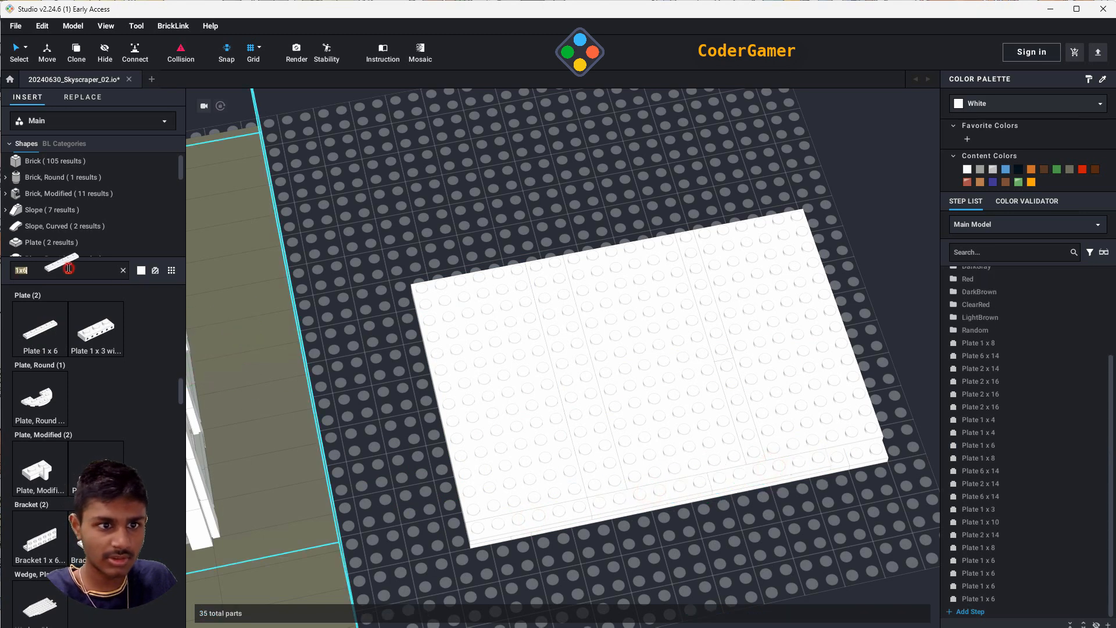
{"action": "key", "text": "BackSpace"}
{"action": "type", "text": "3"}
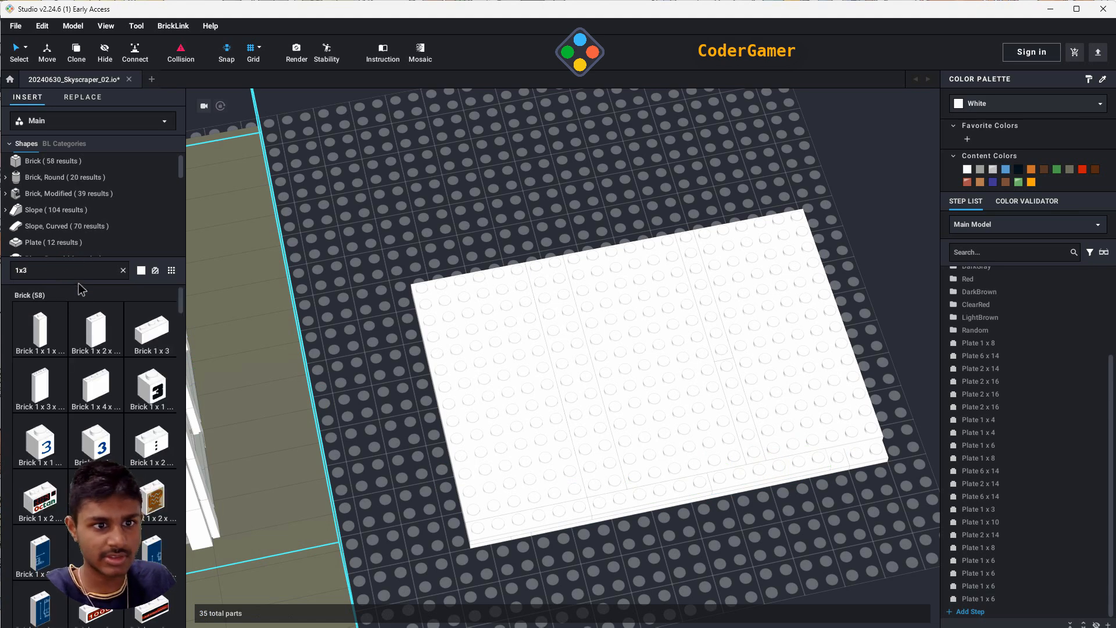
{"action": "left_click", "coordinate": [64, 242]}
{"action": "left_click", "coordinate": [40, 330]}
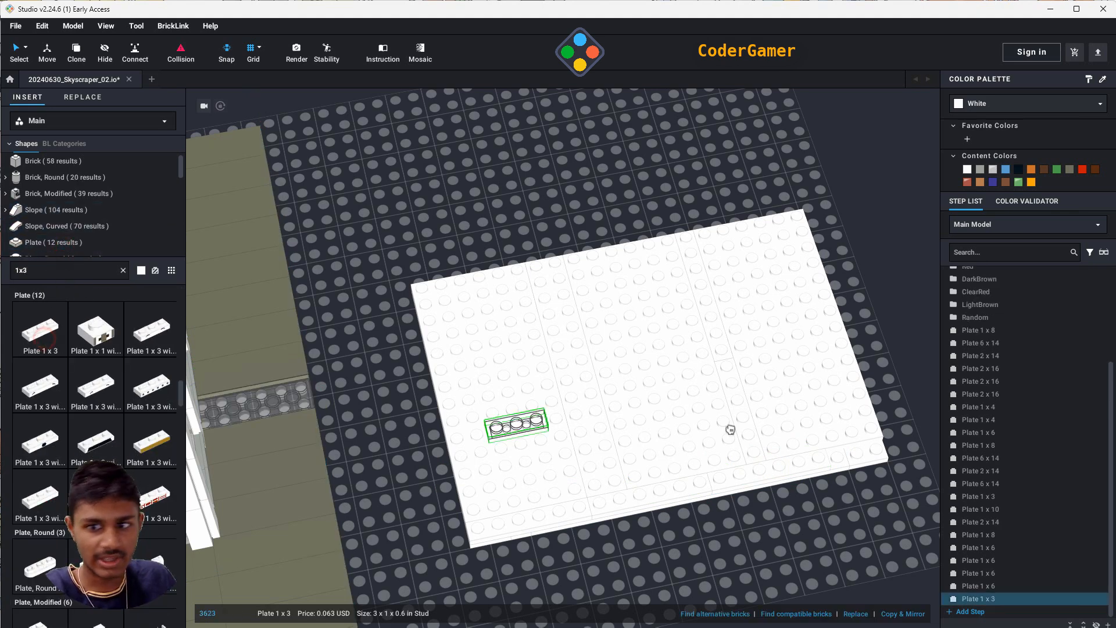
{"action": "left_click", "coordinate": [868, 484]}
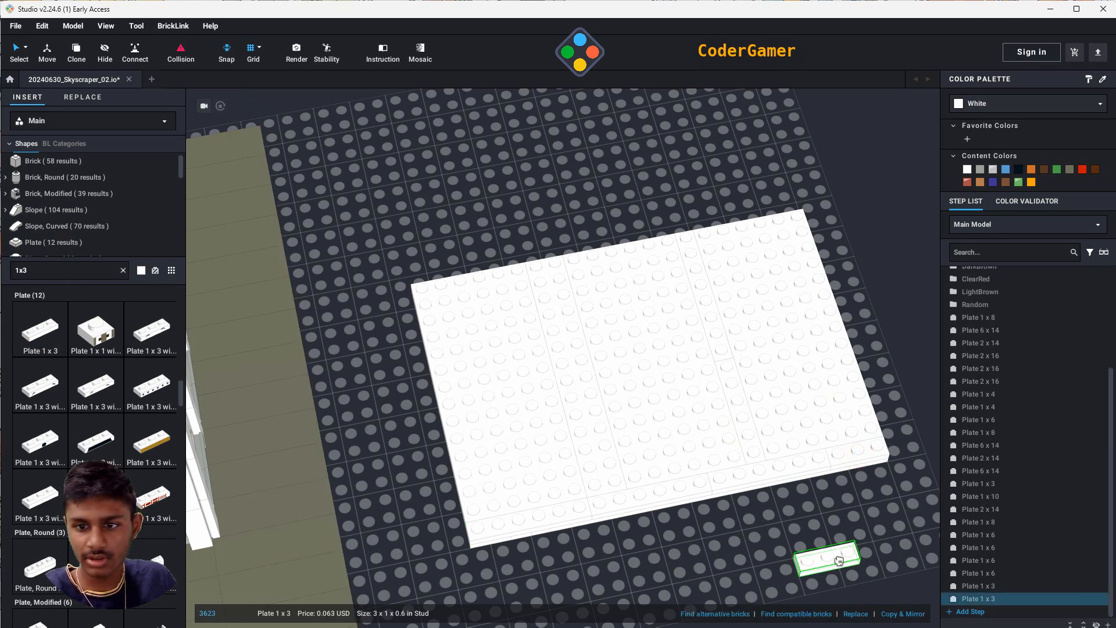
{"action": "mouse_move", "coordinate": [860, 559]}
{"action": "right_mouse_down"}
{"action": "mouse_move", "coordinate": [830, 554]}
{"action": "mouse_move", "coordinate": [841, 551]}
{"action": "right_mouse_up"}
{"action": "scroll", "coordinate": [1087, 349], "scroll_direction": "up", "scroll_amount": 3}
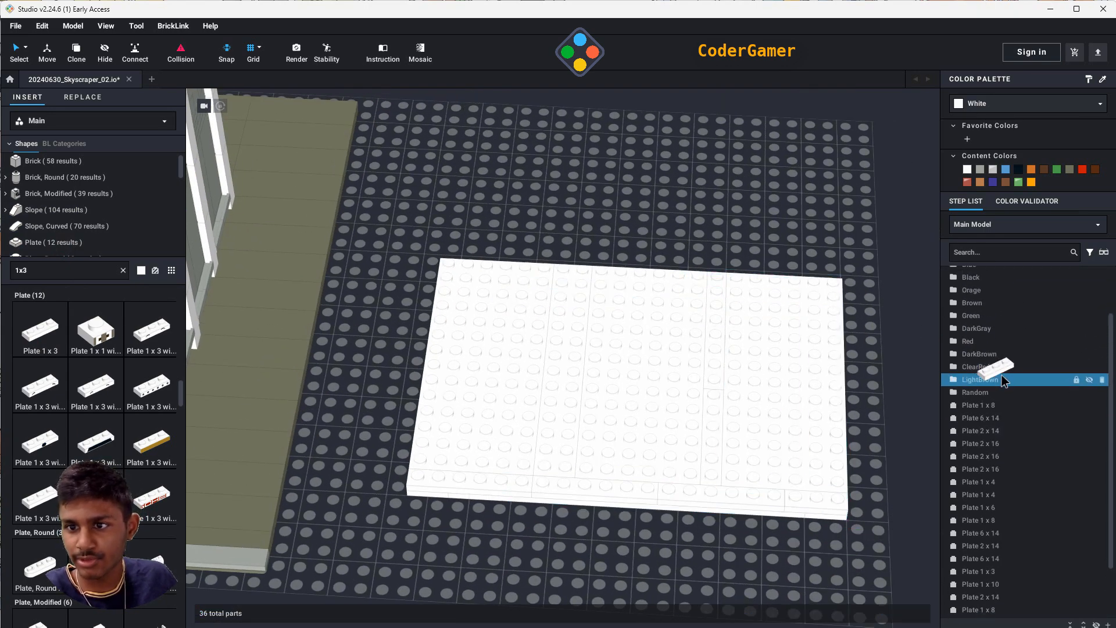
{"action": "scroll", "coordinate": [1023, 465], "scroll_direction": "down", "scroll_amount": 3}
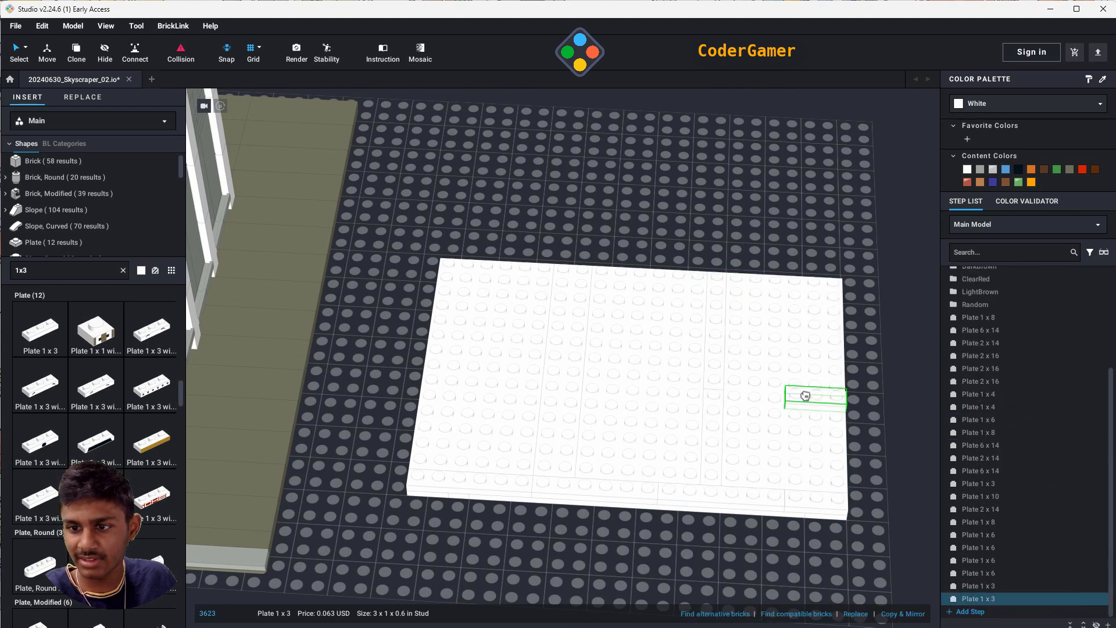
{"action": "key", "text": "Escape"}
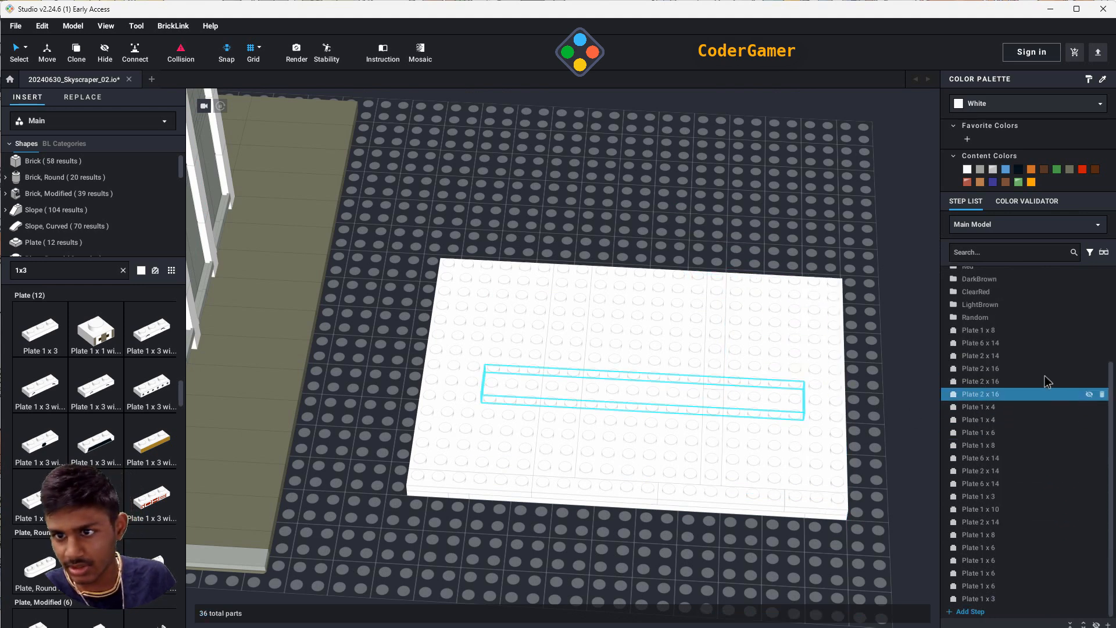
- Select all the plates of the new section, from the first Plate 1 x 8 to the last Plate 1 x 3, and color them Light Gray
{"action": "left_click", "coordinate": [976, 330]}
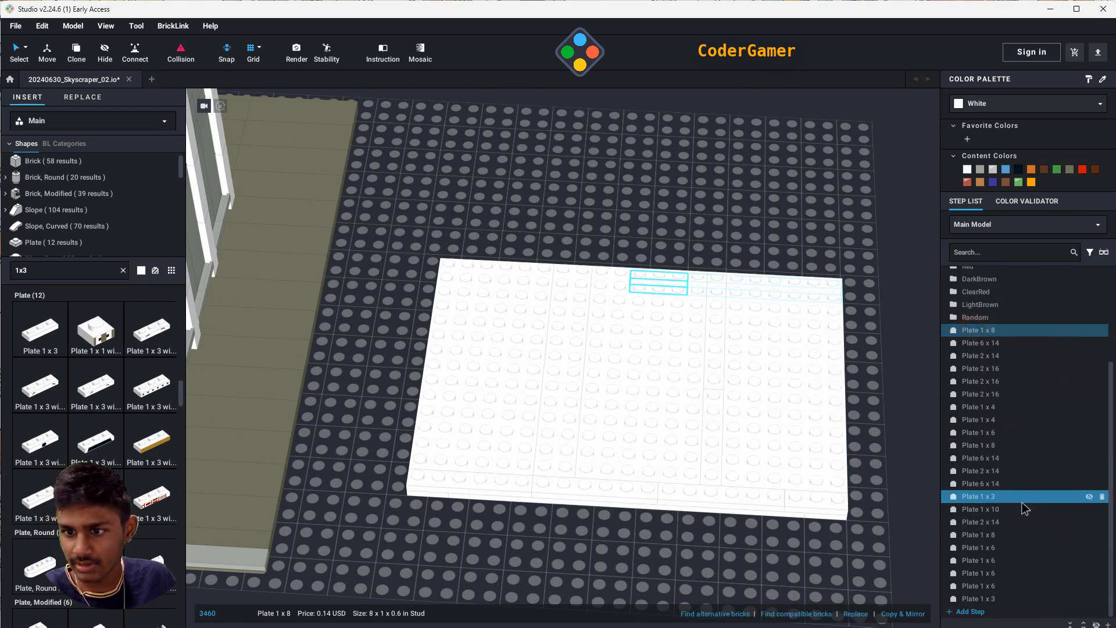
{"action": "left_click", "coordinate": [995, 598], "text": "shift"}
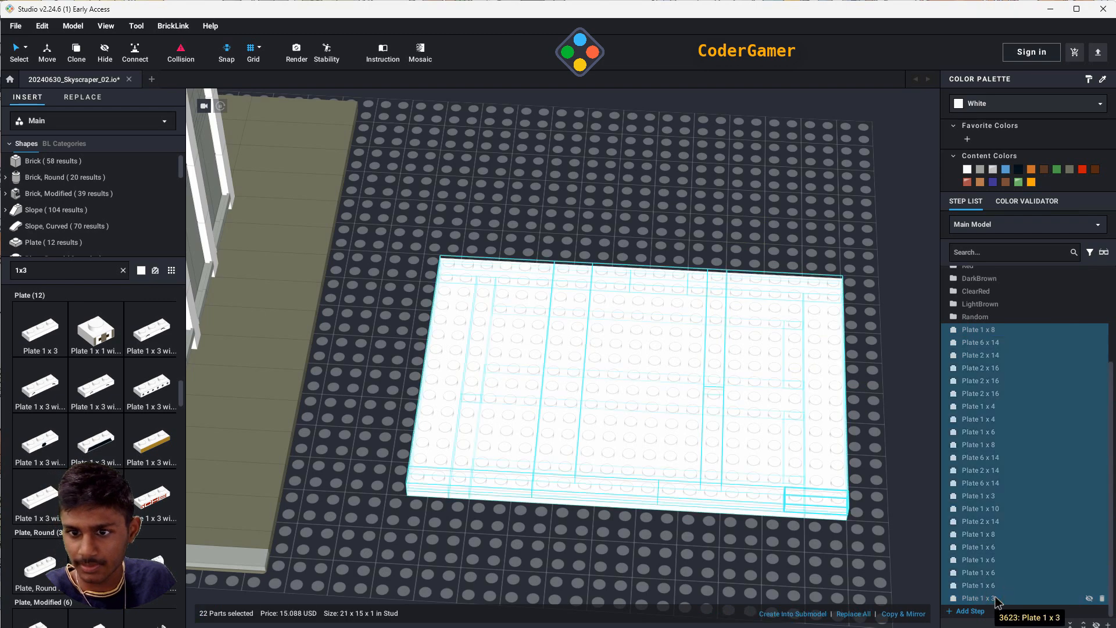
{"action": "left_click", "coordinate": [980, 170]}
{"action": "right_click", "coordinate": [896, 449]}
{"action": "left_click", "coordinate": [887, 338]}
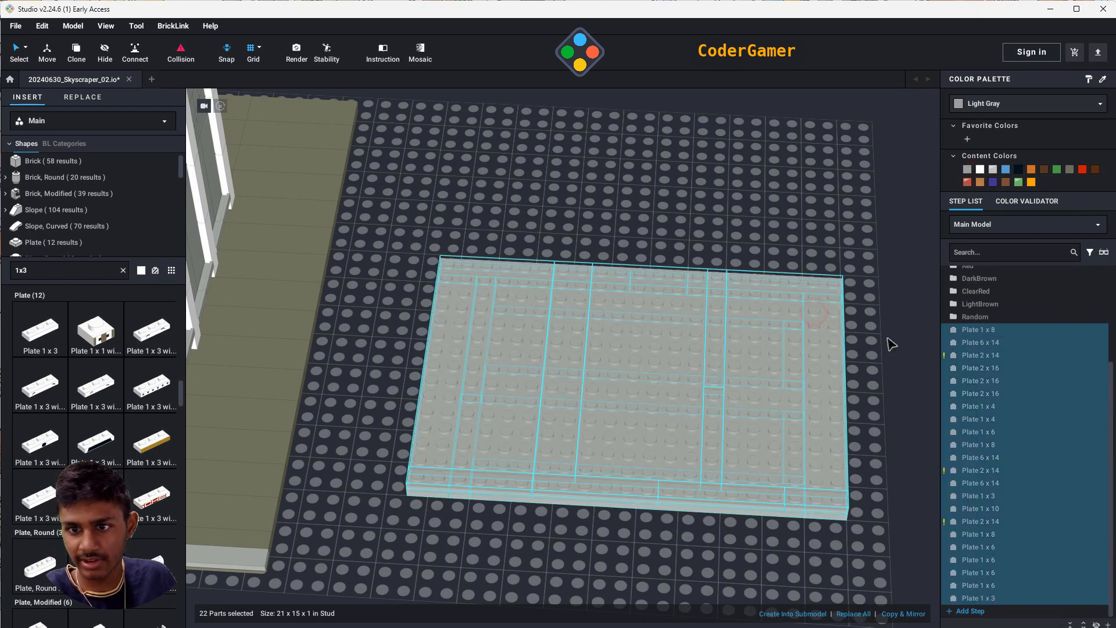
{"action": "left_click", "coordinate": [882, 355]}
- Select the three 2 x 16 plates on the section's underside and color them Dark Gray
{"action": "right_click_drag", "start_coordinate": [877, 401], "coordinate": [871, 320]}
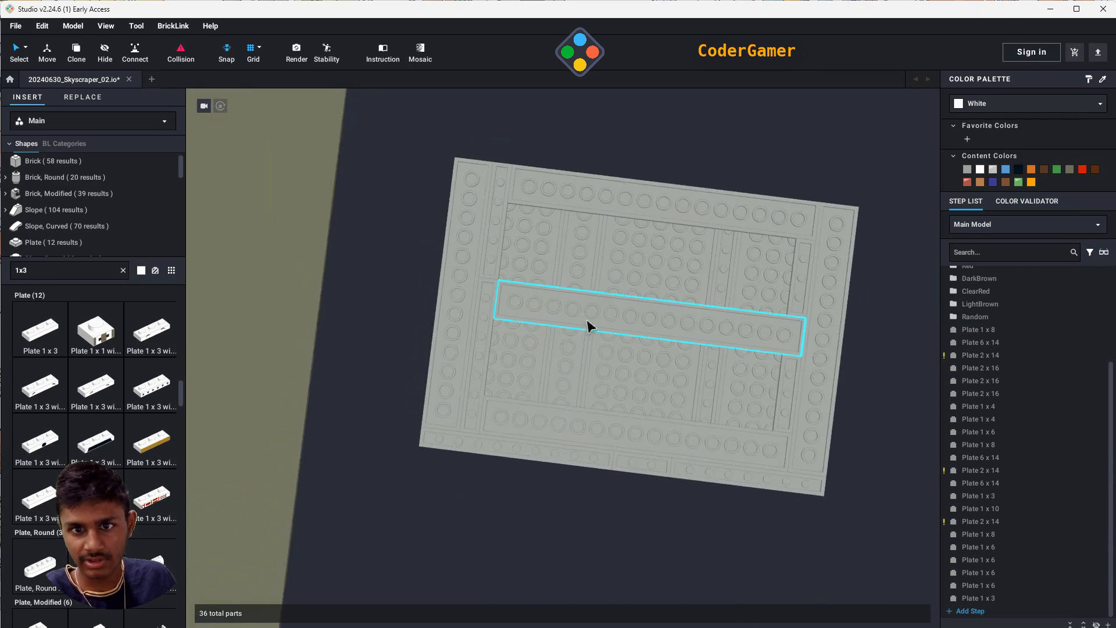
{"action": "left_click", "coordinate": [583, 311]}
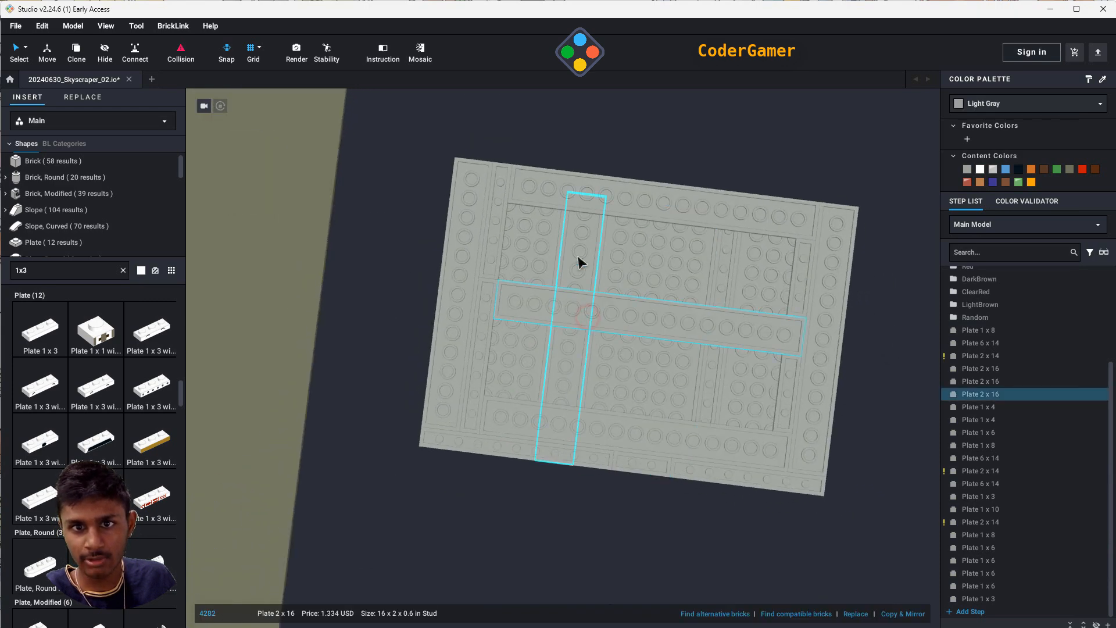
{"action": "left_click", "coordinate": [546, 422]}
{"action": "left_click", "coordinate": [575, 324], "text": "ctrl"}
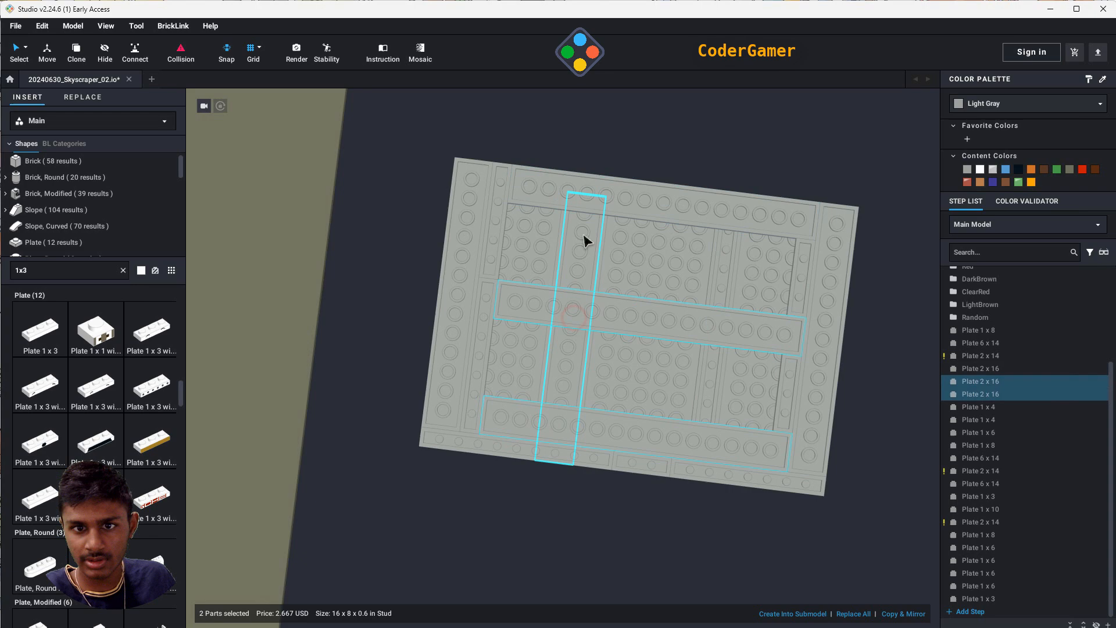
{"action": "left_click", "coordinate": [581, 205], "text": "ctrl"}
{"action": "left_click", "coordinate": [1070, 170]}
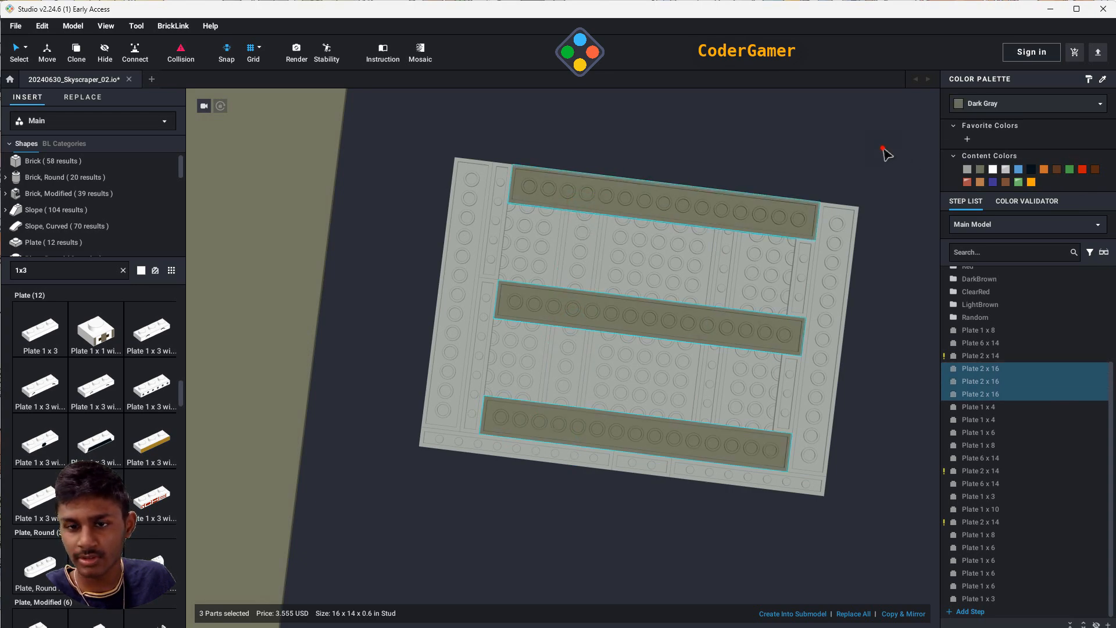
{"action": "left_click", "coordinate": [863, 157]}
{"action": "right_click_drag", "start_coordinate": [836, 167], "coordinate": [831, 243]}
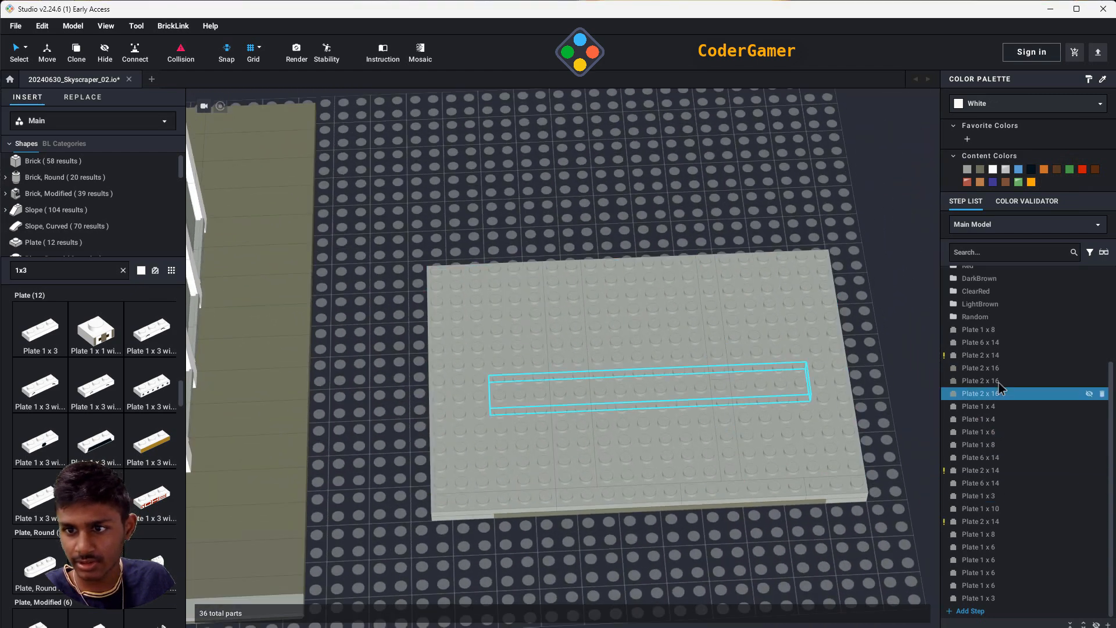
{"action": "left_click", "coordinate": [970, 337]}
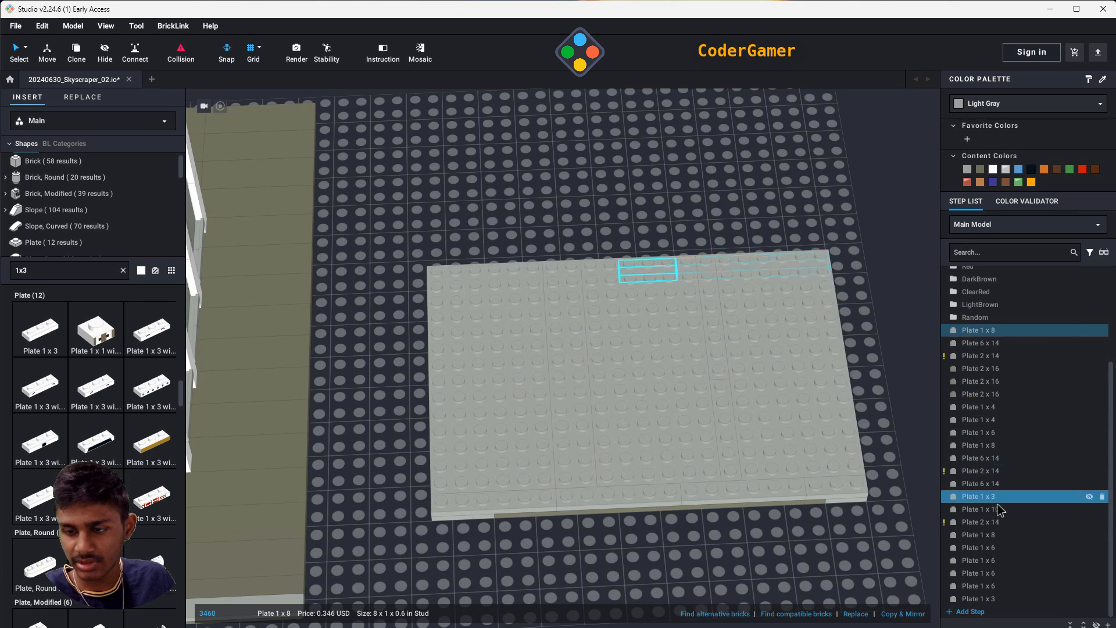
{"action": "left_click", "coordinate": [582, 168]}
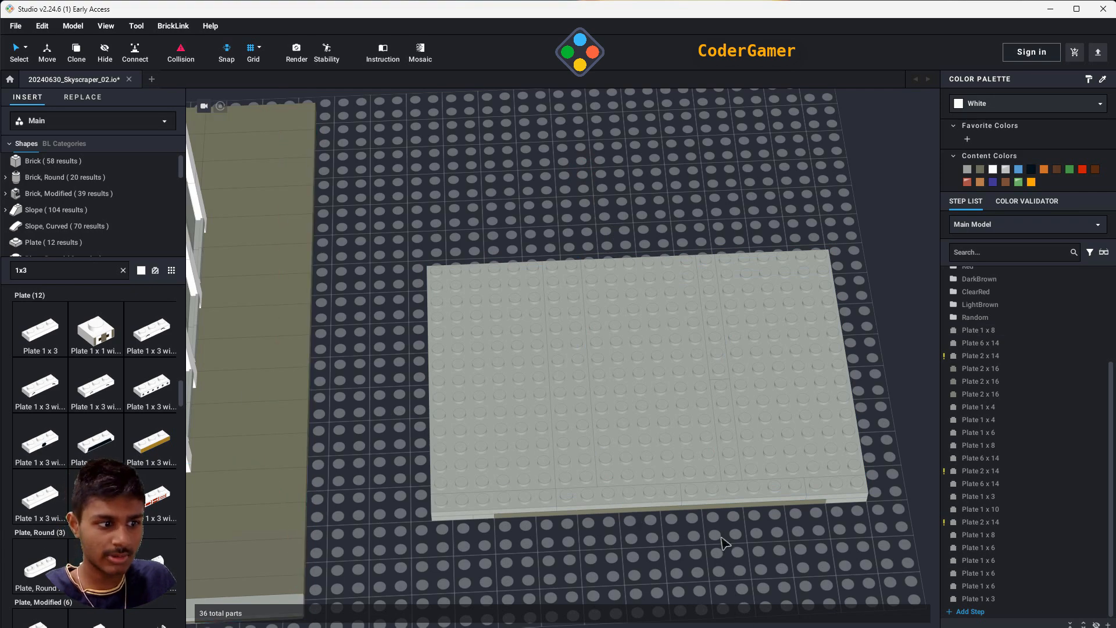
- Search the parts for 1x4 and place a white Plate 1 x 4 on top along each short edge, at the two front corners of the gray section
{"action": "scroll", "coordinate": [467, 508], "scroll_direction": "down", "scroll_amount": 10}
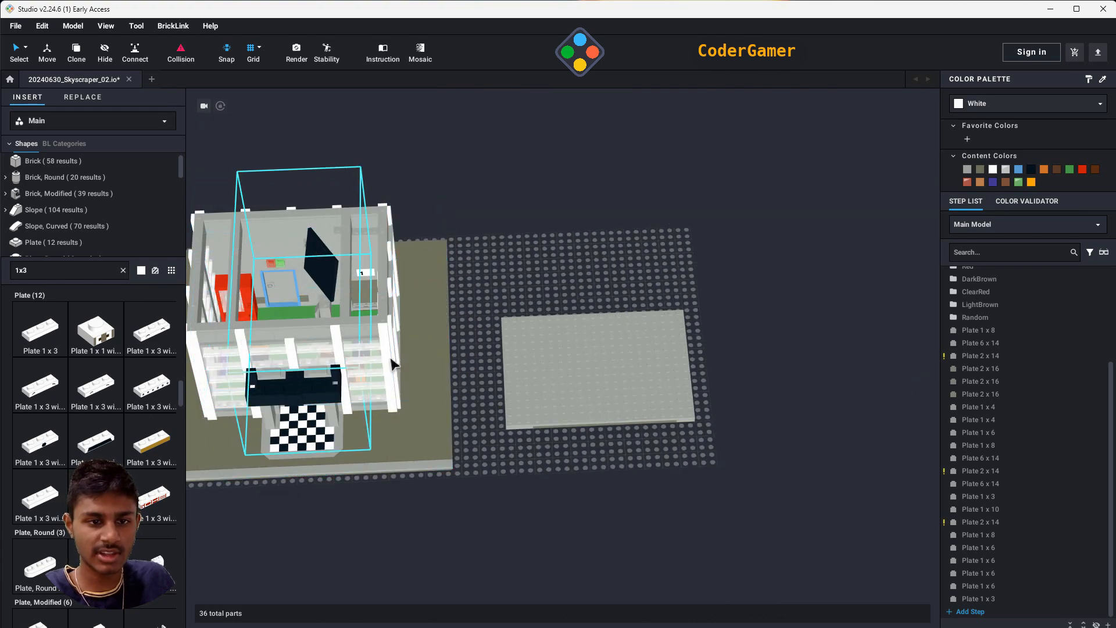
{"action": "scroll", "coordinate": [662, 539], "scroll_direction": "up", "scroll_amount": 8}
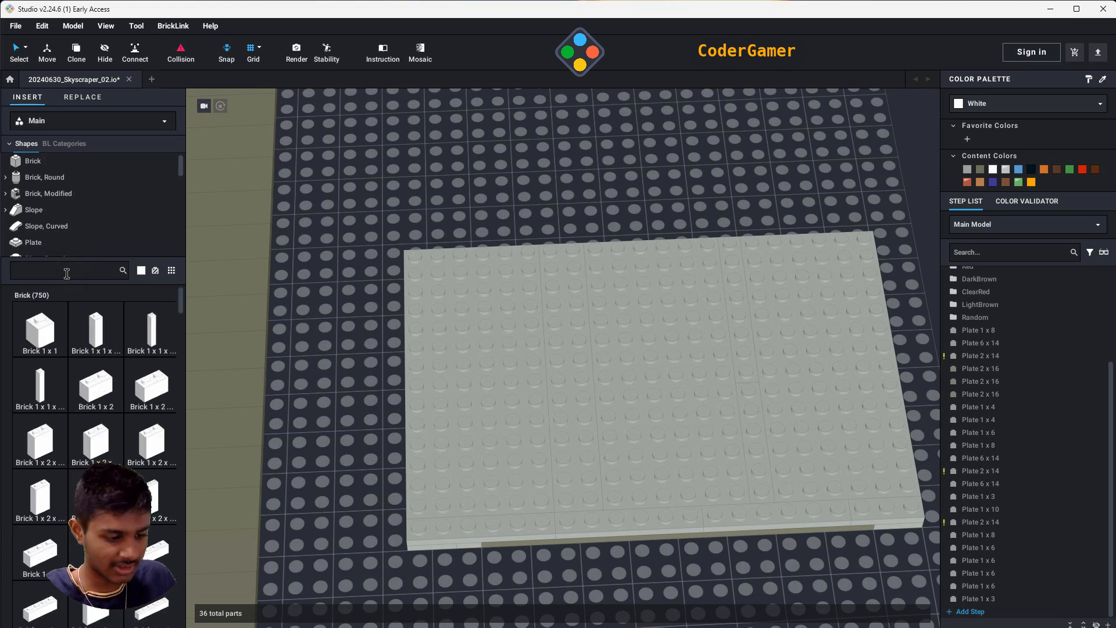
{"action": "type", "text": "x4"}
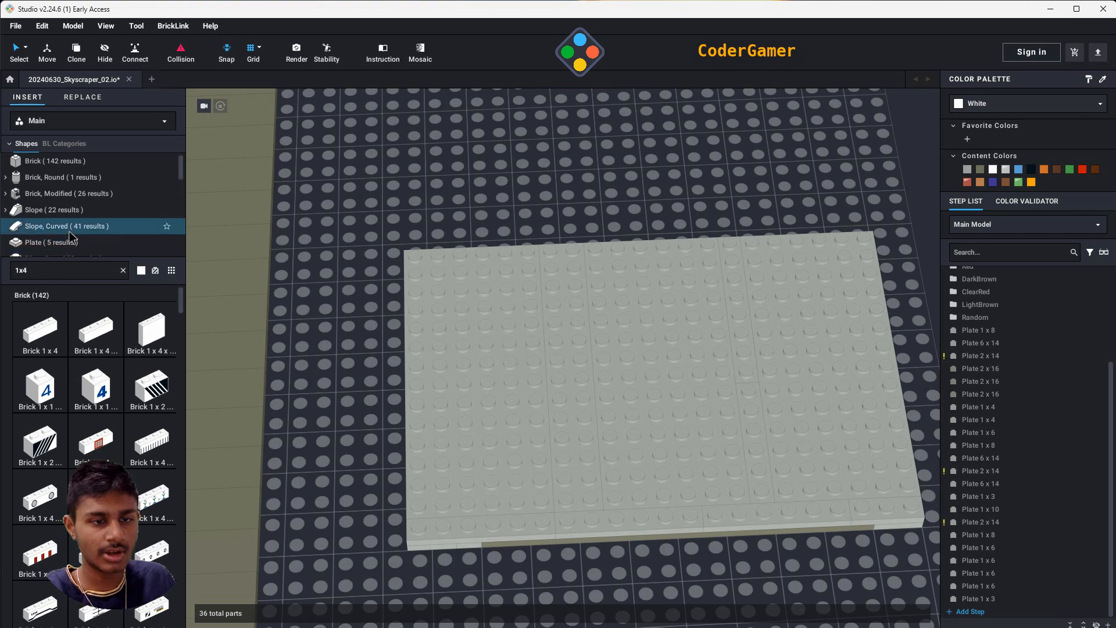
{"action": "left_click", "coordinate": [67, 243]}
{"action": "left_click", "coordinate": [40, 331]}
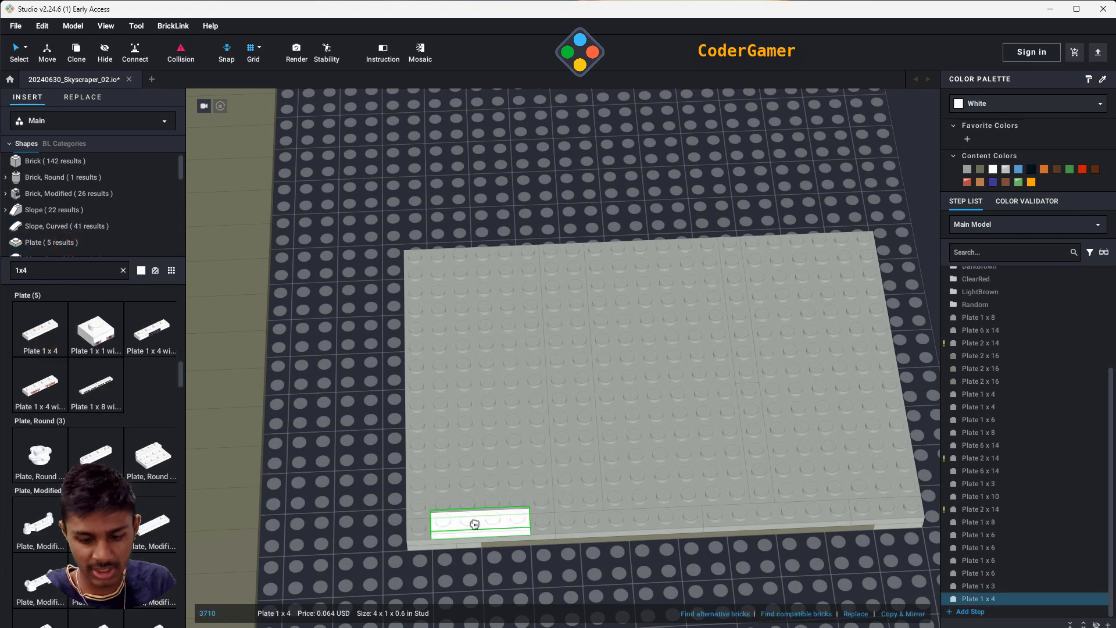
{"action": "key", "text": "Right"}
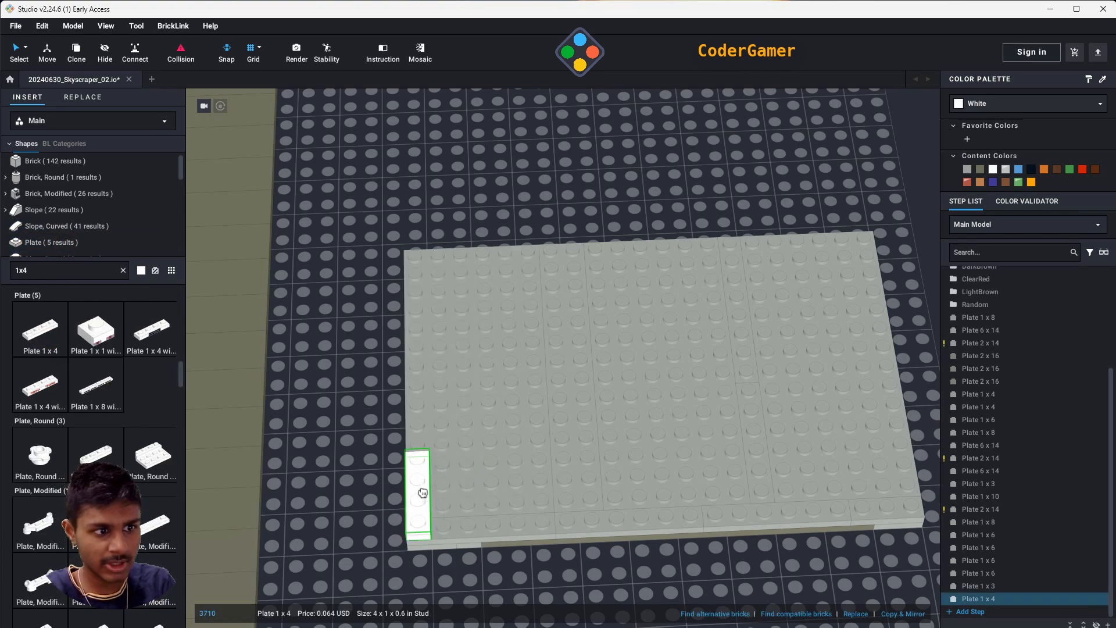
{"action": "left_click", "coordinate": [423, 493]}
{"action": "left_click", "coordinate": [909, 464]}
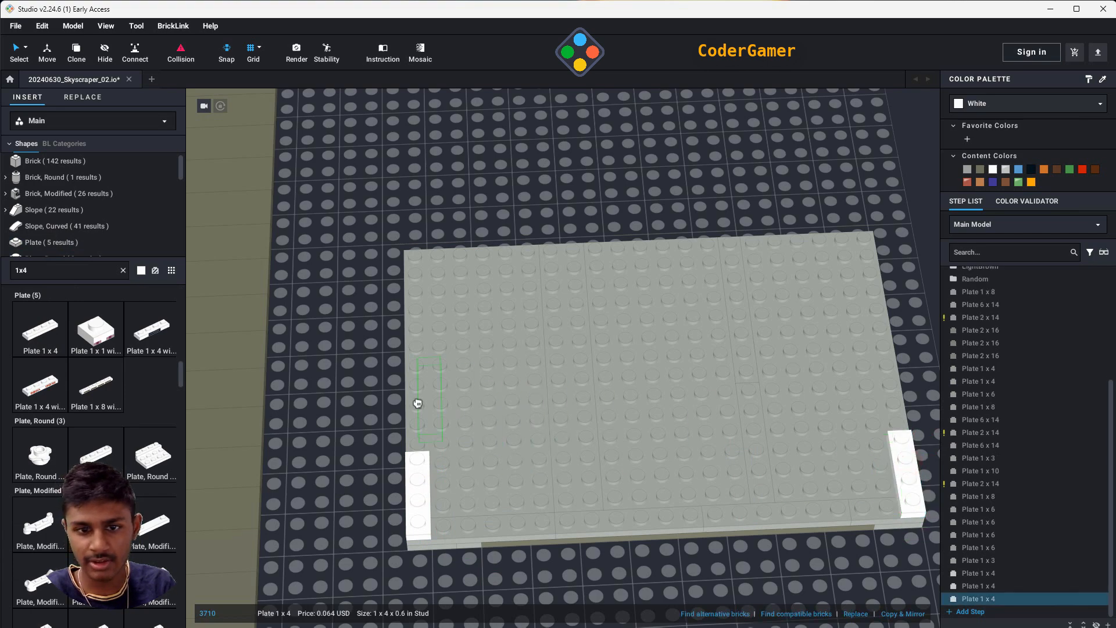
{"action": "right_click_drag", "start_coordinate": [635, 427], "coordinate": [674, 431]}
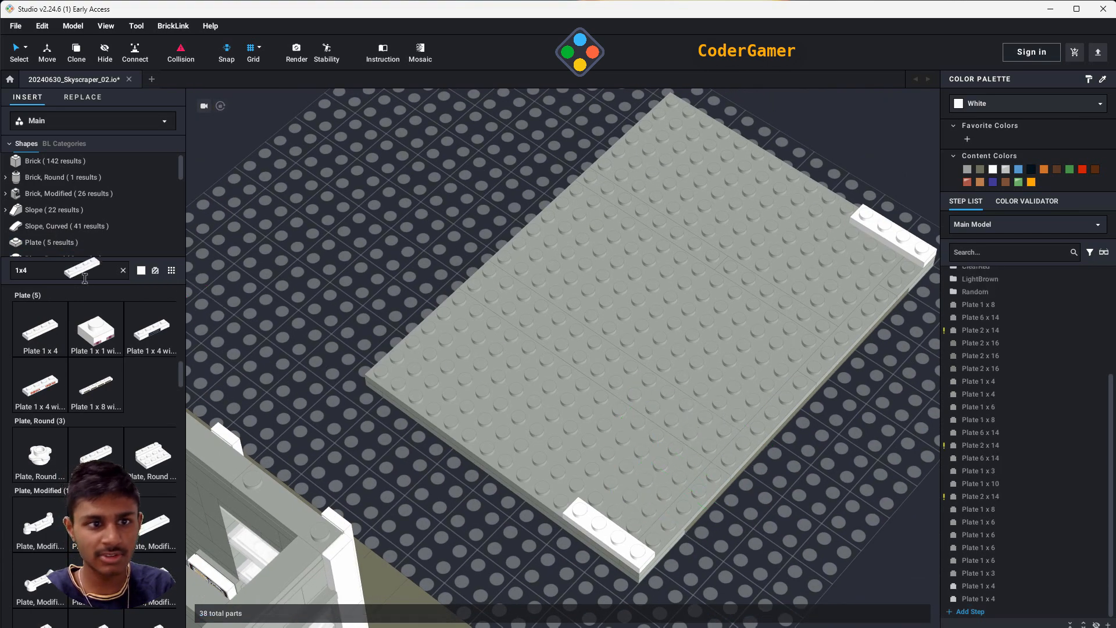
- Search the parts for 1x1 and place two Brick, Modified 1 x 1 with Stud on Side four studs apart along one short edge, starting beside the Plate 1 x 4
{"action": "type", "text": "1x1"}
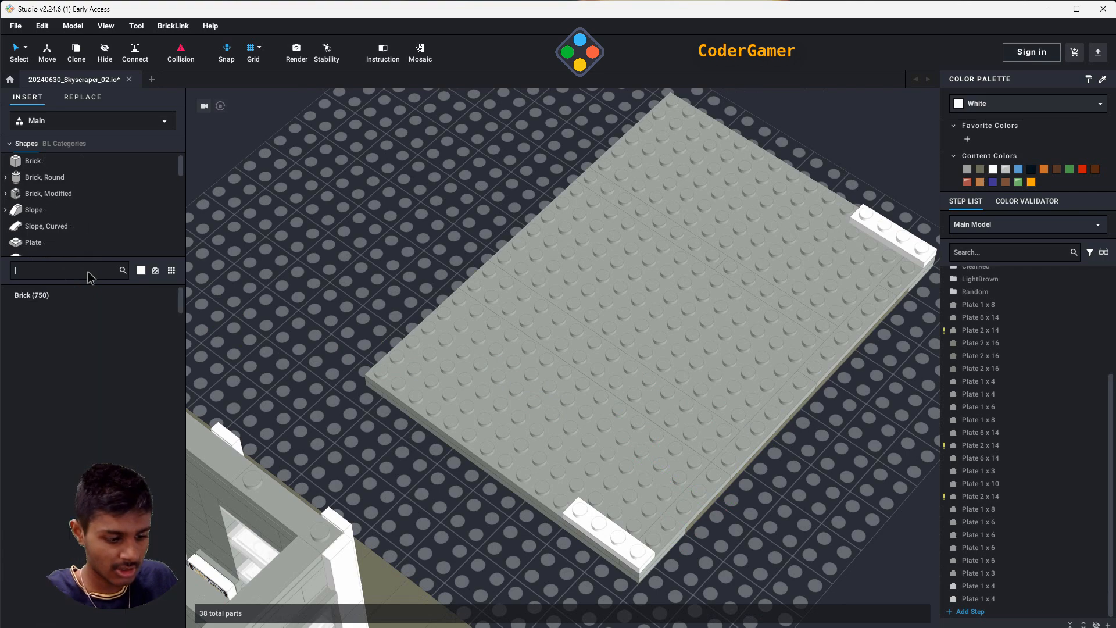
{"action": "left_click", "coordinate": [66, 195]}
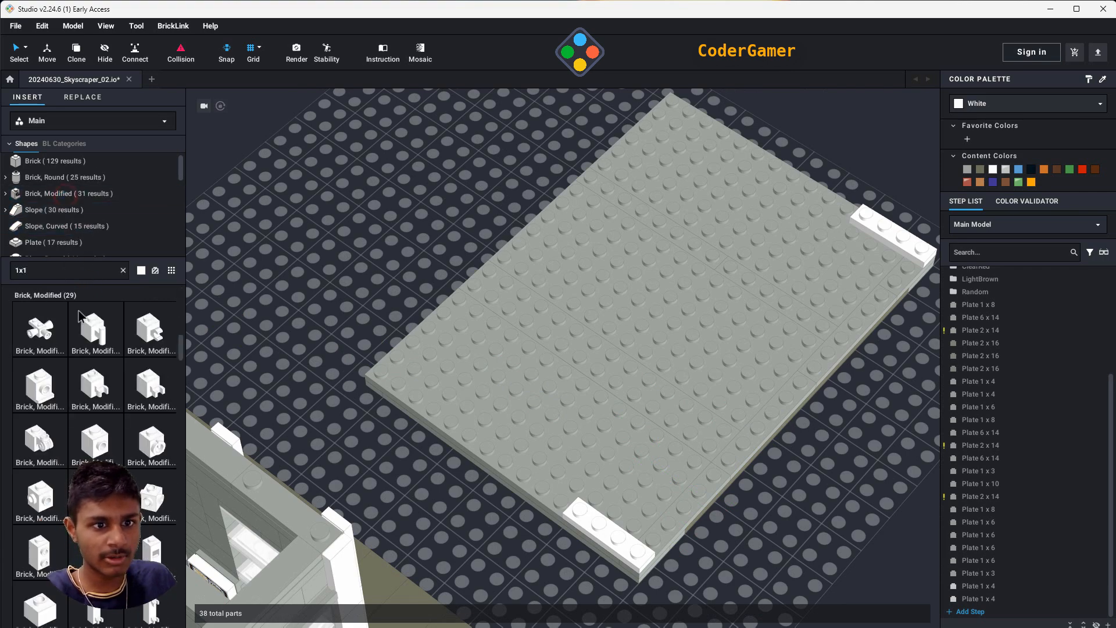
{"action": "left_click", "coordinate": [97, 440]}
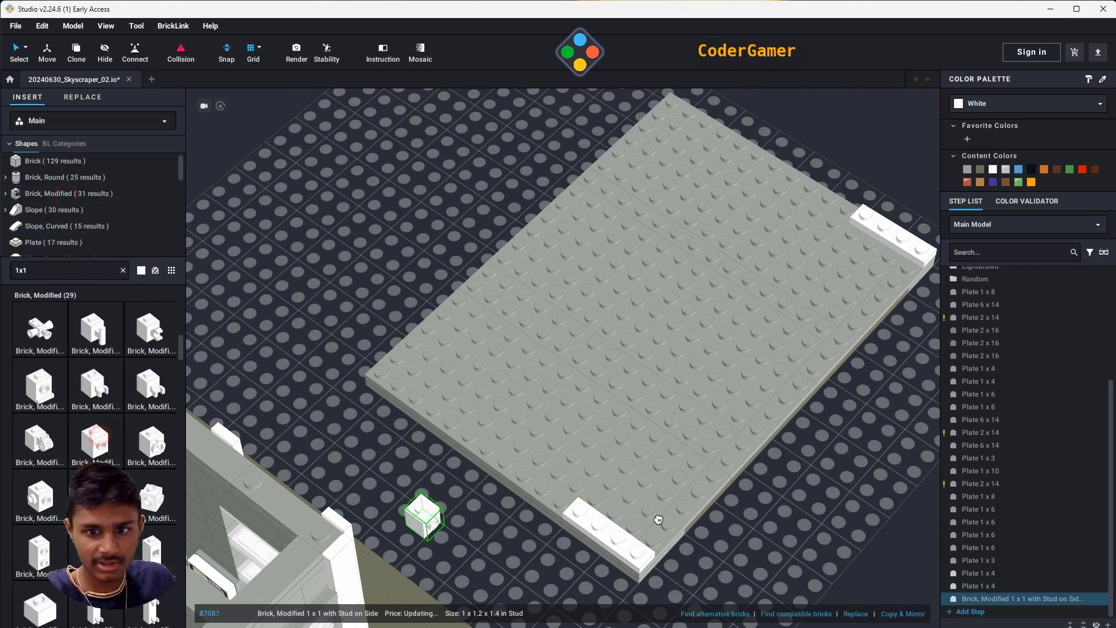
{"action": "left_click", "coordinate": [547, 497]}
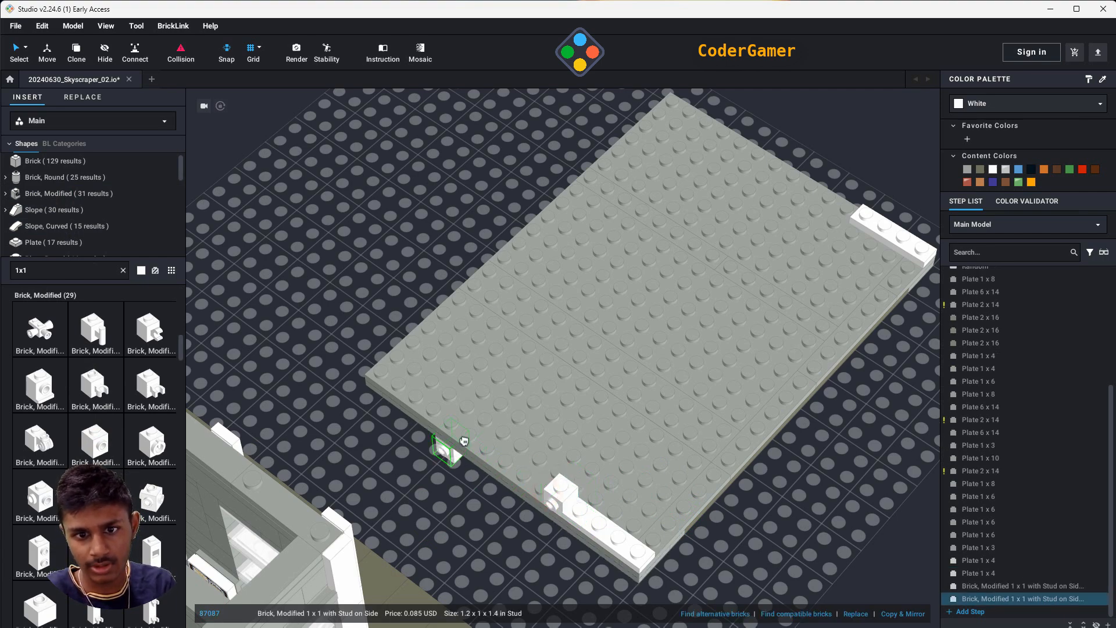
{"action": "left_click", "coordinate": [469, 425]}
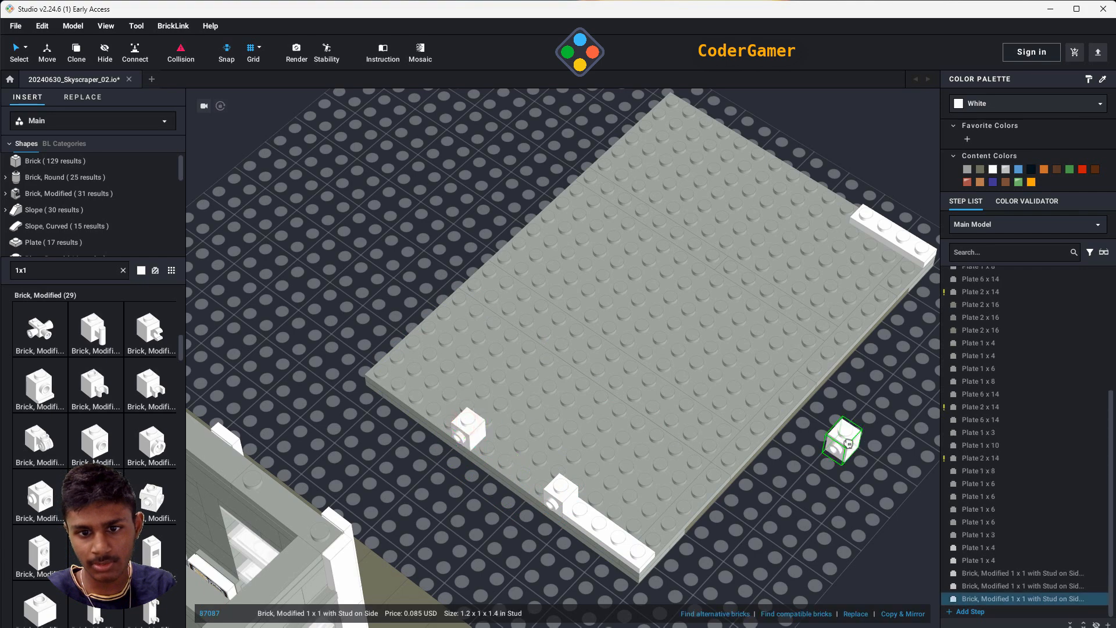
- Place two more side-stud 1 x 1 bricks at the matching positions on the opposite short edge, with their side studs facing outward
{"action": "right_click_drag", "start_coordinate": [842, 440], "coordinate": [775, 431]}
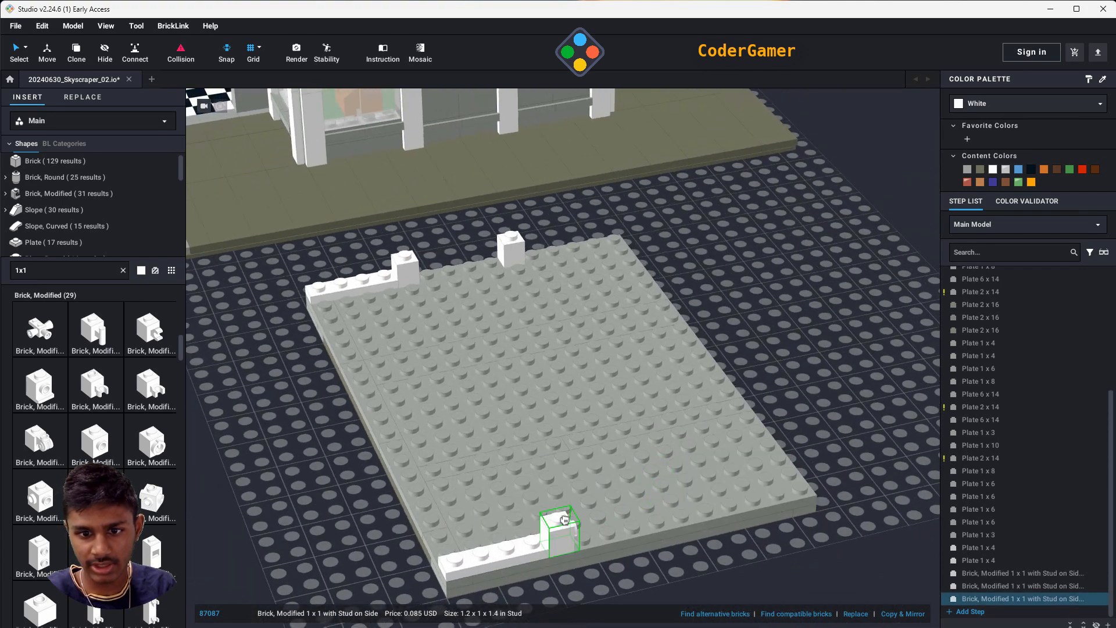
{"action": "left_click", "coordinate": [563, 519]}
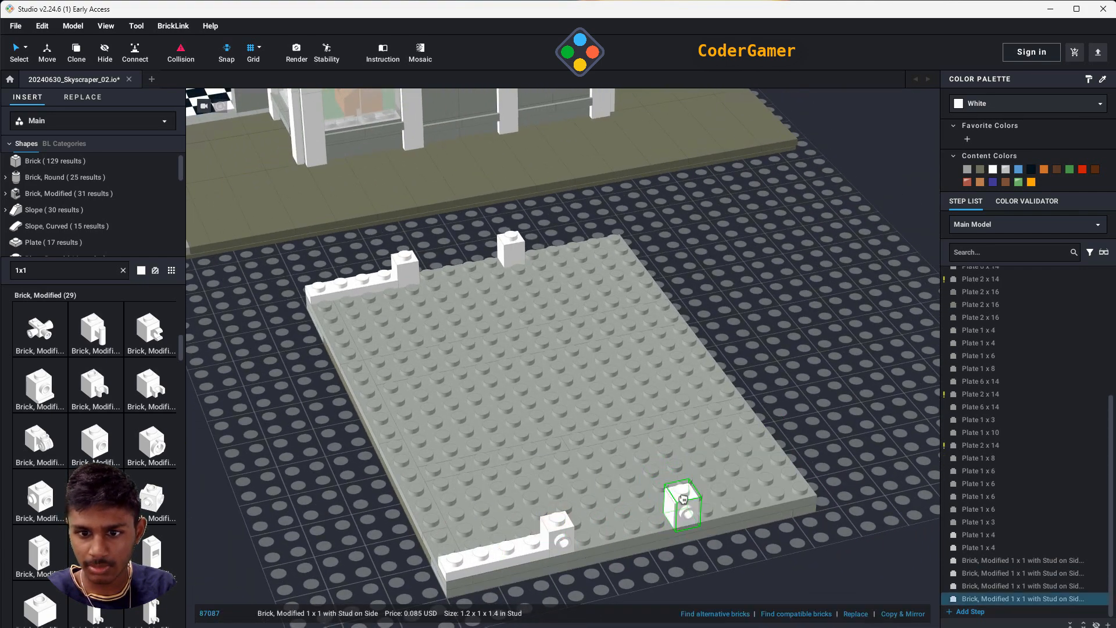
{"action": "left_click", "coordinate": [683, 498]}
- Place three side-stud 1 x 1 bricks along the back long edge, four studs apart, with their side studs facing outward
{"action": "right_click_drag", "start_coordinate": [862, 503], "coordinate": [785, 472]}
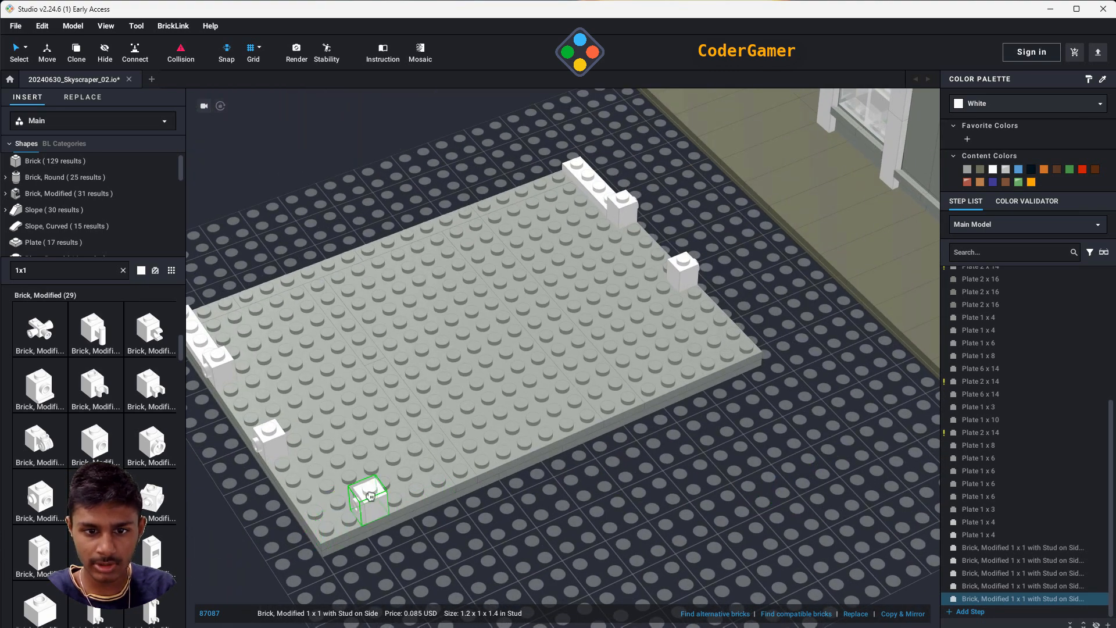
{"action": "left_click", "coordinate": [440, 464]}
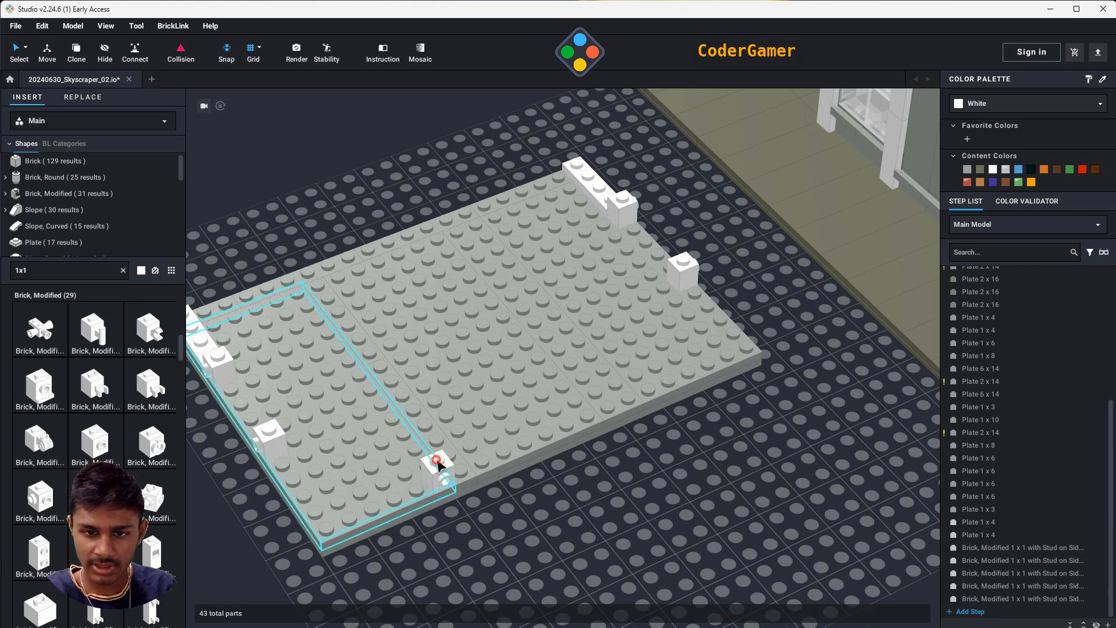
{"action": "left_click", "coordinate": [545, 415]}
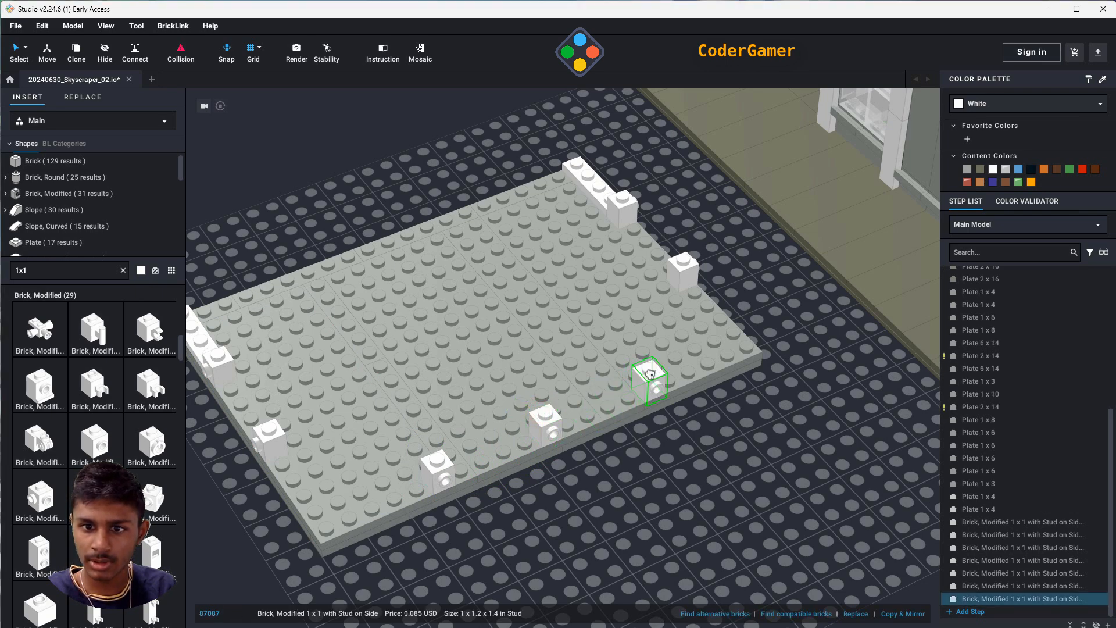
{"action": "left_click", "coordinate": [650, 374]}
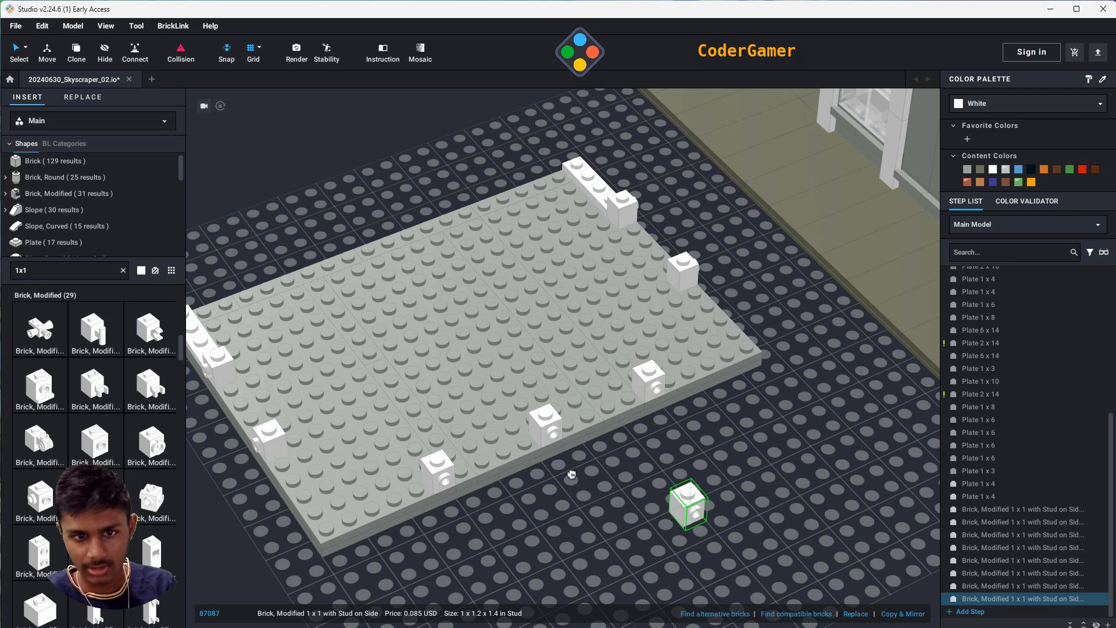
- Place a Brick, Modified 1 x 1 with Studs on 2 Sides, Adjacent on each of the two back corners
{"action": "left_click", "coordinate": [47, 497]}
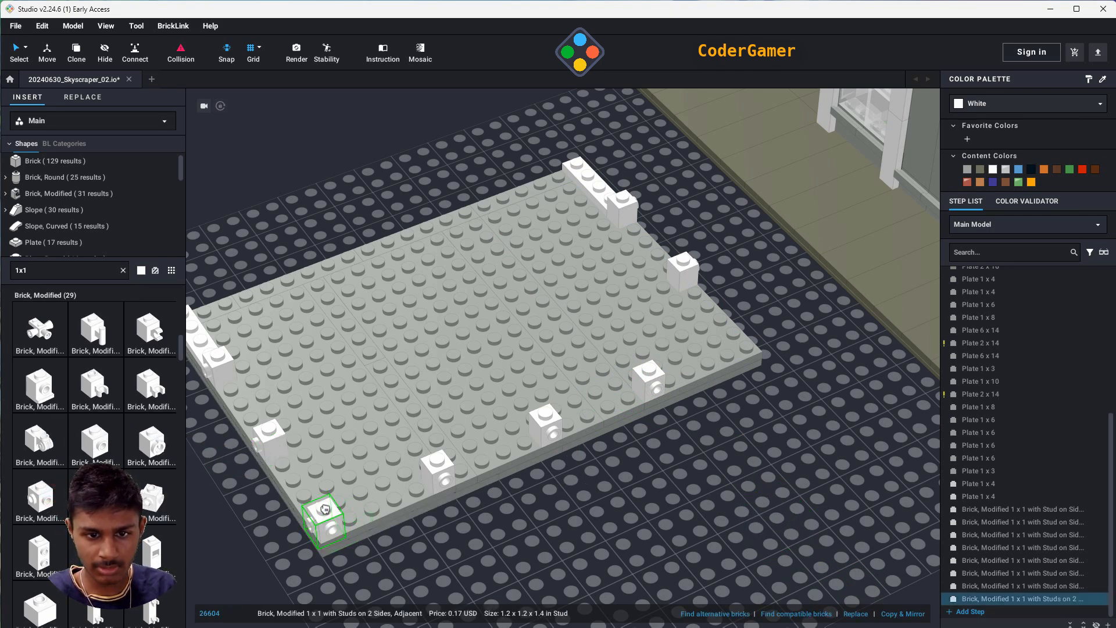
{"action": "left_click", "coordinate": [324, 510]}
{"action": "left_click", "coordinate": [749, 337]}
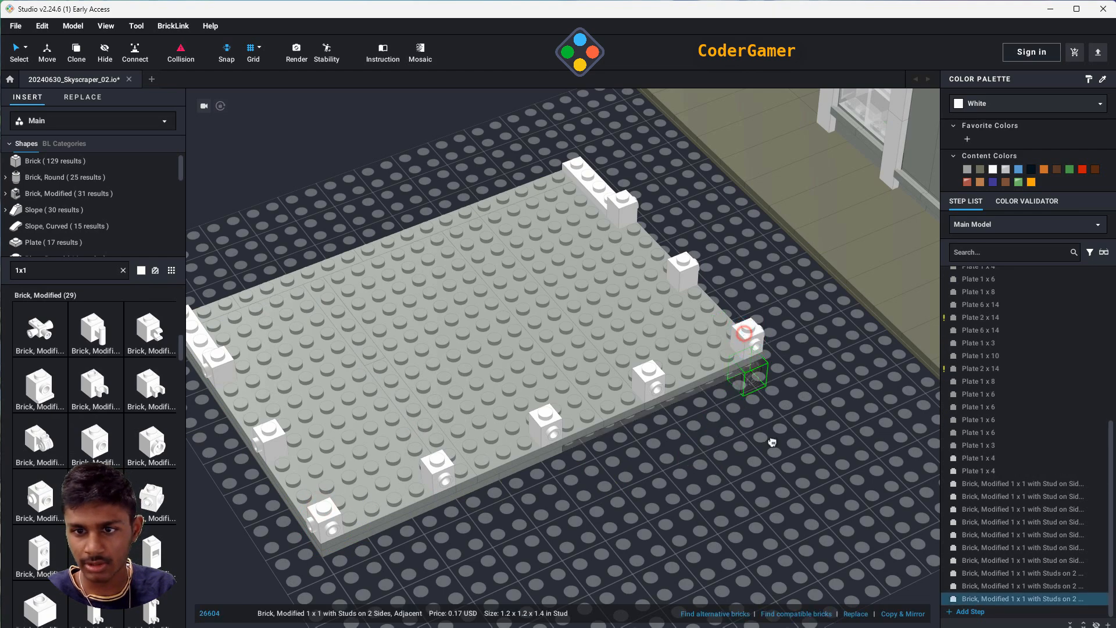
{"action": "right_click_drag", "start_coordinate": [719, 535], "coordinate": [796, 537]}
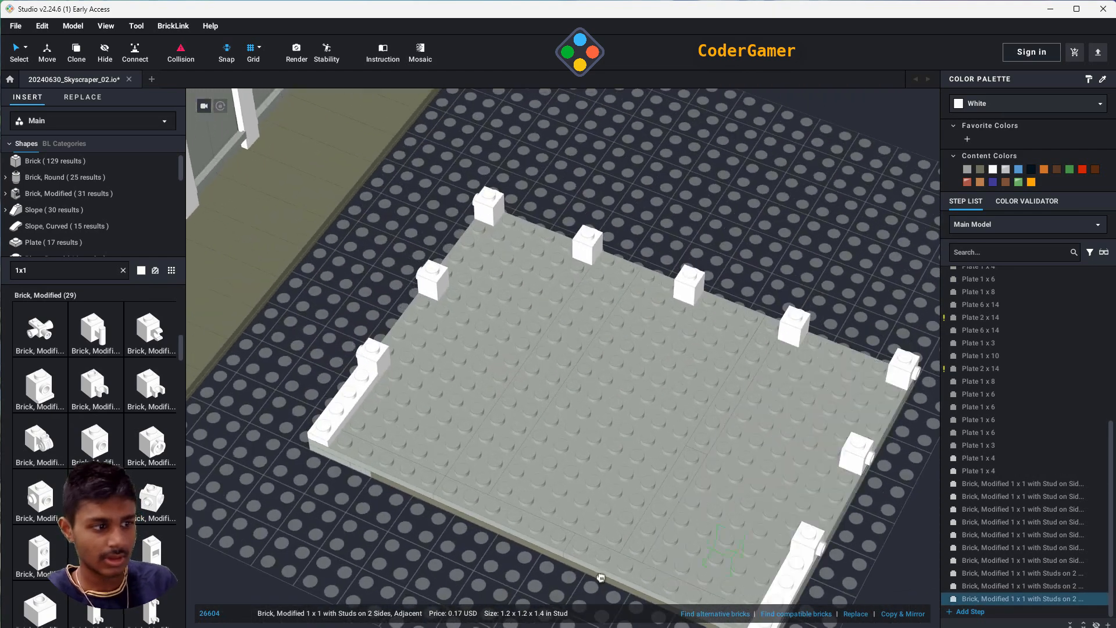
{"action": "right_click_drag", "start_coordinate": [365, 570], "coordinate": [406, 576]}
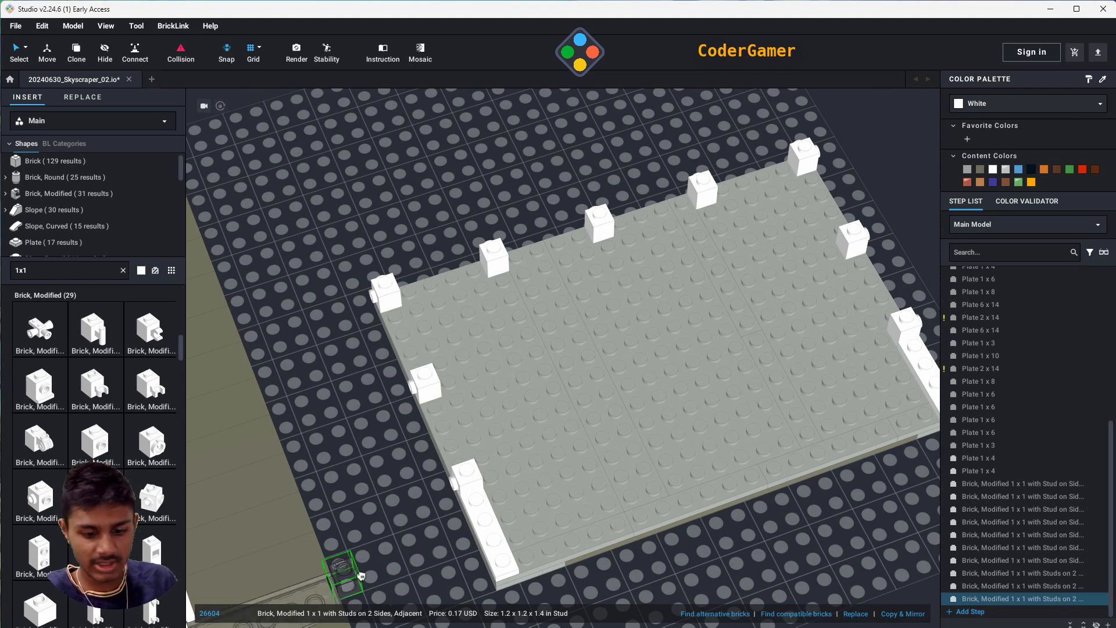
{"action": "key", "text": "Escape"}
- Clone the white Plate 1 x 4 on one short edge and fill the two gaps between that edge's 1 x 1 bricks
{"action": "left_click", "coordinate": [489, 540]}
{"action": "left_click", "coordinate": [496, 526]}
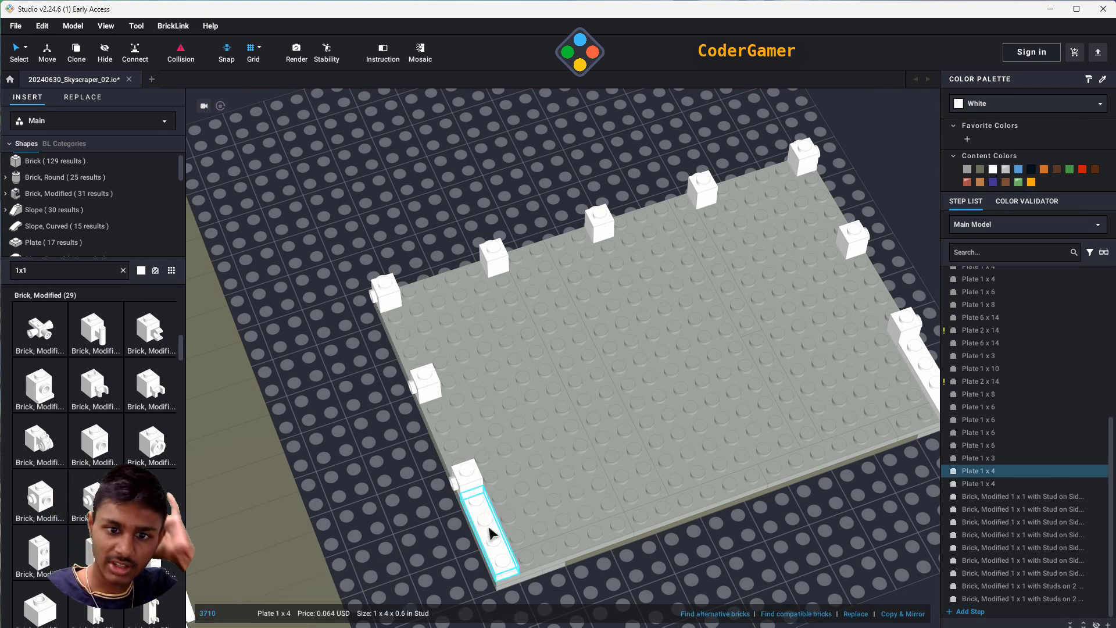
{"action": "left_click", "coordinate": [78, 51]}
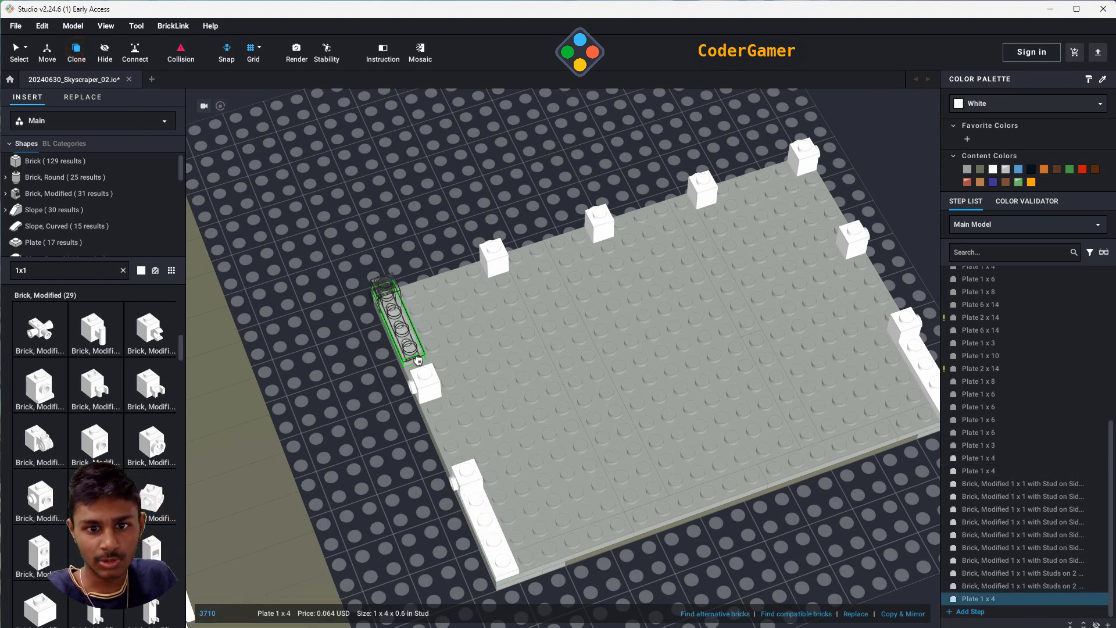
{"action": "left_click", "coordinate": [444, 439]}
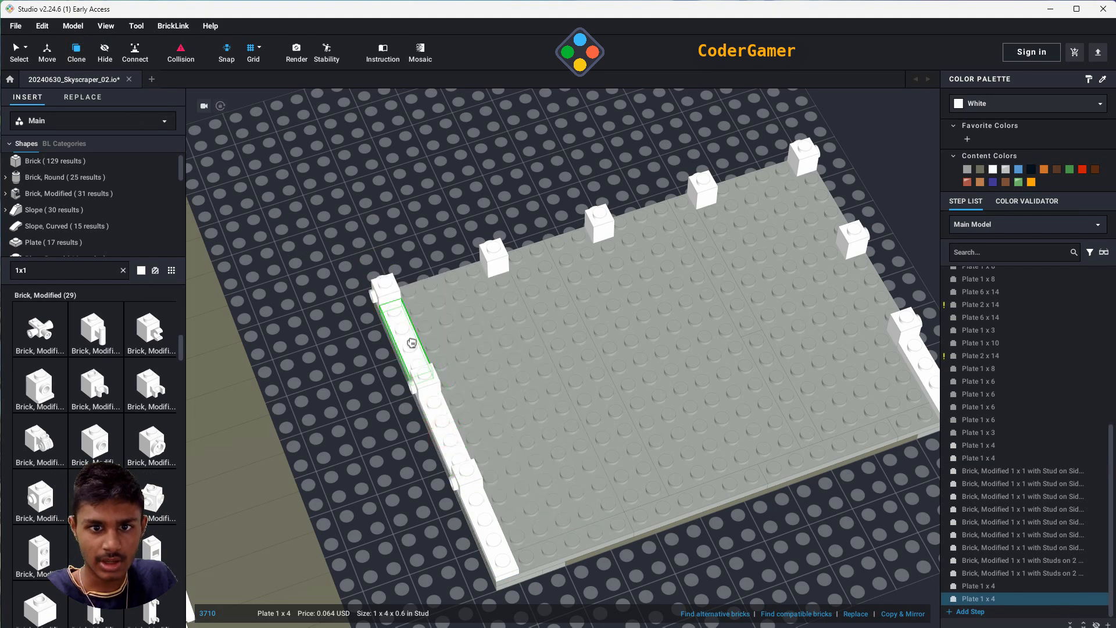
{"action": "left_click", "coordinate": [410, 343]}
- Rotate the cloned Plate 1 x 4 and fill the four gaps between the 1 x 1 bricks along the back long edge
{"action": "key", "text": "Right"}
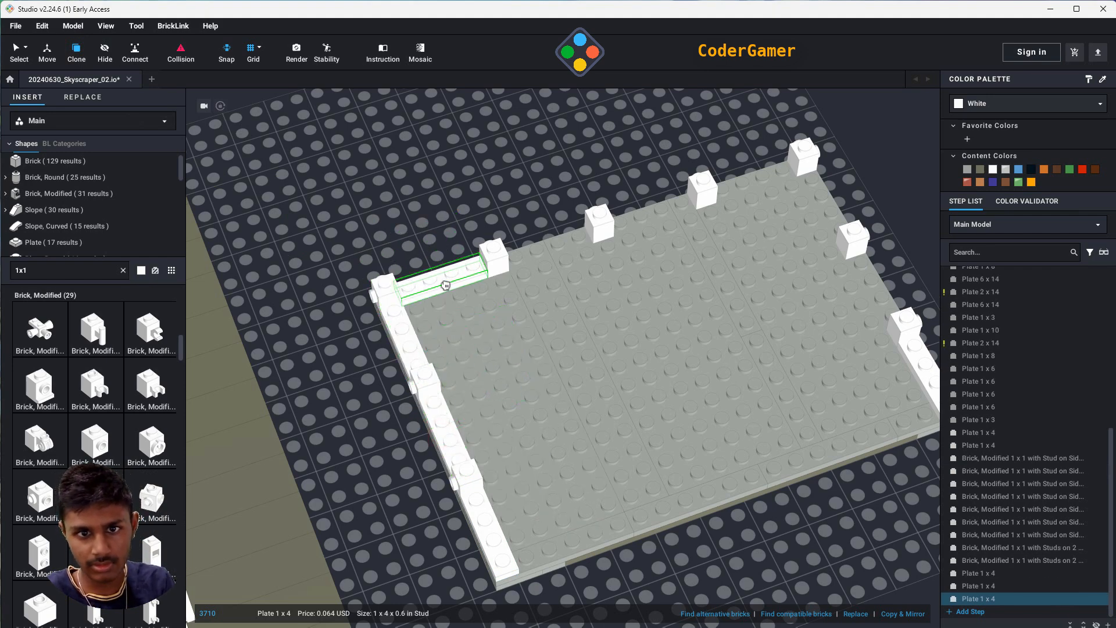
{"action": "left_click", "coordinate": [445, 284]}
{"action": "left_click", "coordinate": [552, 245]}
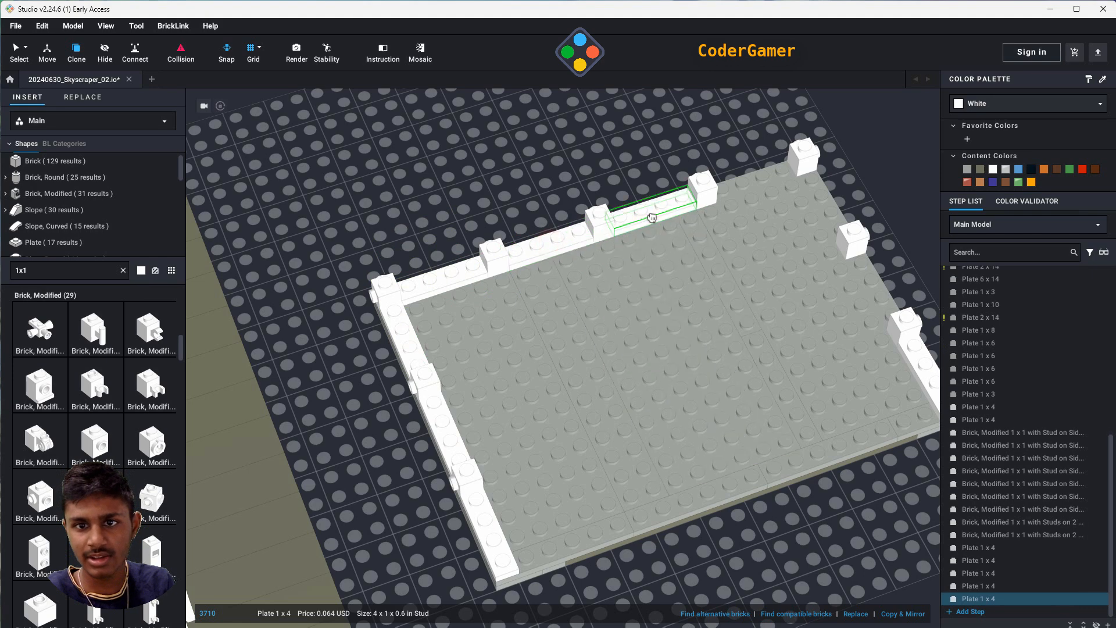
{"action": "left_click", "coordinate": [651, 215]}
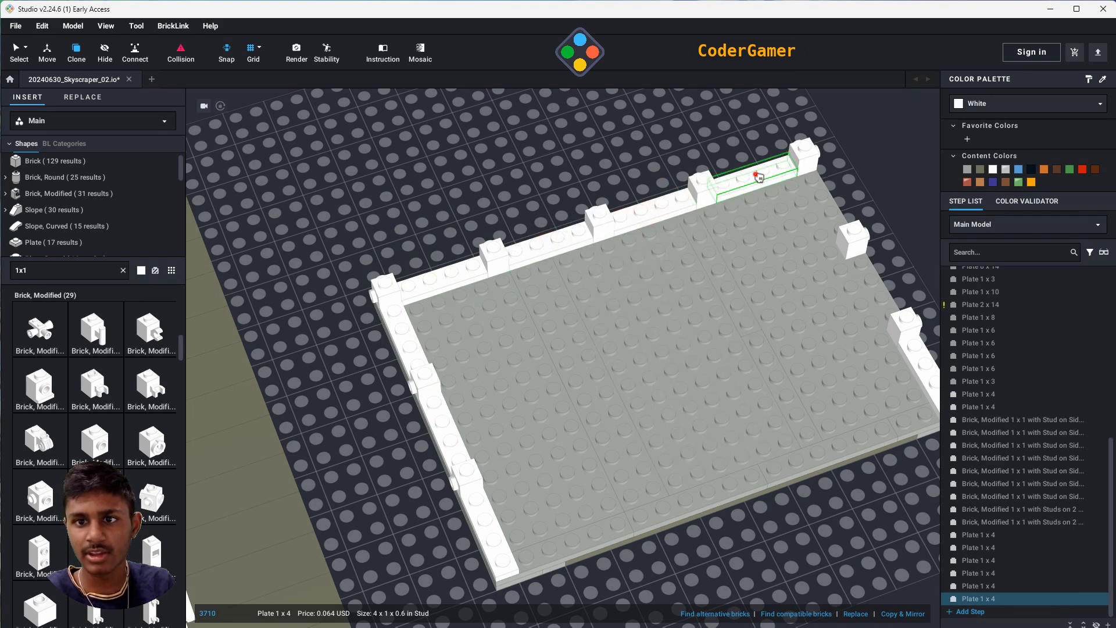
{"action": "left_click", "coordinate": [758, 177]}
- Rotate the cloned Plate 1 x 4 again and fill the two gaps on the remaining short edge, then end the cloning
{"action": "key", "text": "Right"}
{"action": "left_click", "coordinate": [823, 187]}
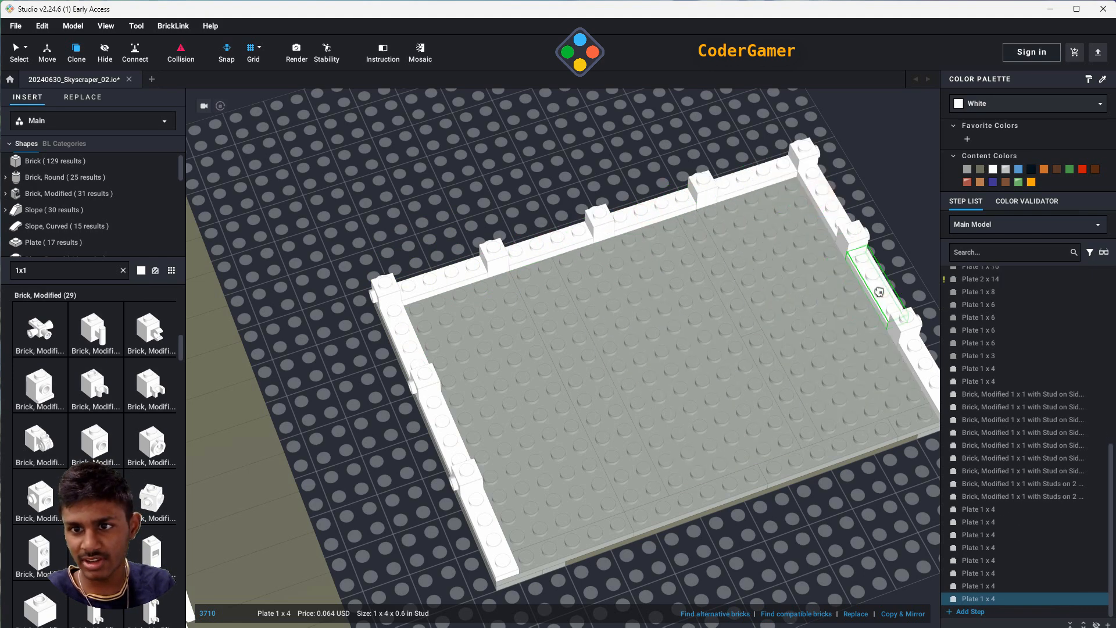
{"action": "left_click", "coordinate": [879, 292]}
{"action": "scroll", "coordinate": [668, 493], "scroll_direction": "down", "scroll_amount": 6}
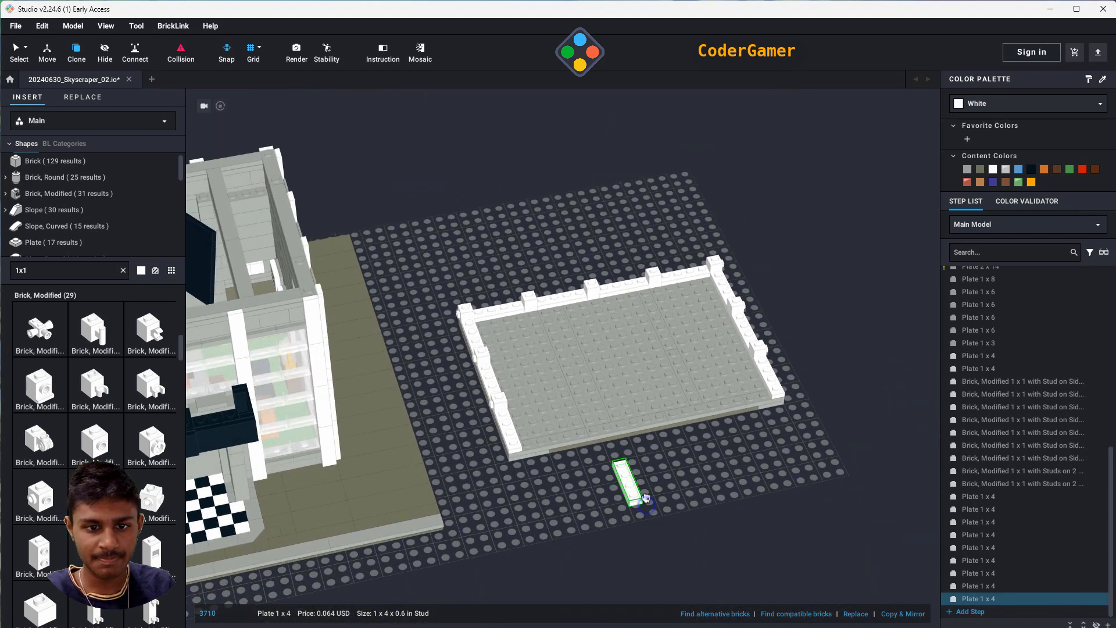
{"action": "right_click_drag", "start_coordinate": [646, 498], "coordinate": [448, 468]}
{"action": "middle_click_drag", "start_coordinate": [447, 484], "coordinate": [489, 526]}
{"action": "key", "text": "Escape"}
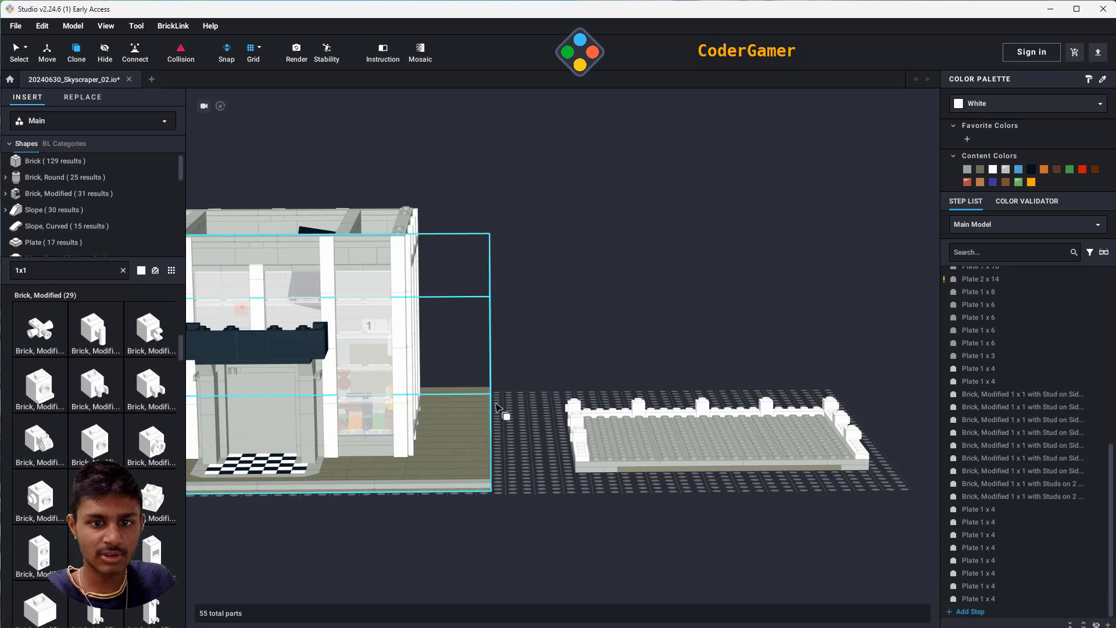
{"action": "right_click_drag", "start_coordinate": [536, 329], "coordinate": [534, 340]}
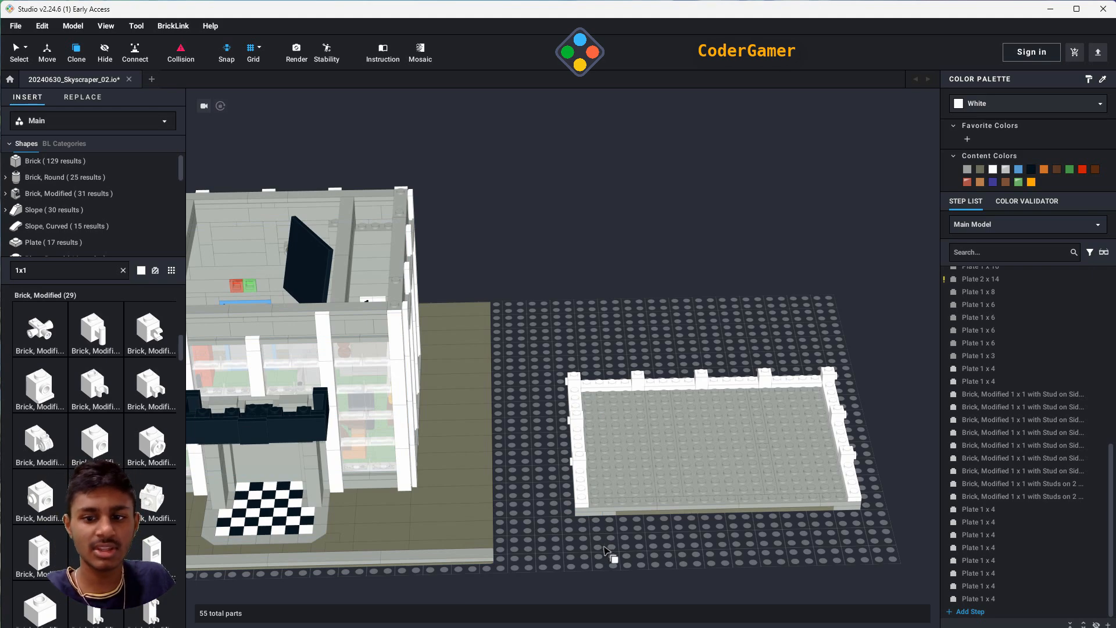
{"action": "right_click_drag", "start_coordinate": [605, 566], "coordinate": [633, 567]}
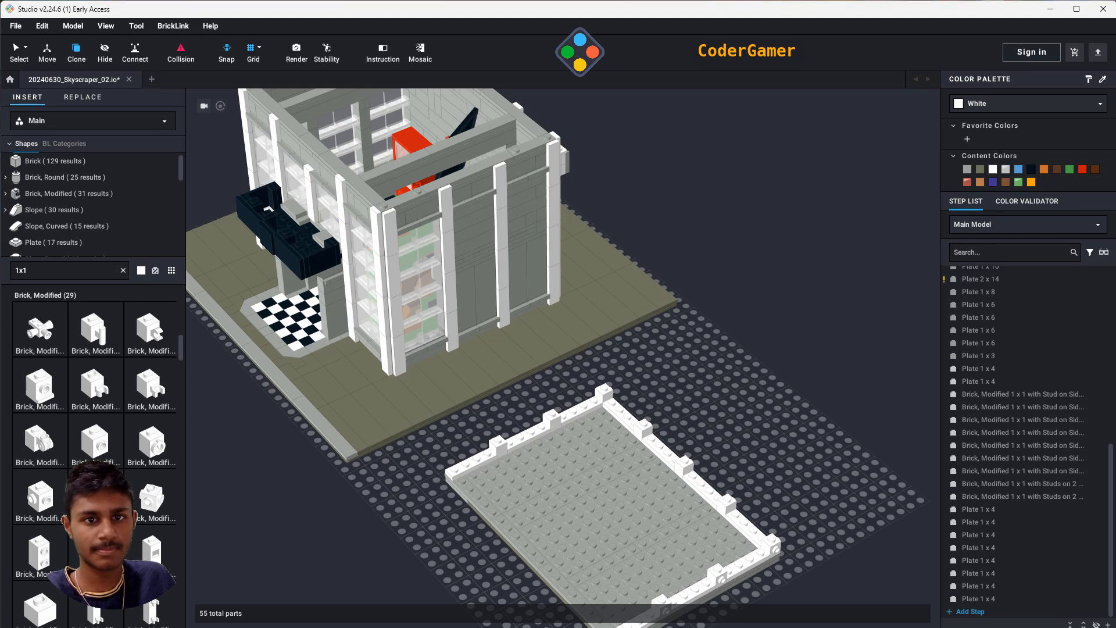
{"action": "right_click_drag", "start_coordinate": [790, 444], "coordinate": [732, 582]}
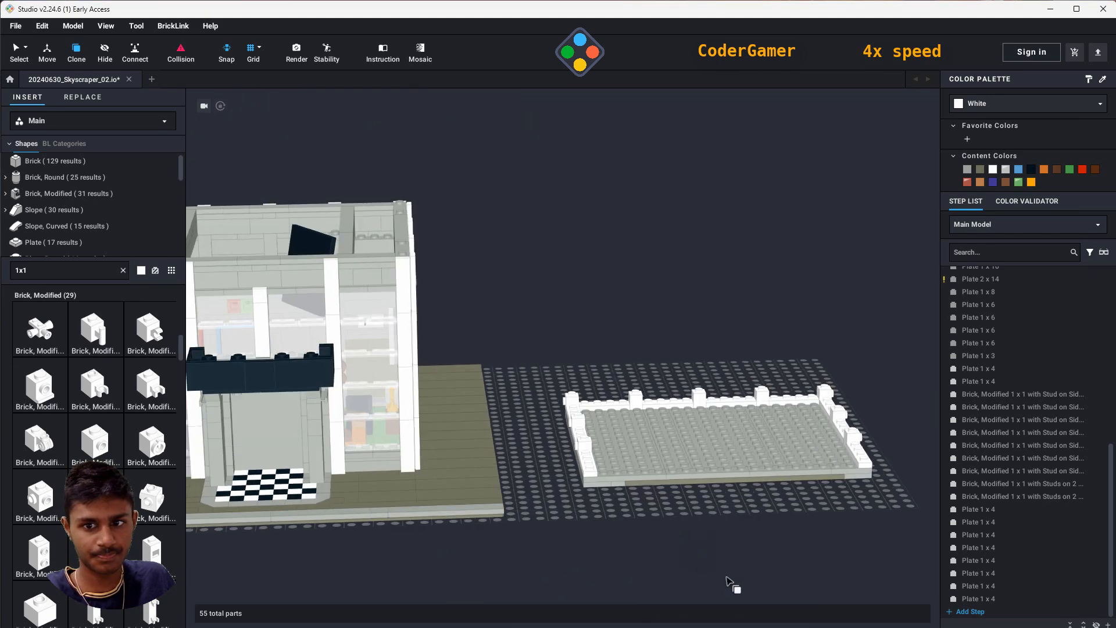
- Select the seven 1 x 1 bricks with one side stud around the edges and color them Dark Gray
{"action": "middle_click_drag", "start_coordinate": [733, 582], "coordinate": [401, 519]}
{"action": "scroll", "coordinate": [503, 506], "scroll_direction": "up", "scroll_amount": 5}
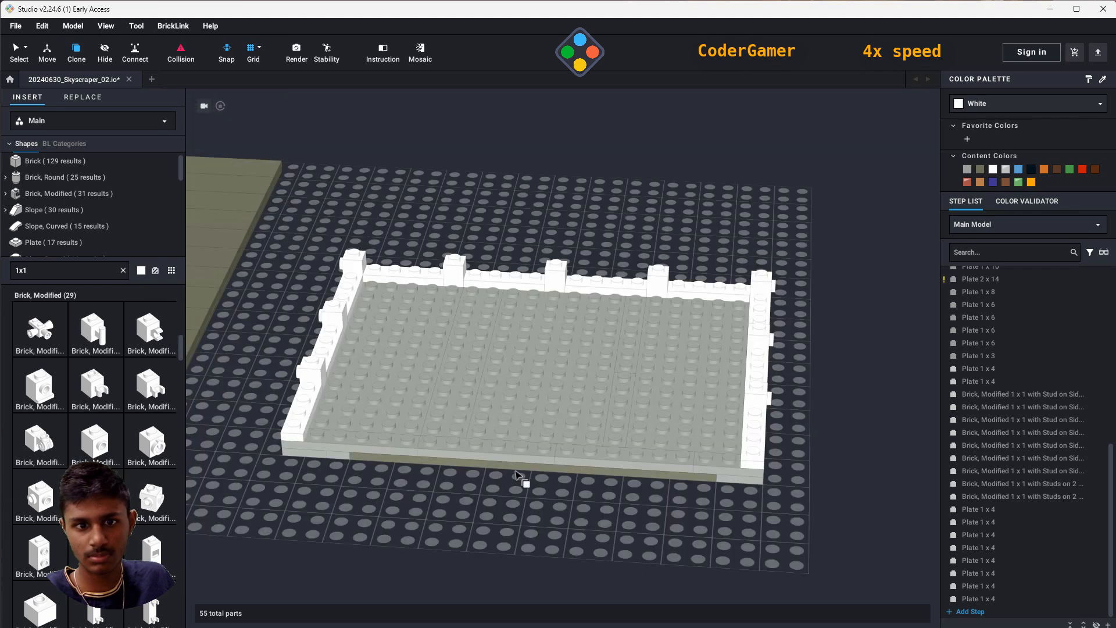
{"action": "left_click", "coordinate": [315, 368]}
{"action": "left_click", "coordinate": [334, 314], "text": "ctrl"}
{"action": "left_click", "coordinate": [455, 271], "text": "ctrl"}
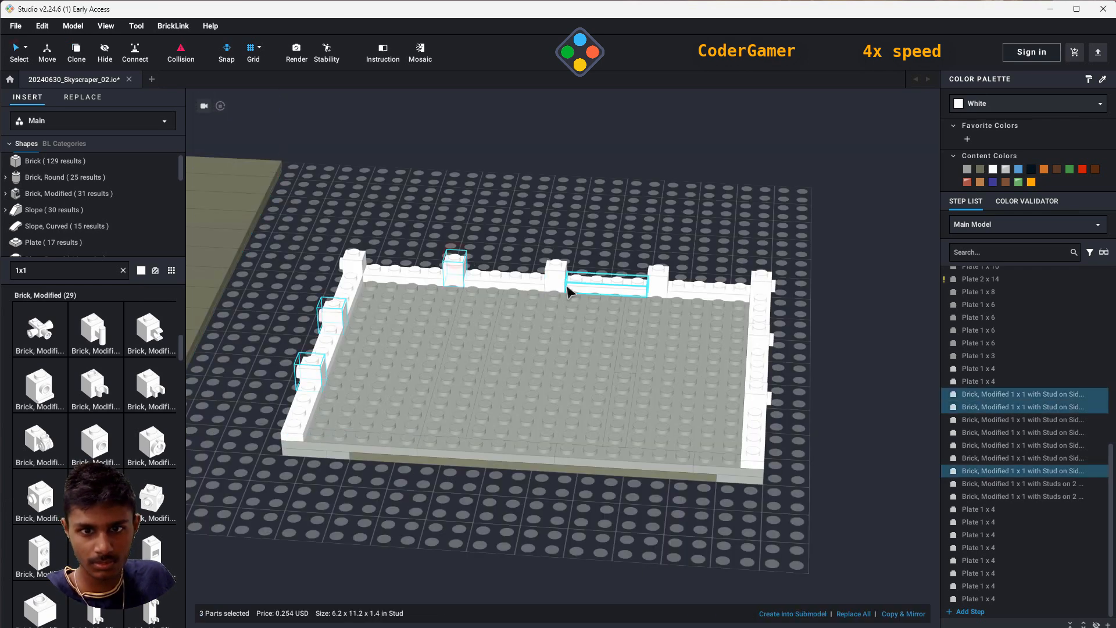
{"action": "left_click", "coordinate": [556, 275], "text": "ctrl"}
{"action": "left_click", "coordinate": [658, 280], "text": "ctrl"}
{"action": "left_click", "coordinate": [758, 337], "text": "ctrl"}
{"action": "left_click", "coordinate": [759, 399], "text": "ctrl"}
{"action": "left_click", "coordinate": [980, 169]}
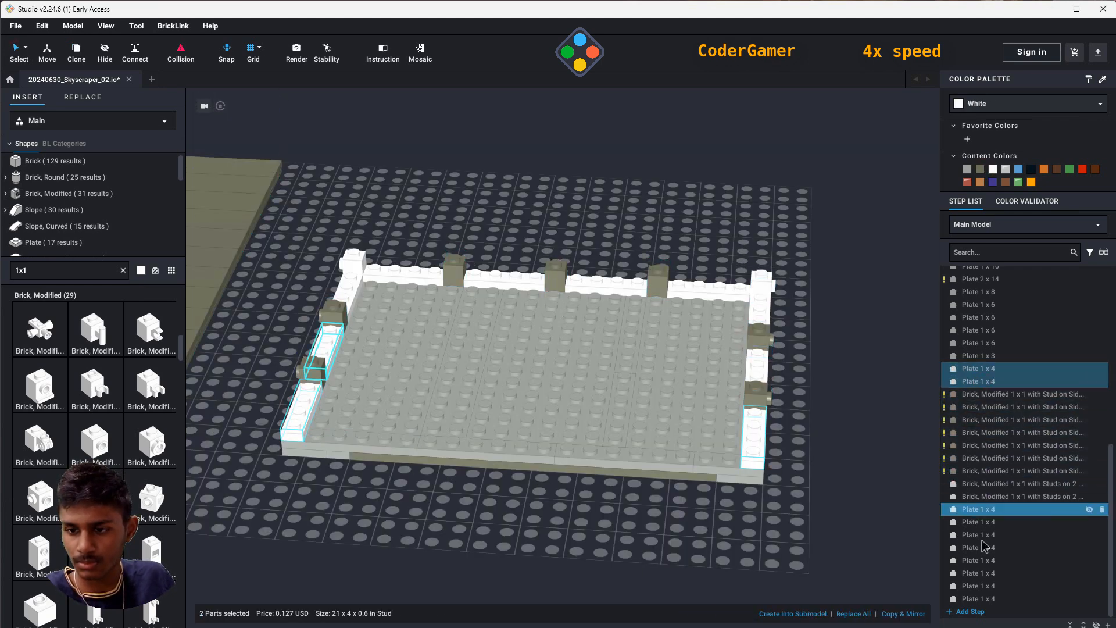
- Select all the white 1 x 4 plates and the two corner bricks with studs on two sides, and color them Light Gray
{"action": "left_click", "coordinate": [988, 599]}
{"action": "left_click", "coordinate": [998, 485], "text": "shift"}
{"action": "left_click", "coordinate": [980, 382], "text": "ctrl"}
{"action": "left_click", "coordinate": [977, 370], "text": "ctrl"}
{"action": "left_click", "coordinate": [967, 170]}
{"action": "left_click", "coordinate": [852, 353]}
- Place a white Brick 1 x 1 on the inner side of the back edge's dark gray brick nearest the corner
{"action": "right_click_drag", "start_coordinate": [853, 356], "coordinate": [870, 371]}
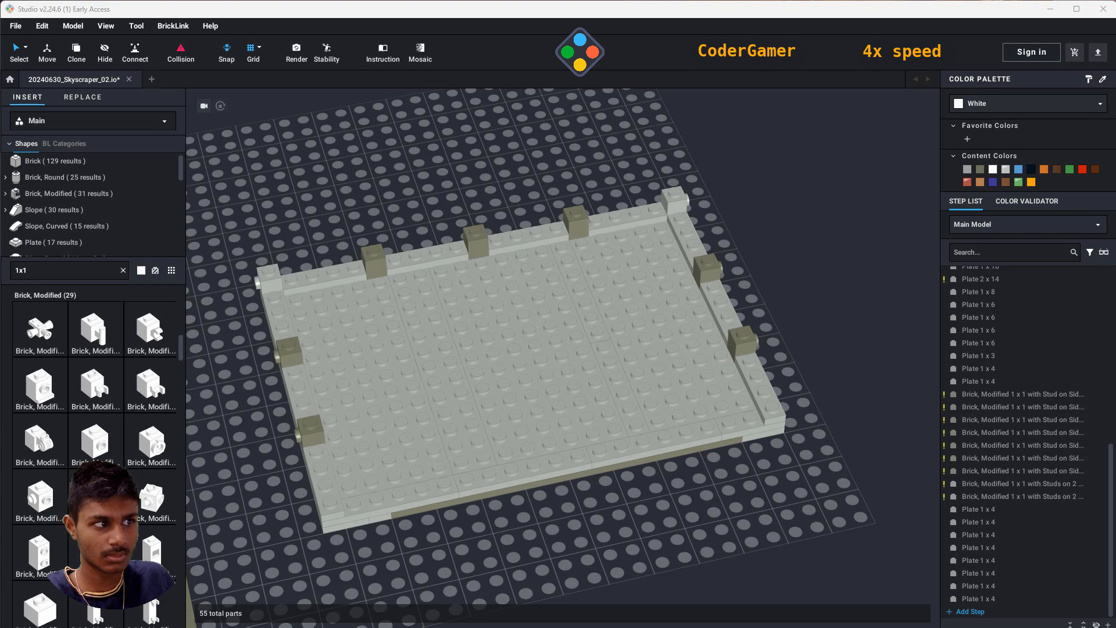
{"action": "right_click_drag", "start_coordinate": [764, 323], "coordinate": [721, 464]}
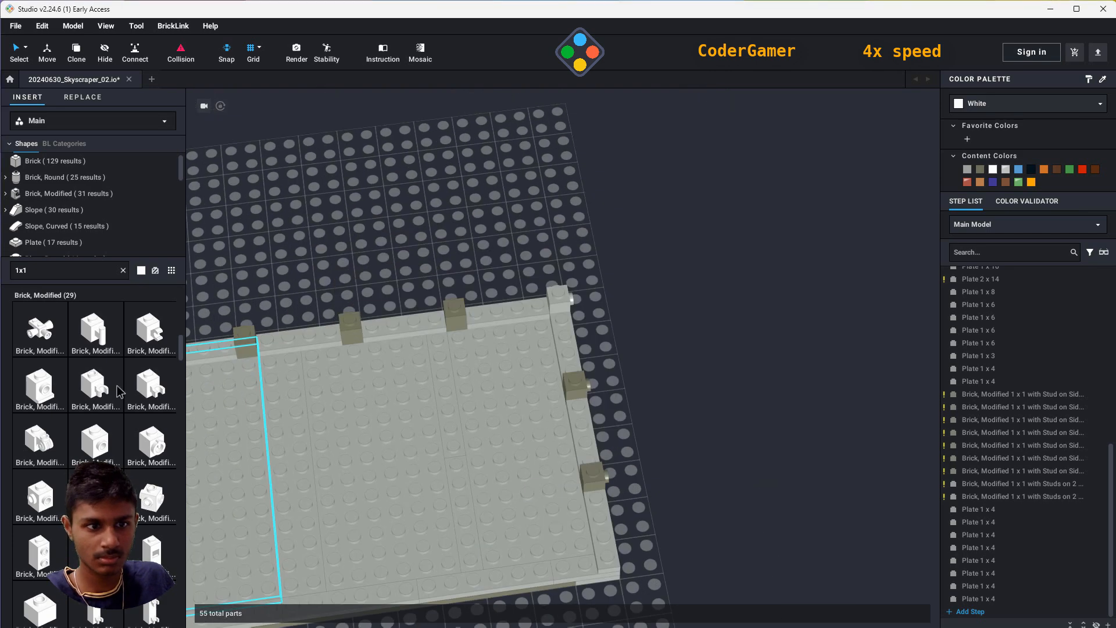
{"action": "left_click", "coordinate": [48, 268]}
{"action": "left_click", "coordinate": [46, 162]}
{"action": "left_click", "coordinate": [41, 333]}
{"action": "left_click", "coordinate": [464, 332]}
- Search the parts for 1x2 and place two Tile, Modified 1 x 2 Grille pieces in a row from the white Brick 1 x 1 to the side edge
{"action": "left_click", "coordinate": [72, 270]}
{"action": "type", "text": "1x2"}
{"action": "scroll", "coordinate": [56, 229], "scroll_direction": "down", "scroll_amount": 5}
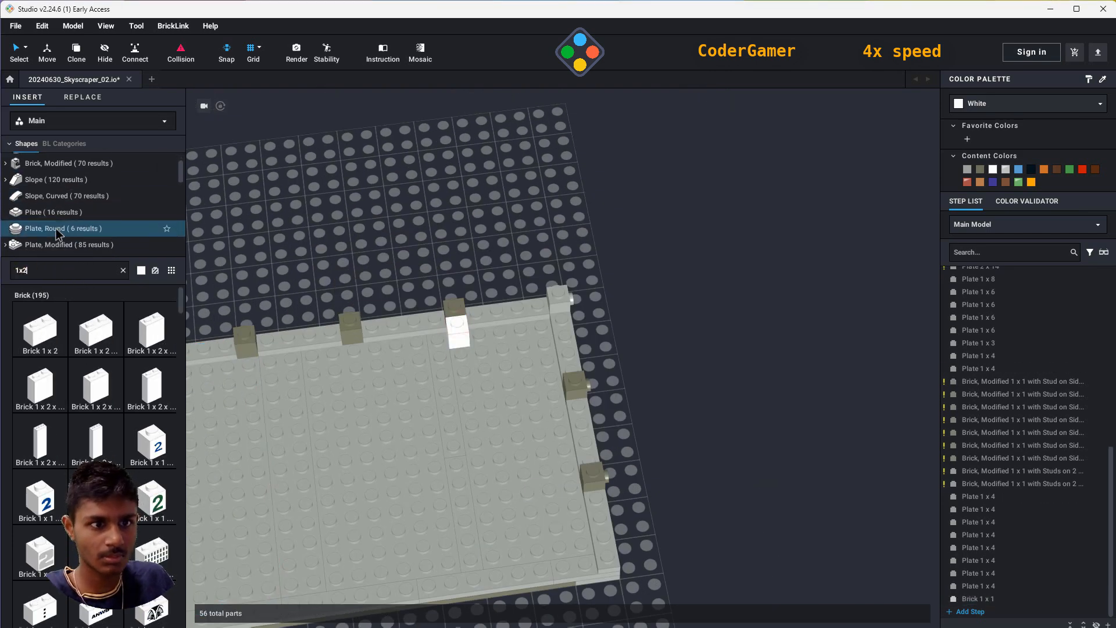
{"action": "left_click", "coordinate": [61, 248]}
{"action": "left_click", "coordinate": [96, 330]}
{"action": "left_click", "coordinate": [495, 333]}
{"action": "left_click", "coordinate": [539, 331]}
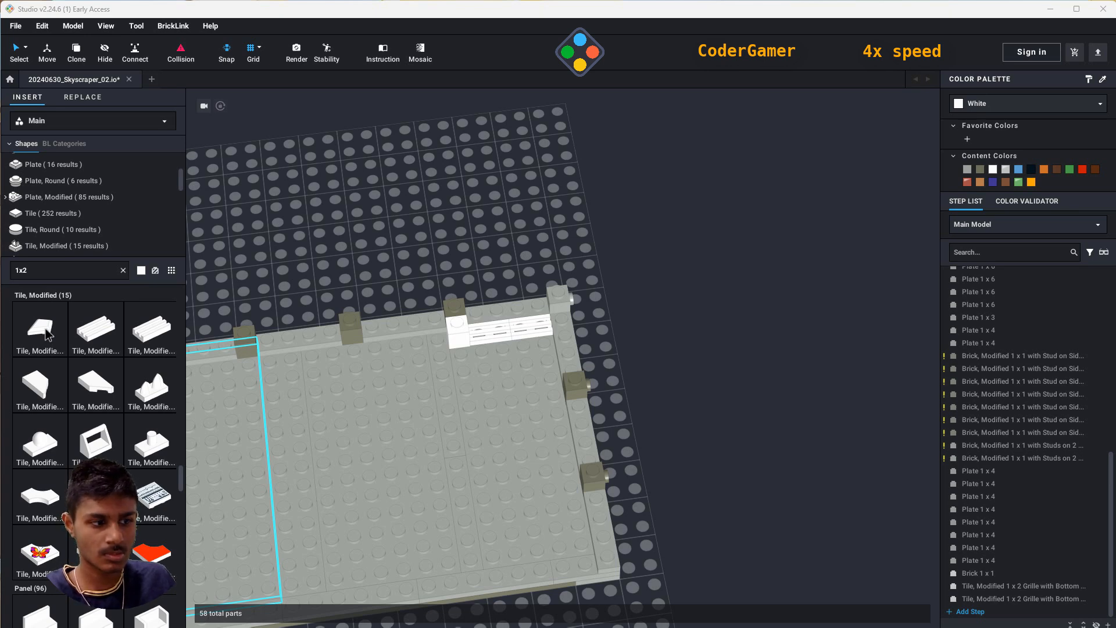
- Place two Plate, Modified 1 x 2 with Door Rail end to end on the side edge, between the corner brick and the nearest dark gray brick
{"action": "scroll", "coordinate": [119, 443], "scroll_direction": "down", "scroll_amount": 1}
{"action": "scroll", "coordinate": [119, 443], "scroll_direction": "up", "scroll_amount": 5}
{"action": "left_click", "coordinate": [118, 441]}
{"action": "left_click", "coordinate": [55, 219]}
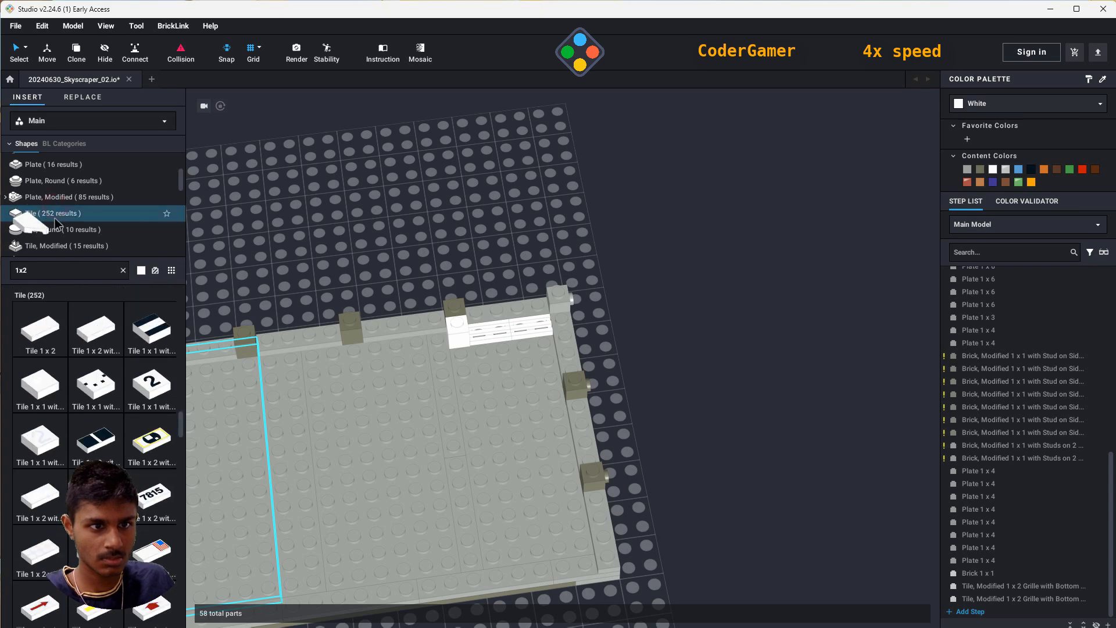
{"action": "left_click", "coordinate": [57, 197]}
{"action": "scroll", "coordinate": [185, 444], "scroll_direction": "down", "scroll_amount": 5}
{"action": "left_click", "coordinate": [151, 351]}
{"action": "right_click_drag", "start_coordinate": [770, 453], "coordinate": [650, 463]}
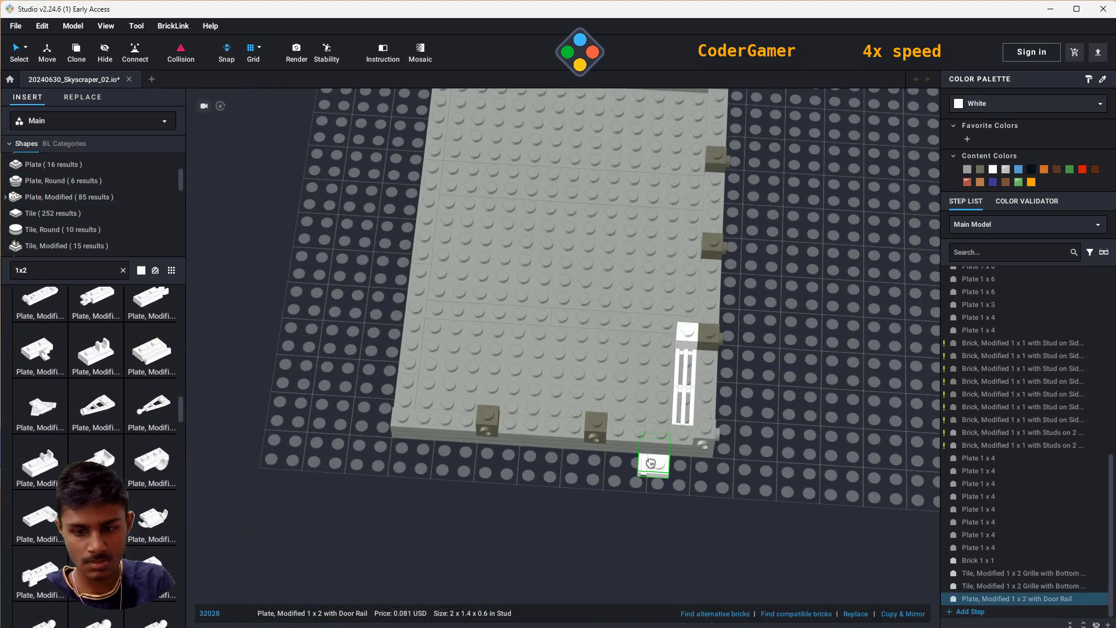
{"action": "left_click", "coordinate": [677, 434]}
{"action": "left_click", "coordinate": [630, 433]}
{"action": "right_click_drag", "start_coordinate": [772, 486], "coordinate": [785, 378]}
{"action": "key", "text": "Escape"}
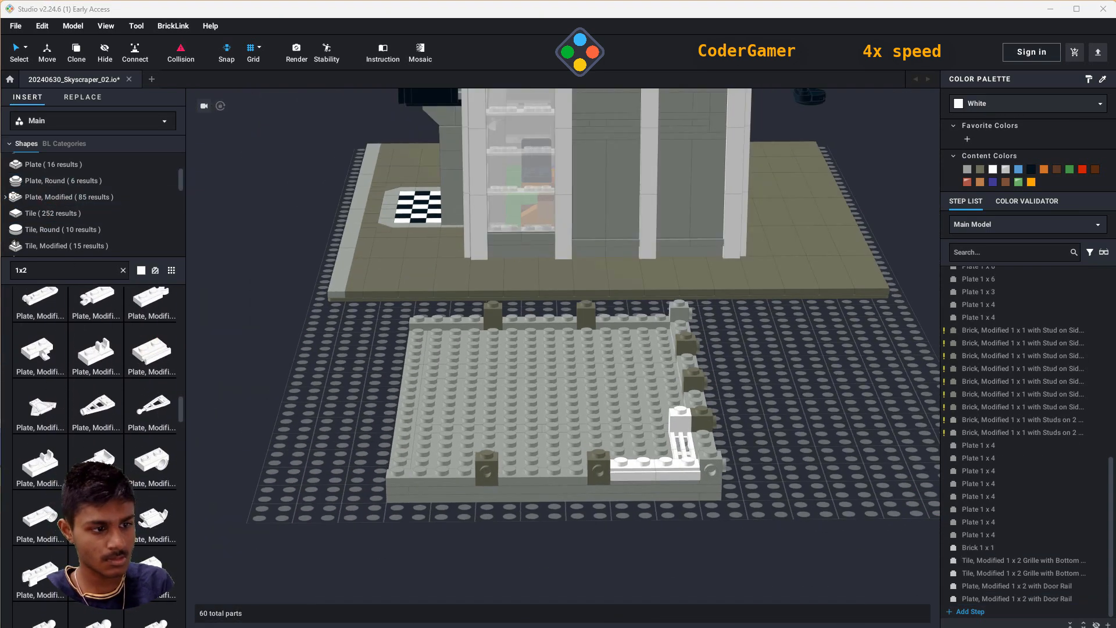
- Search the parts for 1x4 and stack two Brick 1 x 4 on the side edge's door rail plates
{"action": "left_click", "coordinate": [51, 271]}
{"action": "key", "text": "BackSpace"}
{"action": "type", "text": "4"}
{"action": "left_click", "coordinate": [41, 333]}
{"action": "right_click_drag", "start_coordinate": [689, 494], "coordinate": [683, 584]}
{"action": "key", "text": "Right"}
{"action": "left_click", "coordinate": [651, 412]}
{"action": "left_click", "coordinate": [651, 407]}
{"action": "key", "text": "Escape"}
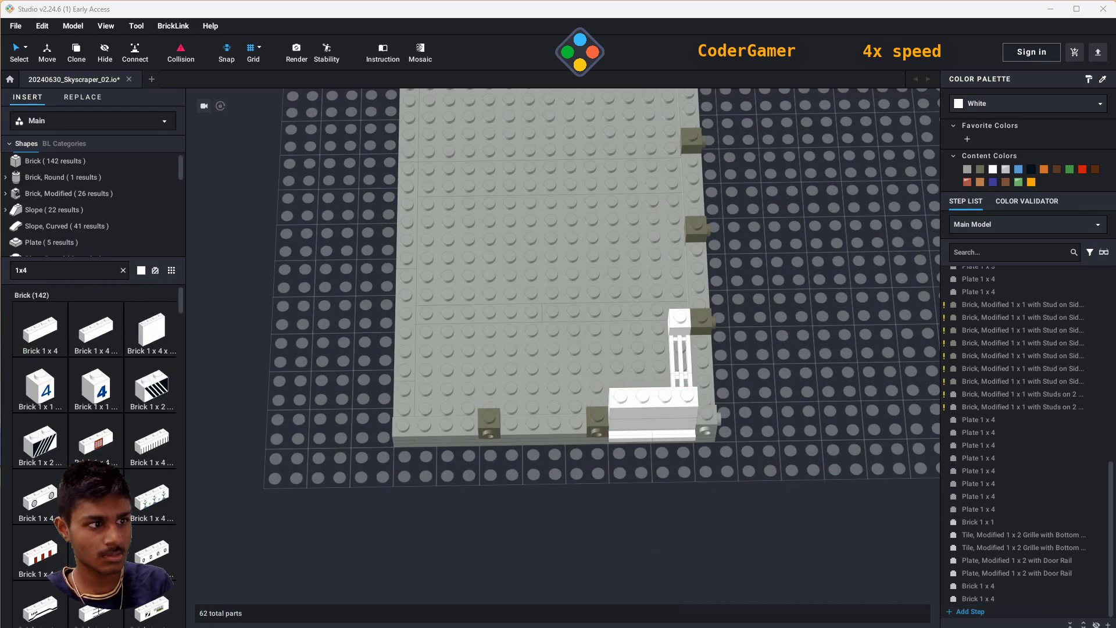
- Add two more Brick 1 x 4 on top of the side-edge stack, making the wall four bricks high
{"action": "left_click", "coordinate": [42, 333]}
{"action": "left_click", "coordinate": [670, 399]}
{"action": "right_click_drag", "start_coordinate": [854, 481], "coordinate": [852, 415]}
{"action": "left_click", "coordinate": [649, 378]}
{"action": "key", "text": "Escape"}
{"action": "right_click_drag", "start_coordinate": [648, 378], "coordinate": [883, 354]}
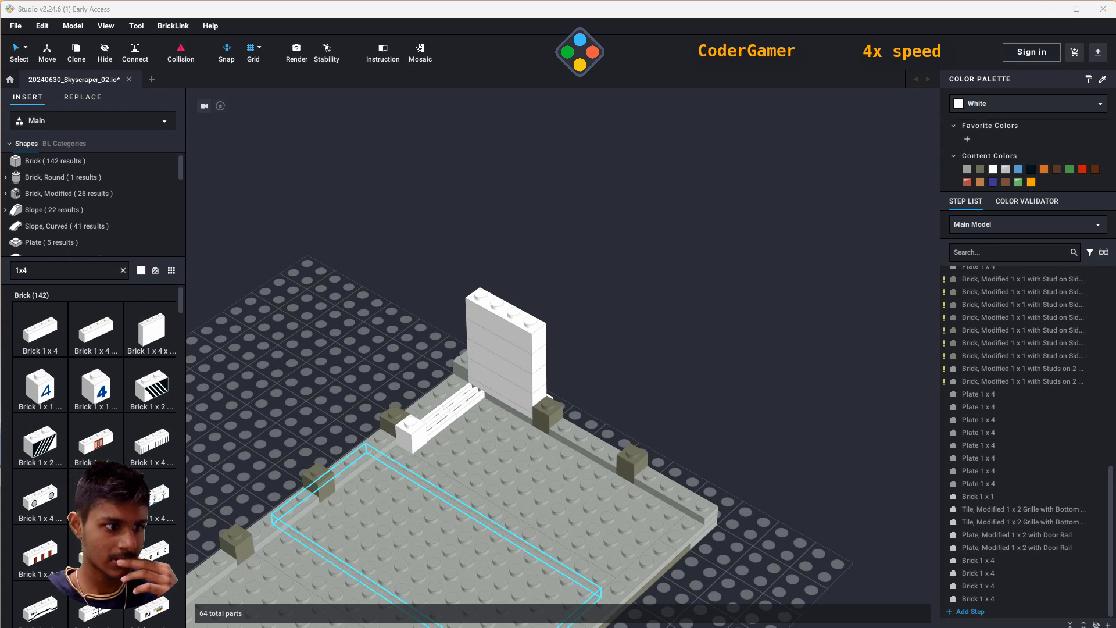
- Search for 1x2 and place two Plate, Modified 1 x 2 with Door Rail on the back edge, alongside the grille tiles
{"action": "left_click", "coordinate": [47, 270]}
{"action": "type", "text": "1x2"}
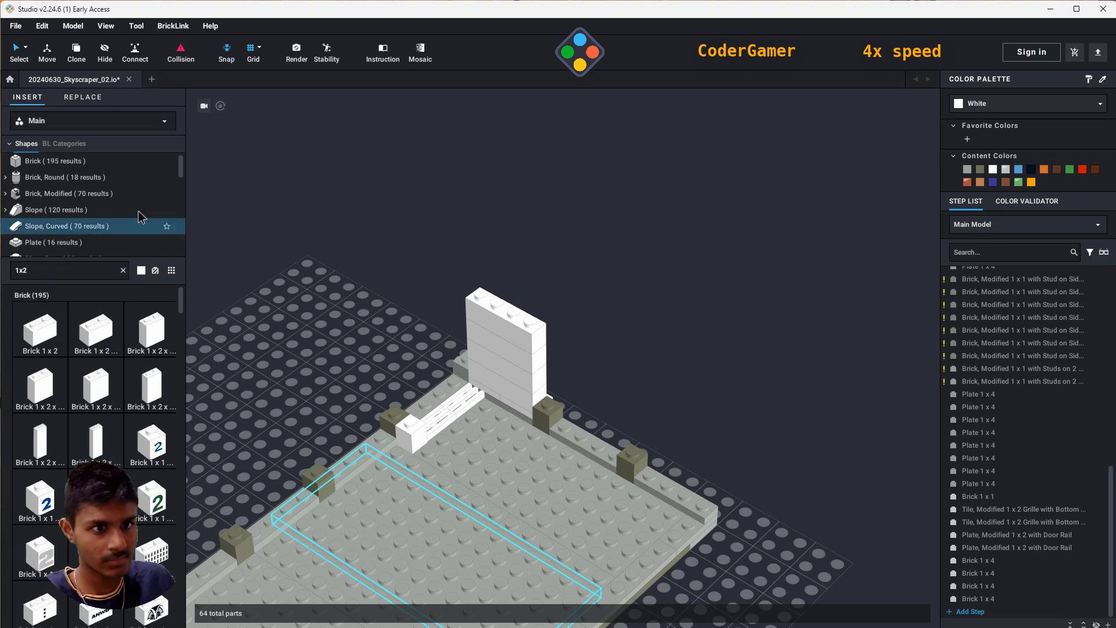
{"action": "left_click", "coordinate": [56, 243]}
{"action": "scroll", "coordinate": [75, 348], "scroll_direction": "down", "scroll_amount": 5}
{"action": "scroll", "coordinate": [75, 247], "scroll_direction": "down", "scroll_amount": 1}
{"action": "left_click", "coordinate": [75, 244]}
{"action": "scroll", "coordinate": [135, 431], "scroll_direction": "down", "scroll_amount": 10}
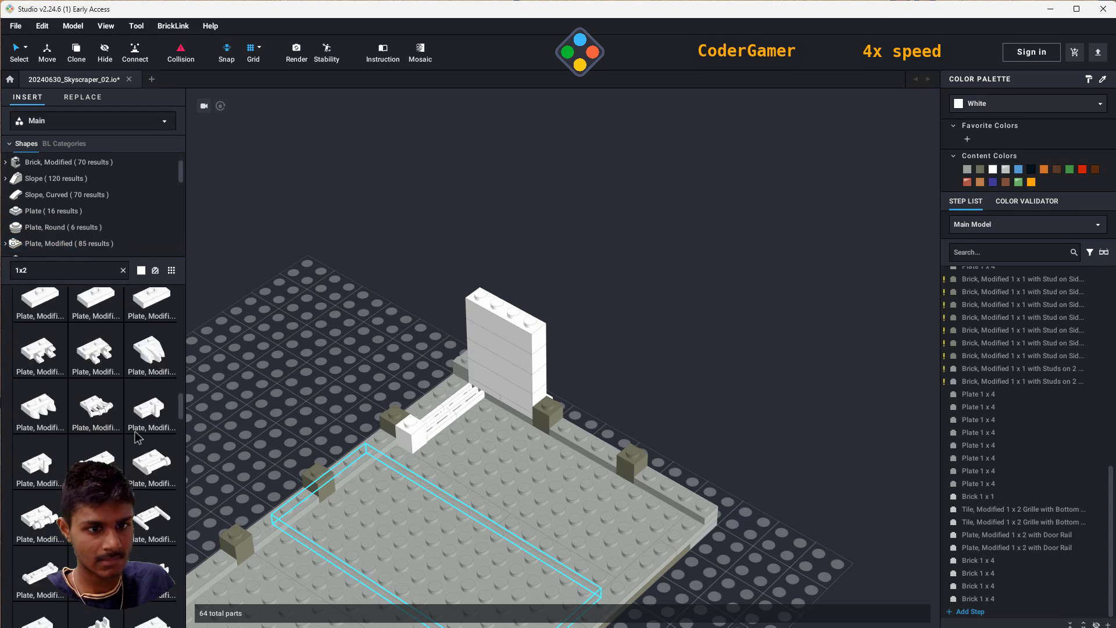
{"action": "left_click", "coordinate": [153, 448]}
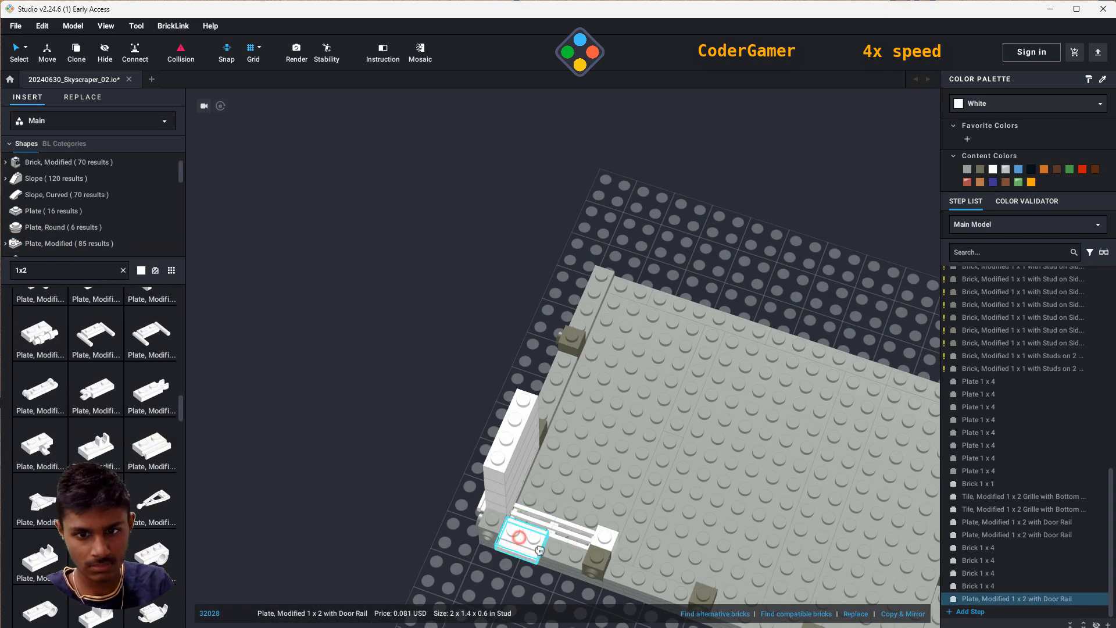
{"action": "left_click", "coordinate": [526, 540]}
{"action": "left_click", "coordinate": [573, 549]}
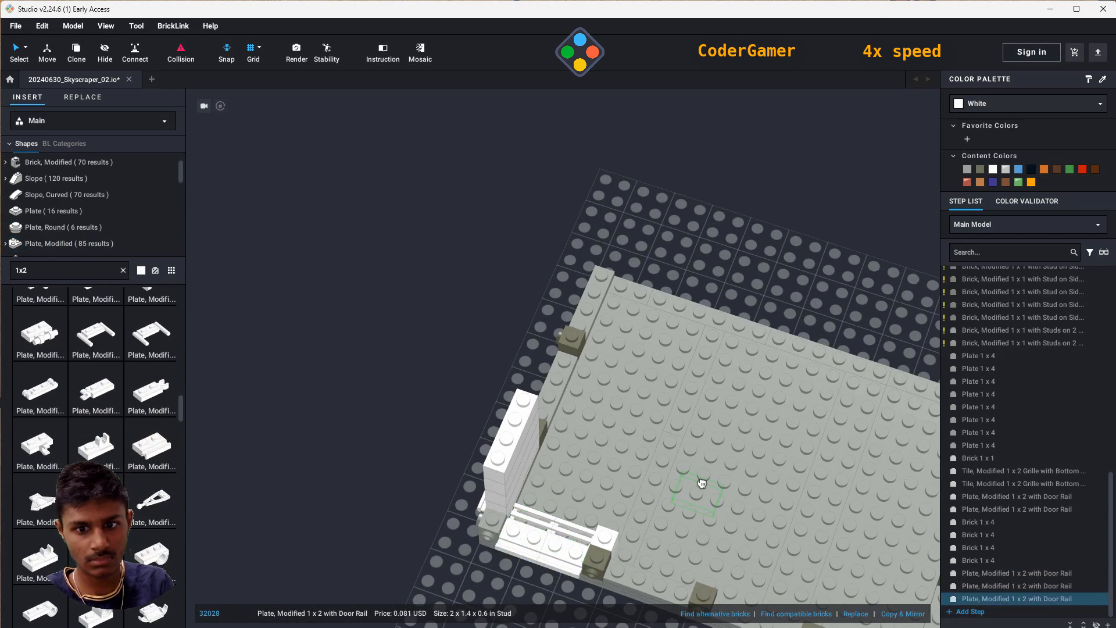
- Stack a Brick 1 x 4 and a Plate 1 x 4 on the back edge's door rail plates
{"action": "left_click", "coordinate": [60, 270]}
{"action": "type", "text": "1x4"}
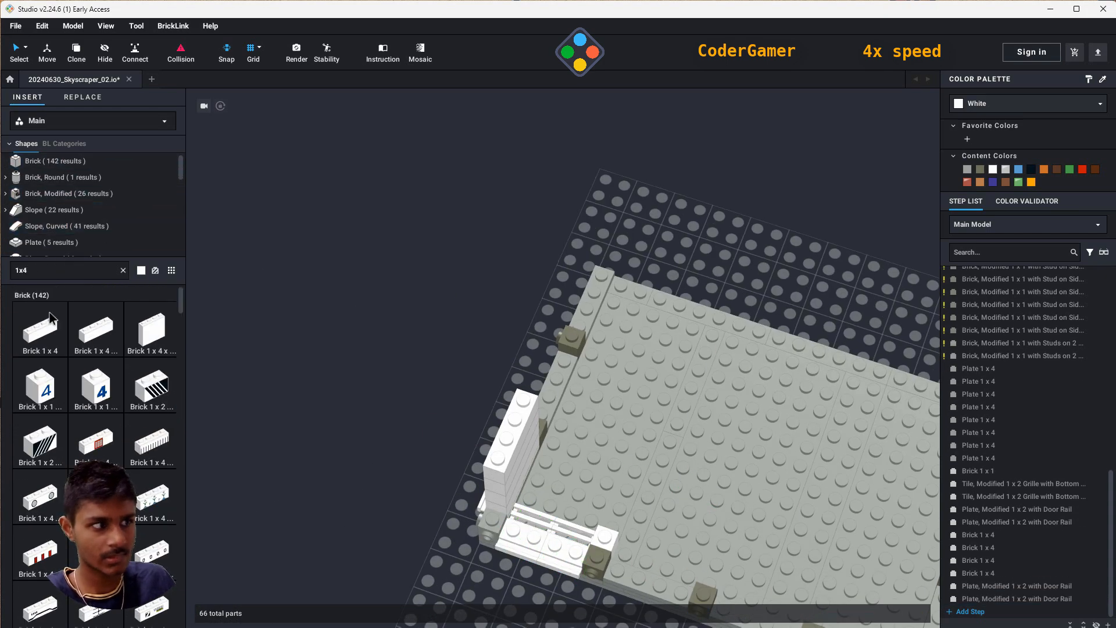
{"action": "left_click", "coordinate": [48, 317]}
{"action": "left_click", "coordinate": [546, 528]}
{"action": "left_click", "coordinate": [61, 243]}
{"action": "left_click", "coordinate": [43, 330]}
{"action": "left_click", "coordinate": [545, 526]}
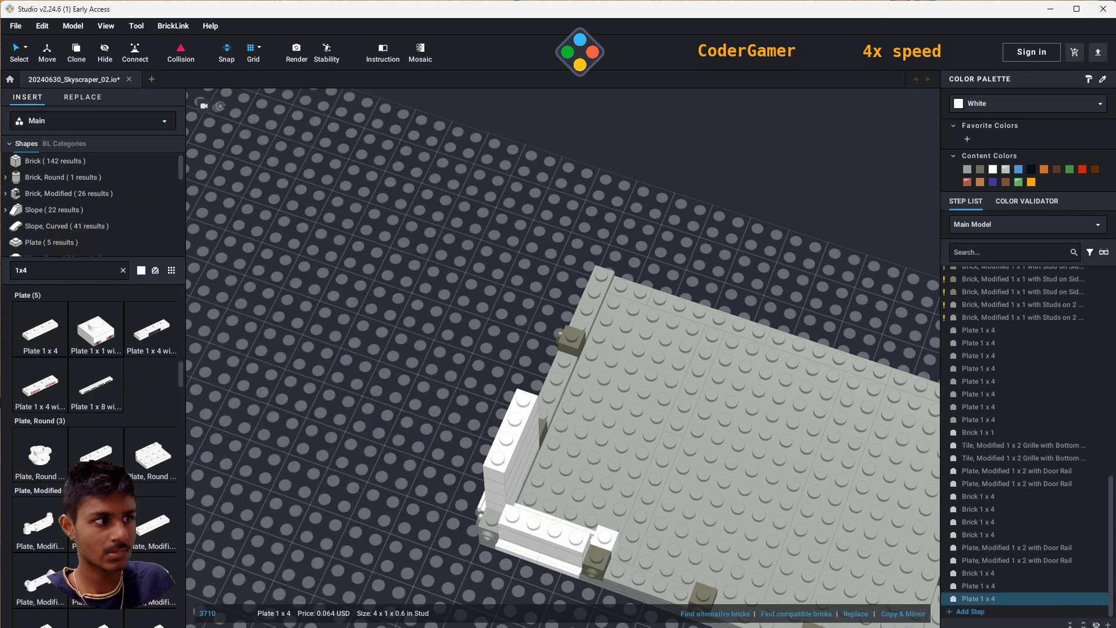
{"action": "key", "text": "Escape"}
- Place four Brick, Modified 1 x 2 x 1 2/3 with Studs on Side, two wide and two high, on the back edge's Plate 1 x 4
{"action": "left_click", "coordinate": [67, 270]}
{"action": "type", "text": "1x2x2"}
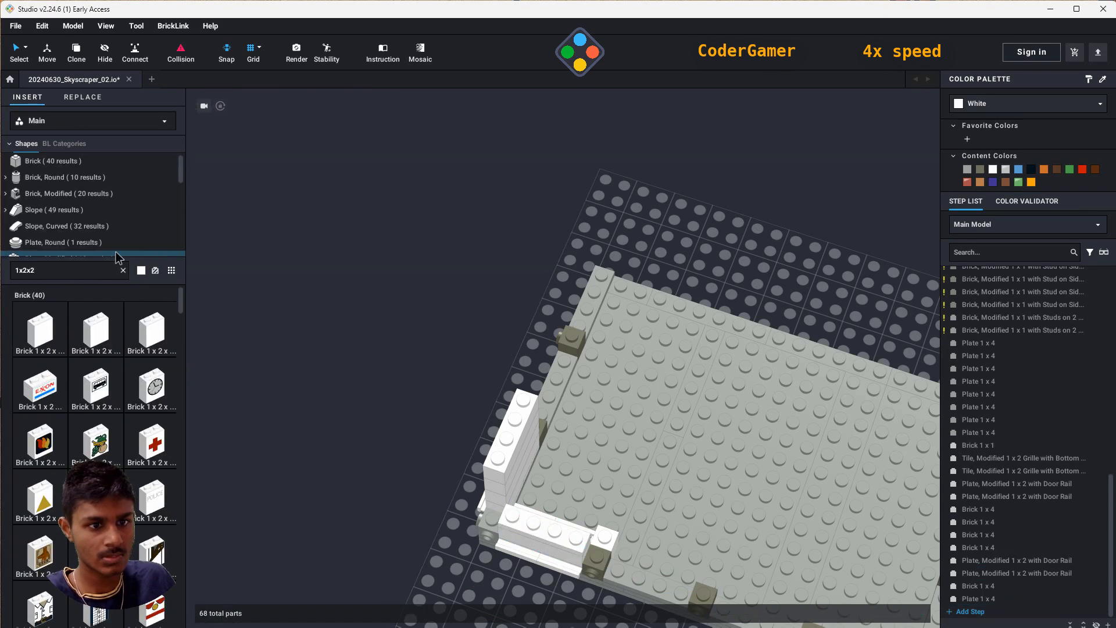
{"action": "left_click", "coordinate": [63, 192]}
{"action": "left_click", "coordinate": [40, 330]}
{"action": "right_click_drag", "start_coordinate": [692, 465], "coordinate": [430, 494]}
{"action": "left_click", "coordinate": [491, 286]}
{"action": "left_click", "coordinate": [535, 284]}
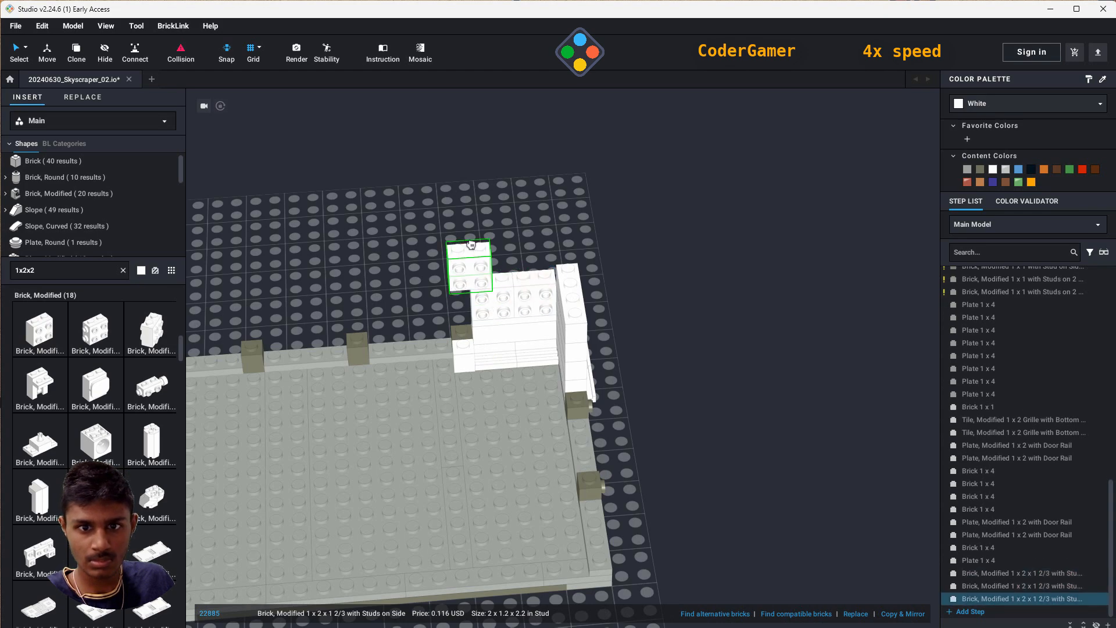
{"action": "left_click", "coordinate": [491, 250]}
{"action": "left_click", "coordinate": [538, 249]}
{"action": "right_click_drag", "start_coordinate": [663, 523], "coordinate": [720, 472]}
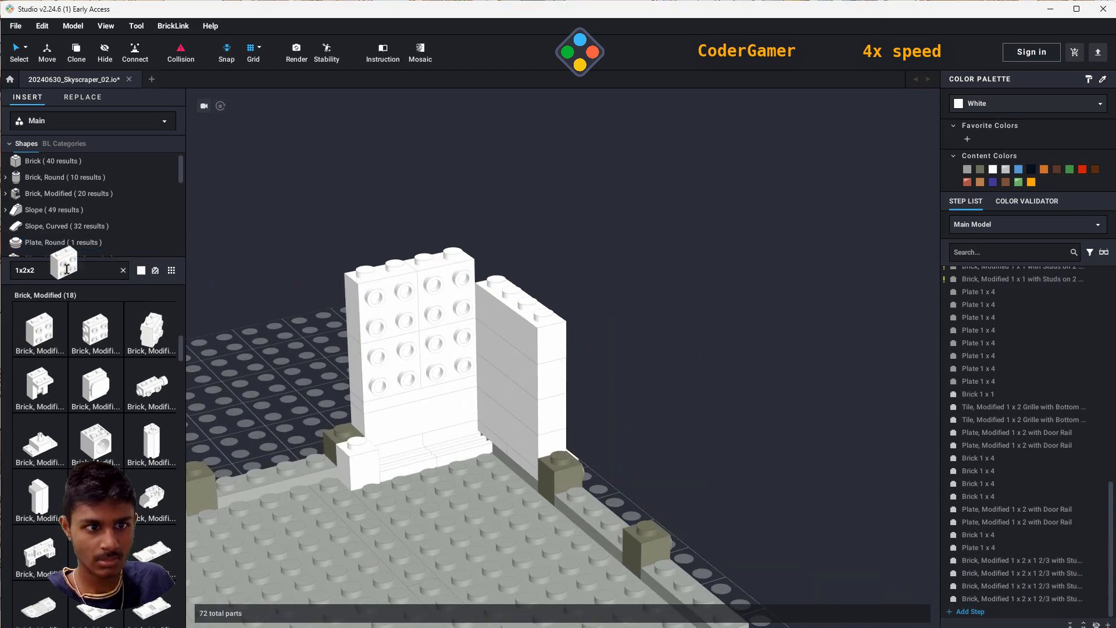
{"action": "key", "text": "Escape"}
- Search for 2x6 and attach two upright Tile 2 x 6 side by side to the back wall's inward-facing studs
{"action": "left_click", "coordinate": [67, 269]}
{"action": "type", "text": "2x6"}
{"action": "left_click", "coordinate": [51, 244]}
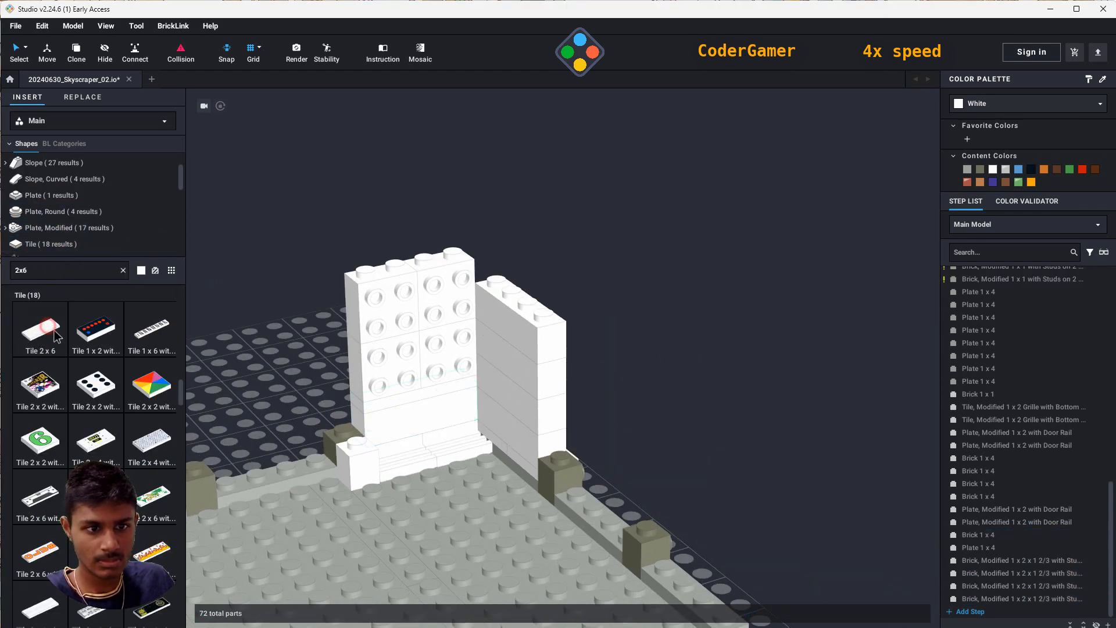
{"action": "left_click", "coordinate": [40, 330]}
{"action": "key", "text": "Right"}
{"action": "left_click", "coordinate": [451, 364]}
{"action": "left_click", "coordinate": [392, 354]}
{"action": "key", "text": "Escape"}
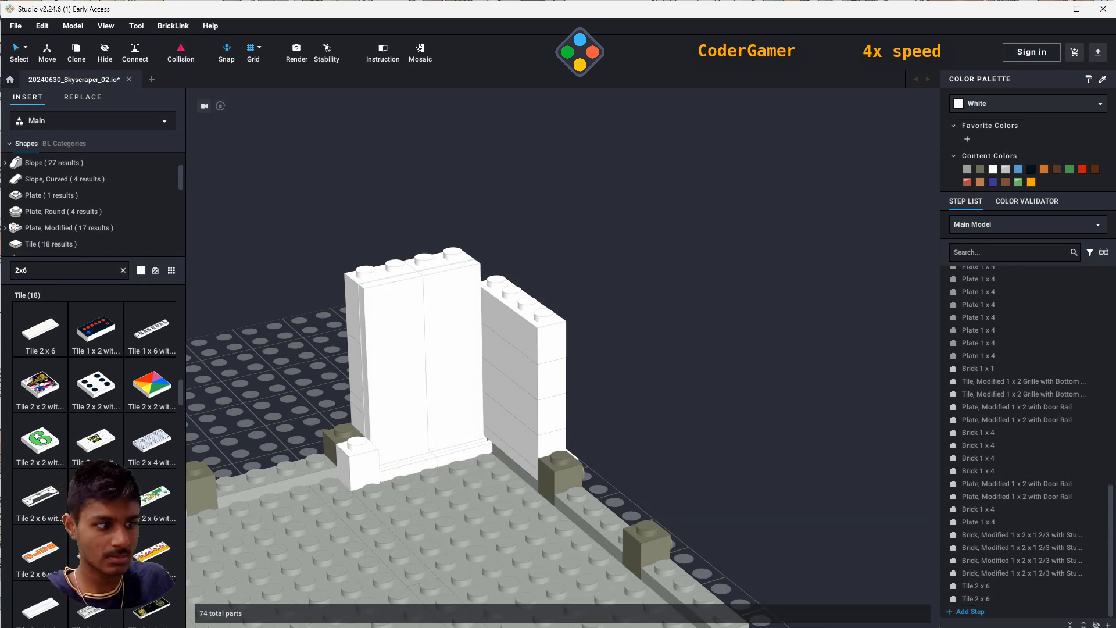
- Search for 2x4 and place a Plate 2 x 4 on top of the tiled back wall
{"action": "right_click_drag", "start_coordinate": [286, 233], "coordinate": [675, 326]}
{"action": "scroll", "coordinate": [812, 387], "scroll_direction": "up", "scroll_amount": 10}
{"action": "right_click_drag", "start_coordinate": [785, 480], "coordinate": [598, 399]}
{"action": "scroll", "coordinate": [627, 415], "scroll_direction": "down", "scroll_amount": 10}
{"action": "middle_click_drag", "start_coordinate": [907, 384], "coordinate": [605, 421]}
{"action": "scroll", "coordinate": [605, 420], "scroll_direction": "up", "scroll_amount": 6}
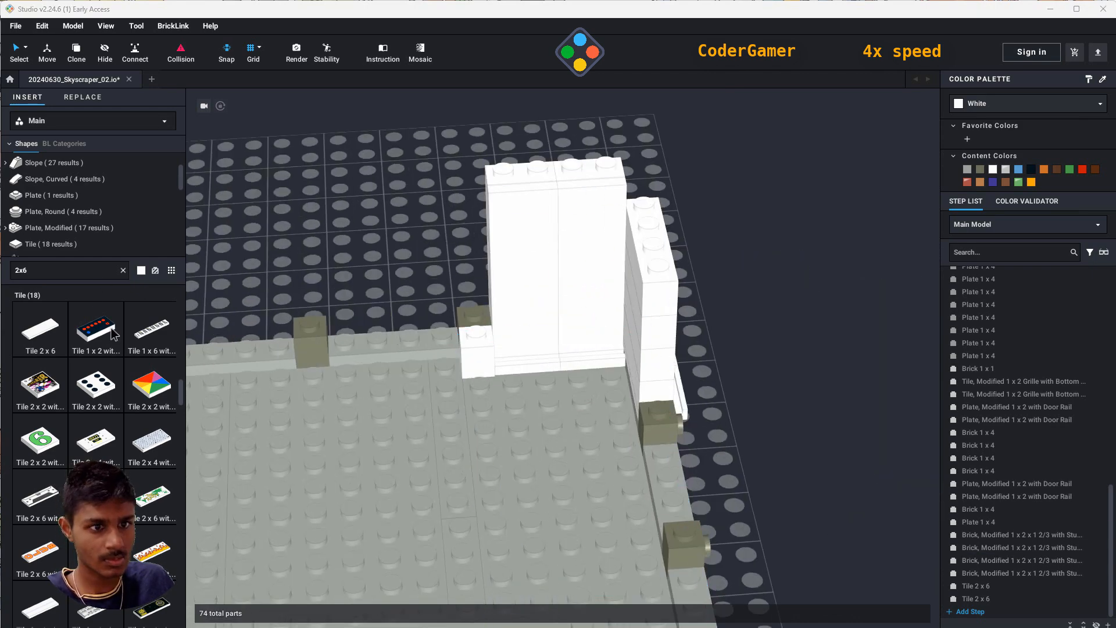
{"action": "left_click", "coordinate": [73, 269]}
{"action": "key", "text": "BackSpace"}
{"action": "type", "text": "4"}
{"action": "left_click", "coordinate": [56, 242]}
{"action": "left_click", "coordinate": [42, 330]}
{"action": "left_click", "coordinate": [561, 180]}
{"action": "key", "text": "Escape"}
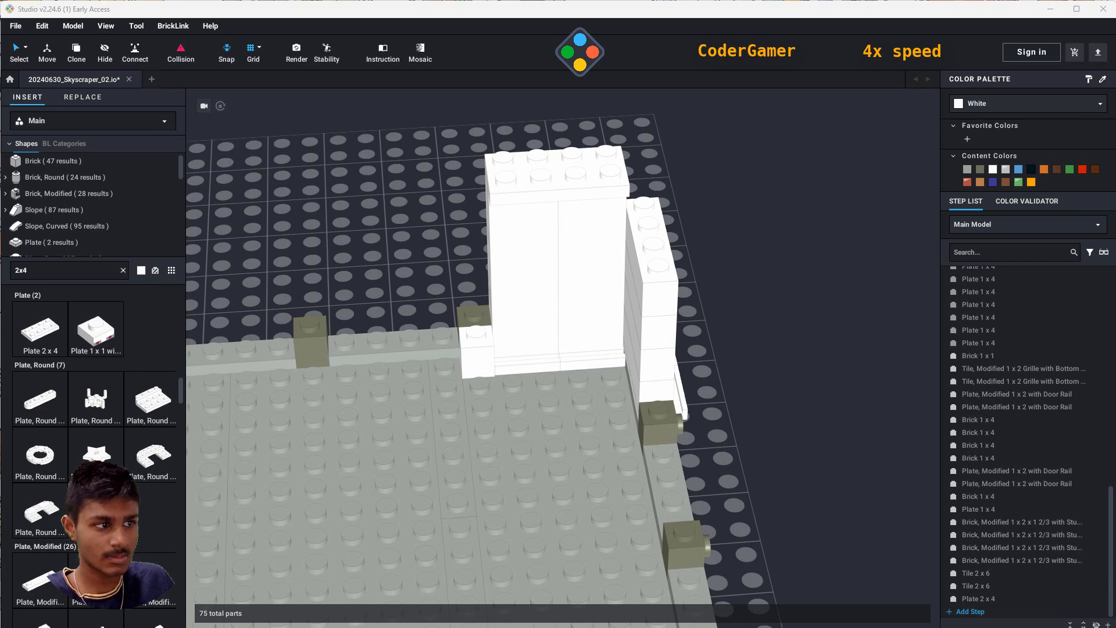
- Stack a Brick 1 x 1 and a Brick, Modified 1 x 1 x 1 2/3 with Studs on Side on the white Brick 1 x 1 beside the tiles
{"action": "type", "text": "1x1"}
{"action": "left_click", "coordinate": [40, 328]}
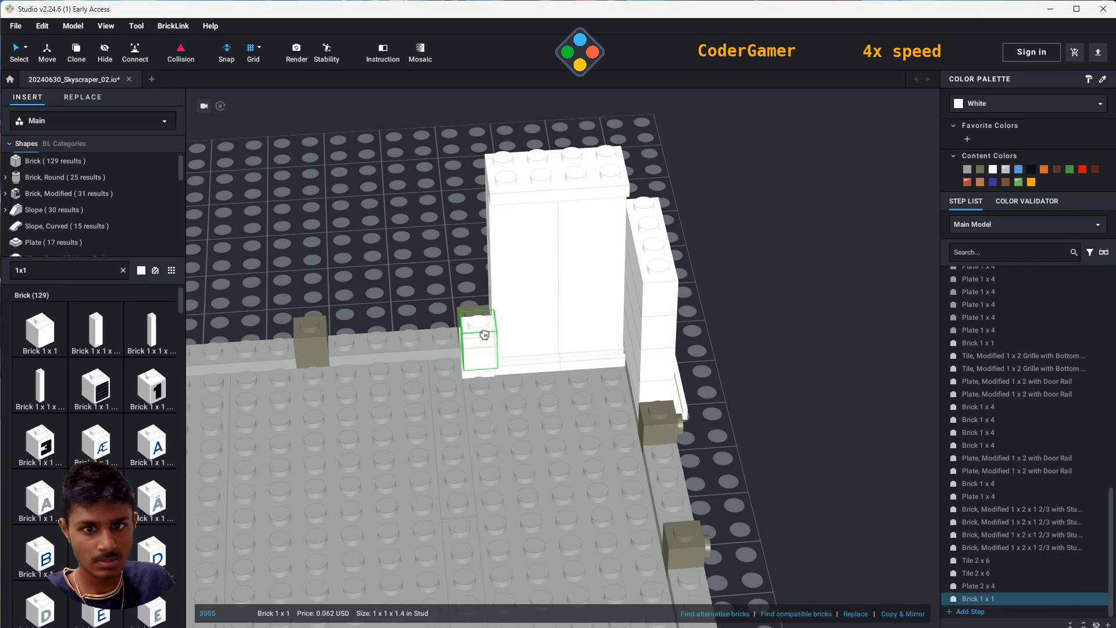
{"action": "left_click", "coordinate": [481, 328]}
{"action": "right_click_drag", "start_coordinate": [642, 459], "coordinate": [558, 453]}
{"action": "left_click", "coordinate": [85, 265]}
{"action": "type", "text": "x2"}
{"action": "left_click", "coordinate": [68, 183]}
{"action": "left_click", "coordinate": [39, 331]}
{"action": "left_click", "coordinate": [440, 271]}
- Stack three Brick, Modified 1 x 1 x 1 2/3 with Studs on Side, studs outward, on the dark gray brick beside the 1 x 4 brick wall
{"action": "left_click", "coordinate": [40, 330]}
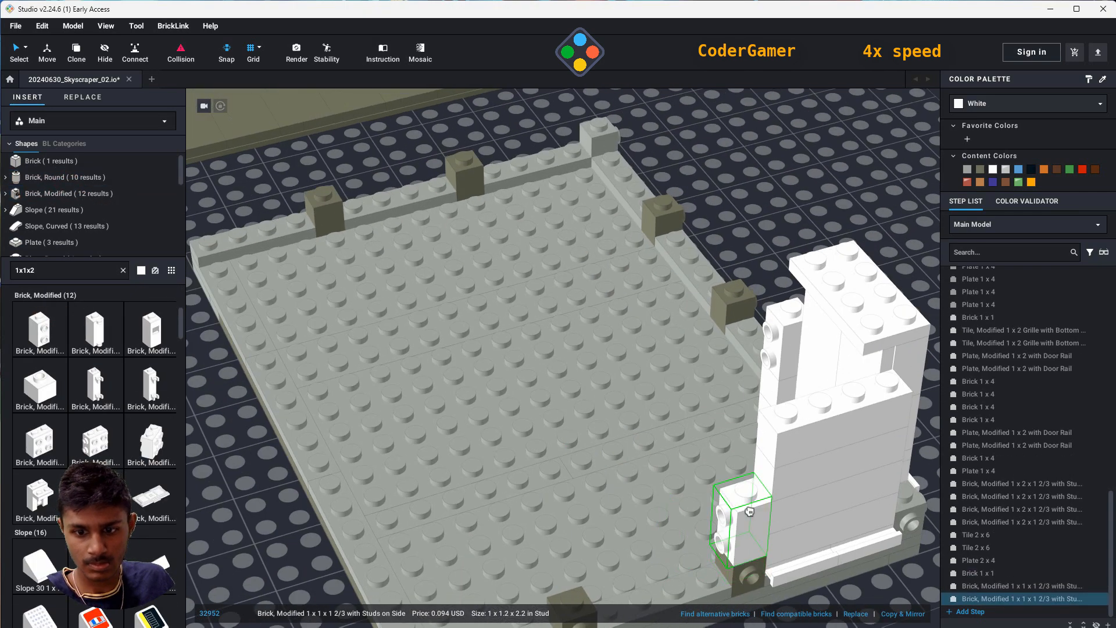
{"action": "key", "text": "Right"}
{"action": "key", "text": "Right"}
{"action": "key", "text": "Right"}
{"action": "left_click", "coordinate": [745, 501]}
{"action": "key", "text": "ctrl+c"}
{"action": "key", "text": "ctrl+v"}
{"action": "left_click", "coordinate": [750, 440]}
{"action": "key", "text": "ctrl+v"}
{"action": "left_click", "coordinate": [753, 385]}
- Build a matching three-high column of side-stud bricks on the side edge's other dark gray brick
{"action": "left_click", "coordinate": [574, 551]}
{"action": "left_click", "coordinate": [575, 498]}
{"action": "left_click", "coordinate": [574, 439]}
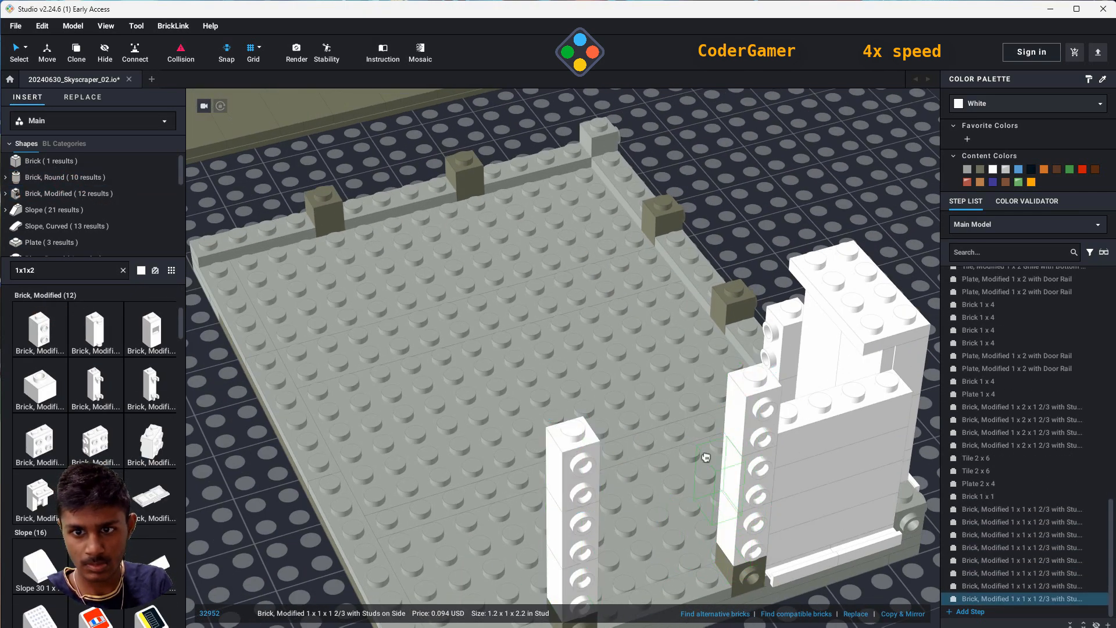
- Stack three side-stud bricks with outward-facing studs on the back edge's dark gray brick next to the tiled wall
{"action": "right_click_drag", "start_coordinate": [705, 455], "coordinate": [326, 326]}
{"action": "middle_click_drag", "start_coordinate": [326, 326], "coordinate": [627, 414]}
{"action": "key", "text": "Right"}
{"action": "left_click", "coordinate": [526, 327]}
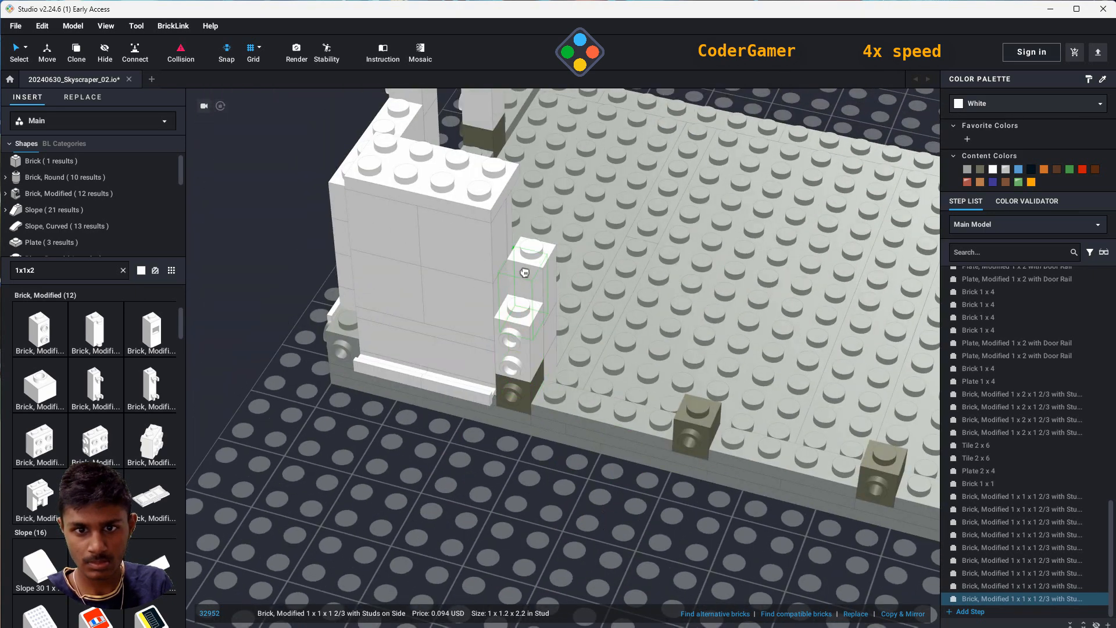
{"action": "left_click", "coordinate": [523, 271]}
{"action": "right_click_drag", "start_coordinate": [502, 199], "coordinate": [447, 214]}
{"action": "left_click", "coordinate": [563, 220]}
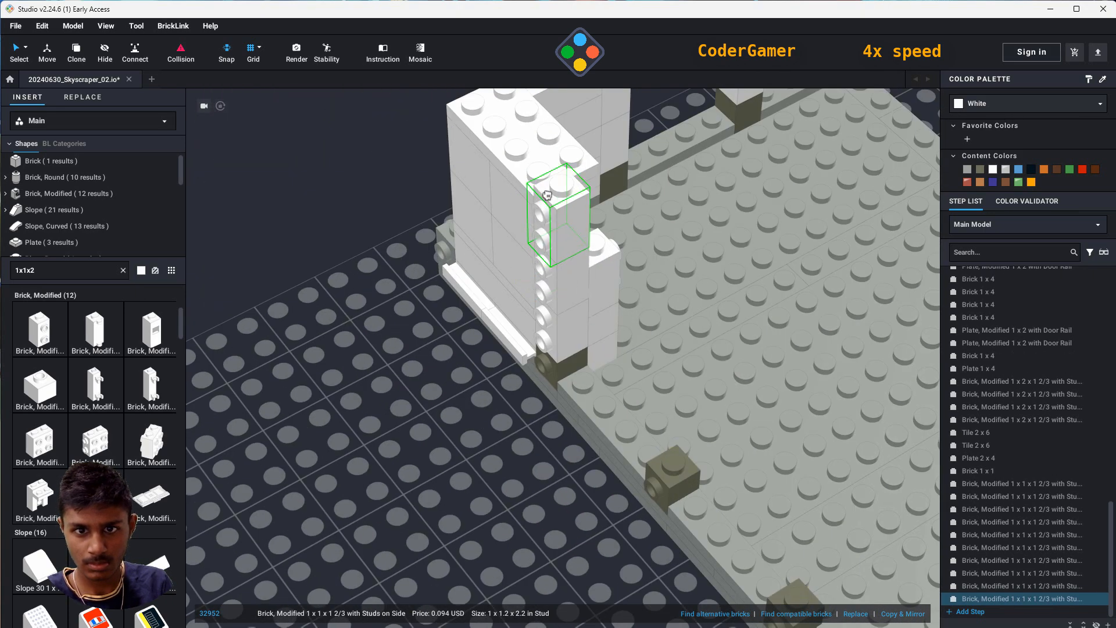
- Build three-high columns of side-stud bricks, studs outward, on the back edge's two remaining dark gray bricks
{"action": "left_click", "coordinate": [678, 419]}
{"action": "left_click", "coordinate": [679, 372]}
{"action": "left_click", "coordinate": [681, 317]}
{"action": "right_click_drag", "start_coordinate": [681, 316], "coordinate": [738, 303]}
{"action": "middle_click_drag", "start_coordinate": [872, 386], "coordinate": [596, 401]}
{"action": "left_click", "coordinate": [595, 401]}
{"action": "left_click", "coordinate": [600, 343]}
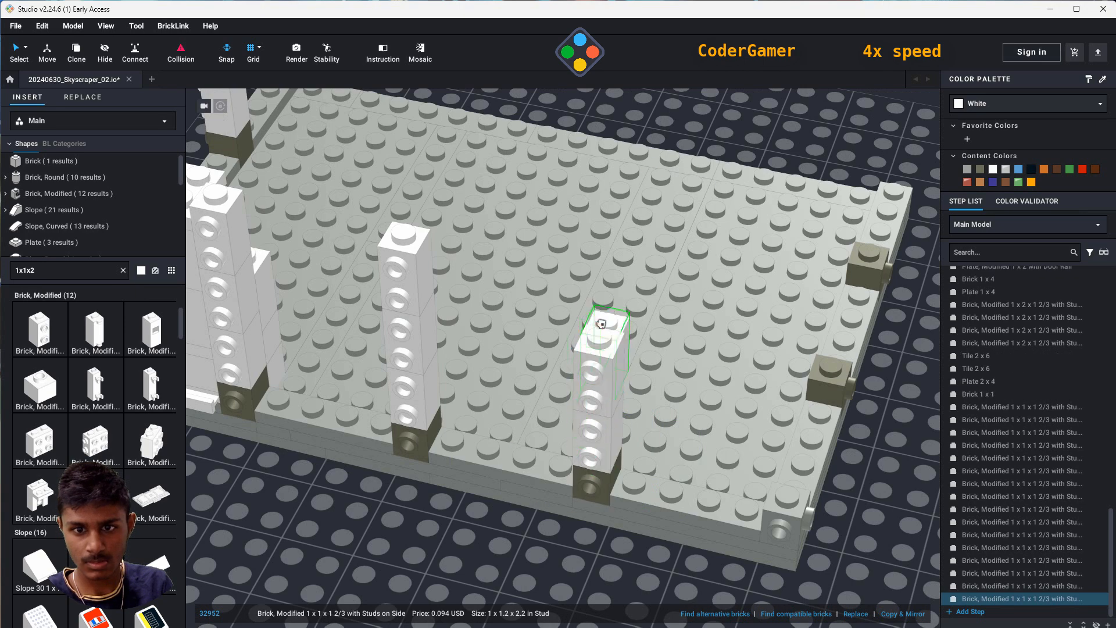
{"action": "left_click", "coordinate": [602, 283]}
- Build three-high columns of side-stud bricks, turned to face outward, on the opposite side edge's two dark gray bricks
{"action": "right_click_drag", "start_coordinate": [603, 284], "coordinate": [314, 382]}
{"action": "key", "text": "Right"}
{"action": "key", "text": "Right"}
{"action": "left_click", "coordinate": [312, 381]}
{"action": "left_click", "coordinate": [299, 346]}
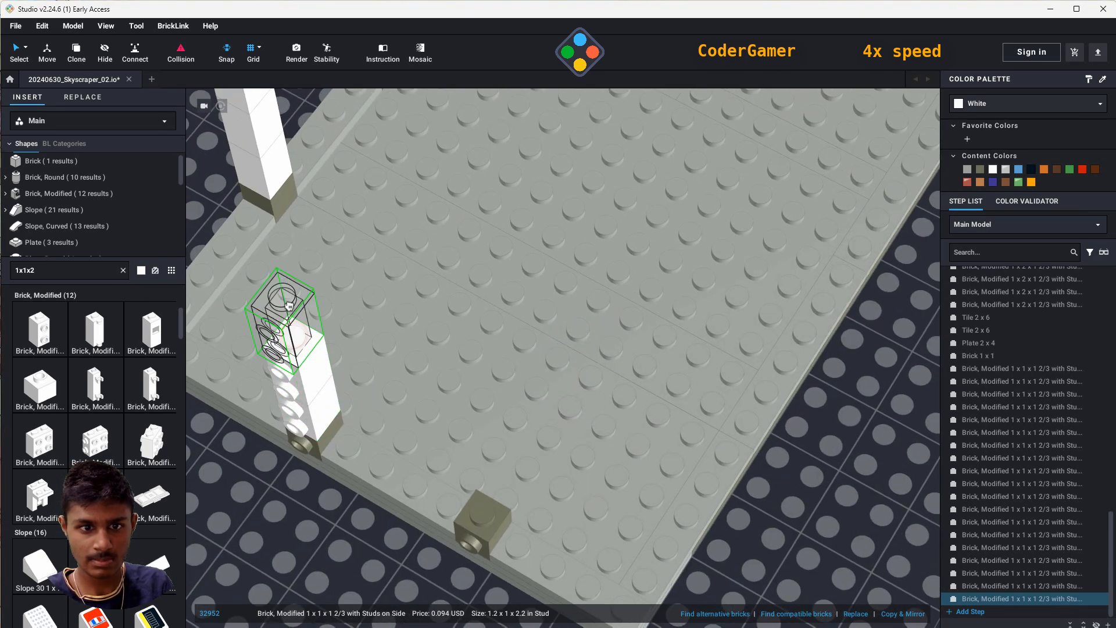
{"action": "left_click", "coordinate": [282, 303]}
{"action": "left_click", "coordinate": [483, 483]}
{"action": "left_click", "coordinate": [476, 443]}
{"action": "left_click", "coordinate": [475, 410]}
{"action": "right_click_drag", "start_coordinate": [643, 375], "coordinate": [514, 526]}
{"action": "key", "text": "Escape"}
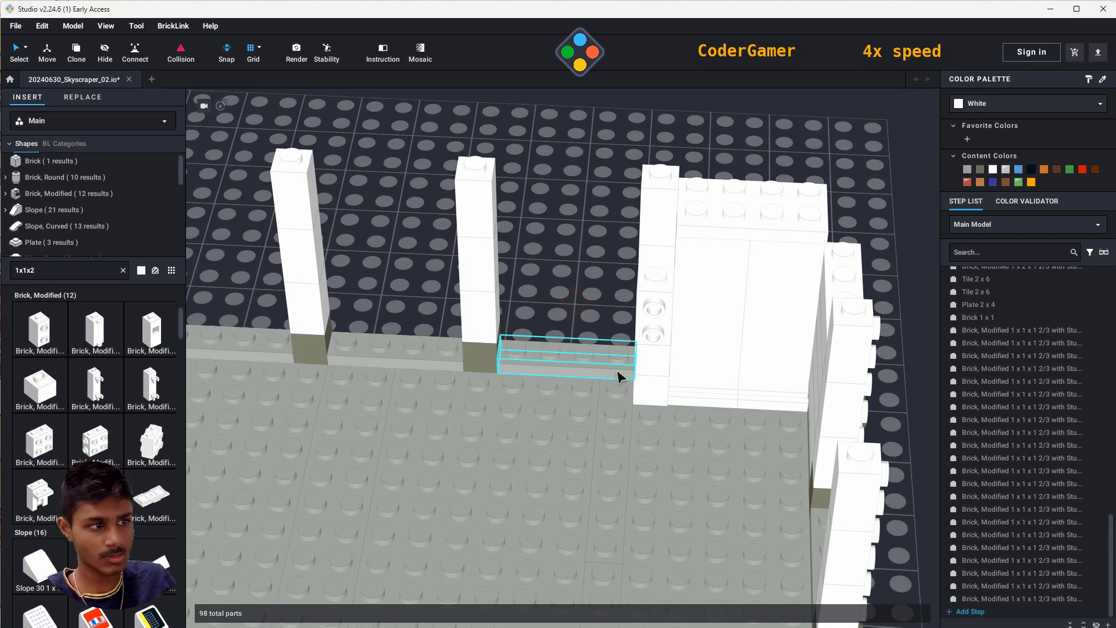
- Search for 1x1 and stack two Brick 1 x 1 on top of the inner side-stud brick beside the tiled wall
{"action": "right_click_drag", "start_coordinate": [619, 374], "coordinate": [506, 384]}
{"action": "left_click", "coordinate": [68, 272]}
{"action": "type", "text": "1x1"}
{"action": "left_click", "coordinate": [57, 327]}
{"action": "right_click_drag", "start_coordinate": [532, 233], "coordinate": [564, 290]}
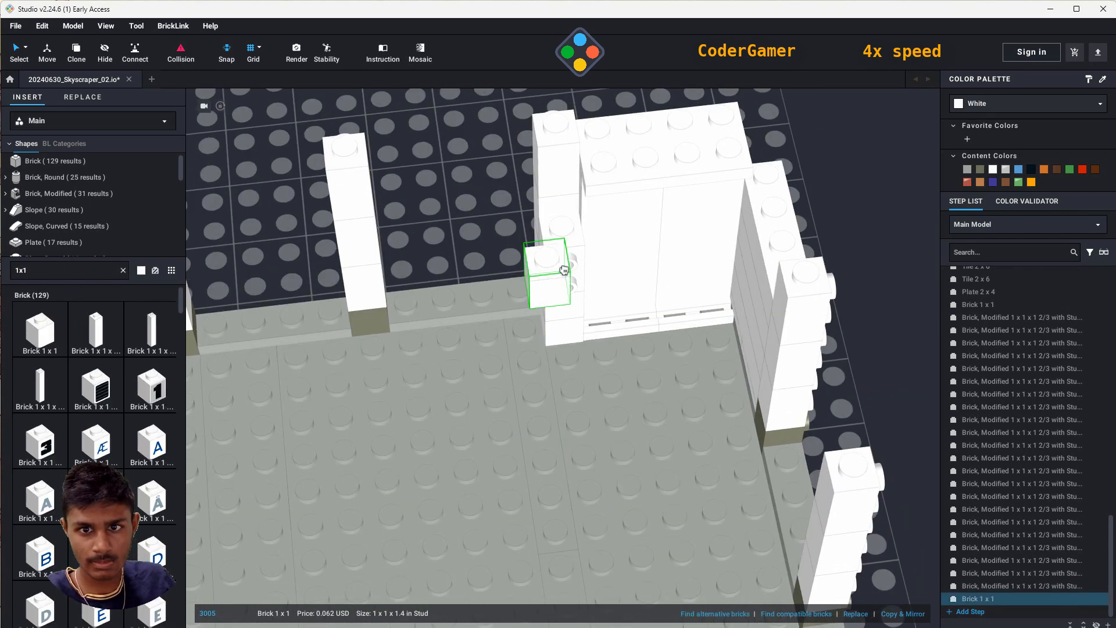
{"action": "left_click", "coordinate": [565, 200]}
{"action": "left_click", "coordinate": [568, 169]}
{"action": "right_click_drag", "start_coordinate": [569, 198], "coordinate": [581, 157]}
{"action": "key", "text": "Escape"}
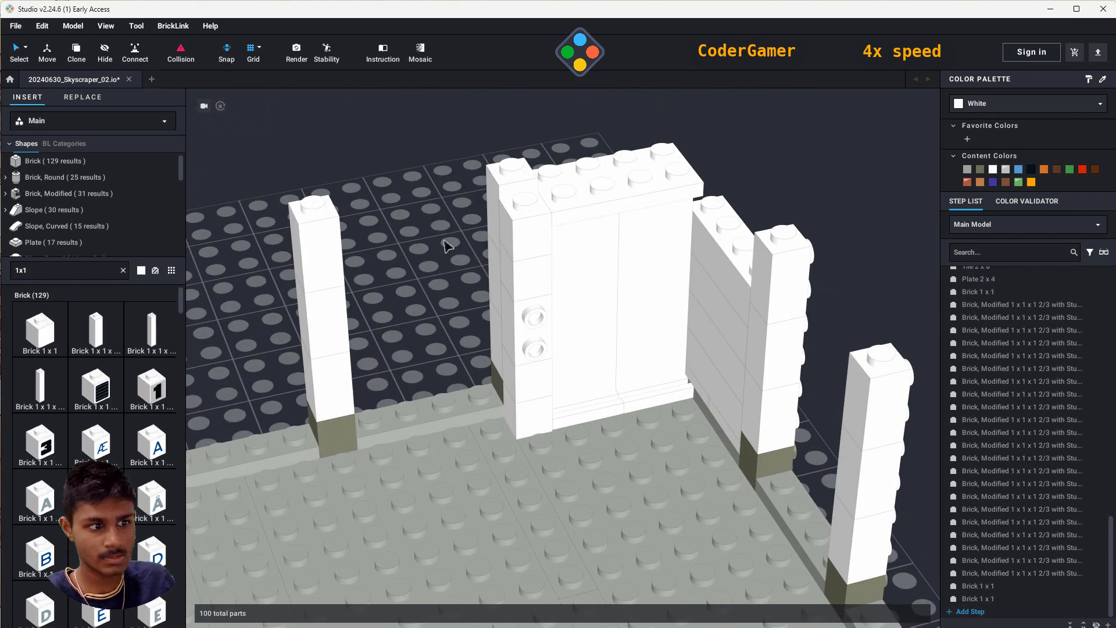
- Attach two Tile, Round 1 x 1 to the two inward-facing studs beside the tiled wall
{"action": "scroll", "coordinate": [52, 235], "scroll_direction": "down", "scroll_amount": 3}
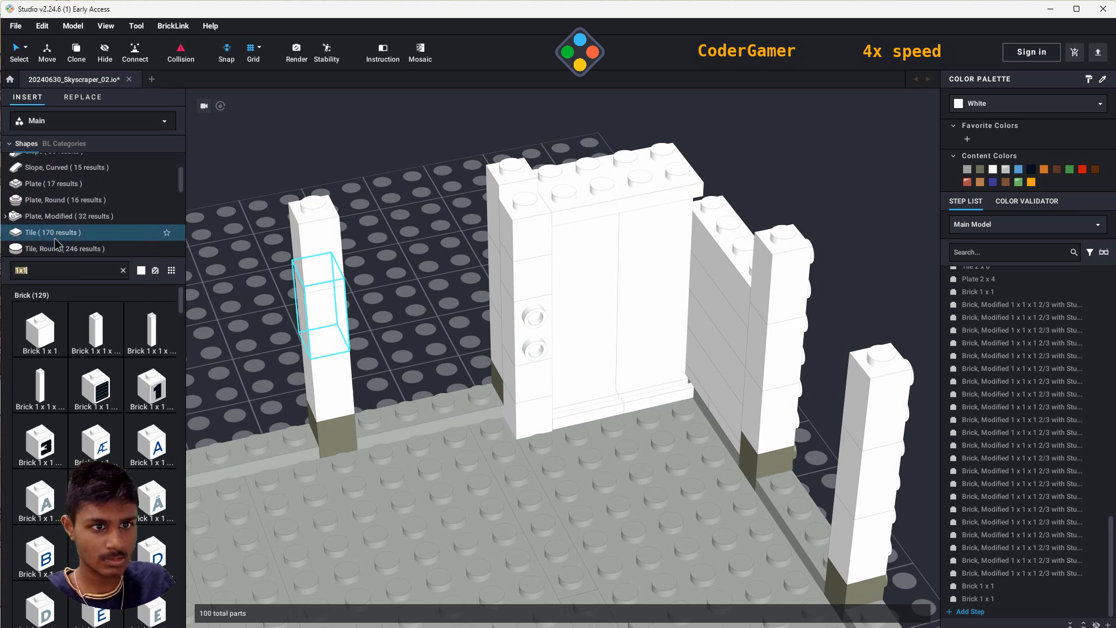
{"action": "left_click", "coordinate": [56, 243]}
{"action": "left_click", "coordinate": [42, 329]}
{"action": "left_click", "coordinate": [536, 347]}
{"action": "left_click", "coordinate": [537, 318]}
{"action": "key", "text": "Escape"}
- Color both round 1 x 1 tiles beside the tiled wall Reddish Brown
{"action": "left_click", "coordinate": [549, 313]}
{"action": "left_click", "coordinate": [538, 351]}
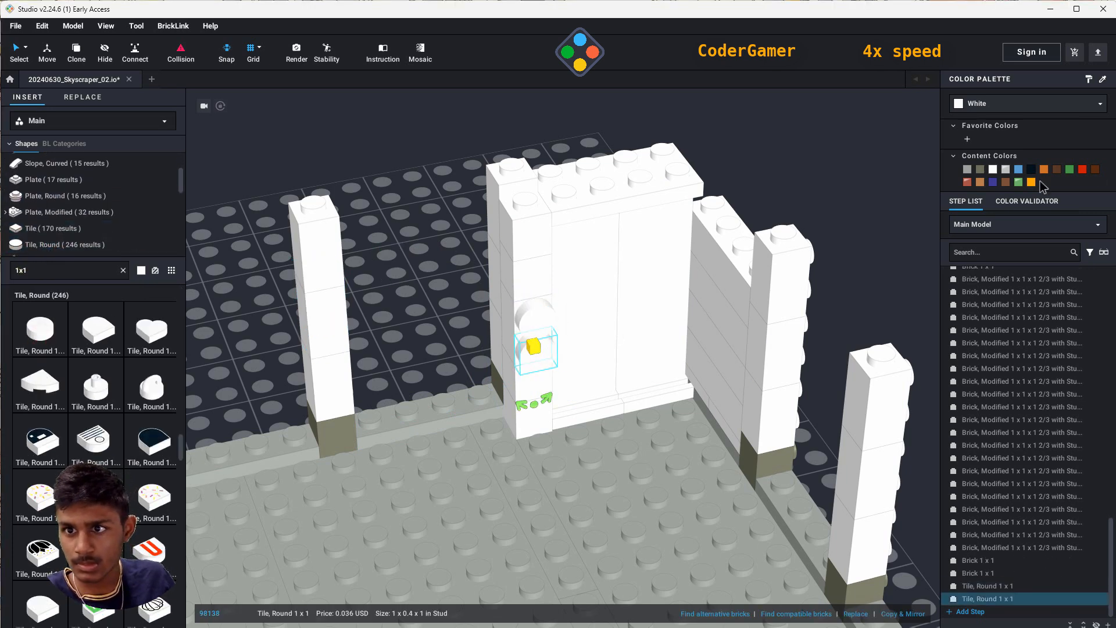
{"action": "left_click", "coordinate": [1094, 170]}
{"action": "left_click", "coordinate": [537, 318]}
{"action": "left_click", "coordinate": [1068, 171]}
{"action": "left_click", "coordinate": [532, 235]}
{"action": "left_click", "coordinate": [540, 317]}
{"action": "left_click", "coordinate": [1018, 169]}
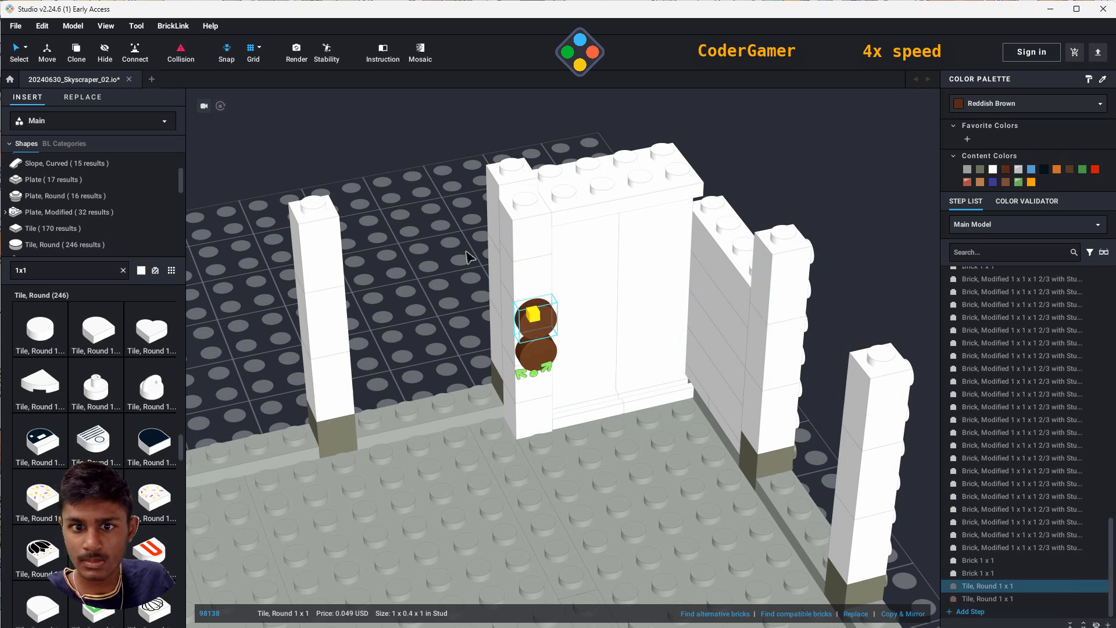
{"action": "left_click", "coordinate": [872, 250]}
- Select all white parts from the last Brick 1 x 1 back to the first grille tile in the step list and color them Light Gray
{"action": "left_click", "coordinate": [991, 573]}
{"action": "scroll", "coordinate": [989, 355], "scroll_direction": "up", "scroll_amount": 5}
{"action": "scroll", "coordinate": [973, 296], "scroll_direction": "up", "scroll_amount": 2}
{"action": "left_click", "coordinate": [997, 351], "text": "shift"}
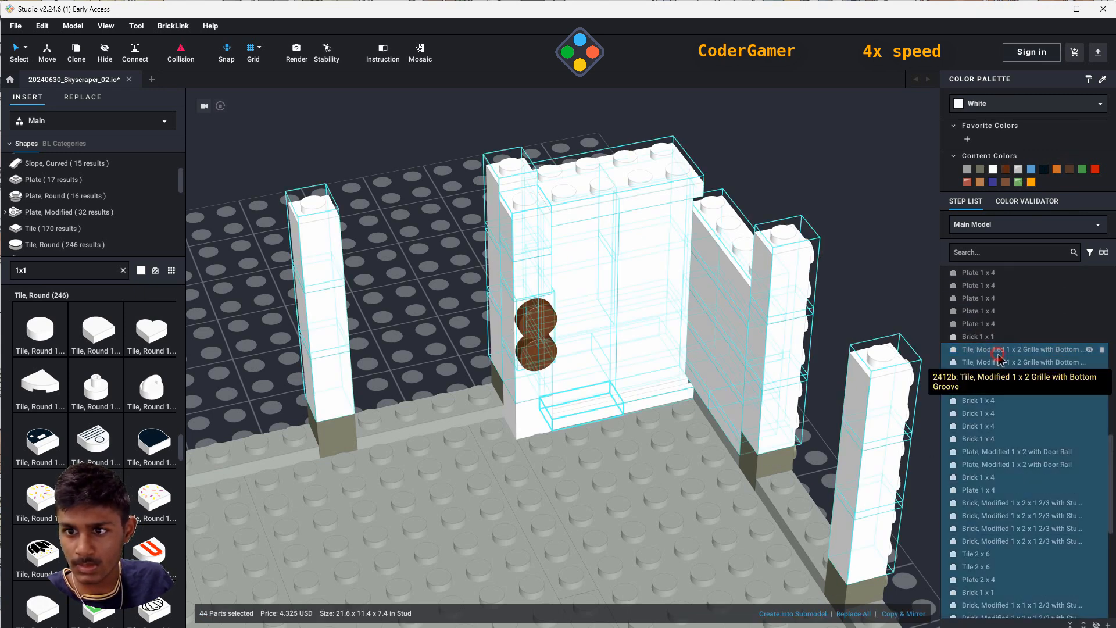
{"action": "left_click", "coordinate": [968, 169]}
{"action": "scroll", "coordinate": [843, 256], "scroll_direction": "down", "scroll_amount": 5}
{"action": "left_click", "coordinate": [831, 233]}
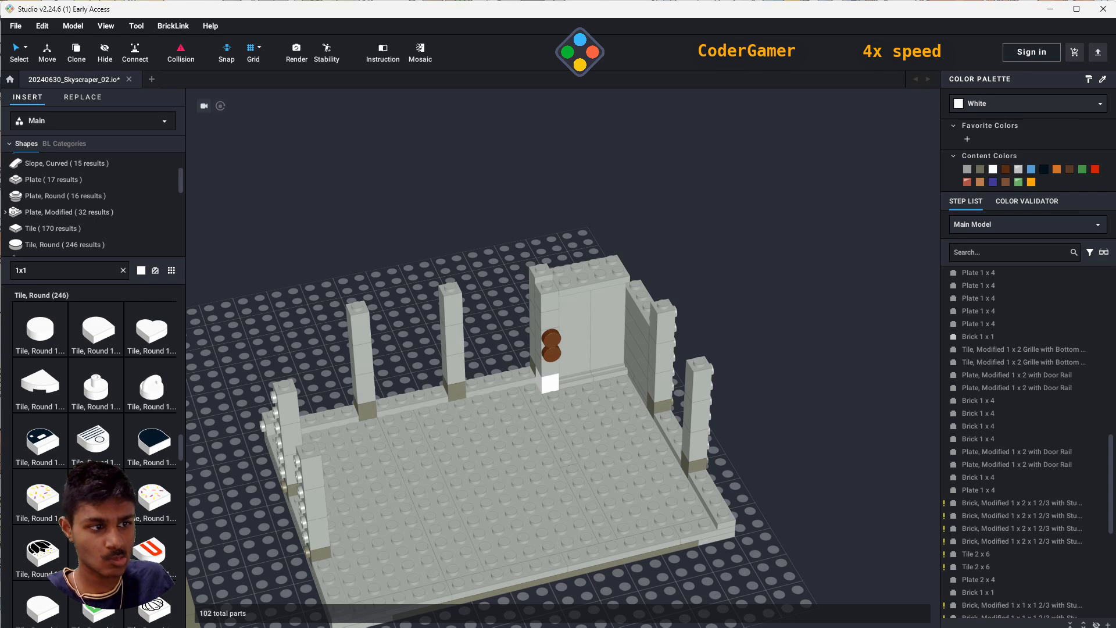
- Search for 1x2x2 panel and stack Panel 1 x 2 x 2 - Hollow Studs two wide and three high between the columns beside the tiled corner
{"action": "right_click_drag", "start_coordinate": [493, 393], "coordinate": [74, 345]}
{"action": "key", "text": "BackSpace"}
{"action": "type", "text": "2x2 panel"}
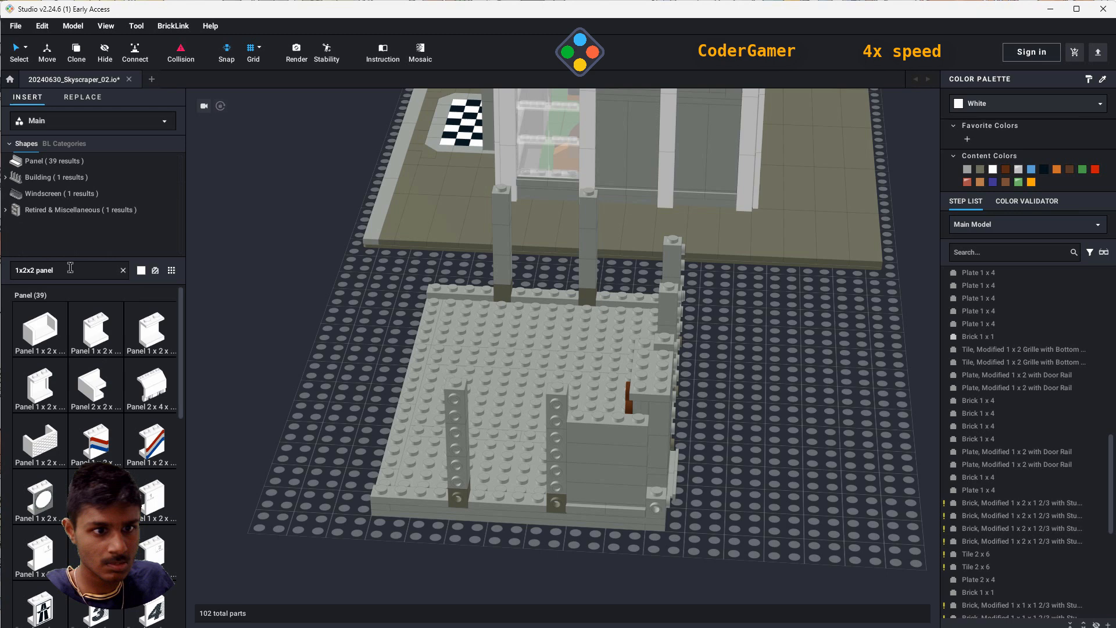
{"action": "left_click", "coordinate": [151, 330]}
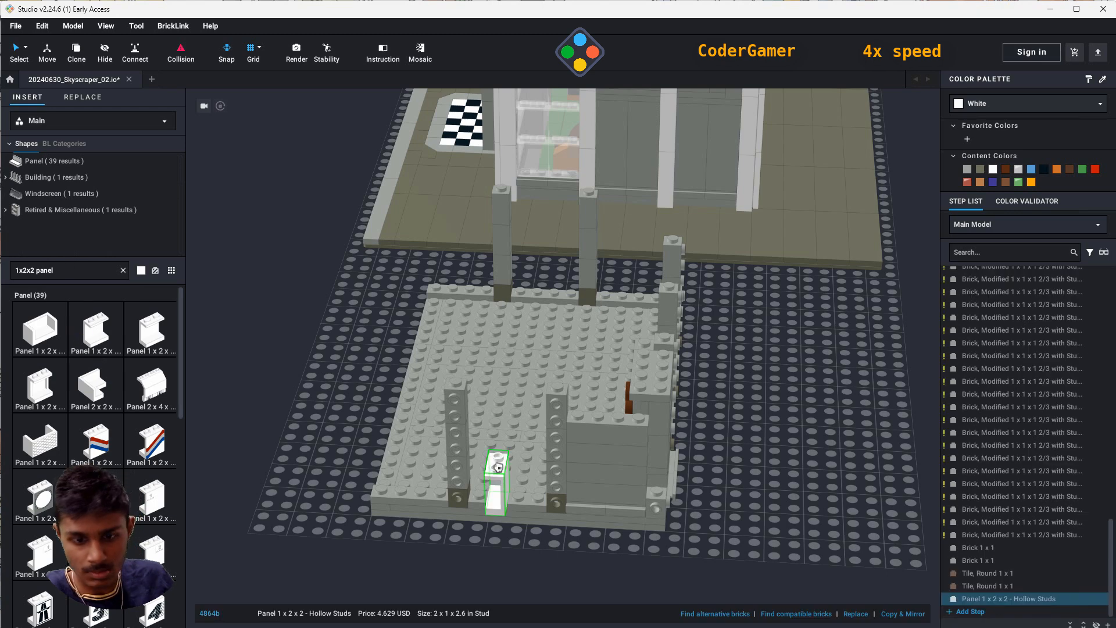
{"action": "key", "text": "Left"}
{"action": "right_click_drag", "start_coordinate": [508, 501], "coordinate": [518, 555]}
{"action": "left_click", "coordinate": [524, 468]}
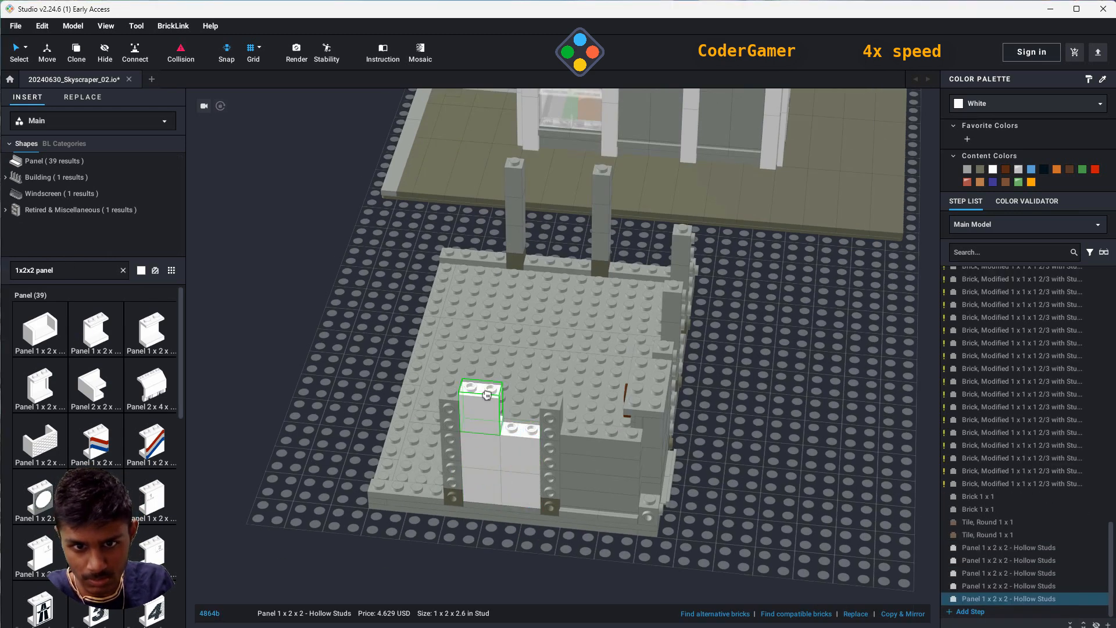
- Select all six stacked panels between the two columns and color them Trans-Clear
{"action": "key", "text": "Escape"}
{"action": "left_click", "coordinate": [486, 419]}
{"action": "left_click", "coordinate": [521, 425], "text": "ctrl"}
{"action": "left_click", "coordinate": [486, 453], "text": "ctrl"}
{"action": "left_click", "coordinate": [527, 458], "text": "ctrl"}
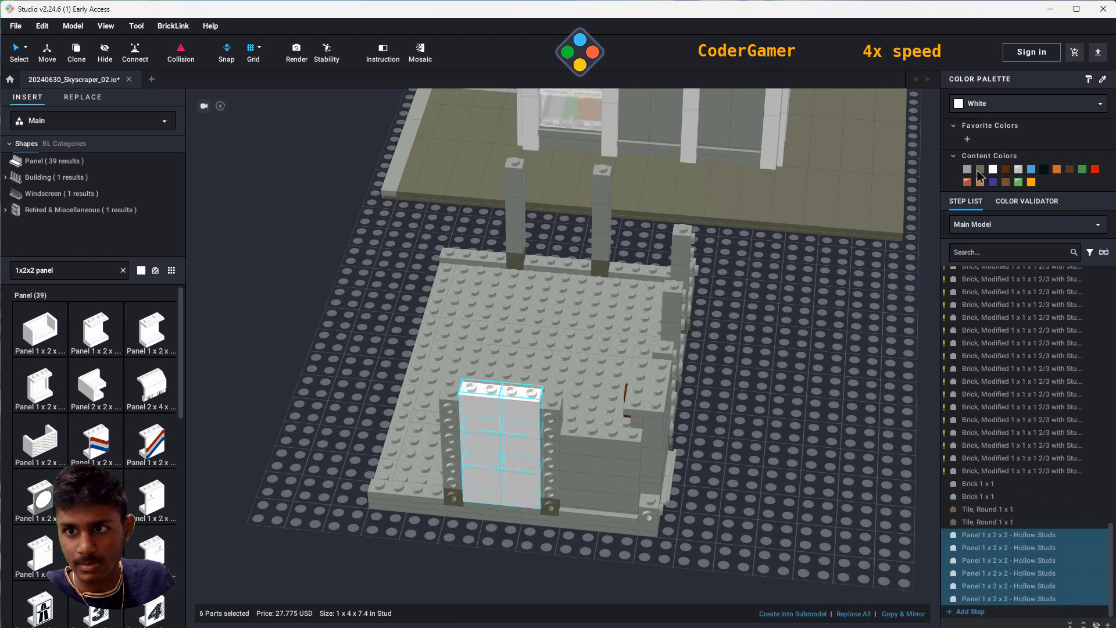
{"action": "left_click", "coordinate": [1020, 171]}
- Clone the six-panel window, rotate it, and place three copies in the gaps along the long wall
{"action": "right_click_drag", "start_coordinate": [564, 523], "coordinate": [703, 540]}
{"action": "left_click", "coordinate": [77, 53]}
{"action": "right_click_drag", "start_coordinate": [779, 396], "coordinate": [564, 407]}
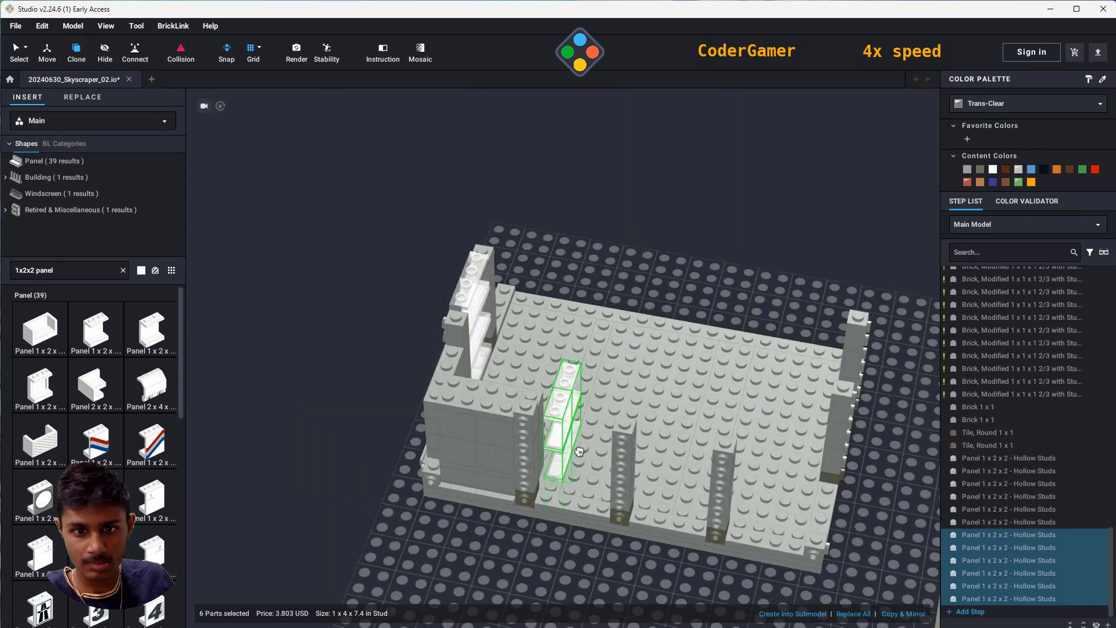
{"action": "key", "text": "Left"}
{"action": "left_click", "coordinate": [567, 470]}
{"action": "left_click", "coordinate": [672, 490]}
{"action": "left_click", "coordinate": [770, 499]}
- Rotate the cloned six-panel window and place two copies in the gaps of the short wall opposite the tiled corner
{"action": "mouse_move", "coordinate": [302, 512]}
{"action": "right_mouse_down"}
{"action": "mouse_move", "coordinate": [678, 491]}
{"action": "mouse_move", "coordinate": [808, 534]}
{"action": "right_mouse_up"}
{"action": "key", "text": "Left"}
{"action": "left_click", "coordinate": [356, 560]}
{"action": "middle_click_drag", "start_coordinate": [559, 573], "coordinate": [523, 489]}
{"action": "left_click", "coordinate": [408, 525]}
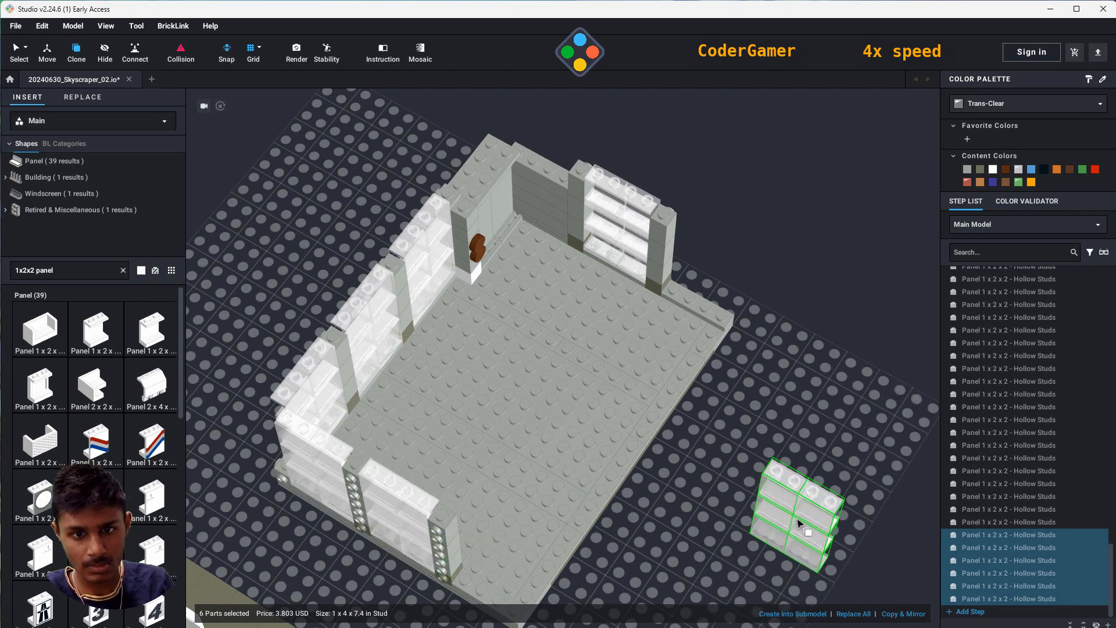
{"action": "key", "text": "Escape"}
{"action": "mouse_move", "coordinate": [800, 523]}
{"action": "right_mouse_down"}
{"action": "mouse_move", "coordinate": [852, 449]}
{"action": "mouse_move", "coordinate": [820, 484]}
{"action": "mouse_move", "coordinate": [808, 480]}
{"action": "right_mouse_up"}
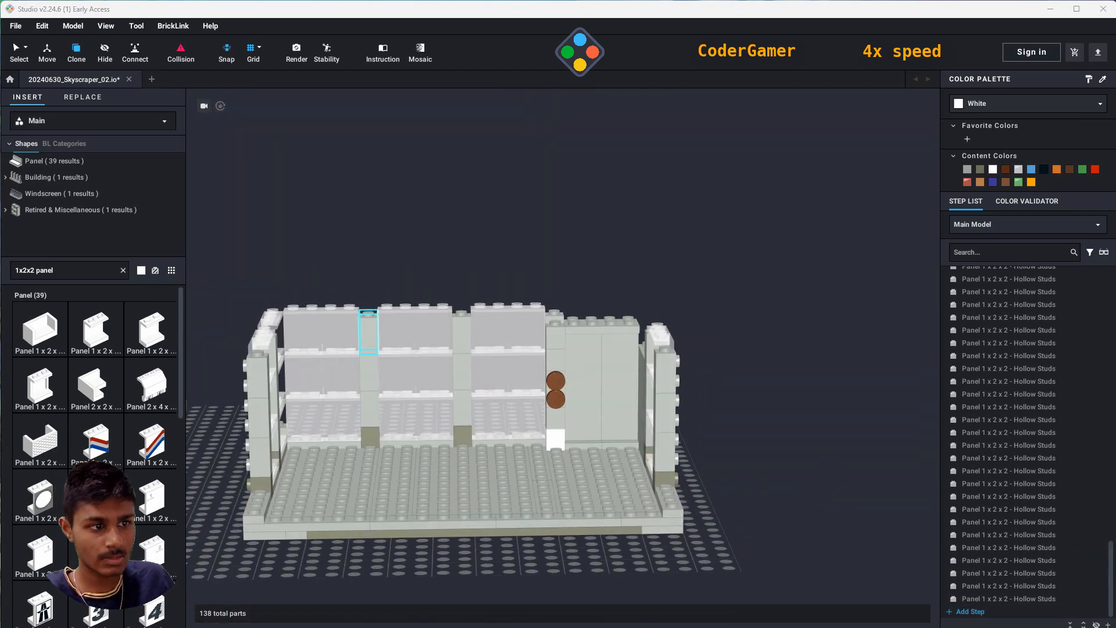
- Clone Brick, Modified 1 x 1 x 1 2/3 with Studs on Side and stack three at each outer corner of the long wall
{"action": "right_click_drag", "start_coordinate": [809, 535], "coordinate": [708, 527]}
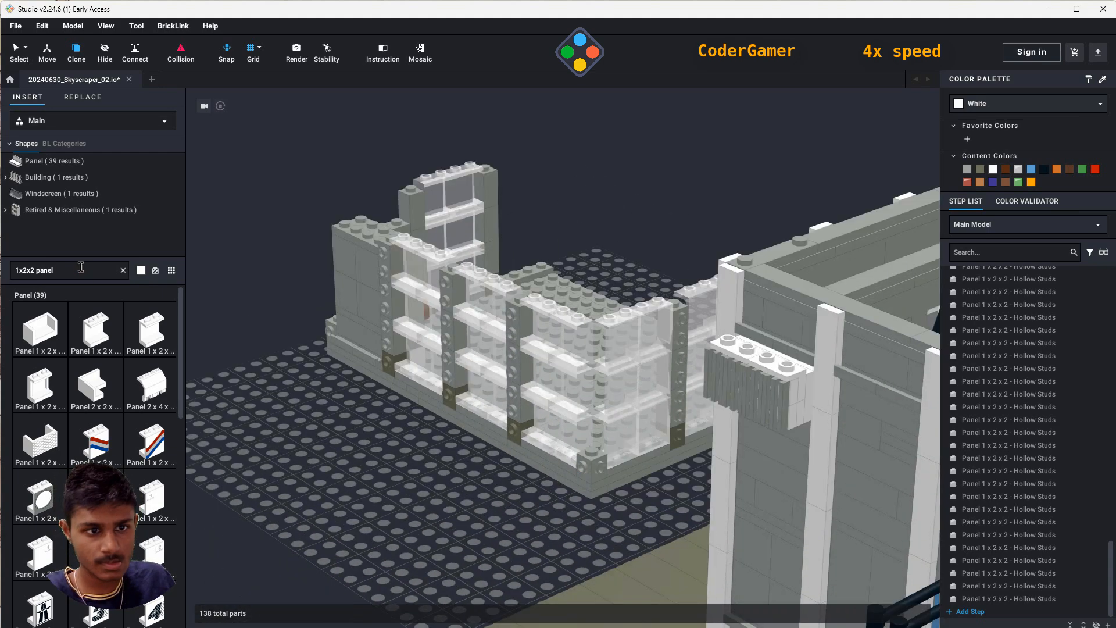
{"action": "left_click", "coordinate": [596, 441]}
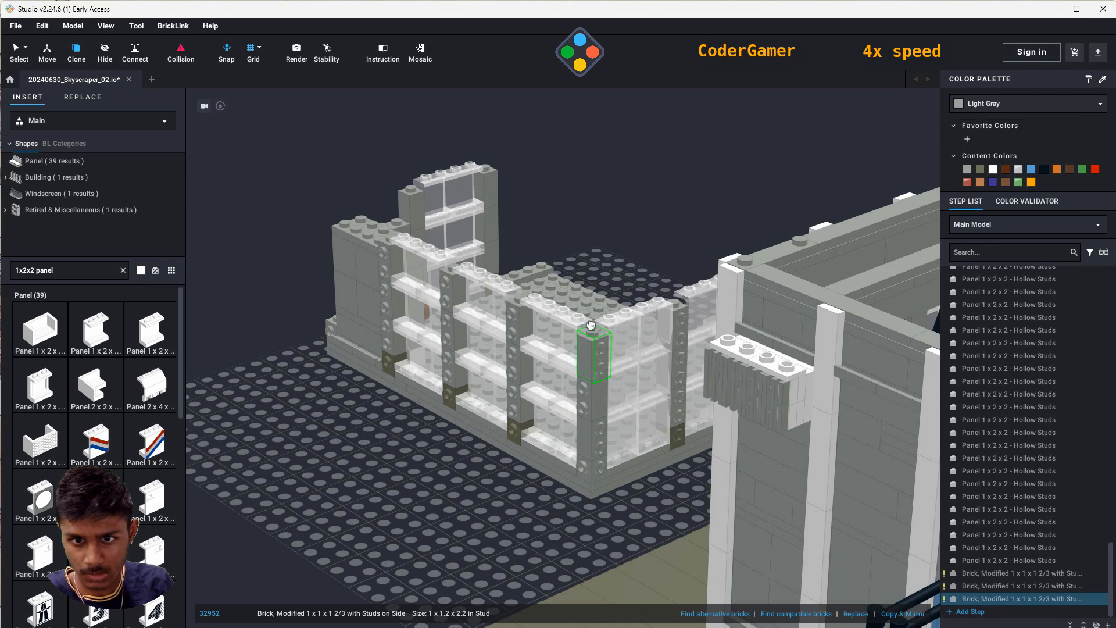
{"action": "left_click", "coordinate": [591, 326]}
{"action": "right_click_drag", "start_coordinate": [427, 485], "coordinate": [570, 495]}
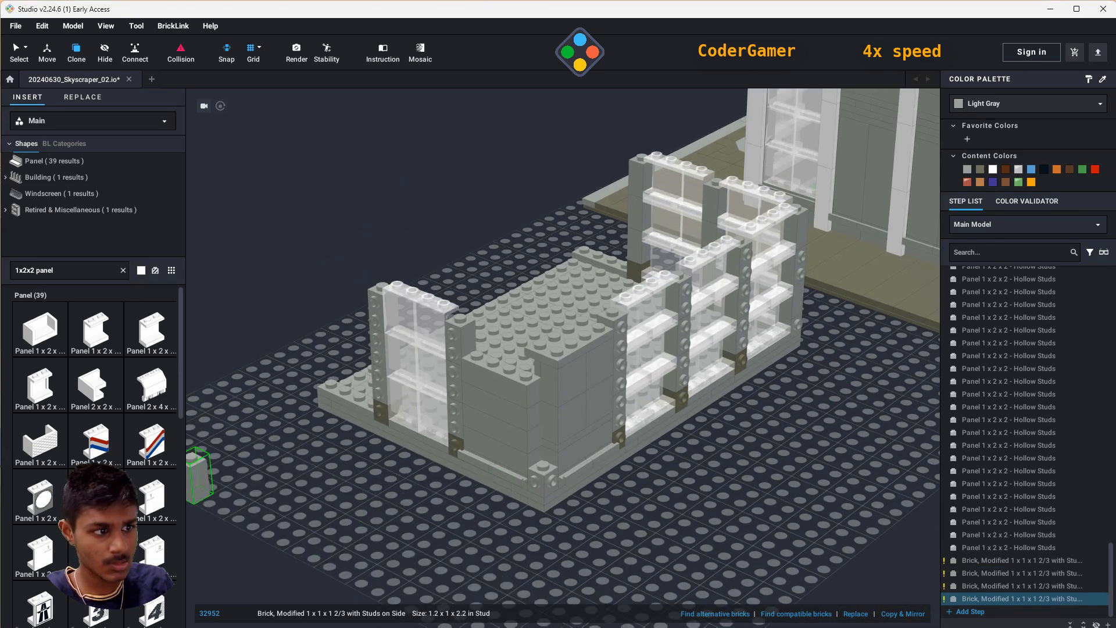
{"action": "right_click_drag", "start_coordinate": [750, 549], "coordinate": [763, 575]}
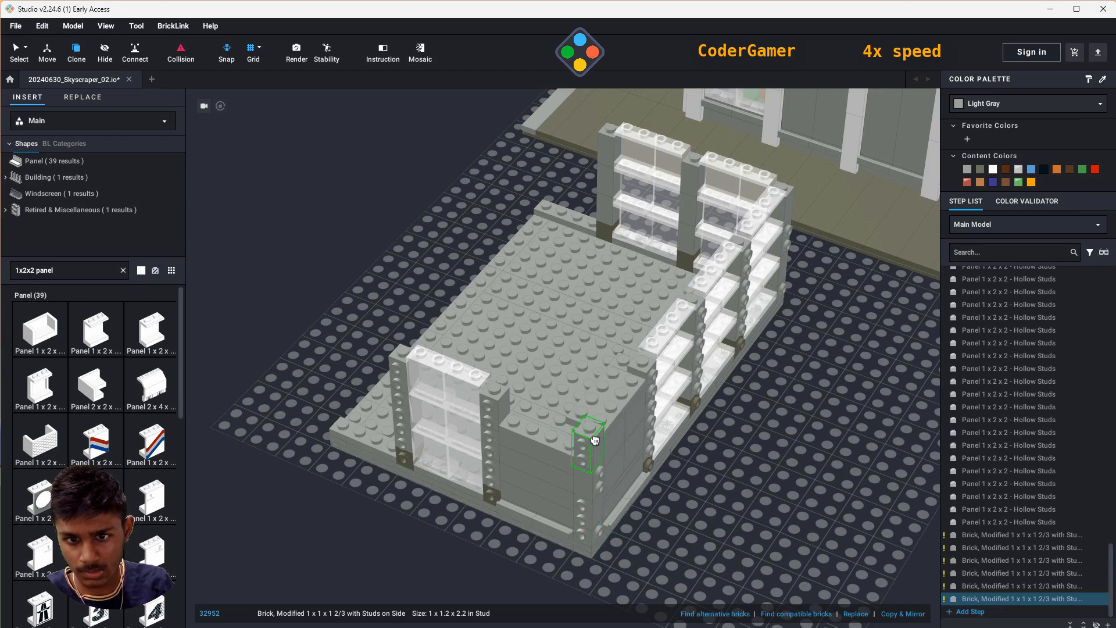
{"action": "key", "text": "Escape"}
- Color the white 1 x 1 brick below the brown round buttons Light Gray
{"action": "mouse_move", "coordinate": [864, 555]}
{"action": "right_mouse_down"}
{"action": "mouse_move", "coordinate": [626, 507]}
{"action": "mouse_move", "coordinate": [754, 503]}
{"action": "mouse_move", "coordinate": [775, 468]}
{"action": "right_mouse_up"}
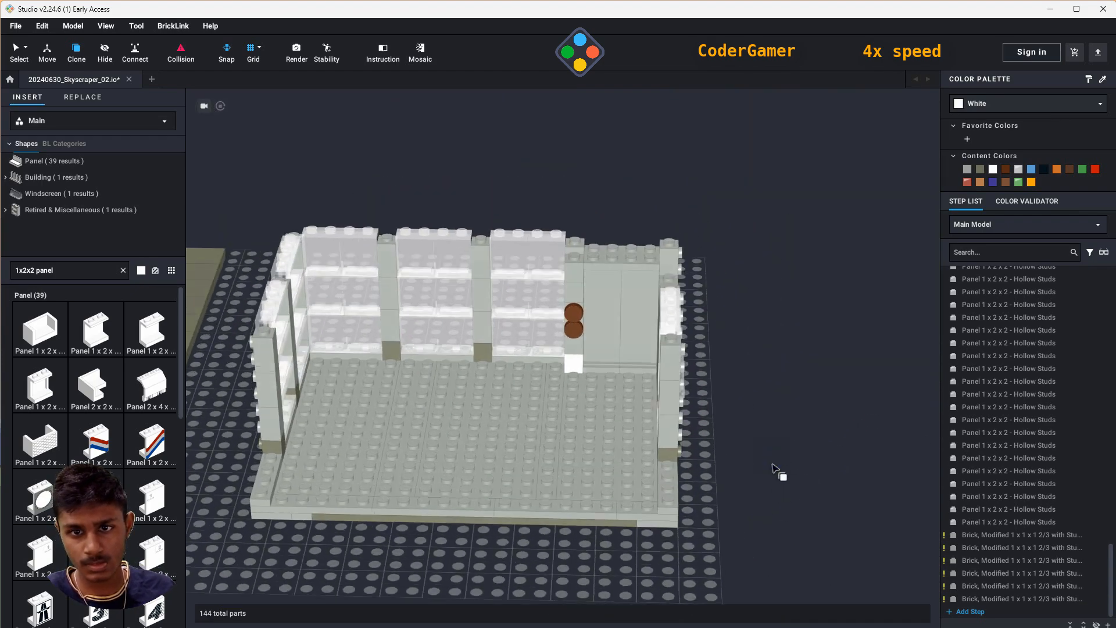
{"action": "scroll", "coordinate": [779, 467], "scroll_direction": "up", "scroll_amount": 3}
{"action": "right_click_drag", "start_coordinate": [761, 360], "coordinate": [838, 329]}
{"action": "middle_click_drag", "start_coordinate": [839, 329], "coordinate": [836, 373]}
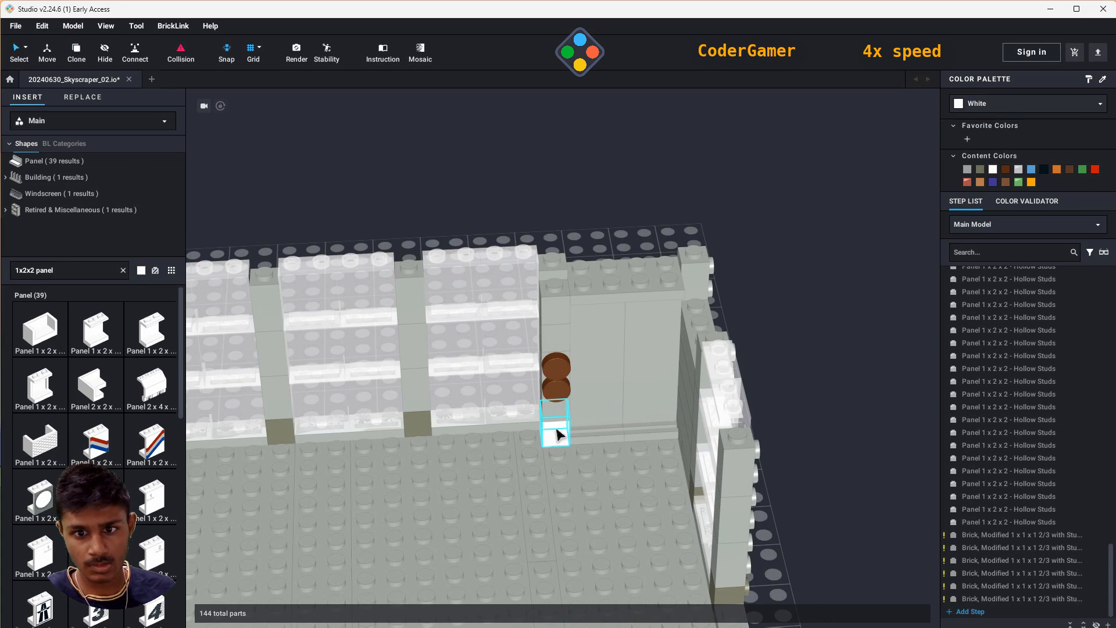
{"action": "left_click", "coordinate": [557, 435]}
{"action": "left_click", "coordinate": [968, 169]}
- Color the two large tiles forming the elevator door Dark Gray
{"action": "left_click", "coordinate": [599, 375]}
{"action": "left_click", "coordinate": [980, 169]}
{"action": "left_click", "coordinate": [651, 372]}
{"action": "left_click", "coordinate": [979, 169]}
{"action": "left_click", "coordinate": [874, 459]}
- Select the dark gray side-stud bricks at the bases of the wall columns and color them Light Gray
{"action": "right_click_drag", "start_coordinate": [875, 459], "coordinate": [852, 398]}
{"action": "left_click", "coordinate": [422, 497]}
{"action": "middle_click_drag", "start_coordinate": [296, 514], "coordinate": [600, 426]}
{"action": "left_click", "coordinate": [581, 405], "text": "ctrl"}
{"action": "left_click", "coordinate": [427, 484], "text": "ctrl"}
{"action": "right_click_drag", "start_coordinate": [465, 495], "coordinate": [742, 543]}
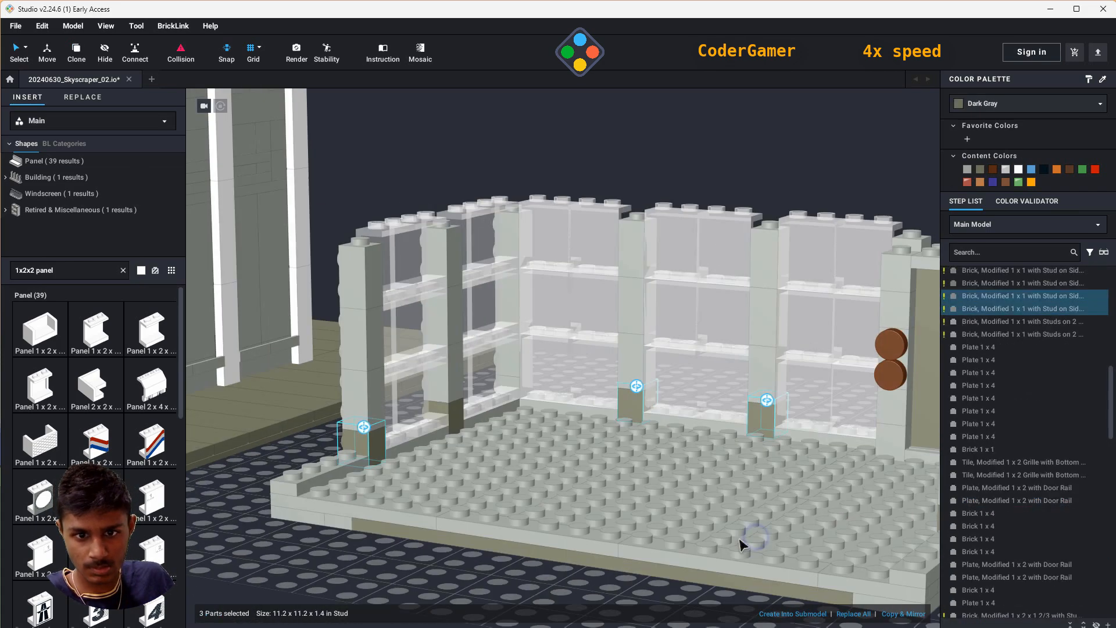
{"action": "left_click", "coordinate": [452, 411], "text": "ctrl"}
{"action": "right_click_drag", "start_coordinate": [483, 430], "coordinate": [767, 535]}
{"action": "left_click", "coordinate": [828, 229], "text": "ctrl"}
{"action": "left_click", "coordinate": [785, 265], "text": "ctrl"}
{"action": "right_click_drag", "start_coordinate": [891, 556], "coordinate": [673, 583]}
{"action": "left_click", "coordinate": [755, 421], "text": "ctrl"}
{"action": "left_click", "coordinate": [600, 472], "text": "ctrl"}
{"action": "left_click", "coordinate": [447, 524], "text": "ctrl"}
{"action": "left_click", "coordinate": [967, 169]}
{"action": "left_click", "coordinate": [673, 584]}
- Search for 1x5 and place a Plate 1 x 5 across the front edge above the elevator door
{"action": "middle_click_drag", "start_coordinate": [861, 352], "coordinate": [730, 406]}
{"action": "right_click_drag", "start_coordinate": [727, 291], "coordinate": [594, 395]}
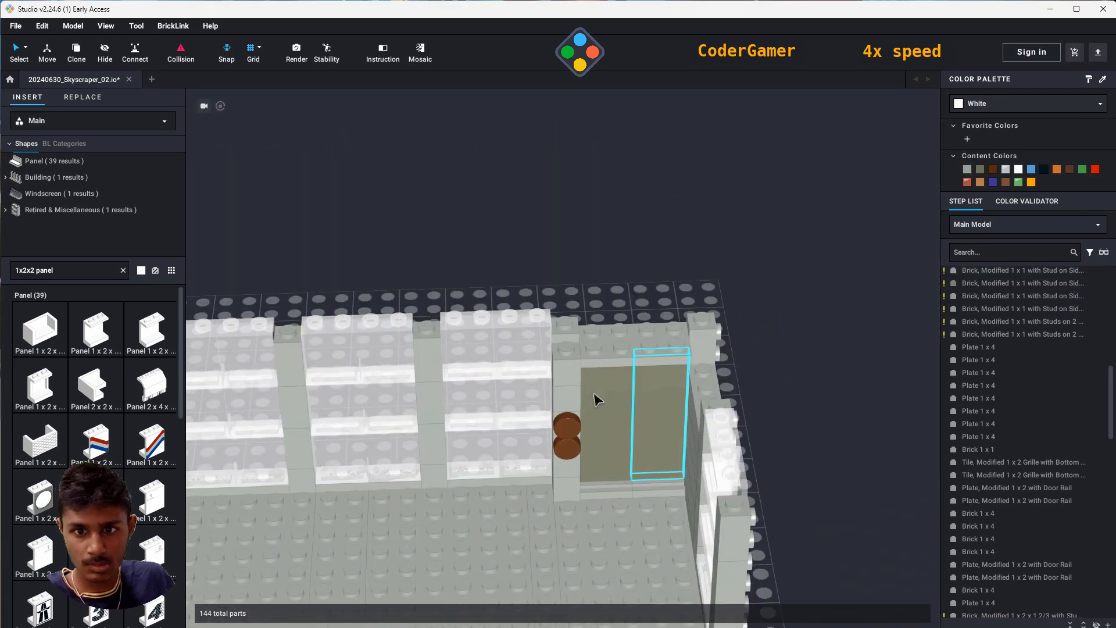
{"action": "type", "text": "1x5"}
{"action": "left_click", "coordinate": [64, 226]}
{"action": "left_click", "coordinate": [40, 329]}
{"action": "left_click", "coordinate": [631, 378]}
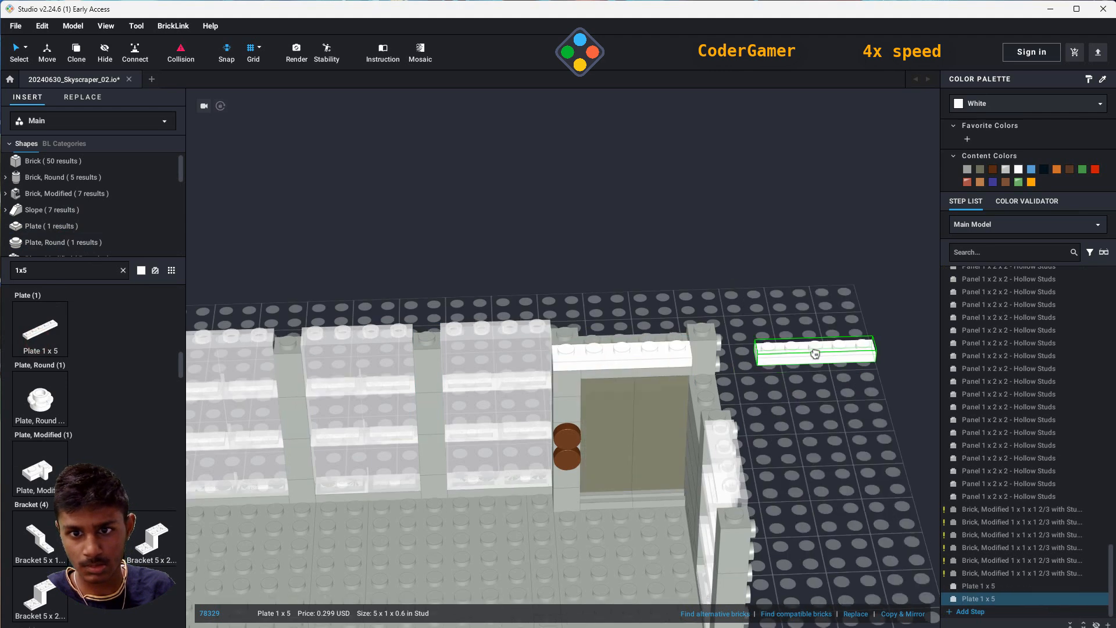
- Search for 1x4 and place a Plate 1 x 4 behind the 1 x 5 plate above the elevator door
{"action": "right_click_drag", "start_coordinate": [814, 354], "coordinate": [825, 459]}
{"action": "key", "text": "BackSpace"}
{"action": "type", "text": "4"}
{"action": "left_click", "coordinate": [57, 243]}
{"action": "left_click", "coordinate": [47, 337]}
{"action": "left_click", "coordinate": [636, 282]}
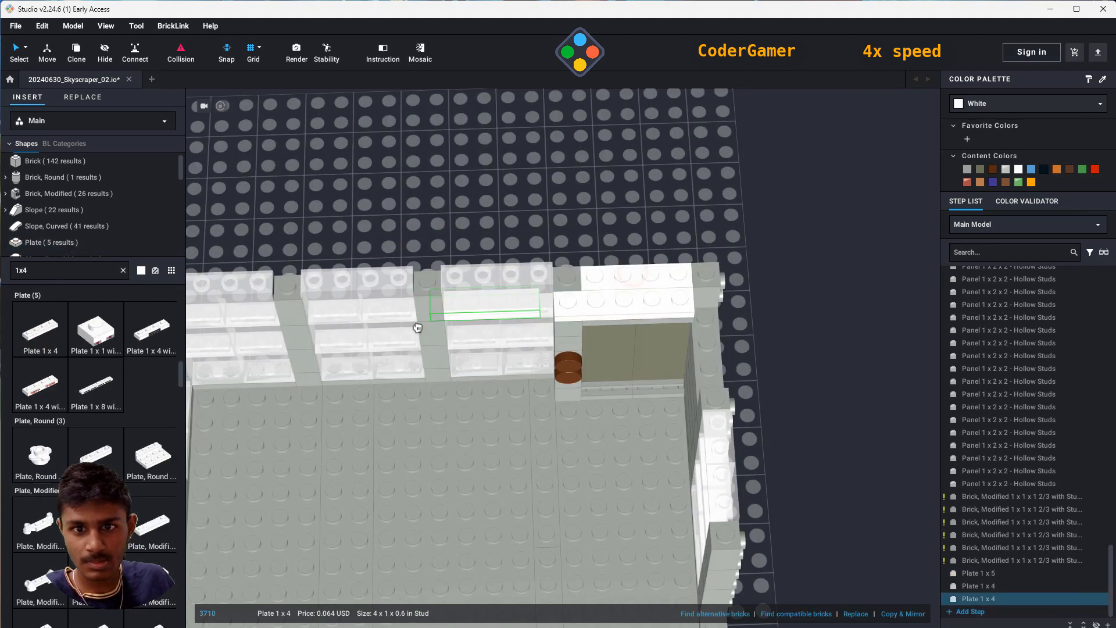
{"action": "left_click", "coordinate": [69, 273]}
{"action": "key", "text": "BackSpace"}
{"action": "key", "text": "BackSpace"}
{"action": "key", "text": "BackSpace"}
{"action": "type", "text": "2x5"}
{"action": "left_click", "coordinate": [57, 242]}
- Search for 2x4 and place a Plate 2 x 4 on the plates above the elevator door
{"action": "key", "text": "BackSpace"}
{"action": "type", "text": "4"}
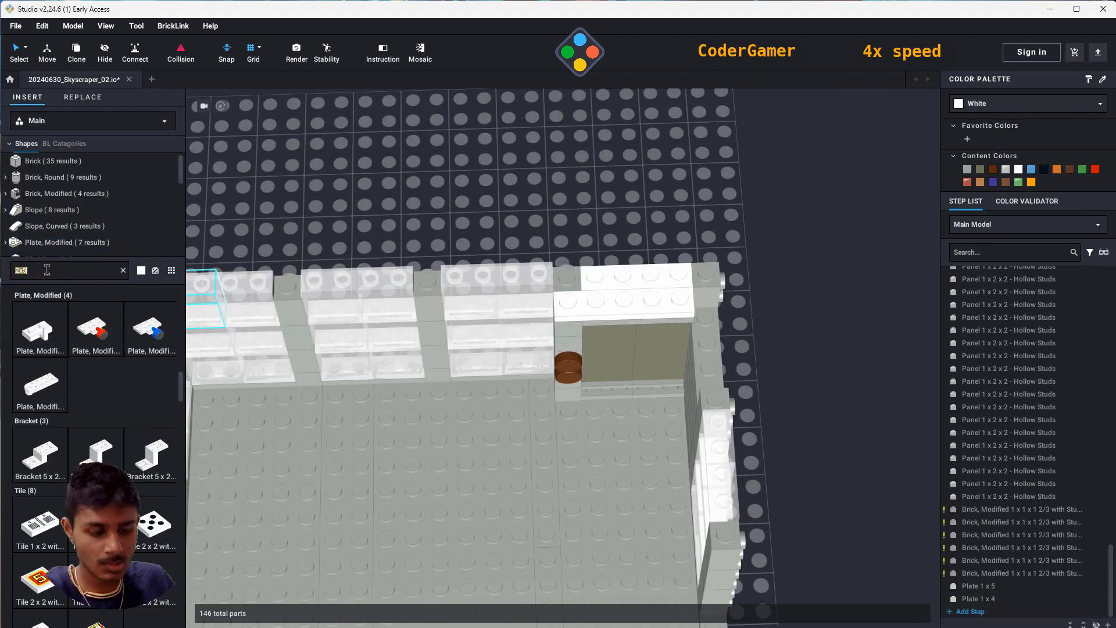
{"action": "left_click", "coordinate": [60, 243]}
{"action": "left_click", "coordinate": [40, 329]}
{"action": "left_click", "coordinate": [610, 285]}
{"action": "left_click", "coordinate": [611, 285]}
- Search for 1x4 and place a Brick 1 x 4 on top of the solid side wall next to the elevator
{"action": "right_click_drag", "start_coordinate": [924, 430], "coordinate": [568, 469]}
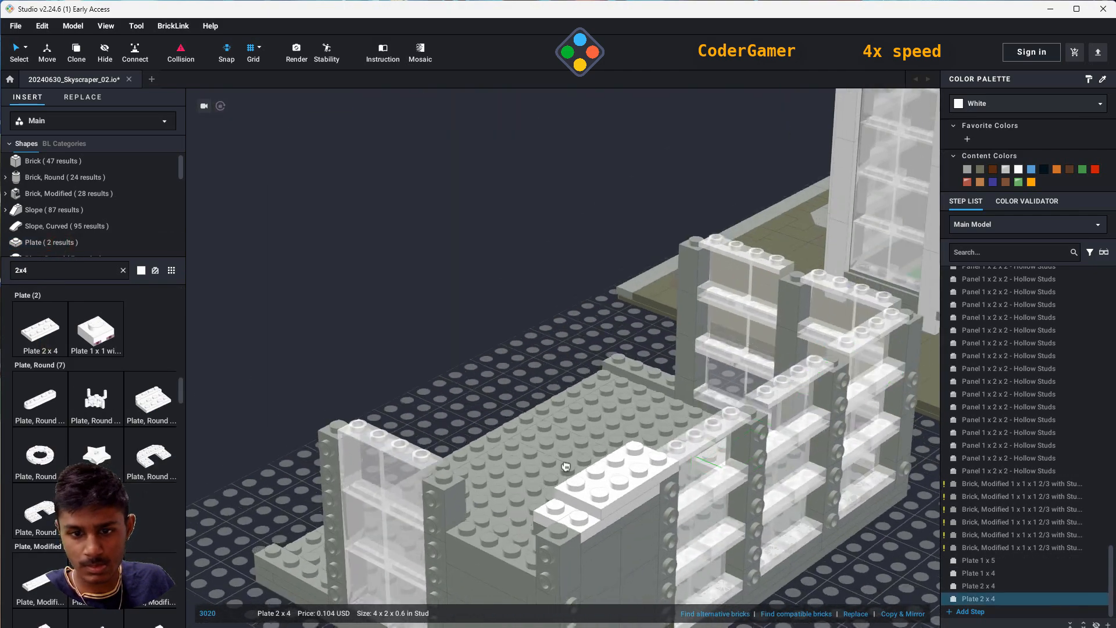
{"action": "right_click_drag", "start_coordinate": [662, 572], "coordinate": [829, 461]}
{"action": "key", "text": "Escape"}
{"action": "type", "text": "1x4"}
{"action": "left_click", "coordinate": [43, 336]}
{"action": "left_click", "coordinate": [557, 455]}
{"action": "key", "text": "Escape"}
- Place a Plate 1 x 4 on top of the new 1 x 4 brick on the side wall
{"action": "left_click", "coordinate": [57, 242]}
{"action": "left_click", "coordinate": [45, 330]}
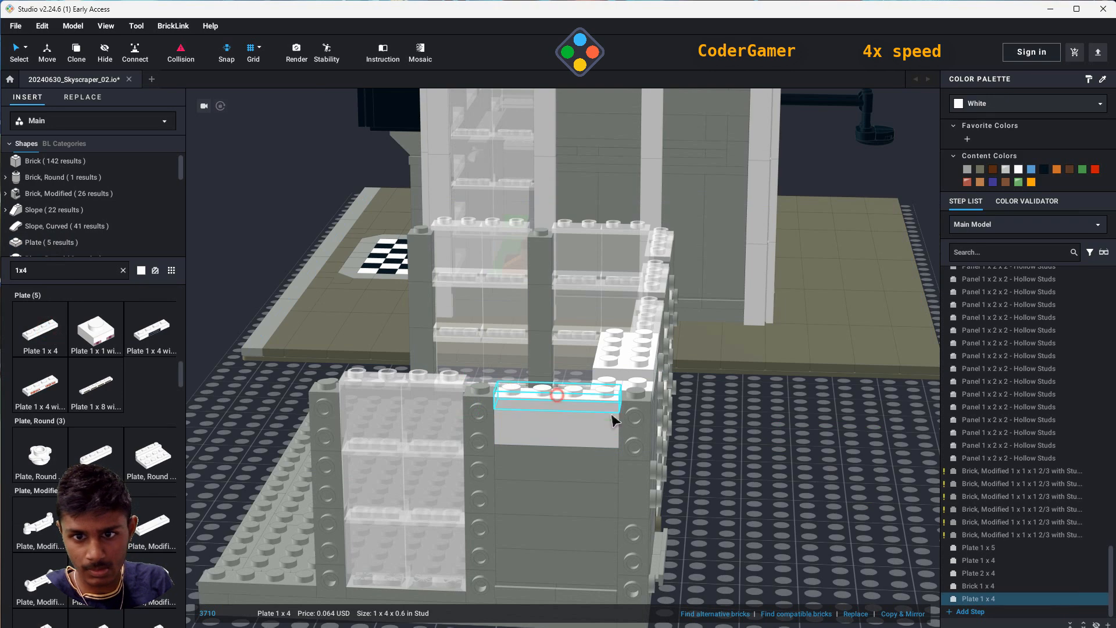
{"action": "right_click_drag", "start_coordinate": [612, 415], "coordinate": [570, 506]}
{"action": "key", "text": "Escape"}
- Search for 2x2 and place a Plate 2 x 2 at the elevator corner beside the 2 x 4 plate
{"action": "double_click", "coordinate": [60, 272]}
{"action": "type", "text": "2x2"}
{"action": "left_click", "coordinate": [57, 243]}
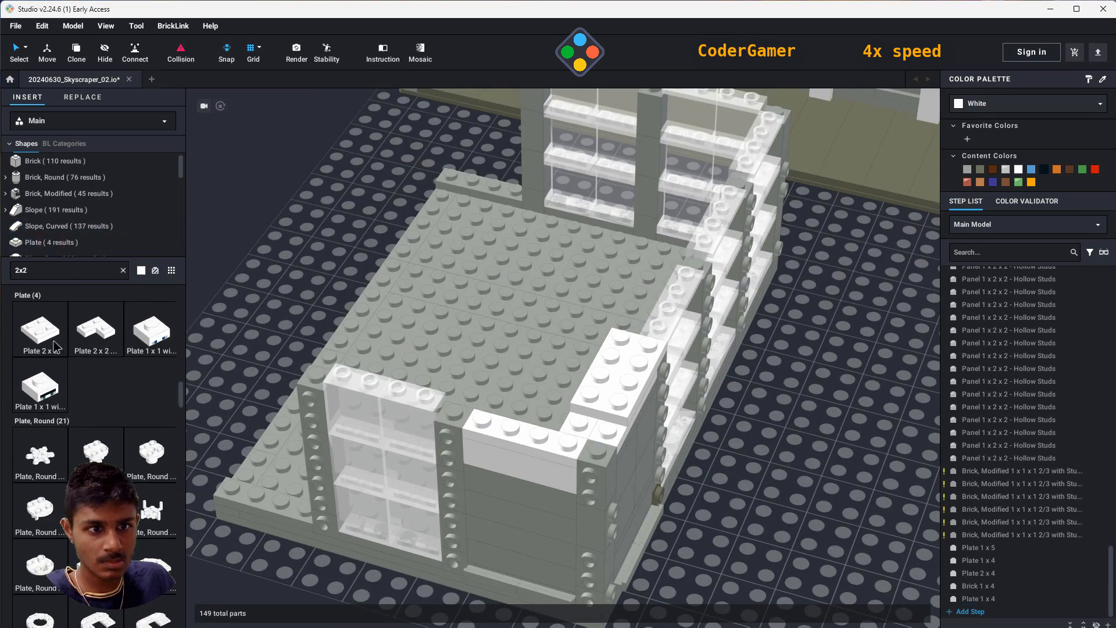
{"action": "left_click", "coordinate": [588, 430]}
{"action": "right_click_drag", "start_coordinate": [766, 537], "coordinate": [860, 584]}
{"action": "key", "text": "Escape"}
- Search for 1x4 and add another Plate 1 x 4 on top of the side wall next to the elevator
{"action": "double_click", "coordinate": [53, 272]}
{"action": "type", "text": "1x4"}
{"action": "left_click", "coordinate": [57, 243]}
{"action": "left_click", "coordinate": [46, 336]}
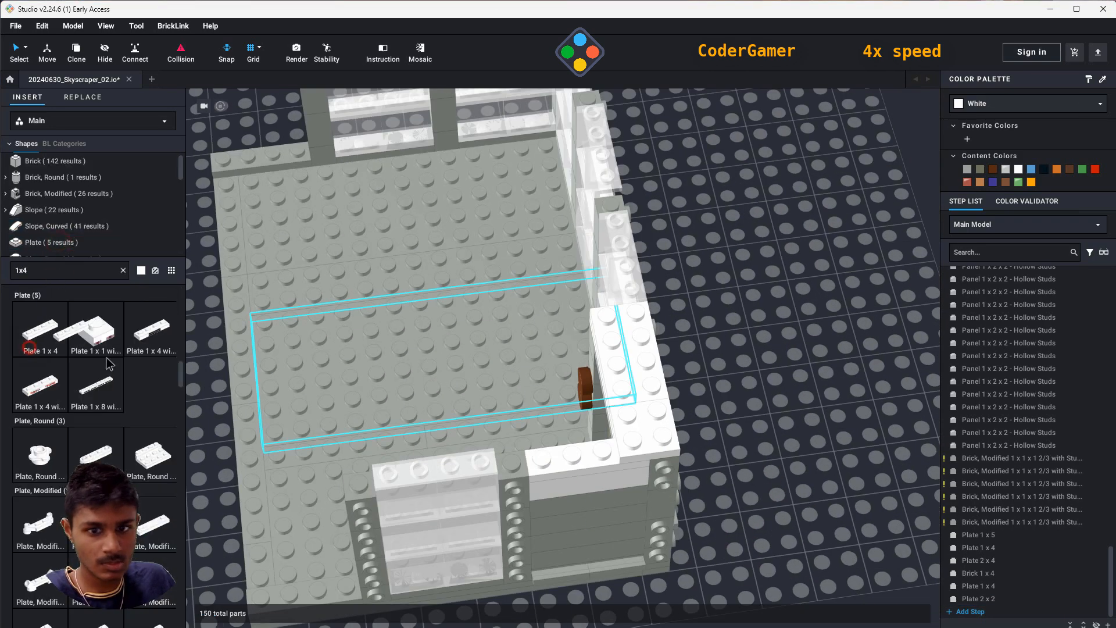
{"action": "left_click", "coordinate": [556, 460]}
{"action": "right_click_drag", "start_coordinate": [558, 459], "coordinate": [823, 415]}
{"action": "middle_click_drag", "start_coordinate": [680, 375], "coordinate": [922, 436]}
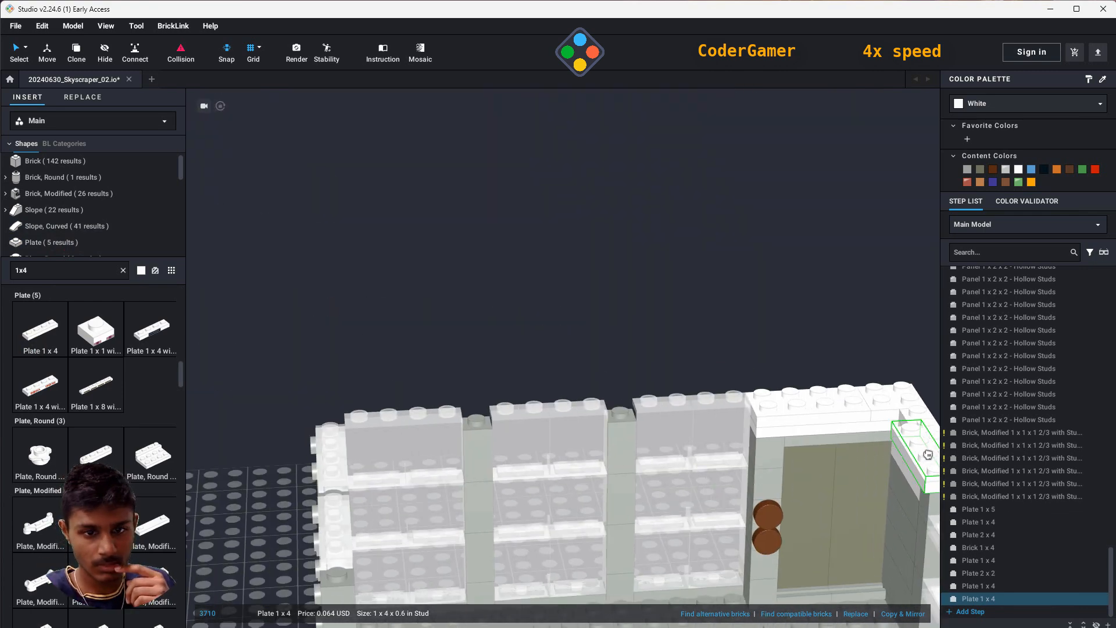
- Search for 1x1 and place a Plate 1 x 1 on the short wall's middle column and on its corner column
{"action": "double_click", "coordinate": [79, 270]}
{"action": "type", "text": "1x1"}
{"action": "left_click", "coordinate": [60, 243]}
{"action": "left_click", "coordinate": [45, 334]}
{"action": "right_click_drag", "start_coordinate": [494, 418], "coordinate": [514, 528]}
{"action": "left_click", "coordinate": [354, 543]}
{"action": "left_click", "coordinate": [336, 406]}
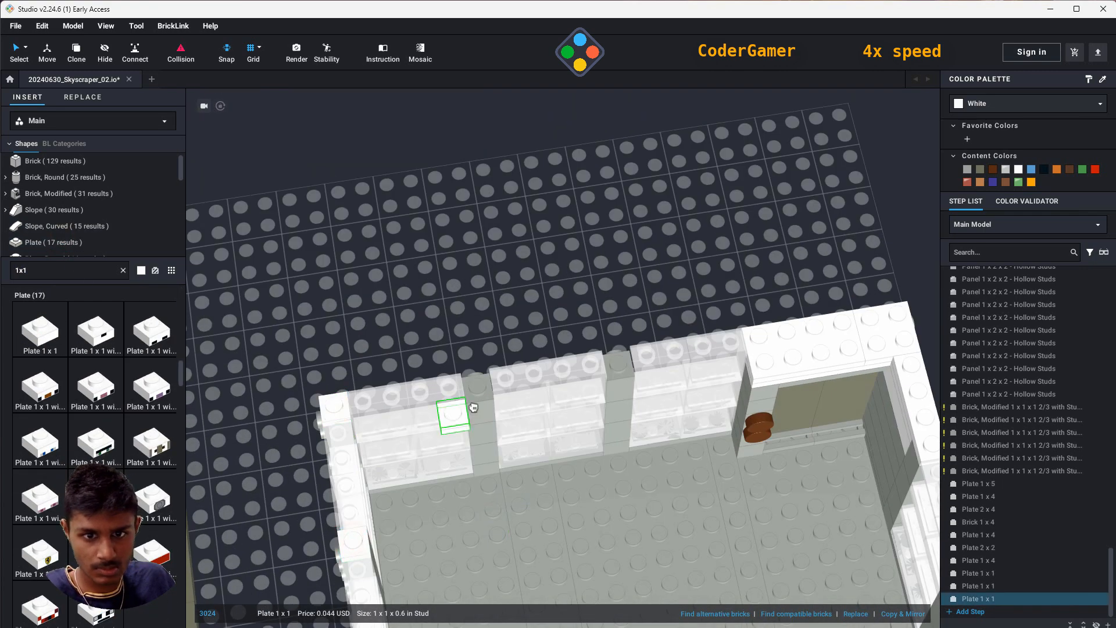
- Place a Plate 1 x 1 on both middle columns of the long wall and on the short wall's end column
{"action": "left_click", "coordinate": [476, 384]}
{"action": "left_click", "coordinate": [631, 356]}
{"action": "right_click_drag", "start_coordinate": [645, 354], "coordinate": [720, 469]}
{"action": "left_click", "coordinate": [243, 531]}
{"action": "right_click_drag", "start_coordinate": [558, 568], "coordinate": [499, 548]}
{"action": "key", "text": "Escape"}
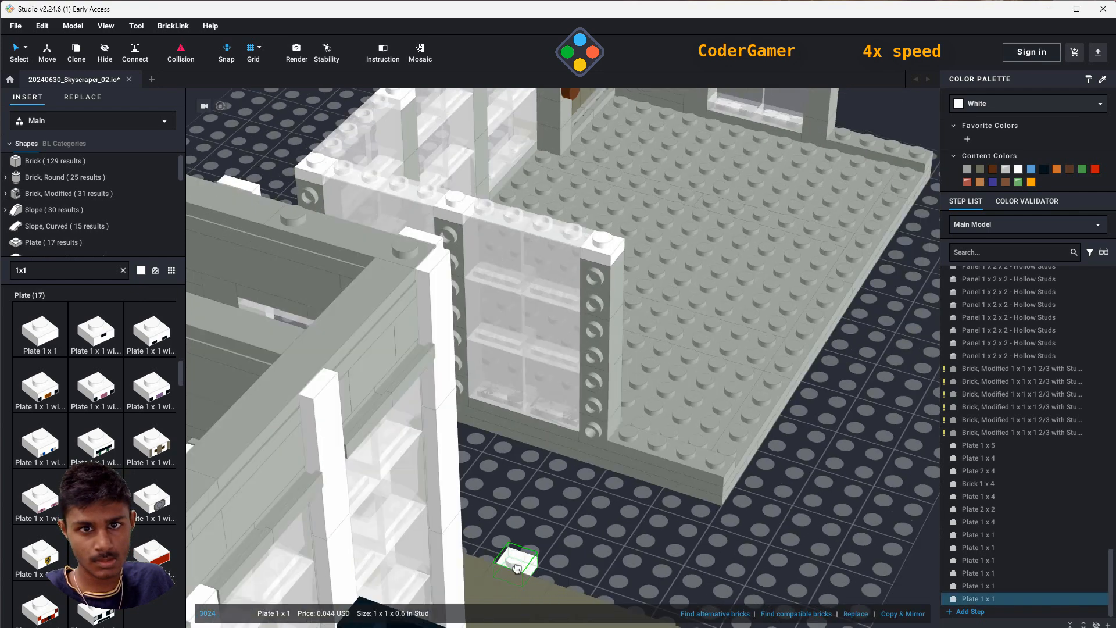
{"action": "right_click_drag", "start_coordinate": [521, 562], "coordinate": [569, 588]}
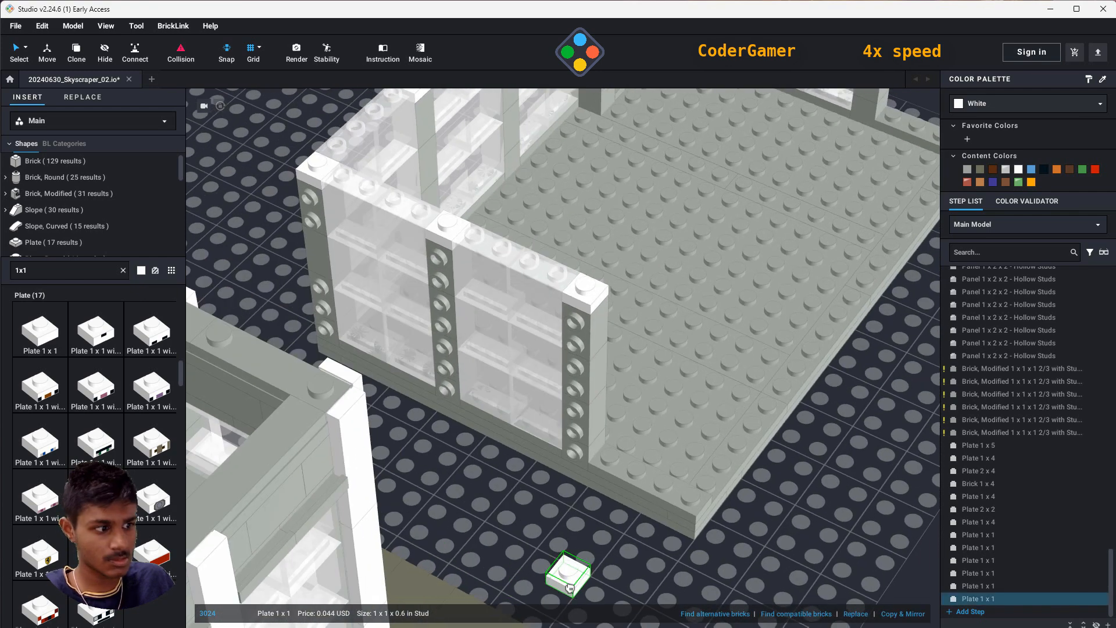
{"action": "key", "text": "Escape"}
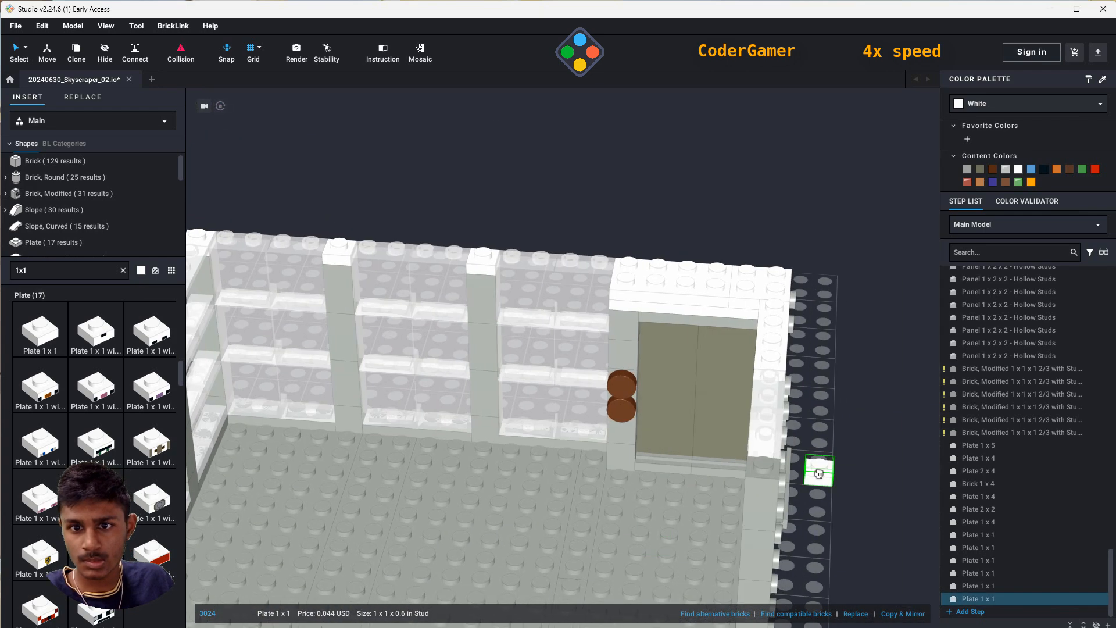
- Place two Brick, Modified 1 x 1 with Headlight side by side on the plates above the elevator door
{"action": "left_click", "coordinate": [69, 193]}
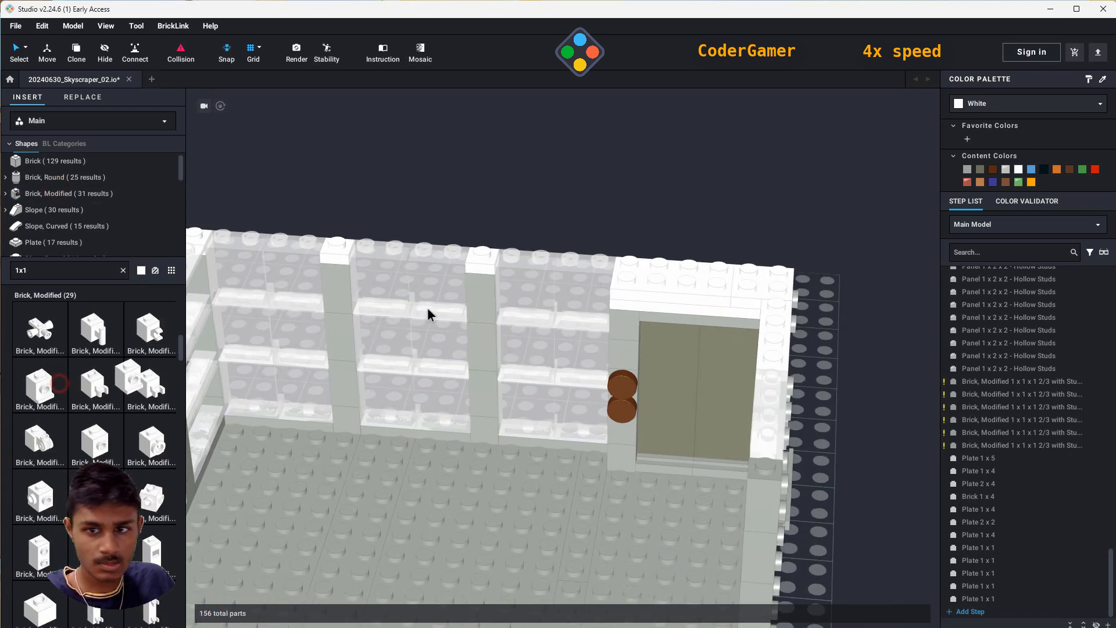
{"action": "left_click", "coordinate": [687, 275]}
{"action": "left_click", "coordinate": [718, 276]}
{"action": "right_click_drag", "start_coordinate": [781, 340], "coordinate": [872, 453]}
- Search the parts for 2x2
{"action": "left_click", "coordinate": [85, 273]}
{"action": "key", "text": "BackSpace"}
{"action": "key", "text": "BackSpace"}
{"action": "key", "text": "BackSpace"}
{"action": "type", "text": "2x2"}
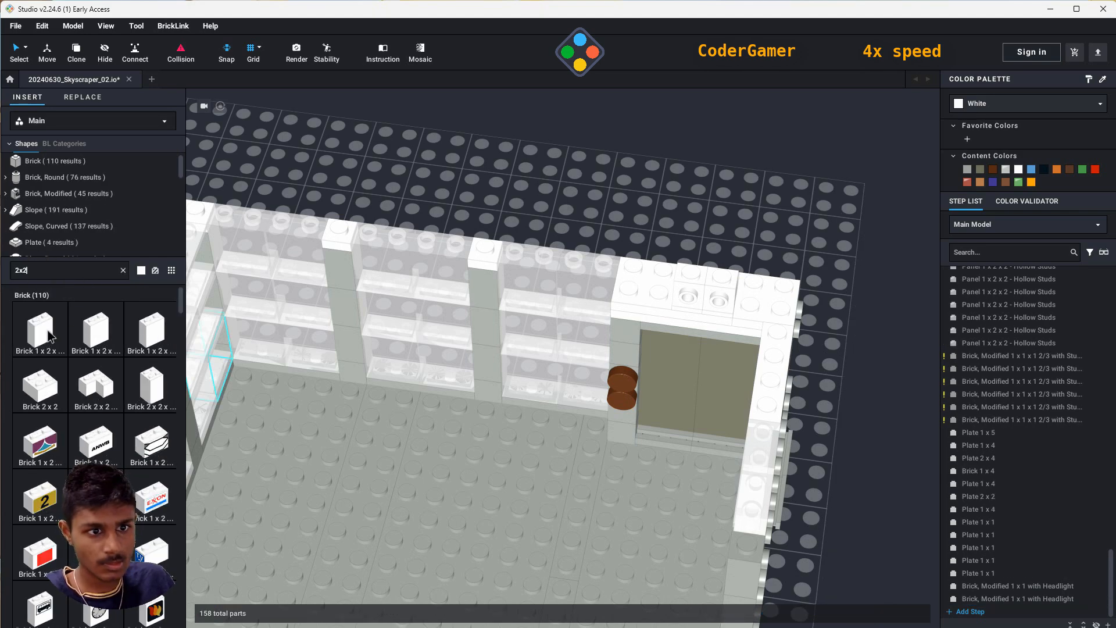
- Try to place a Brick 2 x 2 beside the headlight bricks above the elevator door
{"action": "left_click", "coordinate": [40, 386]}
{"action": "left_click", "coordinate": [663, 250]}
{"action": "left_click", "coordinate": [674, 265]}
{"action": "key", "text": "Delete"}
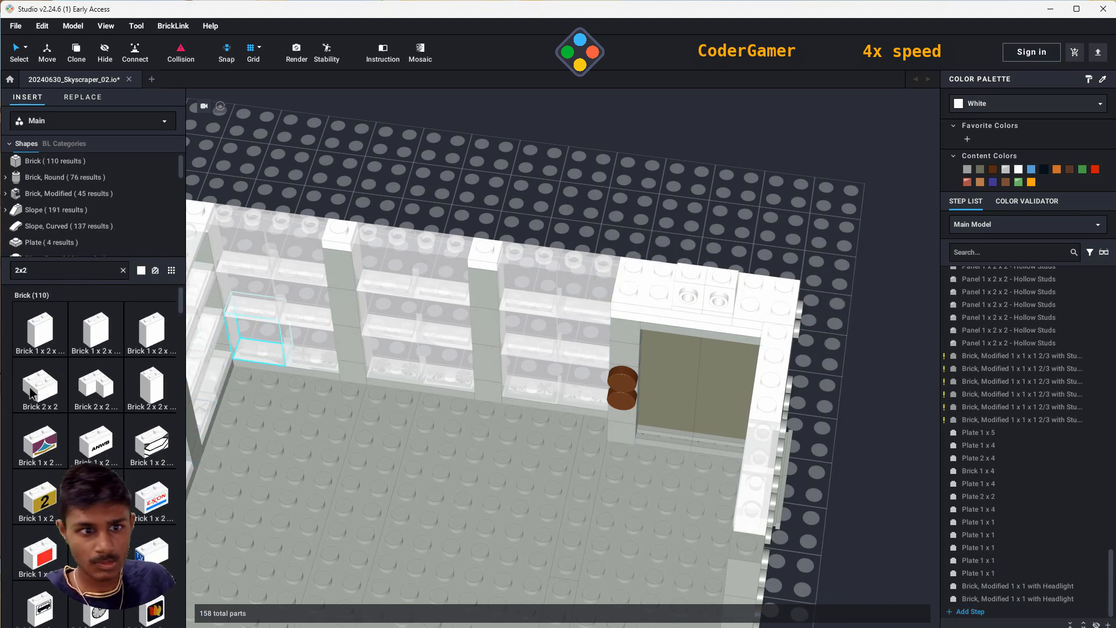
- Place a Brick 2 x 2 on each side of the headlight bricks and a Brick 1 x 2 behind them
{"action": "left_click", "coordinate": [34, 388]}
{"action": "left_click", "coordinate": [648, 261]}
{"action": "left_click", "coordinate": [769, 282]}
{"action": "right_click_drag", "start_coordinate": [830, 349], "coordinate": [558, 401]}
{"action": "left_click", "coordinate": [47, 343]}
{"action": "left_click", "coordinate": [543, 468]}
- Search for 2x6 and place a Brick 2 x 6 on top of the bricks above the elevator door
{"action": "left_click", "coordinate": [85, 273]}
{"action": "key", "text": "BackSpace"}
{"action": "key", "text": "BackSpace"}
{"action": "key", "text": "BackSpace"}
{"action": "type", "text": "2x6"}
{"action": "left_click", "coordinate": [50, 344]}
{"action": "left_click", "coordinate": [526, 459]}
{"action": "scroll", "coordinate": [804, 499], "scroll_direction": "down", "scroll_amount": 3}
{"action": "key", "text": "Escape"}
{"action": "right_click_drag", "start_coordinate": [680, 448], "coordinate": [805, 457]}
{"action": "key", "text": "Escape"}
{"action": "left_click", "coordinate": [627, 271]}
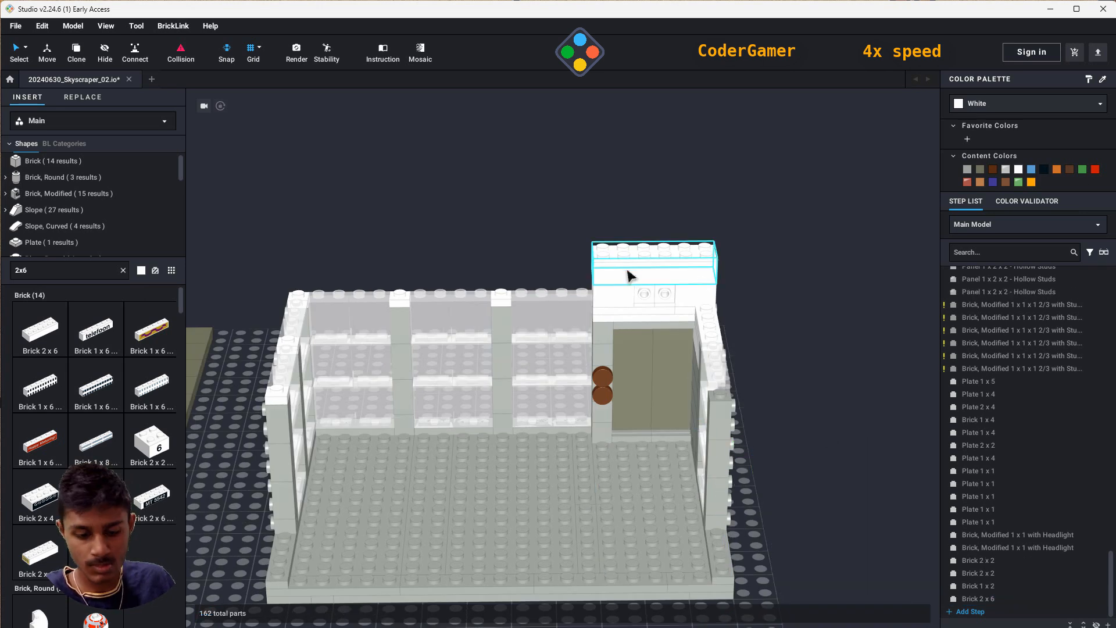
- Delete the bricks and supporting plates around the headlight bricks above the elevator door and lower the headlight bricks
{"action": "key", "text": "Delete"}
{"action": "left_click", "coordinate": [614, 289]}
{"action": "key", "text": "Delete"}
{"action": "left_click", "coordinate": [697, 295]}
{"action": "key", "text": "Delete"}
{"action": "left_click", "coordinate": [648, 300]}
{"action": "mouse_move", "coordinate": [668, 294]}
{"action": "left_mouse_down"}
{"action": "mouse_move", "coordinate": [805, 289]}
{"action": "mouse_move", "coordinate": [806, 300]}
{"action": "mouse_move", "coordinate": [665, 315]}
{"action": "left_mouse_up"}
{"action": "left_click", "coordinate": [662, 280]}
{"action": "key", "text": "Delete"}
- Search for 1x4 and place a Brick 1 x 4 behind the headlight bricks above the elevator door
{"action": "right_click_drag", "start_coordinate": [779, 365], "coordinate": [706, 334]}
{"action": "right_click_drag", "start_coordinate": [656, 435], "coordinate": [664, 455]}
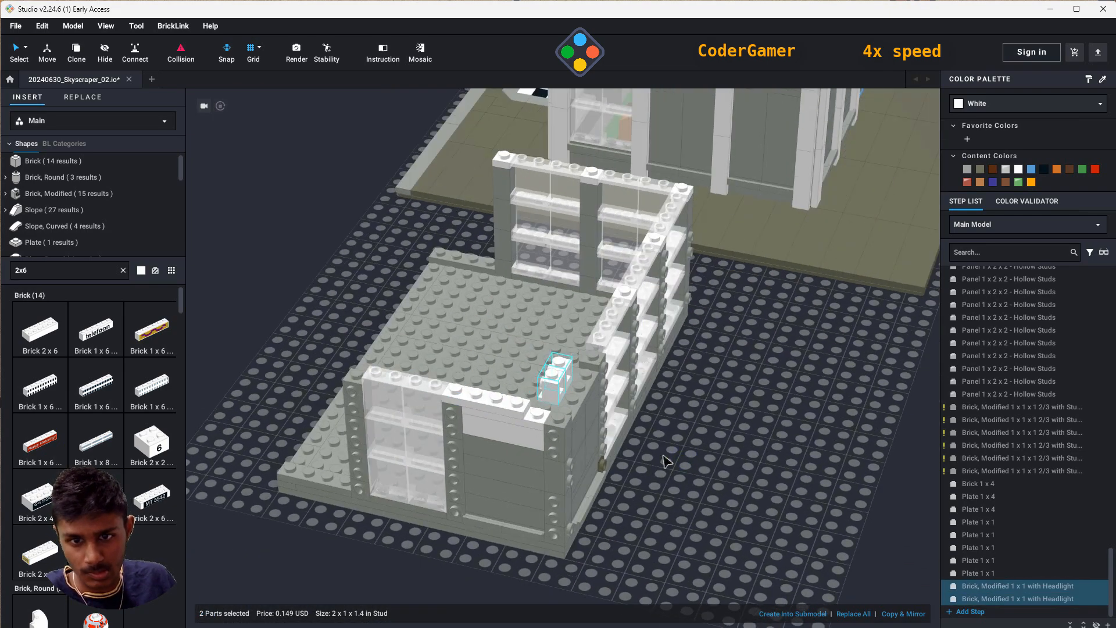
{"action": "scroll", "coordinate": [666, 461], "scroll_direction": "up", "scroll_amount": 5}
{"action": "left_click", "coordinate": [70, 272]}
{"action": "type", "text": "1x4"}
{"action": "left_click", "coordinate": [40, 329]}
{"action": "right_click_drag", "start_coordinate": [608, 408], "coordinate": [477, 394]}
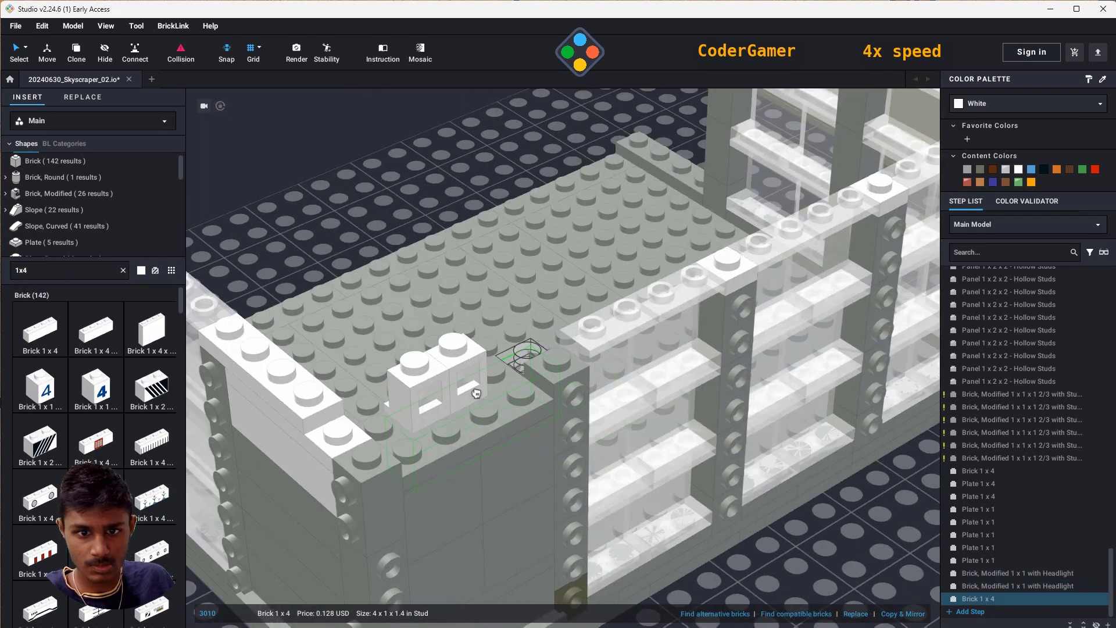
{"action": "left_click", "coordinate": [476, 393]}
- Place a Plate 1 x 2 and a Plate 1 x 1 on either side of the headlight bricks
{"action": "right_click_drag", "start_coordinate": [753, 538], "coordinate": [631, 502]}
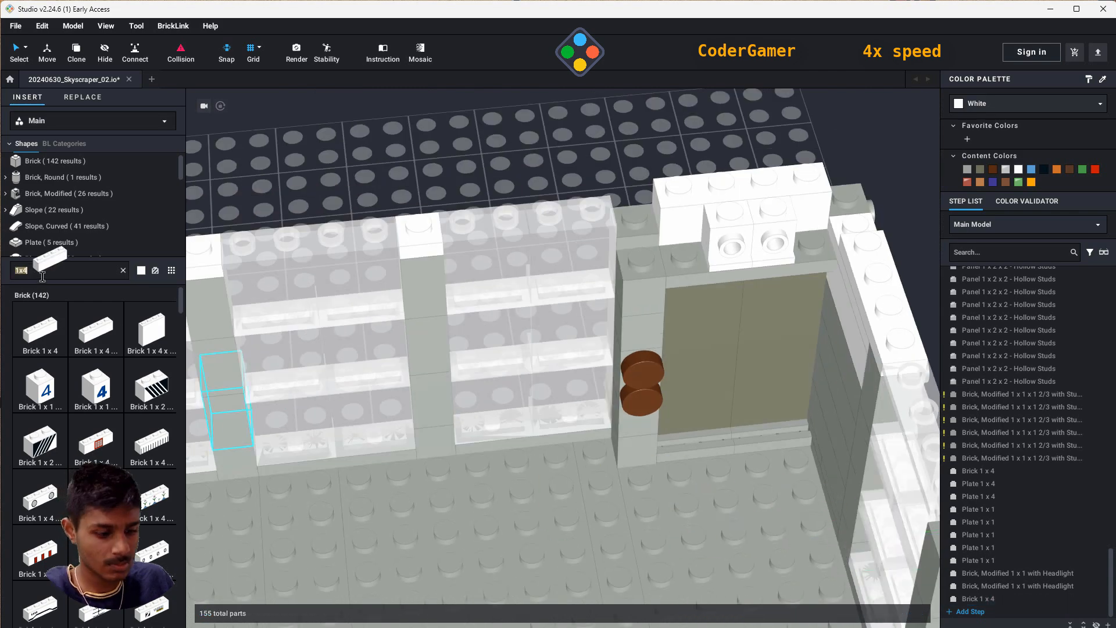
{"action": "type", "text": "1x2"}
{"action": "left_click", "coordinate": [51, 243]}
{"action": "left_click", "coordinate": [40, 329]}
{"action": "left_click", "coordinate": [663, 260]}
{"action": "left_click", "coordinate": [39, 274]}
{"action": "type", "text": "1x1"}
{"action": "left_click", "coordinate": [52, 242]}
{"action": "left_click", "coordinate": [35, 328]}
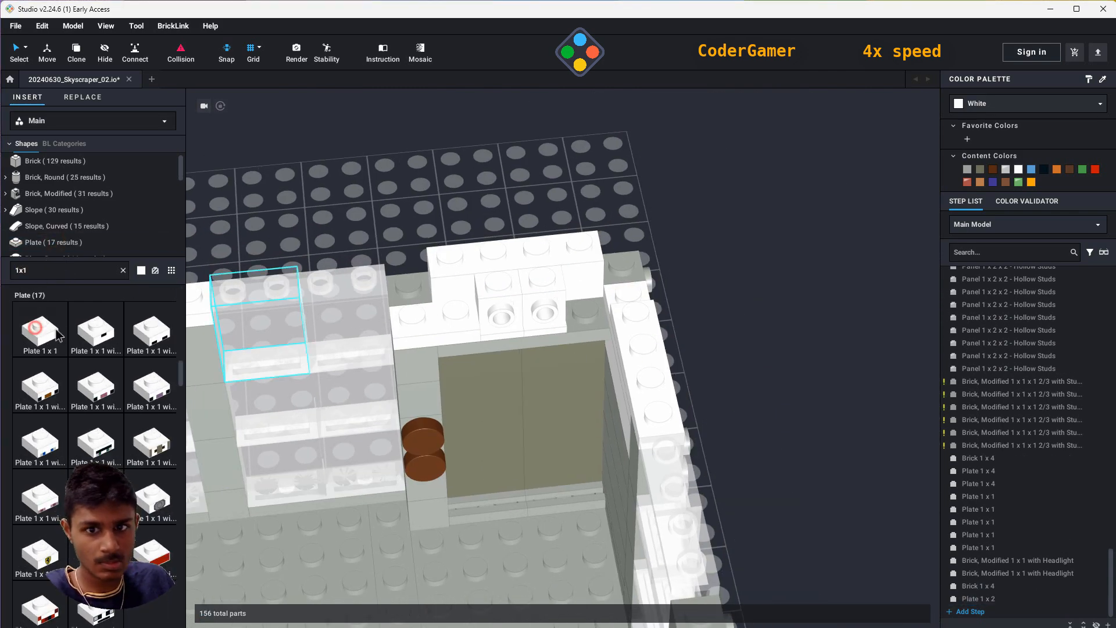
{"action": "left_click", "coordinate": [586, 308]}
- Search for 2x2 and place a Brick 2 x 2 Corner at each end of the row above the elevator door
{"action": "right_click_drag", "start_coordinate": [837, 343], "coordinate": [735, 327]}
{"action": "left_click", "coordinate": [94, 273]}
{"action": "type", "text": "2x2"}
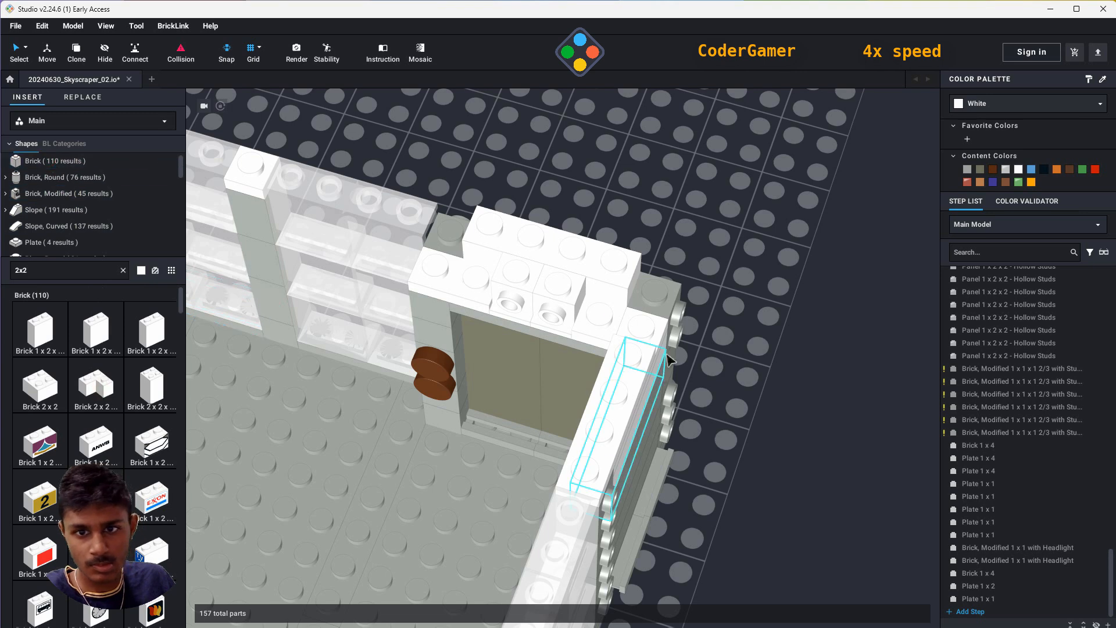
{"action": "left_click", "coordinate": [96, 385]}
{"action": "left_click", "coordinate": [433, 240]}
{"action": "key", "text": "Right"}
{"action": "left_click", "coordinate": [643, 302]}
{"action": "key", "text": "Escape"}
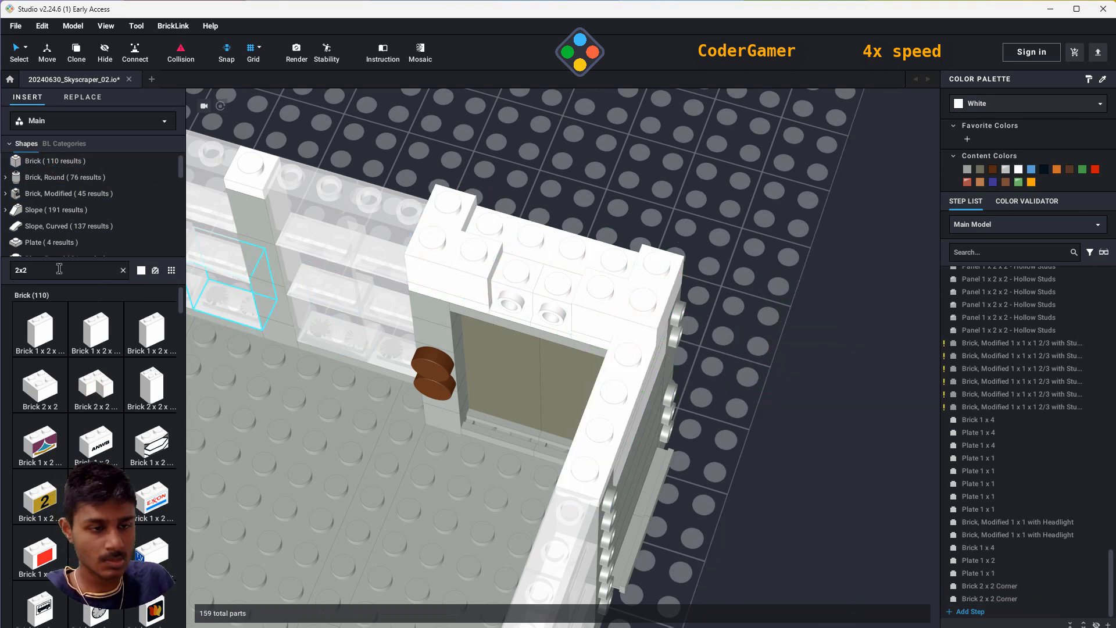
- Place two Plate 2 x 2 Corner pieces between the corner bricks, covering the headlight bricks and the brick behind them
{"action": "left_click", "coordinate": [59, 269]}
{"action": "type", "text": "2w"}
{"action": "key", "text": "BackSpace"}
{"action": "key", "text": "BackSpace"}
{"action": "type", "text": "2x2"}
{"action": "left_click", "coordinate": [52, 242]}
{"action": "left_click", "coordinate": [88, 343]}
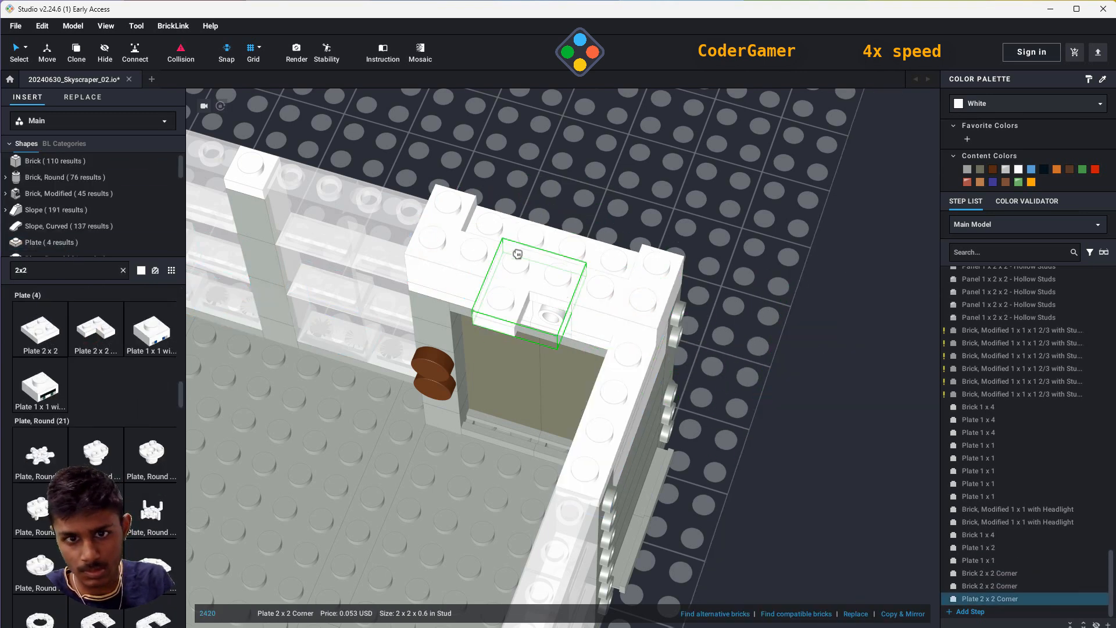
{"action": "key", "text": "Left"}
{"action": "left_click", "coordinate": [528, 232]}
{"action": "key", "text": "Right"}
{"action": "left_click", "coordinate": [572, 244]}
{"action": "right_click_drag", "start_coordinate": [718, 324], "coordinate": [811, 398]}
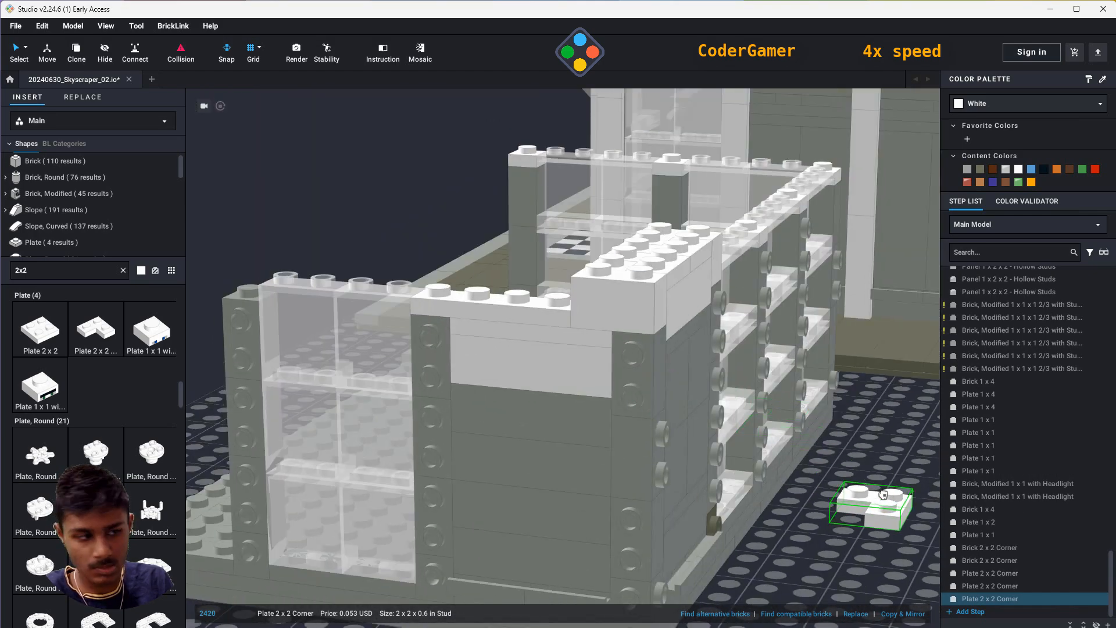
{"action": "right_click_drag", "start_coordinate": [883, 494], "coordinate": [875, 471]}
{"action": "key", "text": "Escape"}
- Search for 1x1x3 and stack Brick 1 x 1 x 3 pieces in pairs against the two inner columns of the back wall
{"action": "right_click_drag", "start_coordinate": [573, 265], "coordinate": [250, 404]}
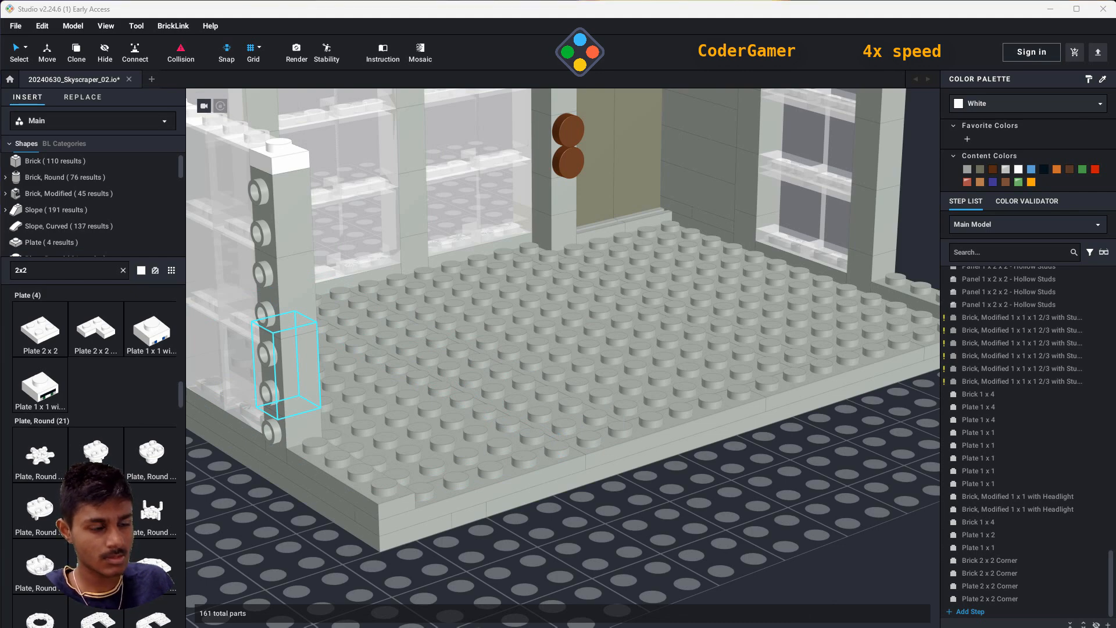
{"action": "scroll", "coordinate": [666, 437], "scroll_direction": "down", "scroll_amount": 4}
{"action": "right_click_drag", "start_coordinate": [754, 505], "coordinate": [663, 450]}
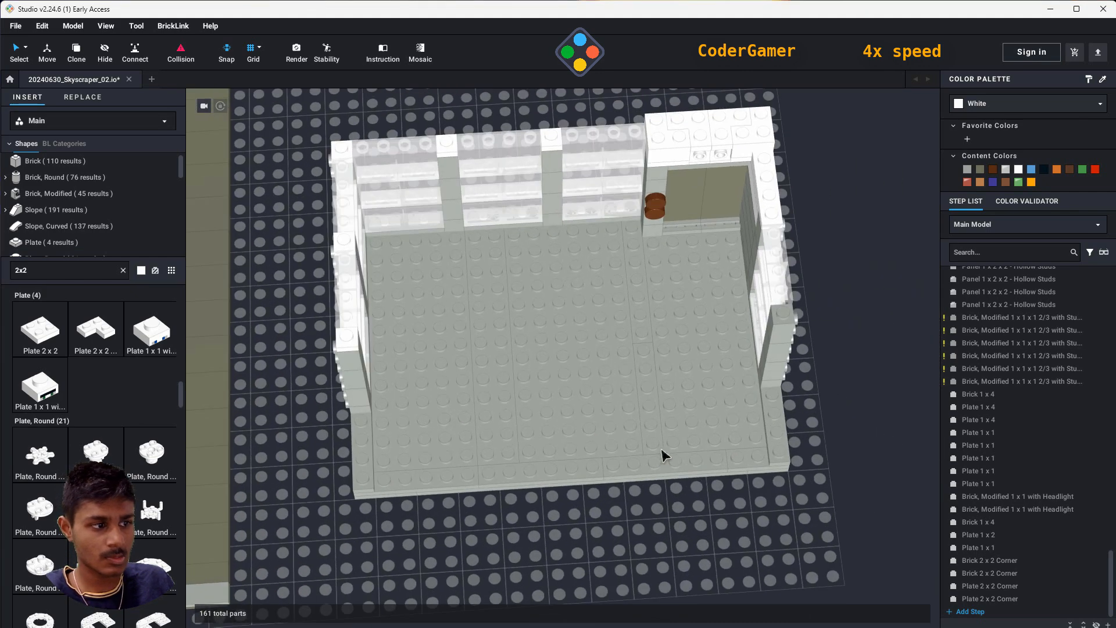
{"action": "type", "text": "1x1x4"}
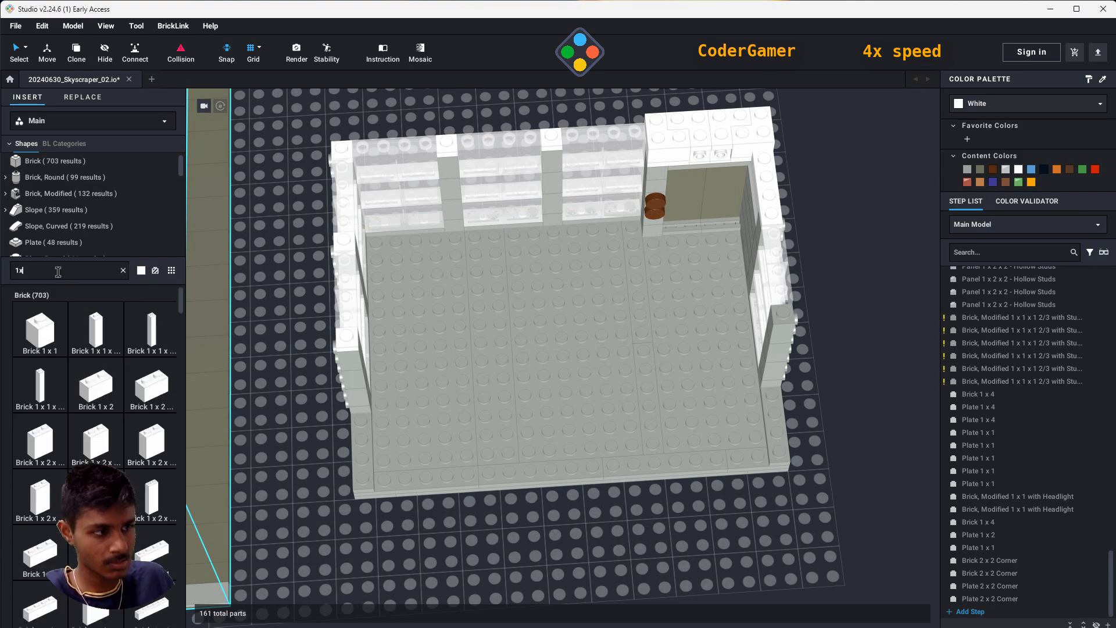
{"action": "left_click", "coordinate": [40, 329]}
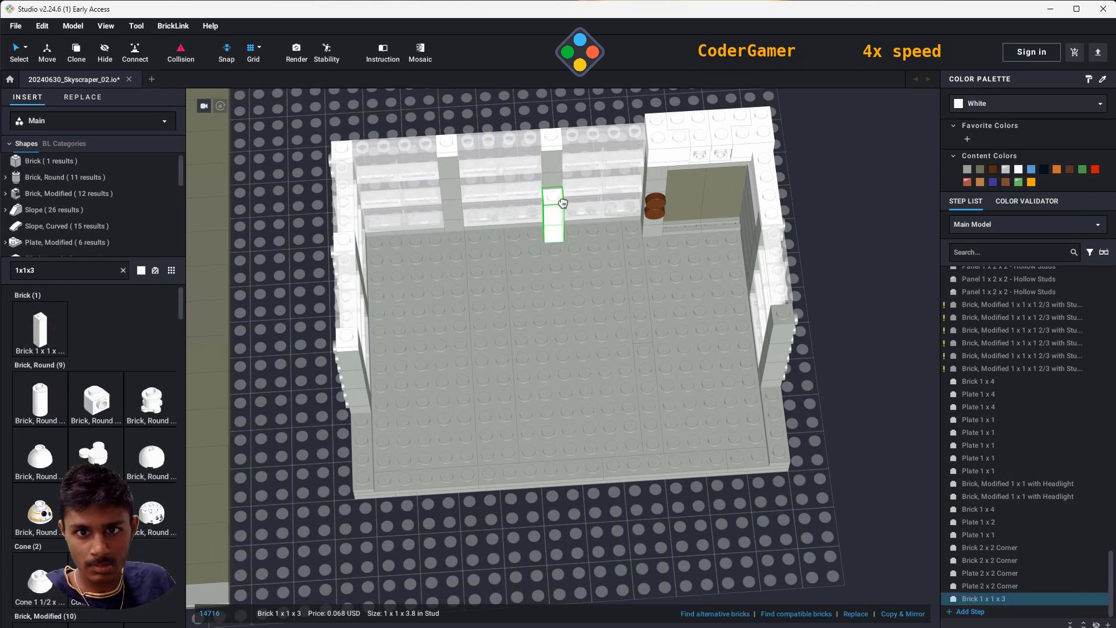
{"action": "left_click", "coordinate": [561, 204]}
{"action": "left_click", "coordinate": [457, 208]}
{"action": "left_click", "coordinate": [555, 166]}
{"action": "left_click", "coordinate": [444, 161]}
- Try to place Brick 1 x 1 x 3 pieces against the two columns of the adjoining side wall
{"action": "right_click_drag", "start_coordinate": [521, 186], "coordinate": [526, 131]}
{"action": "right_click_drag", "start_coordinate": [553, 180], "coordinate": [407, 250]}
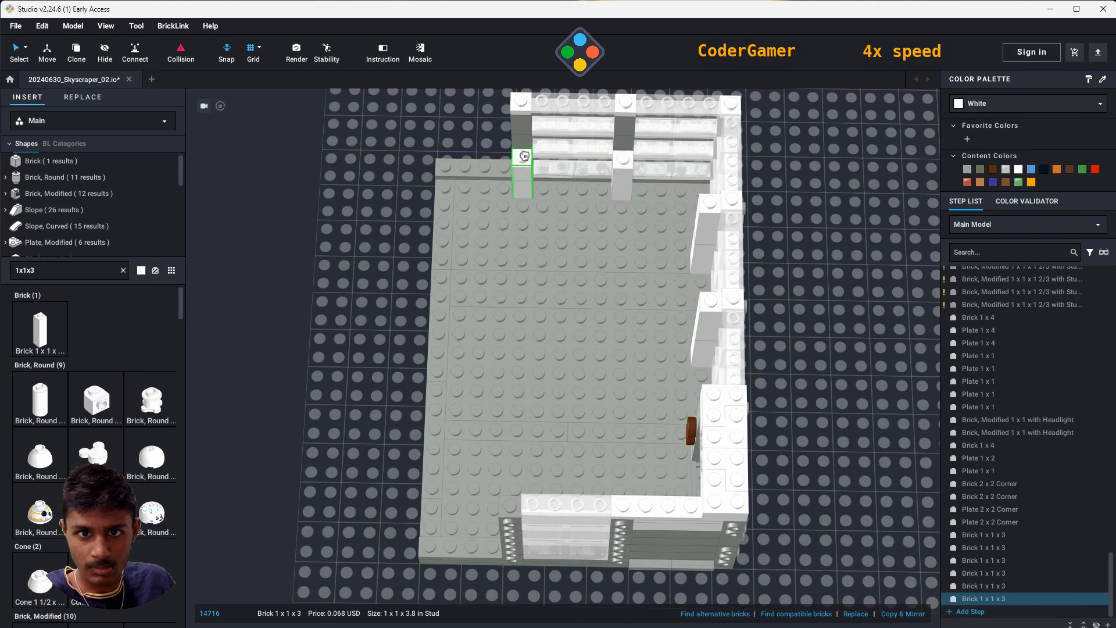
{"action": "left_click", "coordinate": [523, 155]}
{"action": "key", "text": "ctrl+v"}
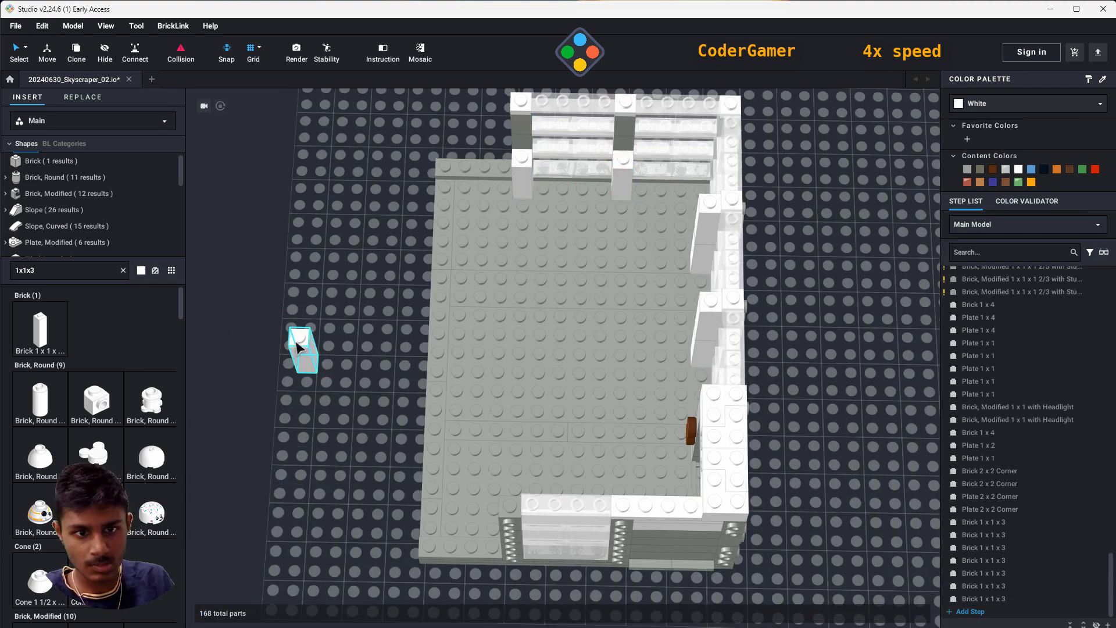
{"action": "key", "text": "Delete"}
{"action": "left_click", "coordinate": [521, 169]}
{"action": "key", "text": "Delete"}
{"action": "left_click", "coordinate": [622, 175]}
{"action": "key", "text": "Delete"}
{"action": "right_click_drag", "start_coordinate": [625, 180], "coordinate": [661, 489]}
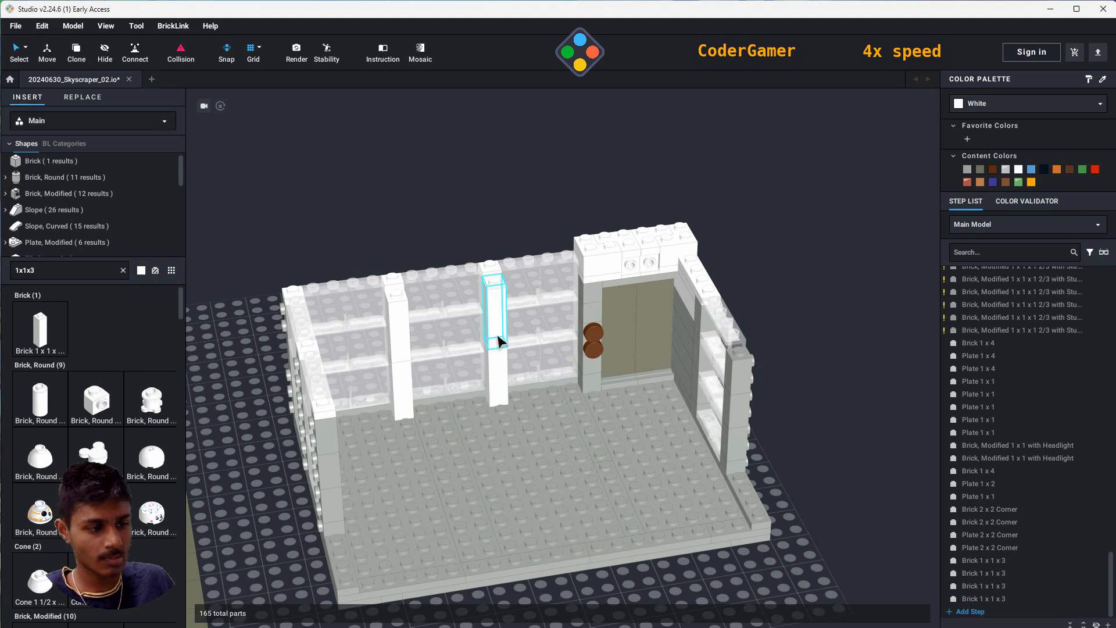
- Search for 1x2 and place Plate, Modified 1 x 2 with Door Rail pieces along the tops of the back wall's window panels
{"action": "scroll", "coordinate": [468, 526], "scroll_direction": "down", "scroll_amount": 10}
{"action": "scroll", "coordinate": [470, 526], "scroll_direction": "up", "scroll_amount": 5}
{"action": "middle_click_drag", "start_coordinate": [515, 507], "coordinate": [500, 522]}
{"action": "scroll", "coordinate": [475, 494], "scroll_direction": "up", "scroll_amount": 5}
{"action": "right_click_drag", "start_coordinate": [610, 476], "coordinate": [582, 512]}
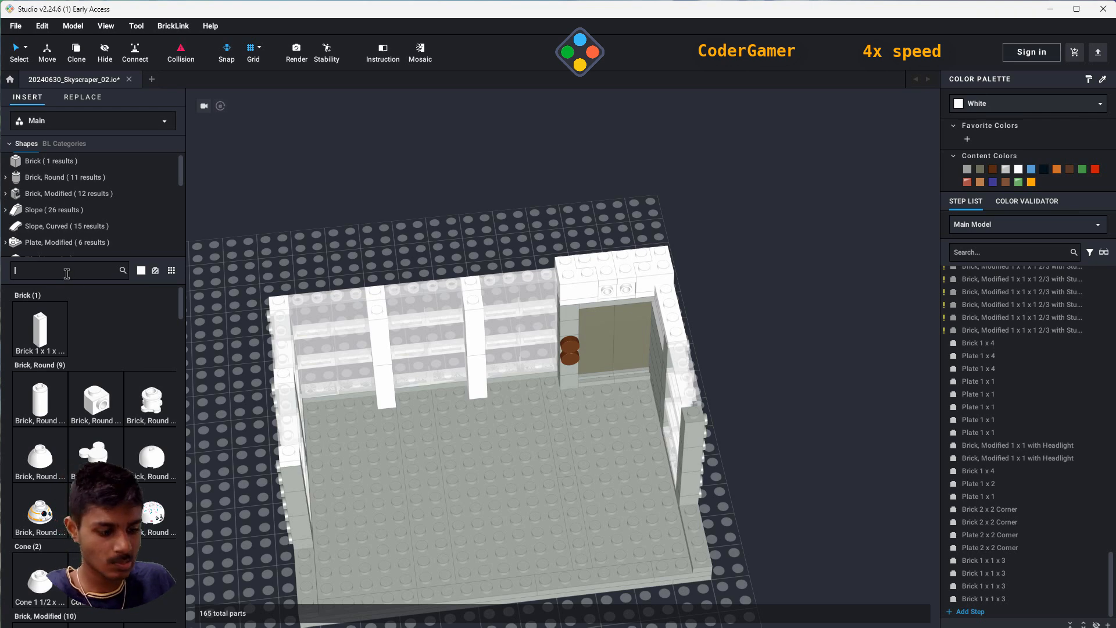
{"action": "type", "text": "1x2"}
{"action": "scroll", "coordinate": [80, 232], "scroll_direction": "down", "scroll_amount": 4}
{"action": "left_click", "coordinate": [50, 183]}
{"action": "scroll", "coordinate": [169, 442], "scroll_direction": "down", "scroll_amount": 5}
{"action": "left_click", "coordinate": [152, 476]}
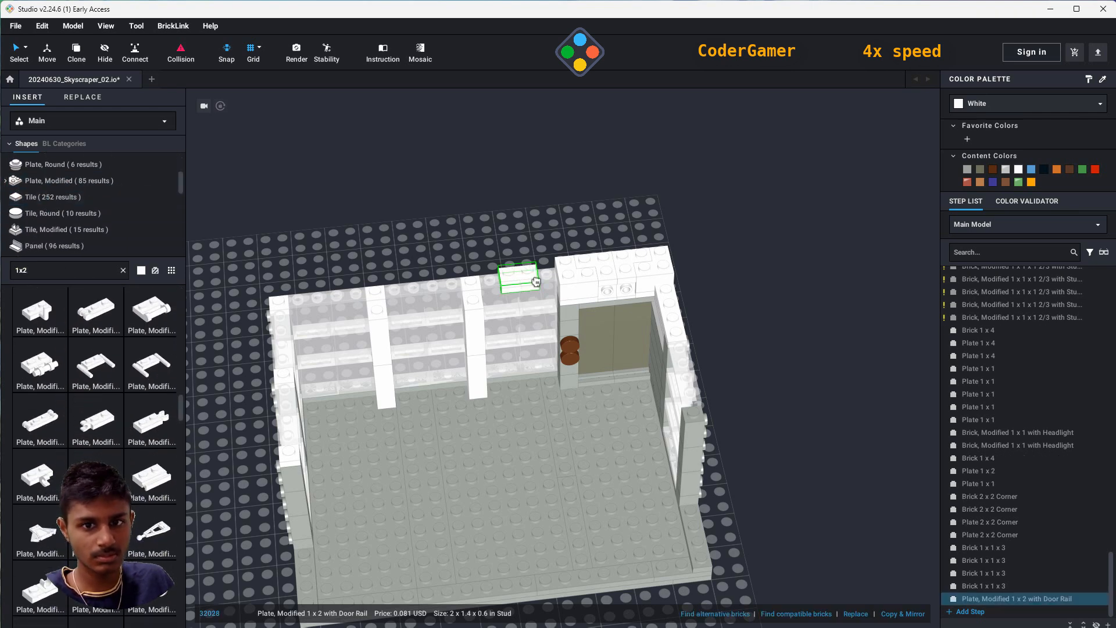
{"action": "left_click", "coordinate": [541, 276]}
{"action": "left_click", "coordinate": [500, 277]}
{"action": "left_click", "coordinate": [441, 277]}
{"action": "left_click", "coordinate": [406, 279]}
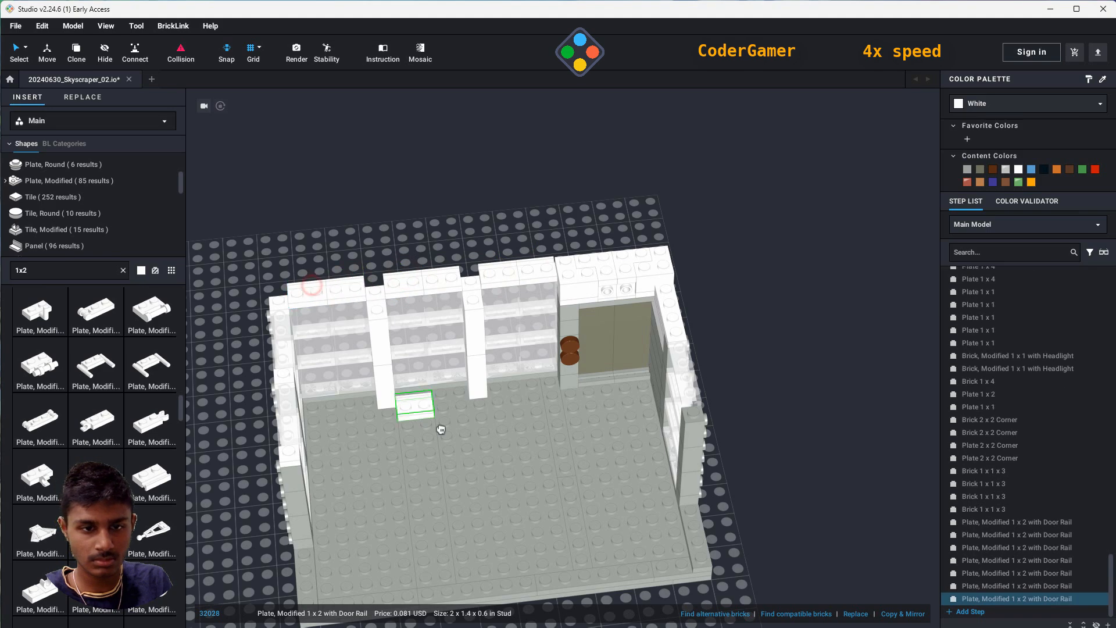
- Place Plate, Modified 1 x 2 with Door Rail pieces on top of the window panels of both side walls
{"action": "right_click_drag", "start_coordinate": [441, 429], "coordinate": [322, 483]}
{"action": "left_click", "coordinate": [307, 472]}
{"action": "left_click", "coordinate": [342, 500]}
{"action": "left_click", "coordinate": [391, 535]}
{"action": "left_click", "coordinate": [416, 562]}
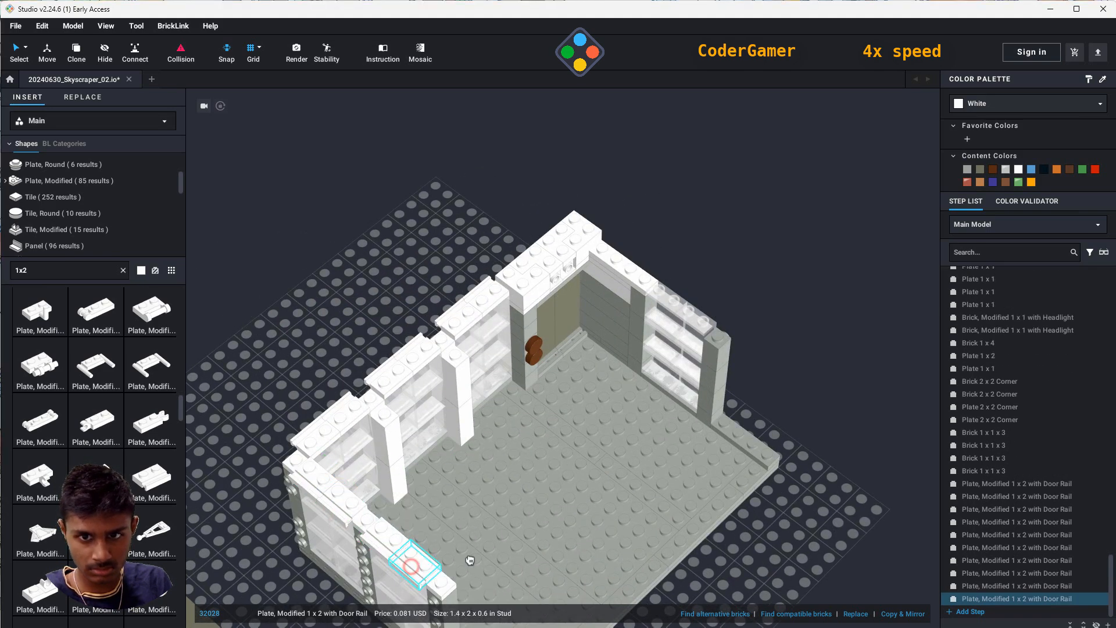
{"action": "right_click_drag", "start_coordinate": [416, 563], "coordinate": [541, 457]}
{"action": "left_click", "coordinate": [544, 458]}
{"action": "left_click", "coordinate": [580, 449]}
{"action": "key", "text": "Escape"}
- Clone the six trans-clear panels of one side wall window onto the open front end of each side wall
{"action": "right_click_drag", "start_coordinate": [703, 549], "coordinate": [901, 483]}
{"action": "left_click", "coordinate": [401, 432]}
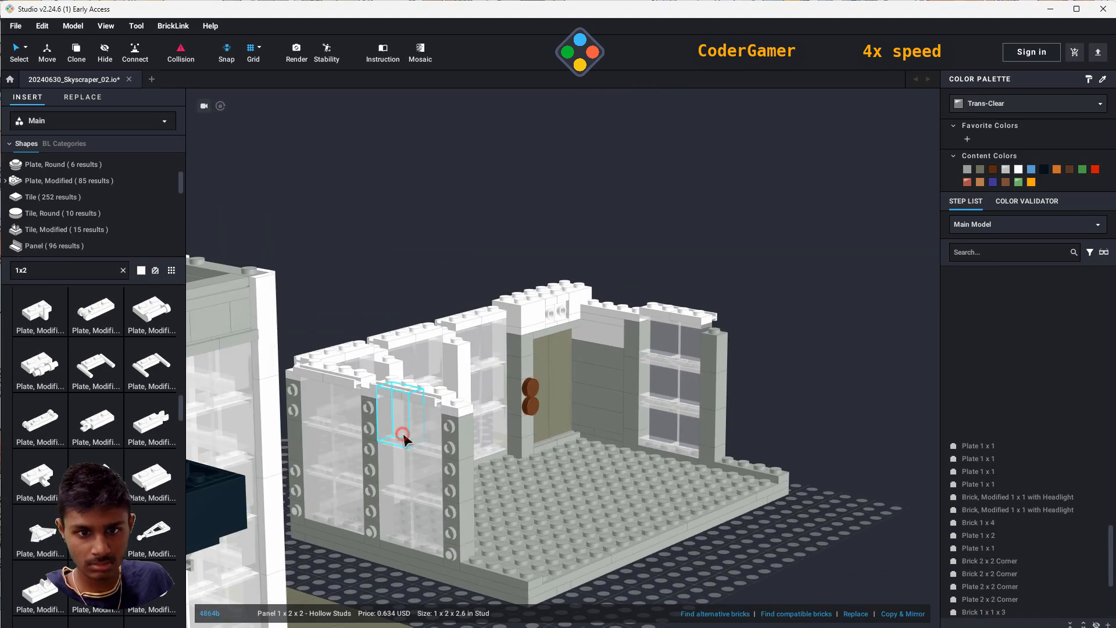
{"action": "left_click", "coordinate": [427, 432], "text": "ctrl"}
{"action": "left_click", "coordinate": [398, 470], "text": "ctrl"}
{"action": "left_click", "coordinate": [426, 472], "text": "ctrl"}
{"action": "left_click", "coordinate": [80, 56]}
{"action": "mouse_move", "coordinate": [516, 507]}
{"action": "right_mouse_down"}
{"action": "mouse_move", "coordinate": [465, 561]}
{"action": "mouse_move", "coordinate": [500, 599]}
{"action": "right_mouse_up"}
{"action": "middle_click_drag", "start_coordinate": [500, 598], "coordinate": [531, 491]}
{"action": "left_click", "coordinate": [530, 484]}
{"action": "right_click_drag", "start_coordinate": [866, 531], "coordinate": [720, 520]}
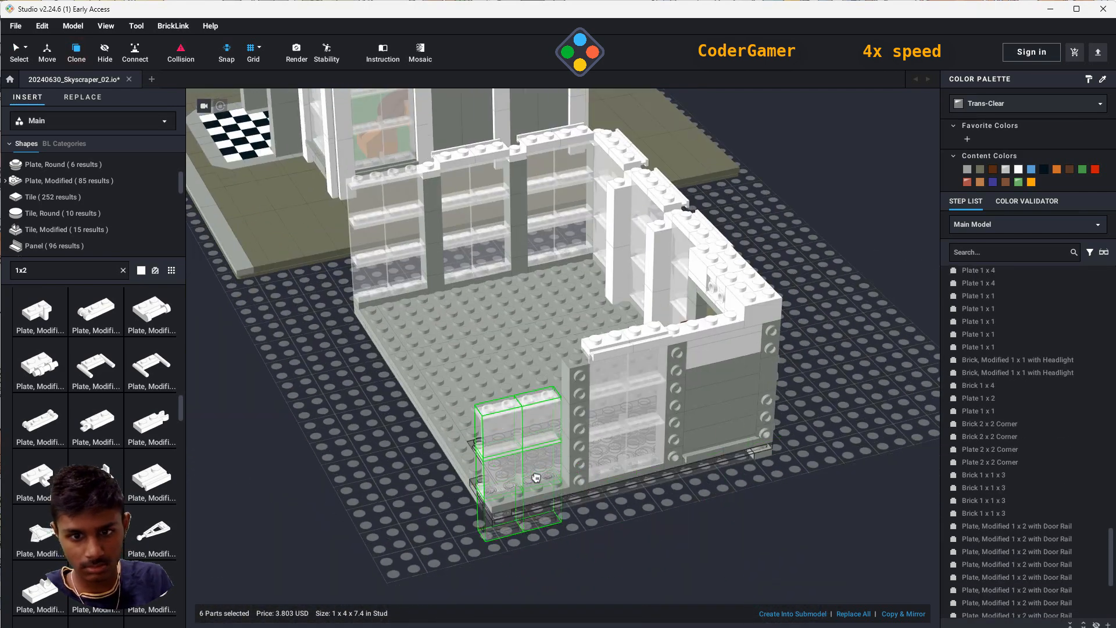
{"action": "left_click", "coordinate": [542, 446]}
{"action": "key", "text": "Escape"}
- Add Plate, Modified 1 x 2 with Door Rail pieces on top of the new front window panels of both side walls
{"action": "mouse_move", "coordinate": [806, 558]}
{"action": "right_mouse_down"}
{"action": "mouse_move", "coordinate": [715, 561]}
{"action": "mouse_move", "coordinate": [755, 553]}
{"action": "mouse_move", "coordinate": [729, 550]}
{"action": "mouse_move", "coordinate": [598, 560]}
{"action": "mouse_move", "coordinate": [468, 477]}
{"action": "right_mouse_up"}
{"action": "left_click", "coordinate": [567, 333]}
{"action": "left_click", "coordinate": [491, 332]}
{"action": "left_click", "coordinate": [448, 335]}
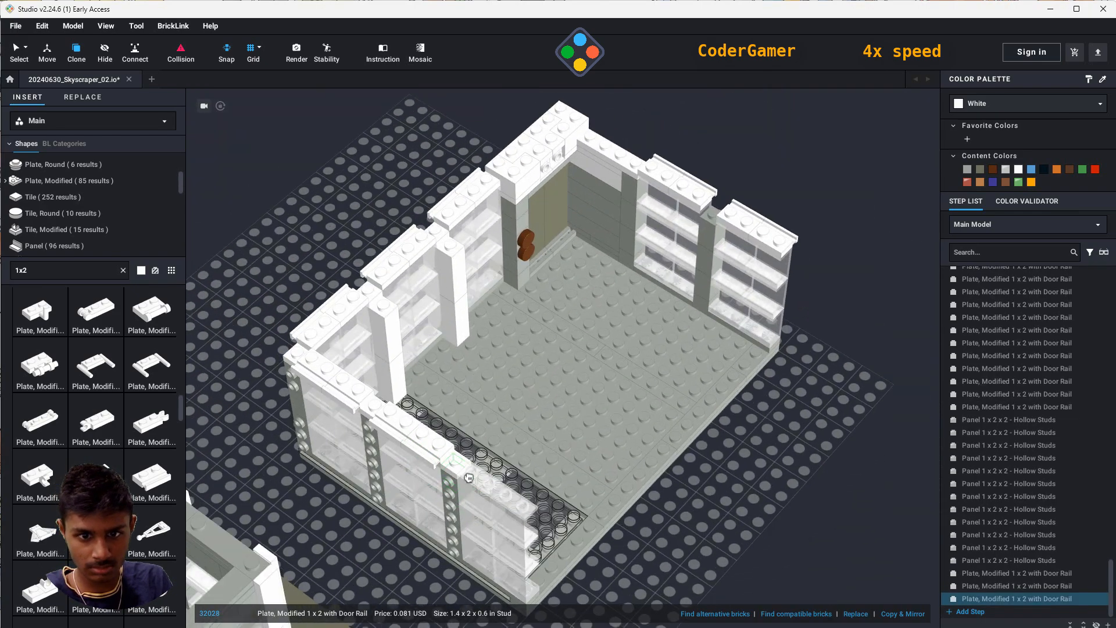
{"action": "left_click", "coordinate": [501, 499]}
{"action": "right_click_drag", "start_coordinate": [651, 538], "coordinate": [811, 557]}
{"action": "key", "text": "Escape"}
- Search for 1x1 and place a Brick 1 x 1 on the column between the windows of the elevator-side wall
{"action": "right_click_drag", "start_coordinate": [630, 503], "coordinate": [639, 540]}
{"action": "double_click", "coordinate": [78, 273]}
{"action": "type", "text": "1x1"}
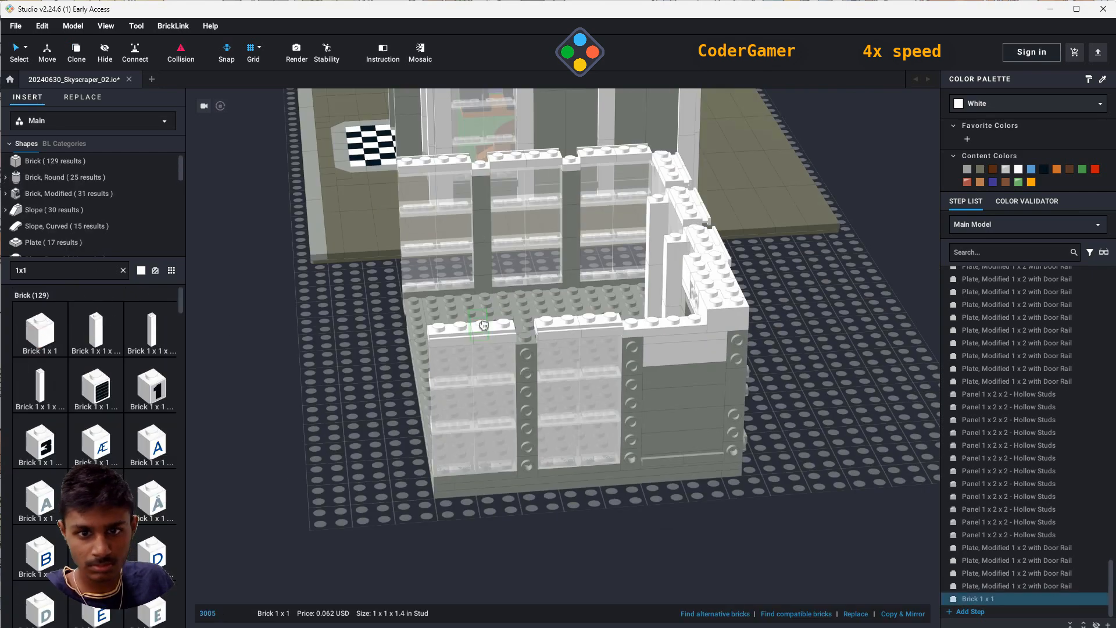
{"action": "left_click", "coordinate": [527, 329]}
{"action": "right_click_drag", "start_coordinate": [859, 369], "coordinate": [865, 446]}
{"action": "middle_click_drag", "start_coordinate": [518, 304], "coordinate": [628, 331]}
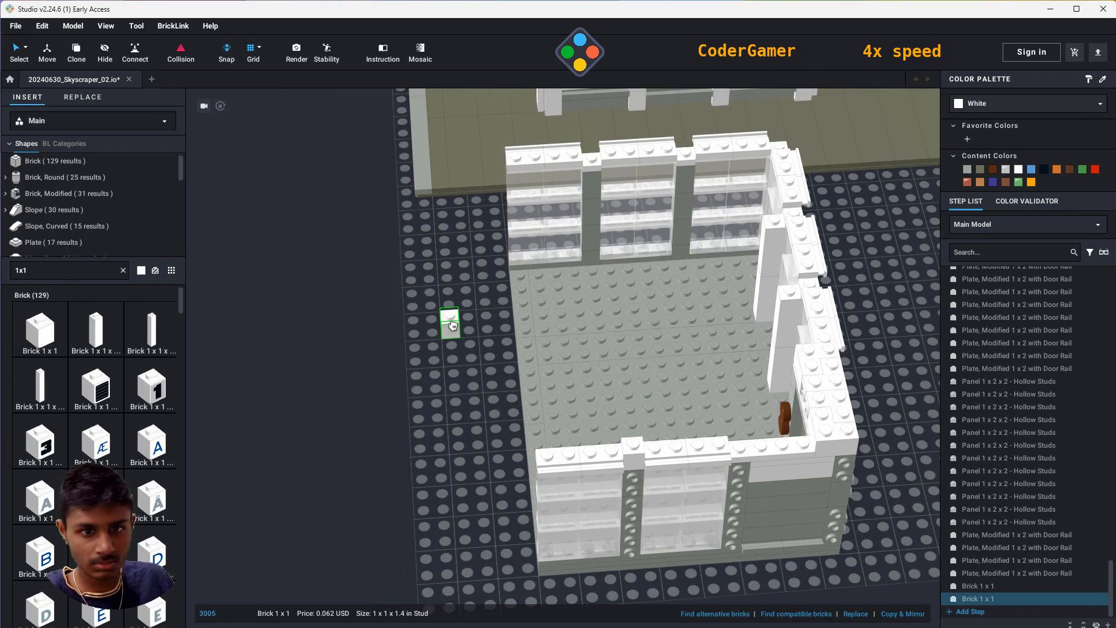
- Replace the white plates on the column tops of the opposite side wall and back wall with Brick 1 x 1 pieces
{"action": "left_click", "coordinate": [591, 167]}
{"action": "key", "text": "Delete"}
{"action": "right_click_drag", "start_coordinate": [656, 296], "coordinate": [775, 245]}
{"action": "left_click", "coordinate": [625, 152]}
{"action": "key", "text": "Delete"}
{"action": "left_click", "coordinate": [703, 180]}
{"action": "key", "text": "Delete"}
{"action": "left_click", "coordinate": [51, 340]}
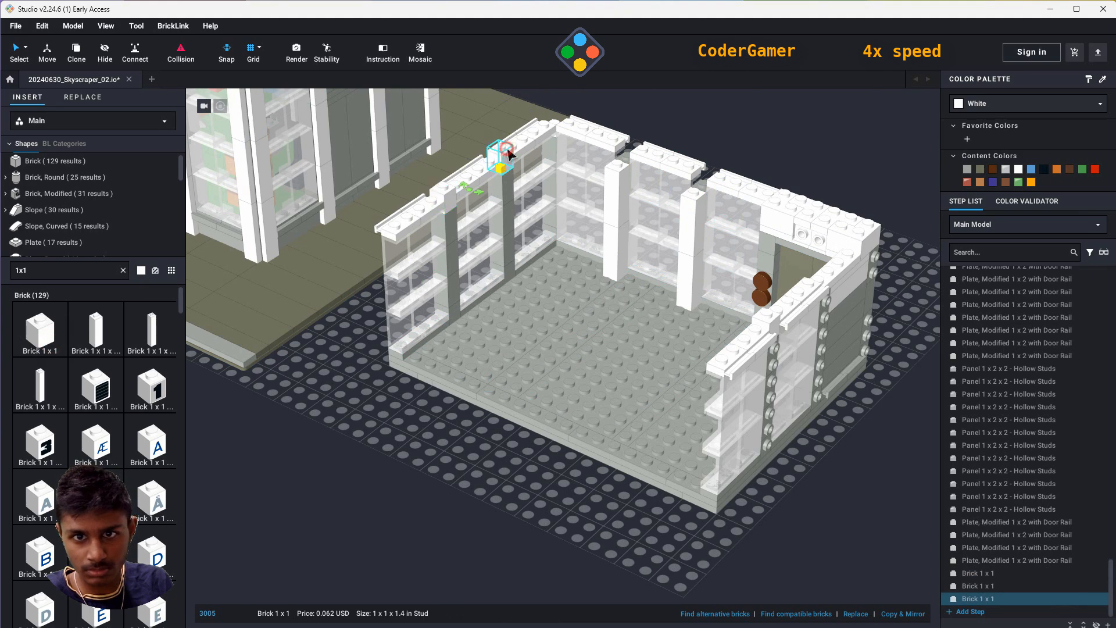
{"action": "right_click_drag", "start_coordinate": [705, 165], "coordinate": [734, 224]}
{"action": "left_click", "coordinate": [755, 176]}
{"action": "left_click", "coordinate": [741, 188]}
{"action": "left_click", "coordinate": [678, 139]}
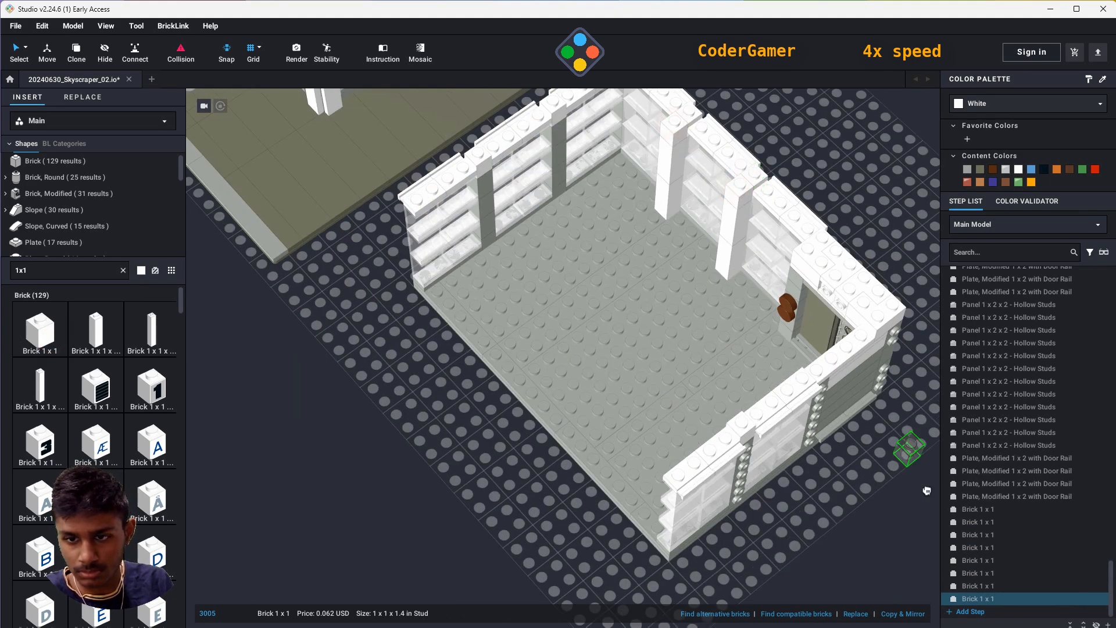
- Replace the plate on the elevator corner's side wall with a Brick 1 x 1 on the column and three stacked Plate 1 x 3 pieces
{"action": "right_click_drag", "start_coordinate": [926, 490], "coordinate": [726, 298]}
{"action": "key", "text": "Escape"}
{"action": "left_click", "coordinate": [723, 340]}
{"action": "key", "text": "Delete"}
{"action": "left_click", "coordinate": [26, 339]}
{"action": "left_click", "coordinate": [685, 335]}
{"action": "key", "text": "Escape"}
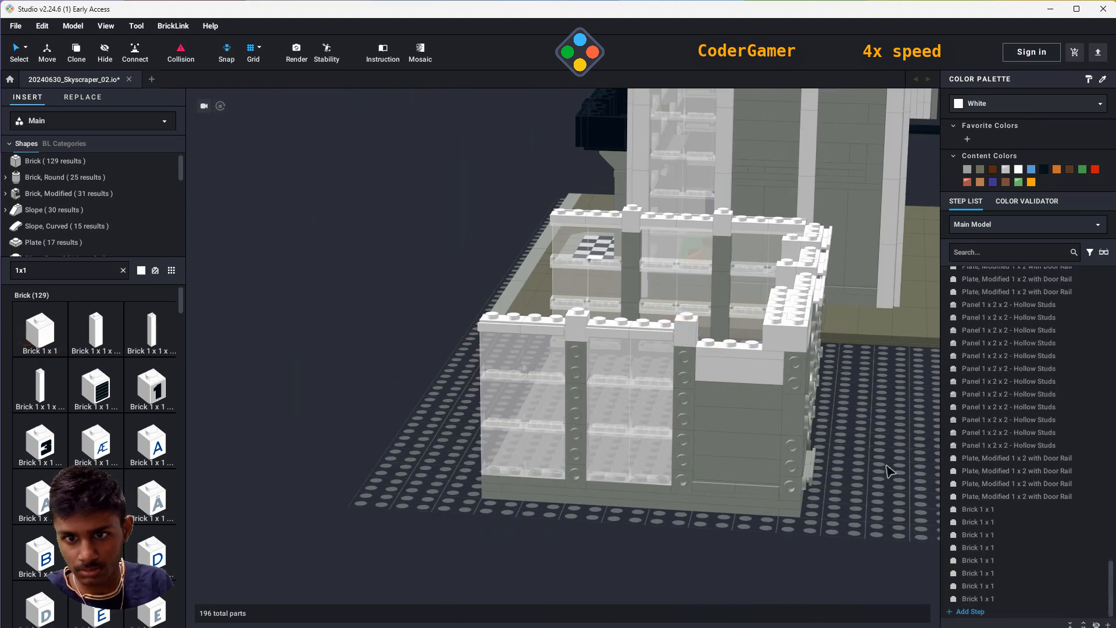
{"action": "type", "text": "1x3"}
{"action": "left_click", "coordinate": [40, 329]}
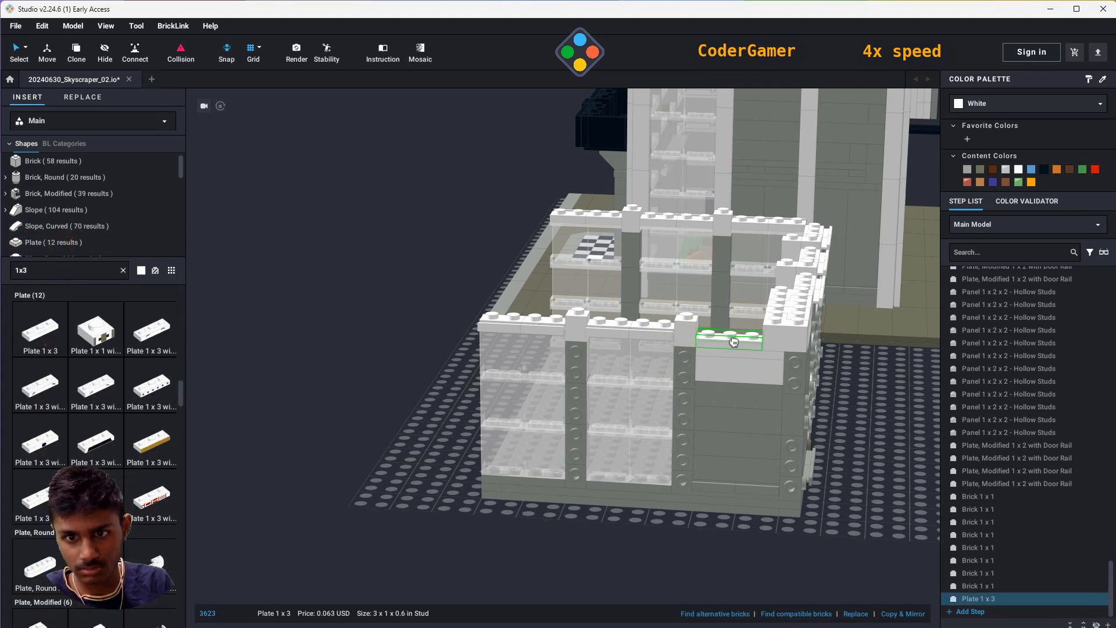
- Search for 1x4 and place Plate 1 x 4 pieces over the two windows of the elevator-side wall
{"action": "left_click", "coordinate": [62, 267]}
{"action": "type", "text": "1x4"}
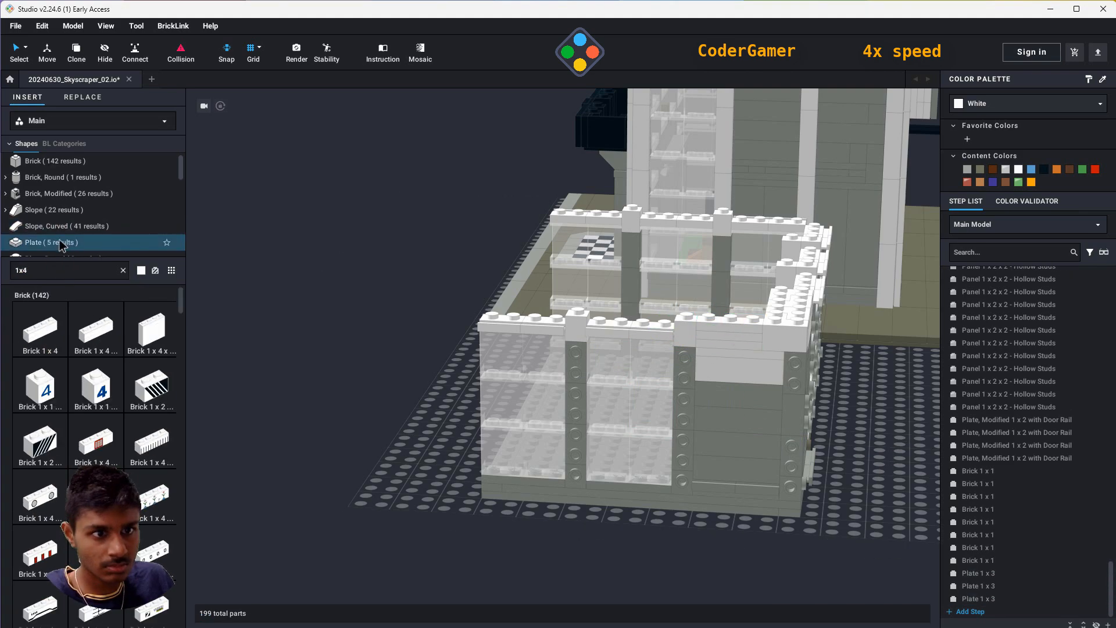
{"action": "left_click", "coordinate": [62, 243]}
{"action": "left_click", "coordinate": [40, 331]}
{"action": "right_click_drag", "start_coordinate": [703, 413], "coordinate": [645, 416]}
{"action": "left_click", "coordinate": [663, 491]}
{"action": "left_click", "coordinate": [573, 364]}
- Place Plate 1 x 4 pieces over the three window sections of the back wall
{"action": "right_click_drag", "start_coordinate": [814, 349], "coordinate": [494, 366]}
{"action": "left_click", "coordinate": [481, 416]}
{"action": "left_click", "coordinate": [600, 411]}
{"action": "left_click", "coordinate": [683, 405]}
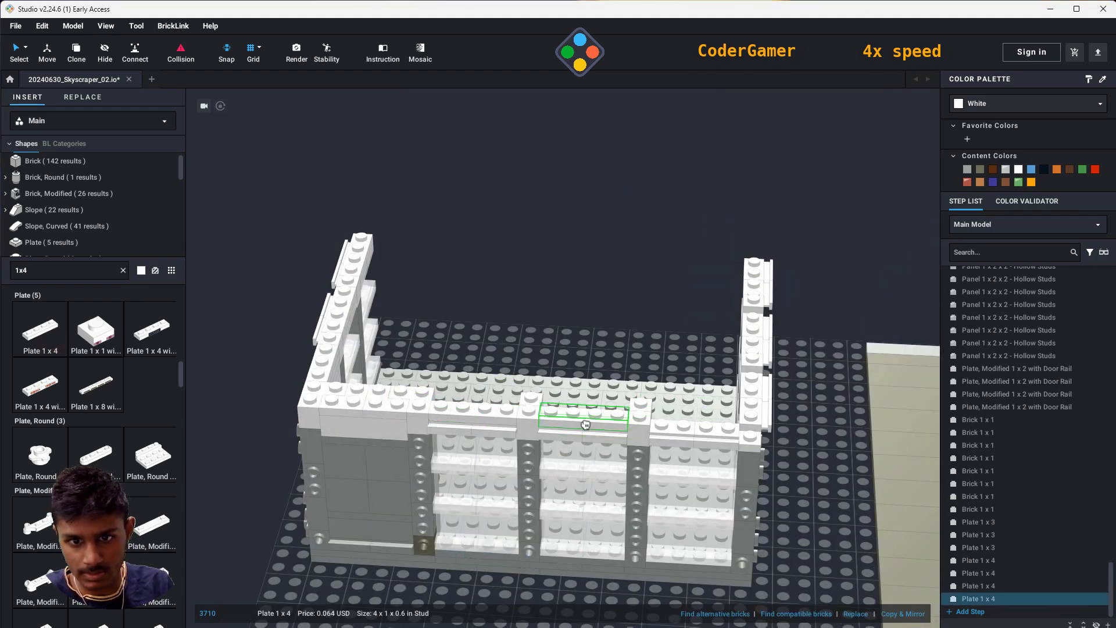
{"action": "left_click", "coordinate": [700, 426]}
- Rotate the Plate 1 x 4 and place one over each window of the side wall opposite the elevator
{"action": "key", "text": "Right"}
{"action": "right_click_drag", "start_coordinate": [898, 501], "coordinate": [851, 523]}
{"action": "left_click", "coordinate": [482, 466]}
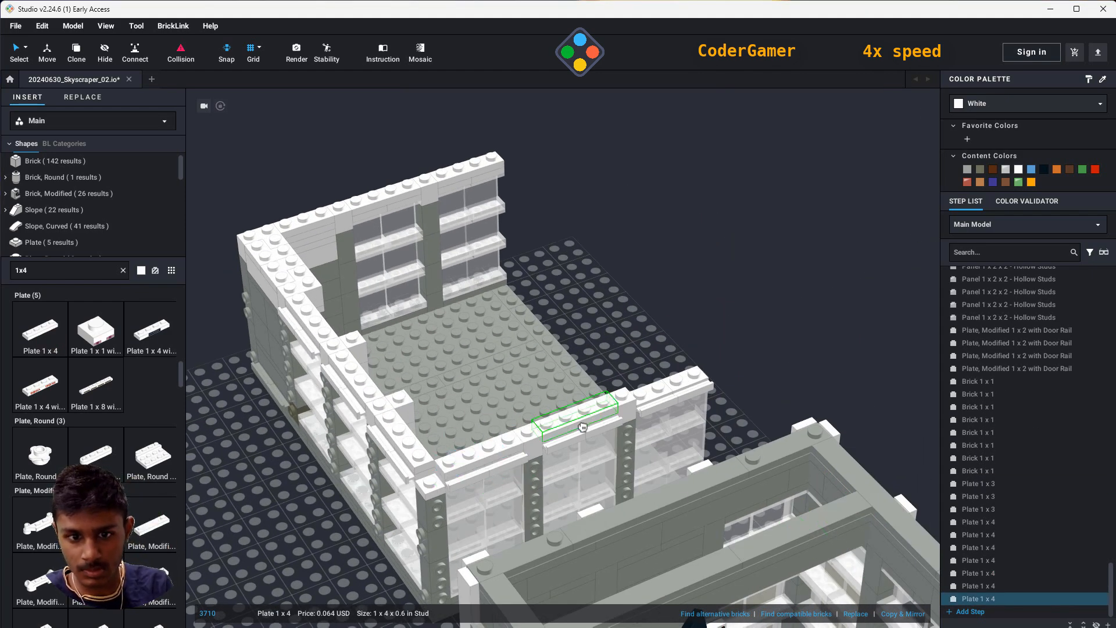
{"action": "left_click", "coordinate": [673, 385]}
{"action": "key", "text": "Escape"}
- Place a Plate 1 x 4 on the side wall opposite the elevator and add a Brick 1 x 1 at its back corner
{"action": "left_click", "coordinate": [429, 488]}
{"action": "key", "text": "Delete"}
{"action": "left_click", "coordinate": [50, 270]}
{"action": "type", "text": "1x1"}
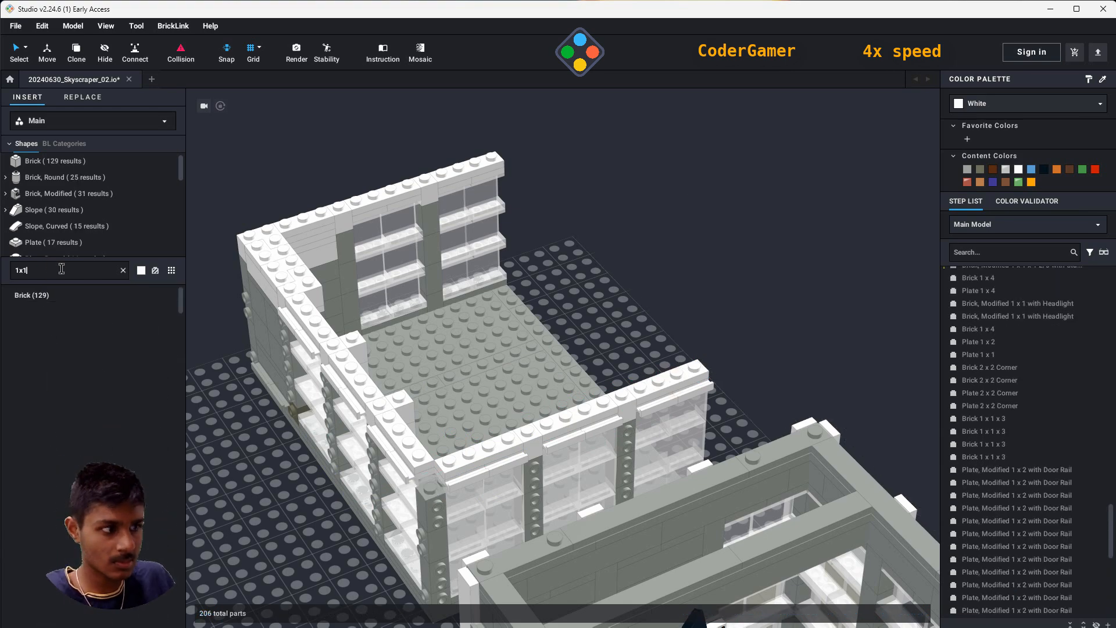
{"action": "left_click", "coordinate": [45, 329]}
{"action": "left_click", "coordinate": [433, 487]}
{"action": "key", "text": "Escape"}
- Attach two Tile 1 x 1 pieces to the headlight bricks above the elevator door
{"action": "right_click_drag", "start_coordinate": [692, 392], "coordinate": [710, 336]}
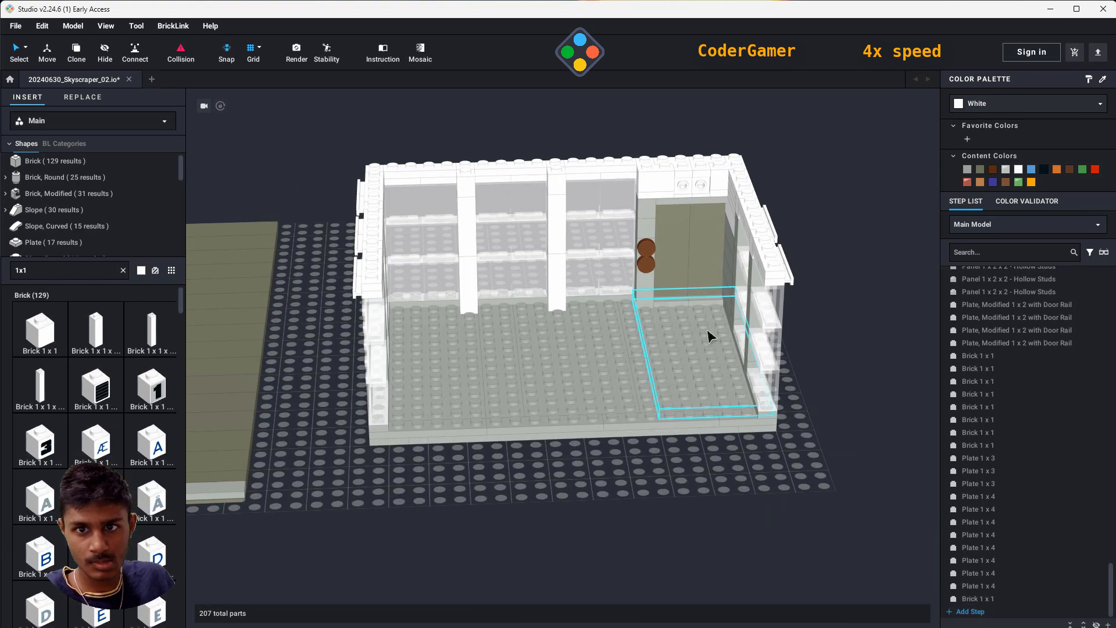
{"action": "middle_click_drag", "start_coordinate": [709, 336], "coordinate": [620, 347]}
{"action": "scroll", "coordinate": [618, 347], "scroll_direction": "up", "scroll_amount": 3}
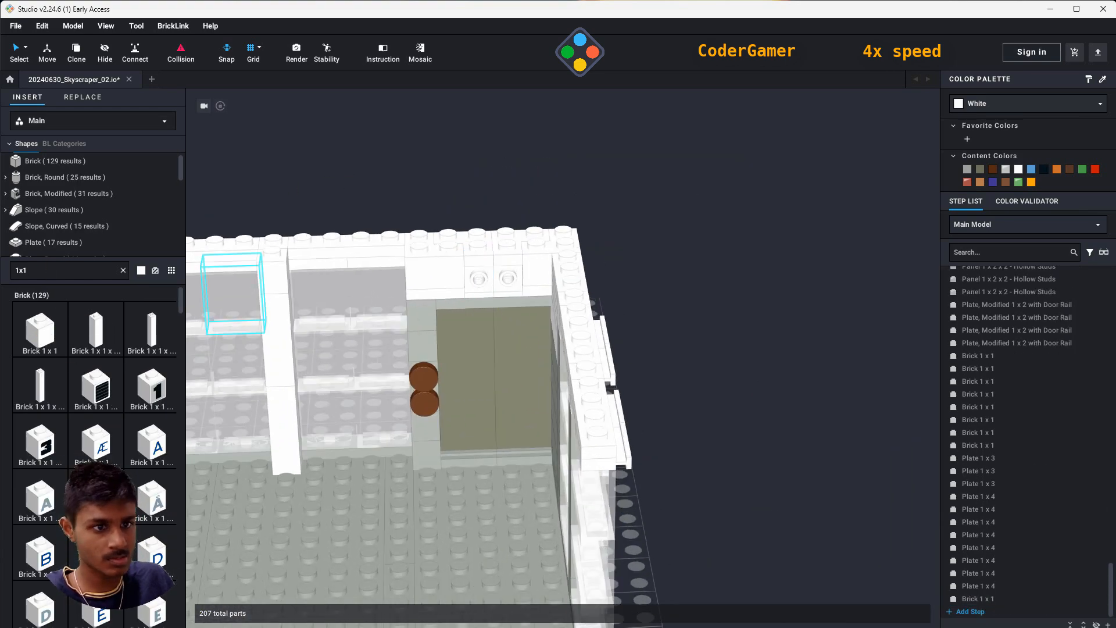
{"action": "scroll", "coordinate": [55, 239], "scroll_direction": "down", "scroll_amount": 1}
{"action": "left_click", "coordinate": [52, 244]}
{"action": "left_click", "coordinate": [40, 329]}
{"action": "left_click", "coordinate": [469, 308]}
{"action": "left_click", "coordinate": [506, 283]}
{"action": "key", "text": "Escape"}
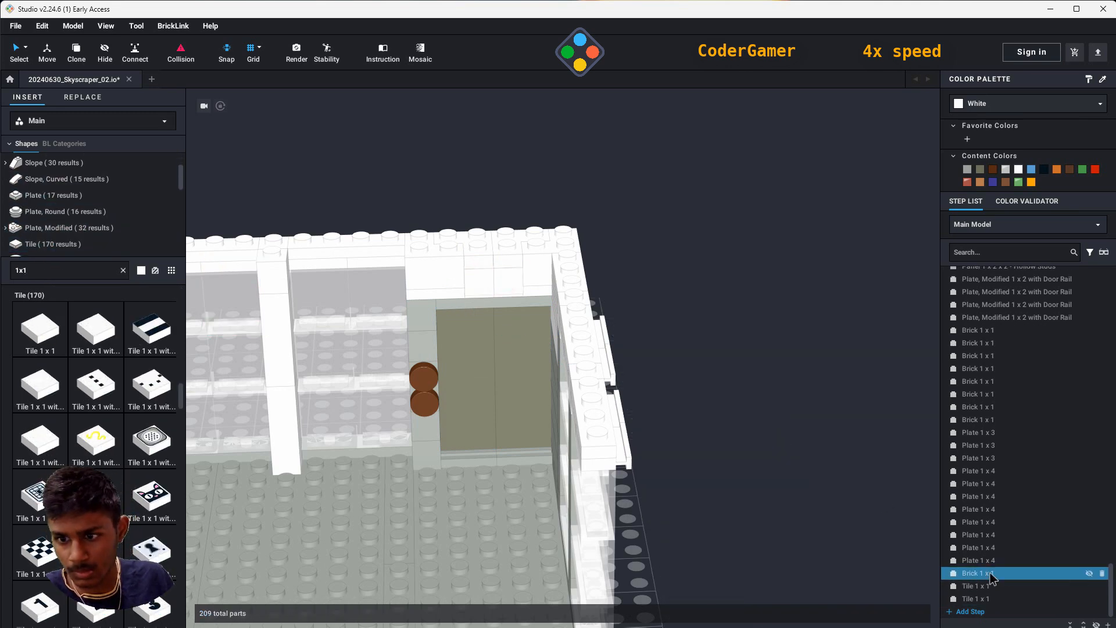
- Recolor the new floor's white wall, column, and top-course parts Light Gray, leaving the two tiles above the elevator white
{"action": "left_click", "coordinate": [991, 574]}
{"action": "scroll", "coordinate": [1046, 372], "scroll_direction": "up", "scroll_amount": 10}
{"action": "left_click", "coordinate": [987, 457]}
{"action": "left_click", "coordinate": [967, 169]}
{"action": "left_click", "coordinate": [760, 396]}
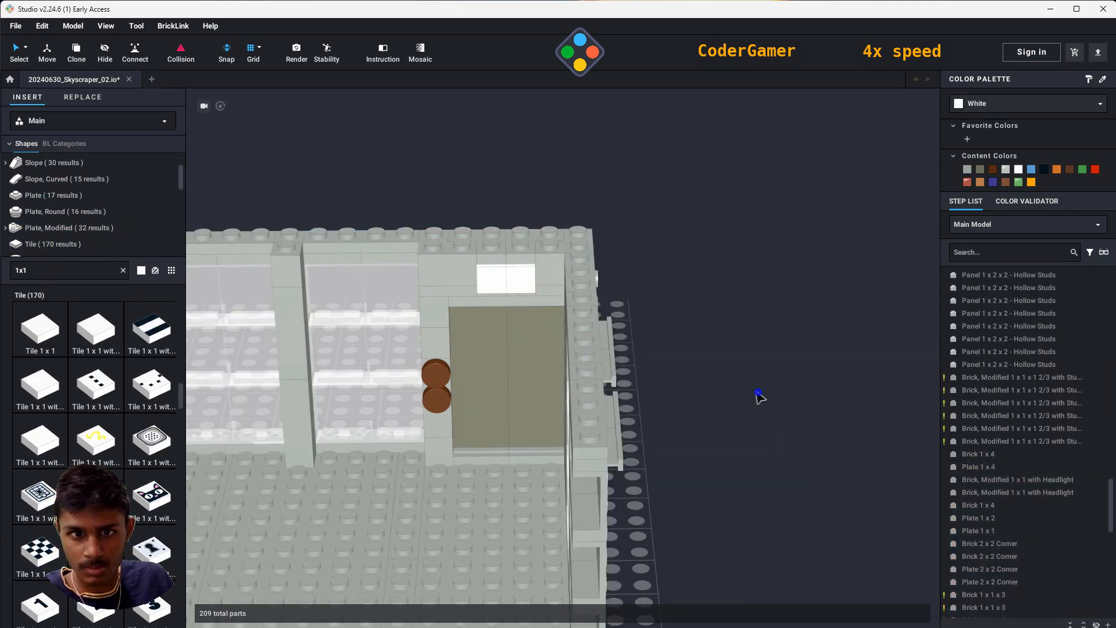
- Restore the trans-clear color on the Panel 1 x 2 x 2 pieces of the front window in the elevator-side wall
{"action": "right_click_drag", "start_coordinate": [760, 397], "coordinate": [837, 428]}
{"action": "left_click", "coordinate": [416, 356]}
{"action": "left_click", "coordinate": [344, 340], "text": "ctrl"}
{"action": "left_click", "coordinate": [348, 410], "text": "ctrl"}
{"action": "left_click", "coordinate": [414, 412], "text": "ctrl"}
{"action": "left_click", "coordinate": [410, 496], "text": "ctrl"}
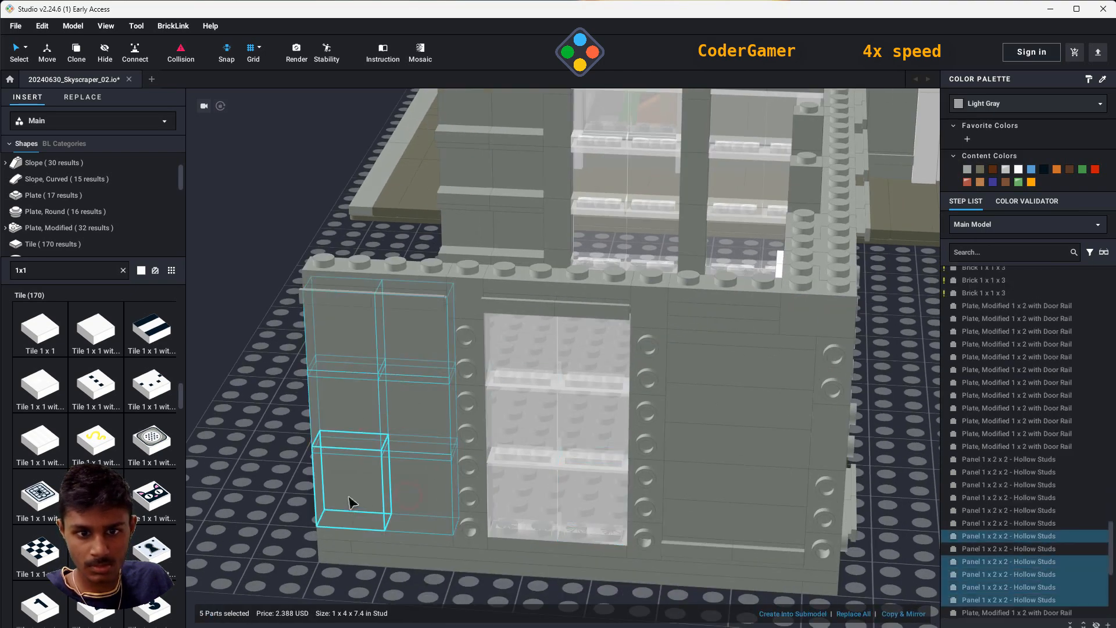
{"action": "left_click", "coordinate": [1006, 170]}
- Restore the trans-clear color on the six Panel 1 x 2 x 2 pieces of the front window in the wall opposite the elevator
{"action": "right_click_drag", "start_coordinate": [750, 267], "coordinate": [633, 291]}
{"action": "left_click", "coordinate": [479, 279]}
{"action": "left_click", "coordinate": [567, 290], "text": "ctrl"}
{"action": "left_click", "coordinate": [563, 378], "text": "ctrl"}
{"action": "left_click", "coordinate": [472, 366], "text": "ctrl"}
{"action": "left_click", "coordinate": [471, 462], "text": "ctrl"}
{"action": "left_click", "coordinate": [564, 477], "text": "ctrl"}
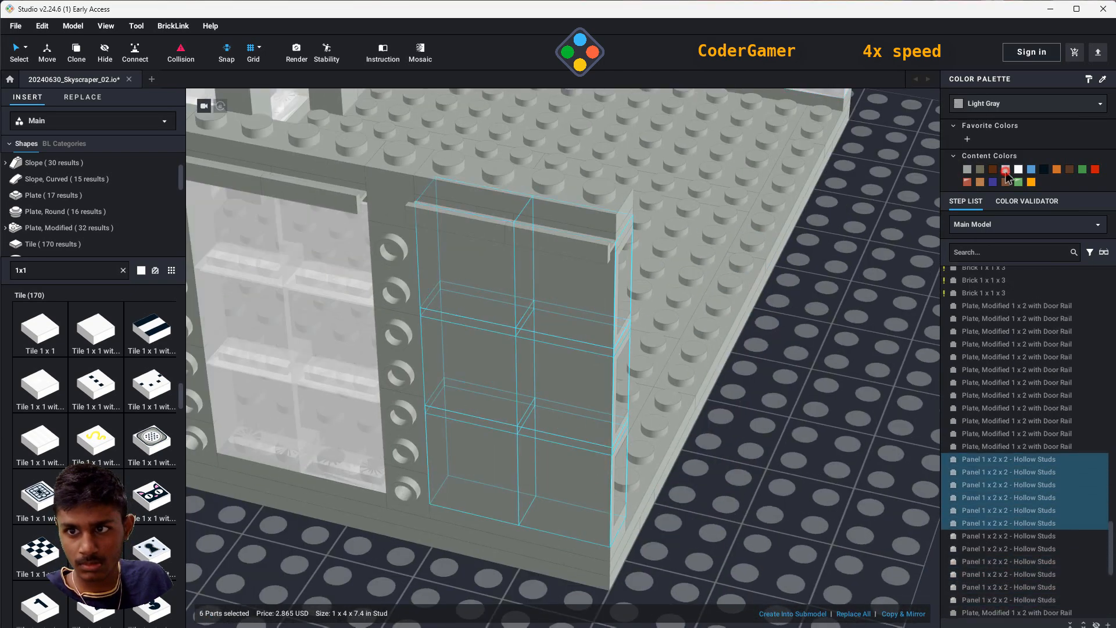
{"action": "left_click", "coordinate": [1005, 171]}
{"action": "left_click", "coordinate": [846, 378]}
- Inspect the new floor from several angles and compare its walls and columns with the ceiling layout of the finished floor beside it
{"action": "scroll", "coordinate": [846, 378], "scroll_direction": "down", "scroll_amount": 5}
{"action": "right_click_drag", "start_coordinate": [846, 378], "coordinate": [784, 339]}
{"action": "right_click_drag", "start_coordinate": [815, 339], "coordinate": [778, 459]}
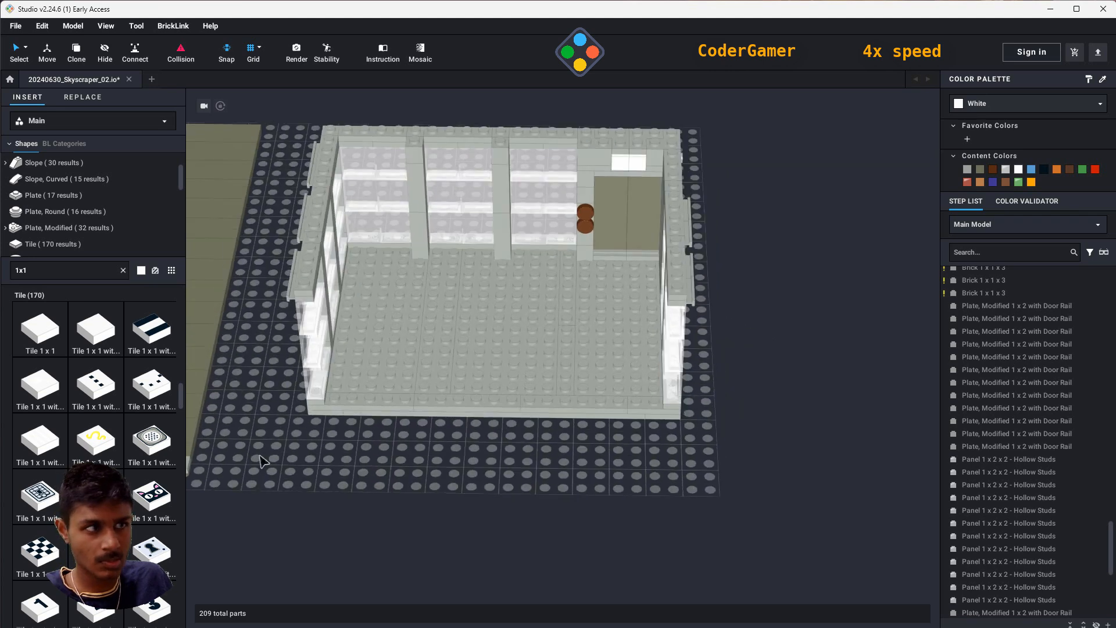
{"action": "scroll", "coordinate": [443, 393], "scroll_direction": "up", "scroll_amount": 2}
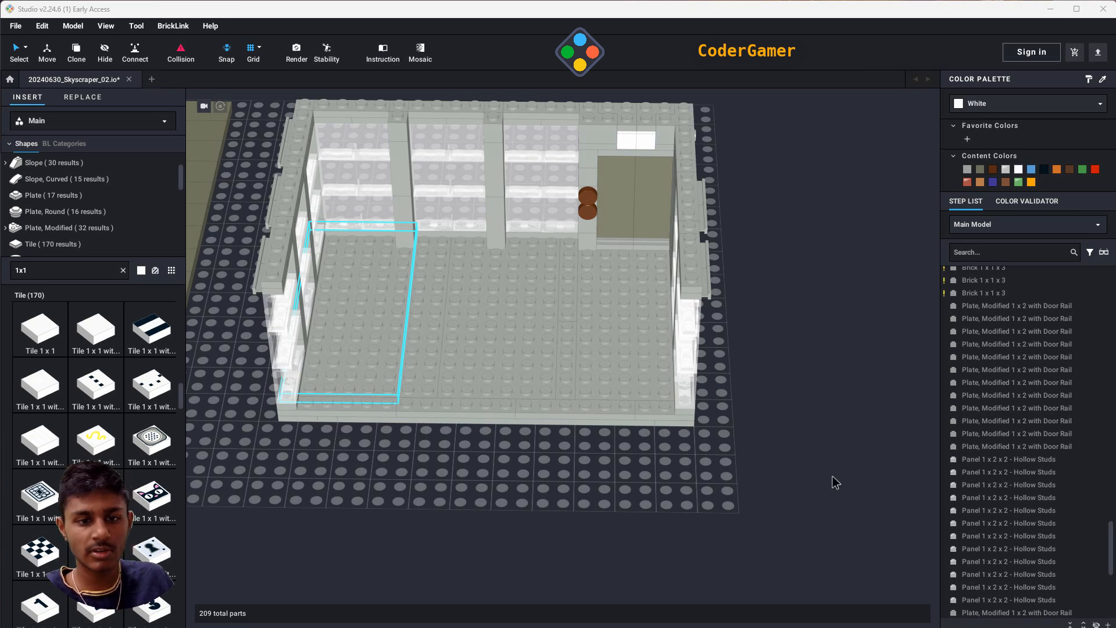
{"action": "right_click_drag", "start_coordinate": [697, 531], "coordinate": [719, 515]}
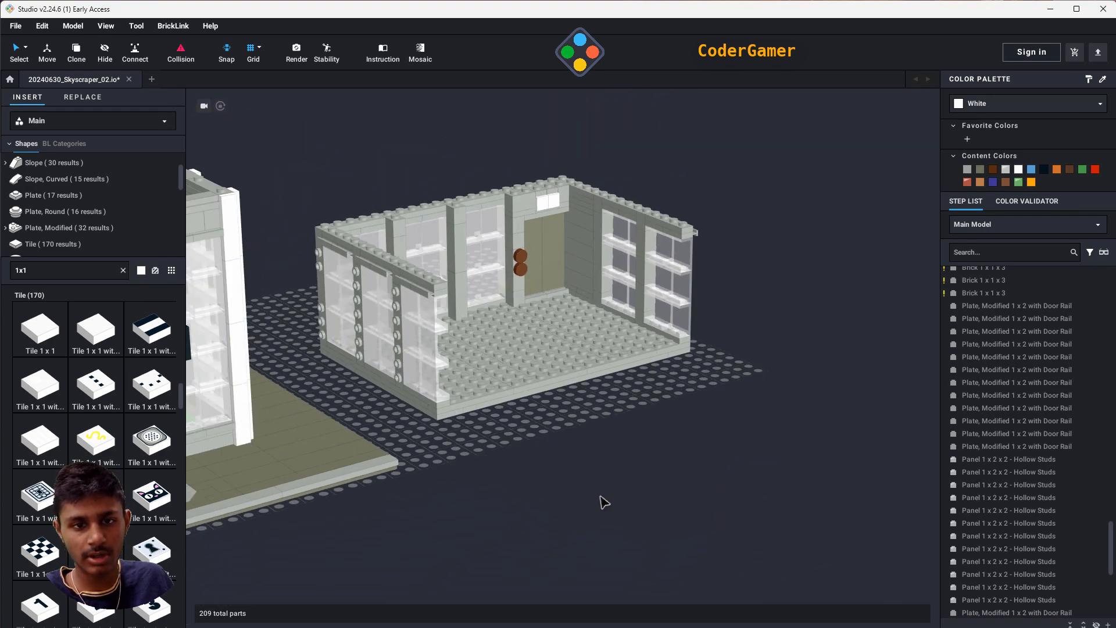
{"action": "right_click_drag", "start_coordinate": [602, 501], "coordinate": [738, 537]}
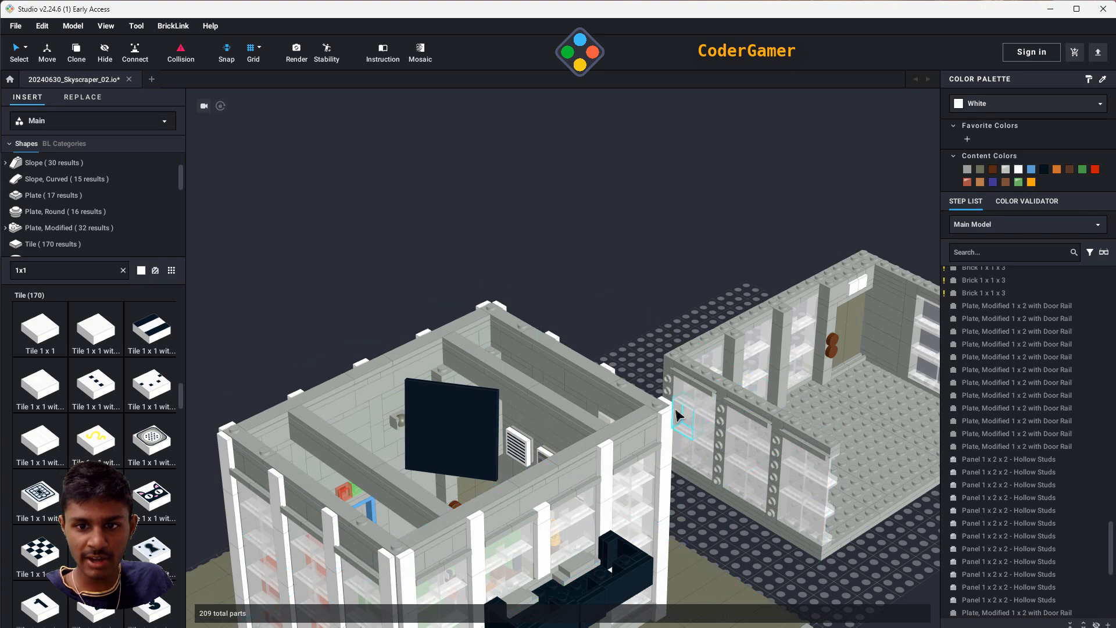
{"action": "mouse_move", "coordinate": [835, 575]}
{"action": "right_mouse_down"}
{"action": "mouse_move", "coordinate": [847, 575]}
{"action": "mouse_move", "coordinate": [828, 574]}
{"action": "right_mouse_up"}
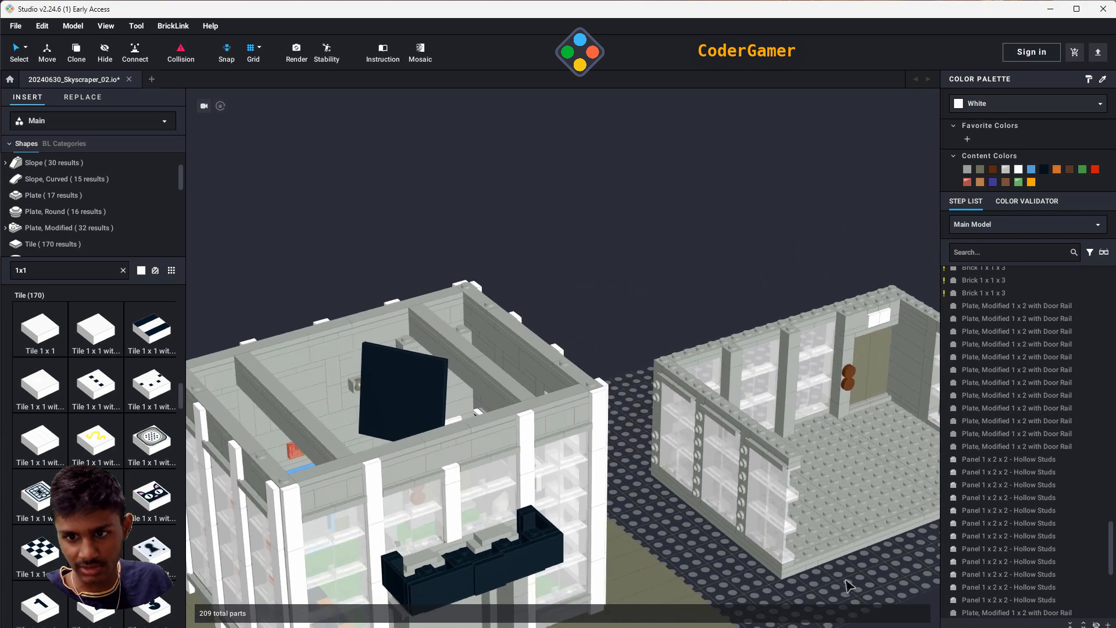
{"action": "middle_click_drag", "start_coordinate": [848, 585], "coordinate": [720, 526]}
{"action": "scroll", "coordinate": [505, 504], "scroll_direction": "up", "scroll_amount": 5}
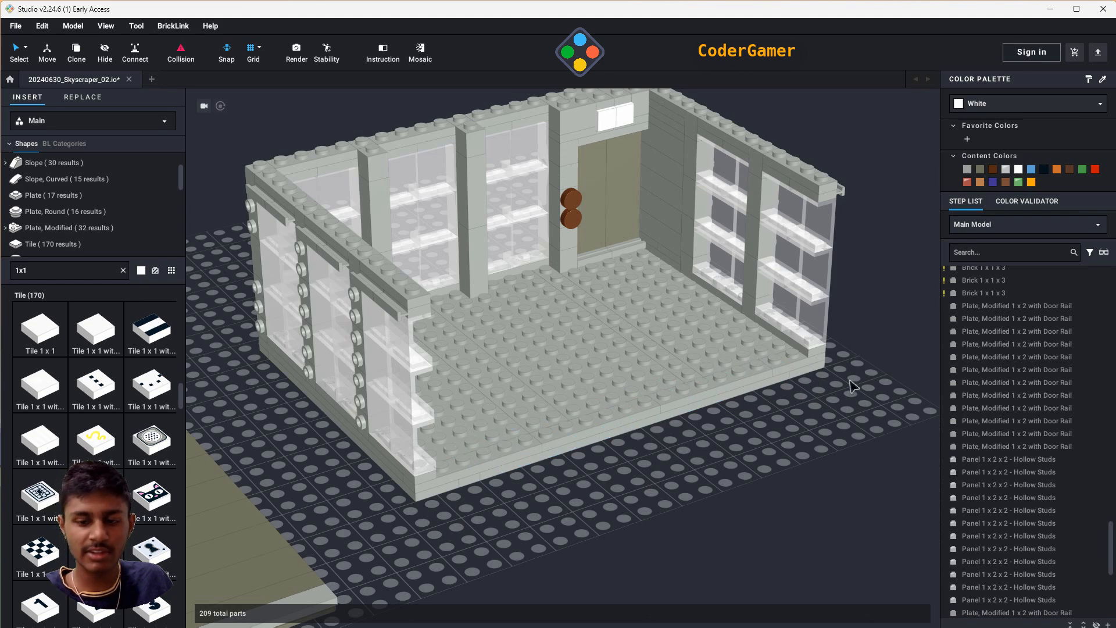
{"action": "right_click_drag", "start_coordinate": [744, 480], "coordinate": [755, 497]}
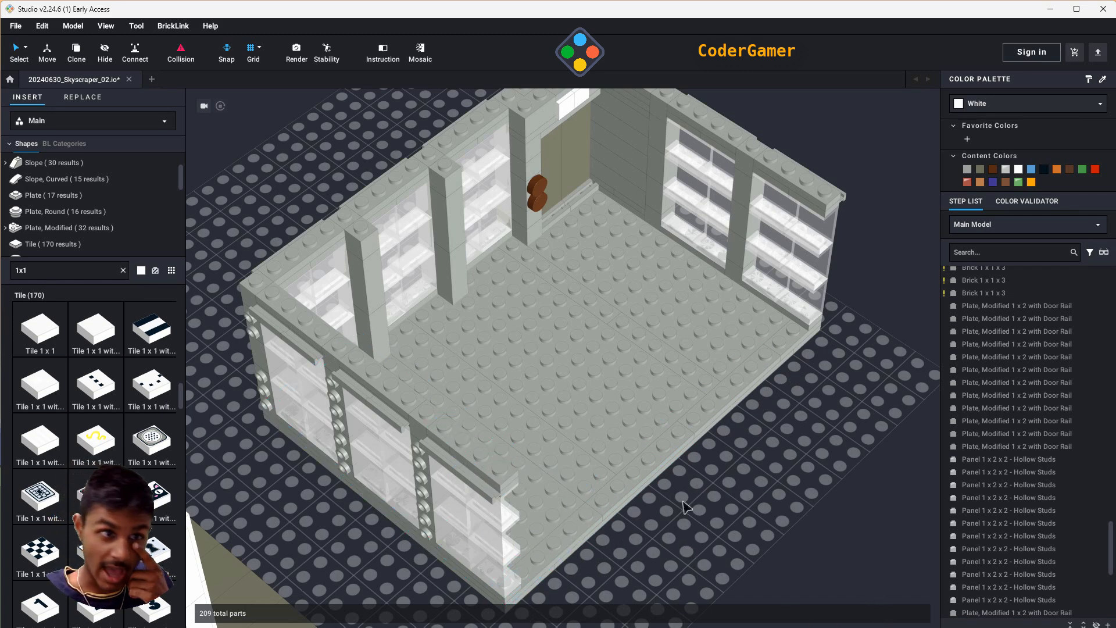
{"action": "scroll", "coordinate": [668, 503], "scroll_direction": "down", "scroll_amount": 5}
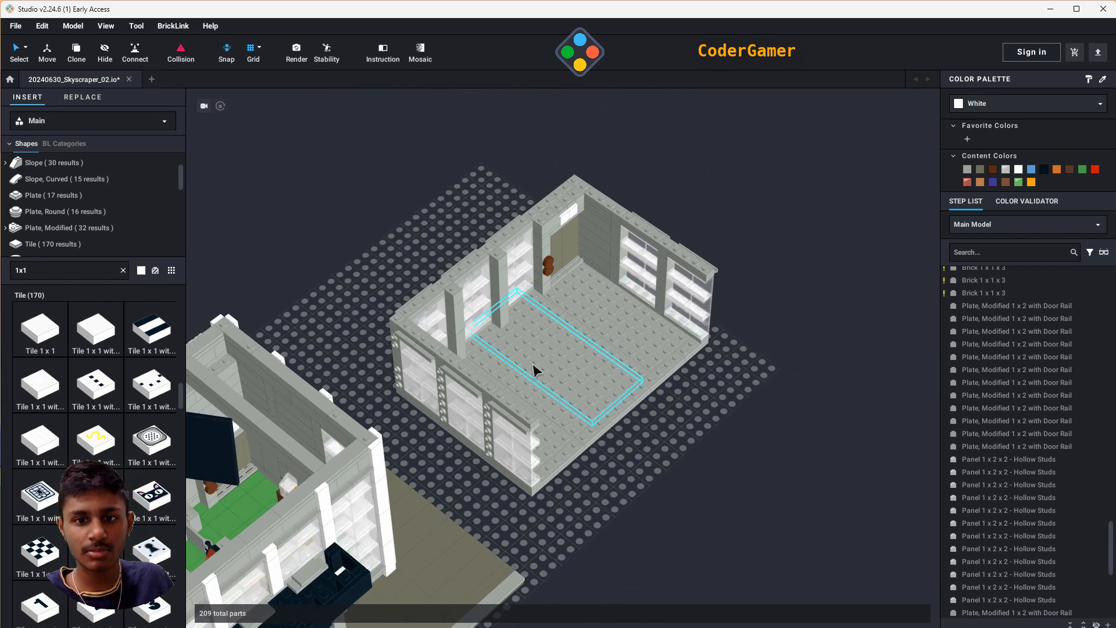
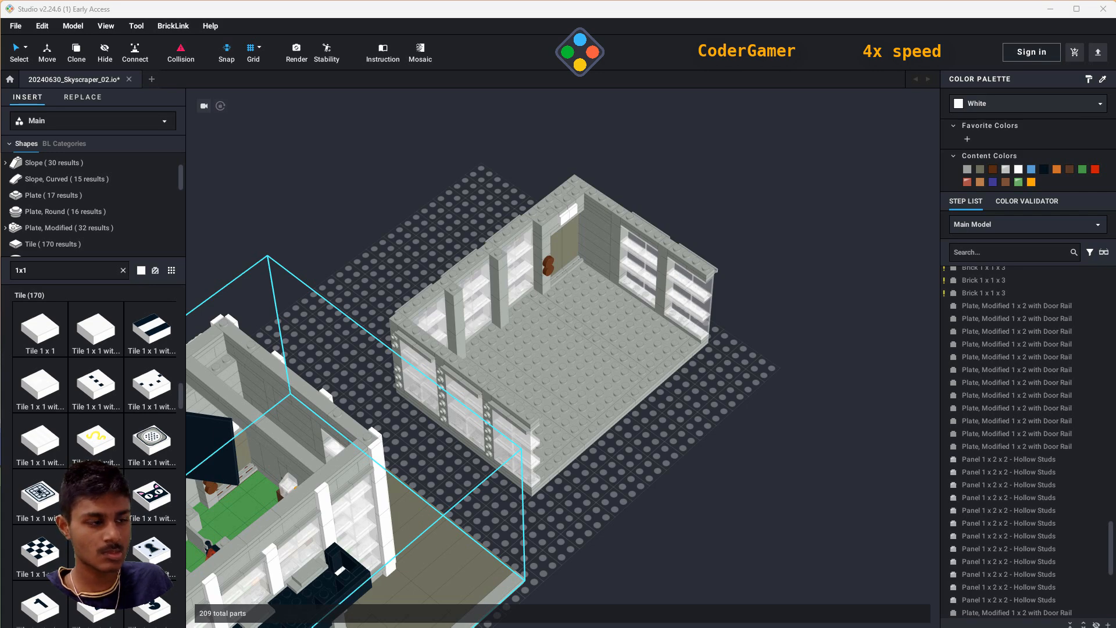
{"action": "middle_click_drag", "start_coordinate": [478, 519], "coordinate": [678, 429]}
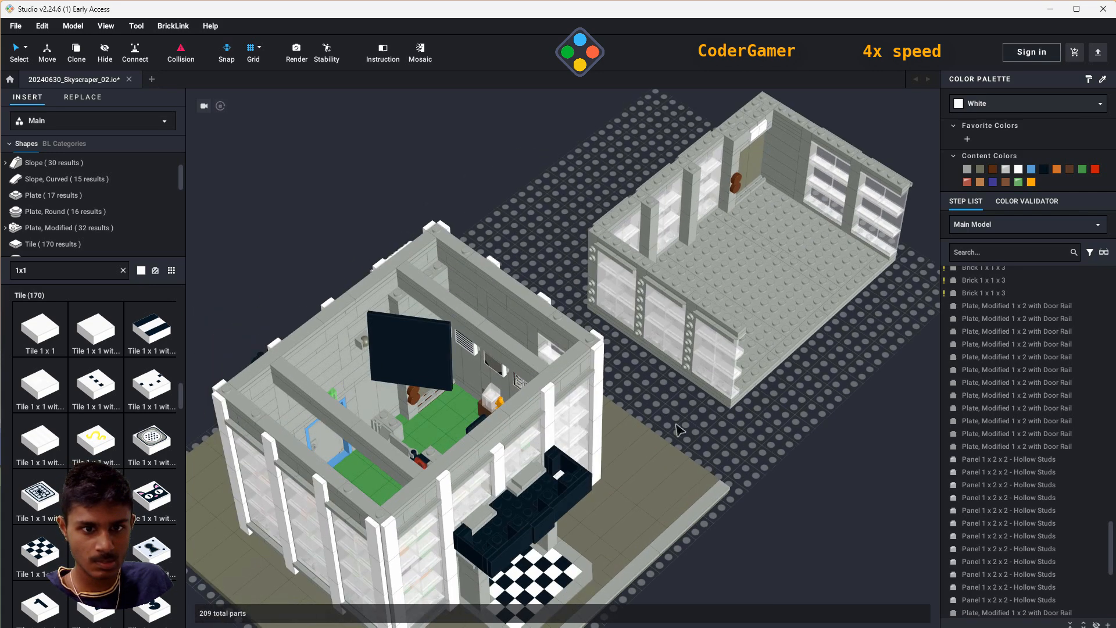
{"action": "mouse_move", "coordinate": [785, 472]}
{"action": "right_mouse_down"}
{"action": "mouse_move", "coordinate": [762, 483]}
{"action": "mouse_move", "coordinate": [773, 463]}
{"action": "right_mouse_up"}
{"action": "scroll", "coordinate": [772, 463], "scroll_direction": "up", "scroll_amount": 1}
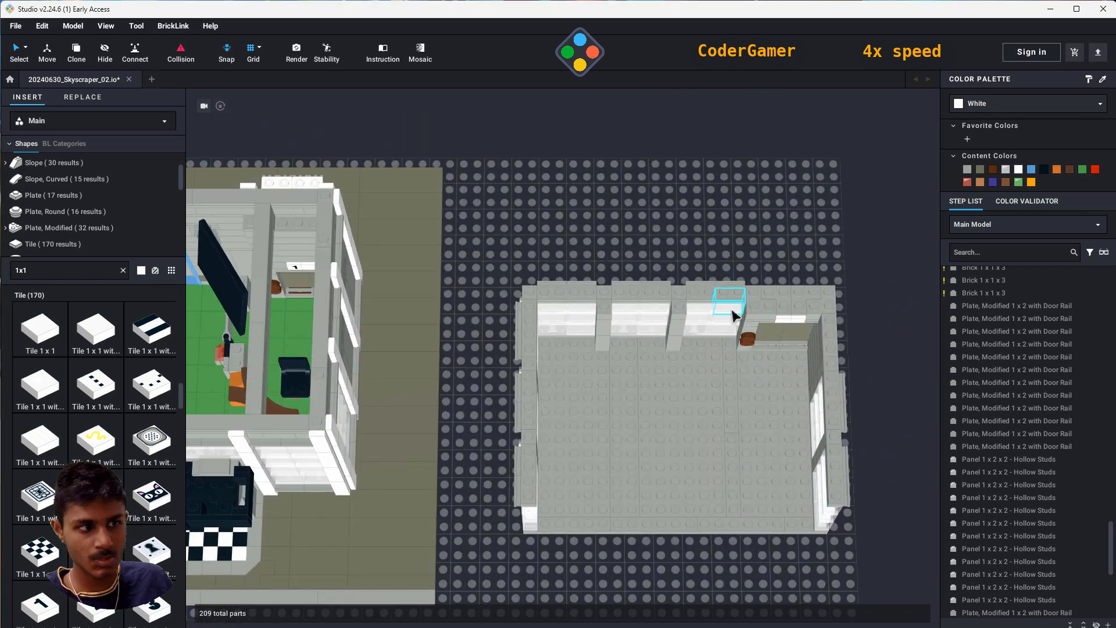
- Delete the inner column between the second and third windows of the back wall, counting from the side opposite the elevator
{"action": "left_click", "coordinate": [710, 404]}
{"action": "left_click", "coordinate": [676, 334]}
{"action": "key", "text": "Delete"}
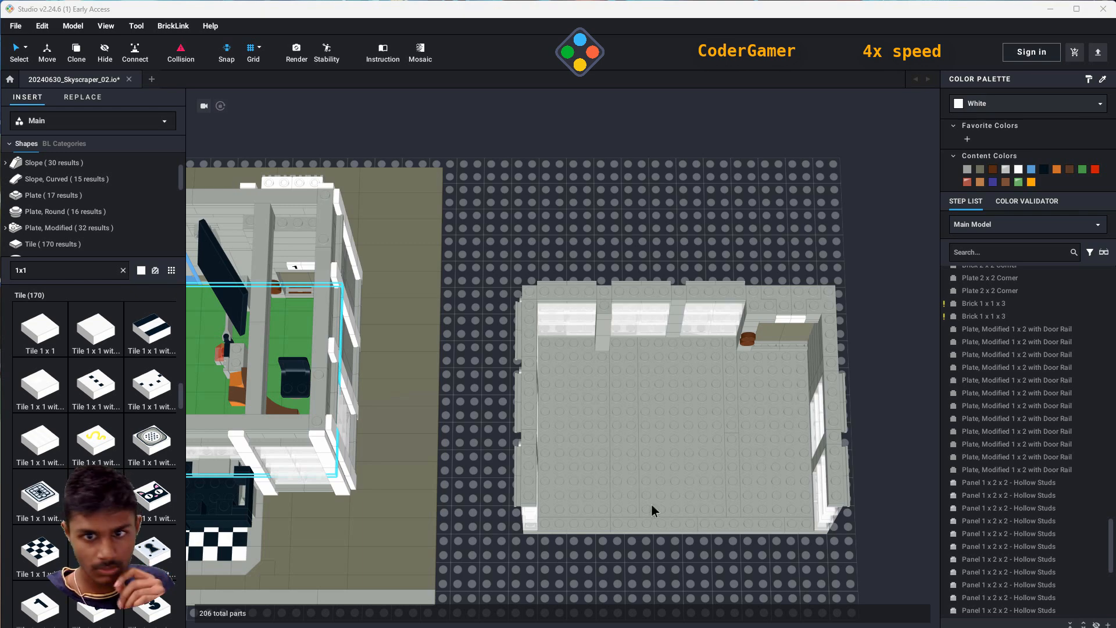
- Search for 1x8 and place a white Brick 1 x 8 at each end of the back wall's top
{"action": "scroll", "coordinate": [650, 509], "scroll_direction": "up", "scroll_amount": 4}
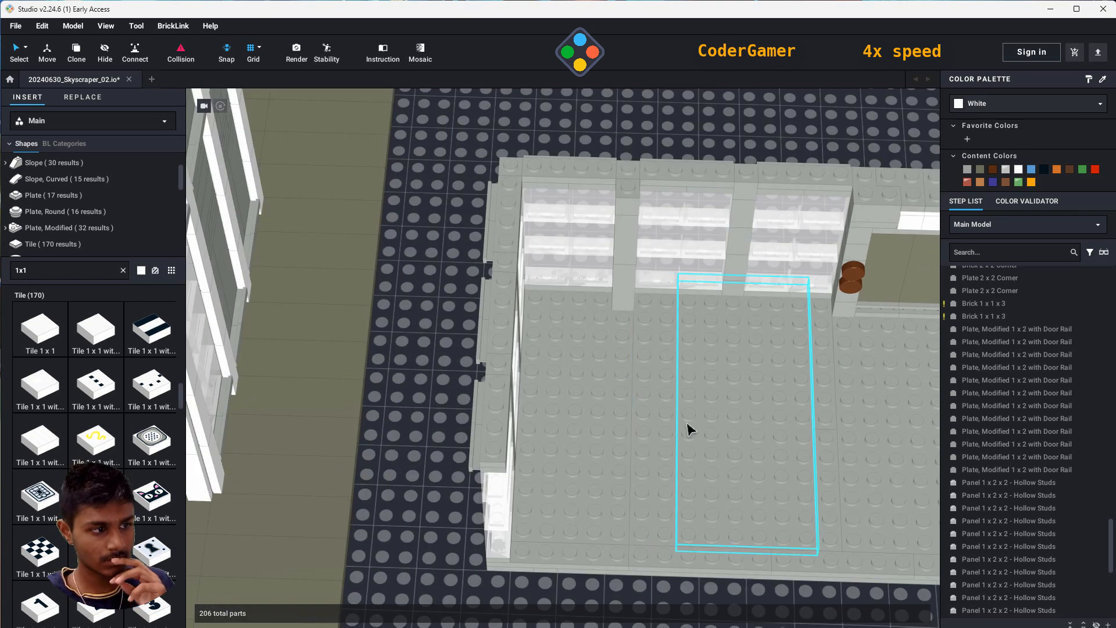
{"action": "scroll", "coordinate": [685, 427], "scroll_direction": "down", "scroll_amount": 4}
{"action": "right_click_drag", "start_coordinate": [668, 418], "coordinate": [663, 430]}
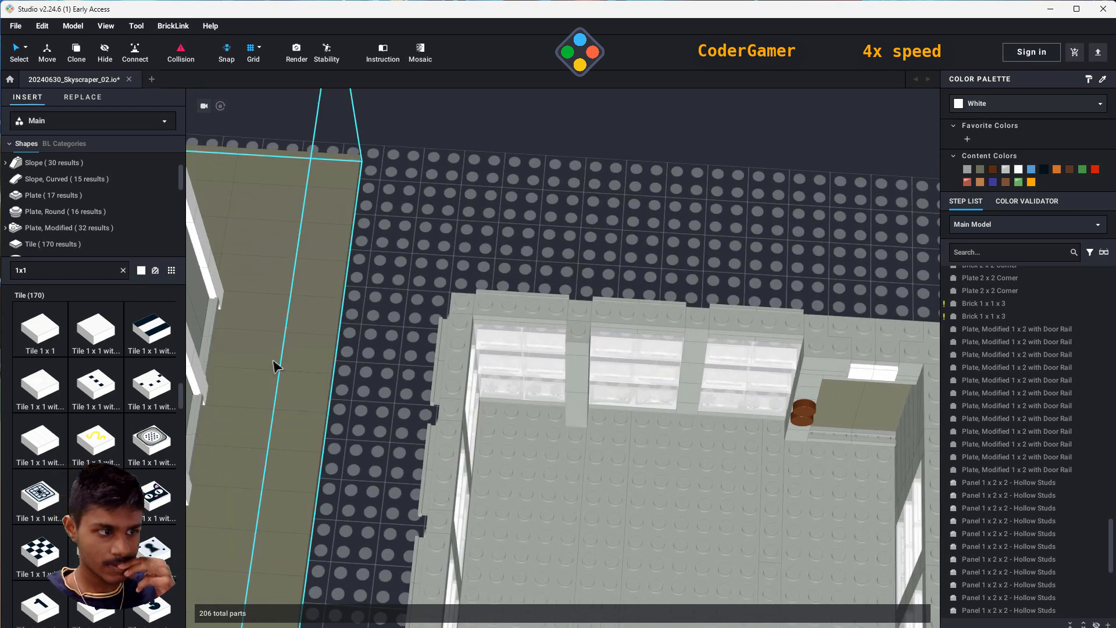
{"action": "type", "text": "1x8"}
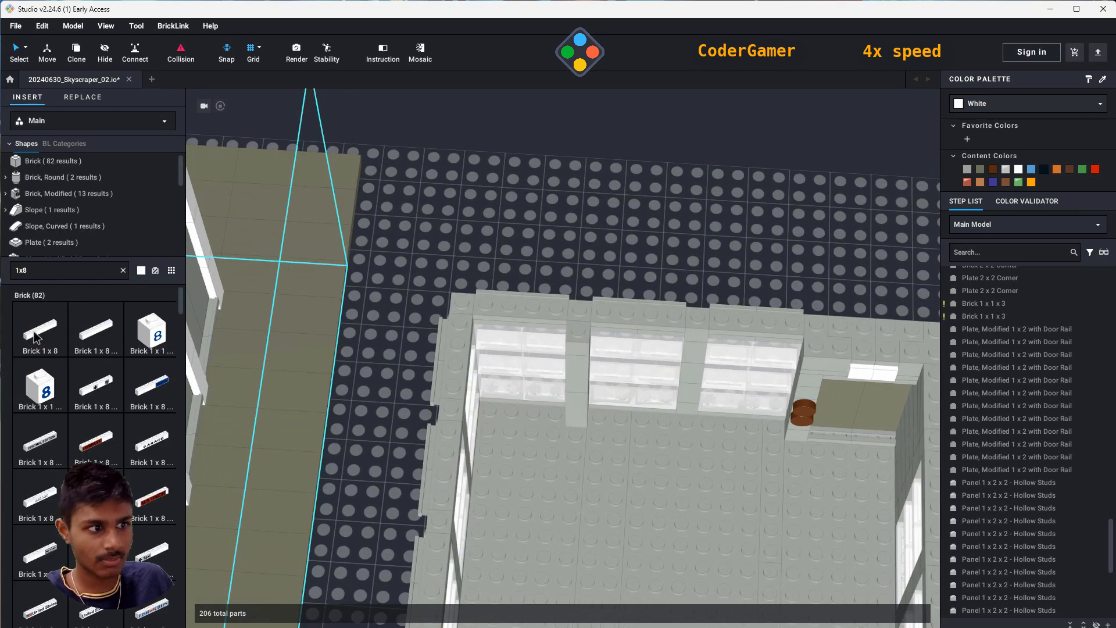
{"action": "left_click", "coordinate": [40, 329]}
{"action": "left_click", "coordinate": [555, 297]}
{"action": "middle_click_drag", "start_coordinate": [657, 311], "coordinate": [504, 299]}
{"action": "left_click", "coordinate": [705, 301]}
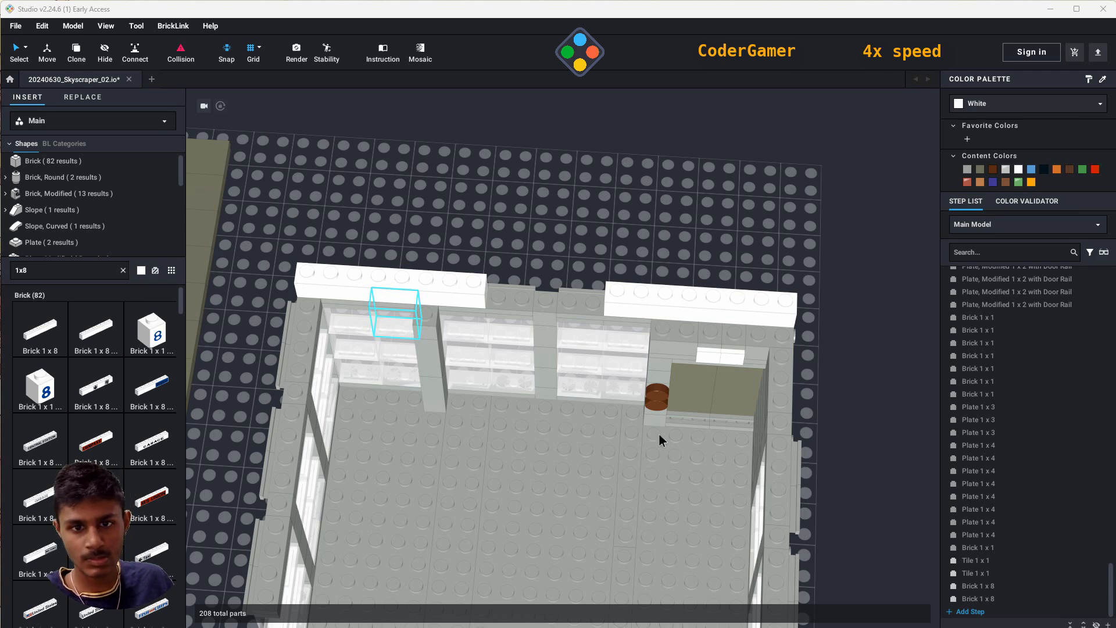
{"action": "left_click", "coordinate": [782, 215]}
{"action": "key", "text": "Escape"}
{"action": "key", "text": "ctrl+z"}
- Search for 1x2 and extend each Brick 1 x 8 toward the middle of the back wall with a Brick 1 x 2
{"action": "type", "text": "1x5"}
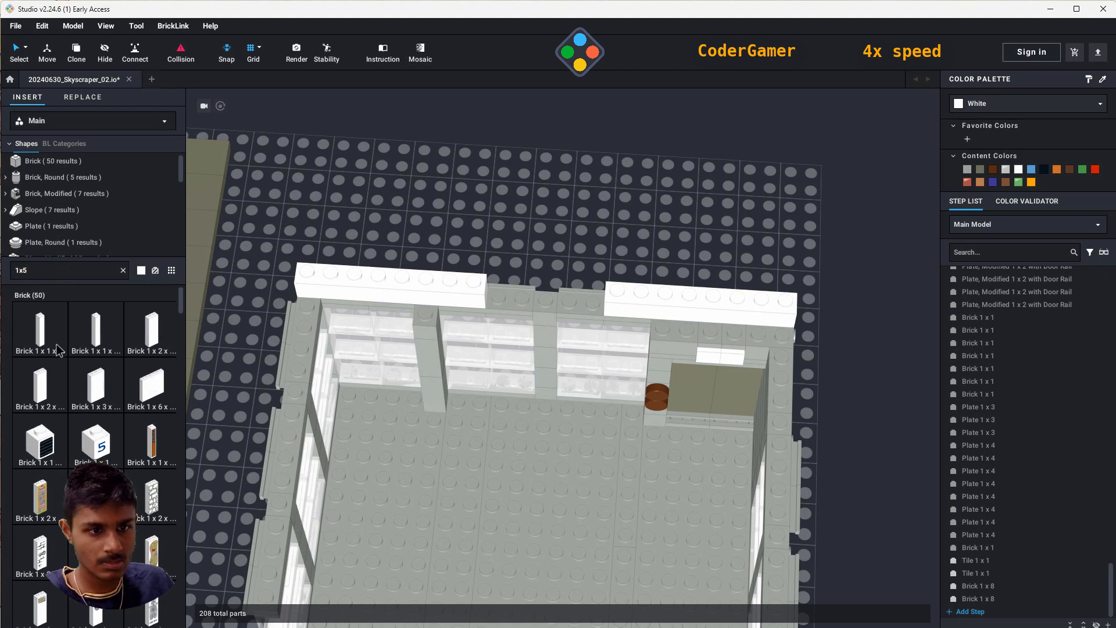
{"action": "type", "text": "2"}
{"action": "left_click", "coordinate": [40, 330]}
{"action": "left_click", "coordinate": [513, 292]}
{"action": "left_click", "coordinate": [584, 298]}
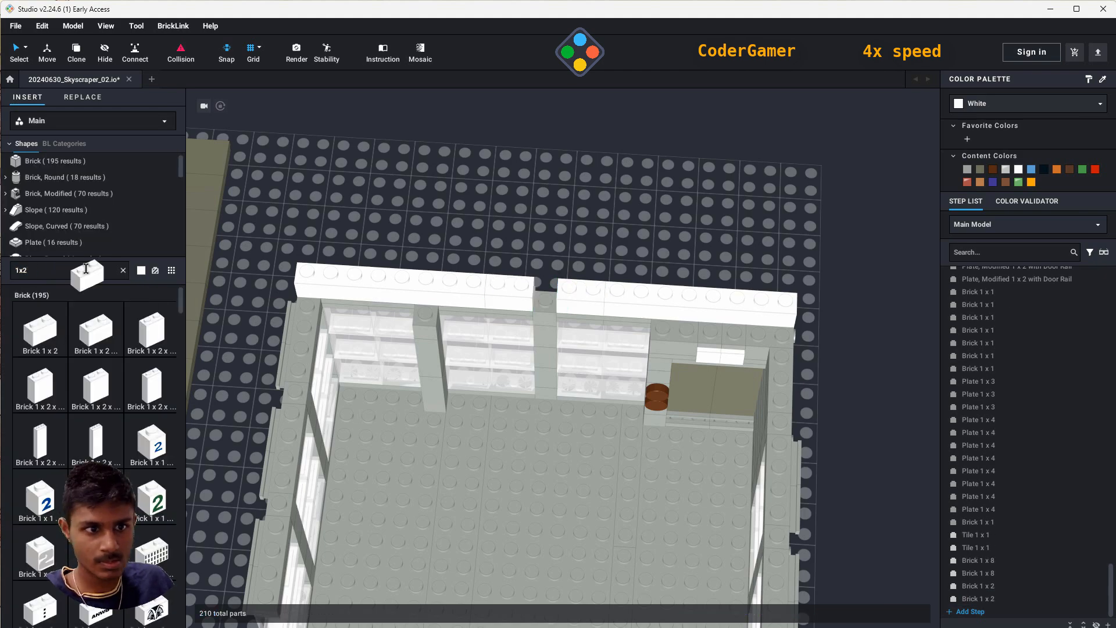
- Search for 1x1 and fill the remaining gap in the back wall's white top course with a Brick 1 x 1
{"action": "double_click", "coordinate": [85, 271]}
{"action": "type", "text": "1x1"}
{"action": "left_click", "coordinate": [35, 338]}
{"action": "left_click", "coordinate": [537, 295]}
{"action": "right_click_drag", "start_coordinate": [556, 483], "coordinate": [563, 492]}
{"action": "middle_click_drag", "start_coordinate": [563, 492], "coordinate": [608, 381]}
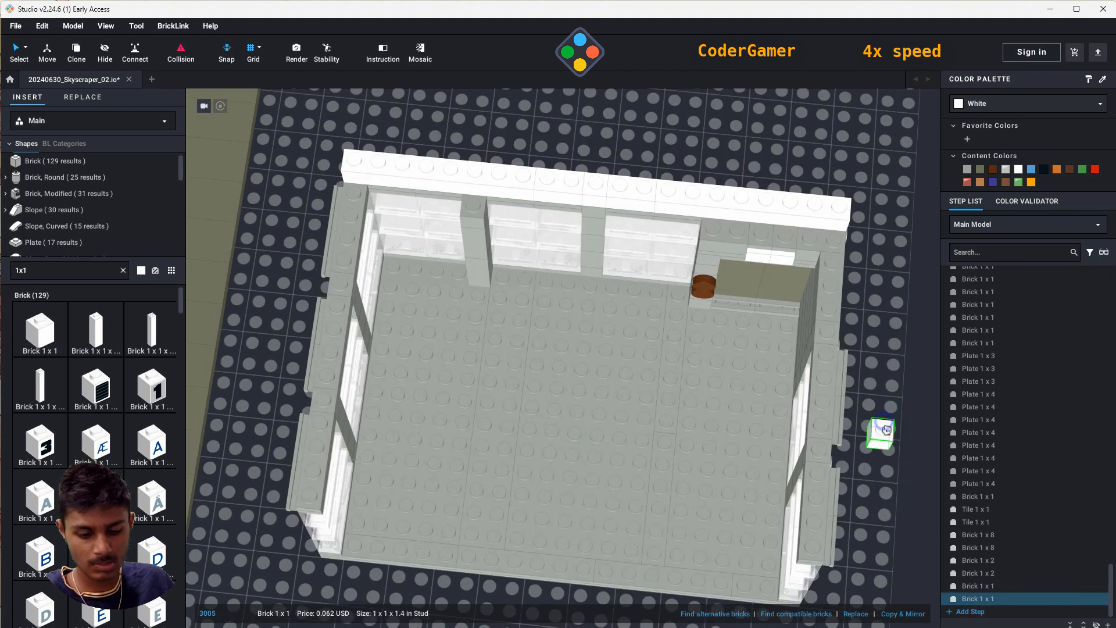
{"action": "key", "text": "Escape"}
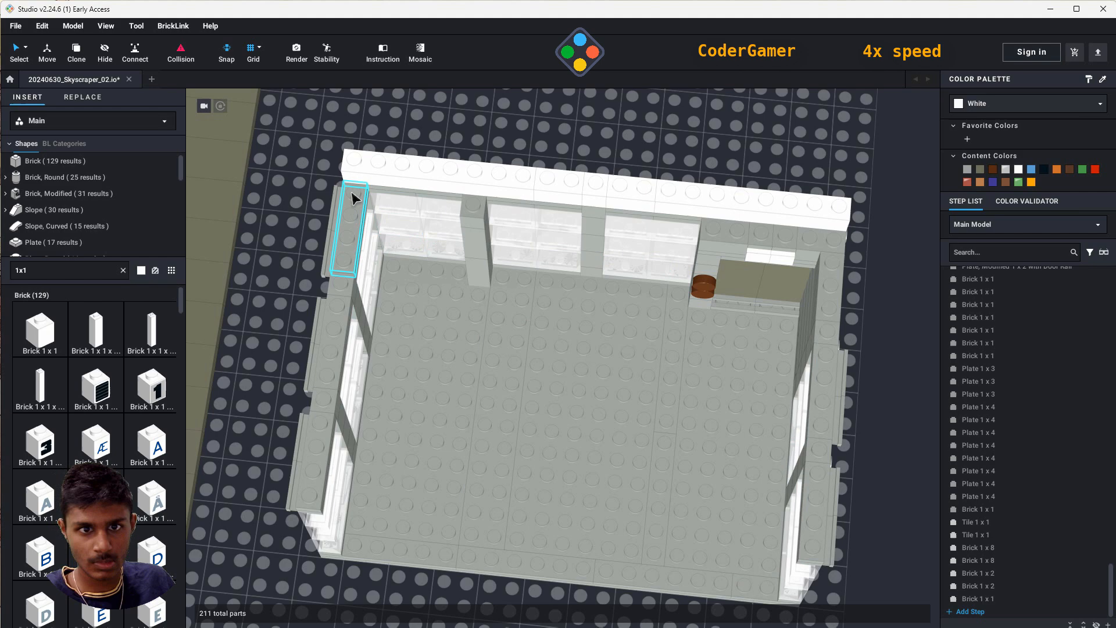
{"action": "left_click", "coordinate": [90, 268]}
{"action": "type", "text": "4"}
{"action": "double_click", "coordinate": [57, 269]}
{"action": "type", "text": "1x7"}
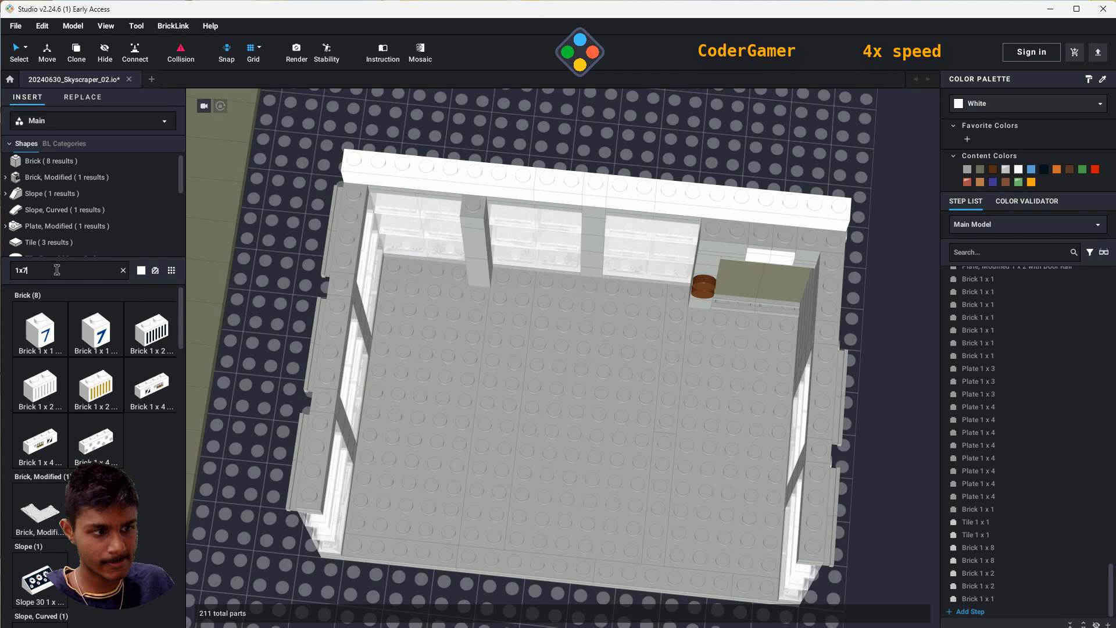
- Search for 1x2 and line up seven rotated white Brick 1 x 2 pieces end to end on the baseplate beside the floor
{"action": "key", "text": "BackSpace"}
{"action": "type", "text": "2"}
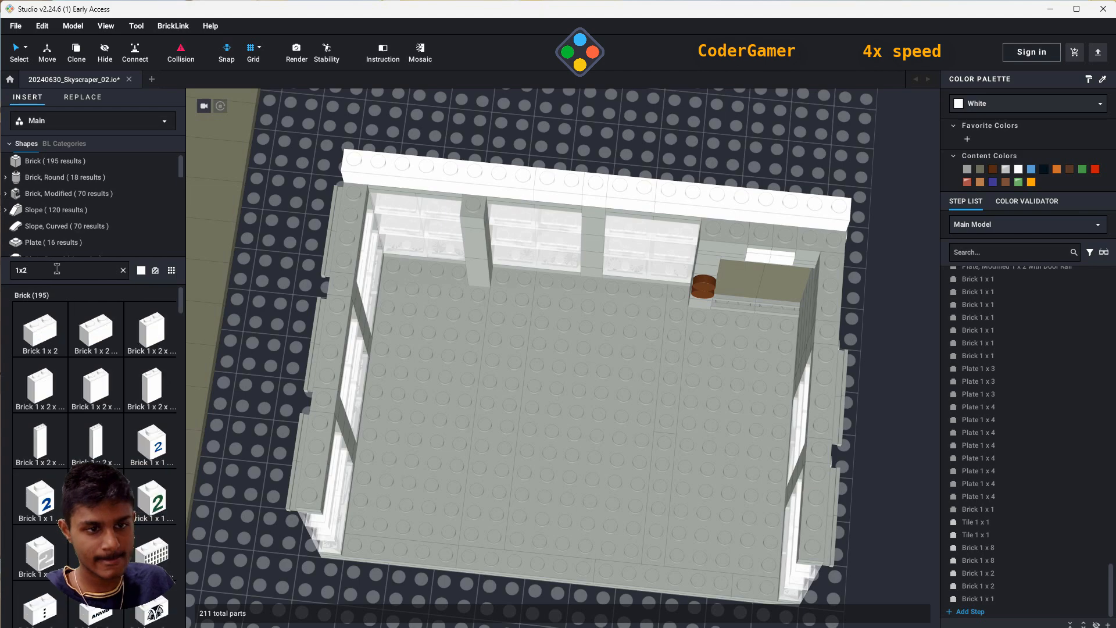
{"action": "left_click", "coordinate": [40, 332]}
{"action": "middle_click_drag", "start_coordinate": [620, 371], "coordinate": [198, 279]}
{"action": "key", "text": "Right"}
{"action": "left_click", "coordinate": [594, 343]}
{"action": "left_click", "coordinate": [589, 369]}
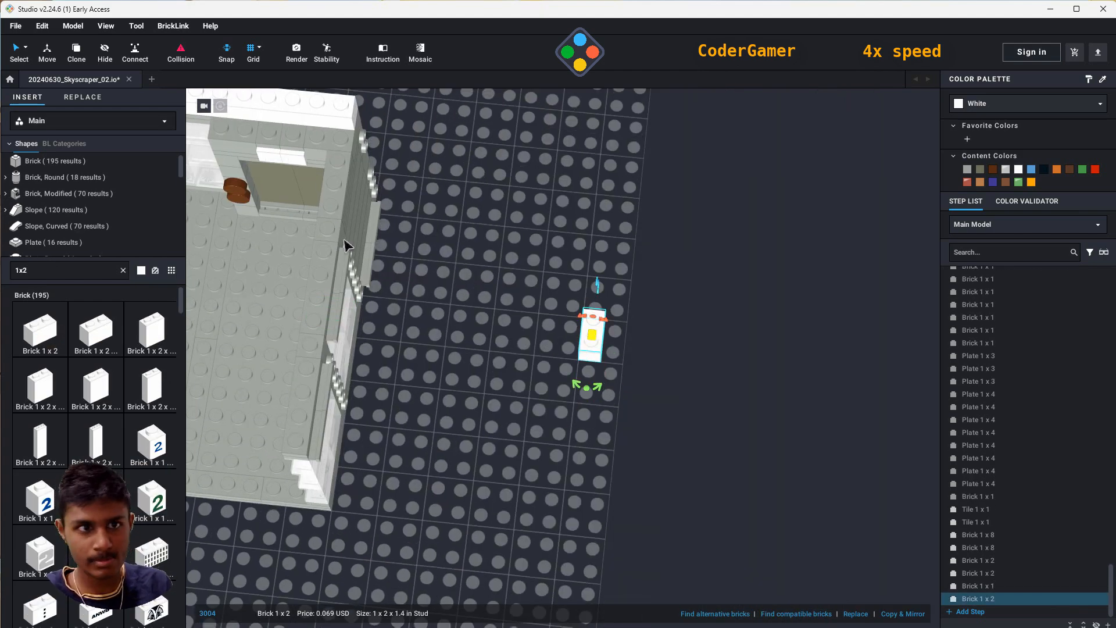
{"action": "left_click", "coordinate": [583, 412]}
{"action": "left_click", "coordinate": [578, 459]}
{"action": "left_click", "coordinate": [571, 506]}
{"action": "left_click", "coordinate": [573, 566]}
{"action": "middle_click_drag", "start_coordinate": [692, 523], "coordinate": [665, 294]}
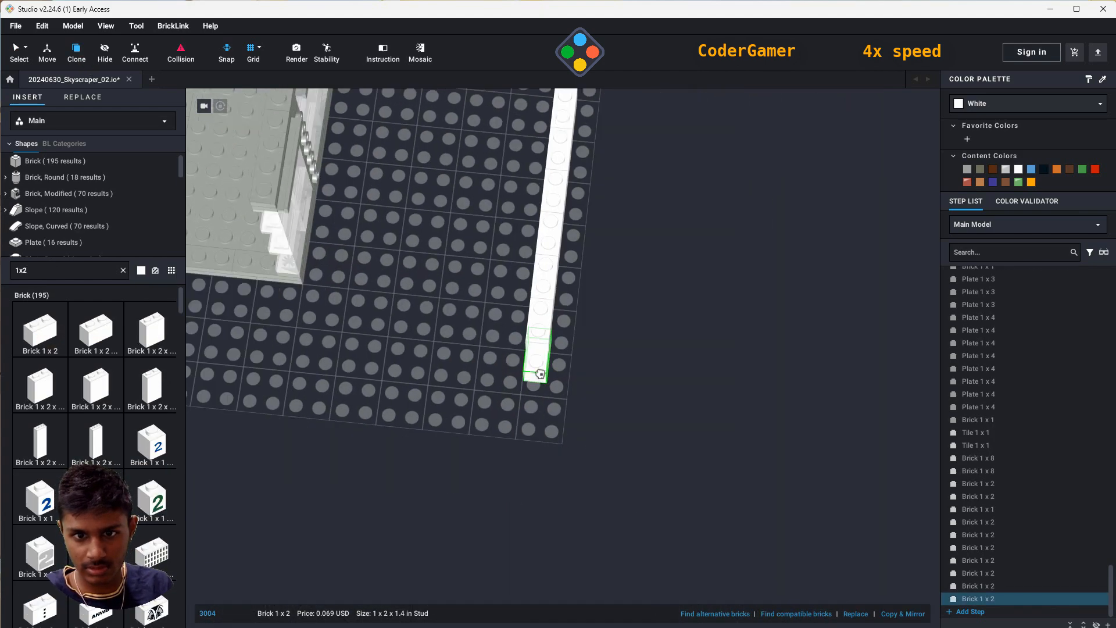
{"action": "left_click", "coordinate": [540, 375]}
{"action": "middle_click_drag", "start_coordinate": [755, 113], "coordinate": [790, 247]}
{"action": "scroll", "coordinate": [790, 247], "scroll_direction": "down", "scroll_amount": 1}
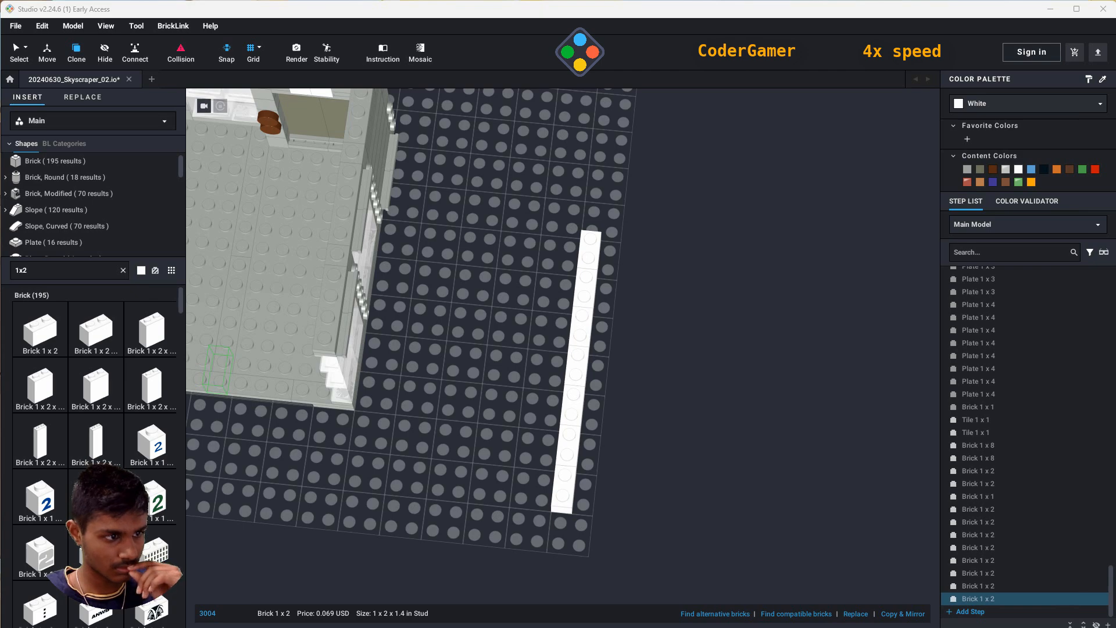
{"action": "mouse_move", "coordinate": [488, 395]}
{"action": "middle_mouse_down"}
{"action": "mouse_move", "coordinate": [667, 441]}
{"action": "mouse_move", "coordinate": [390, 421]}
{"action": "middle_mouse_up"}
{"action": "key", "text": "Escape"}
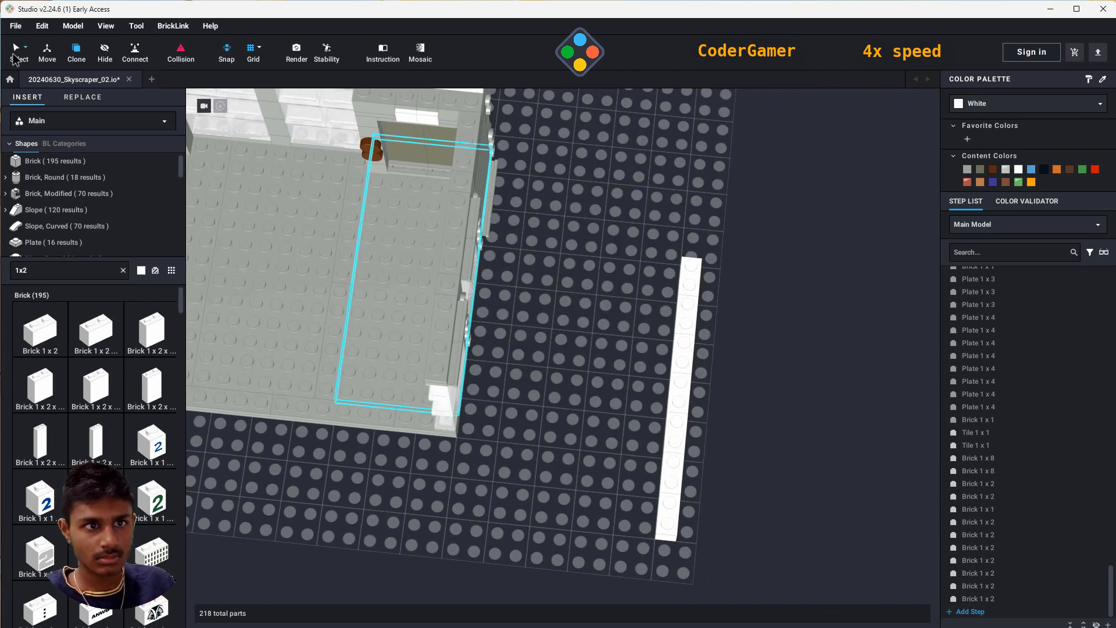
- Move the seven-brick row across the floor in line with the remaining inner column and clone it in line with the elevator doorway's column
{"action": "left_click_drag", "start_coordinate": [646, 244], "coordinate": [713, 557]}
{"action": "scroll", "coordinate": [609, 465], "scroll_direction": "down", "scroll_amount": 3}
{"action": "left_click_drag", "start_coordinate": [648, 302], "coordinate": [289, 173]}
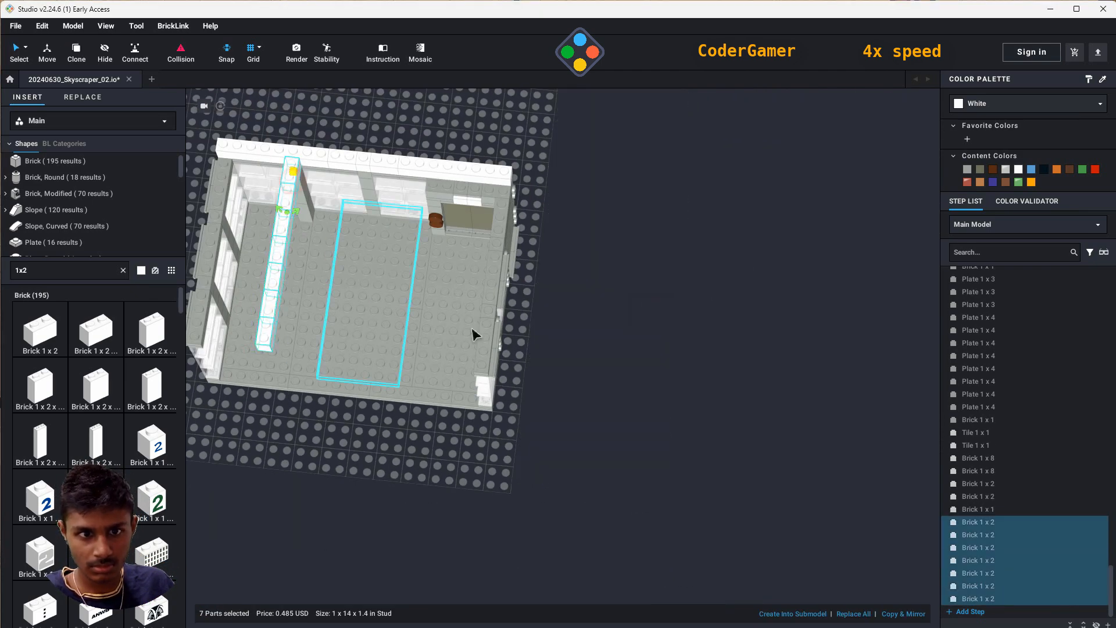
{"action": "right_click_drag", "start_coordinate": [621, 378], "coordinate": [677, 424]}
{"action": "middle_click_drag", "start_coordinate": [677, 424], "coordinate": [774, 511]}
{"action": "left_click", "coordinate": [79, 54]}
{"action": "left_click", "coordinate": [529, 401]}
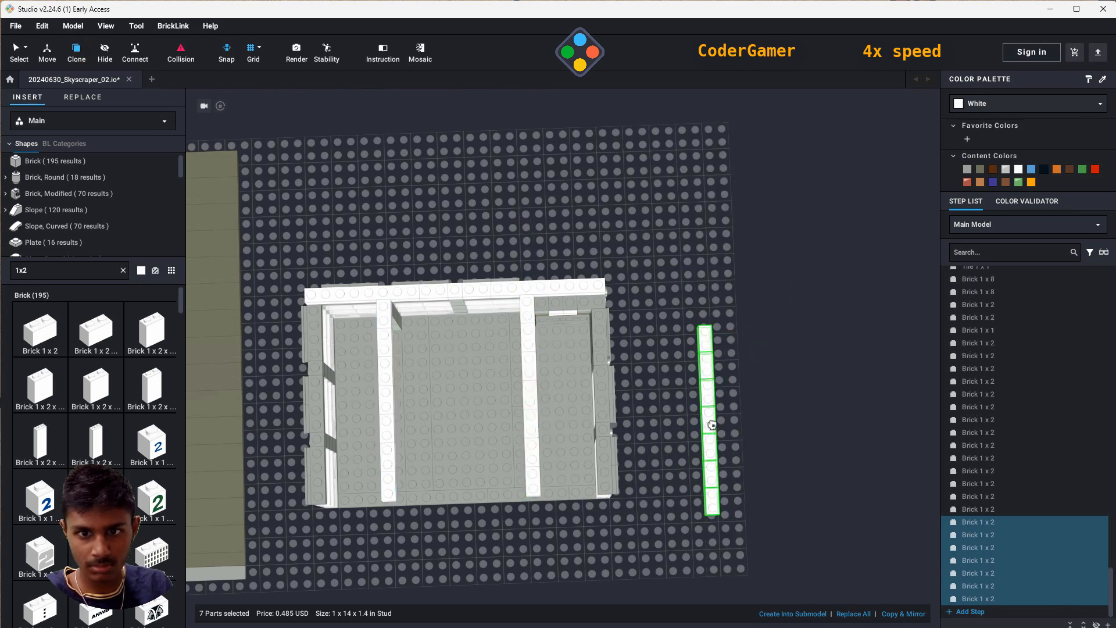
- Place copies of the seven-brick row along the tops of both side walls
{"action": "right_click_drag", "start_coordinate": [710, 428], "coordinate": [651, 407]}
{"action": "middle_click_drag", "start_coordinate": [651, 407], "coordinate": [710, 360]}
{"action": "right_click_drag", "start_coordinate": [711, 360], "coordinate": [759, 391]}
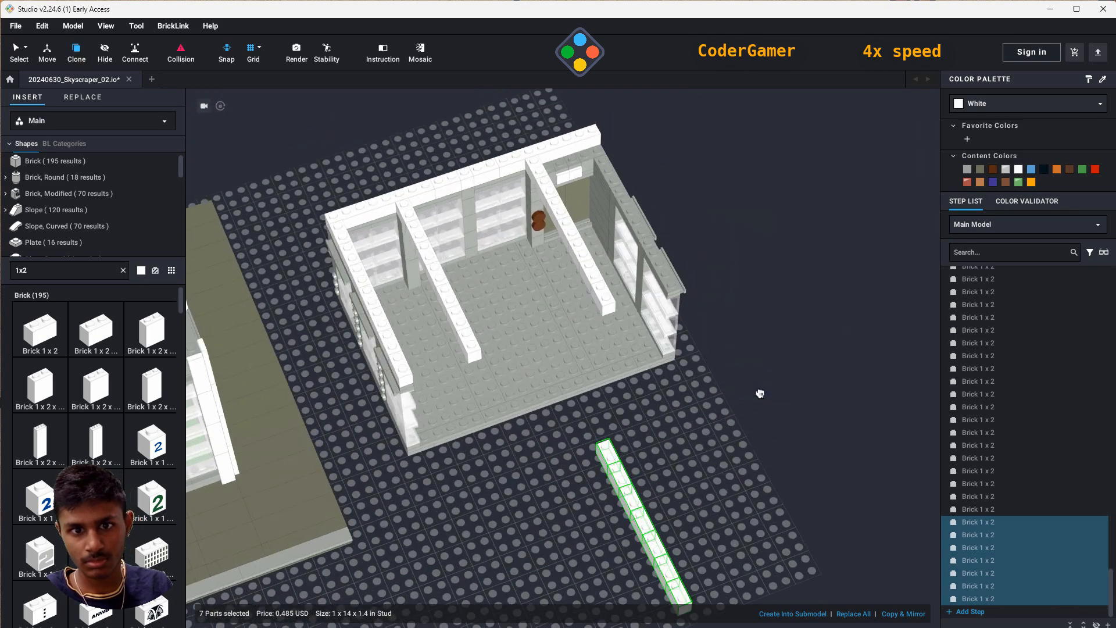
{"action": "left_click_drag", "start_coordinate": [663, 523], "coordinate": [644, 216]}
{"action": "left_click", "coordinate": [645, 215]}
{"action": "key", "text": "Escape"}
{"action": "mouse_move", "coordinate": [837, 401]}
{"action": "right_mouse_down"}
{"action": "mouse_move", "coordinate": [802, 319]}
{"action": "mouse_move", "coordinate": [792, 381]}
{"action": "right_mouse_up"}
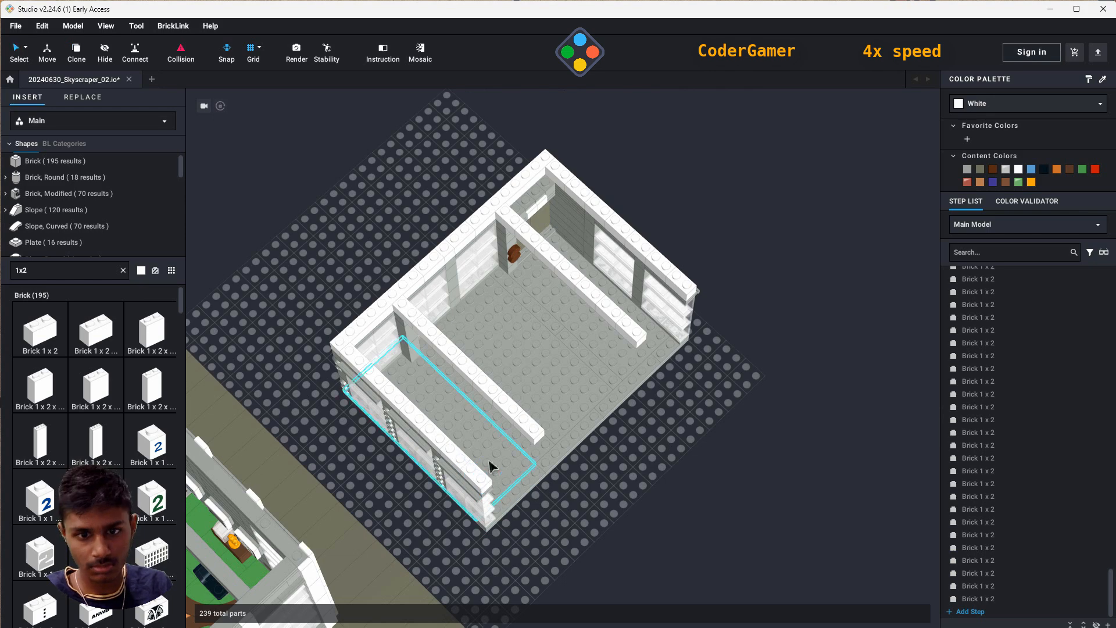
- Delete the front-end Brick 1 x 2 from both side-wall rows and both ceiling beams
{"action": "left_click", "coordinate": [478, 475]}
{"action": "key", "text": "Delete"}
{"action": "left_click", "coordinate": [682, 283]}
{"action": "key", "text": "Delete"}
{"action": "right_click_drag", "start_coordinate": [800, 438], "coordinate": [313, 302]}
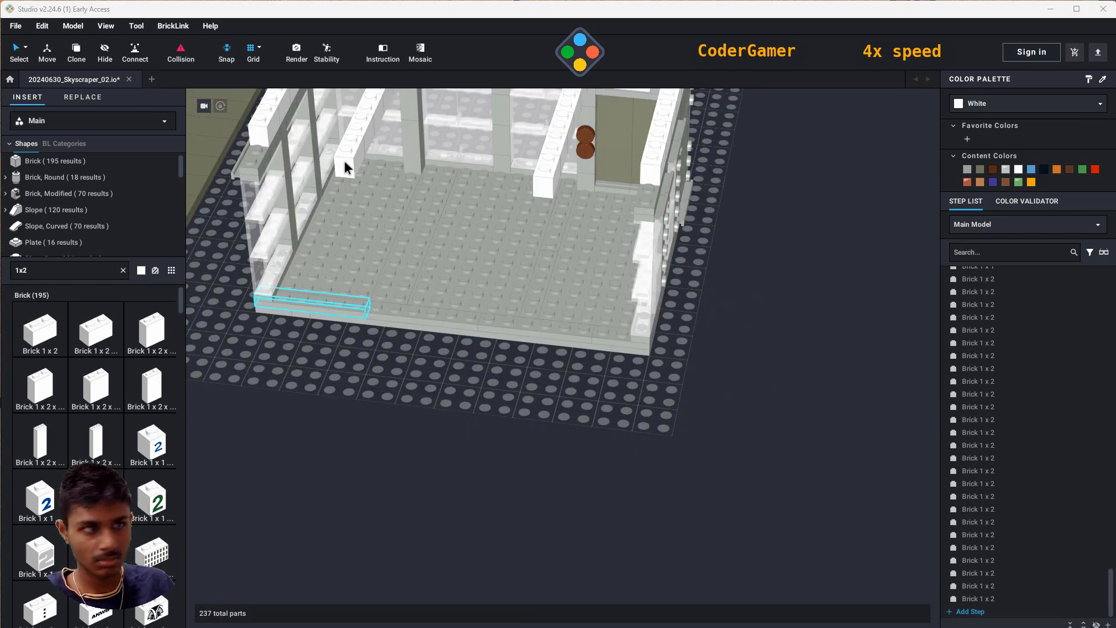
{"action": "right_click_drag", "start_coordinate": [344, 167], "coordinate": [369, 291]}
{"action": "left_click", "coordinate": [365, 293]}
{"action": "key", "text": "Delete"}
{"action": "left_click", "coordinate": [578, 291]}
{"action": "key", "text": "Delete"}
- Search for 1x8 and place a white Brick 1 x 8 inward from each front corner at top-course height
{"action": "right_click_drag", "start_coordinate": [580, 293], "coordinate": [622, 343]}
{"action": "left_click", "coordinate": [50, 270]}
{"action": "type", "text": "1x8"}
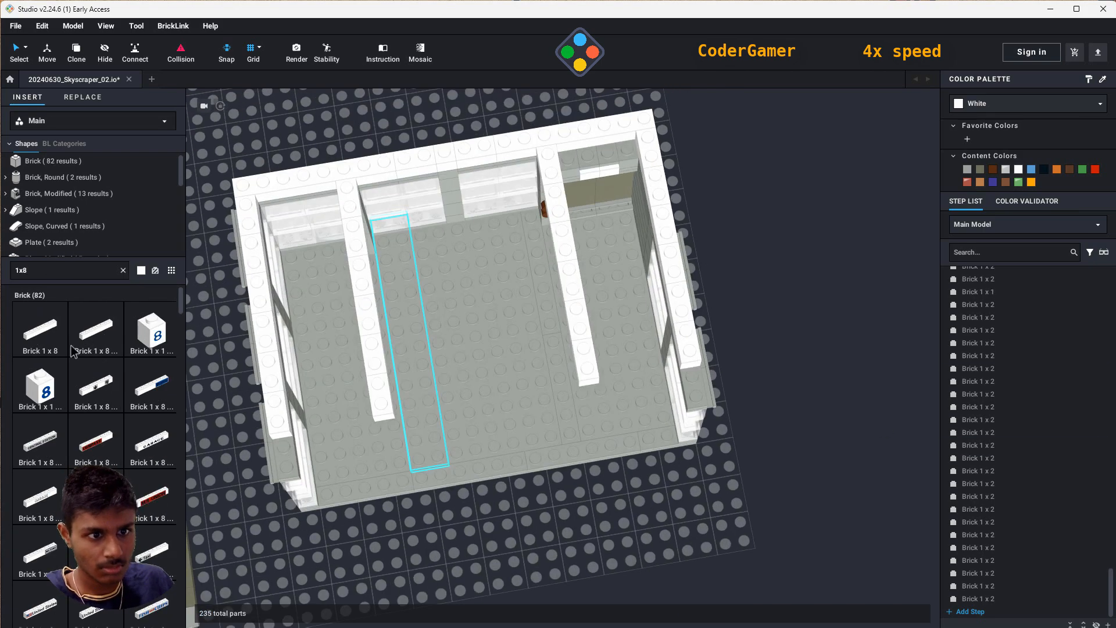
{"action": "left_click", "coordinate": [47, 335]}
{"action": "left_click", "coordinate": [361, 454]}
{"action": "left_click", "coordinate": [634, 402]}
{"action": "right_click_drag", "start_coordinate": [667, 498], "coordinate": [651, 444]}
{"action": "left_click", "coordinate": [50, 269]}
{"action": "type", "text": "1x4"}
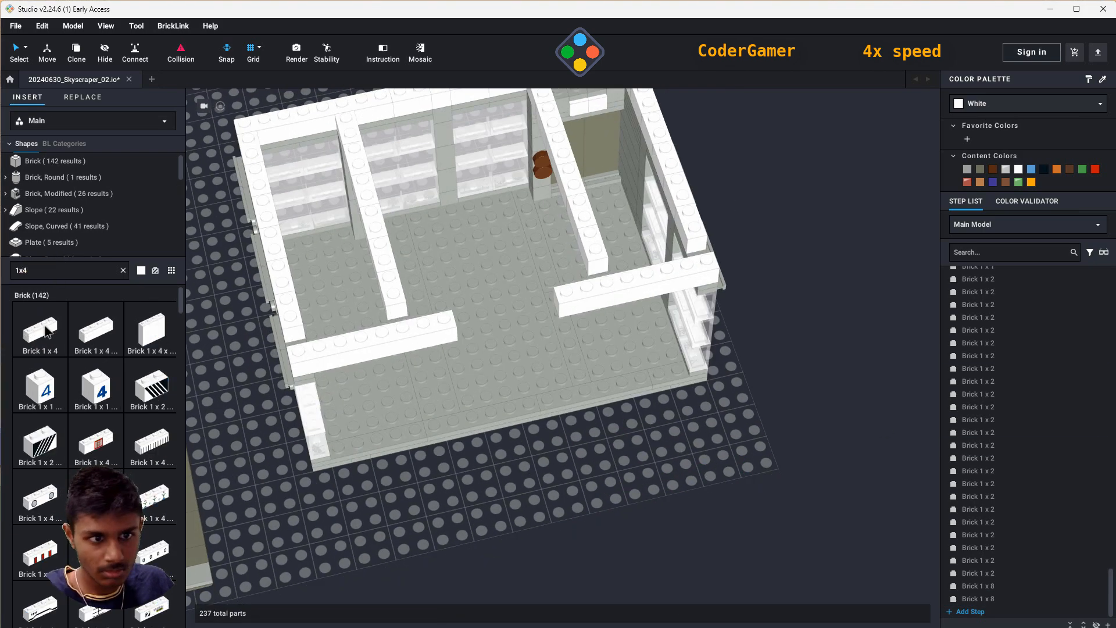
{"action": "left_click", "coordinate": [46, 332]}
{"action": "key", "text": "Escape"}
{"action": "left_click", "coordinate": [50, 270]}
{"action": "type", "text": "1x6"}
{"action": "left_click", "coordinate": [47, 331]}
{"action": "right_click_drag", "start_coordinate": [616, 549], "coordinate": [459, 439]}
{"action": "key", "text": "Escape"}
- Search for 1x2 and stack two Brick 1 x 2 columns from the front edge, extending both Brick 1 x 8 pieces toward the middle
{"action": "left_click", "coordinate": [51, 270]}
{"action": "type", "text": "1x3"}
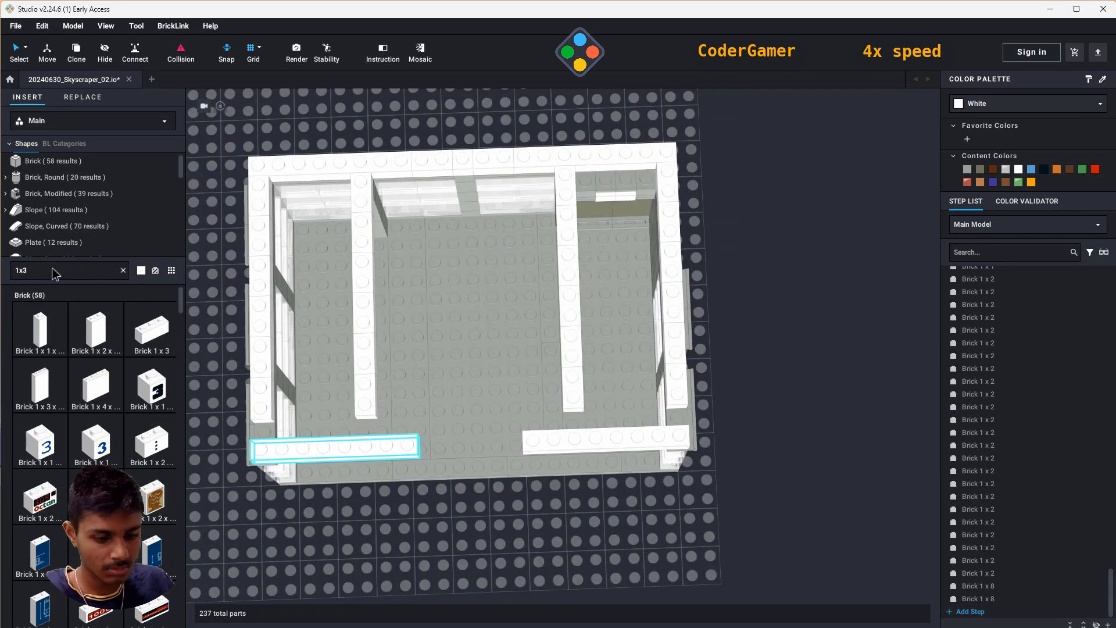
{"action": "key", "text": "BackSpace"}
{"action": "type", "text": "2"}
{"action": "left_click", "coordinate": [40, 331]}
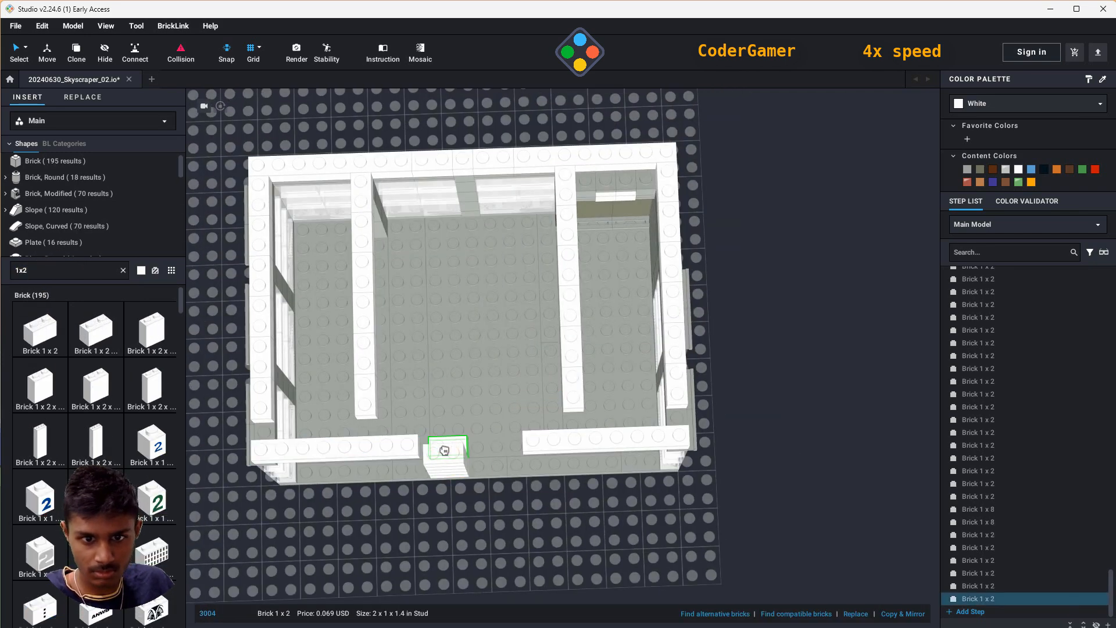
{"action": "right_click_drag", "start_coordinate": [501, 502], "coordinate": [504, 459]}
{"action": "left_click", "coordinate": [504, 402]}
{"action": "left_click", "coordinate": [503, 391]}
{"action": "left_click", "coordinate": [501, 382]}
{"action": "left_click", "coordinate": [500, 367]}
{"action": "left_click", "coordinate": [499, 356]}
{"action": "left_click", "coordinate": [499, 344]}
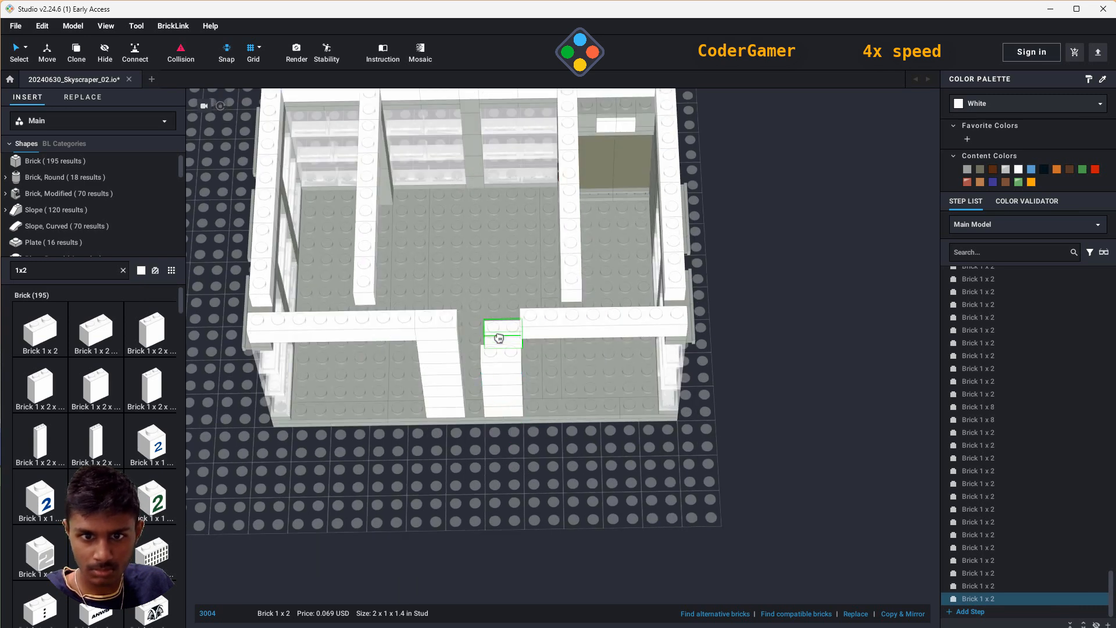
{"action": "left_click", "coordinate": [498, 328]}
{"action": "left_click", "coordinate": [498, 319]}
{"action": "key", "text": "Escape"}
- Search for 1x1 and stack Brick 1 x 1 pieces between the two columns to close the gap in the front top course
{"action": "left_click", "coordinate": [69, 273]}
{"action": "key", "text": "BackSpace"}
{"action": "type", "text": "1"}
{"action": "left_click", "coordinate": [41, 332]}
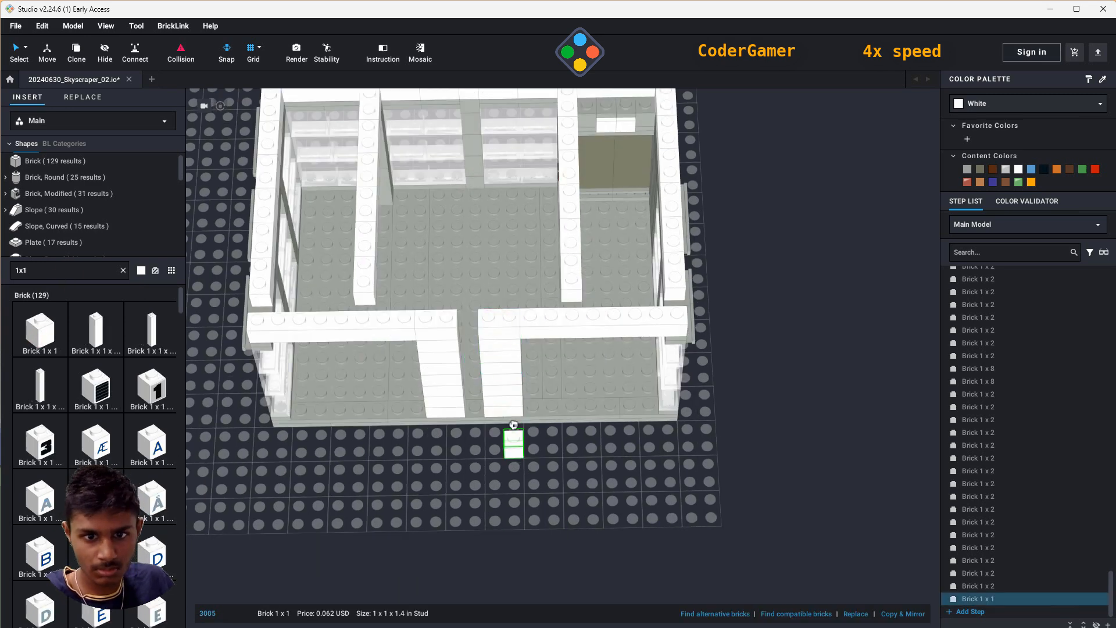
{"action": "left_click", "coordinate": [473, 401]}
{"action": "left_click", "coordinate": [471, 380]}
{"action": "left_click", "coordinate": [474, 354]}
{"action": "left_click", "coordinate": [472, 343]}
{"action": "left_click", "coordinate": [469, 333]}
{"action": "left_click", "coordinate": [468, 327]}
- Stack Brick 1 x 1 pieces up from the floor to join the inner beam farther from the elevator to the front course
{"action": "right_click_drag", "start_coordinate": [418, 395], "coordinate": [407, 491]}
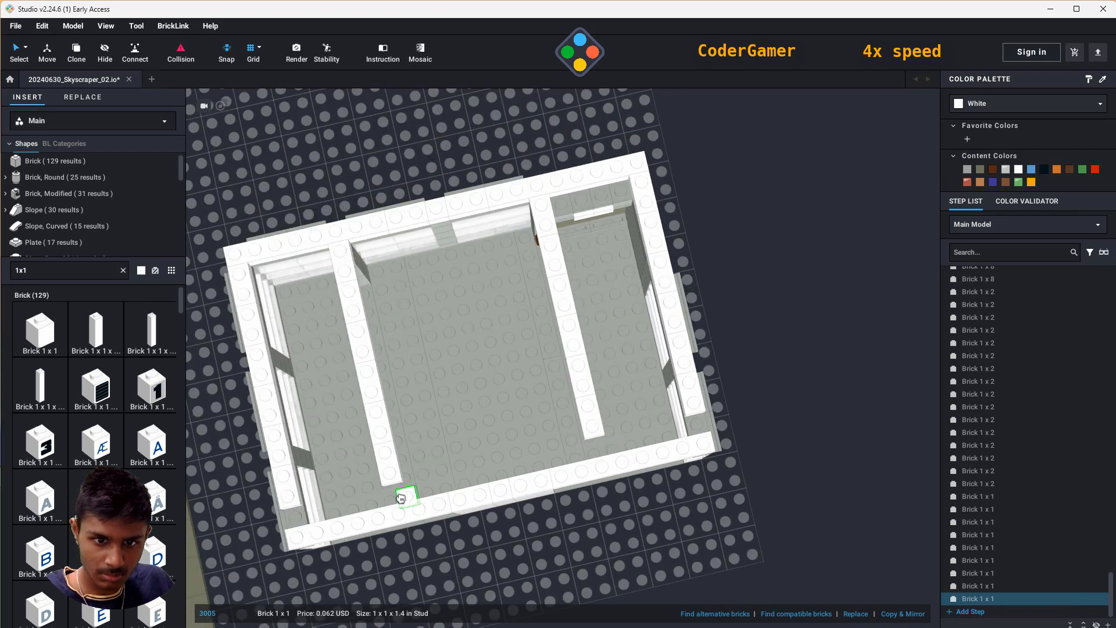
{"action": "right_click_drag", "start_coordinate": [461, 514], "coordinate": [645, 516]}
{"action": "left_click", "coordinate": [626, 534]}
{"action": "left_click", "coordinate": [628, 530]}
{"action": "left_click", "coordinate": [630, 528]}
{"action": "left_click", "coordinate": [629, 524]}
{"action": "left_click", "coordinate": [628, 521]}
{"action": "left_click", "coordinate": [628, 517]}
{"action": "left_click", "coordinate": [628, 514]}
{"action": "left_click", "coordinate": [628, 509]}
- Stack Brick 1 x 1 pieces up from the floor to join the elevator-side beam to the front course
{"action": "right_click_drag", "start_coordinate": [724, 474], "coordinate": [727, 531]}
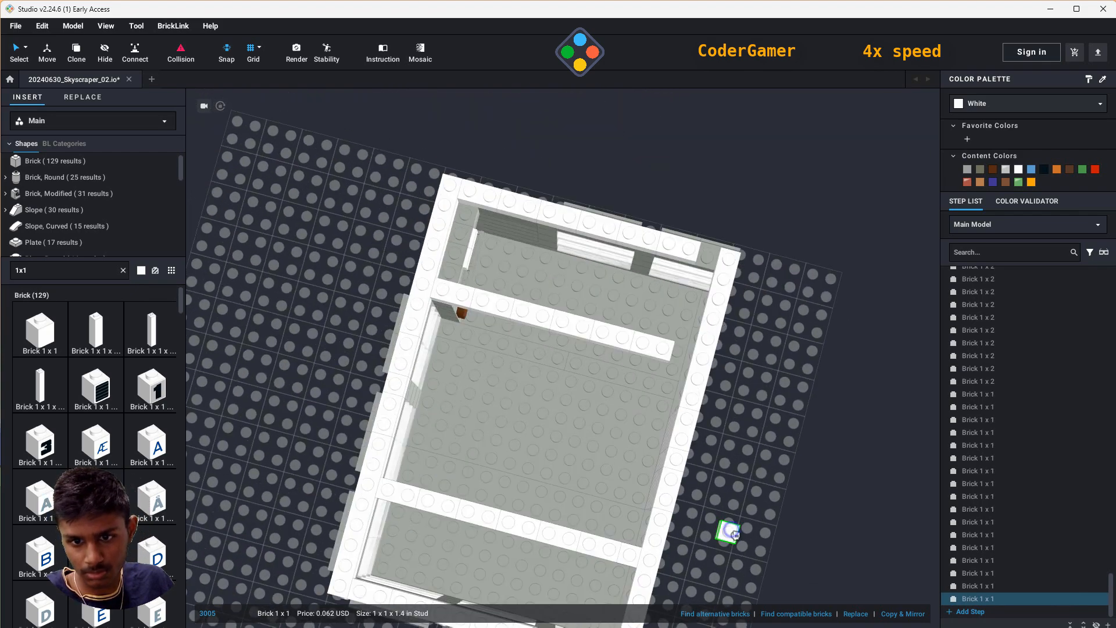
{"action": "right_click_drag", "start_coordinate": [704, 464], "coordinate": [589, 475]}
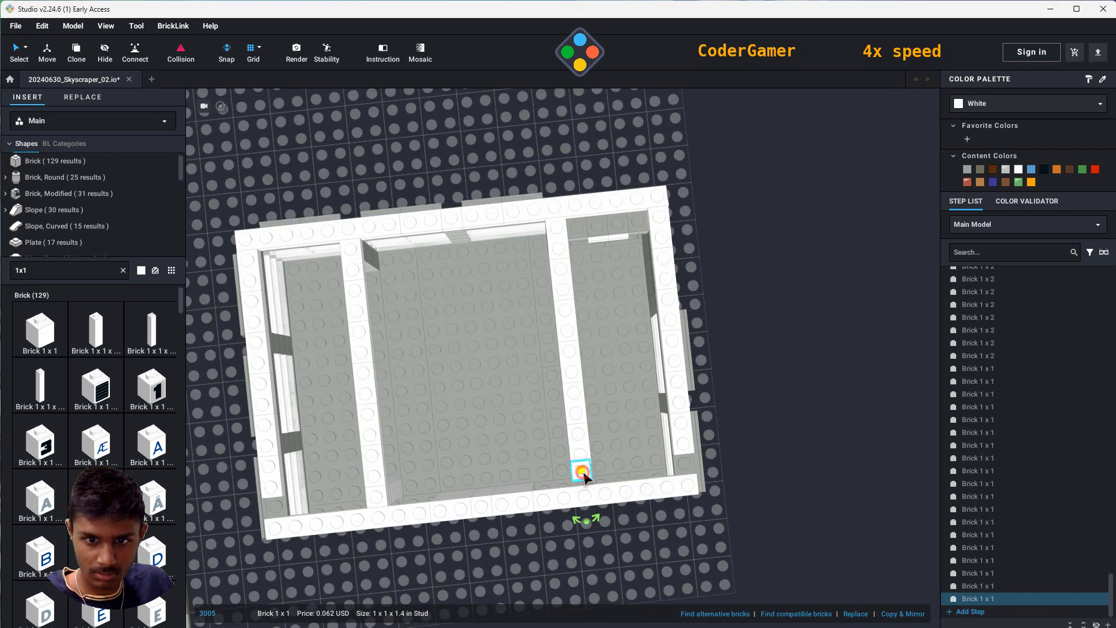
{"action": "left_click", "coordinate": [585, 479]}
{"action": "right_click_drag", "start_coordinate": [677, 546], "coordinate": [749, 497]}
{"action": "left_click", "coordinate": [641, 333]}
{"action": "left_click", "coordinate": [642, 329]}
{"action": "left_click", "coordinate": [641, 323]}
{"action": "right_click_drag", "start_coordinate": [680, 407], "coordinate": [749, 430]}
{"action": "left_click", "coordinate": [683, 270]}
{"action": "key", "text": "Escape"}
- Delete the temporary Brick 1 x 1 support columns under the front ends of both beams, keeping the top bricks
{"action": "right_click_drag", "start_coordinate": [840, 407], "coordinate": [687, 243]}
{"action": "left_click", "coordinate": [604, 276]}
{"action": "key", "text": "Delete"}
{"action": "left_click", "coordinate": [567, 289]}
{"action": "key", "text": "Delete"}
{"action": "key", "text": "Delete"}
{"action": "middle_click_drag", "start_coordinate": [688, 243], "coordinate": [772, 331]}
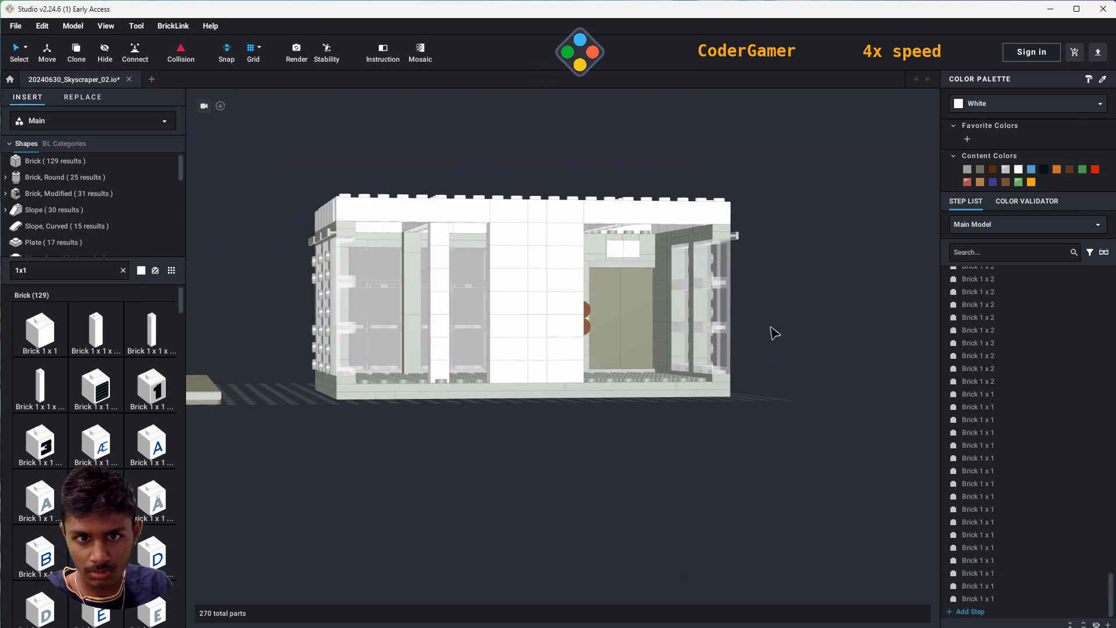
{"action": "left_click", "coordinate": [442, 236]}
{"action": "key", "text": "Delete"}
{"action": "left_click", "coordinate": [444, 283]}
{"action": "key", "text": "Delete"}
{"action": "left_click", "coordinate": [439, 346]}
{"action": "key", "text": "Delete"}
{"action": "right_click_drag", "start_coordinate": [440, 369], "coordinate": [510, 361]}
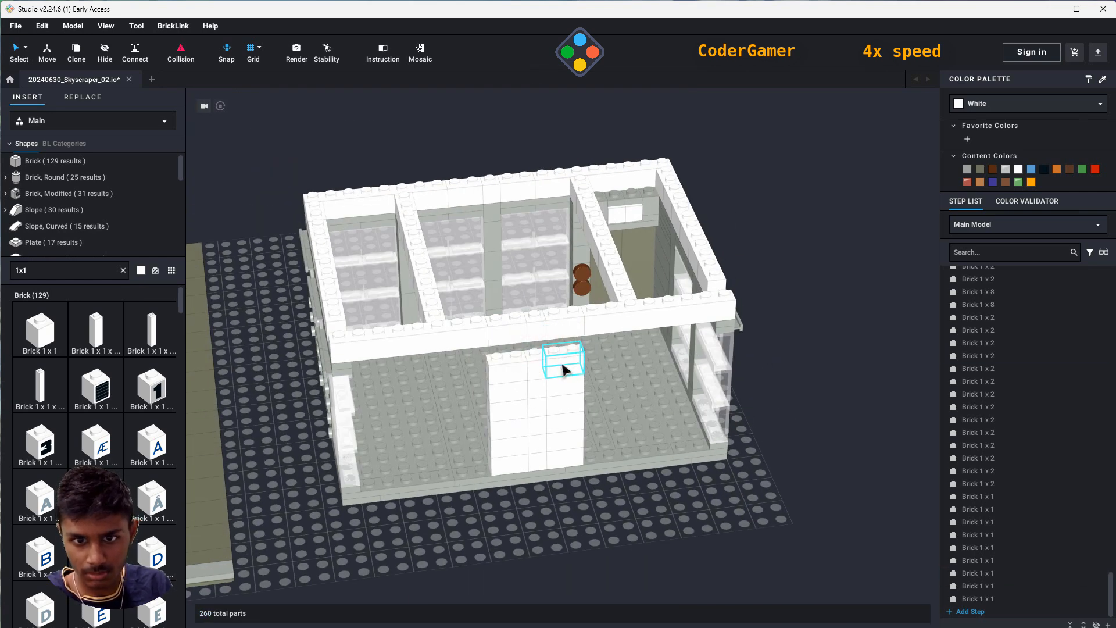
- Delete the remaining support columns beneath the middle of the front top course
{"action": "left_click", "coordinate": [531, 400]}
{"action": "left_click", "coordinate": [534, 401]}
{"action": "key", "text": "Delete"}
{"action": "left_click", "coordinate": [511, 427]}
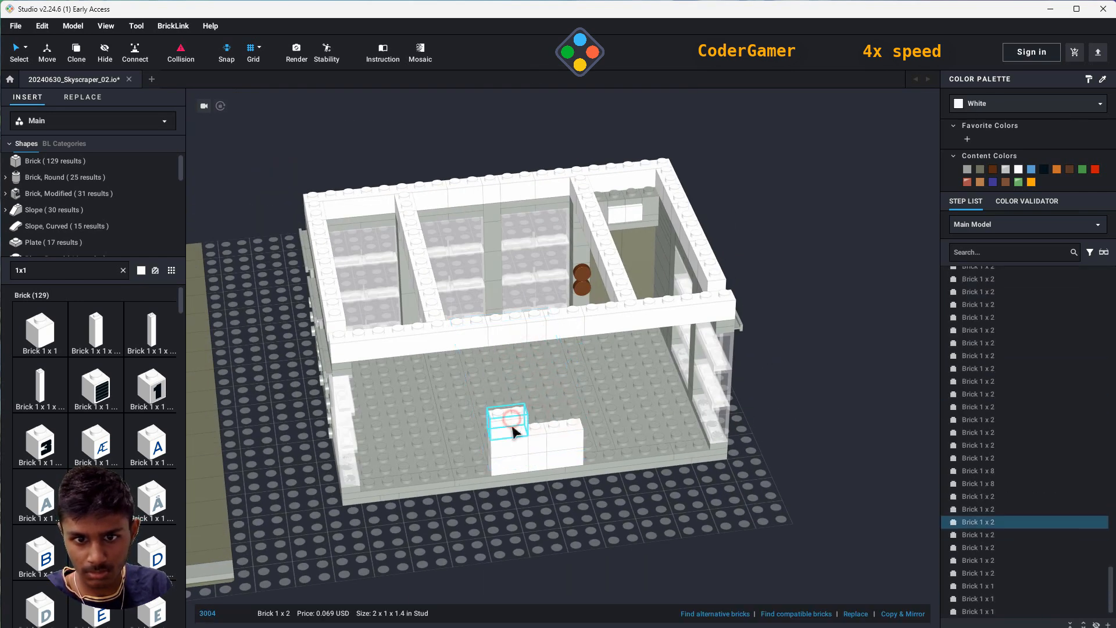
{"action": "key", "text": "Delete"}
{"action": "left_click", "coordinate": [564, 449]}
{"action": "key", "text": "Delete"}
{"action": "left_click", "coordinate": [513, 455]}
{"action": "key", "text": "Delete"}
{"action": "right_click_drag", "start_coordinate": [758, 515], "coordinate": [776, 490]}
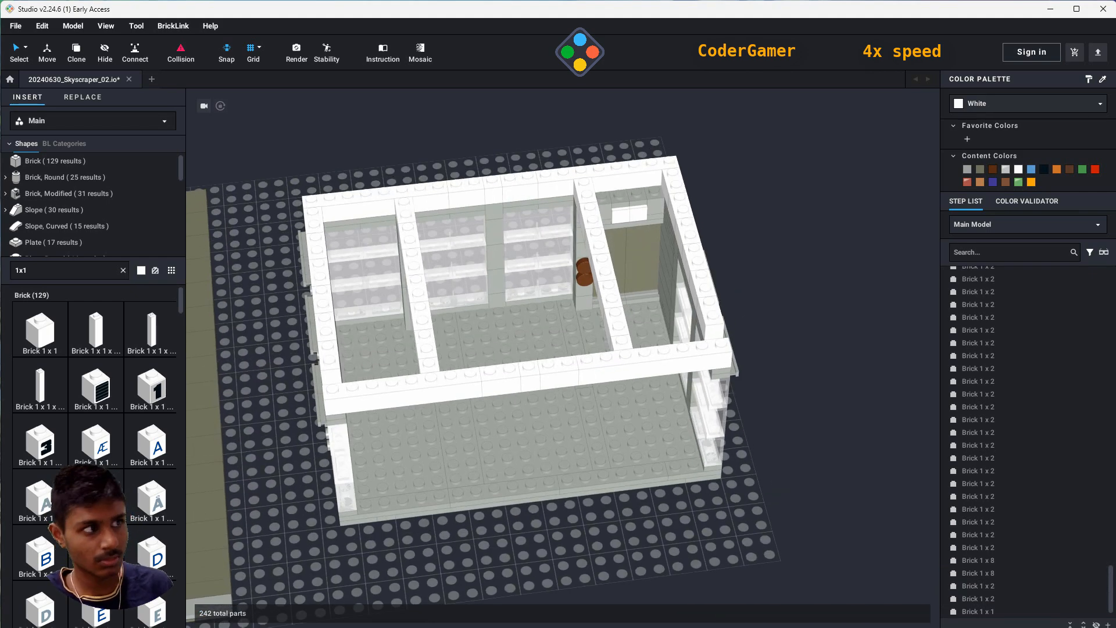
{"action": "left_click", "coordinate": [65, 274]}
{"action": "key", "text": "BackSpace"}
{"action": "type", "text": "4"}
{"action": "scroll", "coordinate": [63, 200], "scroll_direction": "down", "scroll_amount": 3}
{"action": "left_click", "coordinate": [62, 196]}
{"action": "left_click", "coordinate": [72, 242]}
{"action": "scroll", "coordinate": [72, 238], "scroll_direction": "down", "scroll_amount": 2}
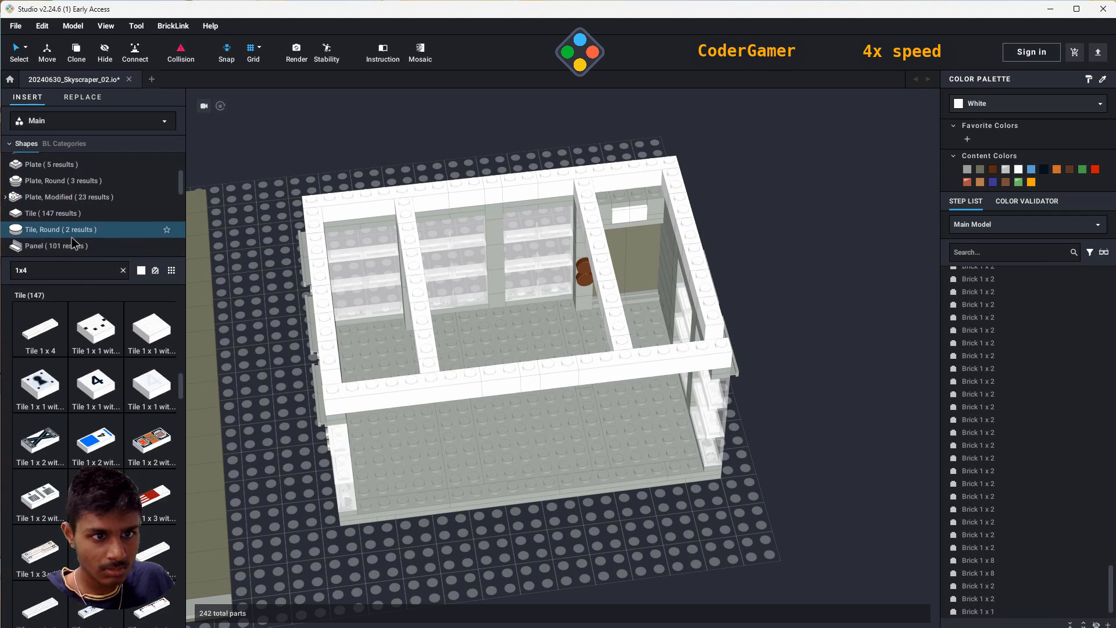
{"action": "left_click", "coordinate": [69, 198]}
{"action": "left_click", "coordinate": [99, 331]}
{"action": "right_click_drag", "start_coordinate": [552, 582], "coordinate": [702, 573]}
{"action": "key", "text": "Escape"}
- Search for 1x1 and fill the gap between each side wall's top course and the front course with a Brick 1 x 1
{"action": "left_click", "coordinate": [70, 270]}
{"action": "type", "text": "1x1"}
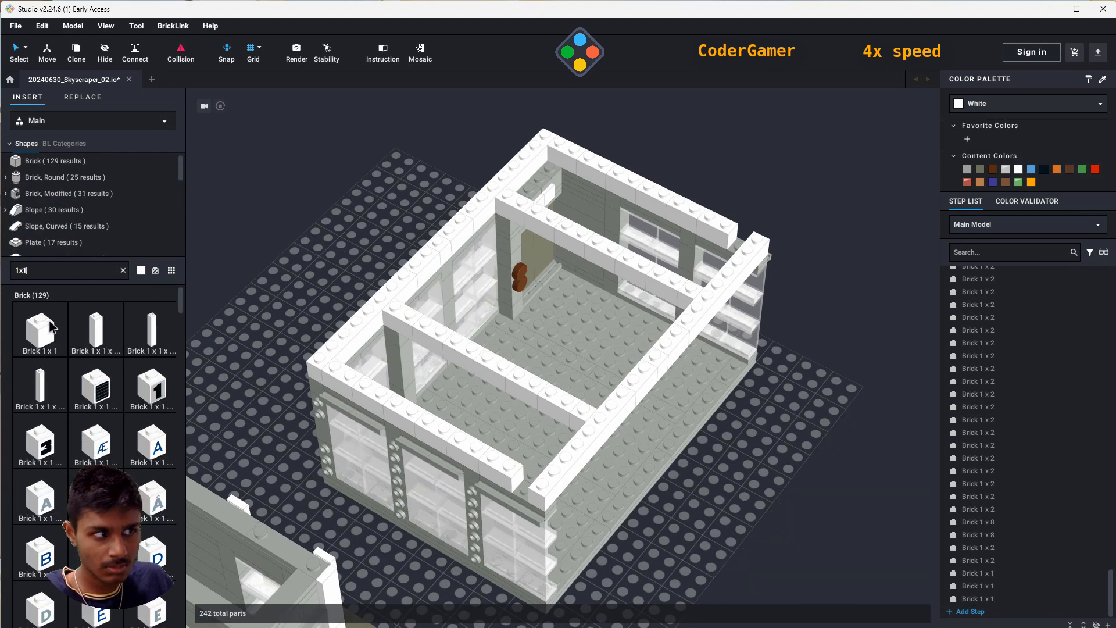
{"action": "left_click", "coordinate": [53, 327]}
{"action": "left_click", "coordinate": [527, 479]}
{"action": "left_click", "coordinate": [746, 234]}
{"action": "right_click_drag", "start_coordinate": [747, 234], "coordinate": [748, 319]}
{"action": "key", "text": "Escape"}
- Search for 1x4 and place a rotated Plate, Modified 1 x 4 with 2 Studs with Groove on each side wall's front end
{"action": "right_click_drag", "start_coordinate": [686, 592], "coordinate": [576, 515]}
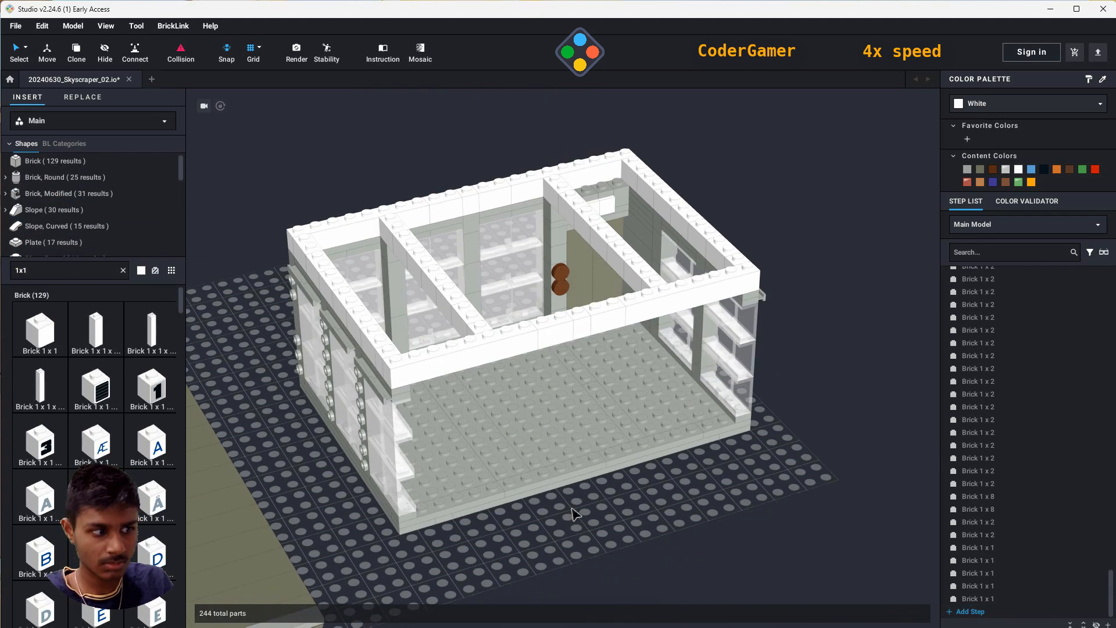
{"action": "left_click", "coordinate": [62, 268]}
{"action": "key", "text": "BackSpace"}
{"action": "type", "text": "4"}
{"action": "scroll", "coordinate": [90, 234], "scroll_direction": "down", "scroll_amount": 2}
{"action": "left_click", "coordinate": [75, 214]}
{"action": "left_click", "coordinate": [73, 242]}
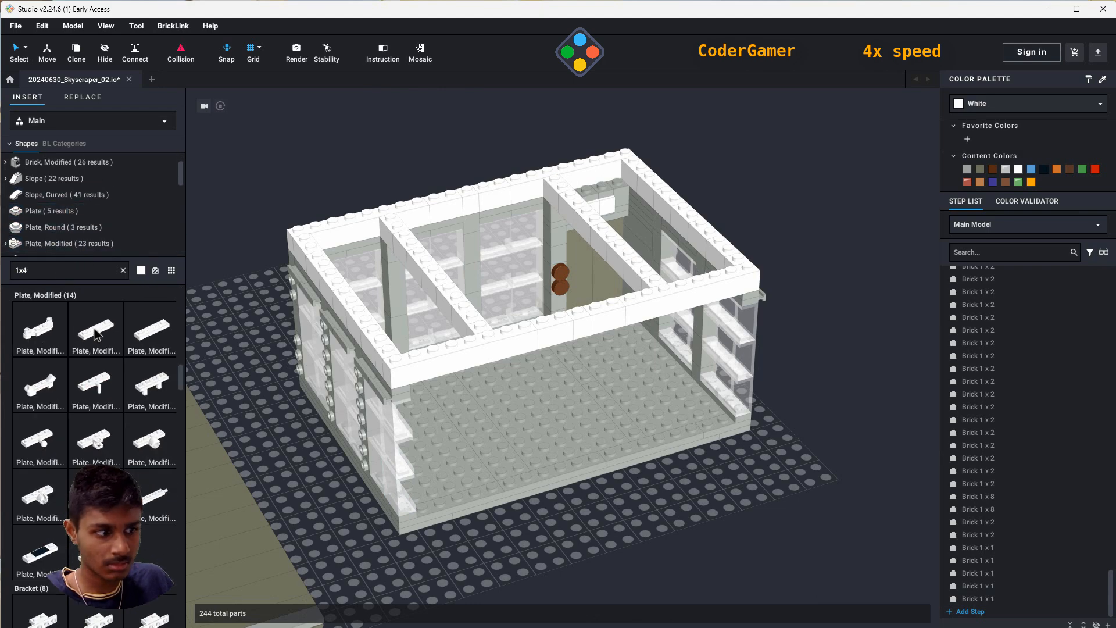
{"action": "left_click", "coordinate": [98, 330]}
{"action": "right_click_drag", "start_coordinate": [523, 544], "coordinate": [683, 573]}
{"action": "key", "text": "Right"}
{"action": "left_click", "coordinate": [569, 482]}
{"action": "left_click", "coordinate": [741, 223]}
- Rotate the modified 1 x 4 plate and place one near each end of the front top course
{"action": "right_click_drag", "start_coordinate": [826, 433], "coordinate": [743, 428]}
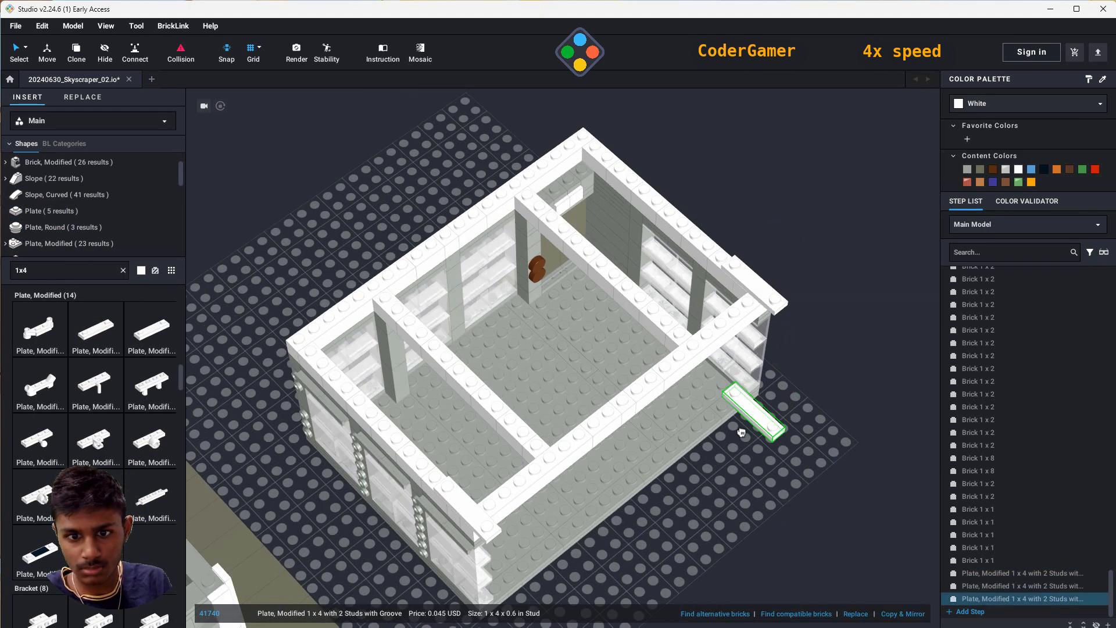
{"action": "key", "text": "Right"}
{"action": "left_click", "coordinate": [514, 488]}
{"action": "left_click", "coordinate": [728, 330]}
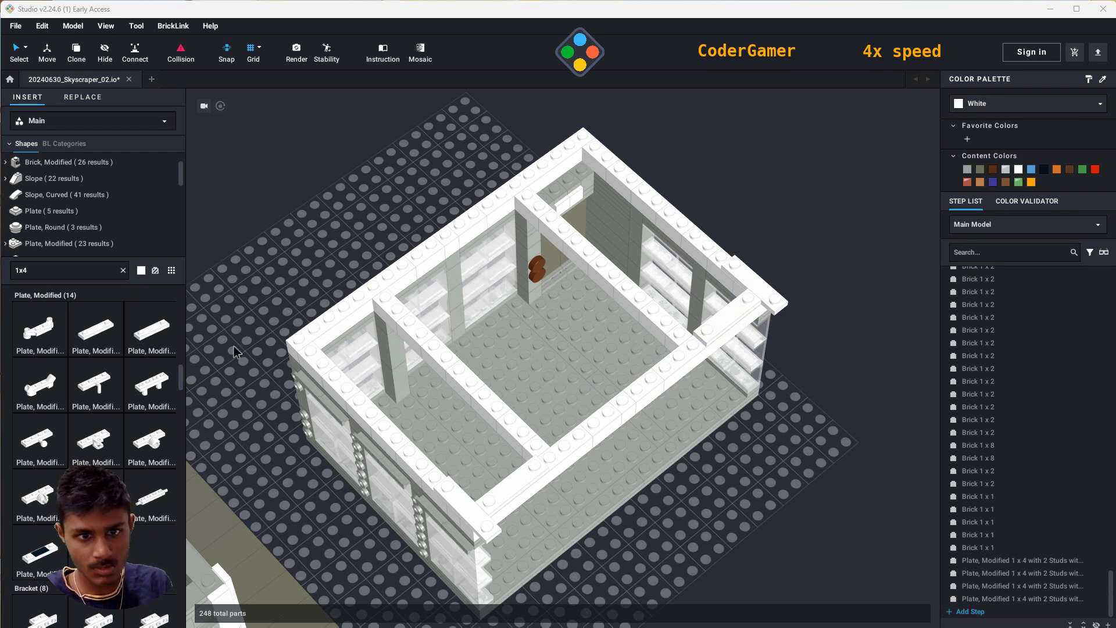
- Place a rotated Plate, Modified 1 x 4 with 2 Studs with Groove on the back end of each side wall
{"action": "left_click", "coordinate": [89, 330]}
{"action": "scroll", "coordinate": [324, 318], "scroll_direction": "down", "scroll_amount": 5}
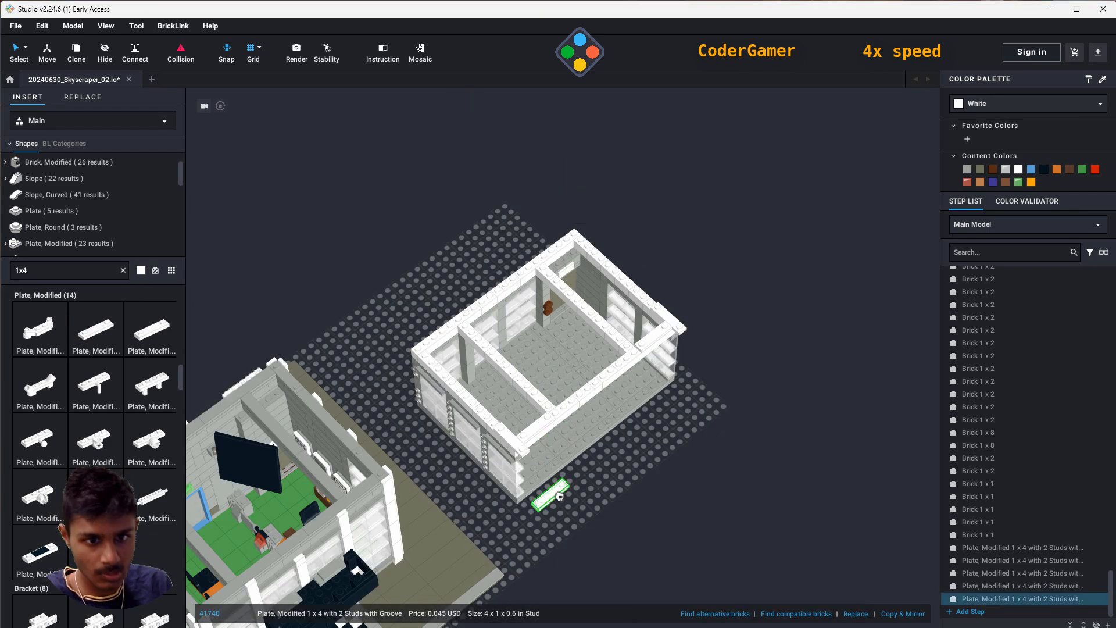
{"action": "middle_click_drag", "start_coordinate": [519, 484], "coordinate": [790, 461]}
{"action": "scroll", "coordinate": [790, 461], "scroll_direction": "up", "scroll_amount": 4}
{"action": "middle_click_drag", "start_coordinate": [784, 151], "coordinate": [473, 331]}
{"action": "key", "text": "Right"}
{"action": "left_click", "coordinate": [463, 366]}
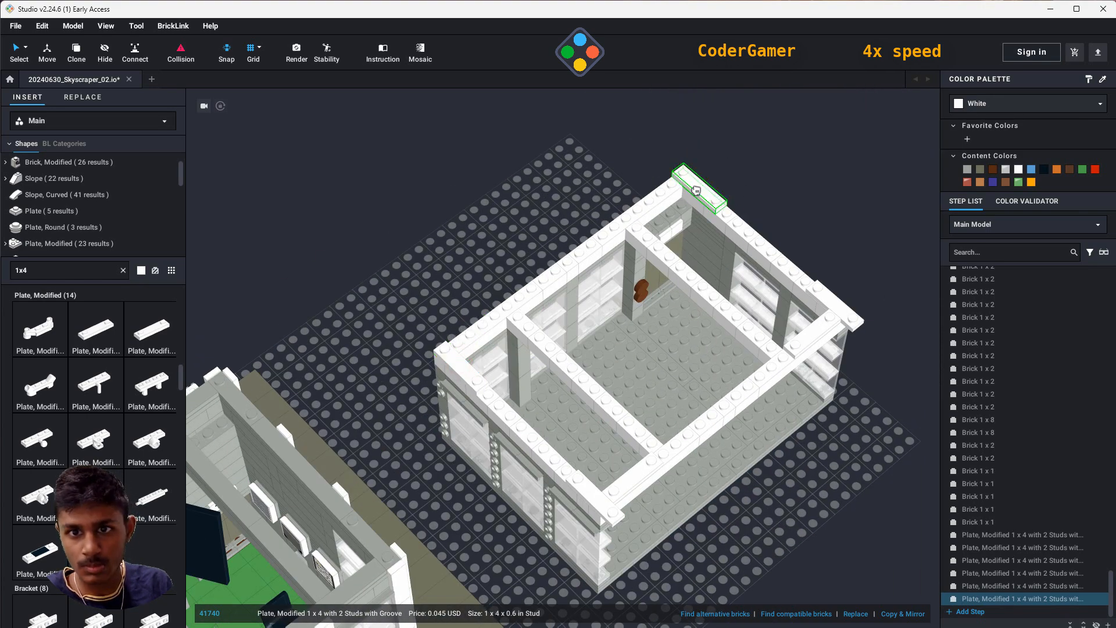
- Find Tile 1 x 4 and place two between the modified plates on each side wall
{"action": "scroll", "coordinate": [59, 195], "scroll_direction": "down", "scroll_amount": 3}
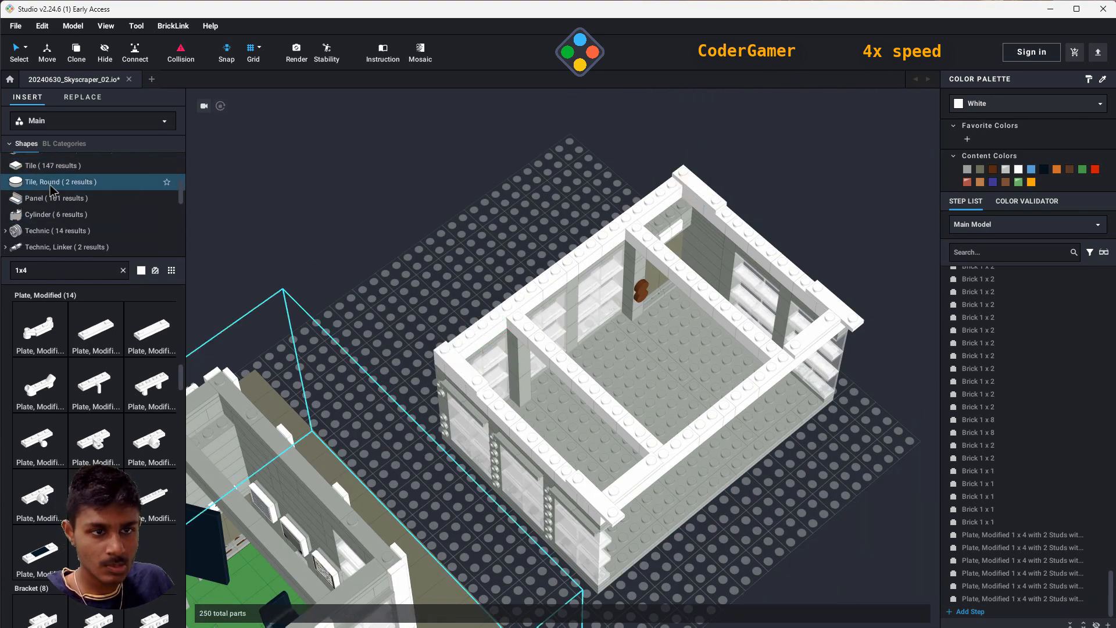
{"action": "left_click", "coordinate": [52, 167]}
{"action": "left_click", "coordinate": [42, 329]}
{"action": "left_click", "coordinate": [506, 415]}
{"action": "left_click", "coordinate": [560, 464]}
{"action": "left_click", "coordinate": [750, 223]}
{"action": "left_click", "coordinate": [792, 261]}
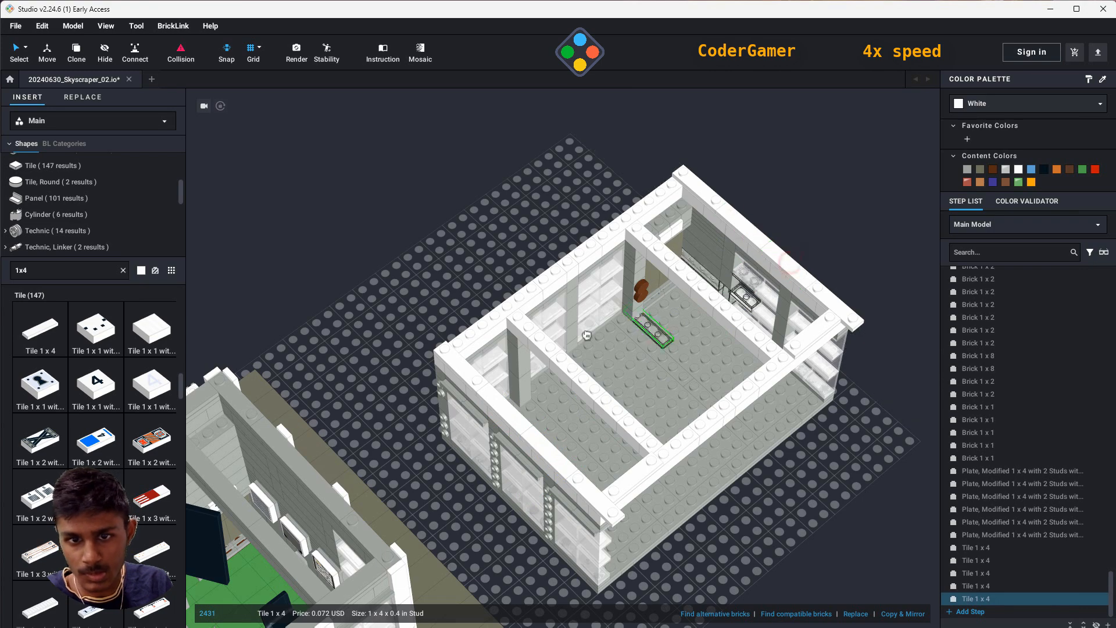
- Cover both inner cross beams with Tile 1 x 4, placing four end to end along each beam
{"action": "left_click", "coordinate": [530, 321]}
{"action": "left_click", "coordinate": [574, 363]}
{"action": "left_click", "coordinate": [619, 406]}
{"action": "left_click", "coordinate": [663, 449]}
{"action": "left_click", "coordinate": [649, 241]}
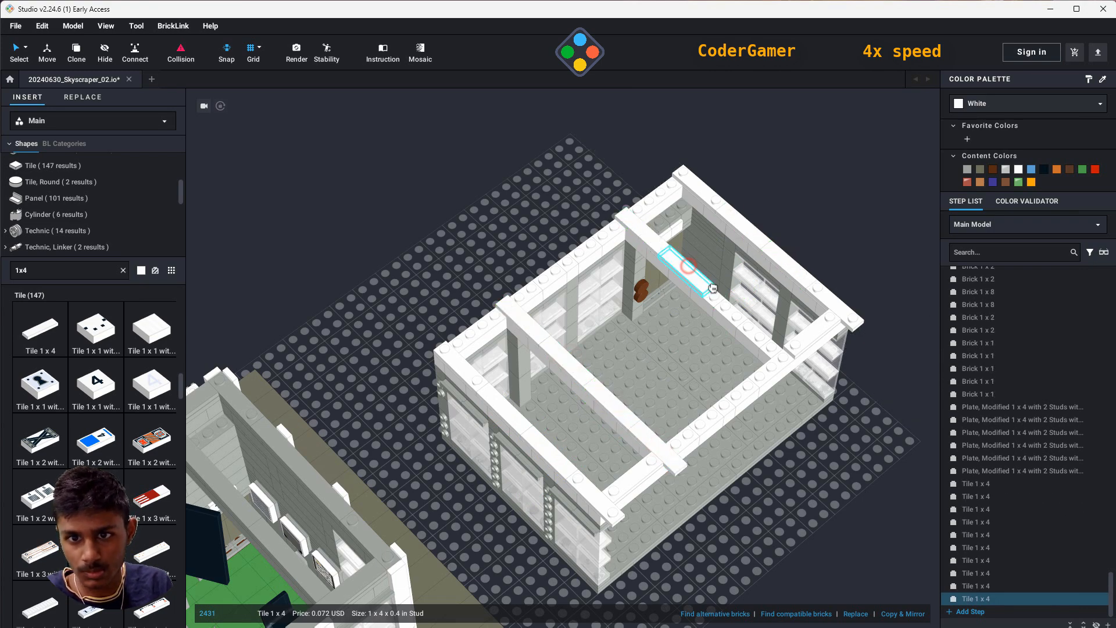
{"action": "left_click", "coordinate": [691, 275]}
{"action": "left_click", "coordinate": [733, 312]}
{"action": "left_click", "coordinate": [783, 355]}
- Rotate Tile 1 x 4 and place two on the front top course and four along the back top course
{"action": "right_click_drag", "start_coordinate": [845, 478], "coordinate": [685, 491]}
{"action": "key", "text": "Right"}
{"action": "left_click", "coordinate": [600, 481]}
{"action": "left_click", "coordinate": [685, 467]}
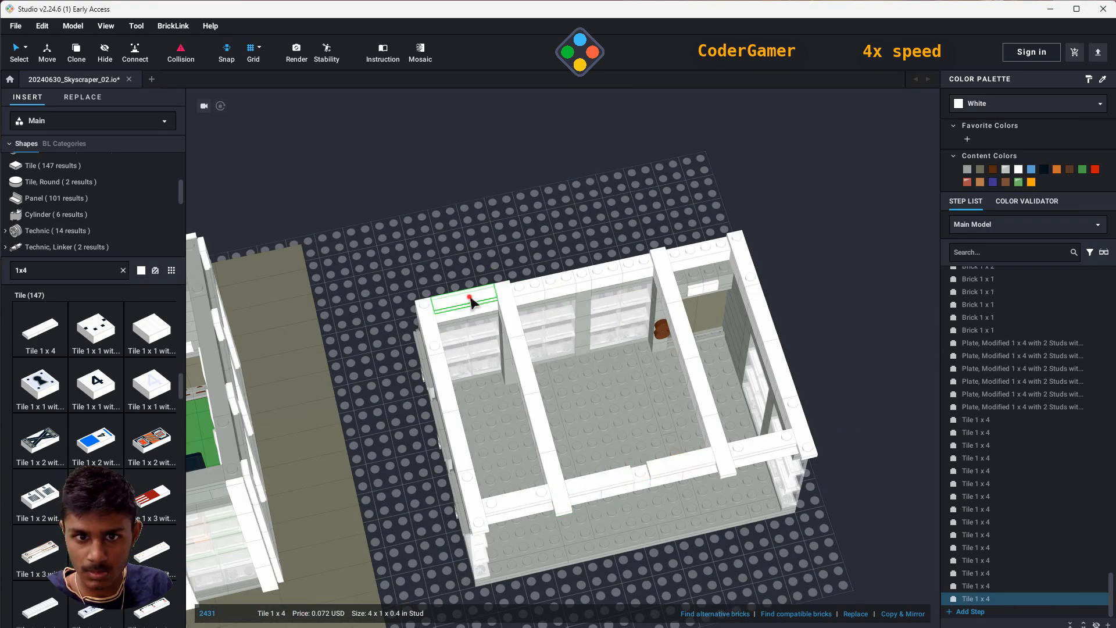
{"action": "left_click", "coordinate": [470, 300]}
{"action": "left_click", "coordinate": [543, 284]}
{"action": "left_click", "coordinate": [622, 269]}
{"action": "left_click", "coordinate": [697, 250]}
- Search for 1x1 and place a Tile 1 x 1 in the middle gap of both the back and front top courses
{"action": "left_click", "coordinate": [84, 270]}
{"action": "type", "text": "1x1"}
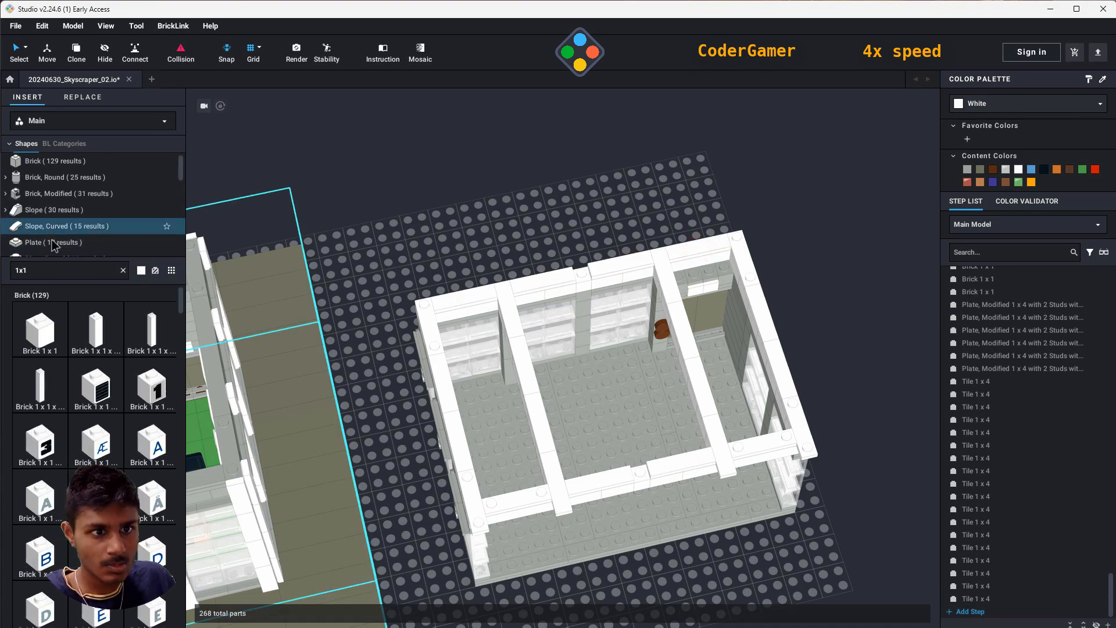
{"action": "scroll", "coordinate": [51, 232], "scroll_direction": "down", "scroll_amount": 2}
{"action": "left_click", "coordinate": [50, 230]}
{"action": "left_click", "coordinate": [40, 328]}
{"action": "left_click", "coordinate": [582, 273]}
{"action": "left_click", "coordinate": [645, 474]}
{"action": "right_click_drag", "start_coordinate": [715, 511], "coordinate": [677, 456]}
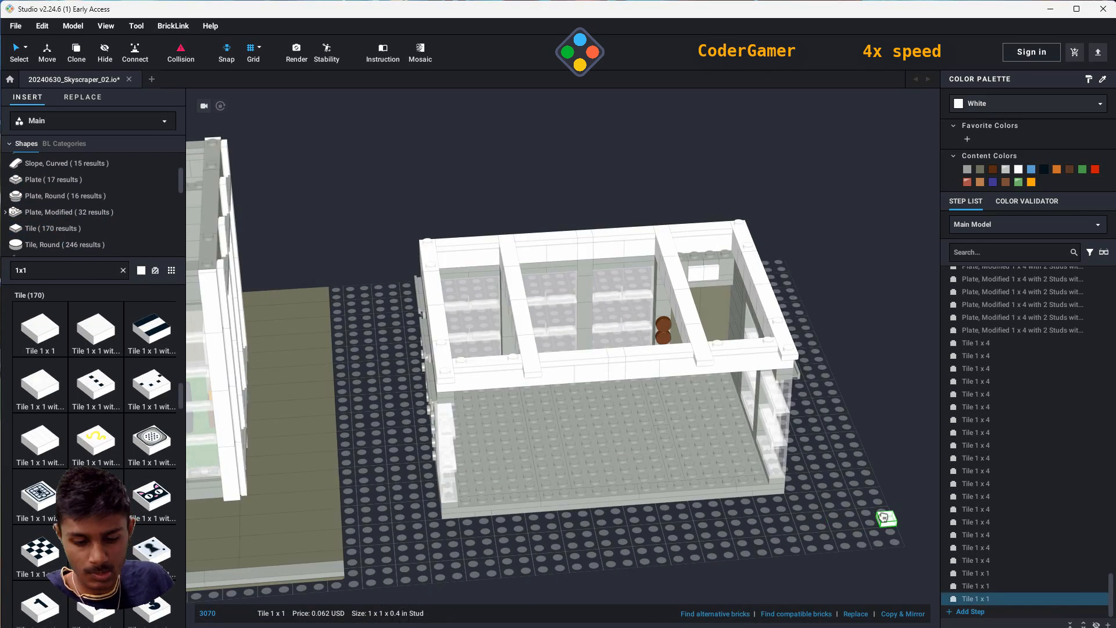
{"action": "key", "text": "Escape"}
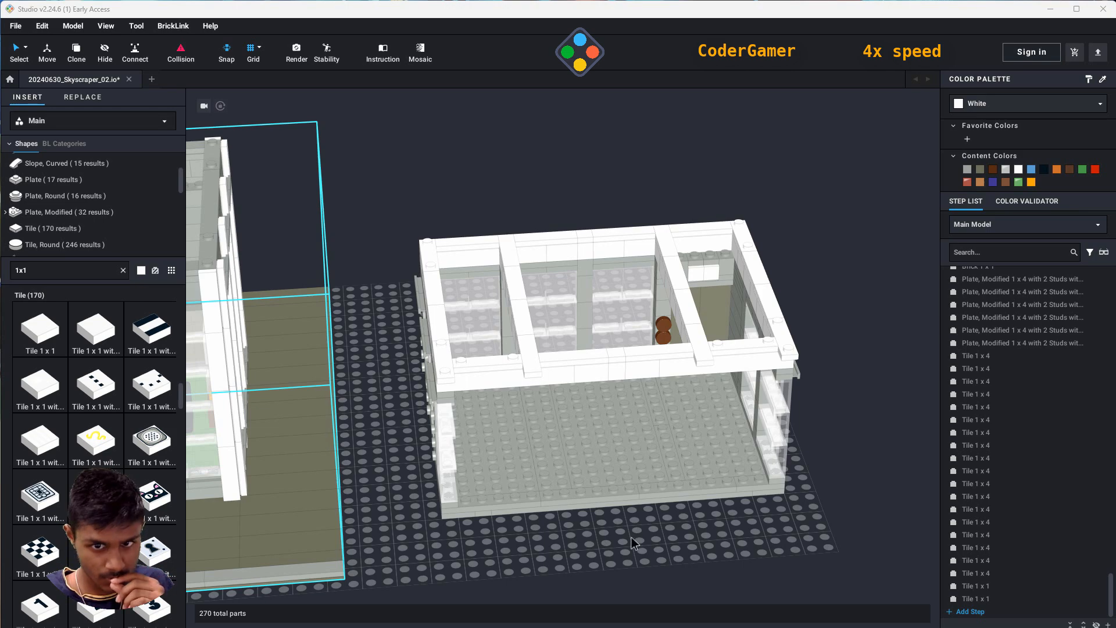
- Replace the front course's 1 x 1 tile with a Tile 1 x 2 found by searching for 1x2
{"action": "right_click_drag", "start_coordinate": [544, 503], "coordinate": [583, 555]}
{"action": "left_click", "coordinate": [582, 440]}
{"action": "key", "text": "Delete"}
{"action": "left_click", "coordinate": [70, 270]}
{"action": "type", "text": "1x2"}
{"action": "scroll", "coordinate": [69, 247], "scroll_direction": "down", "scroll_amount": 3}
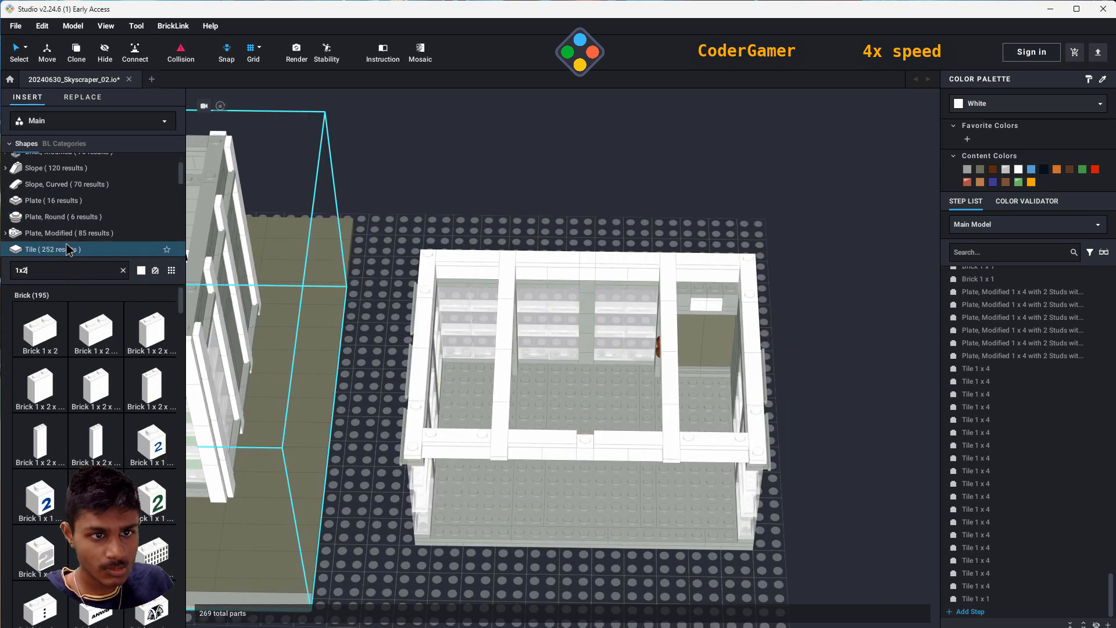
{"action": "left_click", "coordinate": [61, 230]}
{"action": "left_click", "coordinate": [41, 329]}
{"action": "left_click", "coordinate": [583, 444]}
{"action": "key", "text": "Escape"}
- Recolor the white bricks, plates and tiles of the top course and beams light gray
{"action": "right_click_drag", "start_coordinate": [759, 613], "coordinate": [853, 450]}
{"action": "scroll", "coordinate": [1006, 345], "scroll_direction": "up", "scroll_amount": 2}
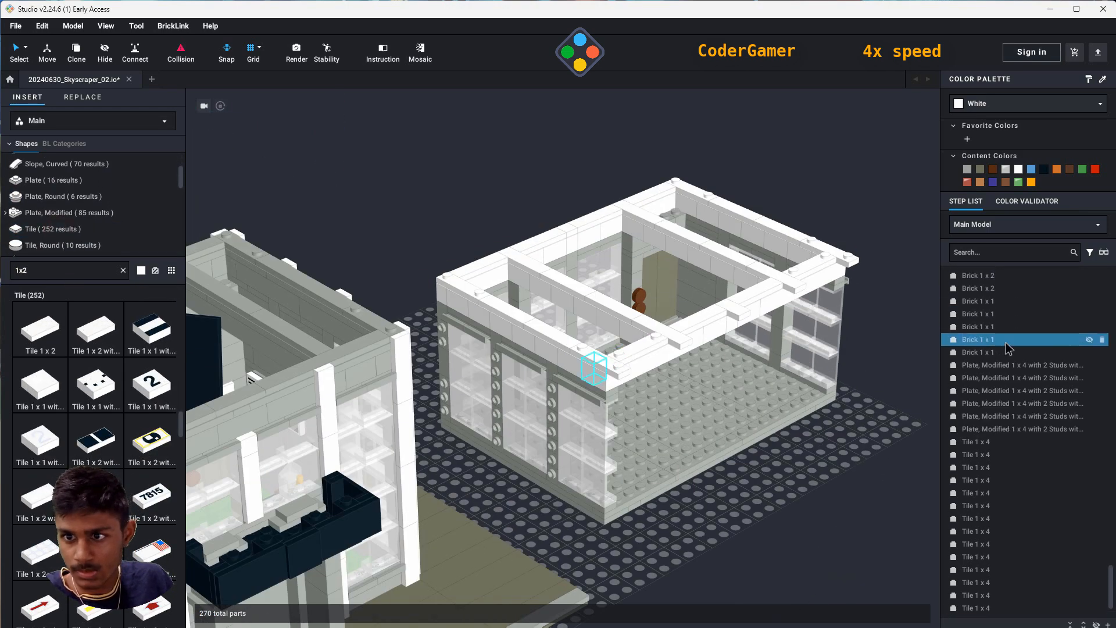
{"action": "mouse_move", "coordinate": [1110, 580]}
{"action": "left_mouse_down"}
{"action": "mouse_move", "coordinate": [1113, 520]}
{"action": "mouse_move", "coordinate": [1111, 596]}
{"action": "left_mouse_up"}
{"action": "left_click", "coordinate": [983, 469]}
{"action": "left_click", "coordinate": [1013, 602], "text": "shift"}
{"action": "left_click", "coordinate": [967, 169]}
{"action": "left_click", "coordinate": [843, 486]}
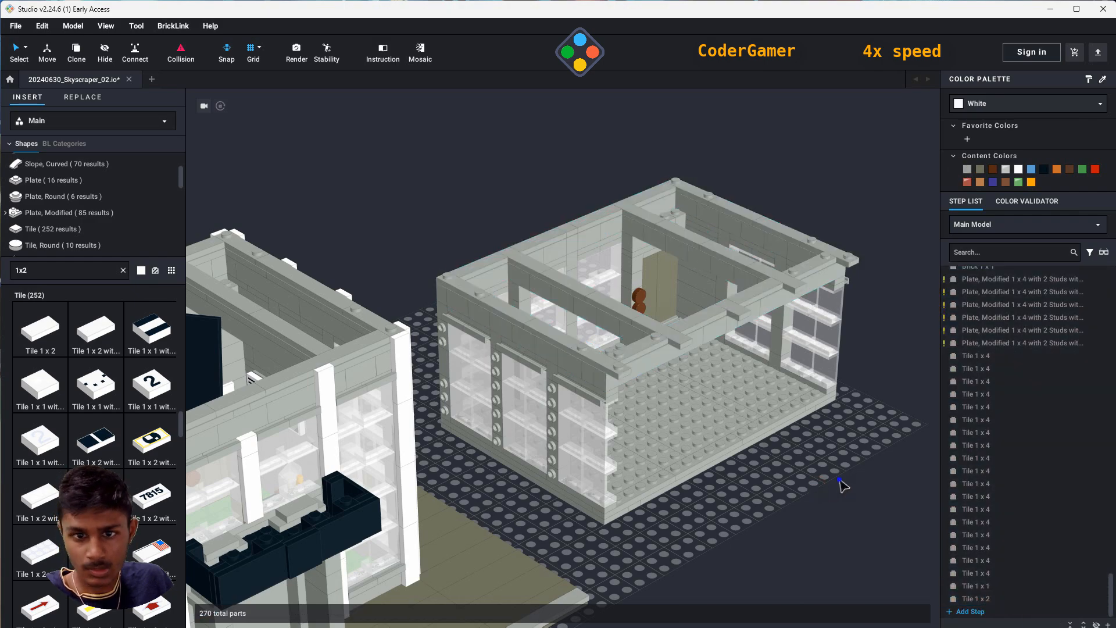
- Search for 2x4 and lay four Tile 2 x 4 from the back along the floor's side wall opposite the elevator corner
{"action": "right_click_drag", "start_coordinate": [842, 486], "coordinate": [802, 484]}
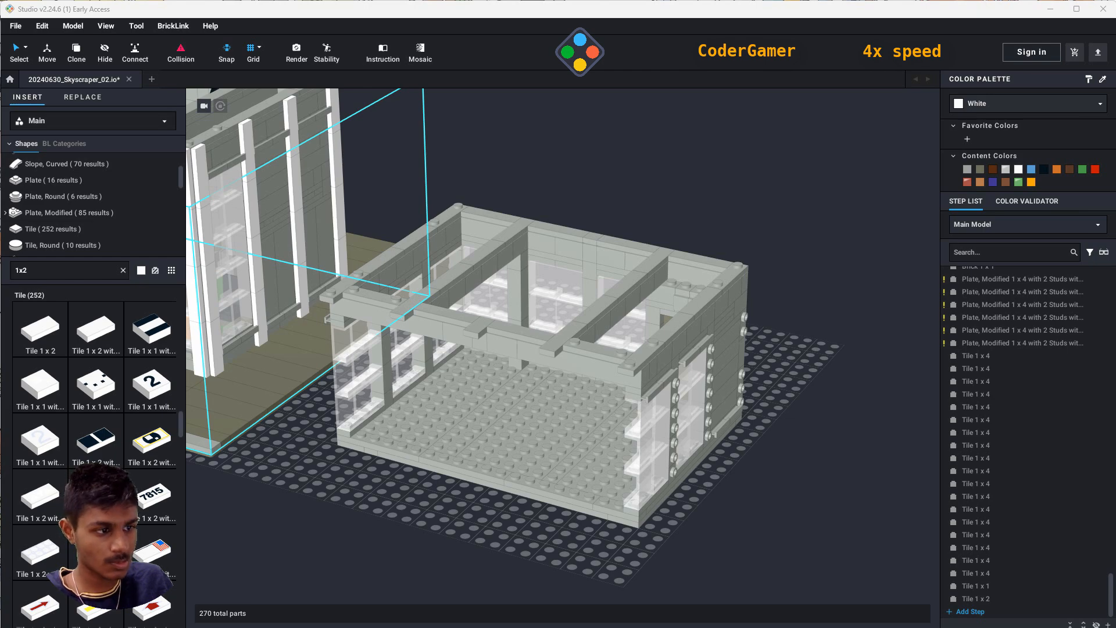
{"action": "right_click_drag", "start_coordinate": [698, 544], "coordinate": [364, 551]}
{"action": "scroll", "coordinate": [364, 551], "scroll_direction": "up", "scroll_amount": 5}
{"action": "double_click", "coordinate": [59, 271]}
{"action": "type", "text": "2"}
{"action": "scroll", "coordinate": [54, 219], "scroll_direction": "down", "scroll_amount": 3}
{"action": "left_click", "coordinate": [54, 216]}
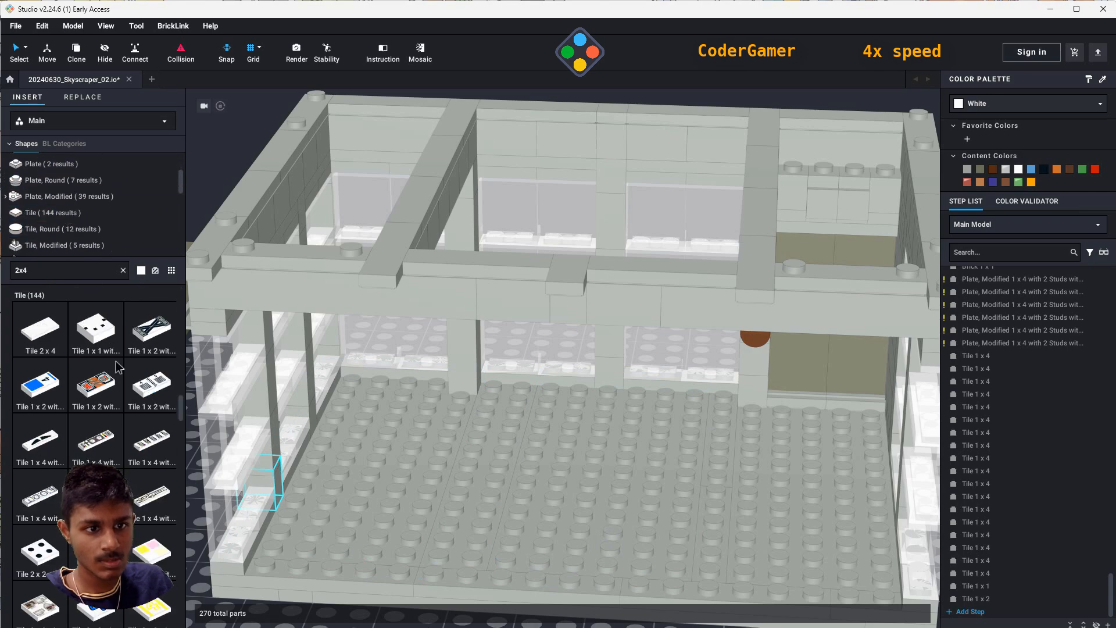
{"action": "left_click", "coordinate": [42, 330]}
{"action": "left_click", "coordinate": [386, 385]}
{"action": "left_click", "coordinate": [379, 409]}
{"action": "left_click", "coordinate": [372, 433]}
{"action": "left_click", "coordinate": [357, 462]}
- Extend the column of floor tiles to the front edge with three more Tile 2 x 4
{"action": "right_click_drag", "start_coordinate": [339, 488], "coordinate": [341, 525]}
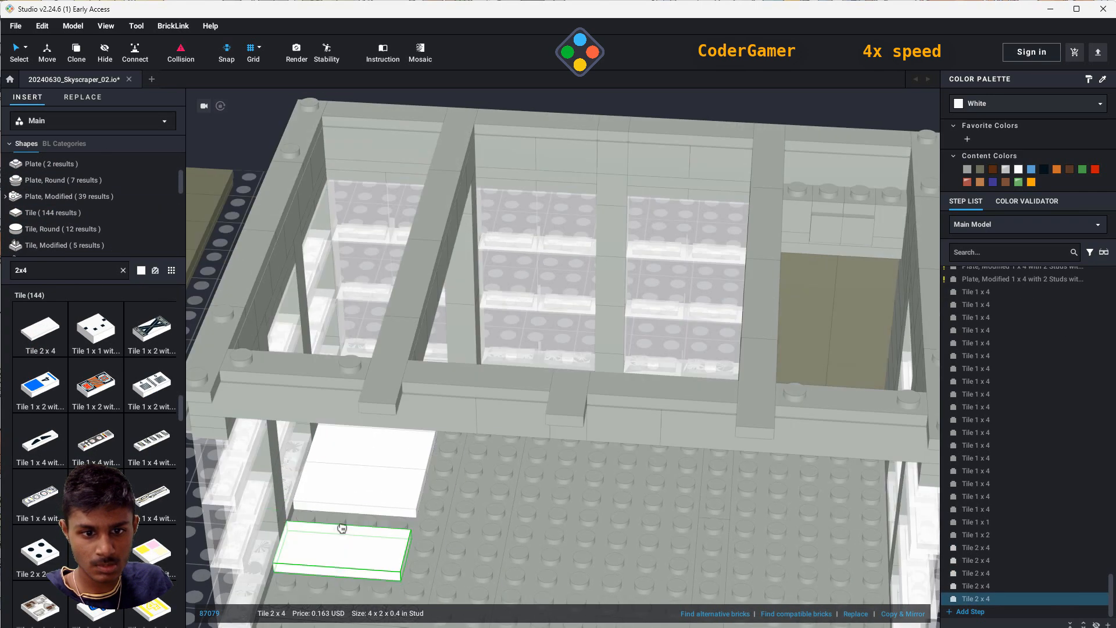
{"action": "left_click", "coordinate": [341, 525]}
{"action": "middle_click_drag", "start_coordinate": [341, 525], "coordinate": [308, 478]}
{"action": "left_click", "coordinate": [309, 478]}
{"action": "left_click", "coordinate": [304, 530]}
{"action": "right_click_drag", "start_coordinate": [391, 548], "coordinate": [388, 494]}
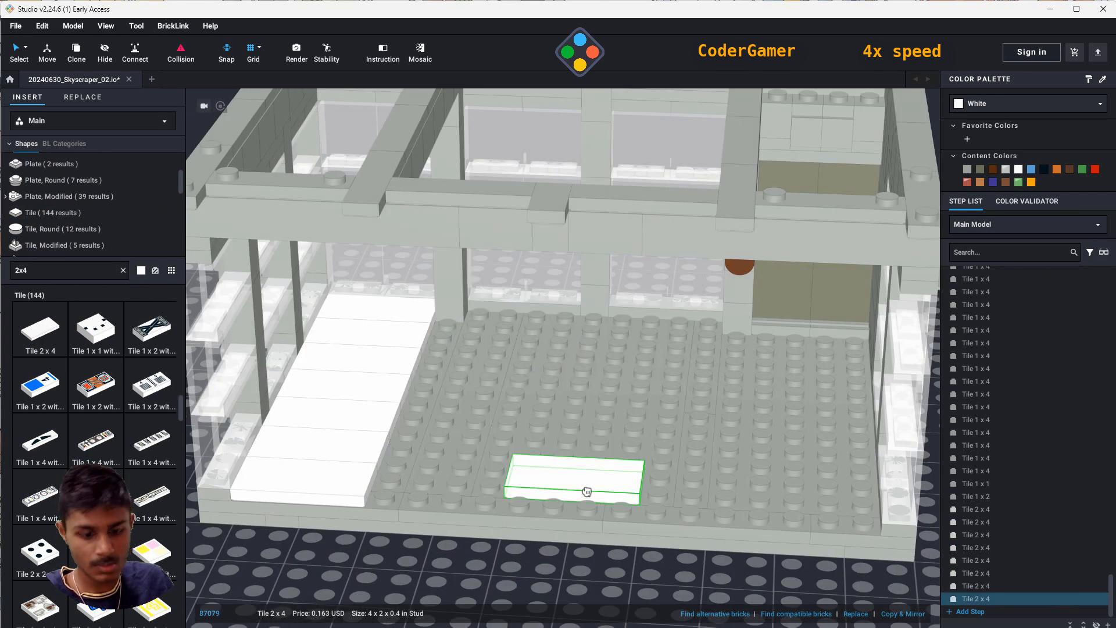
{"action": "key", "text": "Escape"}
- Clone the column of seven Tile 2 x 4 three times across the floor, leaving one-stud gaps between the columns
{"action": "left_click", "coordinate": [402, 313]}
{"action": "left_click", "coordinate": [399, 334], "text": "ctrl"}
{"action": "left_click", "coordinate": [384, 358], "text": "ctrl"}
{"action": "left_click", "coordinate": [366, 385], "text": "ctrl"}
{"action": "left_click", "coordinate": [347, 414], "text": "ctrl"}
{"action": "left_click", "coordinate": [320, 452], "text": "ctrl"}
{"action": "left_click", "coordinate": [310, 476], "text": "ctrl"}
{"action": "left_click", "coordinate": [76, 52]}
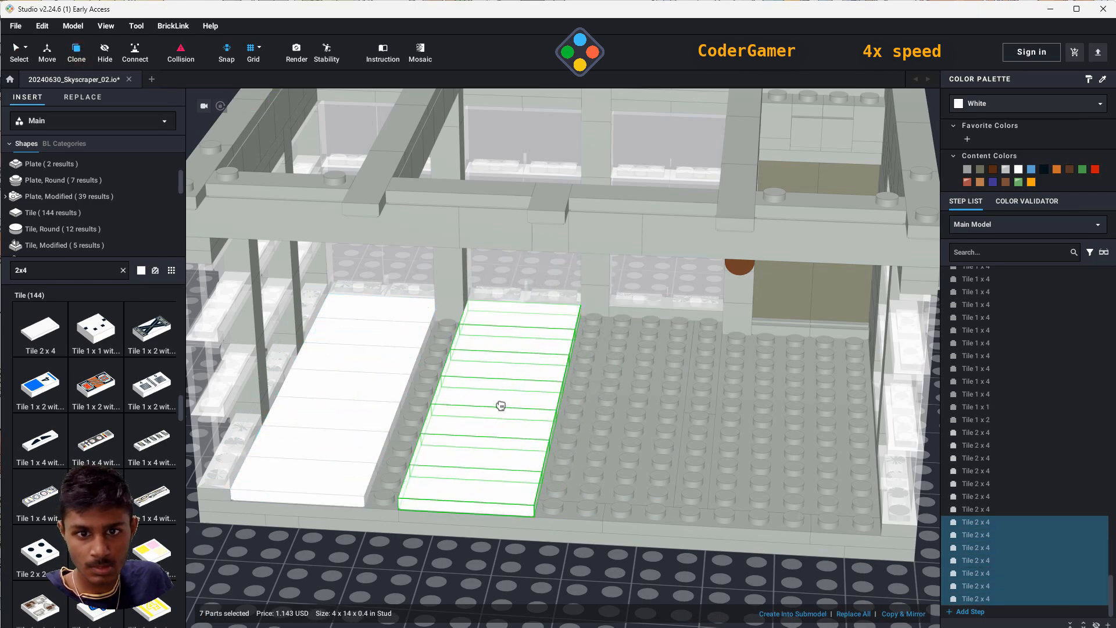
{"action": "left_click", "coordinate": [494, 407]}
{"action": "left_click", "coordinate": [645, 412]}
{"action": "left_click", "coordinate": [817, 439]}
- Delete the front tile of the last cloned column, which overhangs the floor edge
{"action": "right_click_drag", "start_coordinate": [816, 439], "coordinate": [680, 424]}
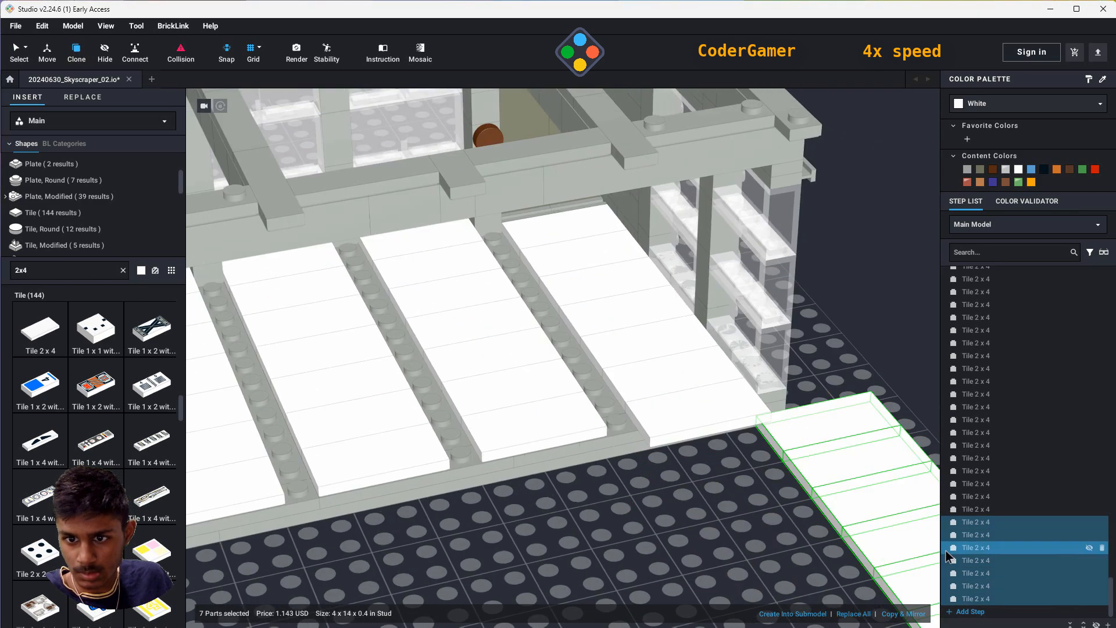
{"action": "key", "text": "Escape"}
{"action": "left_click", "coordinate": [698, 411]}
{"action": "key", "text": "Delete"}
- Search for 1x4 and lay Tile 1 x 4 lengthwise along the floor gap nearest the elevator corner
{"action": "left_click", "coordinate": [70, 270]}
{"action": "key", "text": "BackSpace"}
{"action": "key", "text": "BackSpace"}
{"action": "key", "text": "BackSpace"}
{"action": "type", "text": "1x4"}
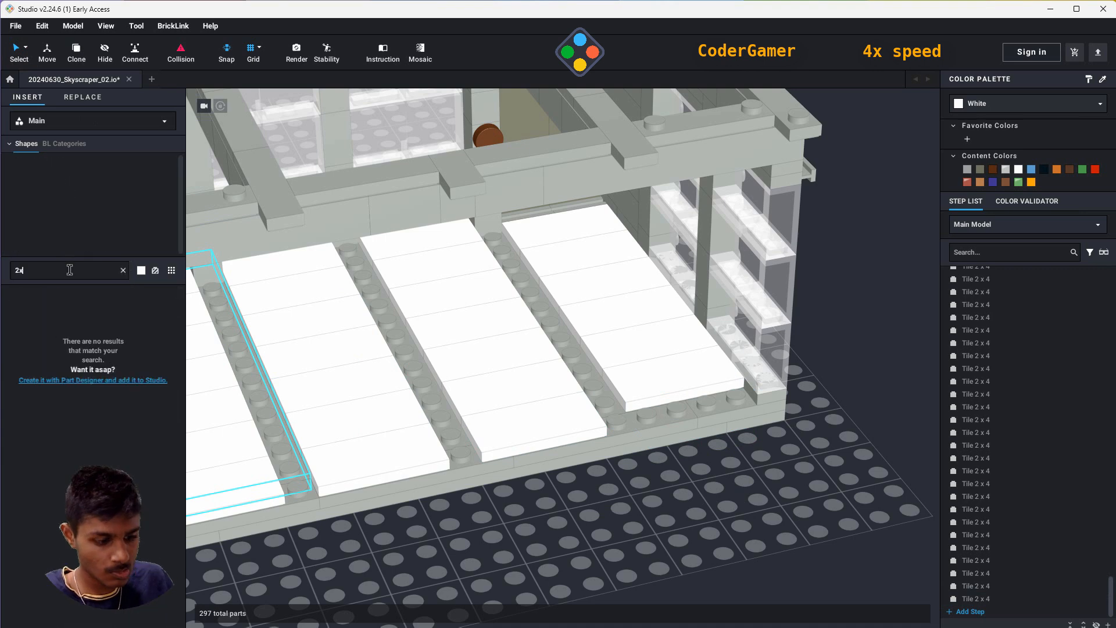
{"action": "key", "text": "BackSpace"}
{"action": "type", "text": "4"}
{"action": "scroll", "coordinate": [68, 227], "scroll_direction": "down", "scroll_amount": 3}
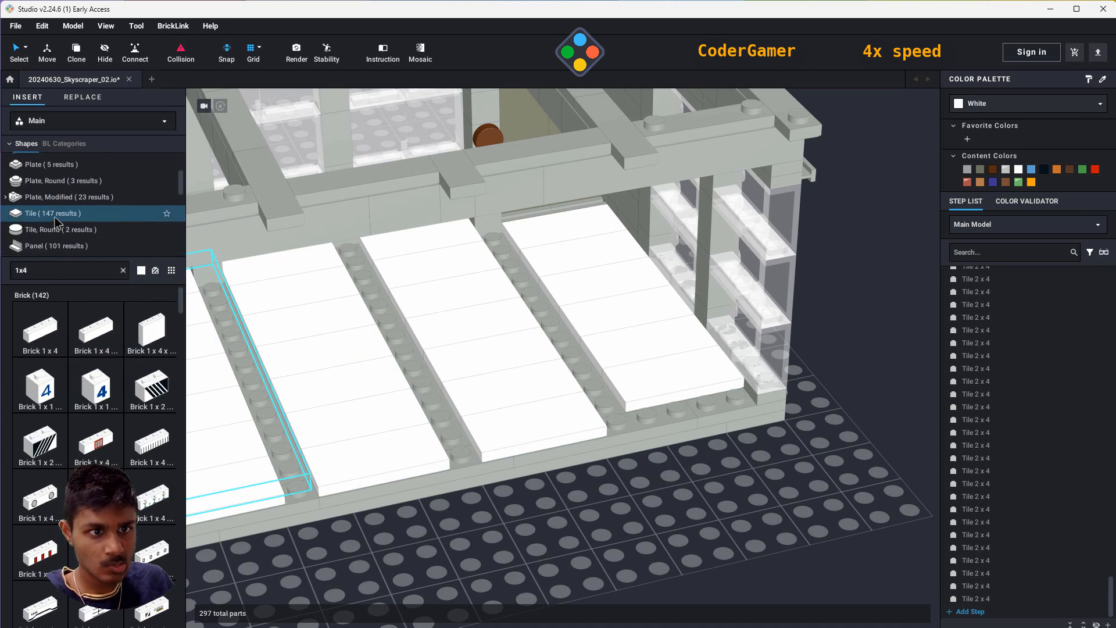
{"action": "left_click", "coordinate": [57, 217]}
{"action": "left_click", "coordinate": [40, 330]}
{"action": "right_click_drag", "start_coordinate": [831, 529], "coordinate": [750, 526]}
{"action": "left_click", "coordinate": [528, 247]}
{"action": "left_click", "coordinate": [542, 313]}
{"action": "left_click", "coordinate": [558, 381]}
- Fill the other two gaps between the floor tile columns with three Tile 1 x 4 each
{"action": "left_click", "coordinate": [384, 251]}
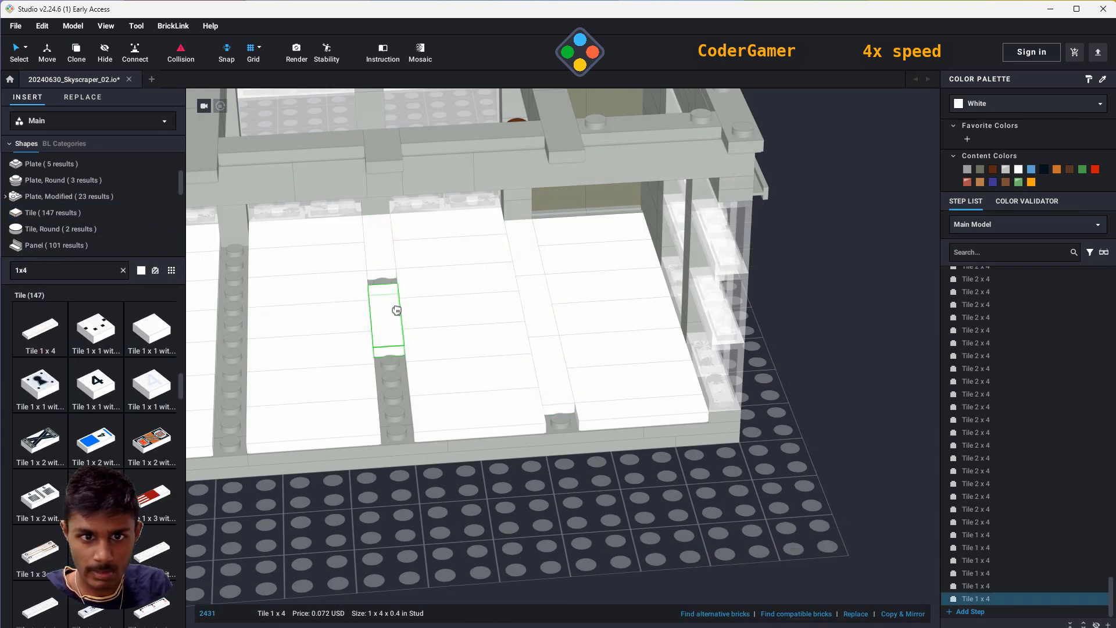
{"action": "left_click", "coordinate": [396, 310]}
{"action": "left_click", "coordinate": [391, 369]}
{"action": "left_click", "coordinate": [238, 267]}
{"action": "left_click", "coordinate": [238, 323]}
{"action": "left_click", "coordinate": [235, 392]}
- Search for 1x1 and place a Tile 1 x 1 at the front end of the two outer floor gaps
{"action": "middle_click_drag", "start_coordinate": [235, 392], "coordinate": [384, 368]}
{"action": "left_click", "coordinate": [45, 271]}
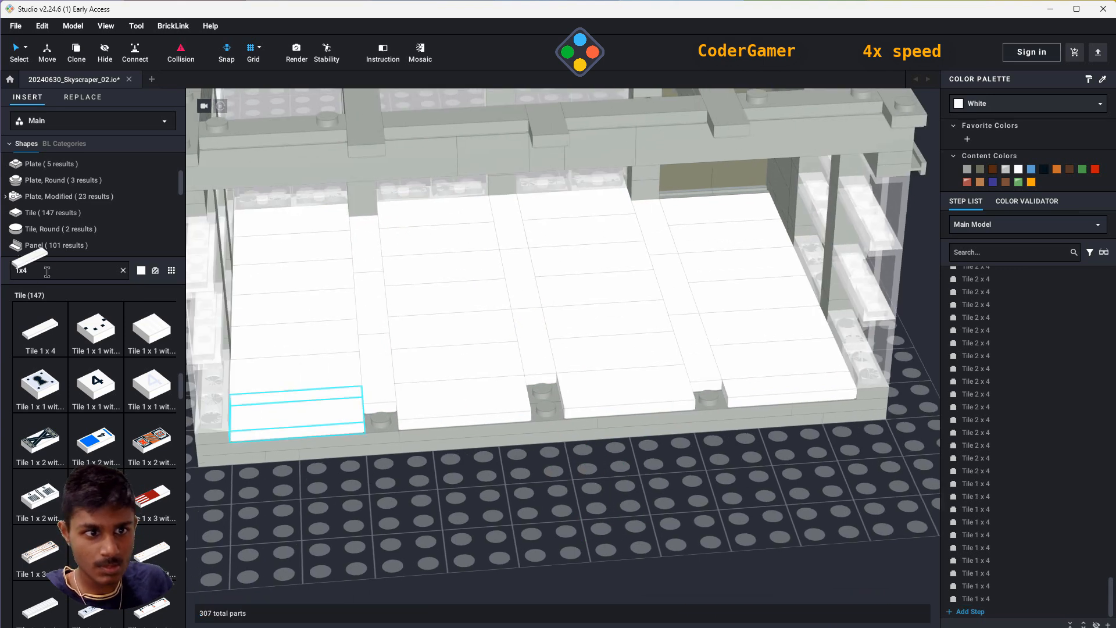
{"action": "key", "text": "BackSpace"}
{"action": "type", "text": "1"}
{"action": "left_click", "coordinate": [57, 244]}
{"action": "left_click", "coordinate": [34, 331]}
{"action": "left_click", "coordinate": [381, 417]}
{"action": "left_click", "coordinate": [709, 395]}
- Search for 1x2 and close the front end of the middle floor gap with a Tile 1 x 2
{"action": "left_click", "coordinate": [45, 270]}
{"action": "key", "text": "BackSpace"}
{"action": "type", "text": "2"}
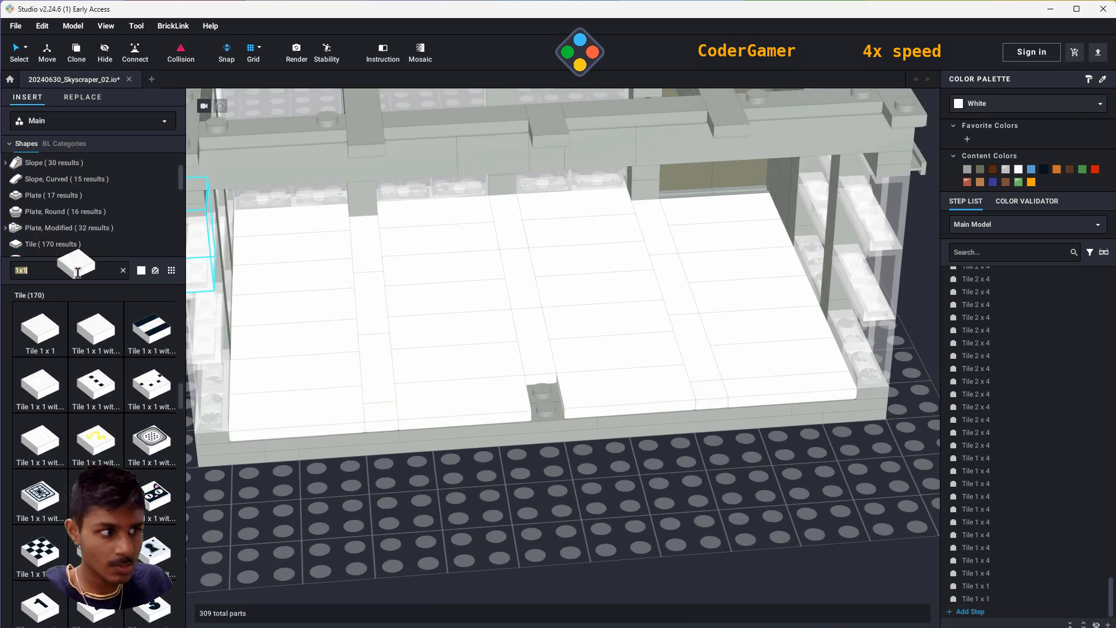
{"action": "left_click", "coordinate": [57, 244]}
{"action": "left_click", "coordinate": [33, 331]}
{"action": "left_click", "coordinate": [544, 397]}
- Select all the white floor tiles and recolor them coral
{"action": "scroll", "coordinate": [1023, 307], "scroll_direction": "up", "scroll_amount": 4}
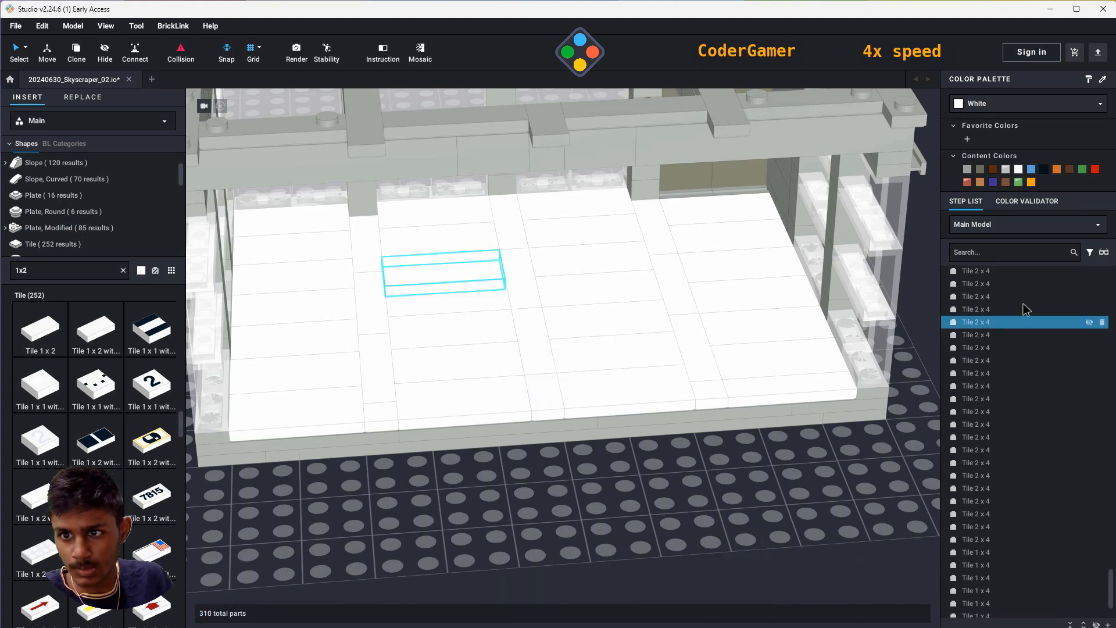
{"action": "left_click", "coordinate": [997, 353]}
{"action": "left_click_drag", "start_coordinate": [1111, 569], "coordinate": [1110, 598]}
{"action": "left_click", "coordinate": [982, 598], "text": "shift"}
{"action": "left_click", "coordinate": [1068, 104]}
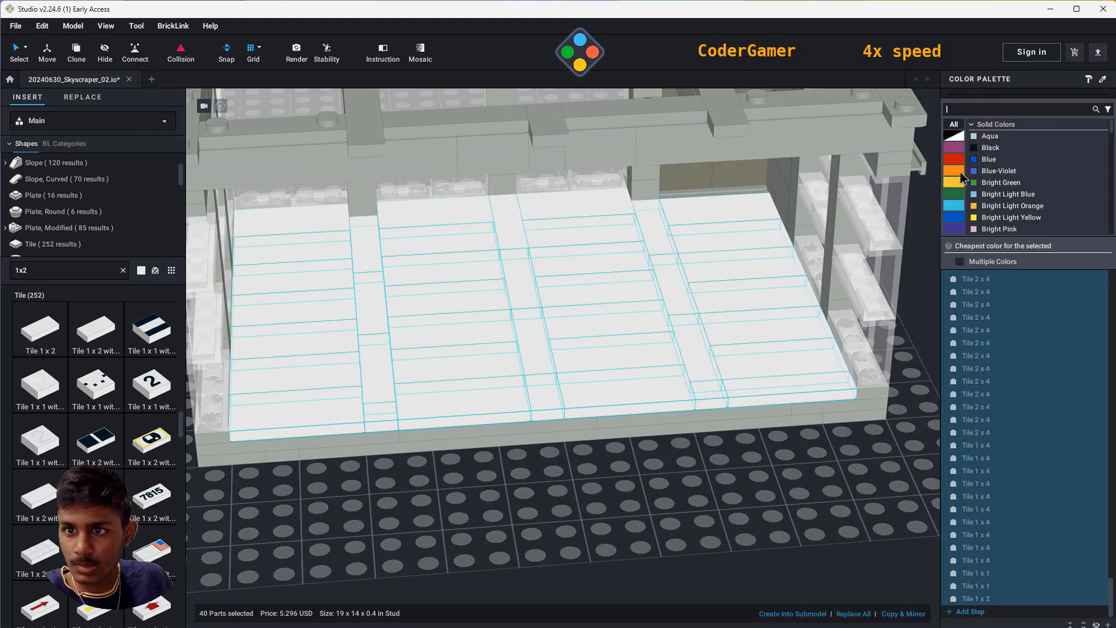
{"action": "scroll", "coordinate": [1011, 218], "scroll_direction": "down", "scroll_amount": 6}
{"action": "left_click", "coordinate": [1005, 179]}
{"action": "left_click", "coordinate": [802, 516]}
{"action": "scroll", "coordinate": [802, 516], "scroll_direction": "down", "scroll_amount": 8}
{"action": "mouse_move", "coordinate": [801, 516]}
{"action": "right_mouse_down"}
{"action": "mouse_move", "coordinate": [811, 487]}
{"action": "mouse_move", "coordinate": [784, 486]}
{"action": "mouse_move", "coordinate": [804, 494]}
{"action": "right_mouse_up"}
{"action": "scroll", "coordinate": [811, 487], "scroll_direction": "up", "scroll_amount": 5}
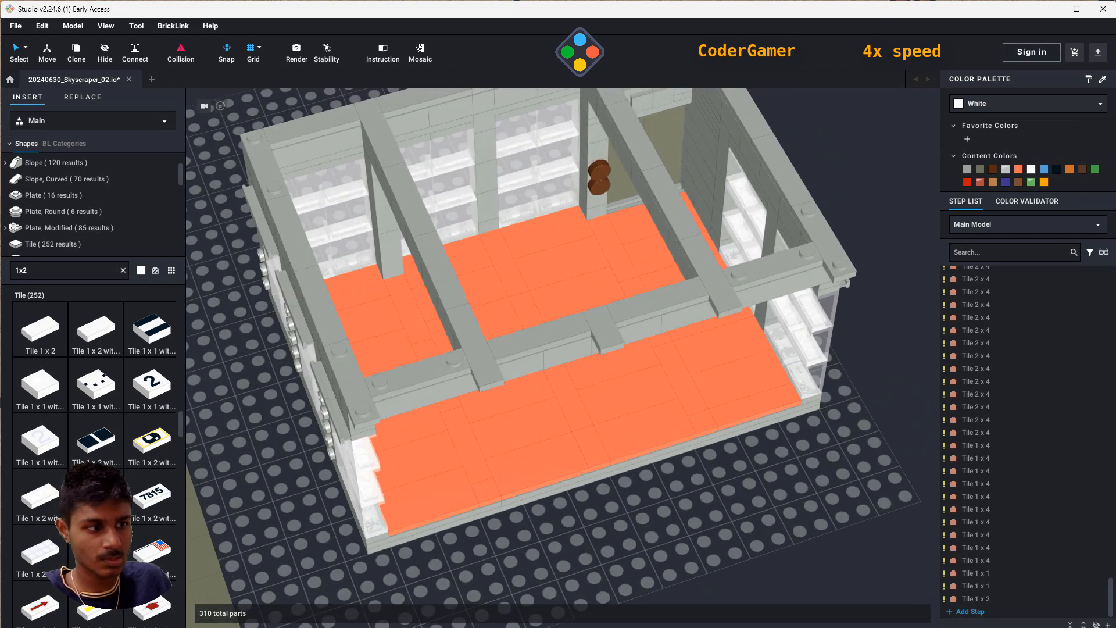
- Search for 1x3 and place a Plate 1 x 3 on the empty base in front of the building
{"action": "middle_click_drag", "start_coordinate": [858, 563], "coordinate": [625, 474]}
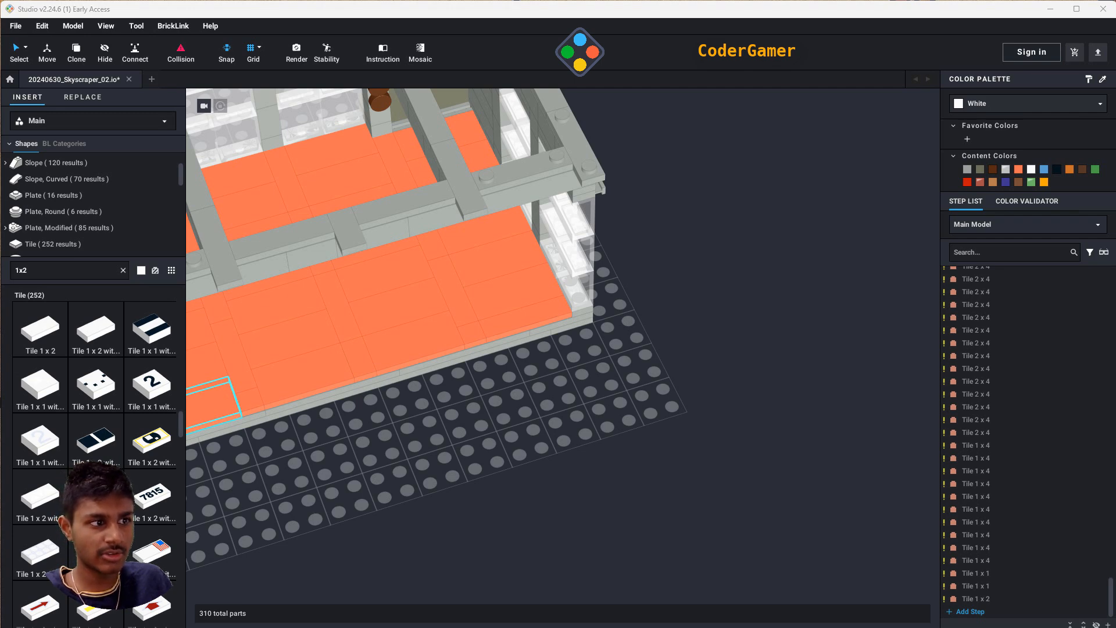
{"action": "middle_click_drag", "start_coordinate": [536, 573], "coordinate": [475, 433]}
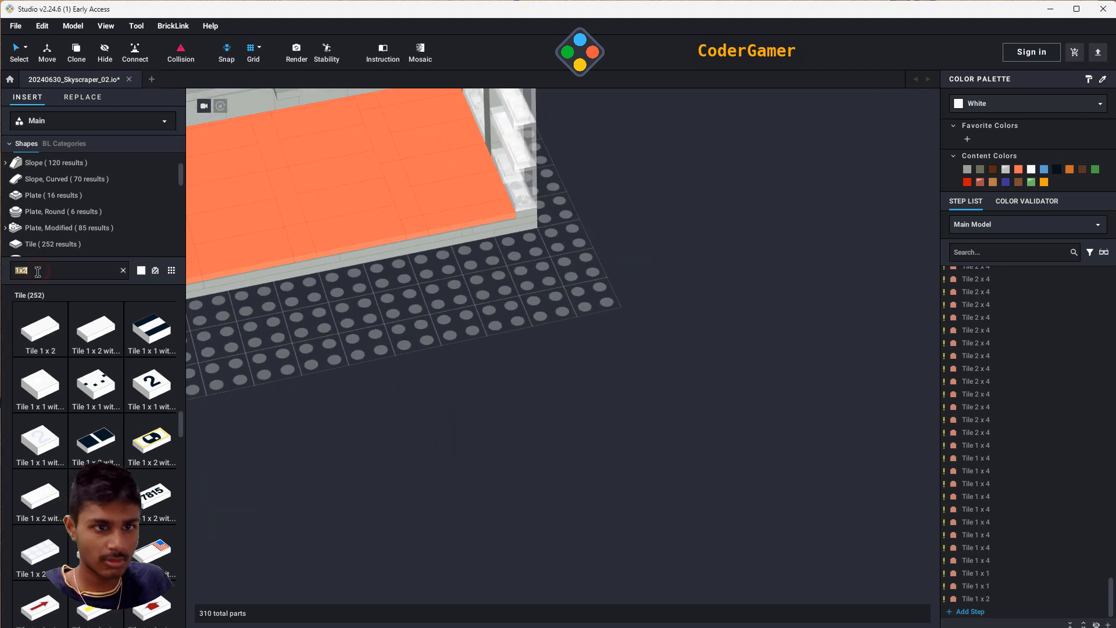
{"action": "type", "text": "1x3"}
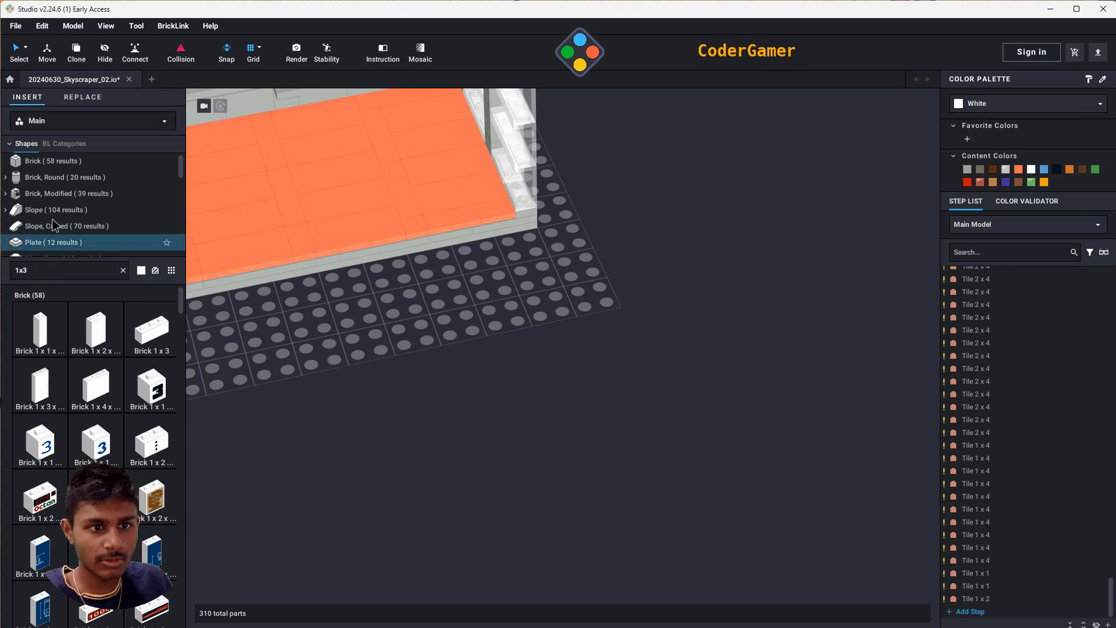
{"action": "left_click", "coordinate": [54, 233]}
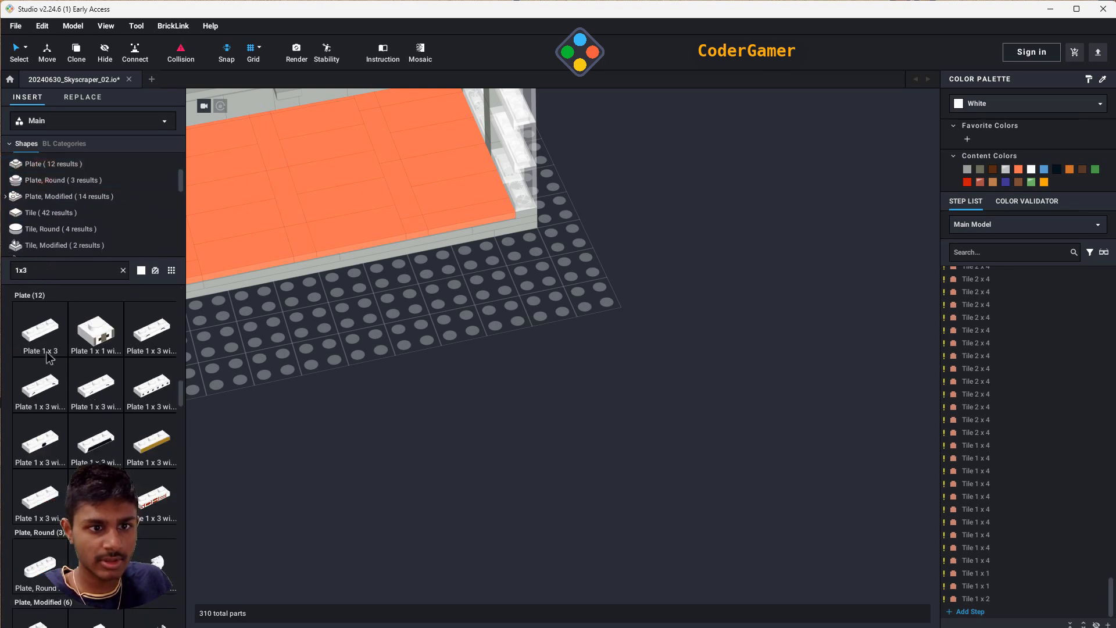
{"action": "left_click", "coordinate": [40, 329]}
{"action": "left_click", "coordinate": [538, 437]}
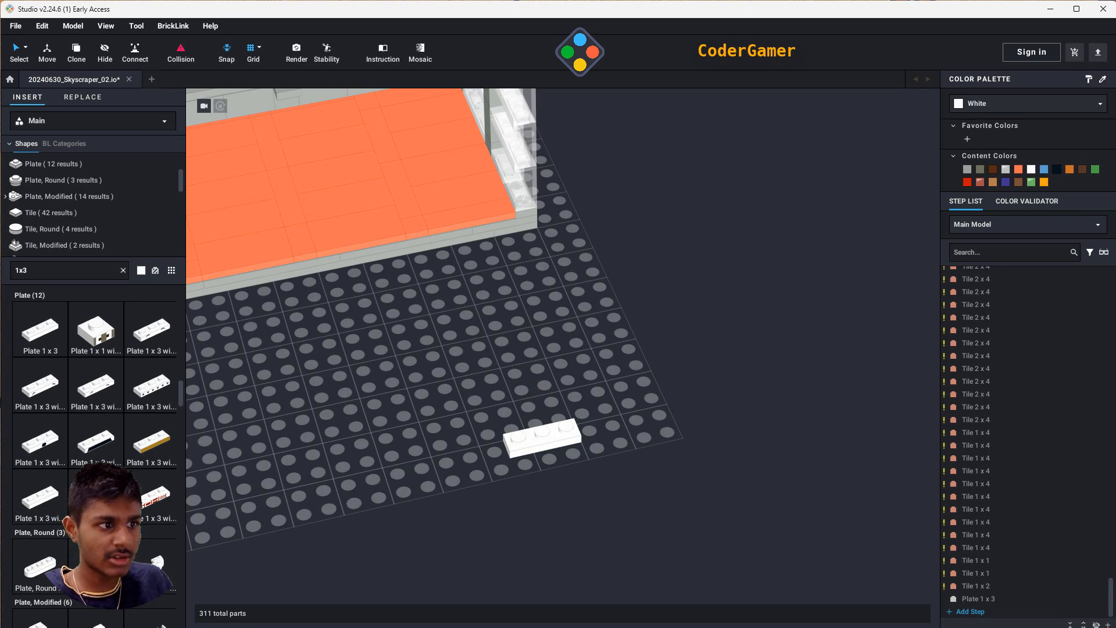
- Search for 1x8 and place a Plate 1 x 8 on the Plate 1 x 3, aligned at one end
{"action": "type", "text": "1x8"}
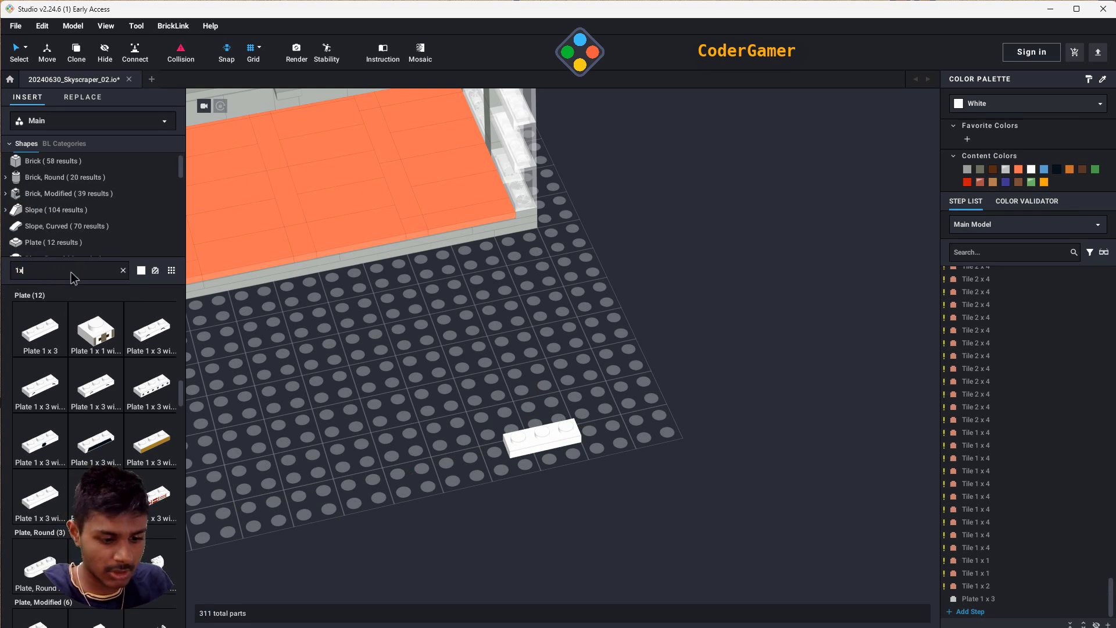
{"action": "left_click", "coordinate": [68, 242]}
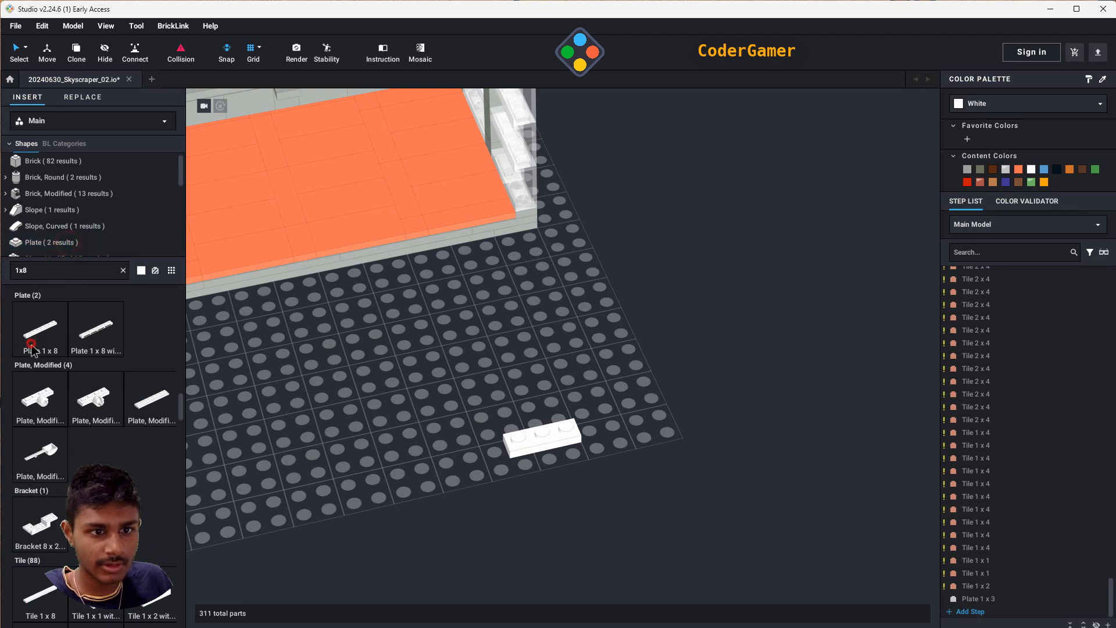
{"action": "left_click", "coordinate": [40, 329]}
{"action": "left_click", "coordinate": [478, 442]}
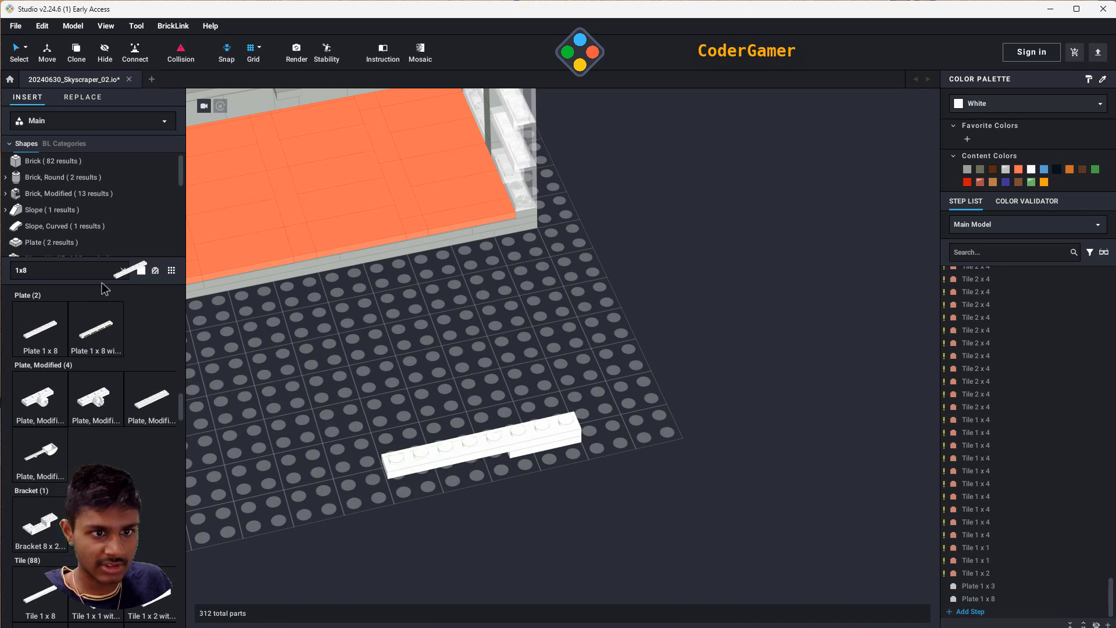
{"action": "left_click", "coordinate": [73, 272]}
{"action": "key", "text": "BackSpace"}
{"action": "type", "text": "12"}
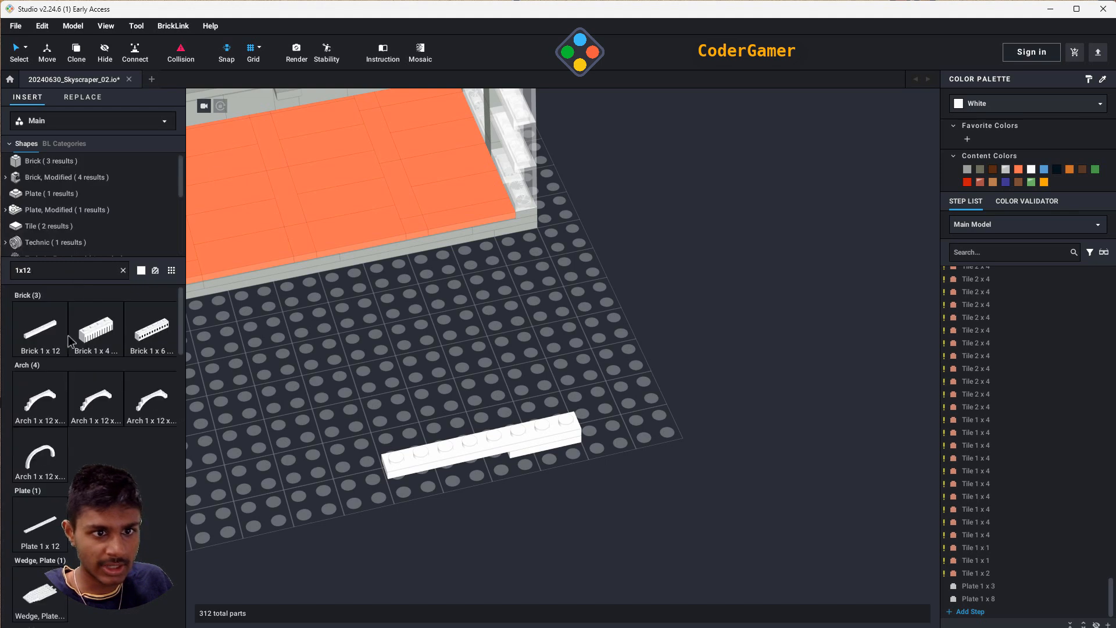
{"action": "left_click", "coordinate": [44, 192]}
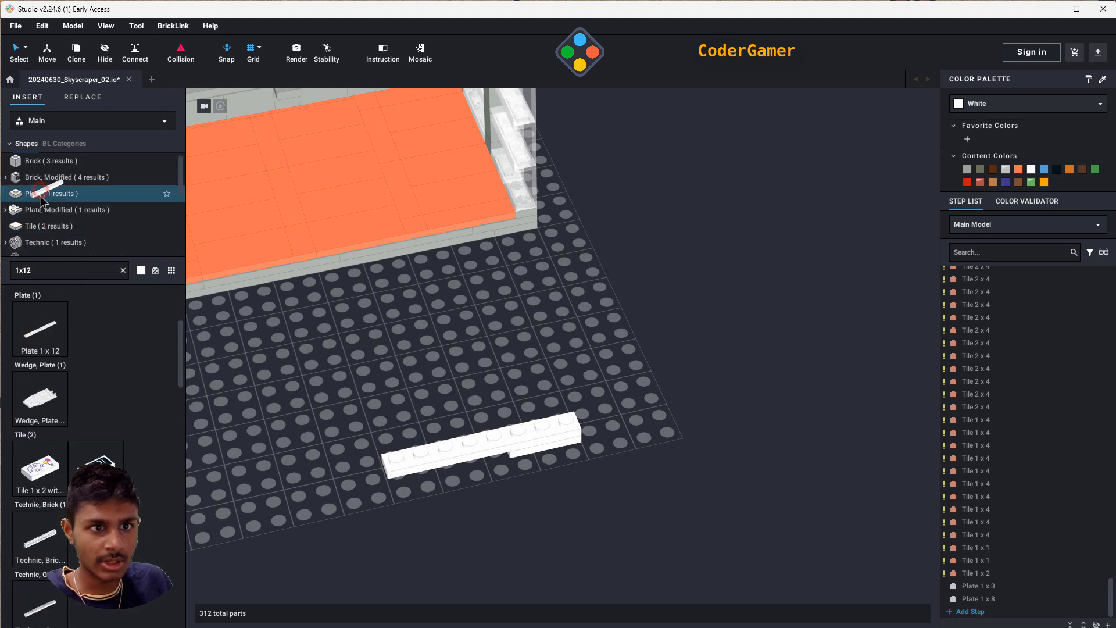
{"action": "left_click", "coordinate": [39, 329]}
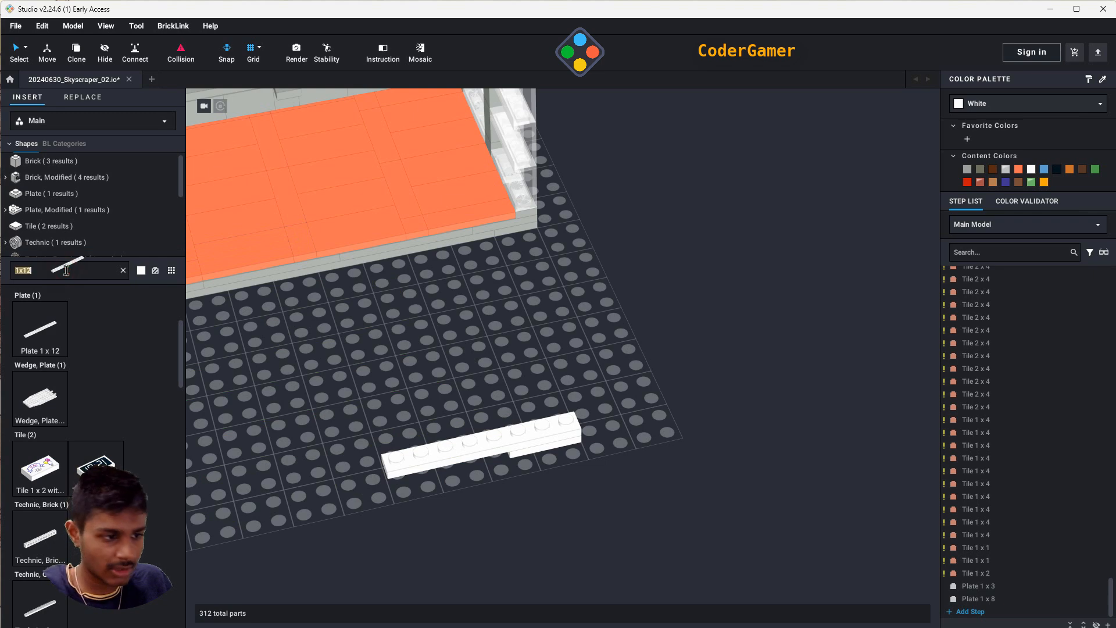
- Search for 1x10 and place a Plate 1 x 10 in line with the Plate 1 x 3, partly under the Plate 1 x 8
{"action": "key", "text": "BackSpace"}
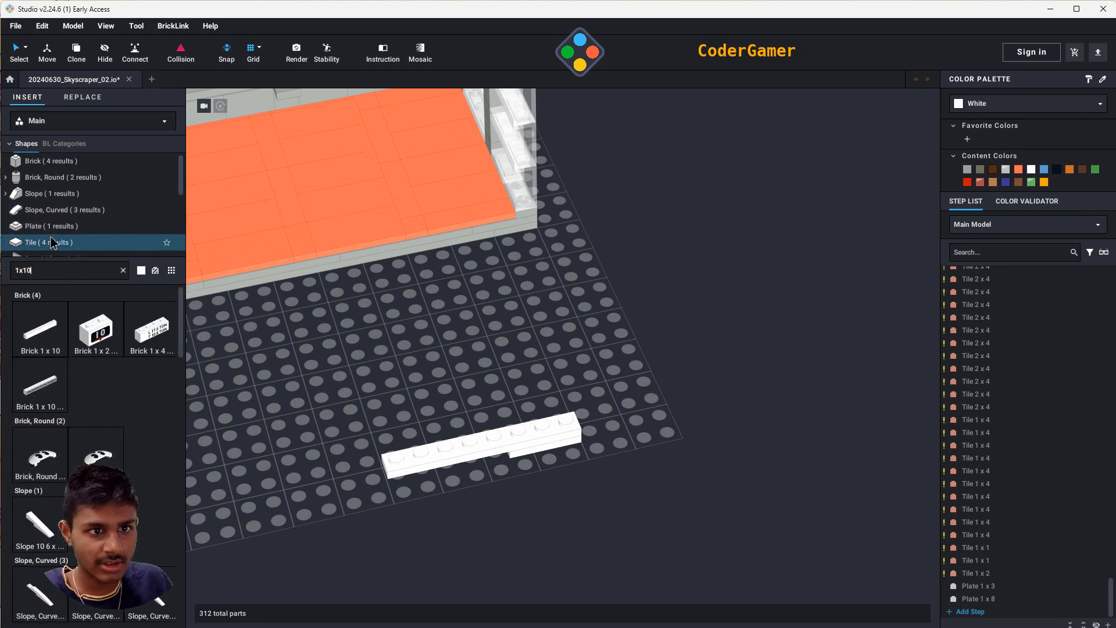
{"action": "type", "text": "0"}
{"action": "left_click_drag", "start_coordinate": [42, 327], "coordinate": [383, 487]}
{"action": "left_click", "coordinate": [383, 487]}
{"action": "middle_click_drag", "start_coordinate": [535, 507], "coordinate": [599, 487]}
{"action": "key", "text": "Escape"}
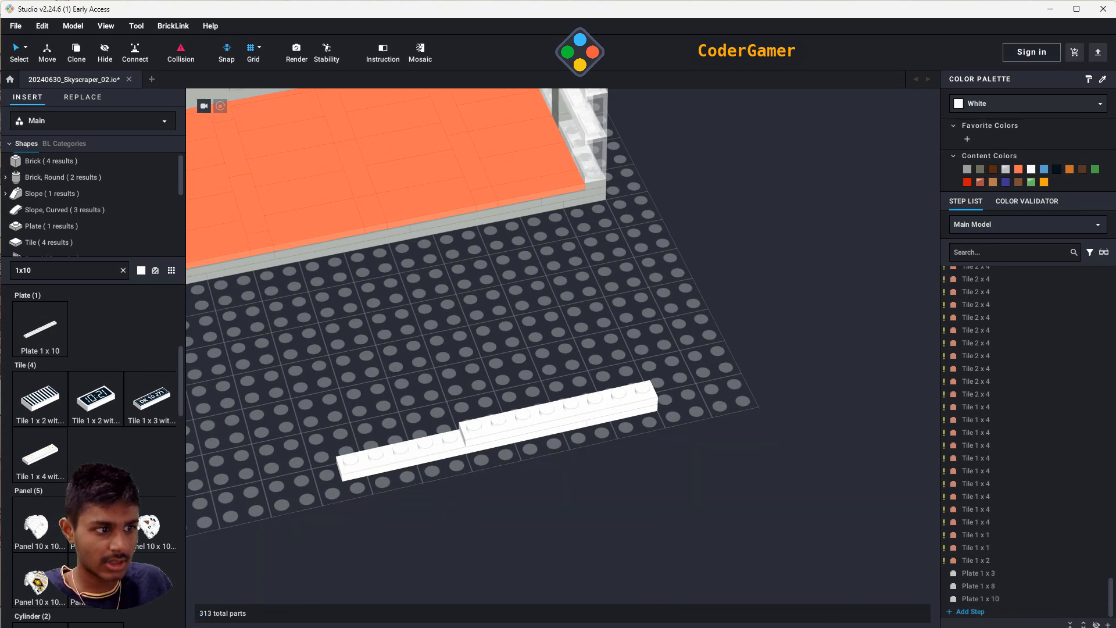
- Place a second Plate 1 x 10 on the exposed studs of the lower one, flush against the Plate 1 x 8 and overhanging the end
{"action": "left_click_drag", "start_coordinate": [174, 464], "coordinate": [341, 464]}
{"action": "middle_click_drag", "start_coordinate": [560, 546], "coordinate": [620, 543]}
{"action": "key", "text": "Escape"}
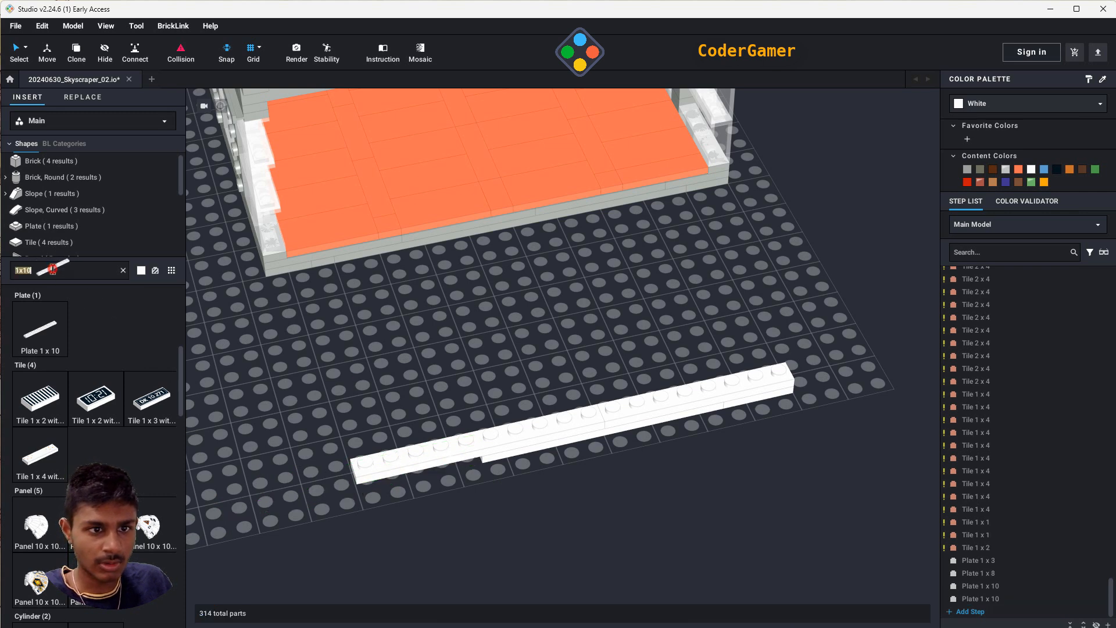
- Search for 1x8 and place a Plate 1 x 8 under the overhanging Plate 1 x 10, in line with the lower plates
{"action": "key", "text": "BackSpace"}
{"action": "type", "text": "8"}
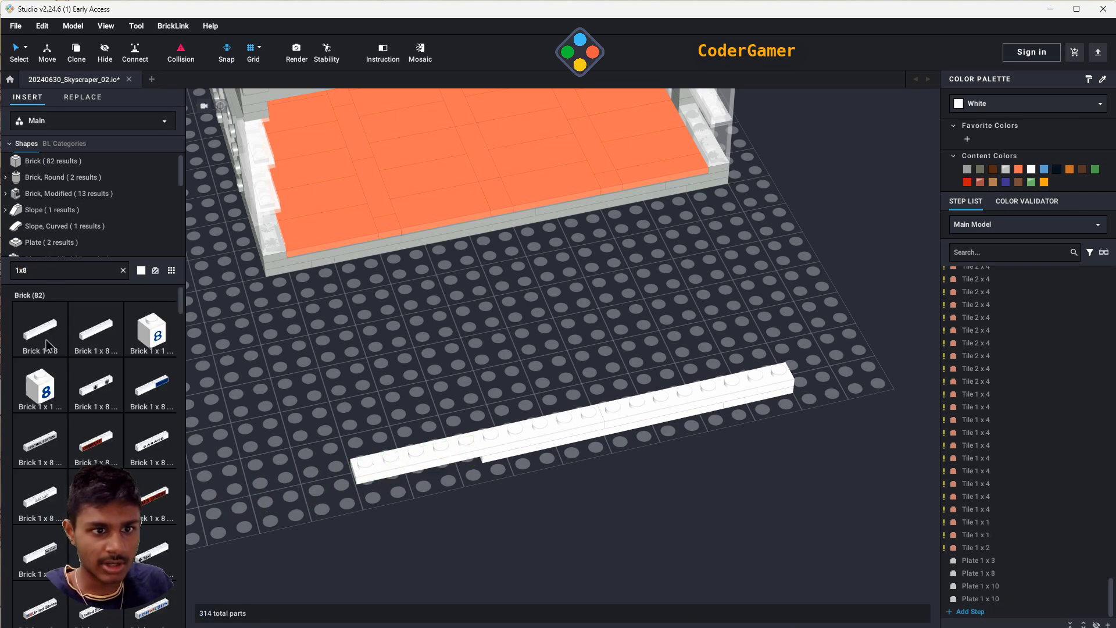
{"action": "left_click", "coordinate": [52, 241]}
{"action": "left_click_drag", "start_coordinate": [48, 337], "coordinate": [389, 485]}
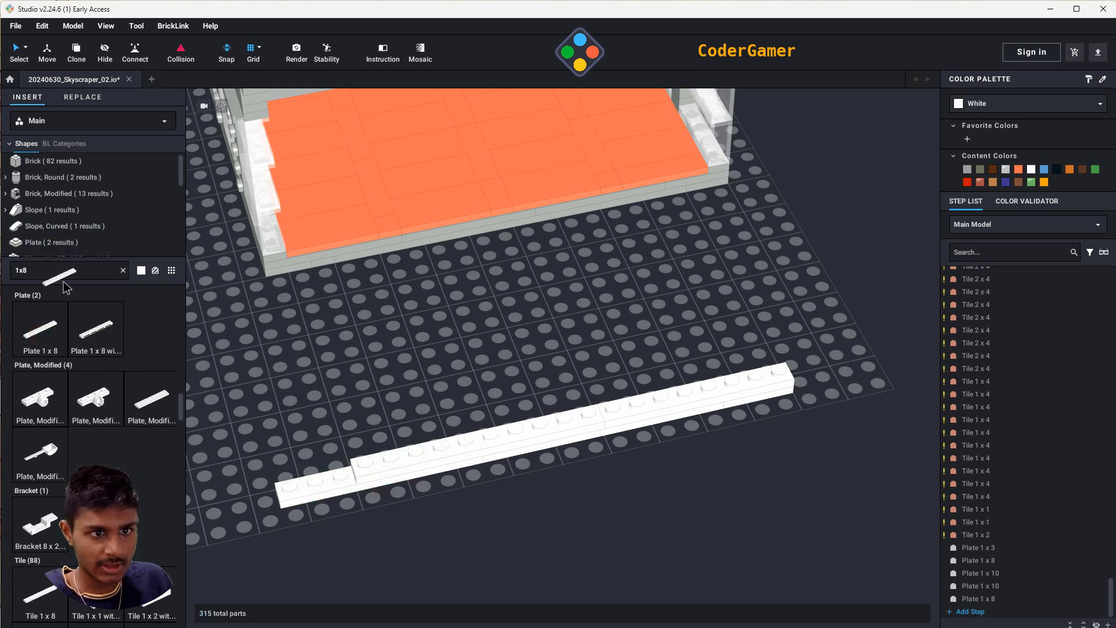
- Search for 1x3 and place a Plate 1 x 3 on the exposed end studs of the lower Plate 1 x 8
{"action": "key", "text": "BackSpace"}
{"action": "type", "text": "3"}
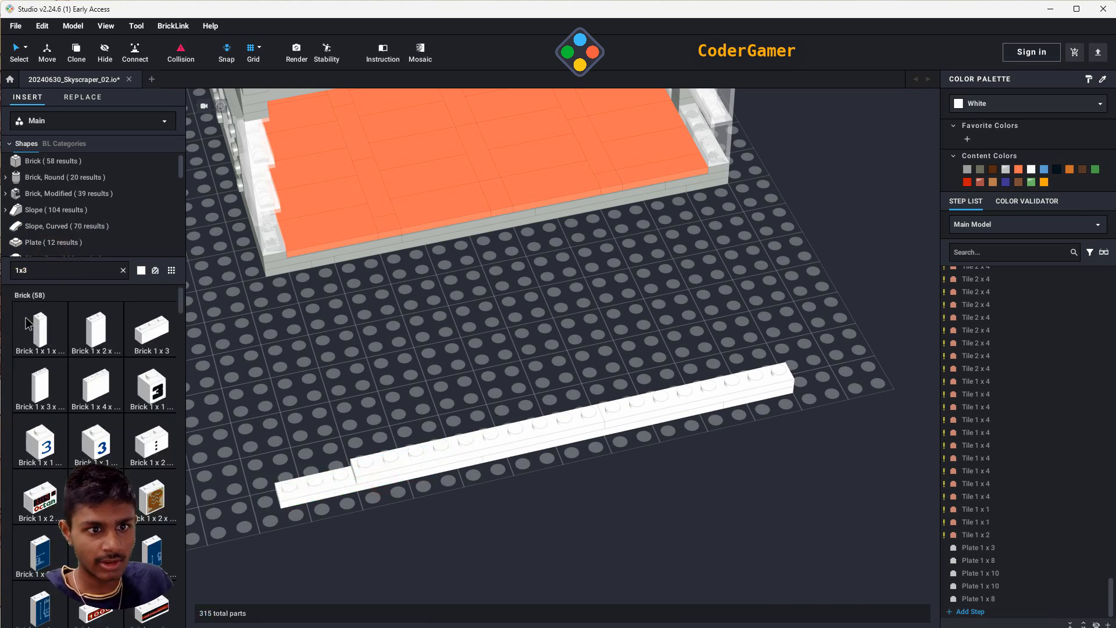
{"action": "scroll", "coordinate": [51, 216], "scroll_direction": "down", "scroll_amount": 2}
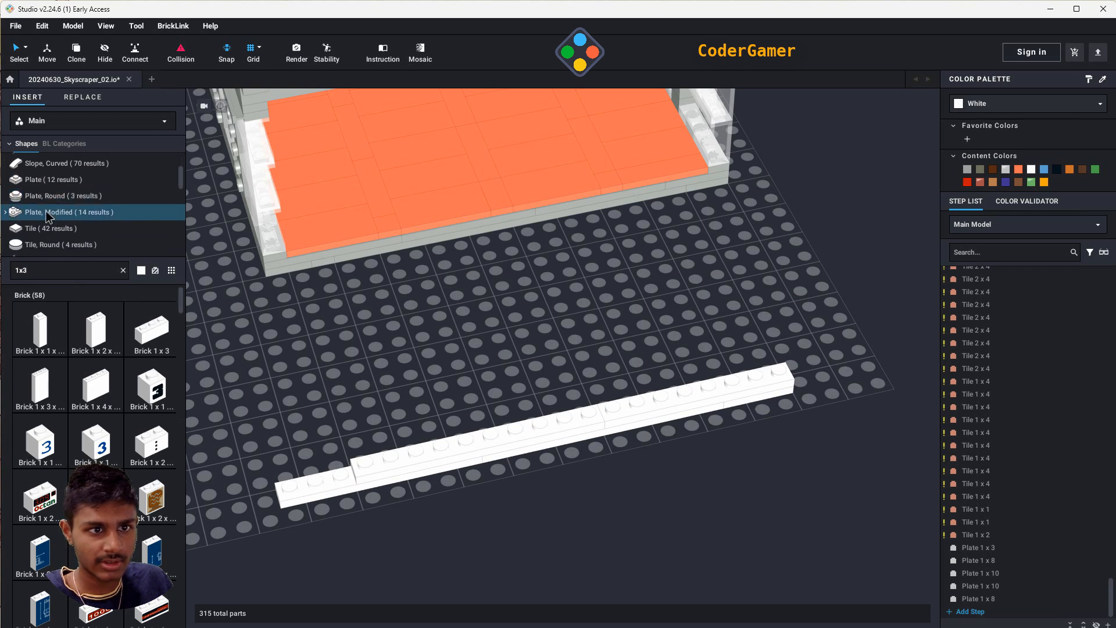
{"action": "left_click", "coordinate": [46, 180]}
{"action": "left_click", "coordinate": [40, 330]}
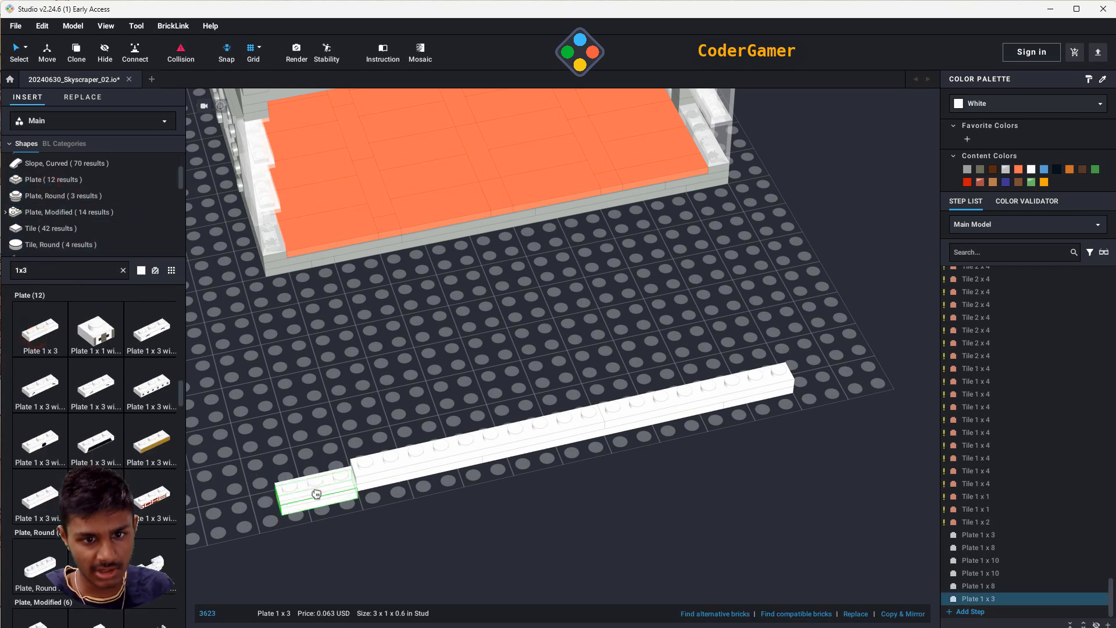
{"action": "left_click", "coordinate": [316, 494]}
{"action": "left_click", "coordinate": [248, 487]}
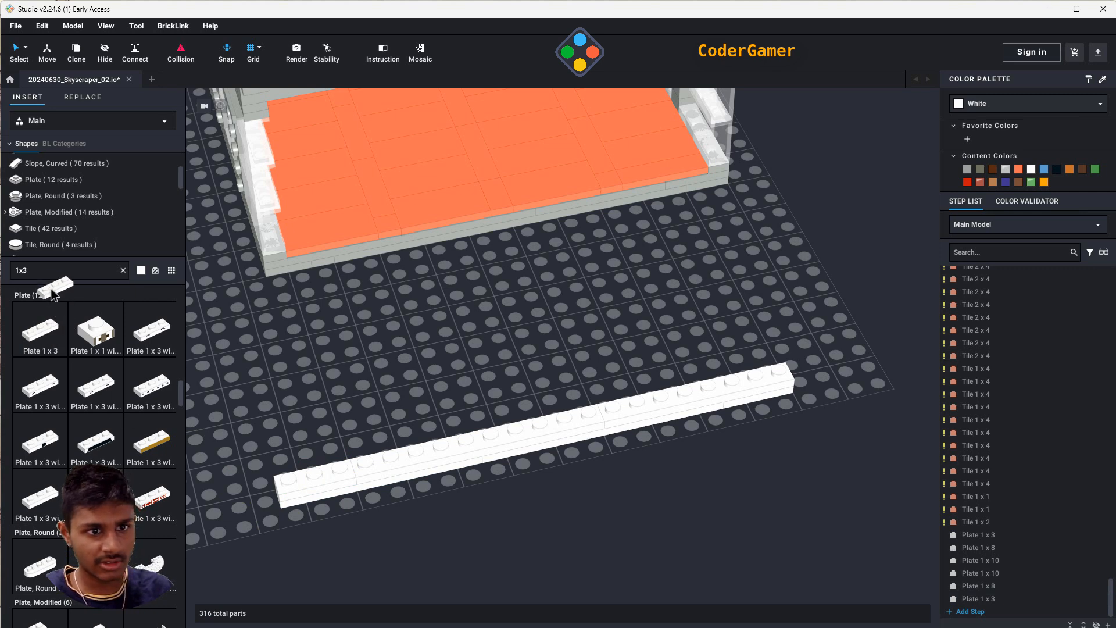
- Search for 1x2 and place Plate, Modified 1 x 2 with Door Rail pieces side by side on the plate row, starting one stud from the end
{"action": "type", "text": "1x2"}
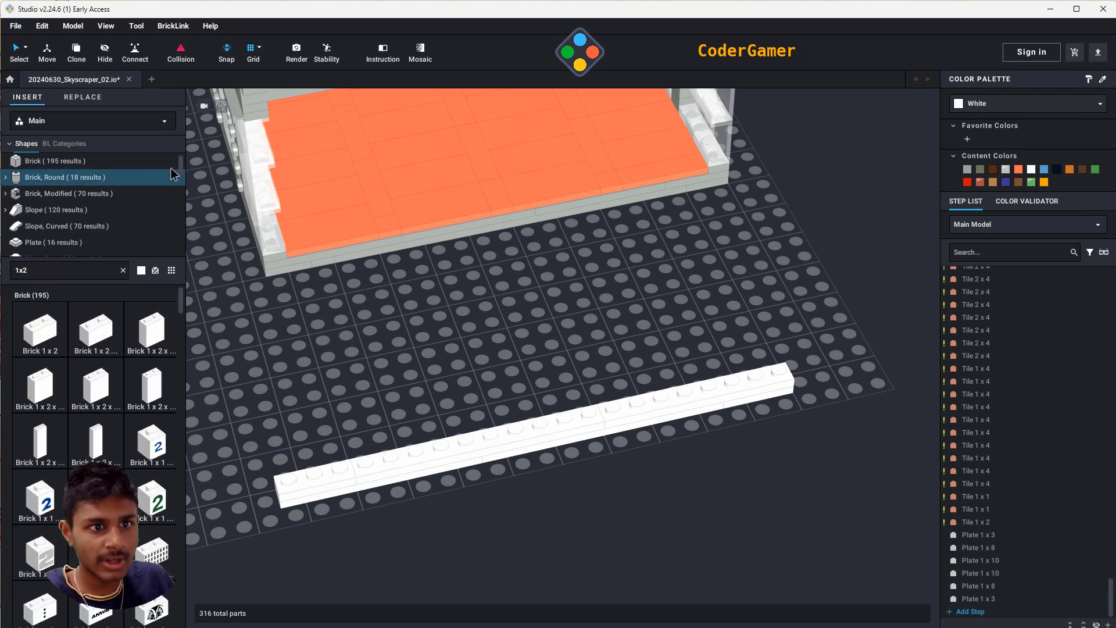
{"action": "scroll", "coordinate": [66, 200], "scroll_direction": "down", "scroll_amount": 1}
{"action": "left_click", "coordinate": [52, 242]}
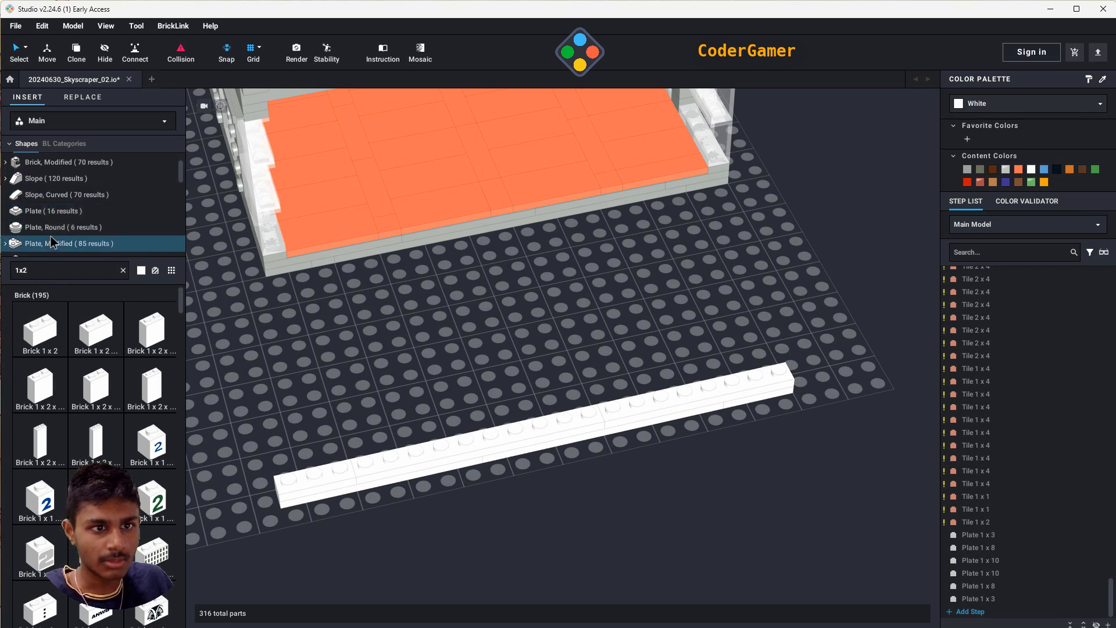
{"action": "scroll", "coordinate": [148, 497], "scroll_direction": "down", "scroll_amount": 5}
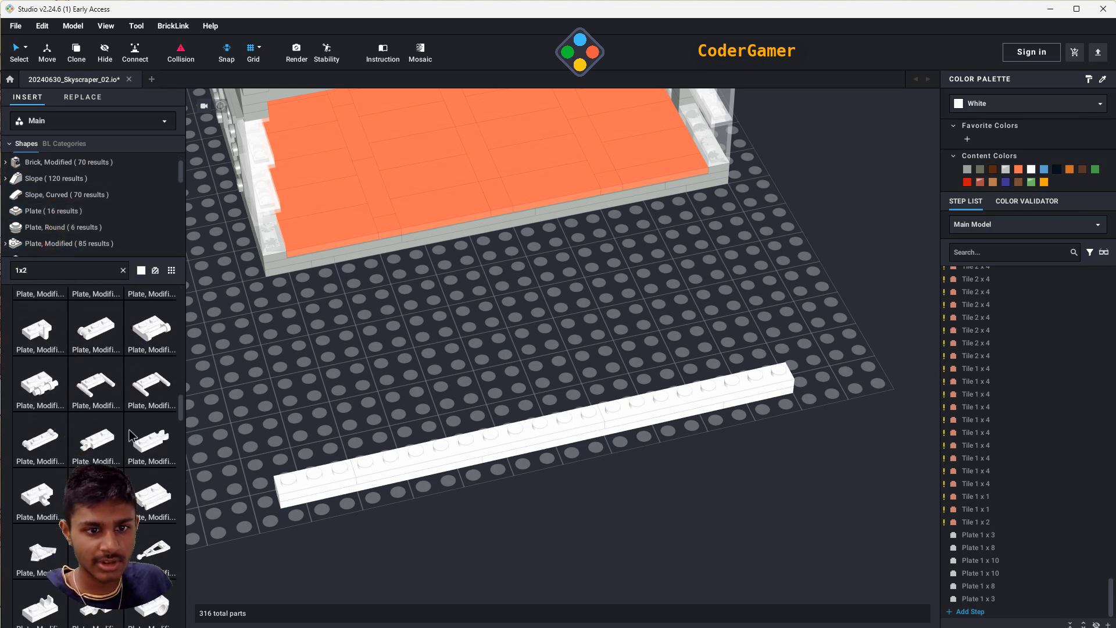
{"action": "left_click", "coordinate": [157, 421]}
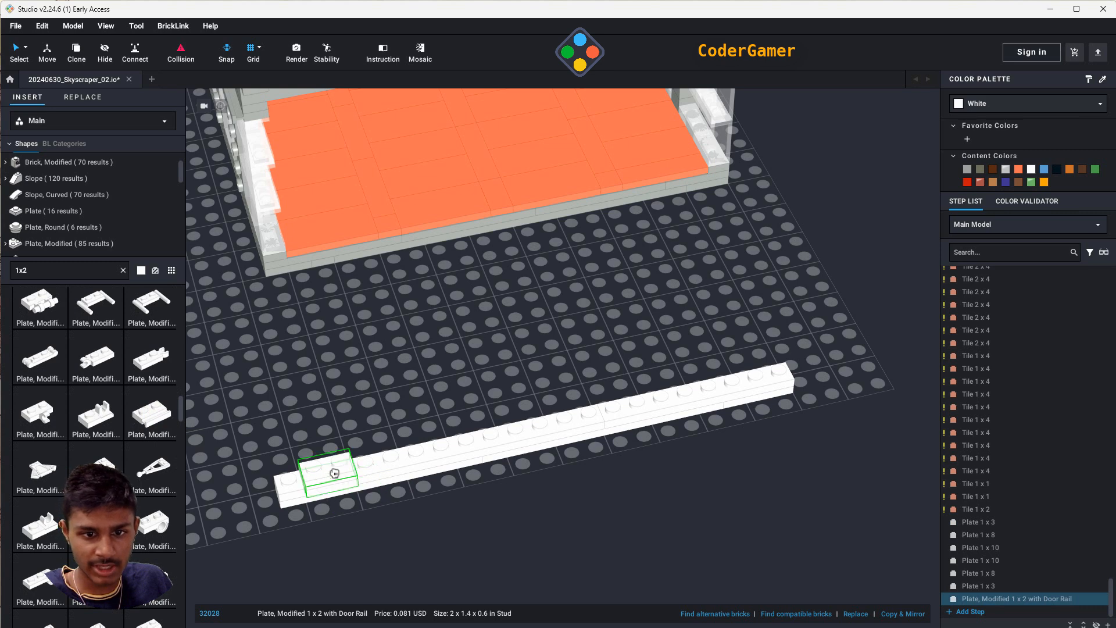
{"action": "left_click", "coordinate": [325, 468]}
{"action": "left_click", "coordinate": [375, 464]}
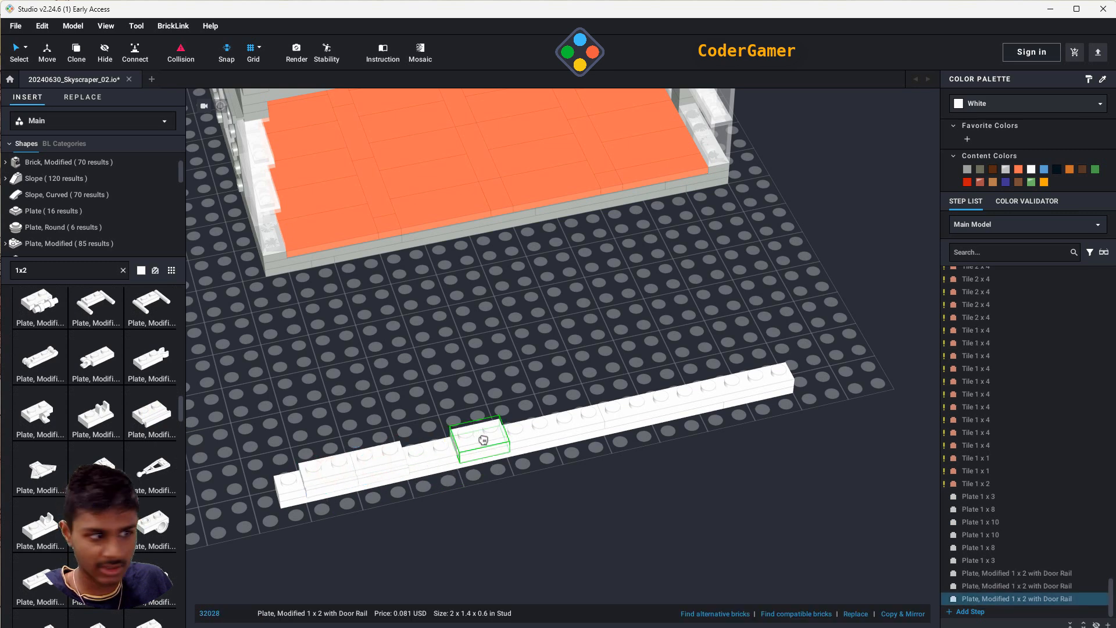
- Place six more white 1 x 2 door rail plates on the base row, forming four pairs separated by one-stud gaps
{"action": "left_click", "coordinate": [458, 437]}
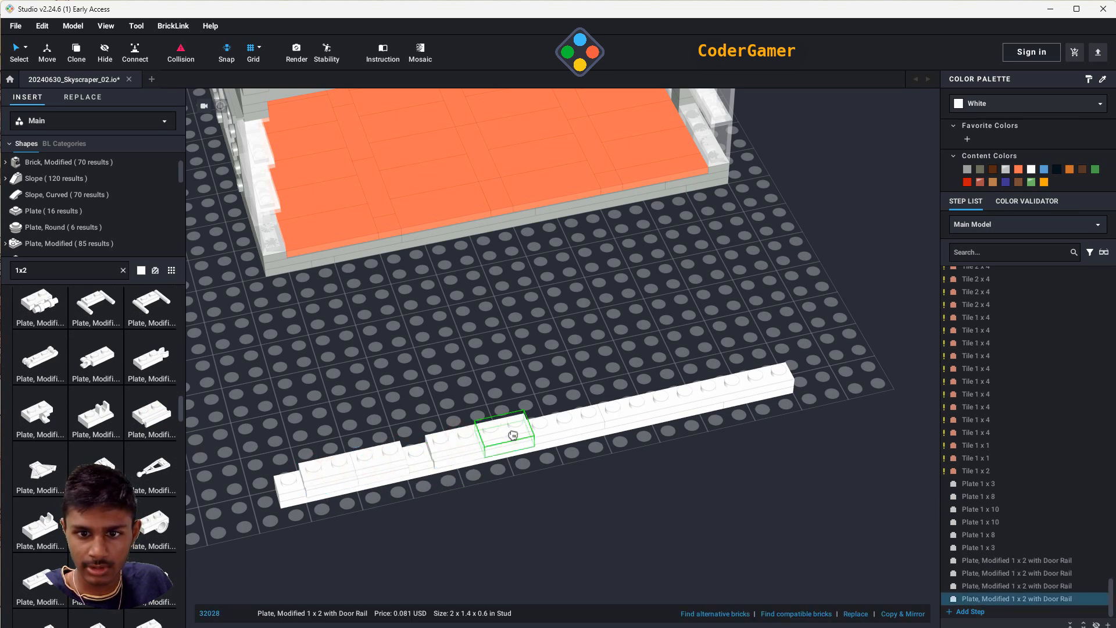
{"action": "left_click", "coordinate": [513, 435]}
{"action": "left_click", "coordinate": [572, 416]}
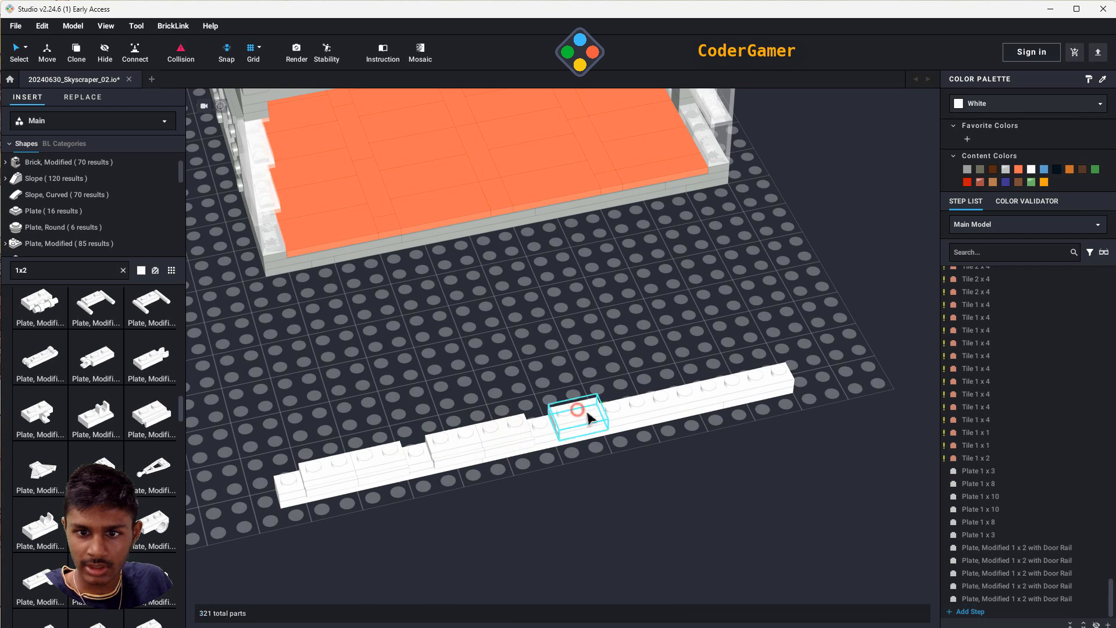
{"action": "left_click", "coordinate": [632, 405]}
{"action": "left_click", "coordinate": [703, 388]}
{"action": "left_click", "coordinate": [753, 379]}
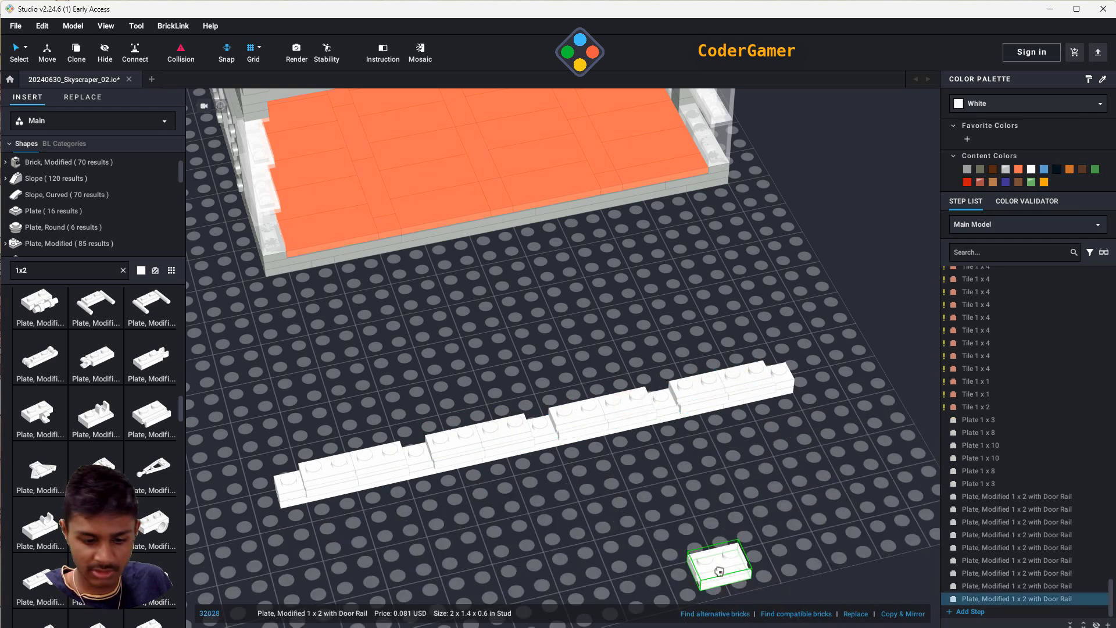
{"action": "key", "text": "Escape"}
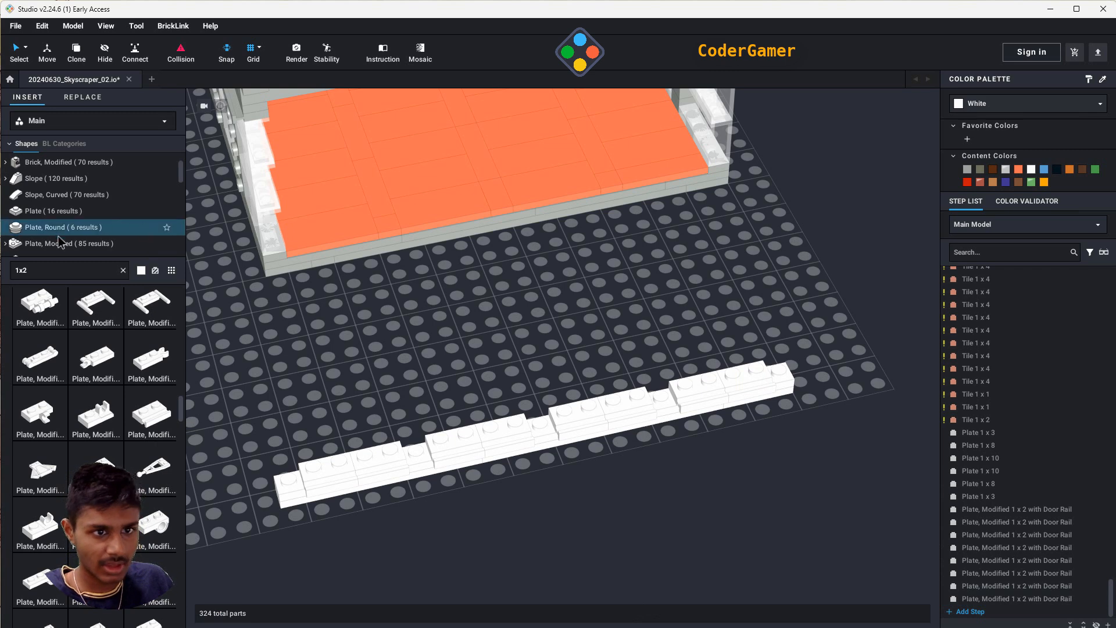
- Find a white Panel 1 x 2 x 2 - Hollow Studs with the search "1x2x2 panel" and rotate it to align with the base row
{"action": "left_click", "coordinate": [64, 276]}
{"action": "type", "text": "x2"}
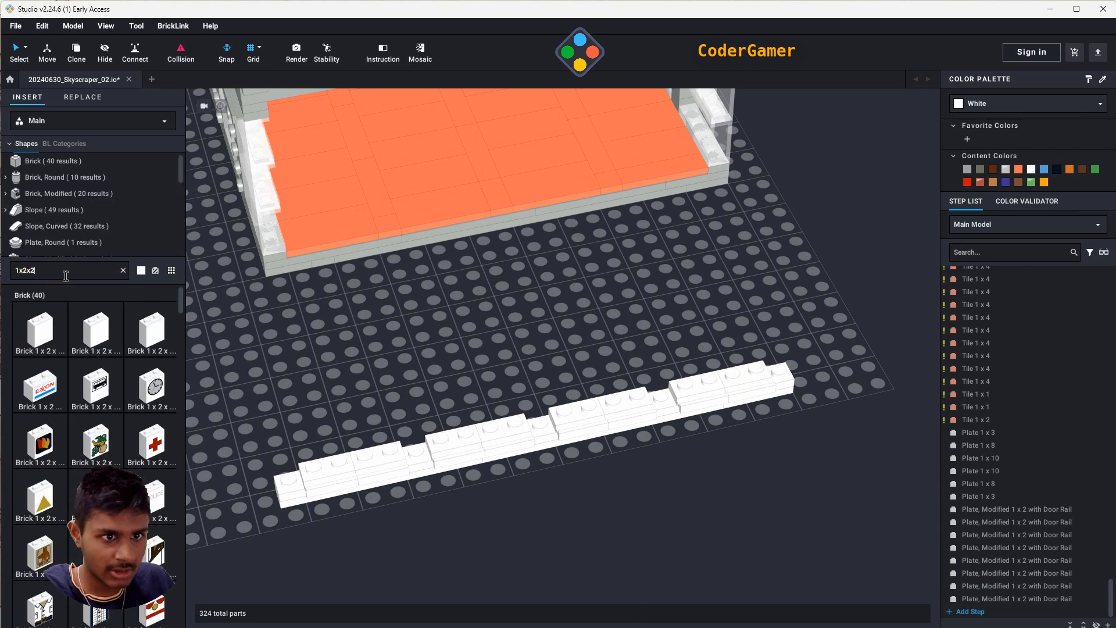
{"action": "type", "text": " panel"}
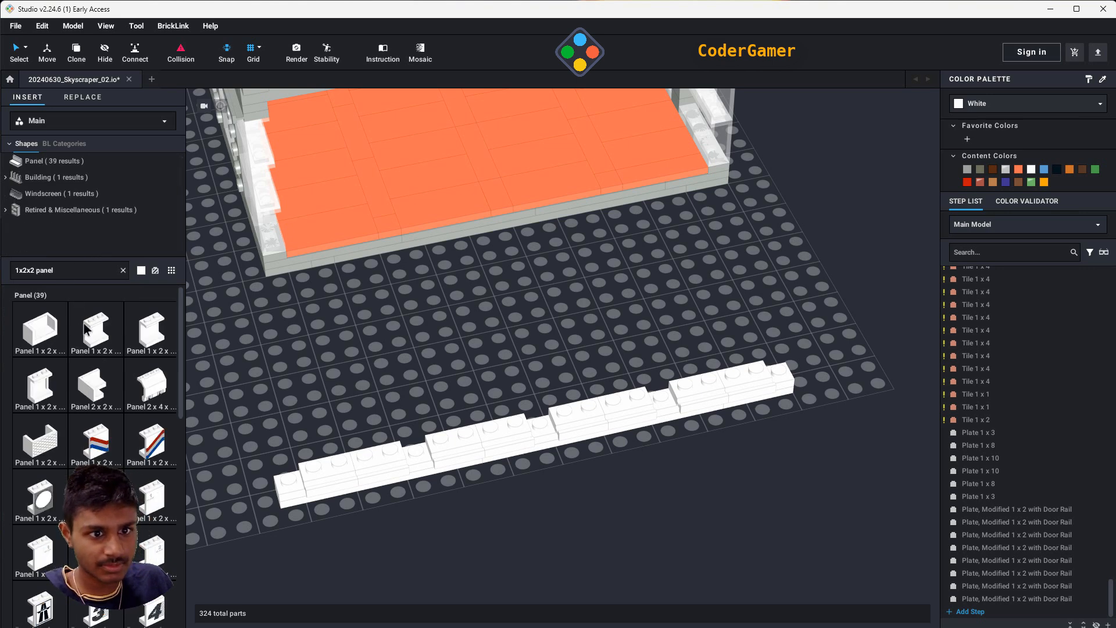
{"action": "left_click_drag", "start_coordinate": [84, 323], "coordinate": [381, 430]}
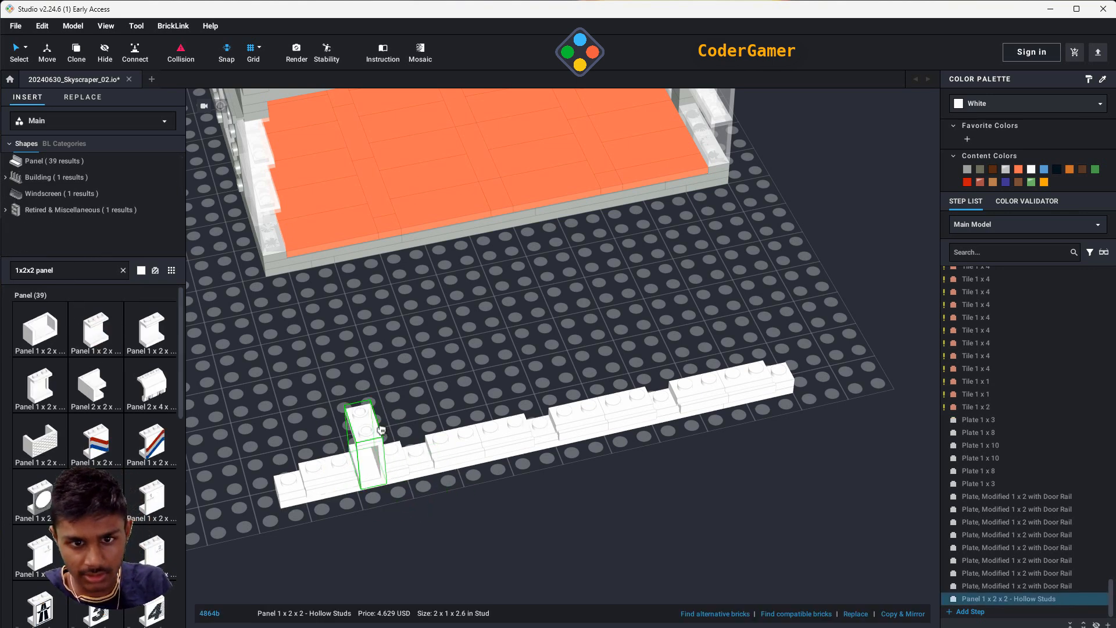
{"action": "key", "text": "Left"}
- Stack the 1 x 2 x 2 panels two wide and three high on the first pair of door rail plates
{"action": "left_click", "coordinate": [381, 427]}
{"action": "left_click", "coordinate": [324, 431]}
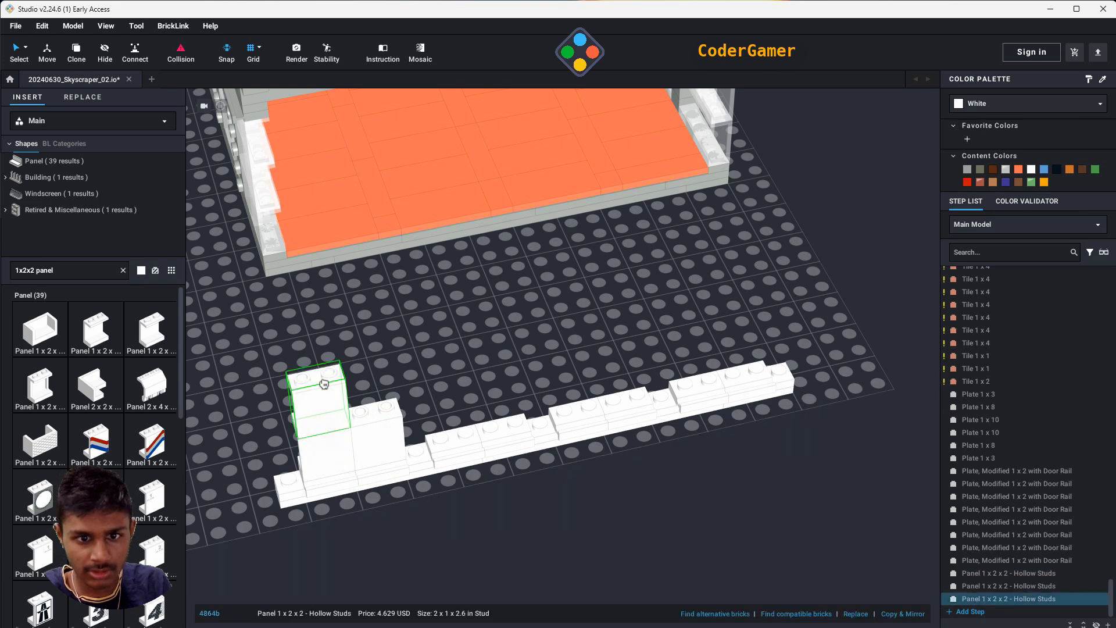
{"action": "left_click", "coordinate": [324, 383]}
{"action": "left_click", "coordinate": [375, 375]}
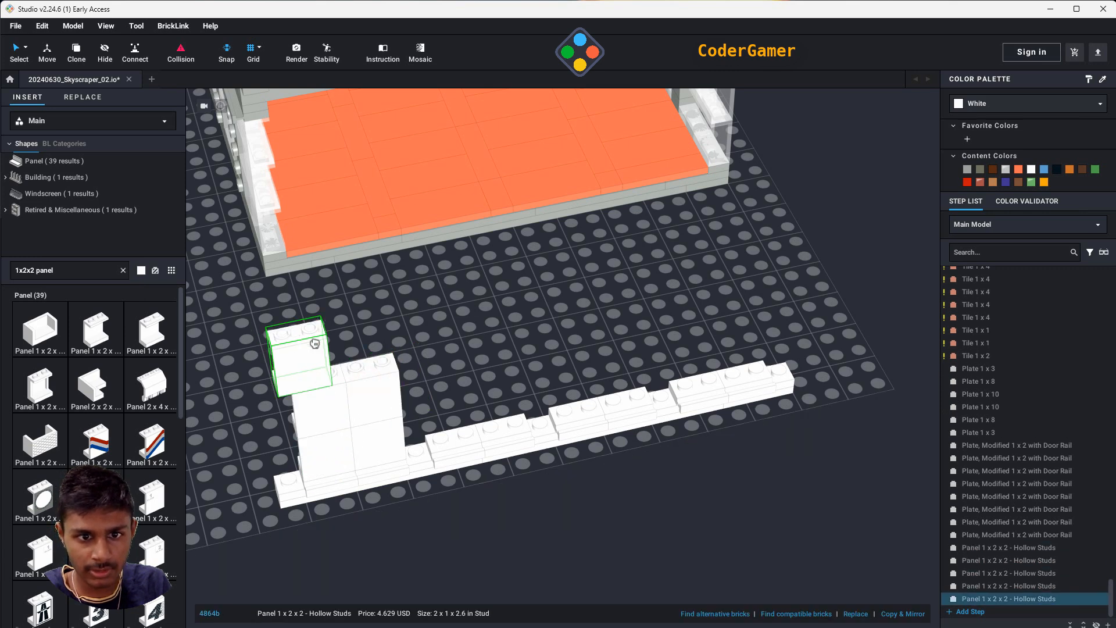
{"action": "left_click", "coordinate": [314, 342]}
{"action": "left_click", "coordinate": [368, 329]}
- Build a second wall section from 1 x 2 x 2 panels, two wide and three high, on the second door rail pair
{"action": "left_click", "coordinate": [459, 404]}
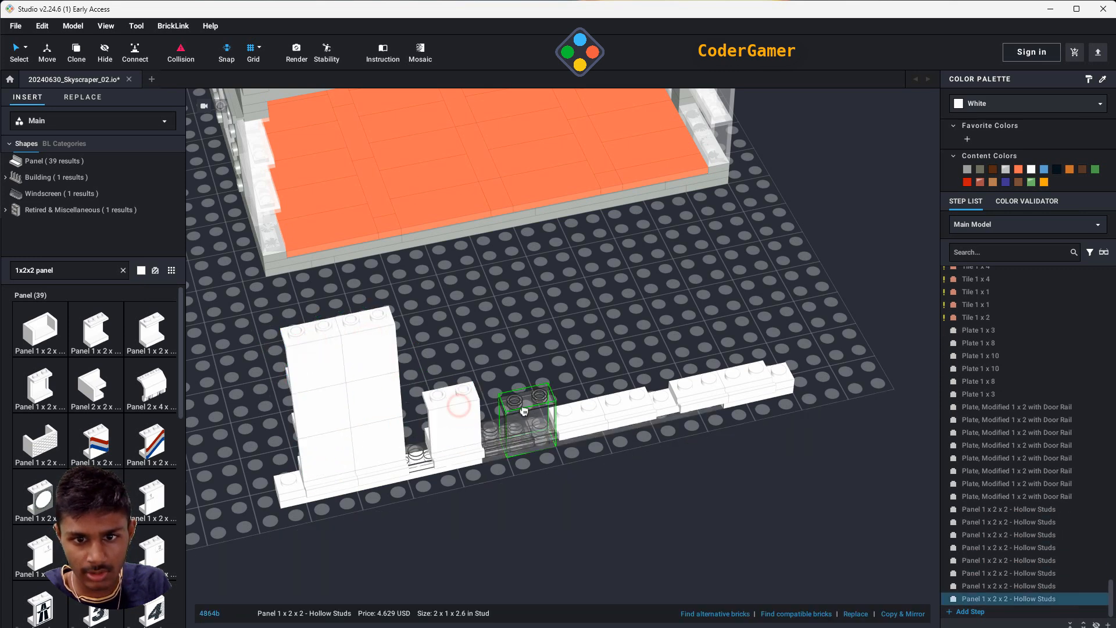
{"action": "left_click", "coordinate": [509, 405]}
{"action": "left_click", "coordinate": [457, 372]}
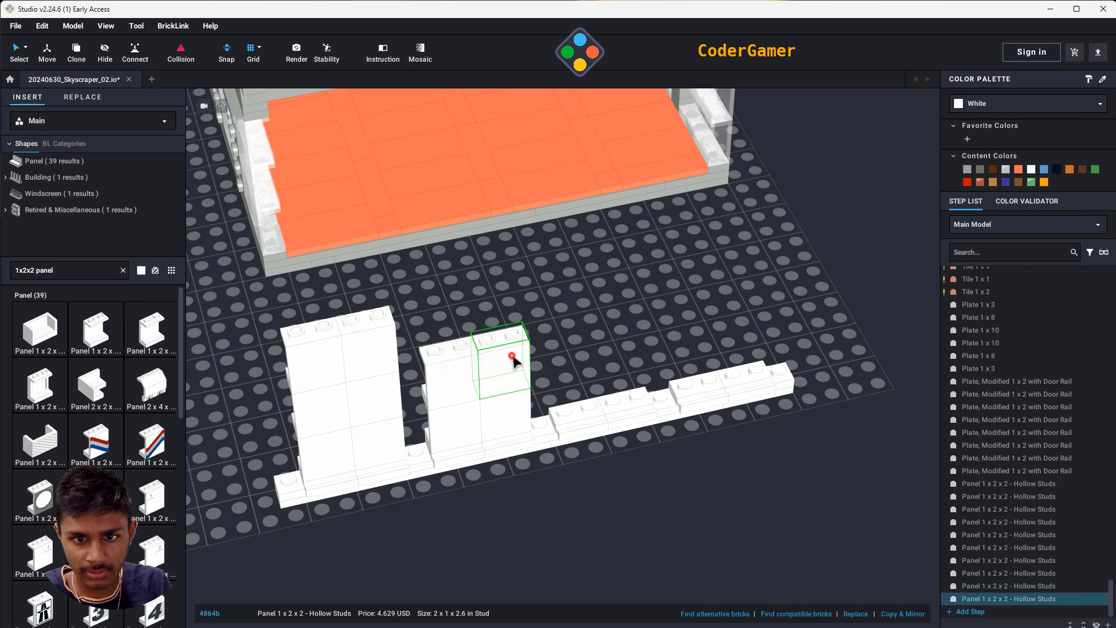
{"action": "left_click", "coordinate": [514, 361]}
{"action": "left_click", "coordinate": [462, 316]}
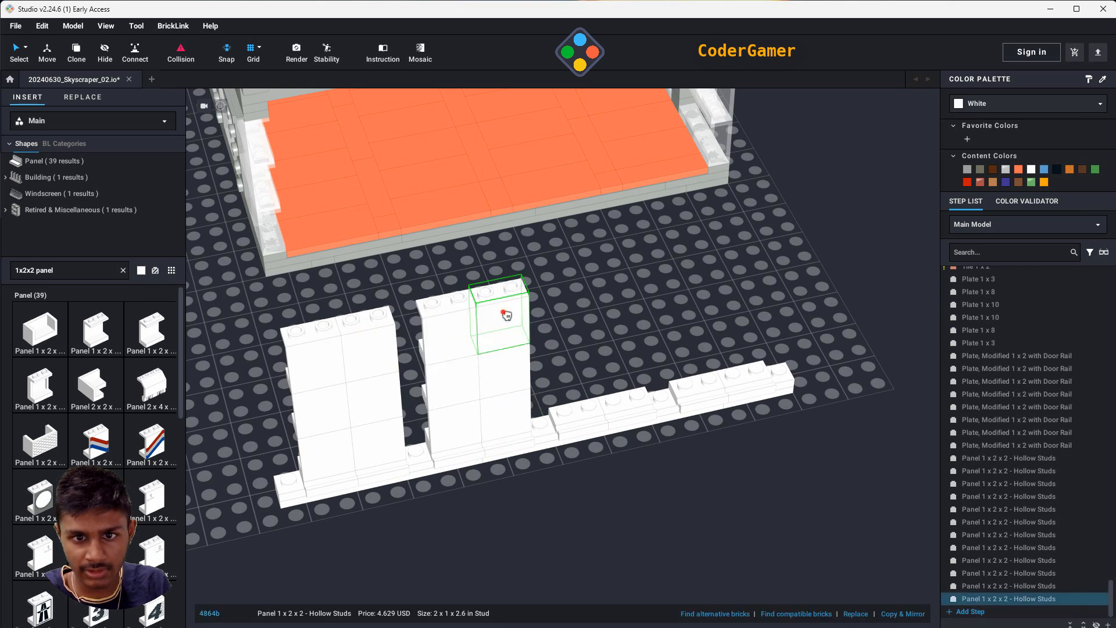
{"action": "left_click", "coordinate": [507, 316]}
- Build the third two-wide, three-high section of 1 x 2 x 2 panels and set one panel on the fourth door rail pair
{"action": "left_click", "coordinate": [575, 373]}
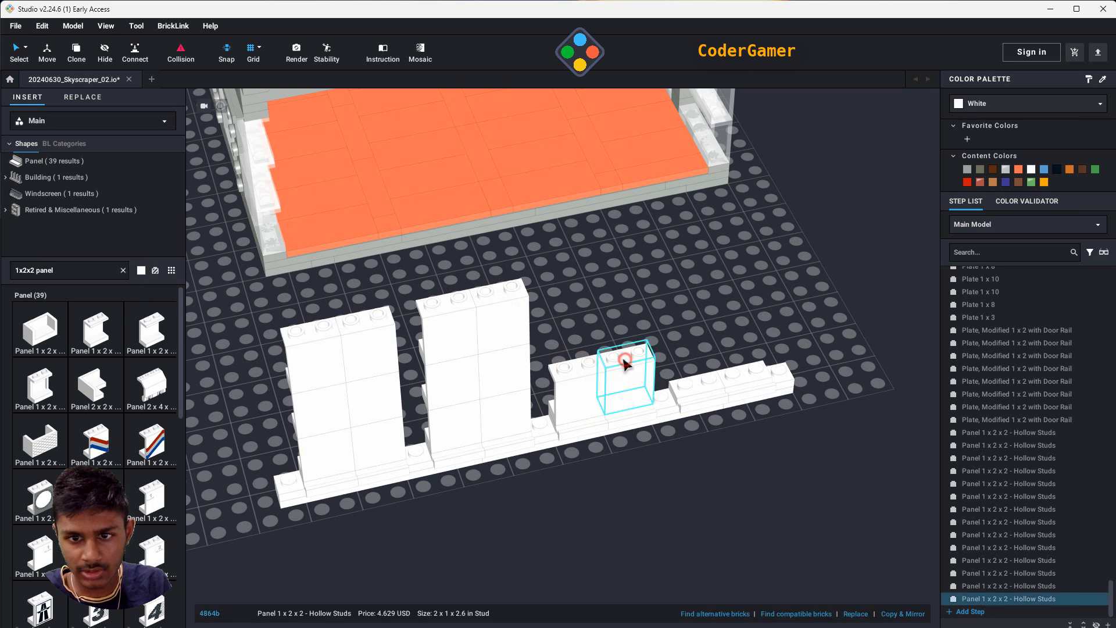
{"action": "left_click", "coordinate": [573, 339]}
{"action": "key", "text": "Escape"}
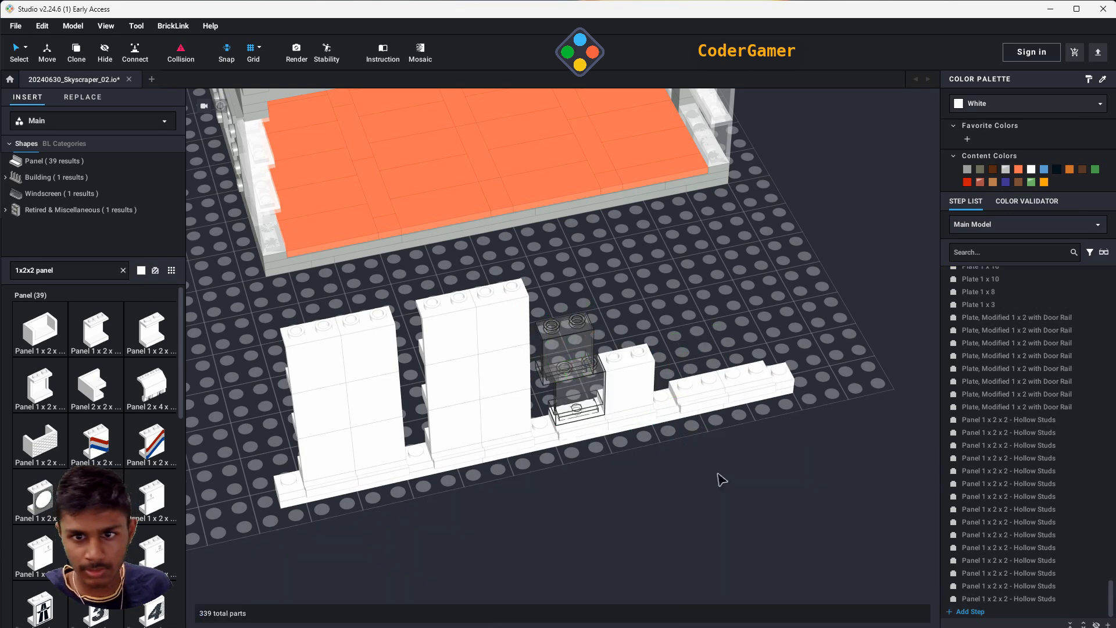
{"action": "key", "text": "ctrl+z"}
{"action": "left_click", "coordinate": [728, 494]}
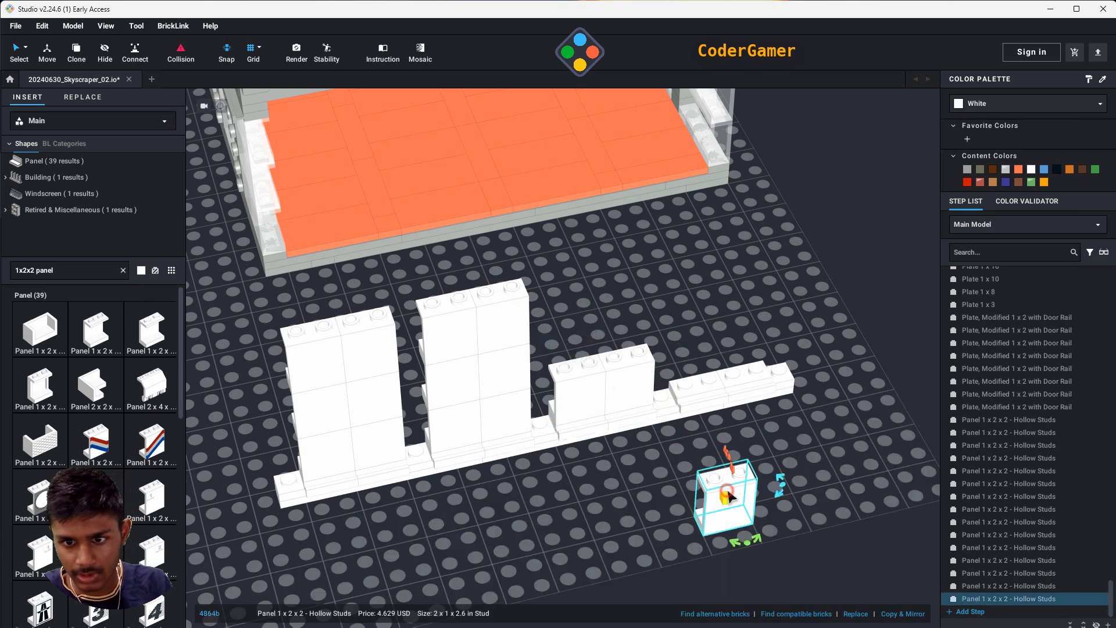
{"action": "left_click_drag", "start_coordinate": [742, 497], "coordinate": [711, 359]}
{"action": "left_click", "coordinate": [87, 58]}
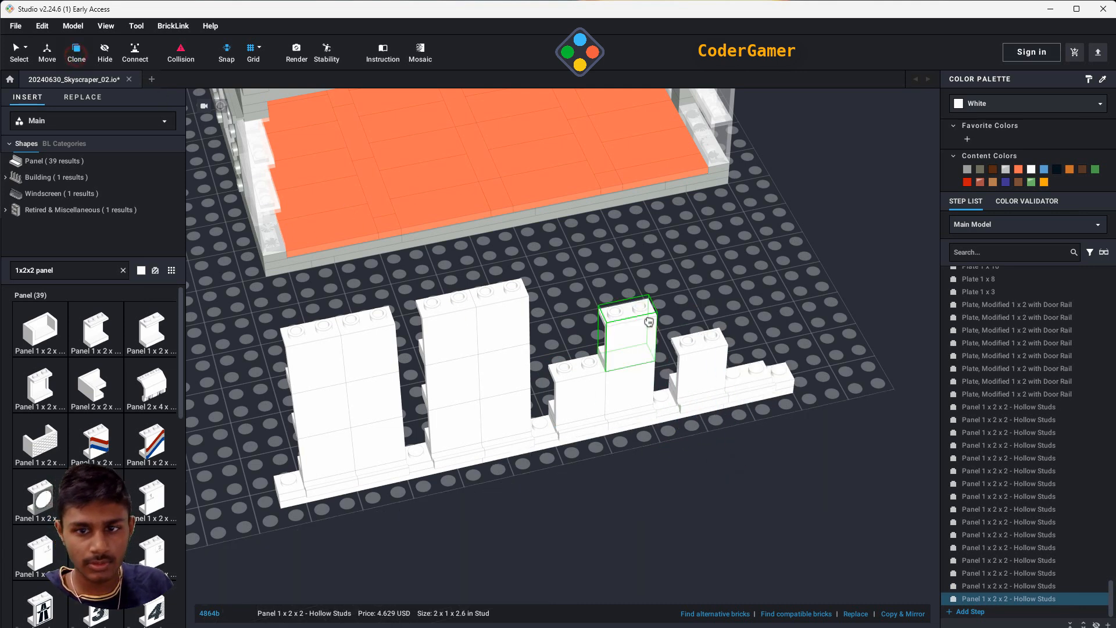
{"action": "left_click", "coordinate": [638, 325]}
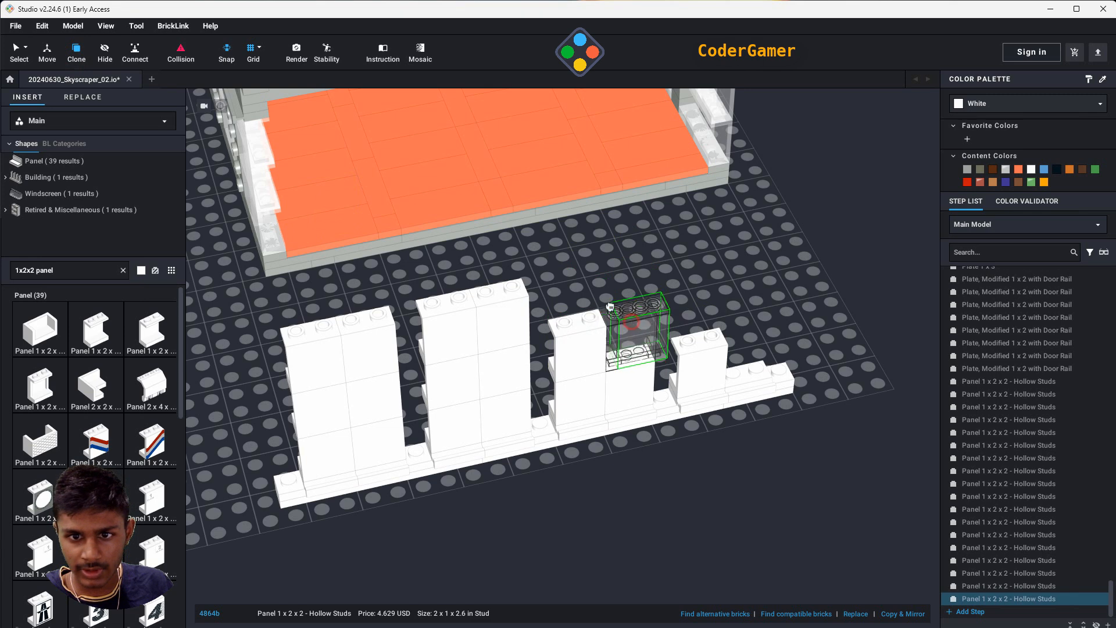
{"action": "left_click", "coordinate": [583, 286]}
{"action": "left_click", "coordinate": [641, 298]}
- Complete the fourth wall section with cloned 1 x 2 x 2 panels, two wide and three high
{"action": "middle_click_drag", "start_coordinate": [838, 423], "coordinate": [703, 459]}
{"action": "left_click", "coordinate": [616, 379]}
{"action": "left_click", "coordinate": [564, 358]}
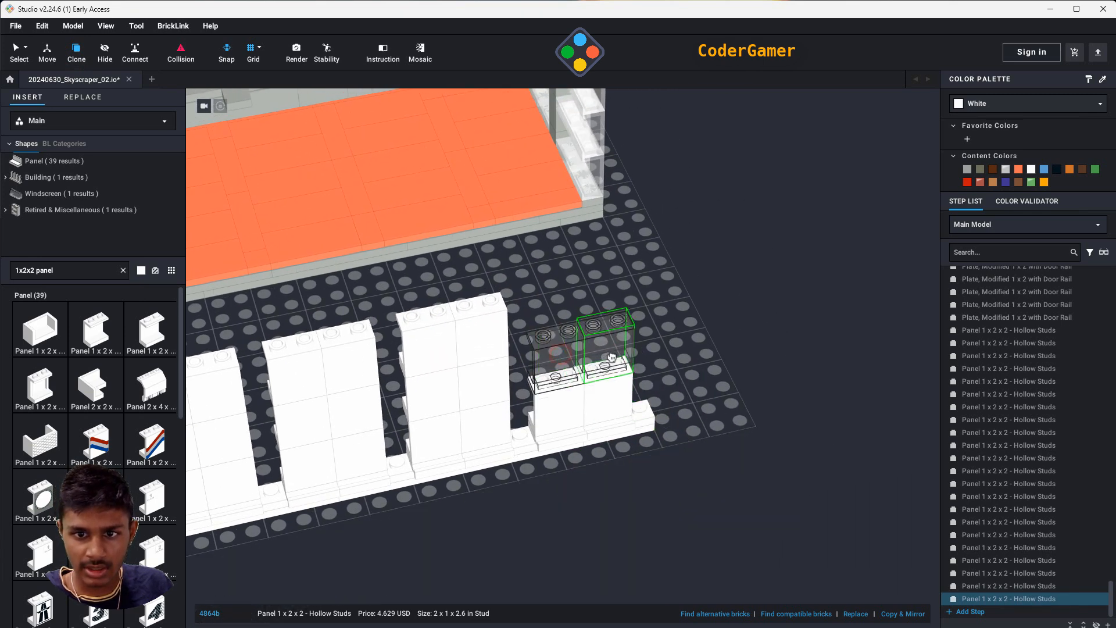
{"action": "left_click", "coordinate": [611, 343]}
{"action": "left_click", "coordinate": [560, 316]}
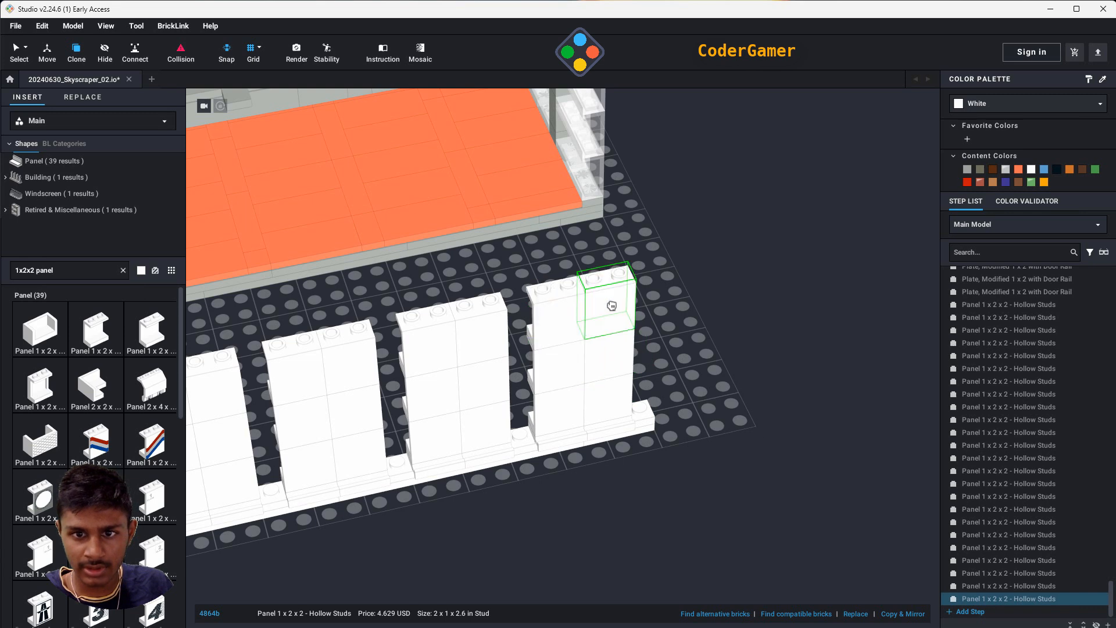
{"action": "left_click", "coordinate": [604, 304]}
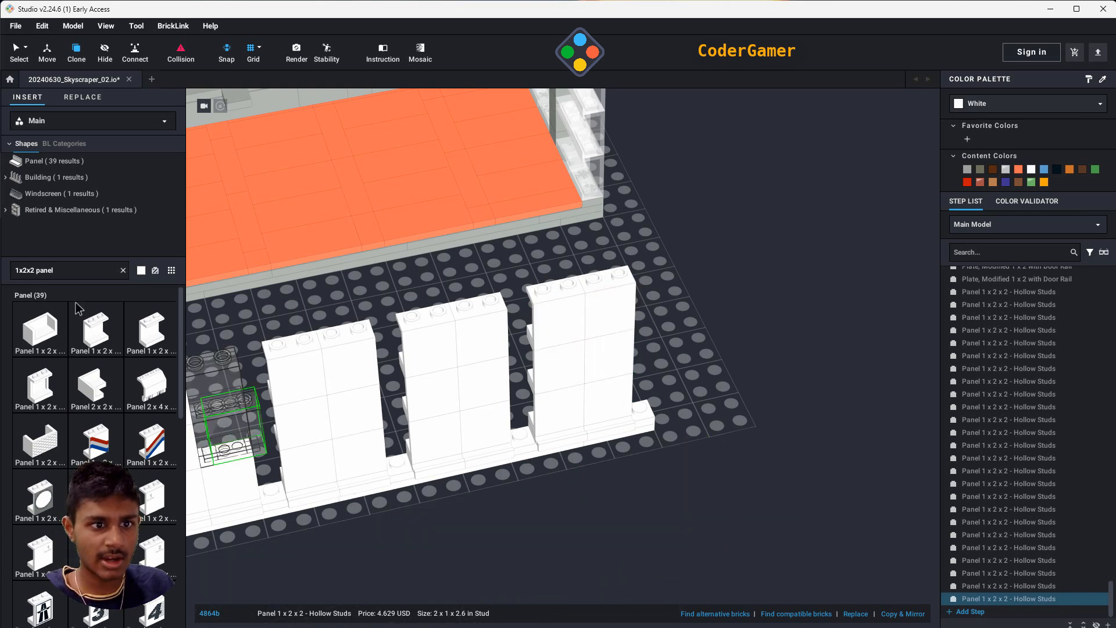
{"action": "left_click", "coordinate": [194, 381]}
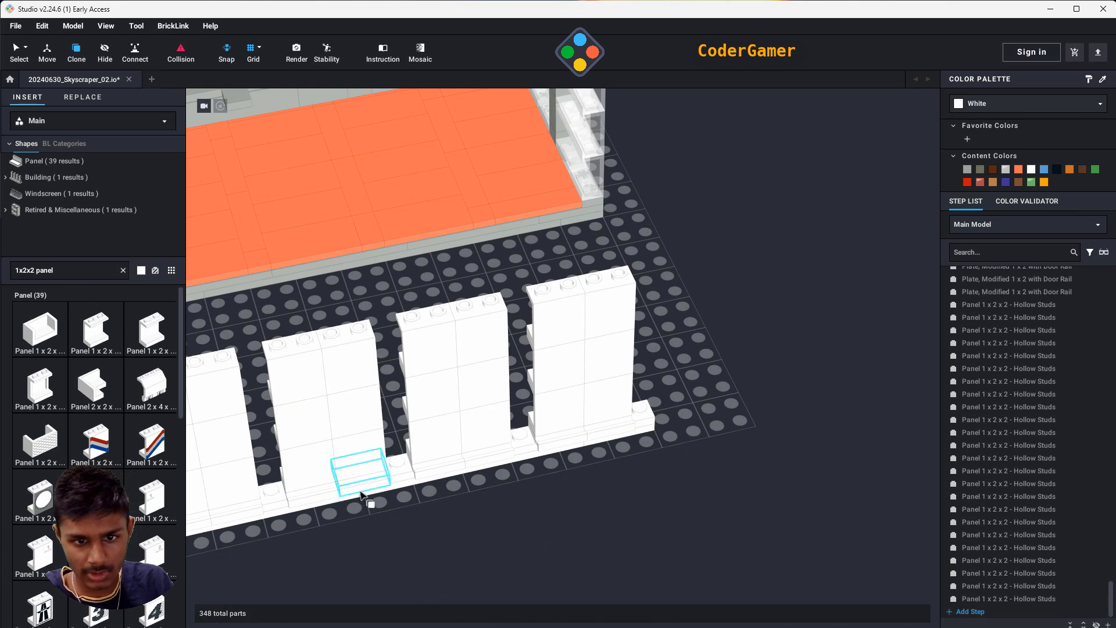
- Cap all four panel sections with two cloned 1 x 2 door rail plates each
{"action": "left_click", "coordinate": [558, 281]}
{"action": "left_click", "coordinate": [484, 312]}
{"action": "left_click", "coordinate": [431, 311]}
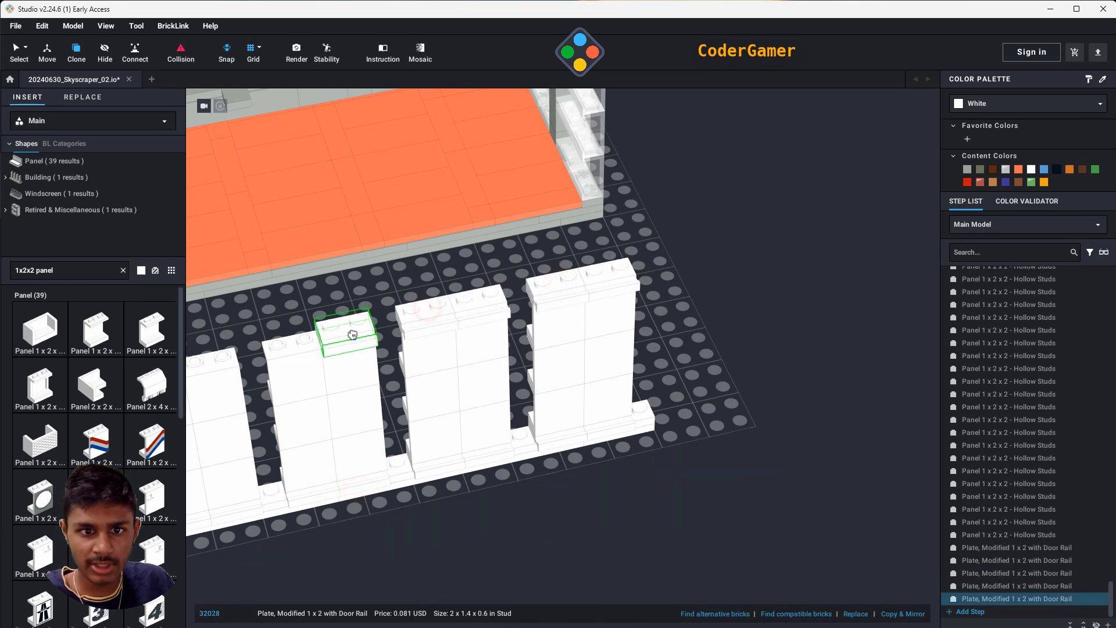
{"action": "left_click", "coordinate": [350, 332]}
{"action": "left_click", "coordinate": [293, 344]}
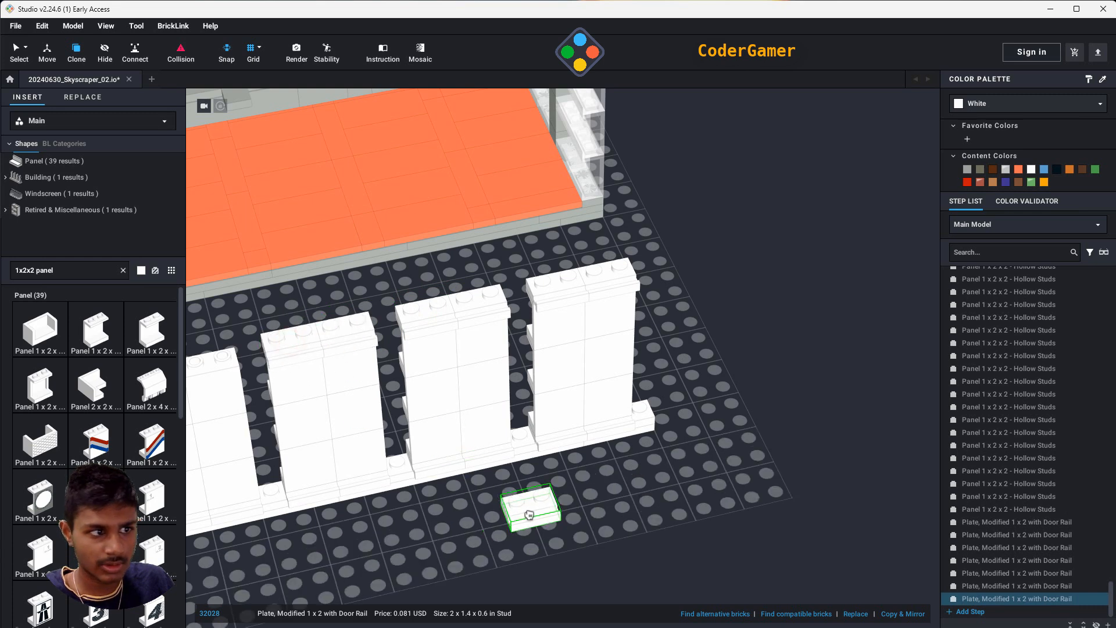
{"action": "middle_click_drag", "start_coordinate": [291, 401], "coordinate": [550, 363]}
{"action": "left_click", "coordinate": [499, 330]}
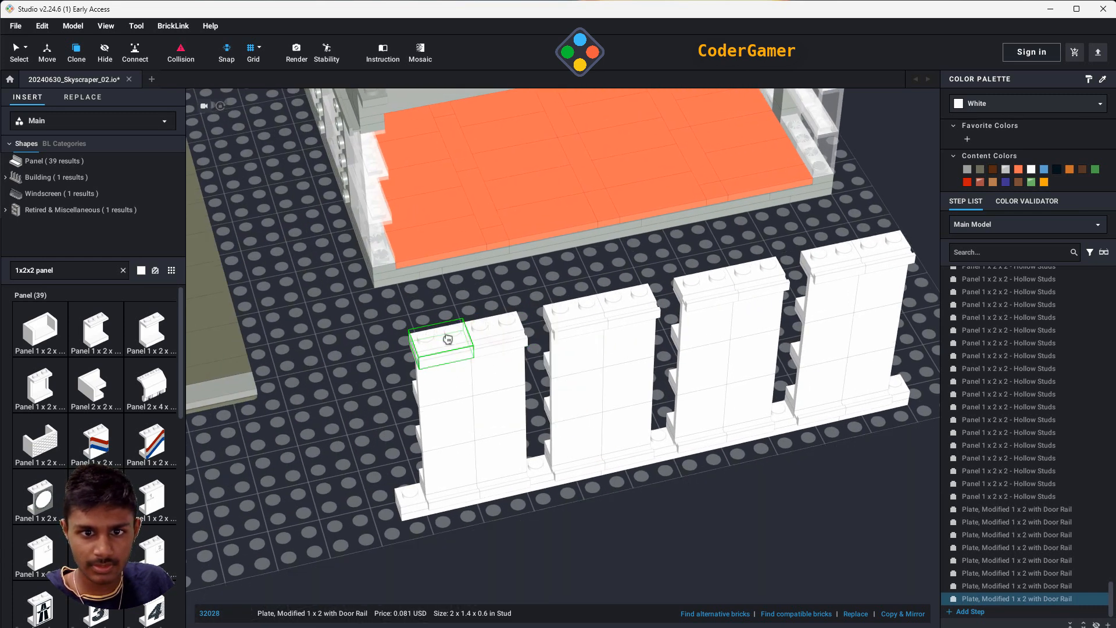
{"action": "left_click", "coordinate": [448, 338]}
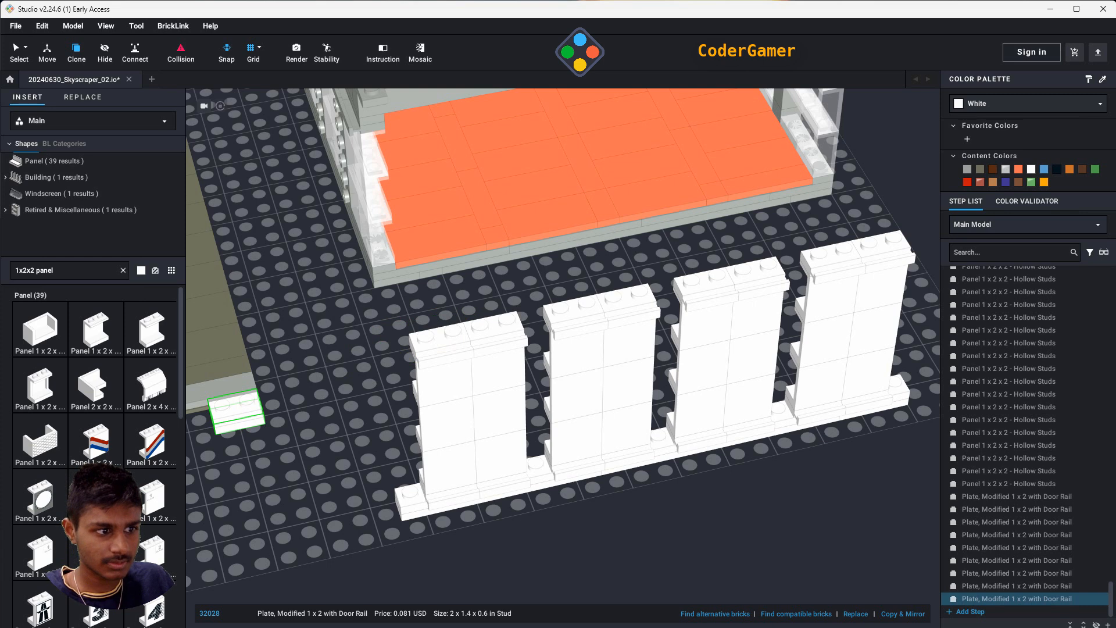
- Find the Brick, Modified 1 x 1 with Stud on Side by searching "1x1" and place one in each of the three gaps
{"action": "left_click", "coordinate": [74, 271]}
{"action": "type", "text": "1x1"}
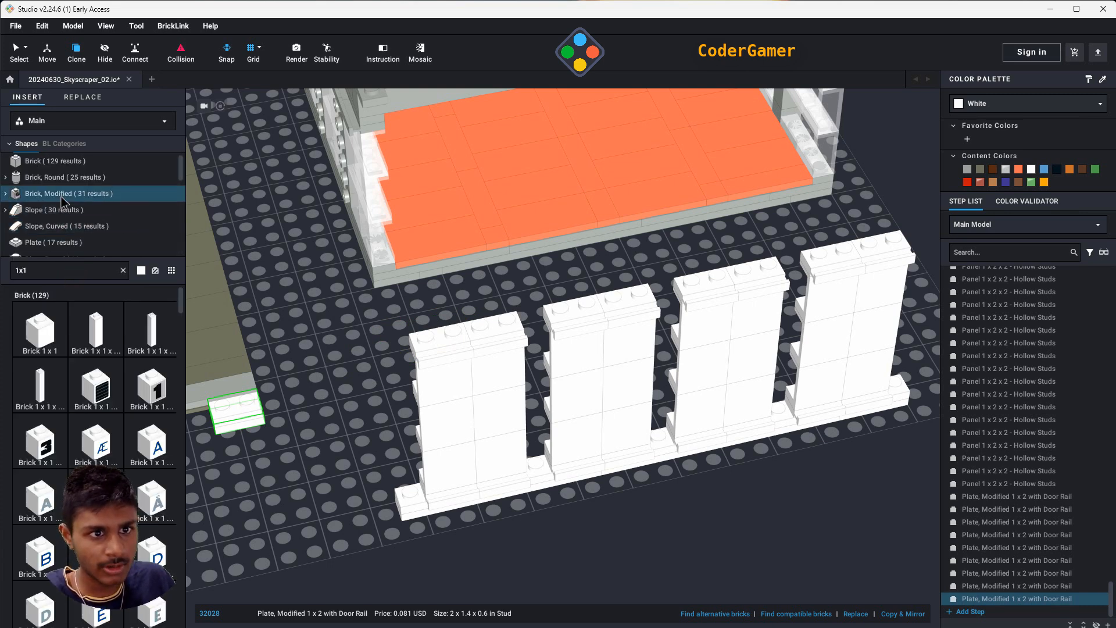
{"action": "left_click", "coordinate": [61, 195]}
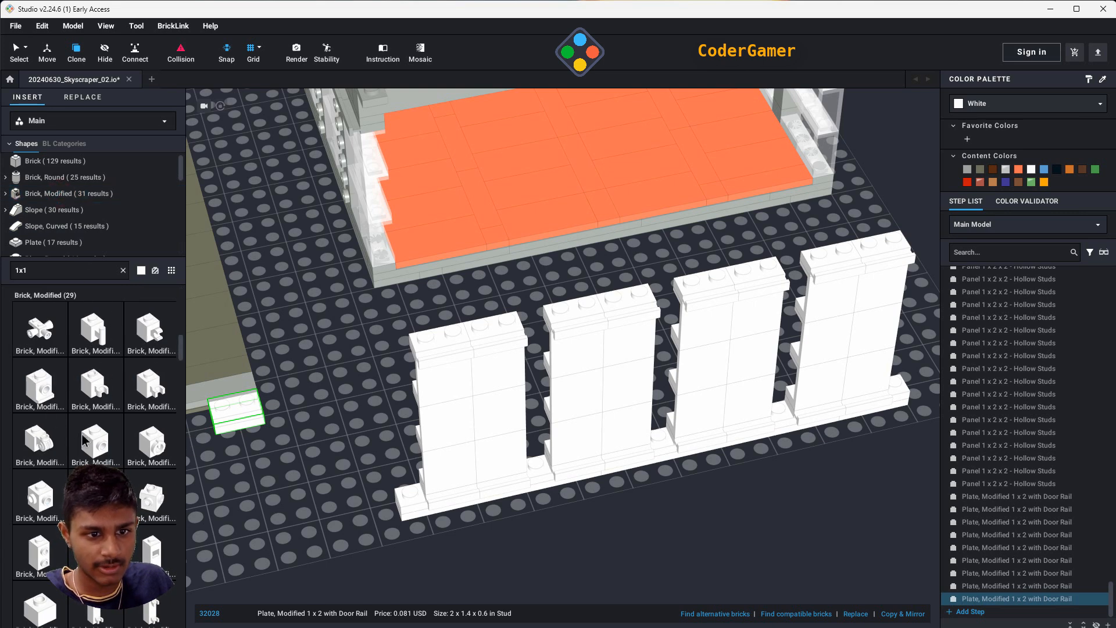
{"action": "left_click", "coordinate": [36, 385]}
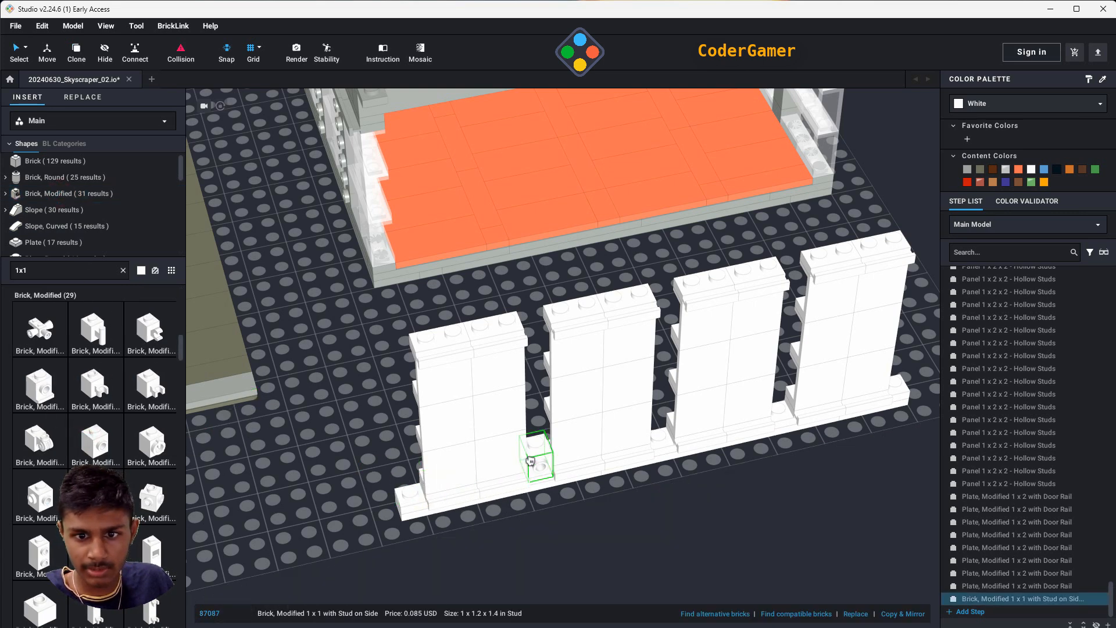
{"action": "left_click", "coordinate": [534, 460]}
{"action": "left_click", "coordinate": [657, 416]}
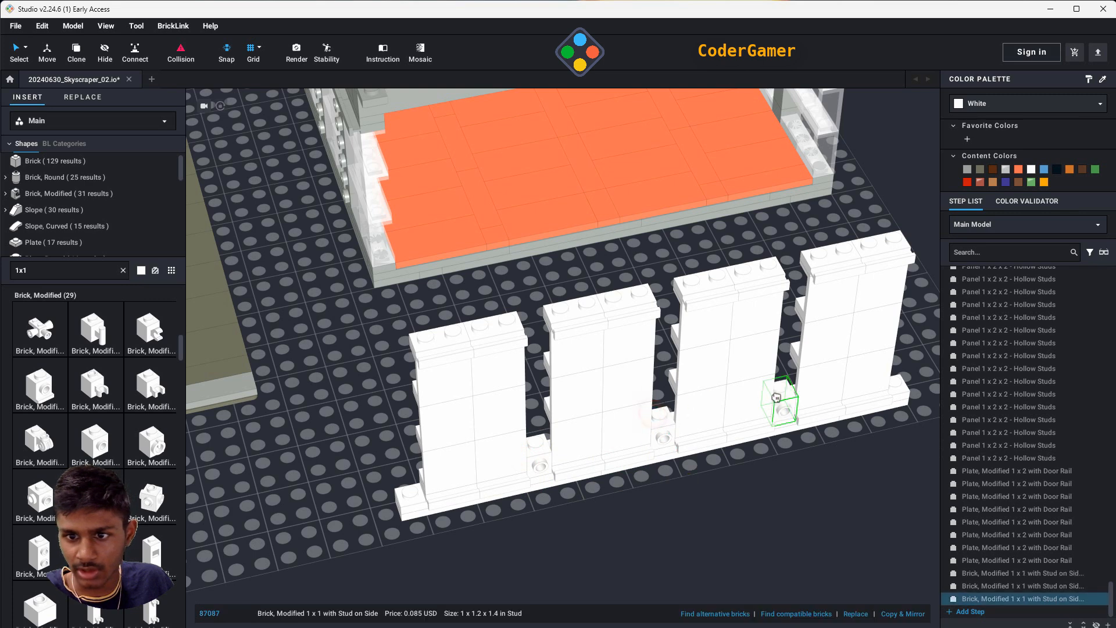
{"action": "left_click", "coordinate": [780, 397]}
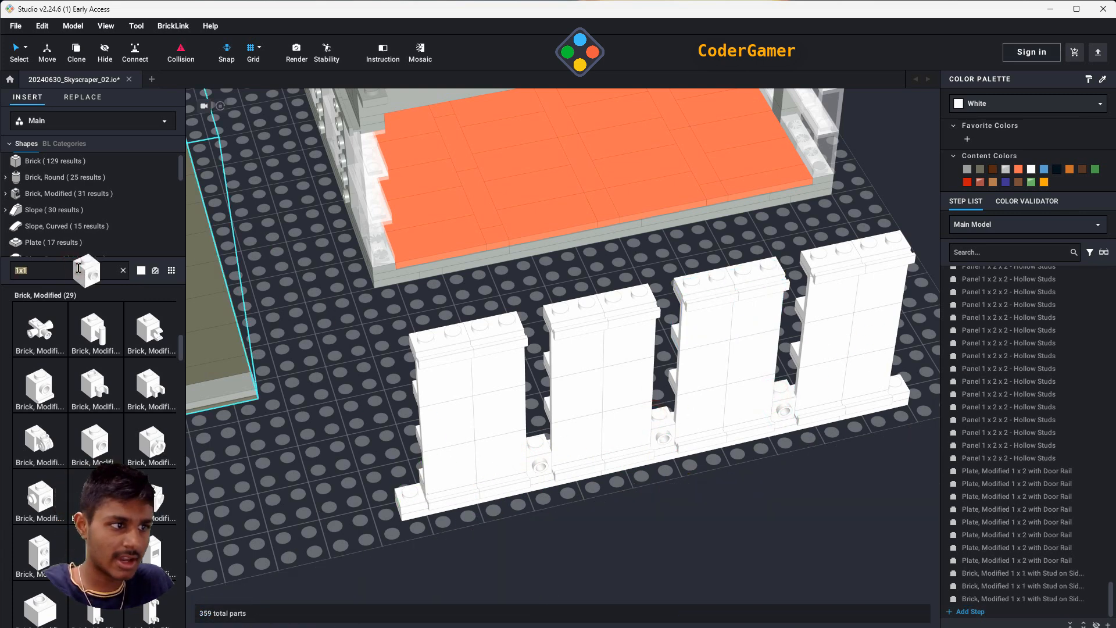
- Find the Brick, Modified 1 x 1 x 1 2/3 with Studs on Side by searching "1x1x2" and stack three in the first gap
{"action": "type", "text": "x2"}
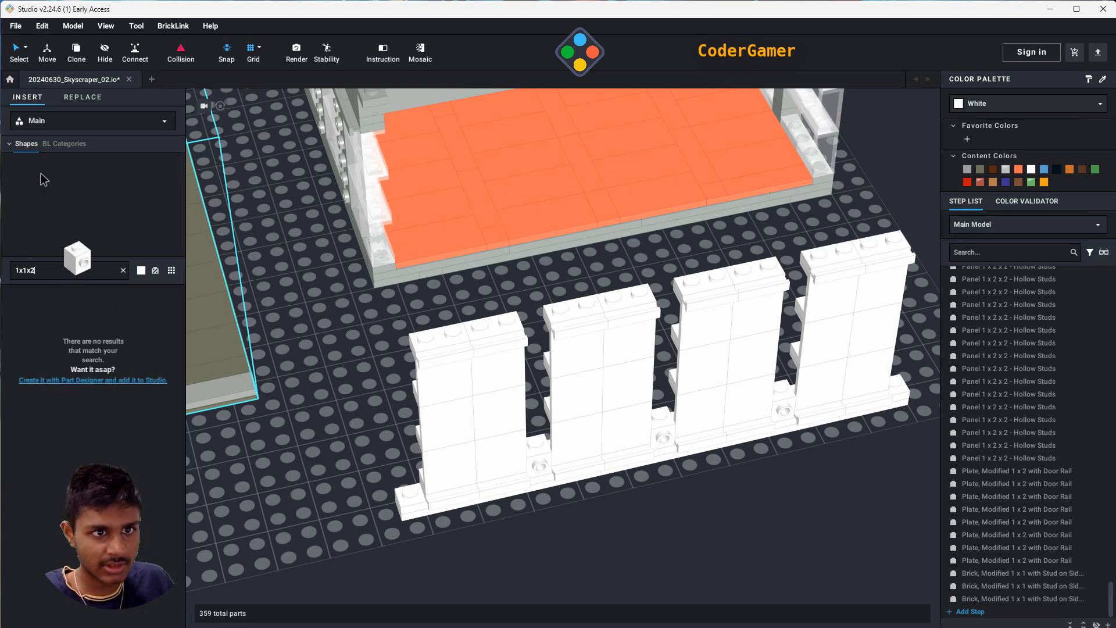
{"action": "left_click", "coordinate": [58, 193]}
{"action": "left_click", "coordinate": [39, 328]}
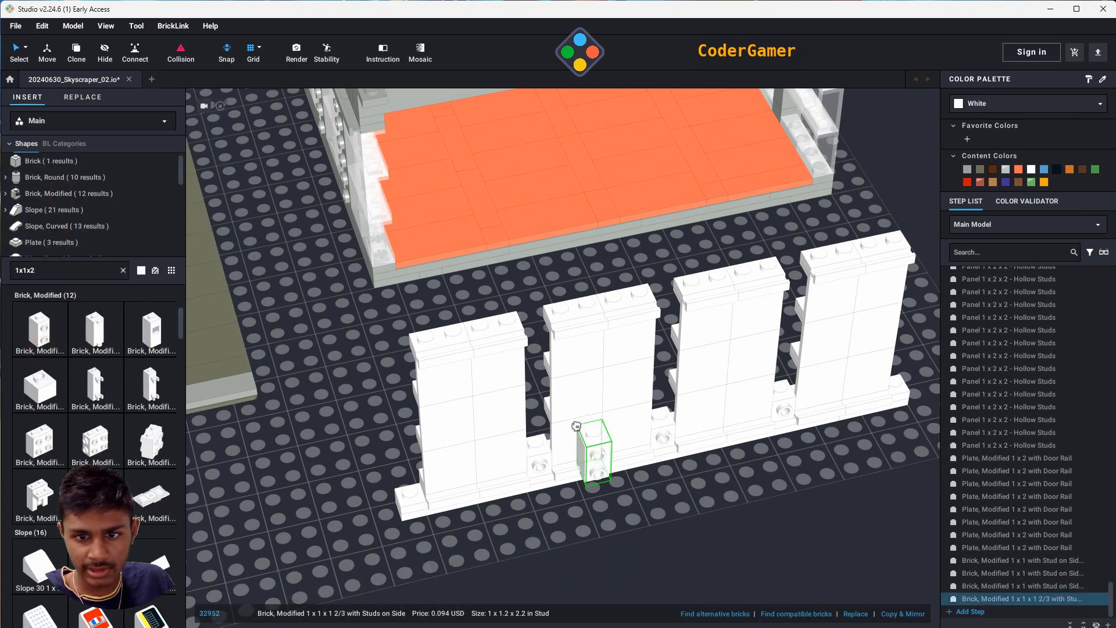
{"action": "left_click", "coordinate": [544, 412]}
{"action": "left_click", "coordinate": [544, 375]}
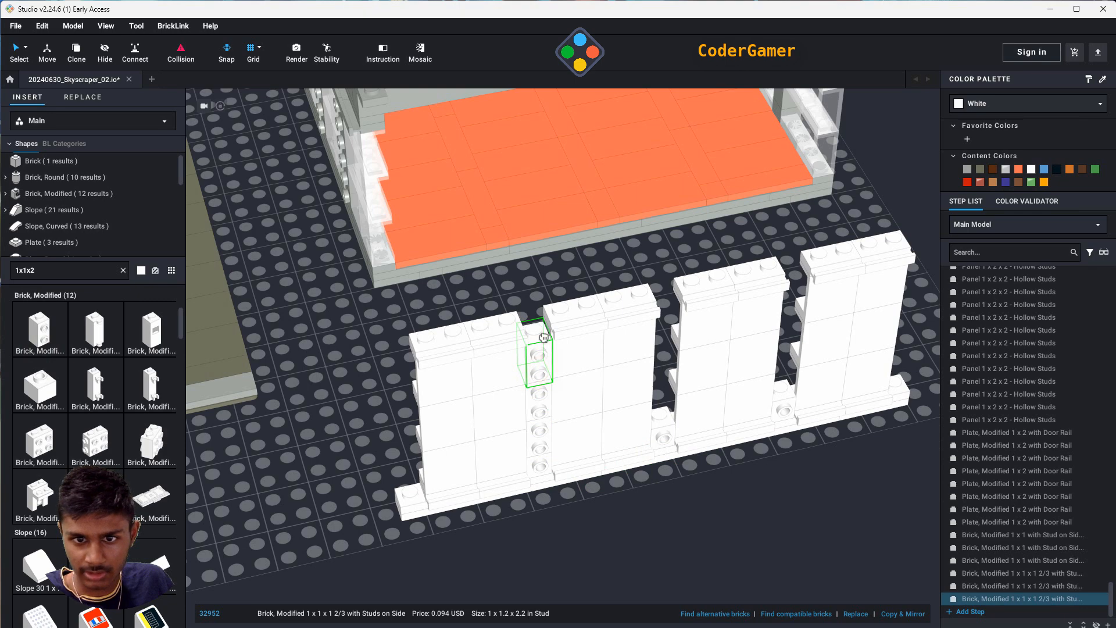
{"action": "left_click", "coordinate": [543, 337]}
- Stack three 1 x 1 x 1 2/3 bricks with studs on side in the second gap between the panel sections
{"action": "right_click_drag", "start_coordinate": [797, 467], "coordinate": [673, 436]}
{"action": "left_click", "coordinate": [569, 324]}
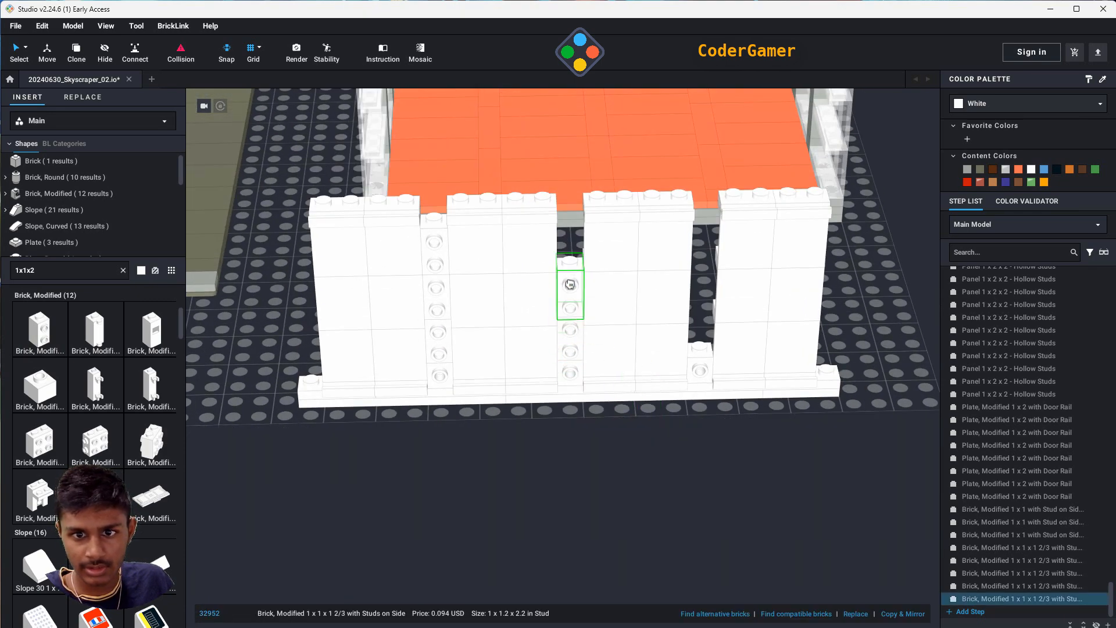
{"action": "left_click", "coordinate": [569, 277]}
{"action": "left_click", "coordinate": [569, 229]}
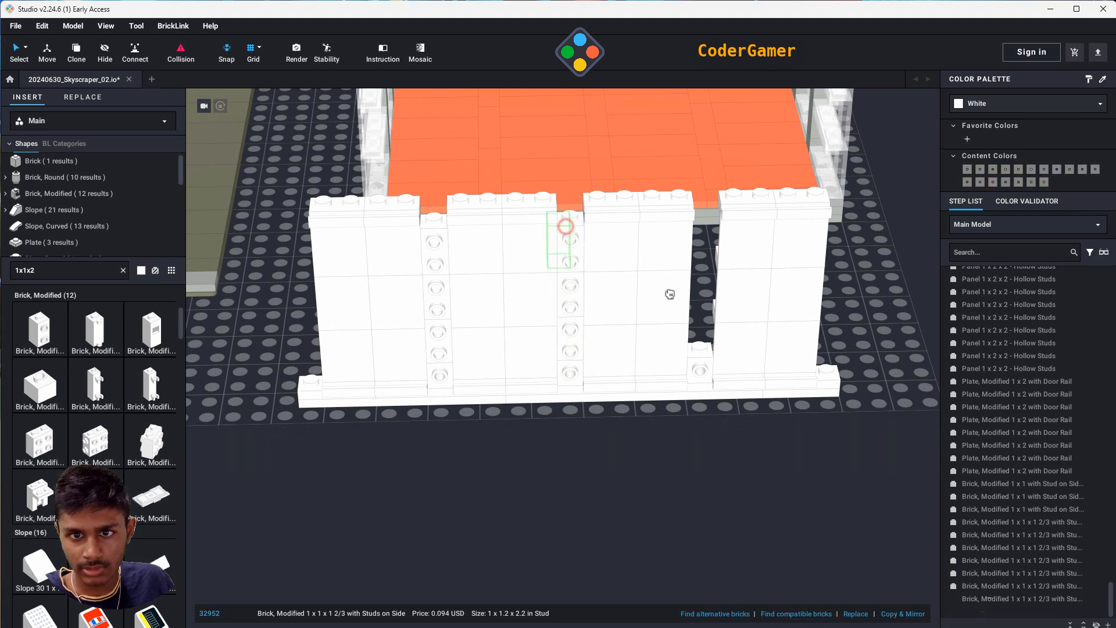
- Stack three 1 x 1 x 1 2/3 bricks with studs on side in the third gap, between the last two panel sections
{"action": "left_click", "coordinate": [703, 325]}
{"action": "left_click", "coordinate": [710, 274]}
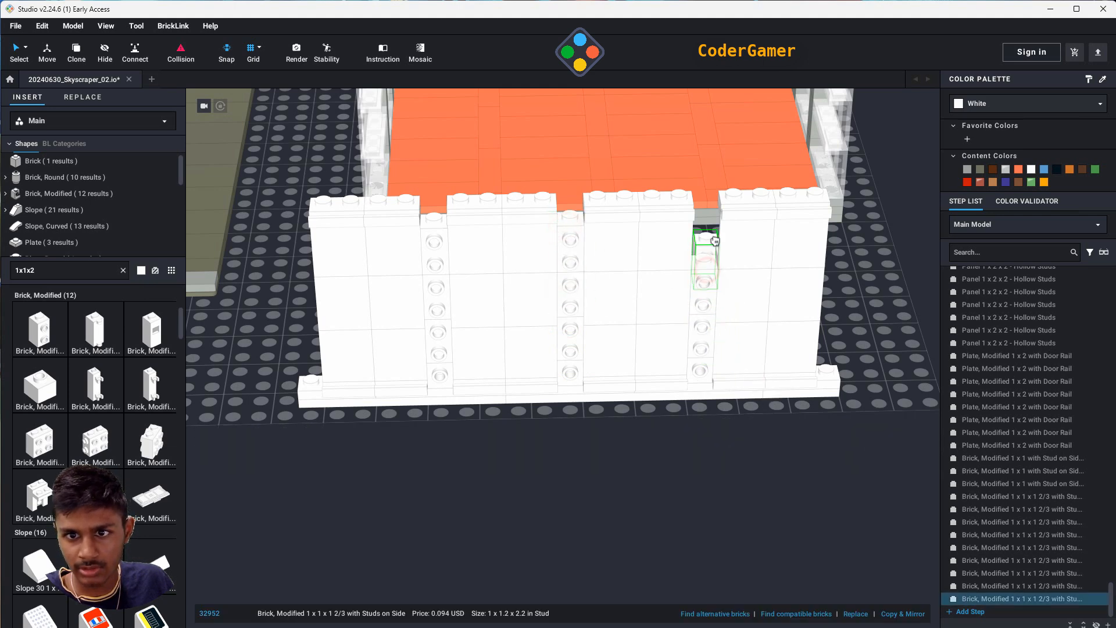
{"action": "right_click_drag", "start_coordinate": [604, 483], "coordinate": [609, 486]}
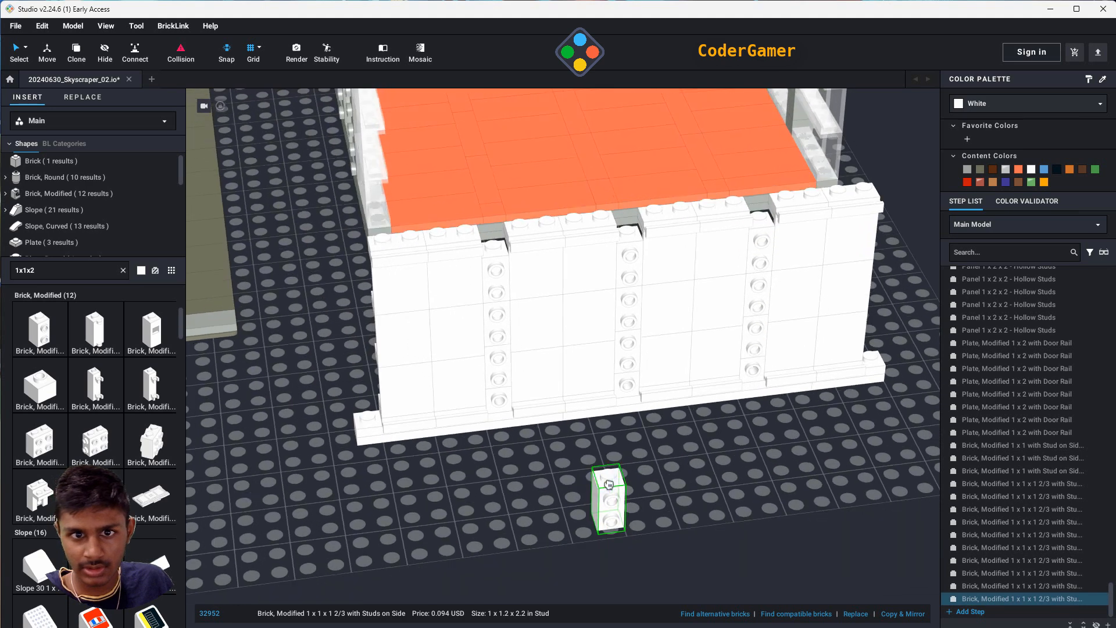
- Find the Brick 1 x 1 by searching "1x1" and place one on top of each of the three side-stud columns
{"action": "type", "text": "1x1"}
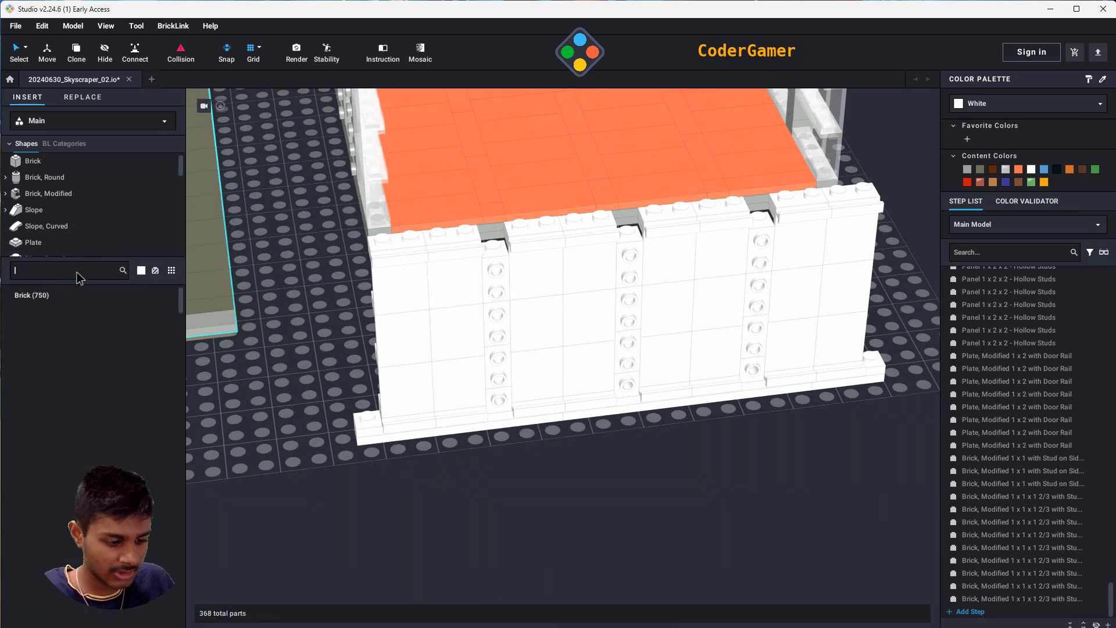
{"action": "left_click", "coordinate": [41, 328]}
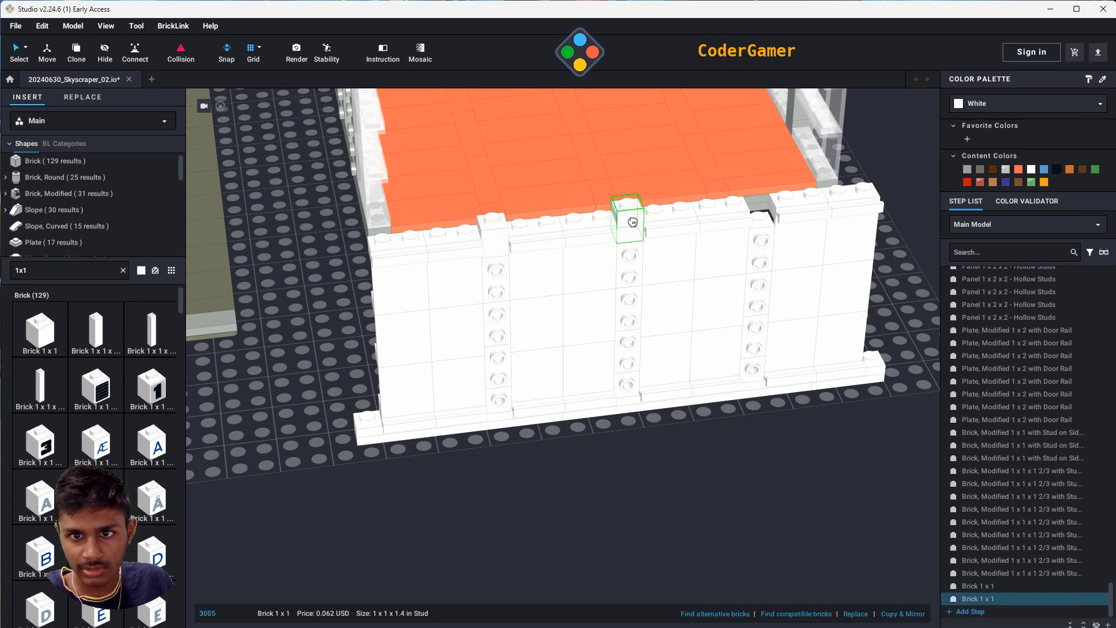
{"action": "left_click", "coordinate": [633, 221]}
{"action": "left_click", "coordinate": [762, 204]}
{"action": "key", "text": "Escape"}
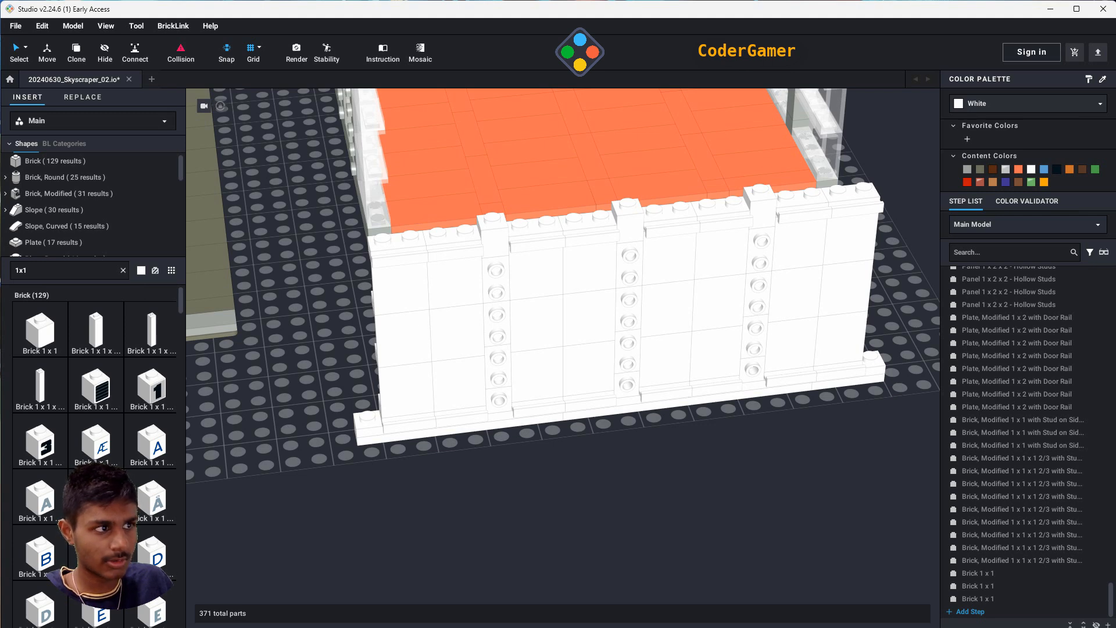
{"action": "left_click", "coordinate": [107, 456]}
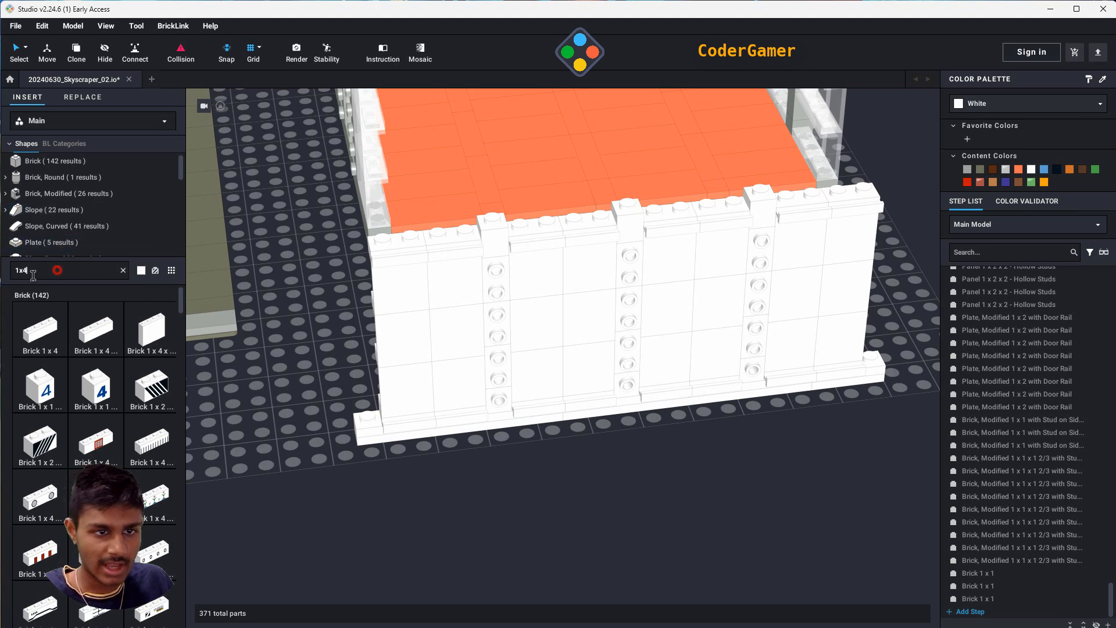
{"action": "type", "text": "x1x2"}
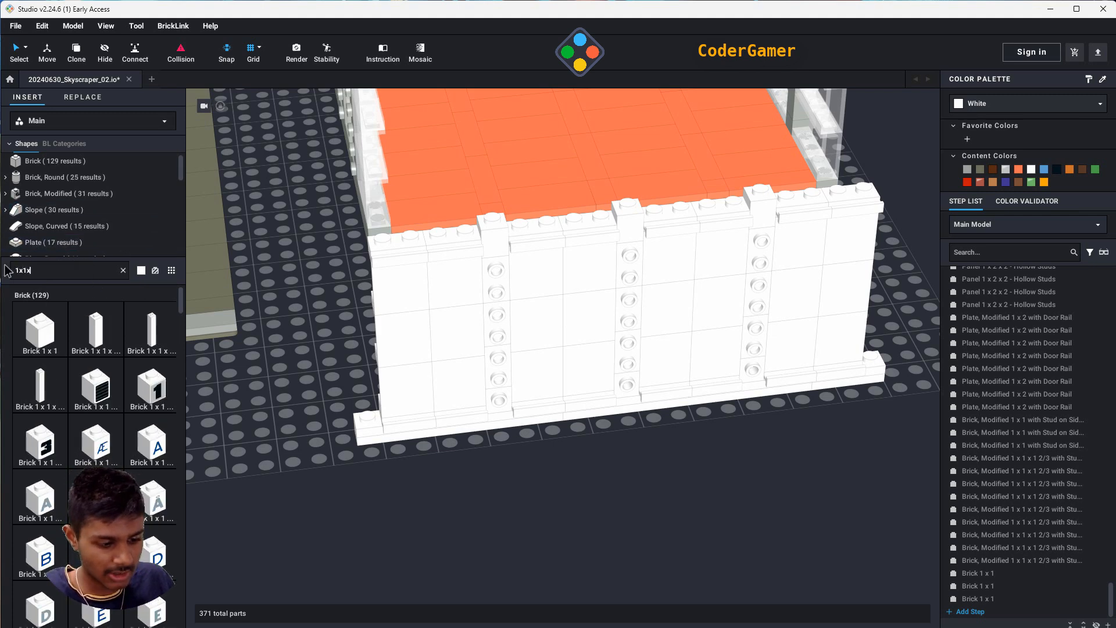
{"action": "left_click", "coordinate": [56, 194]}
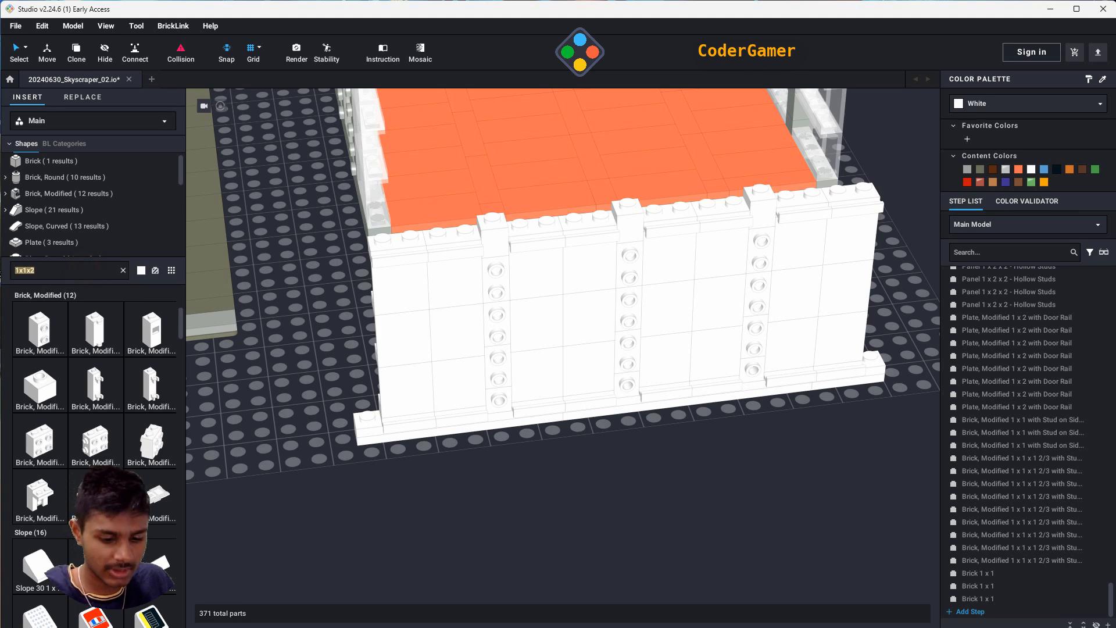
- Find the Brick, Modified 1 x 1 with Studs on 2 Sides, Adjacent by searching "1x1" and place one at each end of the wall's base, studs facing front and outward
{"action": "type", "text": "1x1"}
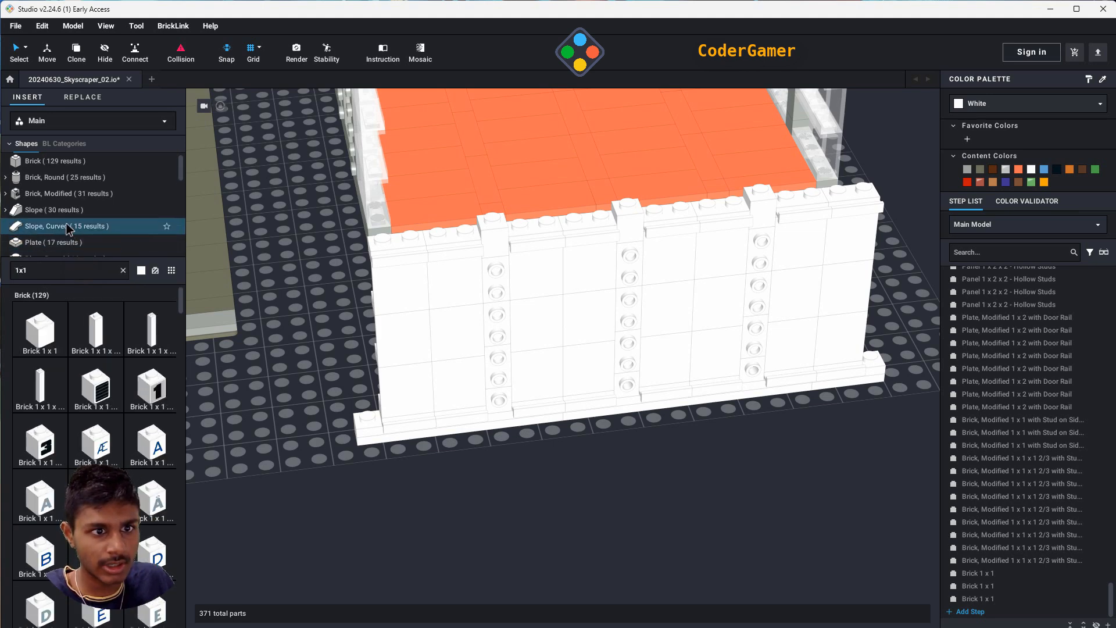
{"action": "left_click", "coordinate": [64, 194]}
{"action": "scroll", "coordinate": [82, 340], "scroll_direction": "down", "scroll_amount": 2}
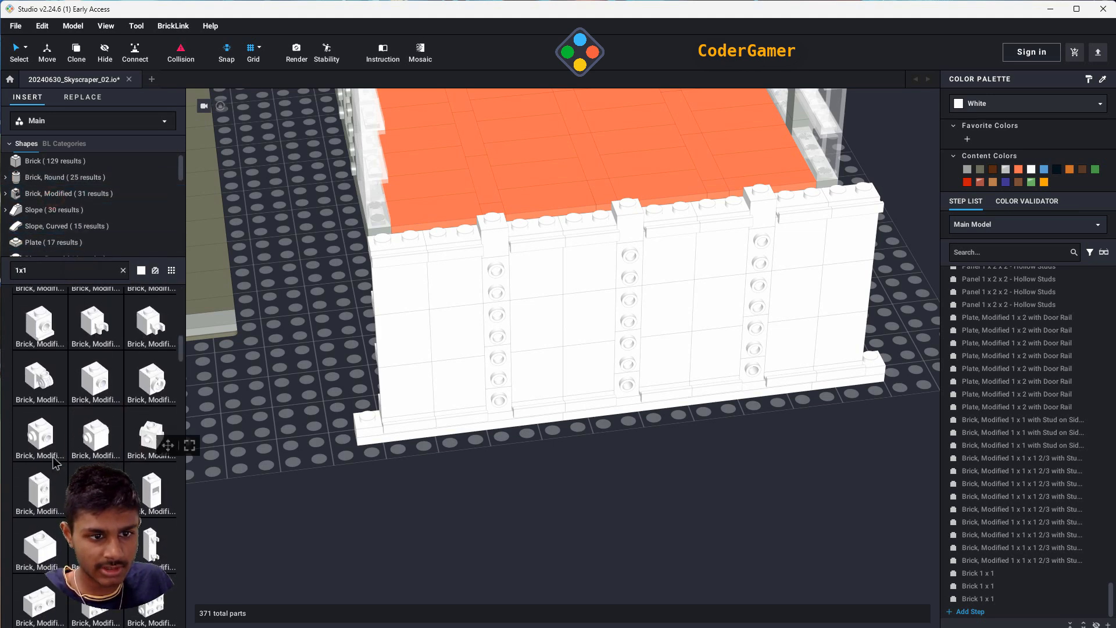
{"action": "left_click_drag", "start_coordinate": [55, 463], "coordinate": [363, 415]}
{"action": "key", "text": "Right"}
{"action": "key", "text": "Right"}
{"action": "key", "text": "Right"}
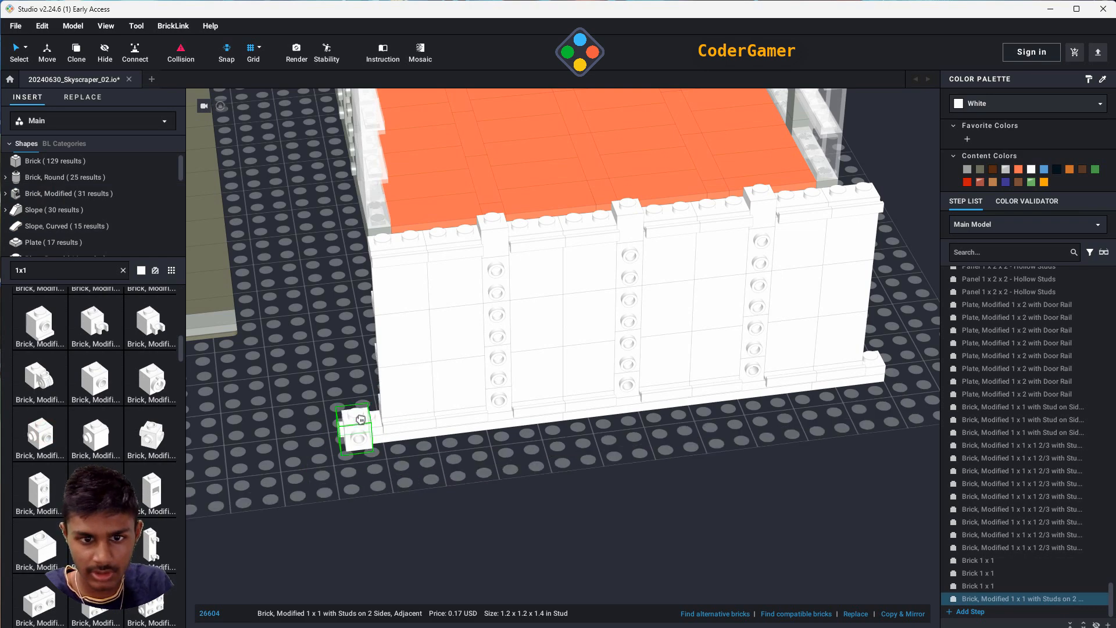
{"action": "left_click", "coordinate": [363, 415]}
{"action": "right_click_drag", "start_coordinate": [578, 470], "coordinate": [710, 539]}
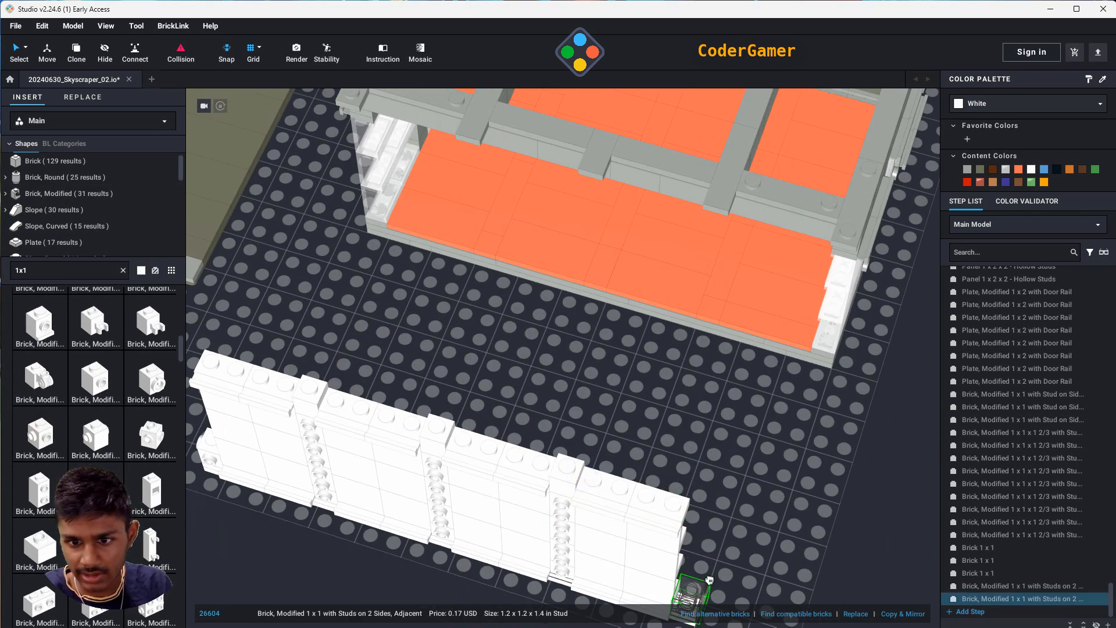
- Search "1x1x2" and stack three 1 x 1 x 1 2/3 bricks with studs on side at the wall's left end, facing outward, front and outward
{"action": "middle_click_drag", "start_coordinate": [766, 543], "coordinate": [875, 534]}
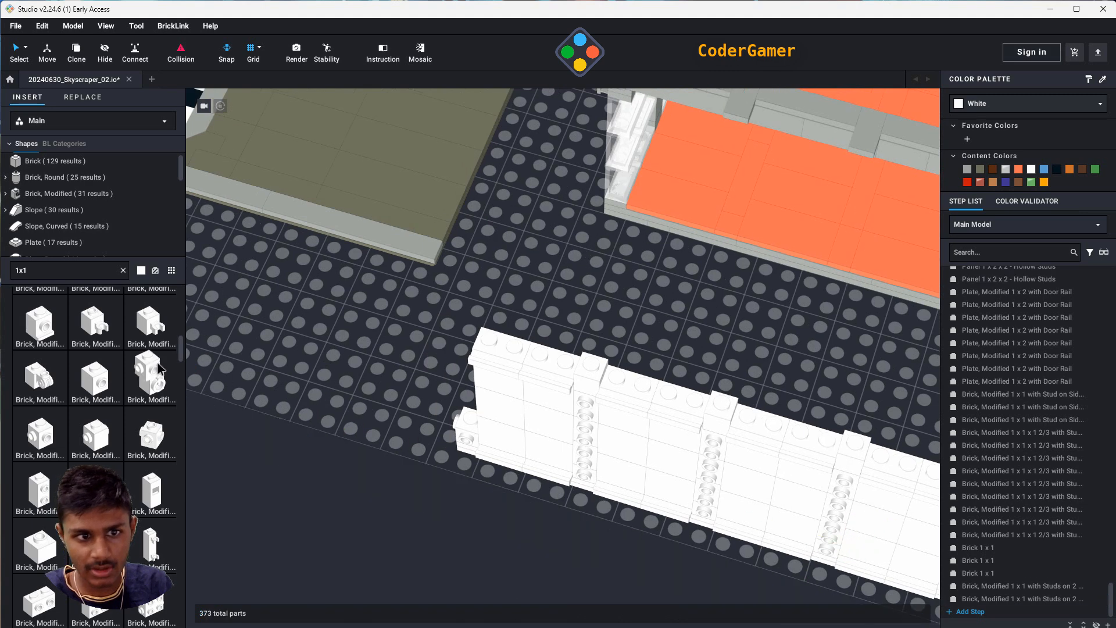
{"action": "type", "text": "1x1x2"}
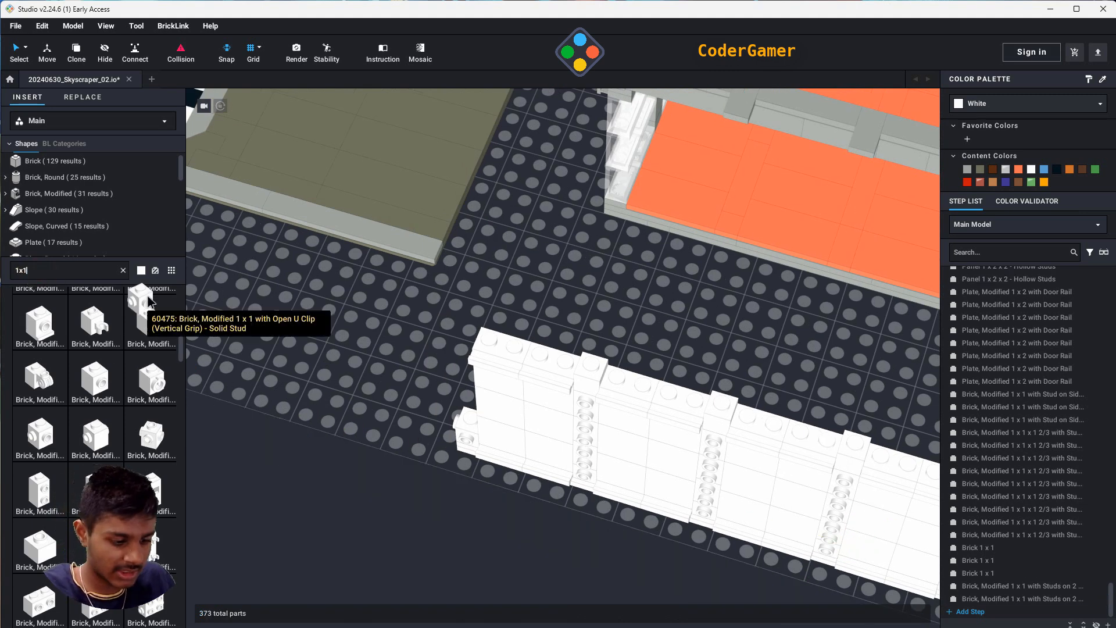
{"action": "left_click", "coordinate": [69, 199]}
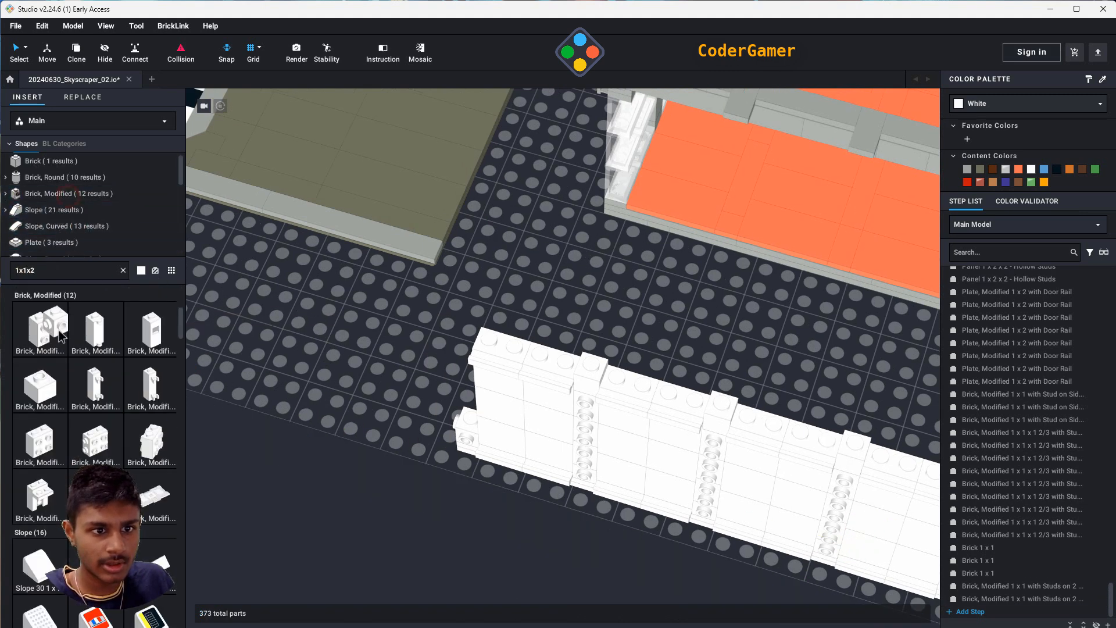
{"action": "left_click", "coordinate": [47, 334]}
{"action": "right_click_drag", "start_coordinate": [548, 585], "coordinate": [592, 573]}
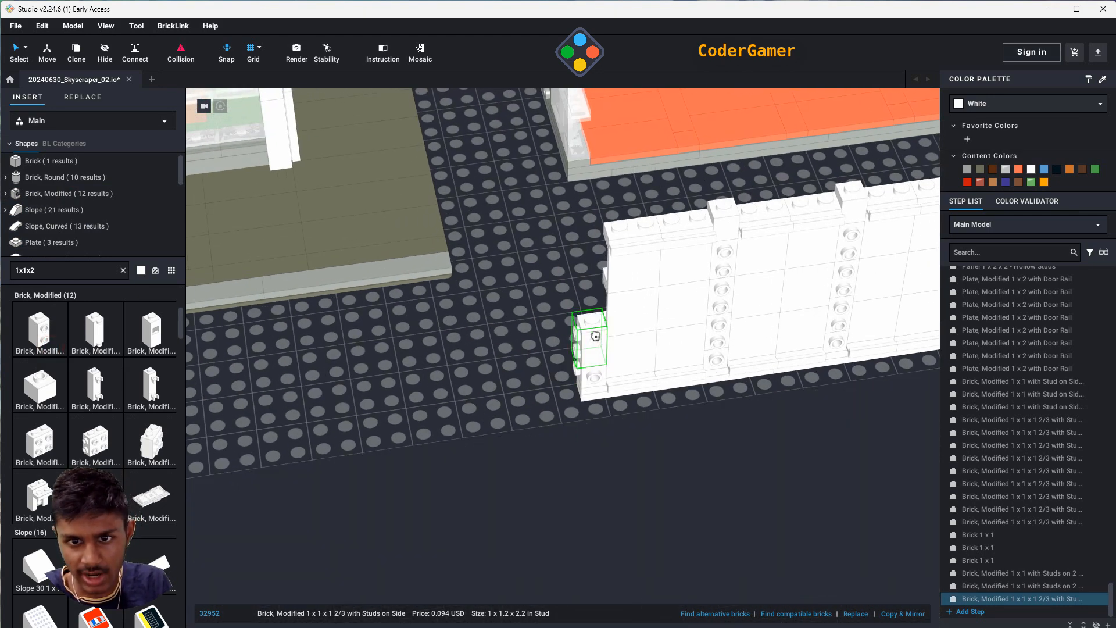
{"action": "left_click", "coordinate": [595, 336]}
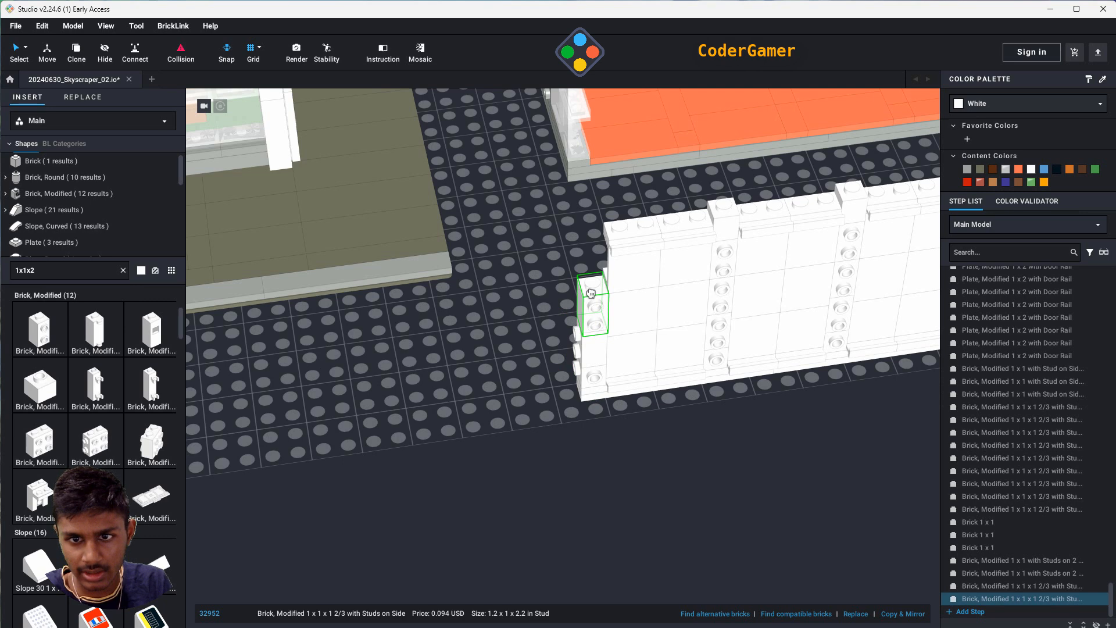
{"action": "left_click", "coordinate": [591, 292]}
{"action": "left_click", "coordinate": [597, 250]}
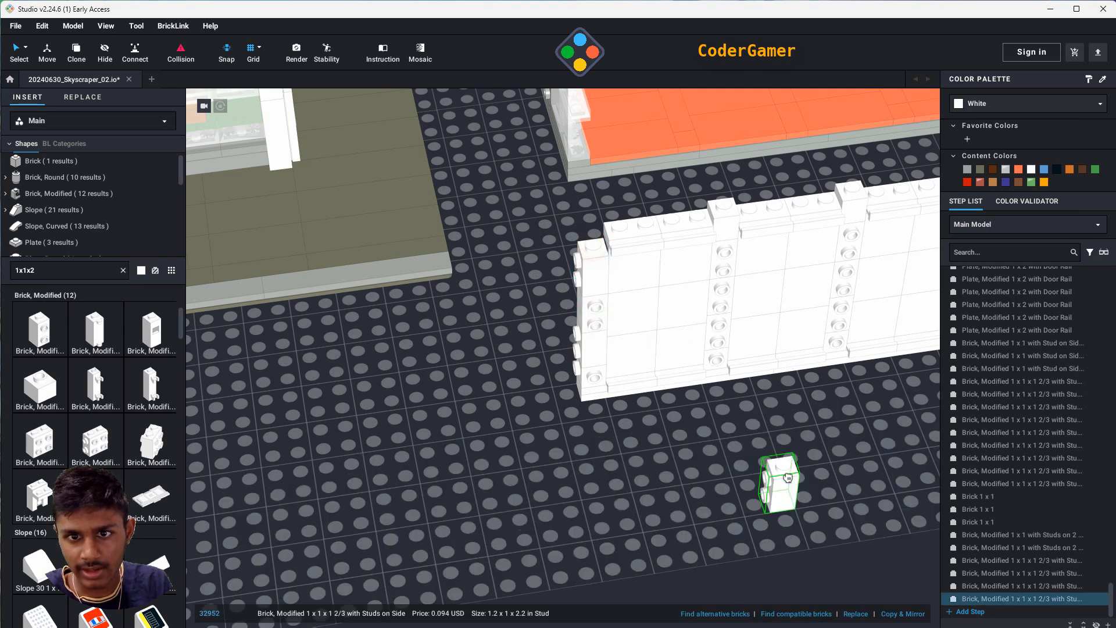
- Stack three 1 x 1 x 1 2/3 bricks with studs on side at the wall's right end, facing outward, front and outward
{"action": "middle_click_drag", "start_coordinate": [700, 456], "coordinate": [541, 483]}
{"action": "key", "text": "Right"}
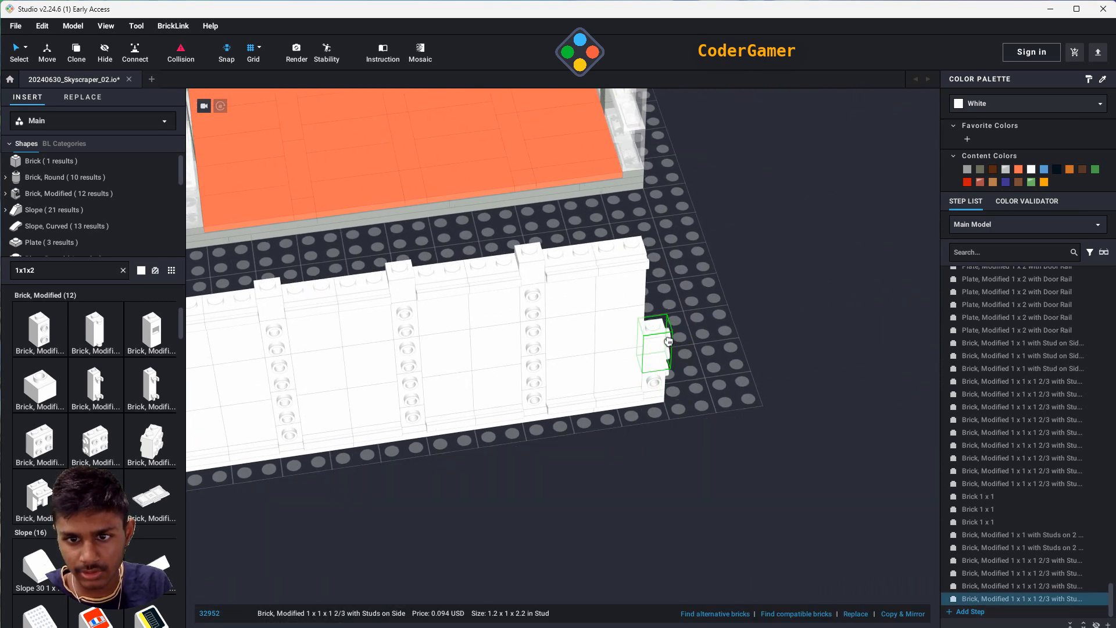
{"action": "left_click", "coordinate": [668, 341]}
{"action": "left_click", "coordinate": [662, 306]}
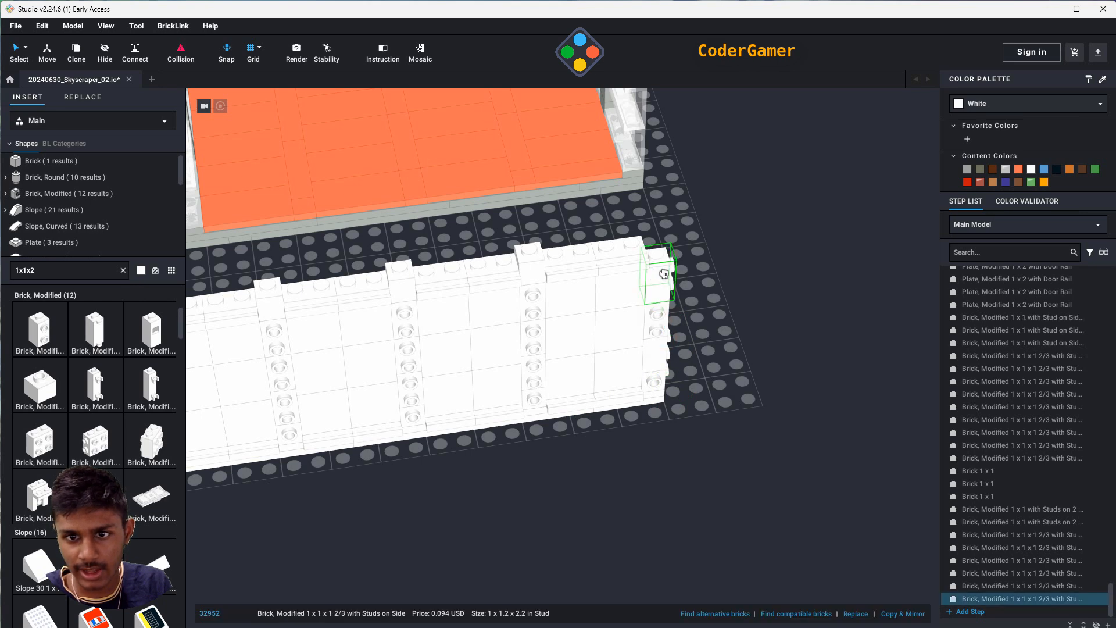
{"action": "left_click", "coordinate": [664, 273]}
{"action": "key", "text": "Escape"}
- Clone a Brick 1 x 1 from the top of the wall onto both end columns
{"action": "middle_click_drag", "start_coordinate": [622, 540], "coordinate": [685, 494]}
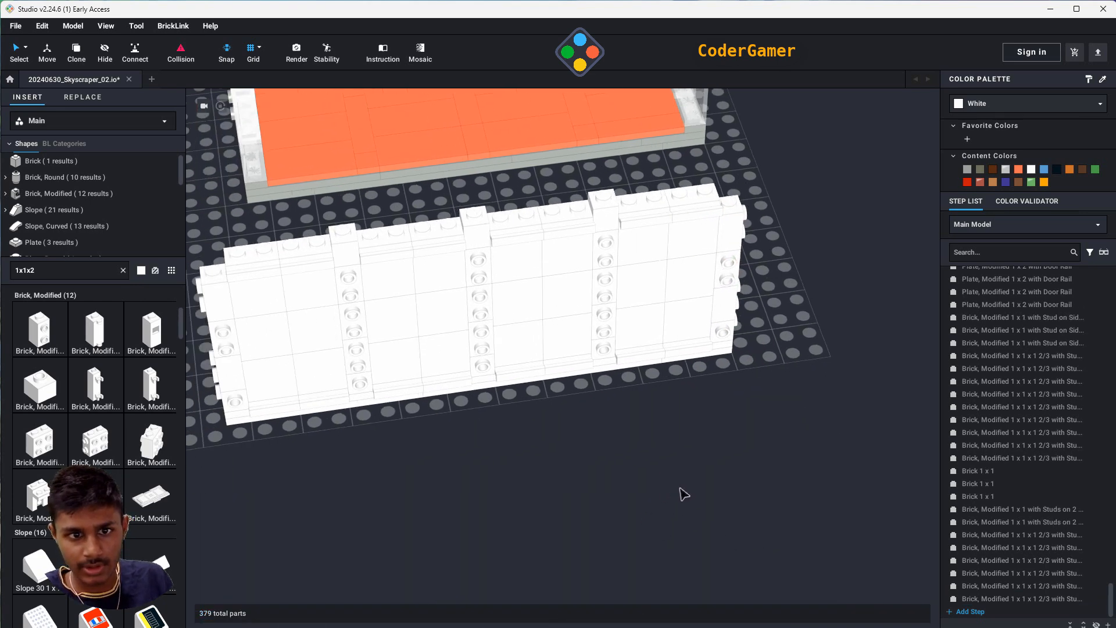
{"action": "right_click_drag", "start_coordinate": [684, 494], "coordinate": [631, 562]}
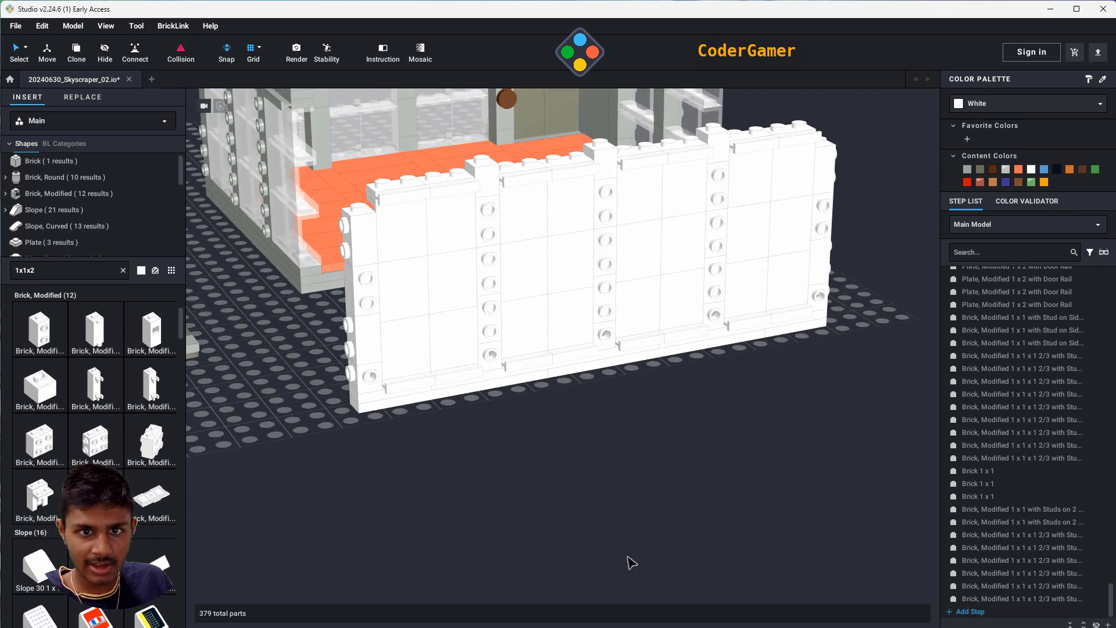
{"action": "left_click", "coordinate": [486, 180]}
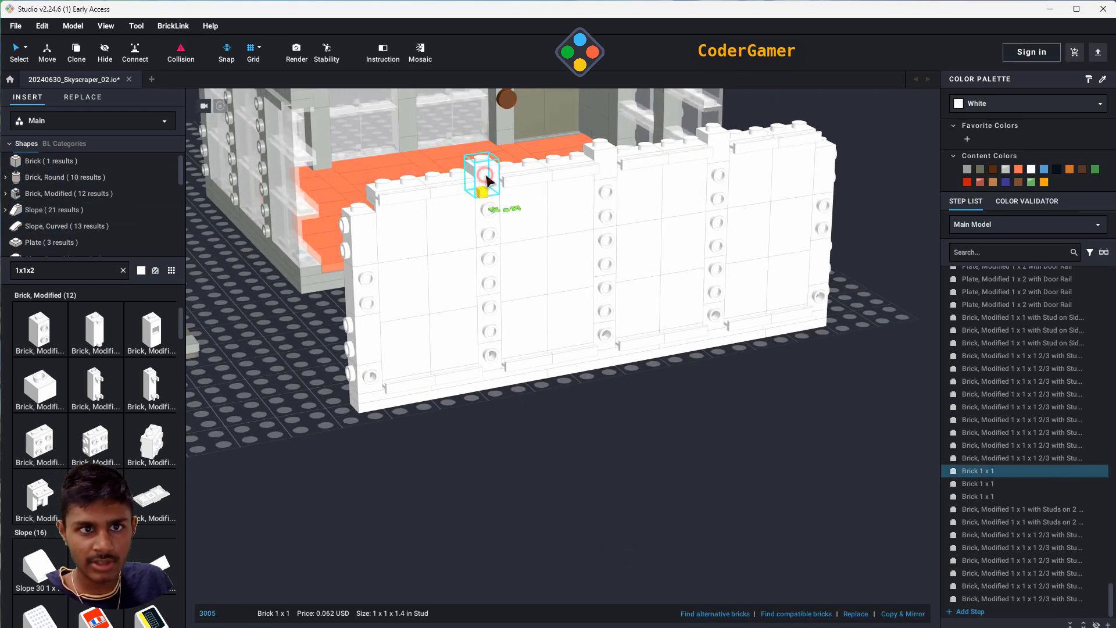
{"action": "left_click", "coordinate": [76, 52]}
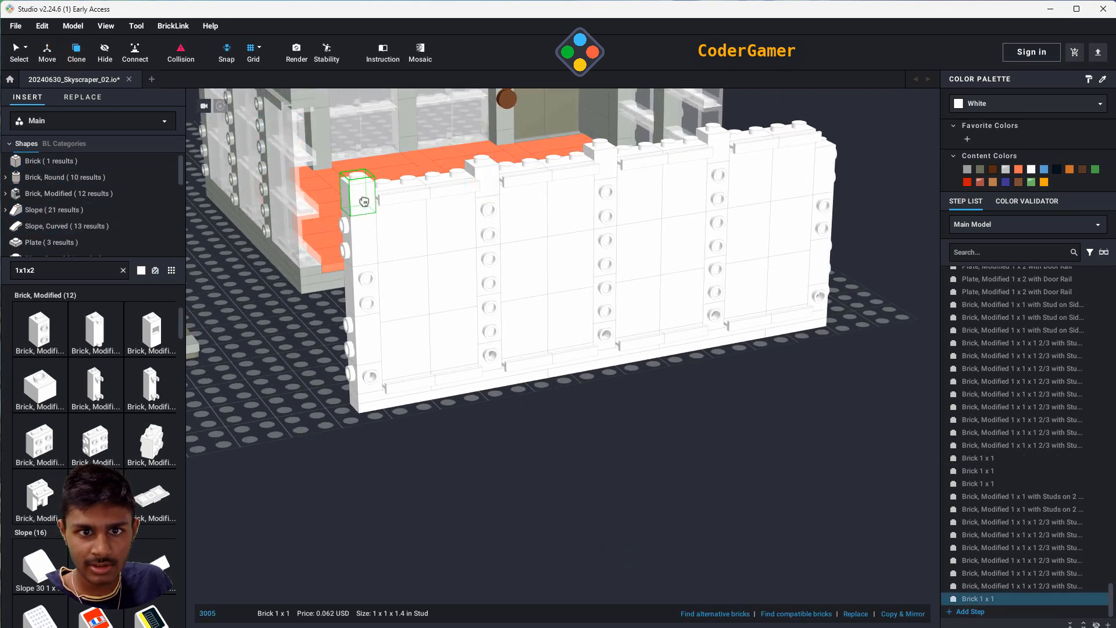
{"action": "left_click", "coordinate": [826, 133]}
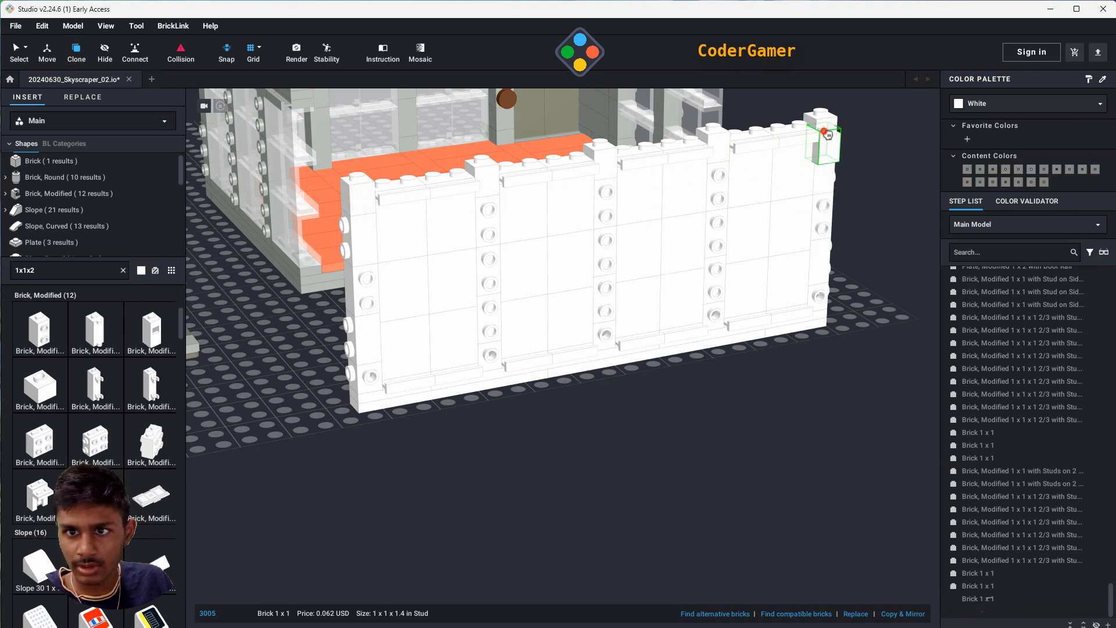
{"action": "key", "text": "Escape"}
- Find the Plate 1 x 4 by searching "1x4" and place one on top of each of the four panel sections
{"action": "right_click_drag", "start_coordinate": [666, 504], "coordinate": [651, 552]}
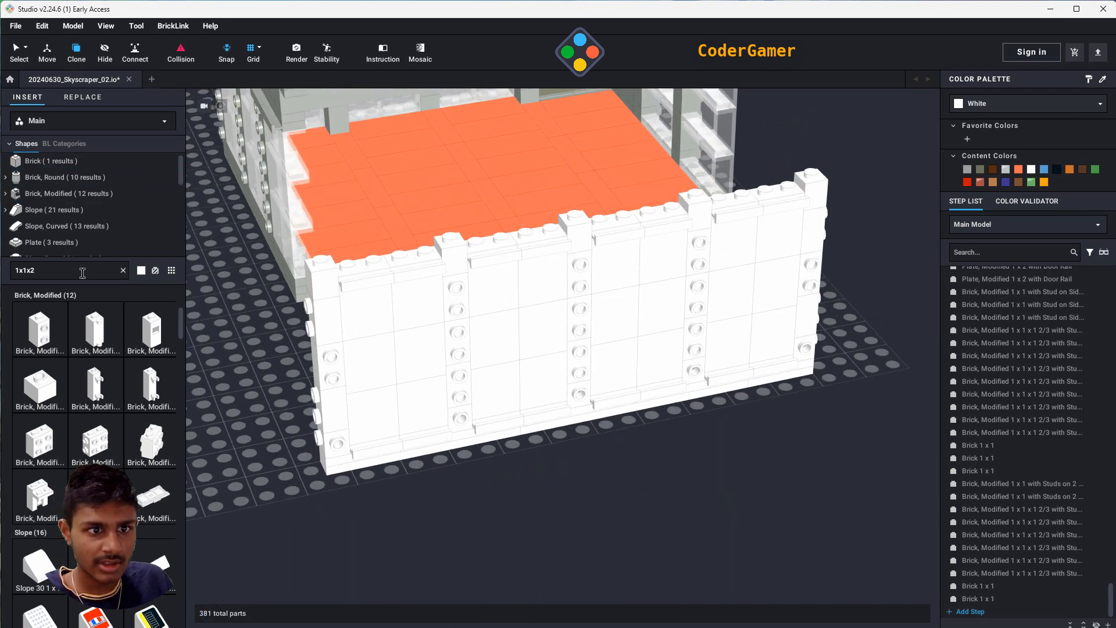
{"action": "type", "text": "1x4"}
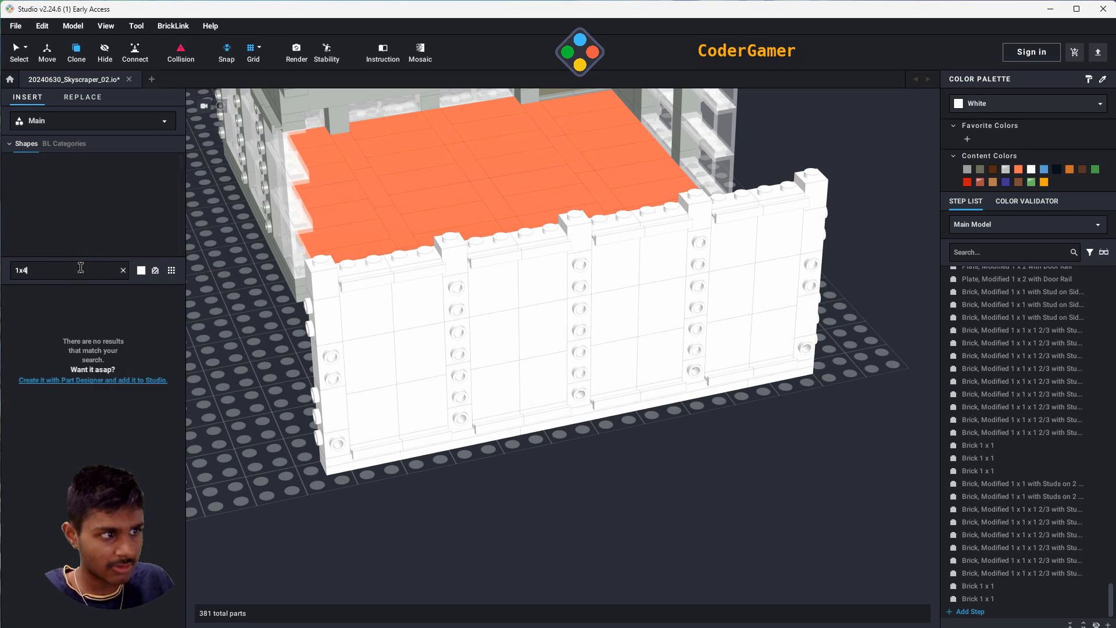
{"action": "left_click", "coordinate": [46, 242]}
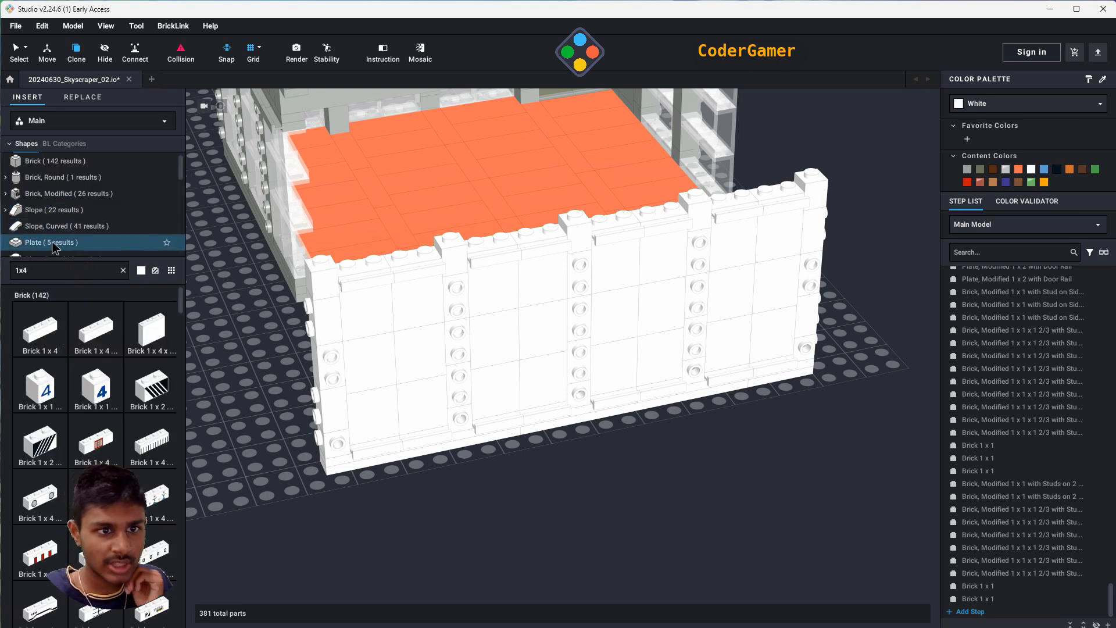
{"action": "left_click", "coordinate": [50, 335]}
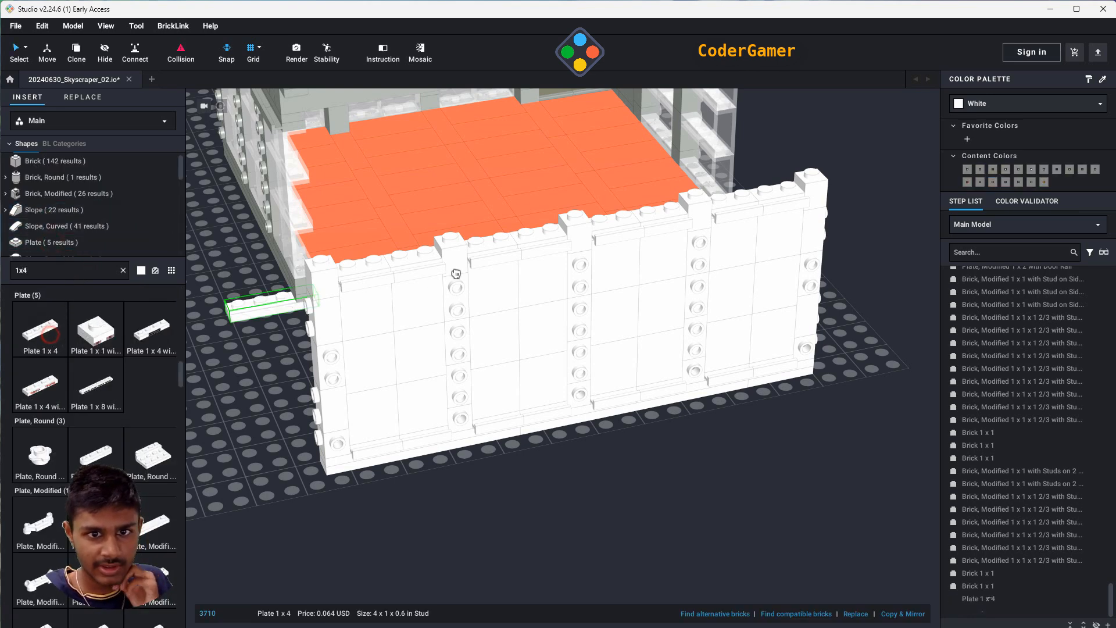
{"action": "left_click", "coordinate": [390, 262]}
{"action": "left_click", "coordinate": [516, 233]}
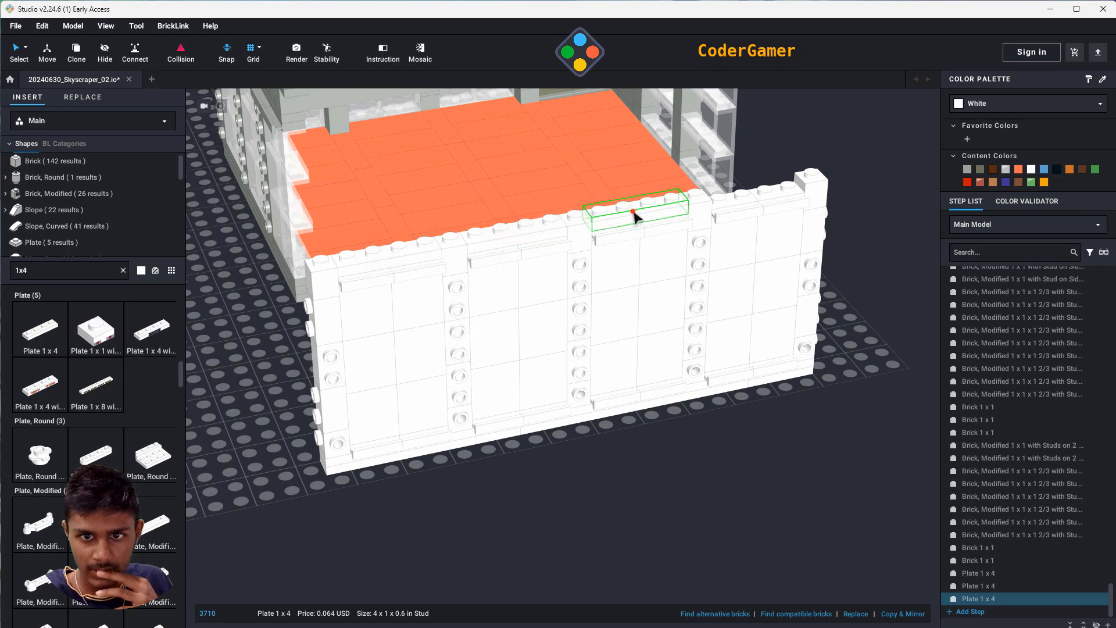
{"action": "left_click", "coordinate": [630, 215]}
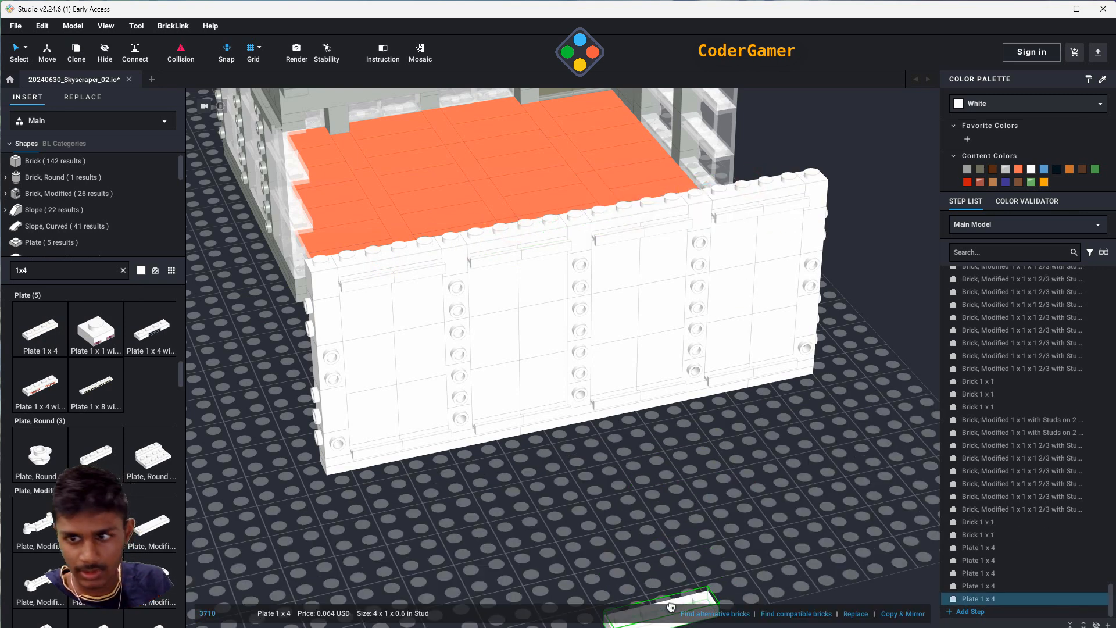
- Select every Panel 1 x 2 x 2 in the white wall and recolour them Trans-Clear
{"action": "left_click", "coordinate": [1017, 535]}
{"action": "key", "text": "Up"}
{"action": "key", "text": "Up"}
{"action": "key", "text": "Up"}
{"action": "key", "text": "Up"}
{"action": "key", "text": "Up"}
{"action": "key", "text": "Up"}
{"action": "key", "text": "Up"}
{"action": "key", "text": "Up"}
{"action": "key", "text": "Up"}
{"action": "key", "text": "Up"}
{"action": "key", "text": "Up"}
{"action": "key", "text": "Up"}
{"action": "key", "text": "Up"}
{"action": "key", "text": "Up"}
{"action": "key", "text": "Up"}
{"action": "key", "text": "Up"}
{"action": "key", "text": "Up"}
{"action": "key", "text": "Up"}
{"action": "key", "text": "Up"}
{"action": "key", "text": "Up"}
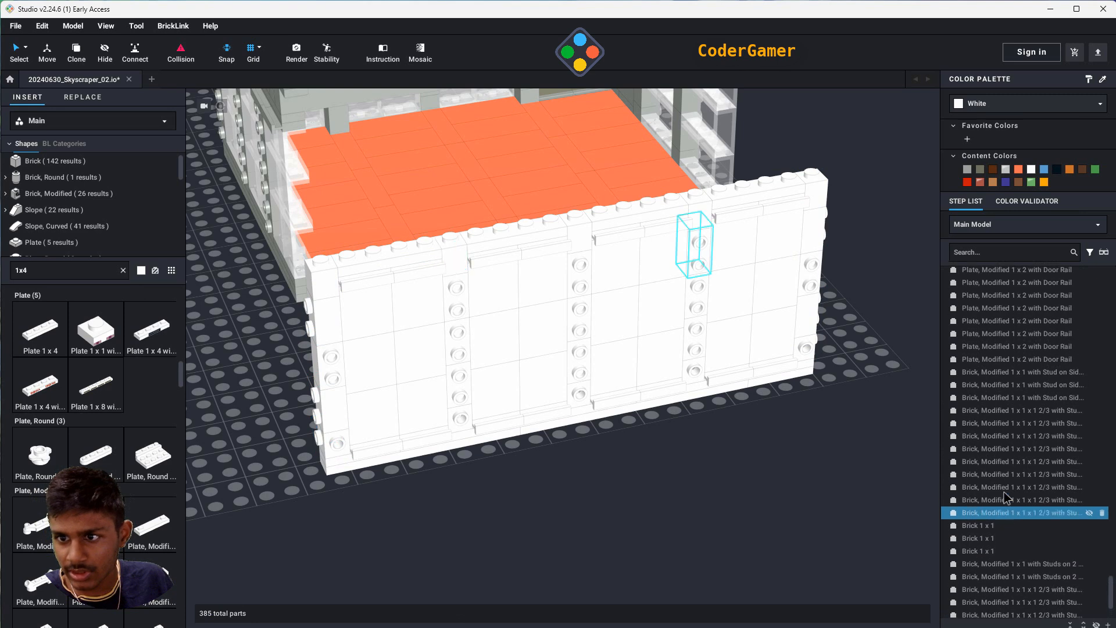
{"action": "key", "text": "Up"}
{"action": "key", "text": "Up"}
{"action": "key", "text": "Up"}
{"action": "key", "text": "Up"}
{"action": "key", "text": "Up"}
{"action": "key", "text": "Up"}
{"action": "key", "text": "Up"}
{"action": "key", "text": "Up"}
{"action": "key", "text": "Up"}
{"action": "key", "text": "Up"}
{"action": "key", "text": "Up"}
{"action": "key", "text": "Up"}
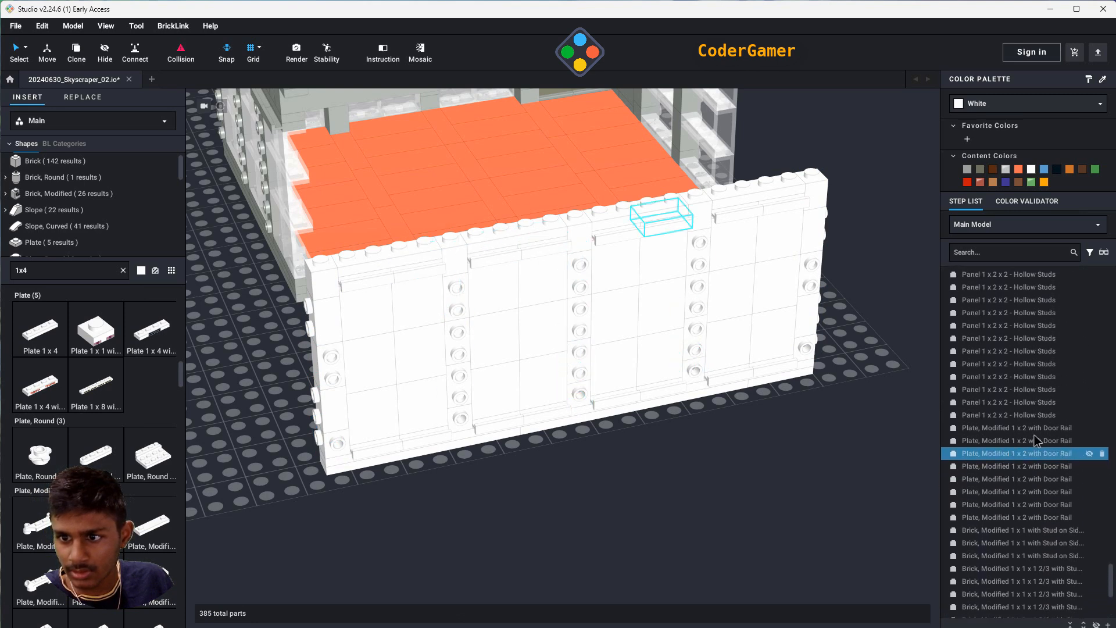
{"action": "scroll", "coordinate": [1040, 490], "scroll_direction": "up", "scroll_amount": 3}
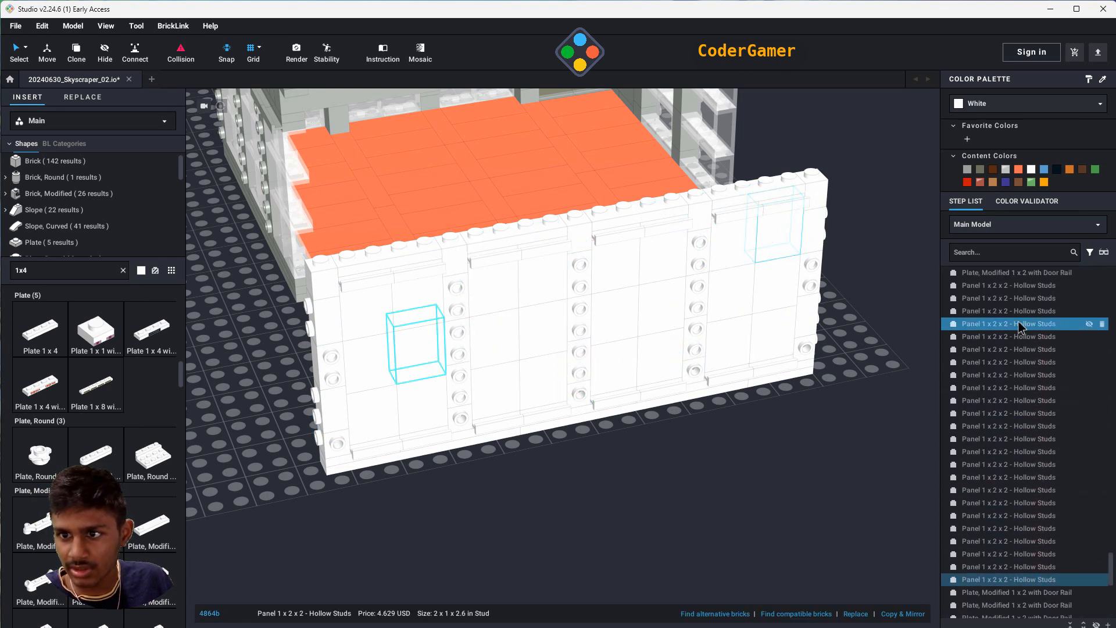
{"action": "left_click", "coordinate": [1017, 350], "text": "shift"}
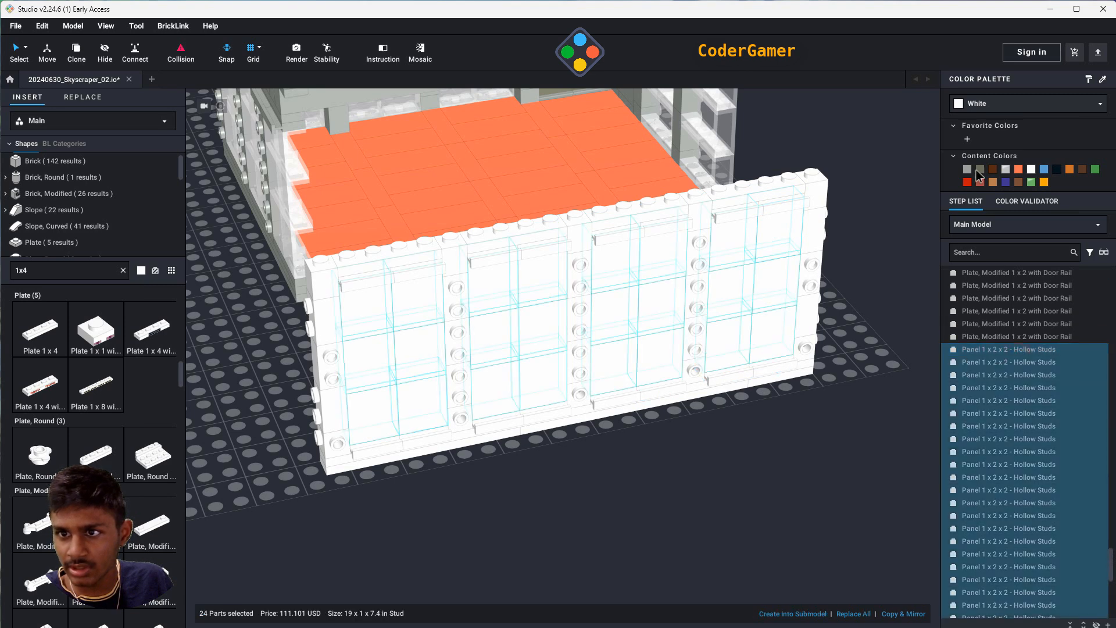
{"action": "left_click", "coordinate": [1008, 171]}
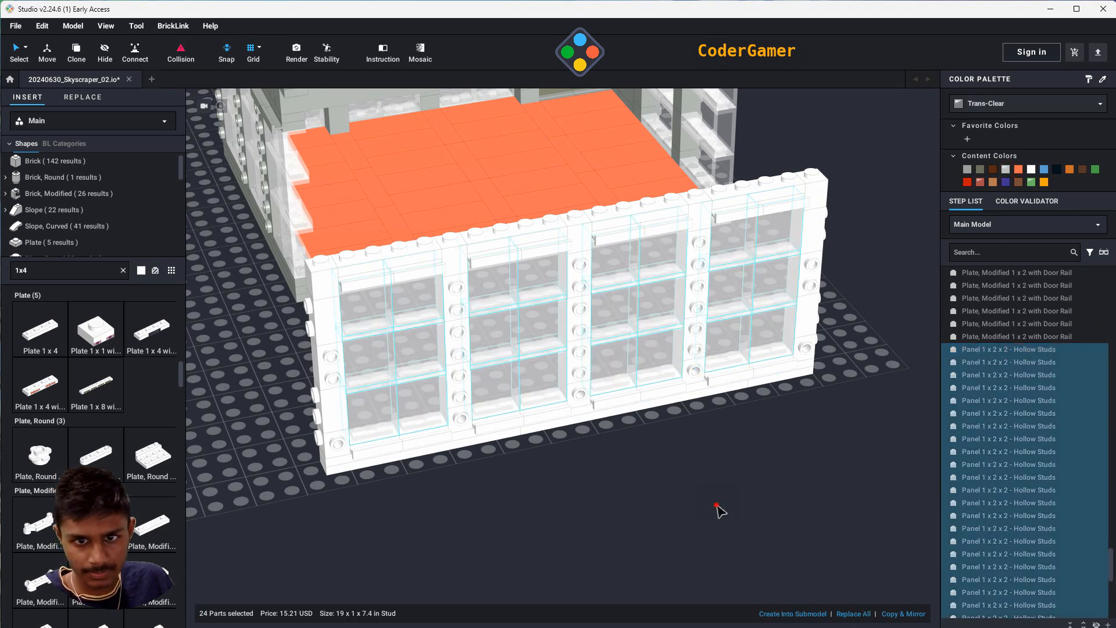
{"action": "left_click", "coordinate": [720, 510]}
- Select all parts of the wall, from the first bottom Plate 1 x 3 to the last Plate 1 x 4, and recolour them Light Gray
{"action": "right_click_drag", "start_coordinate": [768, 509], "coordinate": [780, 506]}
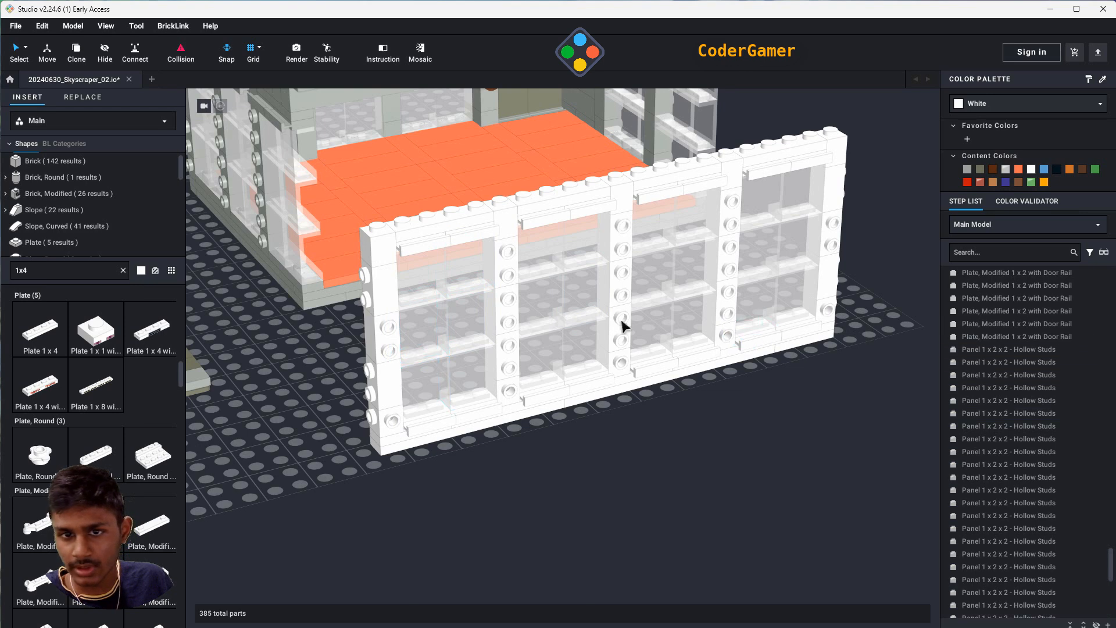
{"action": "left_click", "coordinate": [383, 245]}
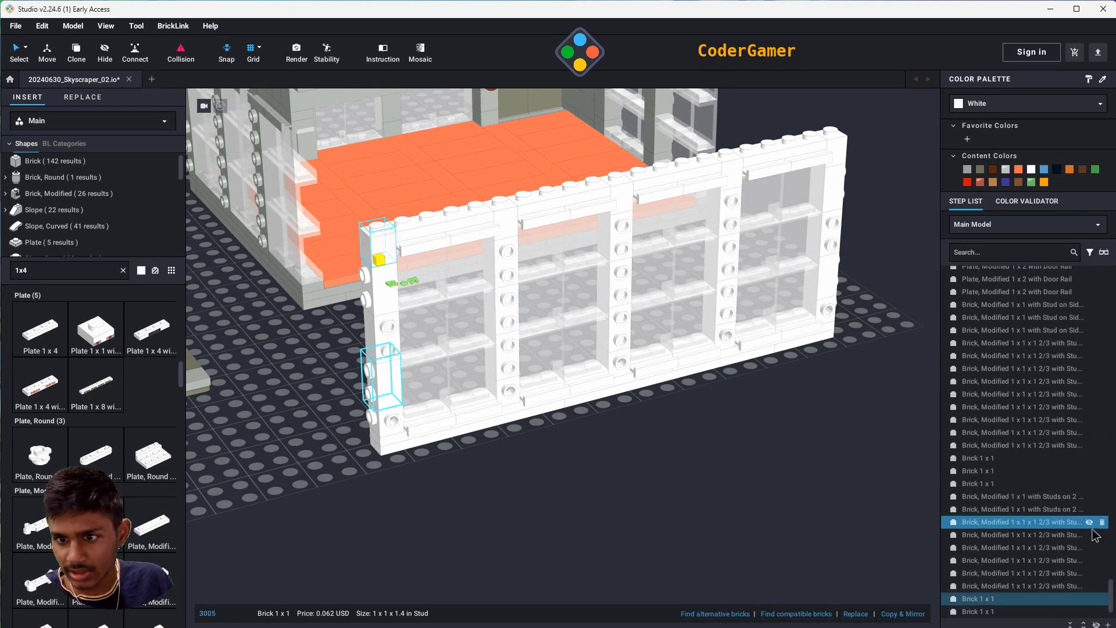
{"action": "scroll", "coordinate": [1048, 517], "scroll_direction": "up", "scroll_amount": 2}
{"action": "left_click_drag", "start_coordinate": [1109, 580], "coordinate": [1109, 620]}
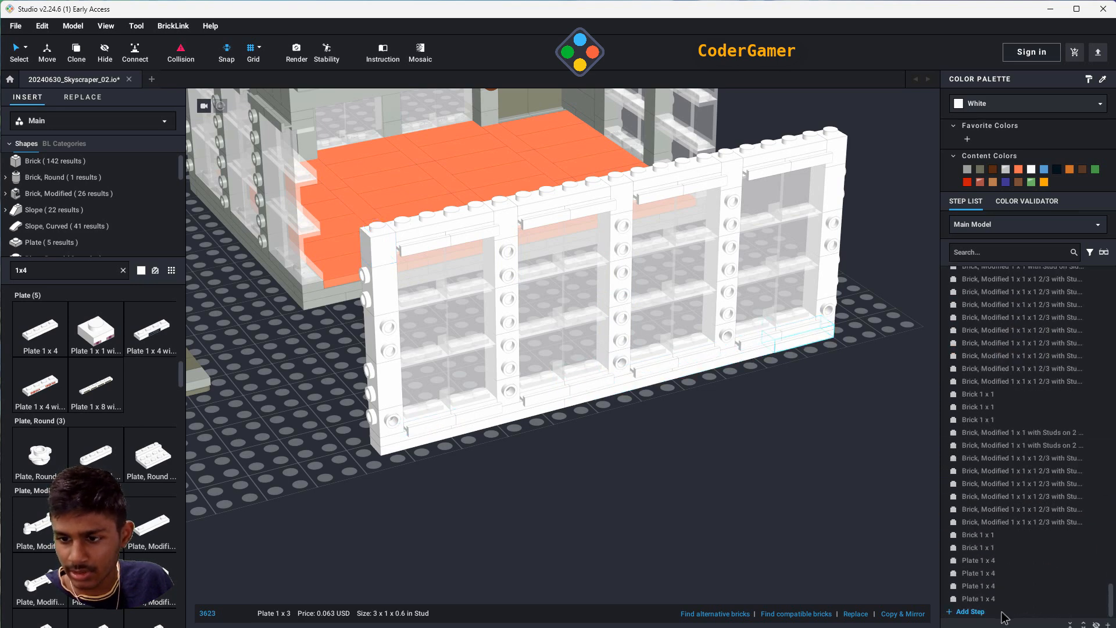
{"action": "left_click", "coordinate": [989, 598], "text": "ctrl"}
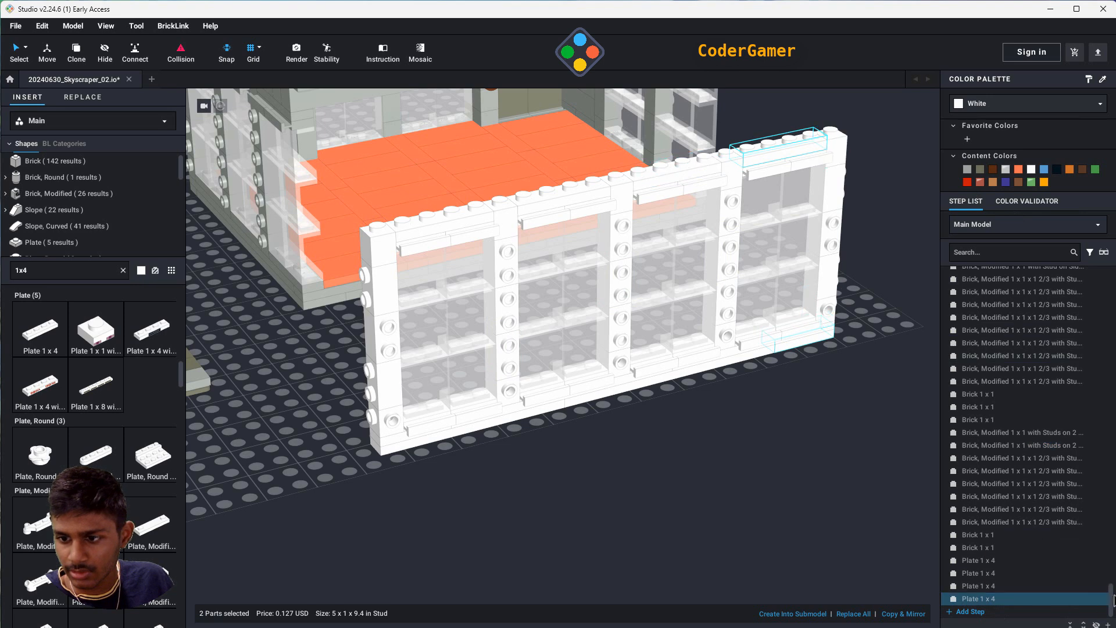
{"action": "left_click_drag", "start_coordinate": [1112, 594], "coordinate": [1110, 541]}
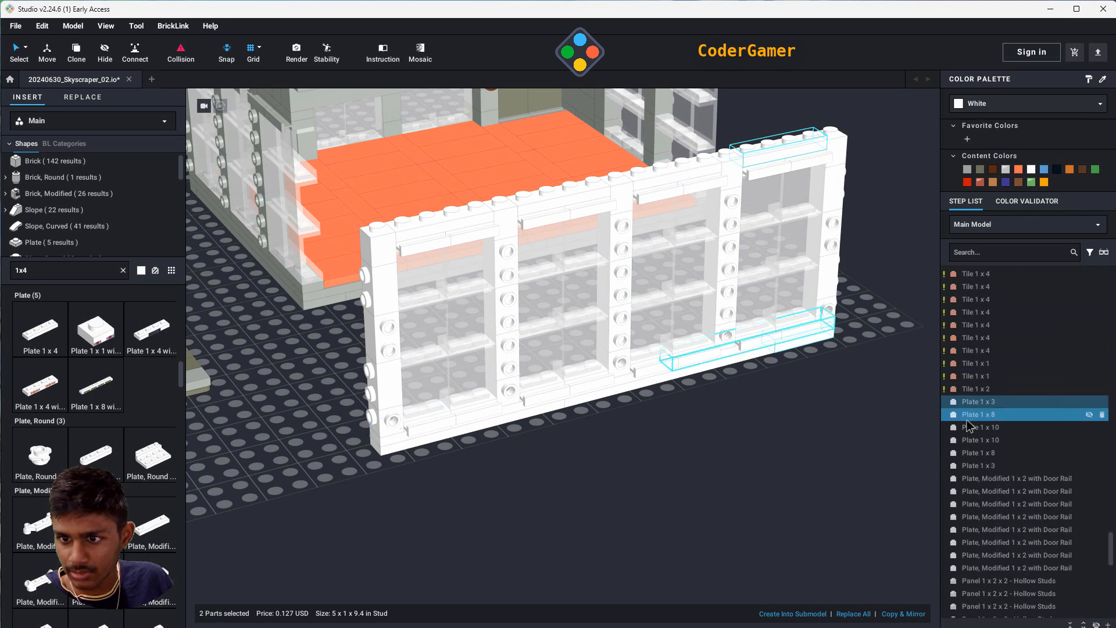
{"action": "left_click", "coordinate": [982, 405]}
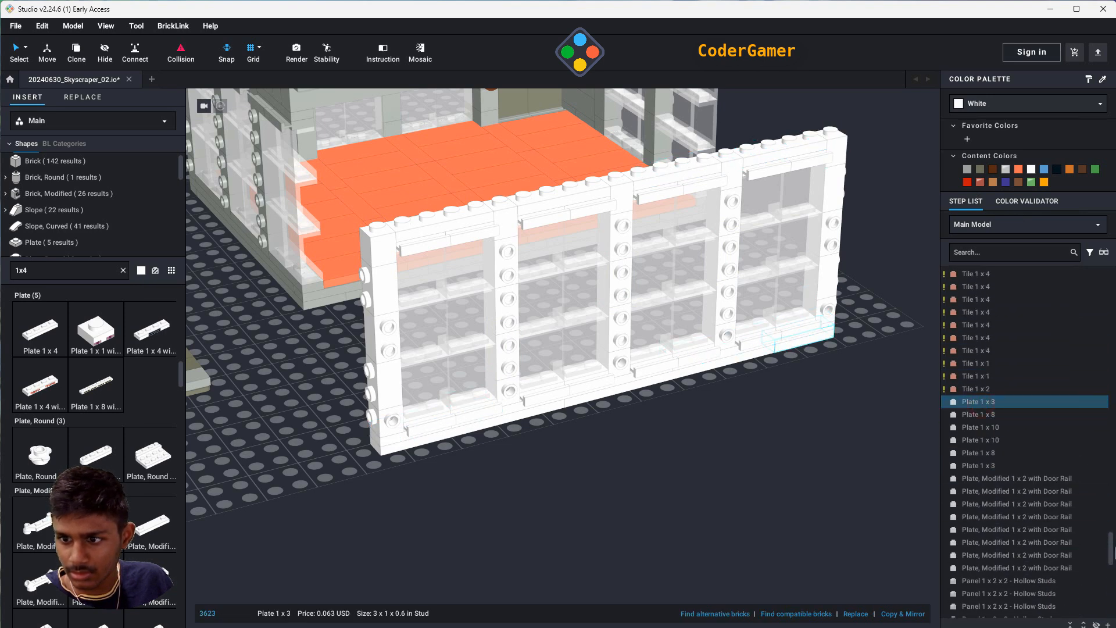
{"action": "scroll", "coordinate": [1023, 494], "scroll_direction": "down", "scroll_amount": 10}
{"action": "left_click", "coordinate": [1019, 599], "text": "shift"}
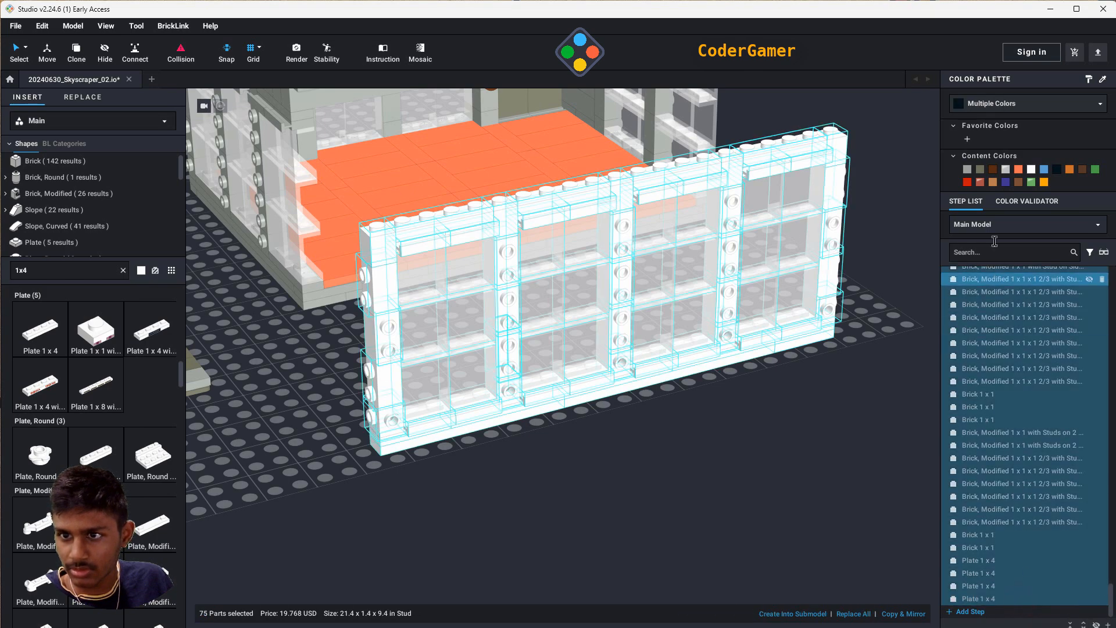
{"action": "left_click", "coordinate": [892, 476]}
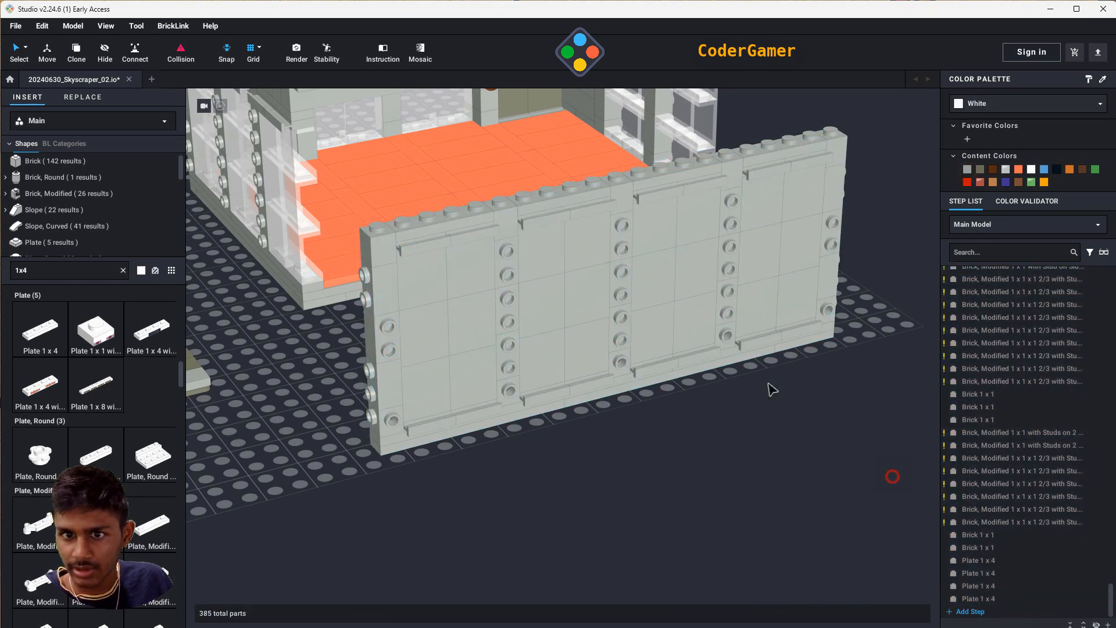
- Recolour all the Panel 1 x 2 x 2 window pieces in the gray wall Trans-Clear
{"action": "left_click", "coordinate": [423, 280]}
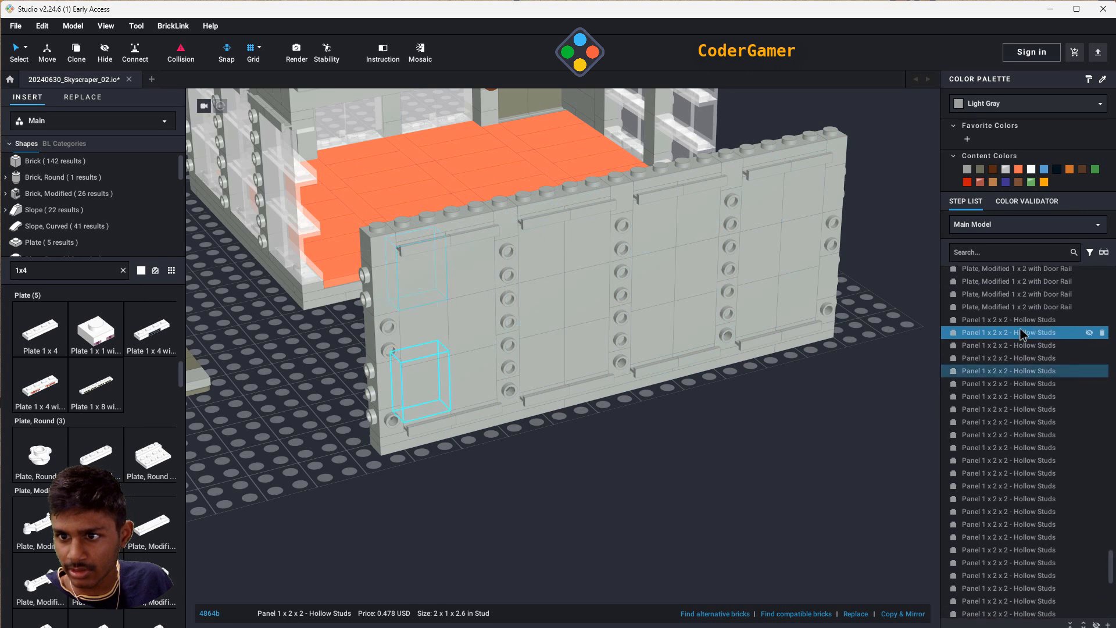
{"action": "scroll", "coordinate": [1020, 596], "scroll_direction": "down", "scroll_amount": 2}
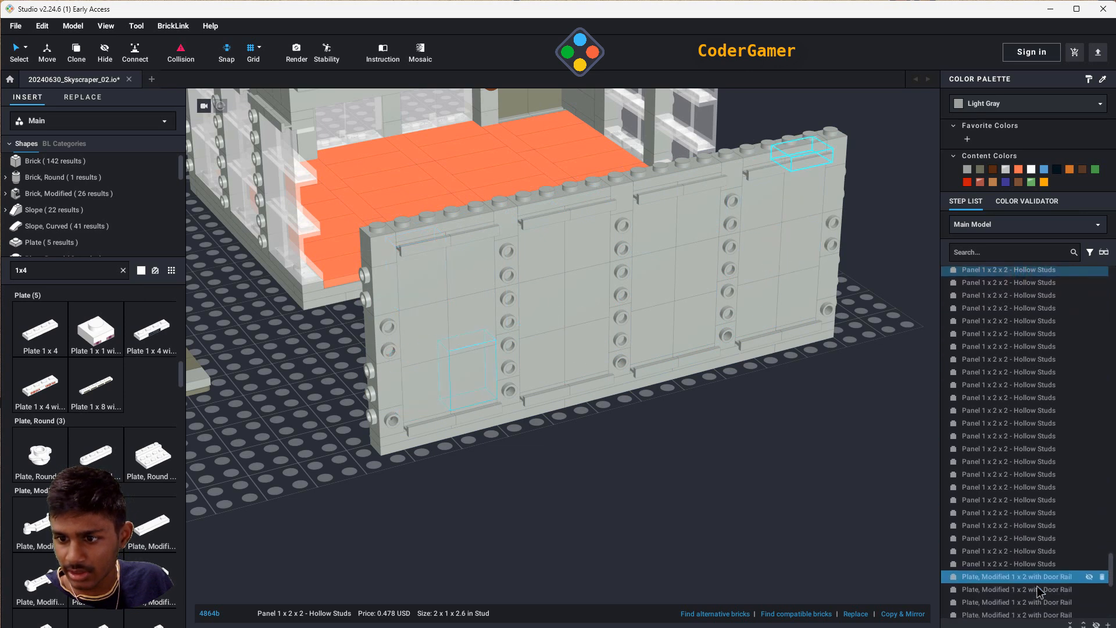
{"action": "left_click", "coordinate": [1033, 551], "text": "shift"}
{"action": "left_click", "coordinate": [1008, 166]}
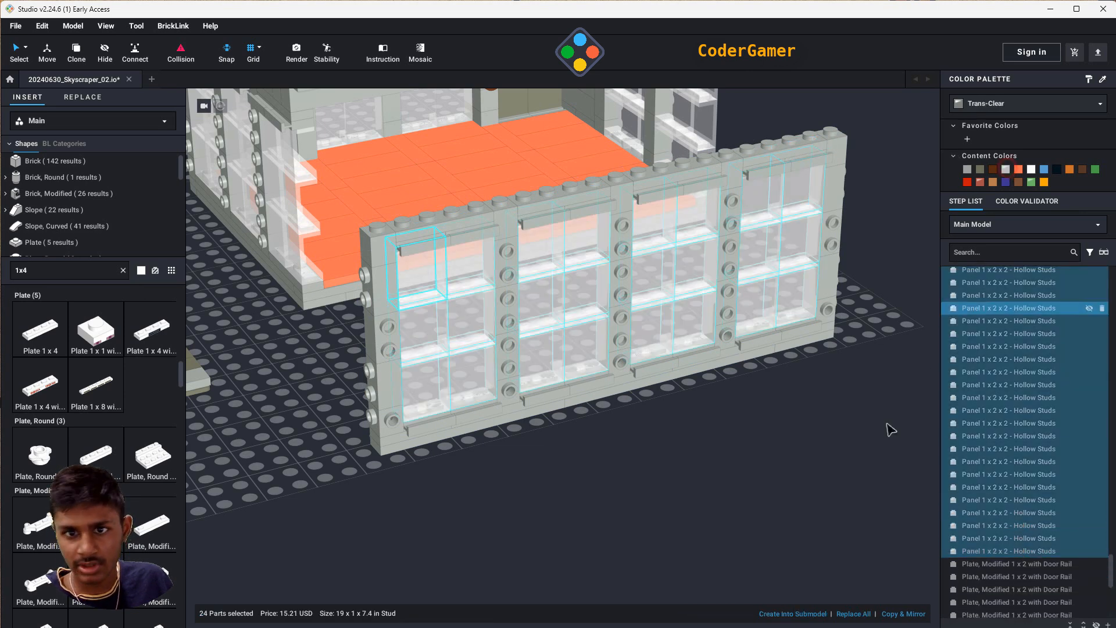
{"action": "left_click", "coordinate": [832, 502]}
{"action": "mouse_move", "coordinate": [868, 517]}
{"action": "right_mouse_down"}
{"action": "mouse_move", "coordinate": [860, 509]}
{"action": "mouse_move", "coordinate": [868, 518]}
{"action": "right_mouse_up"}
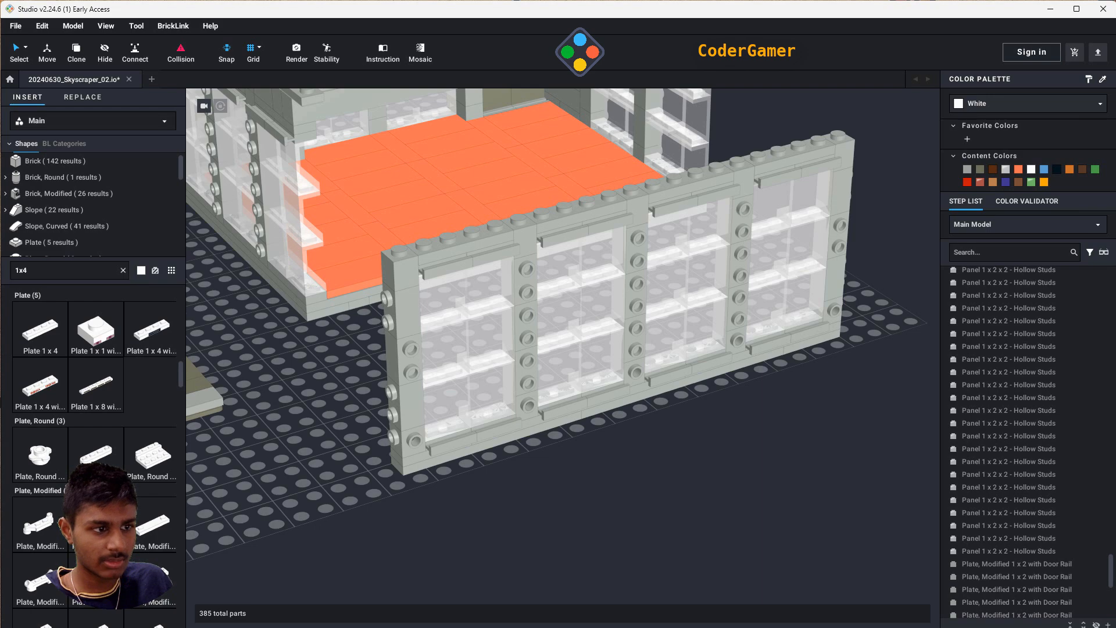
- Place five white Plate 1 x 4 pieces end to end along the top of the wall, starting at its left end
{"action": "right_click_drag", "start_coordinate": [677, 562], "coordinate": [675, 543]}
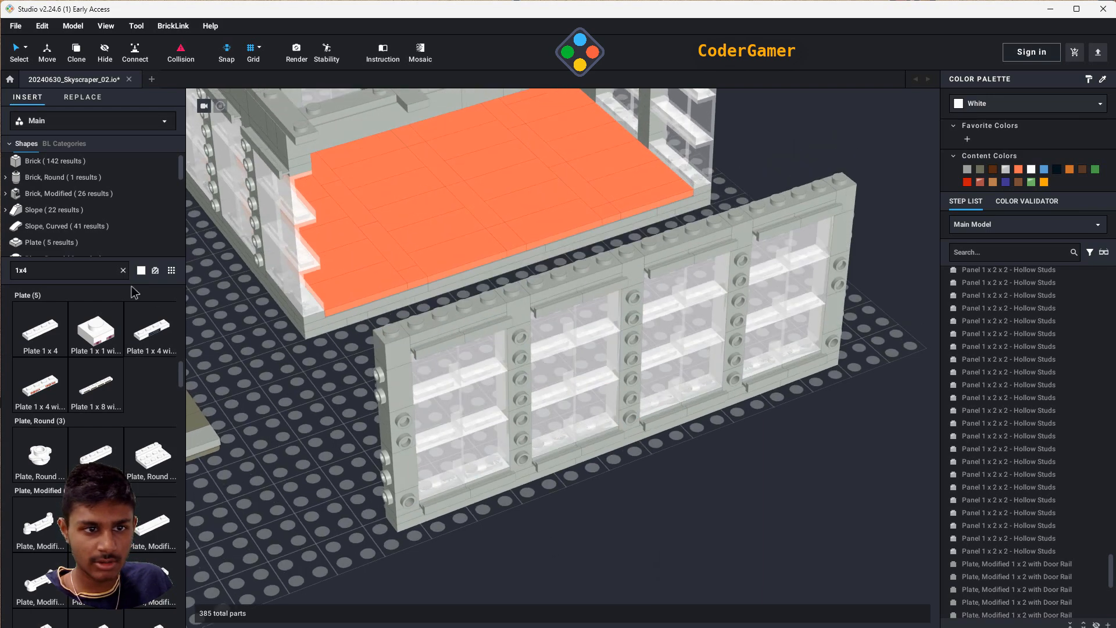
{"action": "left_click", "coordinate": [39, 333]}
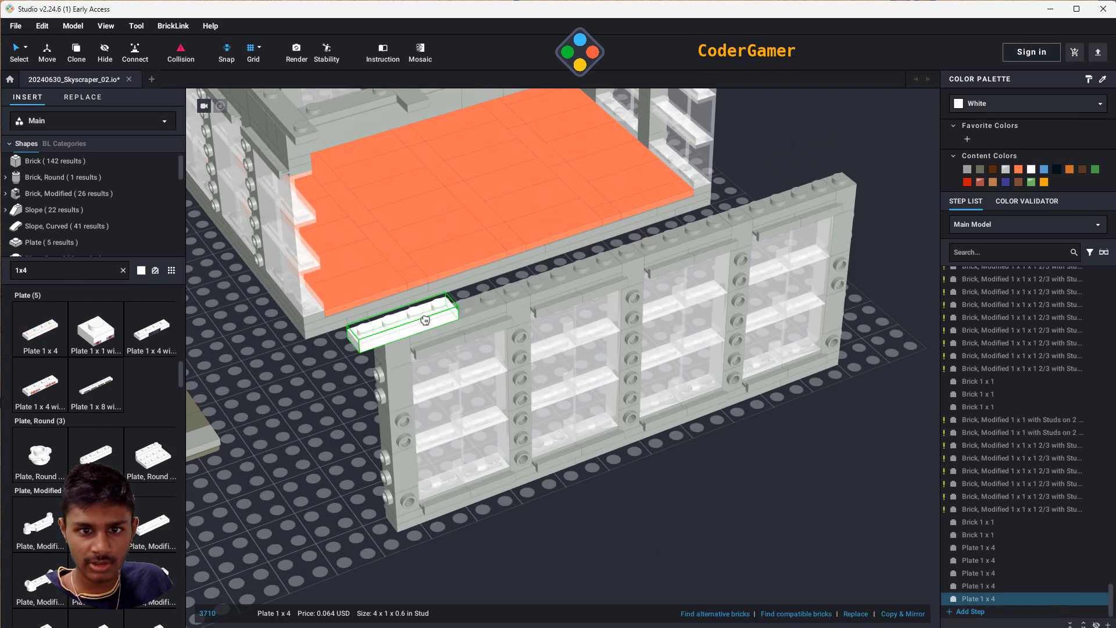
{"action": "left_click", "coordinate": [439, 313]}
{"action": "left_click", "coordinate": [541, 280]}
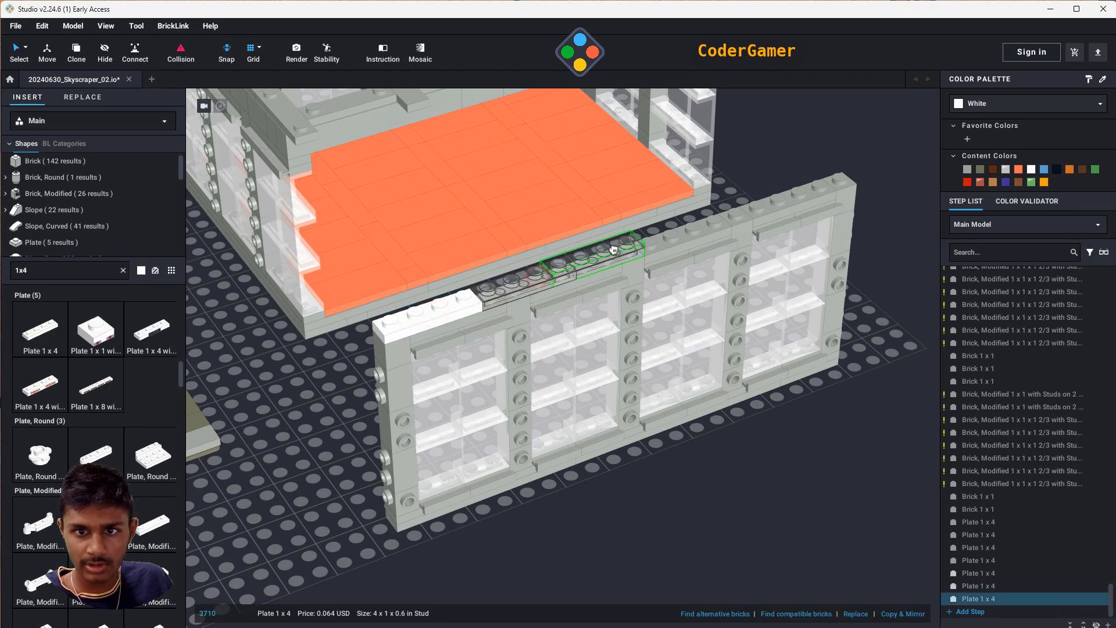
{"action": "left_click", "coordinate": [619, 249]}
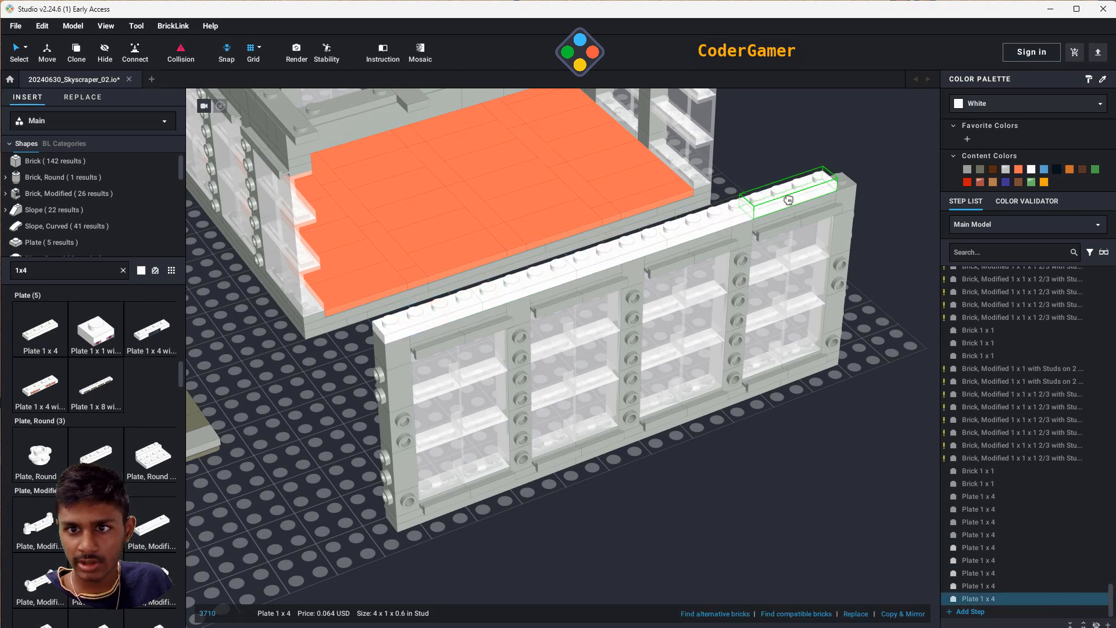
{"action": "left_click", "coordinate": [787, 197]}
- Find the Plate 1 x 1 by searching "1x1" and place a white one at the right end of the wall's top row
{"action": "middle_click_drag", "start_coordinate": [858, 432], "coordinate": [770, 484]}
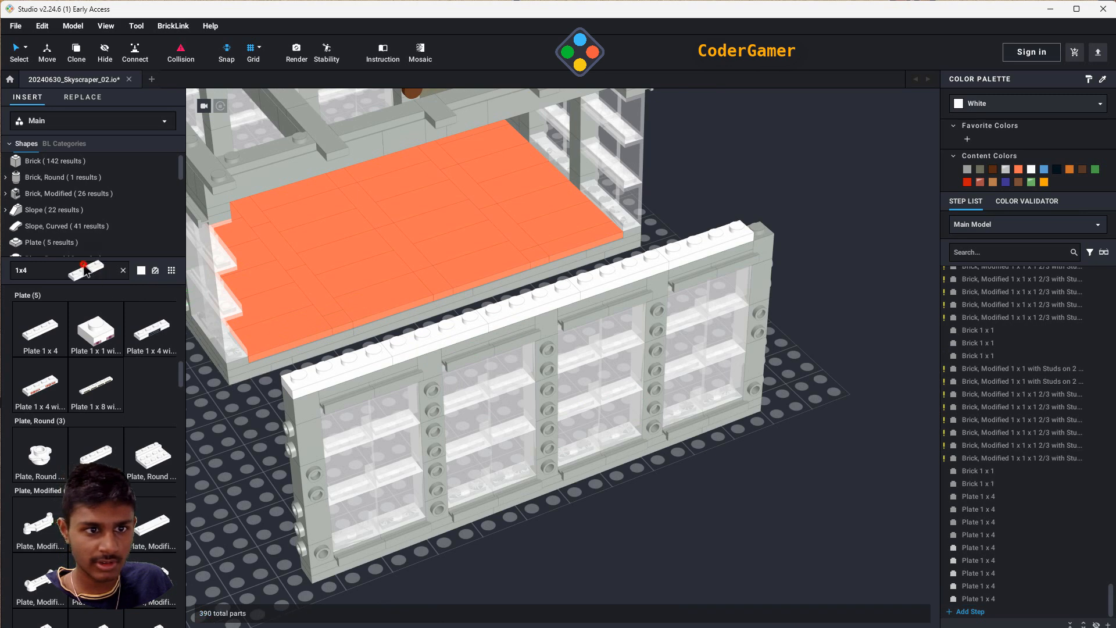
{"action": "type", "text": "1"}
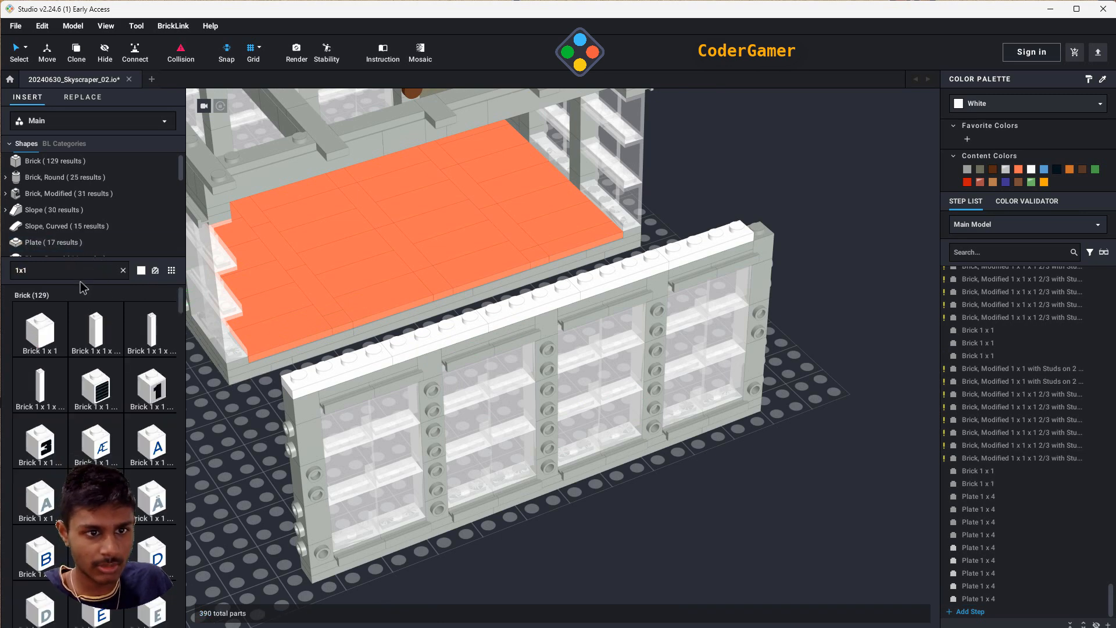
{"action": "left_click", "coordinate": [36, 342]}
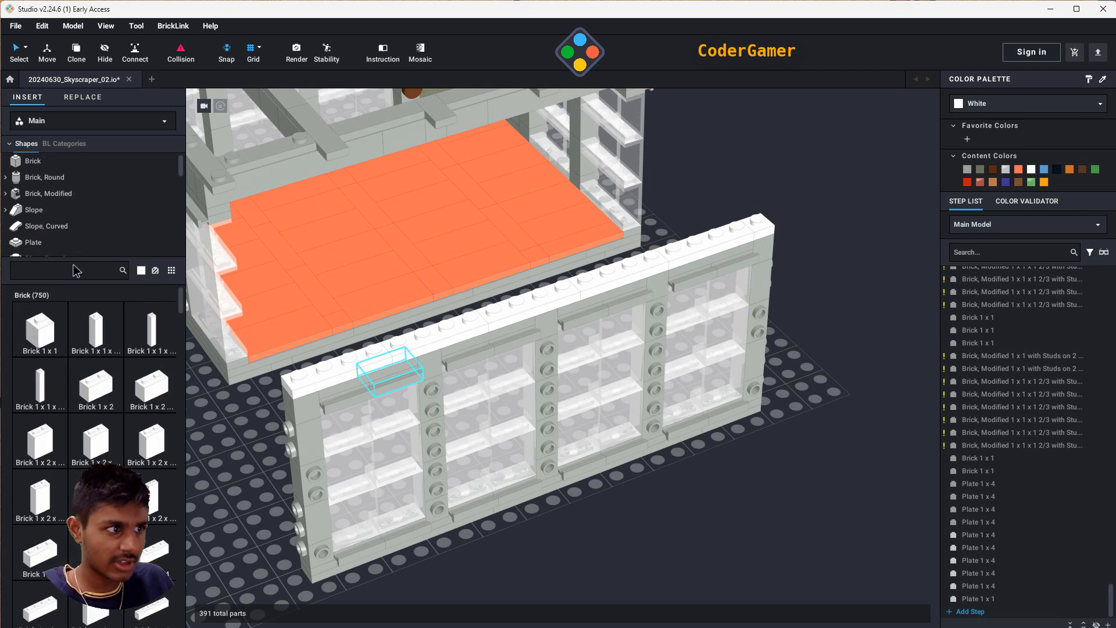
- Search the parts for "1x1" and look through the Brick, Modified, Tile, Modified and Panel results
{"action": "type", "text": "1x1"}
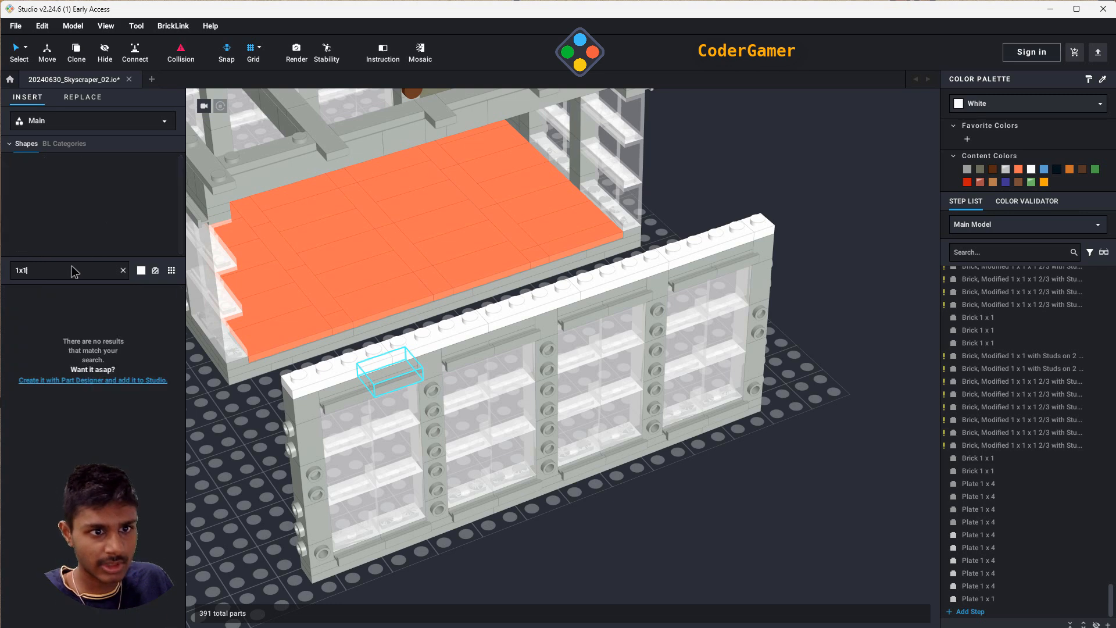
{"action": "scroll", "coordinate": [44, 234], "scroll_direction": "down", "scroll_amount": 2}
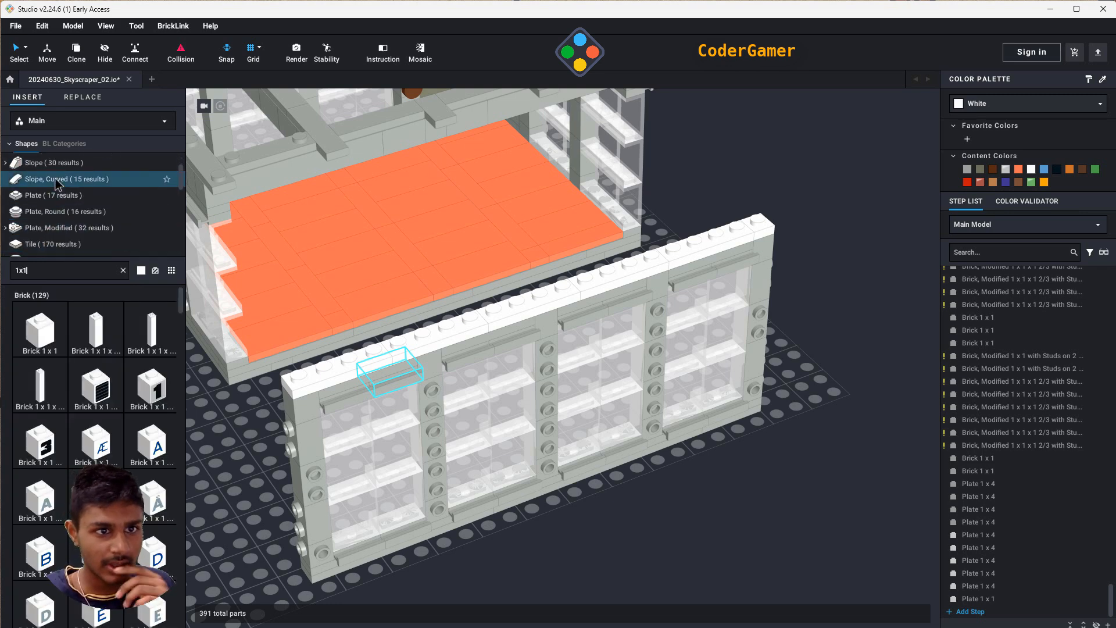
{"action": "scroll", "coordinate": [55, 180], "scroll_direction": "up", "scroll_amount": 1}
{"action": "left_click", "coordinate": [53, 193]}
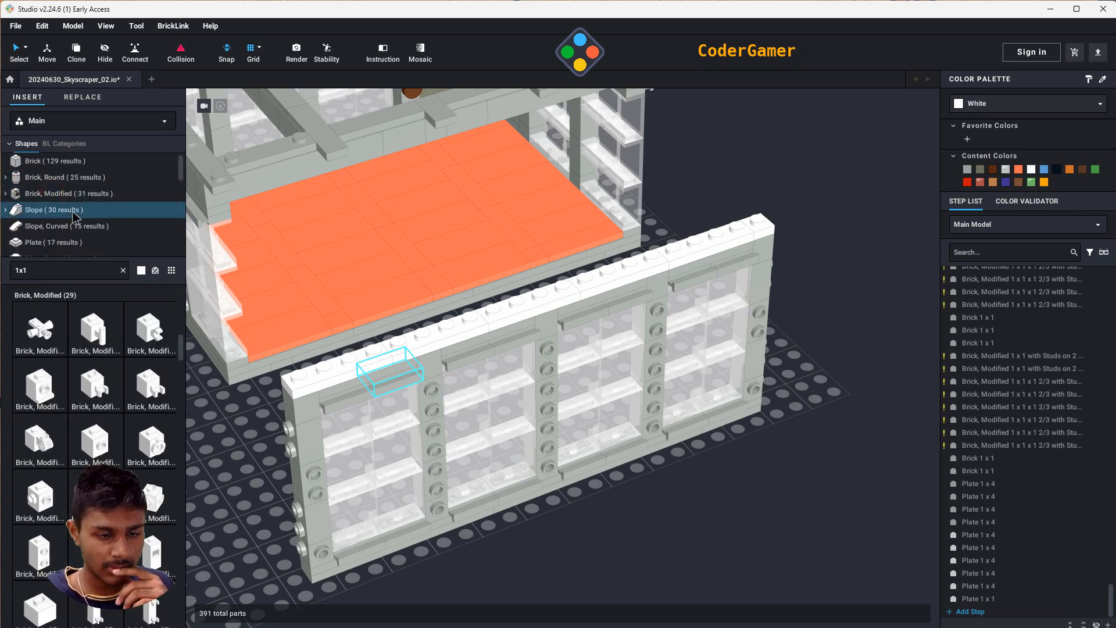
{"action": "scroll", "coordinate": [64, 221], "scroll_direction": "down", "scroll_amount": 3}
{"action": "scroll", "coordinate": [70, 231], "scroll_direction": "down", "scroll_amount": 1}
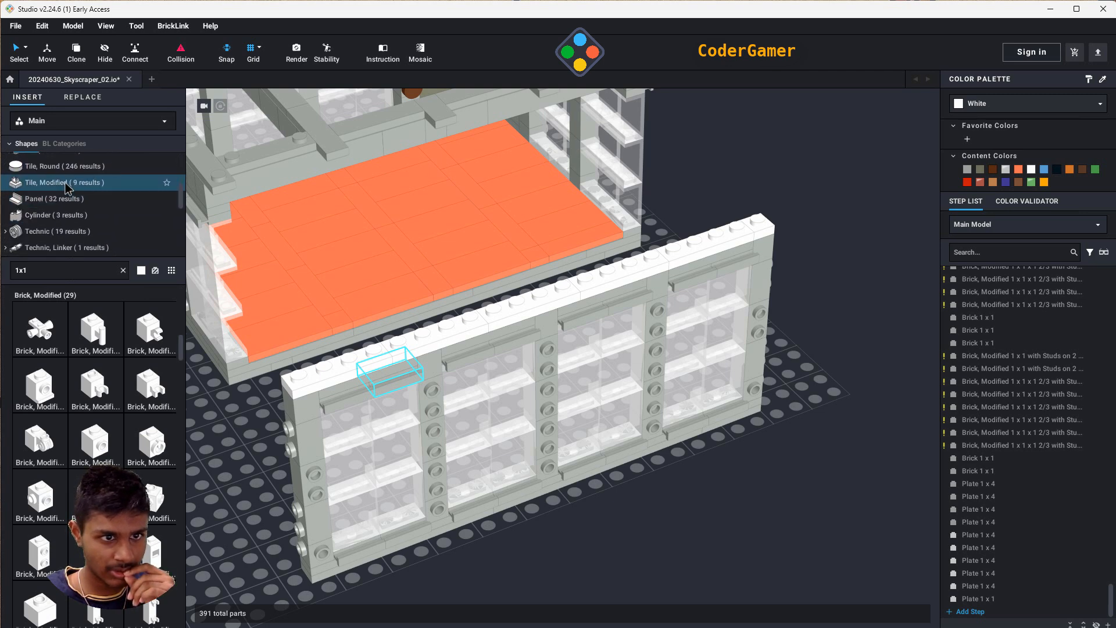
{"action": "left_click", "coordinate": [68, 207]}
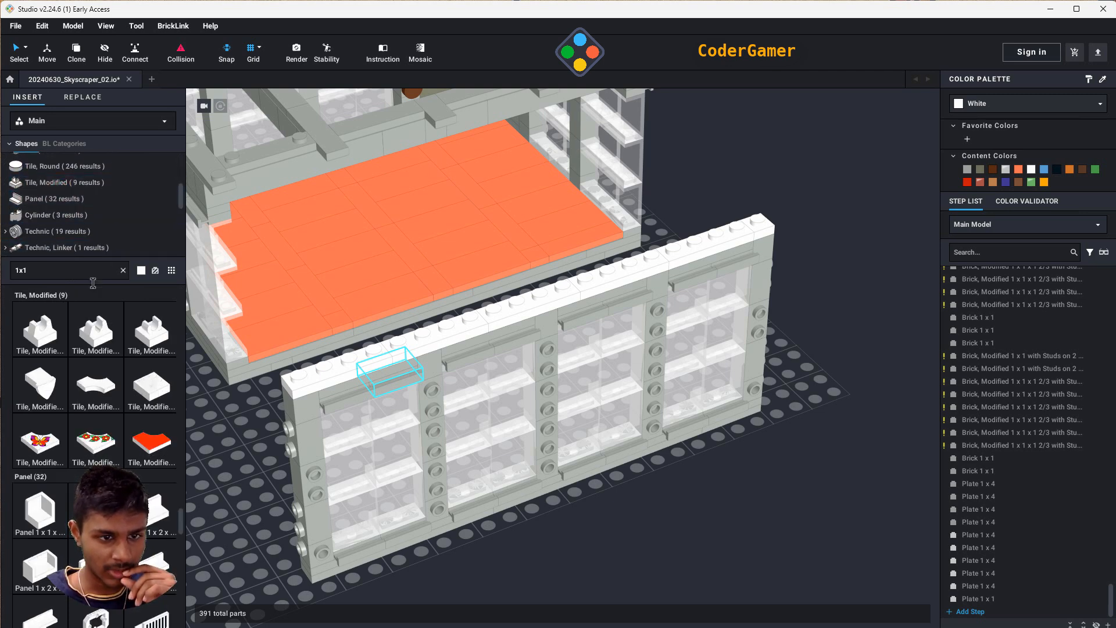
{"action": "scroll", "coordinate": [123, 402], "scroll_direction": "down", "scroll_amount": 4}
{"action": "scroll", "coordinate": [121, 396], "scroll_direction": "down", "scroll_amount": 5}
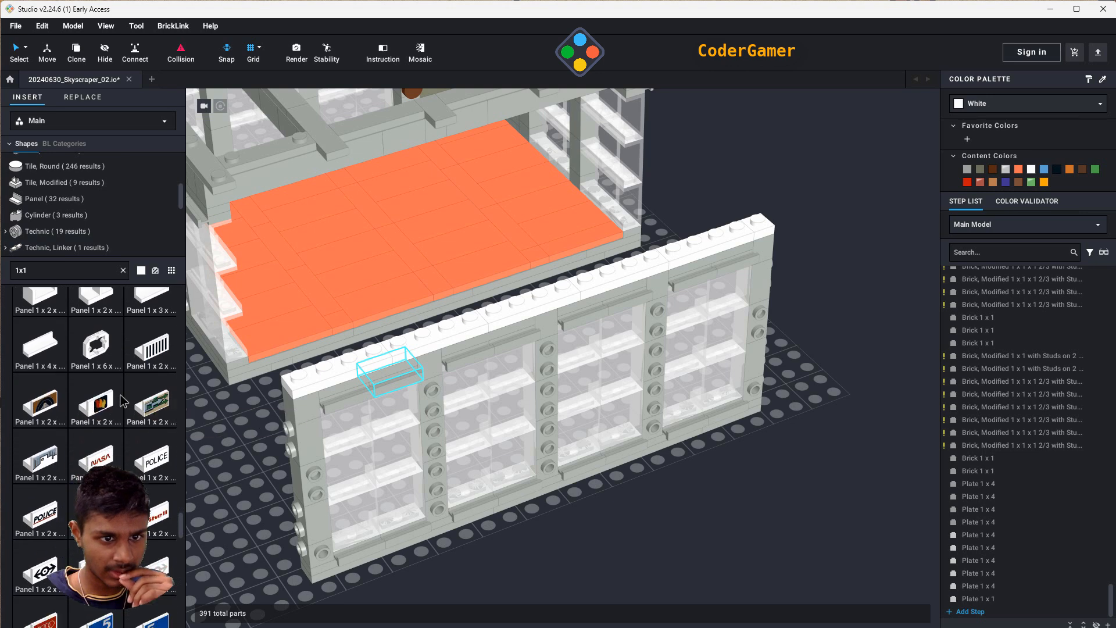
{"action": "scroll", "coordinate": [68, 206], "scroll_direction": "up", "scroll_amount": 7}
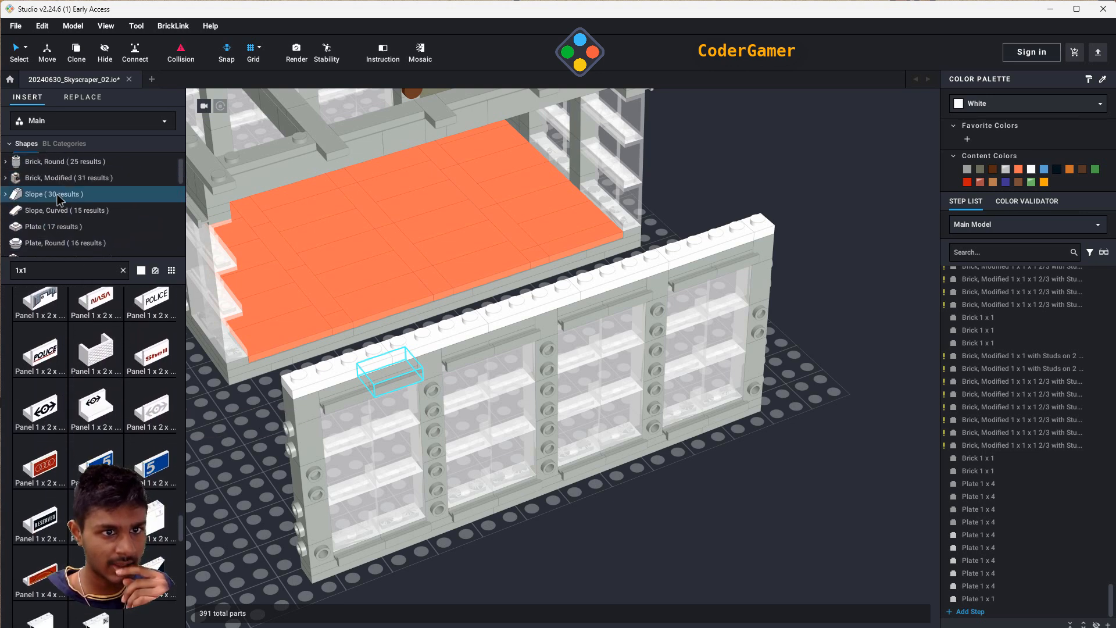
- Browse the 1x1 results from the modified bricks through the slopes to the wedges for a rounded cap piece
{"action": "scroll", "coordinate": [58, 170], "scroll_direction": "up", "scroll_amount": 1}
{"action": "left_click", "coordinate": [59, 178]}
{"action": "scroll", "coordinate": [122, 361], "scroll_direction": "down", "scroll_amount": 6}
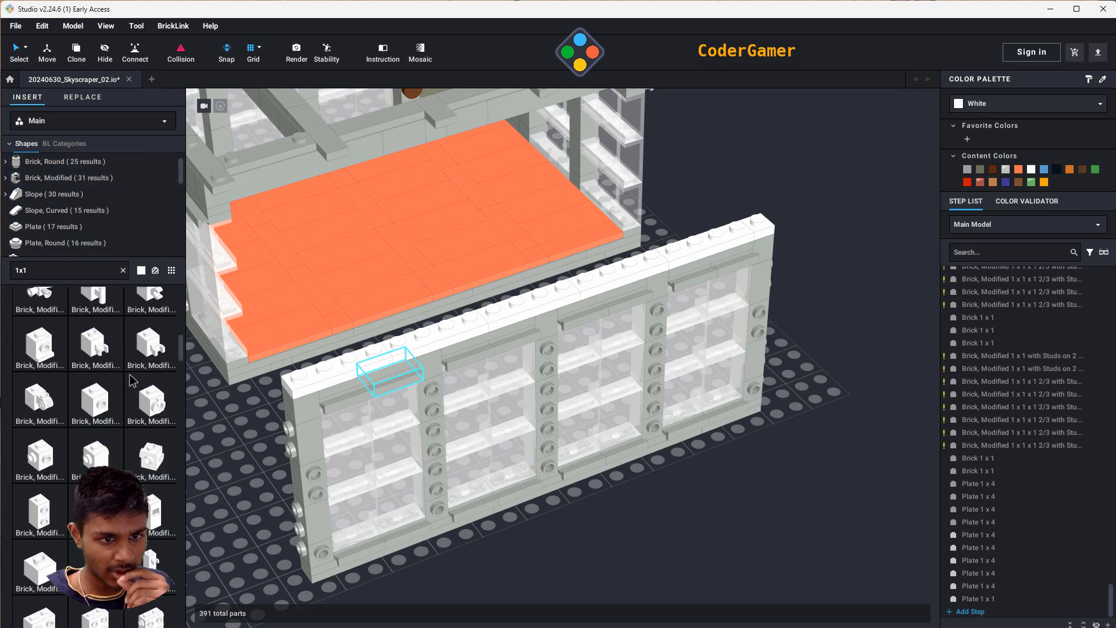
{"action": "scroll", "coordinate": [130, 381], "scroll_direction": "down", "scroll_amount": 9}
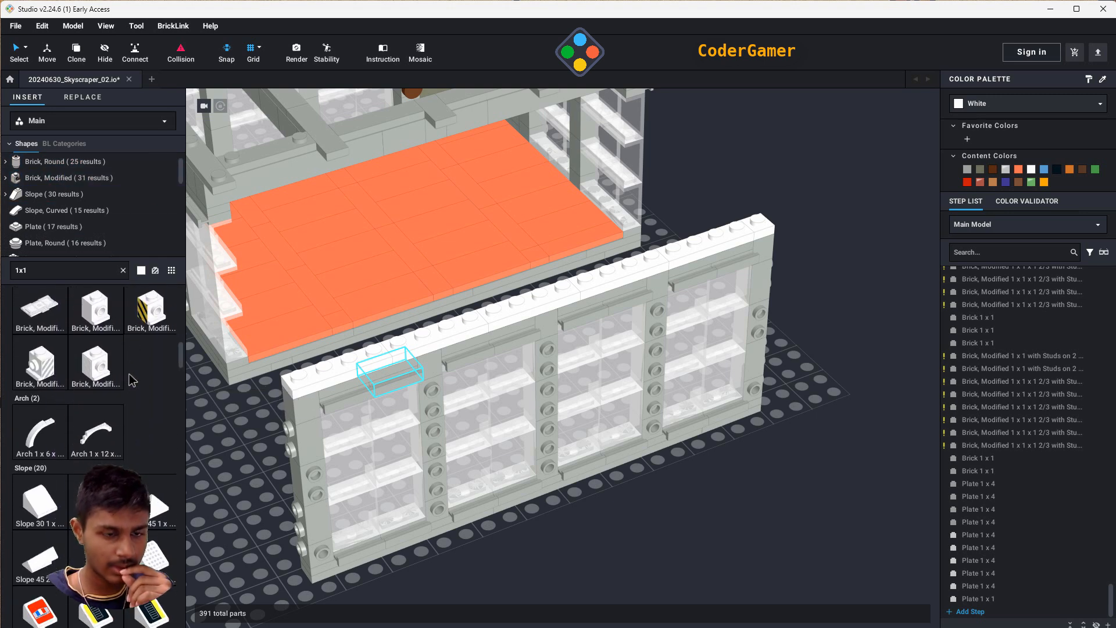
{"action": "scroll", "coordinate": [127, 375], "scroll_direction": "up", "scroll_amount": 4}
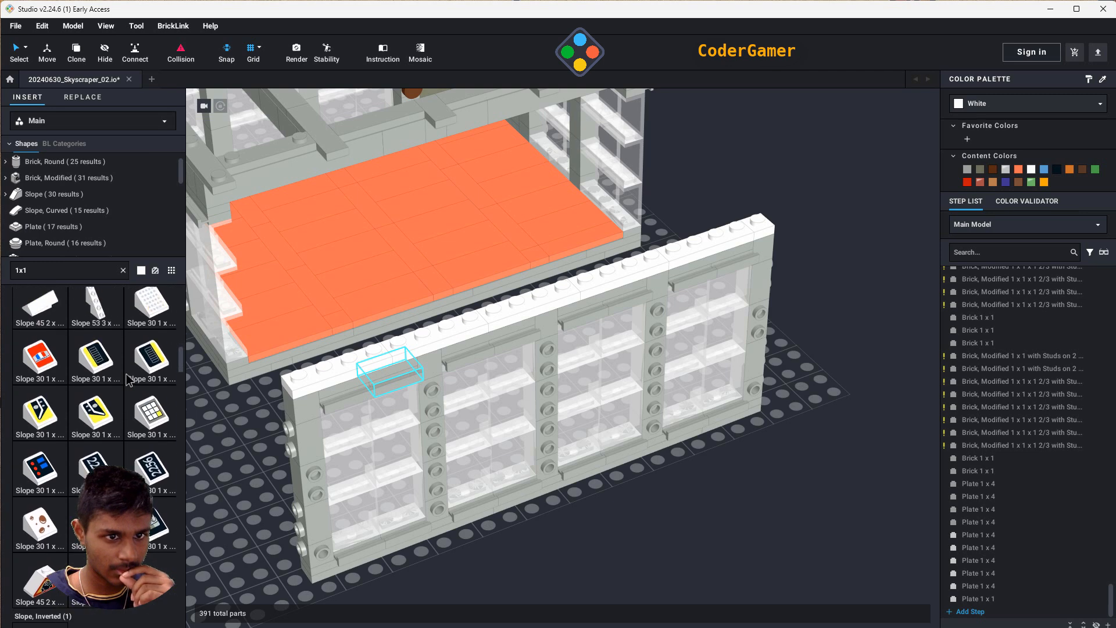
{"action": "scroll", "coordinate": [127, 375], "scroll_direction": "down", "scroll_amount": 6}
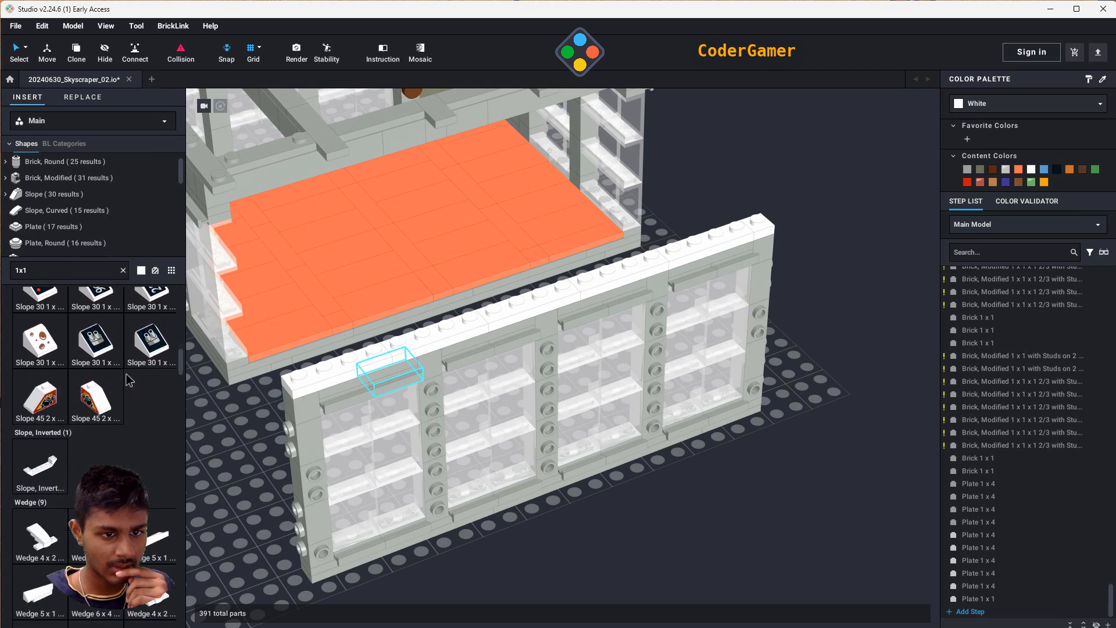
{"action": "scroll", "coordinate": [87, 186], "scroll_direction": "up", "scroll_amount": 1}
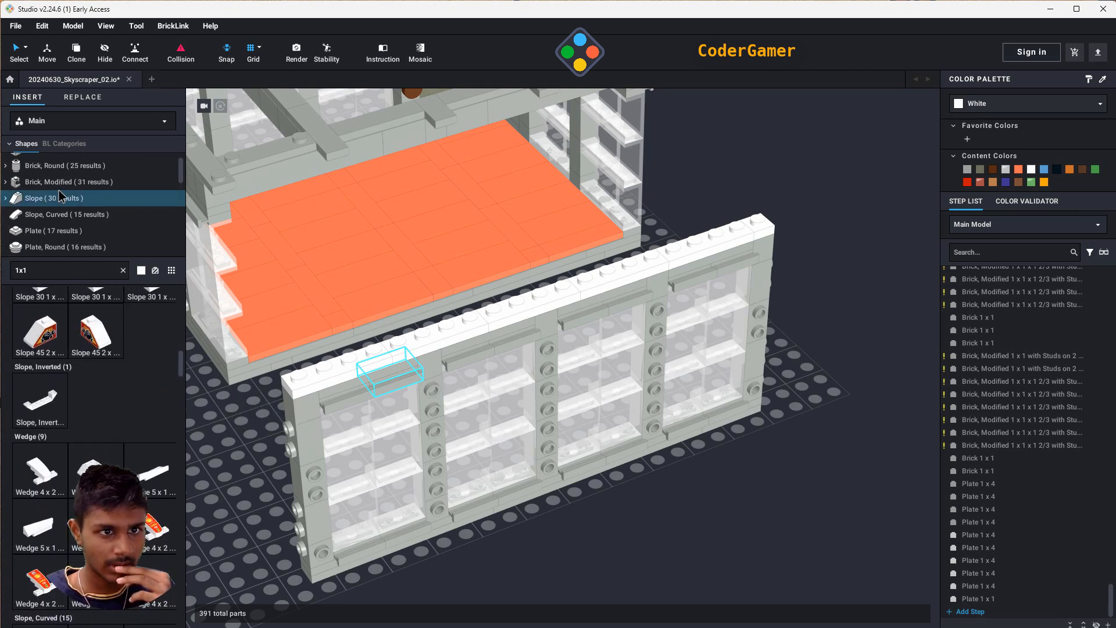
- Find Slope, Curved 1 x 1 x 2/3 Double in the curved slope results and place a white one on the wall's top left end
{"action": "left_click", "coordinate": [59, 177]}
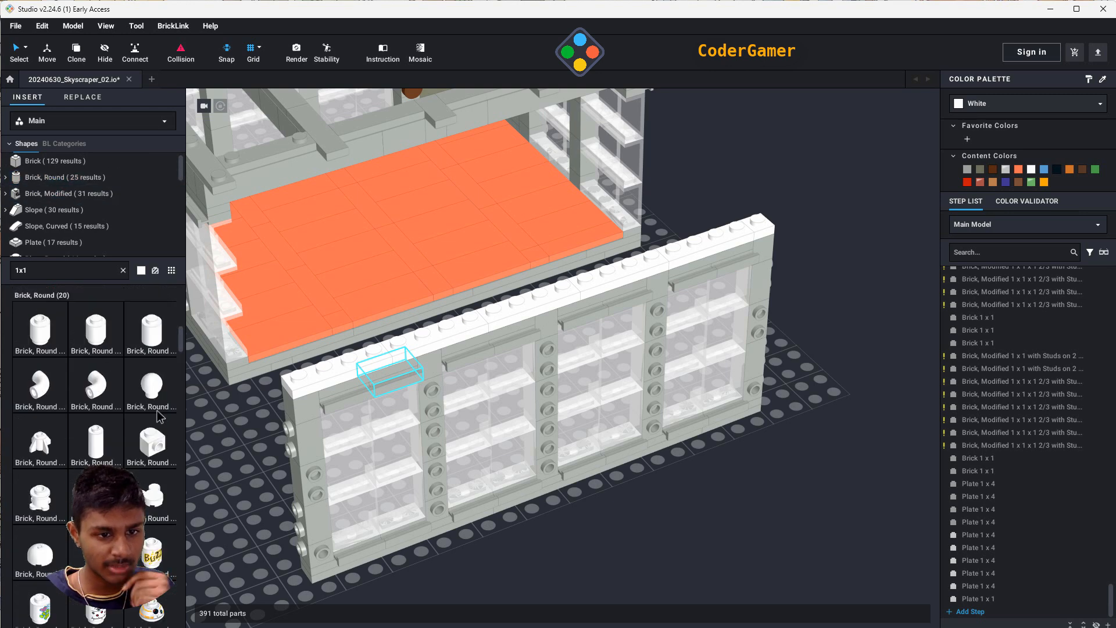
{"action": "scroll", "coordinate": [157, 413], "scroll_direction": "down", "scroll_amount": 4}
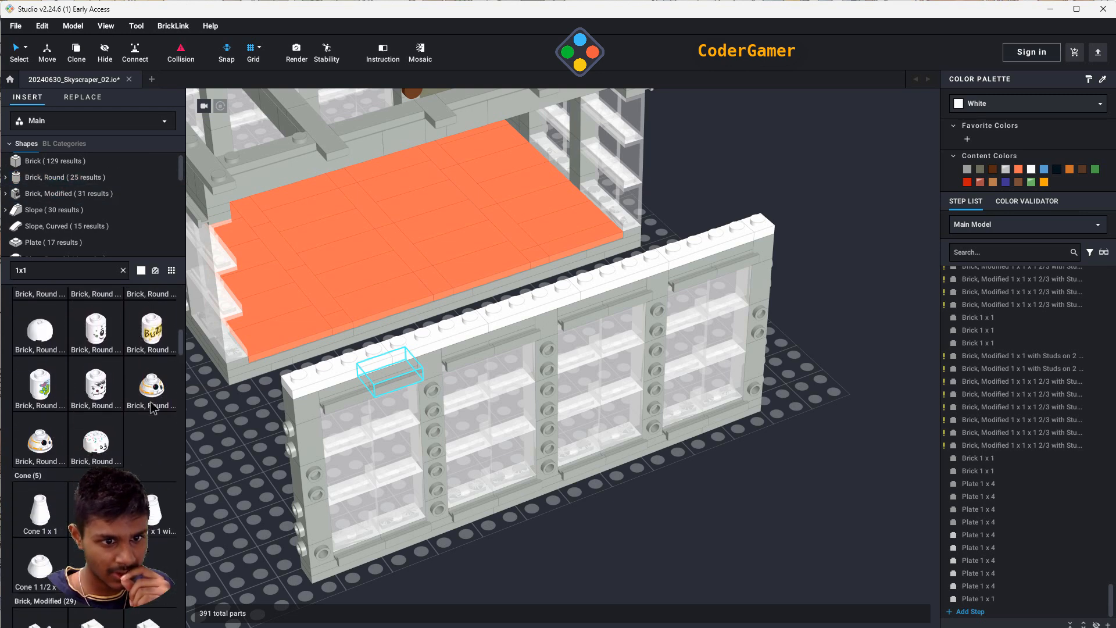
{"action": "scroll", "coordinate": [153, 406], "scroll_direction": "down", "scroll_amount": 8}
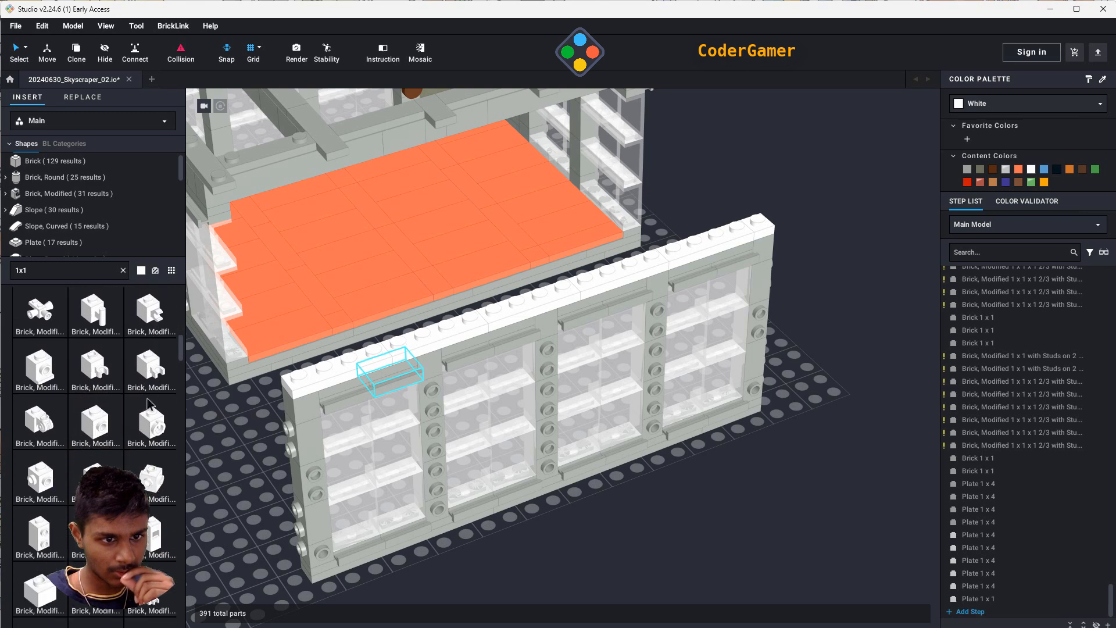
{"action": "scroll", "coordinate": [150, 402], "scroll_direction": "down", "scroll_amount": 1}
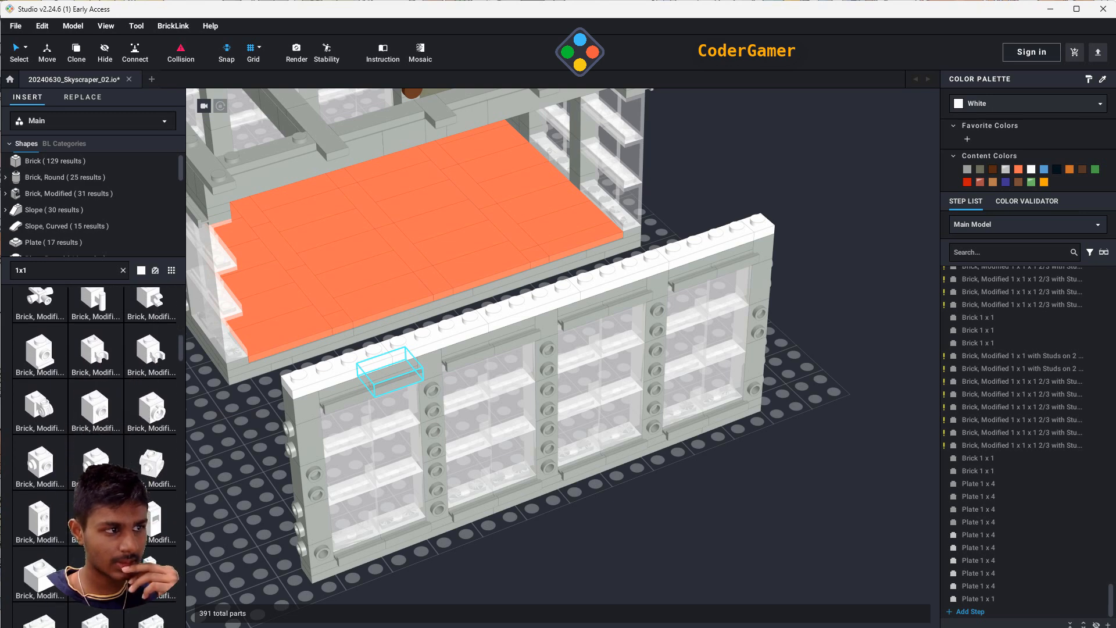
{"action": "scroll", "coordinate": [86, 326], "scroll_direction": "down", "scroll_amount": 10}
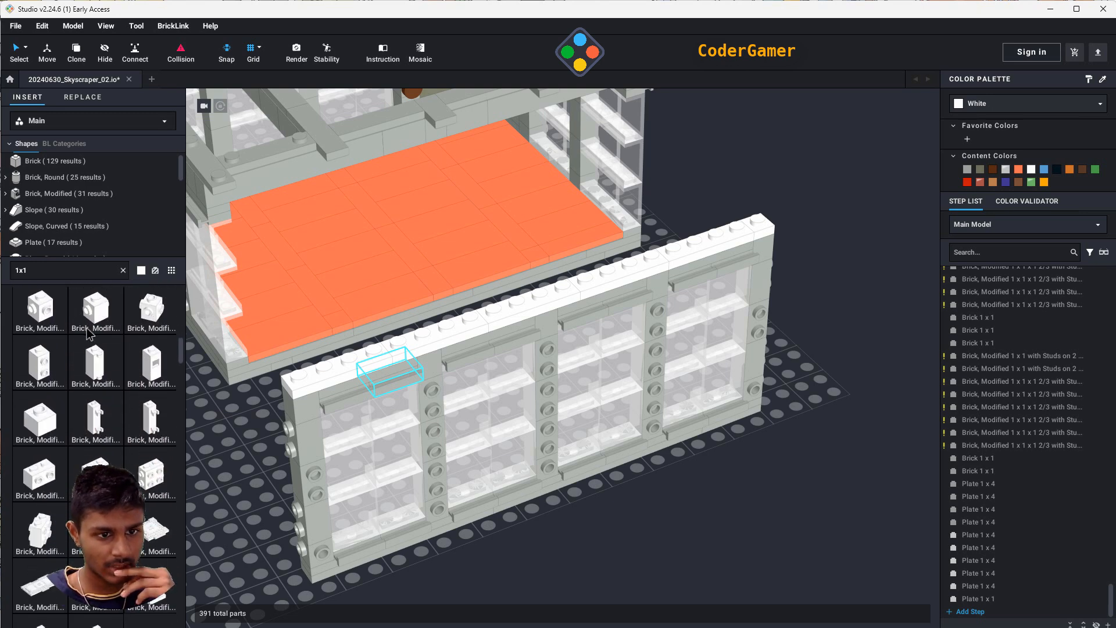
{"action": "scroll", "coordinate": [86, 326], "scroll_direction": "down", "scroll_amount": 12}
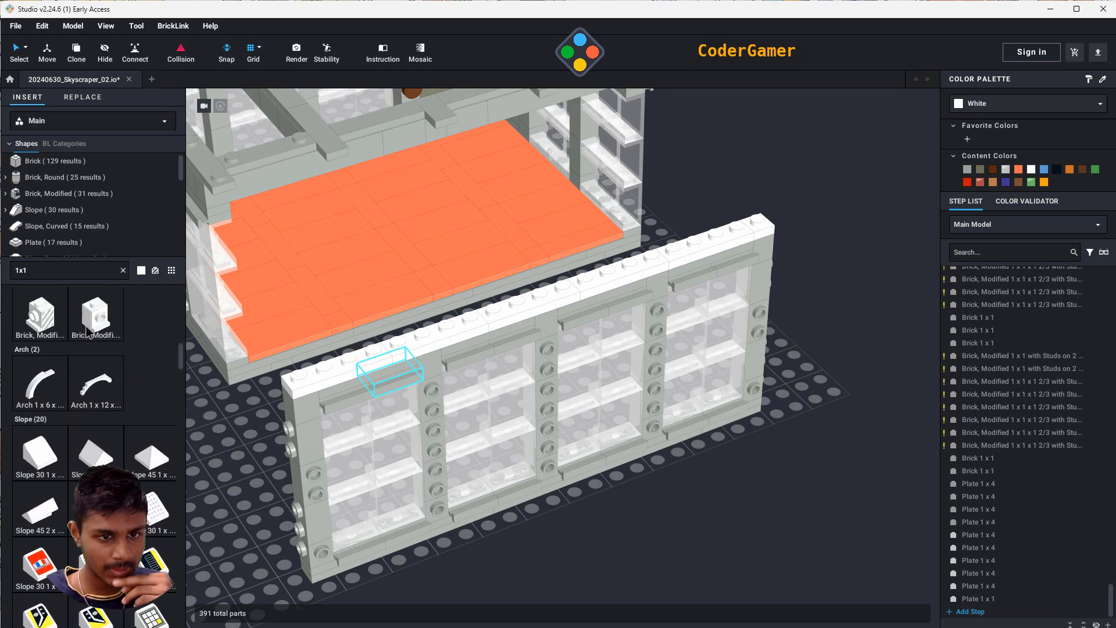
{"action": "scroll", "coordinate": [86, 327], "scroll_direction": "down", "scroll_amount": 12}
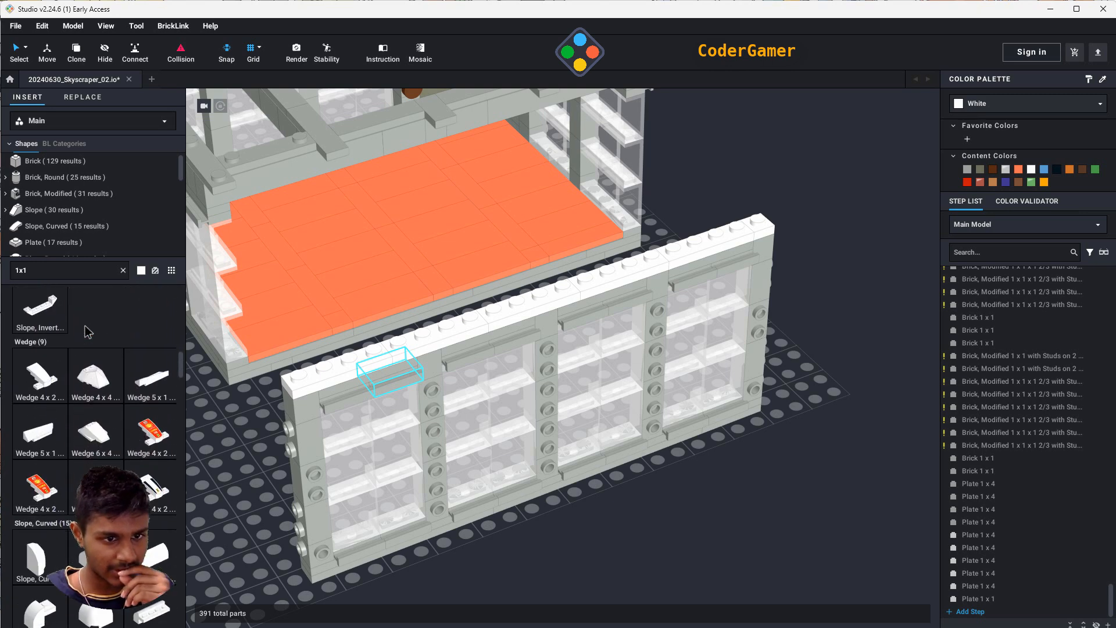
{"action": "scroll", "coordinate": [86, 332], "scroll_direction": "down", "scroll_amount": 3}
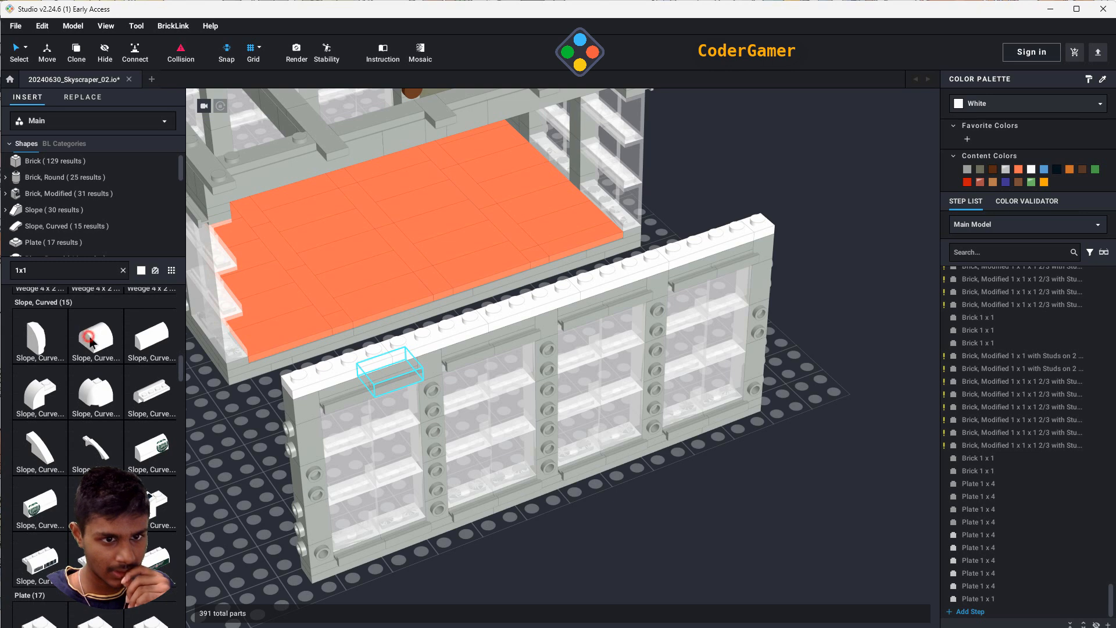
{"action": "left_click_drag", "start_coordinate": [90, 340], "coordinate": [351, 381]}
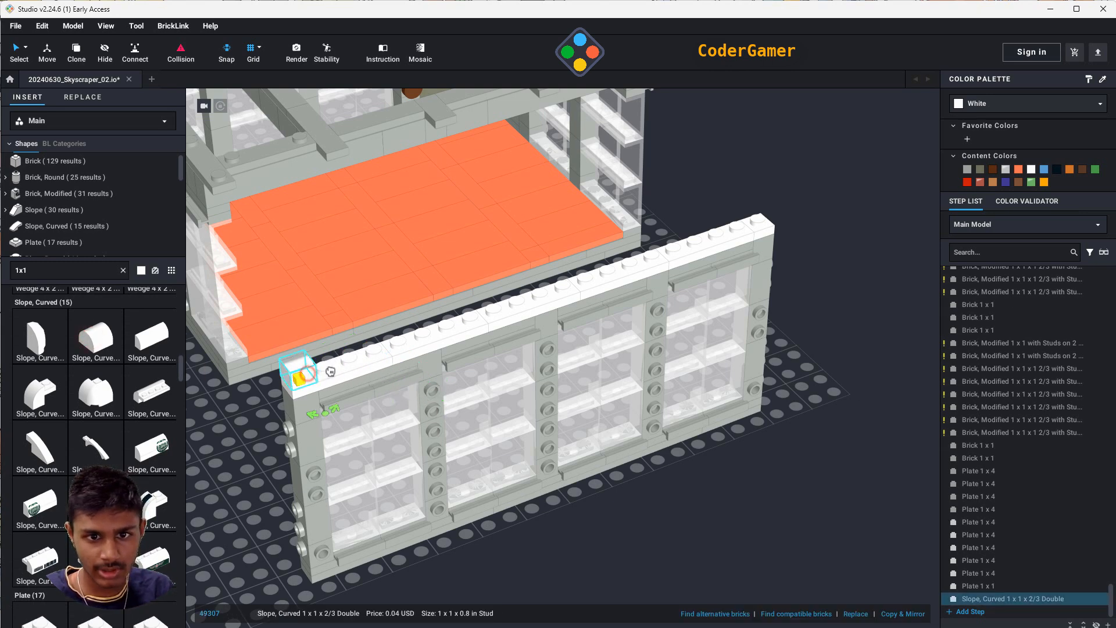
- Place four copies of the curved slope on the wall's top, above each of the three stud-brick columns and at the right end
{"action": "key", "text": "ctrl+v"}
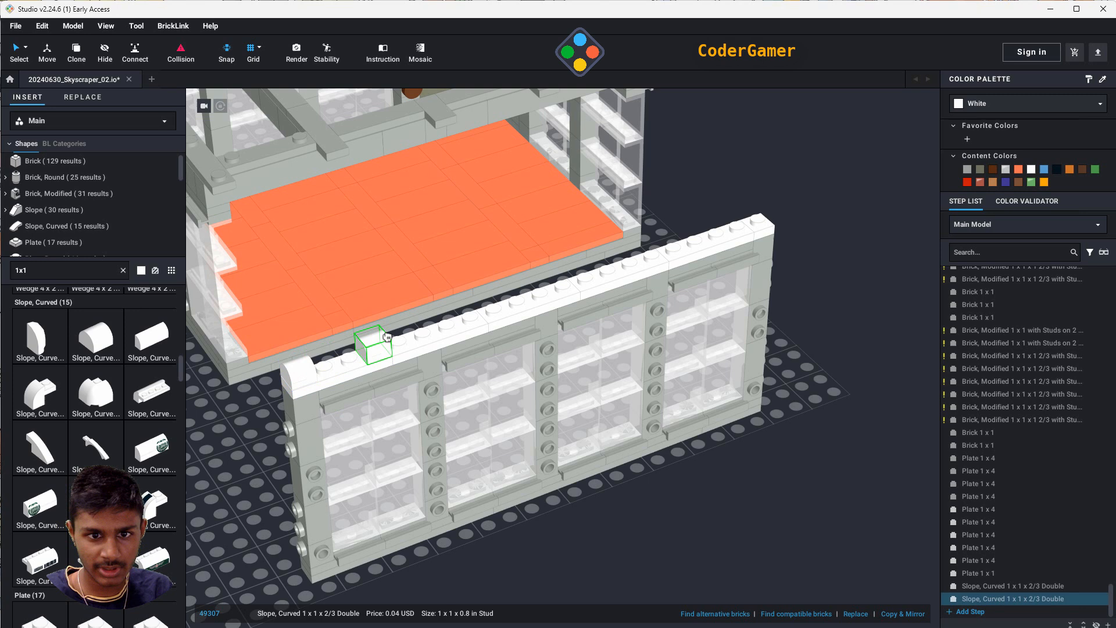
{"action": "left_click", "coordinate": [419, 330]}
{"action": "key", "text": "ctrl+v"}
{"action": "left_click", "coordinate": [537, 290]}
{"action": "key", "text": "ctrl+v"}
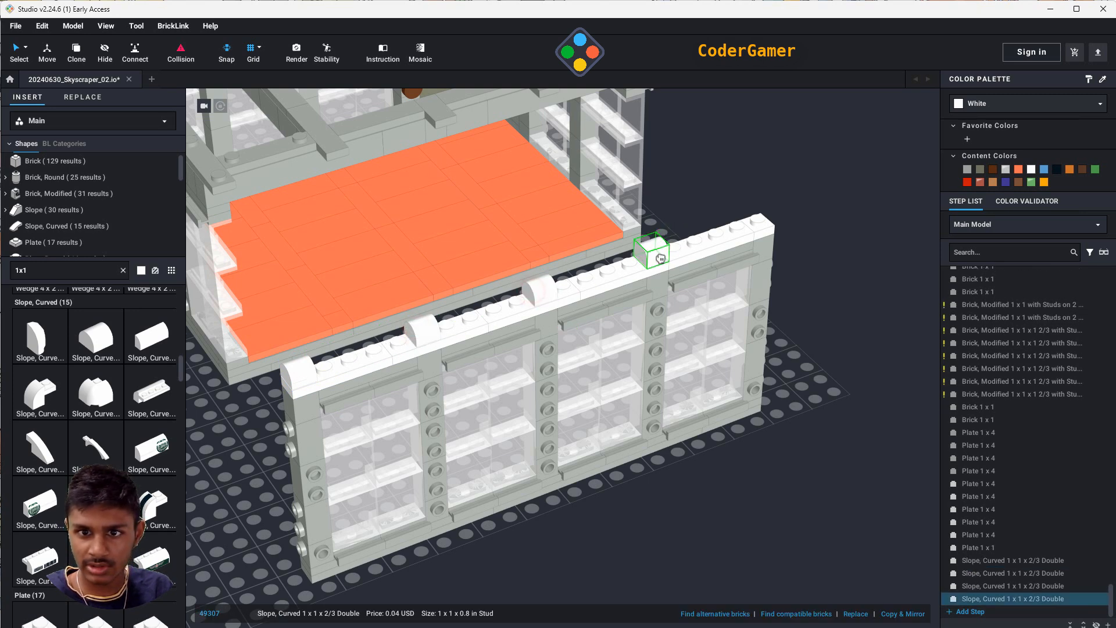
{"action": "left_click", "coordinate": [659, 258]}
{"action": "left_click", "coordinate": [660, 259]}
{"action": "key", "text": "ctrl+v"}
{"action": "left_click", "coordinate": [759, 220]}
{"action": "key", "text": "ctrl+v"}
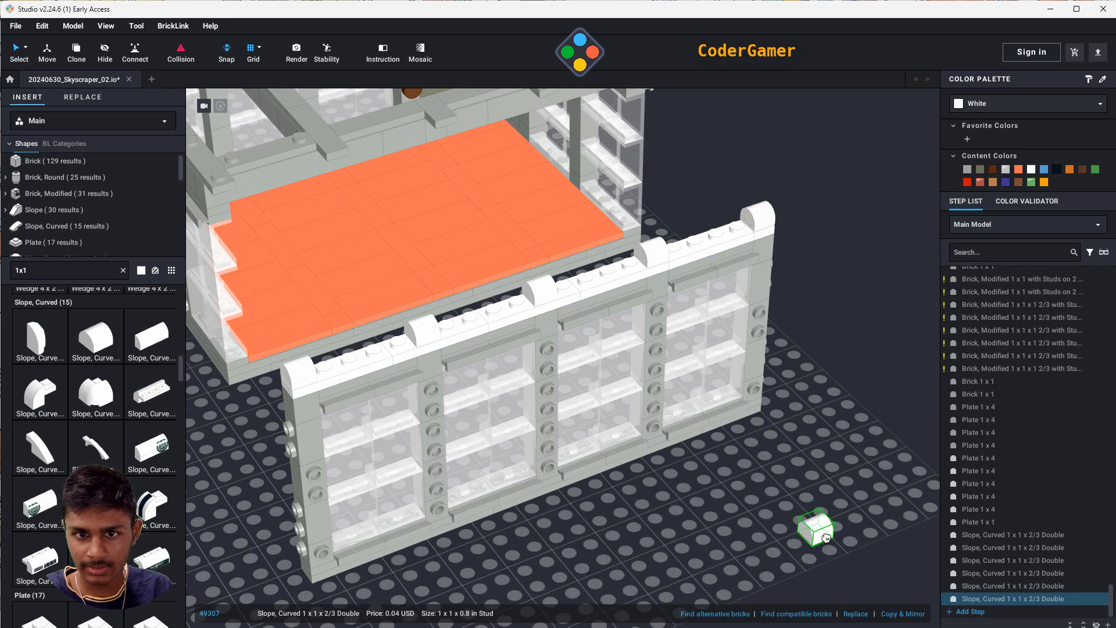
{"action": "key", "text": "Escape"}
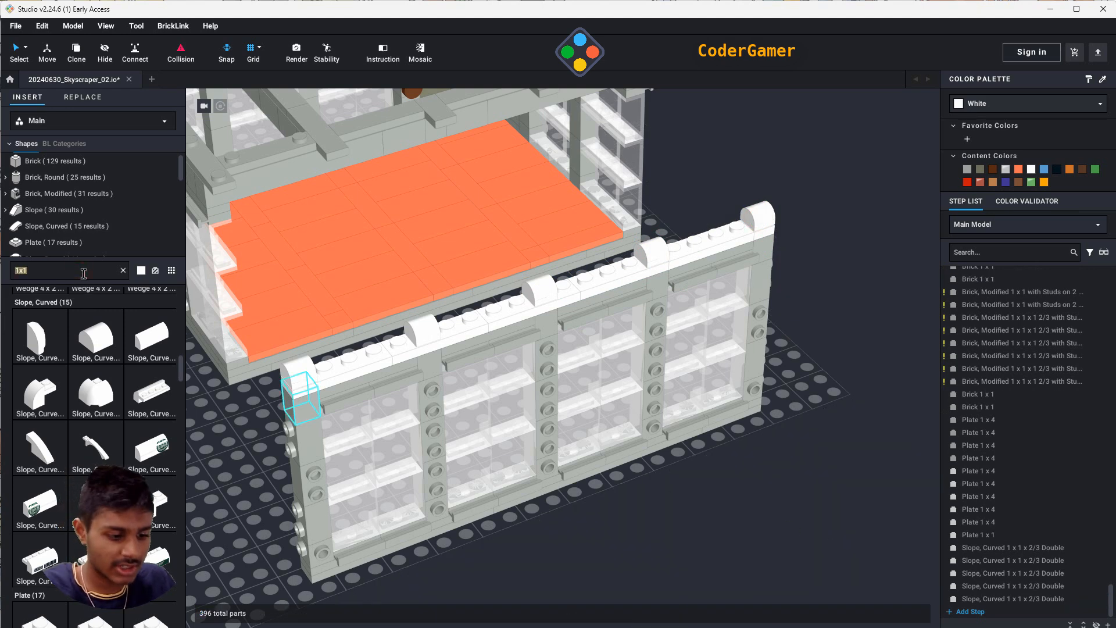
- Find Panel 1 x 4 x 1 by searching "1x4" and place four white ones in the gaps between the curved slopes
{"action": "key", "text": "Return"}
{"action": "scroll", "coordinate": [58, 227], "scroll_direction": "down", "scroll_amount": 3}
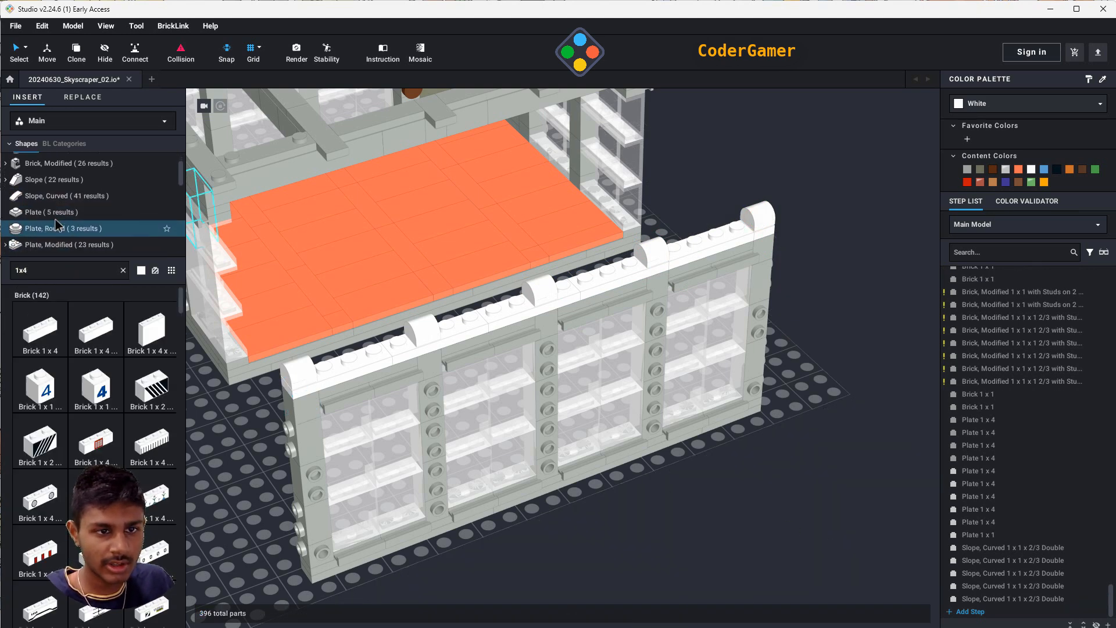
{"action": "left_click", "coordinate": [58, 226]}
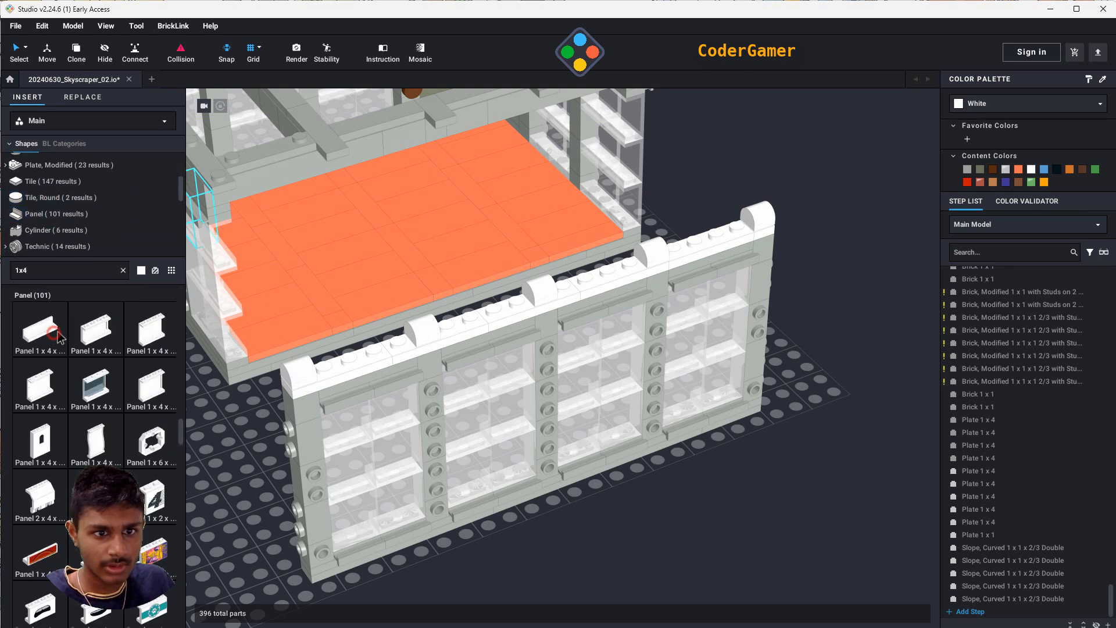
{"action": "left_click", "coordinate": [41, 332]}
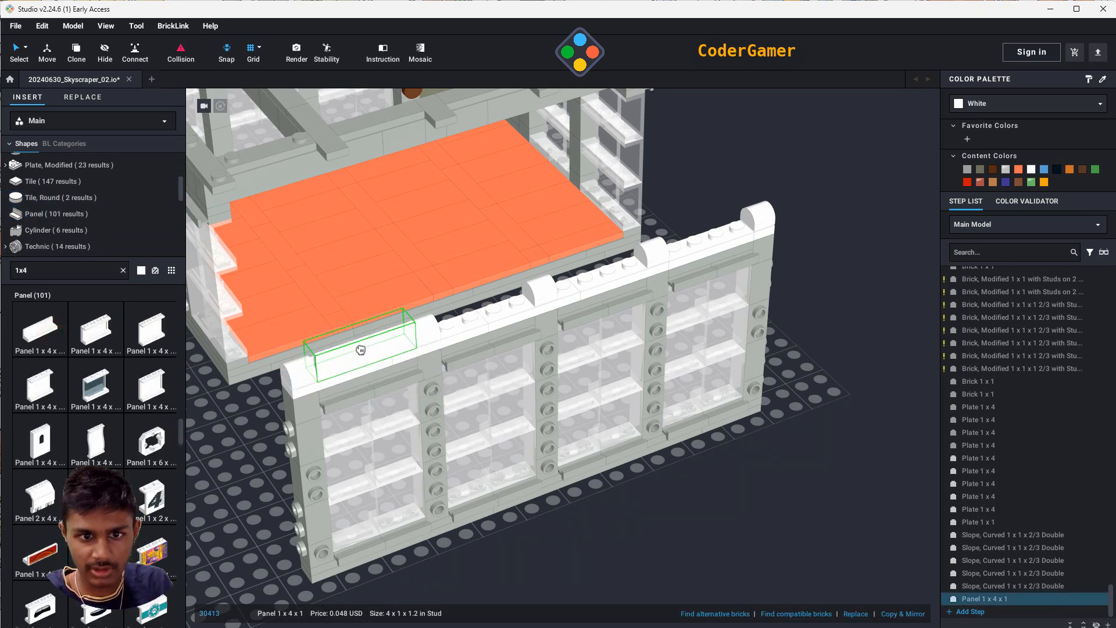
{"action": "left_click", "coordinate": [360, 348]}
{"action": "left_click", "coordinate": [488, 310]}
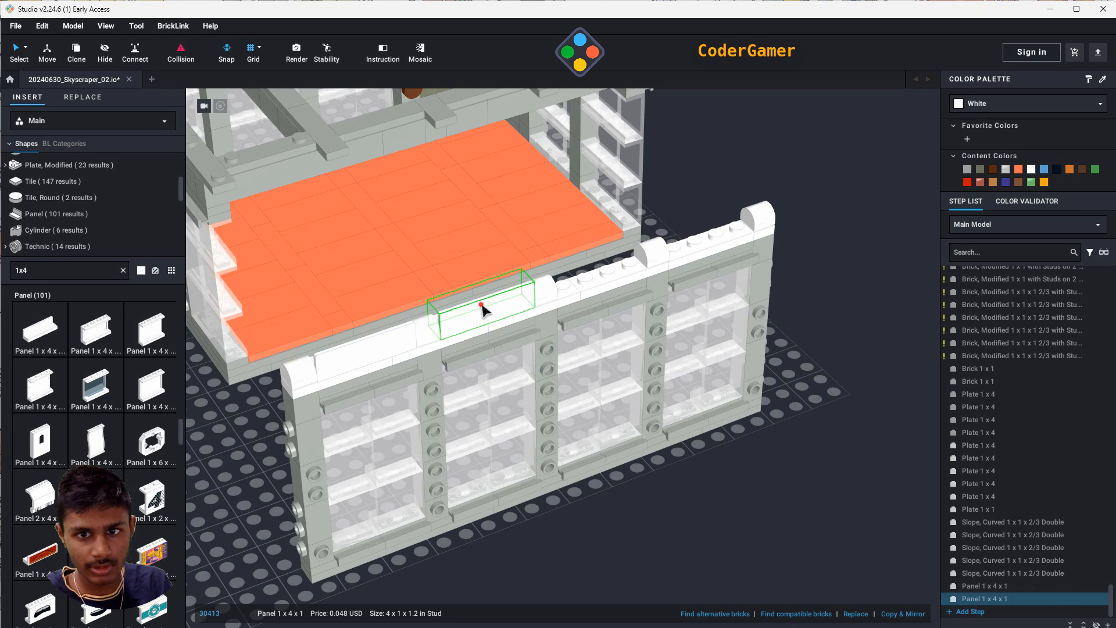
{"action": "left_click", "coordinate": [466, 311]}
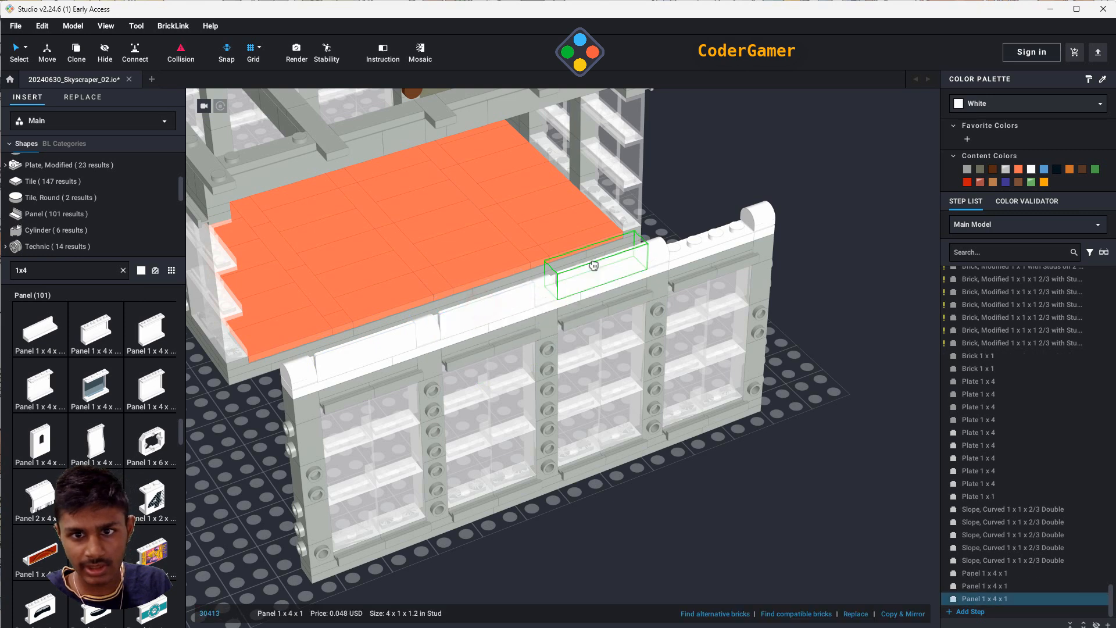
{"action": "left_click", "coordinate": [706, 223]}
{"action": "key", "text": "Escape"}
- Select the wall's white top parts, from the first white Plate 1 x 4 to the last Panel 1 x 4 x 1, and recolour them Light Gray
{"action": "left_click", "coordinate": [1012, 601]}
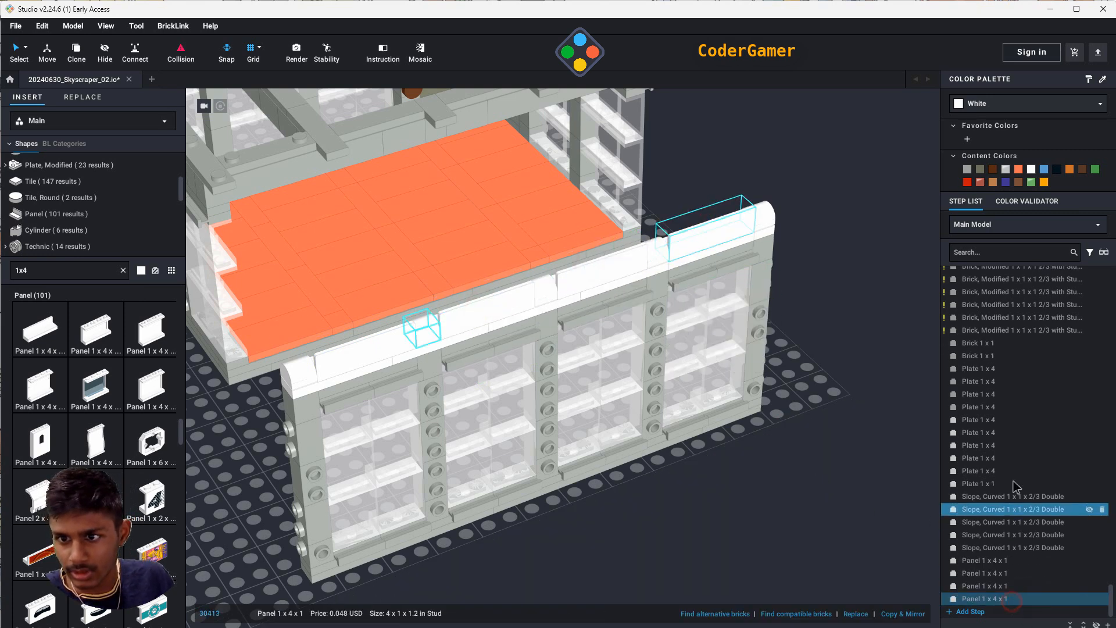
{"action": "left_click", "coordinate": [988, 420], "text": "shift"}
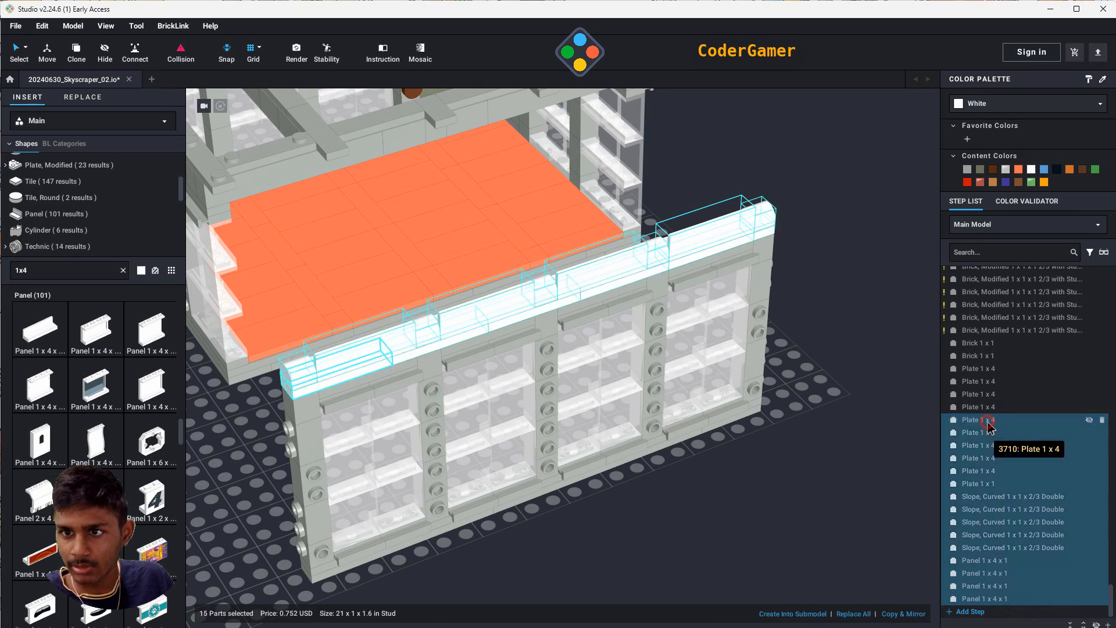
{"action": "left_click", "coordinate": [967, 169]}
{"action": "left_click", "coordinate": [792, 492]}
- Select the whole finished window wall and move it onto the front of the tower's upper storey
{"action": "right_click_drag", "start_coordinate": [644, 544], "coordinate": [770, 590]}
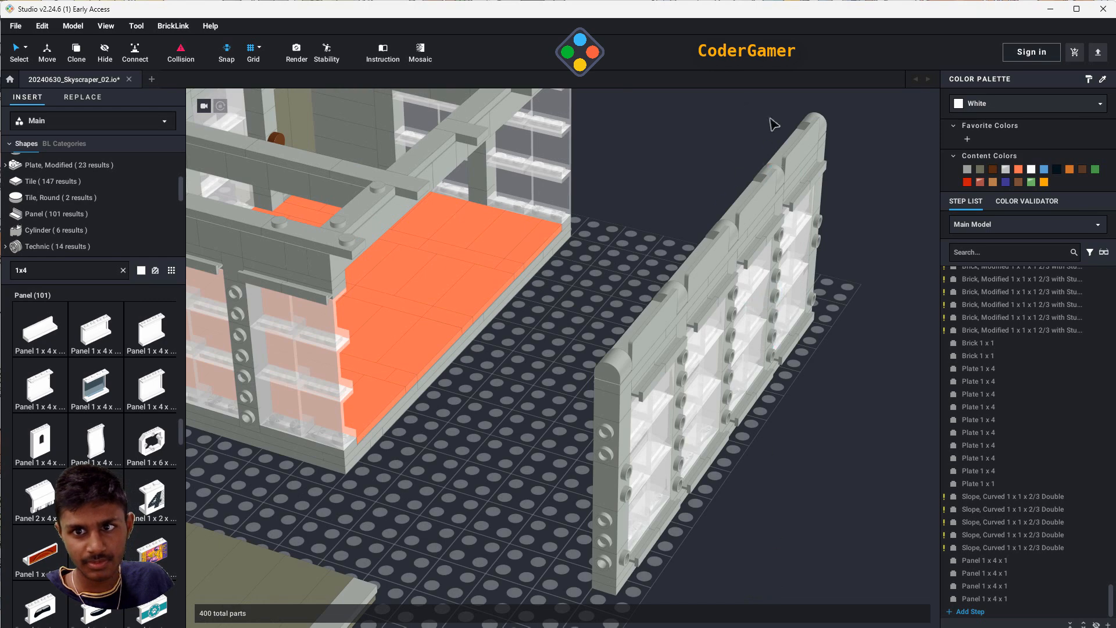
{"action": "right_click_drag", "start_coordinate": [773, 124], "coordinate": [406, 435]}
{"action": "left_click_drag", "start_coordinate": [277, 416], "coordinate": [672, 503]}
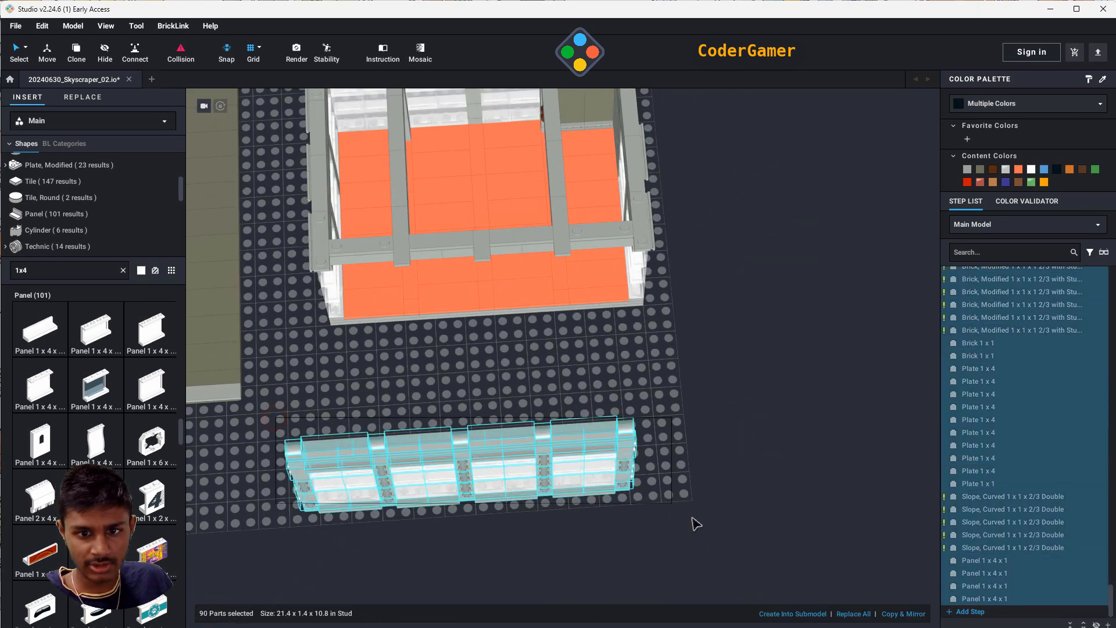
{"action": "right_click_drag", "start_coordinate": [745, 456], "coordinate": [770, 440]}
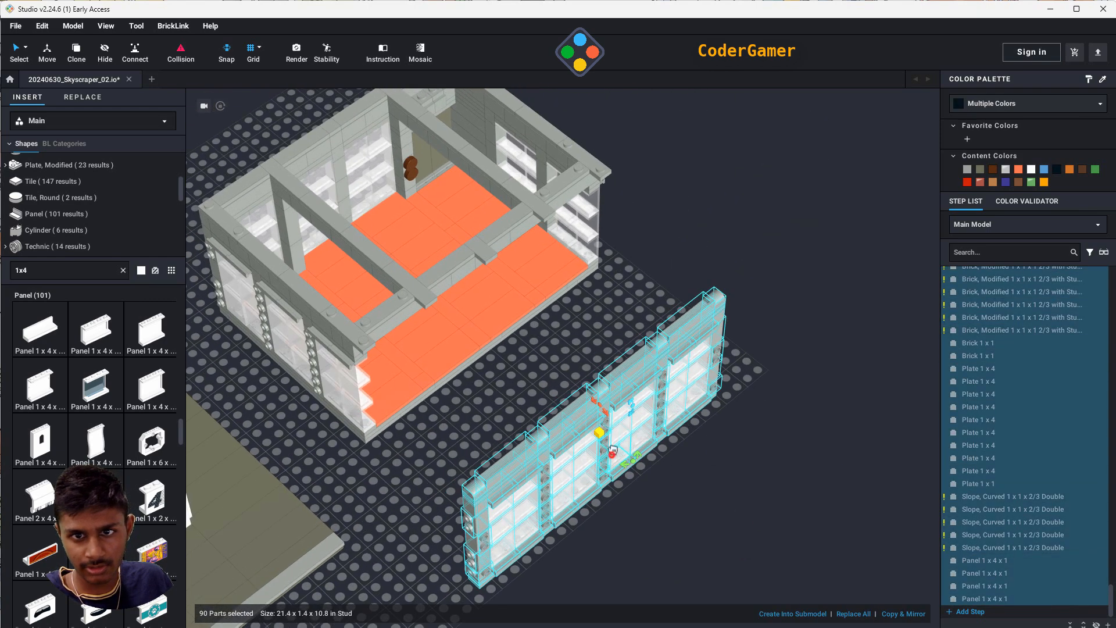
{"action": "left_click_drag", "start_coordinate": [612, 450], "coordinate": [692, 436]}
{"action": "right_click_drag", "start_coordinate": [692, 436], "coordinate": [704, 416]}
{"action": "left_click_drag", "start_coordinate": [704, 415], "coordinate": [616, 379]}
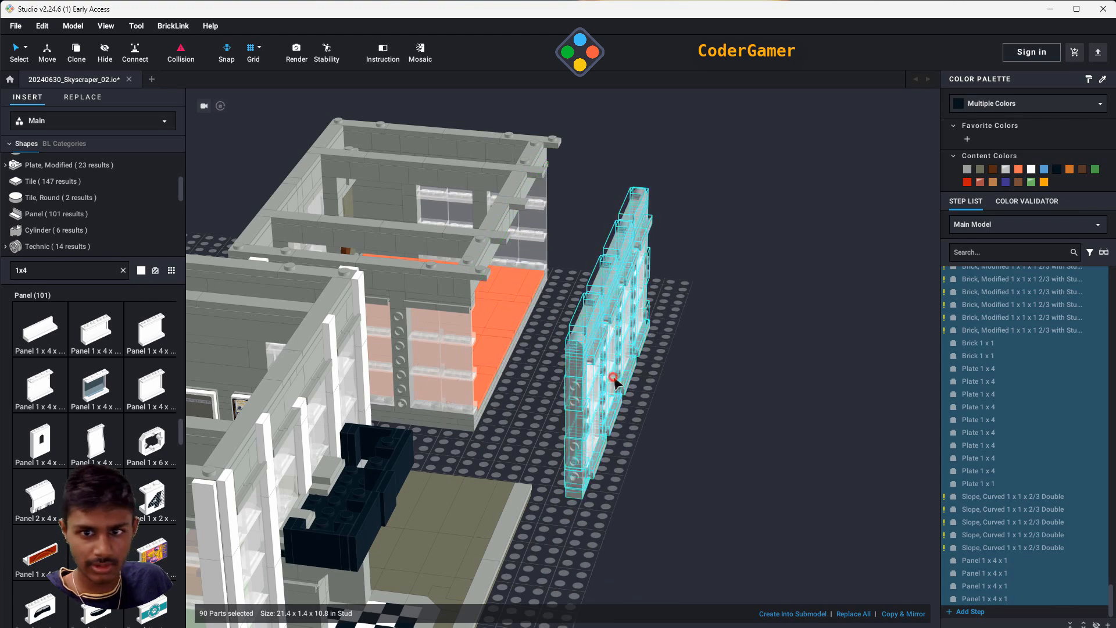
{"action": "right_click_drag", "start_coordinate": [649, 326], "coordinate": [709, 496]}
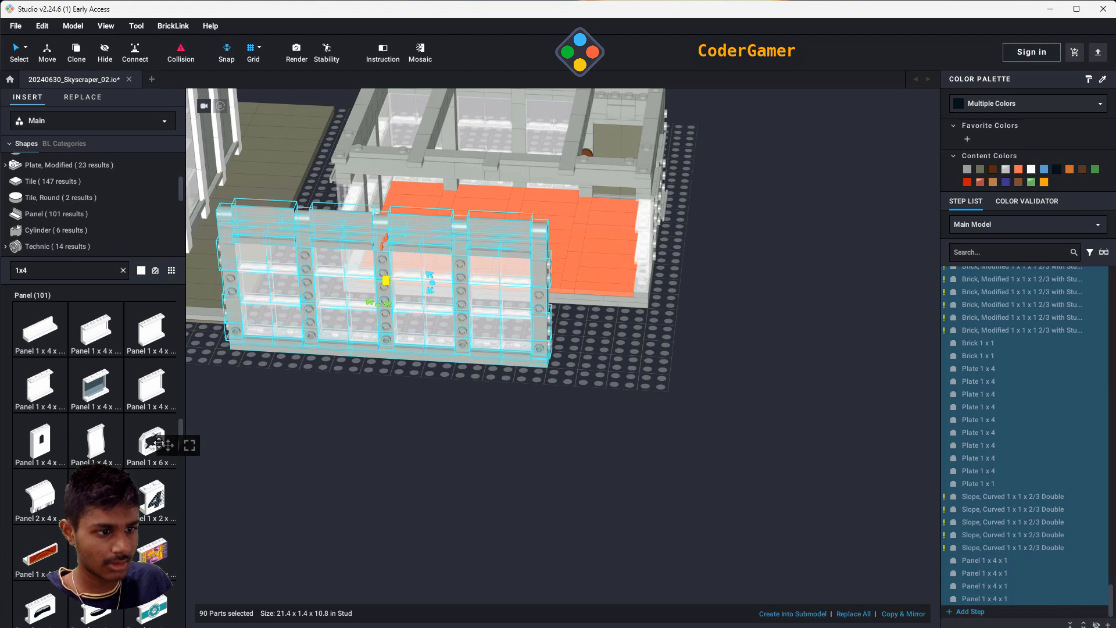
{"action": "right_click_drag", "start_coordinate": [159, 443], "coordinate": [305, 446]}
{"action": "scroll", "coordinate": [406, 463], "scroll_direction": "down", "scroll_amount": 3}
{"action": "right_click_drag", "start_coordinate": [529, 527], "coordinate": [558, 526]}
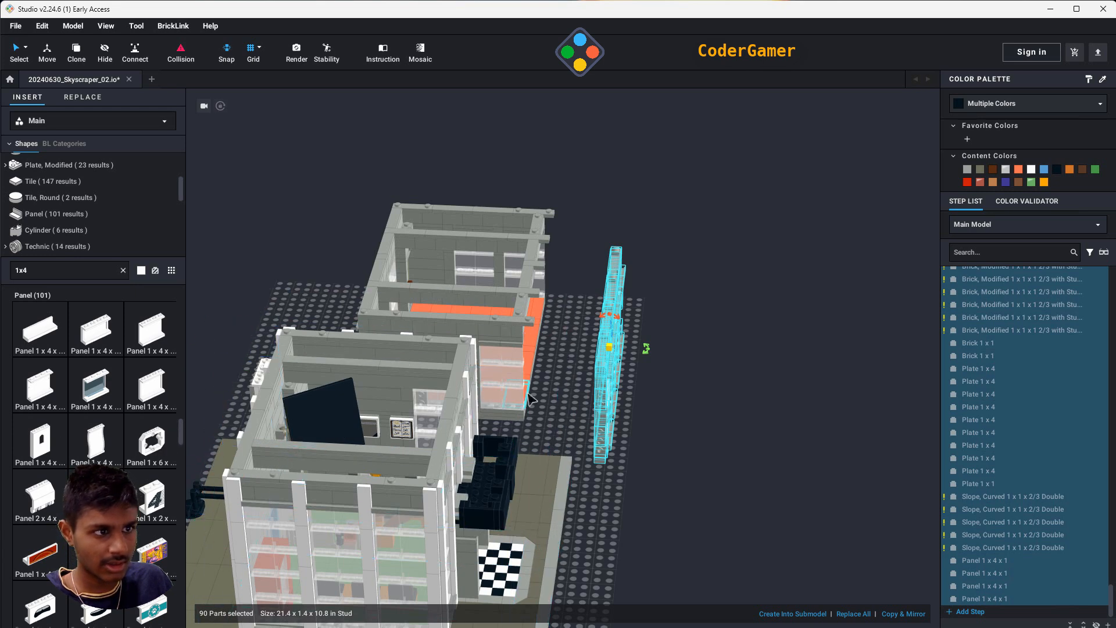
{"action": "left_click_drag", "start_coordinate": [605, 413], "coordinate": [426, 436]}
{"action": "left_click", "coordinate": [695, 430]}
{"action": "right_click_drag", "start_coordinate": [749, 433], "coordinate": [678, 445]}
{"action": "right_click_drag", "start_coordinate": [572, 265], "coordinate": [642, 346]}
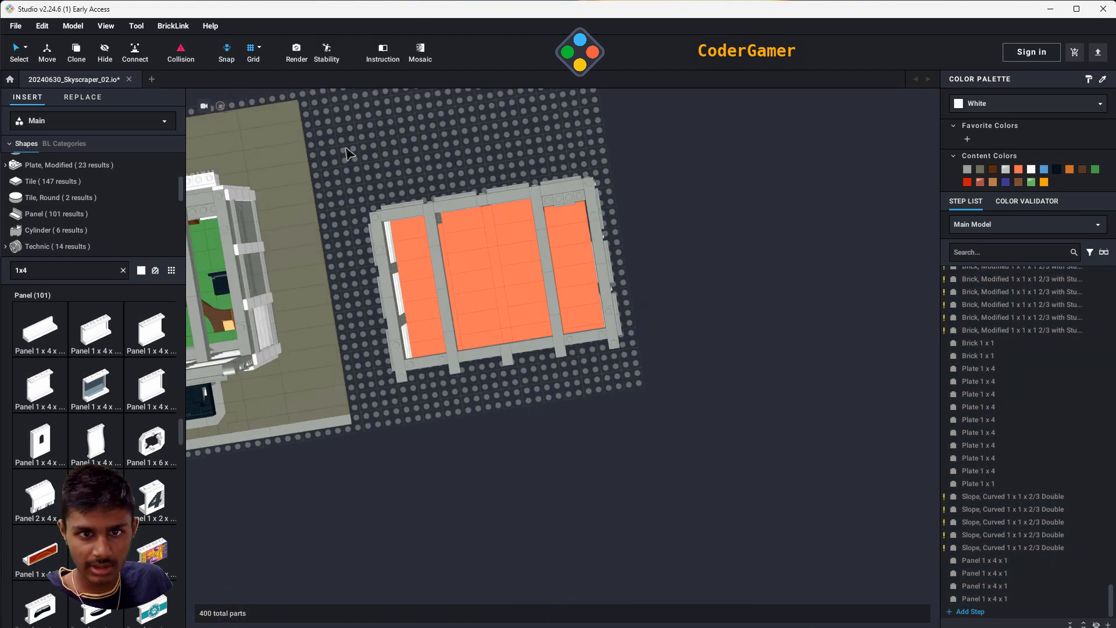
{"action": "left_click_drag", "start_coordinate": [347, 153], "coordinate": [686, 395]}
{"action": "right_click_drag", "start_coordinate": [686, 395], "coordinate": [754, 386]}
{"action": "left_click", "coordinate": [887, 414]}
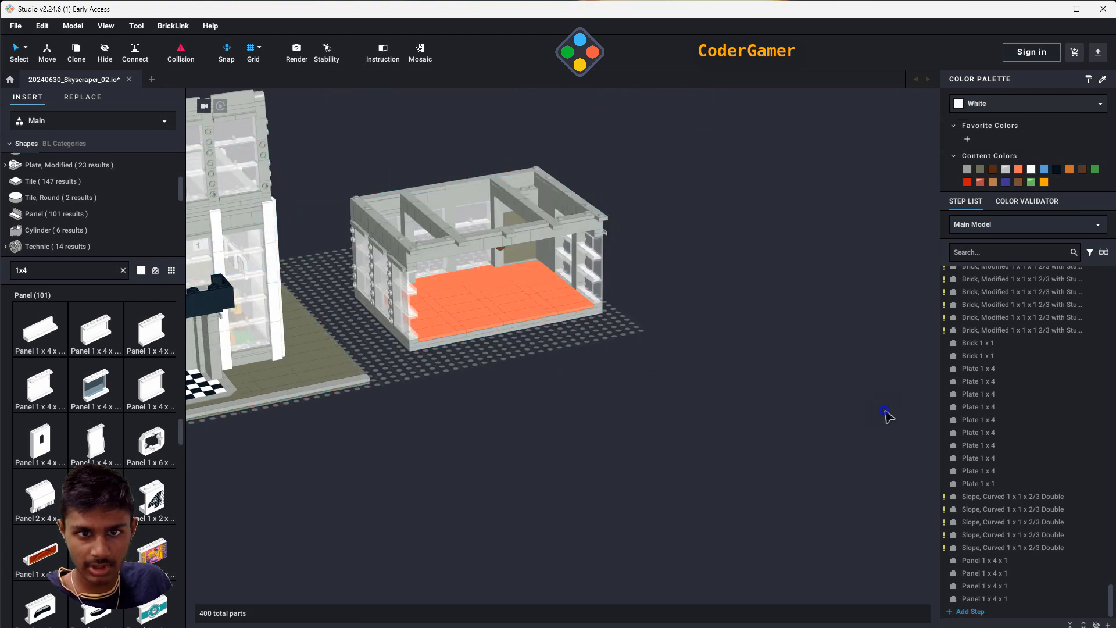
- Try to place the whole orange-floored room on top of the tower, then return it to the baseplate beside the tower
{"action": "right_click_drag", "start_coordinate": [887, 414], "coordinate": [558, 247]}
{"action": "left_click_drag", "start_coordinate": [397, 154], "coordinate": [630, 347]}
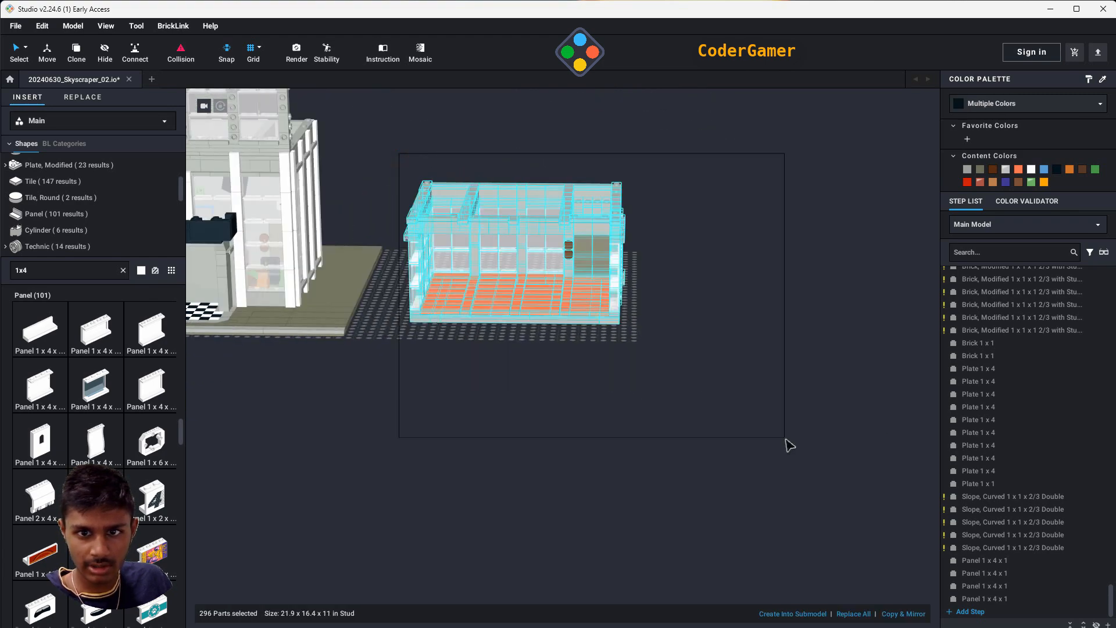
{"action": "left_click_drag", "start_coordinate": [786, 443], "coordinate": [785, 441]}
{"action": "right_click_drag", "start_coordinate": [784, 442], "coordinate": [617, 343]}
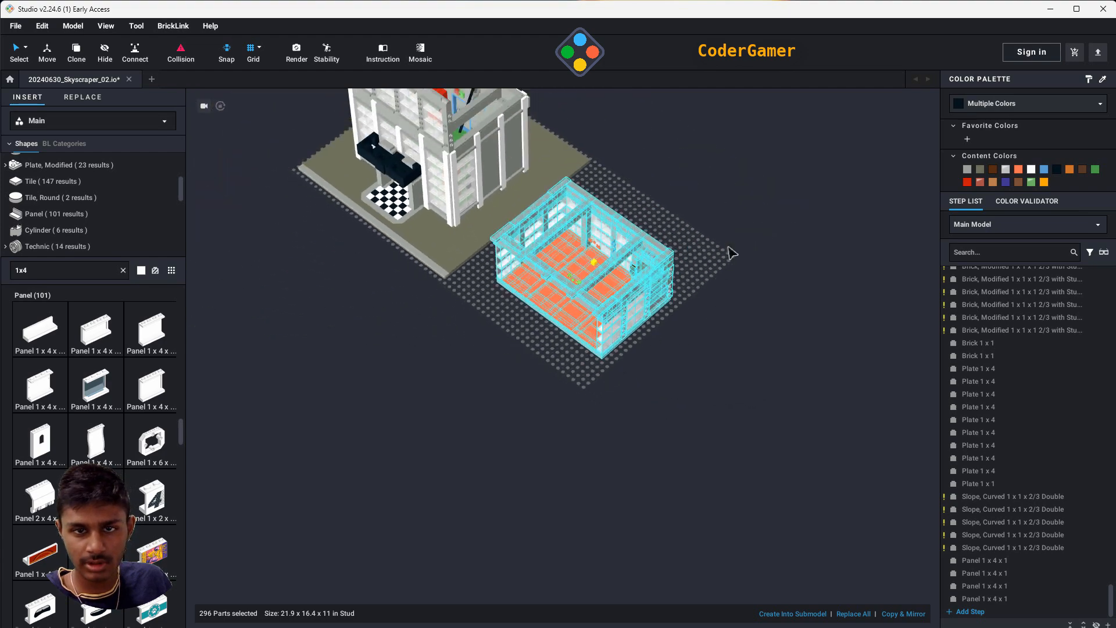
{"action": "middle_click_drag", "start_coordinate": [732, 253], "coordinate": [664, 422]}
{"action": "left_click_drag", "start_coordinate": [539, 552], "coordinate": [399, 344]}
{"action": "scroll", "coordinate": [399, 344], "scroll_direction": "up", "scroll_amount": 5}
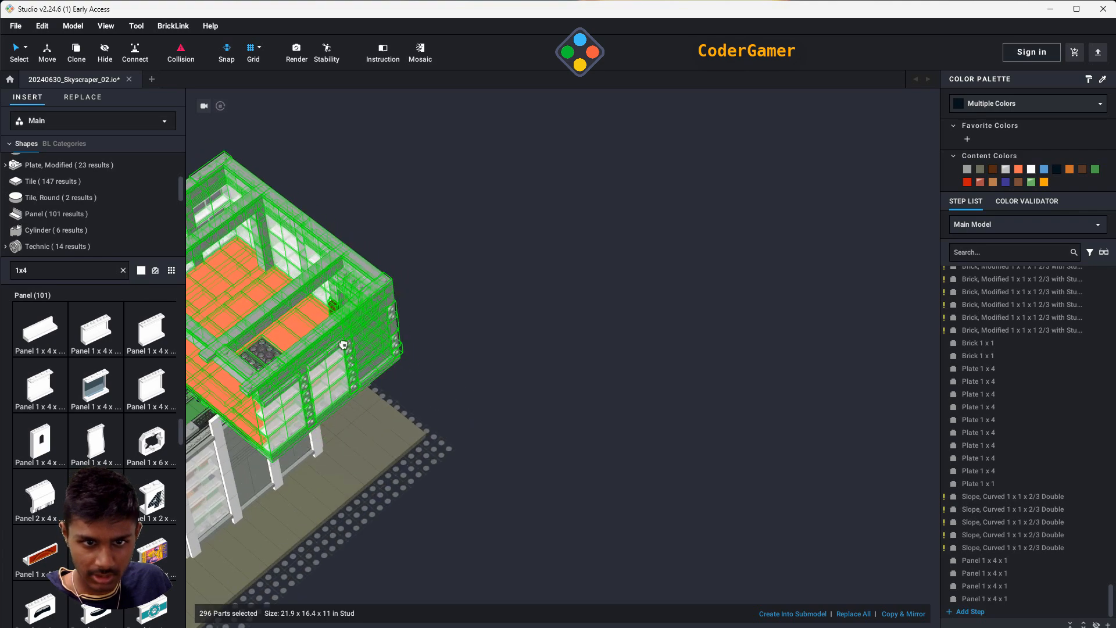
{"action": "left_click_drag", "start_coordinate": [205, 283], "coordinate": [761, 366]}
{"action": "scroll", "coordinate": [310, 310], "scroll_direction": "down", "scroll_amount": 3}
{"action": "left_click", "coordinate": [818, 452]}
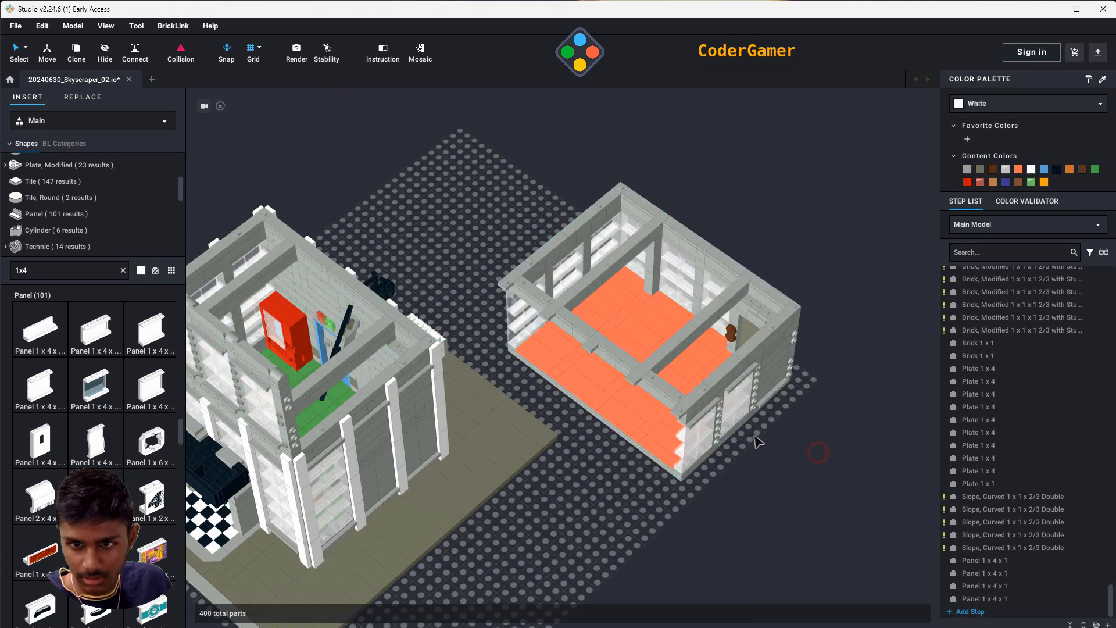
- Delete the five light gray parts that project over the front edge of the orange-floored room's top
{"action": "left_click", "coordinate": [694, 404]}
{"action": "key", "text": "Delete"}
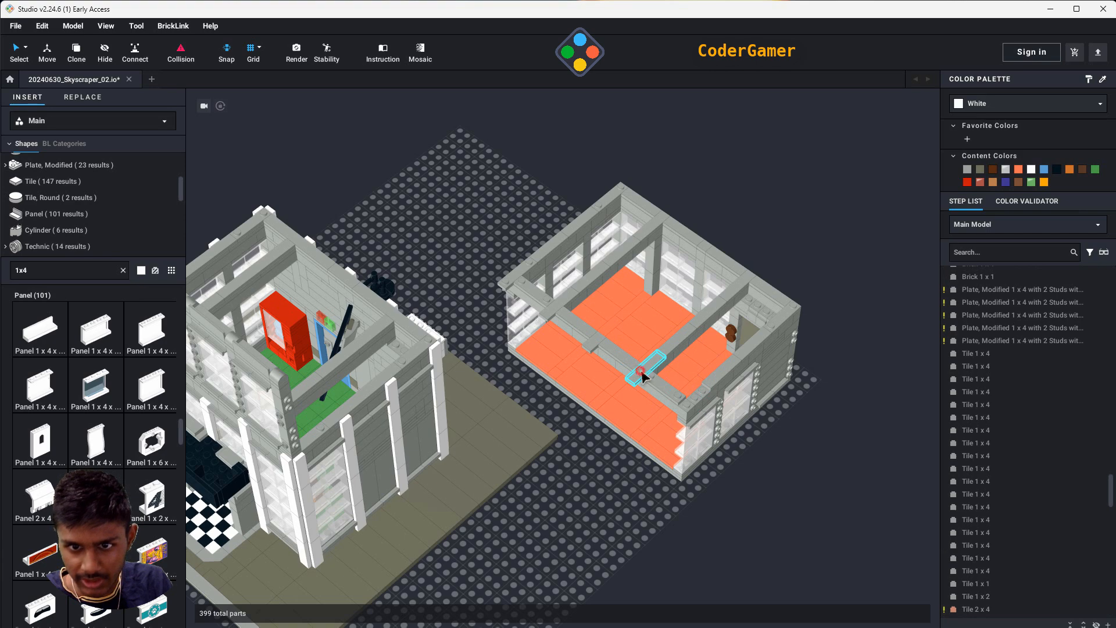
{"action": "left_click", "coordinate": [642, 377]}
{"action": "key", "text": "Delete"}
{"action": "left_click", "coordinate": [590, 349]}
{"action": "key", "text": "Delete"}
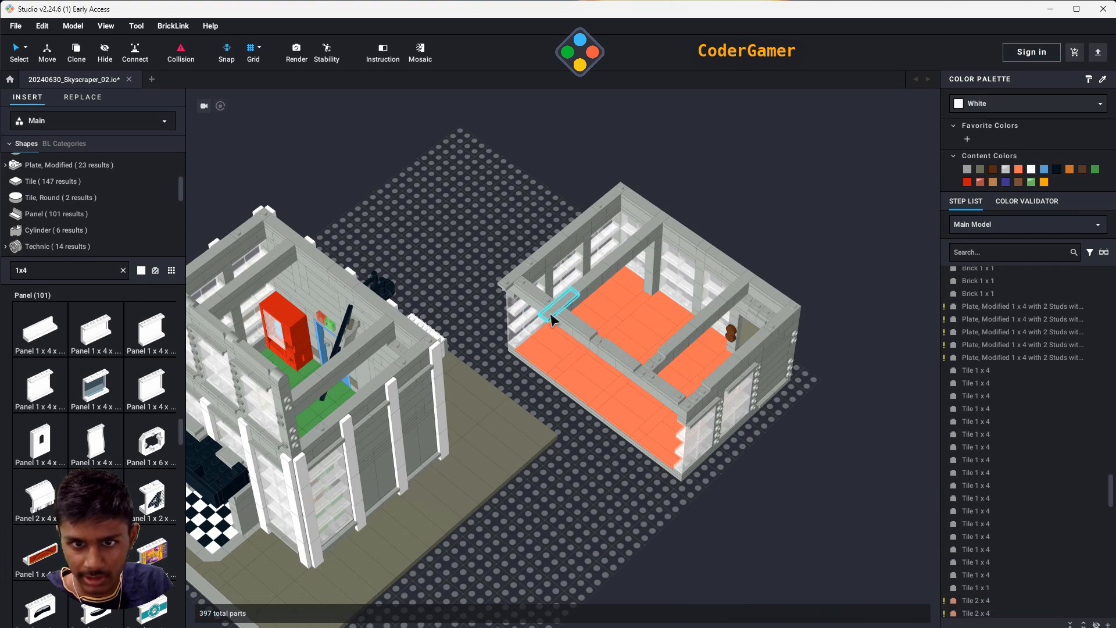
{"action": "left_click", "coordinate": [550, 314]}
{"action": "key", "text": "Delete"}
{"action": "left_click", "coordinate": [512, 282]}
{"action": "key", "text": "Delete"}
- Select the whole orange-floored room and place it on top of the tower, behind the window wall
{"action": "right_click_drag", "start_coordinate": [928, 470], "coordinate": [889, 482]}
{"action": "left_click_drag", "start_coordinate": [628, 225], "coordinate": [925, 568]}
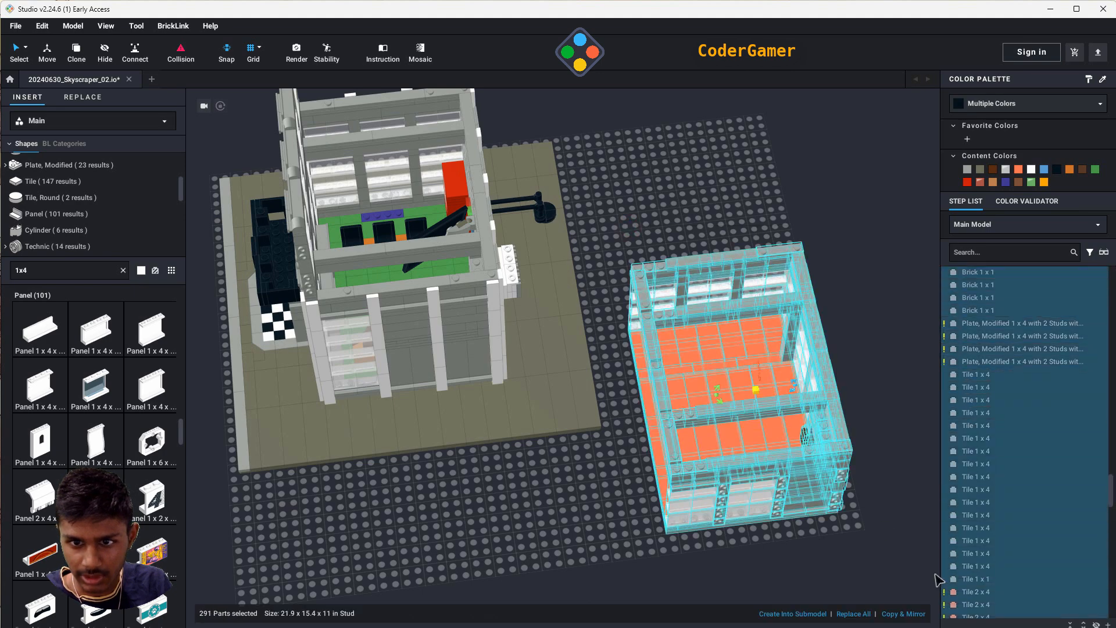
{"action": "left_click_drag", "start_coordinate": [804, 501], "coordinate": [460, 258]}
{"action": "left_click", "coordinate": [753, 414]}
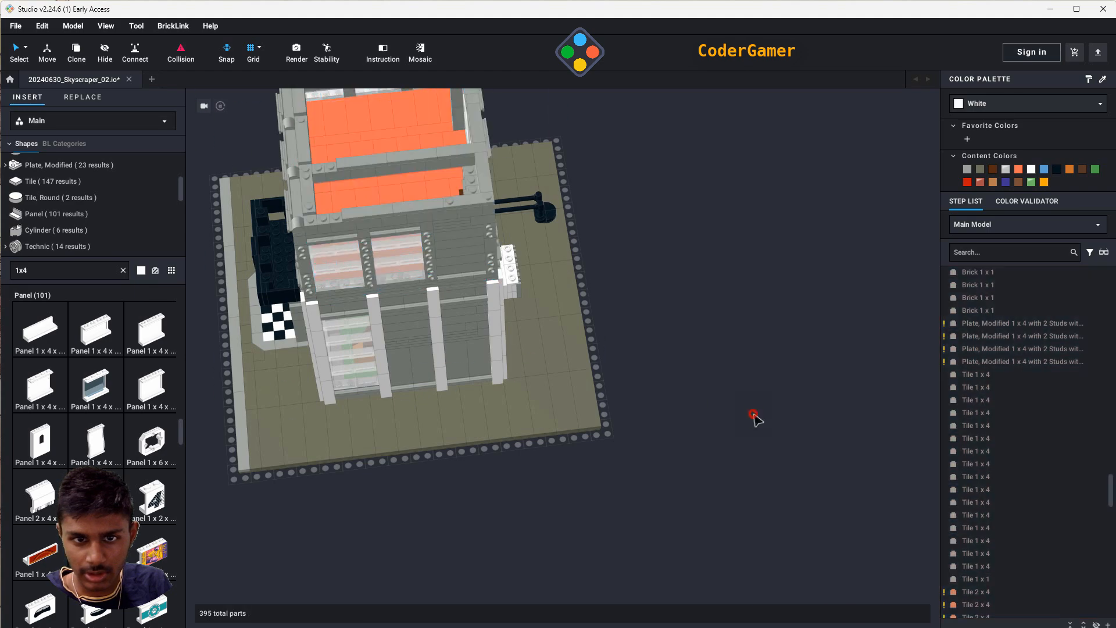
- Find Plate, Modified 1 x 4 with 2 Studs with Groove and place two white ones on the storey's front top corners, along the side walls
{"action": "right_click_drag", "start_coordinate": [755, 411], "coordinate": [767, 402]}
{"action": "middle_click_drag", "start_coordinate": [768, 401], "coordinate": [818, 397]}
{"action": "scroll", "coordinate": [775, 424], "scroll_direction": "down", "scroll_amount": 3}
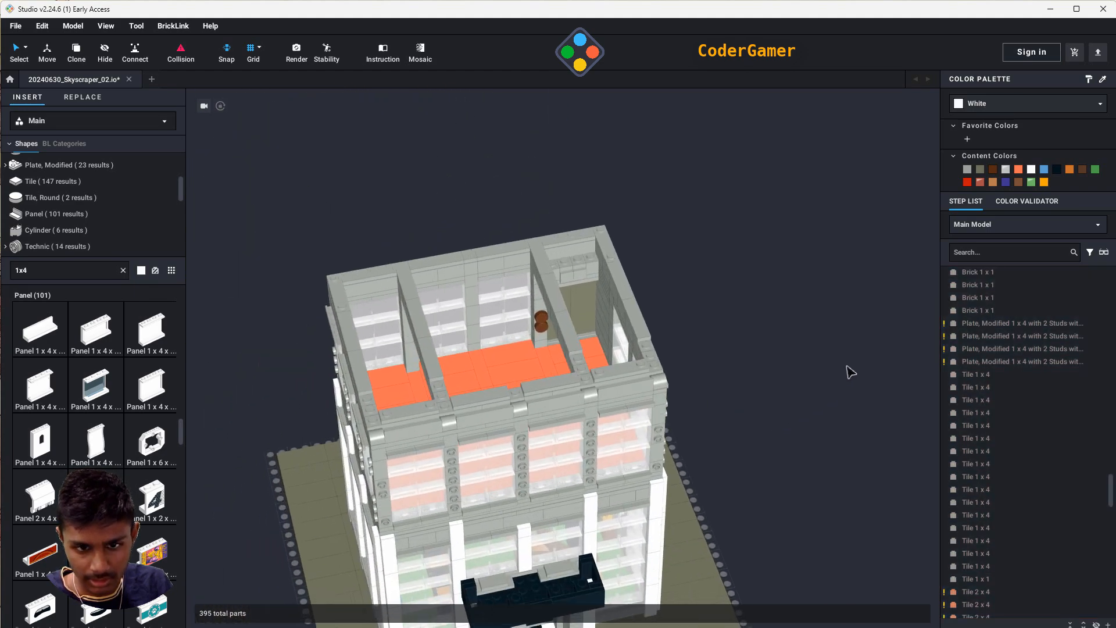
{"action": "scroll", "coordinate": [802, 386], "scroll_direction": "up", "scroll_amount": 5}
{"action": "right_click_drag", "start_coordinate": [815, 390], "coordinate": [841, 384]}
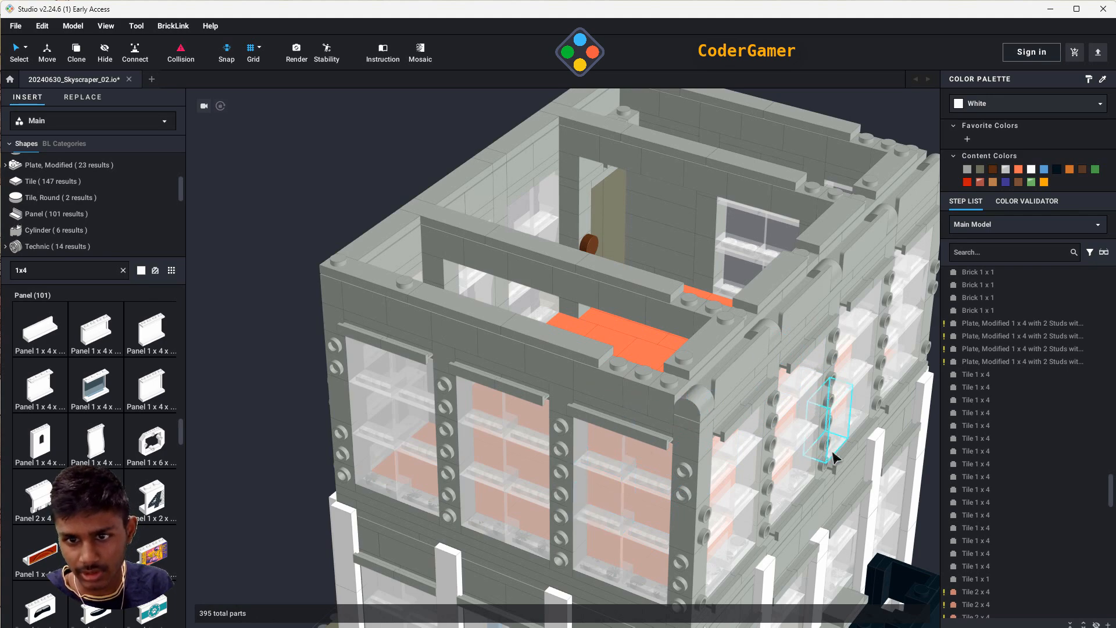
{"action": "right_click_drag", "start_coordinate": [790, 468], "coordinate": [766, 469]}
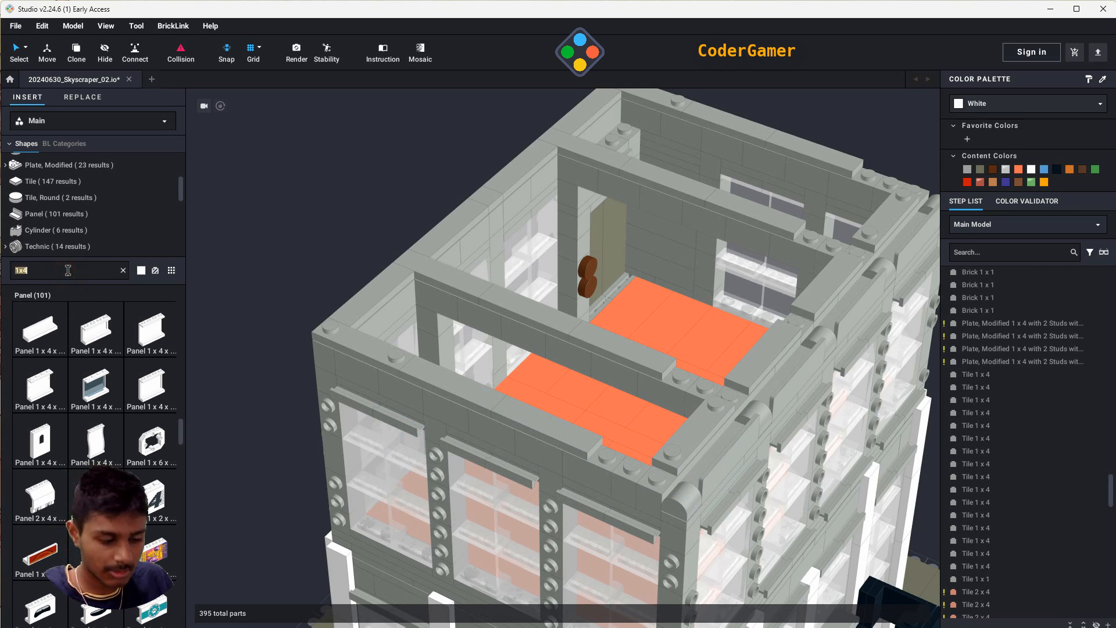
{"action": "scroll", "coordinate": [23, 209], "scroll_direction": "up", "scroll_amount": 3}
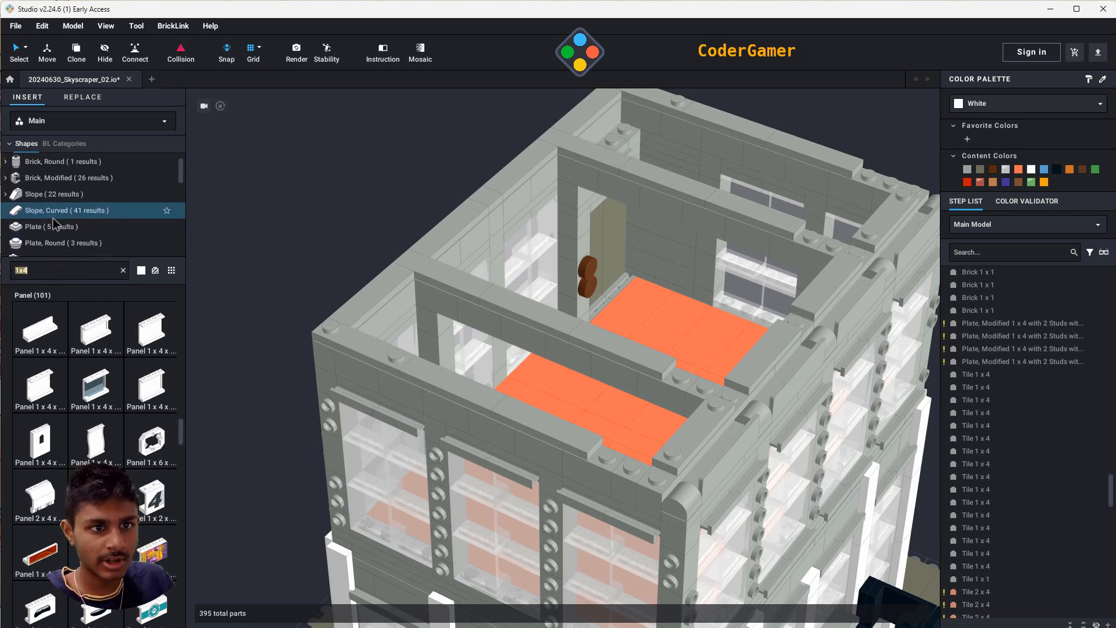
{"action": "left_click", "coordinate": [56, 247]}
{"action": "scroll", "coordinate": [59, 250], "scroll_direction": "down", "scroll_amount": 1}
{"action": "left_click", "coordinate": [58, 243]}
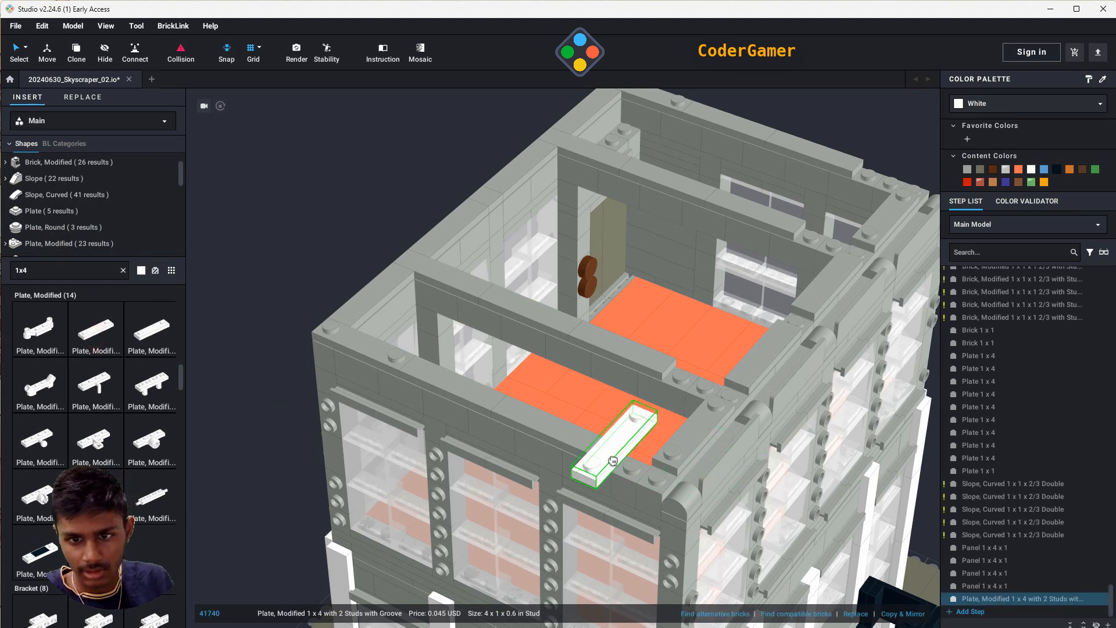
{"action": "key", "text": "Right"}
{"action": "left_click", "coordinate": [631, 468]}
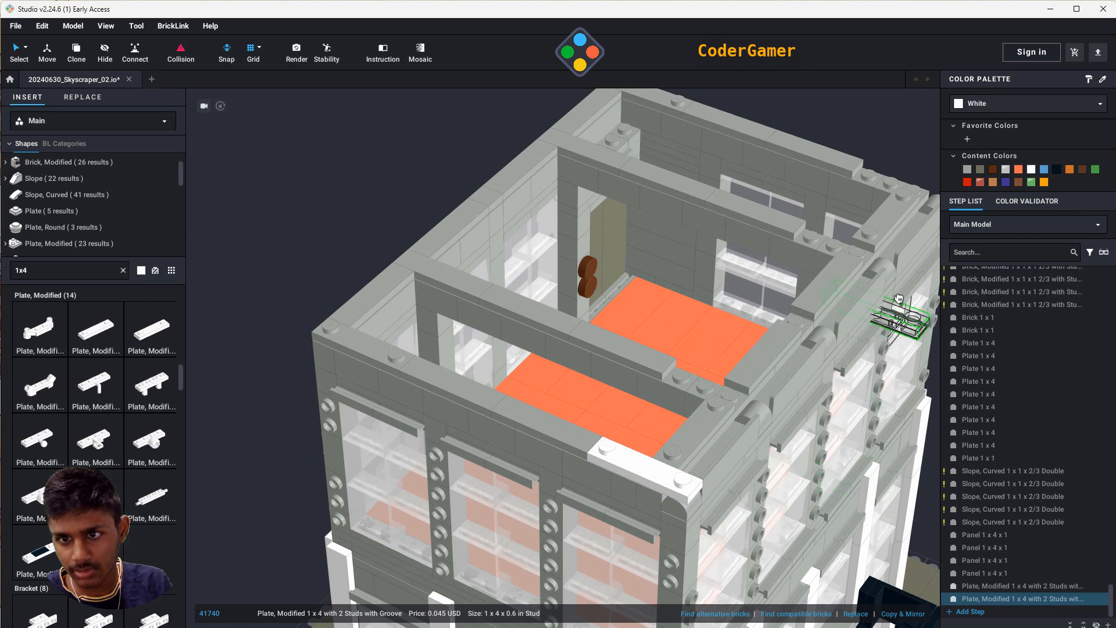
{"action": "left_click", "coordinate": [910, 183]}
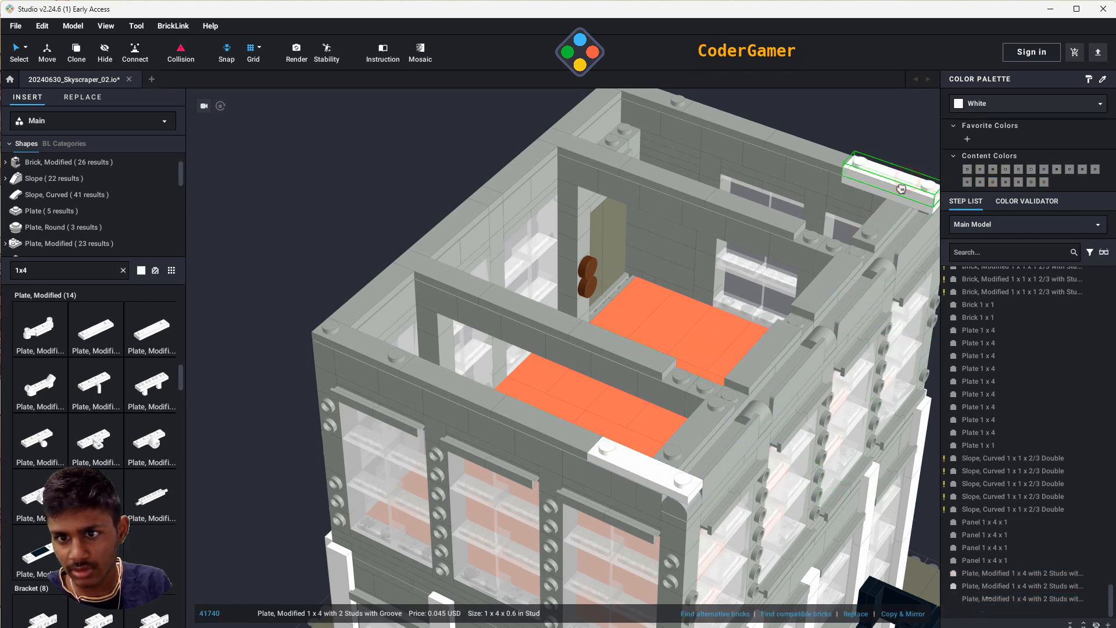
- Find Tile 1 x 4 and place two white ones on the front ends of the two inner roof beams
{"action": "scroll", "coordinate": [70, 221], "scroll_direction": "down", "scroll_amount": 1}
{"action": "left_click", "coordinate": [74, 215]}
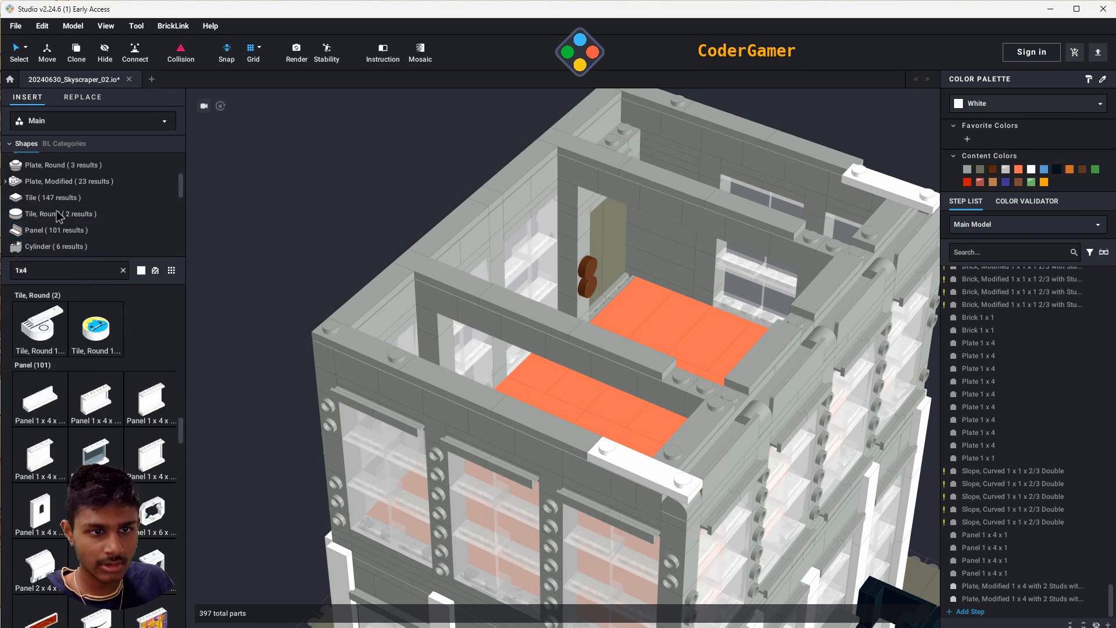
{"action": "left_click", "coordinate": [52, 197]}
{"action": "left_click", "coordinate": [40, 331]}
{"action": "left_click", "coordinate": [845, 446]}
{"action": "left_click_drag", "start_coordinate": [846, 445], "coordinate": [731, 395]}
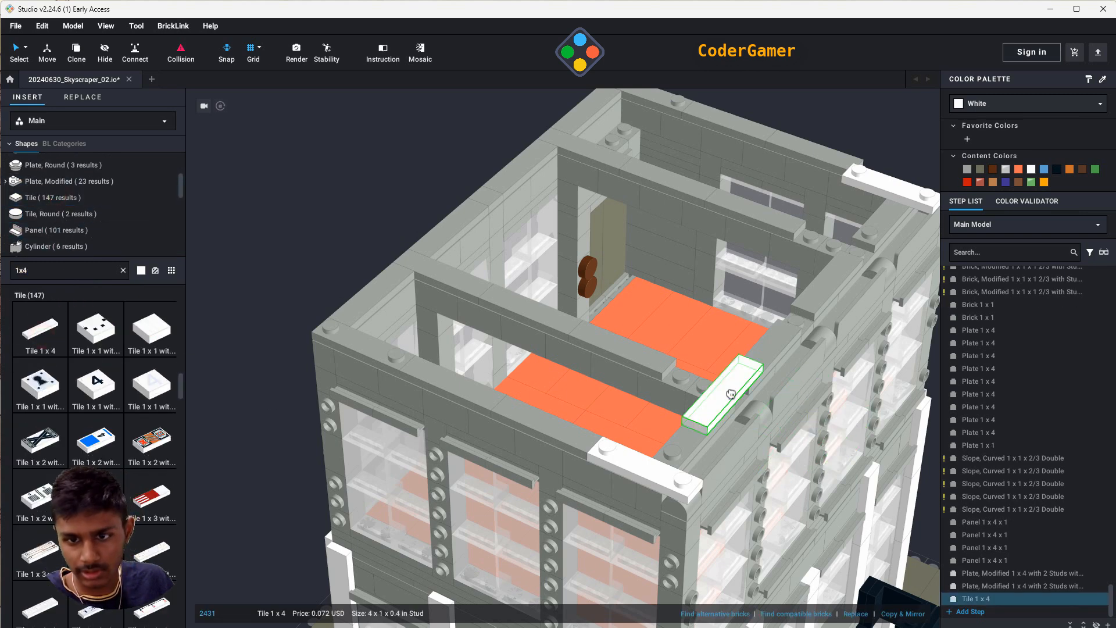
{"action": "key", "text": "Right"}
{"action": "left_click", "coordinate": [725, 384]}
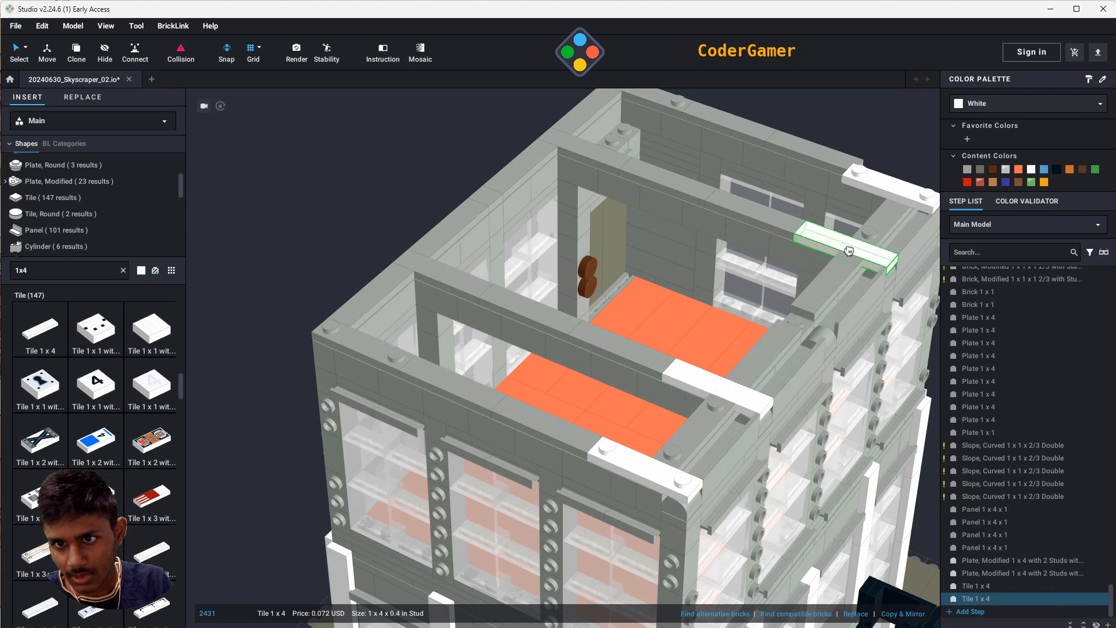
{"action": "left_click", "coordinate": [845, 248]}
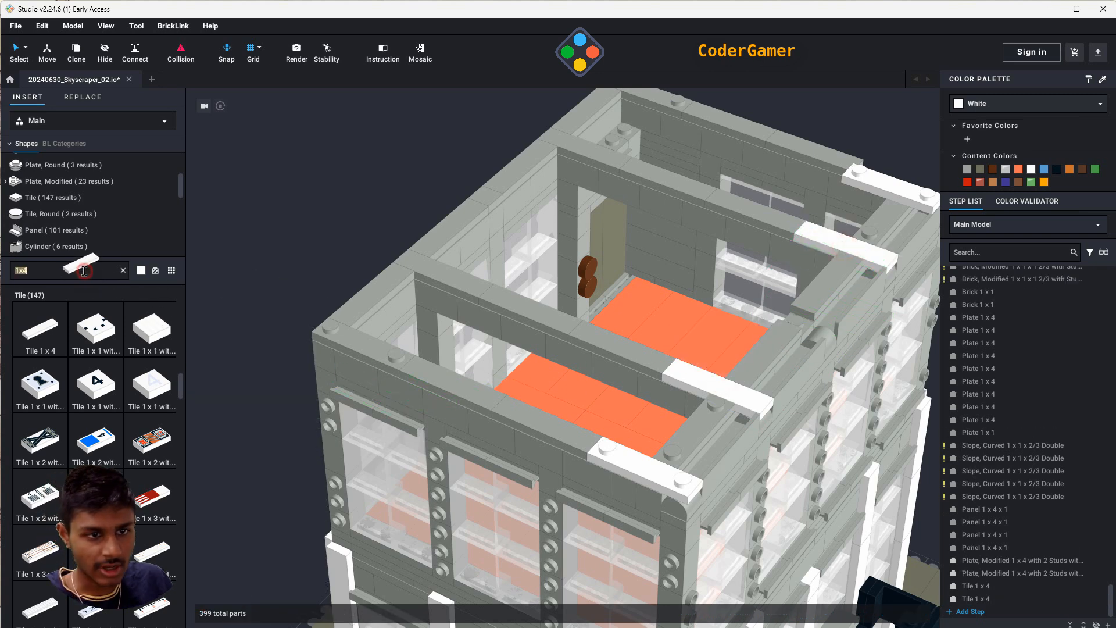
- Search for "1x2" and place one white Tile 1 x 2 on the front beam's short middle stub, between the Tile 1 x 4 pieces
{"action": "key", "text": "BackSpace"}
{"action": "type", "text": "2"}
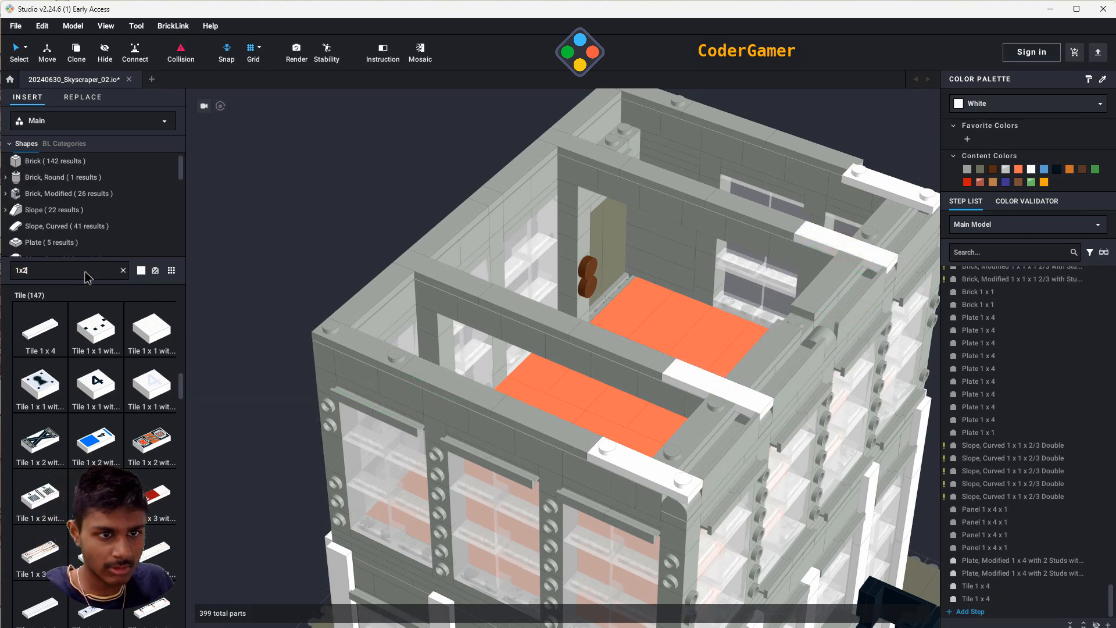
{"action": "scroll", "coordinate": [47, 247], "scroll_direction": "down", "scroll_amount": 4}
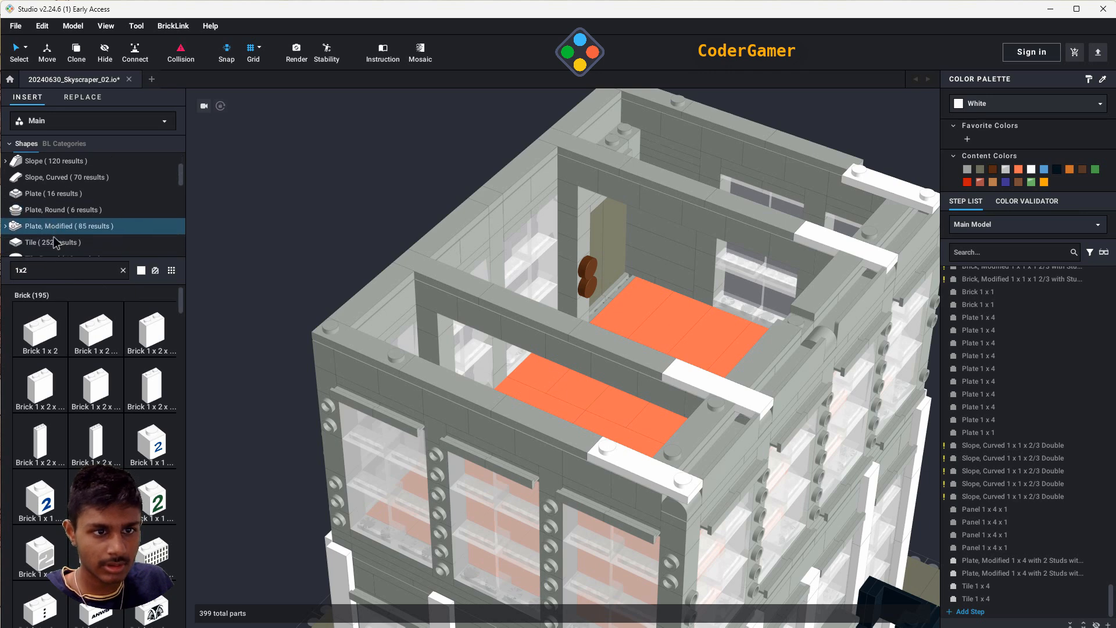
{"action": "left_click", "coordinate": [46, 228]}
{"action": "left_click", "coordinate": [42, 326]}
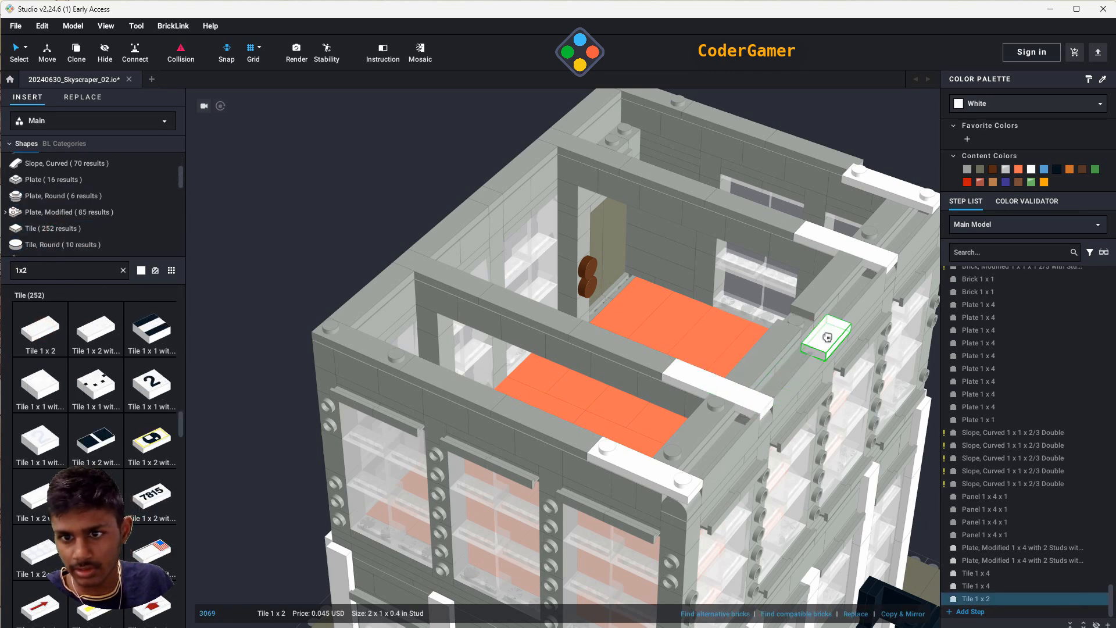
{"action": "left_click", "coordinate": [813, 330]}
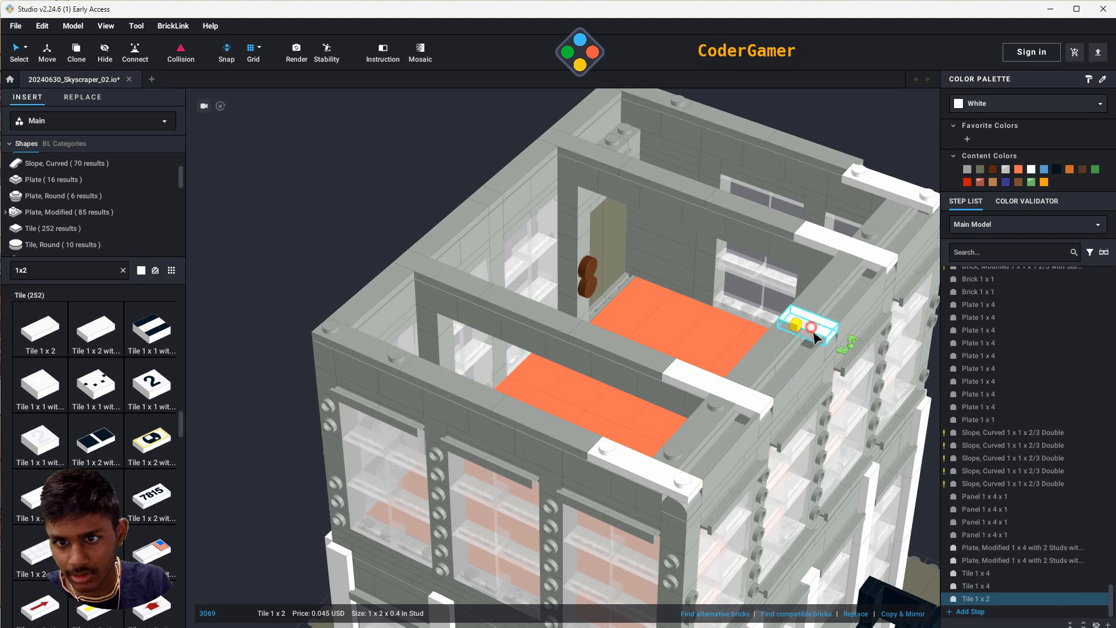
{"action": "key", "text": "ctrl+v"}
{"action": "scroll", "coordinate": [323, 256], "scroll_direction": "down", "scroll_amount": 3}
{"action": "right_click_drag", "start_coordinate": [907, 436], "coordinate": [802, 403]}
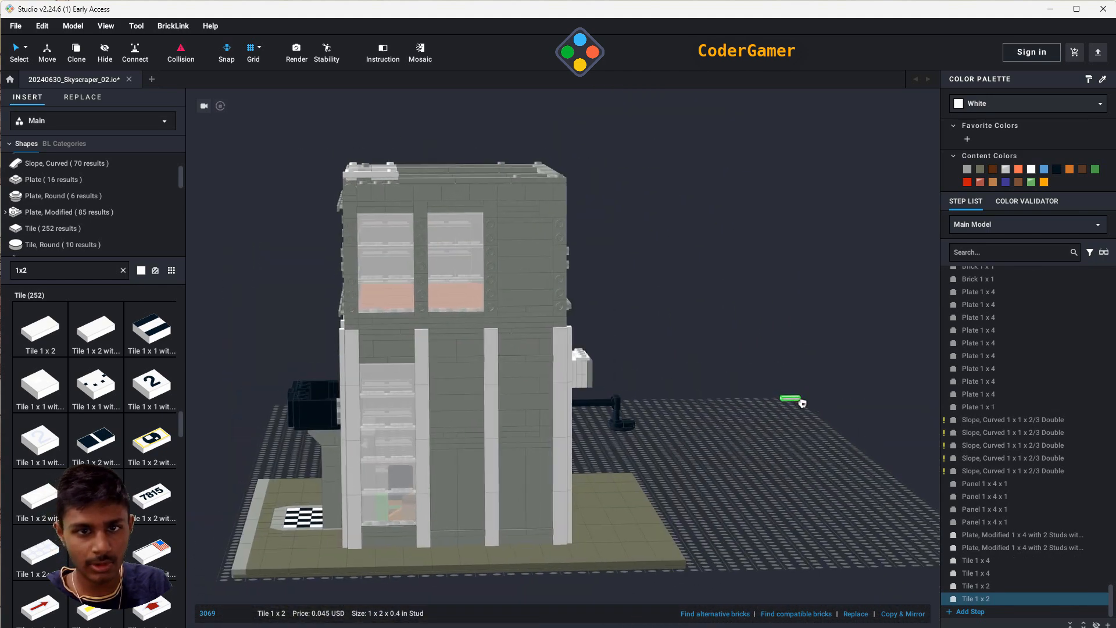
{"action": "middle_click_drag", "start_coordinate": [802, 403], "coordinate": [837, 416]}
{"action": "key", "text": "Escape"}
{"action": "left_click_drag", "start_coordinate": [330, 155], "coordinate": [710, 326]}
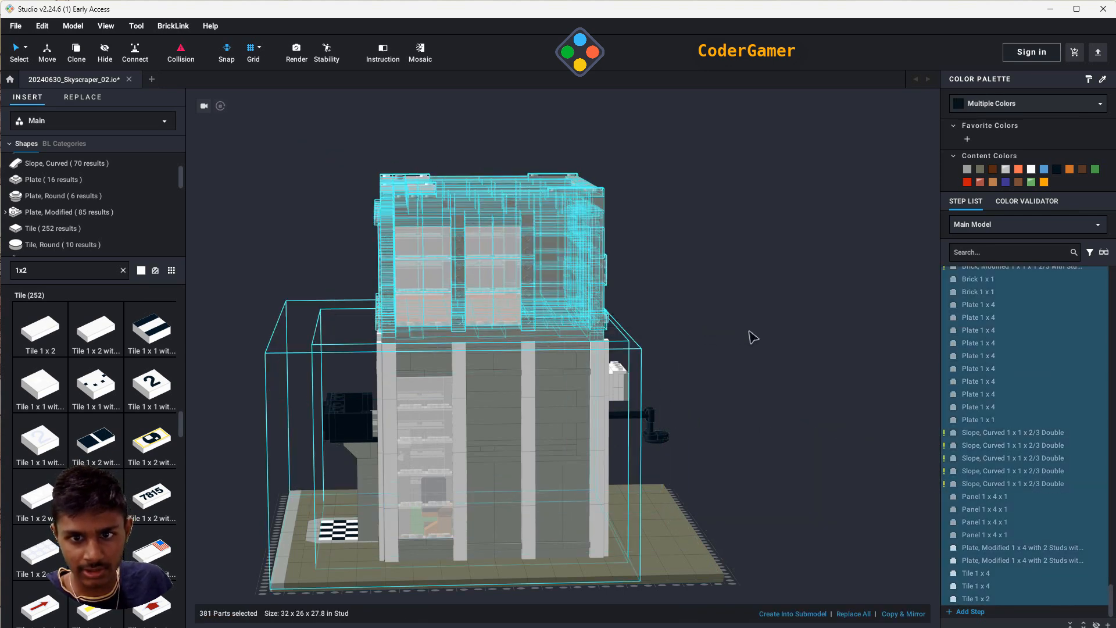
{"action": "middle_click_drag", "start_coordinate": [749, 332], "coordinate": [751, 303]}
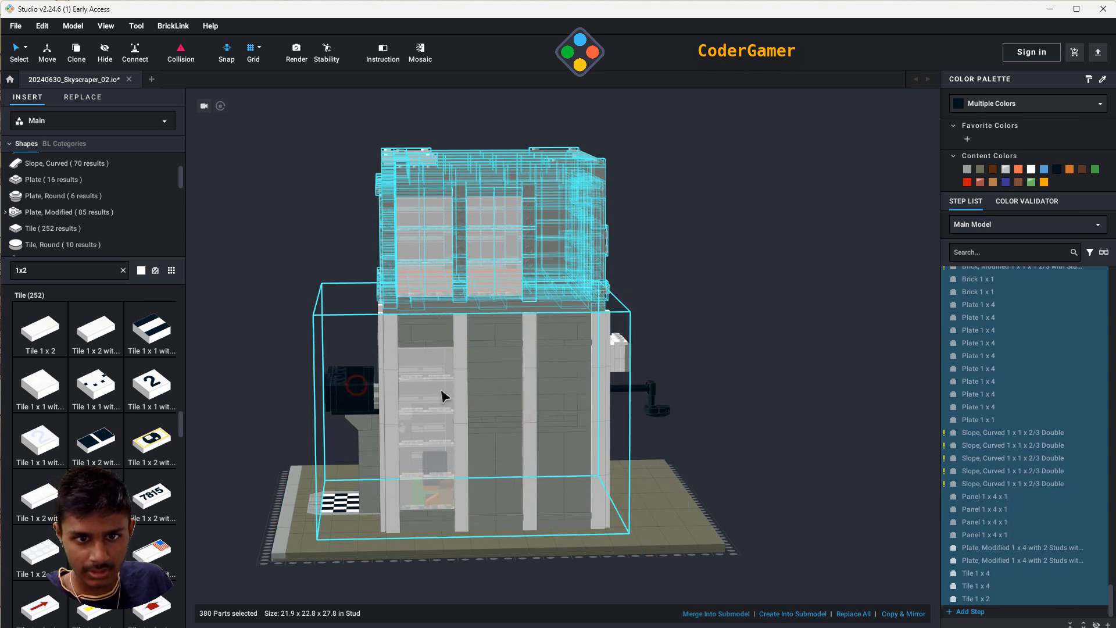
{"action": "left_click", "coordinate": [649, 386], "text": "ctrl"}
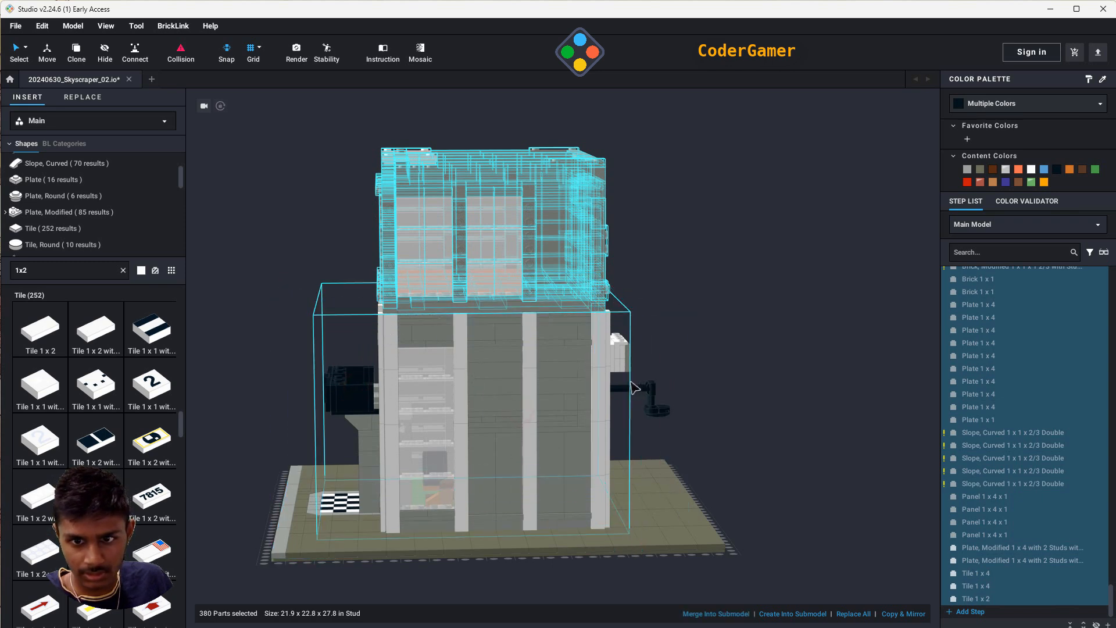
{"action": "left_click", "coordinate": [765, 456]}
{"action": "right_click_drag", "start_coordinate": [710, 341], "coordinate": [799, 354]}
{"action": "left_click_drag", "start_coordinate": [325, 120], "coordinate": [672, 303]}
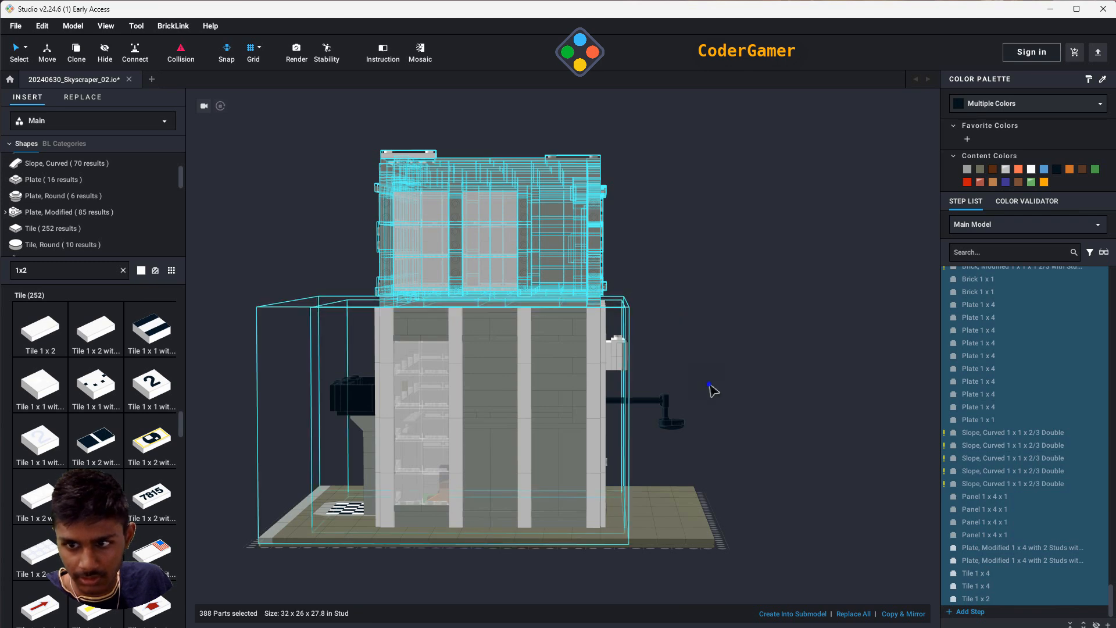
- Select the storey's loose parts from the first Plate 1 x 8 through the last Tile 1 x 2 and move them off the tower onto the grid
{"action": "right_click_drag", "start_coordinate": [710, 385], "coordinate": [768, 409]}
{"action": "scroll", "coordinate": [1046, 433], "scroll_direction": "up", "scroll_amount": 5}
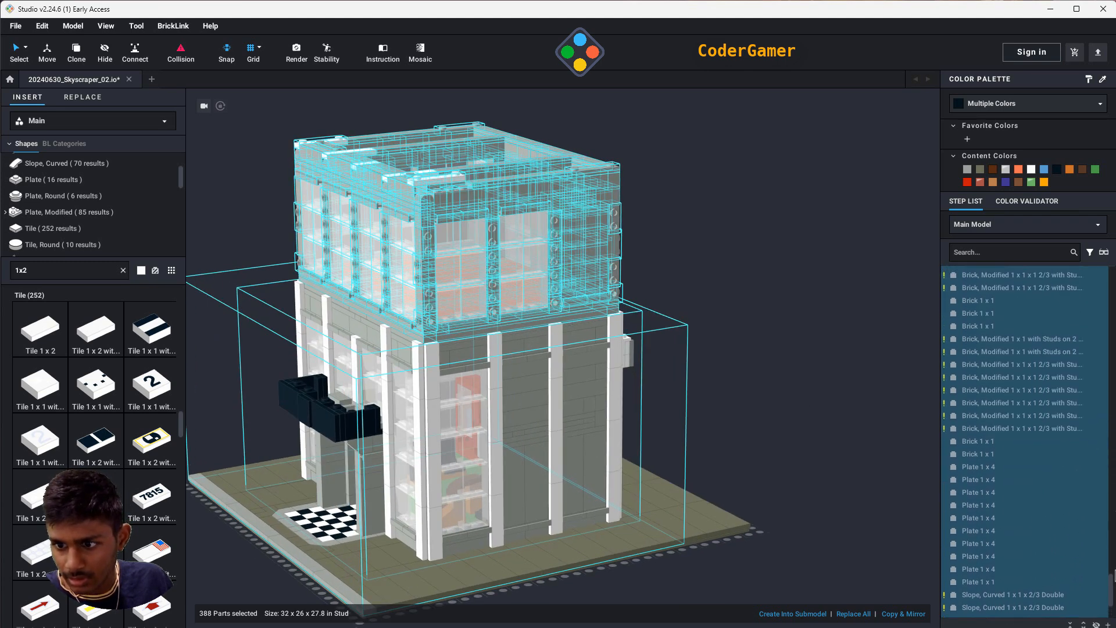
{"action": "scroll", "coordinate": [1082, 385], "scroll_direction": "up", "scroll_amount": 10}
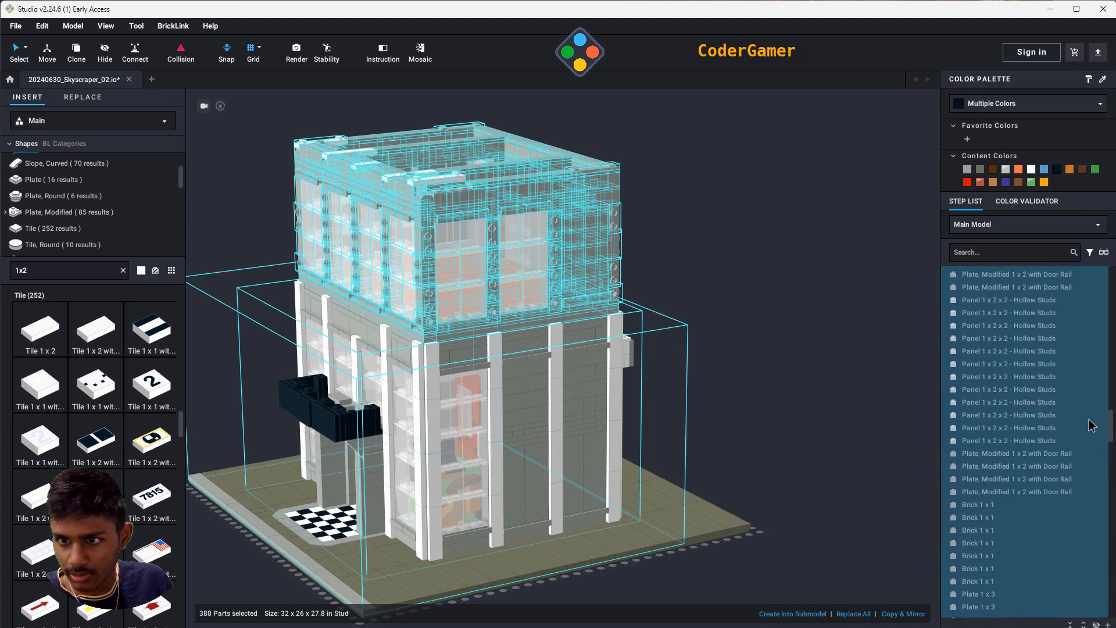
{"action": "scroll", "coordinate": [1082, 386], "scroll_direction": "up", "scroll_amount": 10}
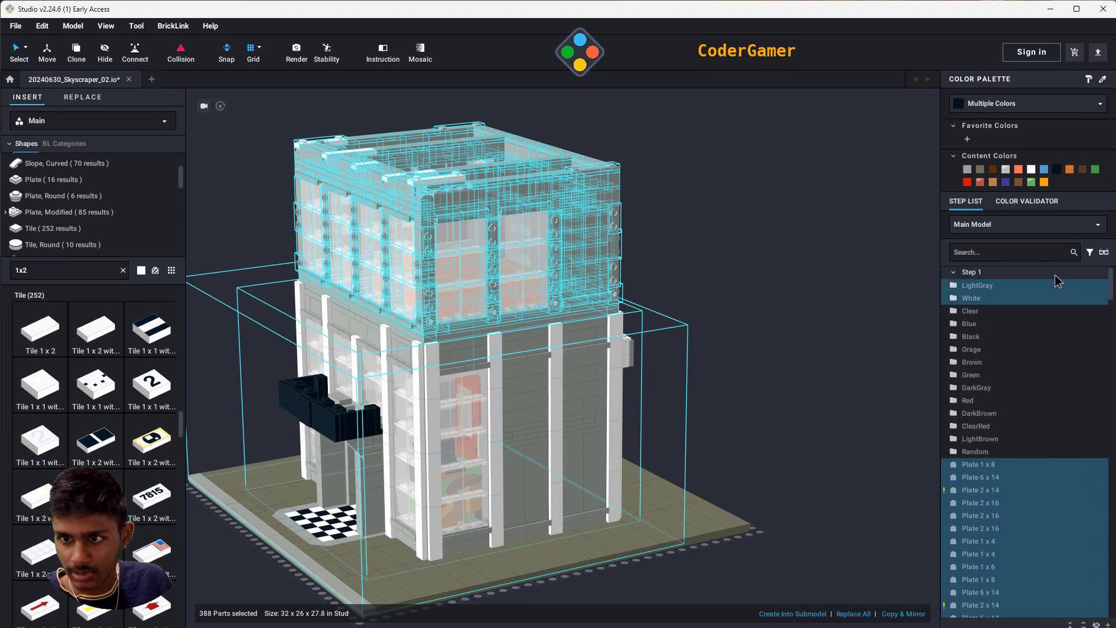
{"action": "left_click", "coordinate": [1001, 465]}
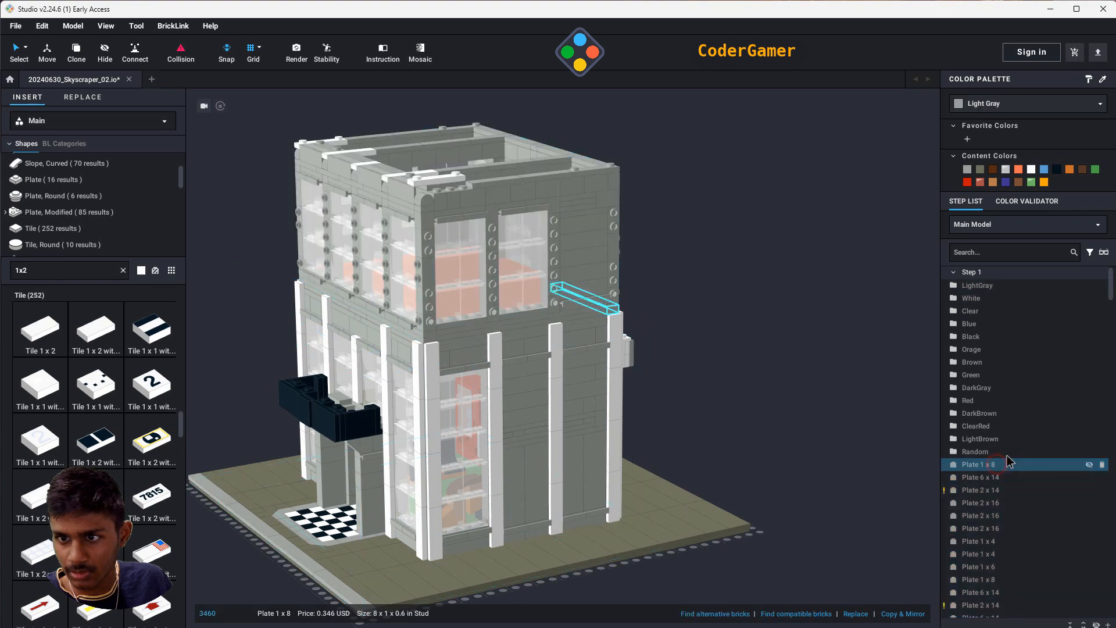
{"action": "left_click_drag", "start_coordinate": [1110, 285], "coordinate": [1110, 598]}
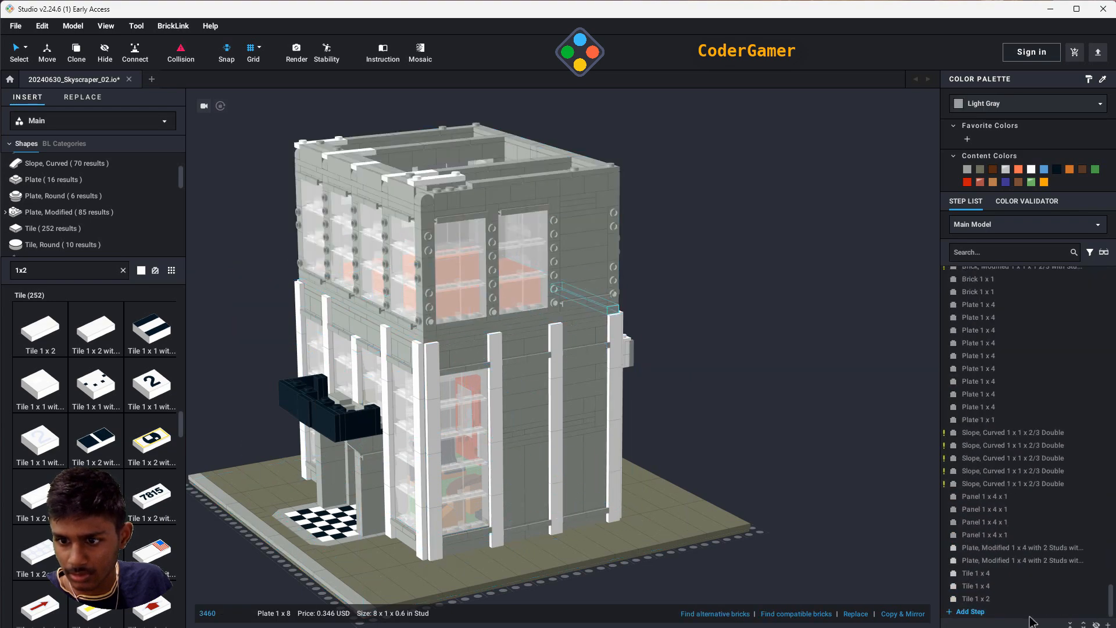
{"action": "left_click", "coordinate": [1023, 600], "text": "shift"}
{"action": "scroll", "coordinate": [674, 441], "scroll_direction": "down", "scroll_amount": 4}
{"action": "left_click_drag", "start_coordinate": [509, 304], "coordinate": [785, 572]}
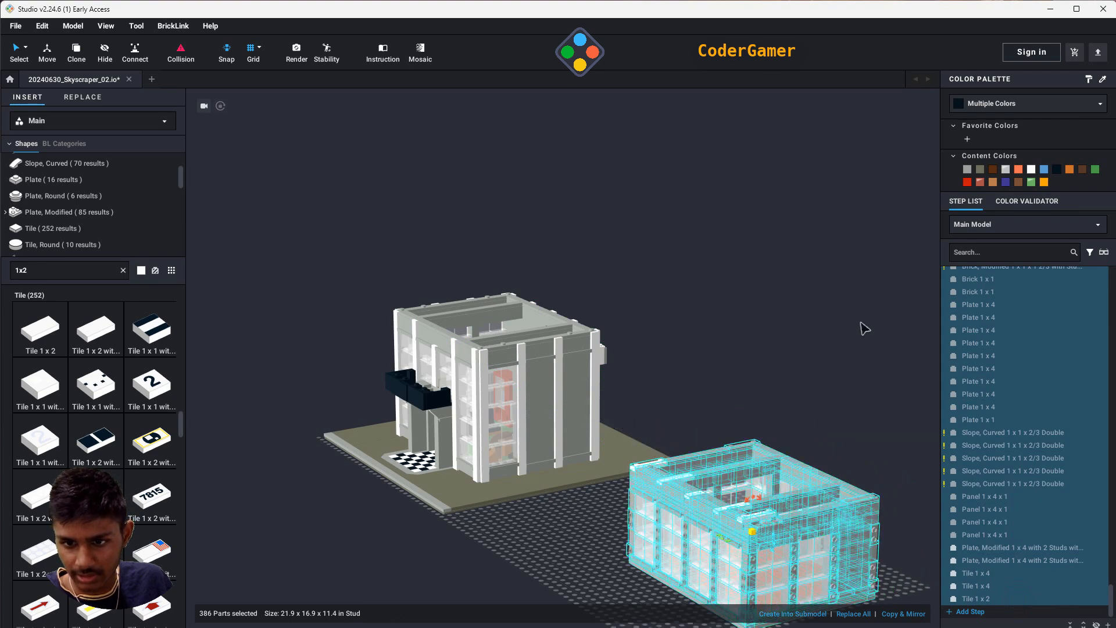
{"action": "left_click", "coordinate": [861, 324]}
- Delete the two light gray Plate, Modified 1 x 4 with 2 Studs with Groove pieces on the outer bays of the storey's front top edge
{"action": "right_click_drag", "start_coordinate": [793, 349], "coordinate": [866, 368]}
{"action": "middle_click_drag", "start_coordinate": [829, 366], "coordinate": [511, 290]}
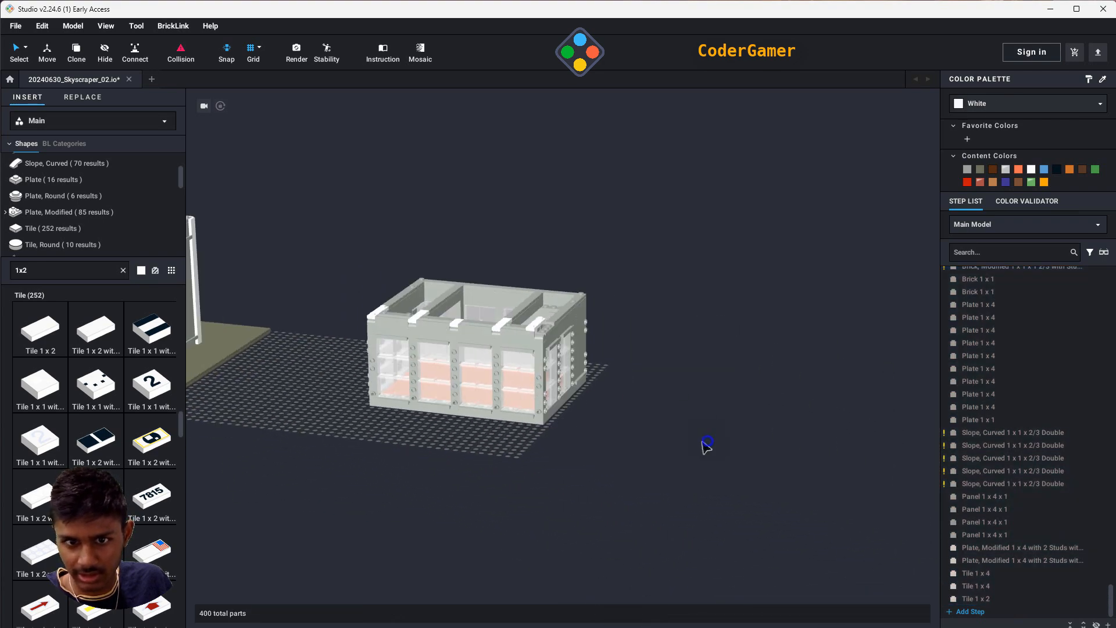
{"action": "mouse_move", "coordinate": [706, 446]}
{"action": "right_mouse_down"}
{"action": "mouse_move", "coordinate": [670, 454]}
{"action": "mouse_move", "coordinate": [668, 469]}
{"action": "mouse_move", "coordinate": [648, 453]}
{"action": "mouse_move", "coordinate": [754, 424]}
{"action": "mouse_move", "coordinate": [703, 448]}
{"action": "mouse_move", "coordinate": [695, 439]}
{"action": "mouse_move", "coordinate": [714, 445]}
{"action": "right_mouse_up"}
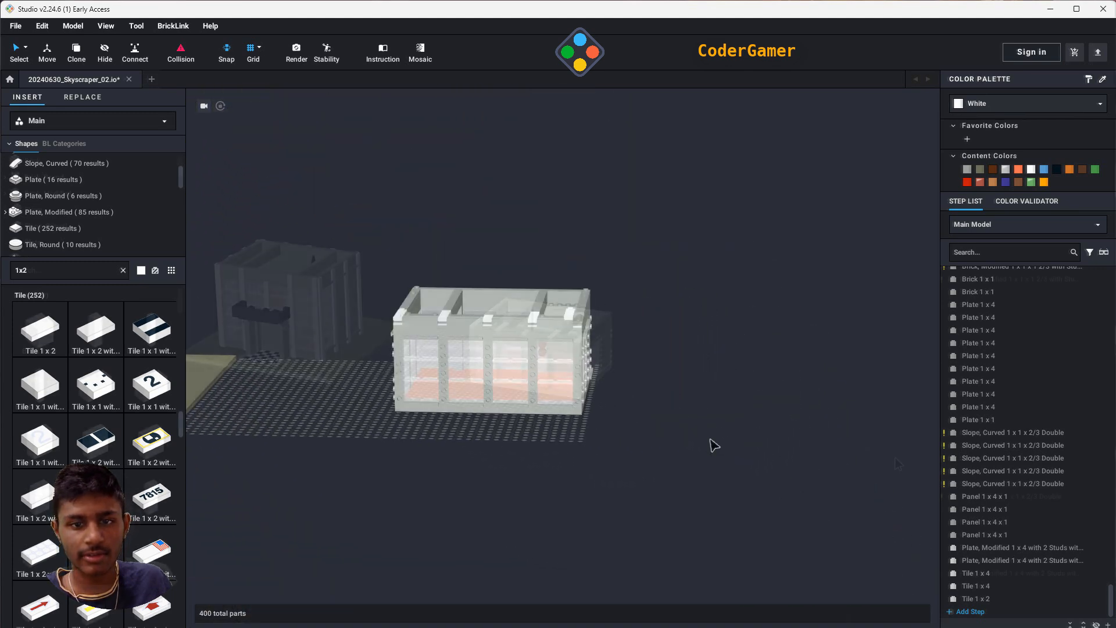
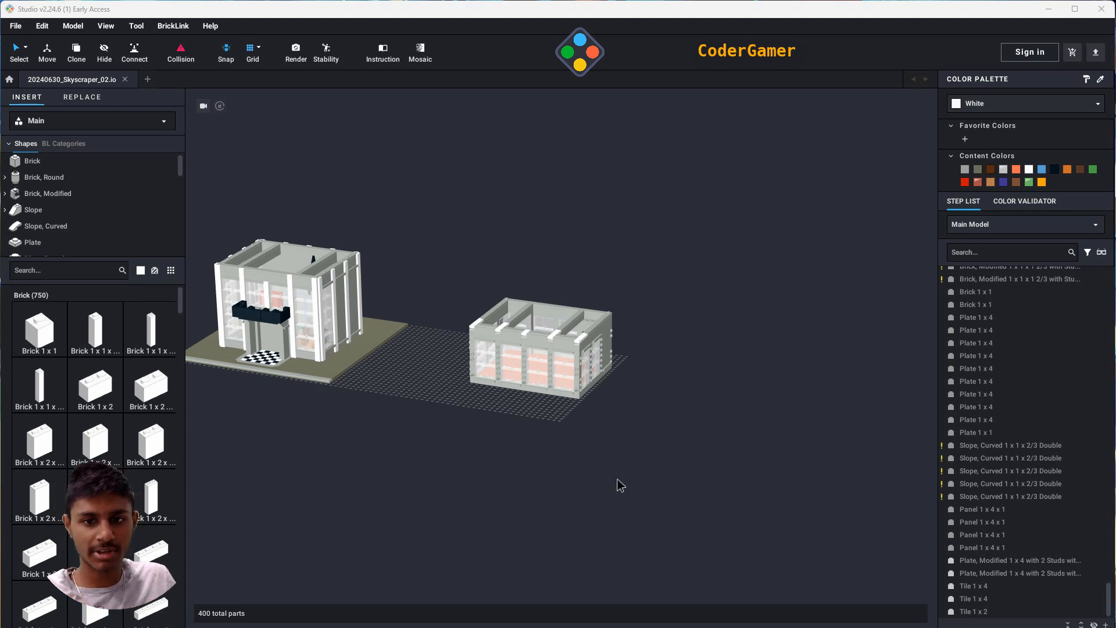
{"action": "scroll", "coordinate": [675, 430], "scroll_direction": "up", "scroll_amount": 5}
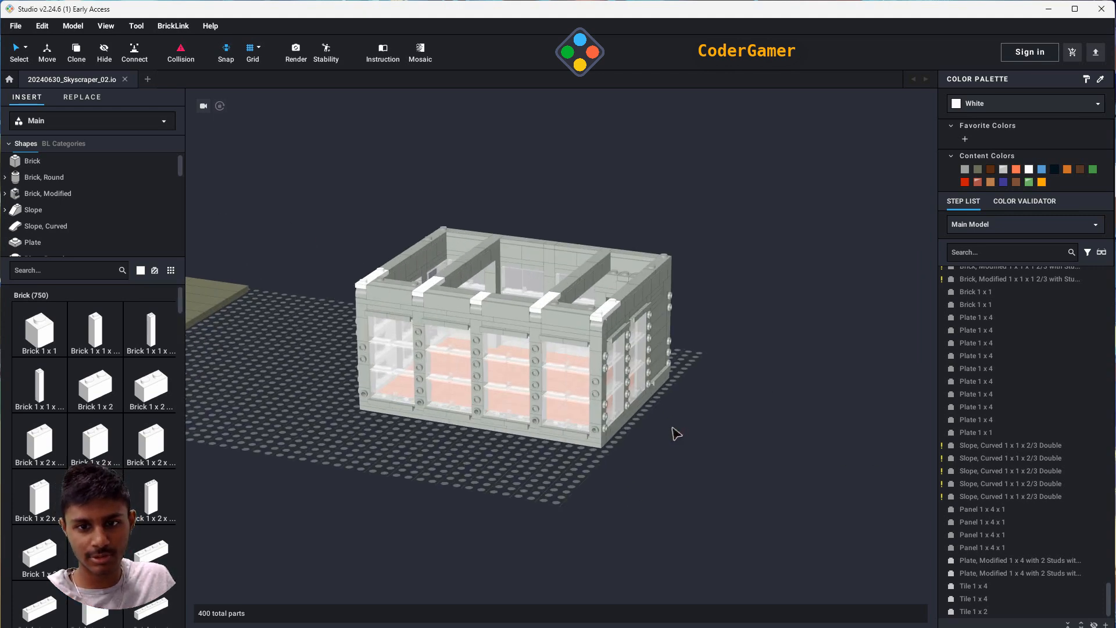
{"action": "right_click_drag", "start_coordinate": [711, 436], "coordinate": [562, 442]}
{"action": "scroll", "coordinate": [357, 445], "scroll_direction": "up", "scroll_amount": 4}
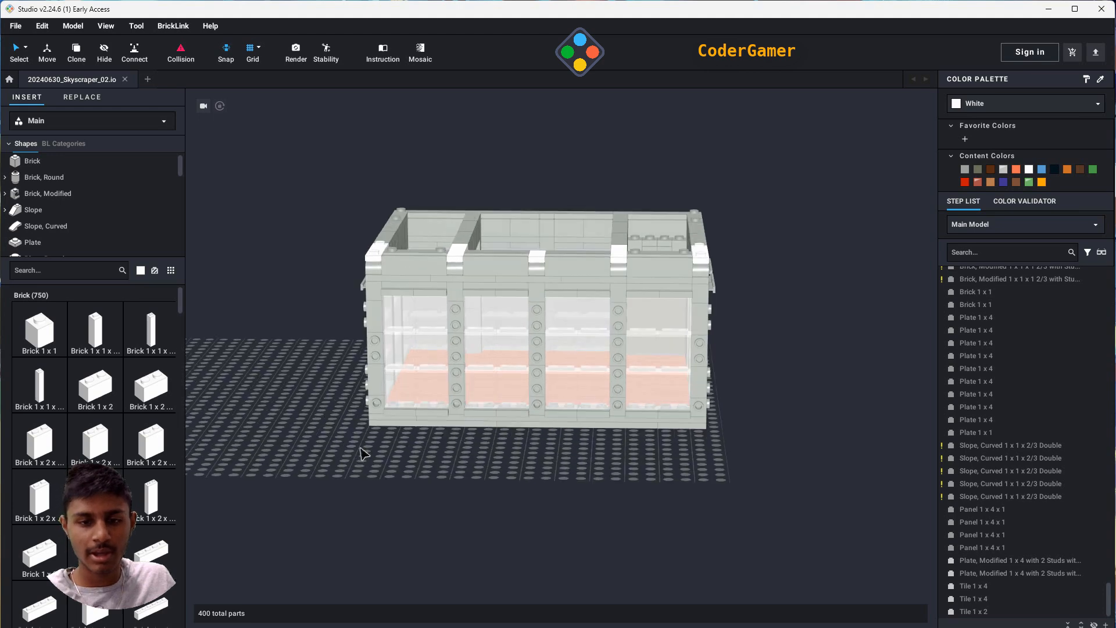
{"action": "right_click_drag", "start_coordinate": [555, 490], "coordinate": [567, 492]}
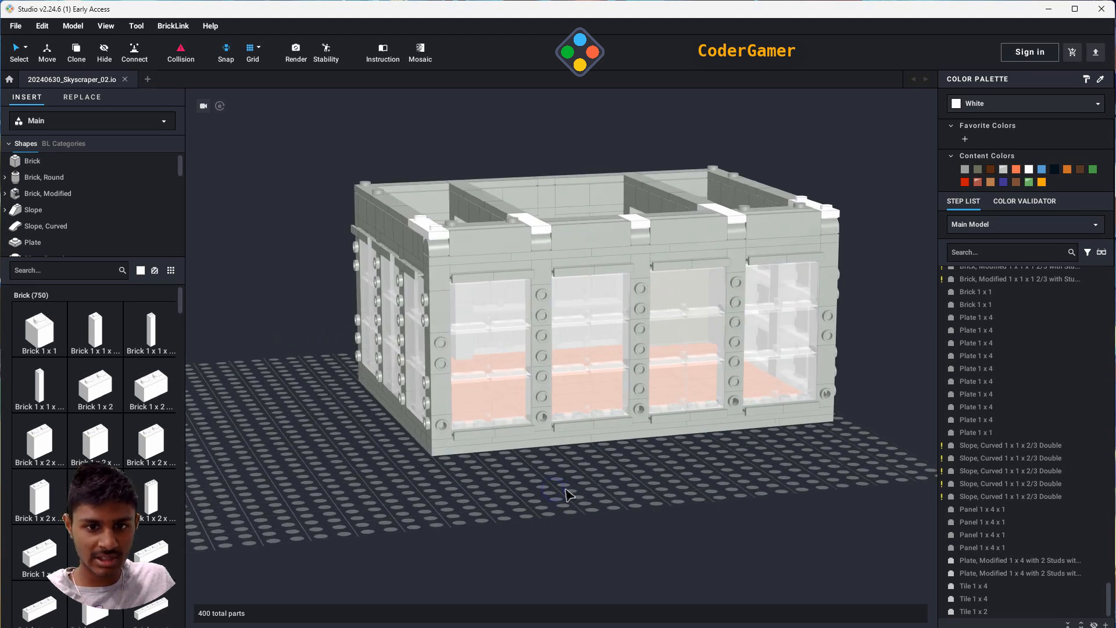
{"action": "left_click", "coordinate": [442, 429]}
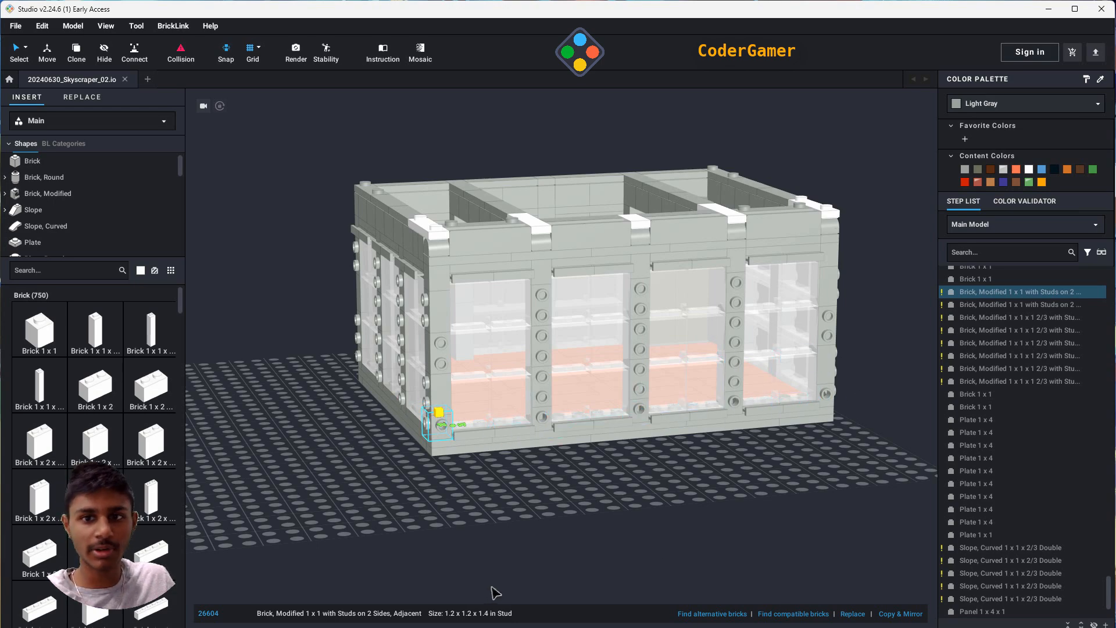
{"action": "right_click_drag", "start_coordinate": [617, 506], "coordinate": [615, 526]}
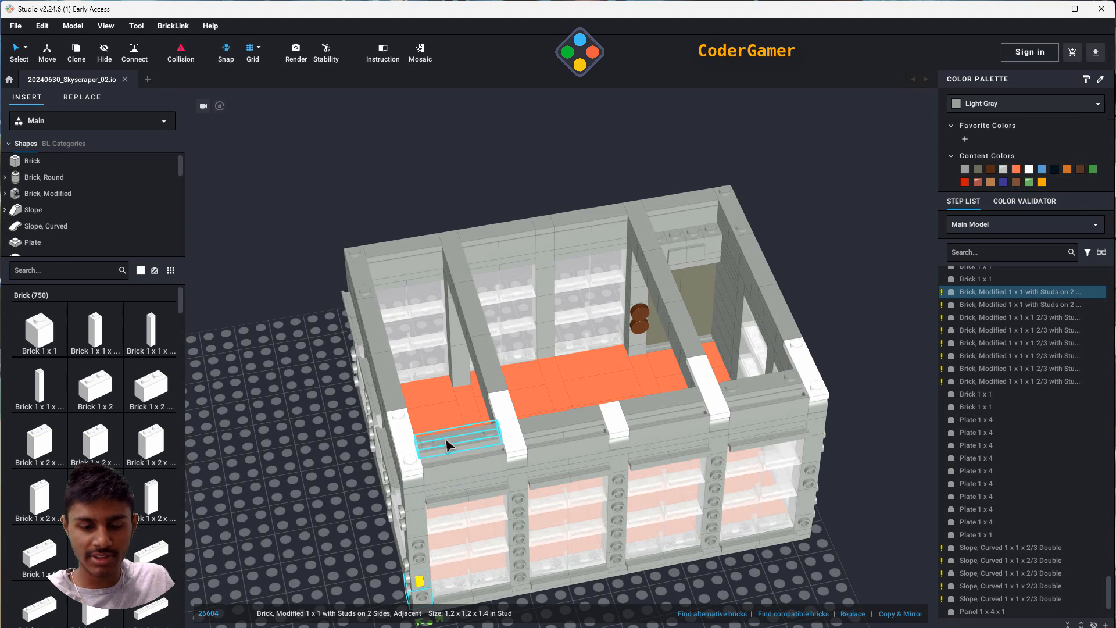
{"action": "left_click", "coordinate": [559, 420]}
{"action": "left_click", "coordinate": [778, 384]}
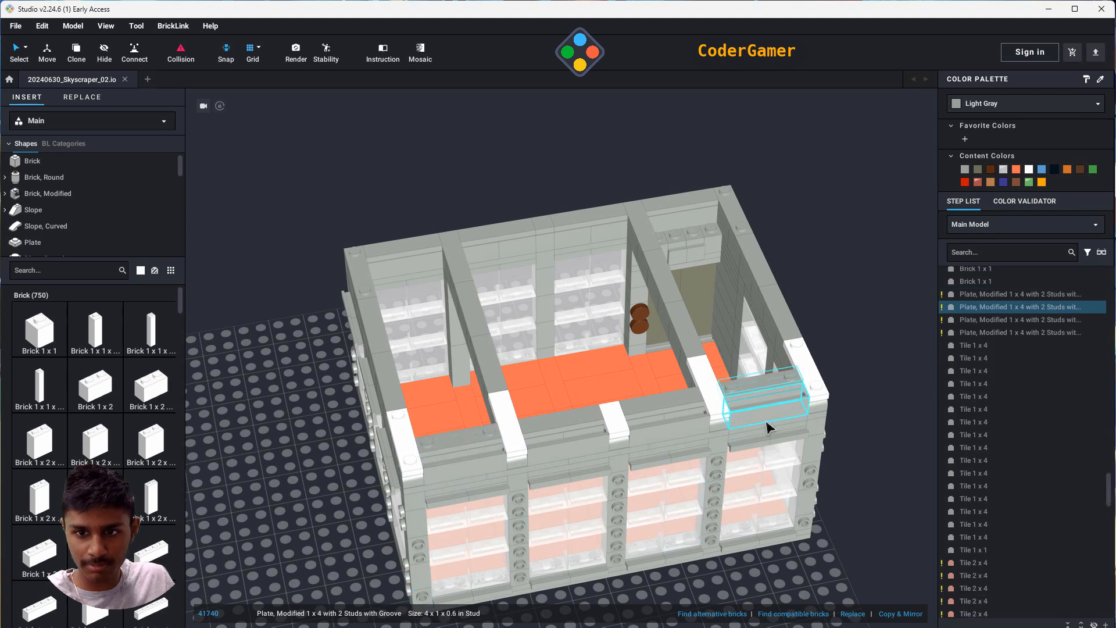
{"action": "key", "text": "Delete"}
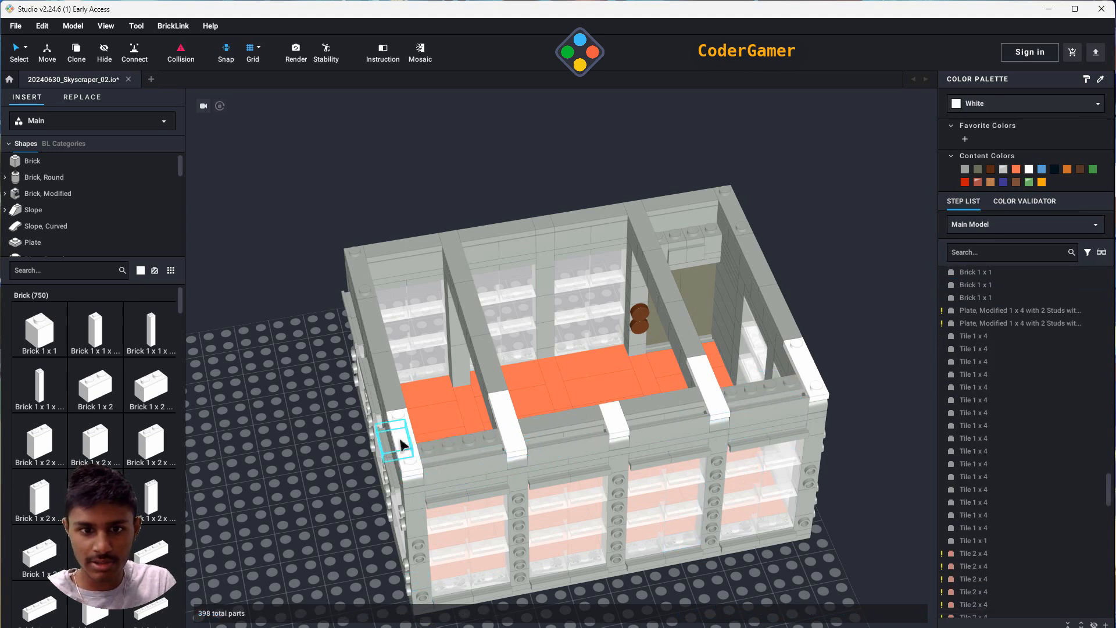
- Search for "1x4" tiles and place a white Tile 1 x 4 in each of the two outer gaps along the storey's front top edge
{"action": "left_click", "coordinate": [62, 276]}
{"action": "type", "text": "1x4"}
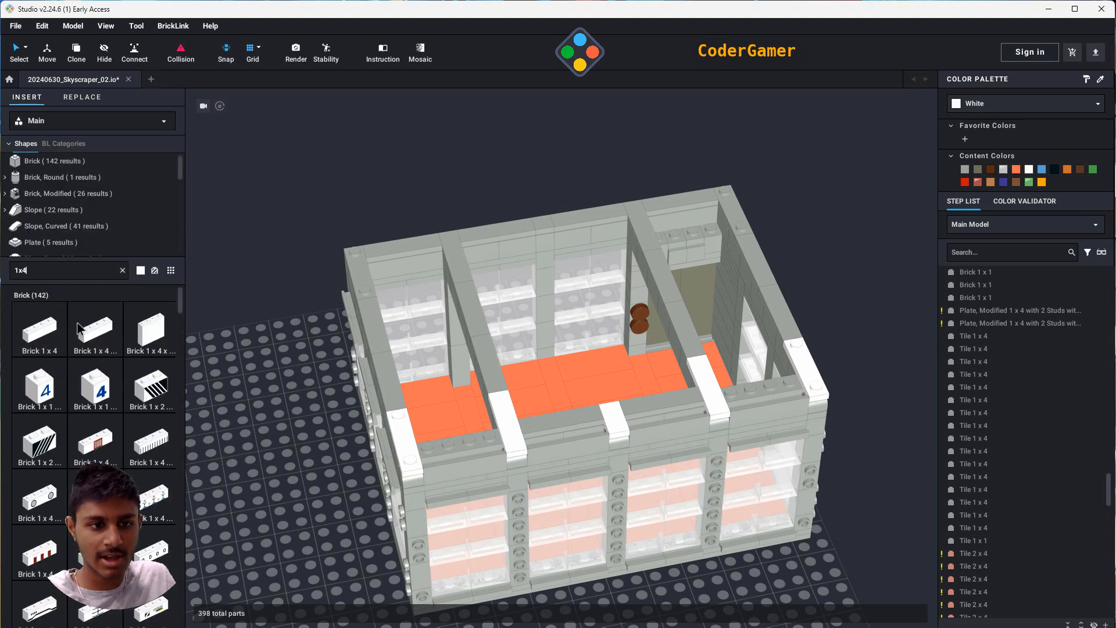
{"action": "scroll", "coordinate": [110, 340], "scroll_direction": "down", "scroll_amount": 3}
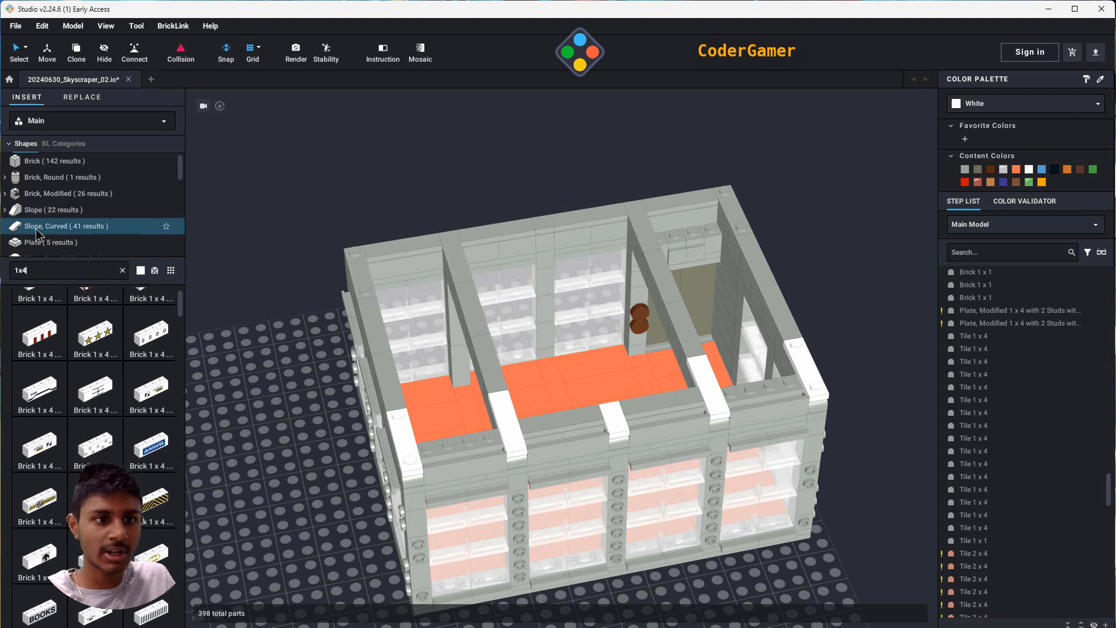
{"action": "scroll", "coordinate": [44, 245], "scroll_direction": "down", "scroll_amount": 1}
{"action": "left_click", "coordinate": [45, 247]}
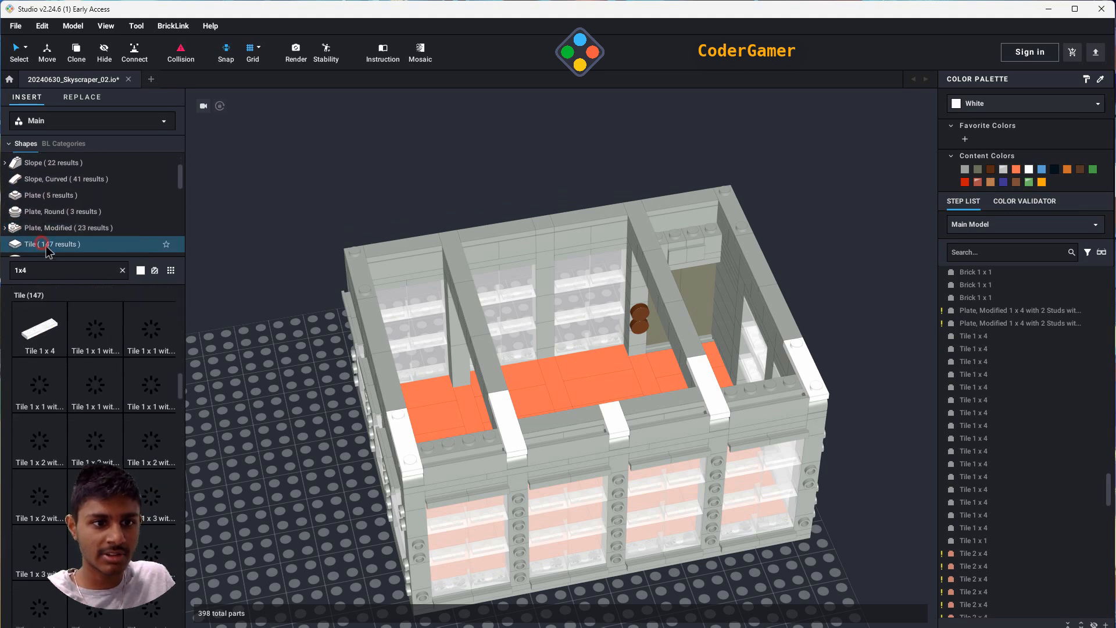
{"action": "left_click", "coordinate": [48, 322]}
{"action": "left_click", "coordinate": [461, 436]}
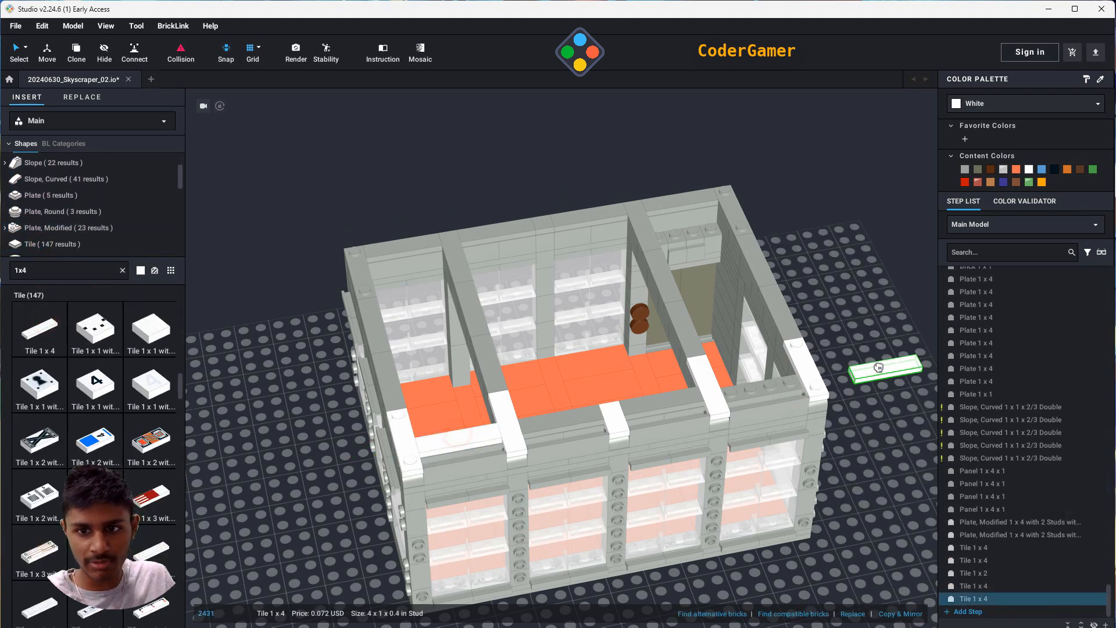
{"action": "left_click", "coordinate": [756, 379]}
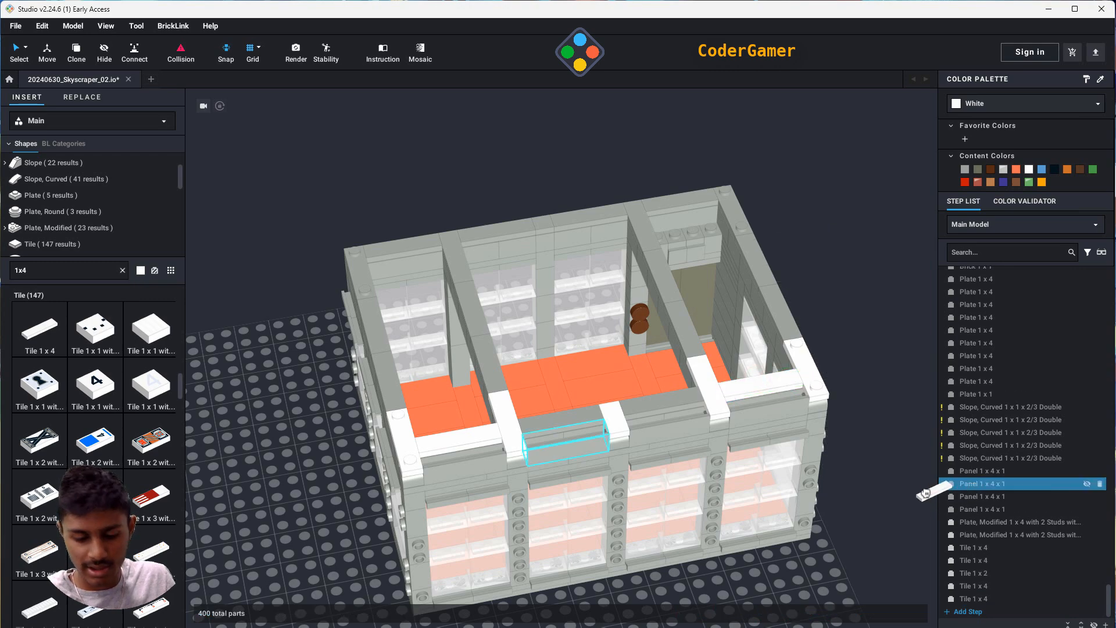
{"action": "key", "text": "Escape"}
- Release the tower's LightGray submodel into its individual parts
{"action": "right_click_drag", "start_coordinate": [880, 495], "coordinate": [840, 488]}
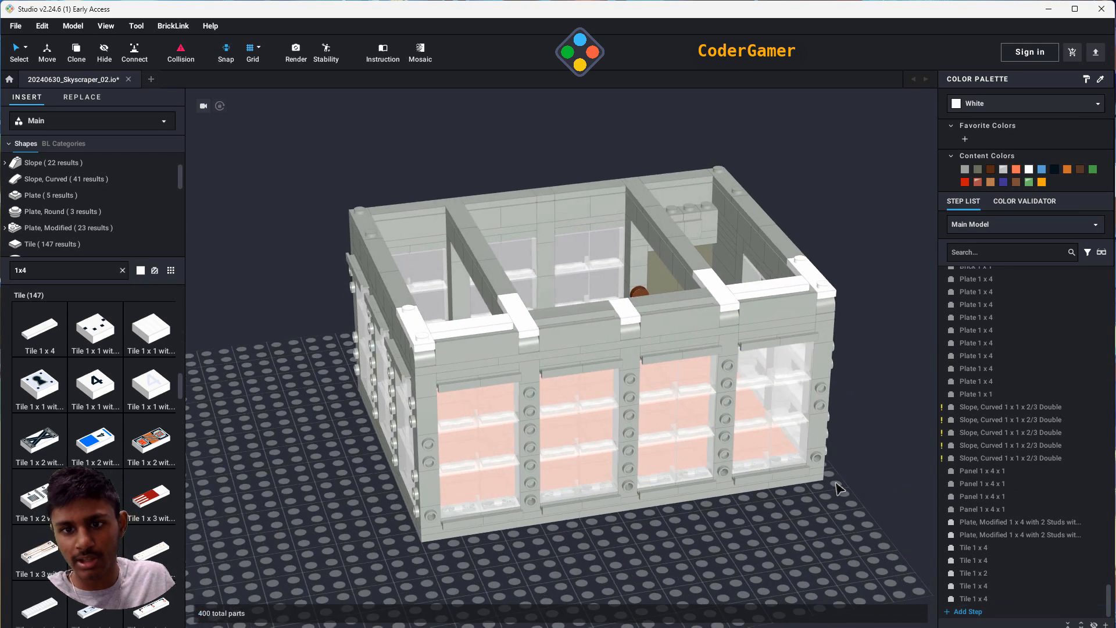
{"action": "right_click_drag", "start_coordinate": [640, 534], "coordinate": [613, 518]}
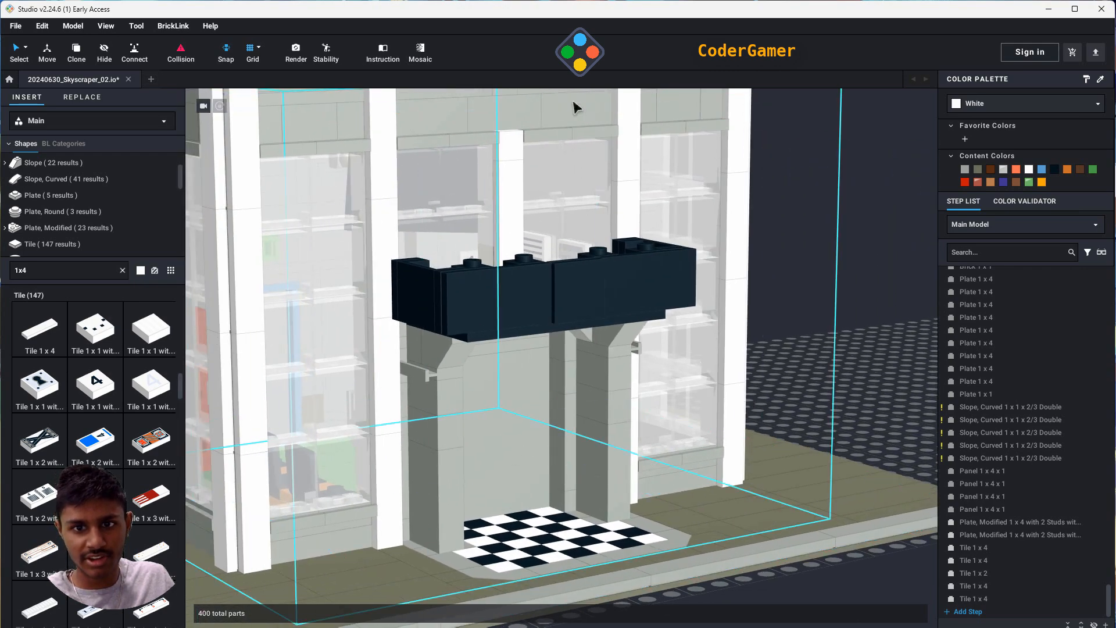
{"action": "scroll", "coordinate": [587, 128], "scroll_direction": "down", "scroll_amount": 5}
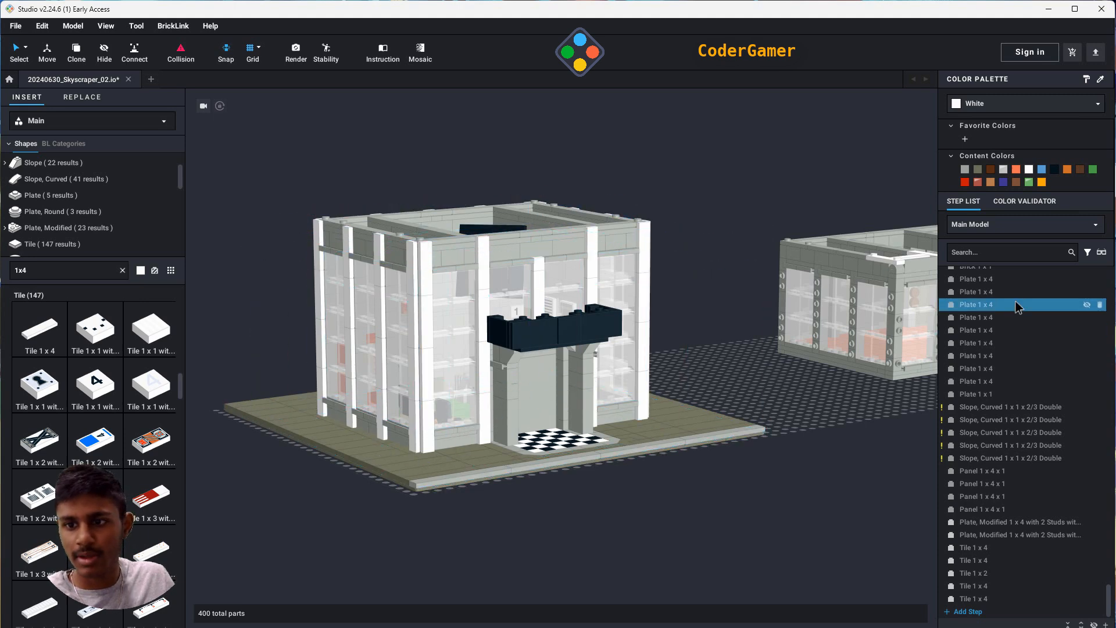
{"action": "scroll", "coordinate": [1093, 512], "scroll_direction": "up", "scroll_amount": 2}
{"action": "left_click_drag", "start_coordinate": [1110, 592], "coordinate": [1114, 259]}
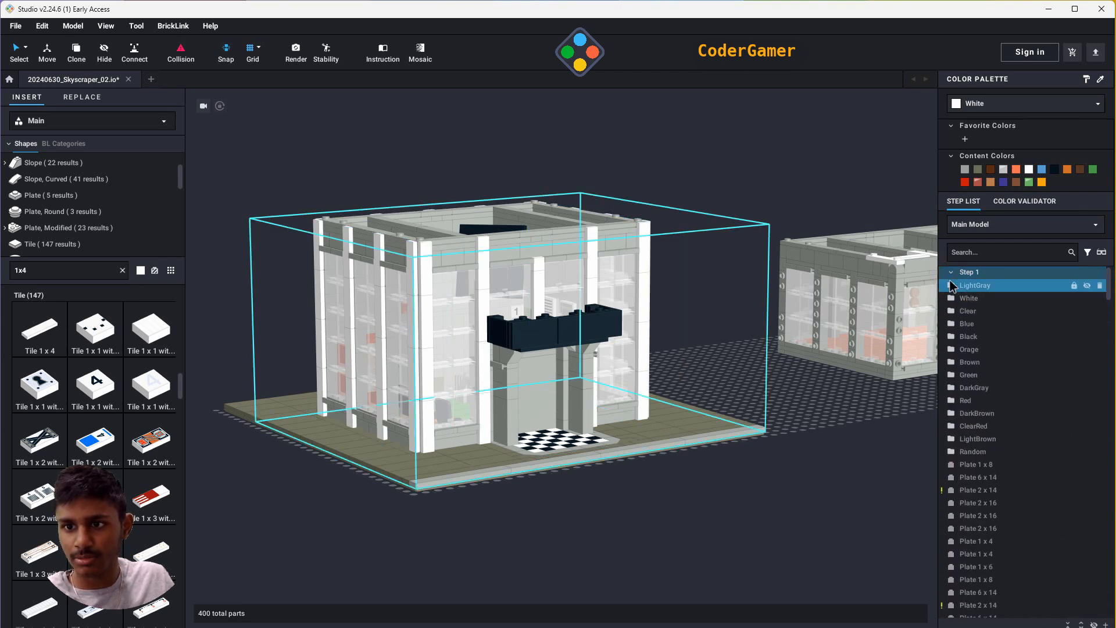
{"action": "left_click", "coordinate": [951, 276]}
{"action": "left_click", "coordinate": [950, 272]}
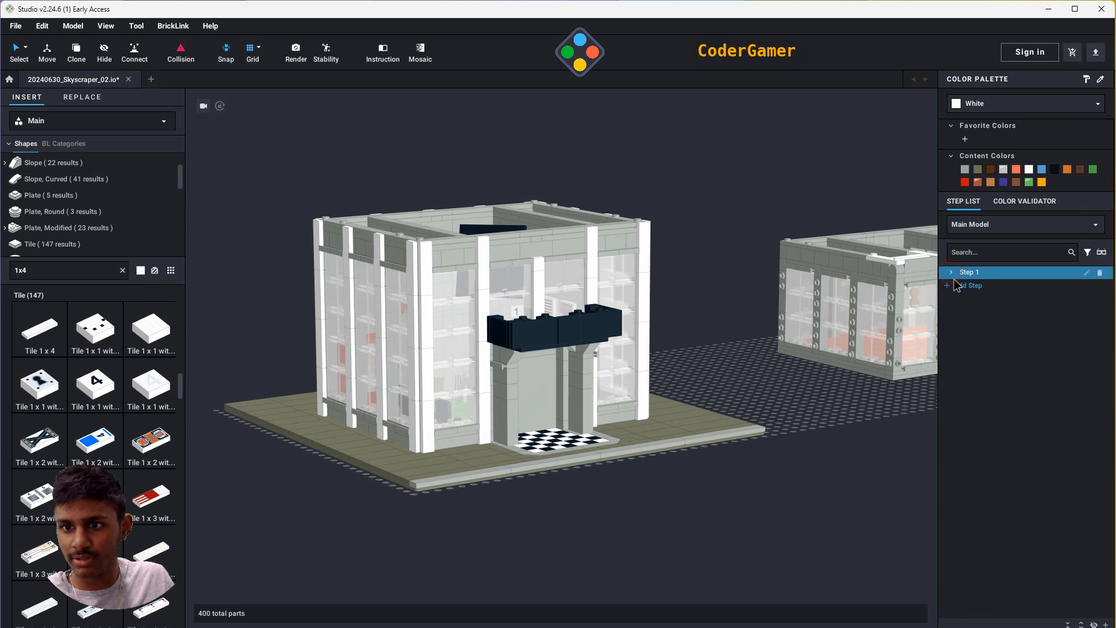
{"action": "left_click", "coordinate": [952, 272]}
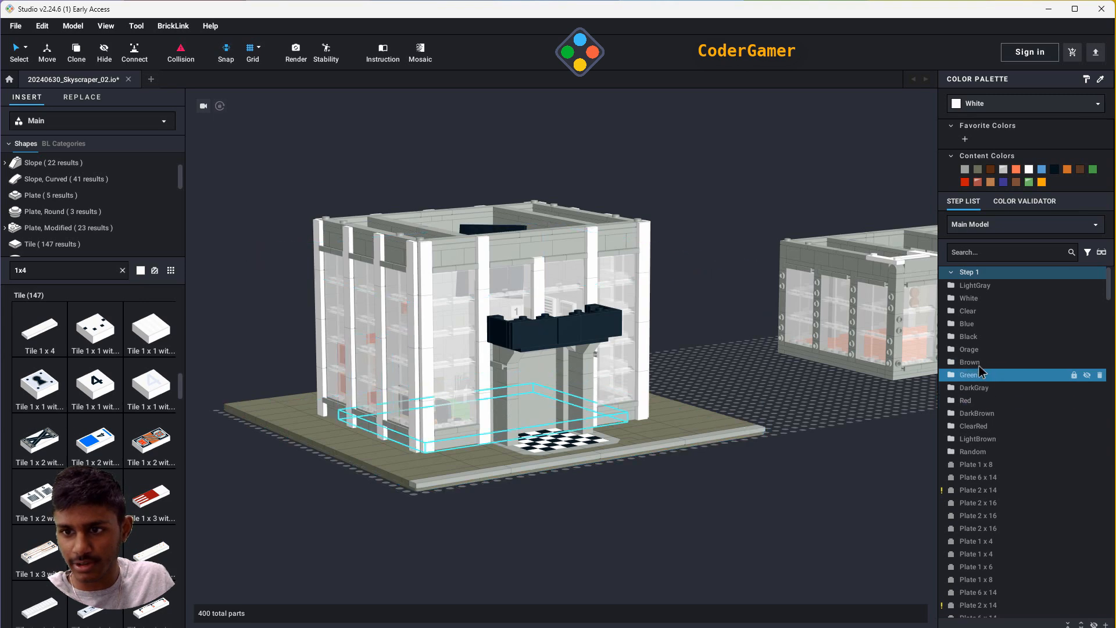
{"action": "left_click", "coordinate": [975, 286]}
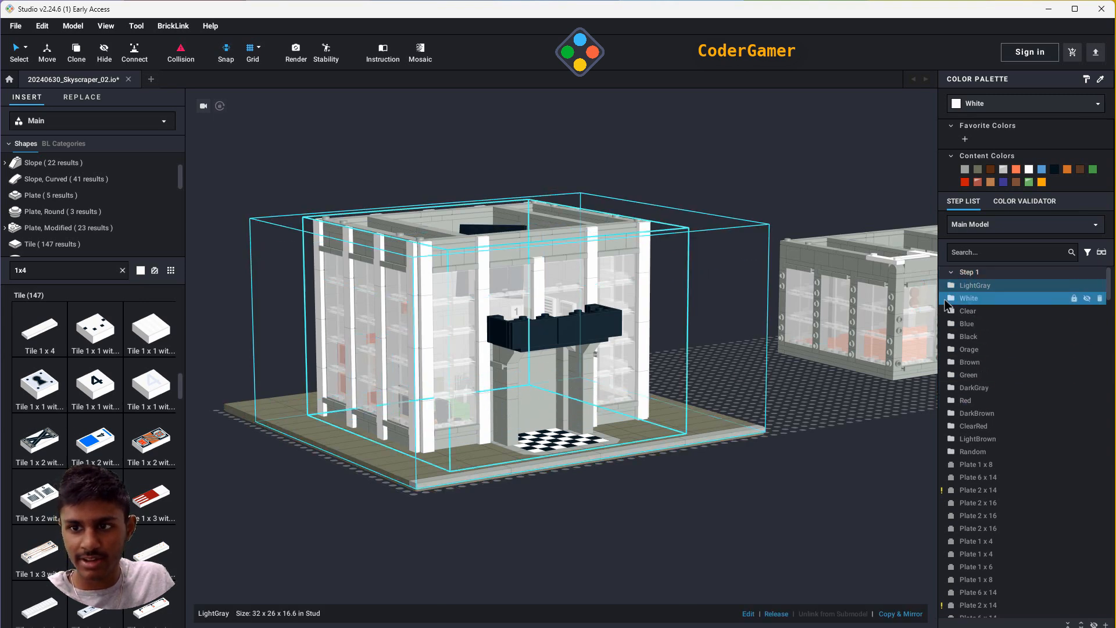
{"action": "left_click", "coordinate": [776, 614]}
{"action": "left_click", "coordinate": [643, 531]}
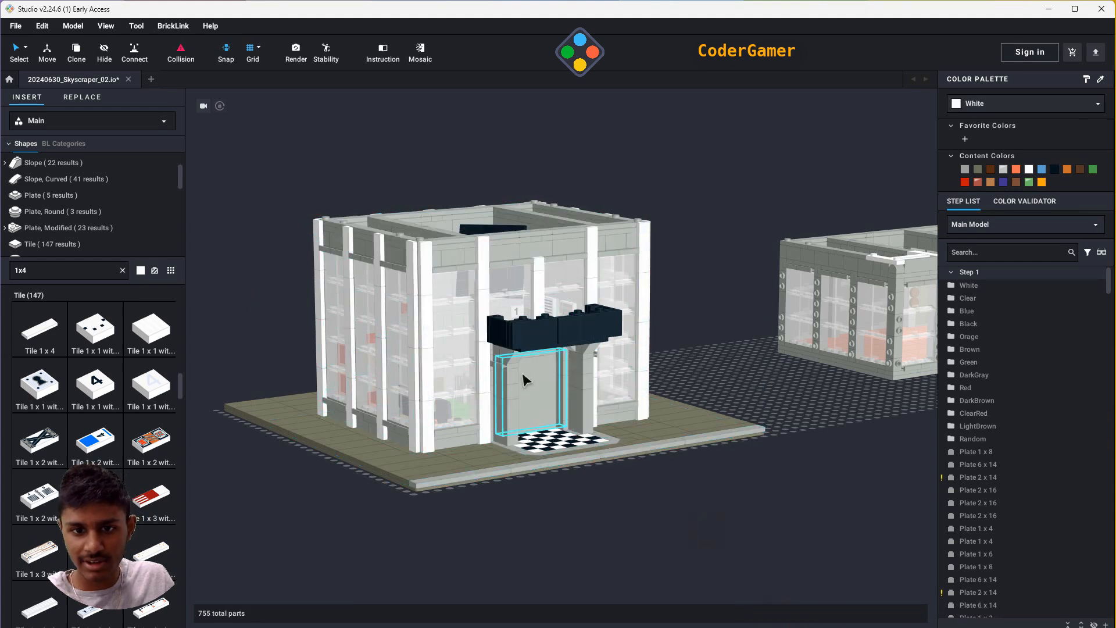
- Recolour the entrance's Panel 1 x 6 x 5, along with the clip plate and Plate 1 x 6 above it, to transparent clear
{"action": "left_click", "coordinate": [540, 397]}
{"action": "scroll", "coordinate": [432, 490], "scroll_direction": "up", "scroll_amount": 5}
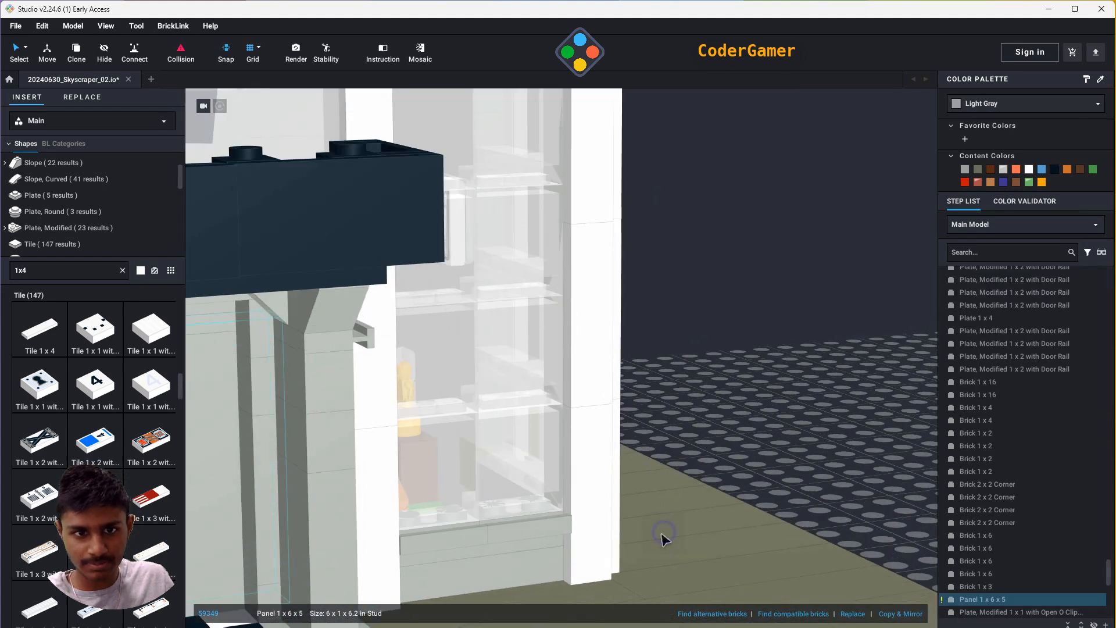
{"action": "right_click_drag", "start_coordinate": [600, 493], "coordinate": [666, 478]}
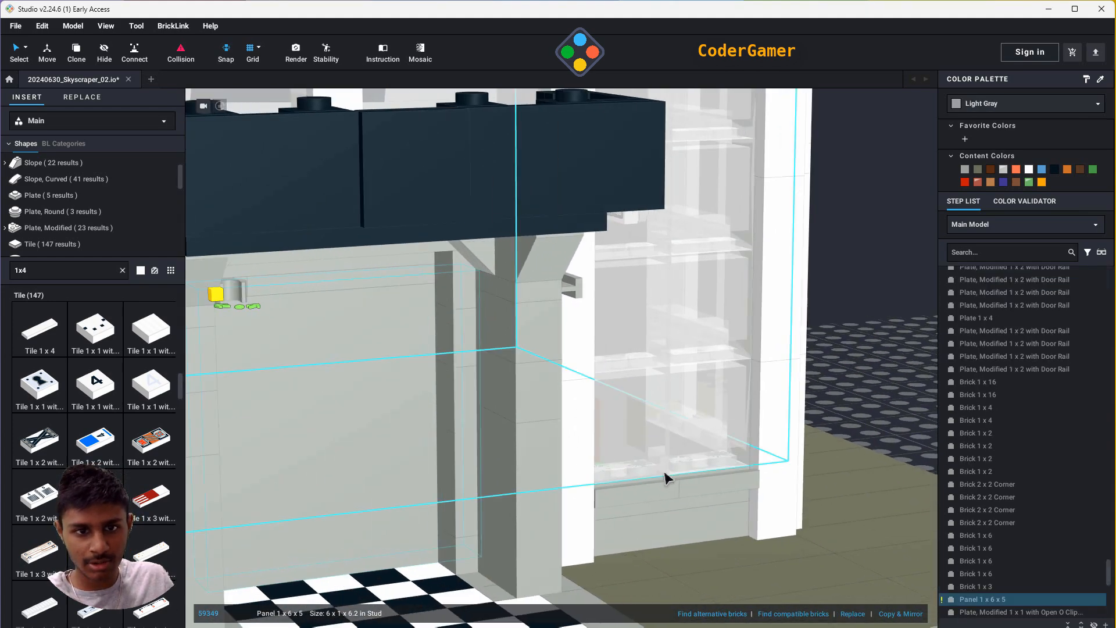
{"action": "left_click", "coordinate": [307, 284]}
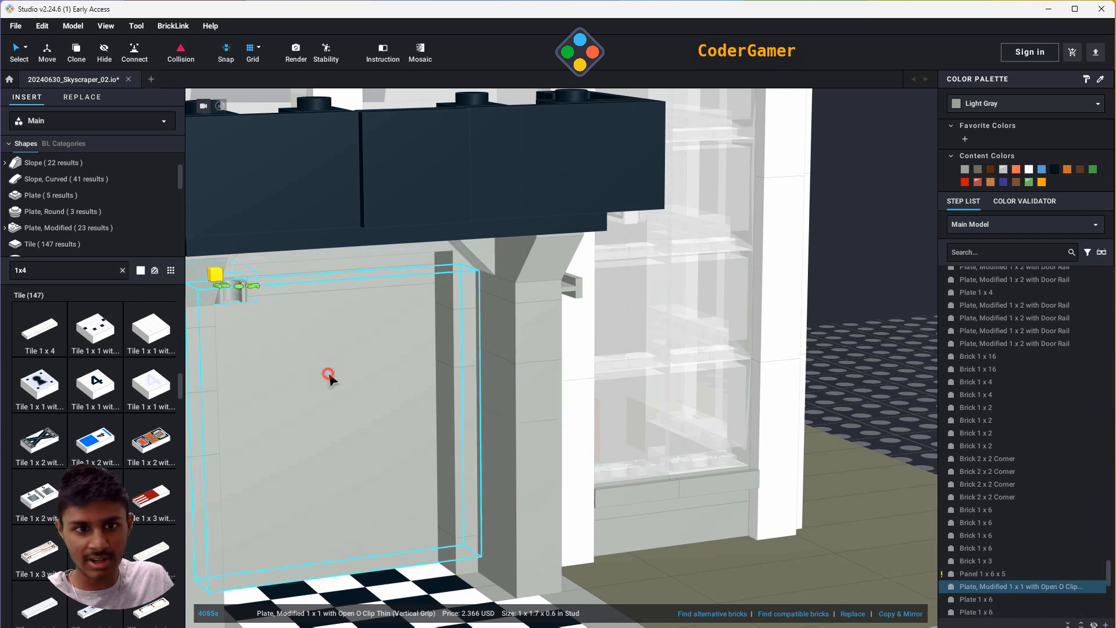
{"action": "key", "text": "ctrl+z"}
{"action": "left_click", "coordinate": [237, 293]}
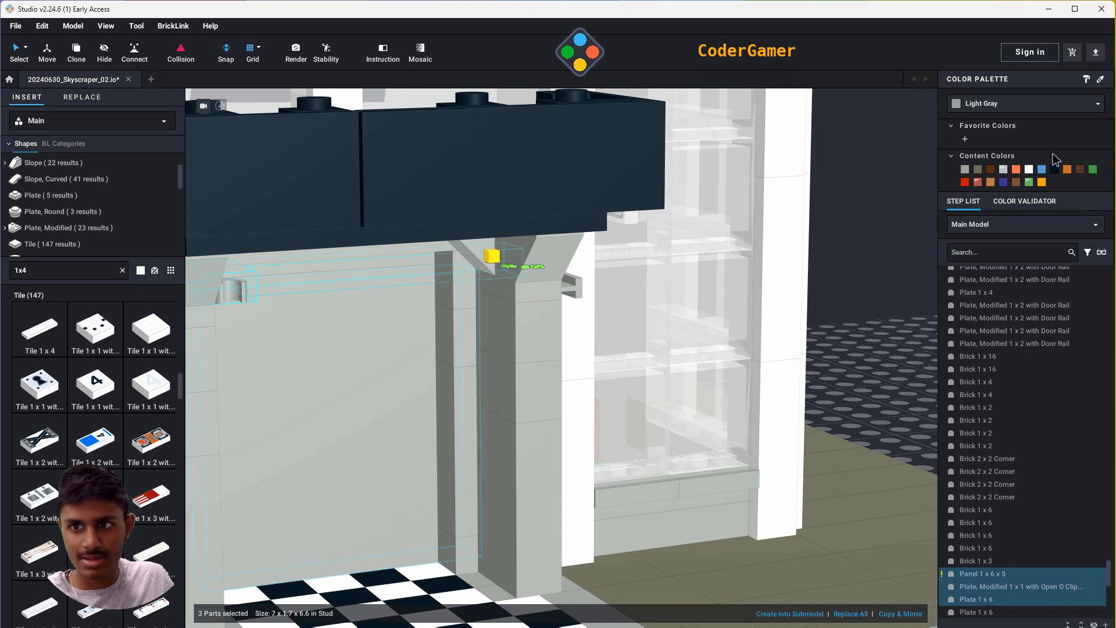
{"action": "left_click", "coordinate": [1004, 170]}
{"action": "left_click", "coordinate": [890, 299]}
{"action": "scroll", "coordinate": [869, 322], "scroll_direction": "down", "scroll_amount": 5}
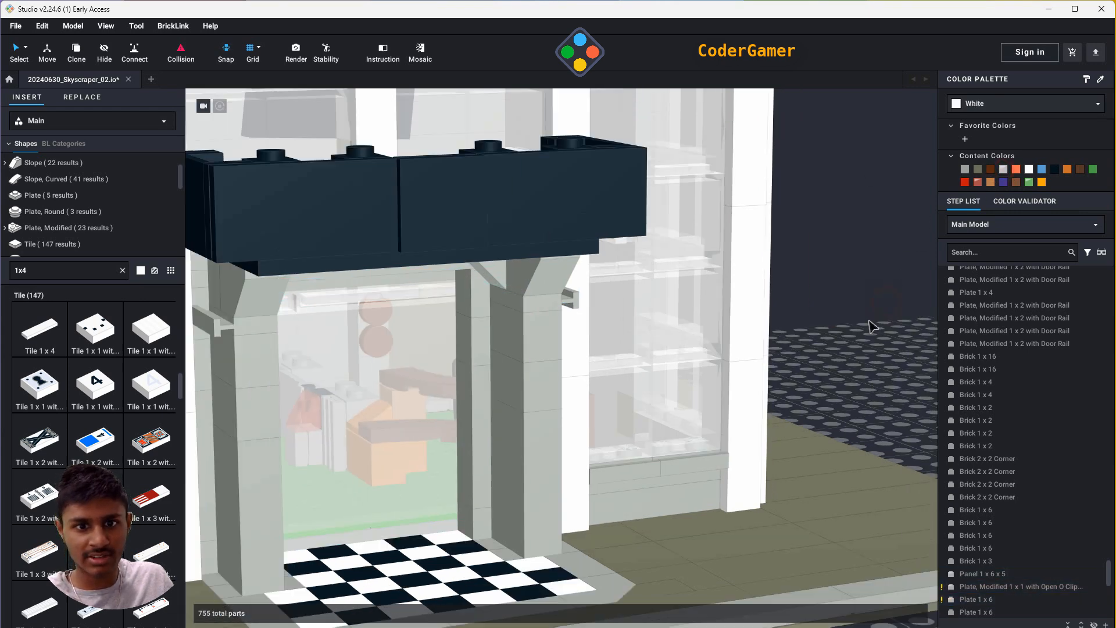
{"action": "scroll", "coordinate": [841, 381], "scroll_direction": "down", "scroll_amount": 2}
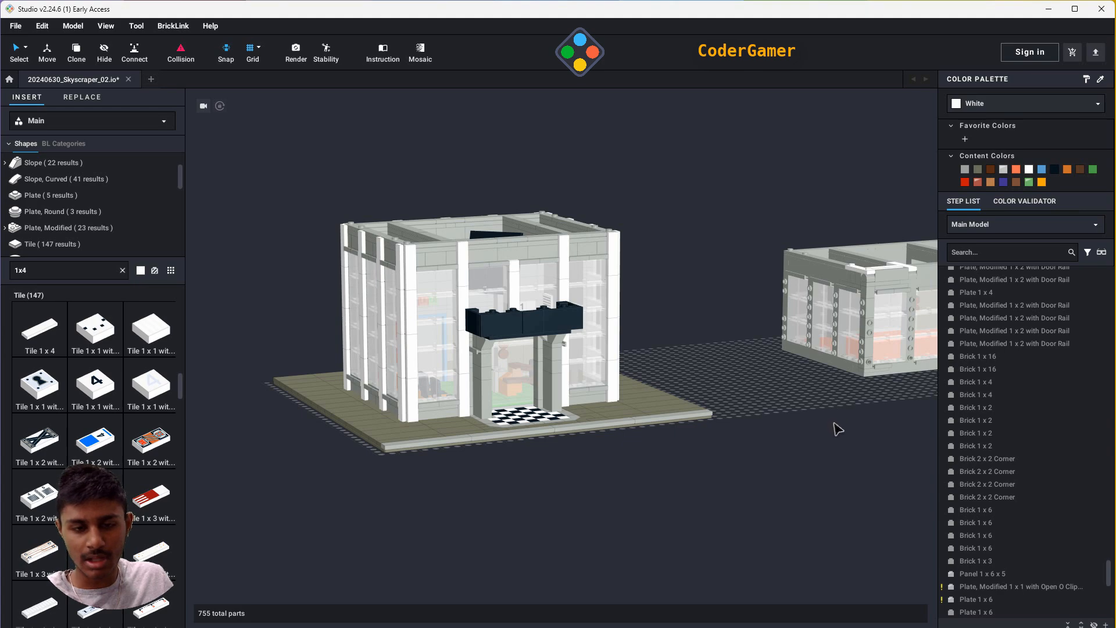
- Select the modified side-stud bricks at the bases of the window pillars on all sides of the orange-floored storey and delete them
{"action": "right_click_drag", "start_coordinate": [833, 421], "coordinate": [839, 435]}
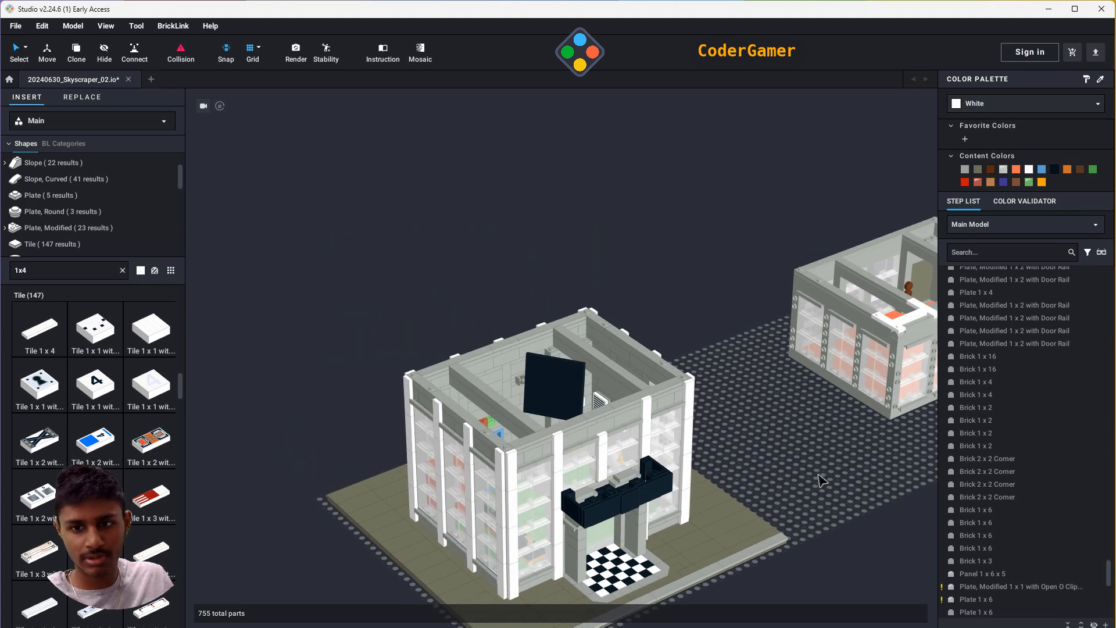
{"action": "middle_click_drag", "start_coordinate": [822, 480], "coordinate": [763, 460]}
{"action": "right_click_drag", "start_coordinate": [796, 468], "coordinate": [758, 468]}
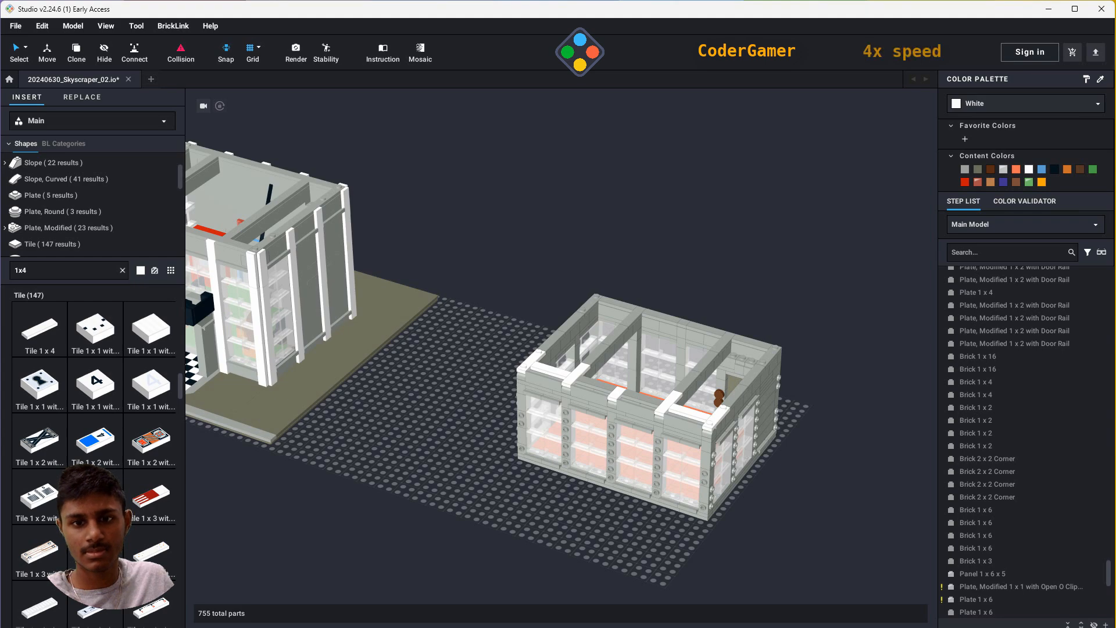
{"action": "right_click_drag", "start_coordinate": [657, 494], "coordinate": [742, 440]}
{"action": "scroll", "coordinate": [508, 465], "scroll_direction": "up", "scroll_amount": 5}
{"action": "left_click", "coordinate": [207, 389]}
{"action": "left_click", "coordinate": [331, 395], "text": "ctrl"}
{"action": "left_click", "coordinate": [451, 396], "text": "ctrl"}
{"action": "left_click", "coordinate": [573, 398], "text": "ctrl"}
{"action": "left_click", "coordinate": [701, 394], "text": "ctrl"}
{"action": "right_click_drag", "start_coordinate": [701, 401], "coordinate": [290, 399]}
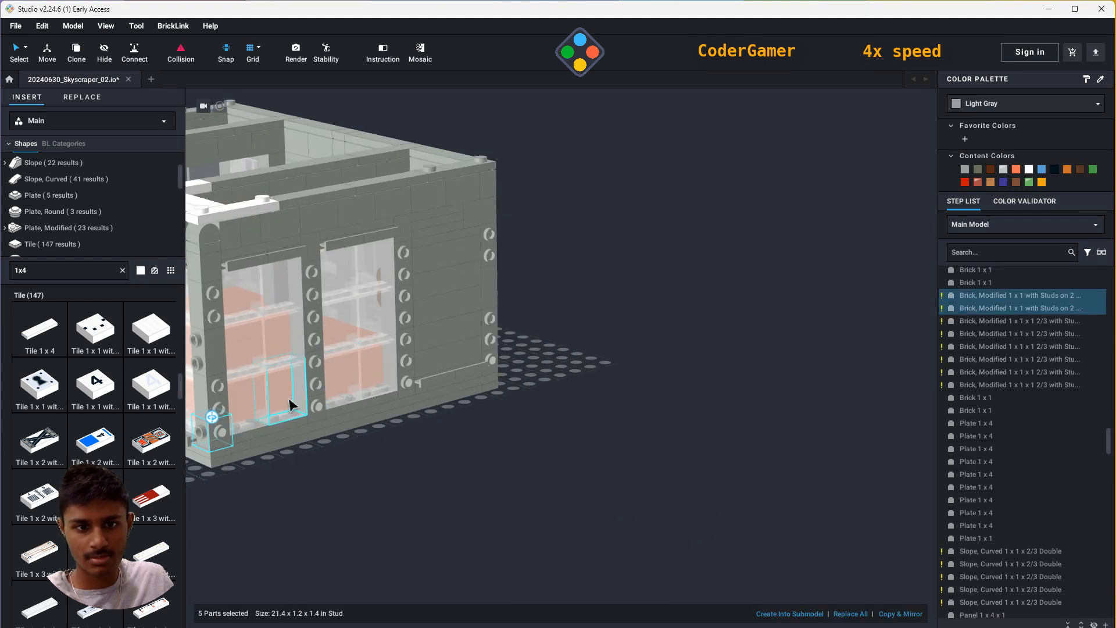
{"action": "right_click_drag", "start_coordinate": [427, 394], "coordinate": [558, 269]}
{"action": "left_click", "coordinate": [558, 268], "text": "ctrl"}
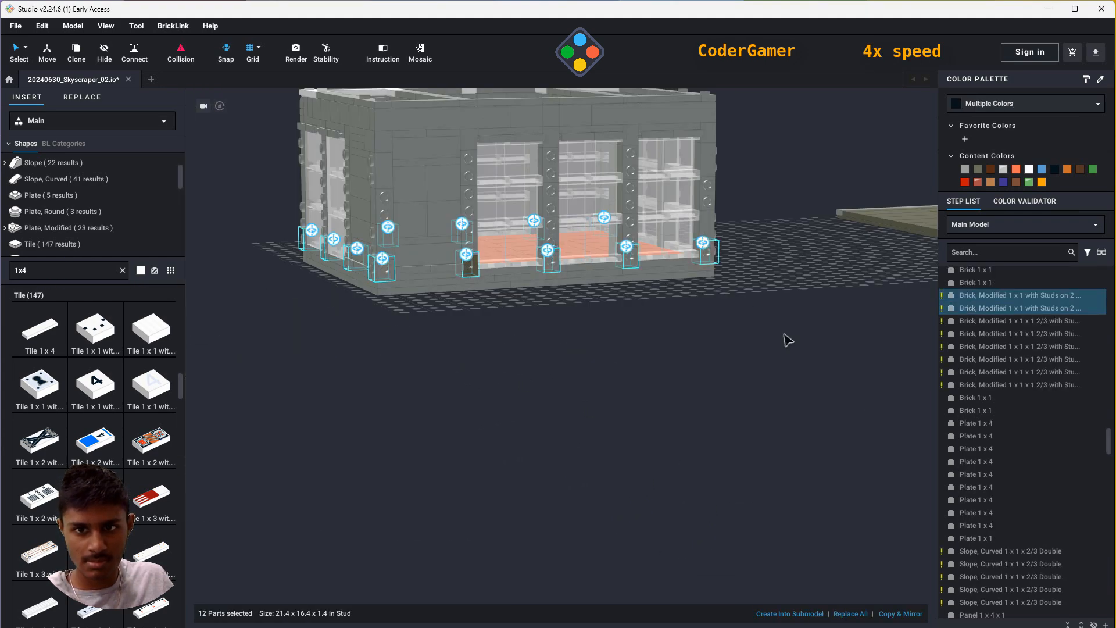
{"action": "right_click_drag", "start_coordinate": [788, 340], "coordinate": [666, 423]}
{"action": "key", "text": "Delete"}
- Search for "1x1" parts and place a Brick 1 x 1 in each empty pillar base around the storey
{"action": "double_click", "coordinate": [40, 272]}
{"action": "type", "text": "1x1"}
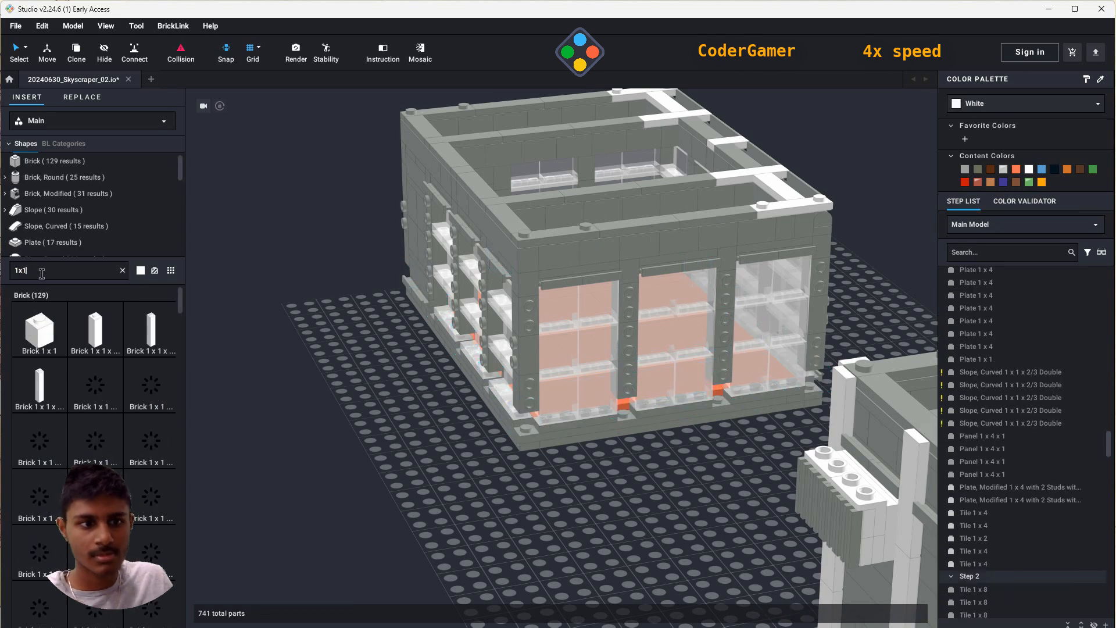
{"action": "left_click", "coordinate": [40, 331]}
{"action": "left_click", "coordinate": [526, 423]}
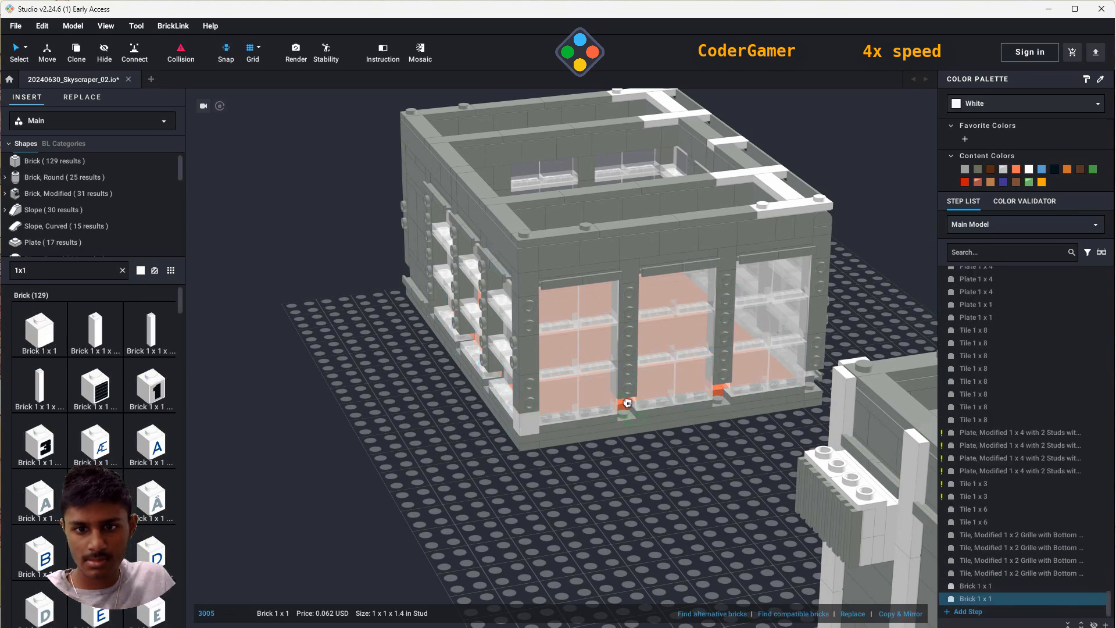
{"action": "left_click", "coordinate": [824, 370]}
{"action": "right_click_drag", "start_coordinate": [824, 369], "coordinate": [626, 383]}
{"action": "left_click", "coordinate": [835, 352]}
{"action": "right_click_drag", "start_coordinate": [835, 352], "coordinate": [724, 481]}
{"action": "left_click", "coordinate": [515, 388]}
{"action": "left_click", "coordinate": [617, 397]}
{"action": "left_click", "coordinate": [677, 376]}
{"action": "key", "text": "Escape"}
- Select all the newly added Brick 1 x 1 parts and recolour them light gray
{"action": "left_click", "coordinate": [1014, 598]}
{"action": "left_click", "coordinate": [1008, 434], "text": "ctrl"}
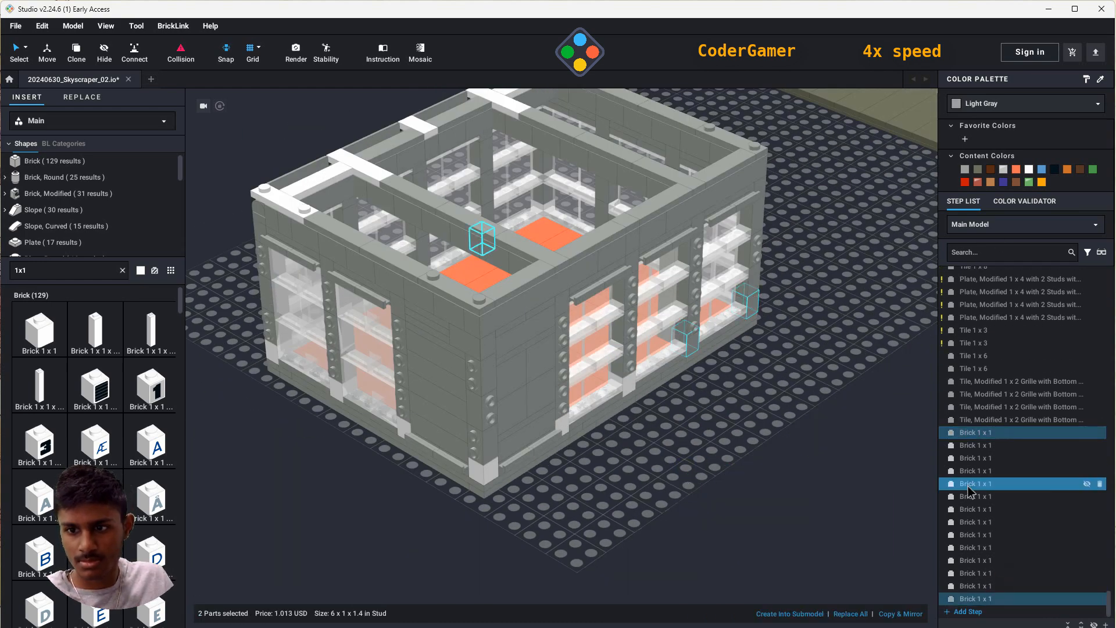
{"action": "left_click", "coordinate": [973, 433]}
{"action": "left_click", "coordinate": [998, 601], "text": "shift"}
{"action": "left_click", "coordinate": [965, 169]}
{"action": "left_click", "coordinate": [699, 431]}
- Search for "1x6" tiles and attach a white Tile 1 x 6 upright to each pillar on the storey's front
{"action": "right_click_drag", "start_coordinate": [699, 431], "coordinate": [195, 360]}
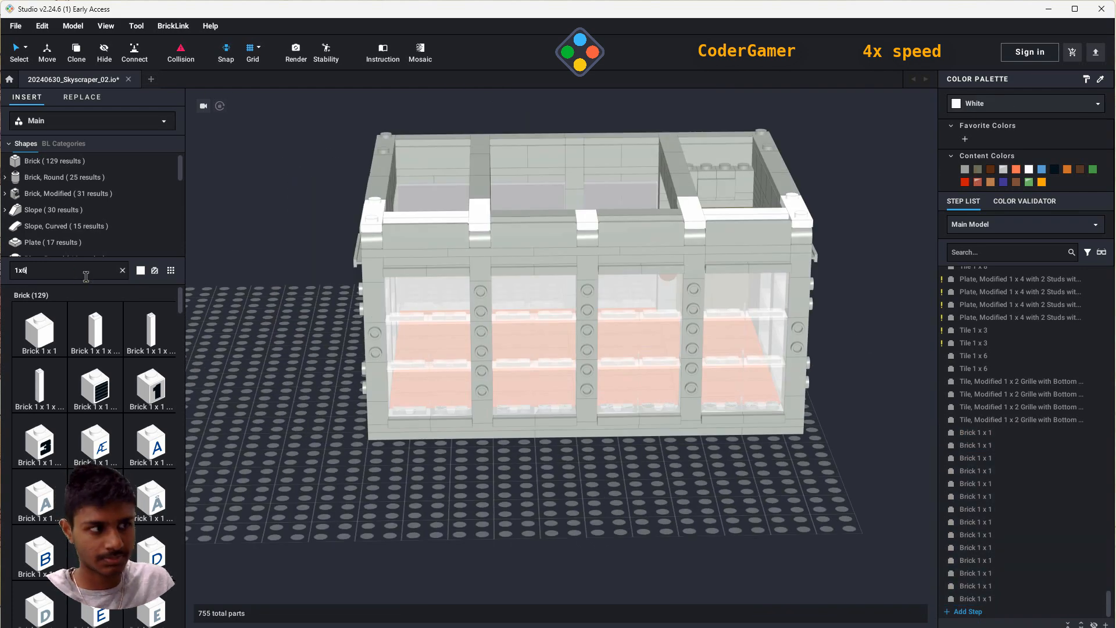
{"action": "scroll", "coordinate": [50, 244], "scroll_direction": "down", "scroll_amount": 3}
{"action": "left_click", "coordinate": [47, 243]}
{"action": "left_click", "coordinate": [39, 330]}
{"action": "left_click", "coordinate": [485, 354]}
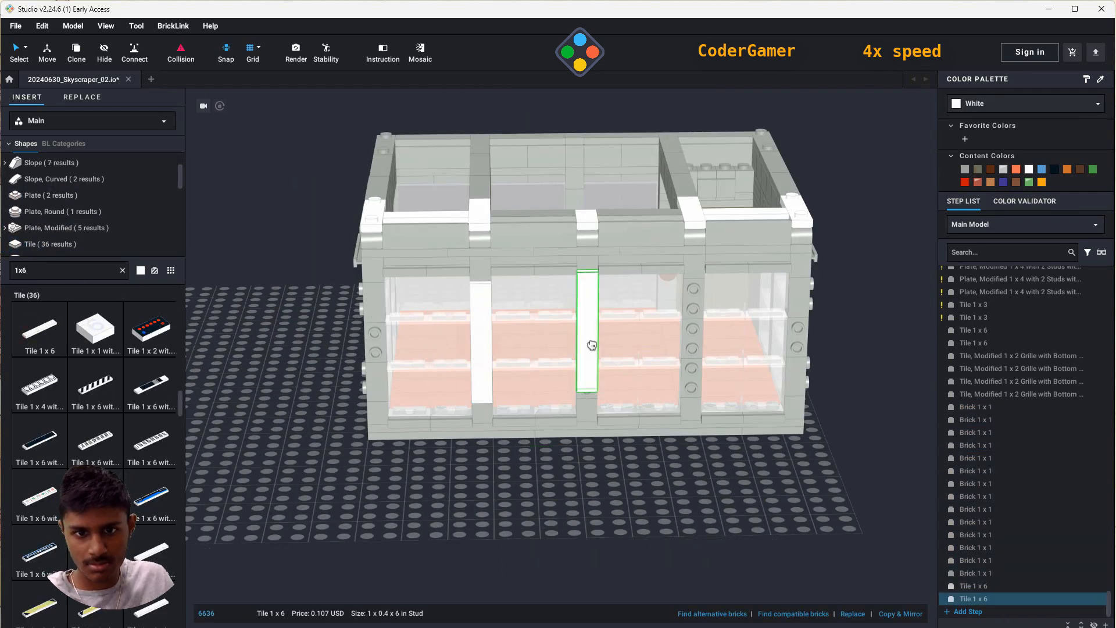
{"action": "left_click", "coordinate": [692, 347]}
{"action": "left_click", "coordinate": [802, 348]}
{"action": "left_click", "coordinate": [376, 349]}
- Attach white Tile 1 x 6 parts upright to the pillars on the storey's sides and back
{"action": "right_click_drag", "start_coordinate": [654, 524], "coordinate": [690, 415]}
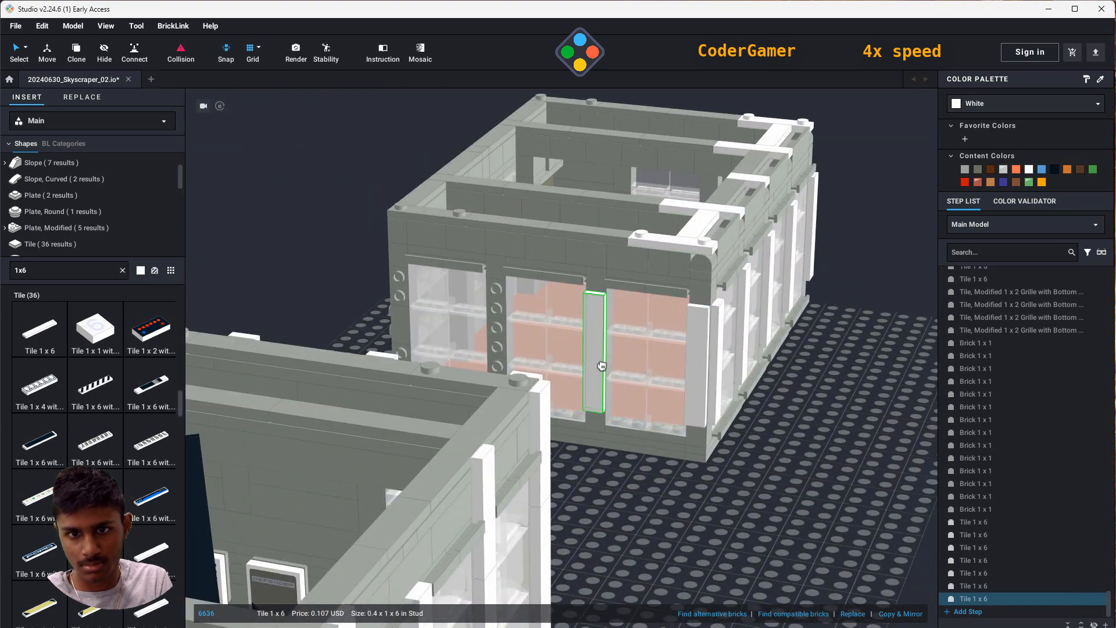
{"action": "left_click", "coordinate": [399, 330]}
{"action": "right_click_drag", "start_coordinate": [546, 471], "coordinate": [813, 454]}
{"action": "left_click", "coordinate": [758, 323]}
{"action": "left_click", "coordinate": [650, 331]}
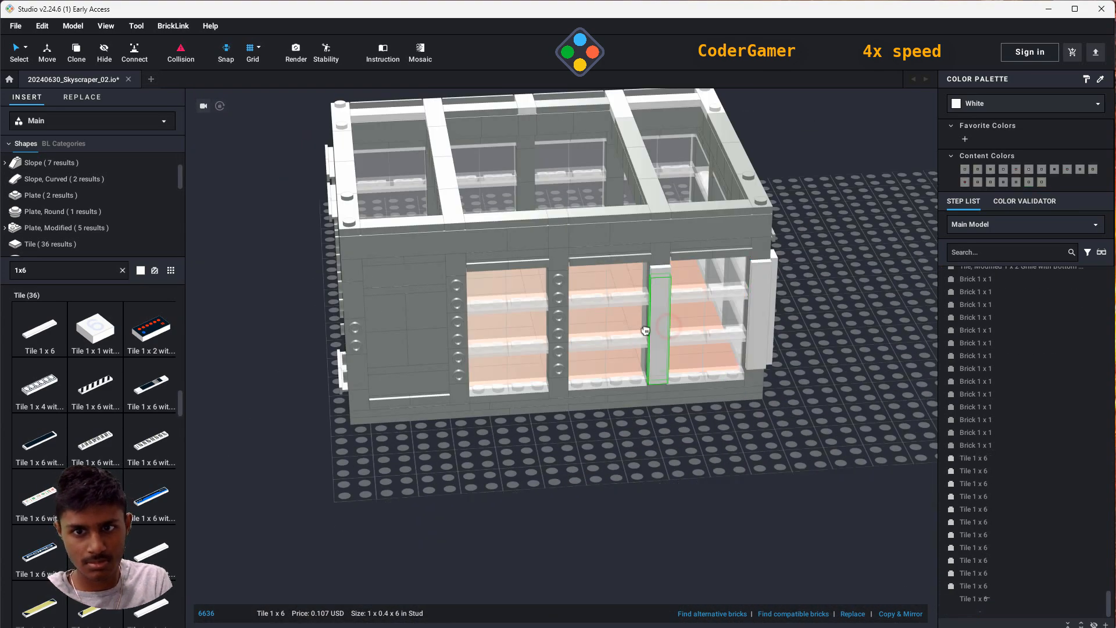
{"action": "left_click", "coordinate": [560, 335]}
{"action": "left_click", "coordinate": [459, 338]}
{"action": "left_click", "coordinate": [366, 339]}
{"action": "right_click_drag", "start_coordinate": [442, 436], "coordinate": [702, 414]}
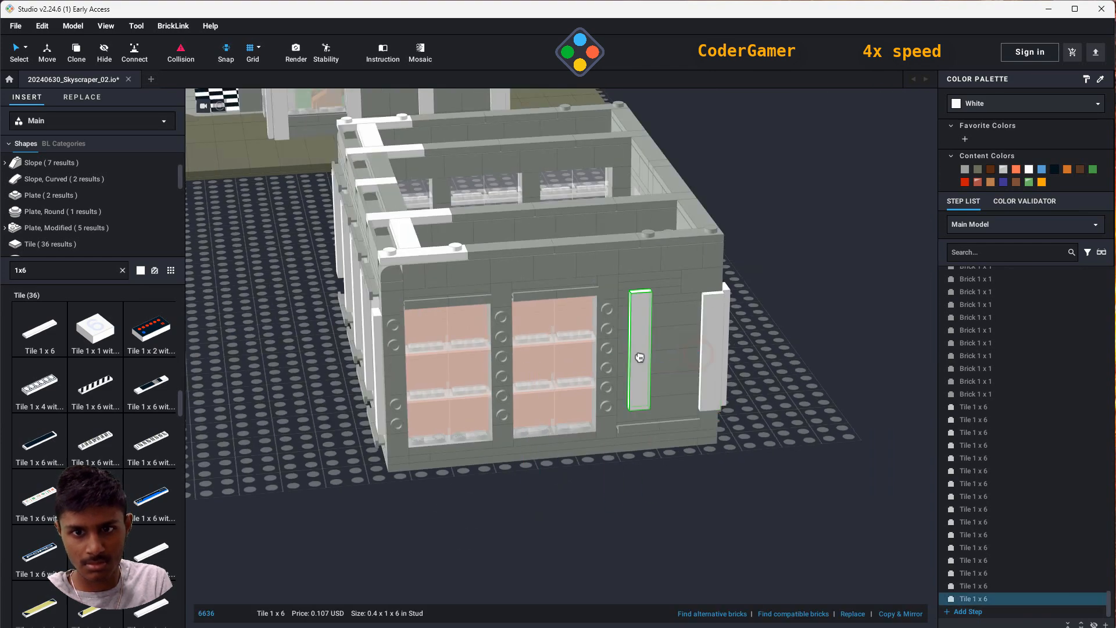
{"action": "left_click", "coordinate": [607, 357]}
{"action": "left_click", "coordinate": [418, 381]}
- Select the white tiles and grooved plates along the storey's front top edge and recolour them light gray
{"action": "right_click_drag", "start_coordinate": [645, 538], "coordinate": [750, 558]}
{"action": "key", "text": "Escape"}
{"action": "left_click", "coordinate": [397, 298]}
{"action": "left_click", "coordinate": [454, 301], "text": "ctrl"}
{"action": "left_click", "coordinate": [509, 301], "text": "ctrl"}
{"action": "left_click", "coordinate": [613, 288], "text": "ctrl"}
{"action": "left_click", "coordinate": [712, 267], "text": "ctrl"}
{"action": "left_click", "coordinate": [791, 274], "text": "ctrl"}
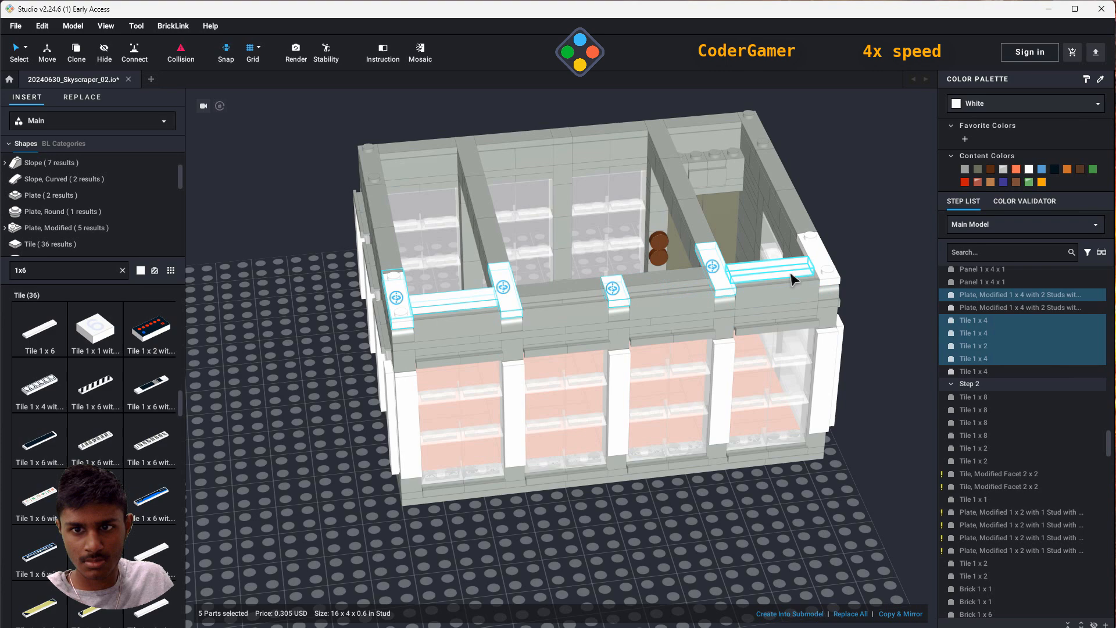
{"action": "left_click", "coordinate": [967, 171]}
{"action": "left_click", "coordinate": [884, 355]}
- Search for "1x4" bricks and place a Brick 1 x 4 on the wall ledge above the storey's small rear room
{"action": "right_click_drag", "start_coordinate": [883, 355], "coordinate": [599, 337]}
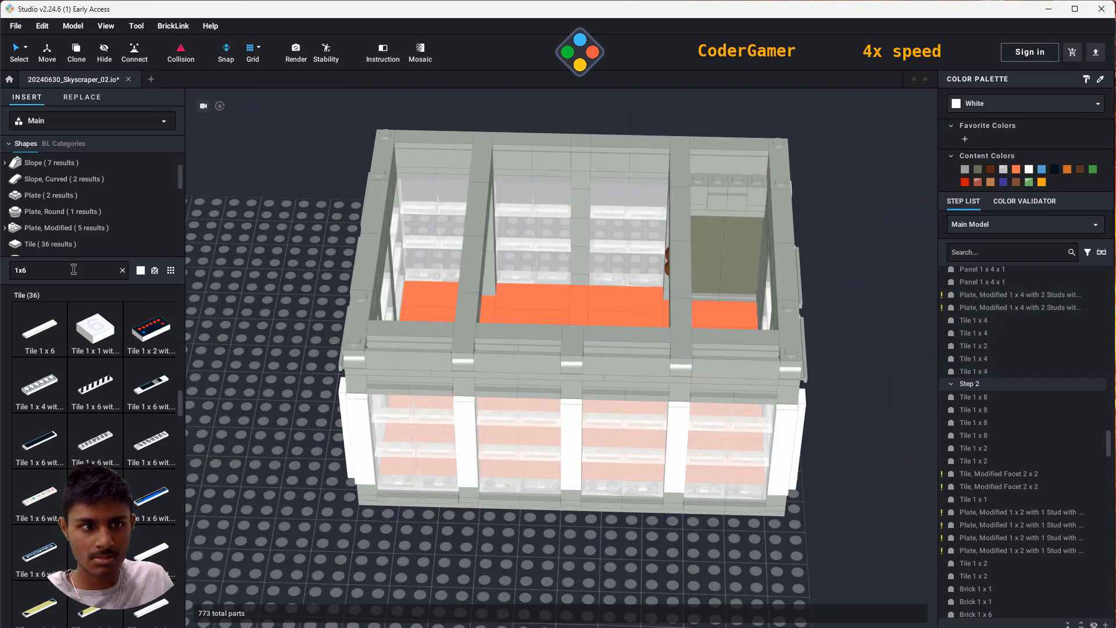
{"action": "left_click", "coordinate": [74, 269]}
{"action": "type", "text": "1x4"}
{"action": "left_click", "coordinate": [44, 340]}
{"action": "left_click", "coordinate": [730, 171]}
{"action": "key", "text": "Escape"}
- Recolour the two Tile 1 x 1 parts on the small room's wall white and the Brick 1 x 4 above them light gray
{"action": "left_click", "coordinate": [717, 202]}
{"action": "left_click", "coordinate": [1028, 170]}
{"action": "left_click", "coordinate": [738, 202]}
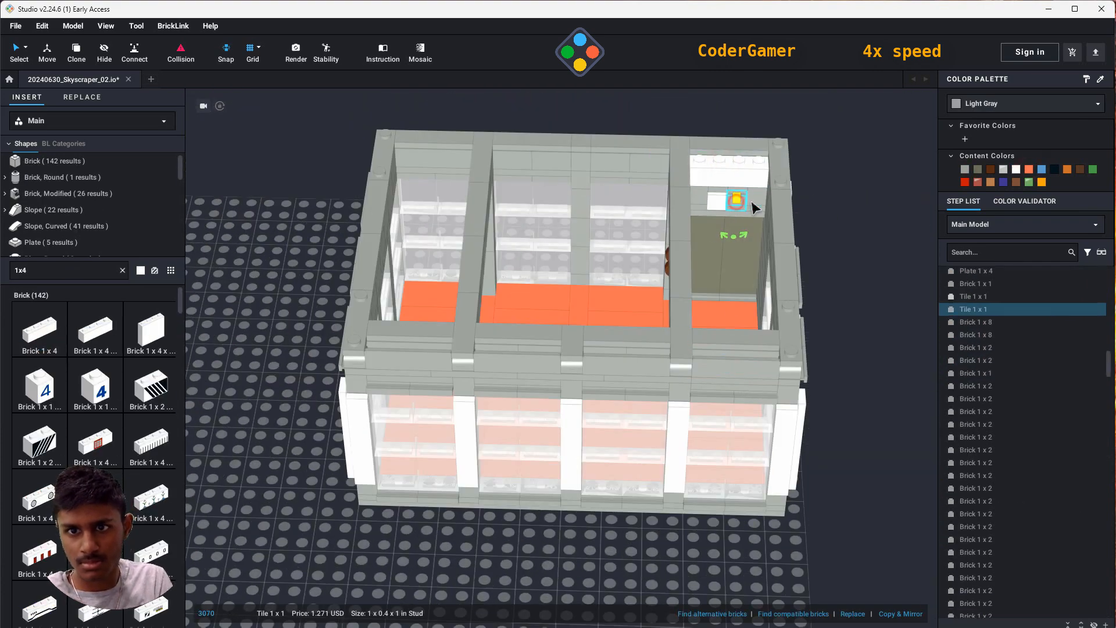
{"action": "left_click", "coordinate": [1016, 169]}
{"action": "left_click", "coordinate": [750, 170]}
{"action": "left_click", "coordinate": [965, 169]}
- Delete the tile on the wall top behind the Brick 1 x 4 and cover both stud rows with a Tile 2 x 4
{"action": "left_click", "coordinate": [714, 145]}
{"action": "key", "text": "Delete"}
{"action": "type", "text": "2x4"}
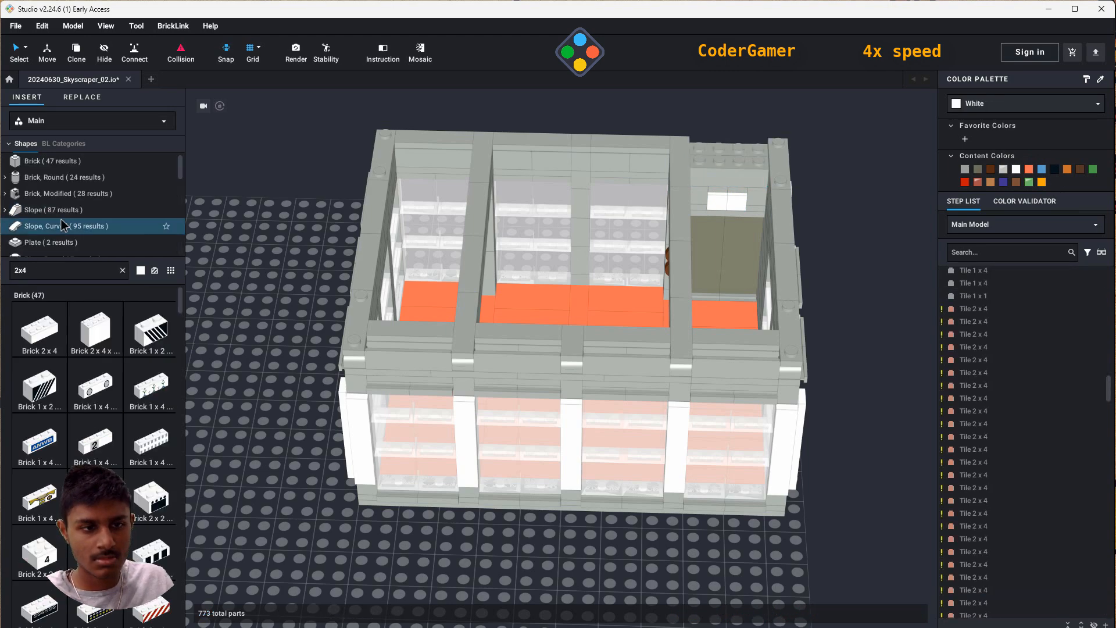
{"action": "left_click", "coordinate": [40, 330]}
{"action": "left_click", "coordinate": [731, 154]}
{"action": "left_click", "coordinate": [888, 346]}
- Search for "2x2" tiles and place a Tile 2 x 2 Corner on each front corner of the tower's black entrance canopy
{"action": "scroll", "coordinate": [887, 346], "scroll_direction": "down", "scroll_amount": 5}
{"action": "right_click_drag", "start_coordinate": [888, 345], "coordinate": [703, 434]}
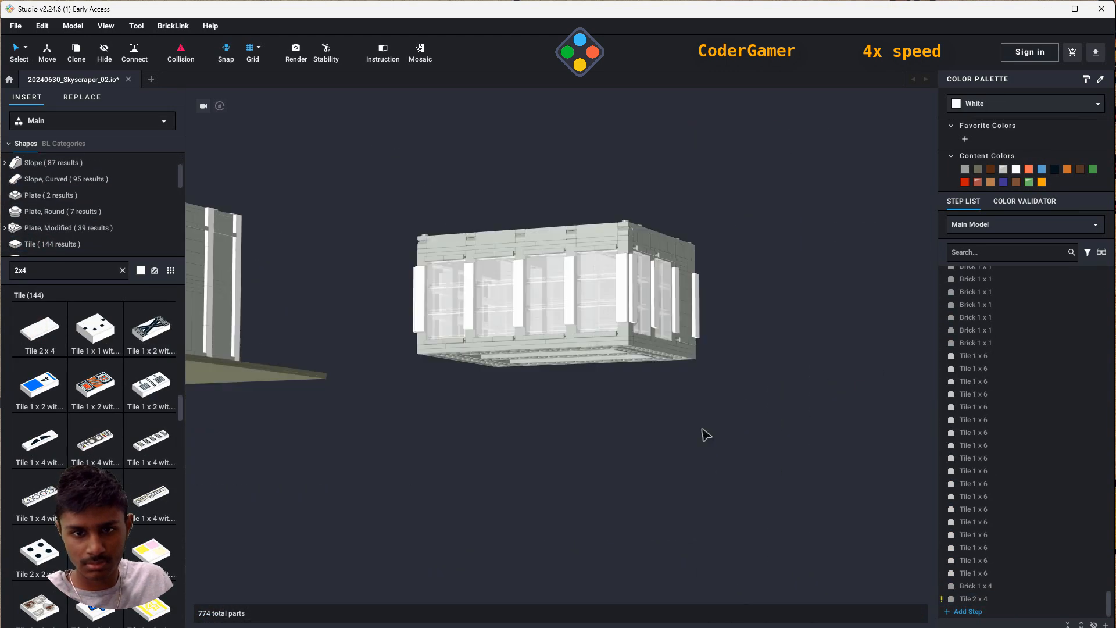
{"action": "middle_click_drag", "start_coordinate": [361, 303], "coordinate": [618, 395]}
{"action": "left_click", "coordinate": [349, 410]}
{"action": "scroll", "coordinate": [348, 409], "scroll_direction": "up", "scroll_amount": 5}
{"action": "left_click", "coordinate": [724, 558]}
{"action": "right_click_drag", "start_coordinate": [724, 558], "coordinate": [730, 459]}
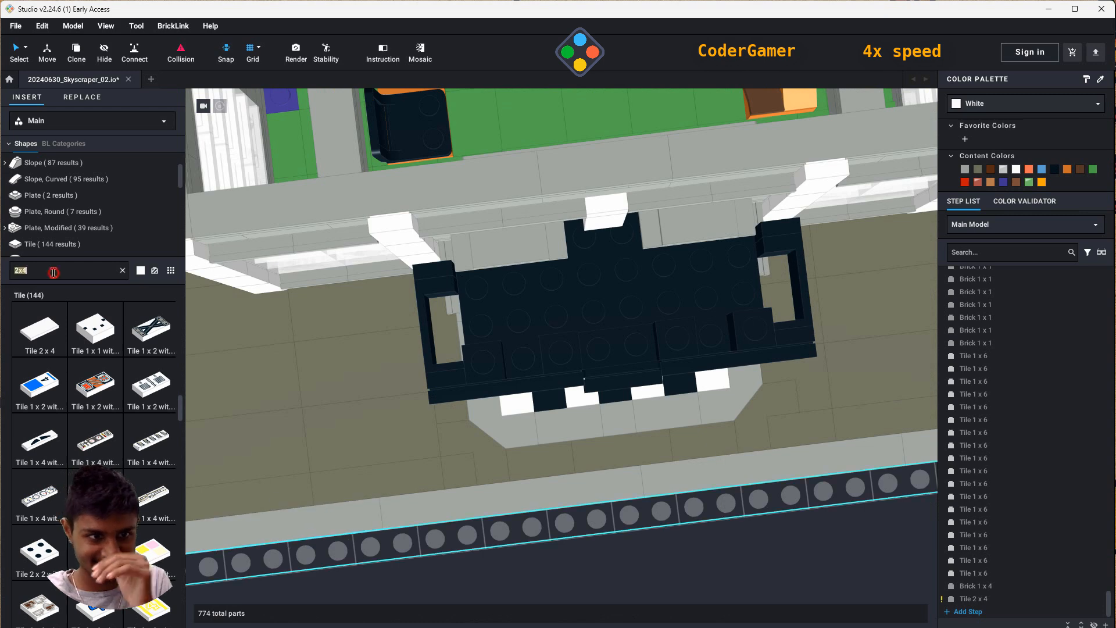
{"action": "type", "text": "2x2"}
{"action": "left_click", "coordinate": [62, 168]}
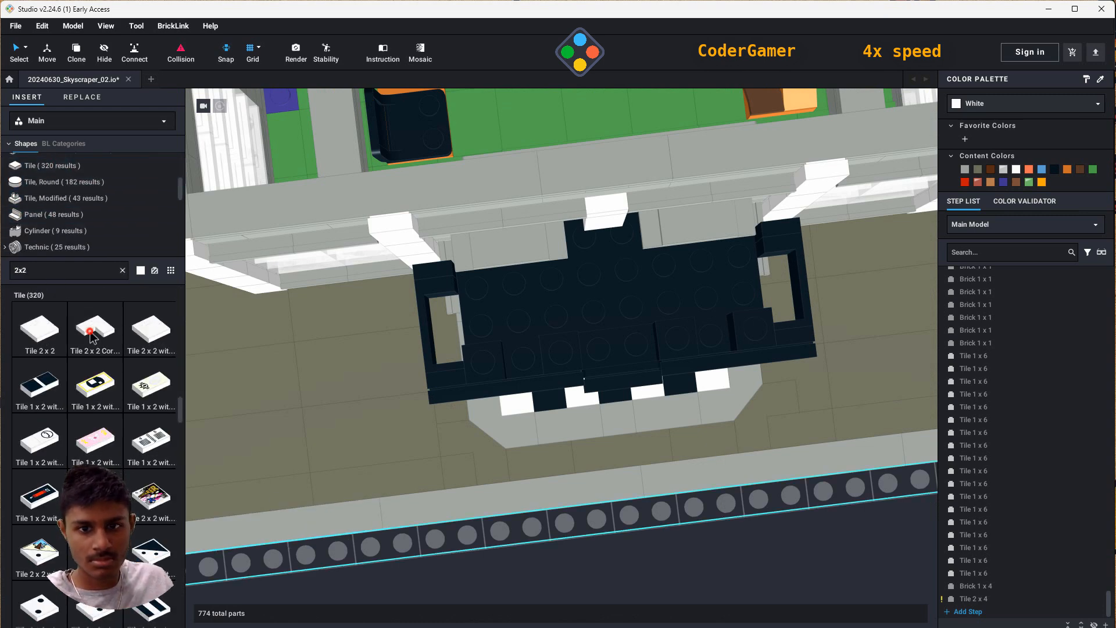
{"action": "left_click", "coordinate": [92, 331]}
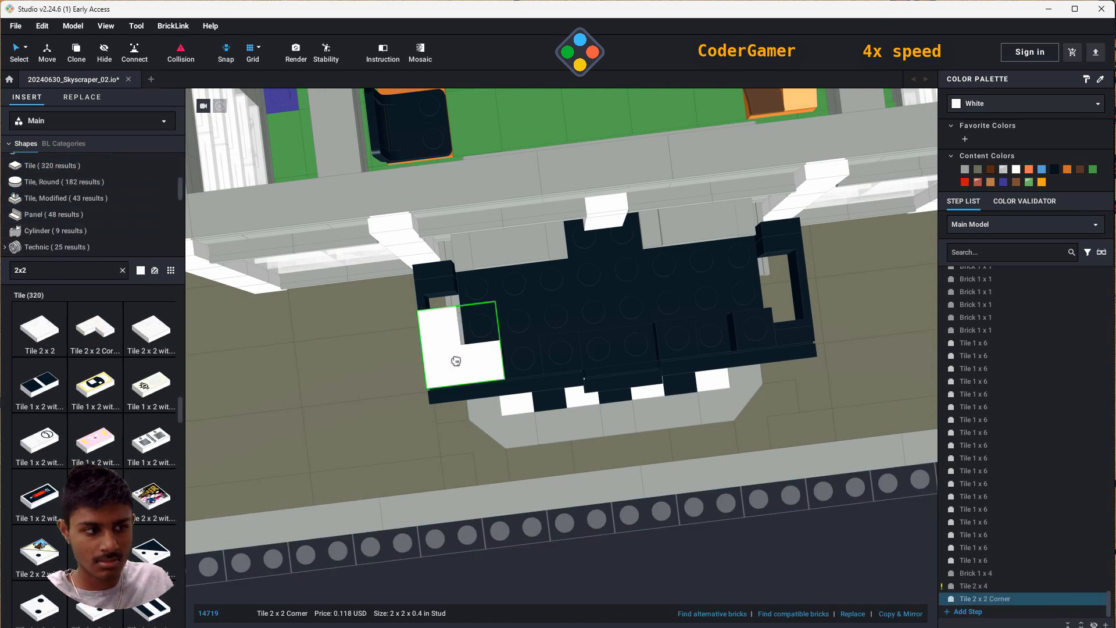
{"action": "key", "text": "Left"}
{"action": "left_click", "coordinate": [796, 327]}
{"action": "key", "text": "Escape"}
{"action": "left_click", "coordinate": [73, 269]}
{"action": "type", "text": "1x1"}
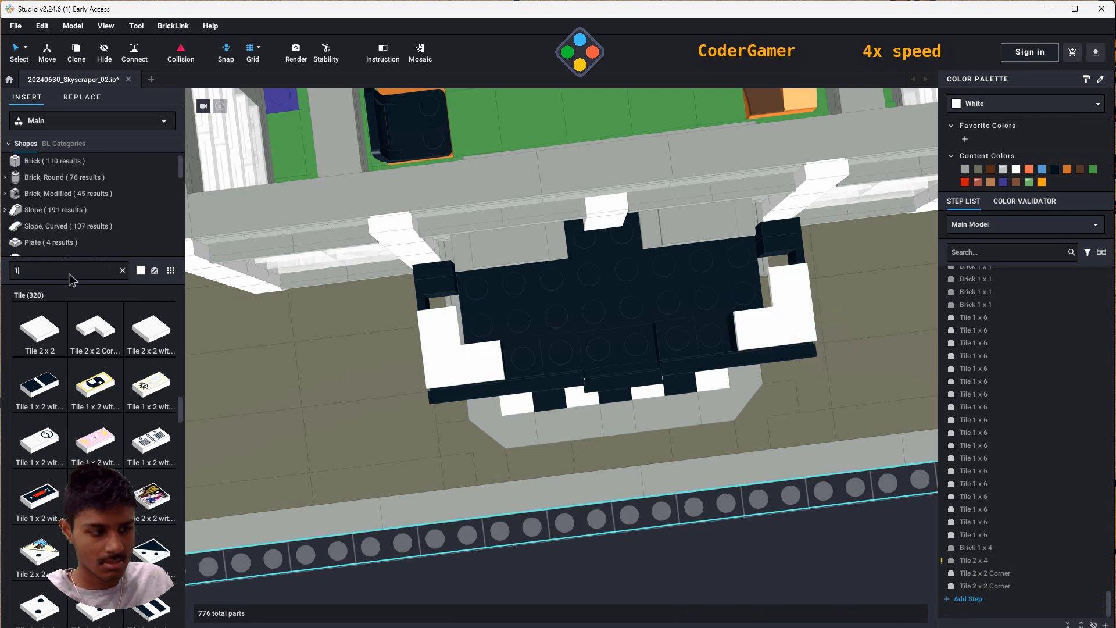
{"action": "scroll", "coordinate": [44, 245], "scroll_direction": "down", "scroll_amount": 2}
{"action": "scroll", "coordinate": [42, 245], "scroll_direction": "down", "scroll_amount": 1}
{"action": "left_click", "coordinate": [44, 214]}
{"action": "left_click", "coordinate": [40, 332]}
{"action": "right_click_drag", "start_coordinate": [441, 290], "coordinate": [738, 355]}
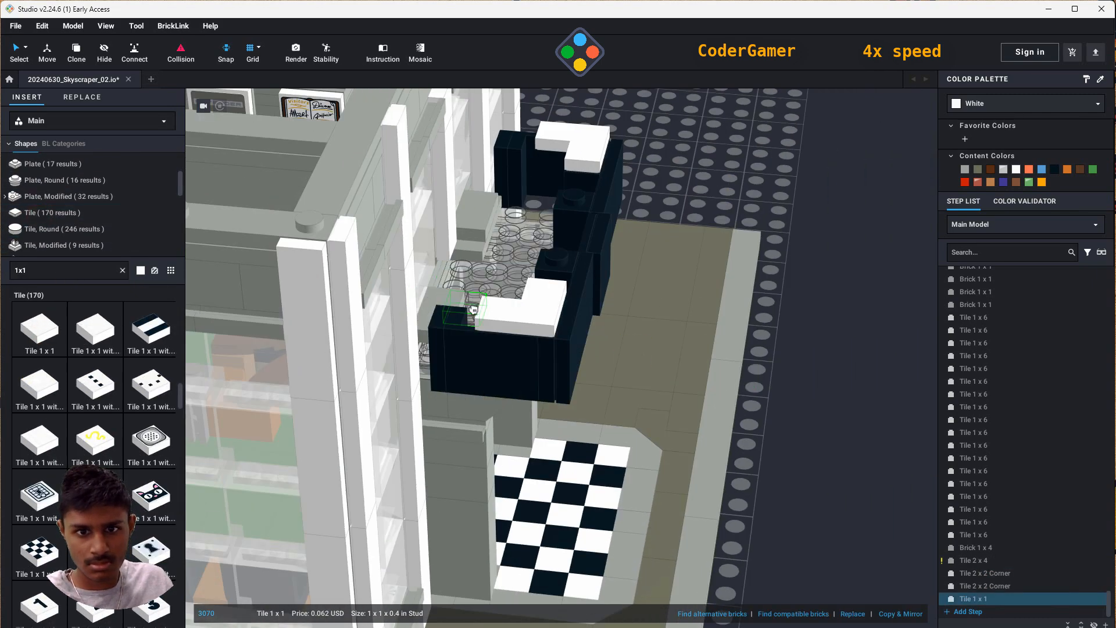
{"action": "right_click_drag", "start_coordinate": [534, 273], "coordinate": [262, 348]}
{"action": "right_click_drag", "start_coordinate": [596, 352], "coordinate": [523, 372]}
{"action": "right_click_drag", "start_coordinate": [805, 274], "coordinate": [906, 291]}
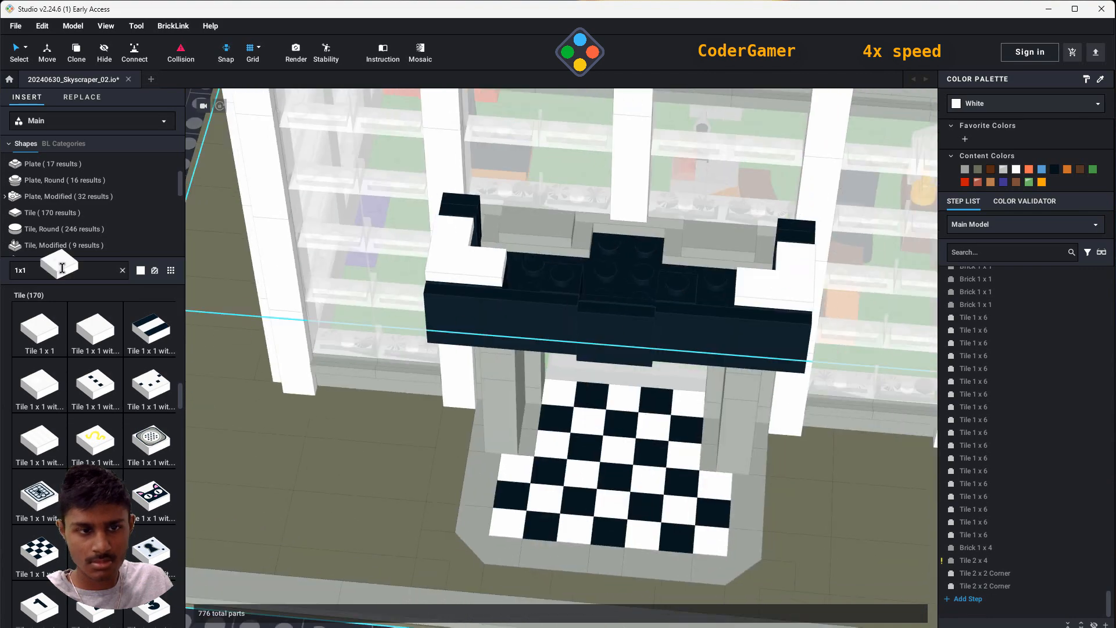
- Search for "1x3" tiles and place two Tile 1 x 3 parts between the corner tiles along the canopy's front edge
{"action": "type", "text": "1x3"}
{"action": "scroll", "coordinate": [61, 218], "scroll_direction": "down", "scroll_amount": 2}
{"action": "left_click", "coordinate": [50, 245]}
{"action": "left_click", "coordinate": [39, 332]}
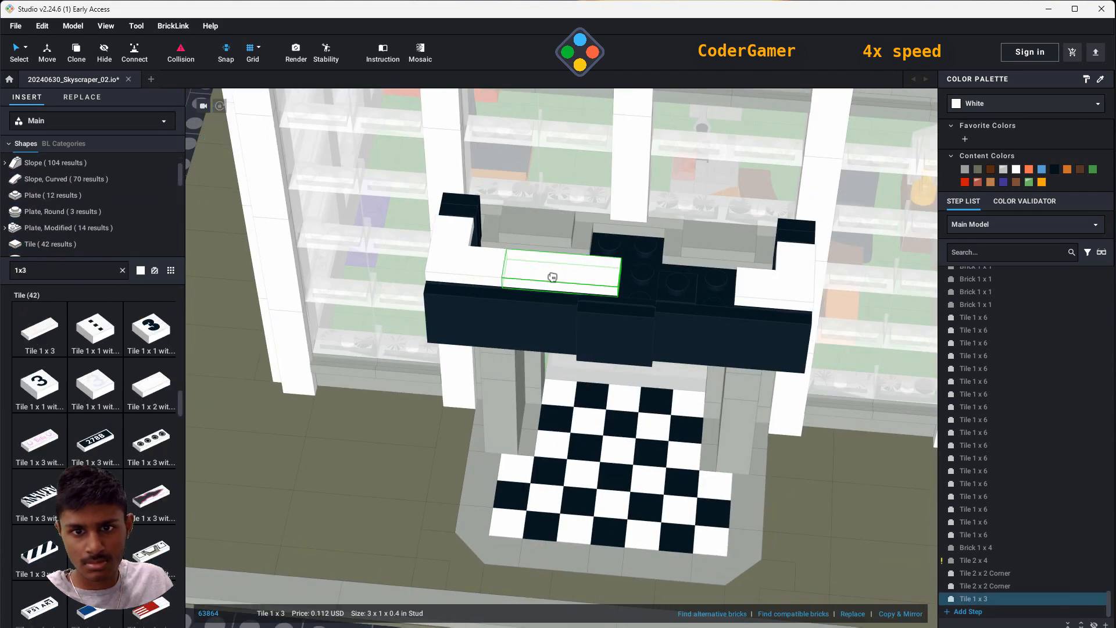
{"action": "left_click", "coordinate": [553, 276]}
{"action": "left_click", "coordinate": [675, 271]}
{"action": "key", "text": "Escape"}
- Select the two corner tiles and two Tile 1 x 3 parts on the canopy and recolour them black
{"action": "left_click", "coordinate": [467, 265]}
{"action": "left_click", "coordinate": [553, 279], "text": "ctrl"}
{"action": "left_click", "coordinate": [676, 282], "text": "ctrl"}
{"action": "left_click", "coordinate": [785, 286], "text": "ctrl"}
{"action": "left_click", "coordinate": [1054, 170]}
{"action": "scroll", "coordinate": [665, 512], "scroll_direction": "down", "scroll_amount": 5}
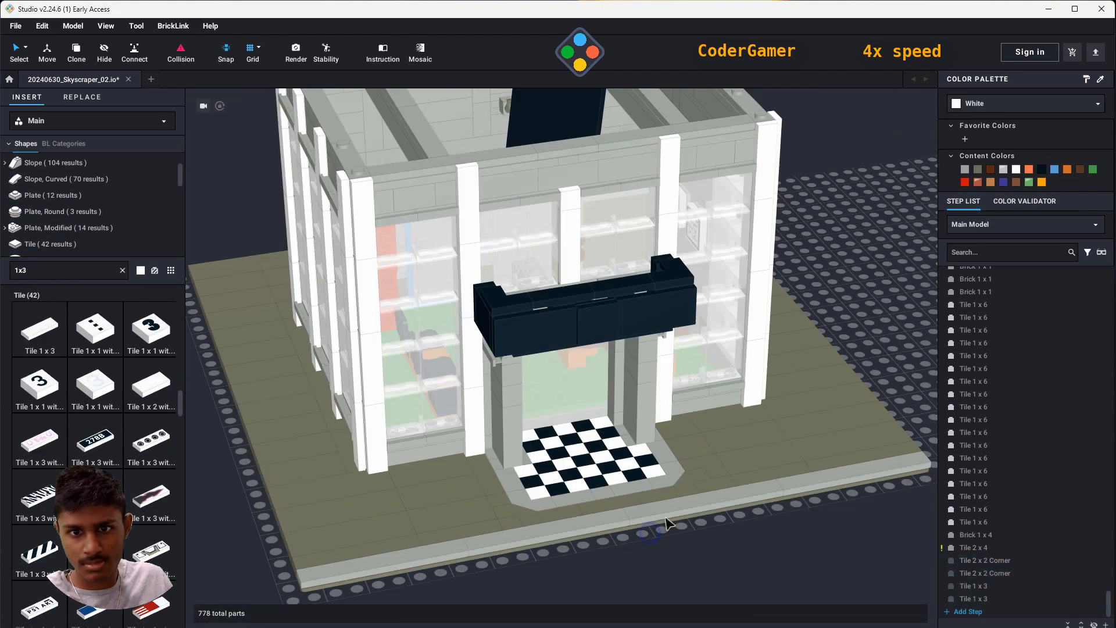
- Search for "2x8" bricks and stack two Brick 2 x 8 parts in the recess behind the canopy's front edge
{"action": "right_click_drag", "start_coordinate": [665, 528], "coordinate": [668, 572]}
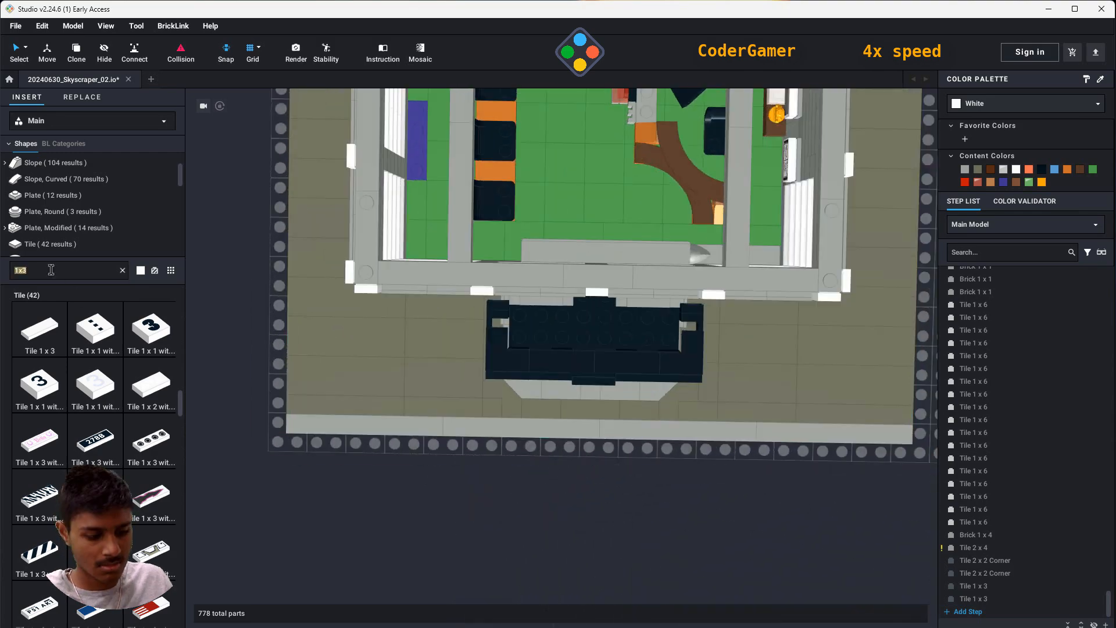
{"action": "type", "text": "2x8"}
{"action": "left_click", "coordinate": [38, 337]}
{"action": "left_click", "coordinate": [594, 327]}
{"action": "right_click_drag", "start_coordinate": [727, 494], "coordinate": [1046, 389]}
{"action": "left_click", "coordinate": [538, 279]}
{"action": "right_click_drag", "start_coordinate": [639, 348], "coordinate": [360, 349]}
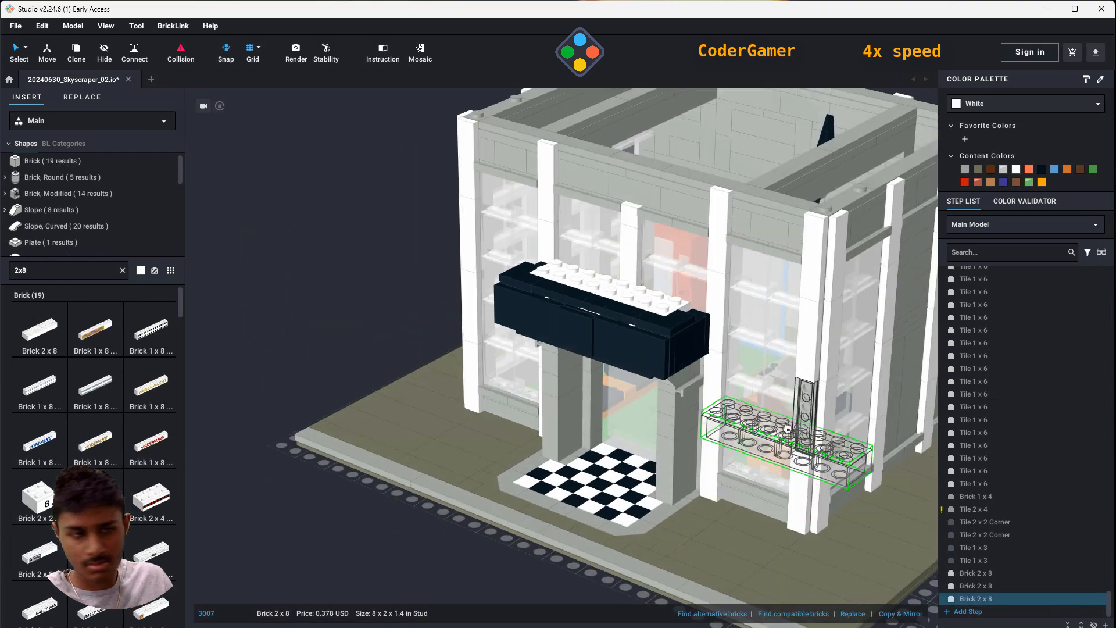
- Recolour the two Brick 2 x 8 parts on the canopy black
{"action": "left_click", "coordinate": [987, 586]}
{"action": "left_click", "coordinate": [982, 598]}
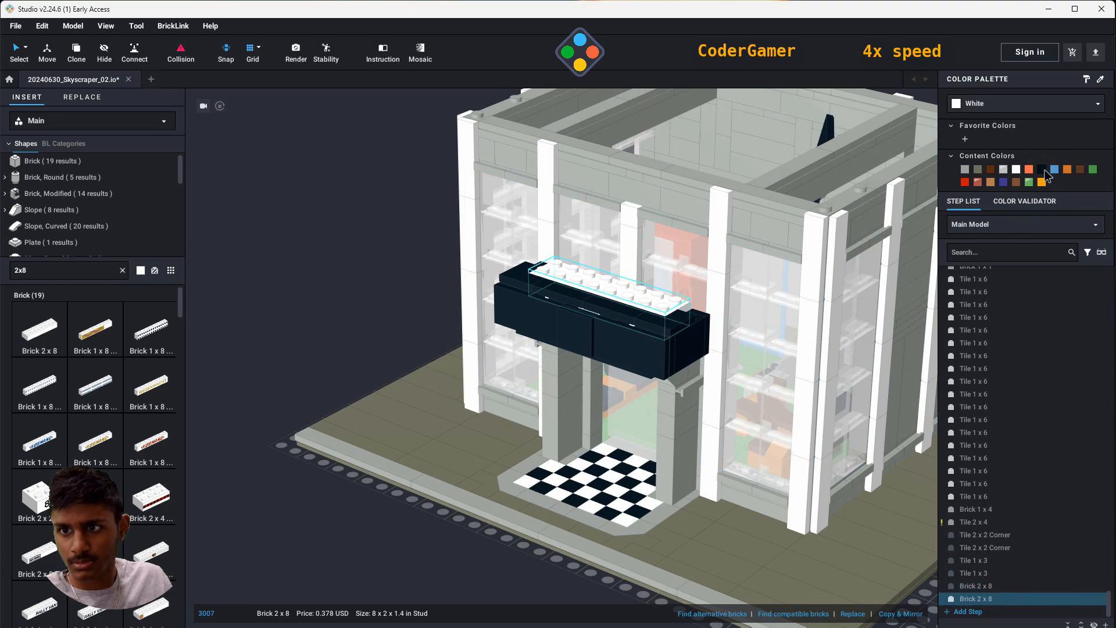
{"action": "left_click", "coordinate": [1042, 170]}
{"action": "left_click", "coordinate": [372, 209]}
{"action": "right_click_drag", "start_coordinate": [372, 209], "coordinate": [690, 450]}
{"action": "scroll", "coordinate": [688, 441], "scroll_direction": "up", "scroll_amount": 3}
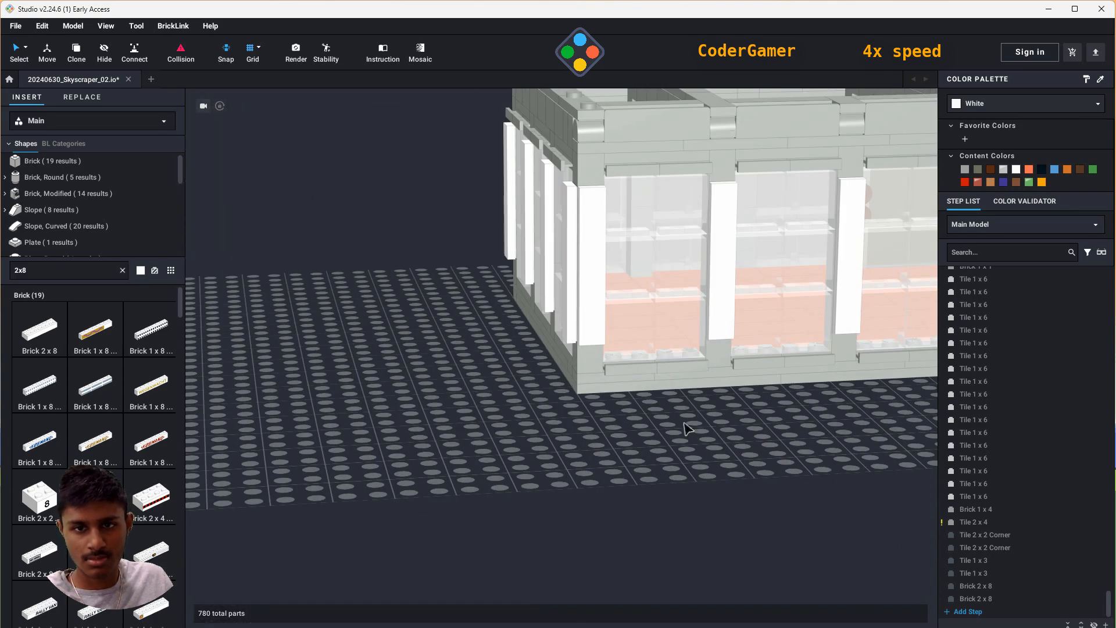
- Select the complete orange-floored storey and place three clones of it on the empty grid
{"action": "right_click_drag", "start_coordinate": [593, 247], "coordinate": [854, 443]}
{"action": "scroll", "coordinate": [873, 439], "scroll_direction": "down", "scroll_amount": 4}
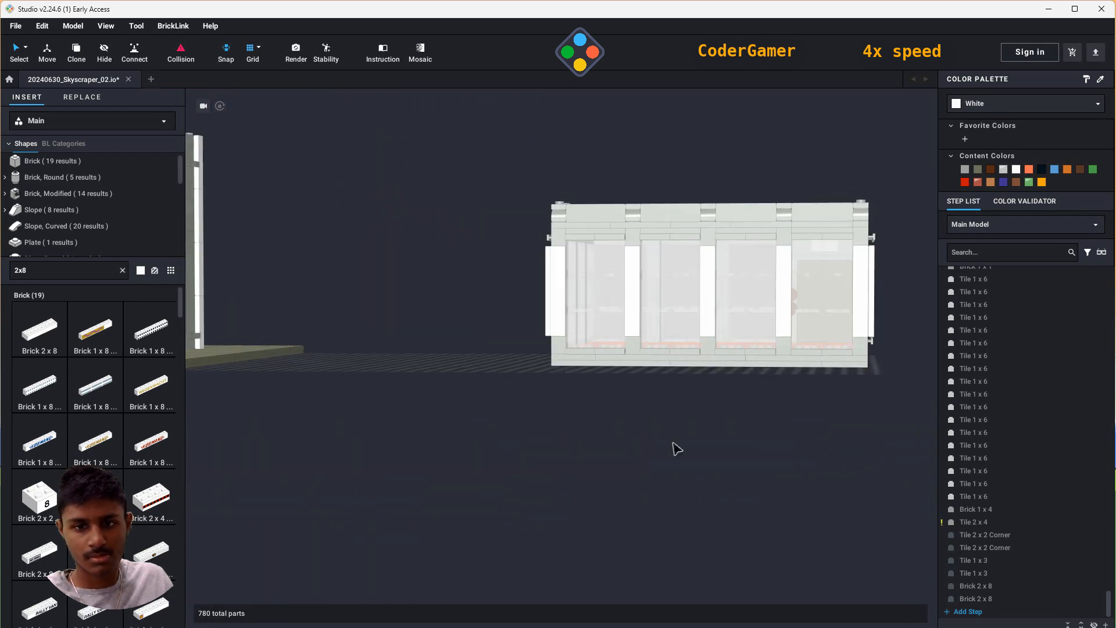
{"action": "right_click_drag", "start_coordinate": [639, 442], "coordinate": [567, 311]}
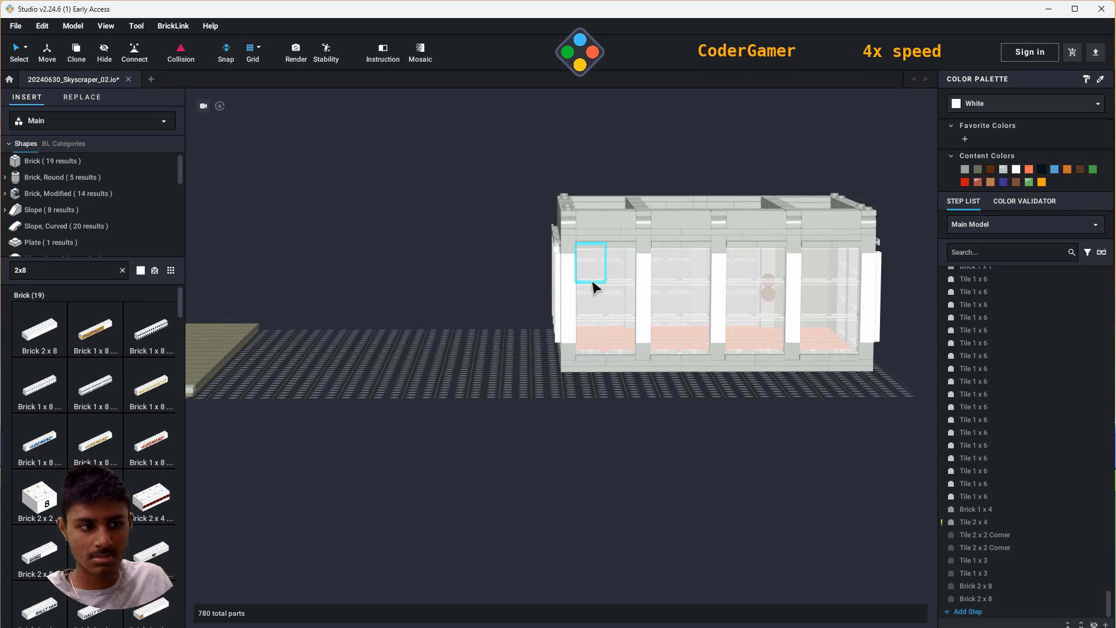
{"action": "right_click_drag", "start_coordinate": [731, 499], "coordinate": [636, 585]}
{"action": "left_click_drag", "start_coordinate": [444, 189], "coordinate": [886, 548]}
{"action": "scroll", "coordinate": [605, 430], "scroll_direction": "down", "scroll_amount": 4}
{"action": "mouse_move", "coordinate": [473, 229]}
{"action": "left_mouse_down"}
{"action": "mouse_move", "coordinate": [720, 440]}
{"action": "mouse_move", "coordinate": [820, 507]}
{"action": "left_mouse_up"}
{"action": "left_click", "coordinate": [76, 53]}
{"action": "right_click_drag", "start_coordinate": [654, 484], "coordinate": [691, 540]}
{"action": "left_click", "coordinate": [730, 531]}
{"action": "mouse_move", "coordinate": [872, 310]}
{"action": "right_mouse_down"}
{"action": "mouse_move", "coordinate": [790, 324]}
{"action": "mouse_move", "coordinate": [831, 328]}
{"action": "right_mouse_up"}
{"action": "scroll", "coordinate": [825, 349], "scroll_direction": "down", "scroll_amount": 4}
{"action": "left_click", "coordinate": [772, 432]}
{"action": "left_click", "coordinate": [727, 559]}
- Place four more clones of the orange-floored storey, spaced apart in two parallel rows
{"action": "middle_click_drag", "start_coordinate": [727, 559], "coordinate": [338, 429]}
{"action": "left_click", "coordinate": [541, 368]}
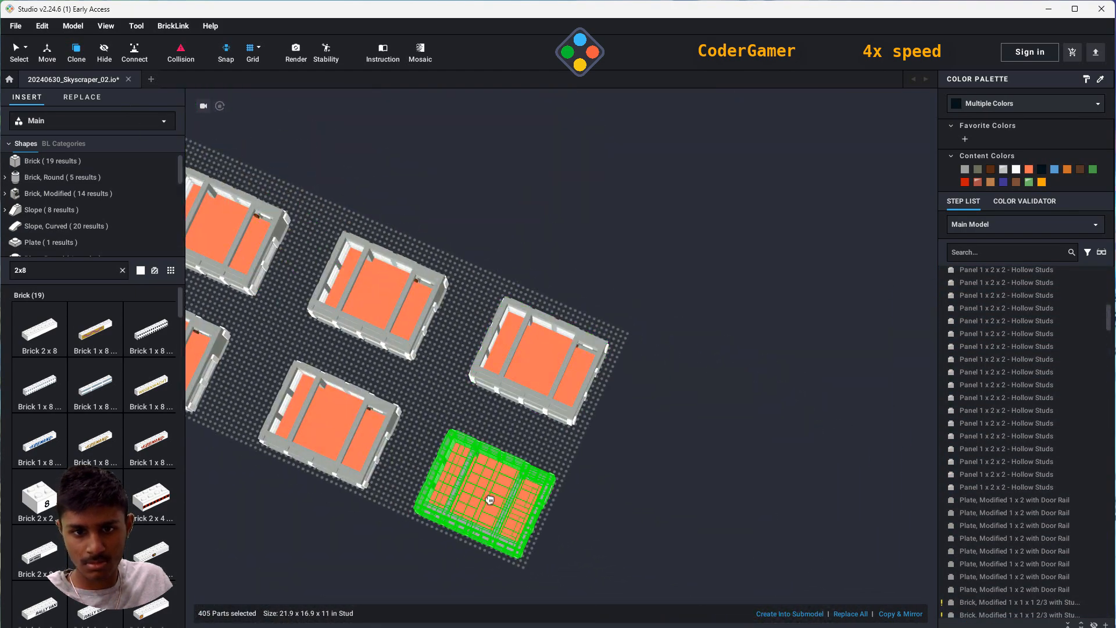
{"action": "left_click", "coordinate": [488, 500]}
{"action": "left_click", "coordinate": [705, 433]}
{"action": "left_click", "coordinate": [649, 564]}
{"action": "right_click_drag", "start_coordinate": [825, 516], "coordinate": [866, 451]}
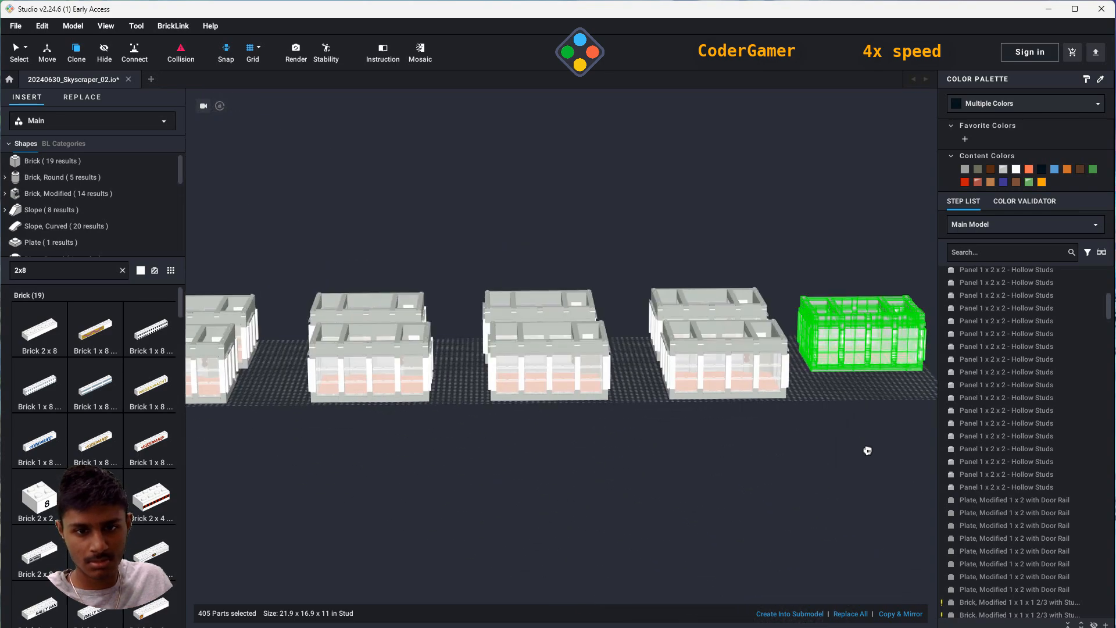
{"action": "key", "text": "Escape"}
- Select all the neon orange floor tiles inside the front-row storey nearest the ground-floor building
{"action": "right_click_drag", "start_coordinate": [471, 452], "coordinate": [475, 494]}
{"action": "middle_click_drag", "start_coordinate": [475, 494], "coordinate": [553, 413]}
{"action": "scroll", "coordinate": [546, 383], "scroll_direction": "up", "scroll_amount": 10}
{"action": "right_click_drag", "start_coordinate": [290, 285], "coordinate": [351, 333]}
{"action": "middle_click_drag", "start_coordinate": [351, 334], "coordinate": [511, 284]}
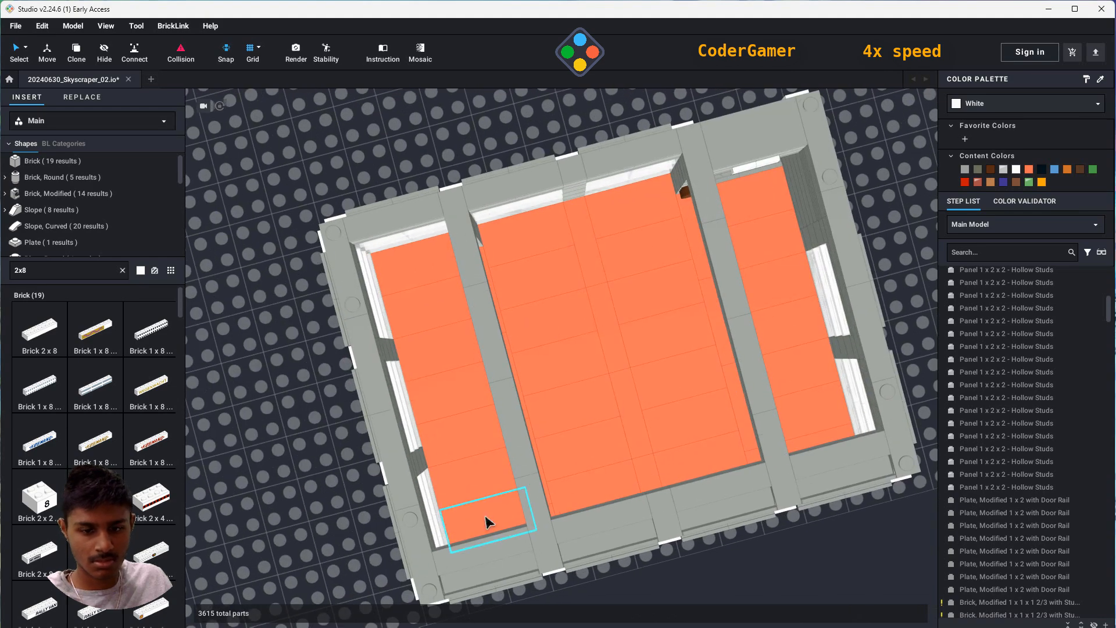
{"action": "left_click", "coordinate": [486, 522]}
{"action": "left_click", "coordinate": [470, 475], "text": "ctrl"}
{"action": "left_click", "coordinate": [447, 425], "text": "ctrl"}
{"action": "left_click", "coordinate": [438, 389], "text": "ctrl"}
{"action": "left_click", "coordinate": [433, 350], "text": "ctrl"}
{"action": "left_click", "coordinate": [427, 308], "text": "ctrl"}
{"action": "left_click", "coordinate": [422, 265], "text": "ctrl"}
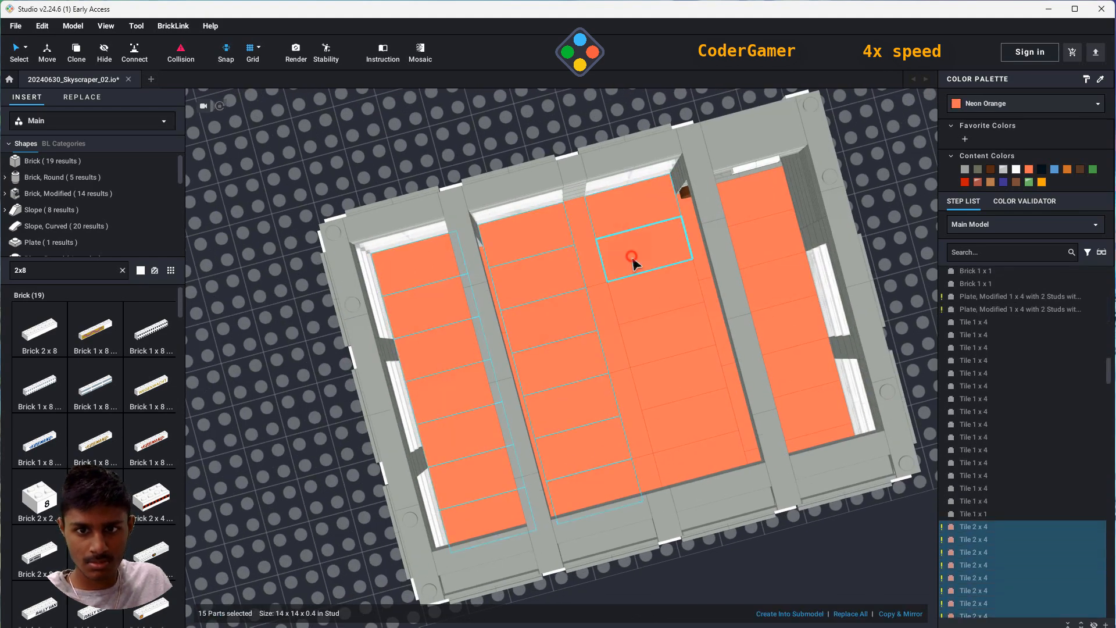
{"action": "left_click", "coordinate": [701, 476], "text": "ctrl"}
{"action": "right_click_drag", "start_coordinate": [702, 475], "coordinate": [651, 448]}
{"action": "left_click", "coordinate": [808, 303], "text": "ctrl"}
{"action": "left_click", "coordinate": [802, 347], "text": "ctrl"}
{"action": "left_click", "coordinate": [796, 387], "text": "ctrl"}
{"action": "left_click", "coordinate": [790, 429], "text": "ctrl"}
{"action": "left_click", "coordinate": [781, 472], "text": "ctrl"}
{"action": "right_click_drag", "start_coordinate": [785, 465], "coordinate": [802, 490]}
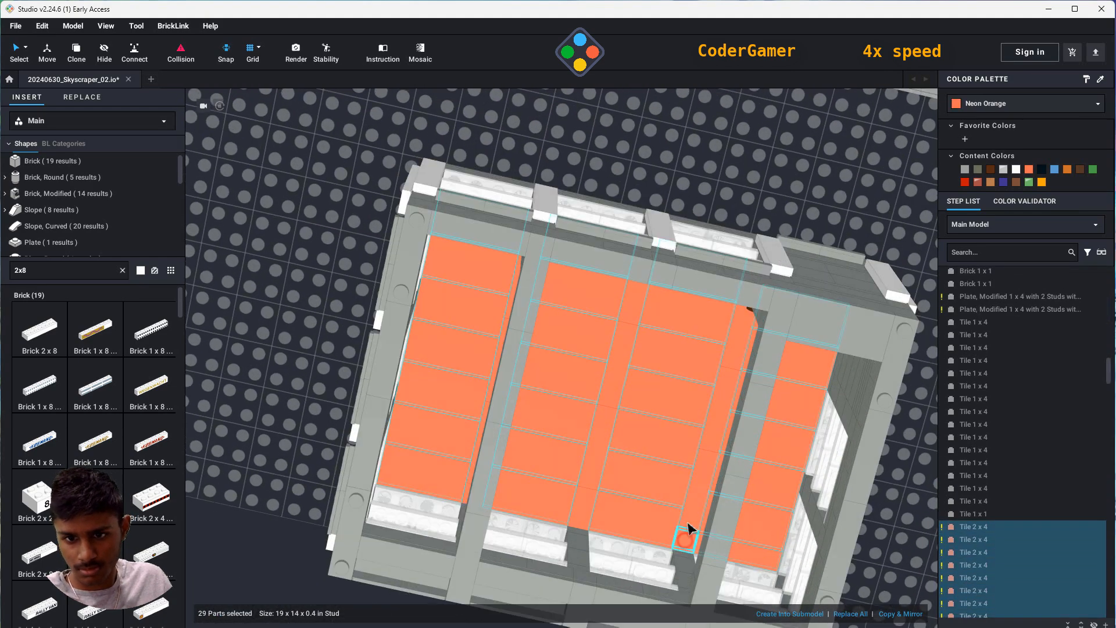
{"action": "right_click_drag", "start_coordinate": [641, 499], "coordinate": [424, 276]}
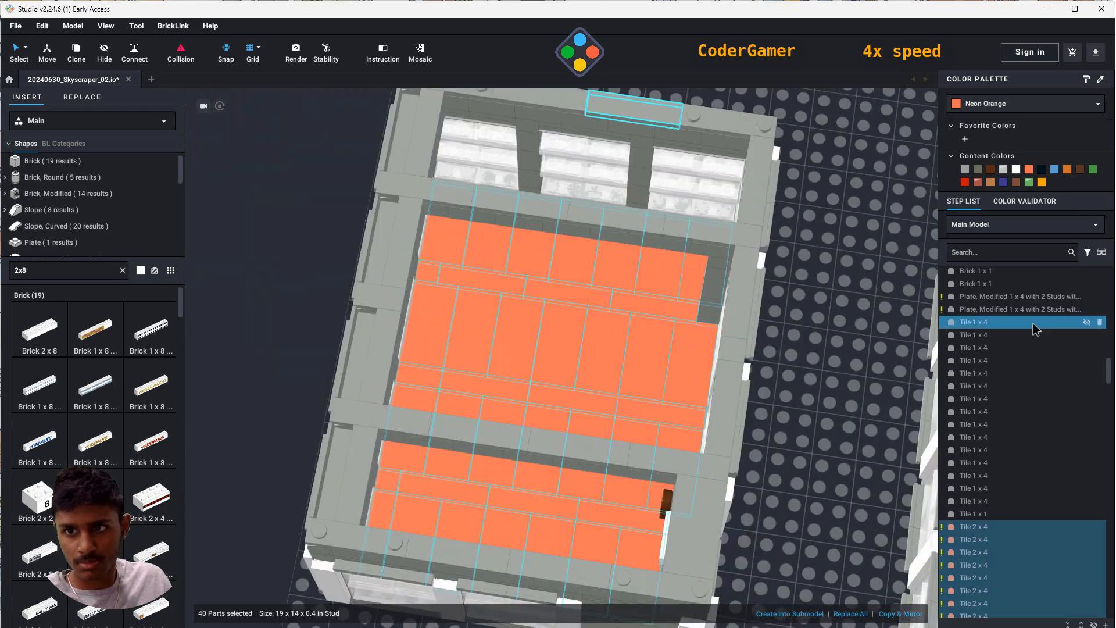
- Try recolouring the selected floor tiles, including in Medium Lime
{"action": "left_click", "coordinate": [1026, 104]}
{"action": "scroll", "coordinate": [1026, 201], "scroll_direction": "down", "scroll_amount": 1}
{"action": "left_click", "coordinate": [1026, 201]}
{"action": "right_click_drag", "start_coordinate": [822, 349], "coordinate": [727, 216]}
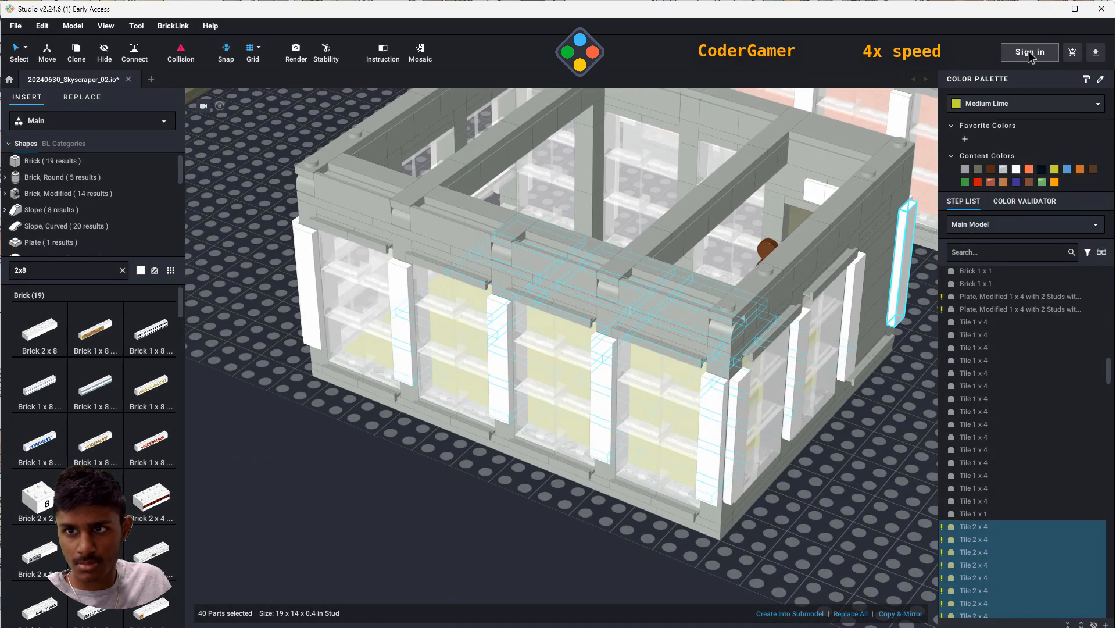
{"action": "left_click", "coordinate": [1025, 104]}
{"action": "left_click", "coordinate": [1002, 176]}
- Recolour the selected floor tiles yellow and clear the selection
{"action": "left_click", "coordinate": [1026, 103]}
{"action": "scroll", "coordinate": [1026, 192], "scroll_direction": "down", "scroll_amount": 1}
{"action": "left_click", "coordinate": [1026, 195]}
{"action": "left_click", "coordinate": [901, 439]}
- Select the orange floor tiles throughout the front-row storey next to the yellow-floored one and recolour them Blue-Violet
{"action": "right_click_drag", "start_coordinate": [860, 325], "coordinate": [724, 366]}
{"action": "middle_click_drag", "start_coordinate": [724, 367], "coordinate": [476, 331]}
{"action": "right_click_drag", "start_coordinate": [686, 221], "coordinate": [715, 212]}
{"action": "left_click", "coordinate": [575, 415]}
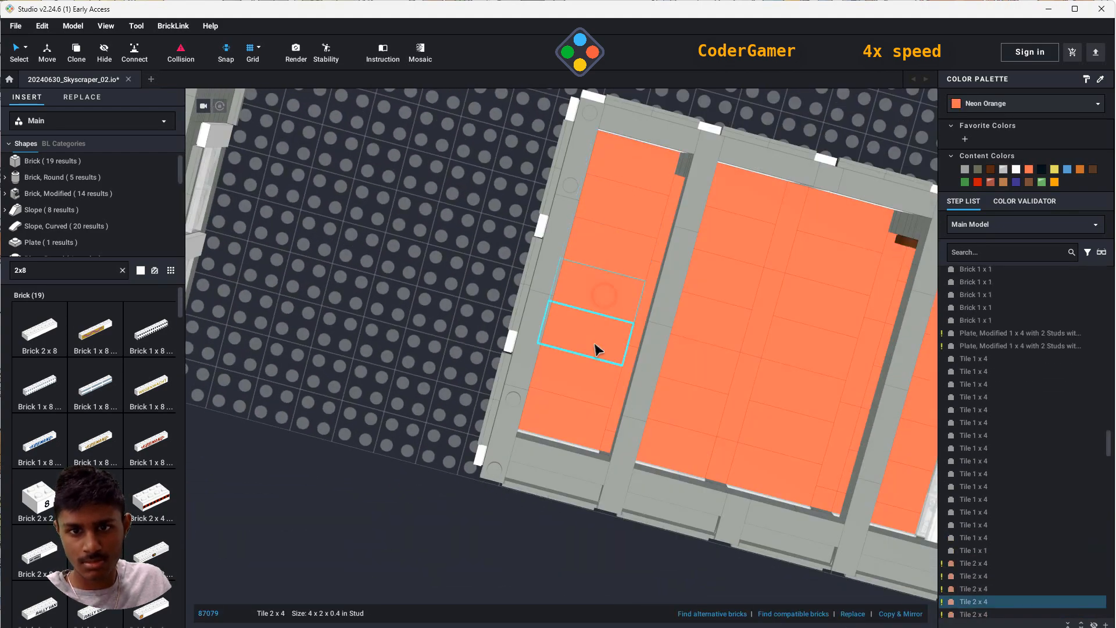
{"action": "right_click_drag", "start_coordinate": [595, 348], "coordinate": [726, 279]}
{"action": "left_click", "coordinate": [613, 382], "text": "ctrl"}
{"action": "left_click", "coordinate": [632, 359], "text": "ctrl"}
{"action": "left_click", "coordinate": [657, 320], "text": "ctrl"}
{"action": "left_click", "coordinate": [686, 286], "text": "ctrl"}
{"action": "left_click", "coordinate": [715, 253], "text": "ctrl"}
{"action": "left_click", "coordinate": [744, 222], "text": "ctrl"}
{"action": "right_click_drag", "start_coordinate": [529, 482], "coordinate": [762, 215]}
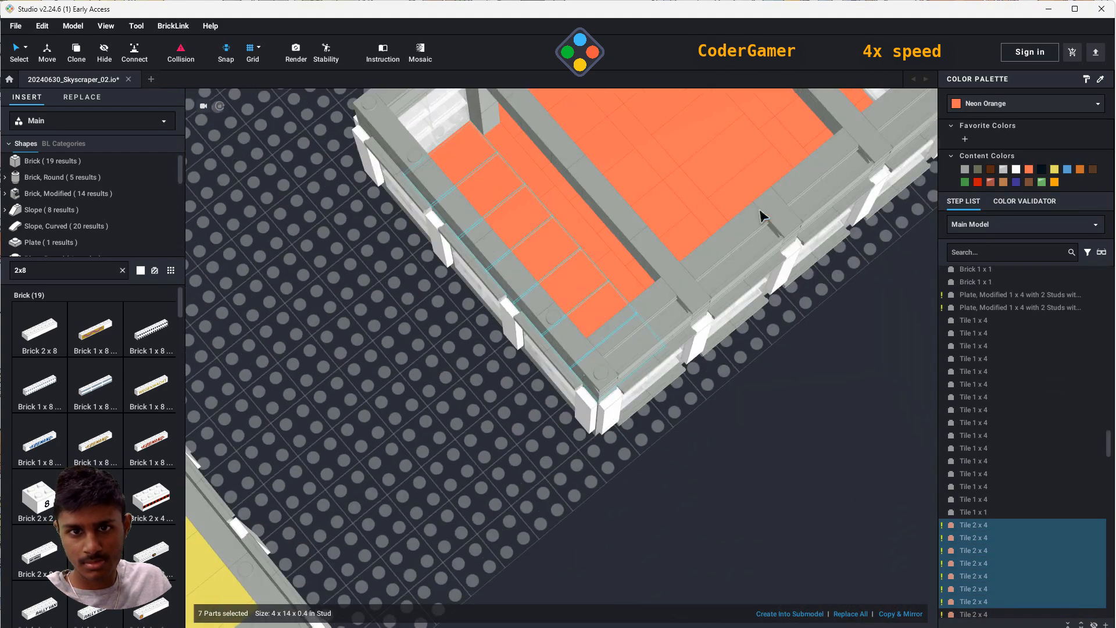
{"action": "left_click", "coordinate": [496, 142], "text": "ctrl"}
{"action": "left_click", "coordinate": [555, 218], "text": "ctrl"}
{"action": "right_click_drag", "start_coordinate": [644, 379], "coordinate": [524, 308]}
{"action": "left_click", "coordinate": [538, 102], "text": "ctrl"}
{"action": "left_click", "coordinate": [520, 134], "text": "ctrl"}
{"action": "left_click", "coordinate": [509, 175], "text": "ctrl"}
{"action": "left_click", "coordinate": [485, 214], "text": "ctrl"}
{"action": "right_click_drag", "start_coordinate": [485, 233], "coordinate": [465, 314]}
{"action": "left_click", "coordinate": [473, 230], "text": "ctrl"}
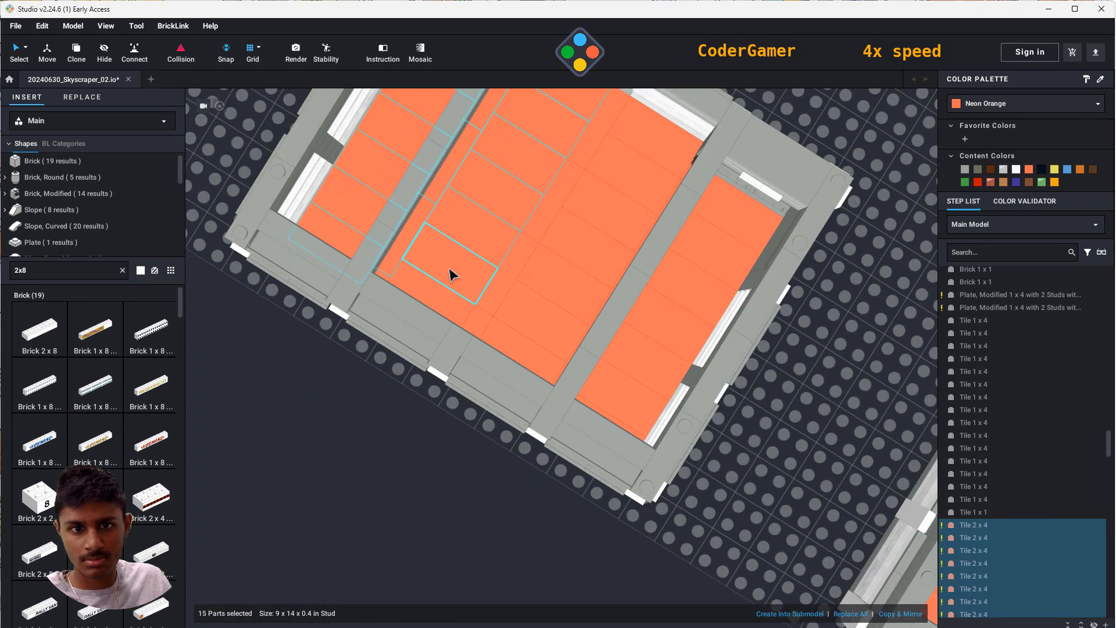
{"action": "left_click", "coordinate": [596, 248], "text": "ctrl"}
{"action": "left_click", "coordinate": [567, 284], "text": "ctrl"}
{"action": "left_click", "coordinate": [540, 313], "text": "ctrl"}
{"action": "right_click_drag", "start_coordinate": [726, 355], "coordinate": [895, 314]}
{"action": "left_click", "coordinate": [486, 265], "text": "ctrl"}
{"action": "right_click_drag", "start_coordinate": [506, 261], "coordinate": [465, 267]}
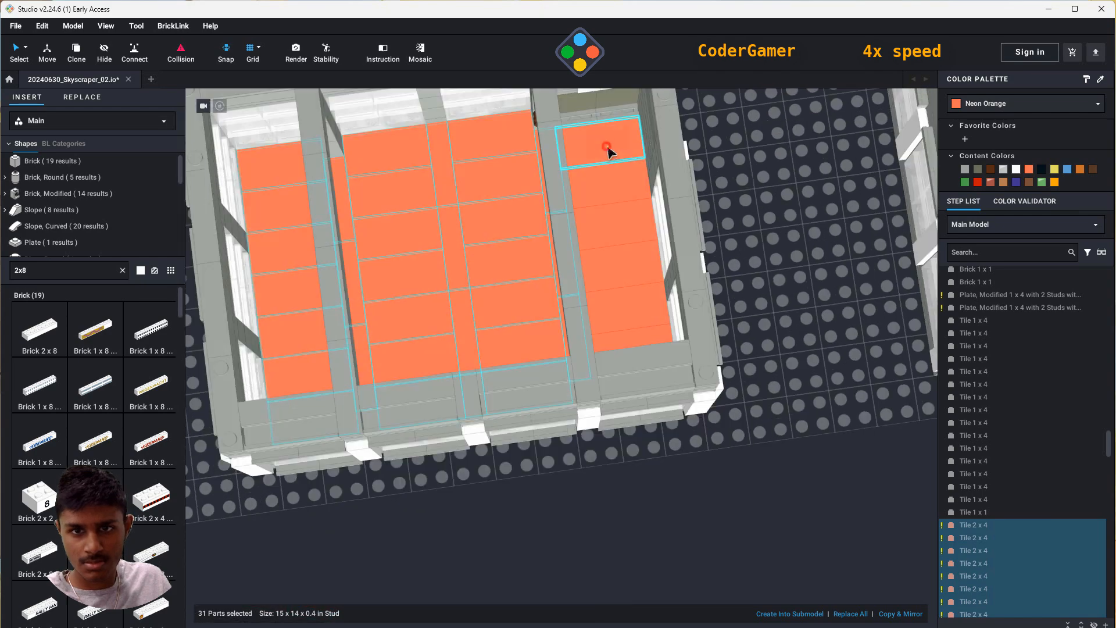
{"action": "left_click", "coordinate": [625, 307], "text": "ctrl"}
{"action": "left_click", "coordinate": [634, 341], "text": "ctrl"}
{"action": "left_click", "coordinate": [1025, 104]}
{"action": "scroll", "coordinate": [1025, 145], "scroll_direction": "down", "scroll_amount": 3}
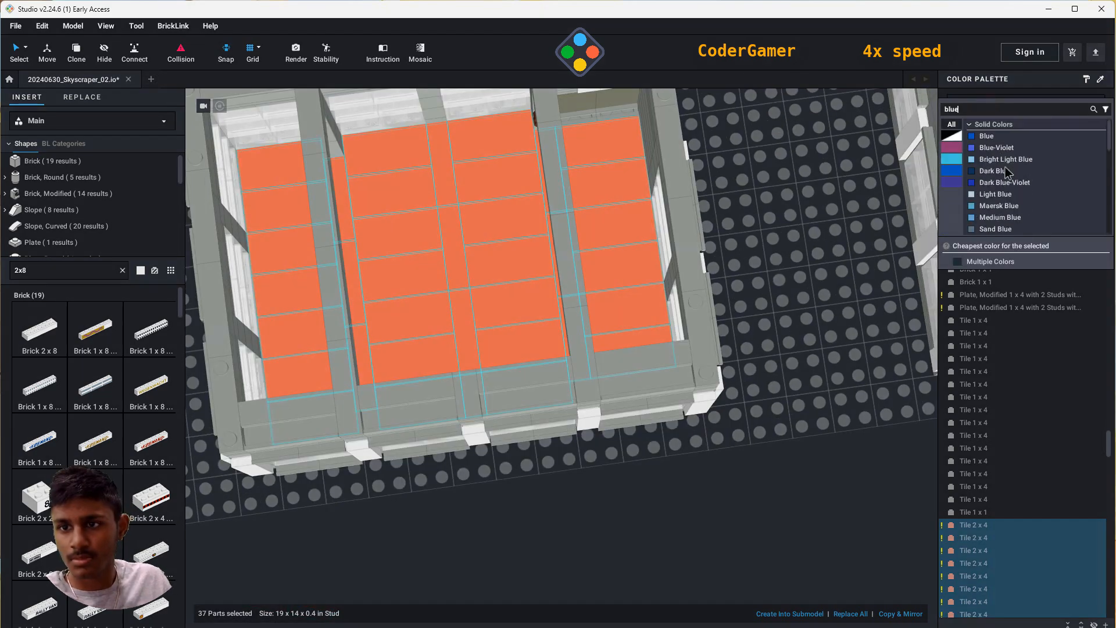
{"action": "left_click", "coordinate": [996, 148]}
{"action": "left_click", "coordinate": [808, 326]}
- Select the three missed orange tiles in the blue floor and recolour them Blue-Violet
{"action": "right_click_drag", "start_coordinate": [808, 325], "coordinate": [796, 214]}
{"action": "right_click_drag", "start_coordinate": [779, 431], "coordinate": [686, 215]}
{"action": "left_click", "coordinate": [474, 431]}
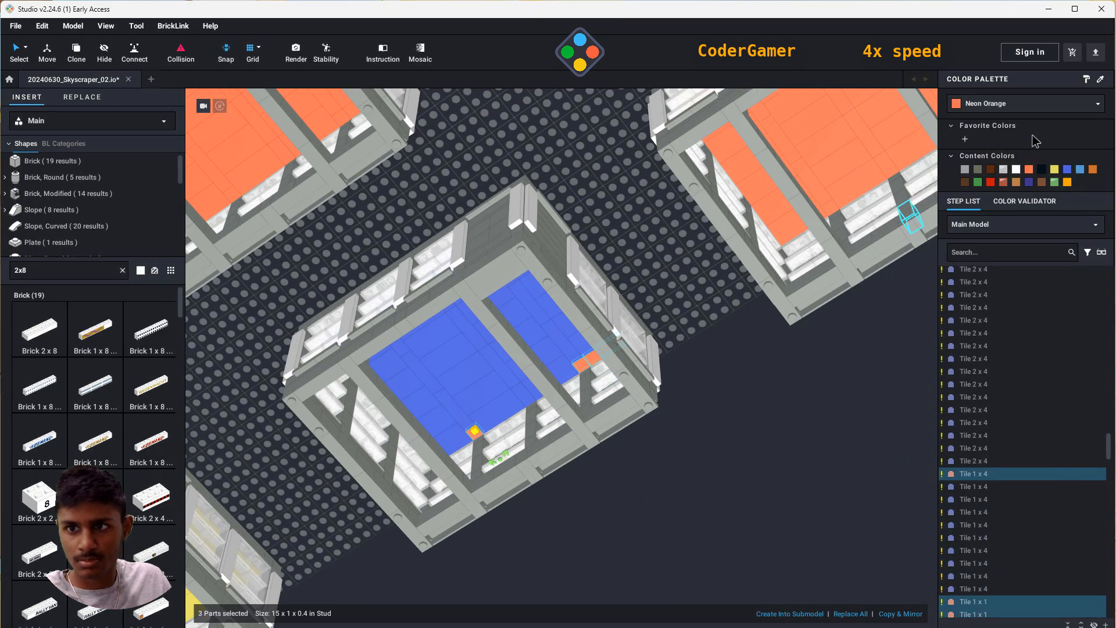
{"action": "left_click", "coordinate": [1067, 170]}
{"action": "left_click", "coordinate": [756, 407]}
{"action": "right_click_drag", "start_coordinate": [755, 407], "coordinate": [678, 279]}
{"action": "middle_click_drag", "start_coordinate": [442, 453], "coordinate": [847, 273]}
{"action": "right_click_drag", "start_coordinate": [847, 274], "coordinate": [632, 253]}
{"action": "scroll", "coordinate": [631, 253], "scroll_direction": "down", "scroll_amount": 5}
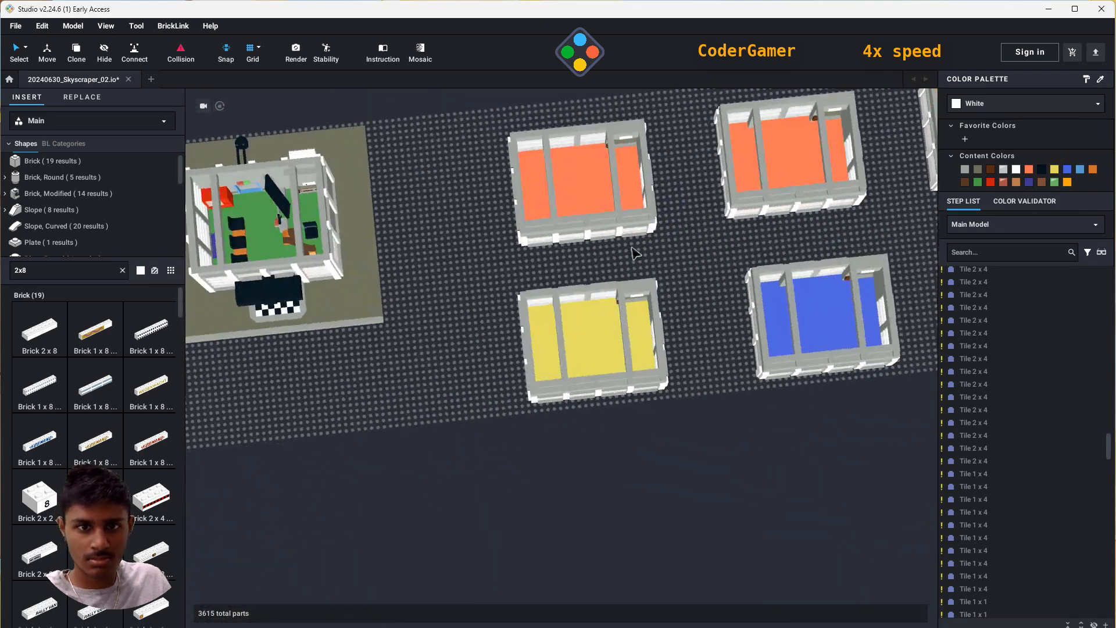
{"action": "scroll", "coordinate": [631, 254], "scroll_direction": "down", "scroll_amount": 5}
{"action": "left_click_drag", "start_coordinate": [243, 344], "coordinate": [477, 204]}
{"action": "right_click_drag", "start_coordinate": [515, 204], "coordinate": [508, 212]}
{"action": "right_click_drag", "start_coordinate": [547, 407], "coordinate": [533, 466]}
{"action": "left_click_drag", "start_coordinate": [487, 424], "coordinate": [606, 522]}
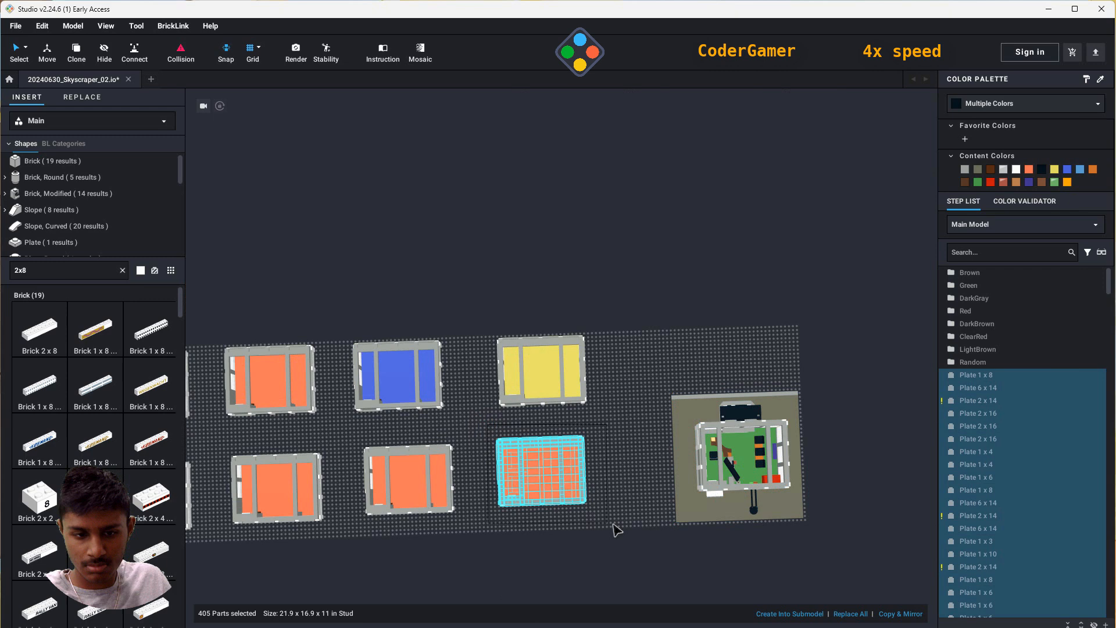
{"action": "left_click", "coordinate": [710, 401]}
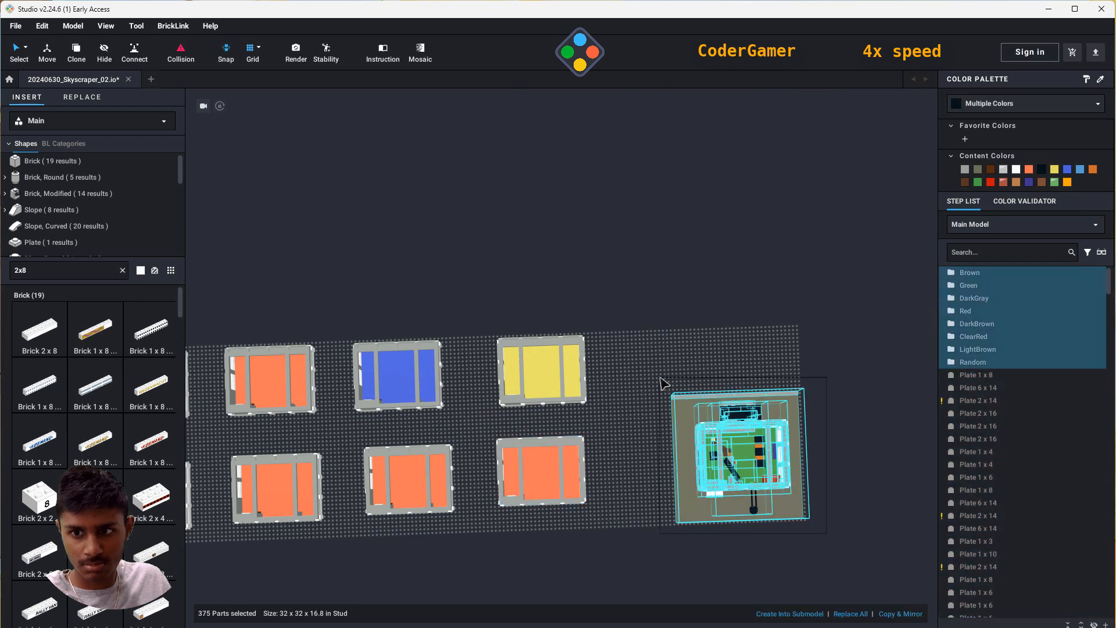
{"action": "left_click", "coordinate": [764, 436]}
{"action": "left_click_drag", "start_coordinate": [663, 374], "coordinate": [826, 550]}
{"action": "scroll", "coordinate": [1044, 439], "scroll_direction": "up", "scroll_amount": 2}
{"action": "left_click_drag", "start_coordinate": [1109, 343], "coordinate": [1108, 295]}
{"action": "left_click", "coordinate": [860, 372]}
{"action": "right_click_drag", "start_coordinate": [860, 372], "coordinate": [564, 314]}
- Select the whole ground-floor building with its base and place a clone on the empty grid in front of the original
{"action": "left_click_drag", "start_coordinate": [260, 190], "coordinate": [468, 406]}
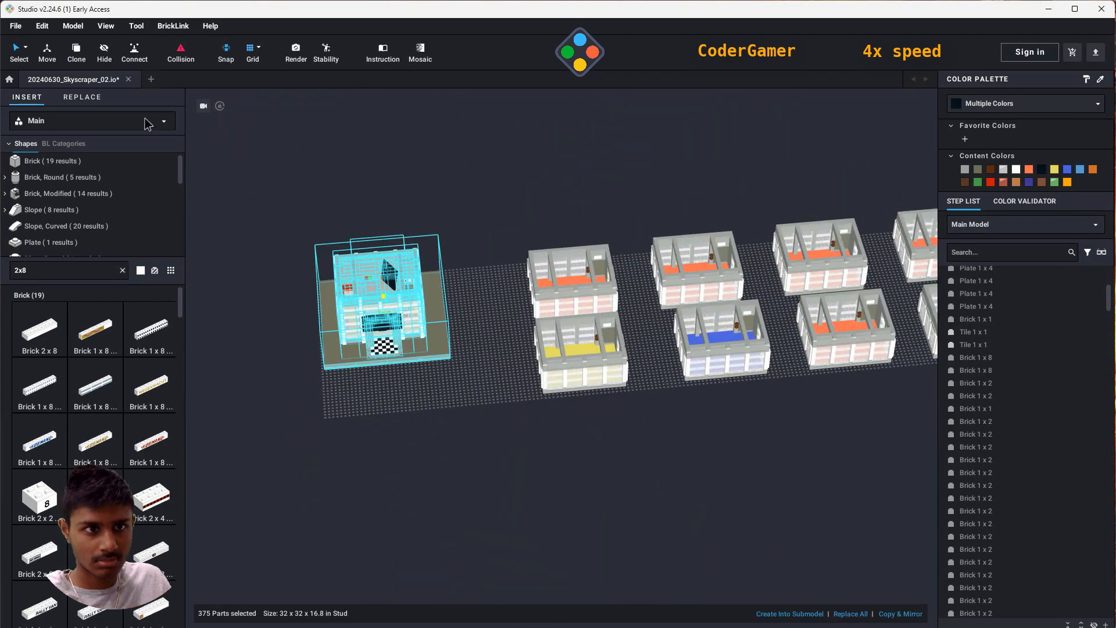
{"action": "left_click", "coordinate": [78, 52]}
{"action": "left_click", "coordinate": [250, 511]}
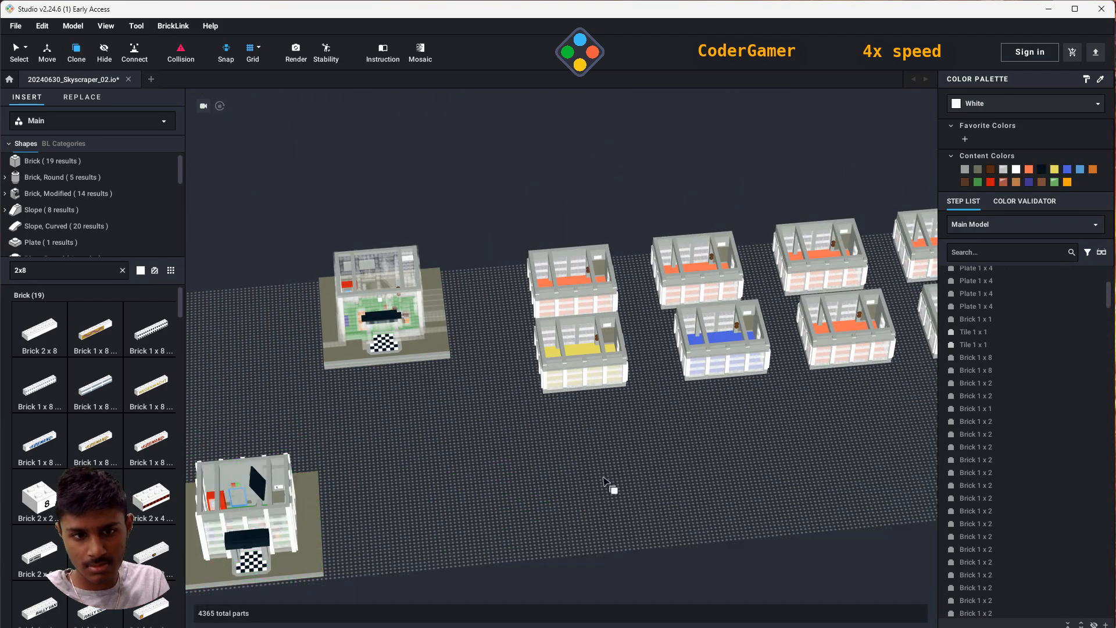
{"action": "right_click_drag", "start_coordinate": [603, 478], "coordinate": [566, 519]}
{"action": "middle_click_drag", "start_coordinate": [566, 518], "coordinate": [679, 485]}
{"action": "middle_click_drag", "start_coordinate": [741, 404], "coordinate": [697, 518]}
{"action": "right_click_drag", "start_coordinate": [697, 518], "coordinate": [550, 201]}
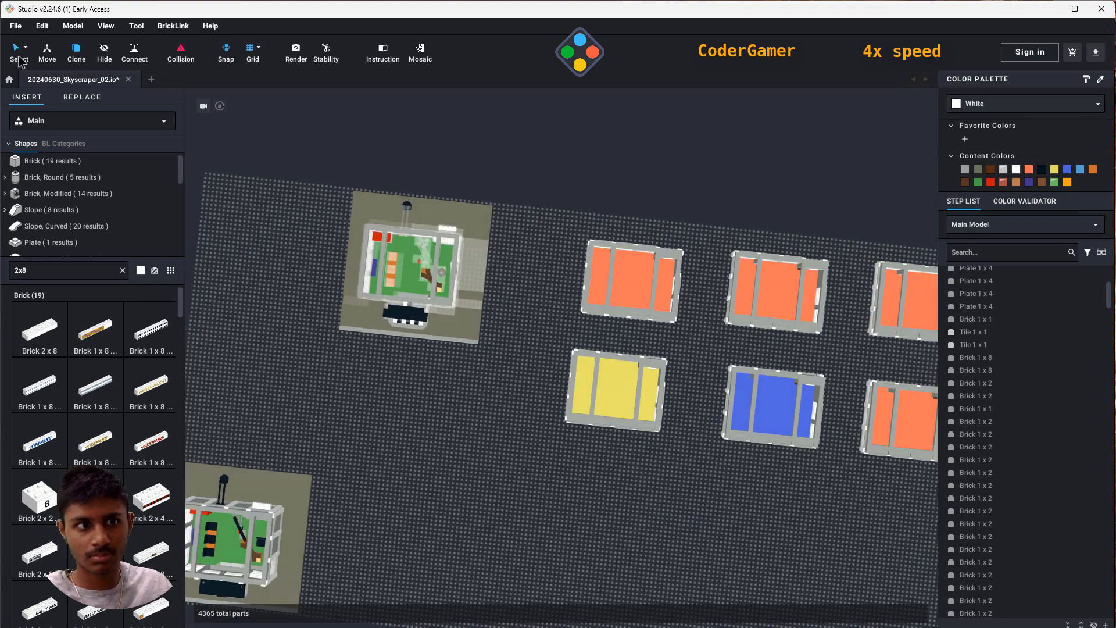
{"action": "left_click_drag", "start_coordinate": [539, 215], "coordinate": [409, 602]}
{"action": "left_click", "coordinate": [565, 550]}
- Select all the neon orange floor tiles inside another cloned storey
{"action": "right_click_drag", "start_coordinate": [564, 550], "coordinate": [614, 487]}
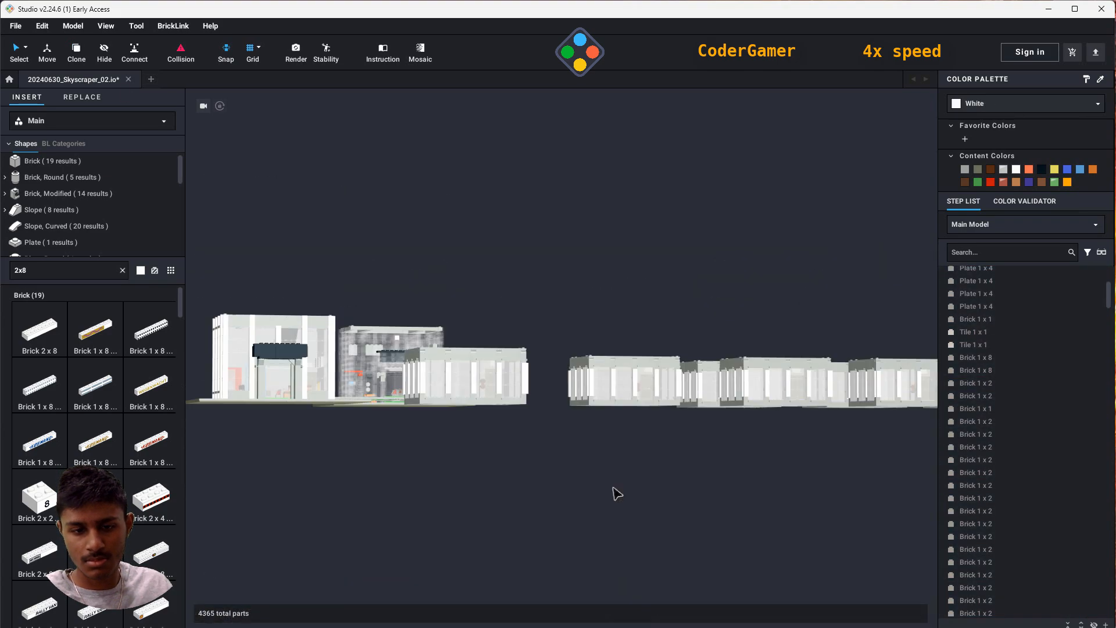
{"action": "middle_click_drag", "start_coordinate": [614, 487], "coordinate": [465, 477]}
{"action": "right_click_drag", "start_coordinate": [558, 495], "coordinate": [590, 491]}
{"action": "scroll", "coordinate": [590, 491], "scroll_direction": "up", "scroll_amount": 8}
{"action": "left_click", "coordinate": [501, 363]}
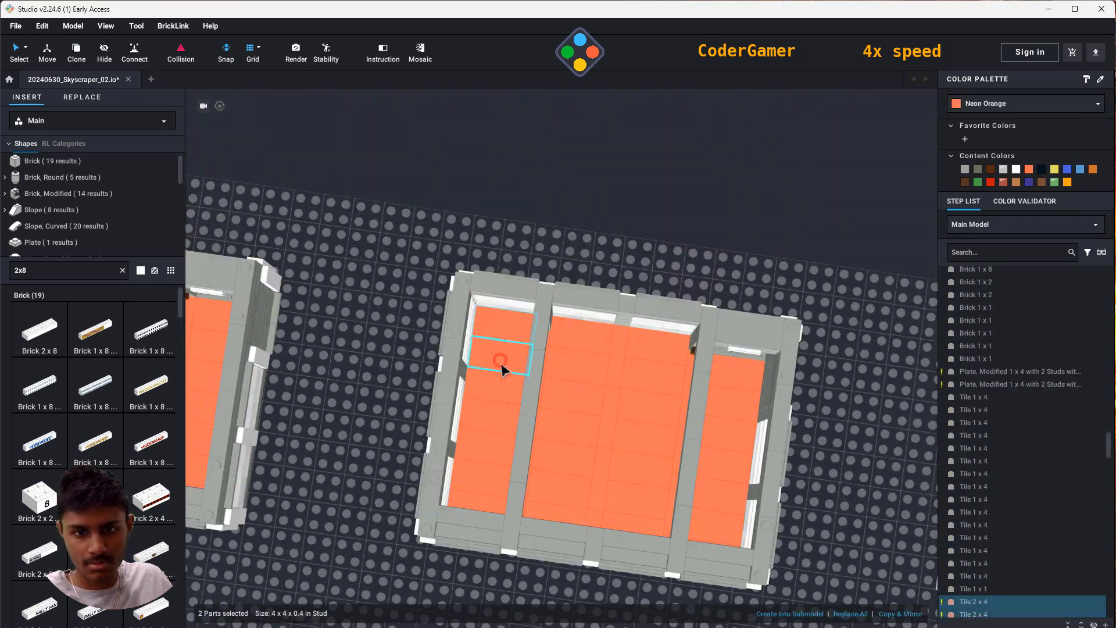
{"action": "left_click", "coordinate": [479, 479], "text": "ctrl"}
{"action": "left_click", "coordinate": [477, 500], "text": "ctrl"}
{"action": "right_click_drag", "start_coordinate": [477, 501], "coordinate": [558, 514]}
{"action": "left_click", "coordinate": [429, 488], "text": "ctrl"}
{"action": "left_click", "coordinate": [458, 486], "text": "ctrl"}
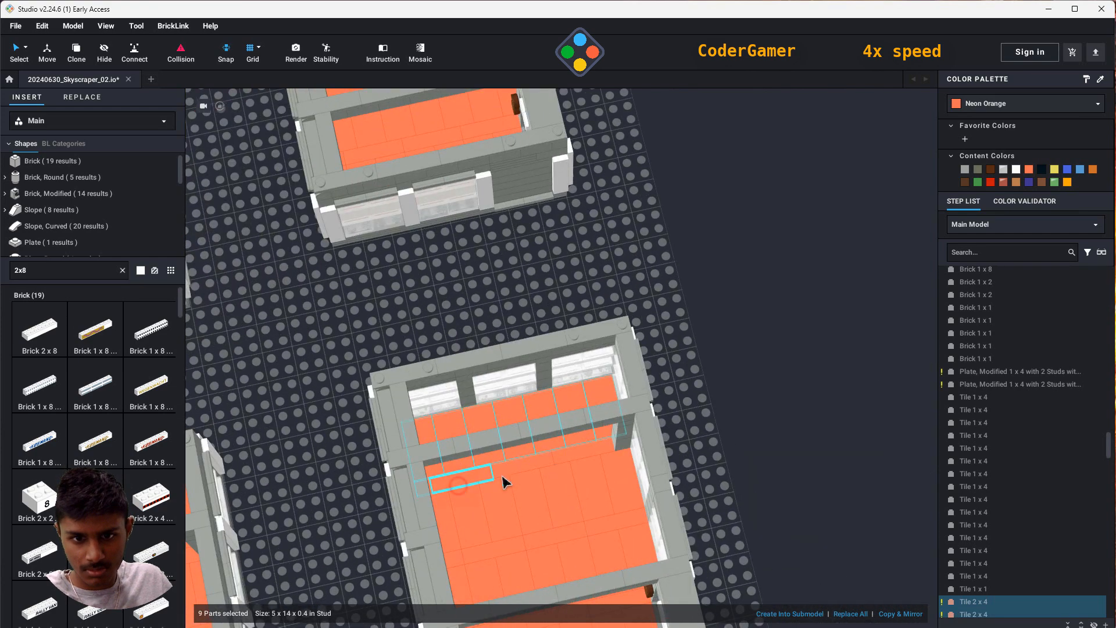
{"action": "left_click", "coordinate": [598, 491], "text": "ctrl"}
{"action": "left_click", "coordinate": [565, 496], "text": "ctrl"}
{"action": "left_click", "coordinate": [535, 501], "text": "ctrl"}
{"action": "left_click", "coordinate": [505, 508], "text": "ctrl"}
{"action": "left_click", "coordinate": [479, 513], "text": "ctrl"}
{"action": "right_click_drag", "start_coordinate": [481, 513], "coordinate": [439, 504]}
{"action": "left_click", "coordinate": [435, 395], "text": "ctrl"}
{"action": "left_click", "coordinate": [467, 437], "text": "ctrl"}
{"action": "left_click", "coordinate": [480, 468], "text": "ctrl"}
{"action": "left_click", "coordinate": [508, 470], "text": "ctrl"}
{"action": "left_click", "coordinate": [527, 446], "text": "ctrl"}
{"action": "left_click", "coordinate": [538, 469], "text": "ctrl"}
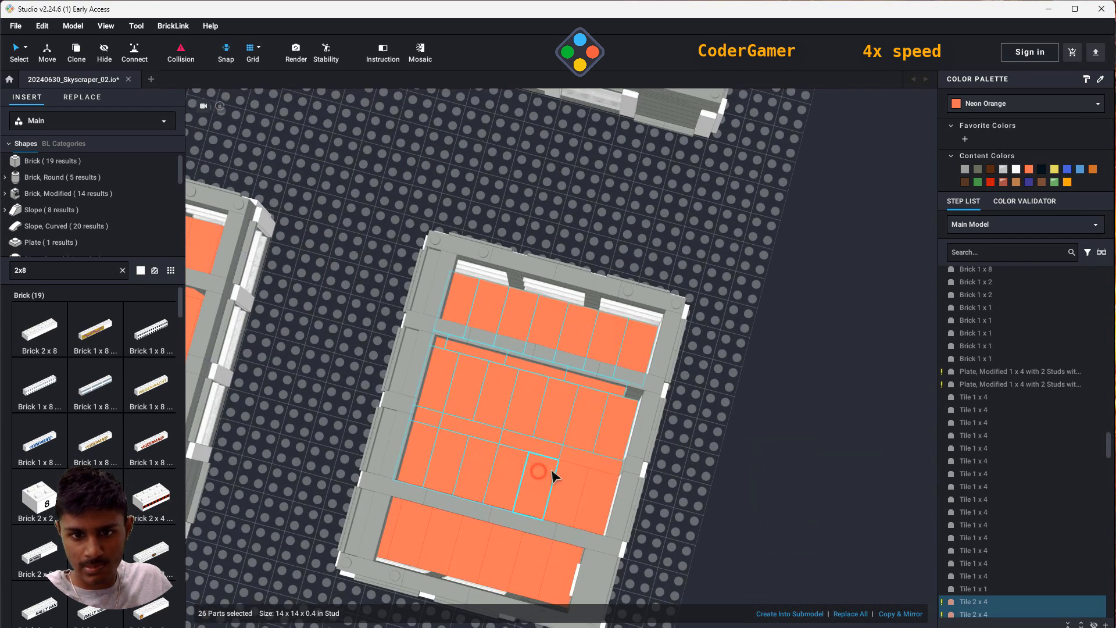
{"action": "left_click", "coordinate": [571, 476], "text": "ctrl"}
{"action": "mouse_move", "coordinate": [617, 474]}
{"action": "right_mouse_down"}
{"action": "mouse_move", "coordinate": [638, 491]}
{"action": "mouse_move", "coordinate": [628, 480]}
{"action": "right_mouse_up"}
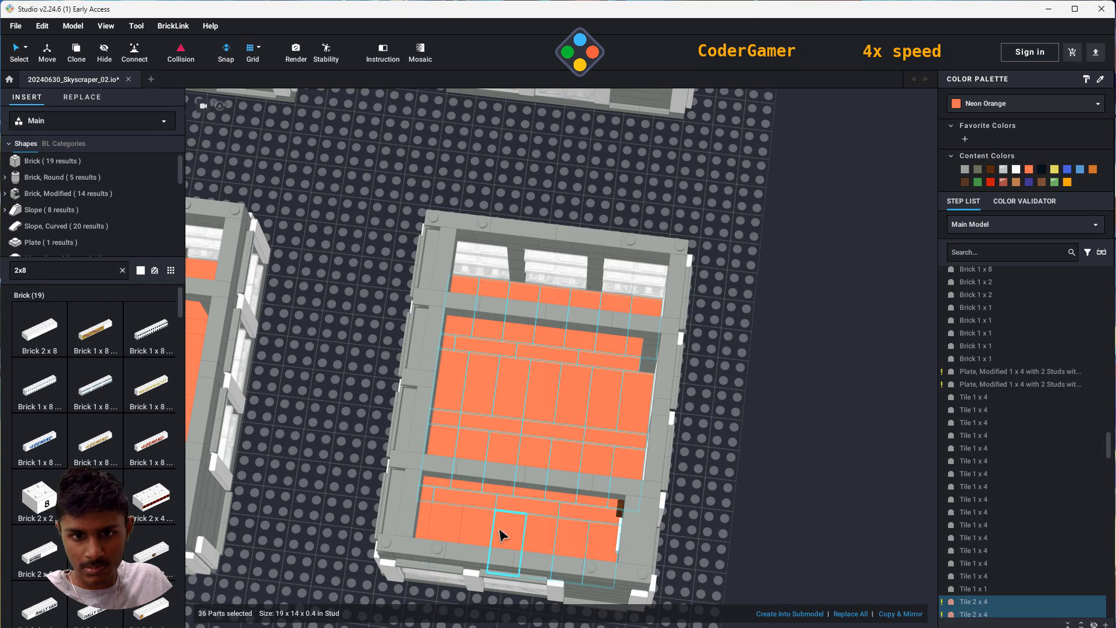
{"action": "left_click", "coordinate": [426, 524], "text": "ctrl"}
- Try recolouring the selected floor tiles Fabuland Lime
{"action": "left_click", "coordinate": [1010, 103]}
{"action": "left_click", "coordinate": [952, 193]}
{"action": "scroll", "coordinate": [1005, 221], "scroll_direction": "down", "scroll_amount": 3}
{"action": "left_click", "coordinate": [1003, 186]}
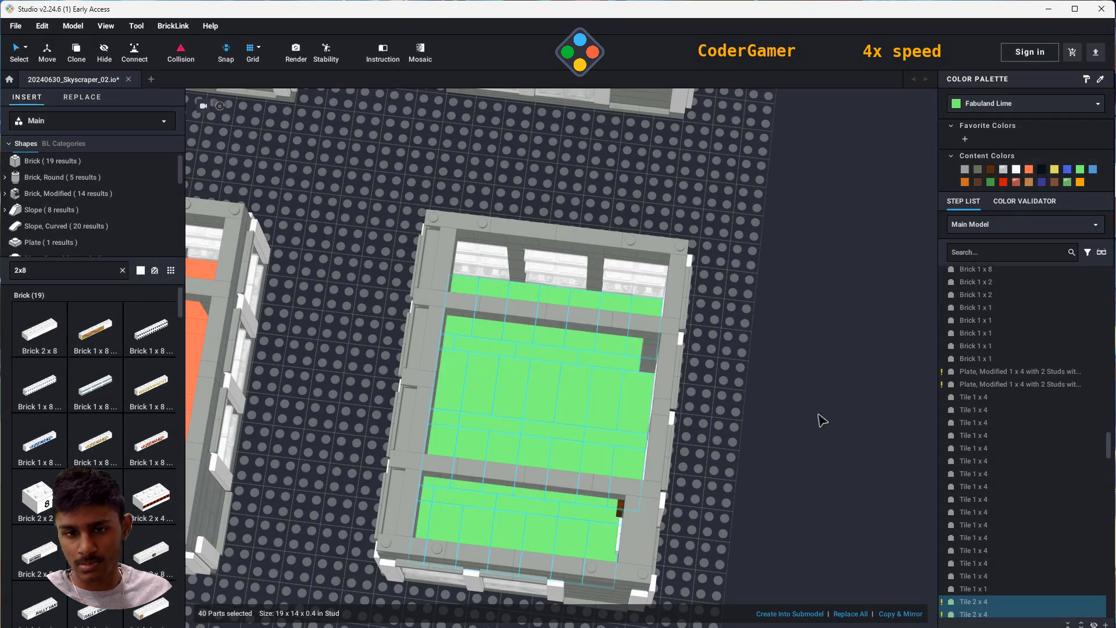
- Recolour the selected floor tiles a yellowish lime green and clear the selection
{"action": "left_click", "coordinate": [1010, 104]}
{"action": "left_click", "coordinate": [952, 193]}
{"action": "scroll", "coordinate": [1009, 216], "scroll_direction": "down", "scroll_amount": 3}
{"action": "left_click", "coordinate": [997, 175]}
{"action": "left_click", "coordinate": [837, 325]}
- Select all the neon orange floor tiles inside the cloned storey beside the lime-floored one
{"action": "right_click_drag", "start_coordinate": [837, 326], "coordinate": [604, 407]}
{"action": "right_click_drag", "start_coordinate": [198, 459], "coordinate": [247, 435]}
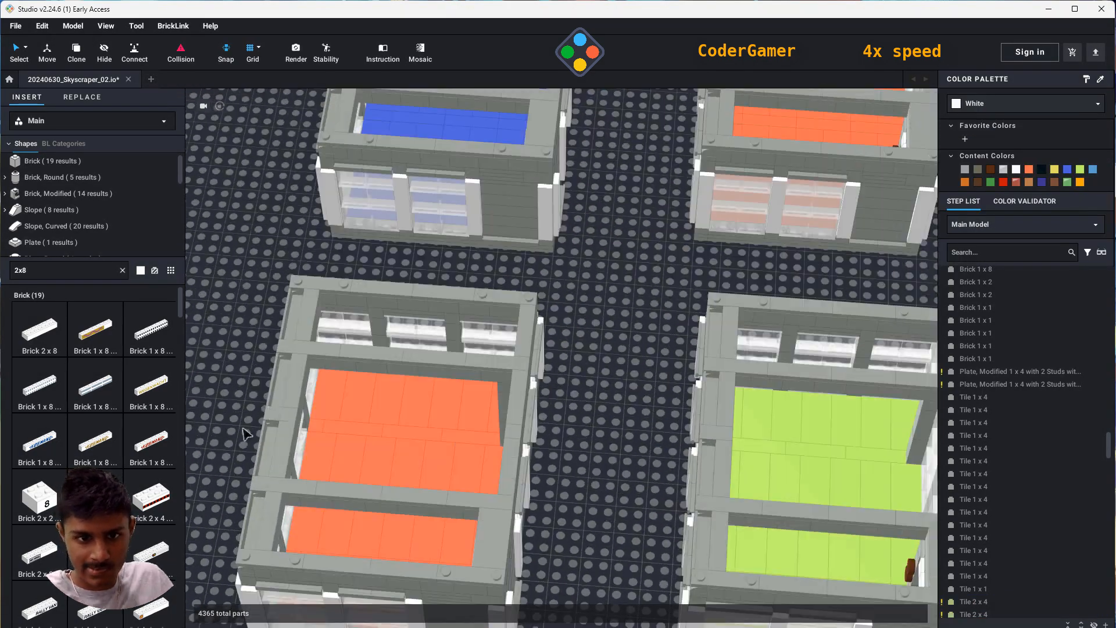
{"action": "left_click", "coordinate": [330, 400]}
{"action": "left_click", "coordinate": [357, 402], "text": "ctrl"}
{"action": "left_click", "coordinate": [379, 405], "text": "ctrl"}
{"action": "left_click", "coordinate": [410, 407], "text": "ctrl"}
{"action": "left_click", "coordinate": [440, 409], "text": "ctrl"}
{"action": "left_click", "coordinate": [469, 413], "text": "ctrl"}
{"action": "left_click", "coordinate": [491, 420], "text": "ctrl"}
{"action": "left_click", "coordinate": [468, 437], "text": "ctrl"}
{"action": "left_click", "coordinate": [415, 434], "text": "ctrl"}
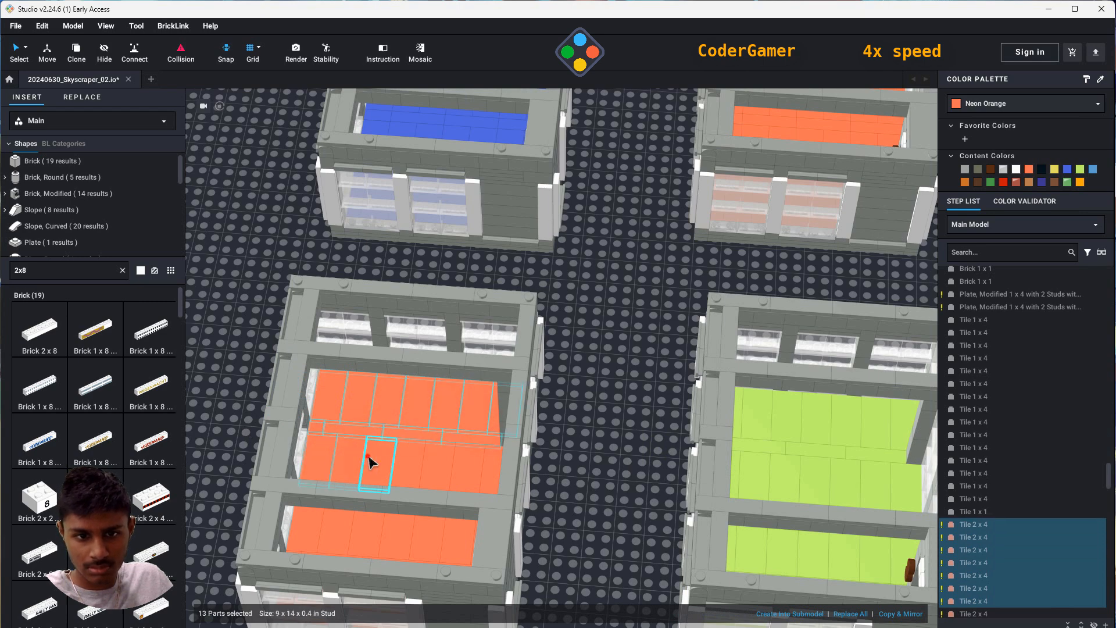
{"action": "left_click", "coordinate": [369, 458], "text": "ctrl"}
{"action": "left_click", "coordinate": [405, 462], "text": "ctrl"}
{"action": "left_click", "coordinate": [434, 466], "text": "ctrl"}
{"action": "left_click", "coordinate": [467, 470], "text": "ctrl"}
{"action": "left_click", "coordinate": [497, 472], "text": "ctrl"}
{"action": "right_click_drag", "start_coordinate": [498, 473], "coordinate": [476, 517]}
{"action": "middle_click_drag", "start_coordinate": [476, 518], "coordinate": [465, 220]}
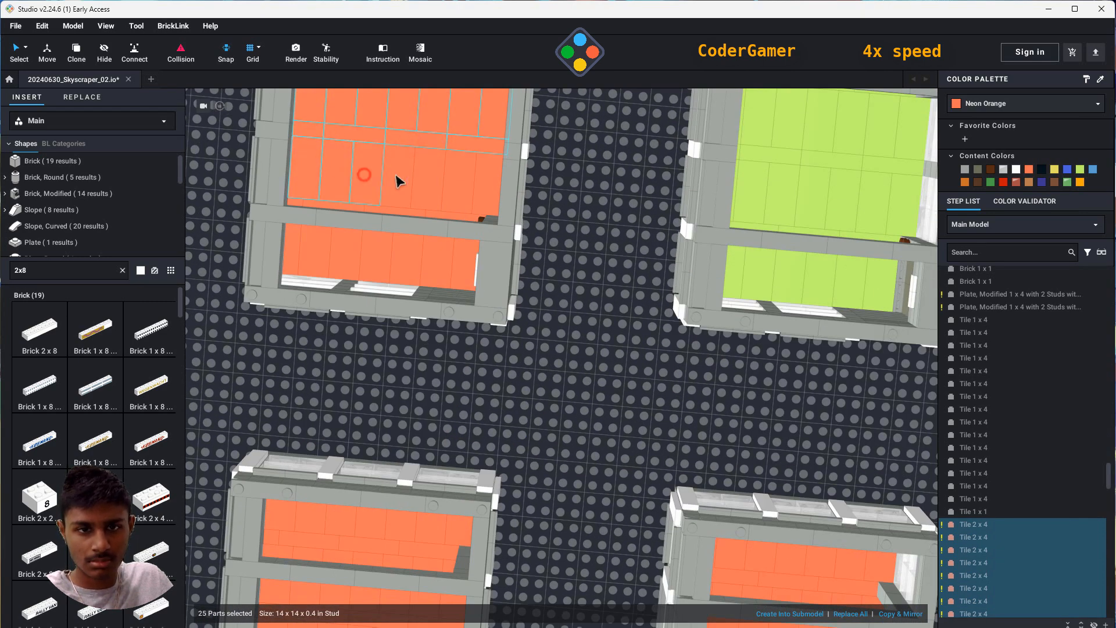
{"action": "right_click_drag", "start_coordinate": [581, 372], "coordinate": [567, 297]}
{"action": "left_click", "coordinate": [272, 557], "text": "ctrl"}
{"action": "left_click", "coordinate": [308, 554], "text": "ctrl"}
{"action": "left_click", "coordinate": [375, 547], "text": "ctrl"}
{"action": "left_click", "coordinate": [439, 541], "text": "ctrl"}
{"action": "right_click_drag", "start_coordinate": [523, 460], "coordinate": [533, 546]}
{"action": "left_click", "coordinate": [319, 265], "text": "ctrl"}
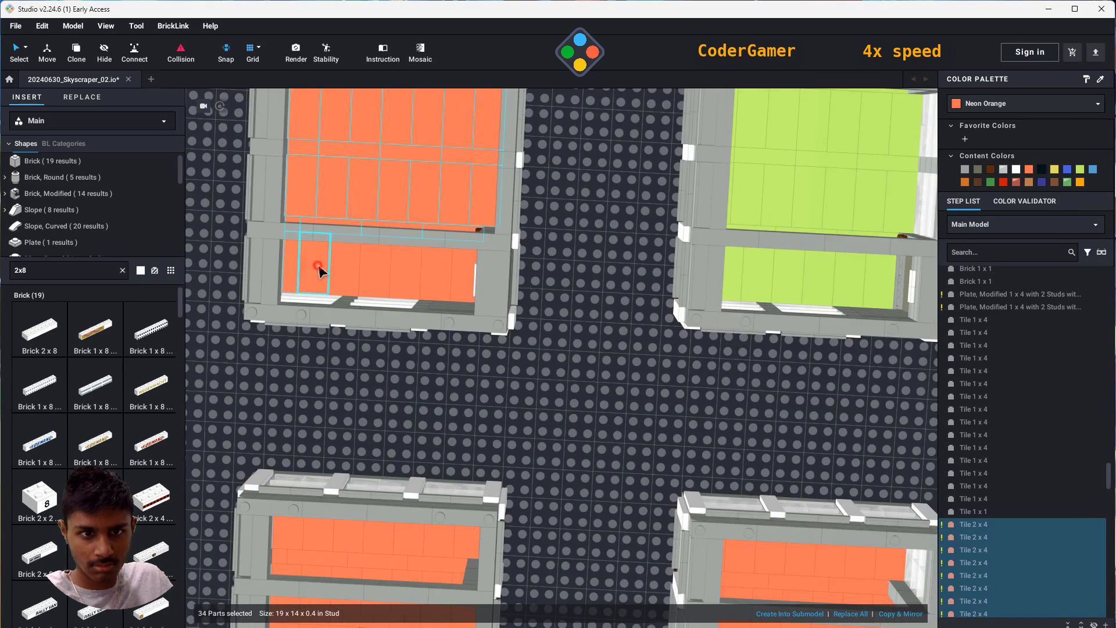
- Recolour the selected floor tiles Medium Lavender and clear the selection
{"action": "left_click", "coordinate": [1011, 104]}
{"action": "left_click", "coordinate": [955, 227]}
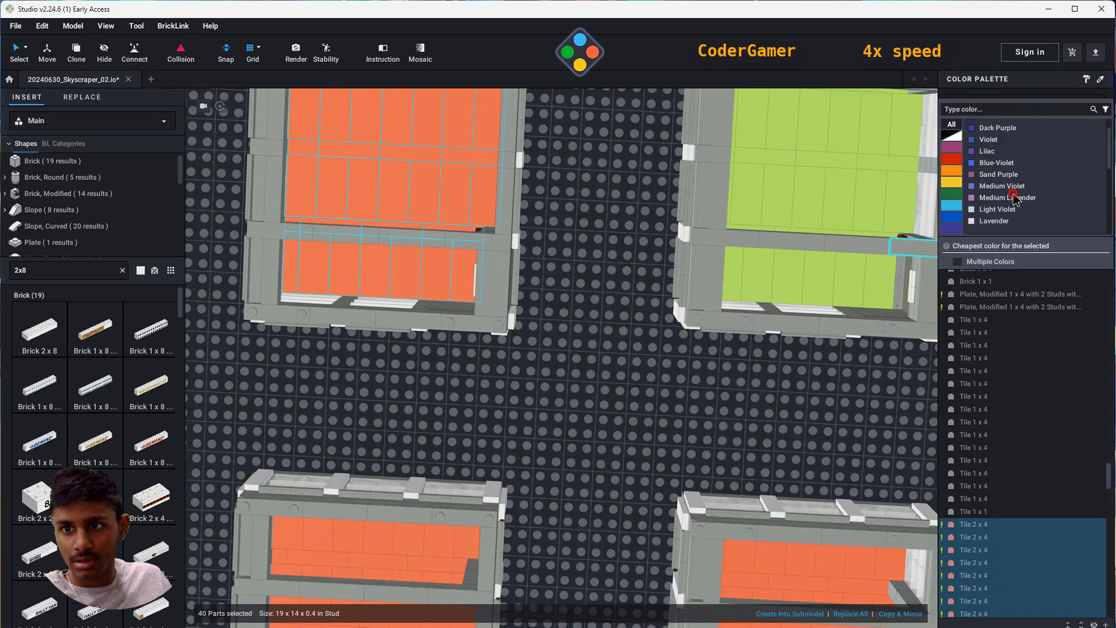
{"action": "left_click", "coordinate": [1015, 197]}
{"action": "left_click", "coordinate": [616, 314]}
{"action": "right_click_drag", "start_coordinate": [616, 314], "coordinate": [589, 343]}
{"action": "scroll", "coordinate": [588, 343], "scroll_direction": "down", "scroll_amount": 10}
{"action": "scroll", "coordinate": [661, 332], "scroll_direction": "up", "scroll_amount": 5}
{"action": "right_click_drag", "start_coordinate": [660, 333], "coordinate": [785, 388]}
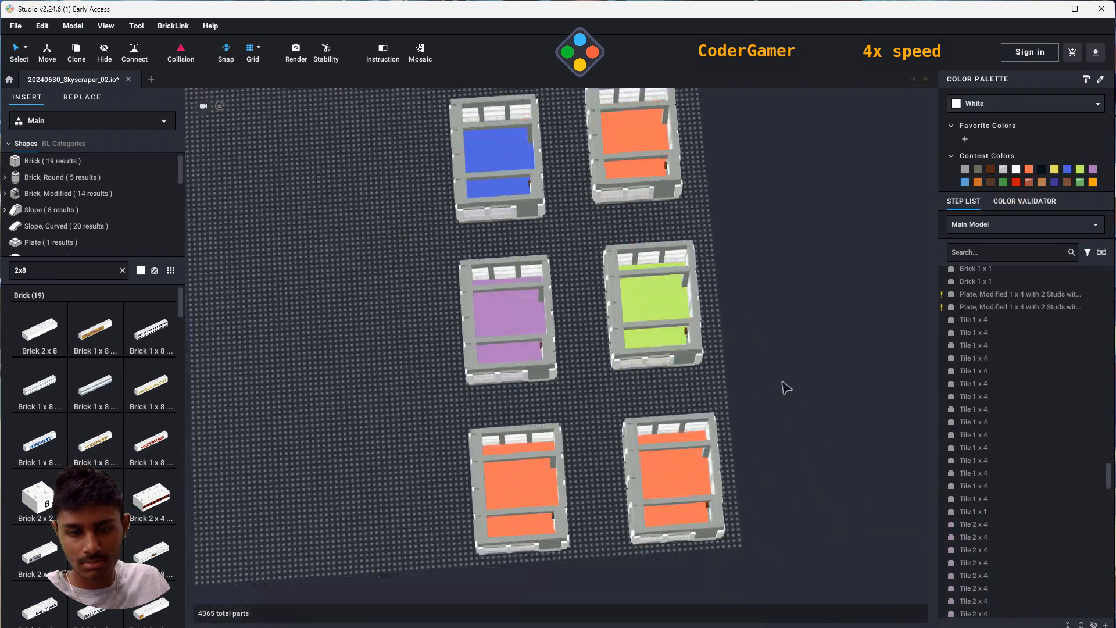
- Select all the neon orange floor tiles inside the cloned storey in front of the lavender-floored one
{"action": "scroll", "coordinate": [529, 482], "scroll_direction": "up", "scroll_amount": 8}
{"action": "left_click", "coordinate": [399, 443]}
{"action": "left_click", "coordinate": [429, 441], "text": "ctrl"}
{"action": "left_click", "coordinate": [462, 440], "text": "ctrl"}
{"action": "left_click", "coordinate": [495, 439], "text": "ctrl"}
{"action": "left_click", "coordinate": [530, 438], "text": "ctrl"}
{"action": "left_click", "coordinate": [561, 436], "text": "ctrl"}
{"action": "left_click", "coordinate": [587, 436], "text": "ctrl"}
{"action": "right_click_drag", "start_coordinate": [569, 442], "coordinate": [569, 445]}
{"action": "left_click", "coordinate": [562, 439], "text": "ctrl"}
{"action": "left_click", "coordinate": [497, 444], "text": "ctrl"}
{"action": "left_click", "coordinate": [431, 448], "text": "ctrl"}
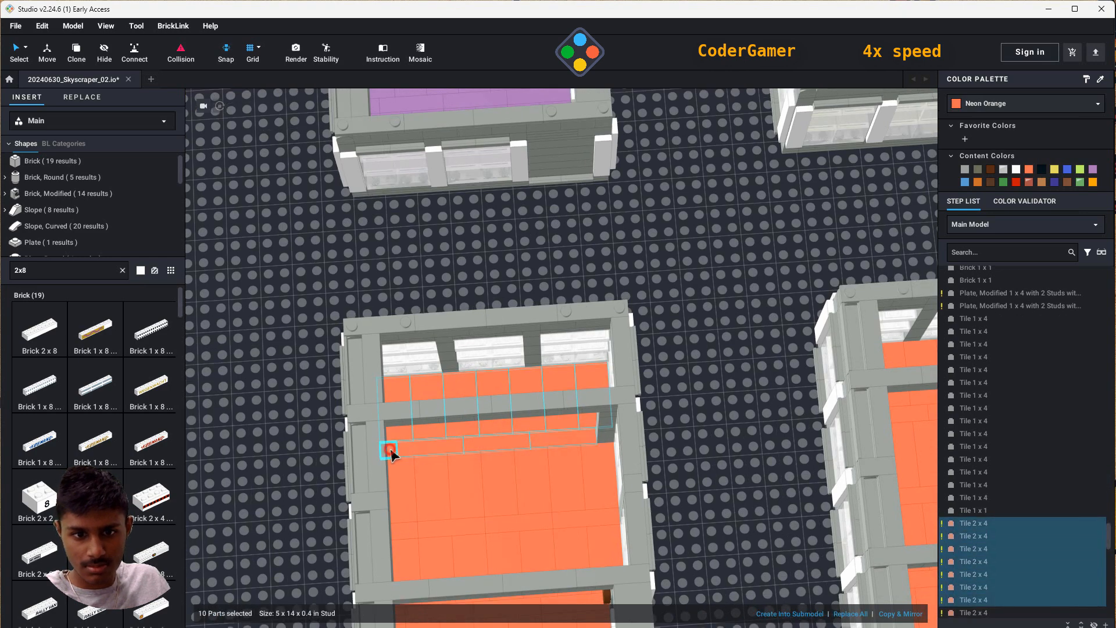
{"action": "left_click", "coordinate": [566, 480], "text": "ctrl"}
{"action": "left_click", "coordinate": [597, 479], "text": "ctrl"}
{"action": "left_click", "coordinate": [584, 519], "text": "ctrl"}
{"action": "left_click", "coordinate": [518, 525], "text": "ctrl"}
{"action": "left_click", "coordinate": [448, 532], "text": "ctrl"}
{"action": "right_click_drag", "start_coordinate": [444, 533], "coordinate": [444, 537]}
{"action": "left_click", "coordinate": [433, 541], "text": "ctrl"}
{"action": "left_click", "coordinate": [401, 546], "text": "ctrl"}
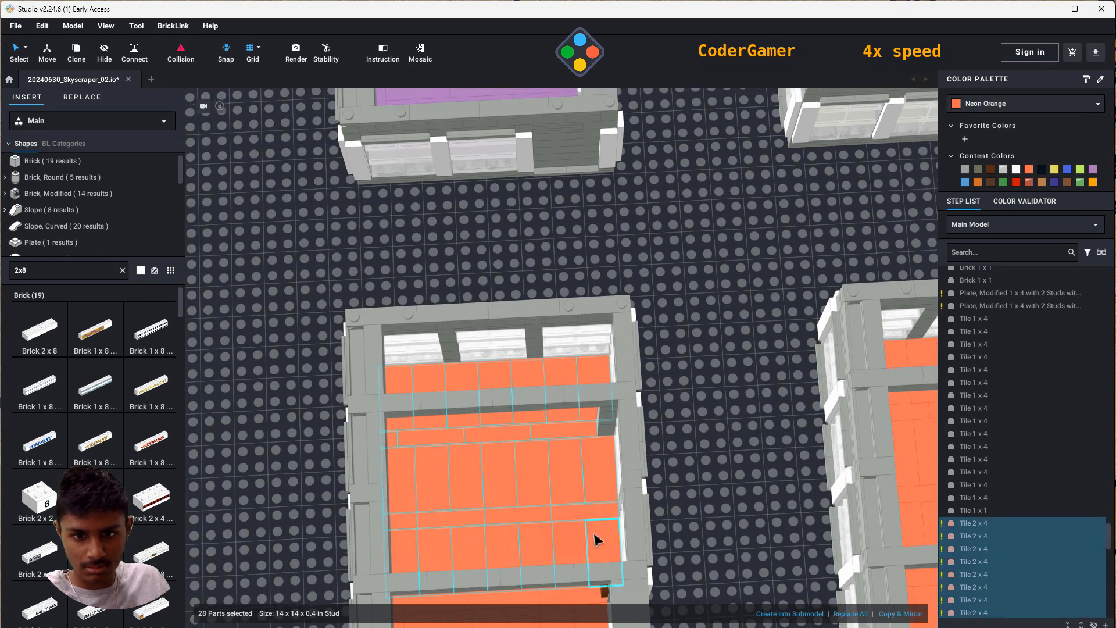
{"action": "right_click_drag", "start_coordinate": [594, 540], "coordinate": [585, 571]}
{"action": "left_click", "coordinate": [458, 504], "text": "ctrl"}
{"action": "left_click", "coordinate": [561, 459], "text": "ctrl"}
{"action": "left_click", "coordinate": [586, 501], "text": "ctrl"}
{"action": "right_click_drag", "start_coordinate": [584, 503], "coordinate": [577, 504]}
{"action": "left_click", "coordinate": [552, 506], "text": "ctrl"}
{"action": "left_click", "coordinate": [516, 506], "text": "ctrl"}
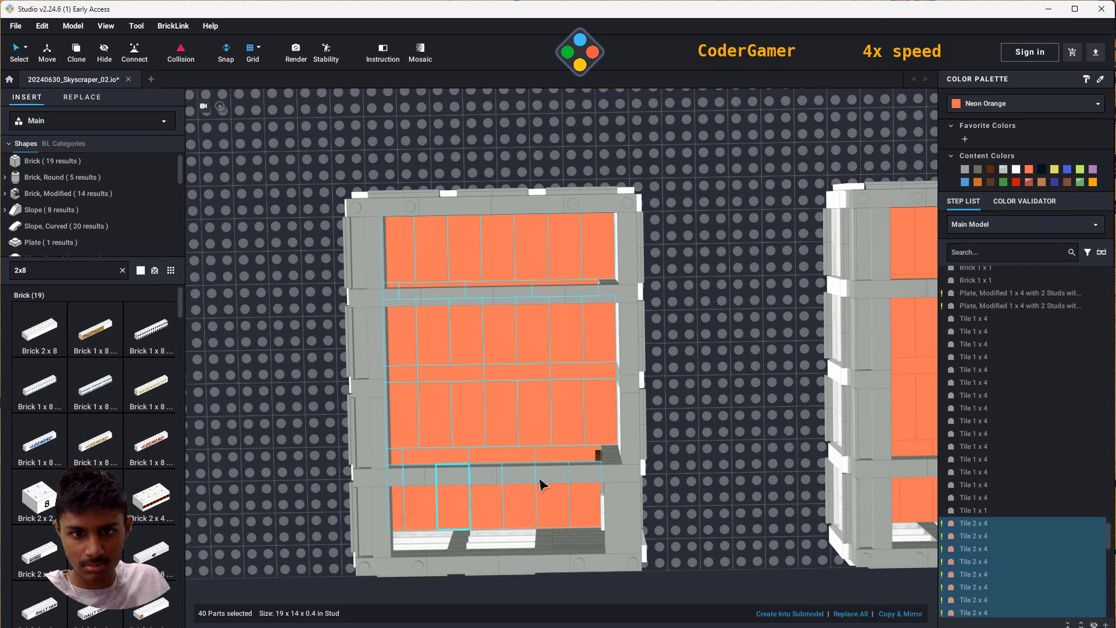
- Recolour the selected floor tiles Red and clear the selection
{"action": "left_click", "coordinate": [991, 105]}
{"action": "left_click", "coordinate": [954, 160]}
{"action": "scroll", "coordinate": [1010, 168], "scroll_direction": "down", "scroll_amount": 4}
{"action": "left_click", "coordinate": [1005, 168]}
{"action": "left_click", "coordinate": [996, 105]}
{"action": "left_click", "coordinate": [957, 161]}
{"action": "scroll", "coordinate": [957, 161], "scroll_direction": "down", "scroll_amount": 1}
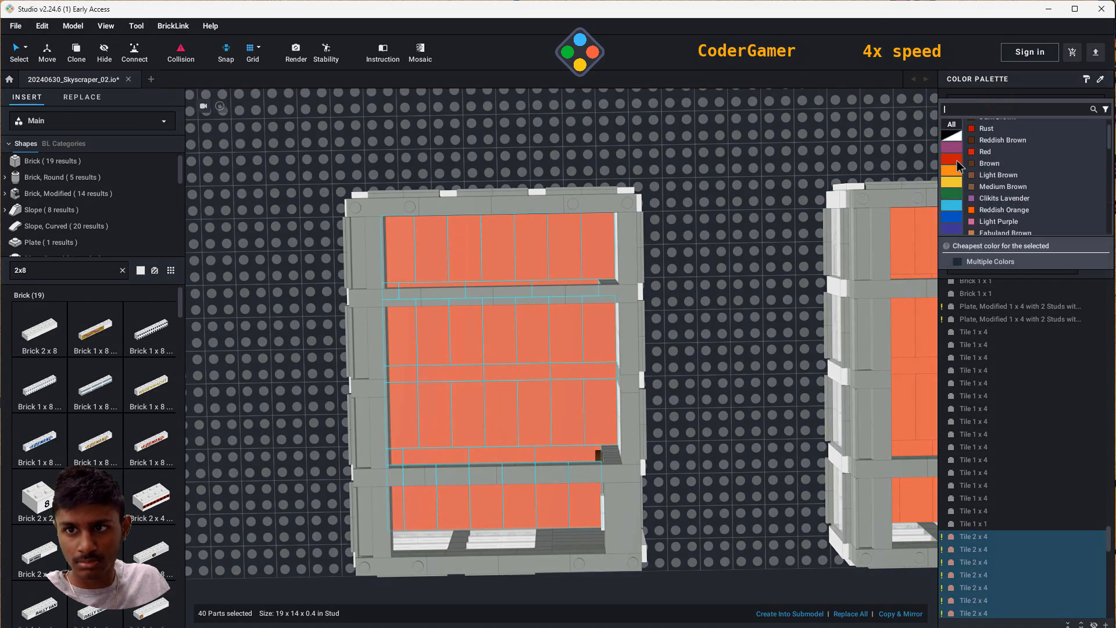
{"action": "left_click", "coordinate": [990, 150]}
{"action": "right_click_drag", "start_coordinate": [541, 483], "coordinate": [668, 438]}
{"action": "left_click", "coordinate": [667, 438]}
{"action": "scroll", "coordinate": [667, 438], "scroll_direction": "down", "scroll_amount": 8}
{"action": "right_click_drag", "start_coordinate": [591, 366], "coordinate": [702, 415]}
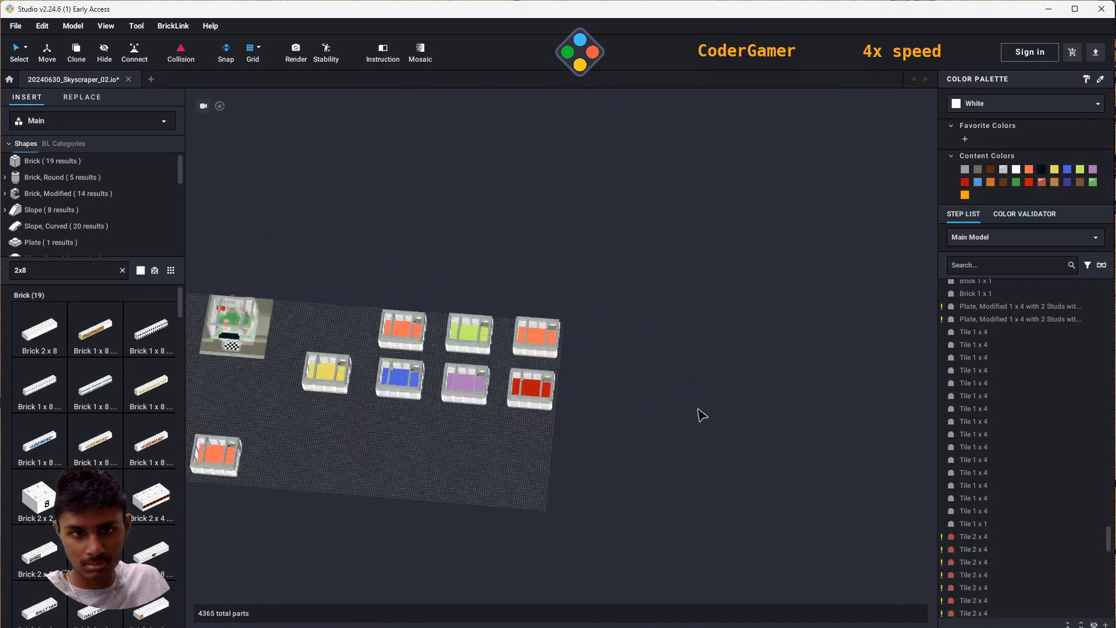
- Select all the neon orange floor tiles inside the cloned storey beside the red-floored one
{"action": "scroll", "coordinate": [647, 319], "scroll_direction": "up", "scroll_amount": 10}
{"action": "right_click_drag", "start_coordinate": [598, 336], "coordinate": [465, 325]}
{"action": "left_click", "coordinate": [293, 298]}
{"action": "left_click", "coordinate": [313, 275], "text": "ctrl"}
{"action": "left_click", "coordinate": [356, 256], "text": "ctrl"}
{"action": "left_click", "coordinate": [389, 237], "text": "ctrl"}
{"action": "left_click", "coordinate": [421, 218], "text": "ctrl"}
{"action": "left_click", "coordinate": [456, 198], "text": "ctrl"}
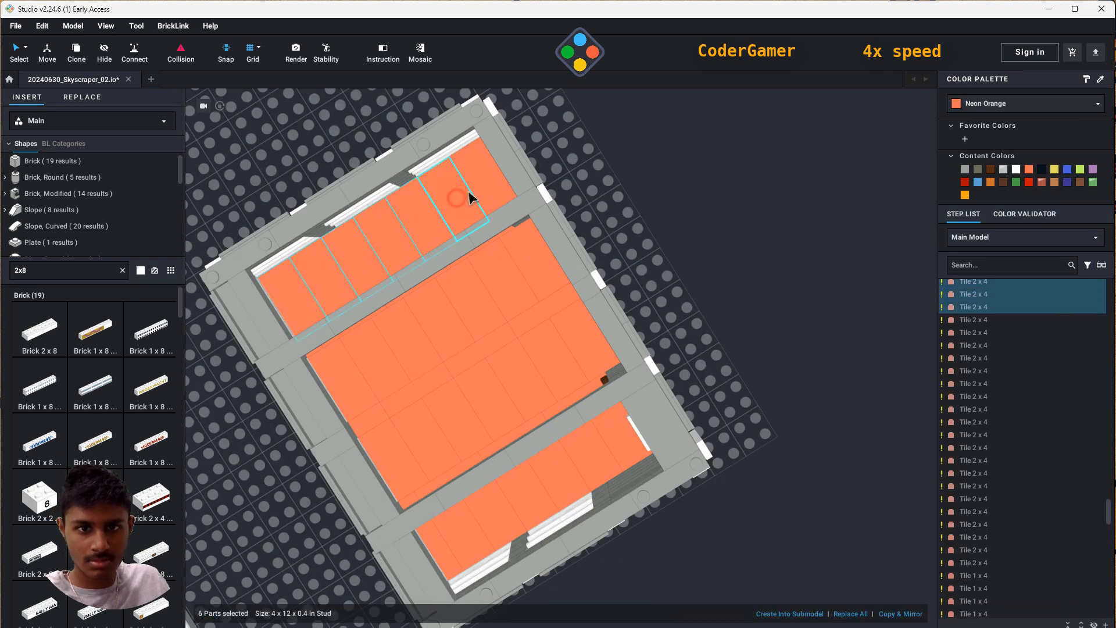
{"action": "left_click", "coordinate": [489, 177], "text": "ctrl"}
{"action": "right_click_drag", "start_coordinate": [549, 372], "coordinate": [511, 348]}
{"action": "left_click", "coordinate": [509, 405], "text": "ctrl"}
{"action": "left_click", "coordinate": [440, 423], "text": "ctrl"}
{"action": "right_click_drag", "start_coordinate": [526, 456], "coordinate": [491, 451]}
{"action": "left_click", "coordinate": [410, 362], "text": "ctrl"}
{"action": "left_click", "coordinate": [447, 365], "text": "ctrl"}
{"action": "left_click", "coordinate": [483, 368], "text": "ctrl"}
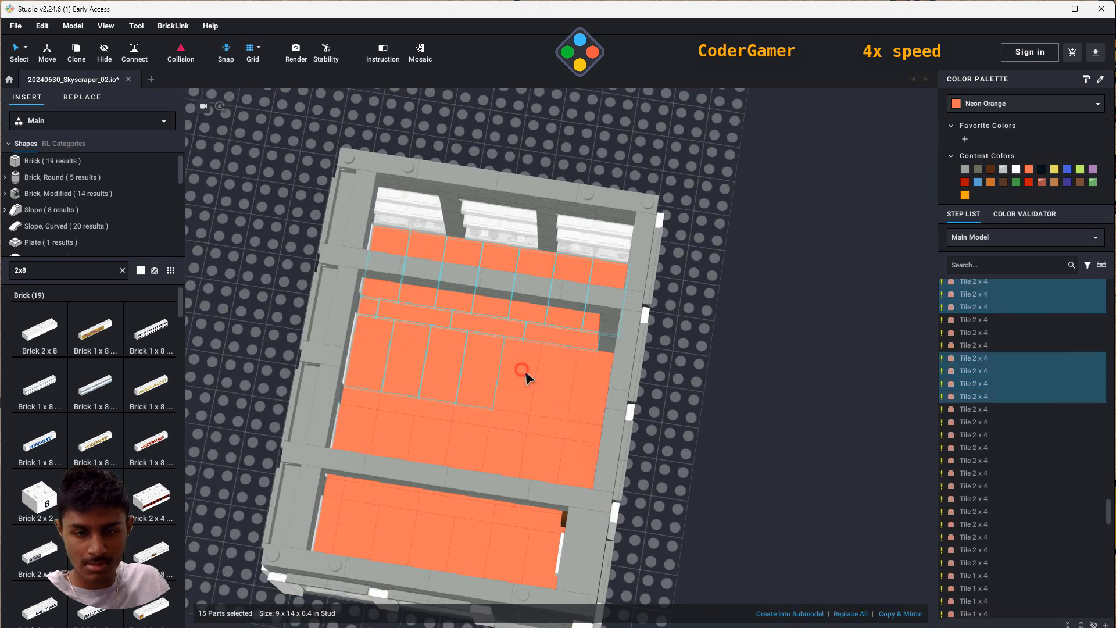
{"action": "left_click", "coordinate": [522, 370], "text": "ctrl"}
{"action": "left_click", "coordinate": [559, 378], "text": "ctrl"}
{"action": "left_click", "coordinate": [592, 385], "text": "ctrl"}
{"action": "left_click", "coordinate": [356, 425], "text": "ctrl"}
{"action": "left_click", "coordinate": [391, 431], "text": "ctrl"}
{"action": "left_click", "coordinate": [535, 458], "text": "ctrl"}
{"action": "left_click", "coordinate": [576, 465], "text": "ctrl"}
{"action": "middle_click_drag", "start_coordinate": [728, 494], "coordinate": [752, 421]}
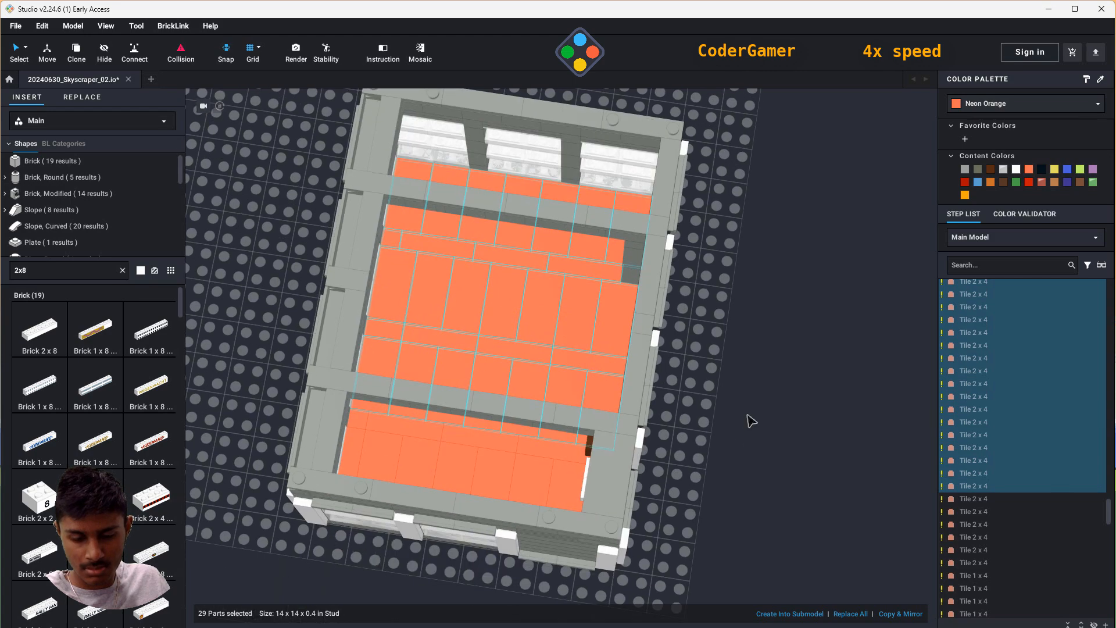
{"action": "right_click_drag", "start_coordinate": [752, 421], "coordinate": [756, 381]}
{"action": "left_click", "coordinate": [547, 536], "text": "ctrl"}
{"action": "left_click", "coordinate": [463, 531], "text": "ctrl"}
{"action": "right_click_drag", "start_coordinate": [396, 482], "coordinate": [389, 529]}
{"action": "left_click", "coordinate": [364, 444], "text": "ctrl"}
{"action": "left_click", "coordinate": [442, 457], "text": "ctrl"}
{"action": "left_click", "coordinate": [535, 471], "text": "ctrl"}
{"action": "right_click_drag", "start_coordinate": [691, 500], "coordinate": [748, 506]}
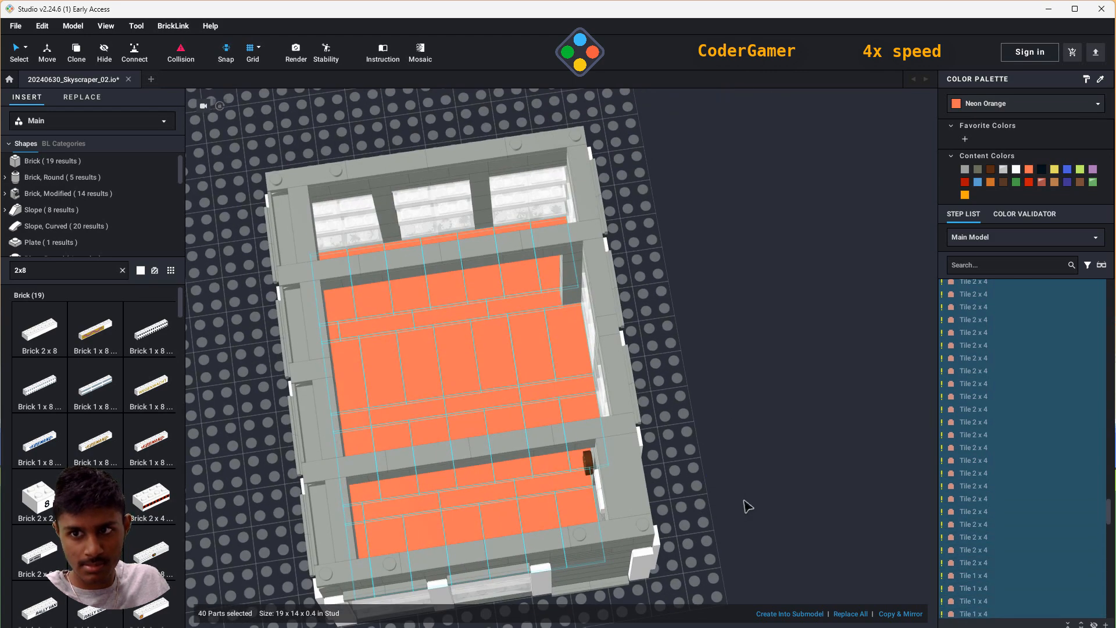
- Try recolouring the selected floor tiles Light Gray, clear the selection and undo the recolouring
{"action": "left_click", "coordinate": [974, 108]}
{"action": "left_click", "coordinate": [962, 256]}
{"action": "left_click", "coordinate": [975, 103]}
{"action": "left_click", "coordinate": [951, 145]}
{"action": "left_click", "coordinate": [999, 169]}
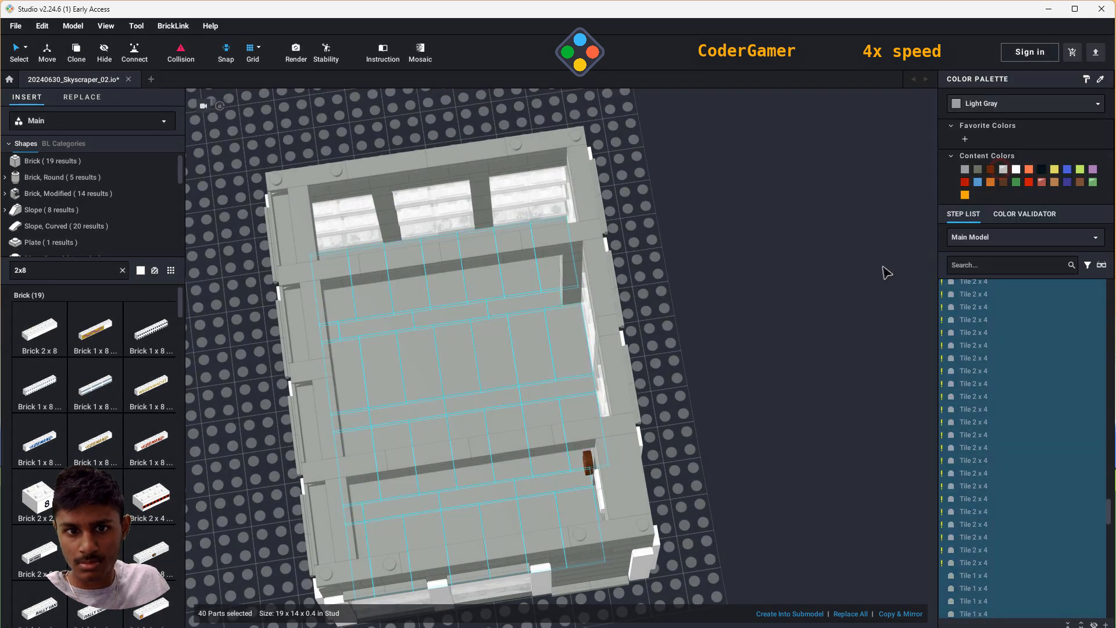
{"action": "left_click", "coordinate": [887, 272]}
{"action": "right_click_drag", "start_coordinate": [907, 325], "coordinate": [887, 302]}
{"action": "key", "text": "ctrl+z"}
{"action": "key", "text": "ctrl+z"}
- Reselect all the neon orange floor tiles inside the storey next to the red-floored one
{"action": "right_click_drag", "start_coordinate": [688, 446], "coordinate": [611, 483]}
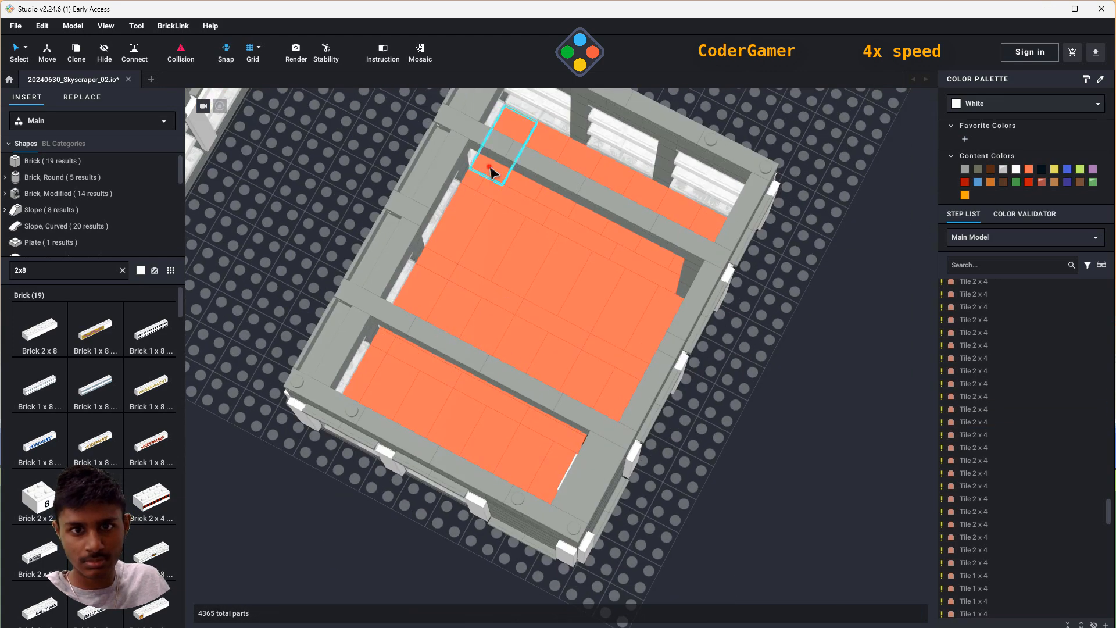
{"action": "left_click", "coordinate": [490, 168]}
{"action": "left_click", "coordinate": [519, 184], "text": "ctrl"}
{"action": "left_click", "coordinate": [551, 200], "text": "ctrl"}
{"action": "left_click", "coordinate": [583, 217], "text": "ctrl"}
{"action": "left_click", "coordinate": [617, 234], "text": "ctrl"}
{"action": "left_click", "coordinate": [648, 250], "text": "ctrl"}
{"action": "left_click", "coordinate": [675, 265], "text": "ctrl"}
{"action": "left_click", "coordinate": [664, 277], "text": "ctrl"}
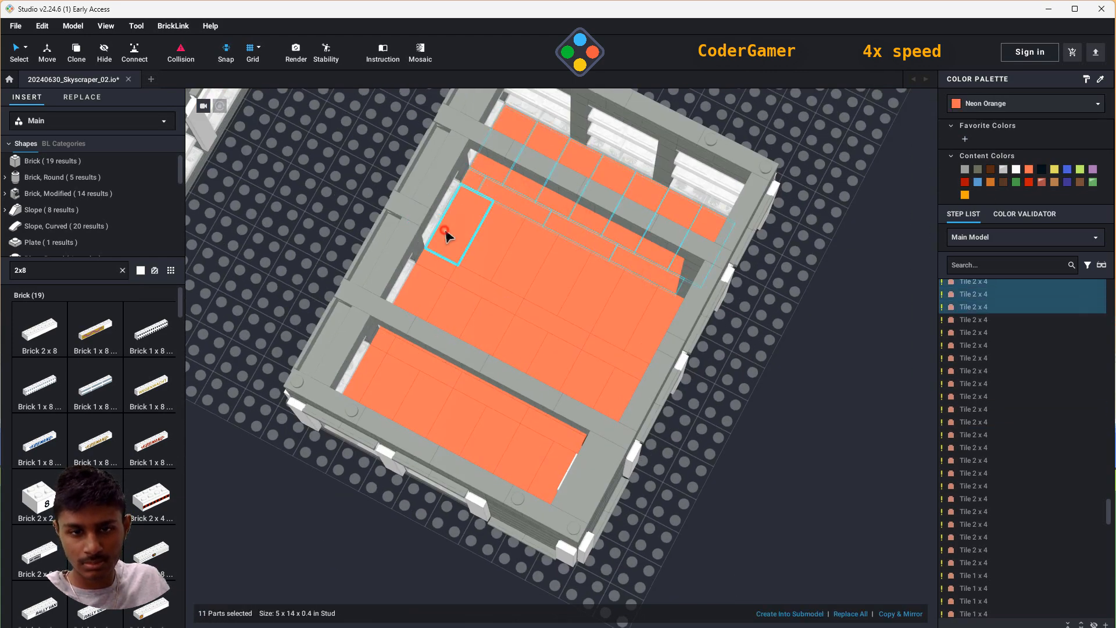
{"action": "left_click", "coordinate": [445, 232], "text": "ctrl"}
{"action": "left_click", "coordinate": [489, 249], "text": "ctrl"}
{"action": "left_click", "coordinate": [620, 320], "text": "ctrl"}
{"action": "left_click", "coordinate": [654, 336], "text": "ctrl"}
{"action": "left_click", "coordinate": [491, 301], "text": "ctrl"}
{"action": "left_click", "coordinate": [420, 299], "text": "ctrl"}
{"action": "left_click", "coordinate": [484, 331], "text": "ctrl"}
{"action": "left_click", "coordinate": [583, 378], "text": "ctrl"}
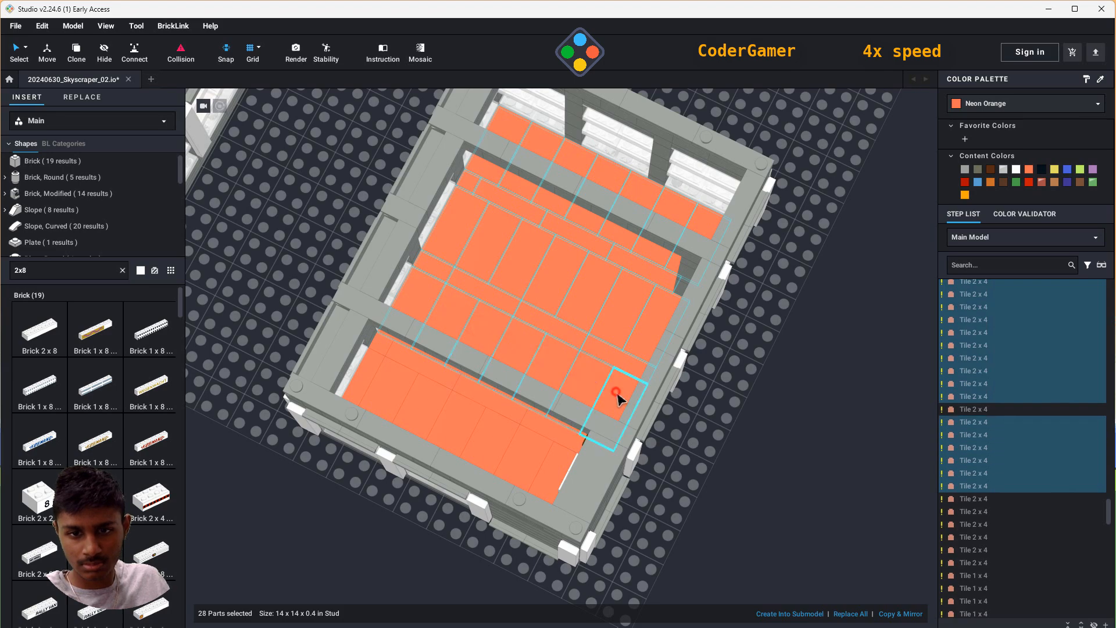
{"action": "left_click", "coordinate": [616, 393], "text": "ctrl"}
{"action": "right_click_drag", "start_coordinate": [618, 397], "coordinate": [642, 486]}
{"action": "left_click", "coordinate": [377, 407], "text": "ctrl"}
{"action": "left_click", "coordinate": [558, 425], "text": "ctrl"}
{"action": "left_click", "coordinate": [349, 441], "text": "ctrl"}
{"action": "left_click", "coordinate": [409, 433], "text": "ctrl"}
{"action": "left_click", "coordinate": [526, 441], "text": "ctrl"}
{"action": "left_click", "coordinate": [526, 476], "text": "ctrl"}
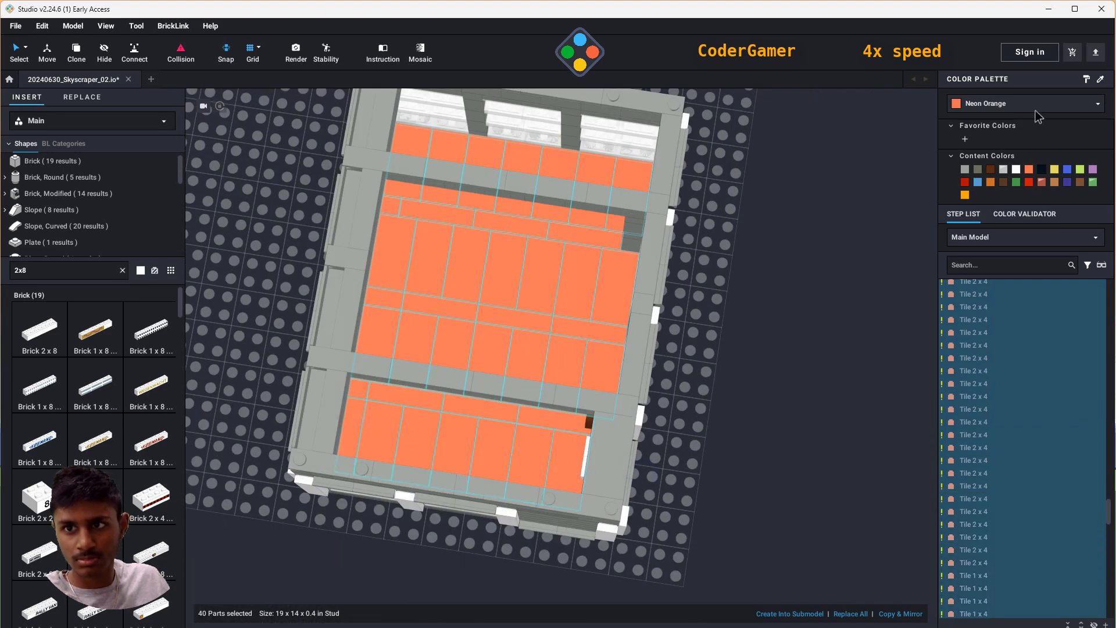
- Recolour the selected floor tiles a near-white shade and clear the selection
{"action": "left_click", "coordinate": [1035, 106]}
{"action": "left_click", "coordinate": [1003, 204]}
{"action": "left_click", "coordinate": [761, 340]}
{"action": "right_click_drag", "start_coordinate": [750, 343], "coordinate": [790, 331]}
{"action": "scroll", "coordinate": [780, 334], "scroll_direction": "down", "scroll_amount": 6}
{"action": "mouse_move", "coordinate": [419, 401]}
{"action": "right_mouse_down"}
{"action": "mouse_move", "coordinate": [533, 312]}
{"action": "mouse_move", "coordinate": [458, 445]}
{"action": "right_mouse_up"}
{"action": "left_click", "coordinate": [456, 442]}
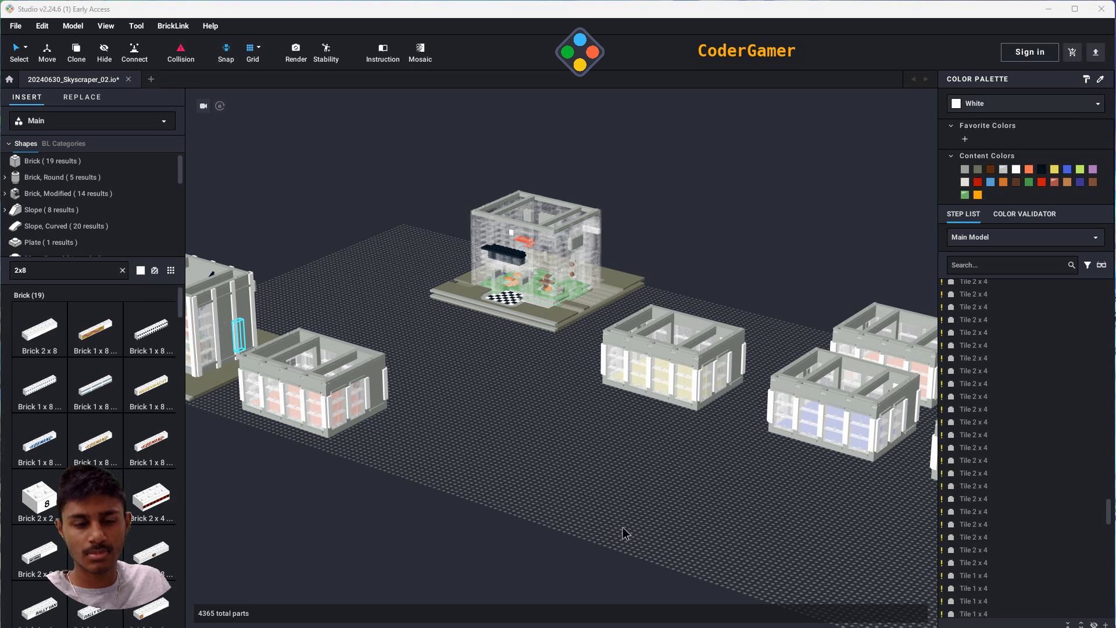
- Examine the layout of the cloned storeys and the ground-floor building's front and side up close
{"action": "right_click", "coordinate": [578, 510]}
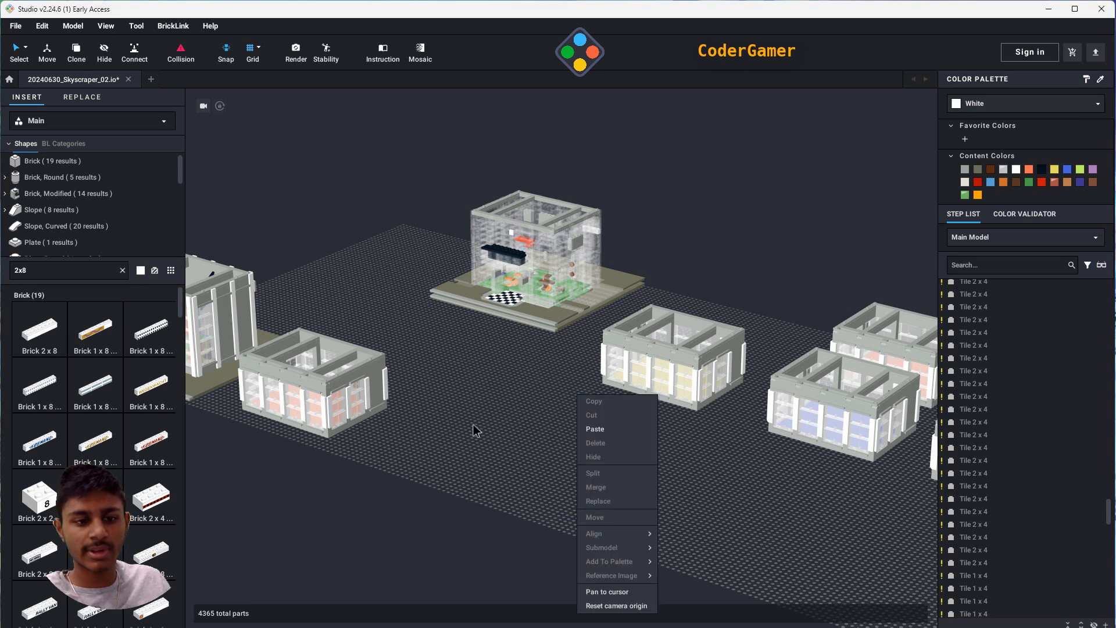
{"action": "left_click_drag", "start_coordinate": [473, 425], "coordinate": [516, 452]}
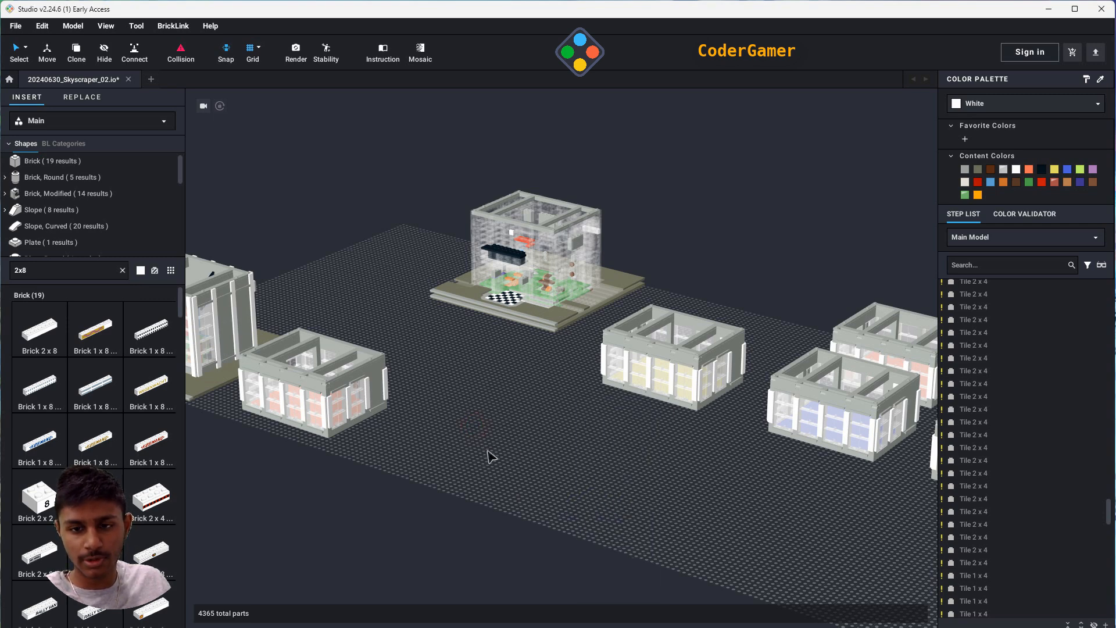
{"action": "right_click_drag", "start_coordinate": [487, 450], "coordinate": [462, 417]}
{"action": "right_click_drag", "start_coordinate": [503, 480], "coordinate": [428, 388]}
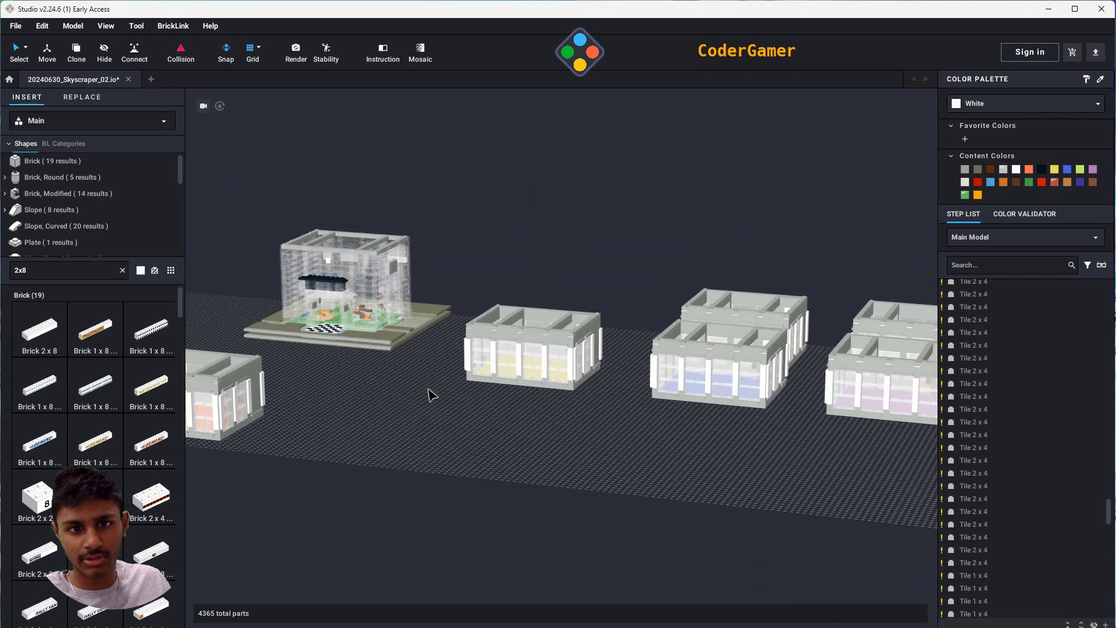
{"action": "left_click", "coordinate": [384, 299]}
{"action": "right_click_drag", "start_coordinate": [423, 470], "coordinate": [697, 442]}
{"action": "scroll", "coordinate": [843, 445], "scroll_direction": "up", "scroll_amount": 5}
{"action": "scroll", "coordinate": [843, 445], "scroll_direction": "up", "scroll_amount": 4}
{"action": "middle_click_drag", "start_coordinate": [820, 458], "coordinate": [29, 417]}
{"action": "middle_click_drag", "start_coordinate": [771, 542], "coordinate": [406, 473]}
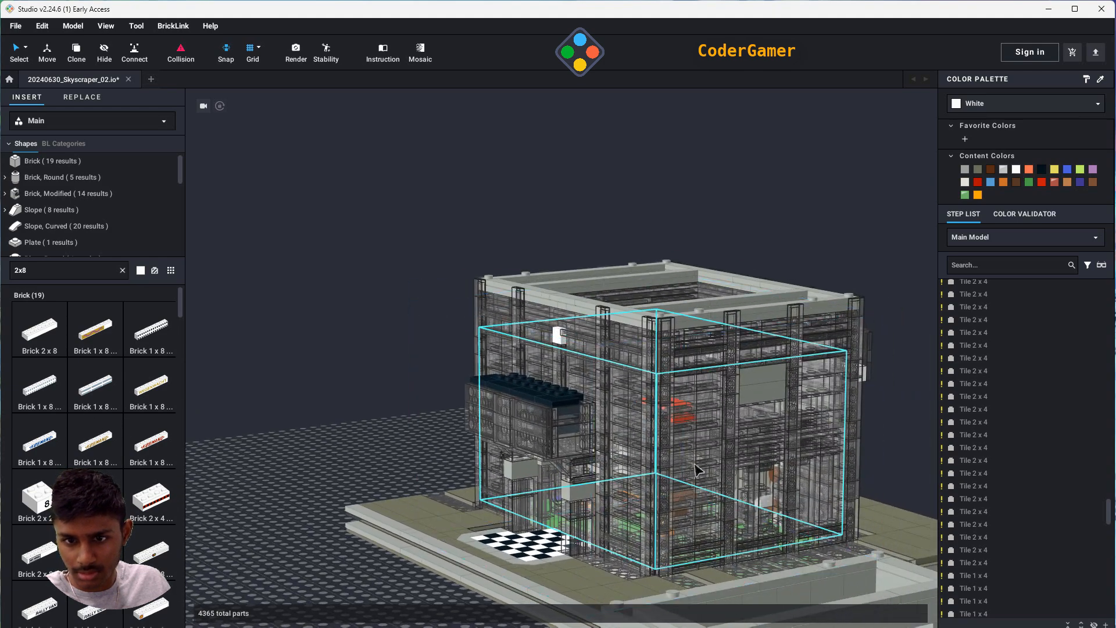
- Examine the ground-floor building from the front and sides, and the orange-floored storey beside it
{"action": "left_click", "coordinate": [695, 464]}
{"action": "left_click", "coordinate": [689, 321]}
{"action": "left_click", "coordinate": [685, 313]}
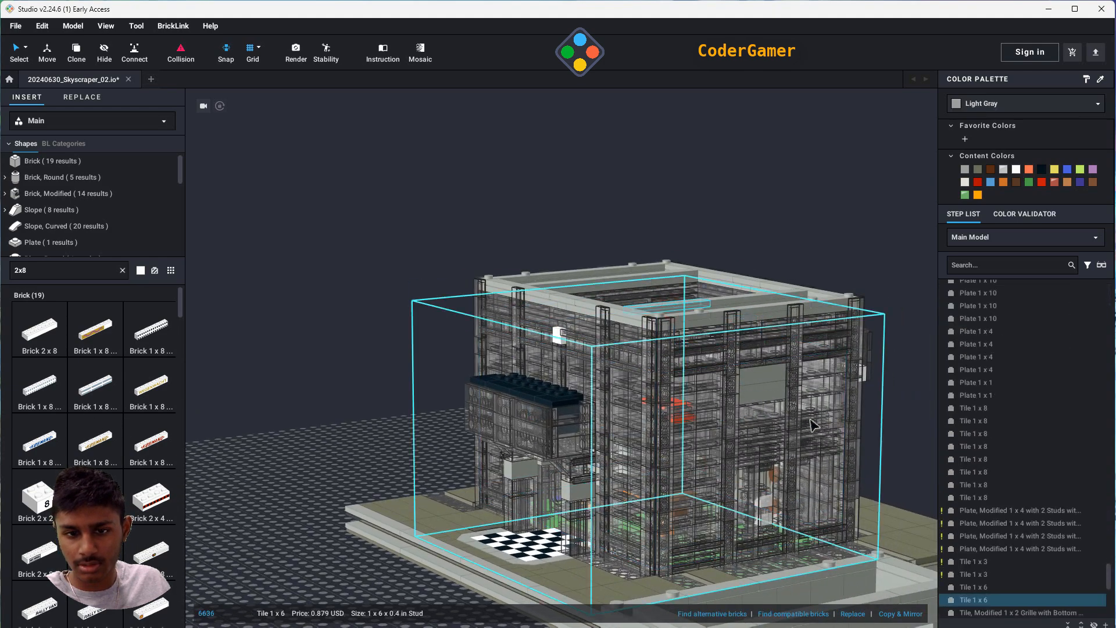
{"action": "scroll", "coordinate": [413, 446], "scroll_direction": "down", "scroll_amount": 5}
{"action": "scroll", "coordinate": [412, 447], "scroll_direction": "down", "scroll_amount": 1}
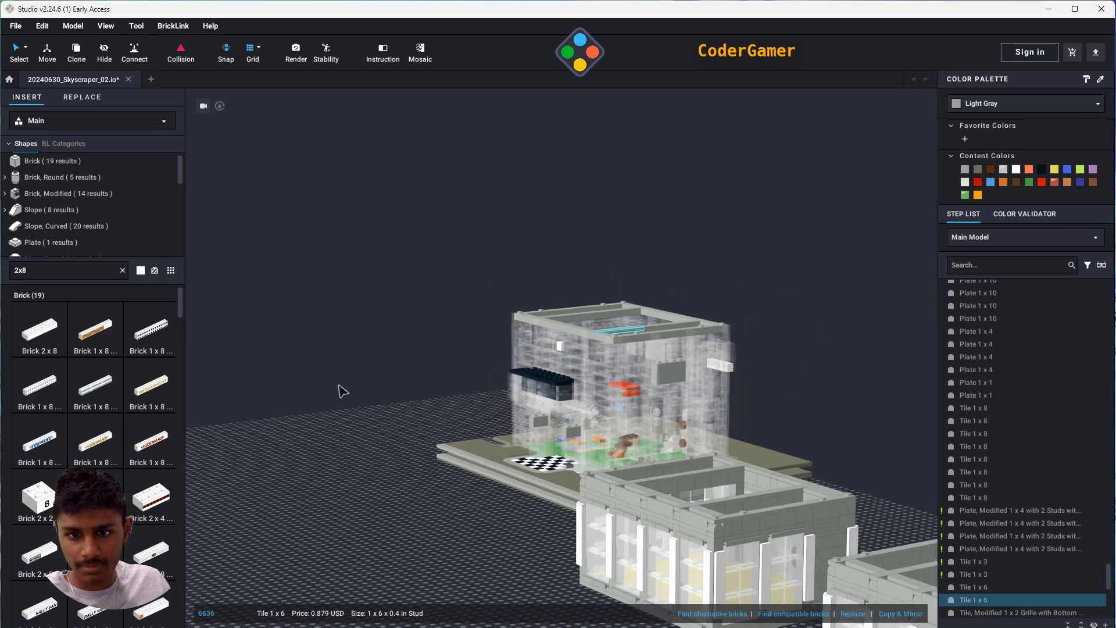
{"action": "middle_click_drag", "start_coordinate": [314, 404], "coordinate": [709, 420]}
{"action": "right_click_drag", "start_coordinate": [677, 377], "coordinate": [625, 431]}
{"action": "middle_click_drag", "start_coordinate": [625, 431], "coordinate": [853, 401]}
{"action": "right_click_drag", "start_coordinate": [643, 490], "coordinate": [677, 491]}
{"action": "middle_click_drag", "start_coordinate": [677, 491], "coordinate": [1066, 435]}
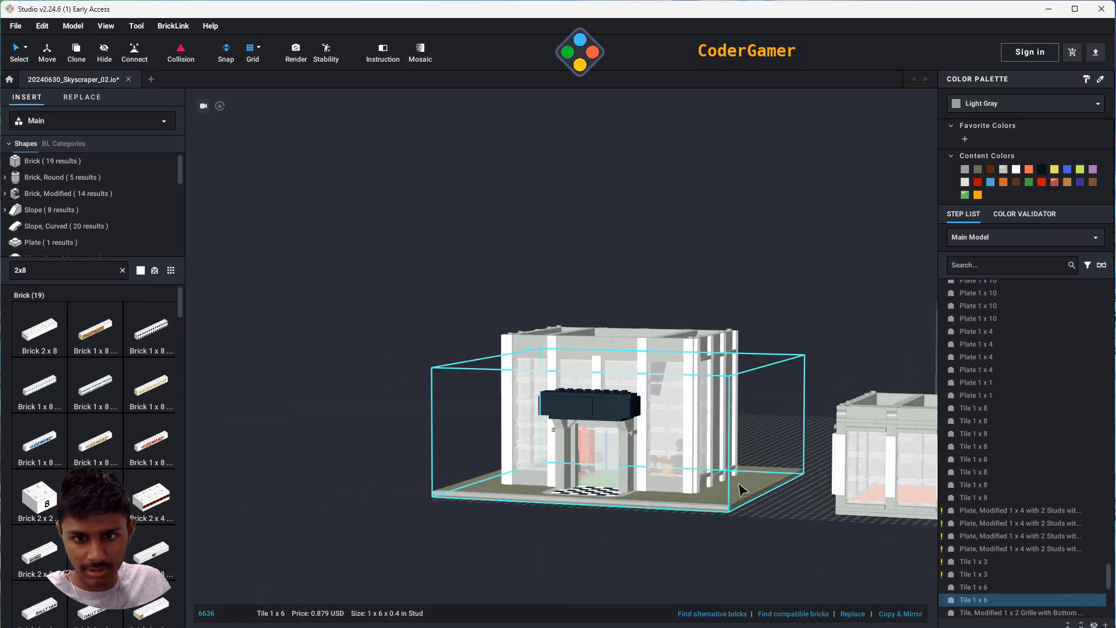
{"action": "right_click_drag", "start_coordinate": [710, 392], "coordinate": [486, 475]}
{"action": "right_click_drag", "start_coordinate": [855, 359], "coordinate": [807, 407]}
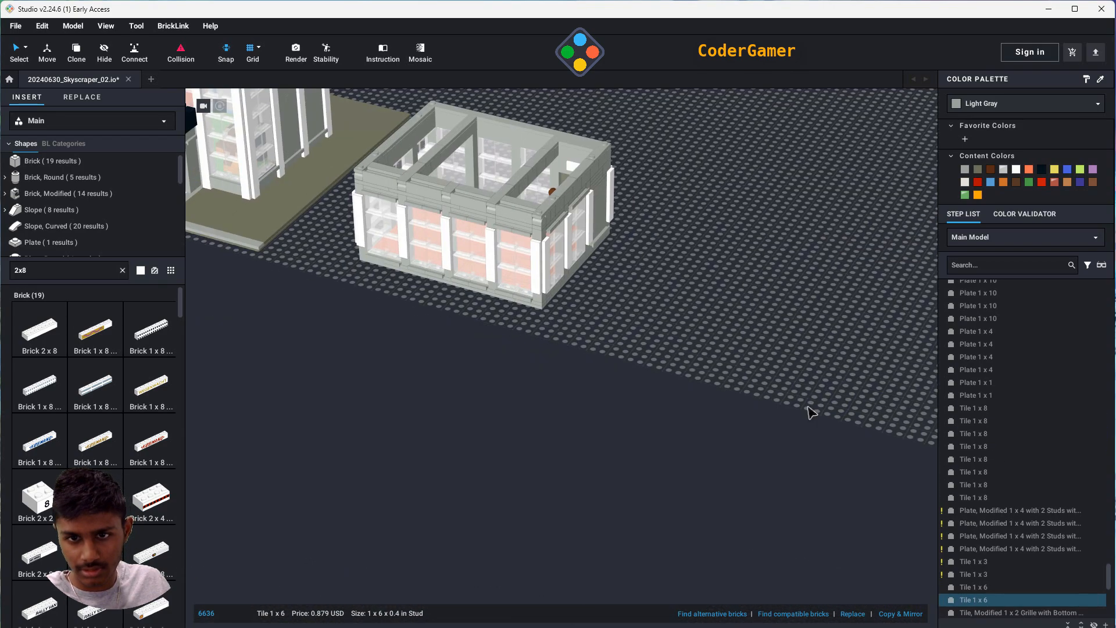
{"action": "right_click_drag", "start_coordinate": [817, 363], "coordinate": [802, 487]}
{"action": "right_click_drag", "start_coordinate": [773, 344], "coordinate": [773, 354]}
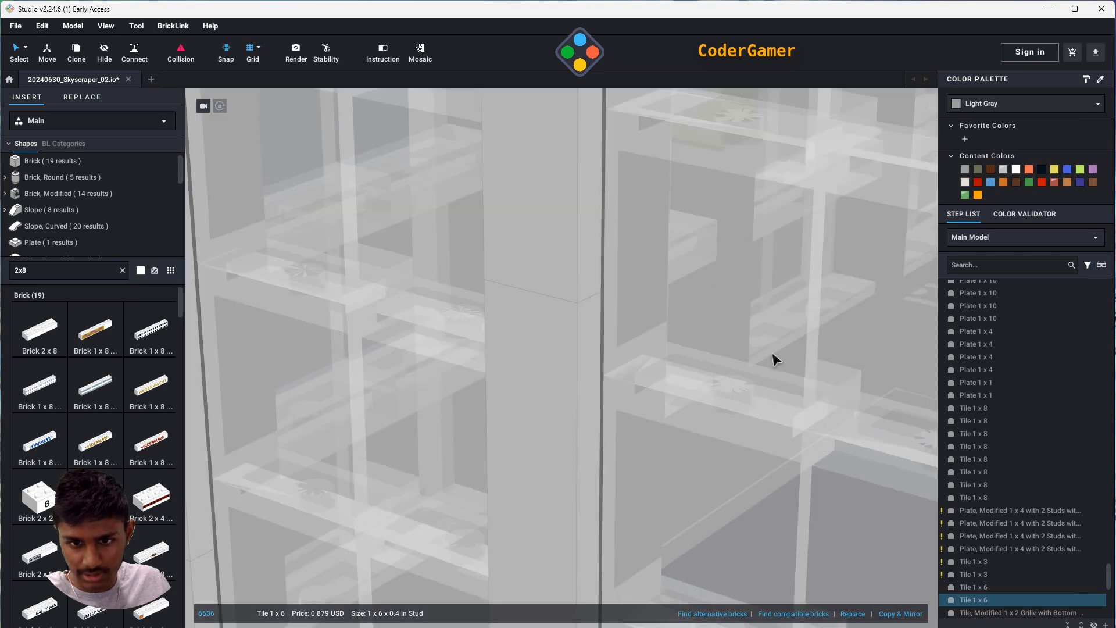
- Select every part of the spare ground-floor building, including its olive base, and delete it
{"action": "scroll", "coordinate": [776, 363], "scroll_direction": "down", "scroll_amount": 10}
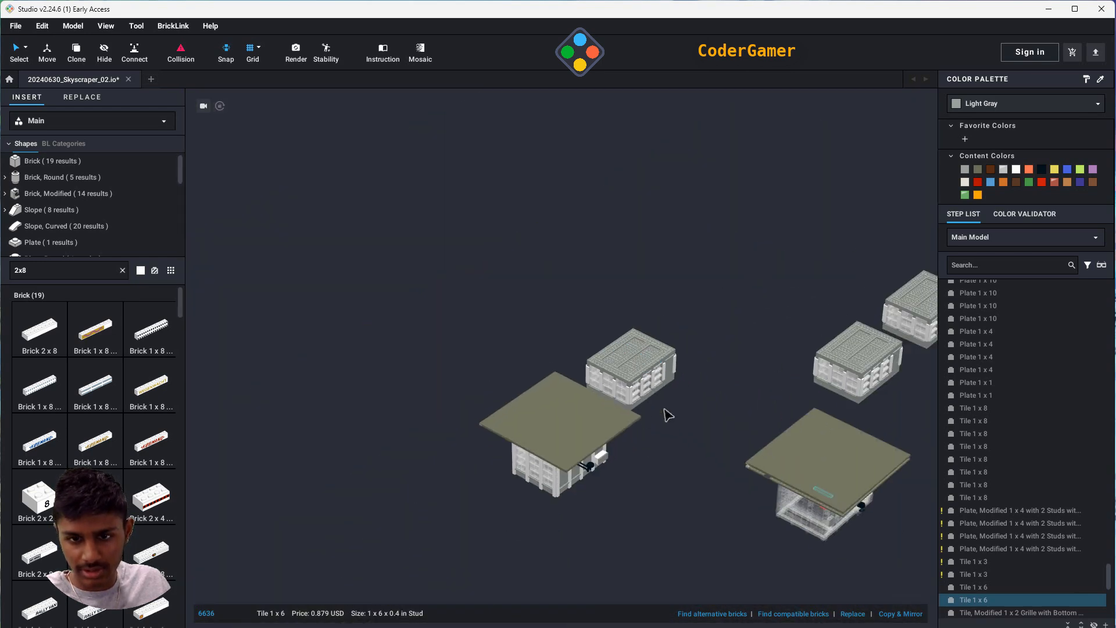
{"action": "right_click_drag", "start_coordinate": [668, 415], "coordinate": [598, 455]}
{"action": "scroll", "coordinate": [598, 456], "scroll_direction": "up", "scroll_amount": 5}
{"action": "left_click_drag", "start_coordinate": [303, 337], "coordinate": [548, 539]}
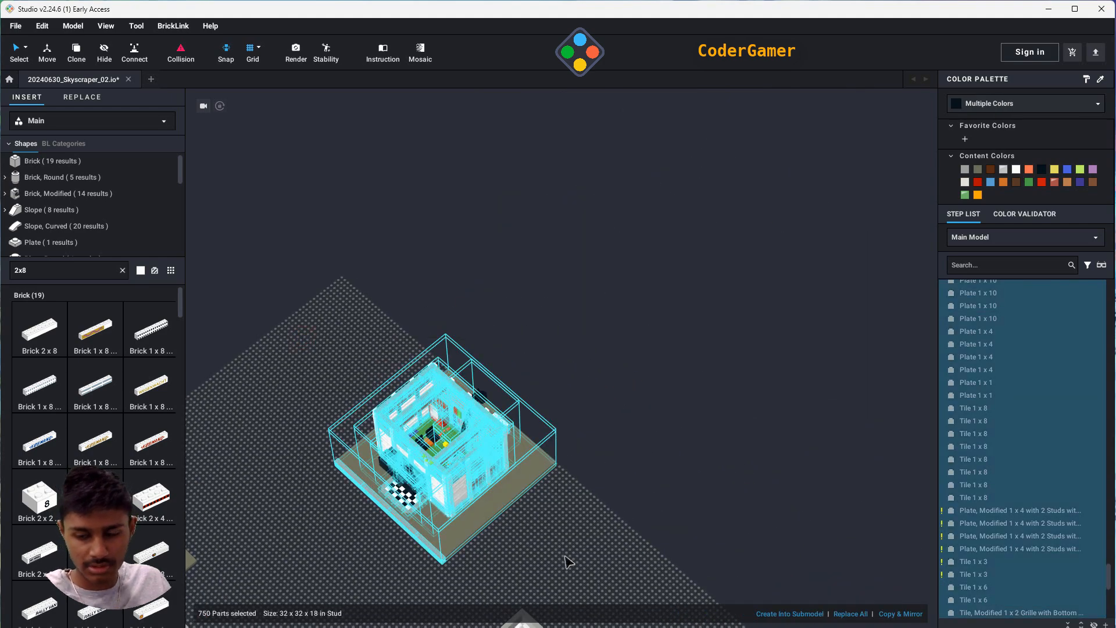
{"action": "key", "text": "Delete"}
- Search the parts for 1x8 and place a white Plate 1 x 8 on the empty grid beside the orange-floored storey
{"action": "right_click_drag", "start_coordinate": [550, 483], "coordinate": [493, 305]}
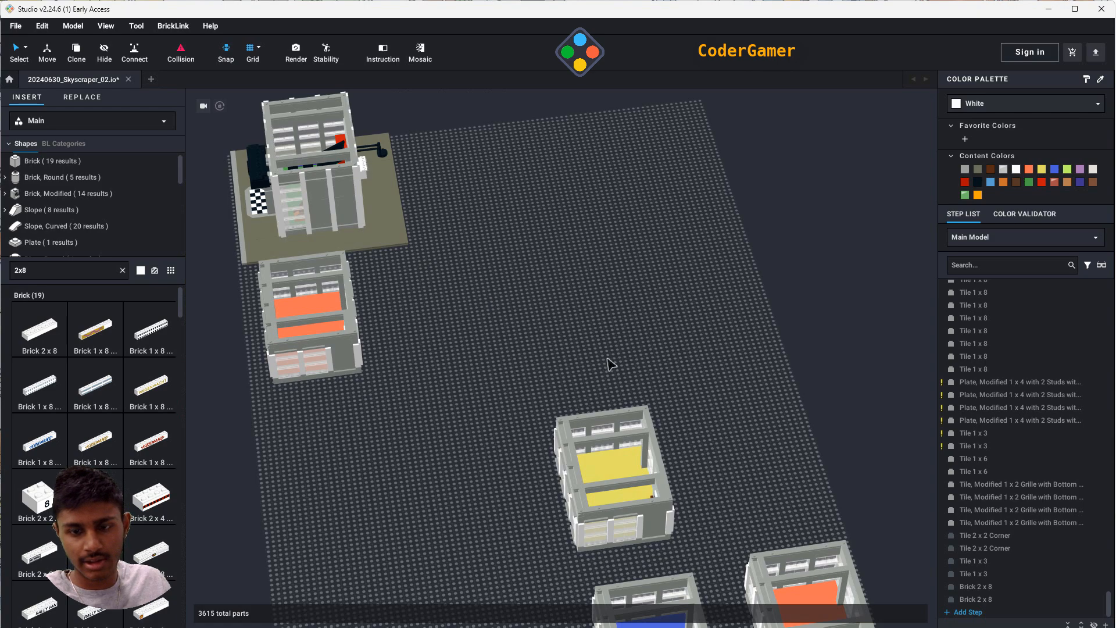
{"action": "middle_click_drag", "start_coordinate": [607, 358], "coordinate": [558, 261]}
{"action": "right_click_drag", "start_coordinate": [274, 345], "coordinate": [311, 347]}
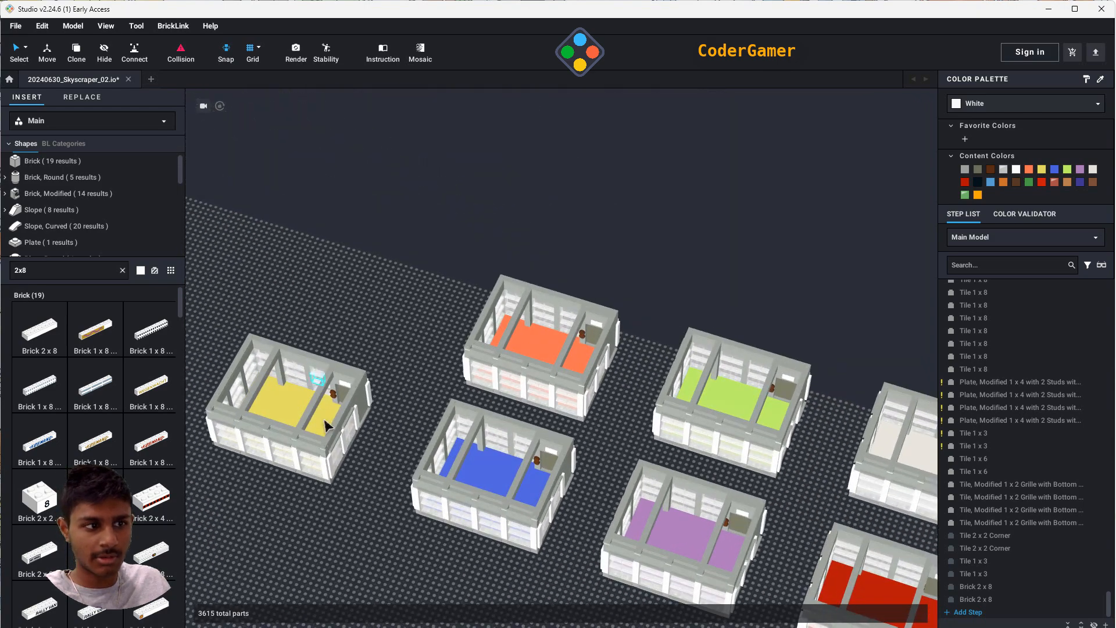
{"action": "middle_click_drag", "start_coordinate": [326, 425], "coordinate": [618, 342]}
{"action": "scroll", "coordinate": [658, 454], "scroll_direction": "up", "scroll_amount": 4}
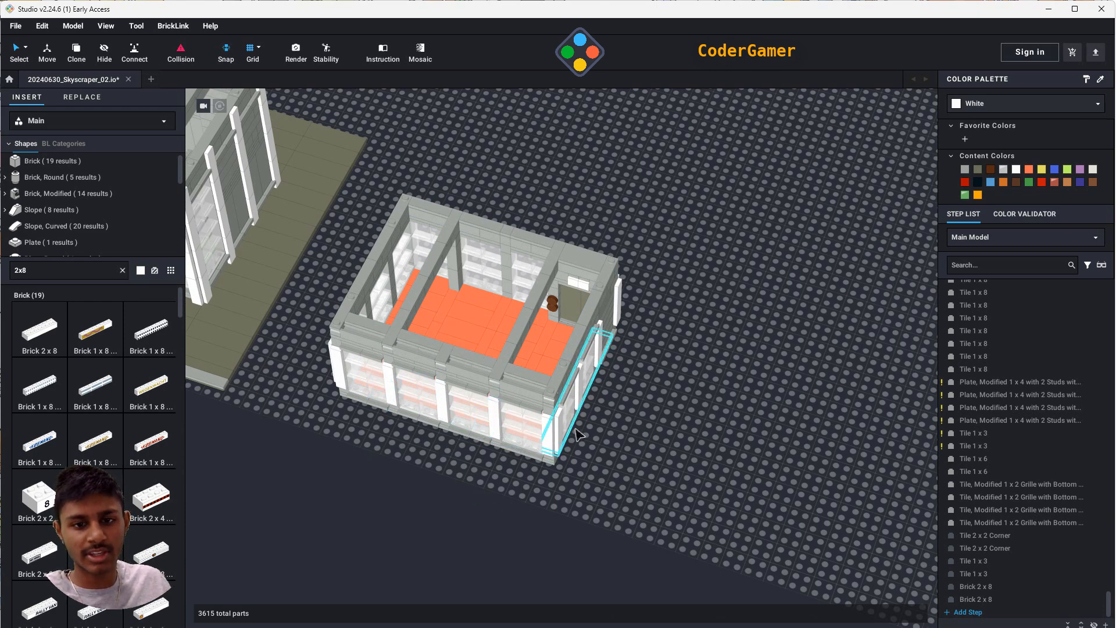
{"action": "right_click_drag", "start_coordinate": [773, 529], "coordinate": [627, 427]}
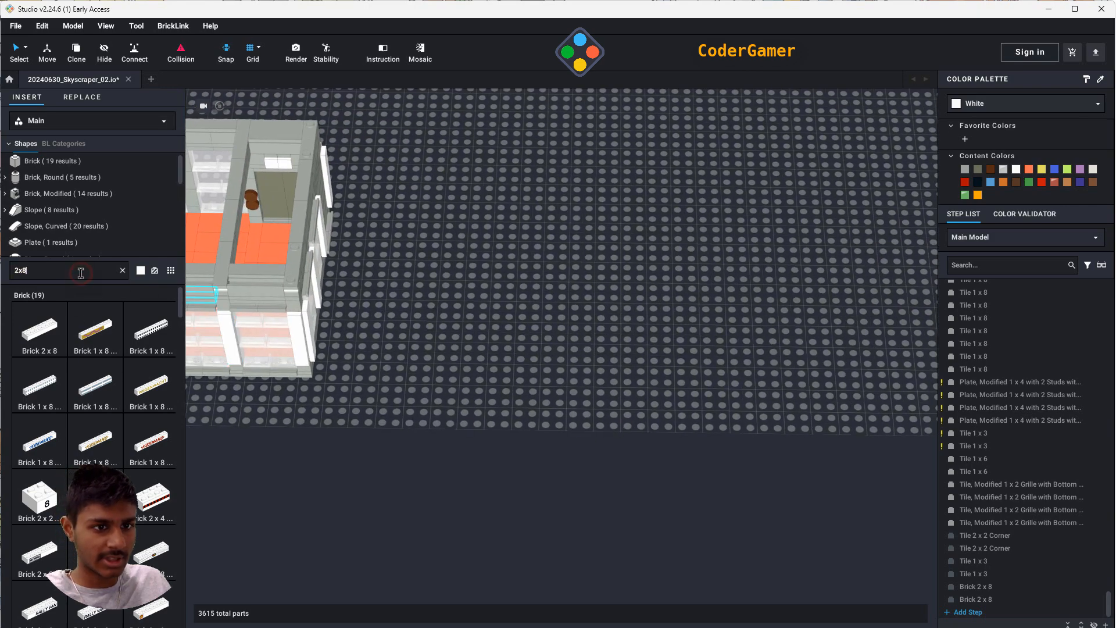
{"action": "type", "text": "1x8"}
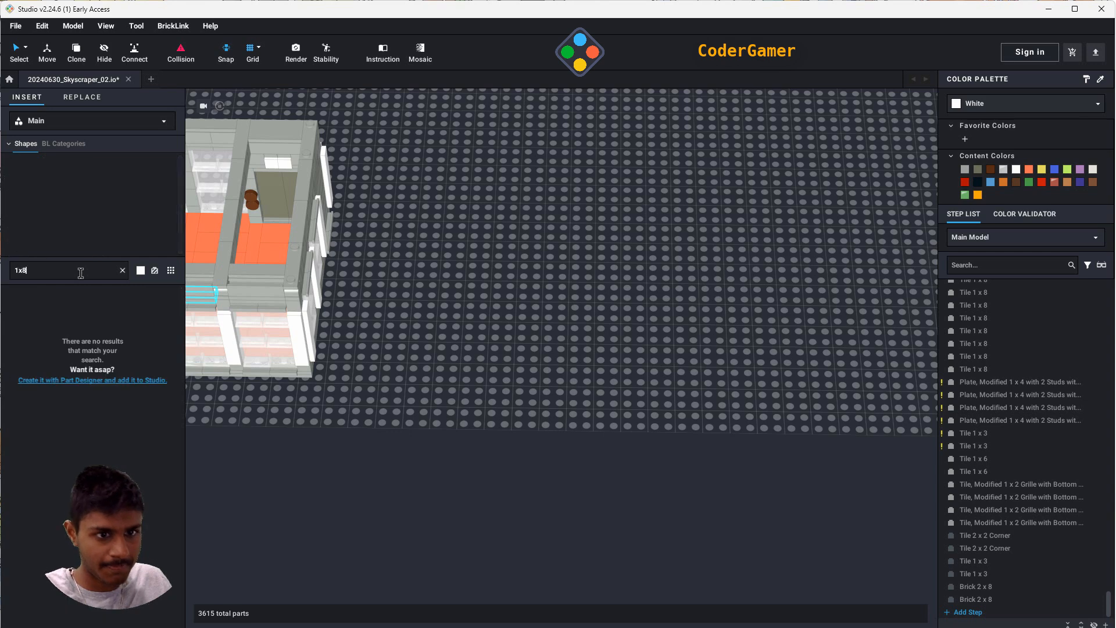
{"action": "left_click", "coordinate": [51, 241]}
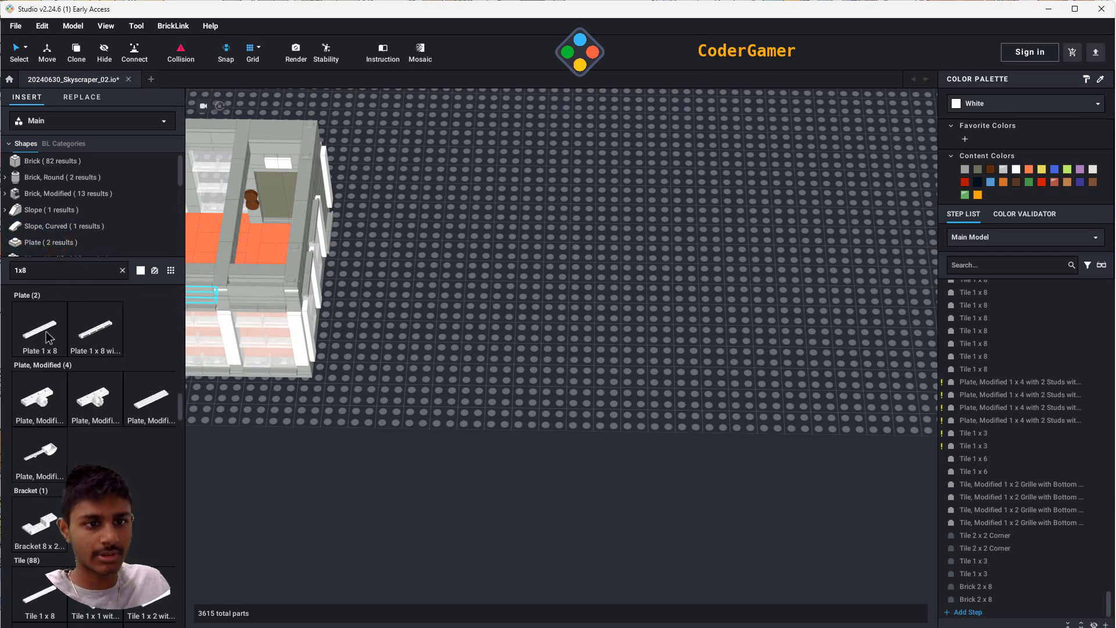
{"action": "left_click_drag", "start_coordinate": [108, 341], "coordinate": [543, 264]}
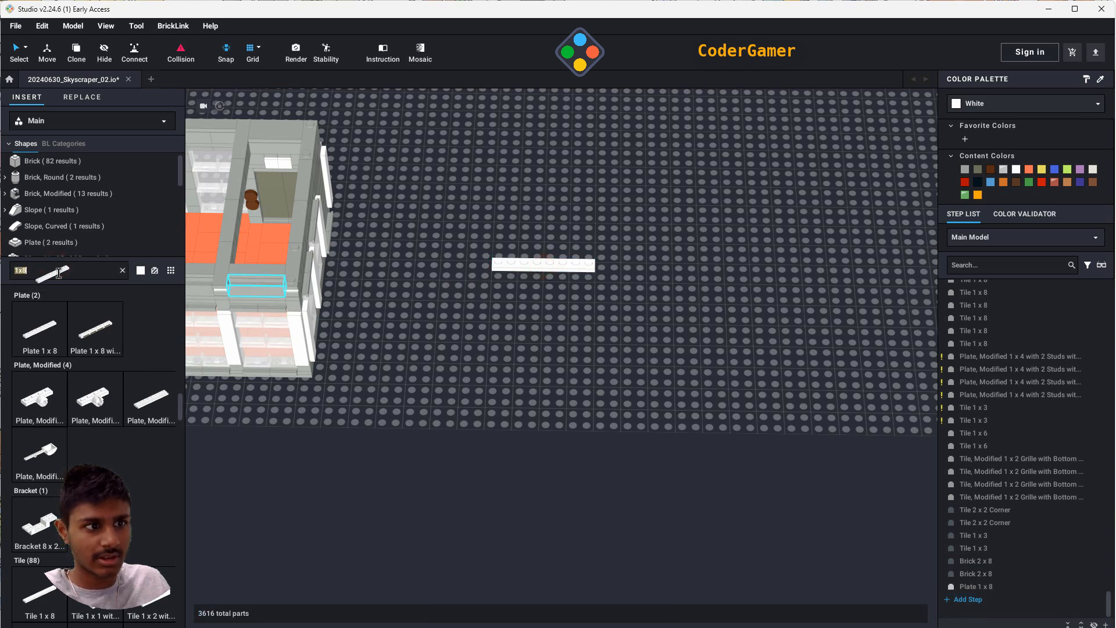
- Search for 6x14, rotate a white Plate 6 x 14 a quarter turn and place one on the 1 x 8 plate
{"action": "key", "text": "BackSpace"}
{"action": "type", "text": "5"}
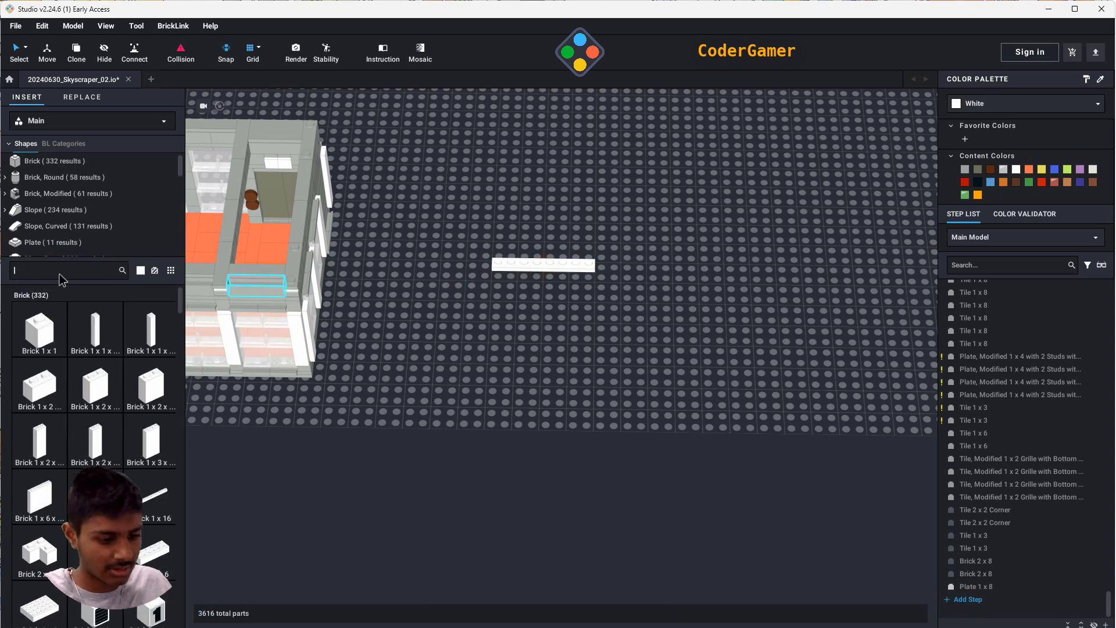
{"action": "key", "text": "BackSpace"}
{"action": "type", "text": "6x14"}
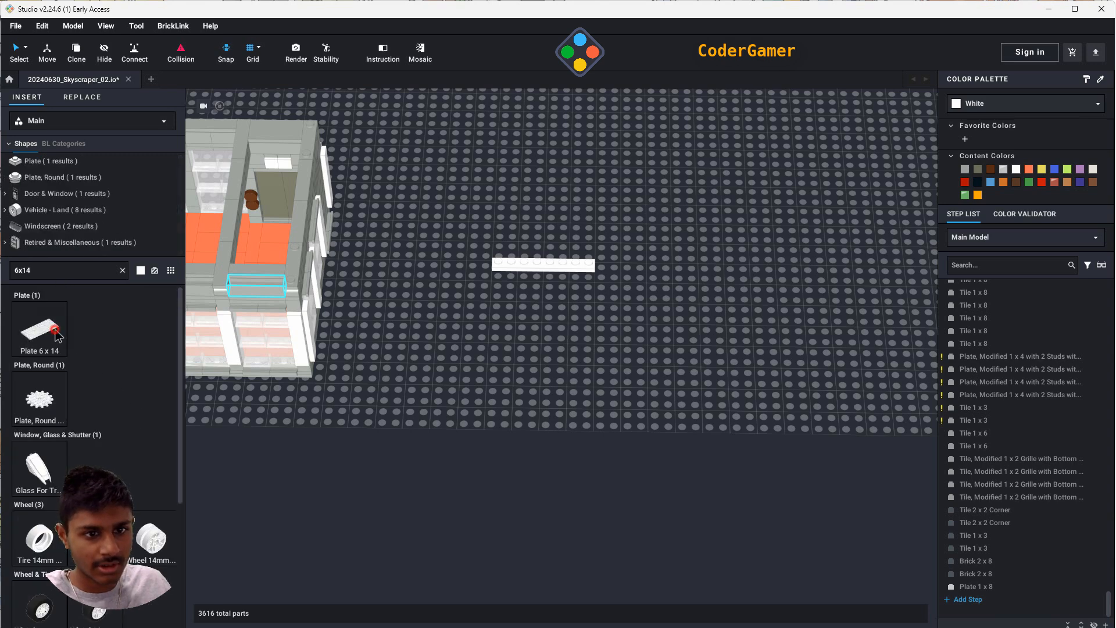
{"action": "left_click", "coordinate": [55, 330]}
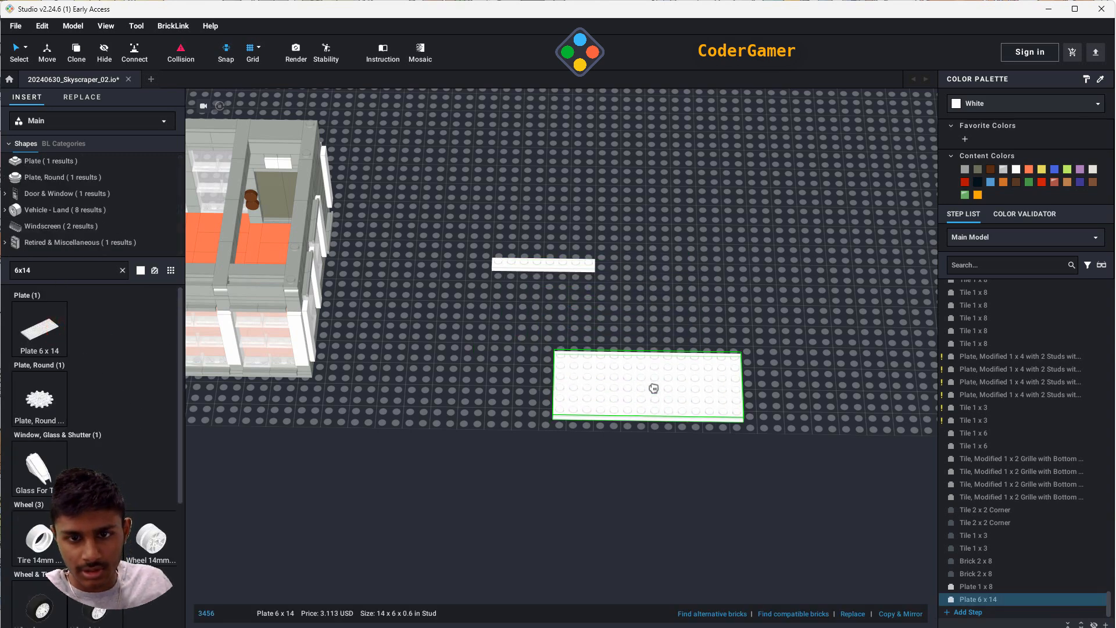
{"action": "key", "text": "Right"}
{"action": "left_click", "coordinate": [555, 326]}
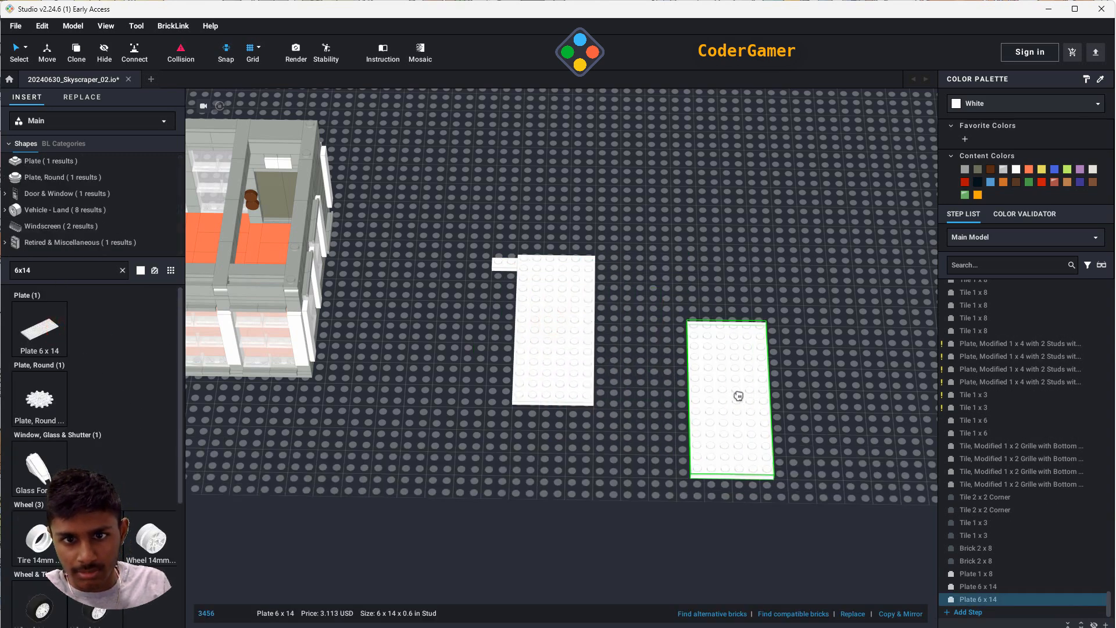
{"action": "key", "text": "Escape"}
{"action": "right_click_drag", "start_coordinate": [725, 387], "coordinate": [704, 381]}
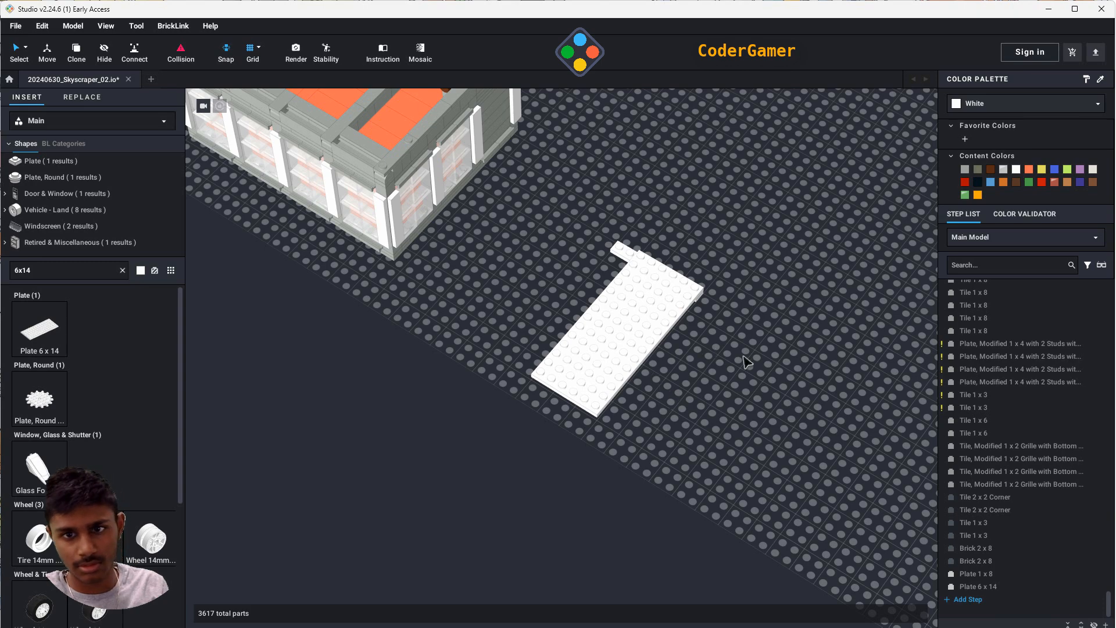
- Search for 2x14 and place one white Plate 2 x 14 along the long edge of the 6 x 14 plate
{"action": "scroll", "coordinate": [753, 362], "scroll_direction": "up", "scroll_amount": 1}
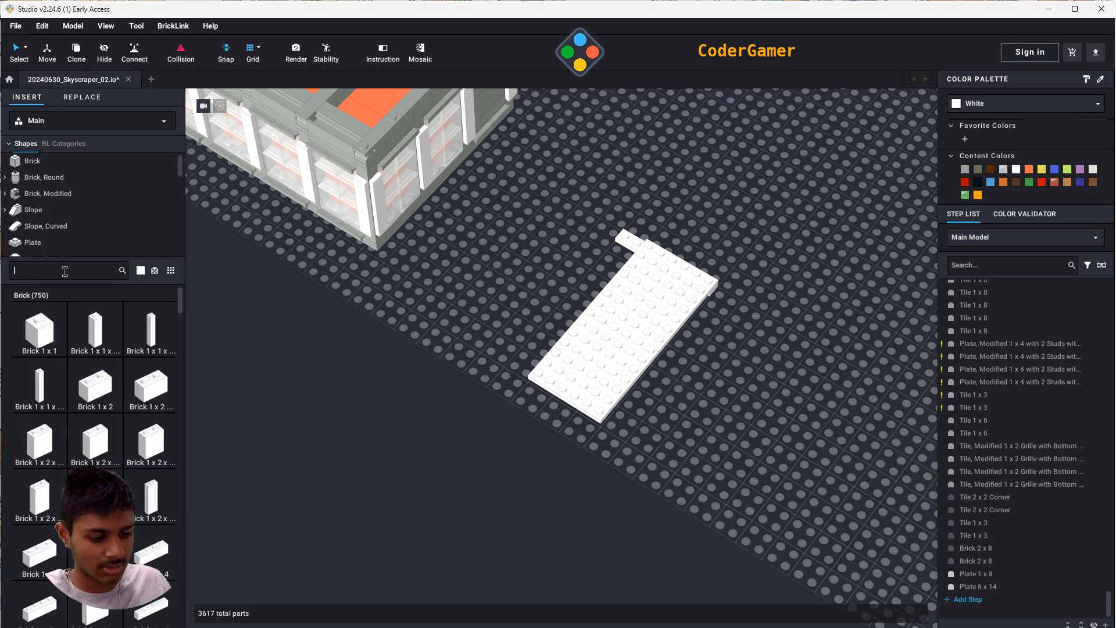
{"action": "type", "text": "2x12"}
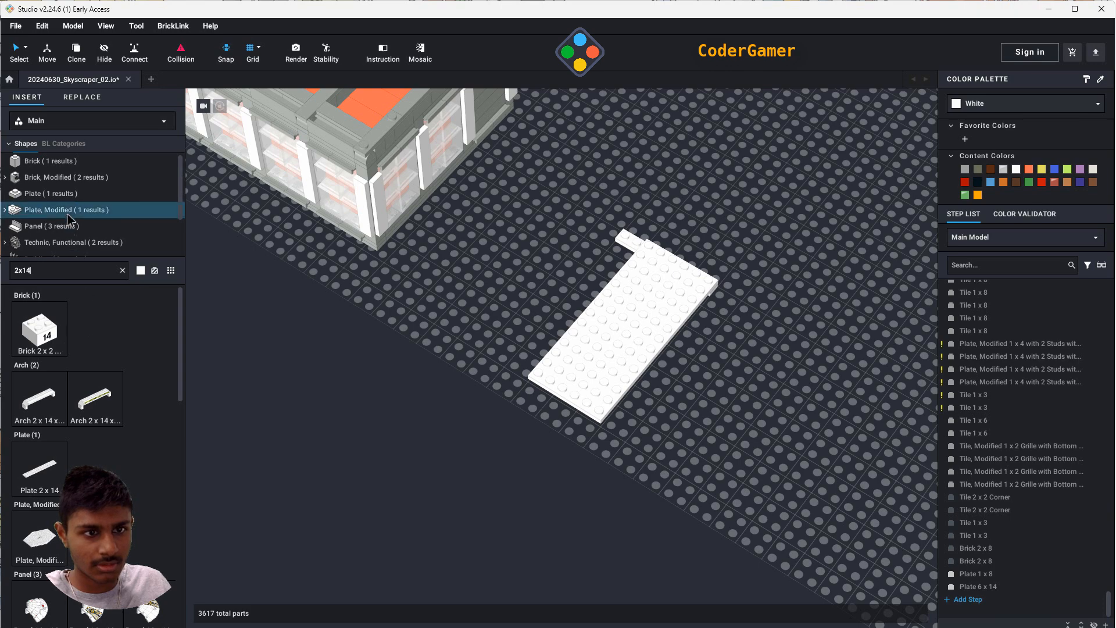
{"action": "left_click", "coordinate": [49, 193]}
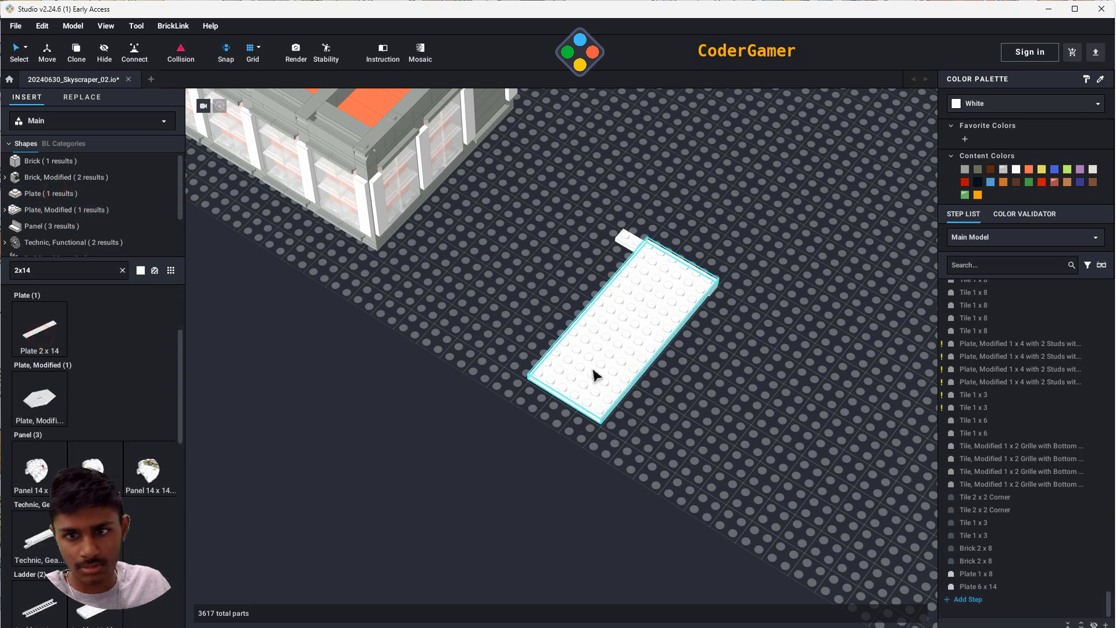
{"action": "right_click_drag", "start_coordinate": [710, 444], "coordinate": [678, 532]}
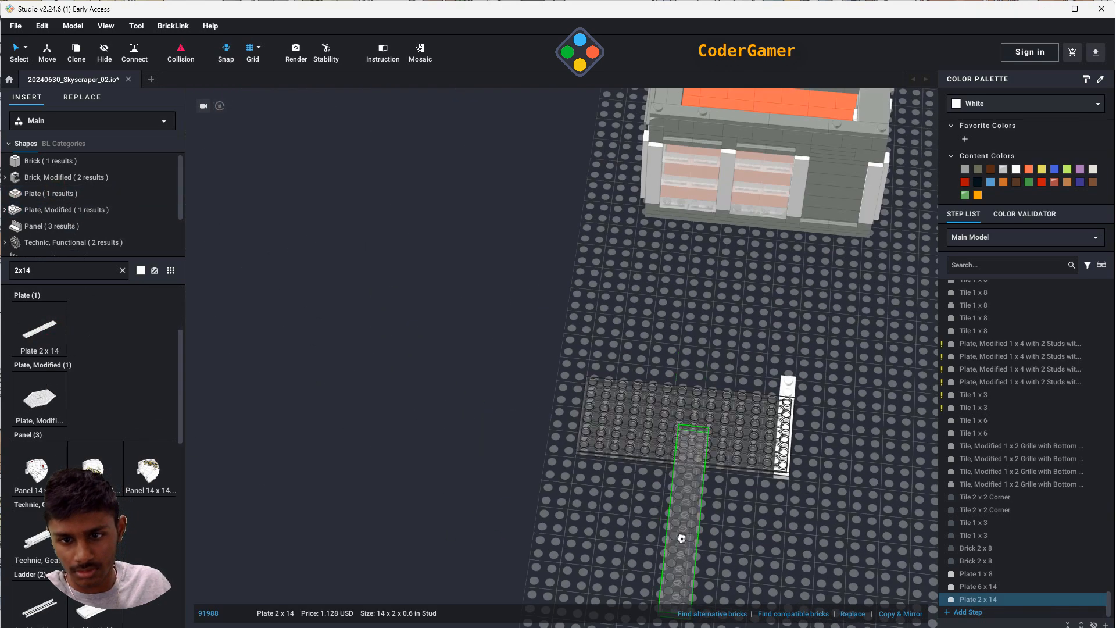
{"action": "left_click", "coordinate": [693, 538]}
{"action": "left_click_drag", "start_coordinate": [693, 538], "coordinate": [671, 453]}
{"action": "right_click_drag", "start_coordinate": [670, 453], "coordinate": [676, 436]}
{"action": "left_click_drag", "start_coordinate": [675, 436], "coordinate": [680, 478]}
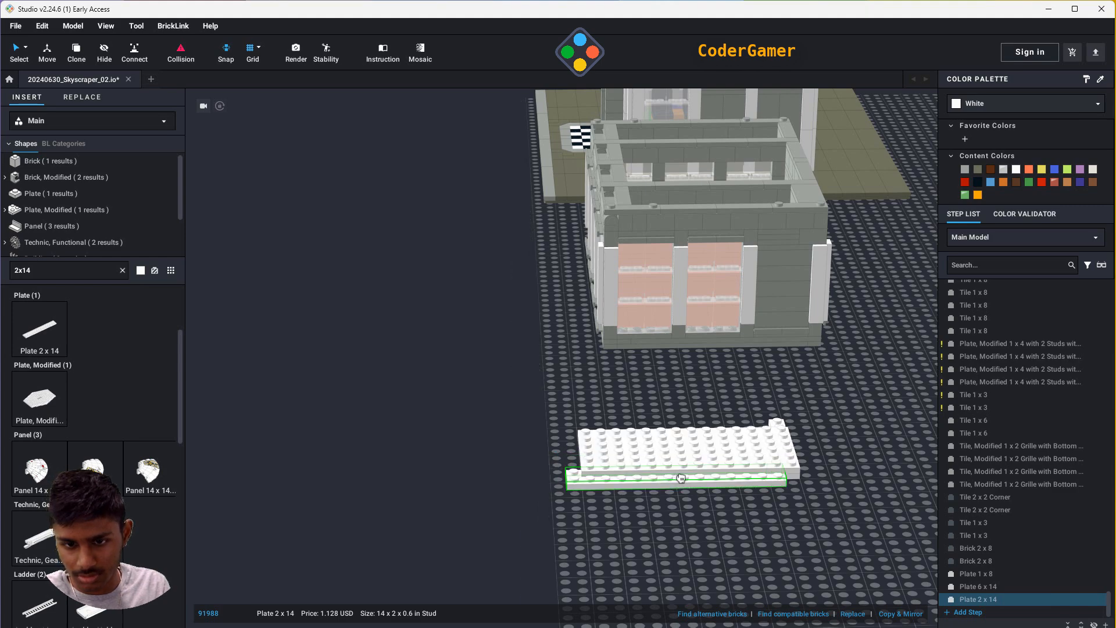
{"action": "right_click_drag", "start_coordinate": [682, 477], "coordinate": [737, 470]}
{"action": "left_click_drag", "start_coordinate": [737, 469], "coordinate": [586, 463]}
{"action": "right_click_drag", "start_coordinate": [586, 464], "coordinate": [572, 306]}
{"action": "left_click", "coordinate": [572, 305]}
{"action": "right_click_drag", "start_coordinate": [765, 407], "coordinate": [722, 391]}
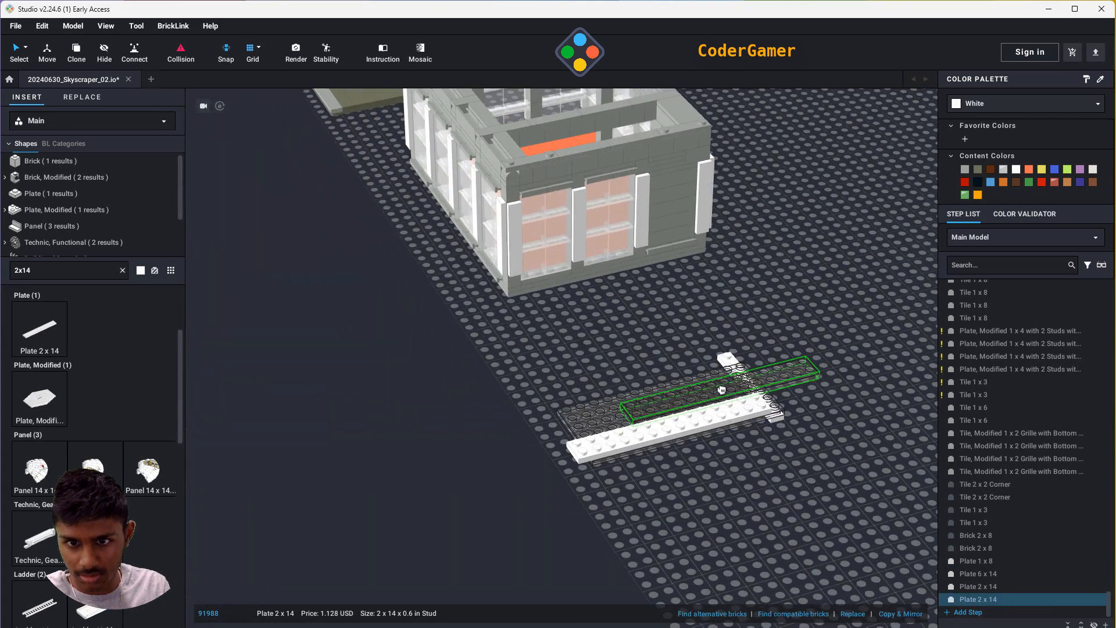
{"action": "key", "text": "Escape"}
- Lower the 2 x 14 plate so it sits directly beneath the long edge of the 6 x 14 plate
{"action": "left_click", "coordinate": [715, 423]}
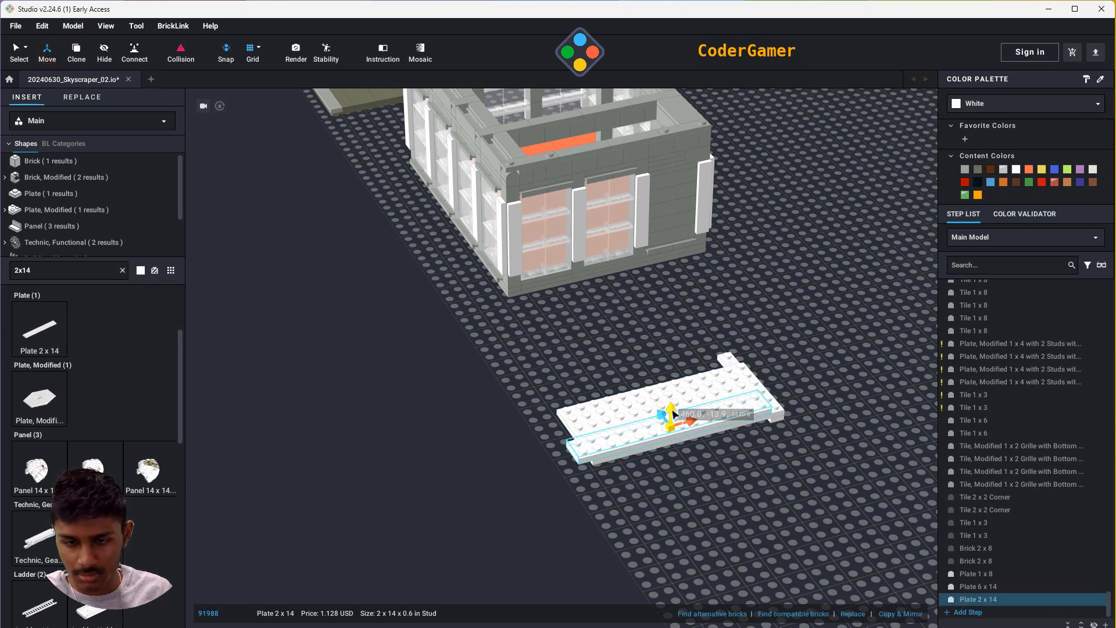
{"action": "mouse_move", "coordinate": [674, 413]}
{"action": "left_mouse_down"}
{"action": "mouse_move", "coordinate": [668, 357]}
{"action": "mouse_move", "coordinate": [680, 512]}
{"action": "mouse_move", "coordinate": [679, 430]}
{"action": "left_mouse_up"}
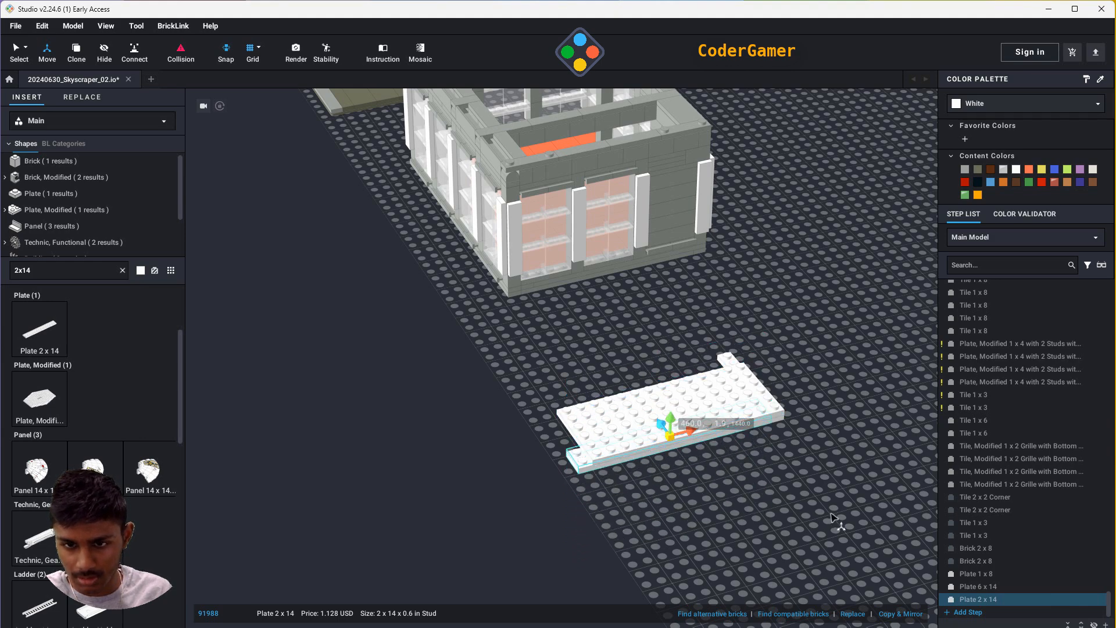
{"action": "right_click_drag", "start_coordinate": [831, 514], "coordinate": [816, 494]}
{"action": "scroll", "coordinate": [862, 532], "scroll_direction": "up", "scroll_amount": 4}
{"action": "middle_click_drag", "start_coordinate": [867, 510], "coordinate": [677, 412]}
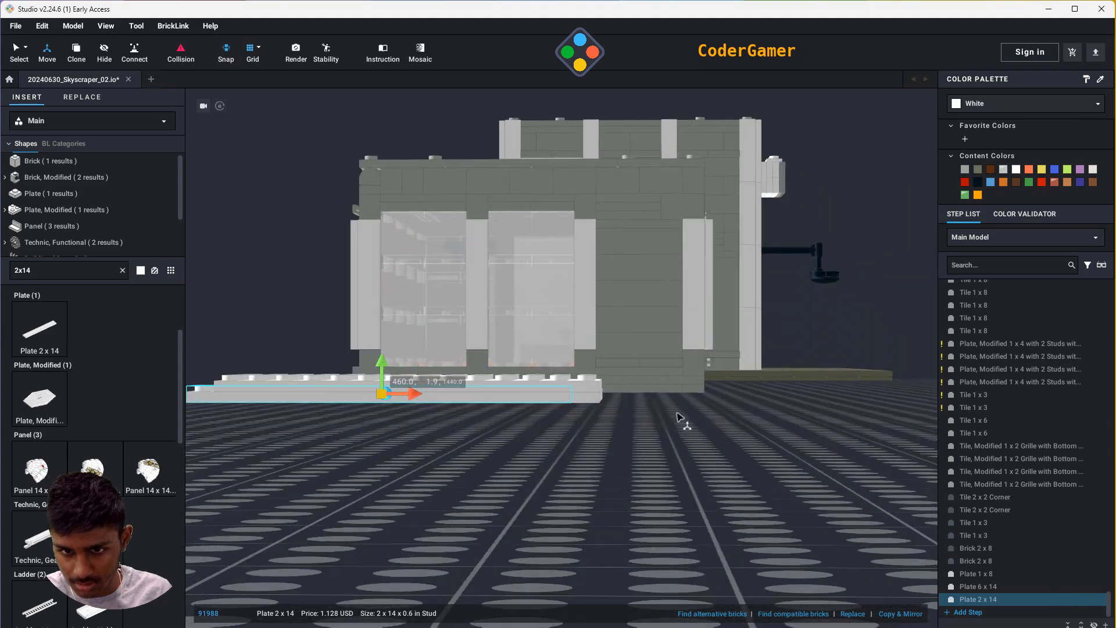
{"action": "scroll", "coordinate": [707, 500], "scroll_direction": "up", "scroll_amount": 2}
{"action": "left_click", "coordinate": [709, 506]}
{"action": "right_click_drag", "start_coordinate": [752, 502], "coordinate": [731, 431]}
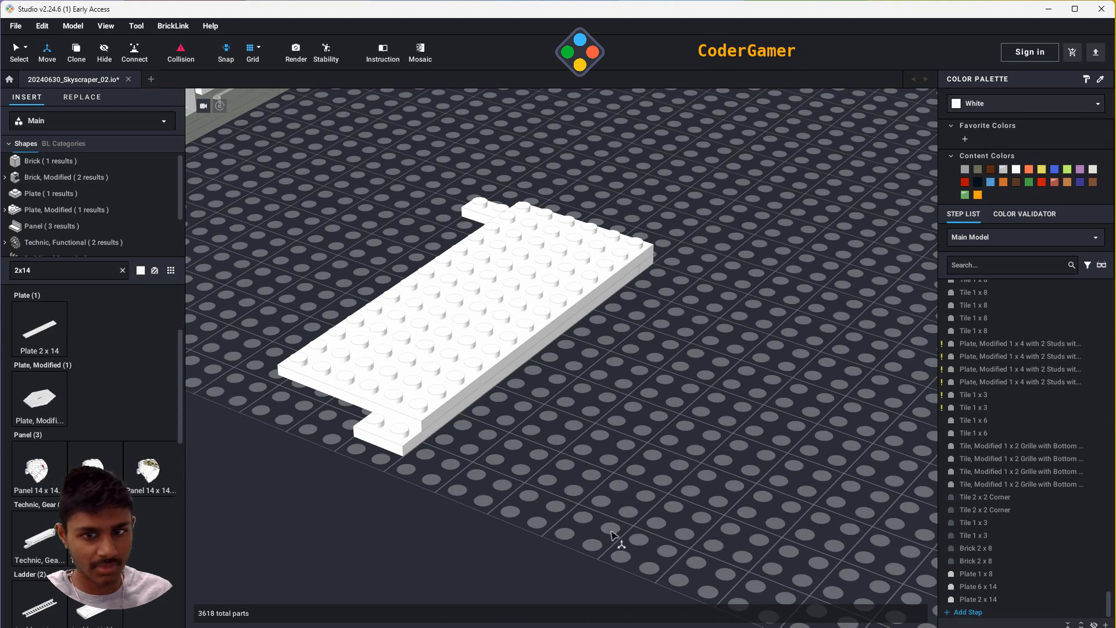
- Search for 2x16 and attach three parallel white Plates 2 x 16 beneath the 6 x 14 plate, near both ends and in the middle
{"action": "right_click_drag", "start_coordinate": [612, 535], "coordinate": [662, 442]}
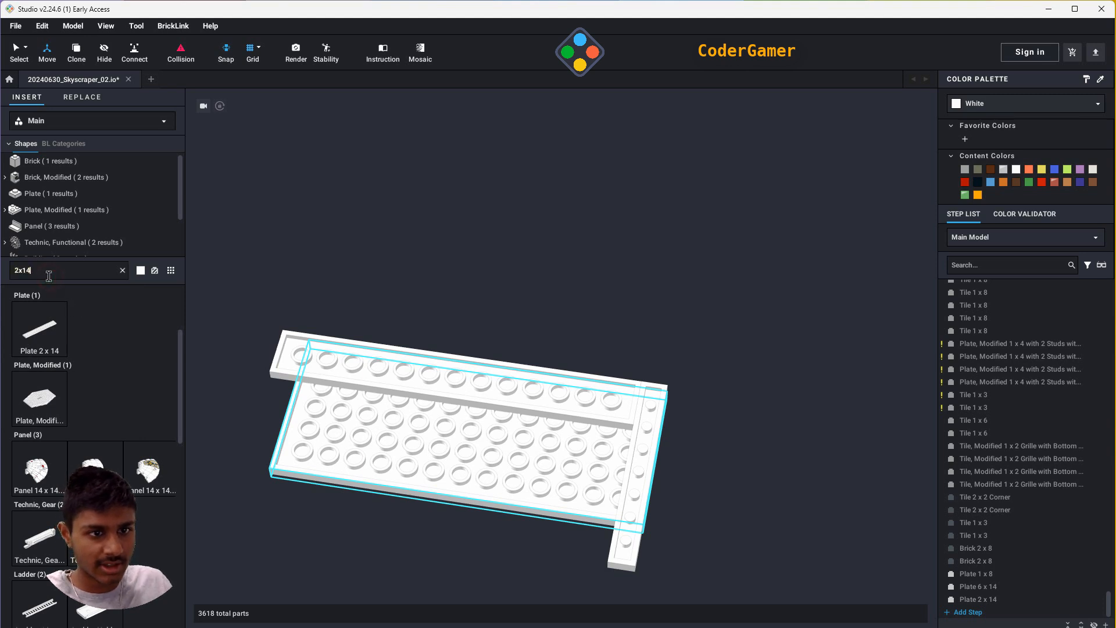
{"action": "key", "text": "BackSpace"}
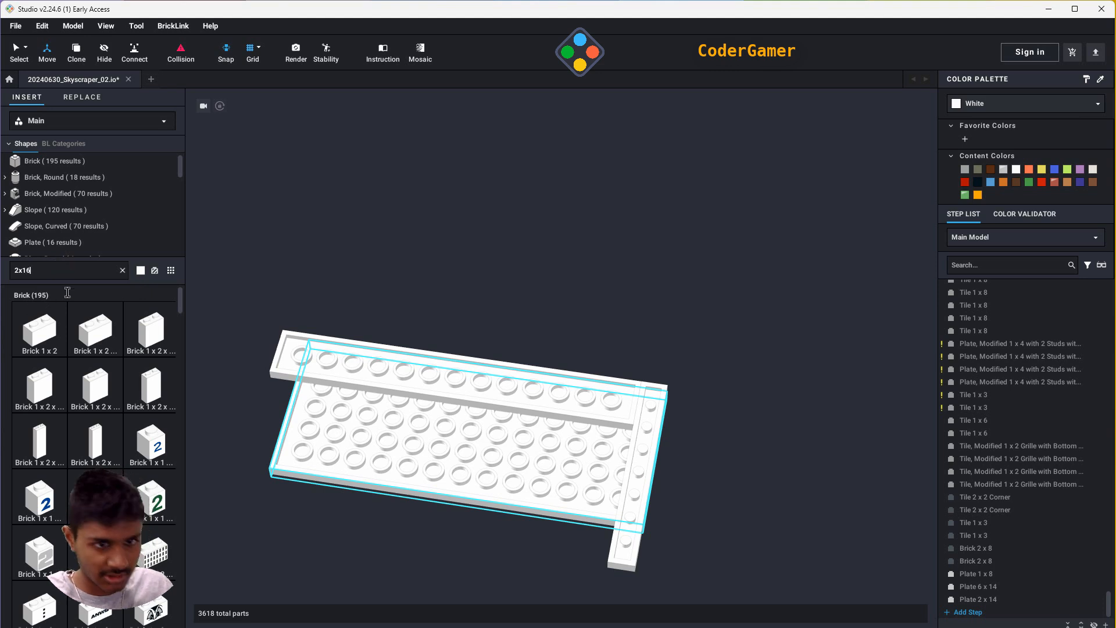
{"action": "left_click", "coordinate": [33, 216]}
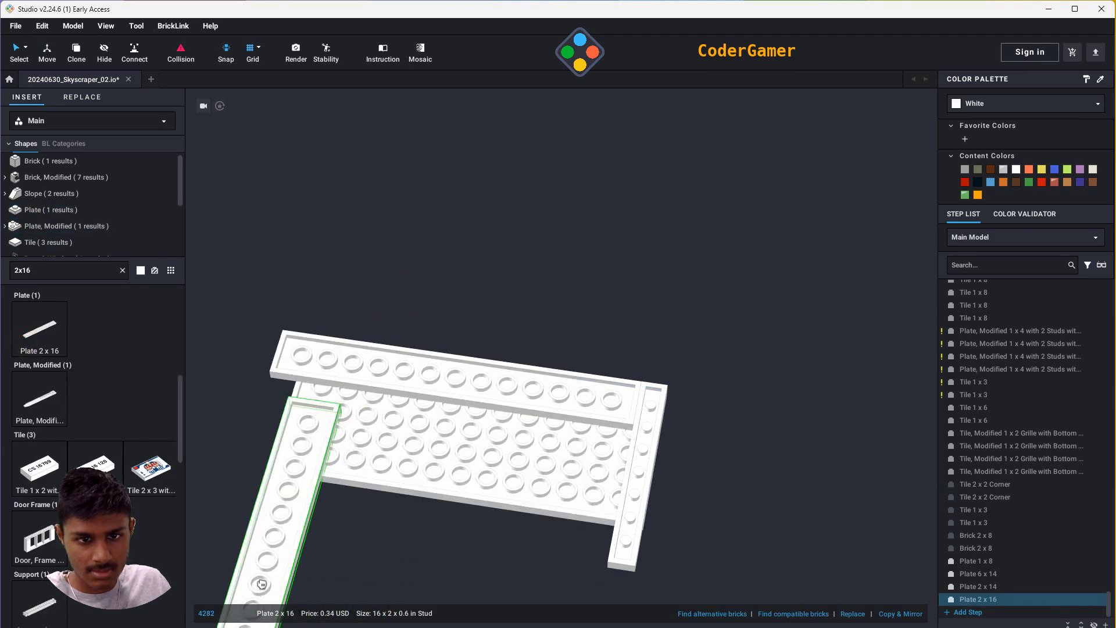
{"action": "left_click", "coordinate": [251, 563]}
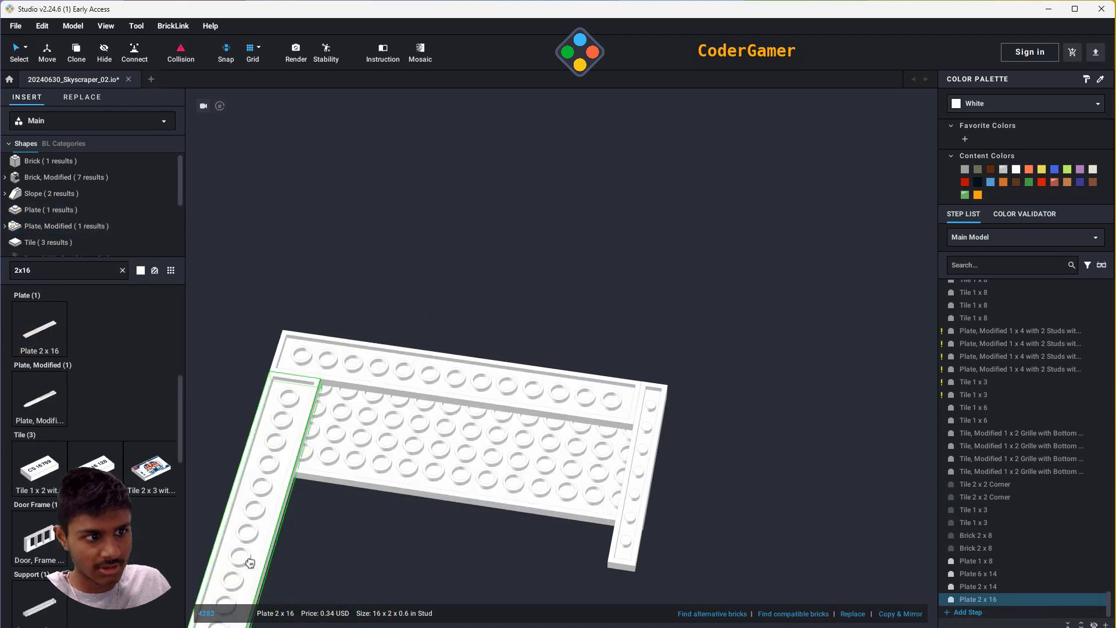
{"action": "left_click", "coordinate": [571, 611]}
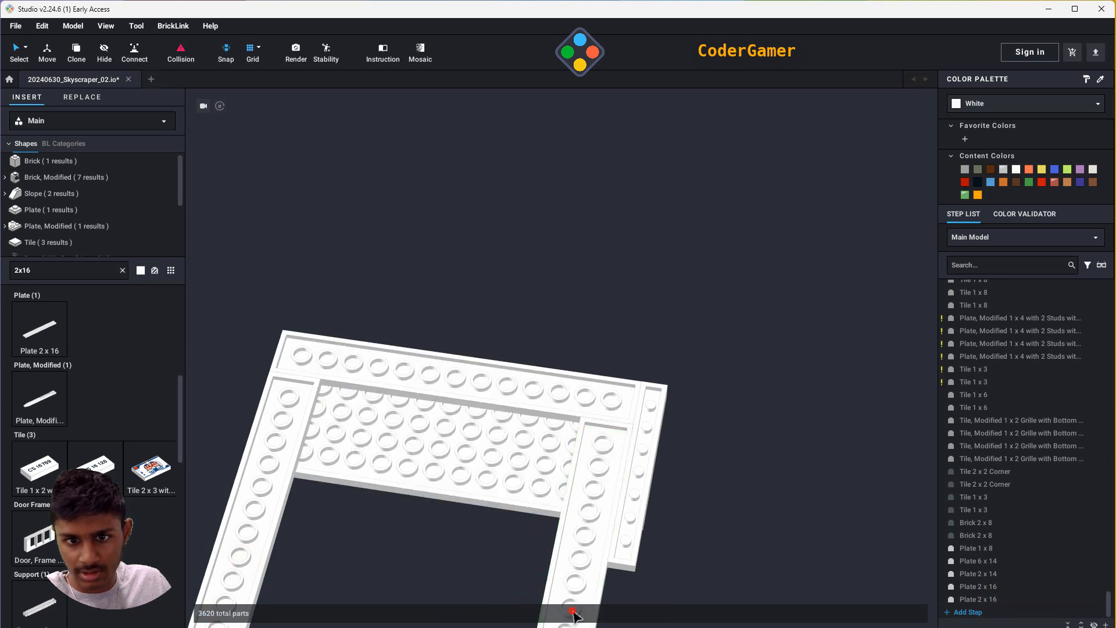
{"action": "left_click", "coordinate": [520, 601]}
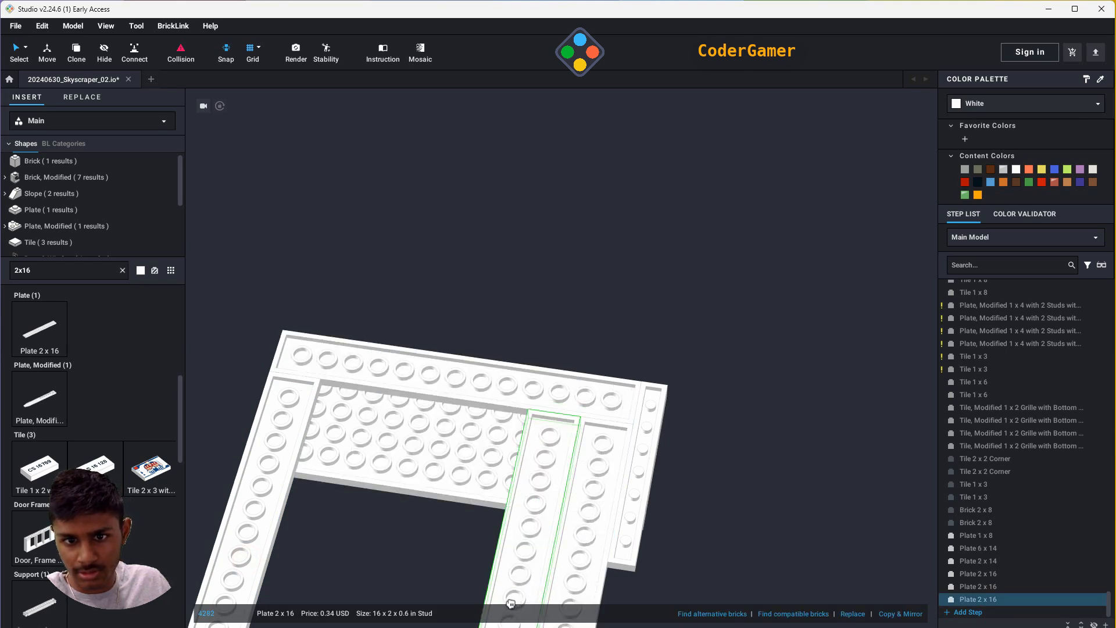
{"action": "left_click_drag", "start_coordinate": [511, 603], "coordinate": [163, 417]}
{"action": "scroll", "coordinate": [849, 571], "scroll_direction": "down", "scroll_amount": 1}
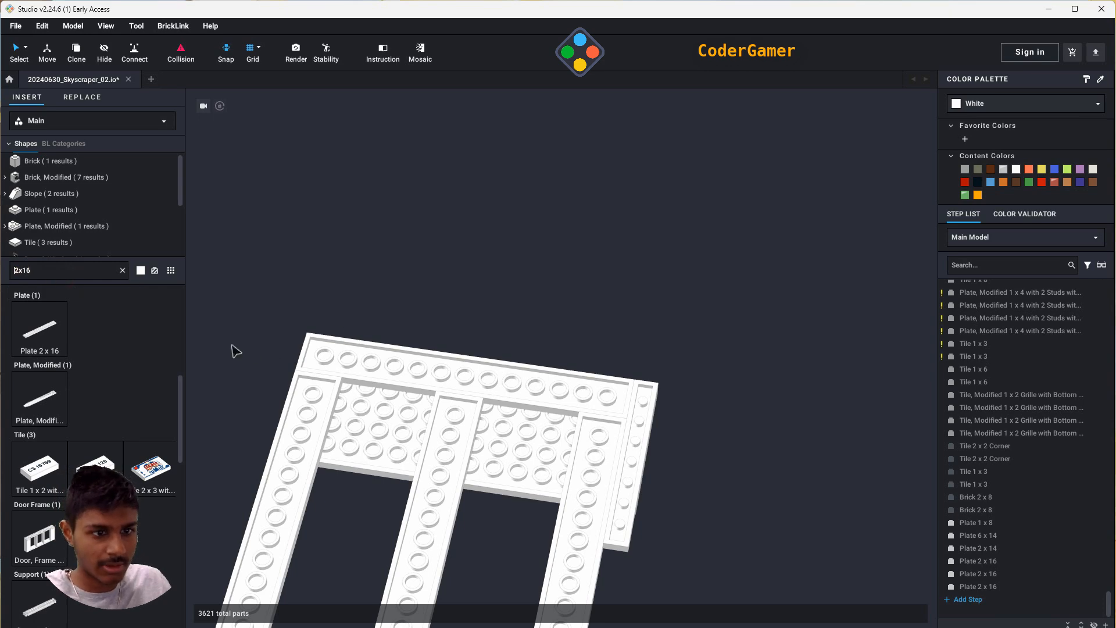
- Search for 1x4, rotate a white Plate 1 x 4 a quarter turn and place one in each gap between the 2 x 16 plates
{"action": "key", "text": "BackSpace"}
{"action": "key", "text": "BackSpace"}
{"action": "key", "text": "BackSpace"}
{"action": "key", "text": "BackSpace"}
{"action": "type", "text": "1x4"}
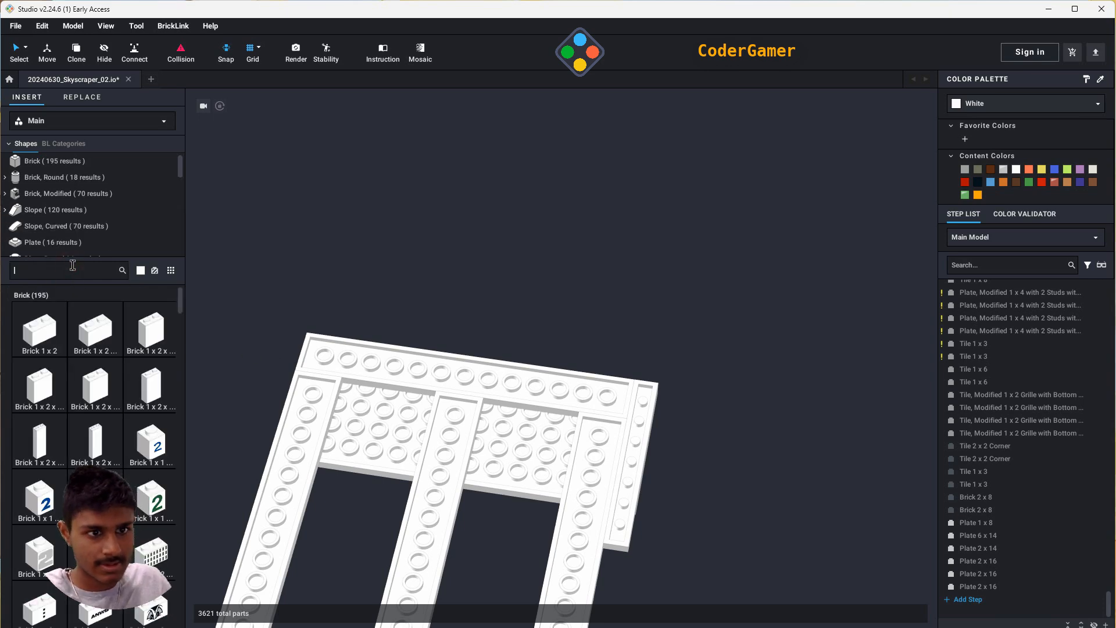
{"action": "scroll", "coordinate": [49, 193], "scroll_direction": "down", "scroll_amount": 2}
{"action": "left_click", "coordinate": [39, 230]}
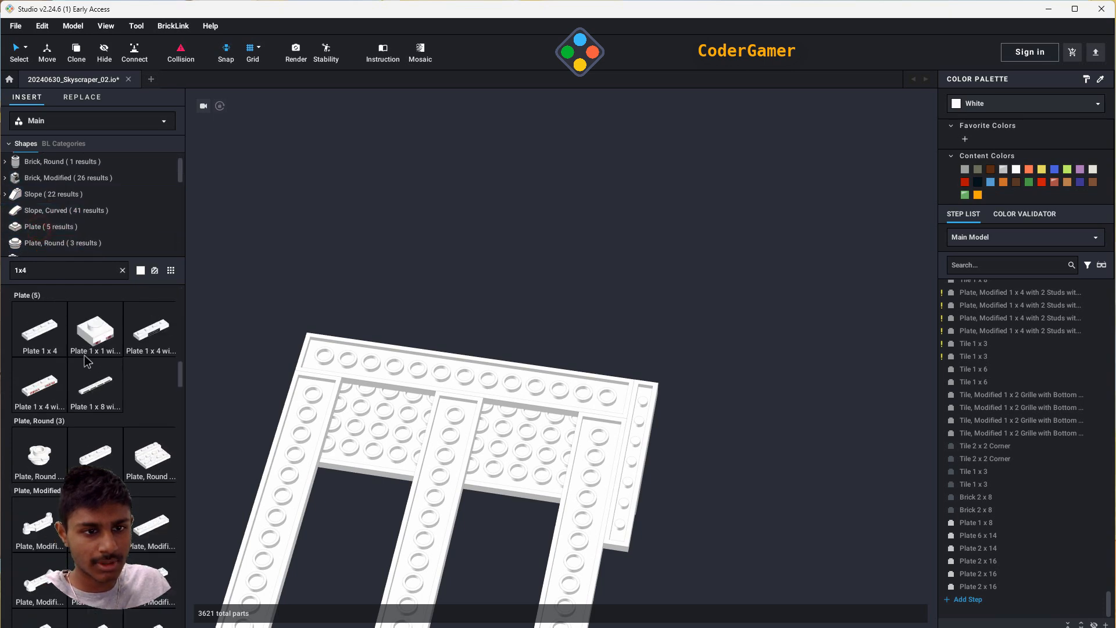
{"action": "left_click_drag", "start_coordinate": [232, 382], "coordinate": [389, 458]}
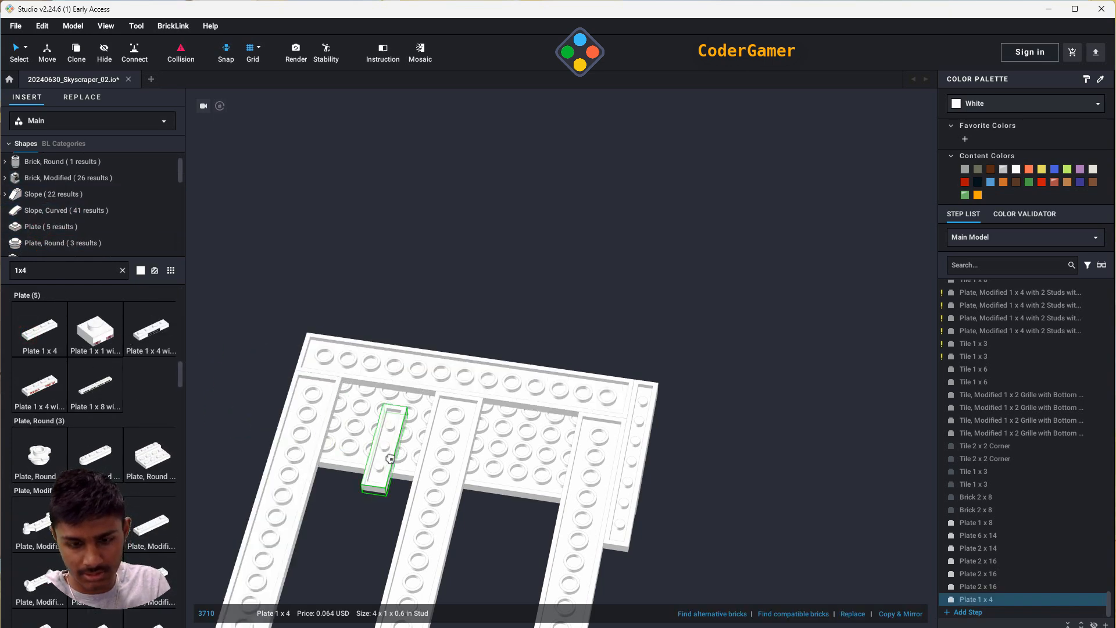
{"action": "key", "text": "Right"}
{"action": "left_click", "coordinate": [388, 401]}
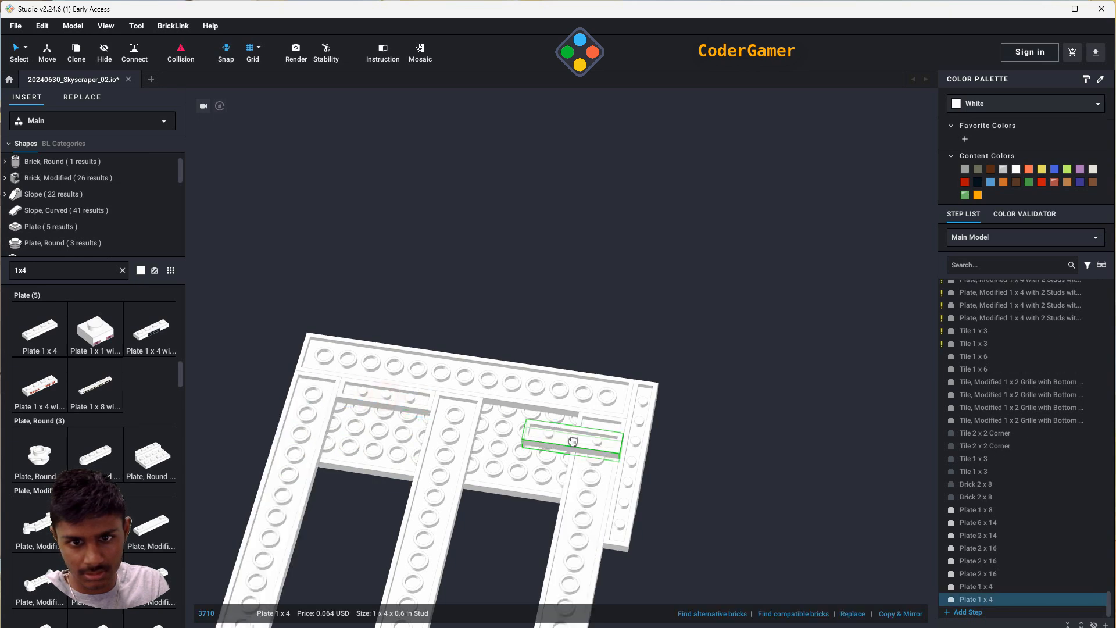
{"action": "left_click", "coordinate": [529, 420]}
{"action": "key", "text": "Escape"}
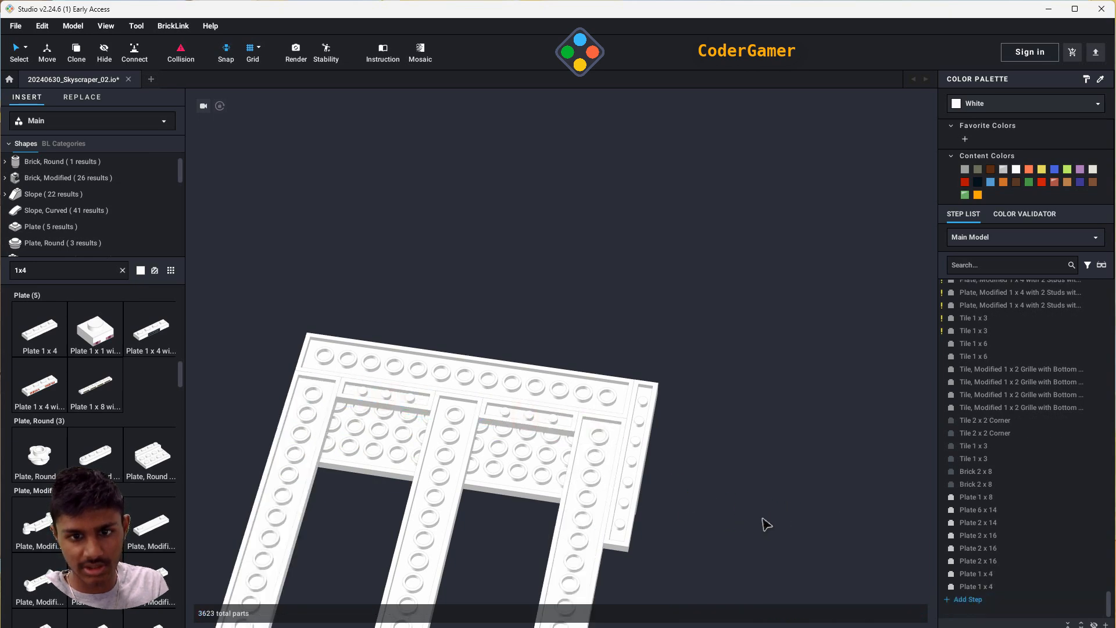
- Search for 1x8, rotate a white Plate 1 x 8 a quarter turn and place it across two 2 x 16 arms against the 6 x 14 plate
{"action": "middle_click_drag", "start_coordinate": [790, 515], "coordinate": [803, 415]}
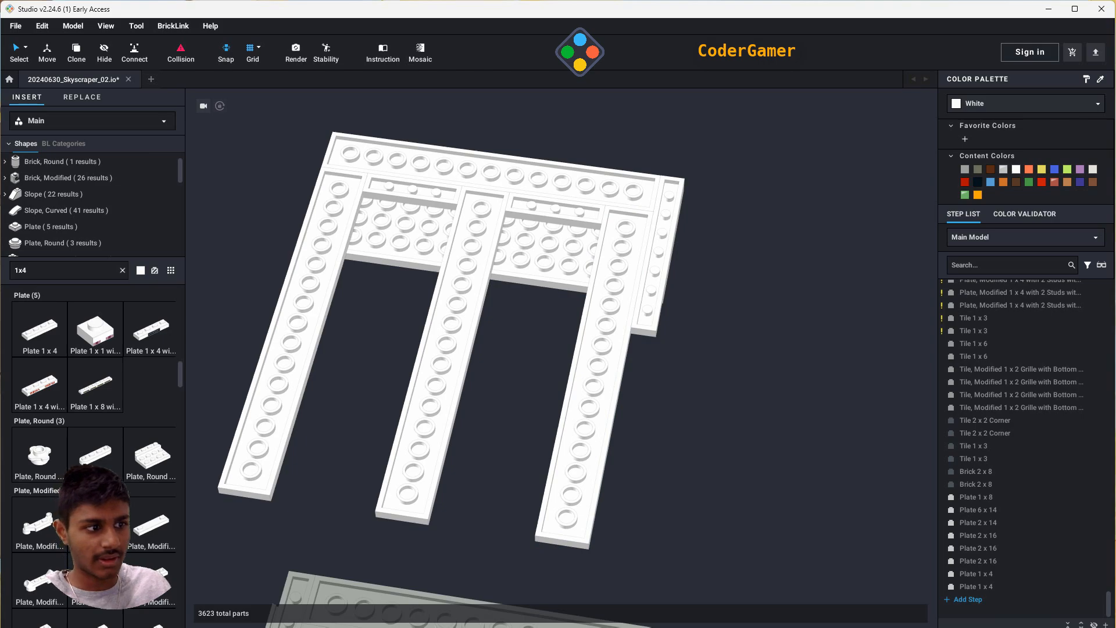
{"action": "right_click_drag", "start_coordinate": [731, 361], "coordinate": [681, 472]}
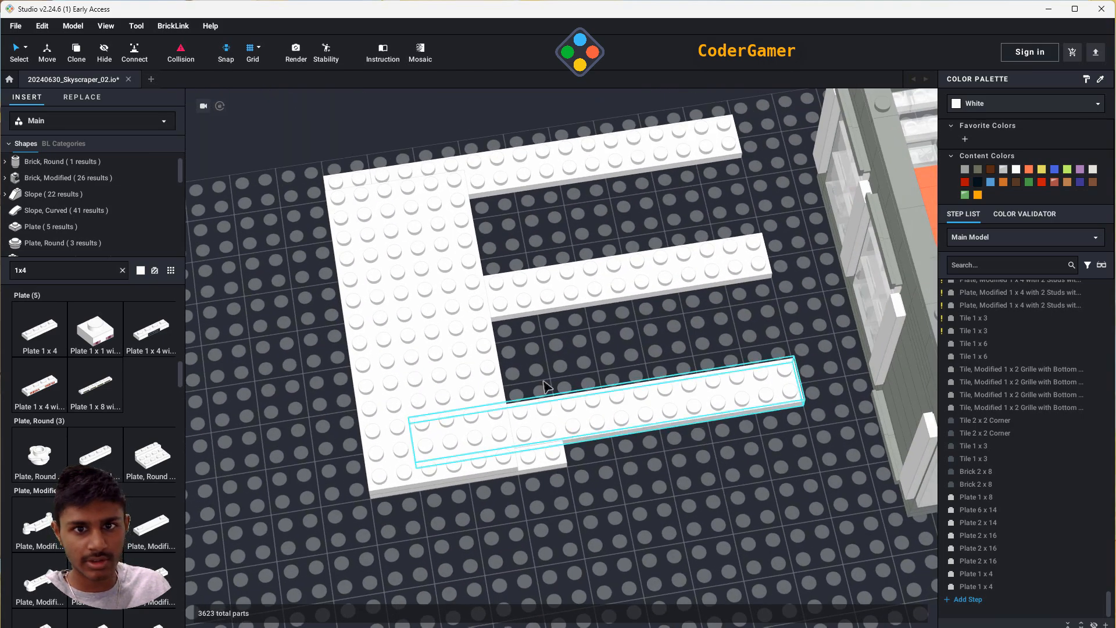
{"action": "right_click_drag", "start_coordinate": [552, 354], "coordinate": [555, 414]}
{"action": "middle_click_drag", "start_coordinate": [566, 200], "coordinate": [561, 270]}
{"action": "key", "text": "BackSpace"}
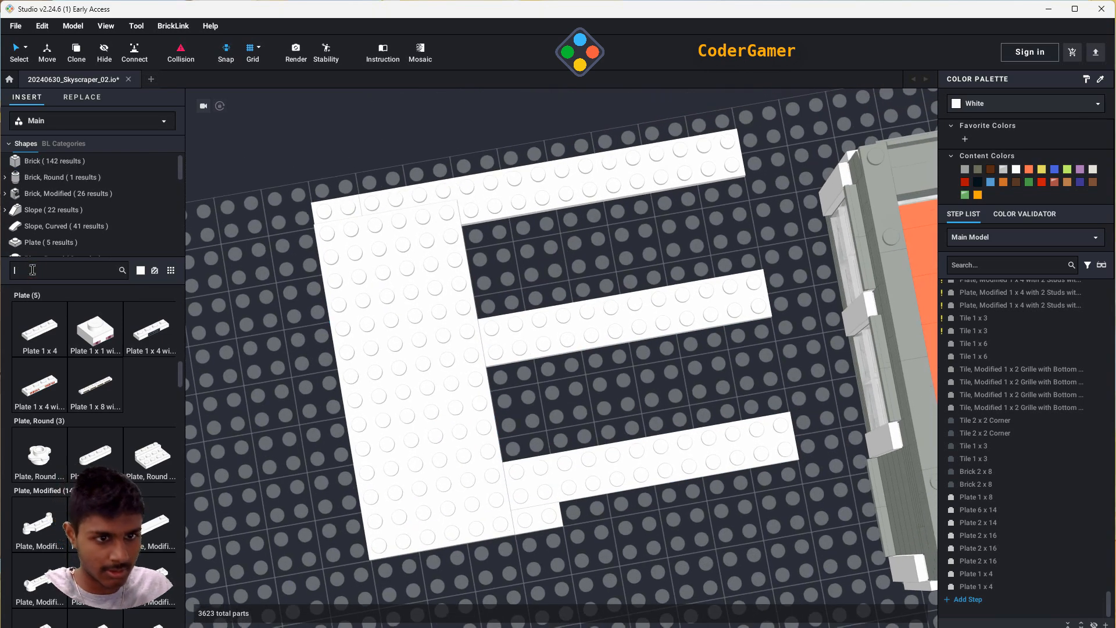
{"action": "type", "text": "1x"}
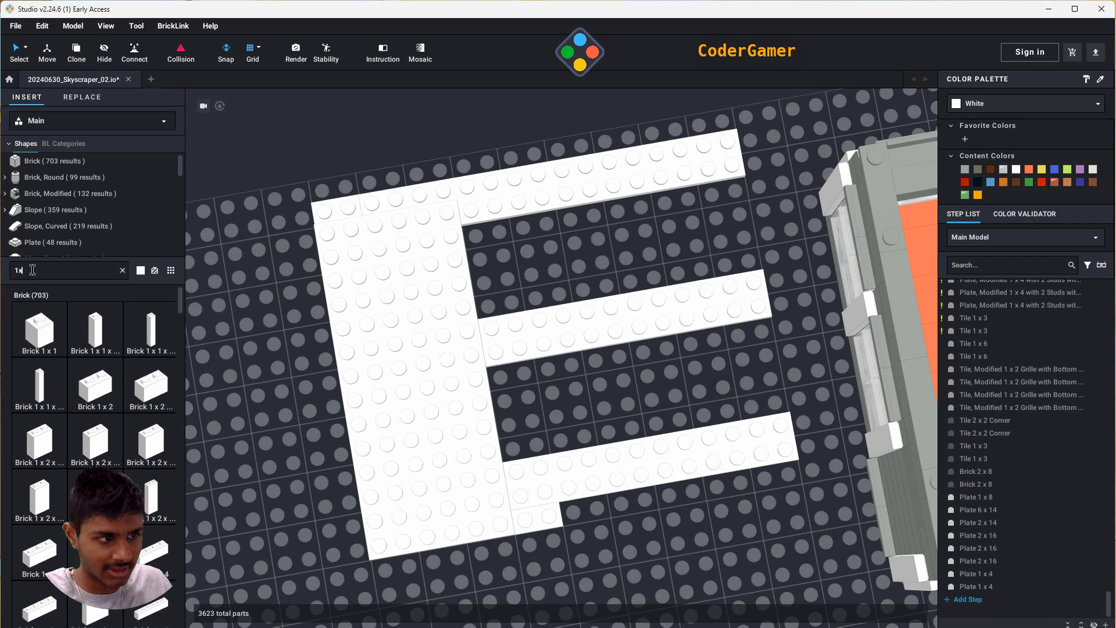
{"action": "type", "text": "8"}
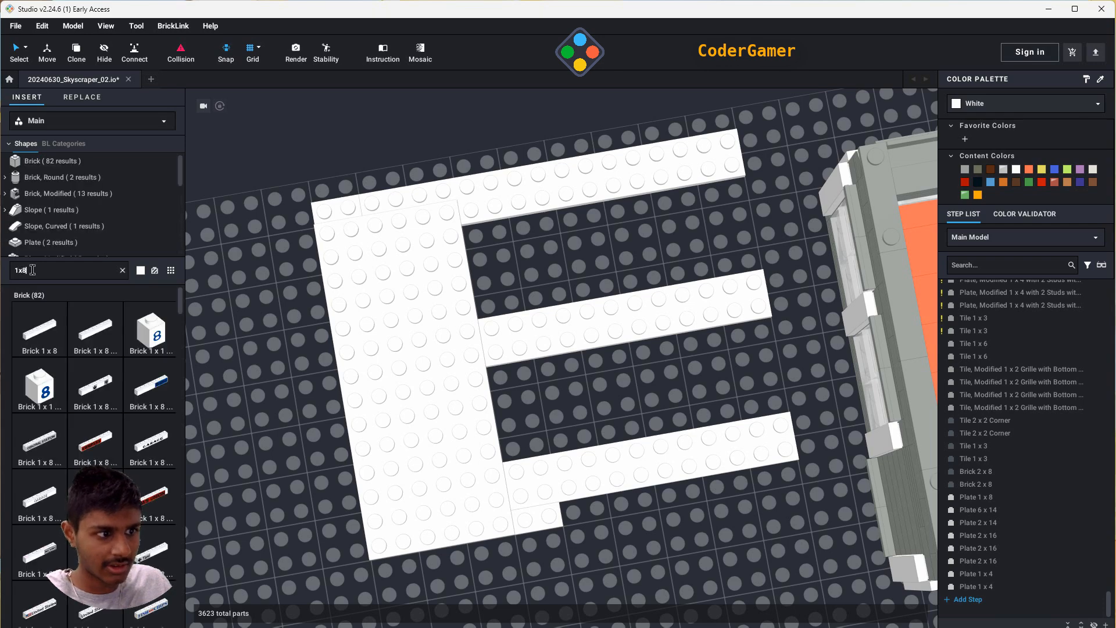
{"action": "scroll", "coordinate": [47, 222], "scroll_direction": "down", "scroll_amount": 1}
{"action": "left_click", "coordinate": [47, 225]}
{"action": "left_click", "coordinate": [49, 343]}
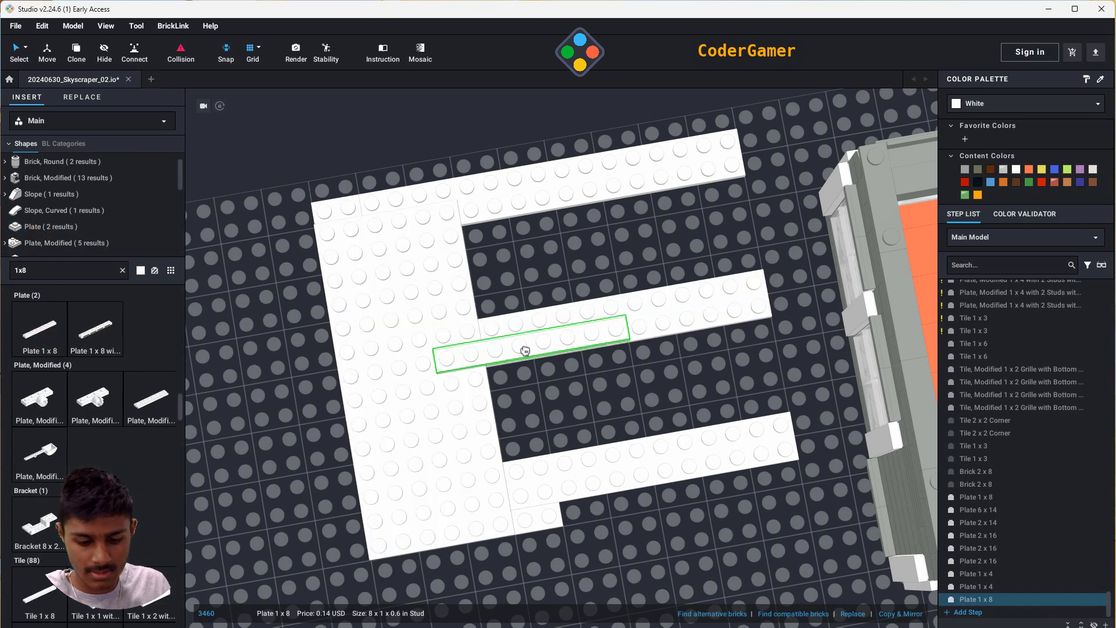
{"action": "key", "text": "Right"}
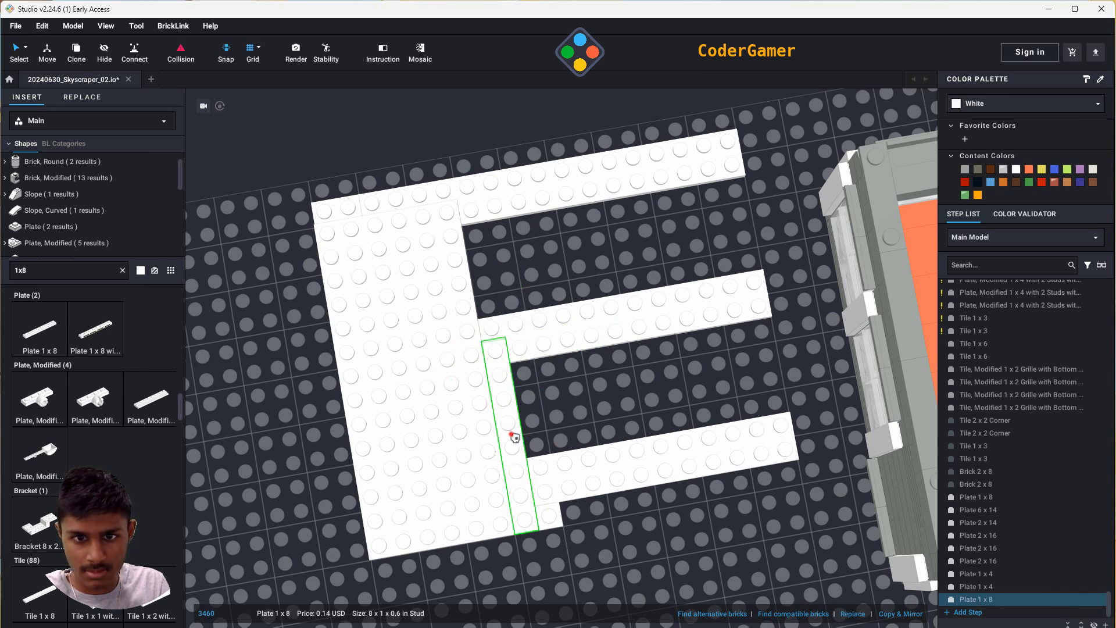
{"action": "left_click", "coordinate": [514, 437]}
- Search for 1x6 and place a rotated white Plate 1 x 6 in line with the 1 x 8 plate, completing the strip along the 6 x 14 plate
{"action": "type", "text": "1x6"}
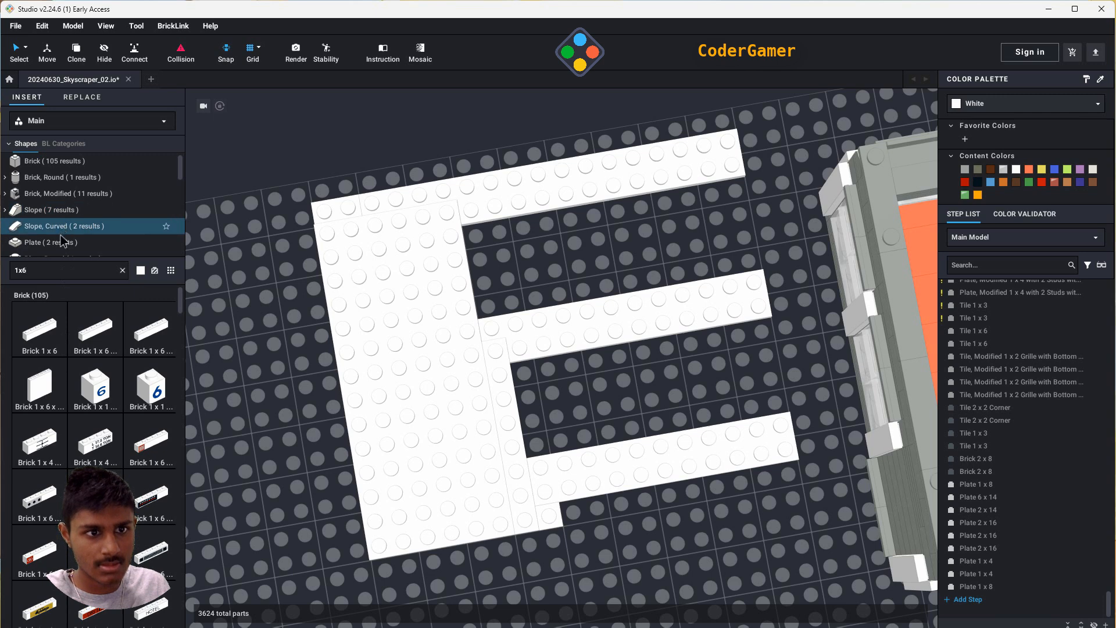
{"action": "left_click", "coordinate": [53, 242]}
{"action": "left_click", "coordinate": [40, 333]}
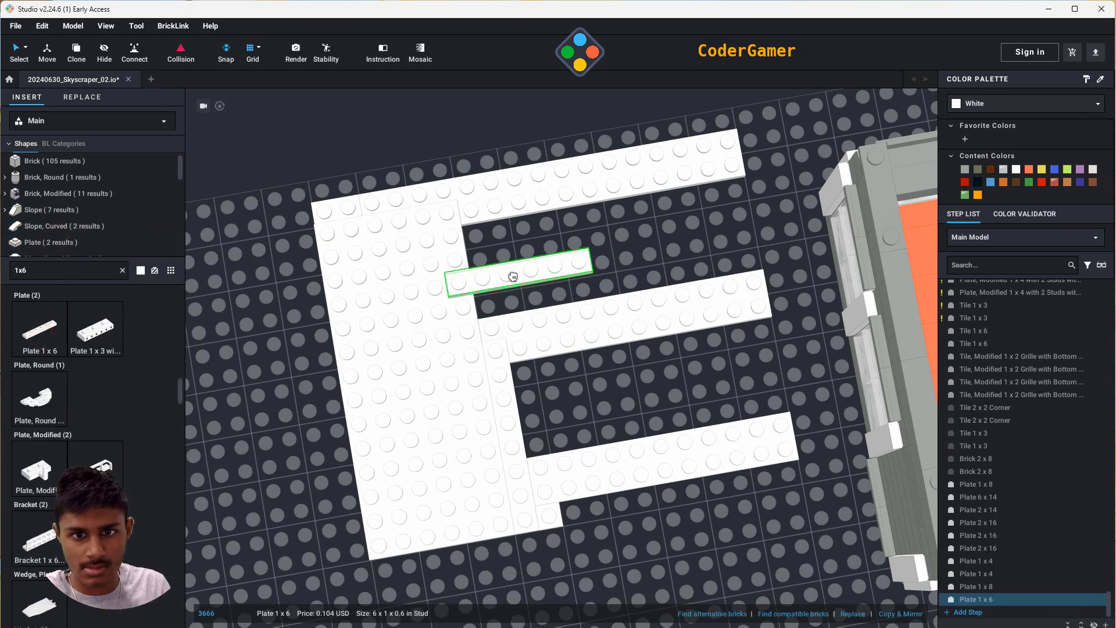
{"action": "key", "text": "Right"}
{"action": "left_click", "coordinate": [486, 265]}
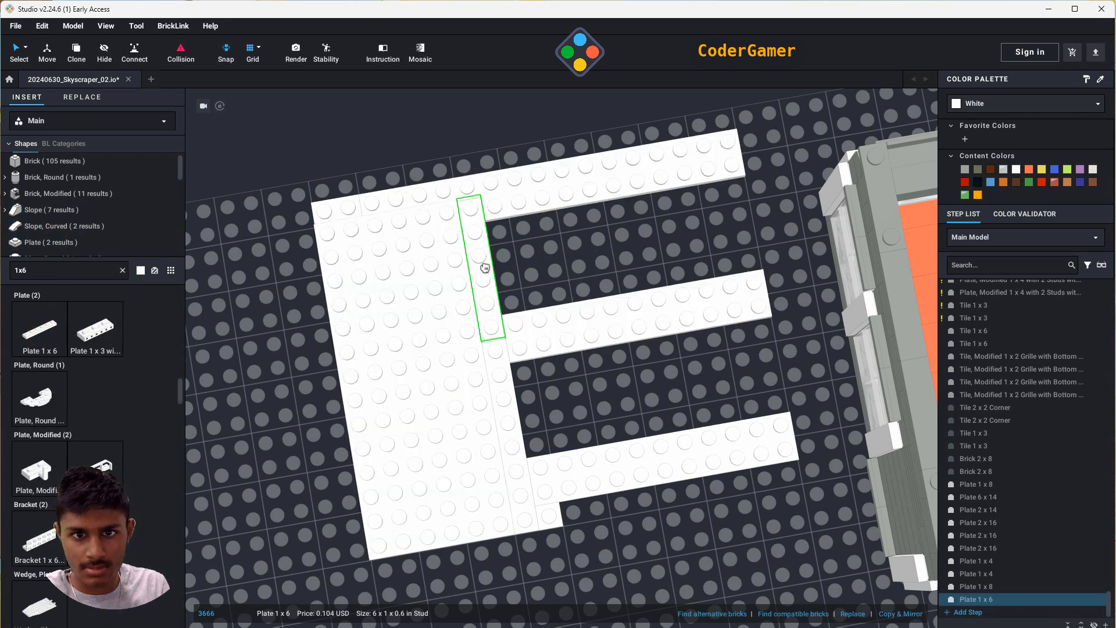
- Rotate the Plate 1 x 6 a quarter turn and lay three end to end along the outer edge of the structure
{"action": "key", "text": "Right"}
{"action": "left_click", "coordinate": [382, 199]}
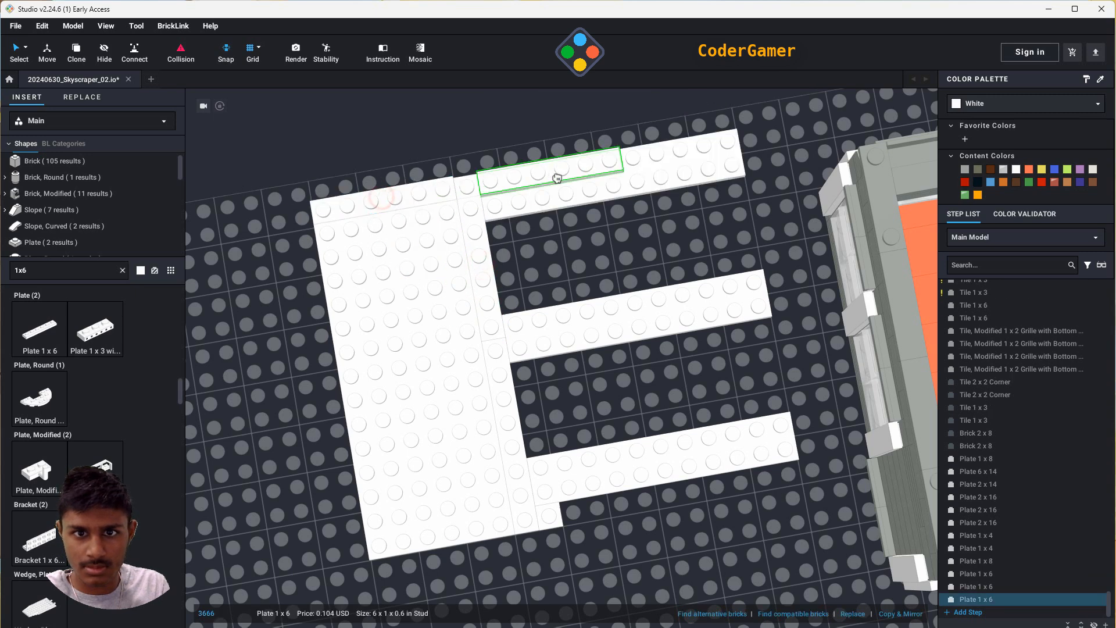
{"action": "left_click", "coordinate": [536, 176]}
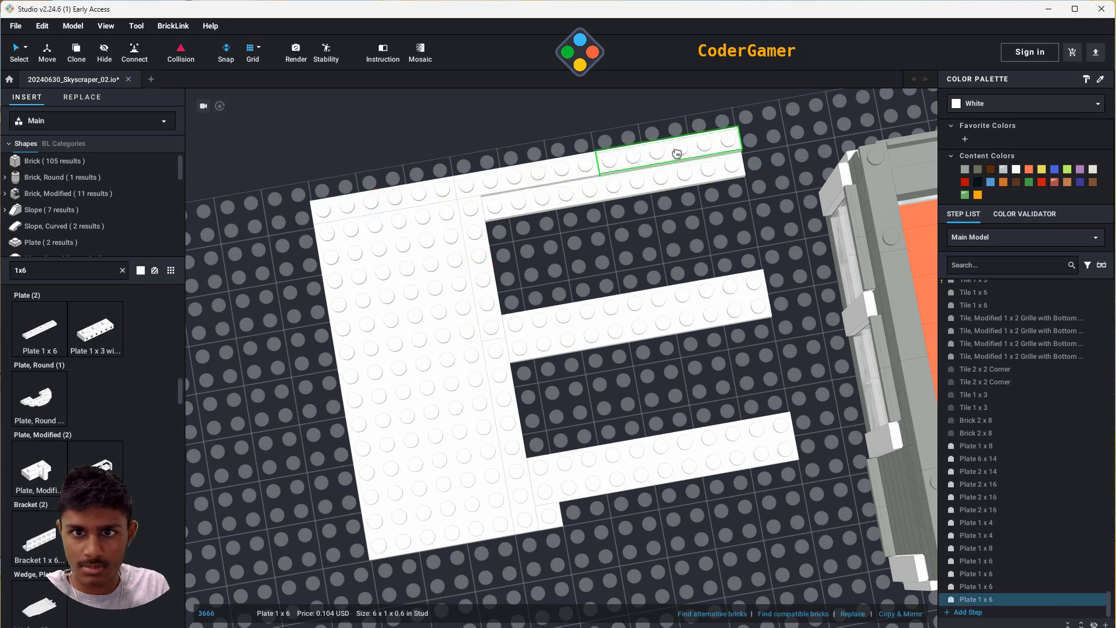
{"action": "left_click", "coordinate": [674, 153]}
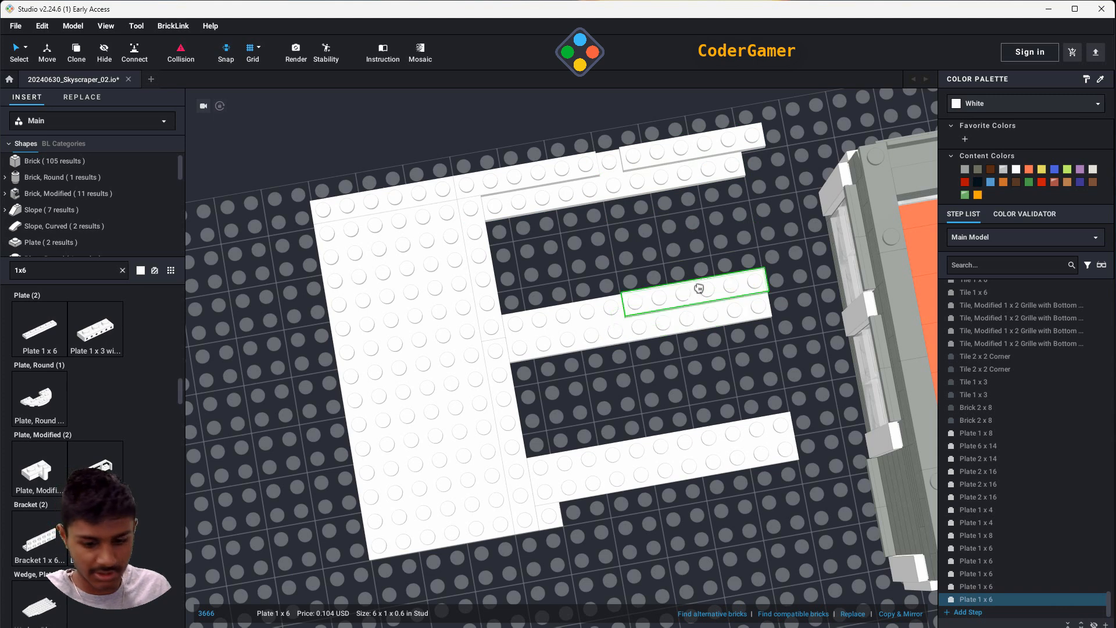
{"action": "left_click", "coordinate": [674, 139]}
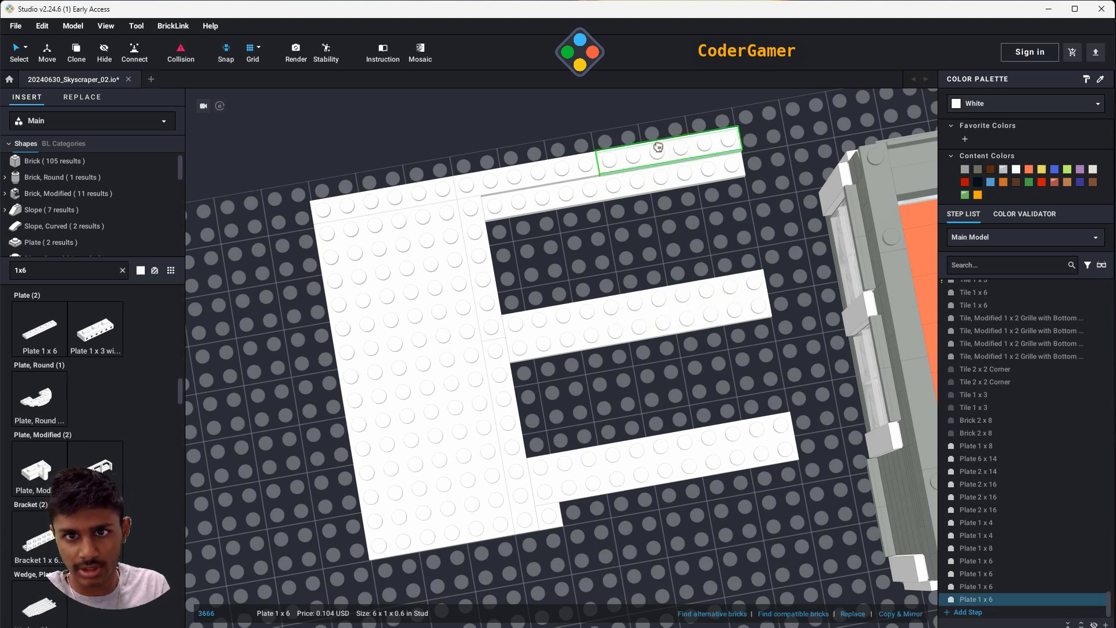
- Clone the 6 x 14 plate and place the copy over the 2 x 16 arms, against the strip of 1 x 8 and 1 x 6 plates
{"action": "left_click", "coordinate": [433, 309]}
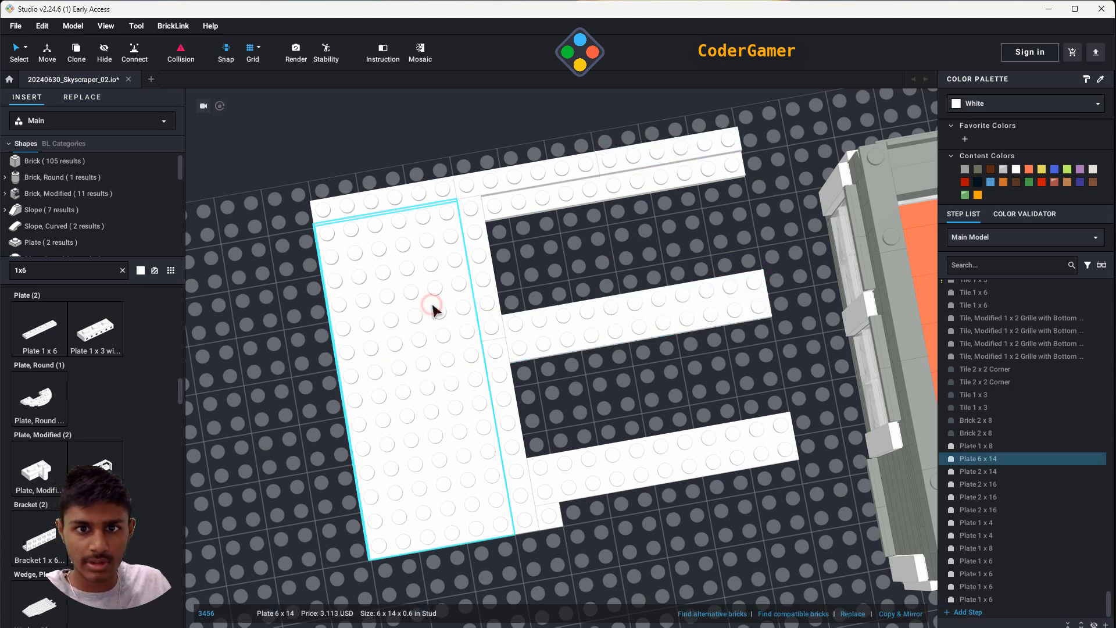
{"action": "left_click", "coordinate": [77, 55]}
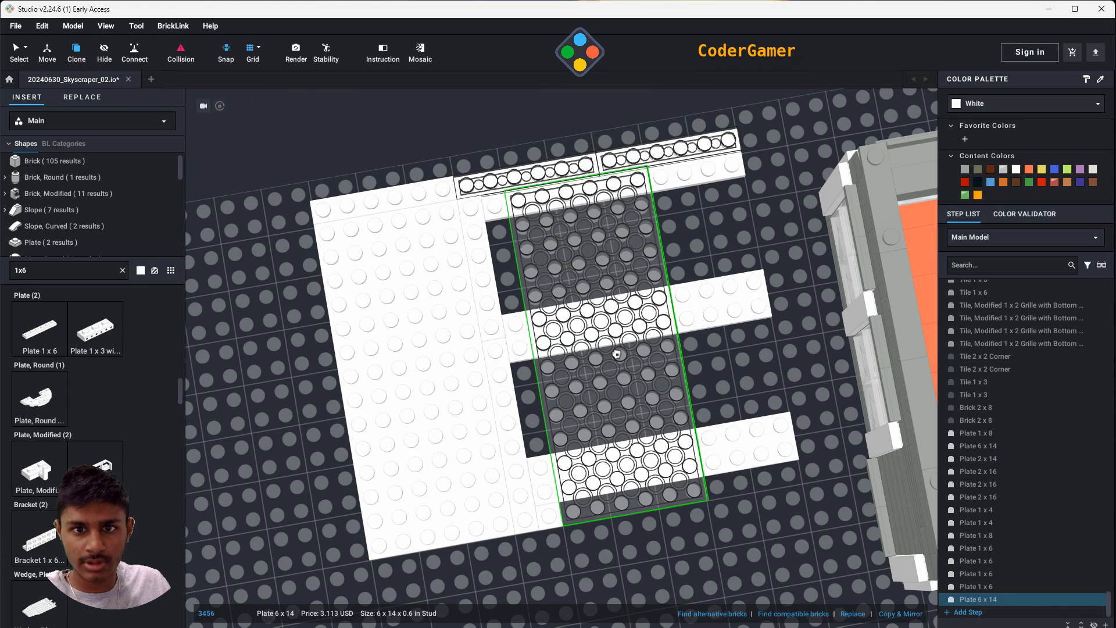
{"action": "left_click", "coordinate": [590, 346]}
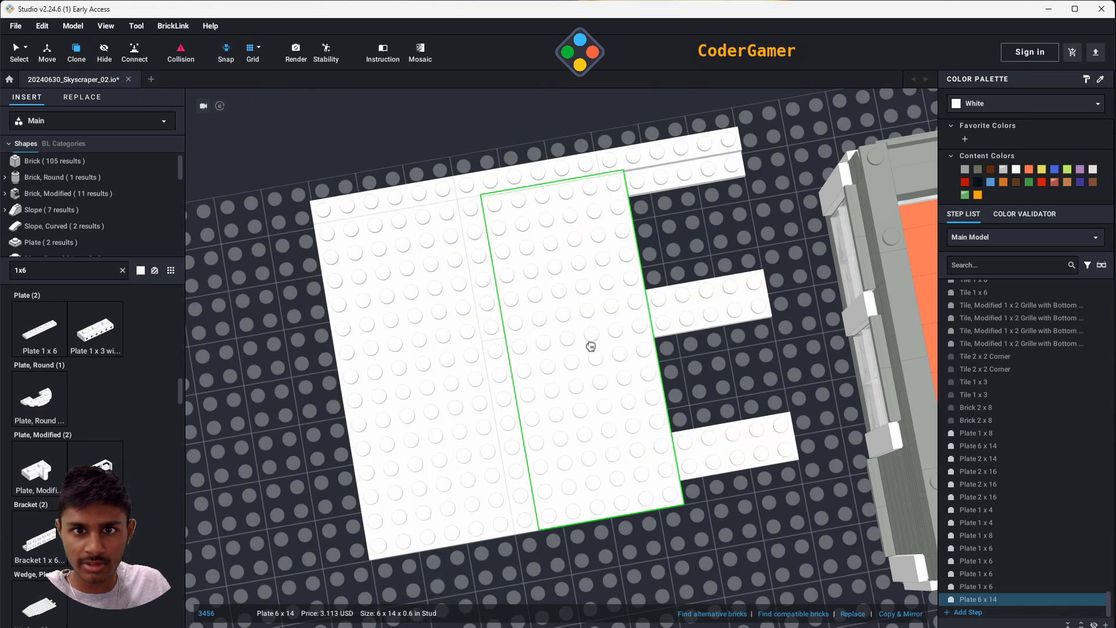
{"action": "left_click", "coordinate": [590, 346]}
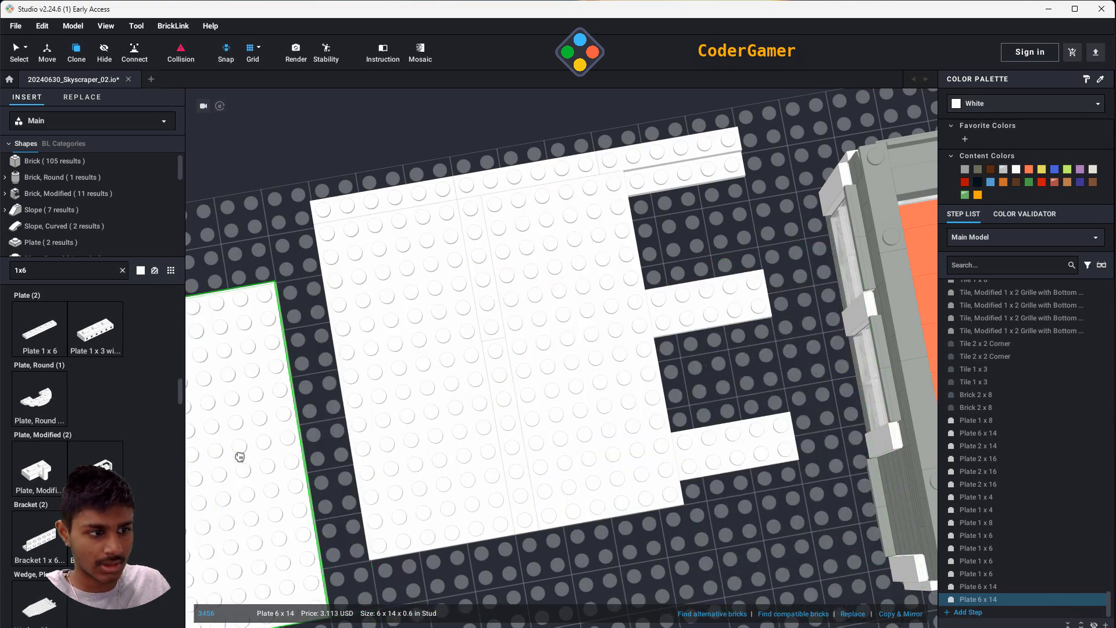
- Search for 2x14, rotate a white Plate 2 x 14 a quarter turn and place it against the long edge of the cloned 6 x 14 plate
{"action": "scroll", "coordinate": [553, 308], "scroll_direction": "down", "scroll_amount": 5}
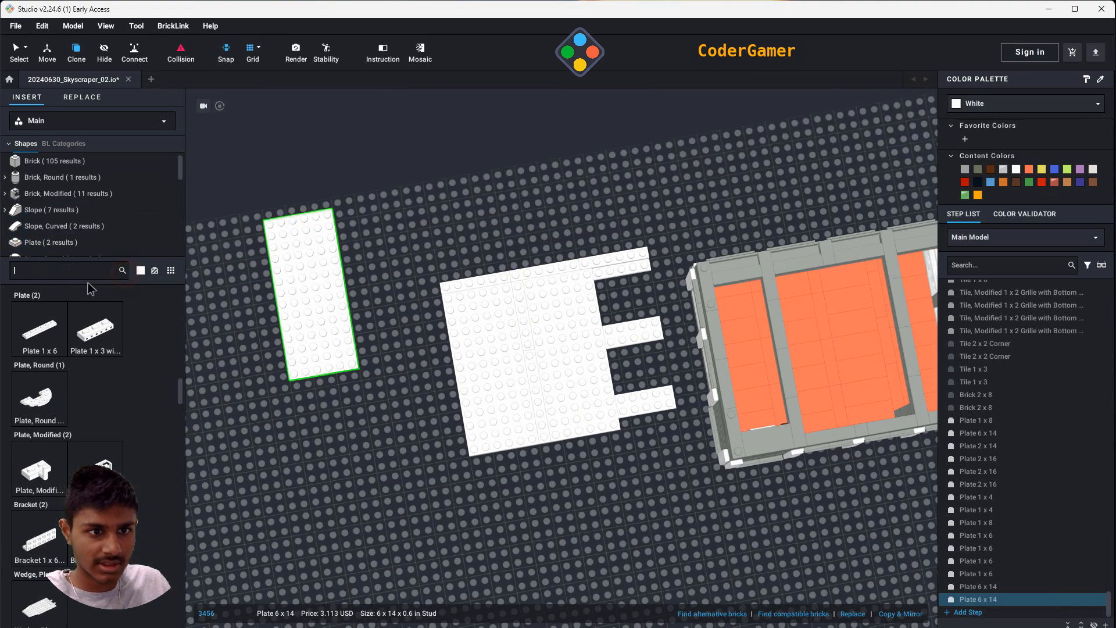
{"action": "type", "text": "x14"}
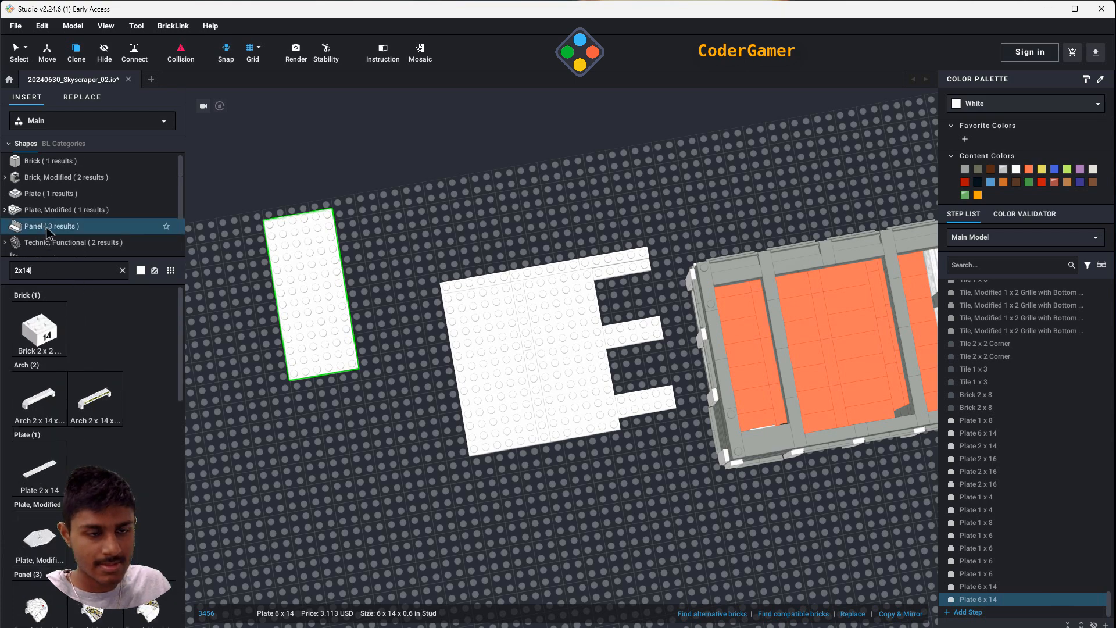
{"action": "scroll", "coordinate": [48, 228], "scroll_direction": "down", "scroll_amount": 1}
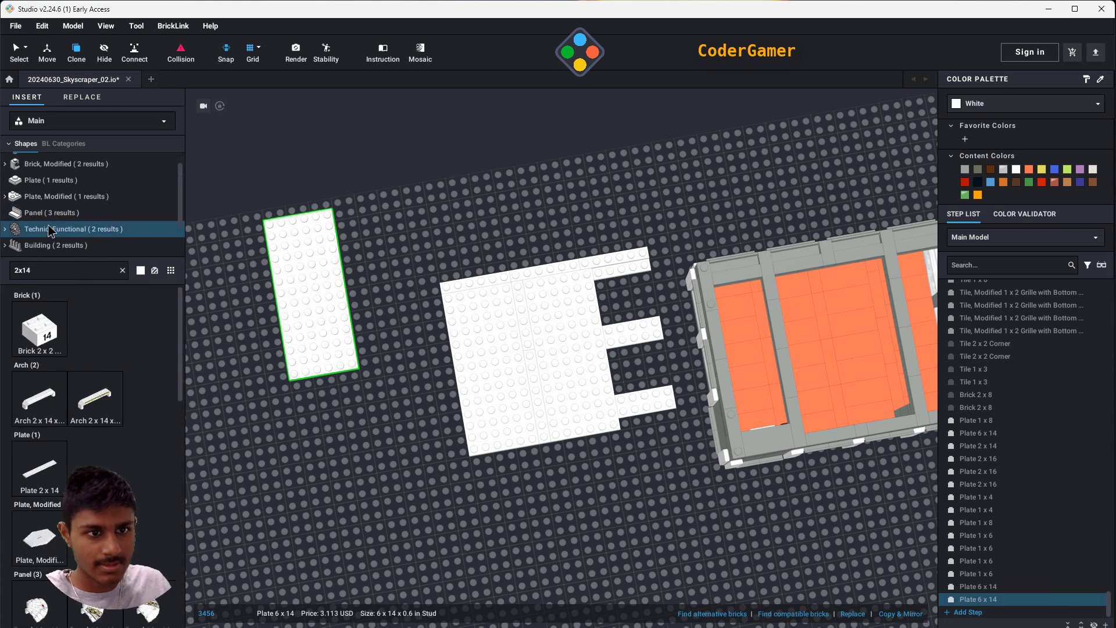
{"action": "left_click", "coordinate": [44, 178]}
{"action": "left_click", "coordinate": [36, 316]}
{"action": "scroll", "coordinate": [633, 363], "scroll_direction": "up", "scroll_amount": 5}
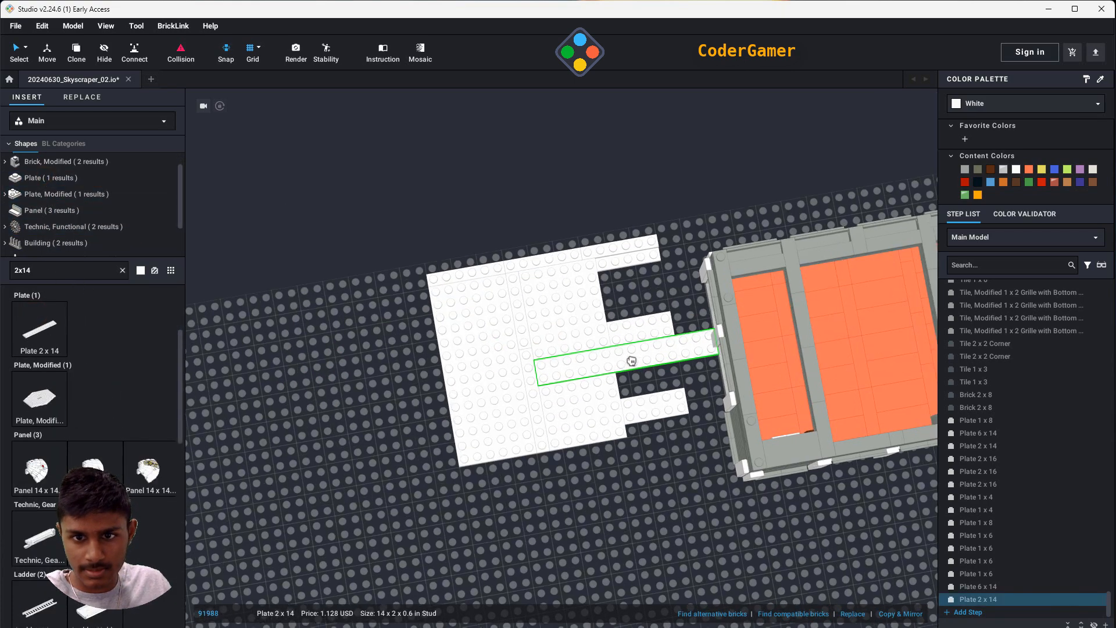
{"action": "key", "text": "Right"}
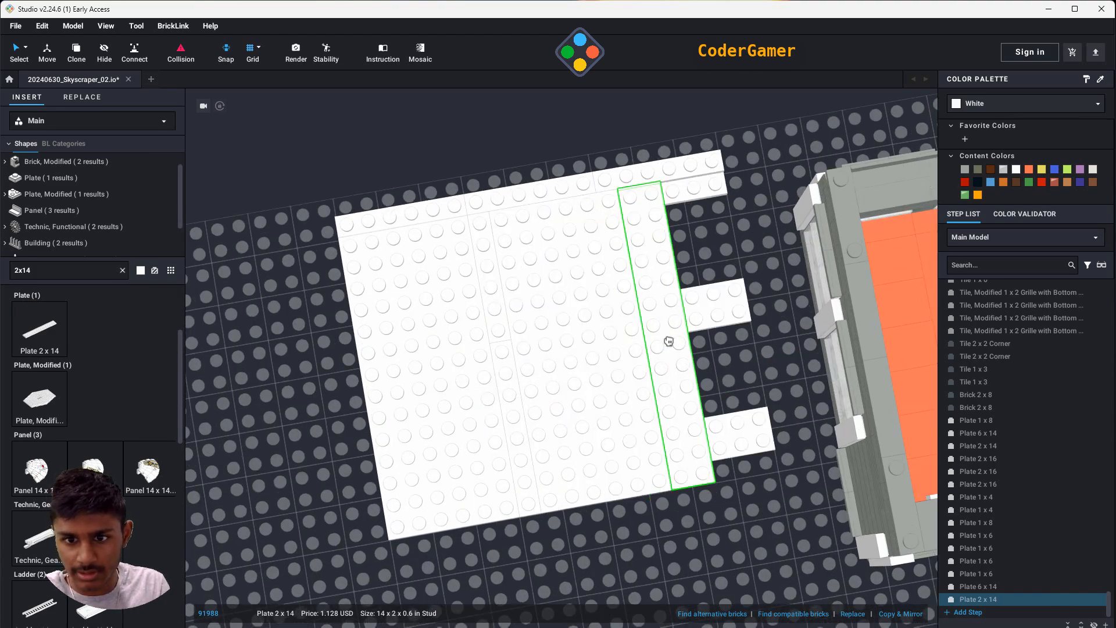
{"action": "left_click", "coordinate": [668, 341]}
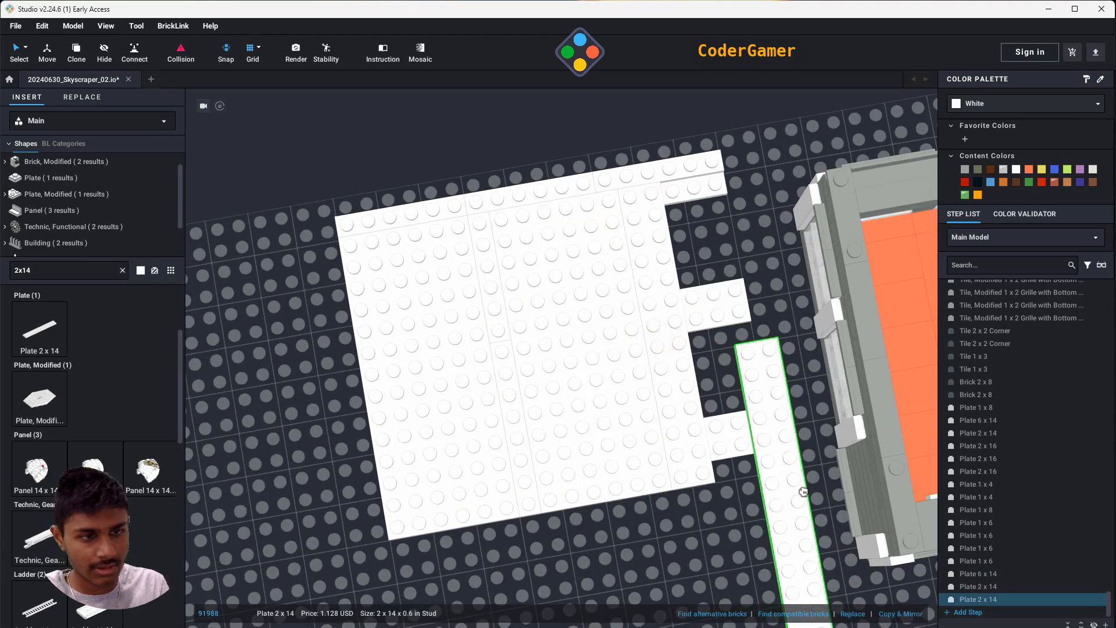
{"action": "middle_click_drag", "start_coordinate": [803, 492], "coordinate": [802, 459]}
{"action": "mouse_move", "coordinate": [802, 458]}
{"action": "right_mouse_down"}
{"action": "mouse_move", "coordinate": [792, 367]}
{"action": "mouse_move", "coordinate": [793, 467]}
{"action": "right_mouse_up"}
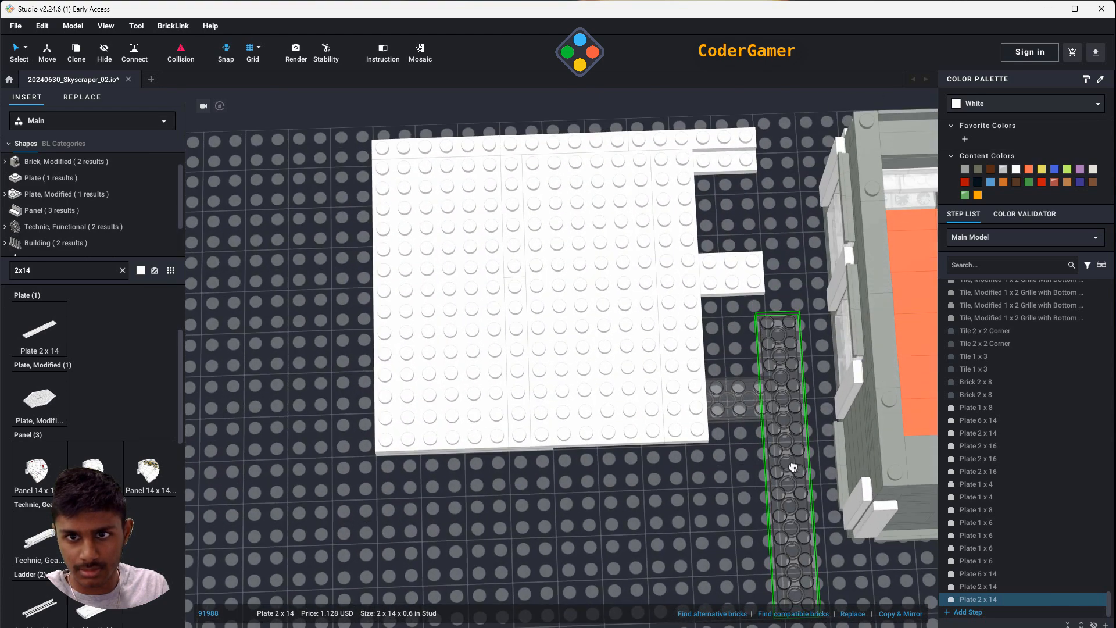
- Cancel the pending 2 x 14 plate, clear the part search, and shift the whole white plate assembly about six studs away from the grey building
{"action": "left_click", "coordinate": [122, 271]}
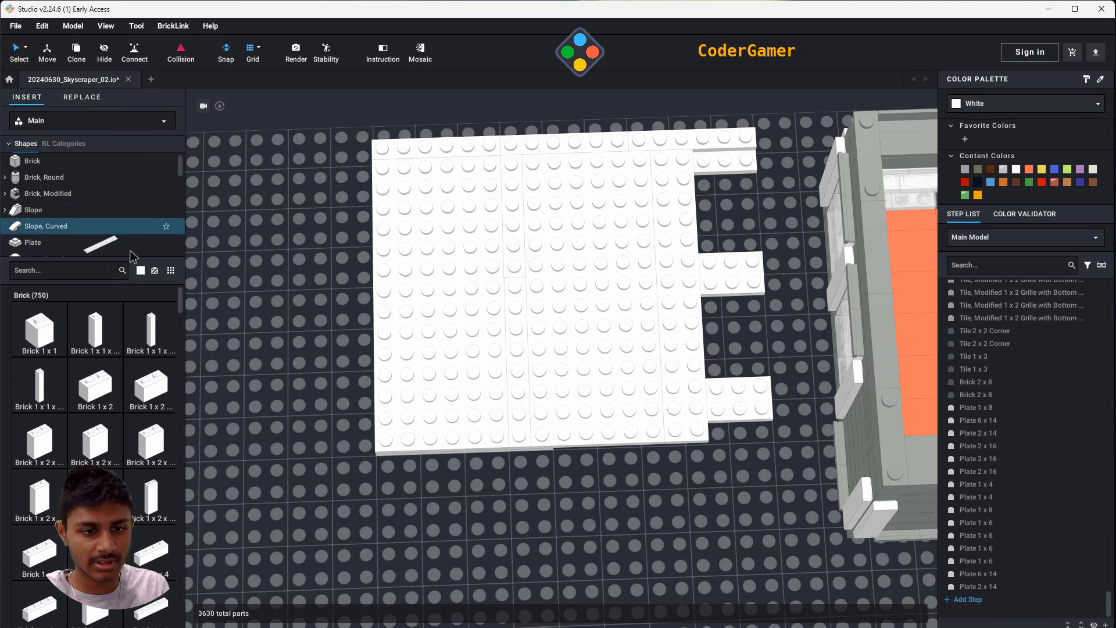
{"action": "key", "text": "Escape"}
{"action": "left_click_drag", "start_coordinate": [337, 122], "coordinate": [770, 506]}
{"action": "left_click_drag", "start_coordinate": [633, 352], "coordinate": [500, 351]}
- Clone the 6 x 14 plate and place the copy flush at the assembly's open end, over the protruding 2 x 16 plates
{"action": "left_click", "coordinate": [446, 291]}
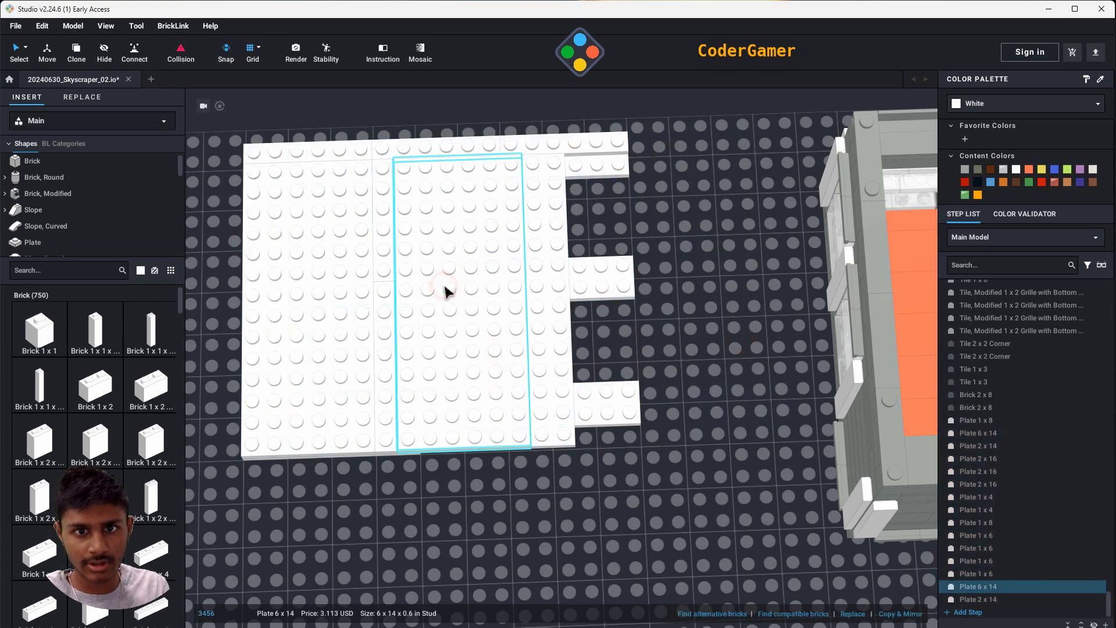
{"action": "left_click", "coordinate": [76, 51]}
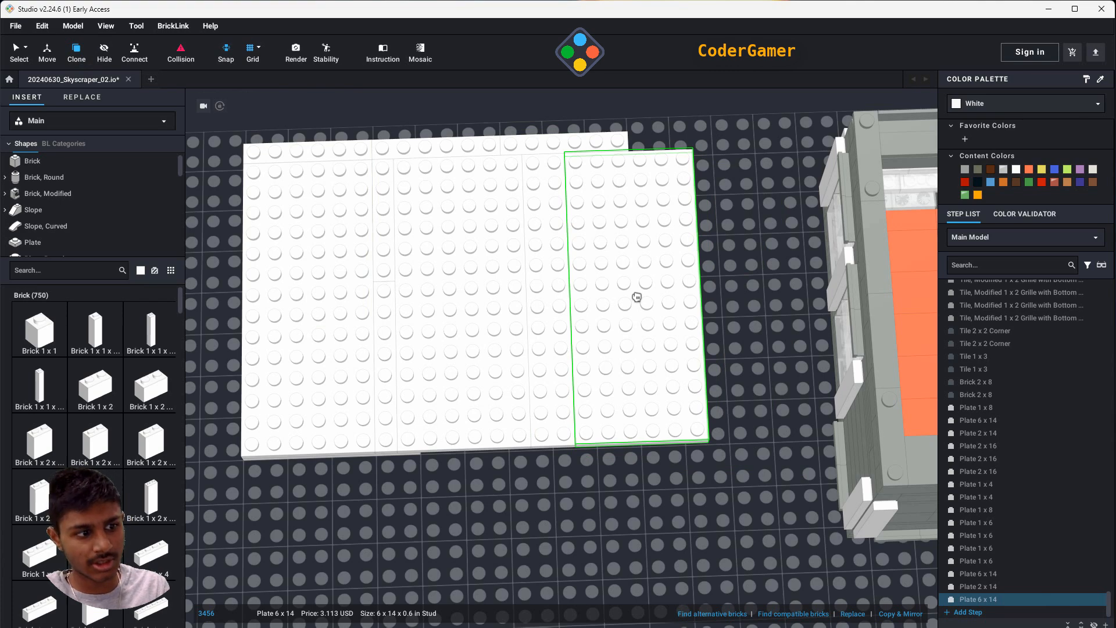
{"action": "left_click", "coordinate": [636, 297]}
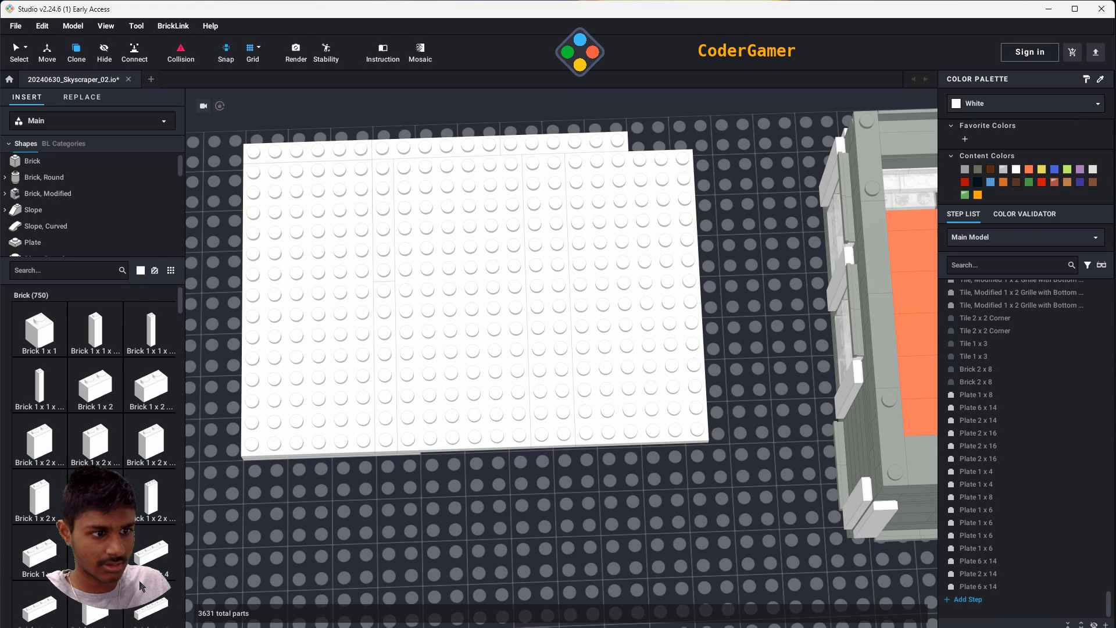
- Clone the 1 x 8 plate on the underside and place the copy end to end along the same long edge
{"action": "right_click_drag", "start_coordinate": [330, 519], "coordinate": [336, 413]}
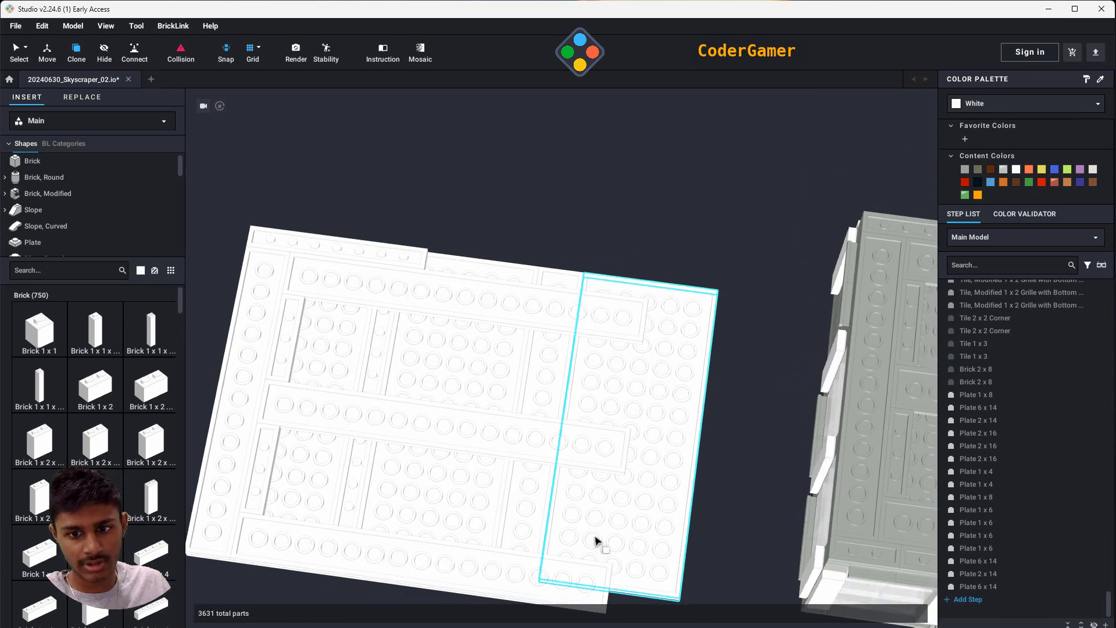
{"action": "middle_click_drag", "start_coordinate": [595, 542], "coordinate": [528, 526]}
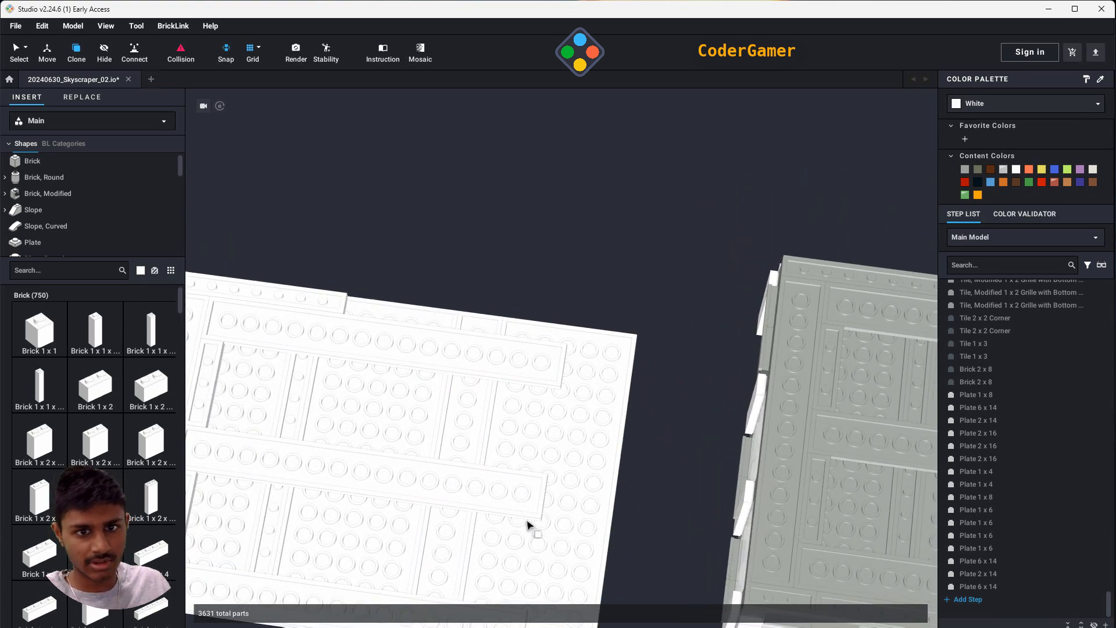
{"action": "left_click", "coordinate": [321, 310]}
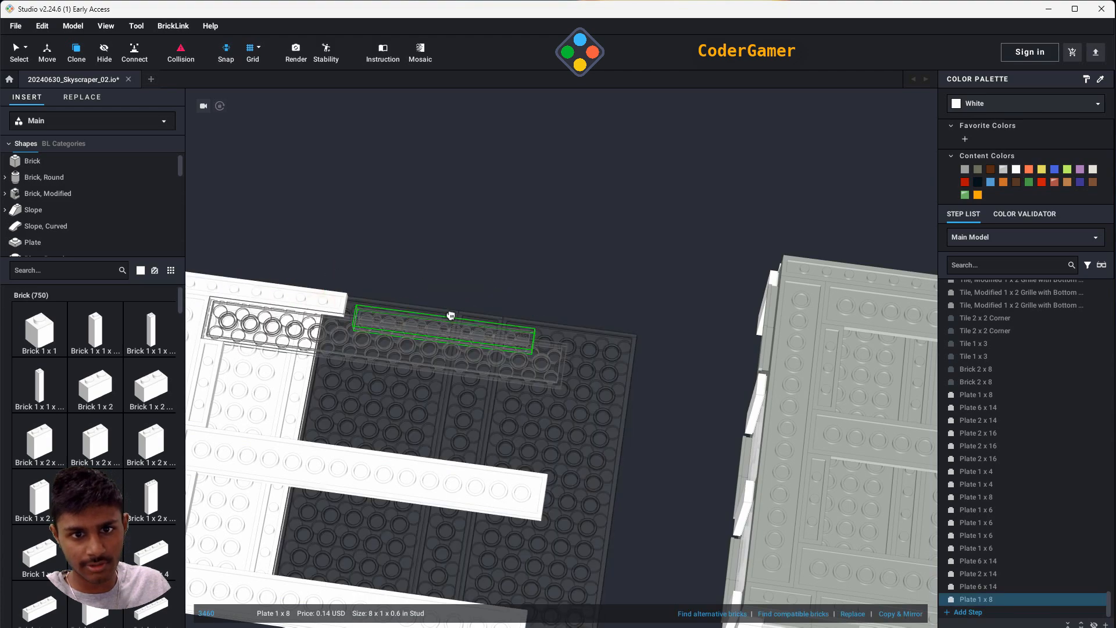
{"action": "left_click", "coordinate": [441, 311]}
- Find the Plate 1 x 5 and attach it to the underside to finish the long-edge row up to the corner
{"action": "left_click_drag", "start_coordinate": [441, 311], "coordinate": [156, 328]}
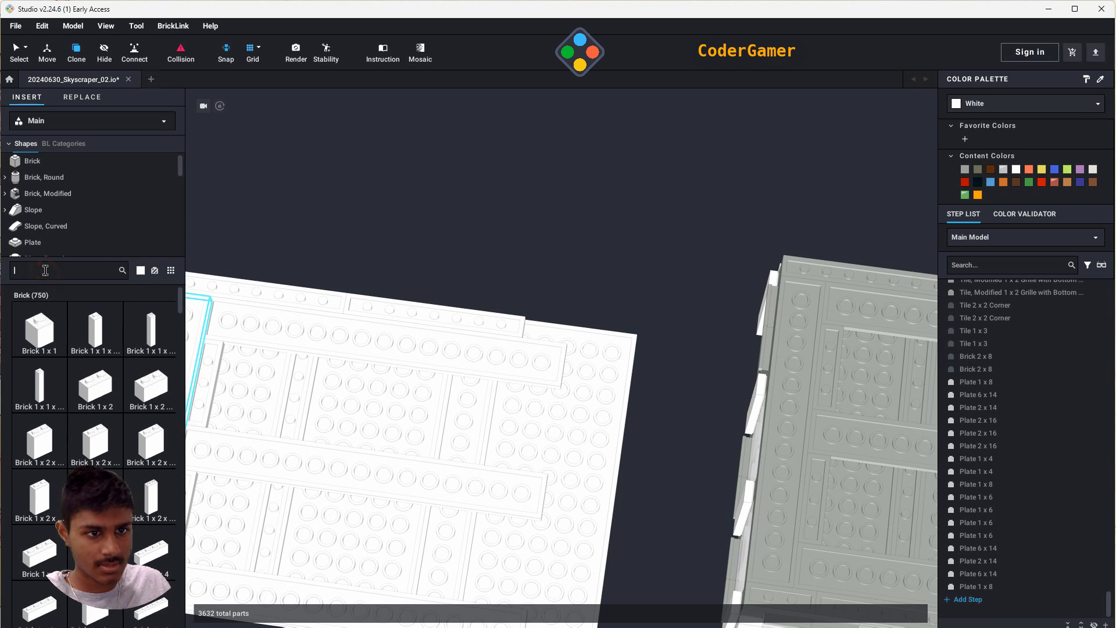
{"action": "type", "text": "1x5"}
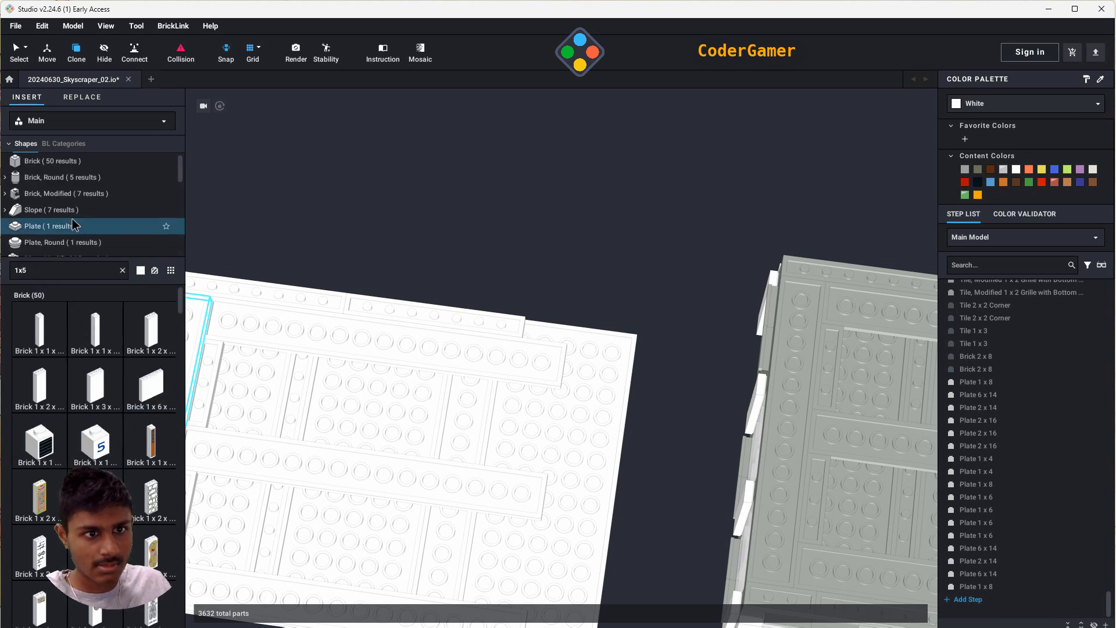
{"action": "left_click", "coordinate": [69, 232]}
{"action": "left_click_drag", "start_coordinate": [40, 328], "coordinate": [668, 263]}
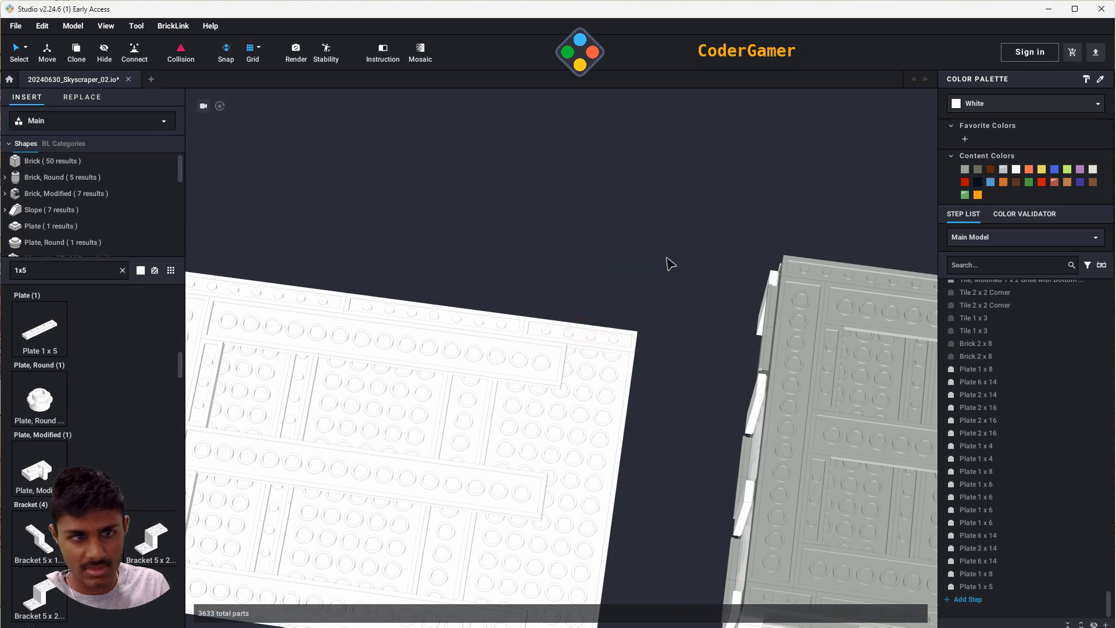
- Find the Plate 2 x 14, rotate it crosswise, and attach it to the underside along the short edge facing the building
{"action": "middle_click_drag", "start_coordinate": [683, 267], "coordinate": [705, 219]}
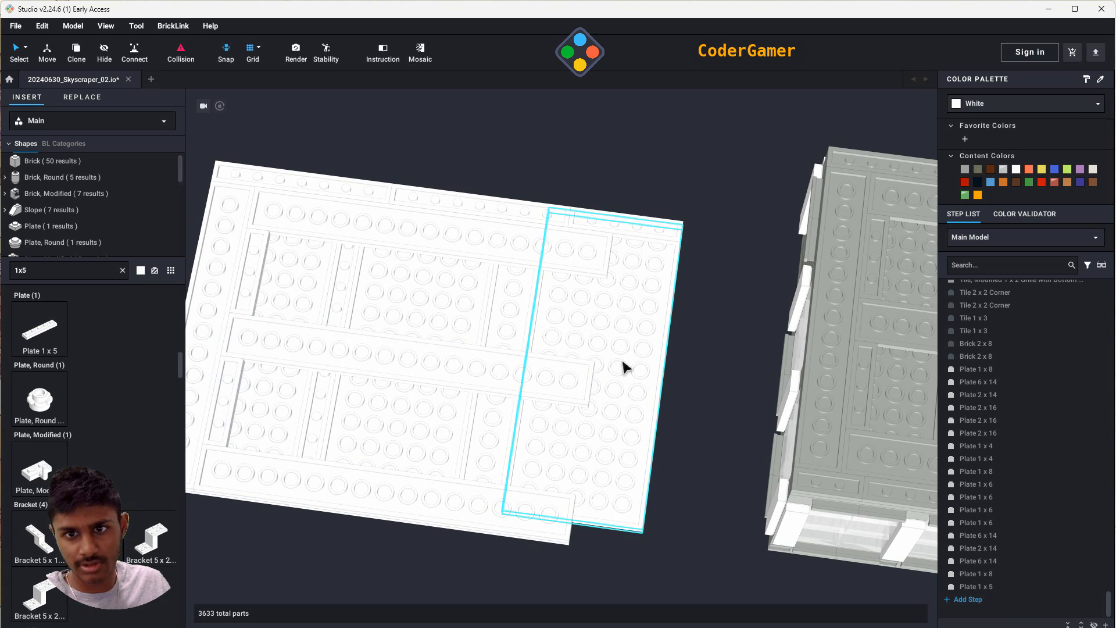
{"action": "type", "text": "2x14"}
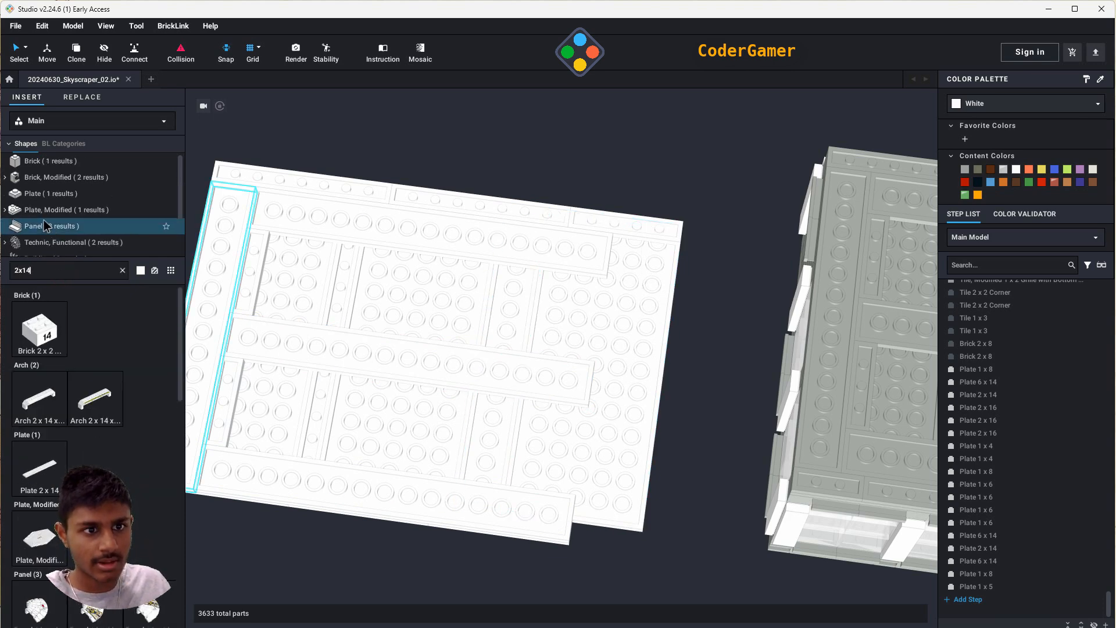
{"action": "scroll", "coordinate": [53, 228], "scroll_direction": "down", "scroll_amount": 2}
{"action": "left_click", "coordinate": [41, 169]}
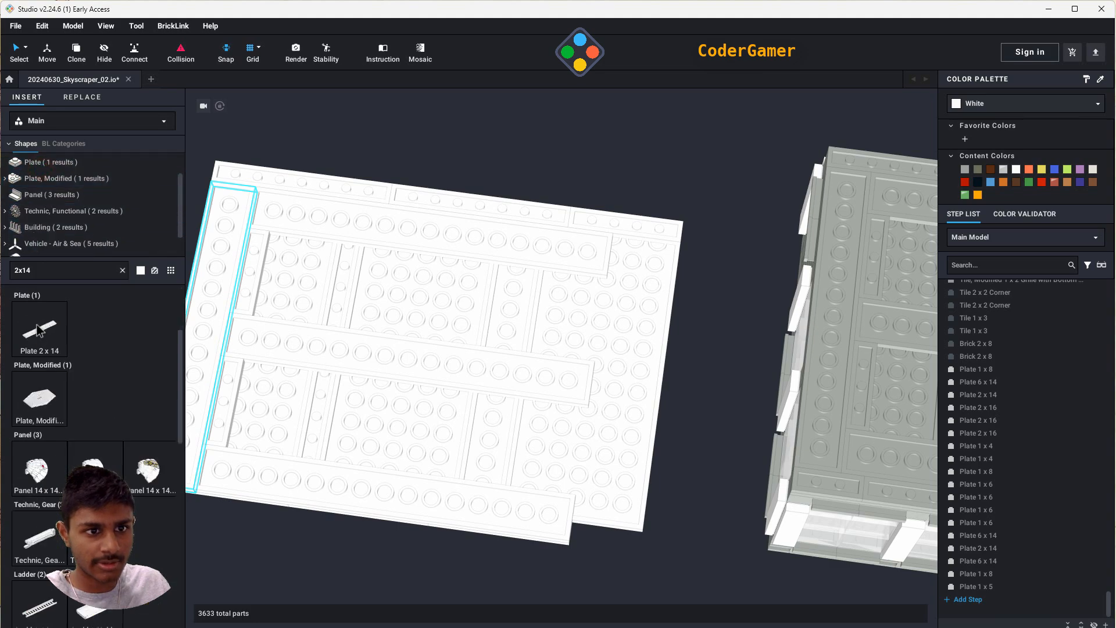
{"action": "left_click", "coordinate": [39, 340]}
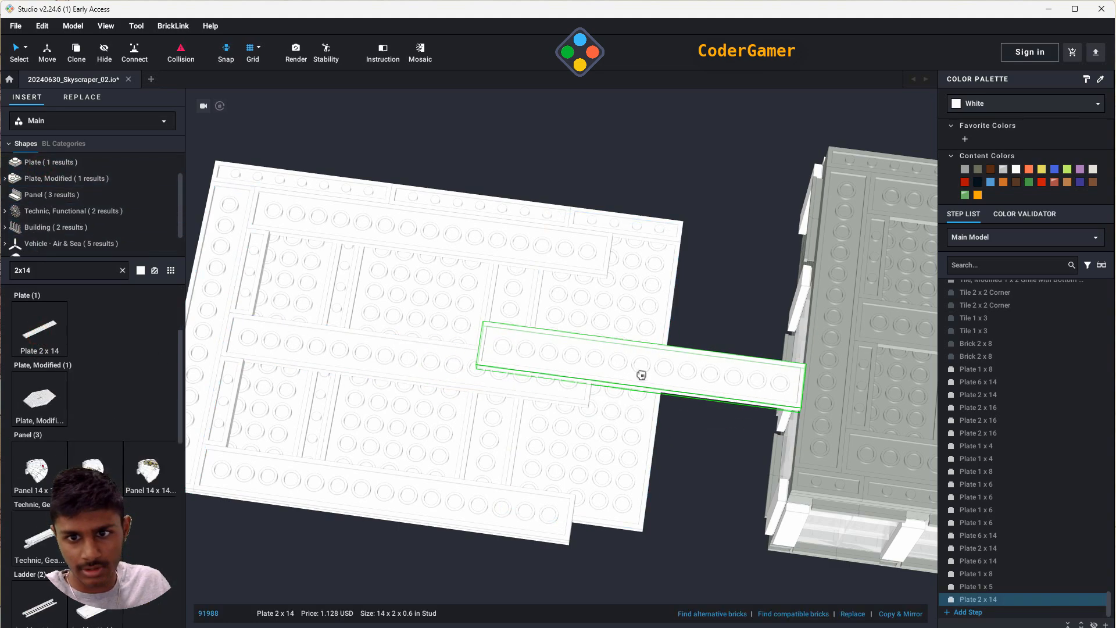
{"action": "key", "text": "Left"}
{"action": "left_click", "coordinate": [645, 396]}
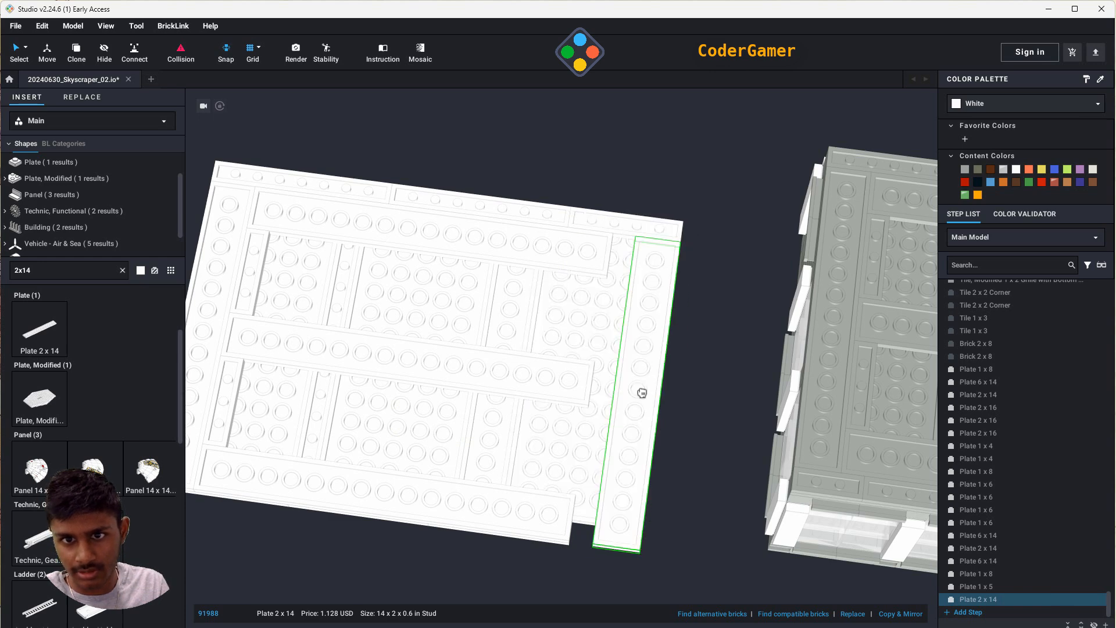
{"action": "left_click", "coordinate": [642, 393]}
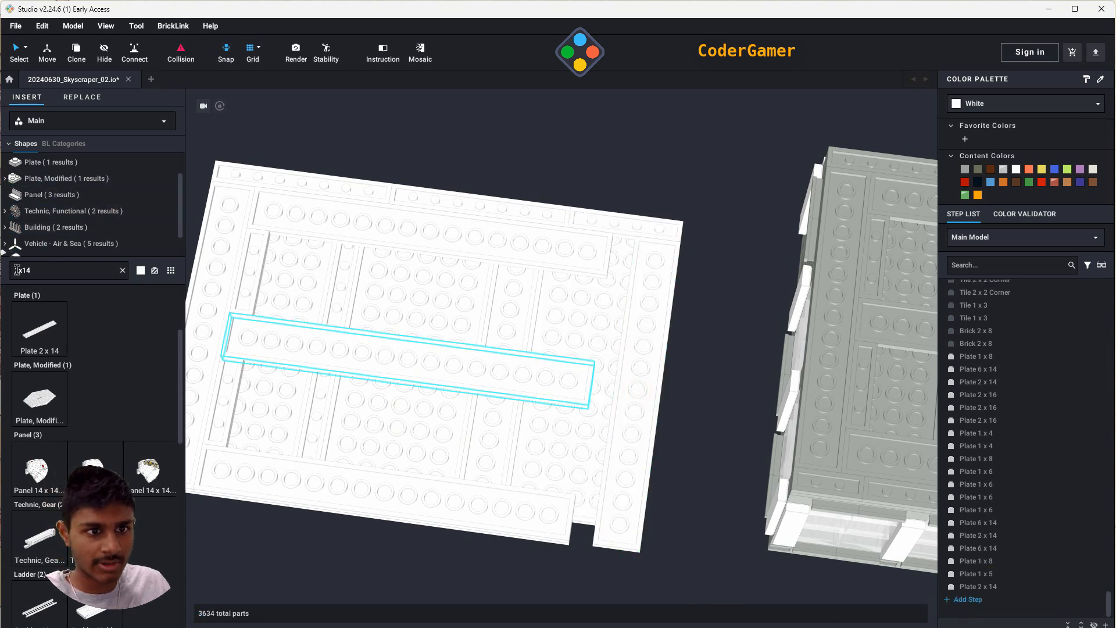
- Search the parts library for 1x14 and look through the matching categories for a plate
{"action": "type", "text": "1x14"}
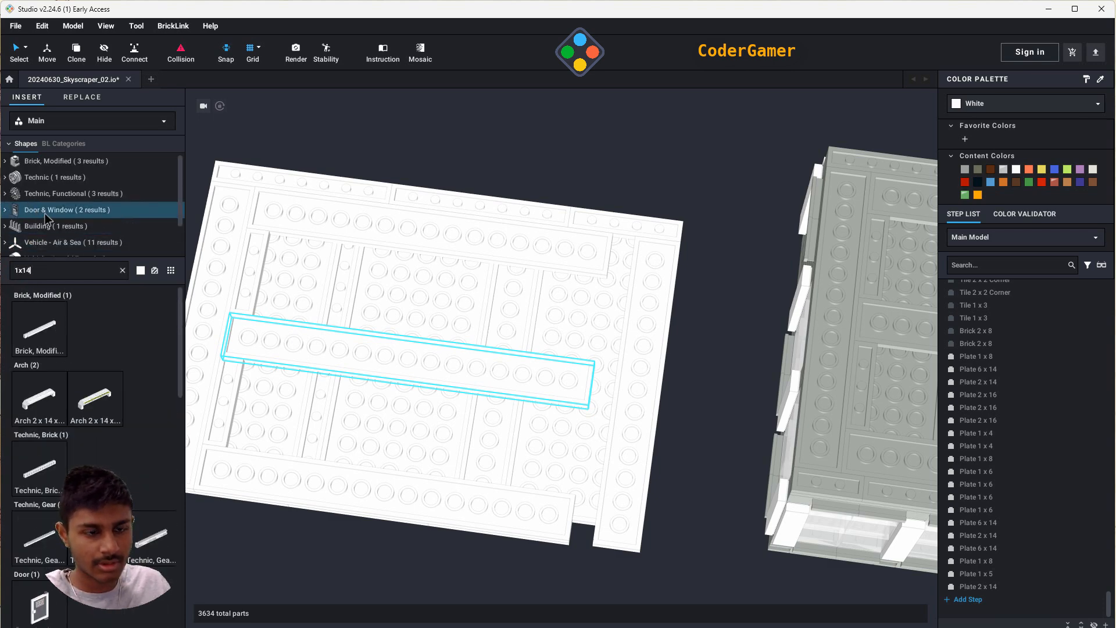
{"action": "scroll", "coordinate": [41, 203], "scroll_direction": "down", "scroll_amount": 1}
{"action": "scroll", "coordinate": [36, 225], "scroll_direction": "down", "scroll_amount": 2}
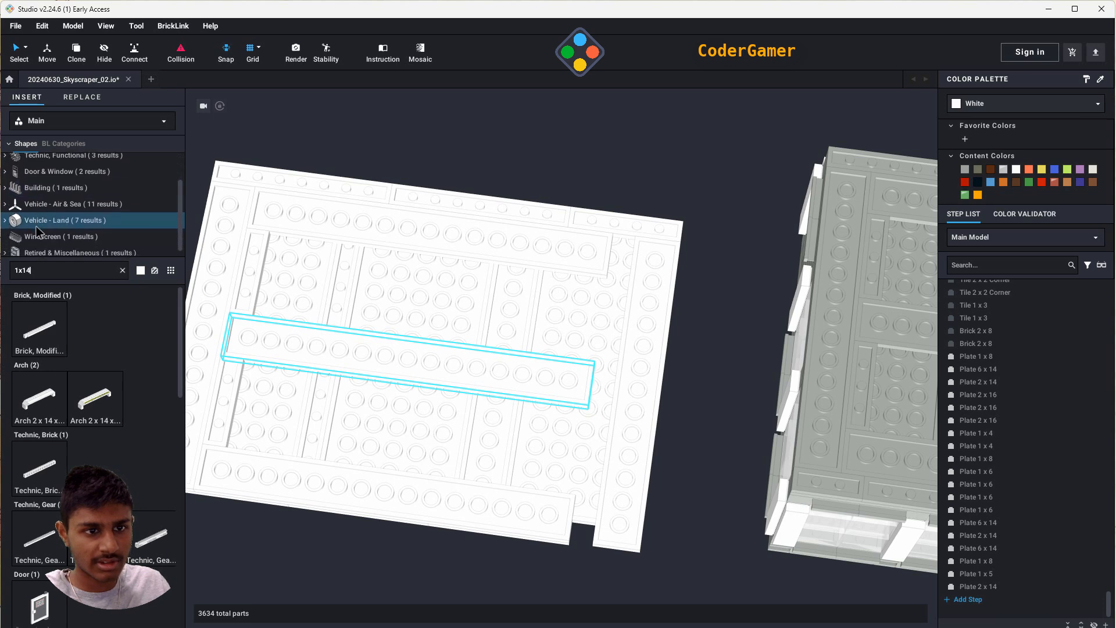
{"action": "scroll", "coordinate": [48, 200], "scroll_direction": "up", "scroll_amount": 3}
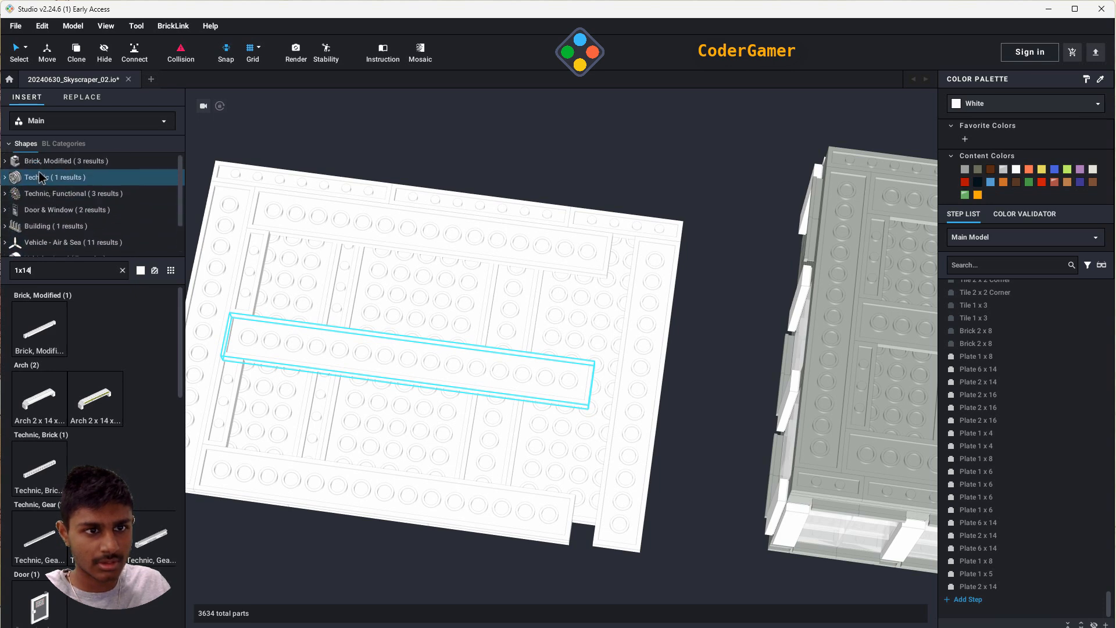
{"action": "scroll", "coordinate": [56, 217], "scroll_direction": "down", "scroll_amount": 3}
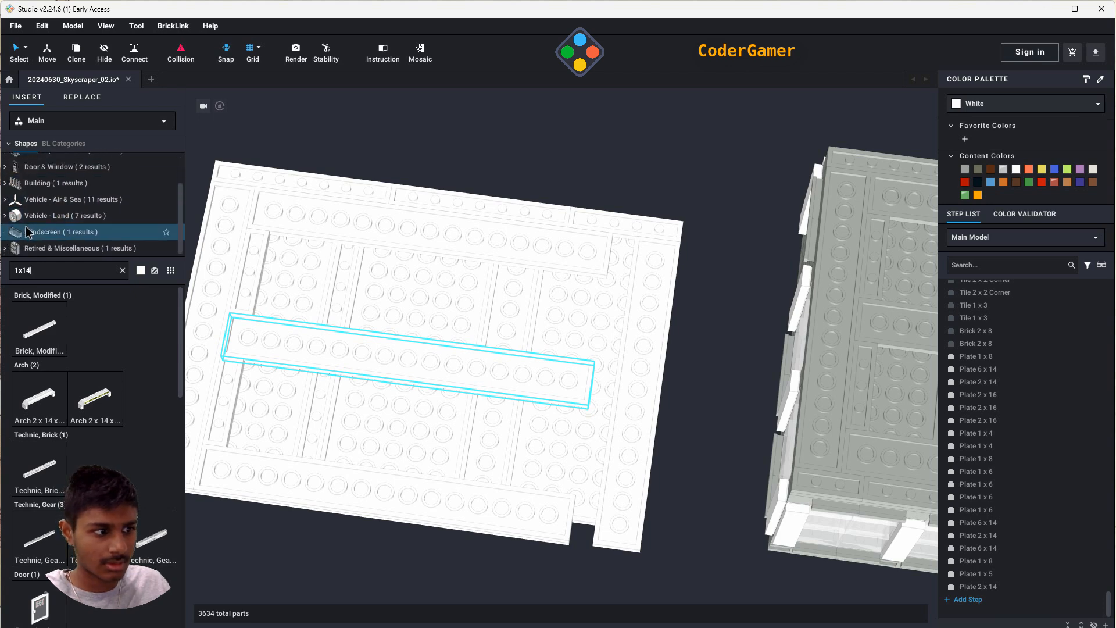
- Find the Plate 1 x 8 and place it in the one-stud underside gap beside the end 2 x 14 plate
{"action": "key", "text": "BackSpace"}
{"action": "key", "text": "BackSpace"}
{"action": "type", "text": "8"}
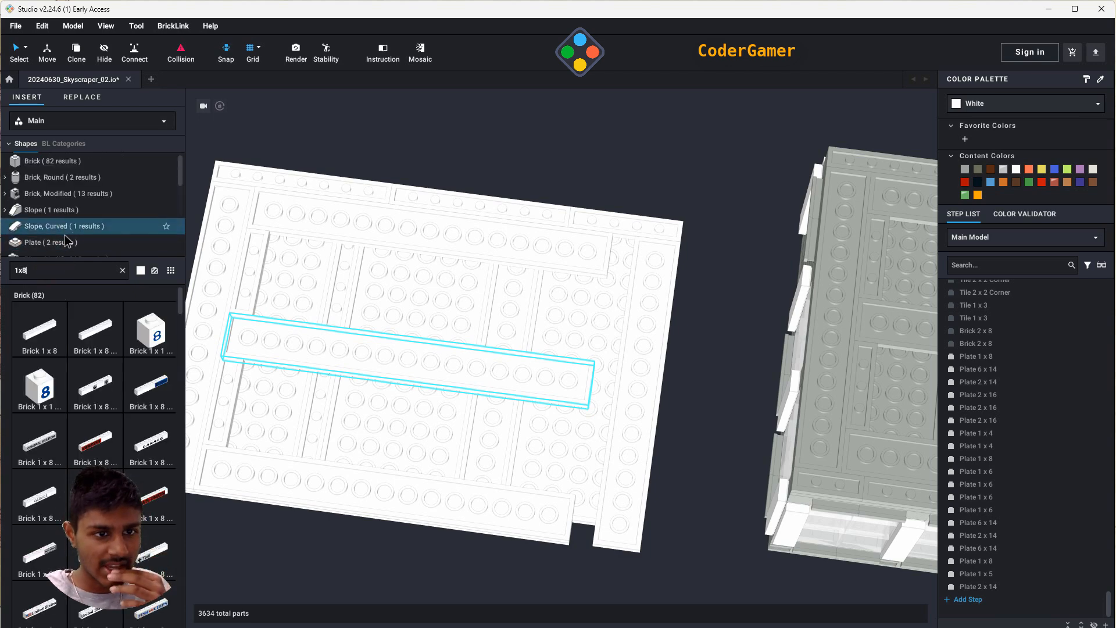
{"action": "left_click", "coordinate": [67, 242]}
{"action": "left_click_drag", "start_coordinate": [39, 332], "coordinate": [33, 284]}
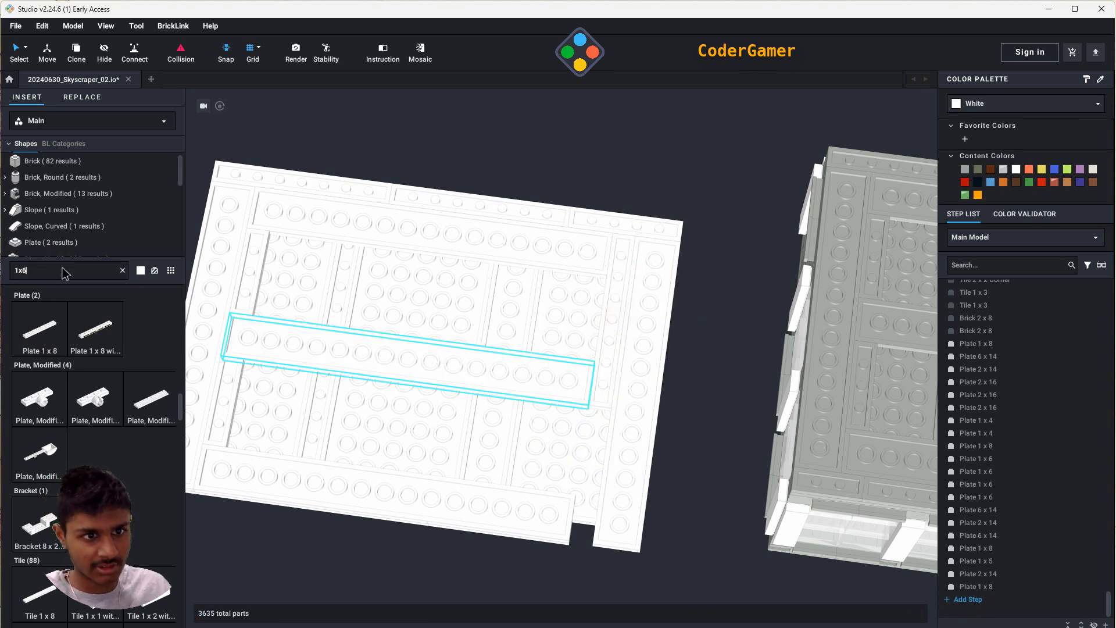
- Find the Plate 1 x 6 and fill the rest of the one-stud underside gap beside the end 2 x 14 plate
{"action": "left_click", "coordinate": [64, 226]}
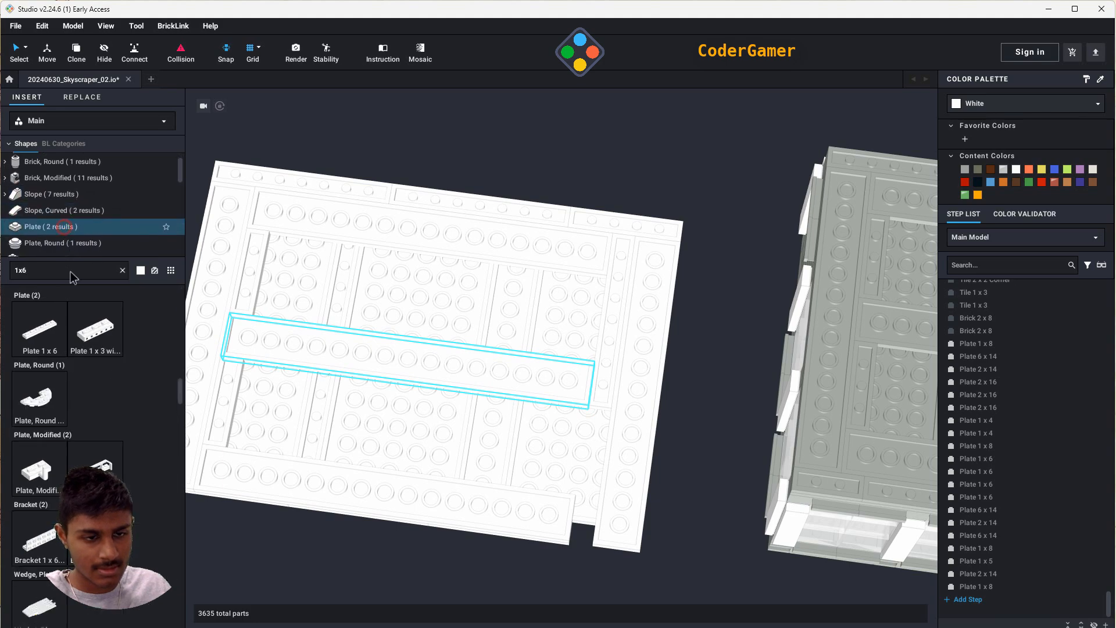
{"action": "left_click", "coordinate": [52, 353]}
{"action": "left_click_drag", "start_coordinate": [23, 337], "coordinate": [680, 450]}
{"action": "key", "text": "Right"}
{"action": "scroll", "coordinate": [703, 424], "scroll_direction": "down", "scroll_amount": 1}
{"action": "right_click_drag", "start_coordinate": [680, 451], "coordinate": [681, 336]}
{"action": "left_click_drag", "start_coordinate": [681, 336], "coordinate": [664, 323]}
{"action": "right_click_drag", "start_coordinate": [664, 323], "coordinate": [666, 336]}
{"action": "left_click_drag", "start_coordinate": [666, 336], "coordinate": [629, 294]}
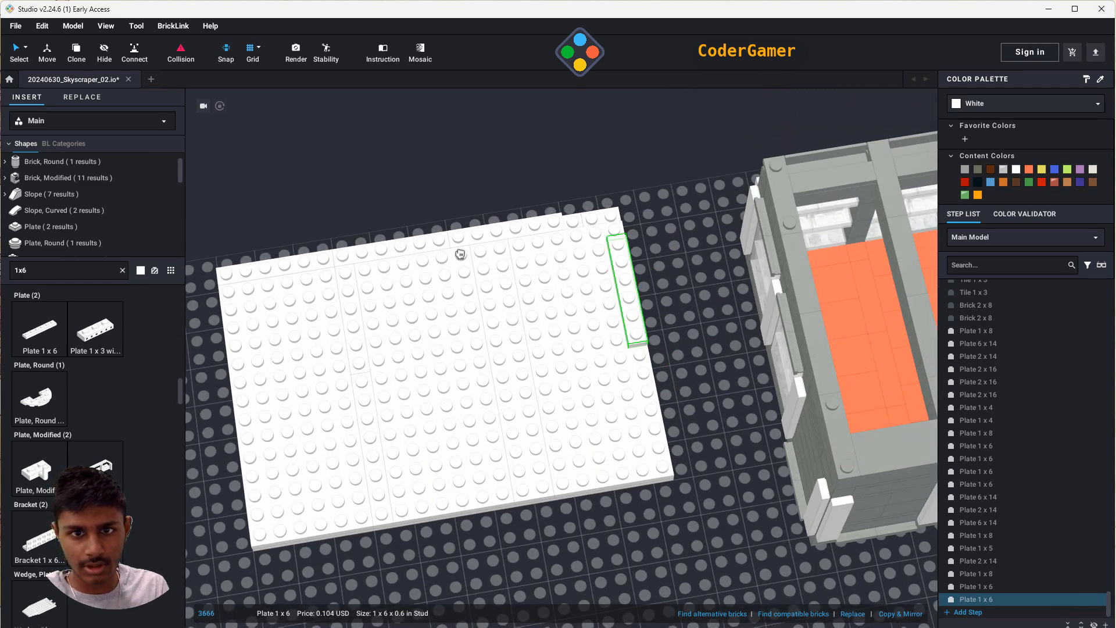
- Find the Plate 1 x 3 and place it on the top layer's corner to complete the long edge
{"action": "left_click_drag", "start_coordinate": [460, 254], "coordinate": [31, 275]}
{"action": "key", "text": "BackSpace"}
{"action": "type", "text": "3"}
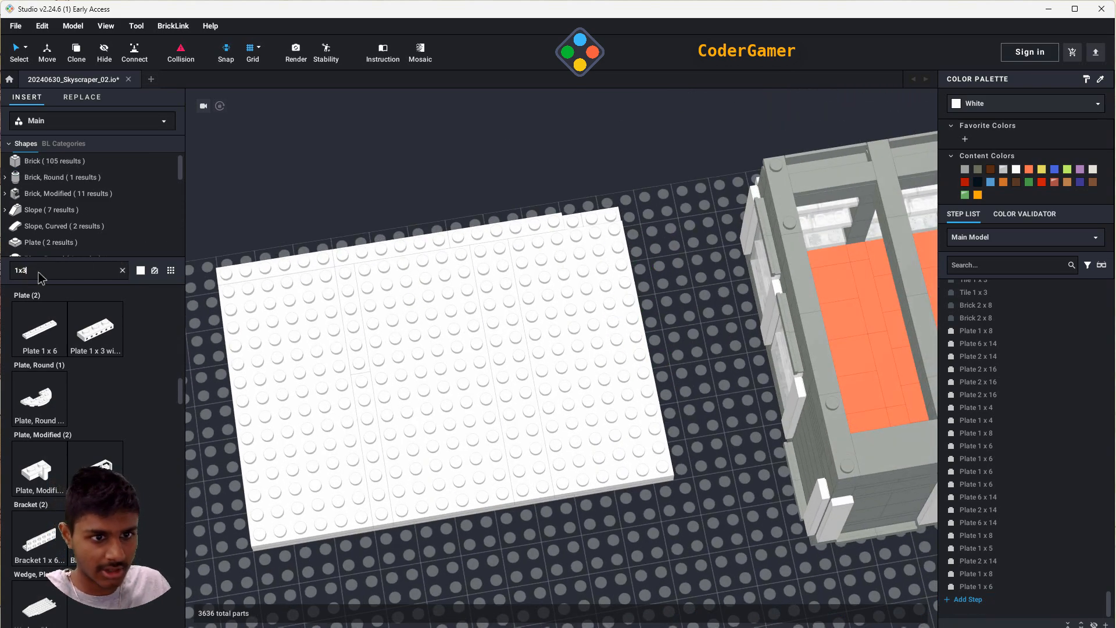
{"action": "left_click", "coordinate": [62, 249]}
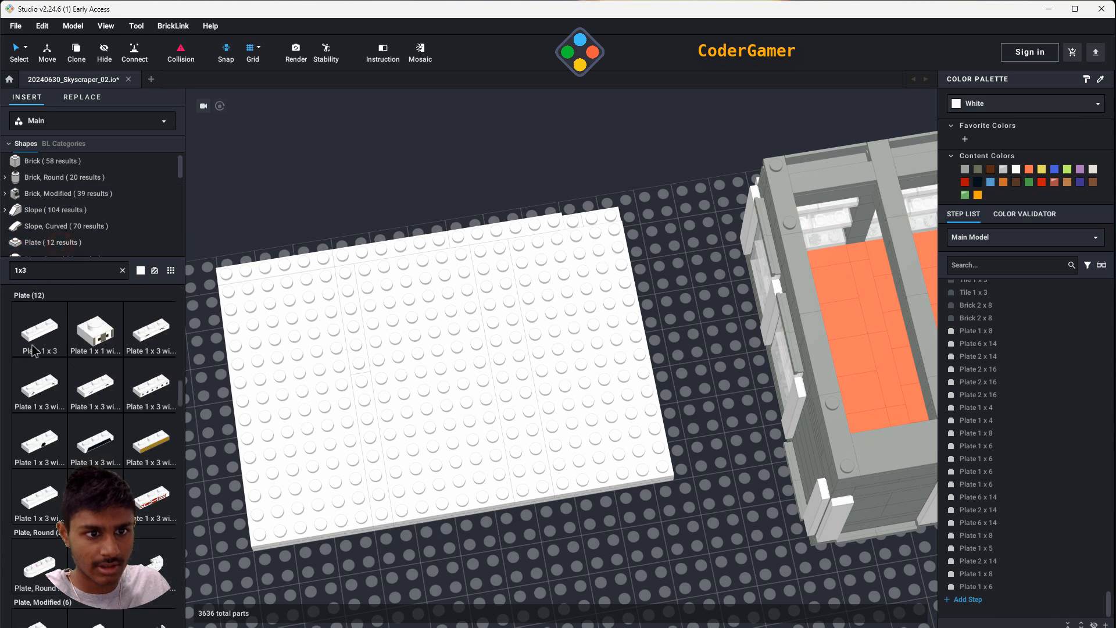
{"action": "left_click_drag", "start_coordinate": [39, 330], "coordinate": [584, 207]}
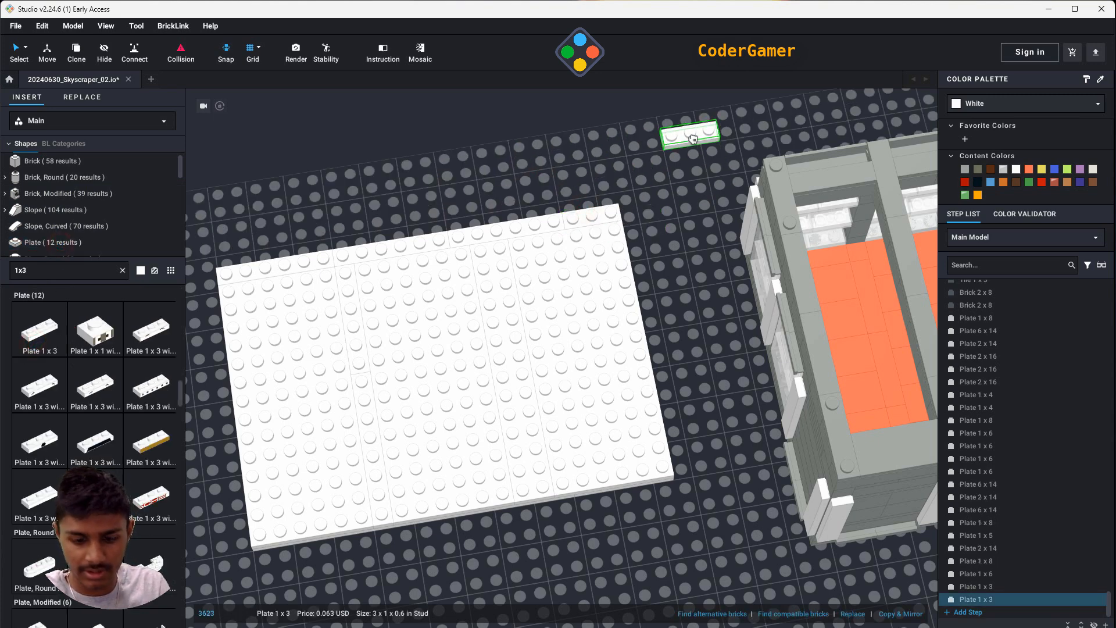
- Select all plates of the finished slab and recolor them Light Gray
{"action": "left_click_drag", "start_coordinate": [203, 238], "coordinate": [677, 532]}
{"action": "left_click", "coordinate": [965, 170]}
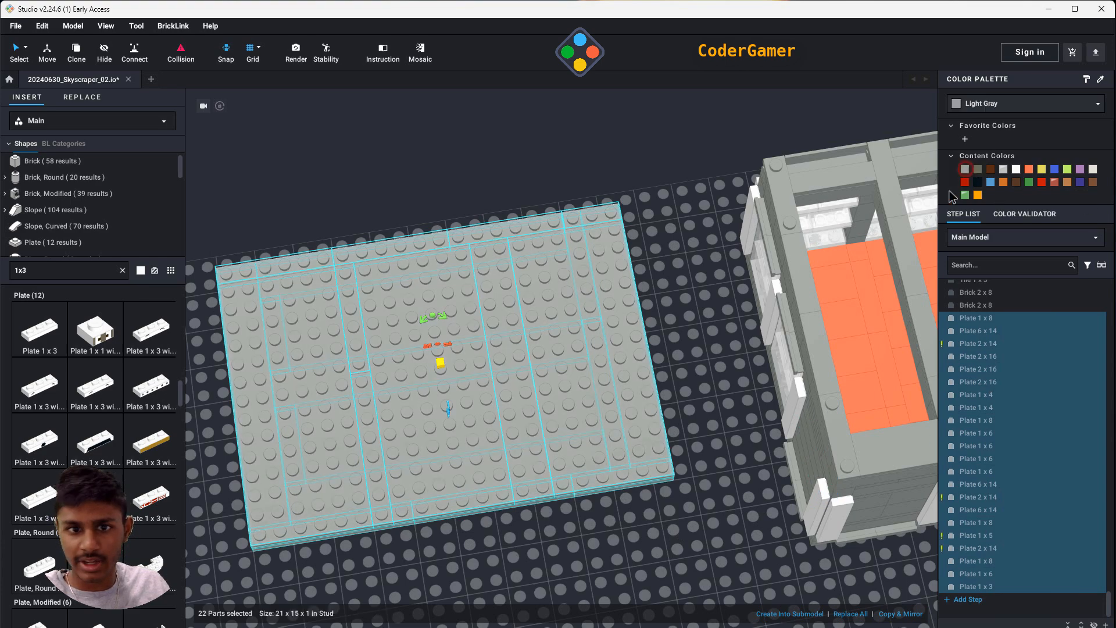
{"action": "left_click", "coordinate": [678, 350]}
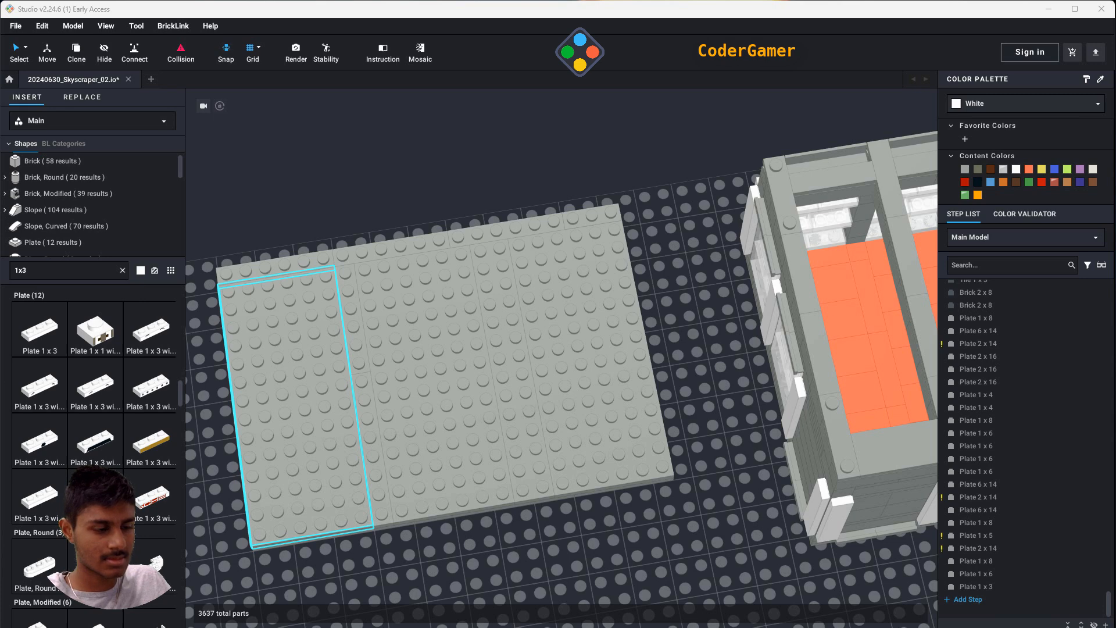
- Find the Plate 1 x 4 and place four white ones along the slab's long edge, spaced one stud apart
{"action": "left_click", "coordinate": [72, 269]}
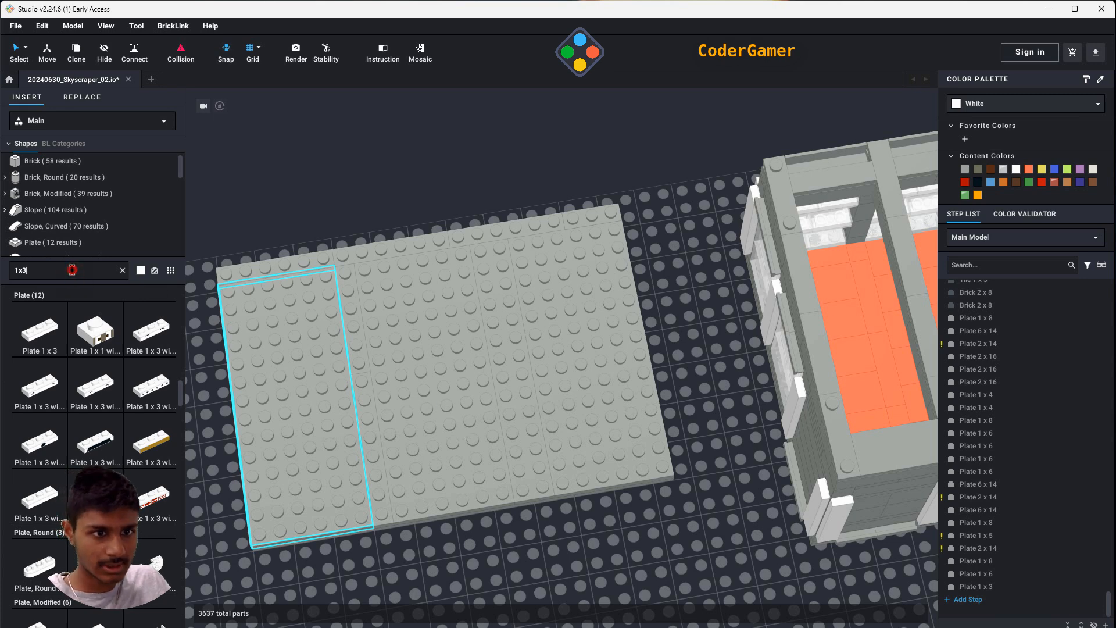
{"action": "key", "text": "BackSpace"}
{"action": "type", "text": "4"}
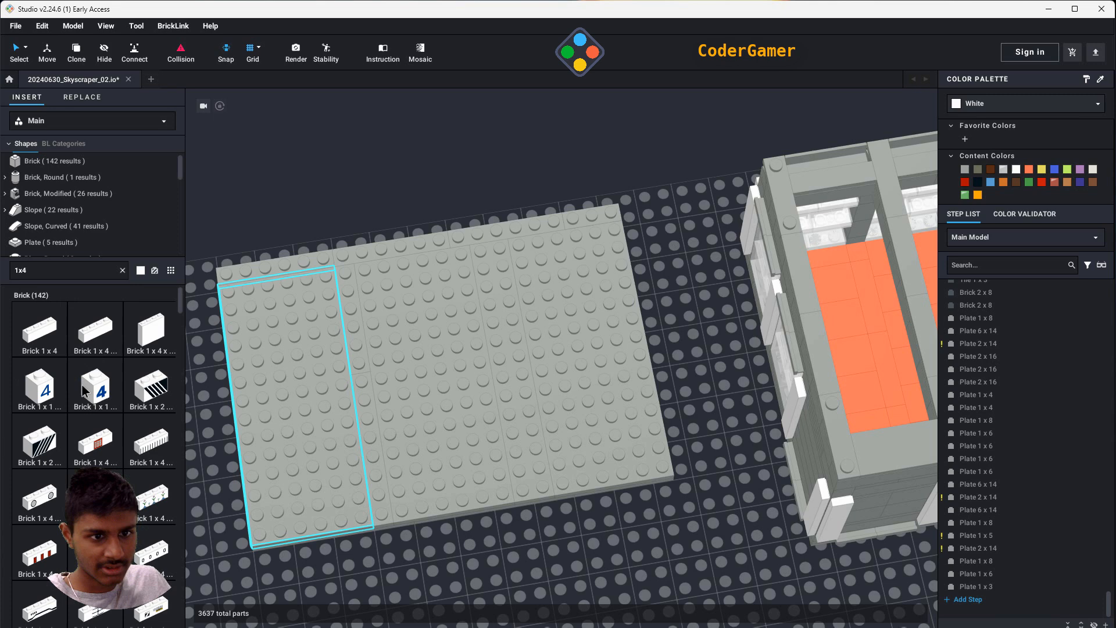
{"action": "scroll", "coordinate": [57, 231], "scroll_direction": "down", "scroll_amount": 1}
{"action": "left_click", "coordinate": [56, 229]}
{"action": "left_click_drag", "start_coordinate": [39, 331], "coordinate": [309, 525]}
{"action": "left_click", "coordinate": [309, 525]}
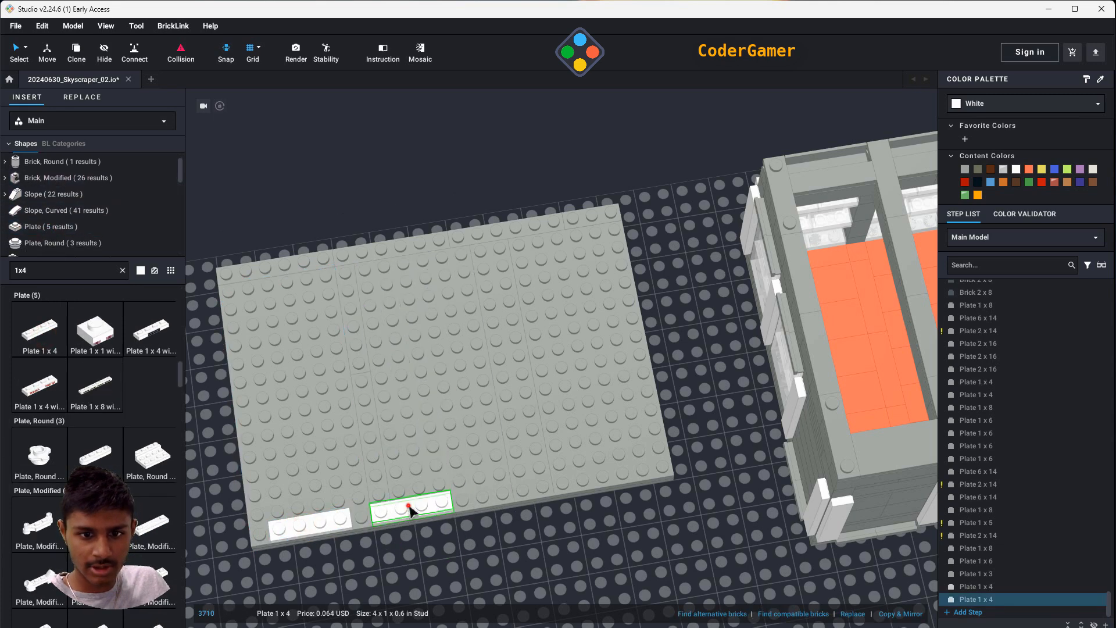
{"action": "left_click", "coordinate": [410, 509]}
{"action": "left_click", "coordinate": [513, 490]}
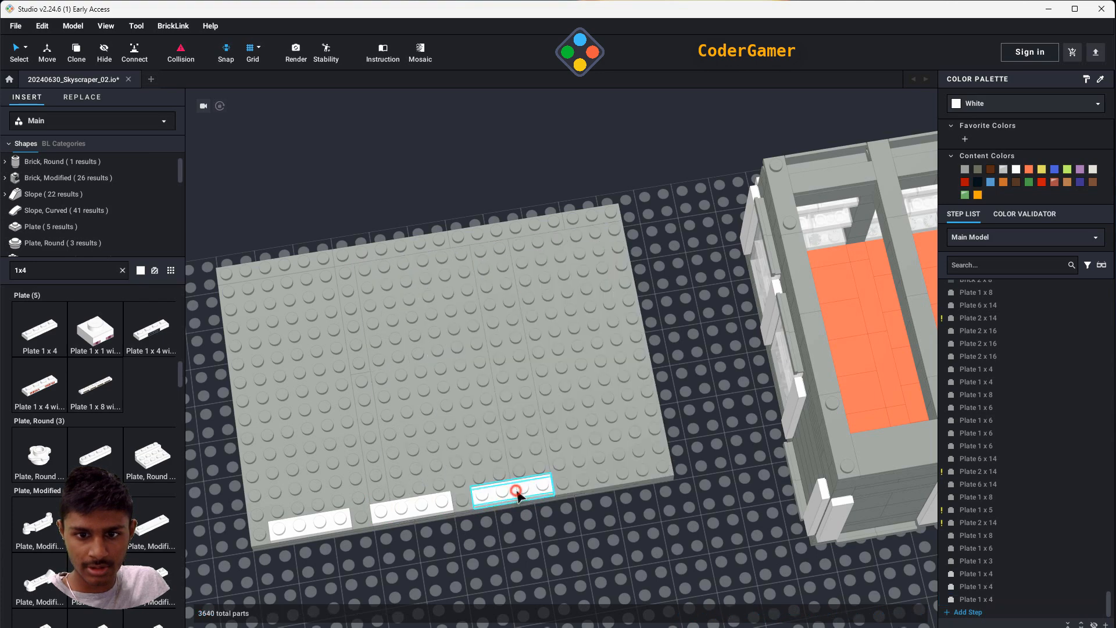
{"action": "left_click", "coordinate": [606, 476]}
- Rotate the cloned white 1 x 4 plate and place one near each end of the slab's adjoining short edge
{"action": "right_click_drag", "start_coordinate": [583, 542], "coordinate": [780, 509]}
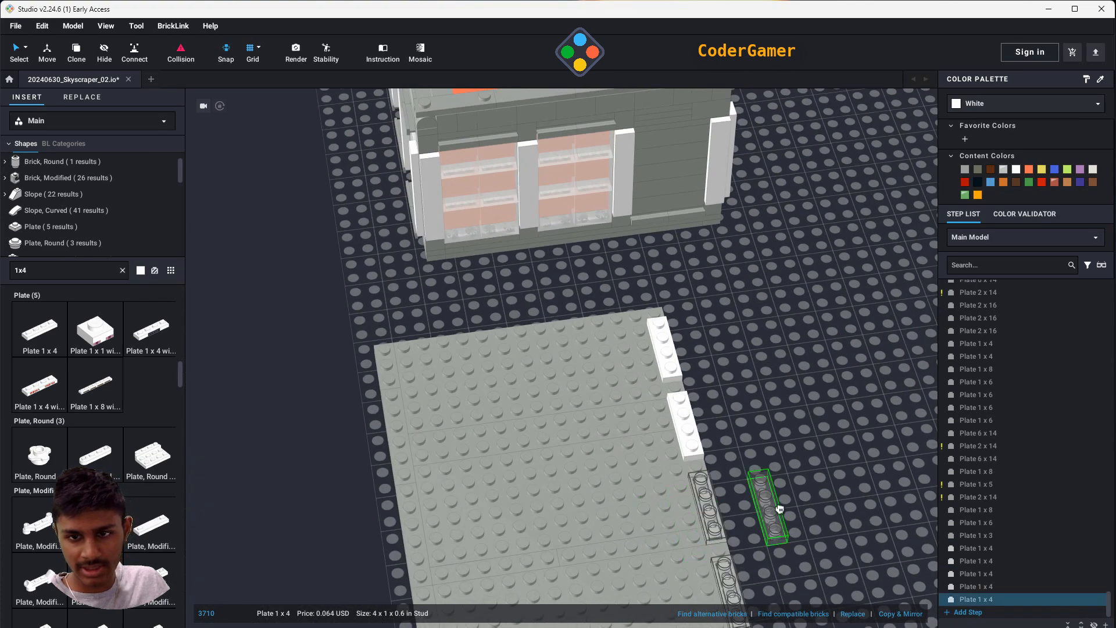
{"action": "middle_click_drag", "start_coordinate": [780, 509], "coordinate": [727, 419]}
{"action": "key", "text": "Right"}
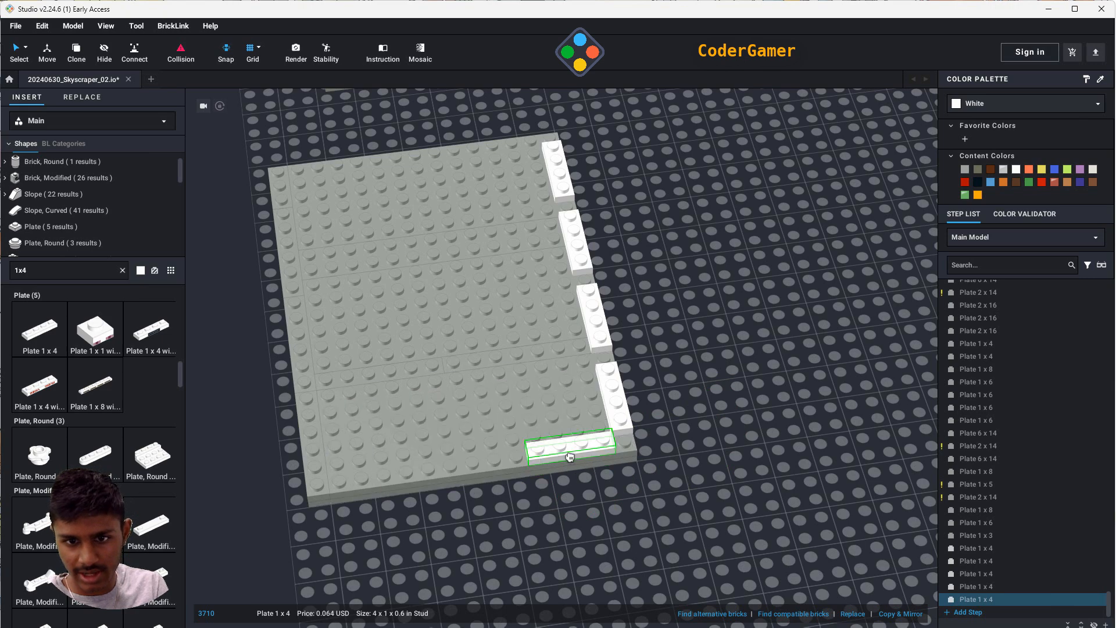
{"action": "left_click", "coordinate": [569, 450]}
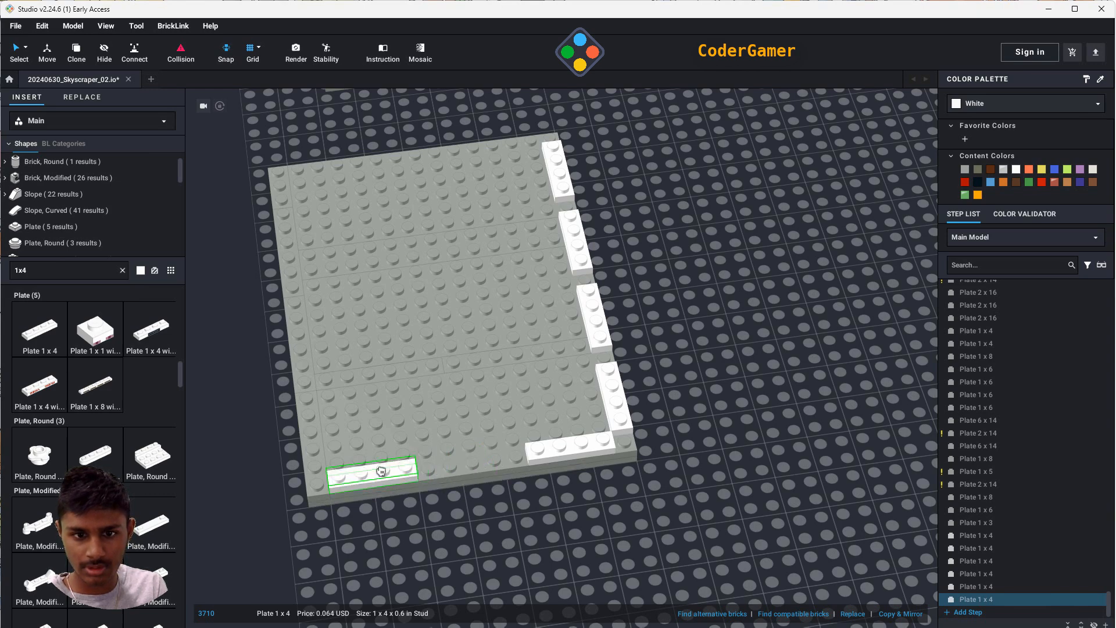
{"action": "left_click", "coordinate": [381, 471]}
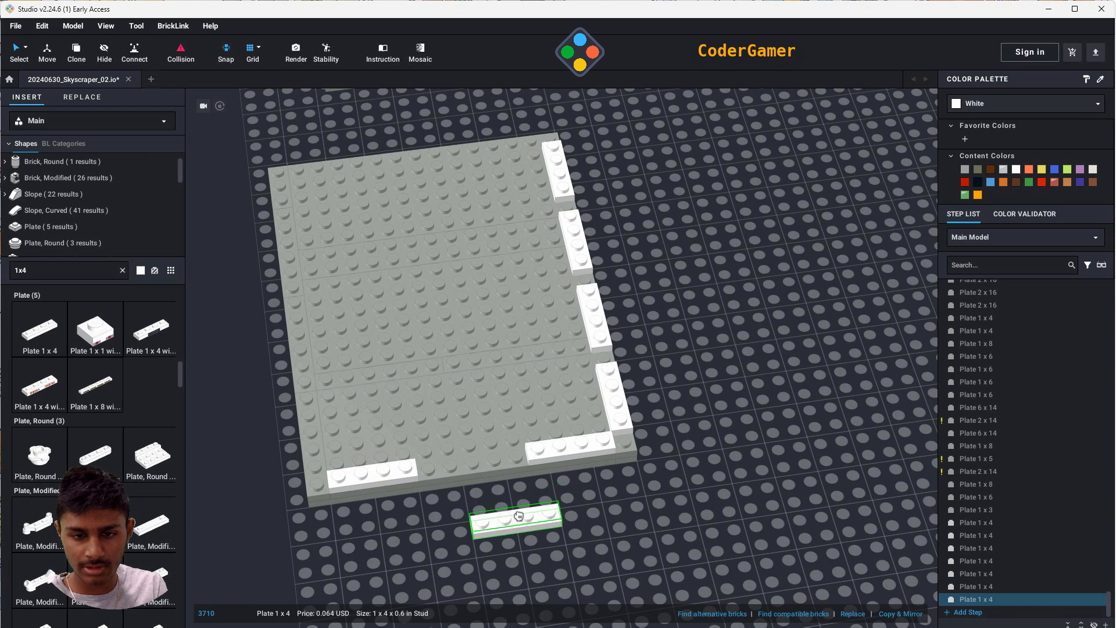
- Rotate the cloned 1 x 4 plate and place four along the opposite long edge, spaced one stud apart
{"action": "right_click_drag", "start_coordinate": [677, 593], "coordinate": [733, 587]}
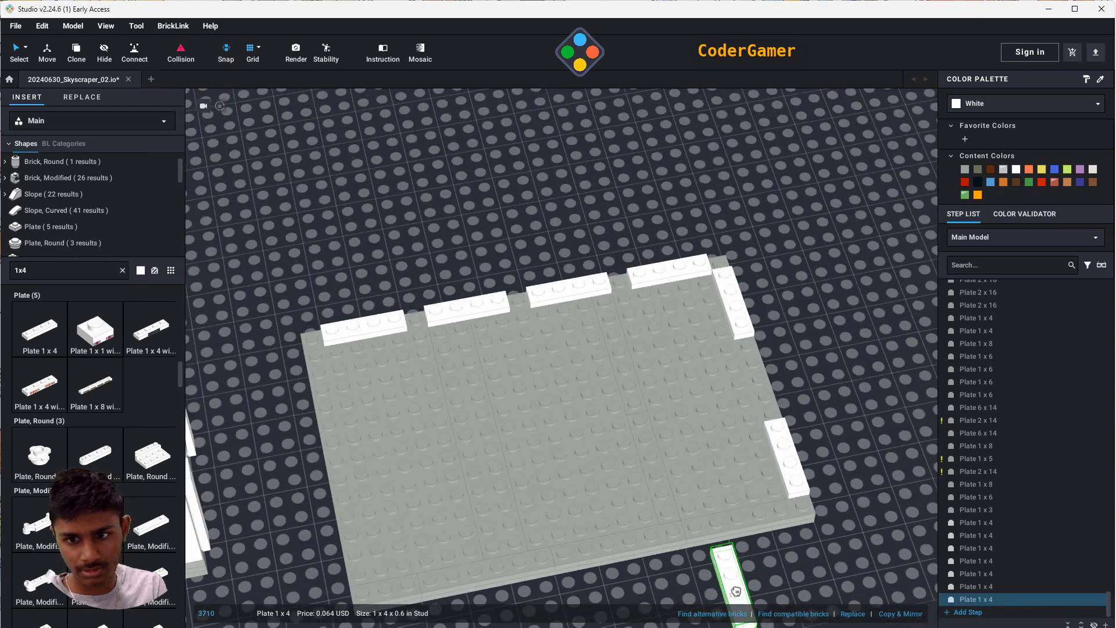
{"action": "key", "text": "Right"}
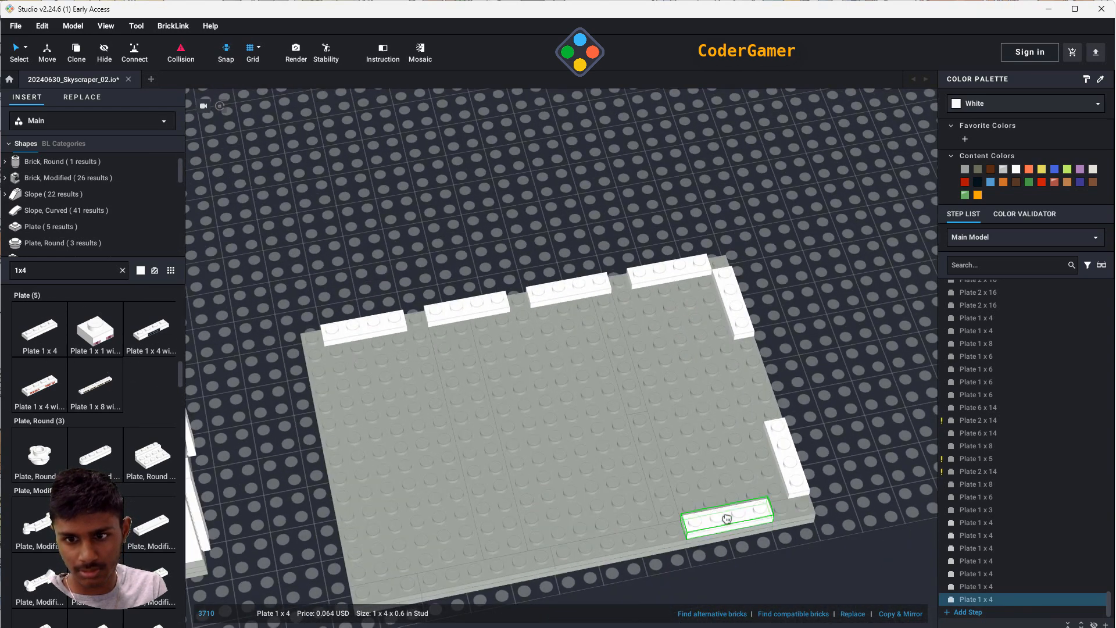
{"action": "left_click", "coordinate": [749, 512]}
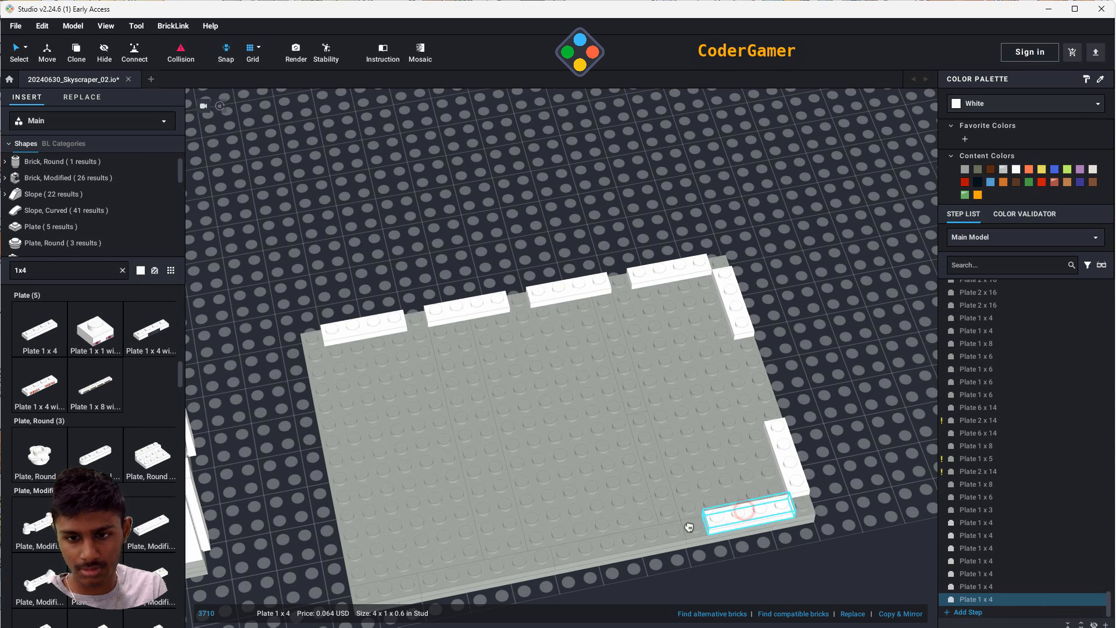
{"action": "left_click", "coordinate": [642, 530]}
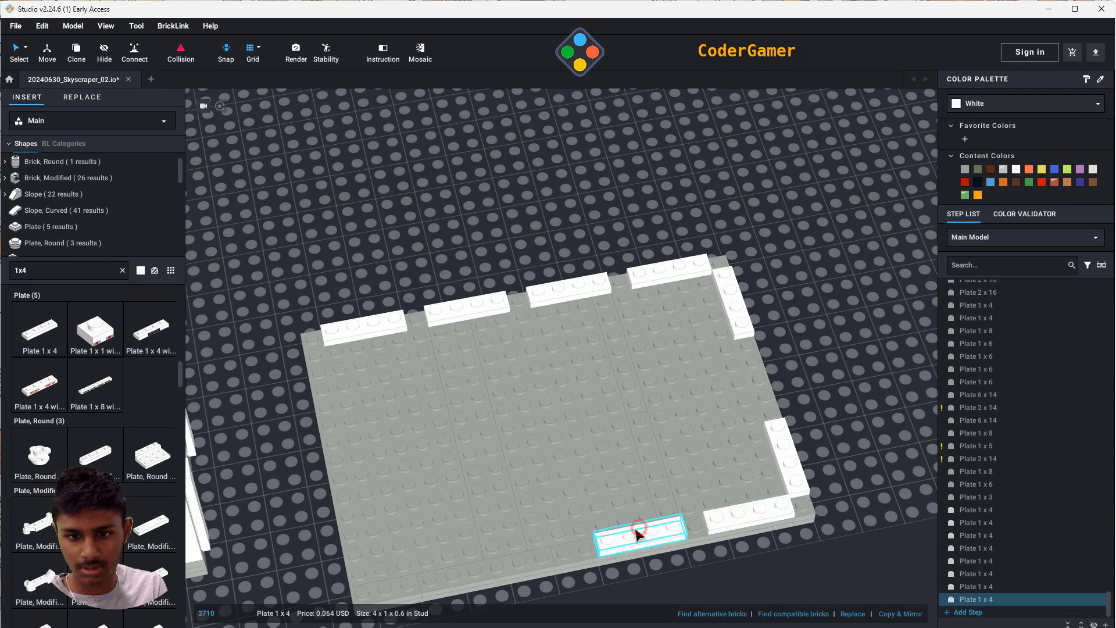
{"action": "left_click", "coordinate": [533, 553]}
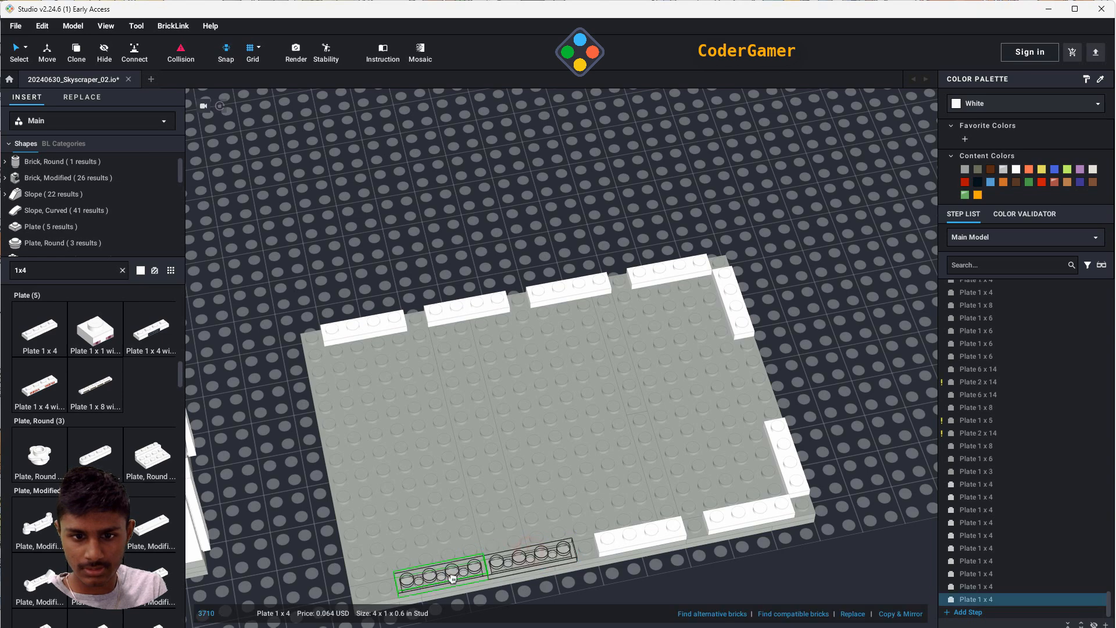
{"action": "left_click", "coordinate": [414, 578]}
- Place a cloned 1 x 4 plate near each end of the remaining short edge facing the building, and end cloning
{"action": "right_click_drag", "start_coordinate": [413, 578], "coordinate": [535, 547]}
{"action": "left_click", "coordinate": [511, 547]}
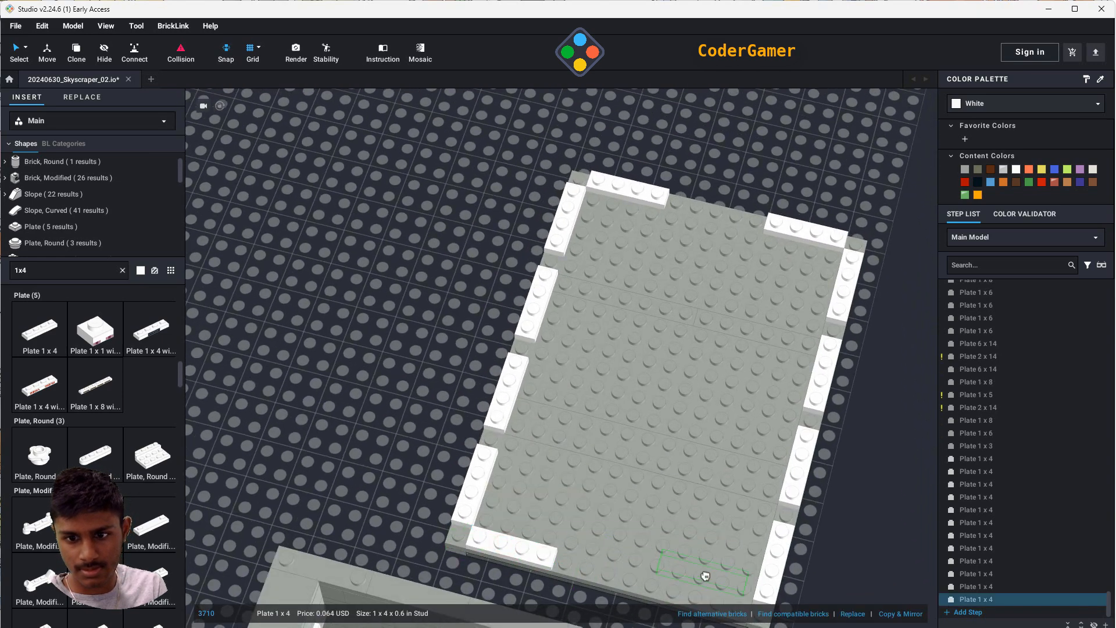
{"action": "left_click", "coordinate": [703, 592]}
{"action": "right_click_drag", "start_coordinate": [703, 591], "coordinate": [651, 585]}
{"action": "right_click_drag", "start_coordinate": [660, 532], "coordinate": [732, 574]}
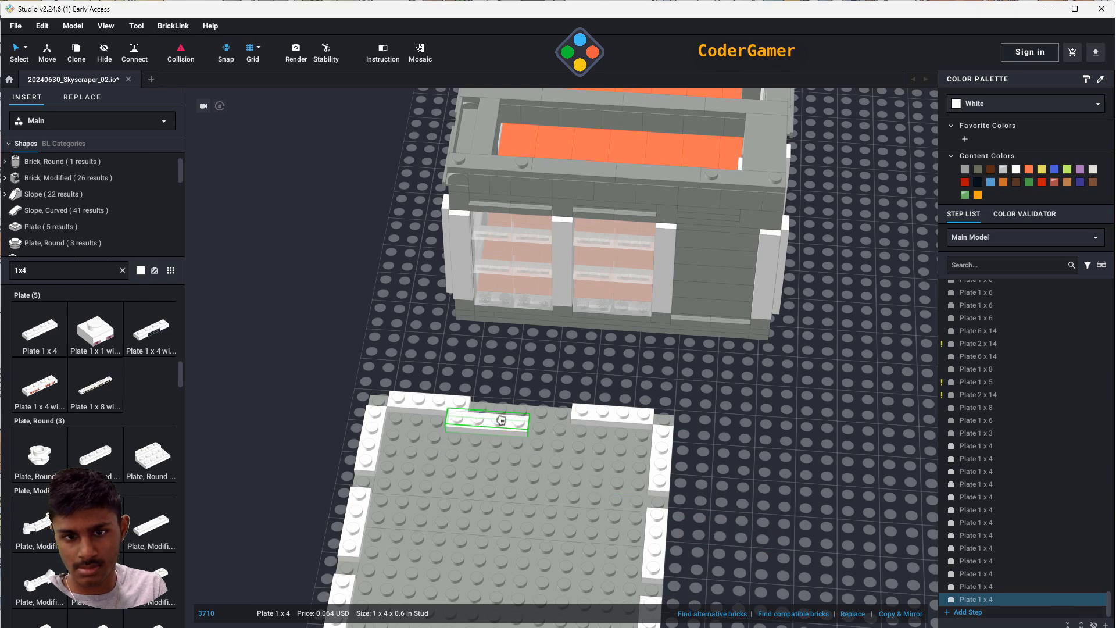
{"action": "key", "text": "Escape"}
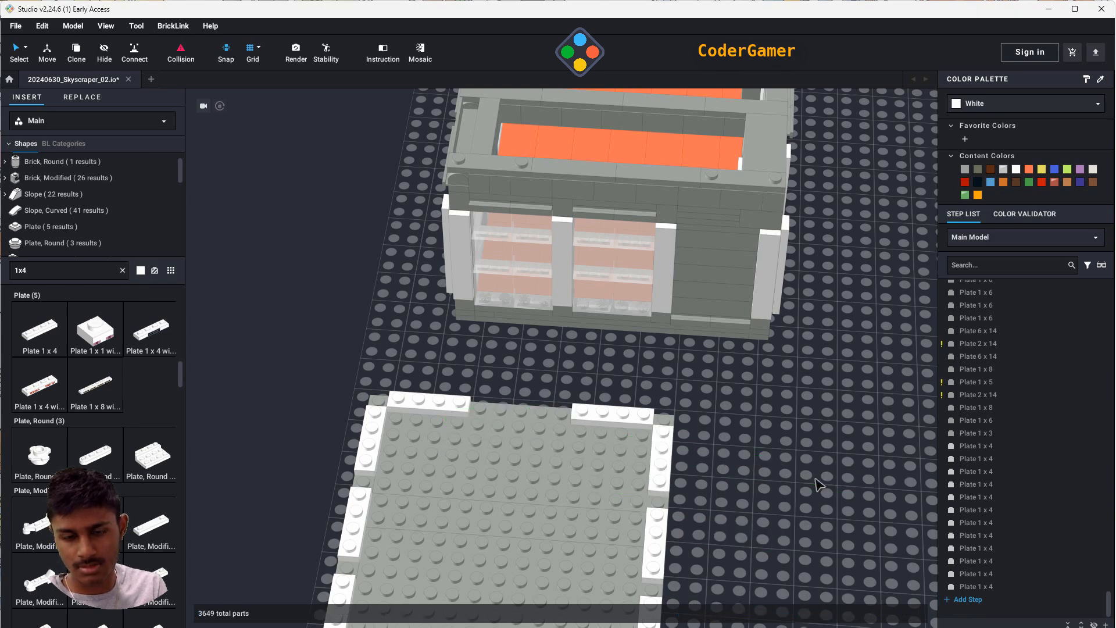
- Move the far 1 x 4 plate on the building-side short edge to one stud from its neighbour
{"action": "right_click_drag", "start_coordinate": [795, 458], "coordinate": [822, 476]}
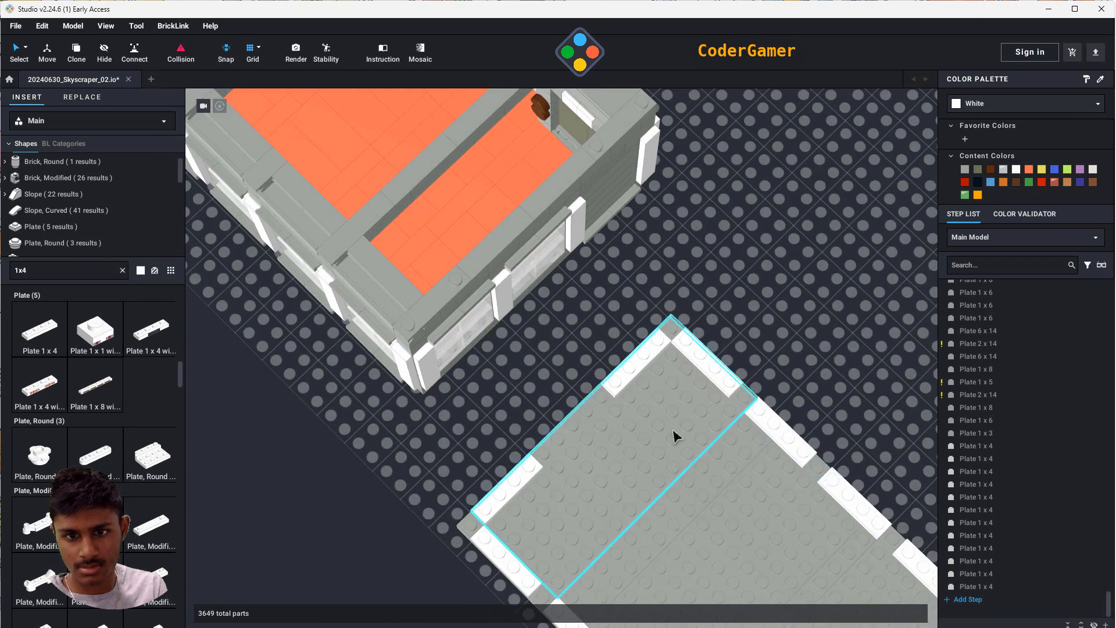
{"action": "left_click", "coordinate": [515, 491]}
{"action": "left_click_drag", "start_coordinate": [514, 491], "coordinate": [569, 424]}
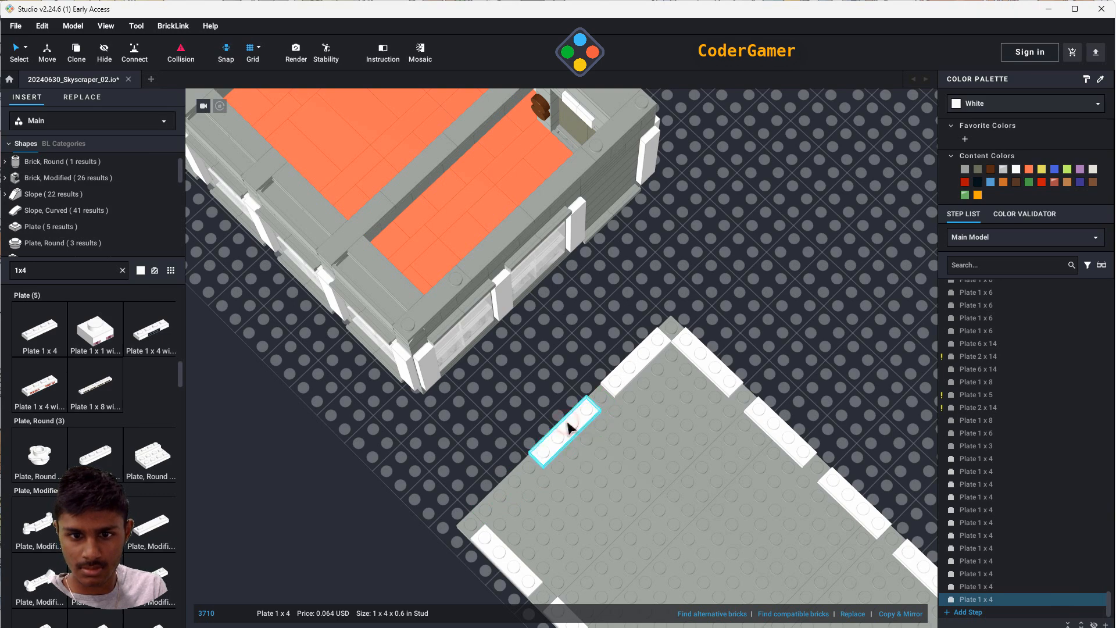
- Move the outer long edge's four white plates off the slab beyond the opposite edge, and space the other short edge's plates one stud apart
{"action": "middle_click_drag", "start_coordinate": [842, 287], "coordinate": [826, 211]}
{"action": "left_click", "coordinate": [475, 445]}
{"action": "left_click", "coordinate": [562, 523]}
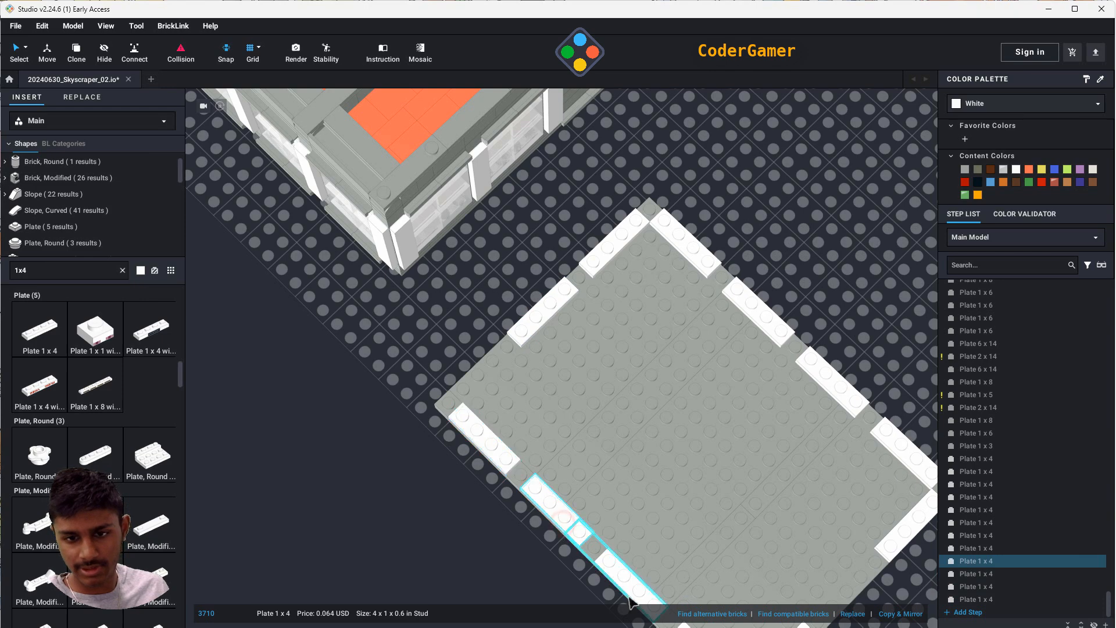
{"action": "left_click", "coordinate": [629, 585]}
{"action": "middle_click_drag", "start_coordinate": [708, 501], "coordinate": [690, 419]}
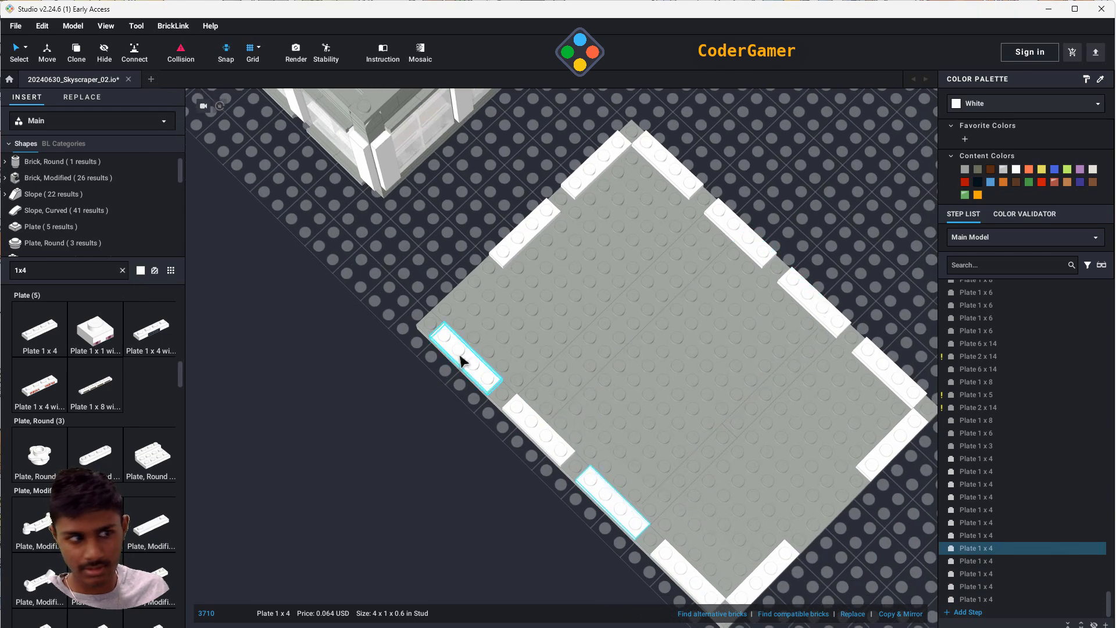
{"action": "left_click", "coordinate": [469, 357]}
{"action": "left_click", "coordinate": [555, 440], "text": "ctrl"}
{"action": "left_click", "coordinate": [603, 508], "text": "ctrl"}
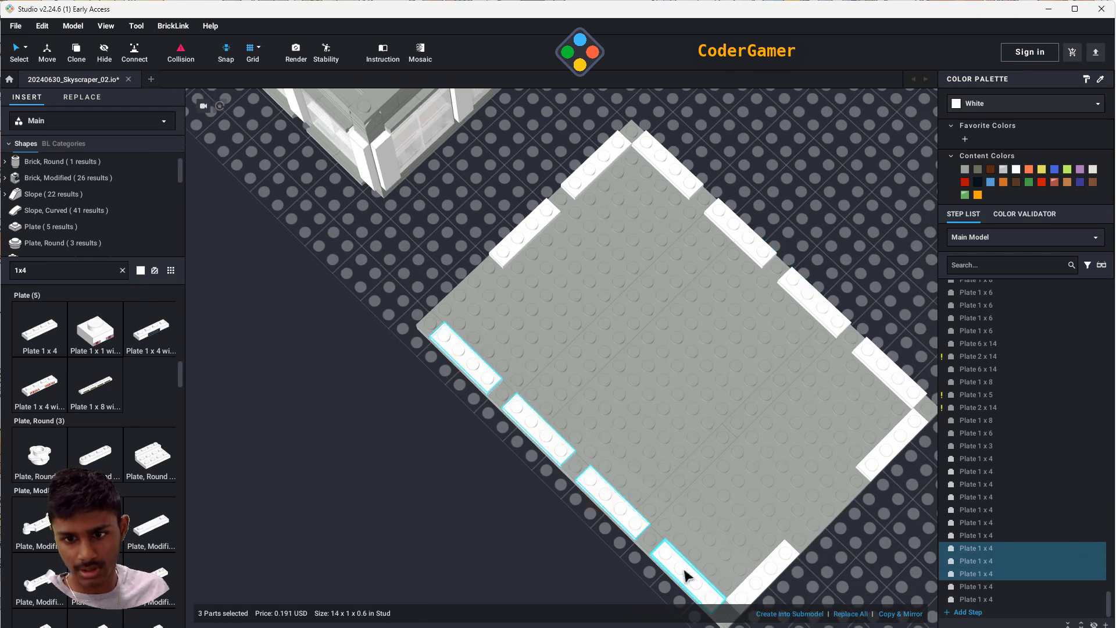
{"action": "left_click", "coordinate": [685, 573], "text": "ctrl"}
{"action": "left_click_drag", "start_coordinate": [692, 567], "coordinate": [872, 239]}
{"action": "left_click_drag", "start_coordinate": [766, 582], "coordinate": [823, 516]}
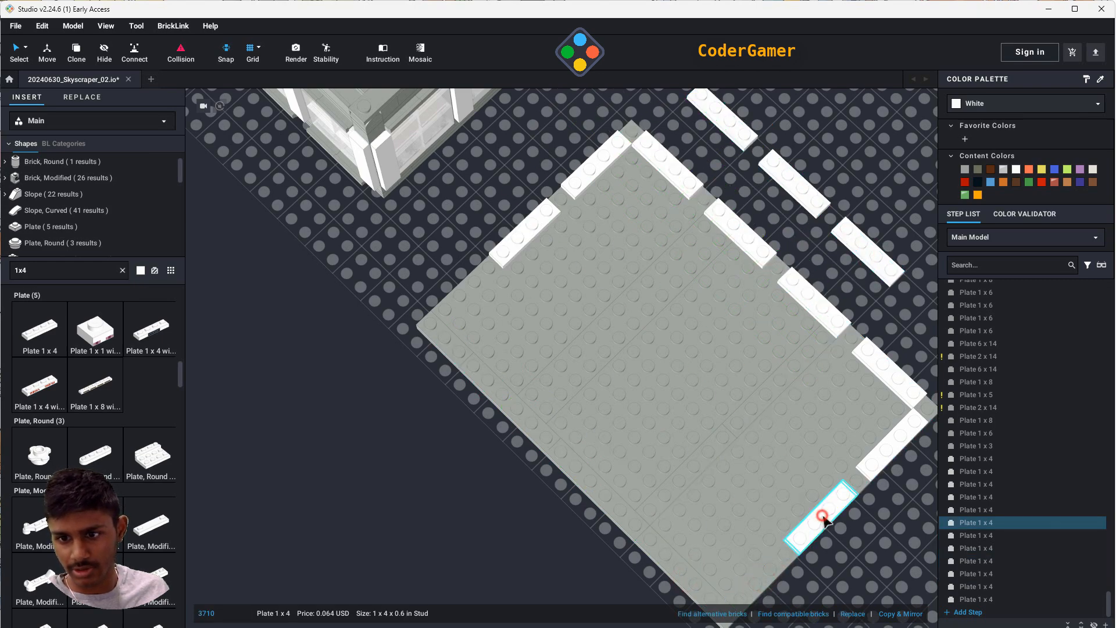
- Find the Plate 1 x 6 and extend the slab's bare long side with three white ones in each of two staggered layers
{"action": "right_click_drag", "start_coordinate": [872, 585], "coordinate": [910, 567]}
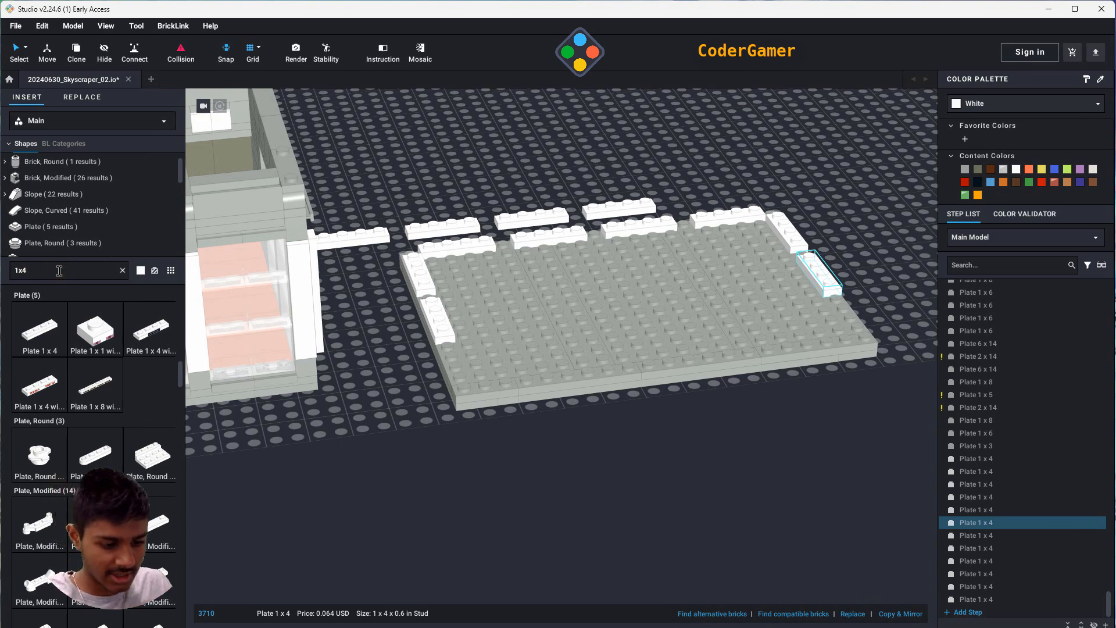
{"action": "key", "text": "BackSpace"}
{"action": "type", "text": "6"}
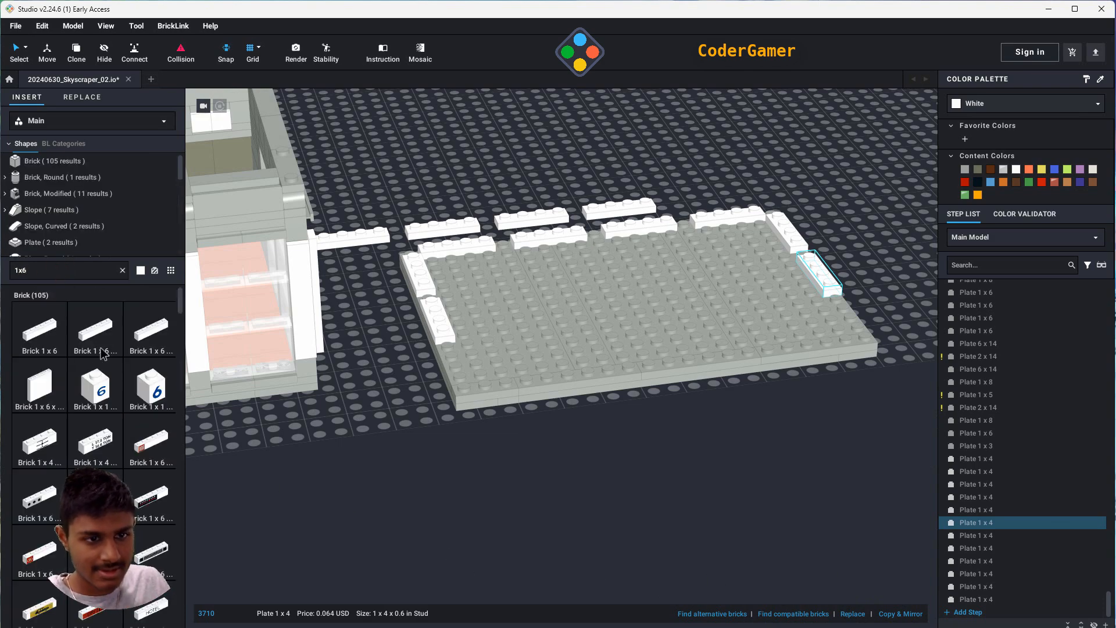
{"action": "left_click", "coordinate": [35, 242]}
{"action": "right_click_drag", "start_coordinate": [635, 437], "coordinate": [612, 469]}
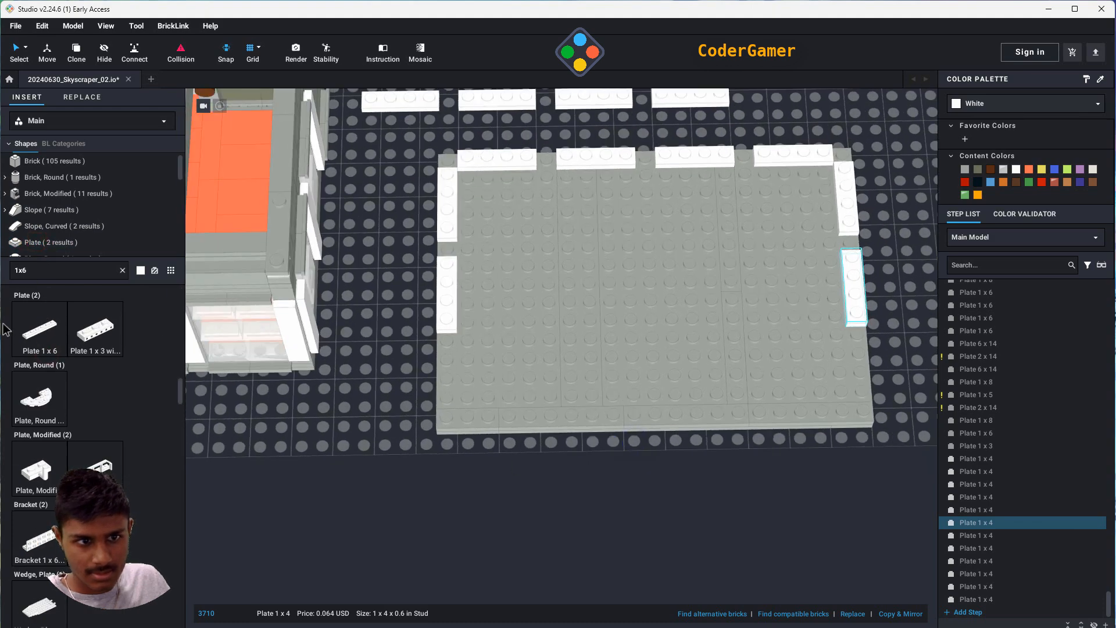
{"action": "left_click_drag", "start_coordinate": [45, 337], "coordinate": [500, 444]}
{"action": "left_click", "coordinate": [620, 448]}
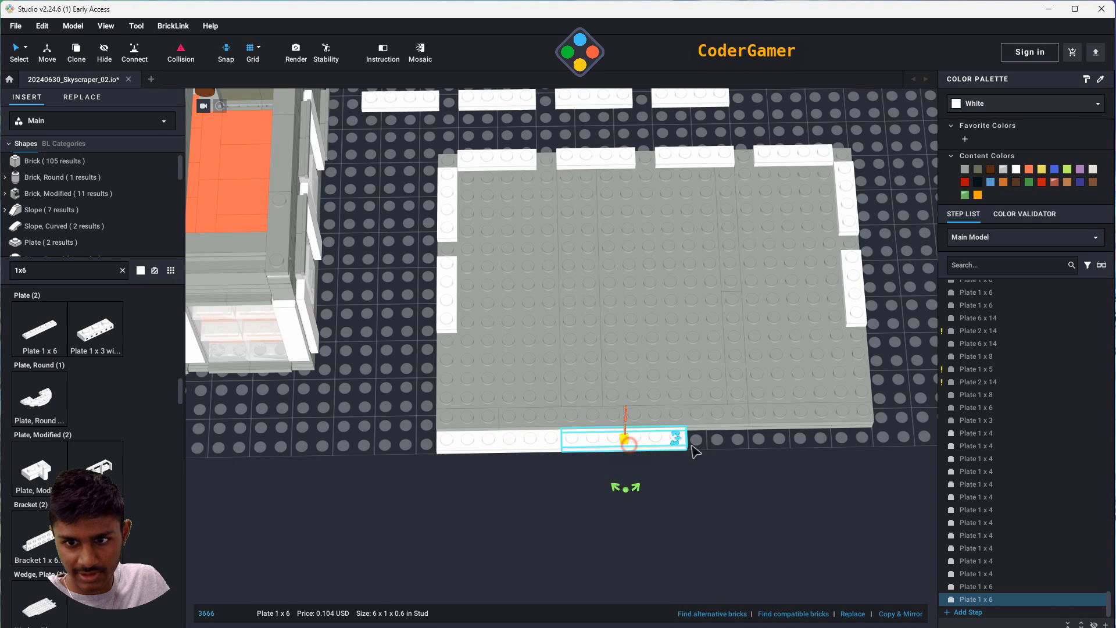
{"action": "left_click", "coordinate": [756, 445]}
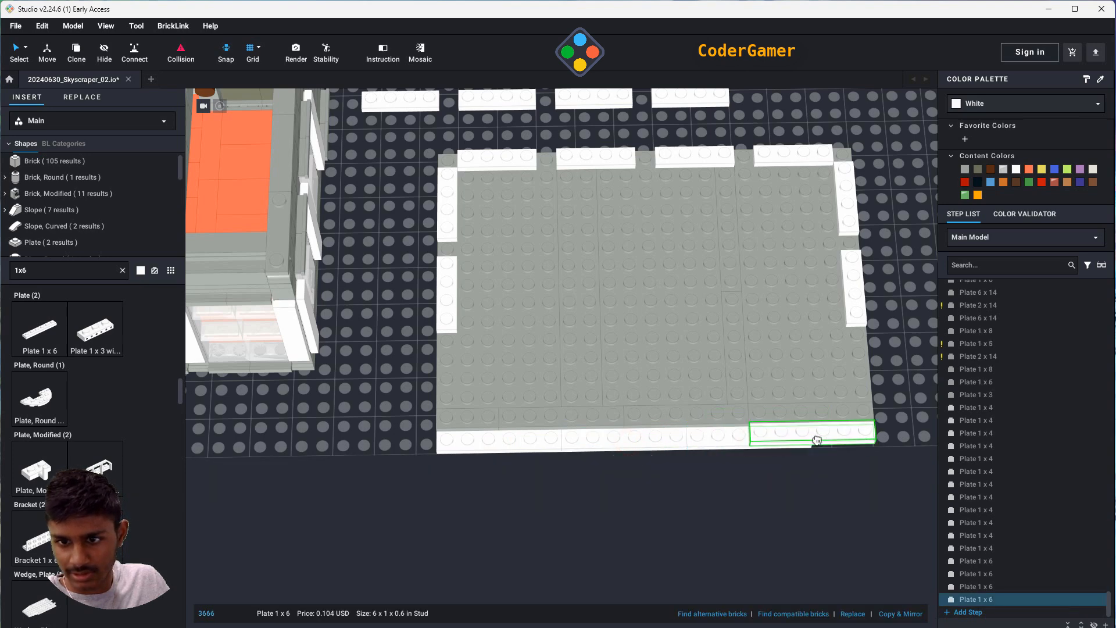
{"action": "left_click", "coordinate": [811, 436]}
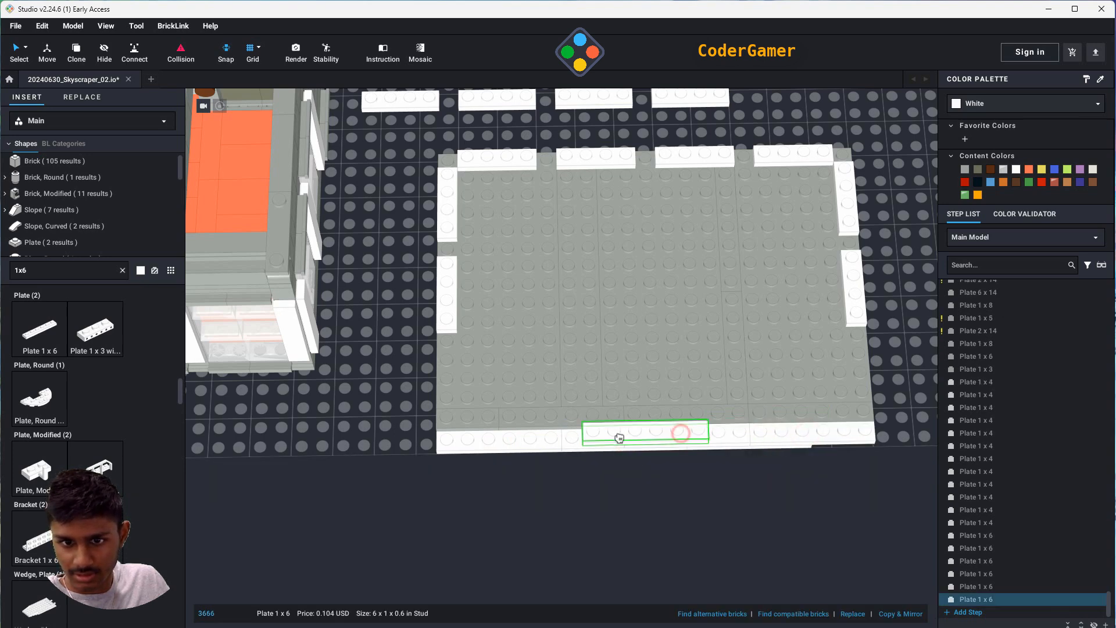
{"action": "left_click", "coordinate": [559, 435]}
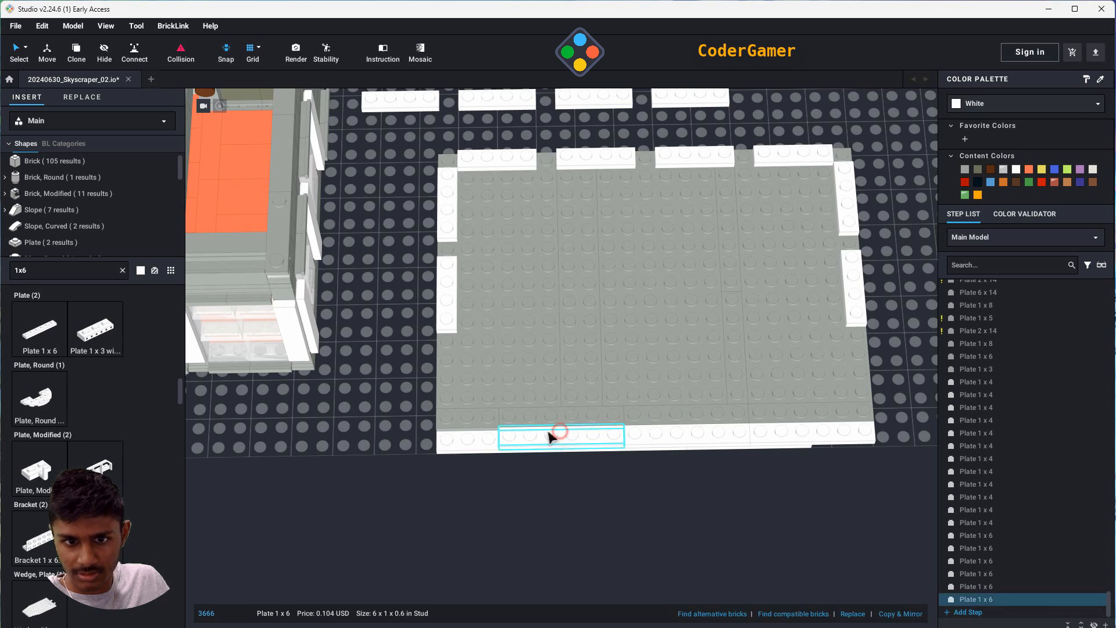
- Find the Plate 1 x 3 and fill the remaining gap in each layer of the new side row
{"action": "left_click", "coordinate": [67, 264]}
{"action": "type", "text": "1x3"}
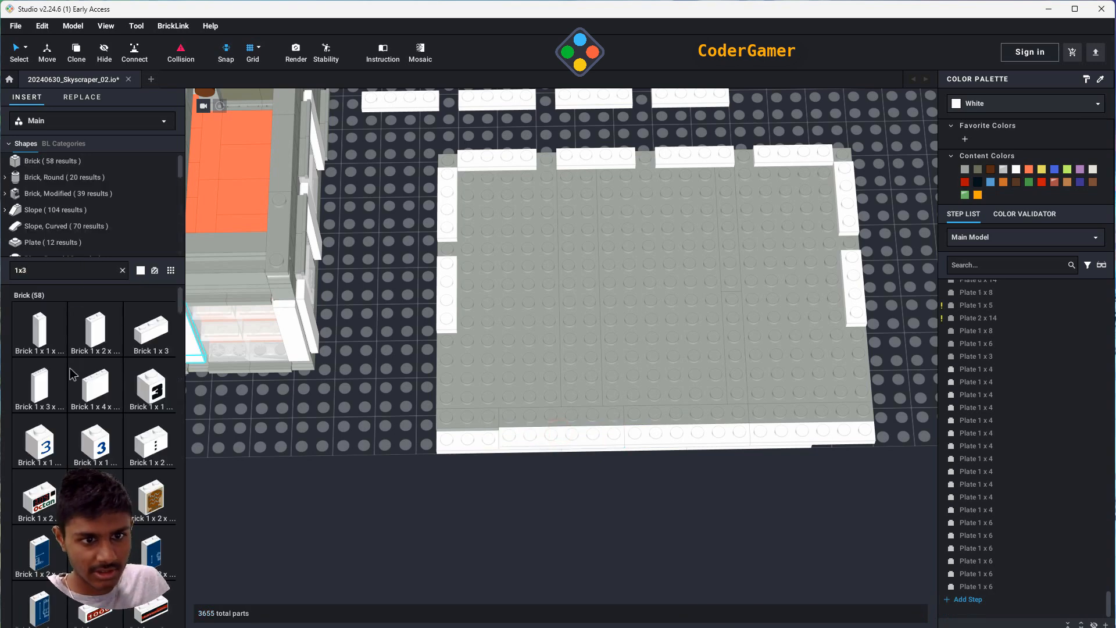
{"action": "left_click", "coordinate": [57, 238]}
{"action": "left_click", "coordinate": [36, 340]}
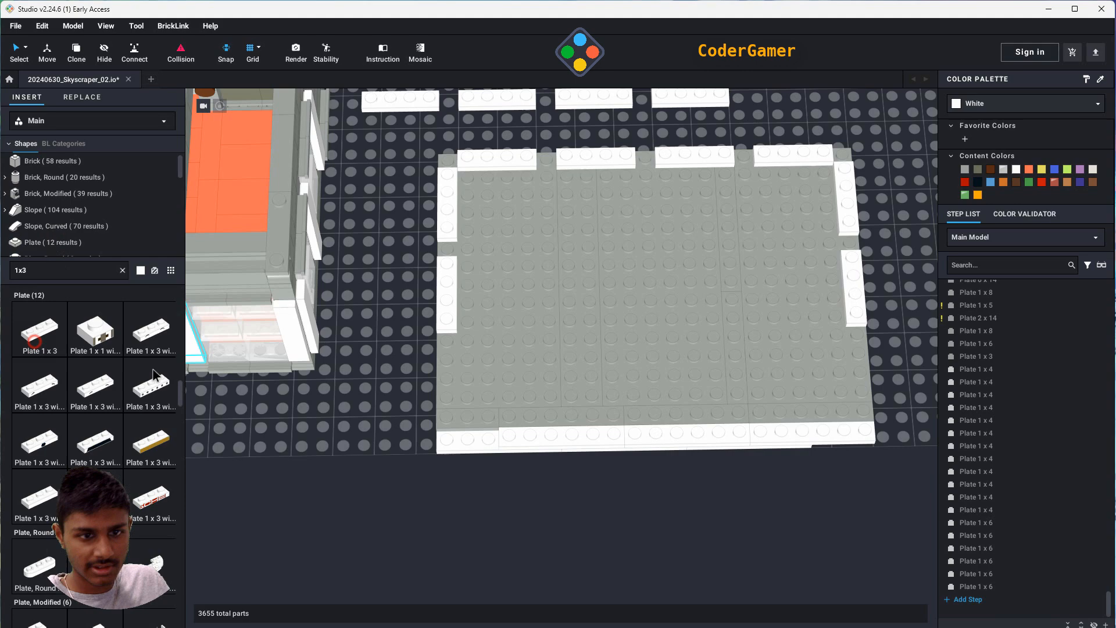
{"action": "left_click", "coordinate": [461, 431]}
{"action": "right_click_drag", "start_coordinate": [842, 555], "coordinate": [845, 459]}
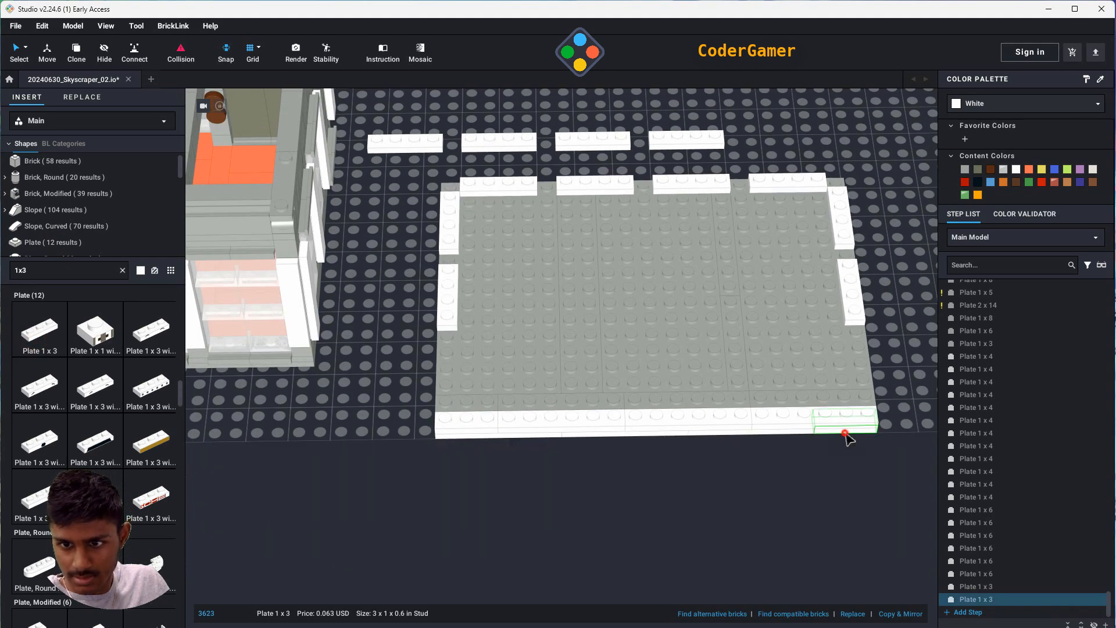
{"action": "left_click", "coordinate": [846, 436]}
- Select the plates of the new two-layer side row and recolor them to the slab's light gray
{"action": "right_click_drag", "start_coordinate": [644, 519], "coordinate": [451, 489]}
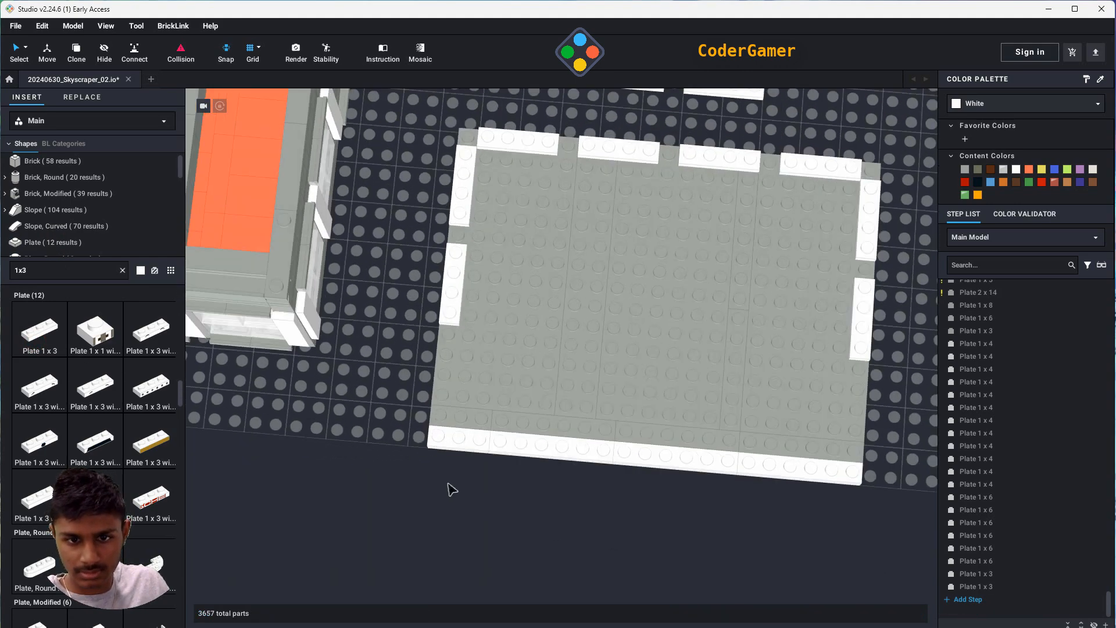
{"action": "left_click_drag", "start_coordinate": [411, 446], "coordinate": [898, 503]}
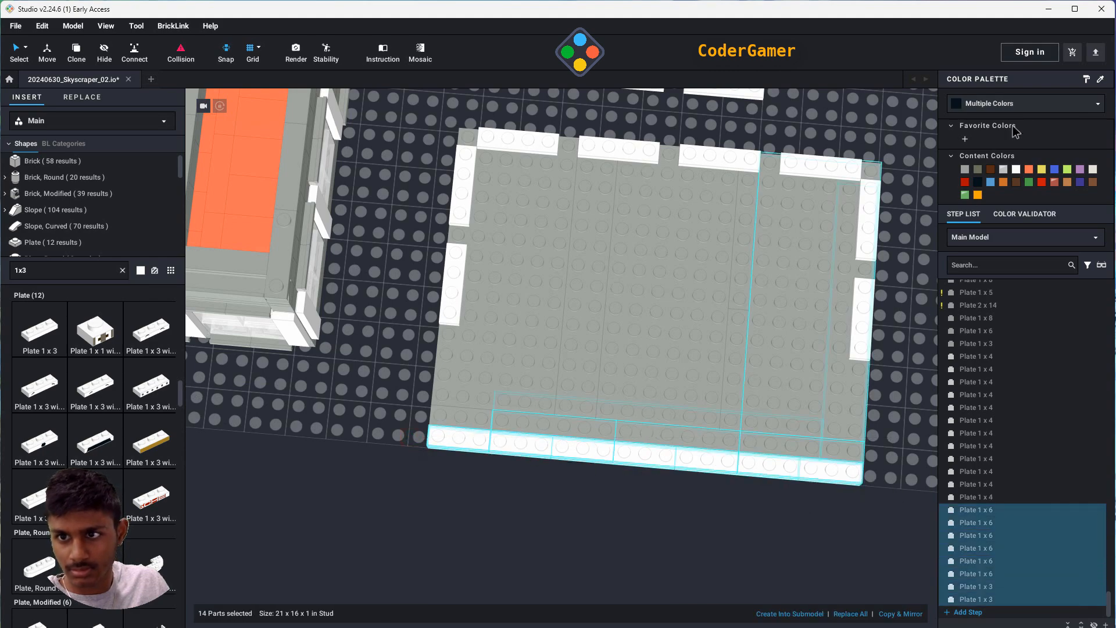
{"action": "left_click", "coordinate": [966, 171]}
{"action": "left_click", "coordinate": [895, 468]}
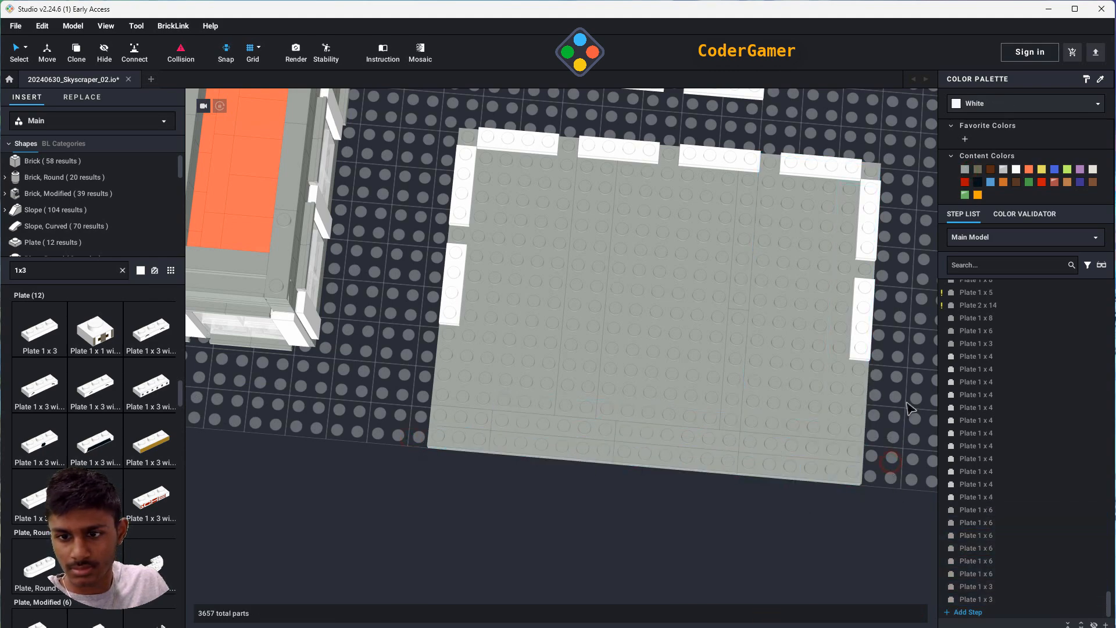
- Select the four white 1 x 4 plates set aside off the slab and move them onto the widened long edge
{"action": "scroll", "coordinate": [865, 233], "scroll_direction": "down", "scroll_amount": 3}
{"action": "left_click", "coordinate": [472, 137]}
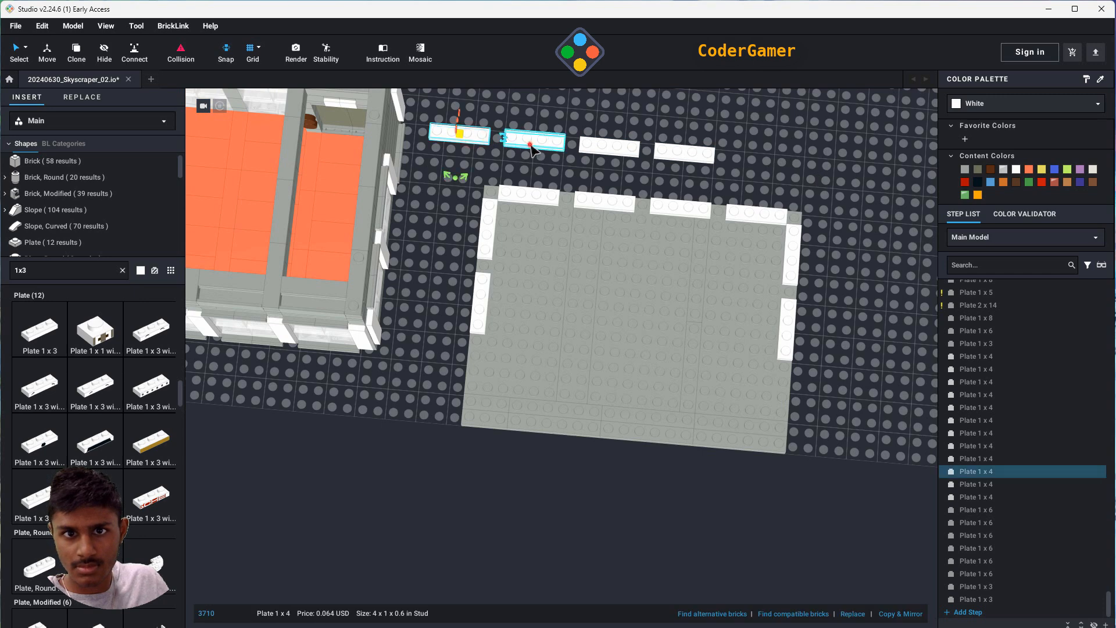
{"action": "left_click", "coordinate": [528, 142], "text": "ctrl"}
{"action": "left_click", "coordinate": [616, 148], "text": "ctrl"}
{"action": "left_click", "coordinate": [684, 152], "text": "ctrl"}
{"action": "mouse_move", "coordinate": [601, 152]}
{"action": "left_mouse_down"}
{"action": "mouse_move", "coordinate": [662, 448]}
{"action": "mouse_move", "coordinate": [652, 443]}
{"action": "left_mouse_up"}
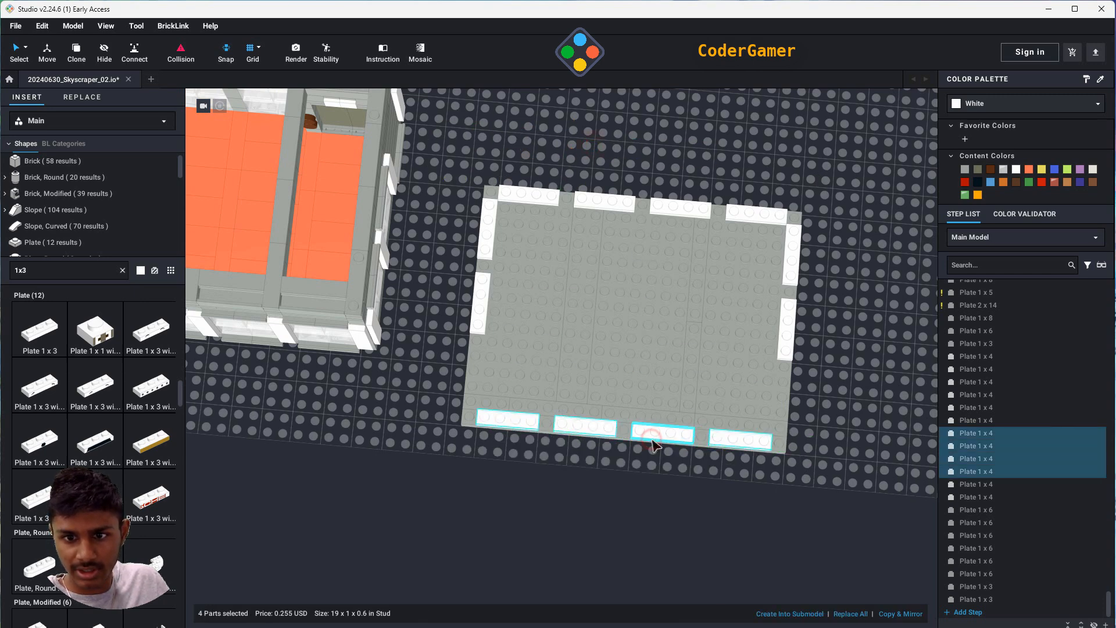
- Clone a white Plate 1 x 4 from a short edge and place one copy in the remaining space on each short edge of the slab
{"action": "left_click", "coordinate": [477, 315]}
{"action": "left_click", "coordinate": [77, 53]}
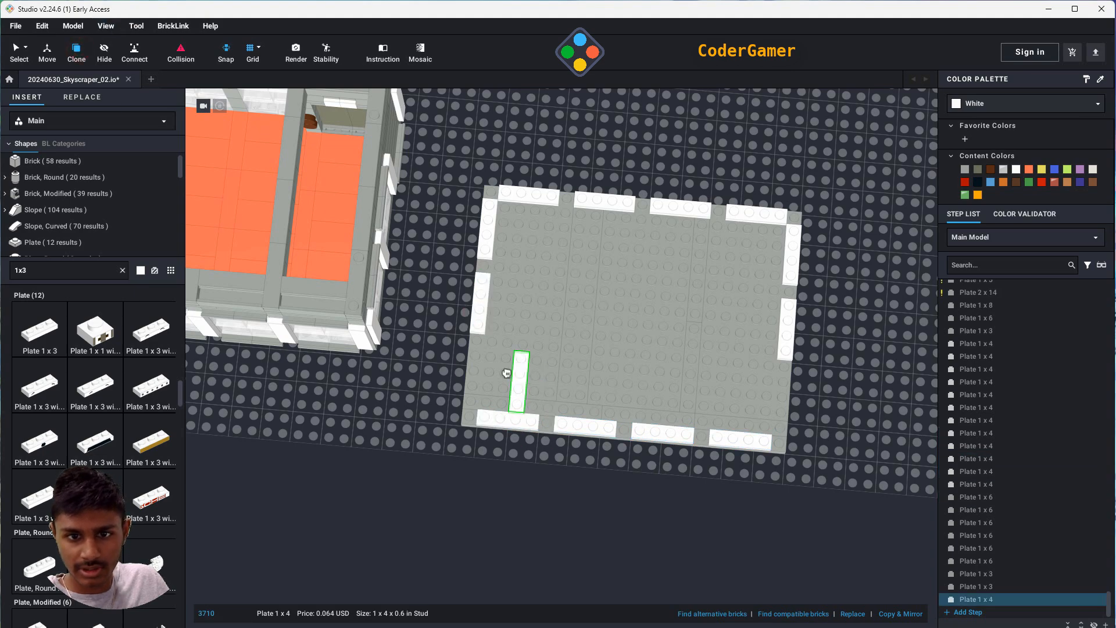
{"action": "left_click", "coordinate": [482, 381]}
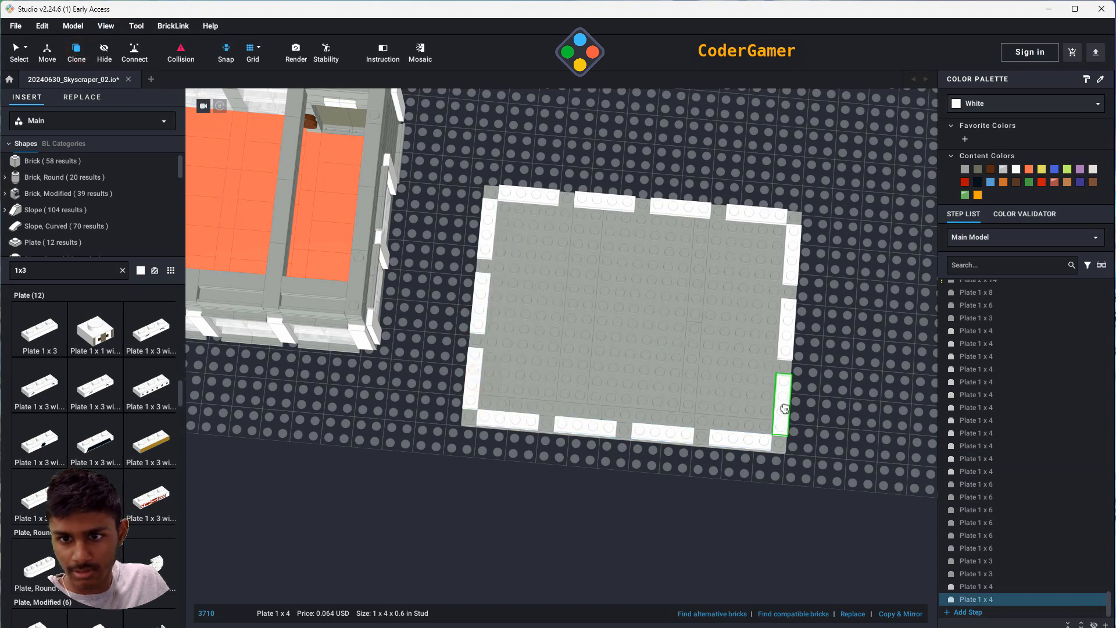
{"action": "left_click", "coordinate": [785, 409]}
{"action": "key", "text": "Escape"}
{"action": "mouse_move", "coordinate": [871, 476]}
{"action": "right_mouse_down"}
{"action": "mouse_move", "coordinate": [864, 455]}
{"action": "mouse_move", "coordinate": [803, 426]}
{"action": "mouse_move", "coordinate": [787, 440]}
{"action": "right_mouse_up"}
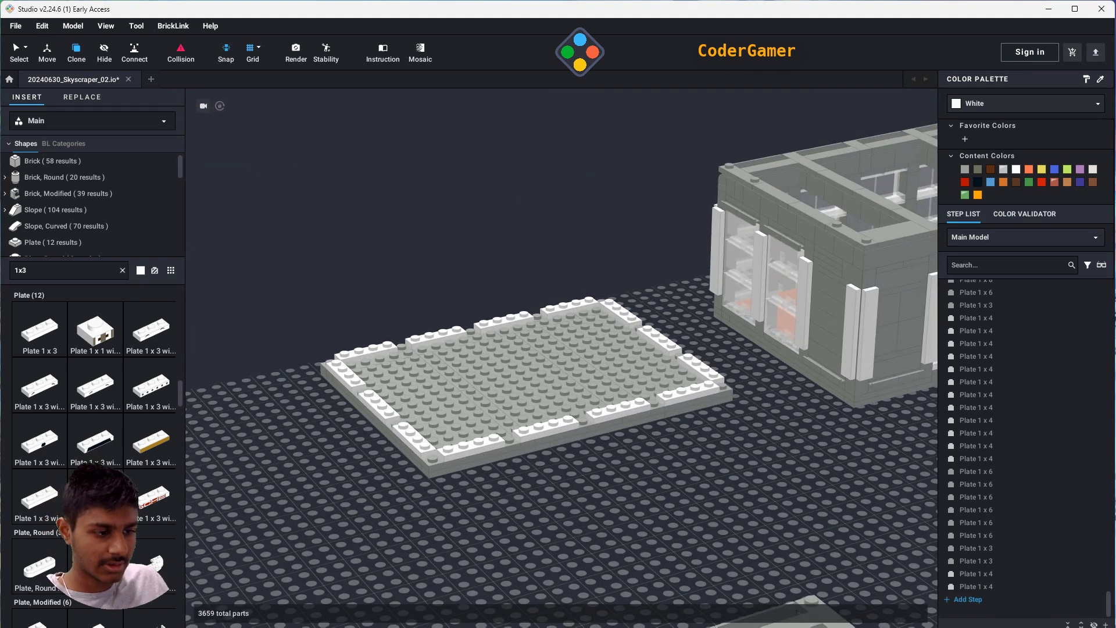
{"action": "right_click_drag", "start_coordinate": [584, 537], "coordinate": [300, 474]}
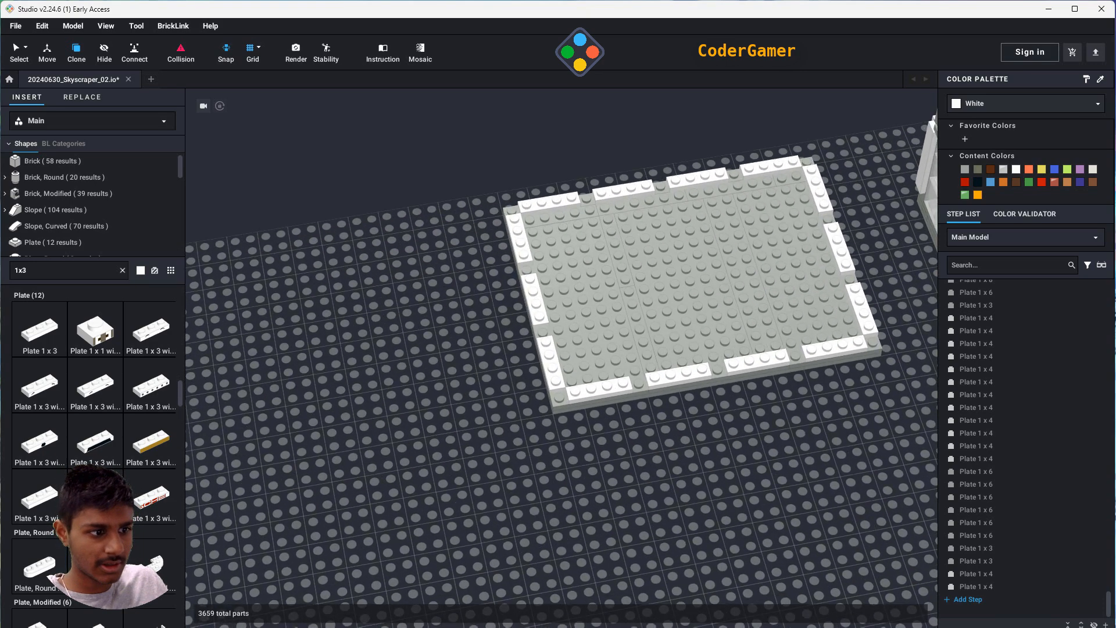
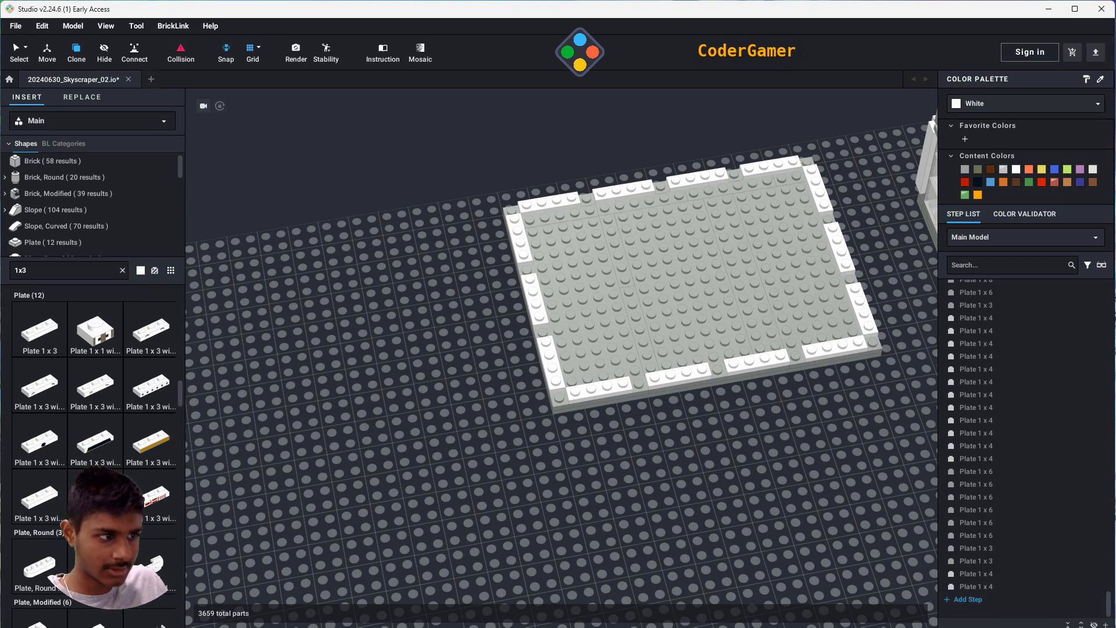
- Clone the light gray Plate, Modified 1 x 2 with Door Rail from the neighboring building and set two on each white plate of one long edge
{"action": "scroll", "coordinate": [674, 474], "scroll_direction": "up", "scroll_amount": 5}
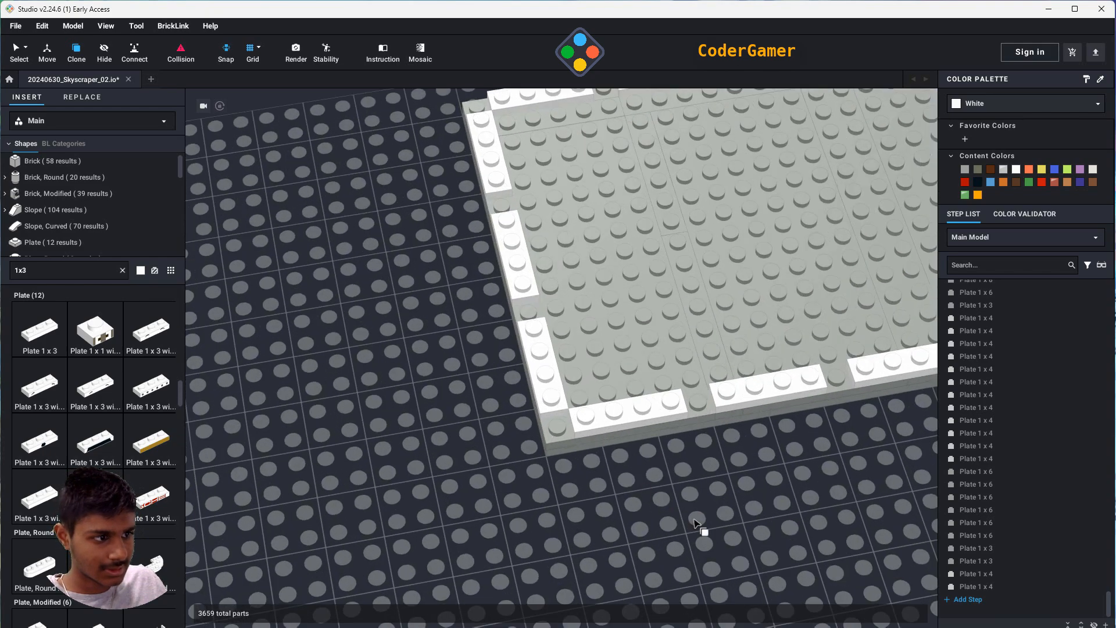
{"action": "scroll", "coordinate": [701, 520], "scroll_direction": "down", "scroll_amount": 10}
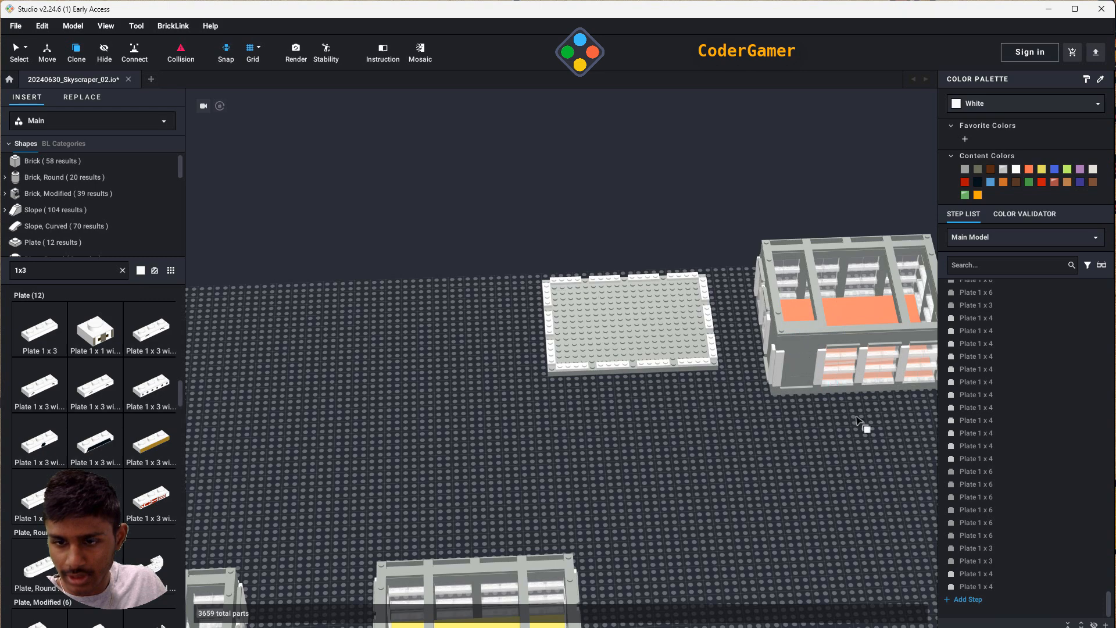
{"action": "middle_click_drag", "start_coordinate": [872, 401], "coordinate": [835, 404]}
{"action": "left_click", "coordinate": [808, 347]}
{"action": "scroll", "coordinate": [515, 417], "scroll_direction": "up", "scroll_amount": 6}
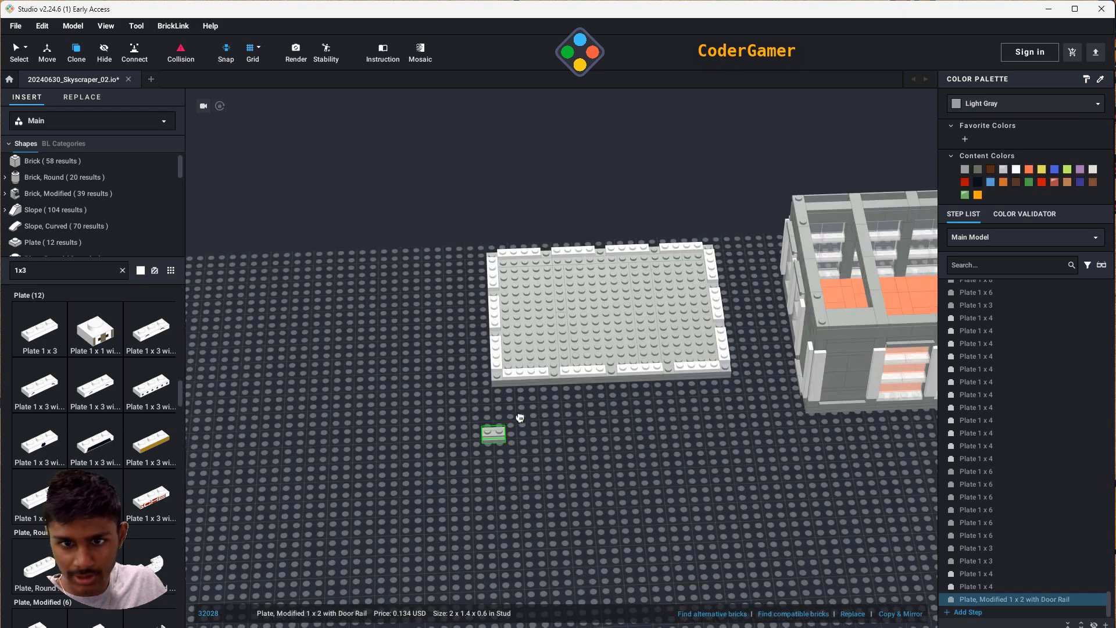
{"action": "scroll", "coordinate": [510, 418], "scroll_direction": "up", "scroll_amount": 2}
{"action": "left_click", "coordinate": [510, 390]}
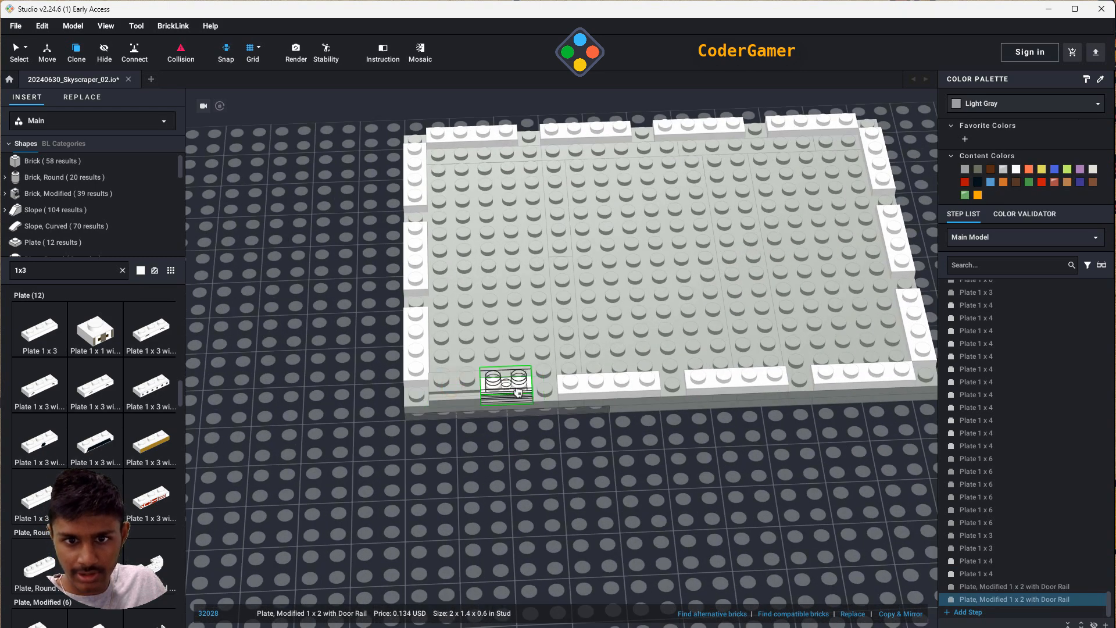
{"action": "left_click", "coordinate": [589, 388]}
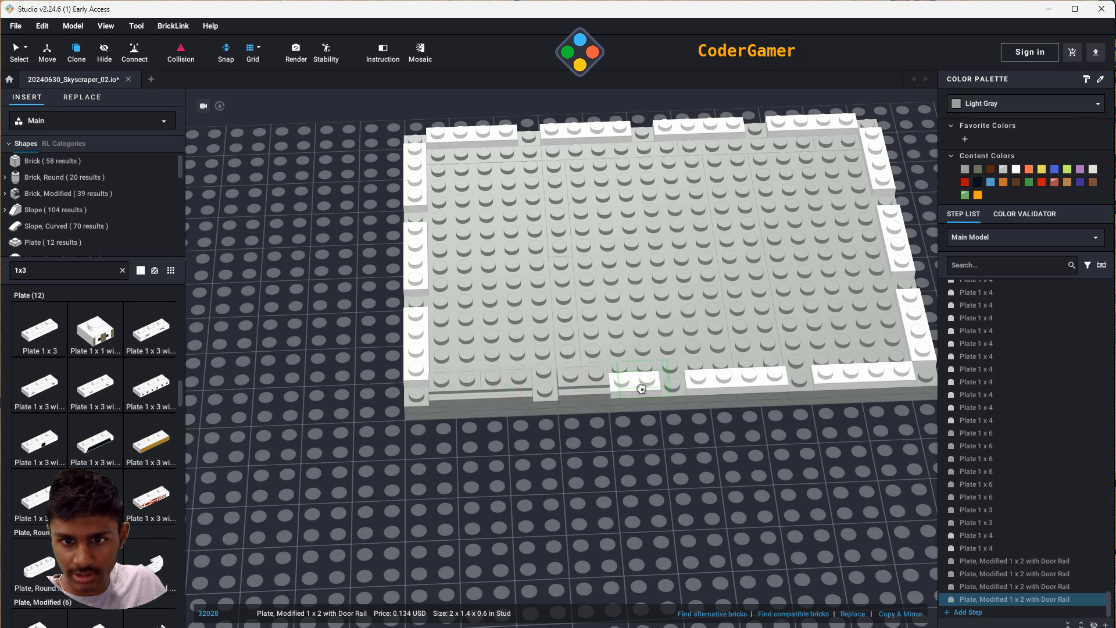
{"action": "left_click", "coordinate": [638, 381]}
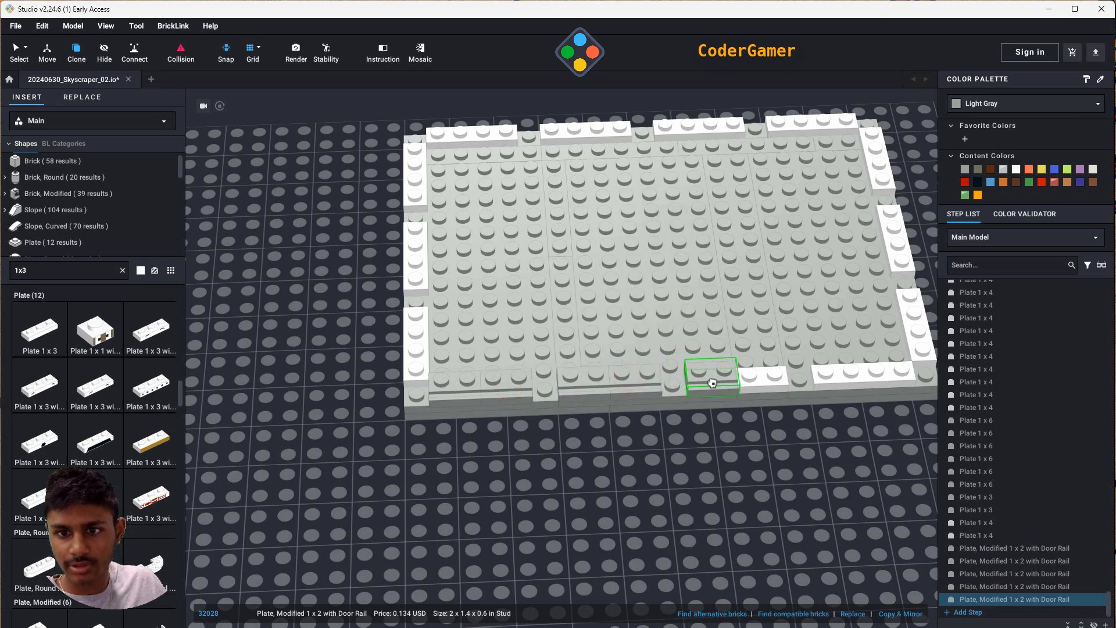
{"action": "left_click", "coordinate": [713, 378]}
{"action": "left_click", "coordinate": [770, 381]}
{"action": "left_click", "coordinate": [840, 378]}
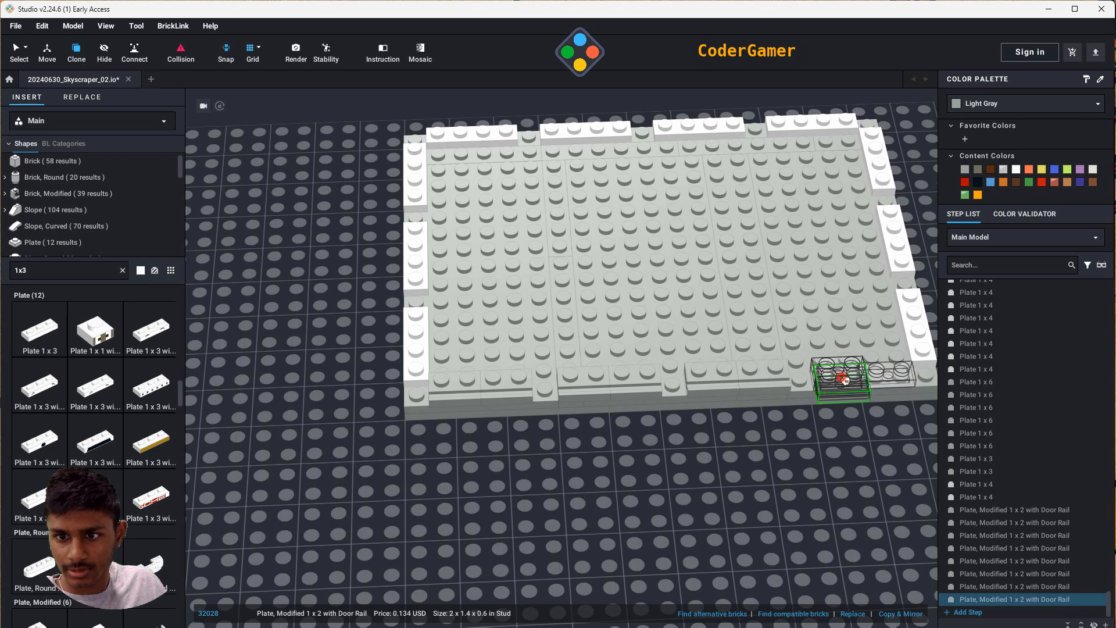
{"action": "left_click", "coordinate": [886, 379]}
- Rotate the door rail plate and place two on each of the three white plates along the adjacent short edge
{"action": "right_click_drag", "start_coordinate": [862, 494], "coordinate": [798, 514]}
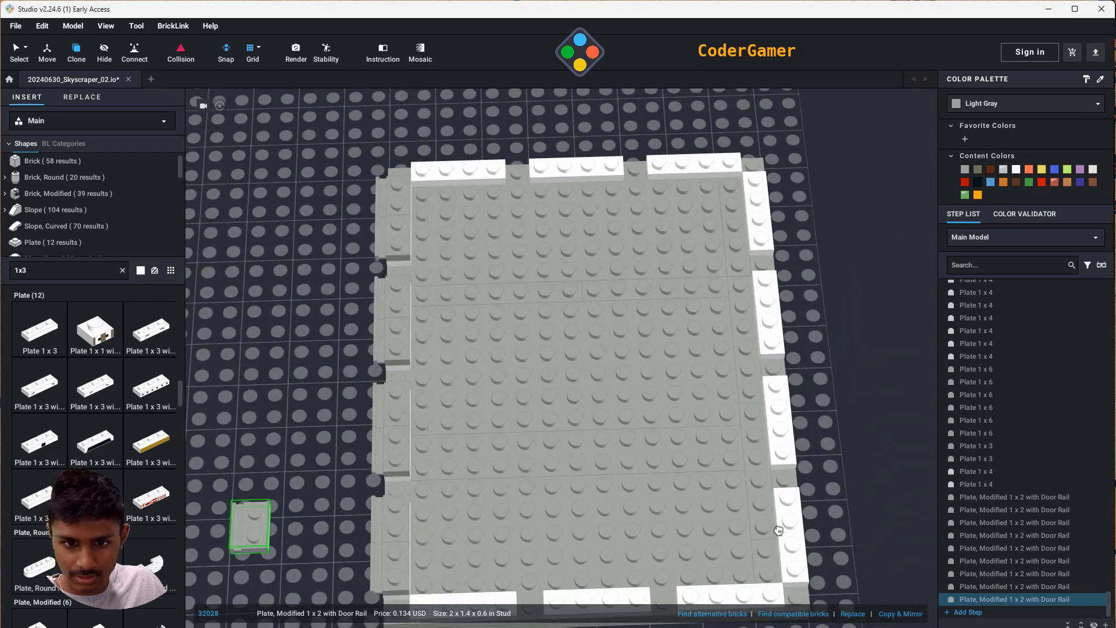
{"action": "middle_click_drag", "start_coordinate": [705, 447], "coordinate": [515, 369]}
{"action": "key", "text": "Right"}
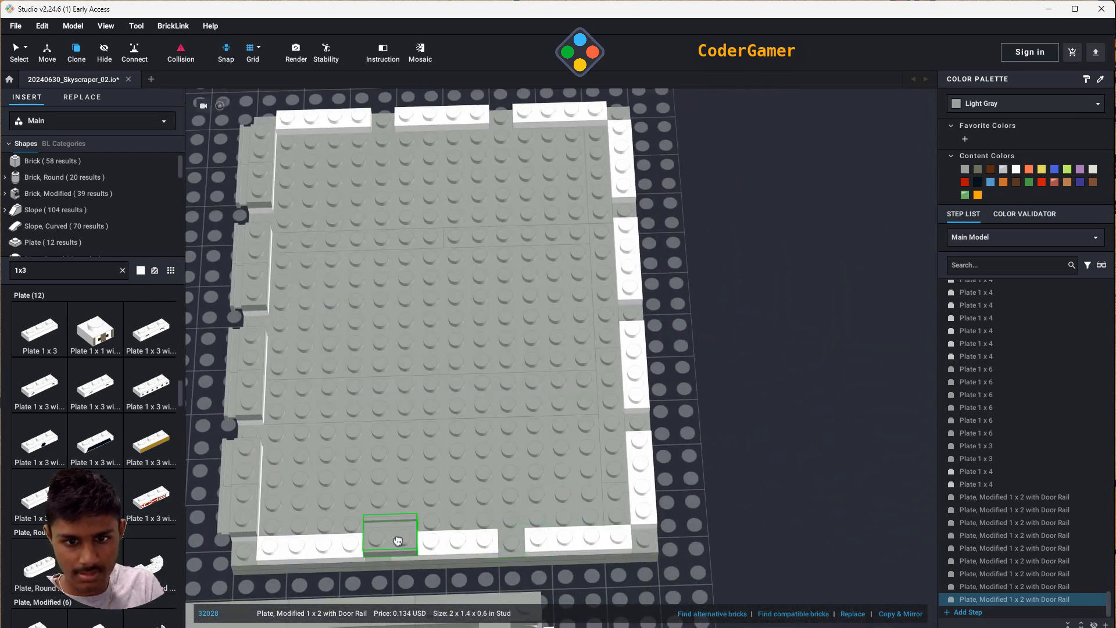
{"action": "left_click", "coordinate": [282, 553]}
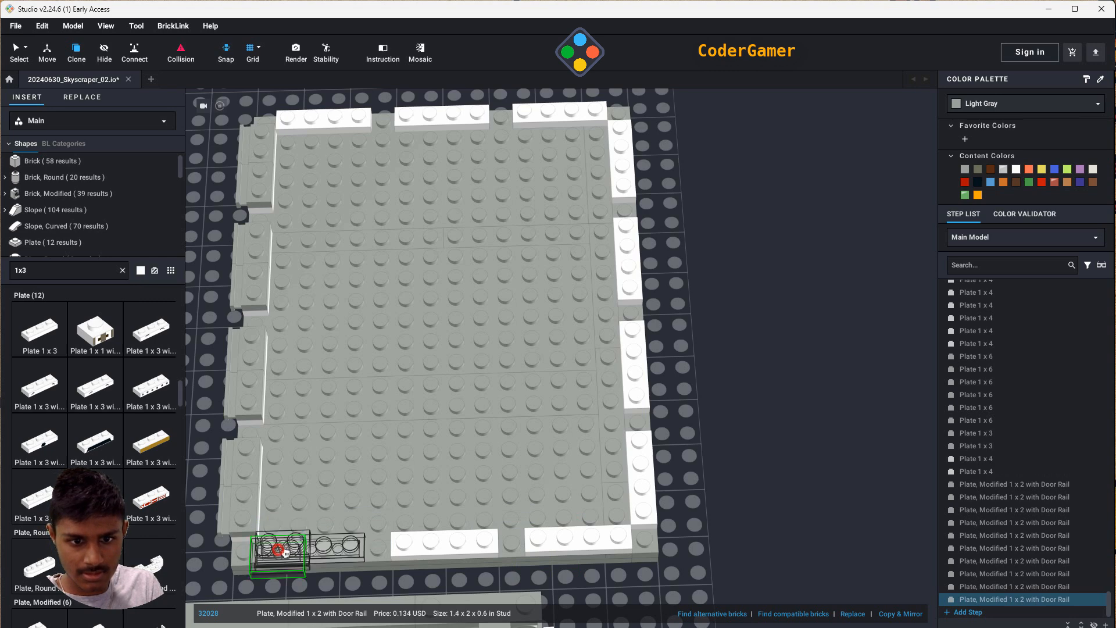
{"action": "left_click", "coordinate": [337, 551]}
{"action": "left_click", "coordinate": [419, 546]}
{"action": "left_click", "coordinate": [472, 545]}
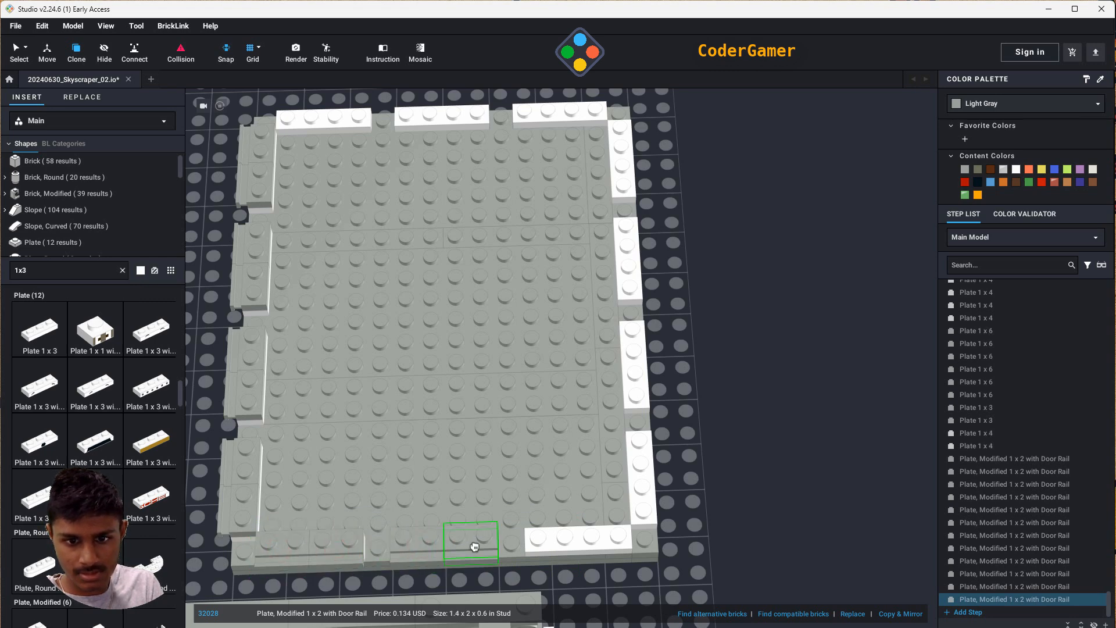
{"action": "left_click", "coordinate": [555, 539]}
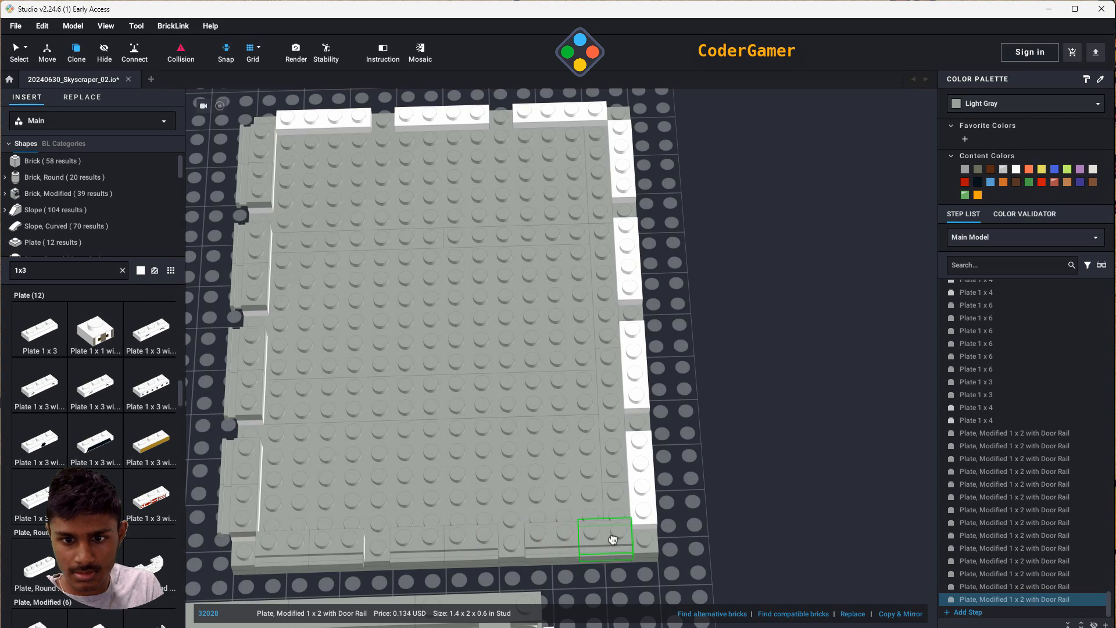
{"action": "left_click", "coordinate": [613, 539]}
- Place two door rail plates on each of the four white plates along the opposite long edge
{"action": "right_click_drag", "start_coordinate": [662, 540], "coordinate": [616, 532]}
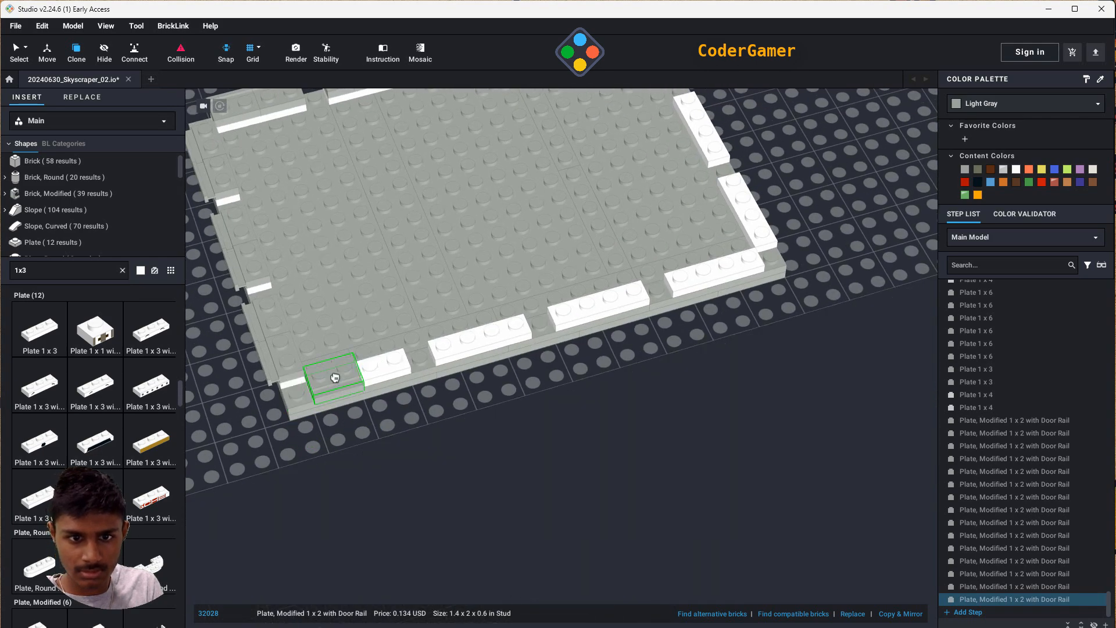
{"action": "left_click", "coordinate": [334, 378]}
{"action": "left_click", "coordinate": [397, 367]}
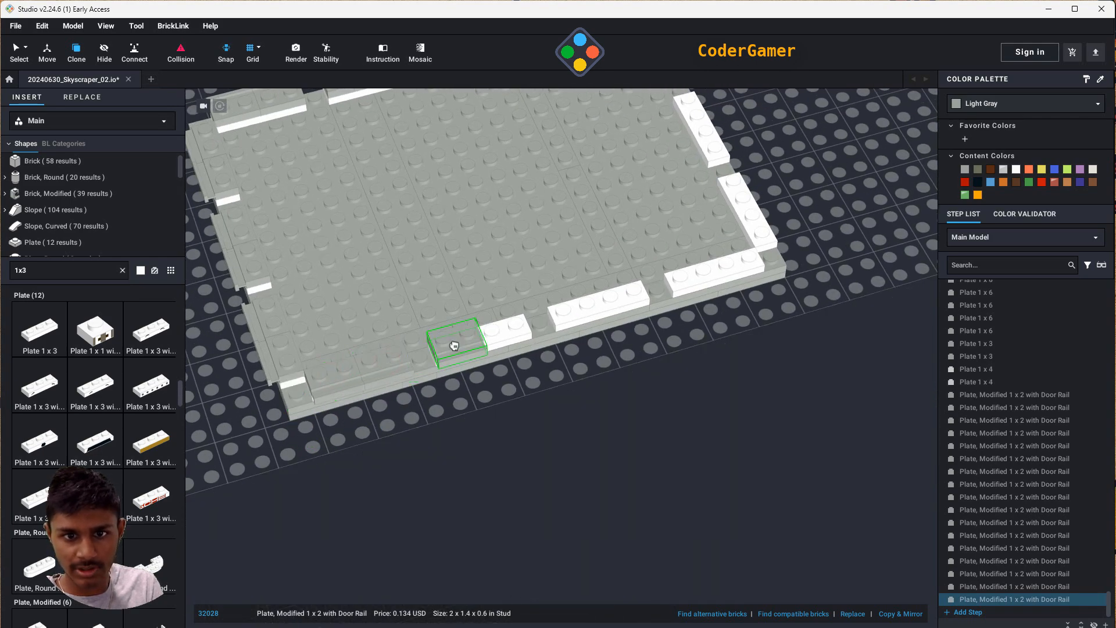
{"action": "left_click", "coordinate": [451, 346]}
{"action": "left_click", "coordinate": [506, 327]}
{"action": "left_click", "coordinate": [569, 308]}
{"action": "left_click", "coordinate": [624, 294]}
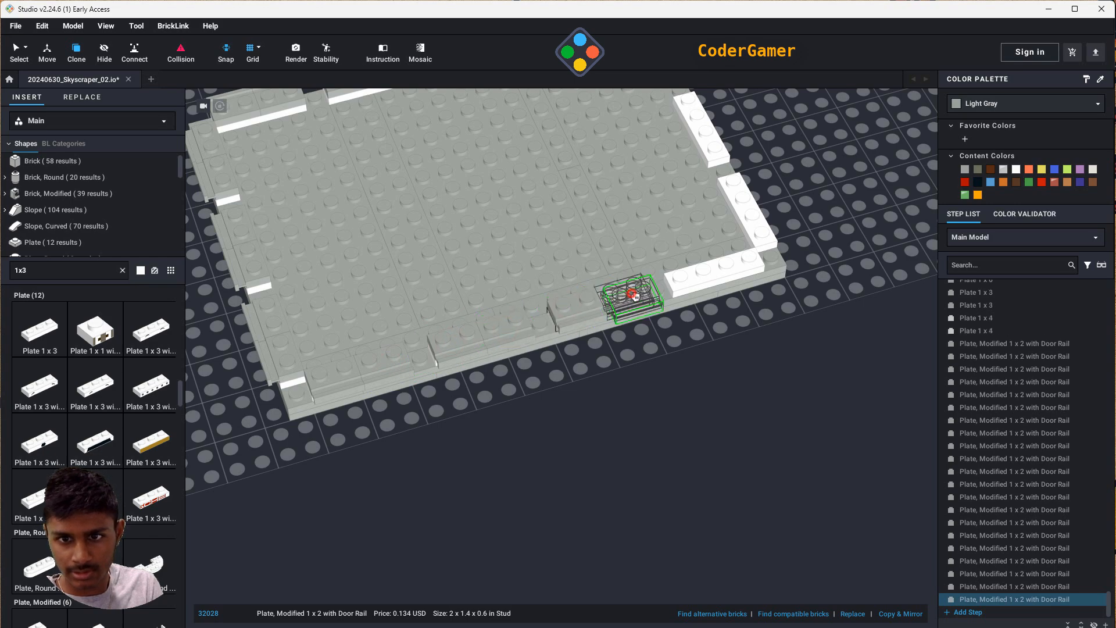
{"action": "left_click", "coordinate": [688, 271]}
{"action": "left_click", "coordinate": [731, 264]}
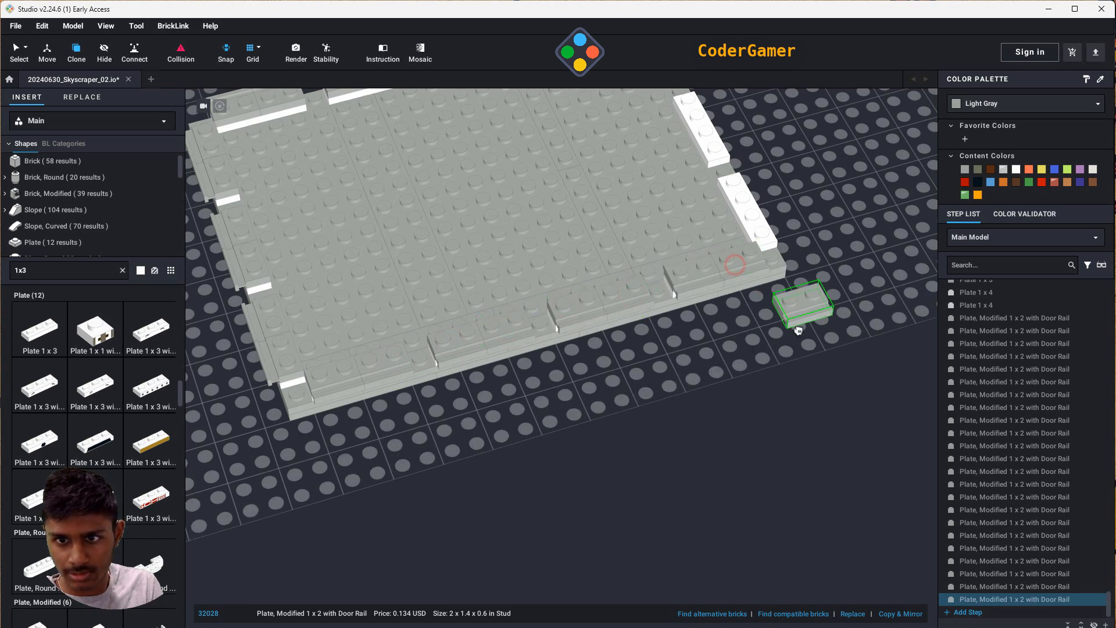
- Cover the white plates of the remaining short edge with pairs of door rail plates and discard the leftover copy
{"action": "right_click_drag", "start_coordinate": [801, 308], "coordinate": [742, 376]}
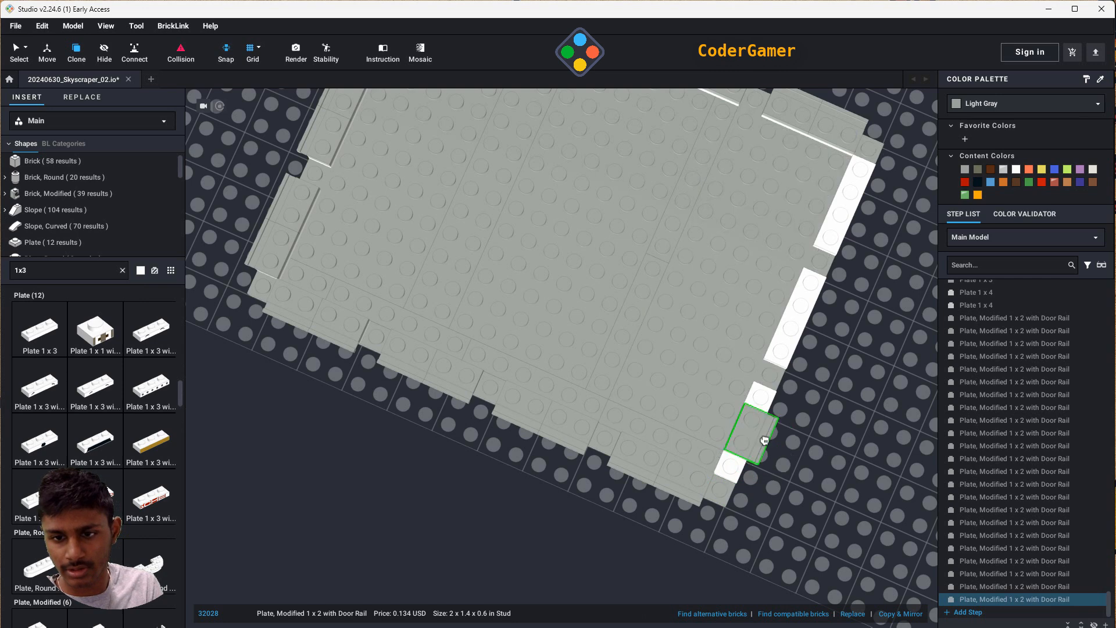
{"action": "left_click", "coordinate": [745, 454]}
{"action": "left_click", "coordinate": [759, 411]}
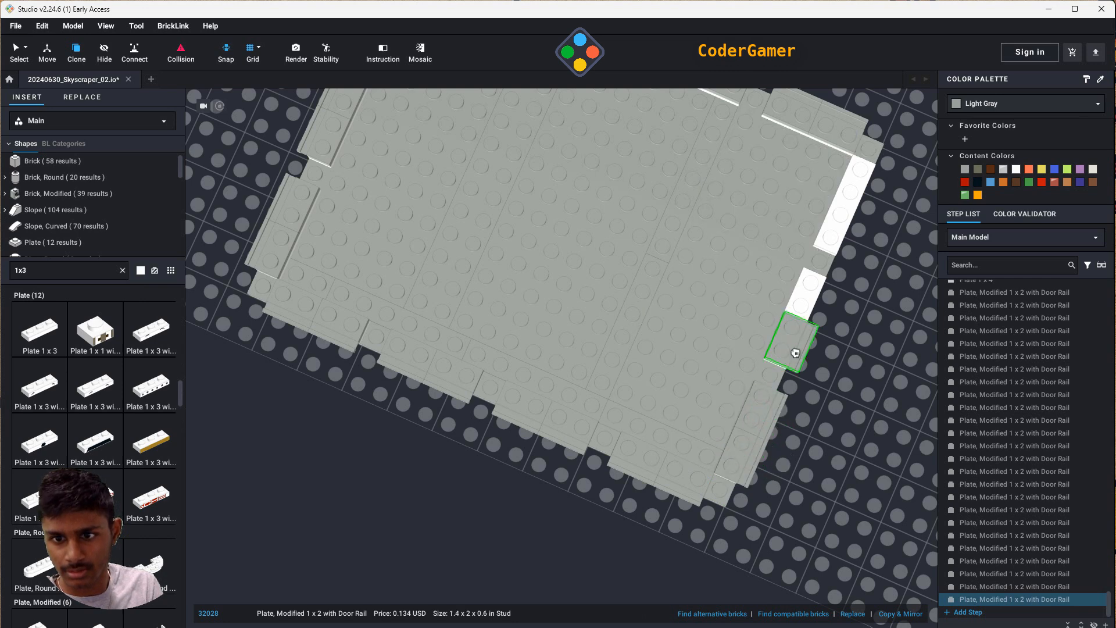
{"action": "left_click", "coordinate": [793, 349]}
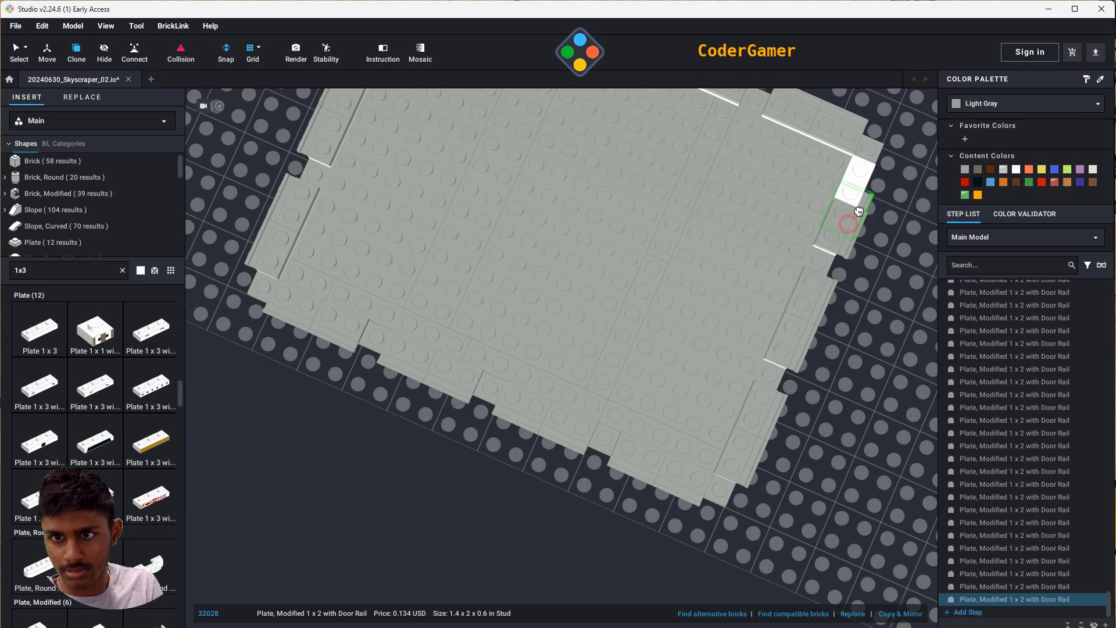
{"action": "left_click", "coordinate": [863, 183]}
{"action": "mouse_move", "coordinate": [876, 333]}
{"action": "right_mouse_down"}
{"action": "mouse_move", "coordinate": [860, 307]}
{"action": "mouse_move", "coordinate": [804, 370]}
{"action": "right_mouse_up"}
{"action": "key", "text": "Delete"}
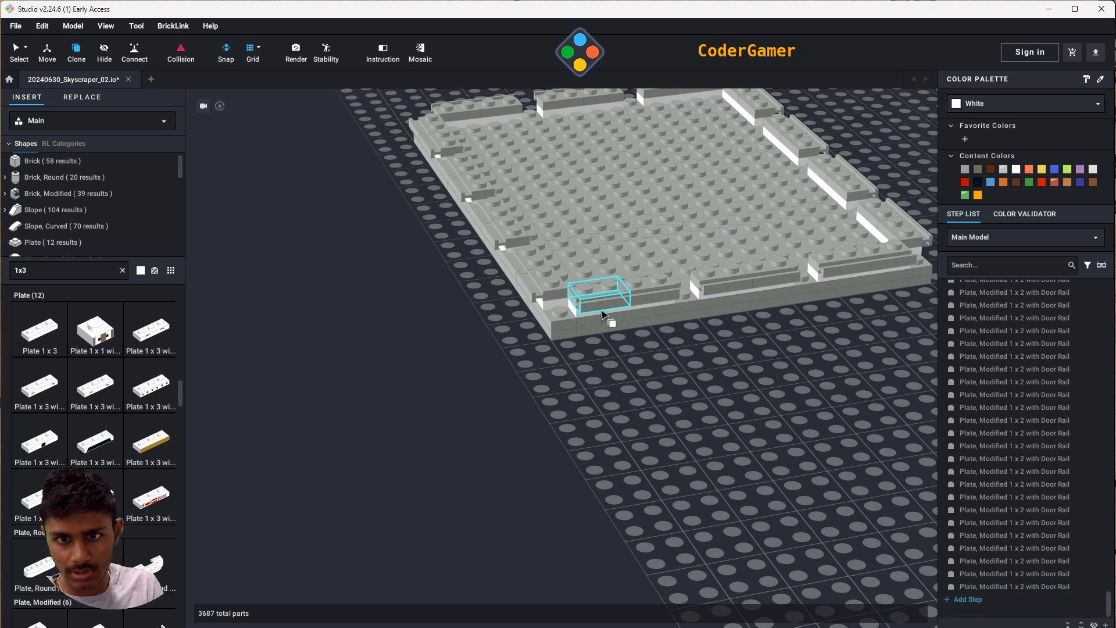
- Clone a white Plate 1 x 4 and place one on top of each door rail pair along one short edge
{"action": "left_click", "coordinate": [597, 312]}
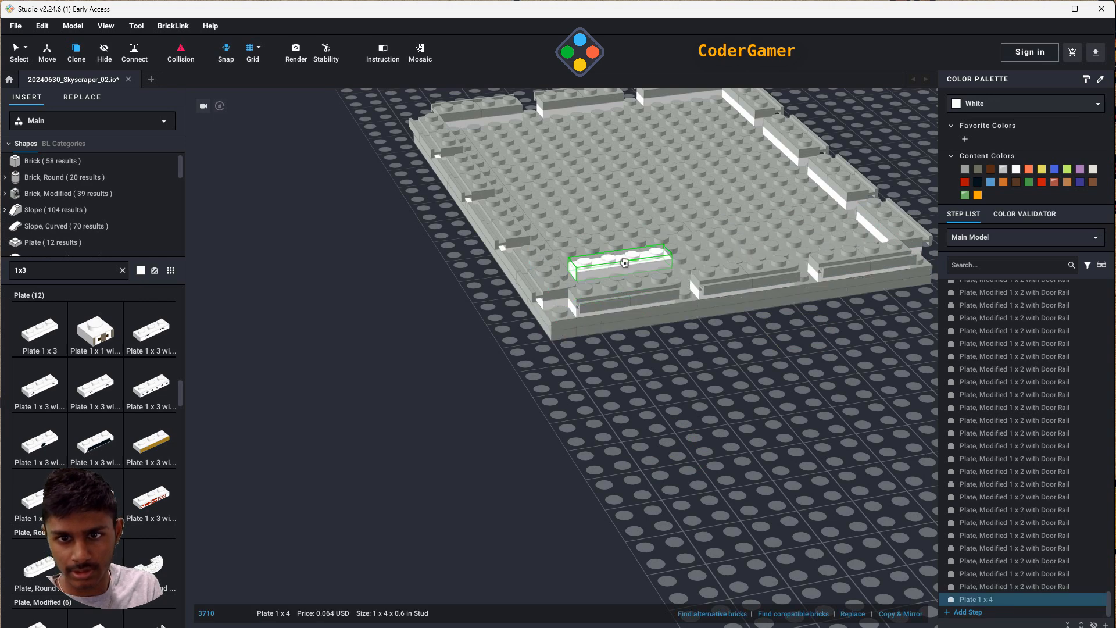
{"action": "left_click", "coordinate": [624, 277]}
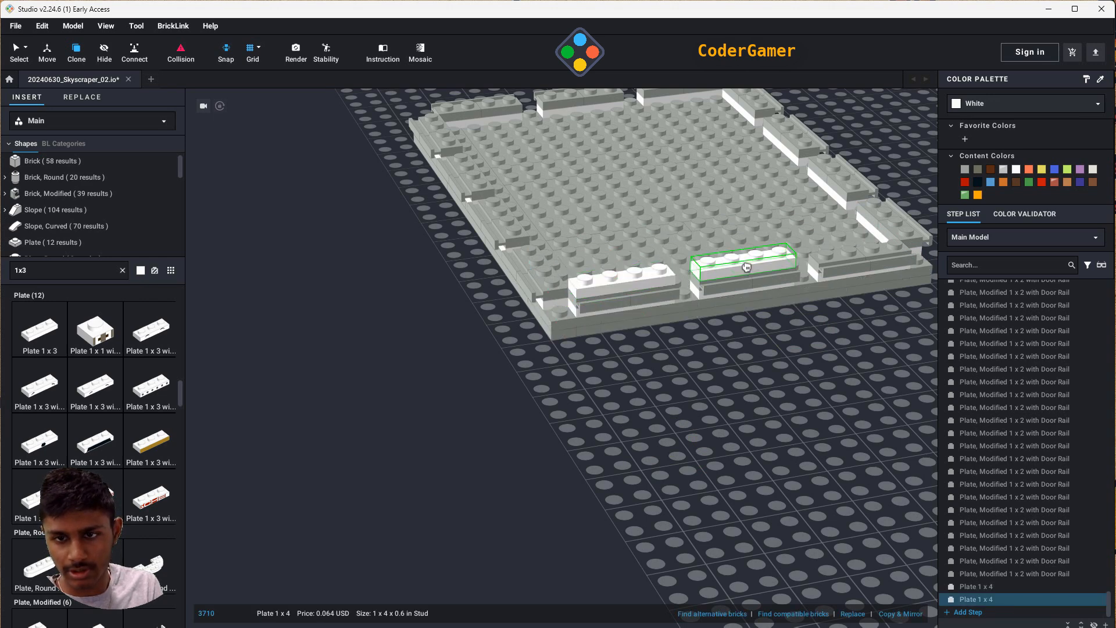
{"action": "left_click", "coordinate": [747, 264]}
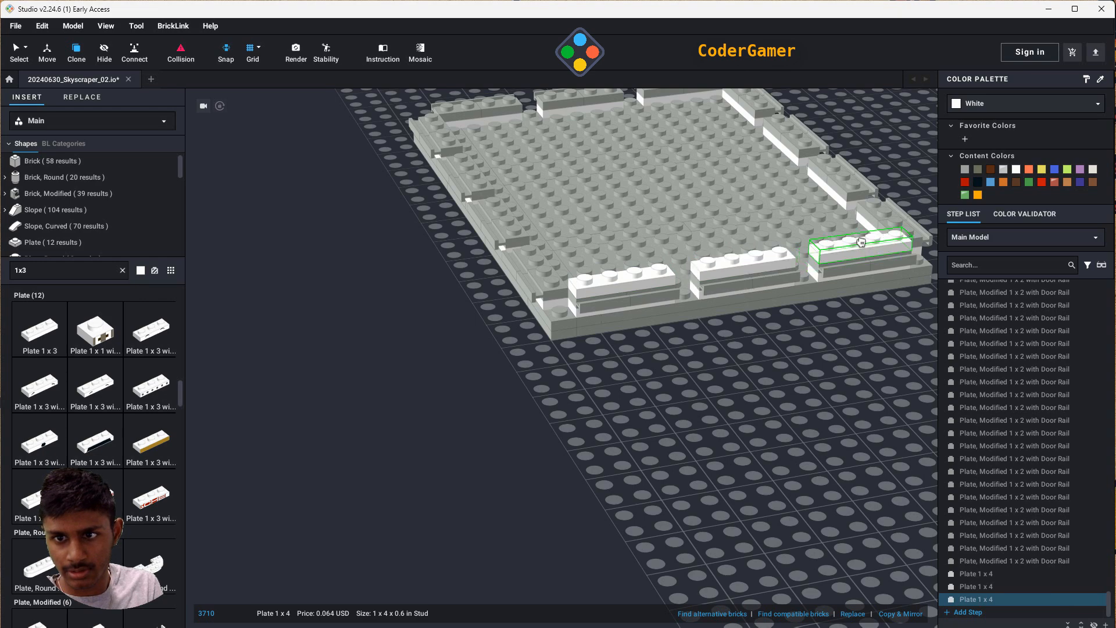
{"action": "left_click", "coordinate": [860, 245]}
{"action": "right_click_drag", "start_coordinate": [741, 432], "coordinate": [751, 449]}
- Place a white Plate 1 x 4 on each of the four door rail pairs along the adjoining long edge
{"action": "left_click", "coordinate": [723, 281]}
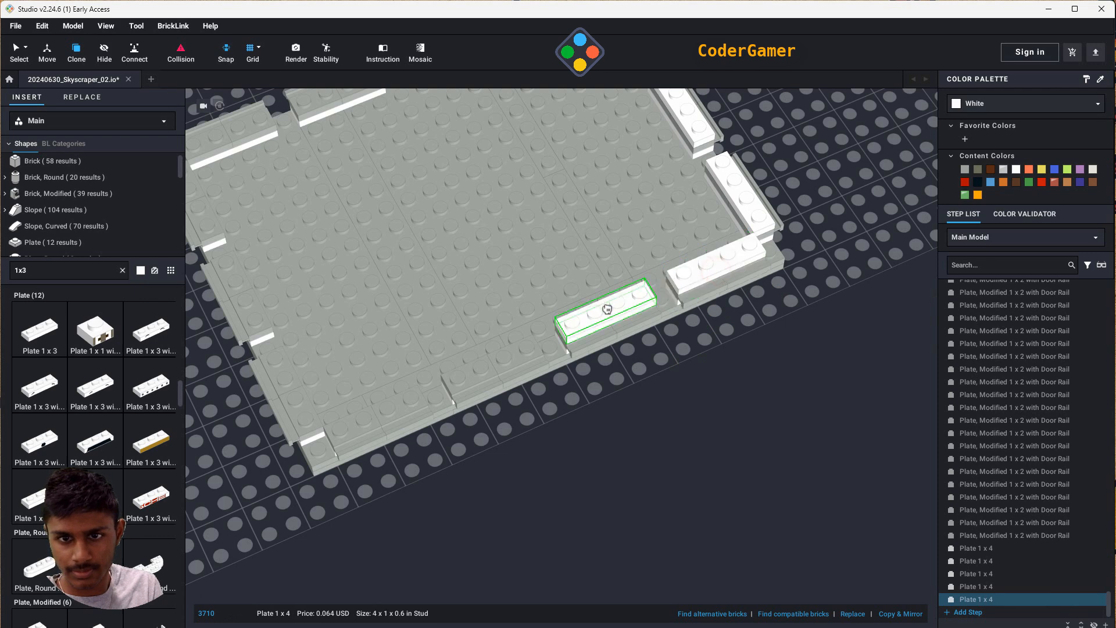
{"action": "left_click", "coordinate": [607, 310]}
{"action": "left_click", "coordinate": [502, 362]}
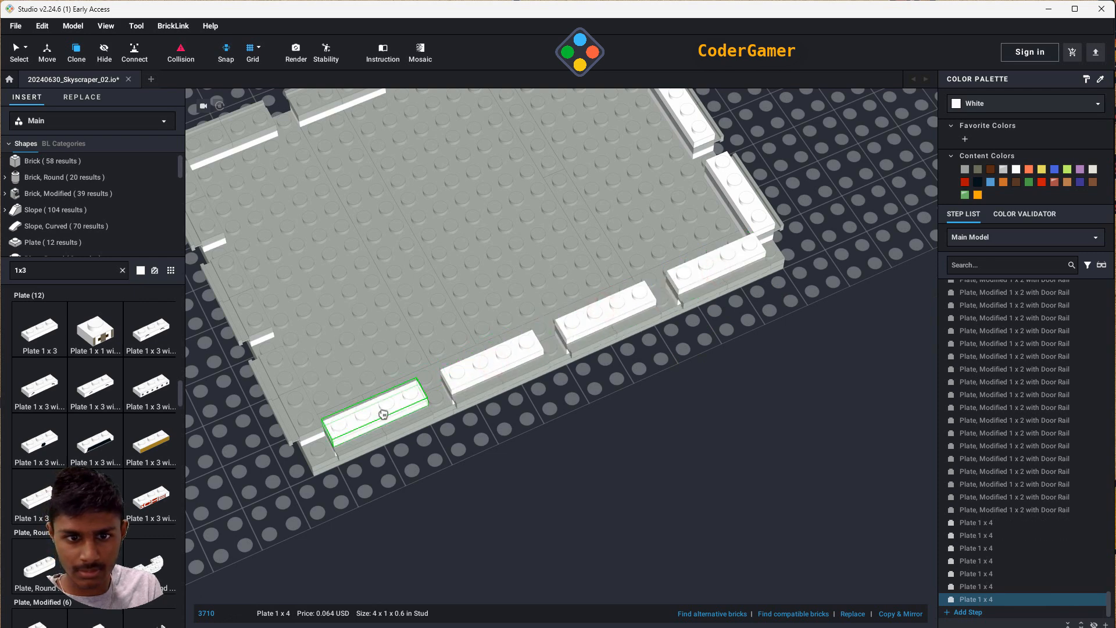
{"action": "left_click", "coordinate": [376, 410]}
- Top the three door rail pairs on the other short edge with white 1 x 4 plates
{"action": "left_click", "coordinate": [282, 338]}
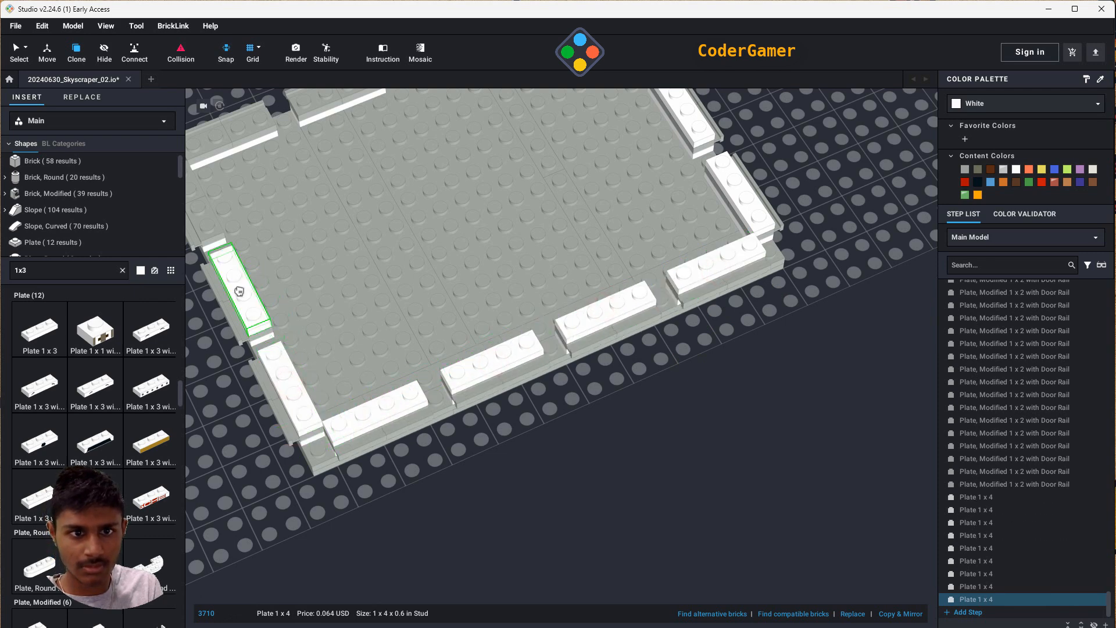
{"action": "right_click_drag", "start_coordinate": [383, 291], "coordinate": [399, 340]}
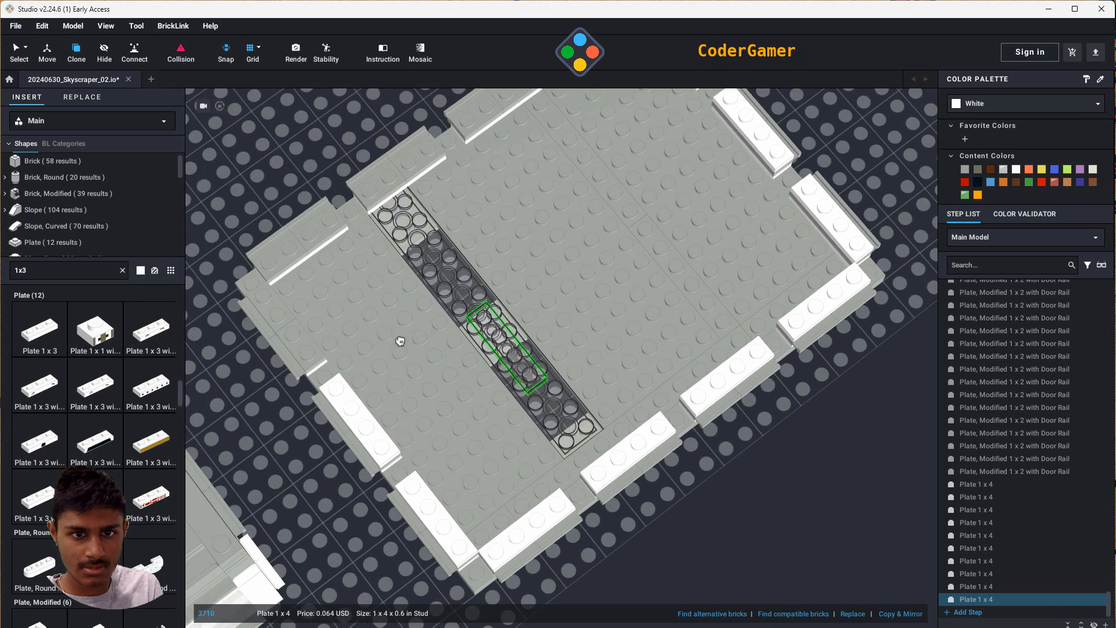
{"action": "left_click", "coordinate": [279, 327]}
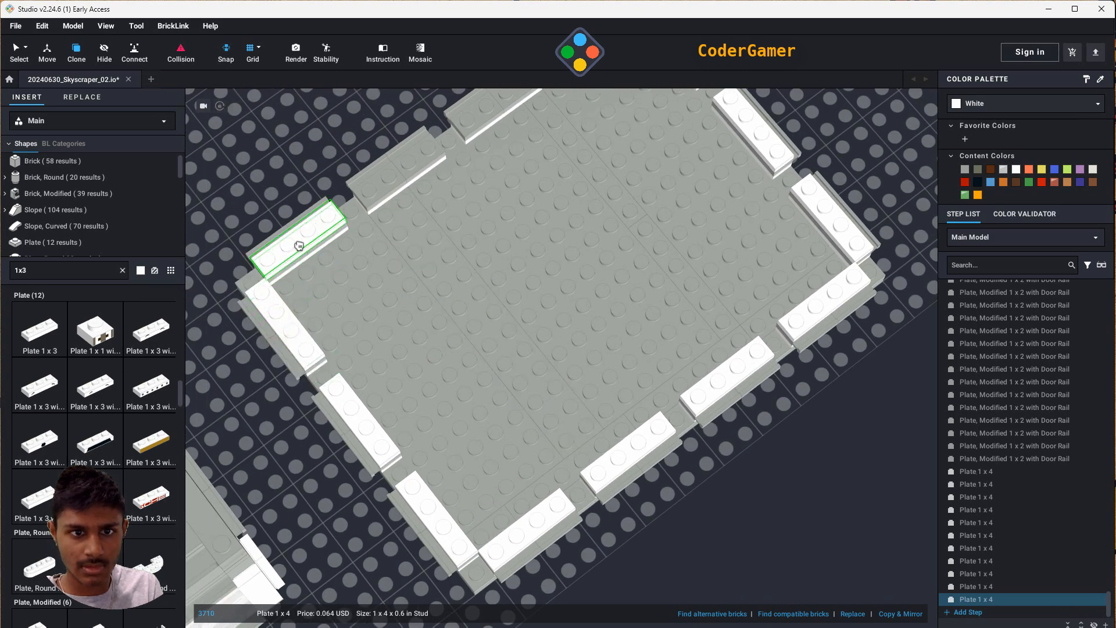
- Top the remaining door rail pairs on the last long edge with white 1 x 4 plates and discard the leftover copy
{"action": "left_click", "coordinate": [411, 171]}
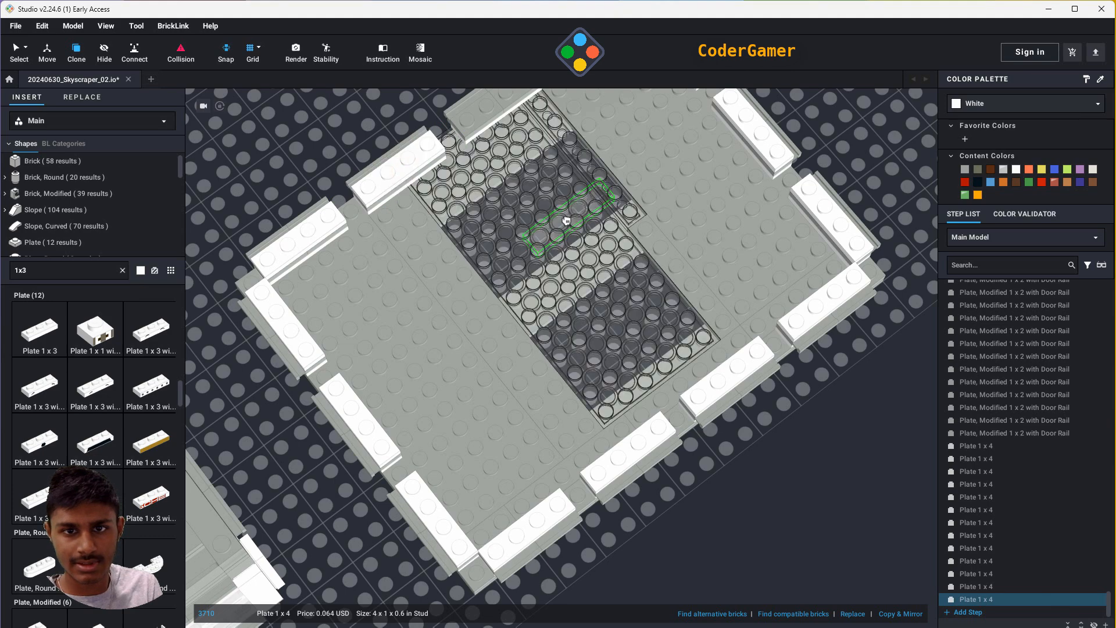
{"action": "middle_click_drag", "start_coordinate": [568, 219], "coordinate": [536, 263]}
{"action": "left_click", "coordinate": [458, 166]}
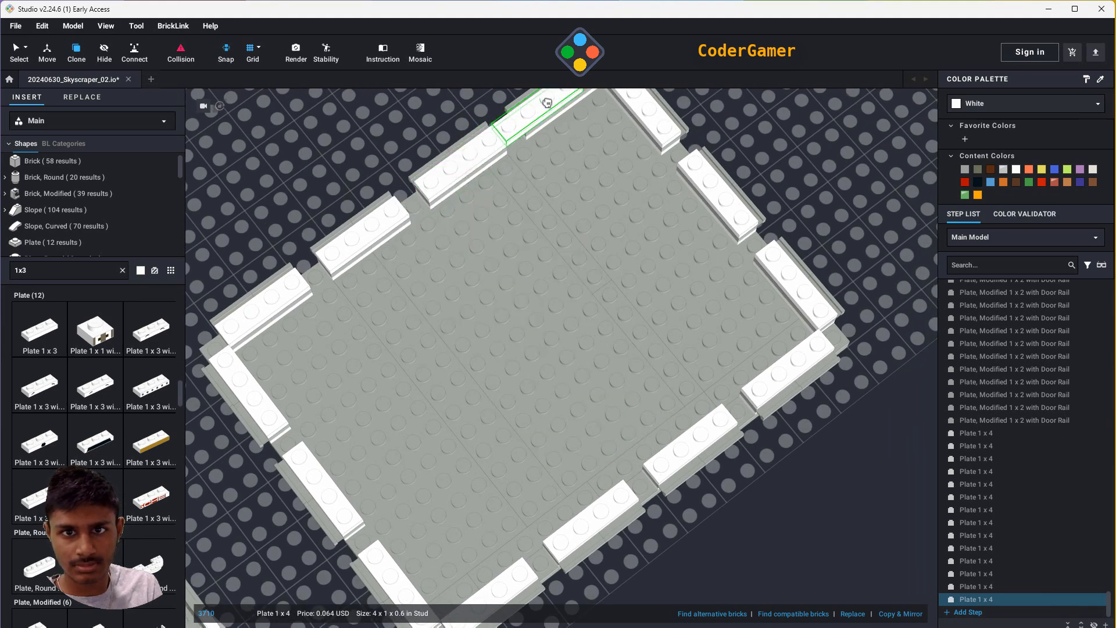
{"action": "right_click_drag", "start_coordinate": [569, 153], "coordinate": [592, 174]}
{"action": "left_click", "coordinate": [612, 156]}
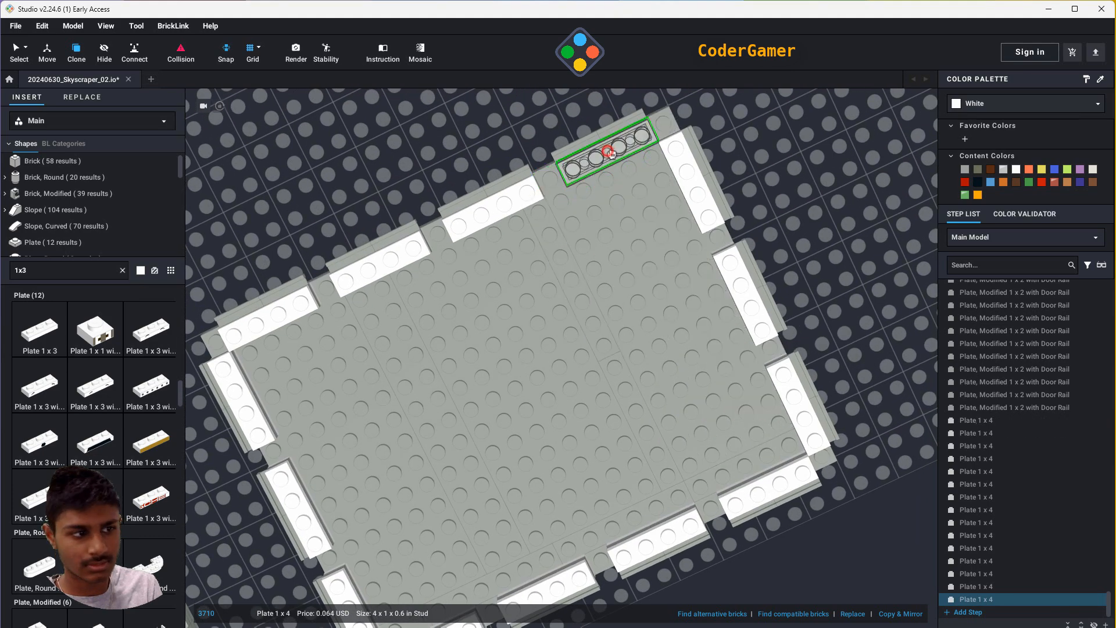
{"action": "key", "text": "Escape"}
{"action": "right_click_drag", "start_coordinate": [864, 316], "coordinate": [854, 271]}
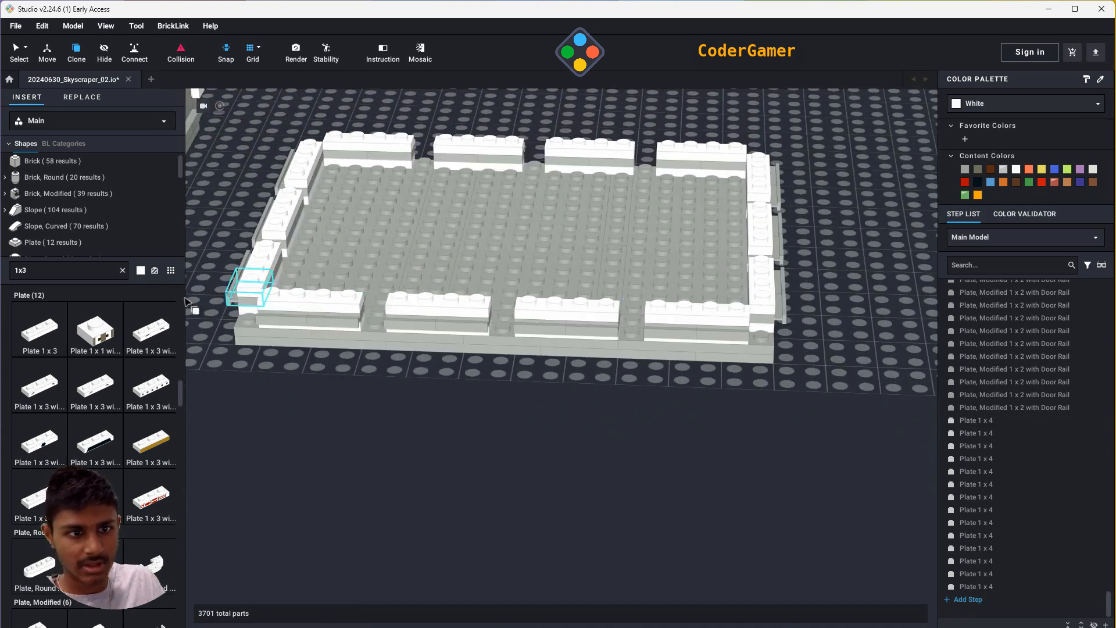
- Search the parts for 1x1 and fill the three gaps along one long edge with white Brick, Modified 1 x 1 with Stud on Side
{"action": "key", "text": "BackSpace"}
{"action": "type", "text": "1"}
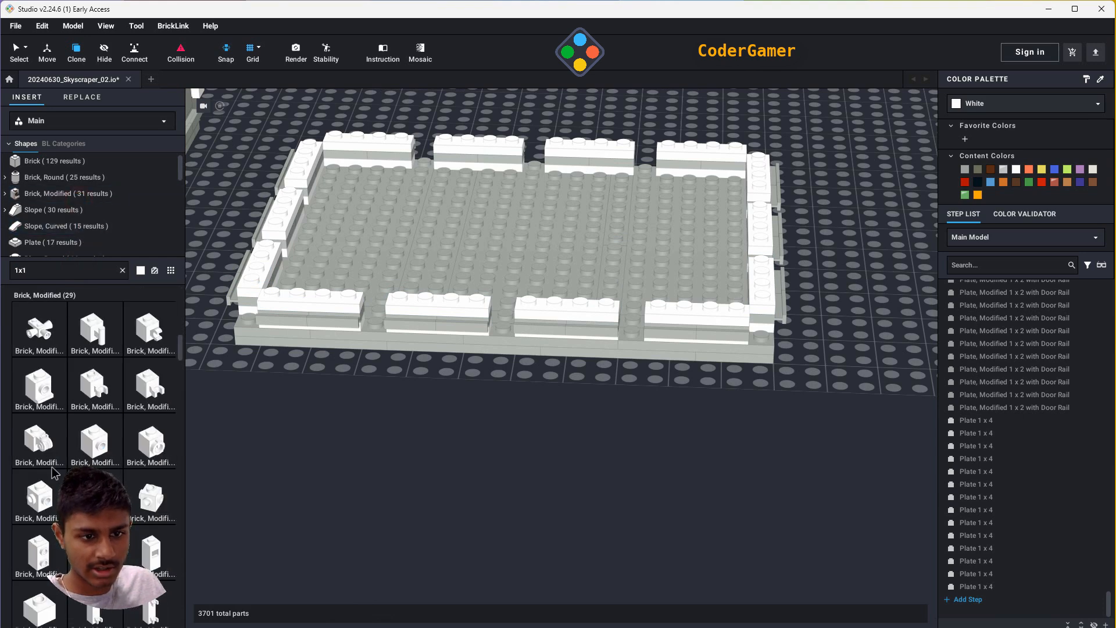
{"action": "left_click", "coordinate": [76, 439]}
{"action": "left_click", "coordinate": [366, 304]}
{"action": "left_click", "coordinate": [506, 309]}
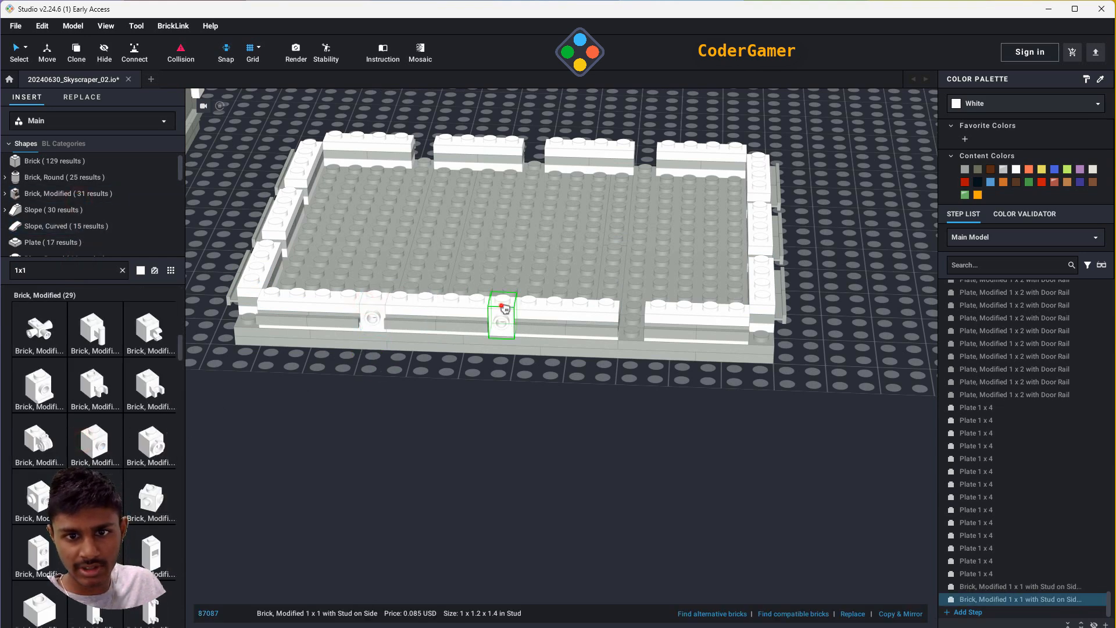
{"action": "left_click", "coordinate": [633, 318]}
- Fill the two gaps of the adjoining short edge and the three gaps of the other long edge with stud-on-side bricks facing outward
{"action": "right_click_drag", "start_coordinate": [887, 381], "coordinate": [817, 406]}
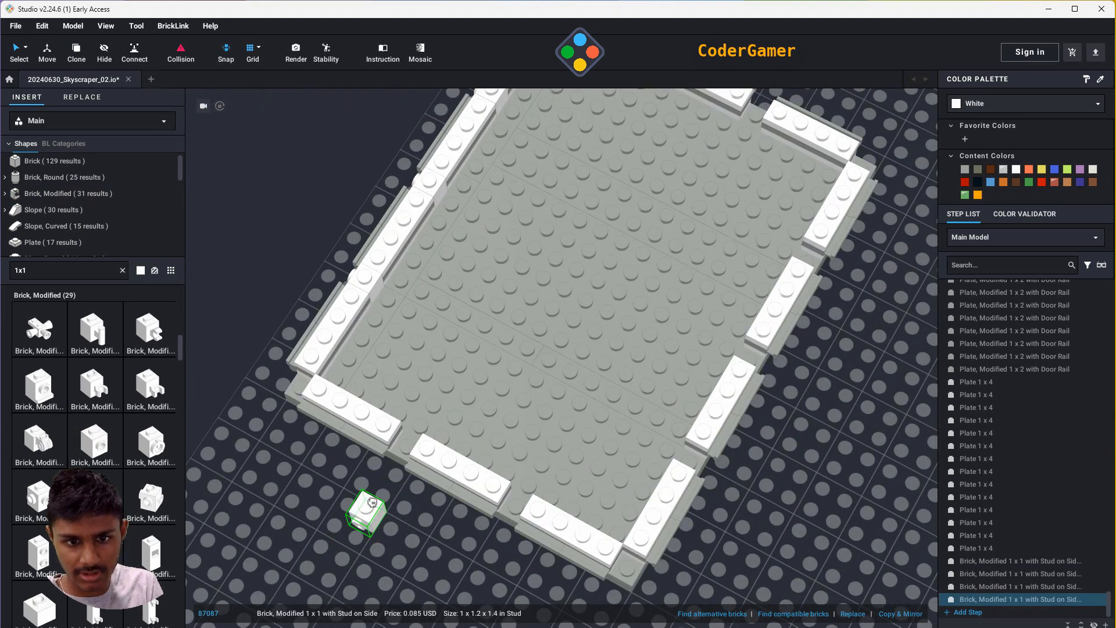
{"action": "left_click", "coordinate": [397, 440]}
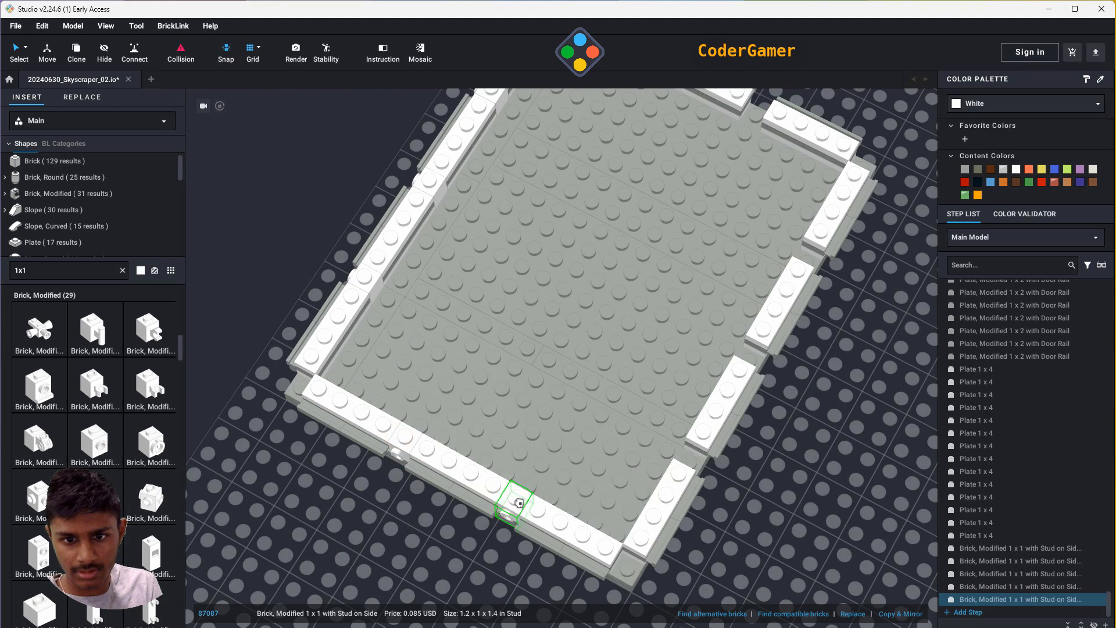
{"action": "left_click", "coordinate": [519, 501]}
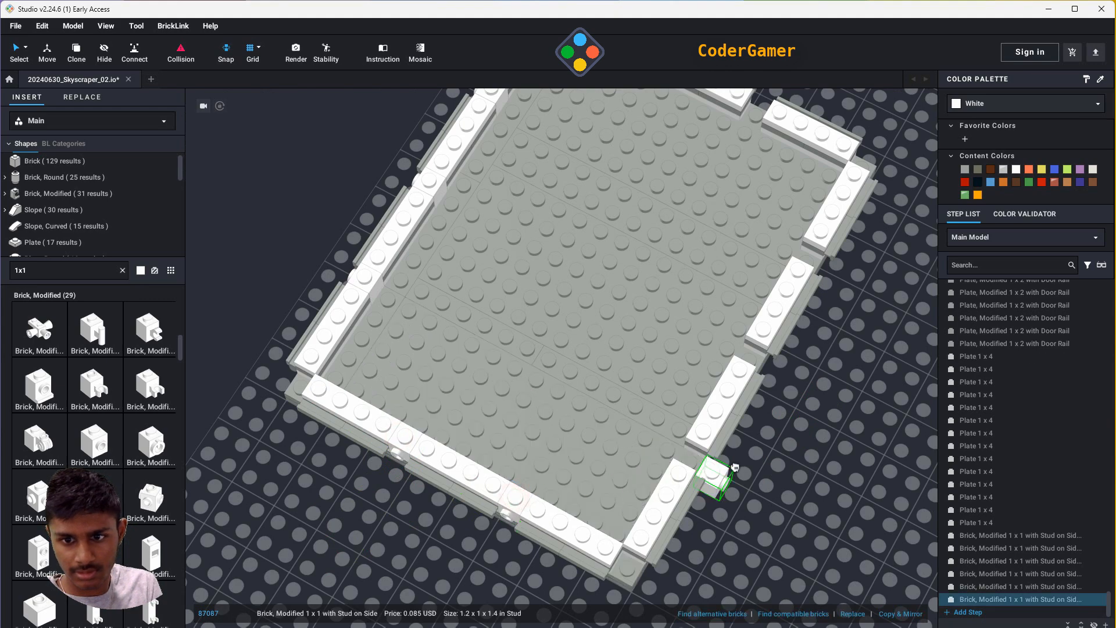
{"action": "left_click", "coordinate": [741, 429]}
{"action": "left_click", "coordinate": [768, 337]}
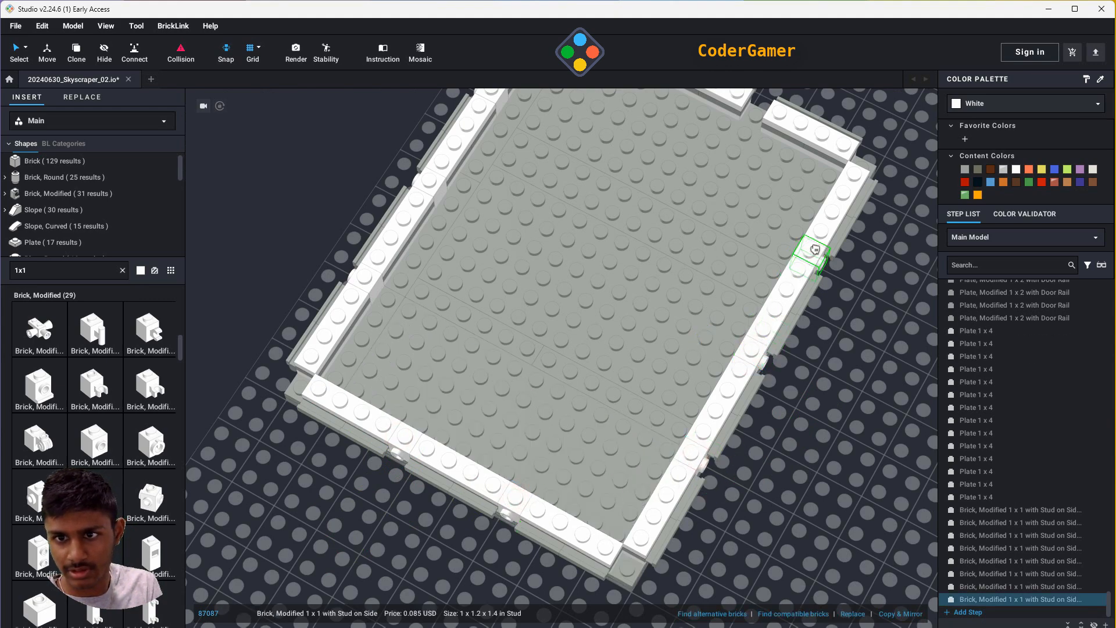
{"action": "left_click", "coordinate": [815, 248]}
- Fill the two gaps in the last short edge with stud-on-side bricks and discard the leftover copy
{"action": "right_click_drag", "start_coordinate": [875, 354], "coordinate": [771, 410]}
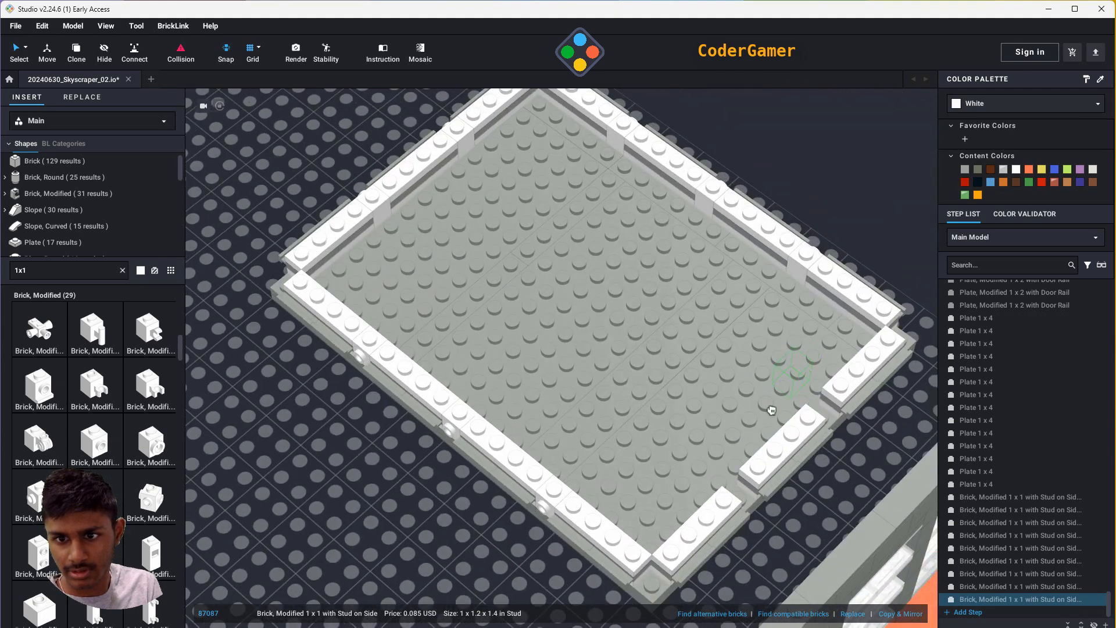
{"action": "left_click", "coordinate": [745, 484]}
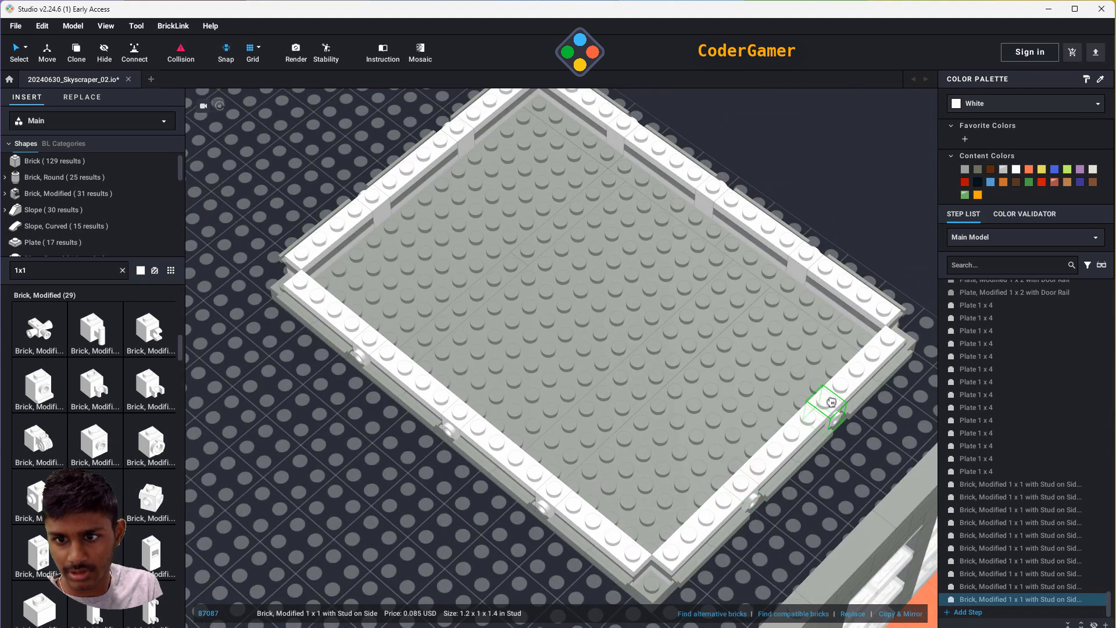
{"action": "key", "text": "Escape"}
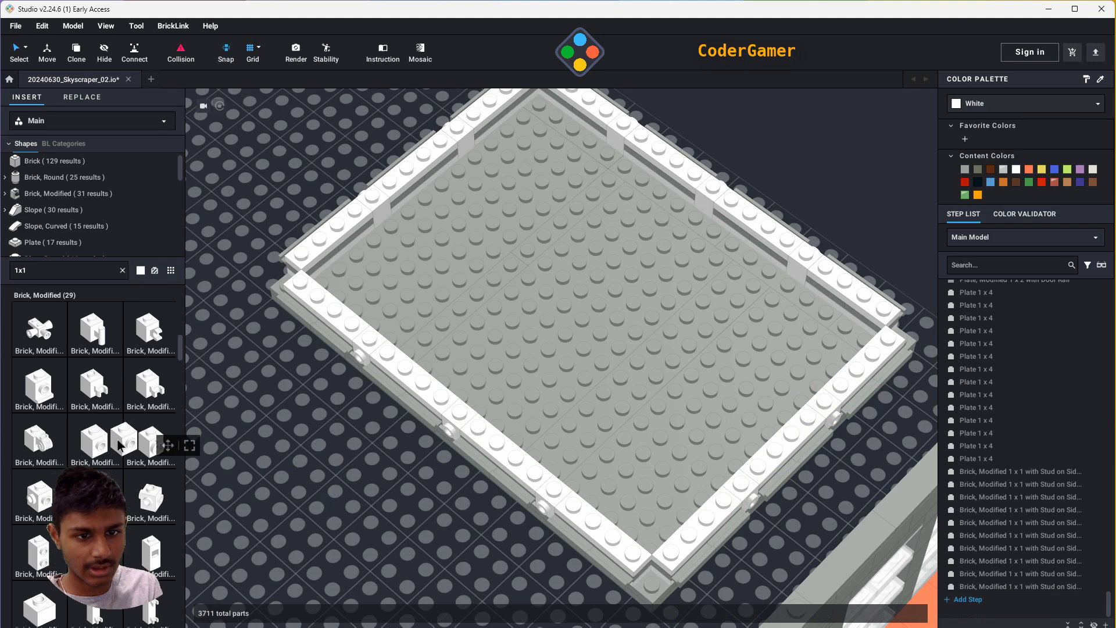
- Place a white Brick, Modified 1 x 1 with Studs on 2 Sides, Adjacent on two corners of the slab, studs facing outward
{"action": "left_click", "coordinate": [57, 493]}
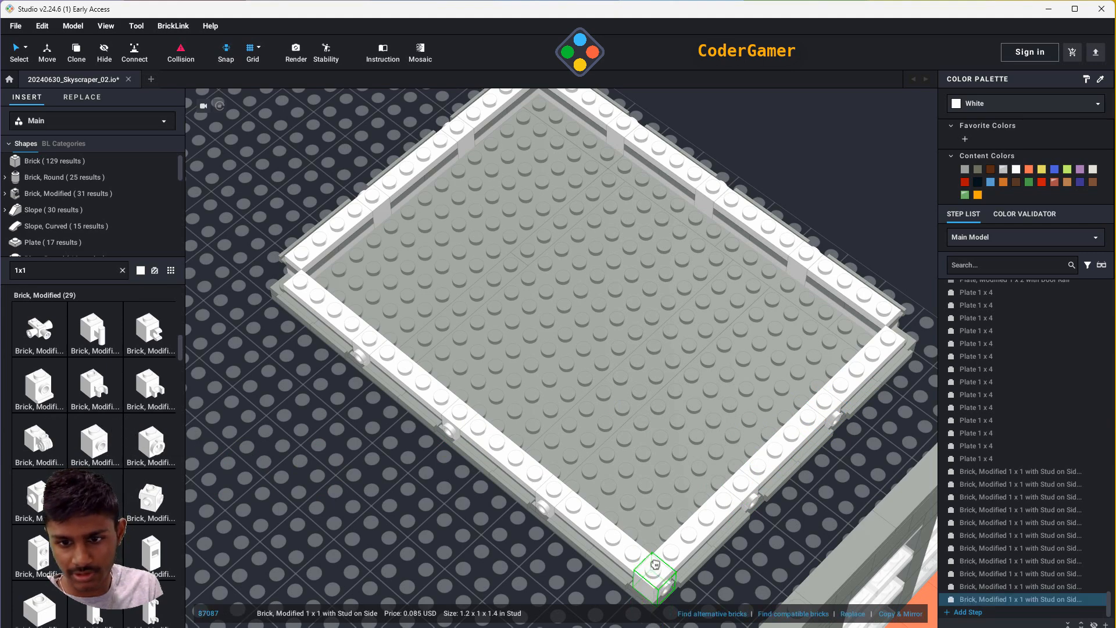
{"action": "right_click_drag", "start_coordinate": [912, 324], "coordinate": [802, 355]}
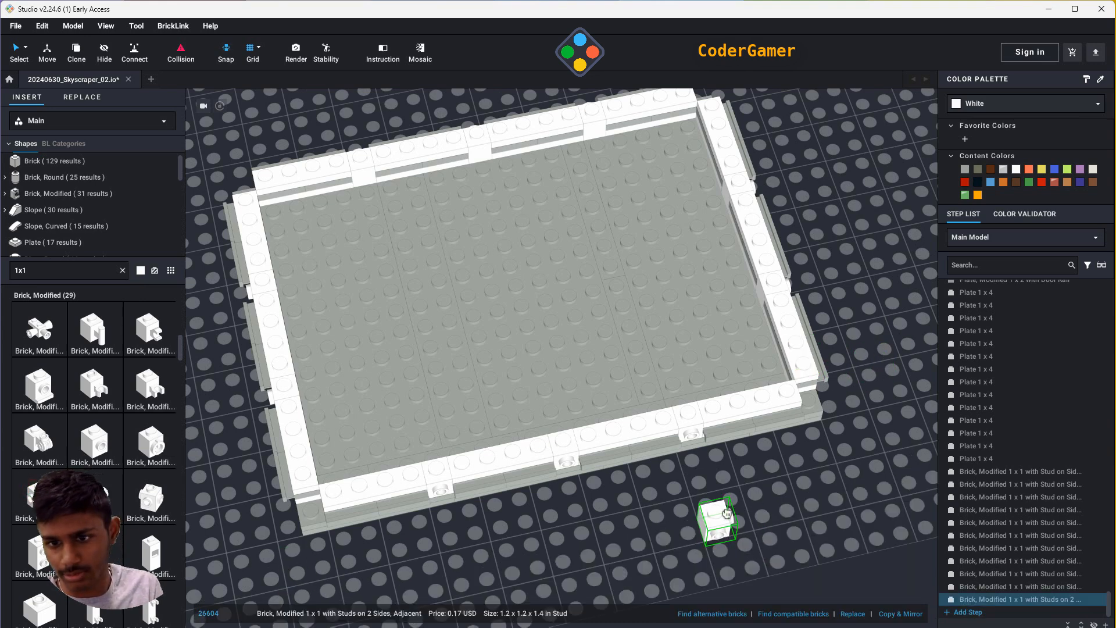
{"action": "left_click", "coordinate": [813, 398]}
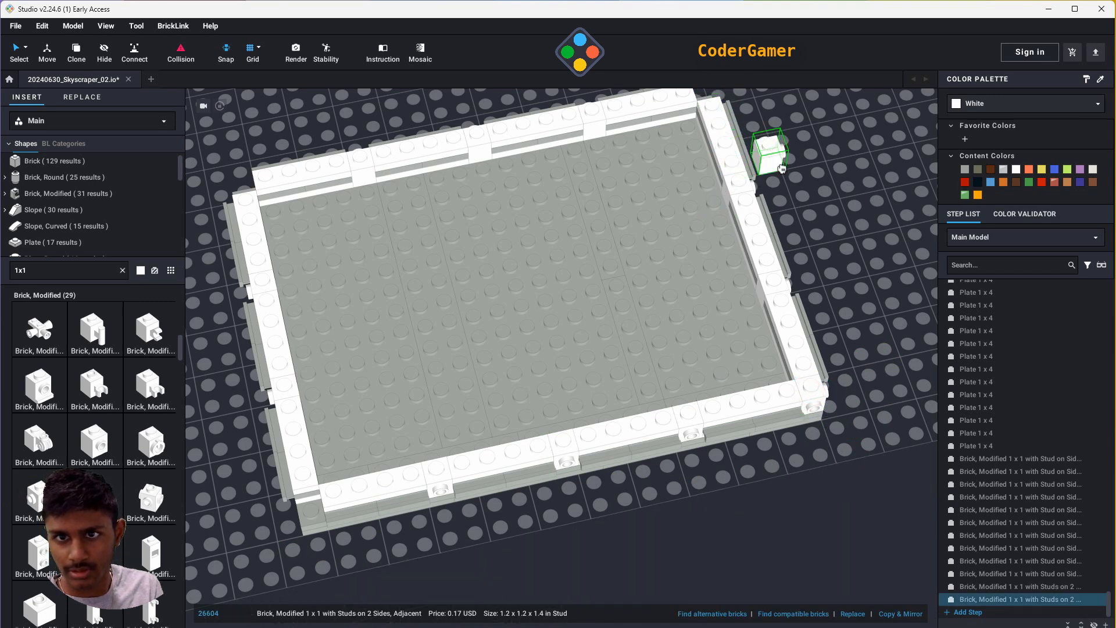
{"action": "middle_click_drag", "start_coordinate": [790, 163], "coordinate": [788, 211]}
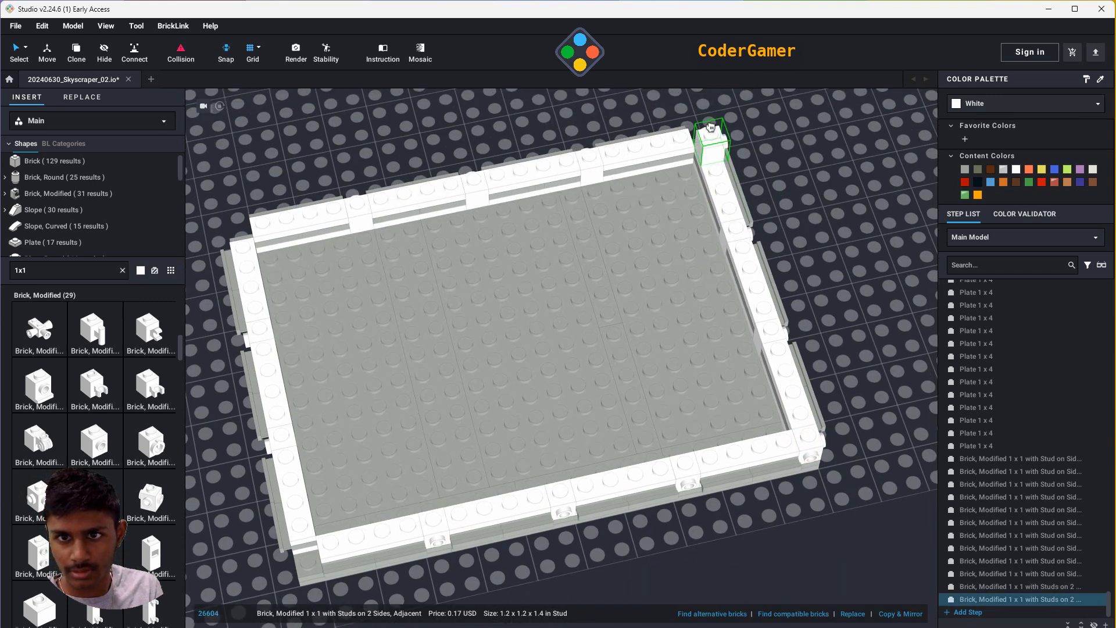
{"action": "right_click_drag", "start_coordinate": [840, 201], "coordinate": [741, 189]}
- Paste further two-sided stud bricks onto the remaining two corners of the slab with their studs facing outward
{"action": "key", "text": "ctrl+v"}
{"action": "right_click_drag", "start_coordinate": [814, 411], "coordinate": [727, 433]}
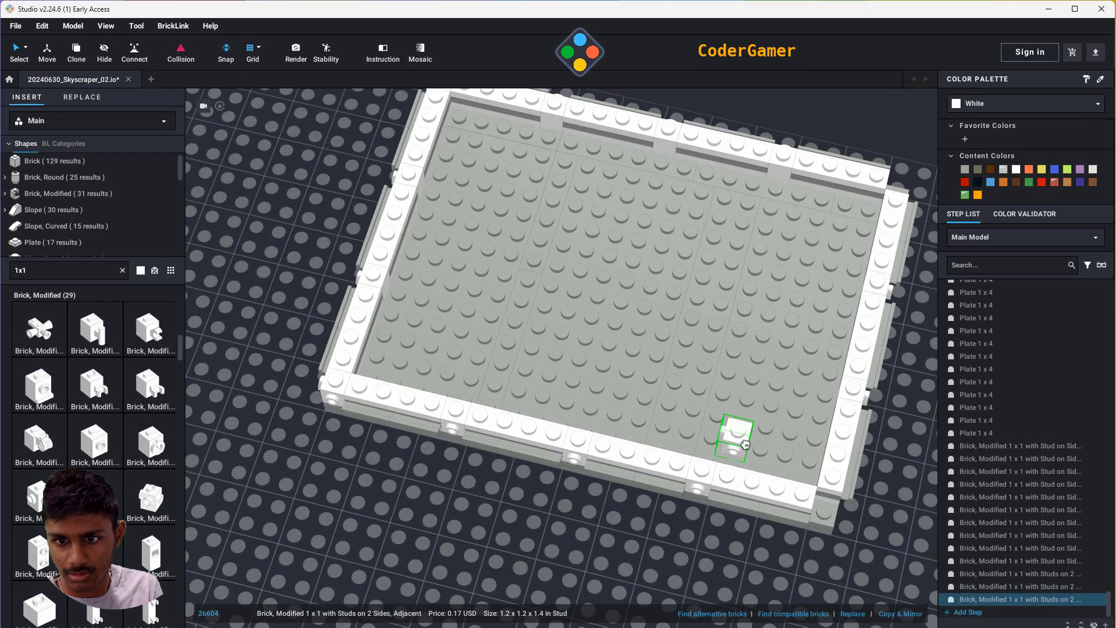
{"action": "left_click", "coordinate": [827, 512]}
{"action": "key", "text": "ctrl+v"}
{"action": "right_click_drag", "start_coordinate": [866, 501], "coordinate": [785, 514]}
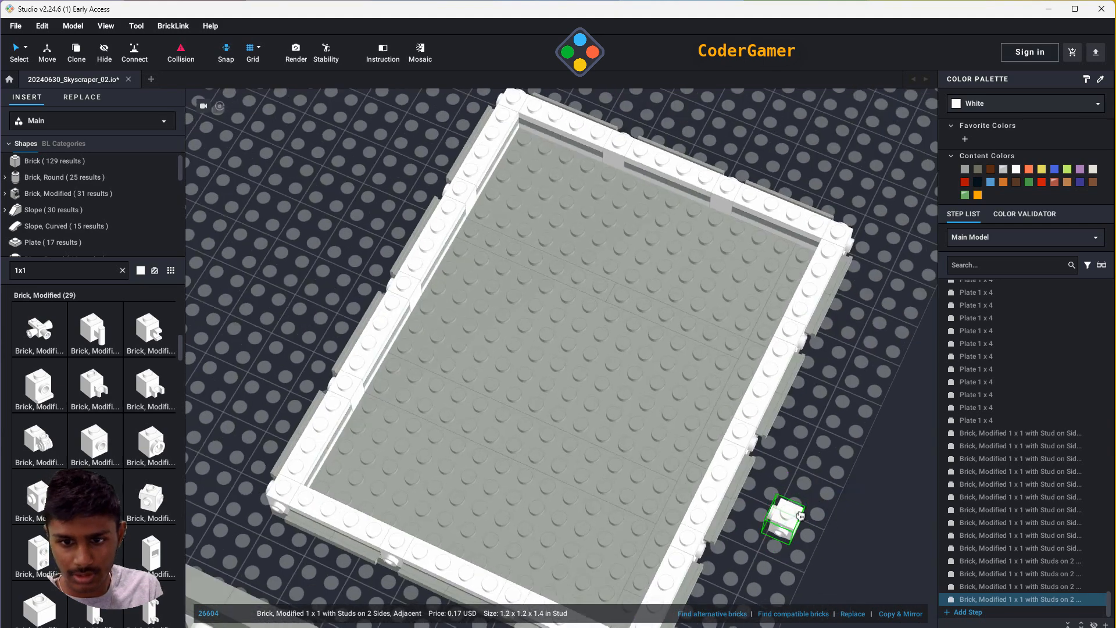
{"action": "middle_click_drag", "start_coordinate": [796, 494], "coordinate": [788, 450]}
{"action": "left_click", "coordinate": [580, 514]}
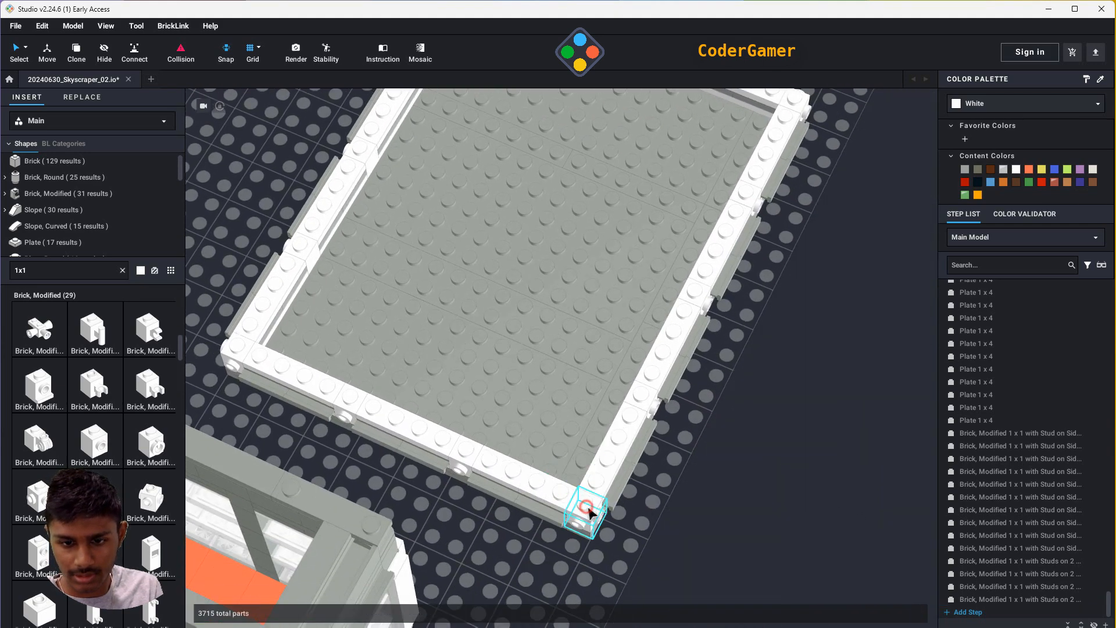
- Select the whole slab with its edging and recolor all parts Light Gray
{"action": "right_click_drag", "start_coordinate": [767, 515], "coordinate": [740, 543]}
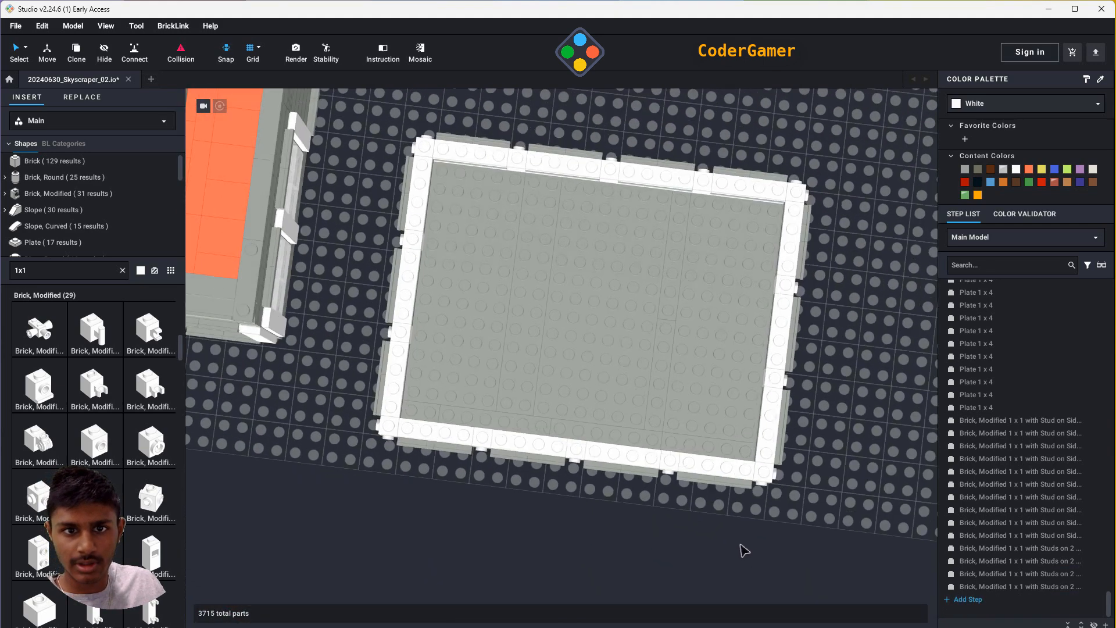
{"action": "left_click_drag", "start_coordinate": [392, 107], "coordinate": [864, 538]}
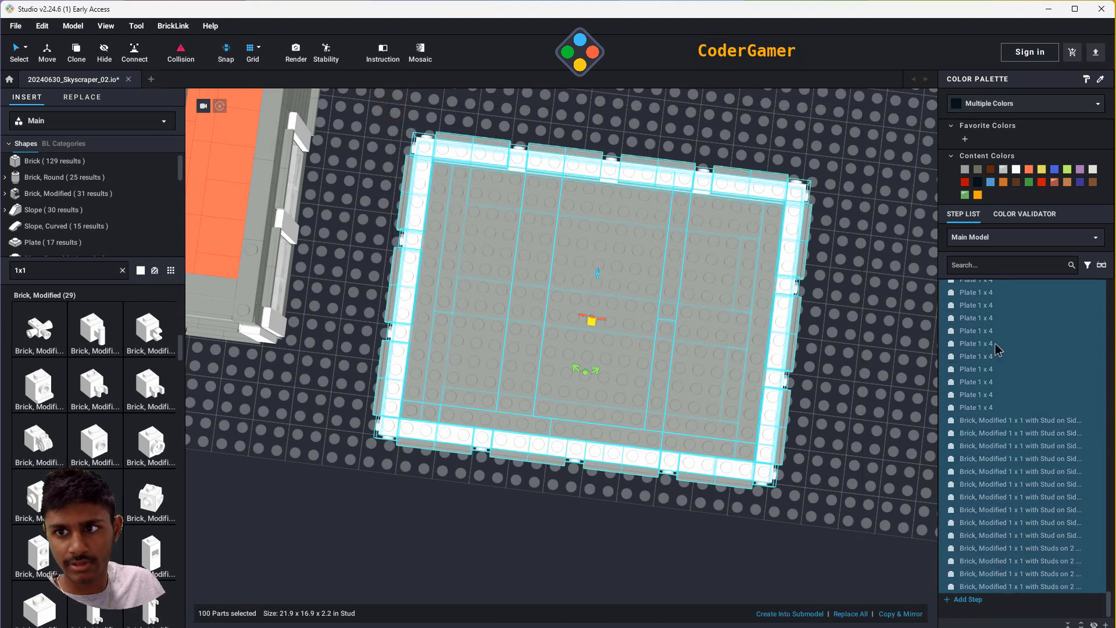
{"action": "left_click", "coordinate": [965, 171]}
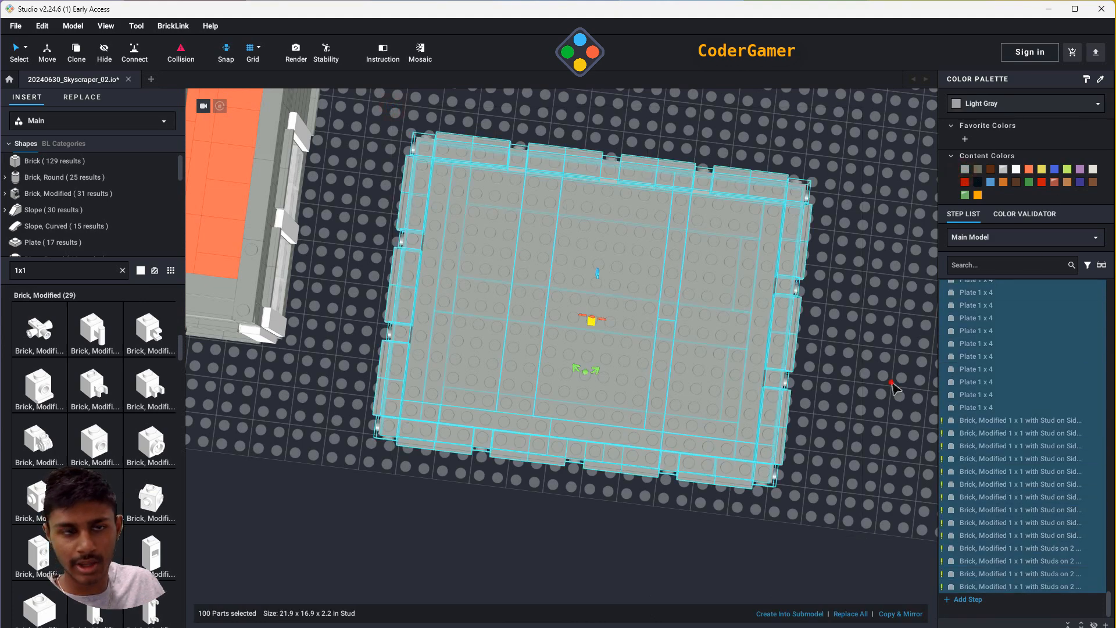
{"action": "left_click", "coordinate": [896, 388]}
- Search the parts for 1x2 and attach a white Plate 1 x 2 upright to each of the five side studs on one long edge
{"action": "right_click_drag", "start_coordinate": [896, 388], "coordinate": [754, 390]}
{"action": "scroll", "coordinate": [755, 390], "scroll_direction": "up", "scroll_amount": 3}
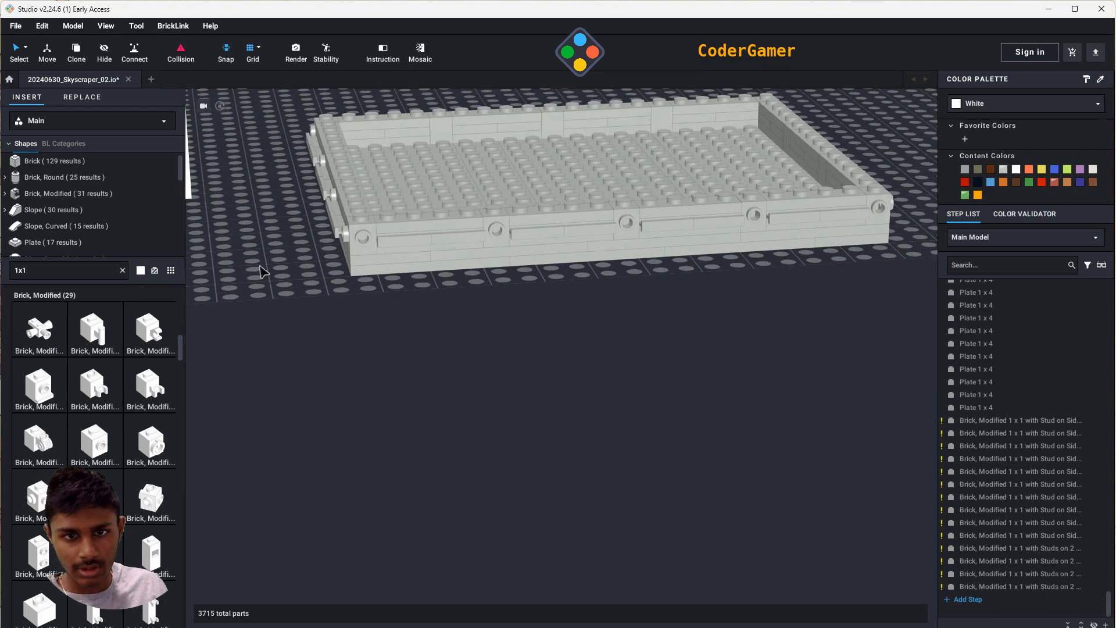
{"action": "left_click", "coordinate": [76, 270]}
{"action": "key", "text": "BackSpace"}
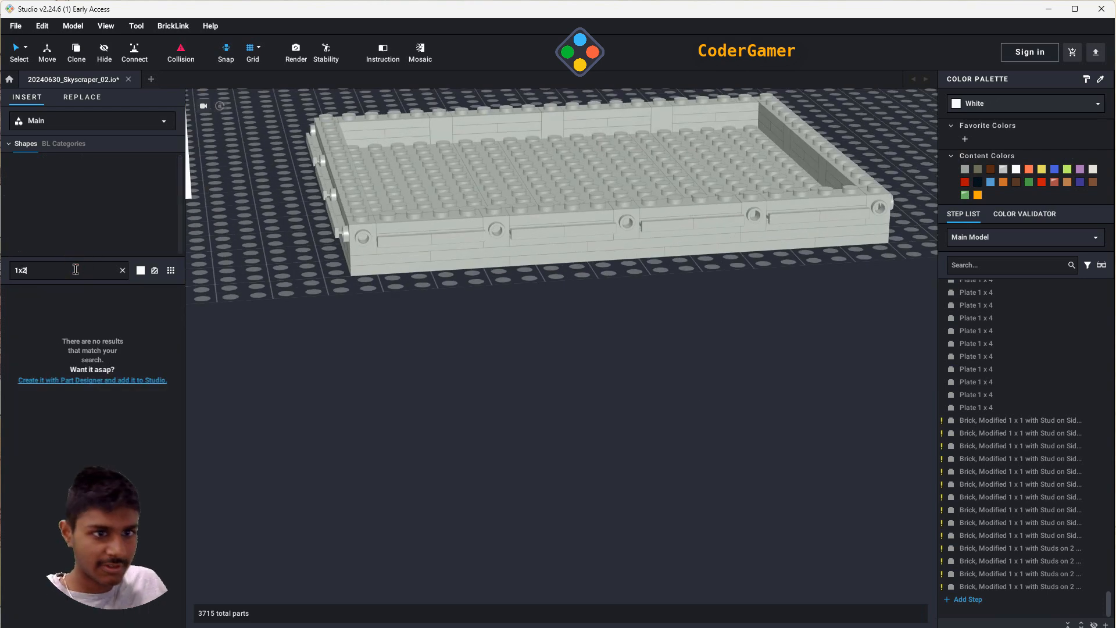
{"action": "type", "text": "2"}
{"action": "left_click", "coordinate": [53, 242]}
{"action": "left_click", "coordinate": [39, 337]}
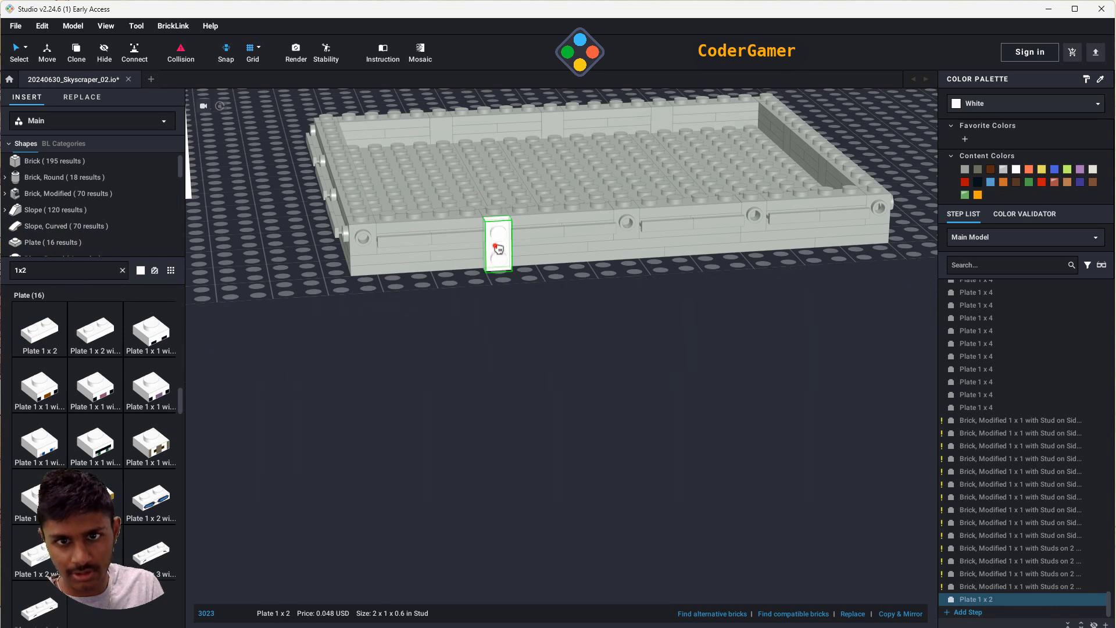
{"action": "left_click", "coordinate": [503, 247]}
{"action": "left_click", "coordinate": [372, 256]}
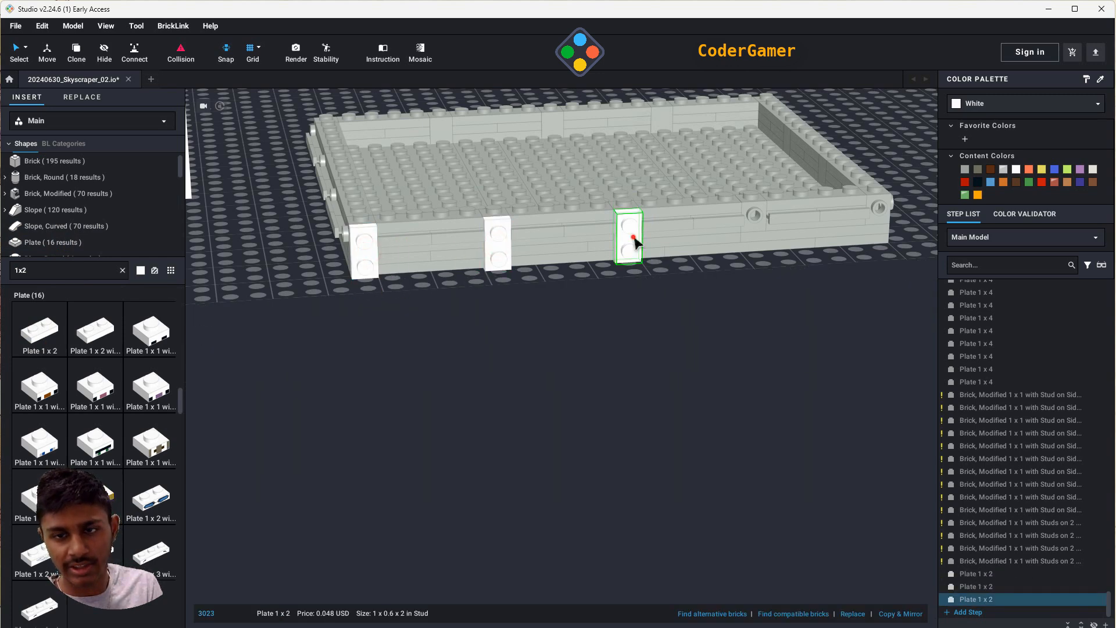
{"action": "left_click", "coordinate": [633, 237]}
{"action": "left_click", "coordinate": [757, 231]}
{"action": "left_click", "coordinate": [884, 221]}
- Attach a white Plate 1 x 2 upright to each of the four side studs on the adjoining short edge
{"action": "right_click_drag", "start_coordinate": [890, 267], "coordinate": [598, 397]}
{"action": "left_click", "coordinate": [592, 374]}
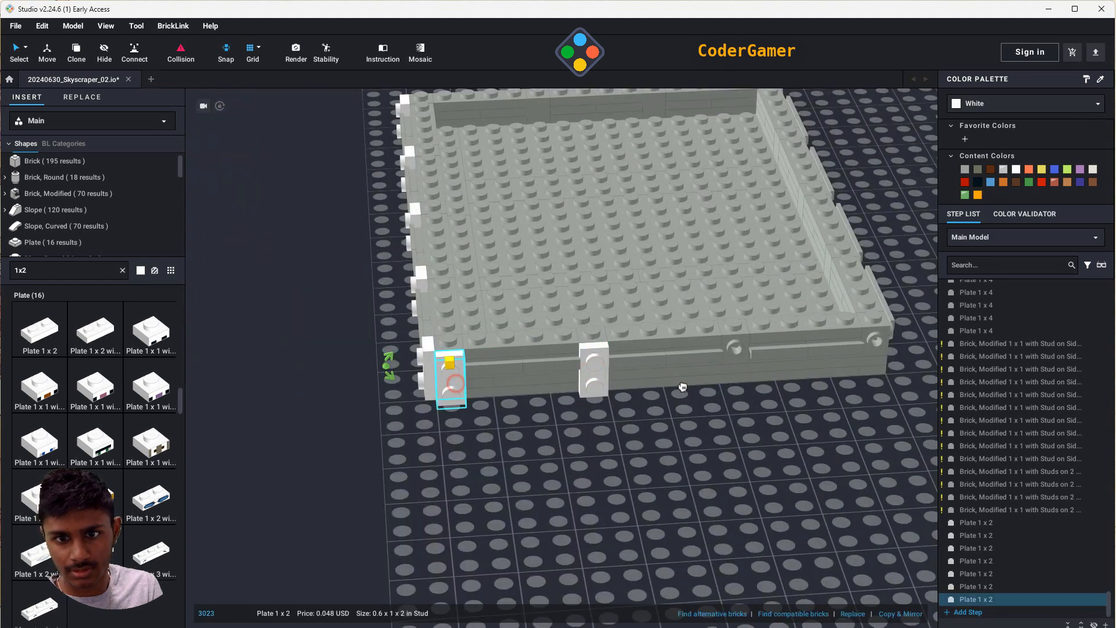
{"action": "left_click", "coordinate": [735, 367]}
{"action": "left_click", "coordinate": [875, 344]}
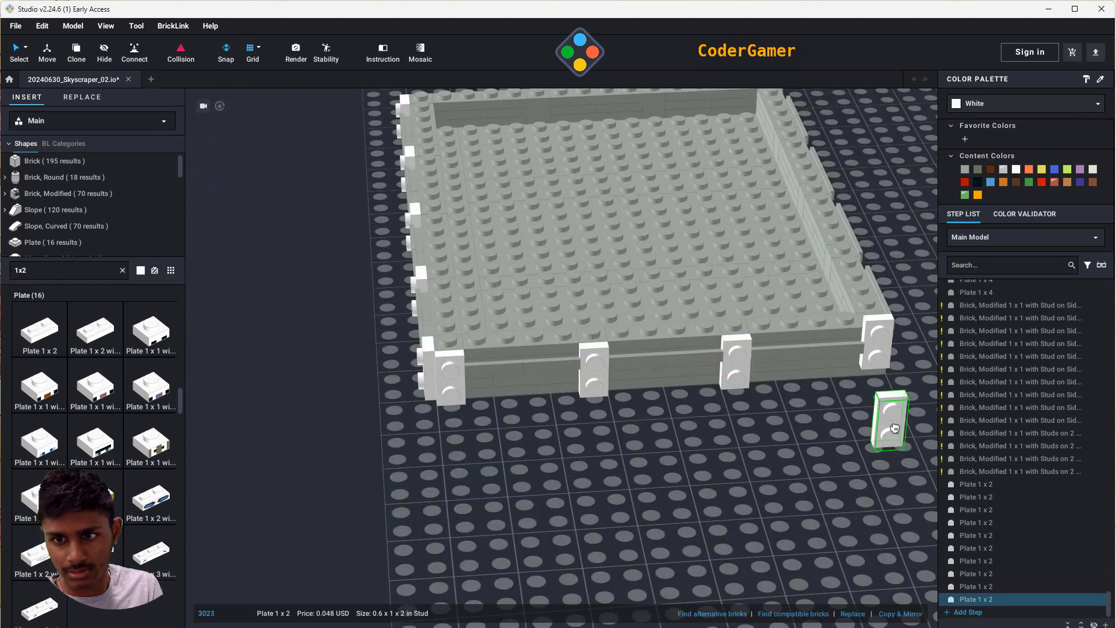
- Attach upright white 1 x 2 plates to the five side studs along the other long edge
{"action": "right_click_drag", "start_coordinate": [895, 429], "coordinate": [560, 324]}
{"action": "left_click", "coordinate": [536, 318]}
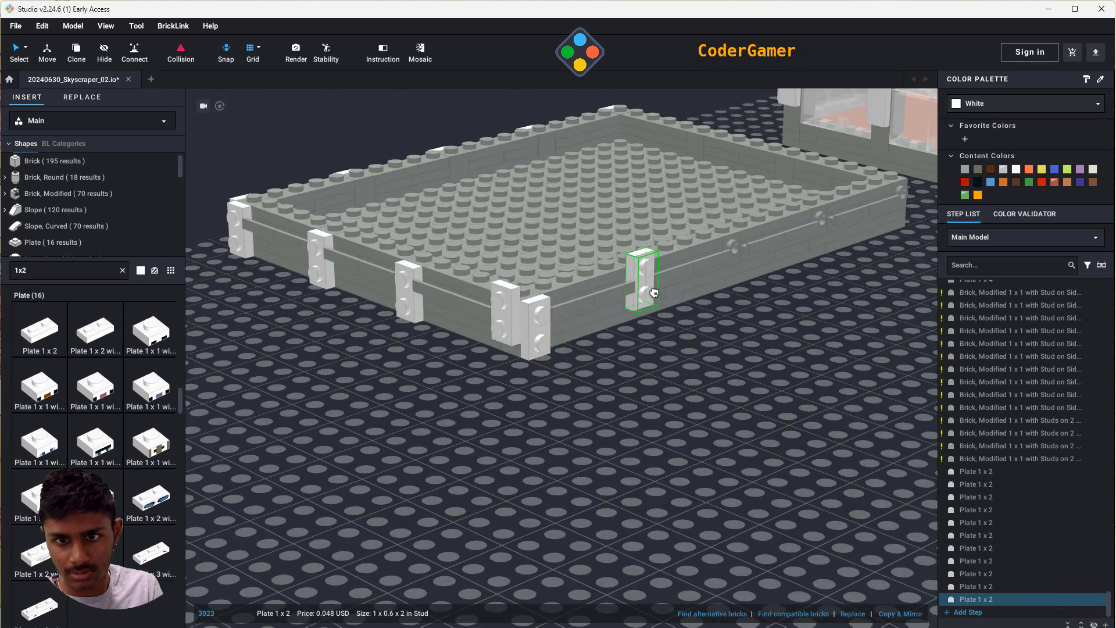
{"action": "left_click", "coordinate": [652, 293]}
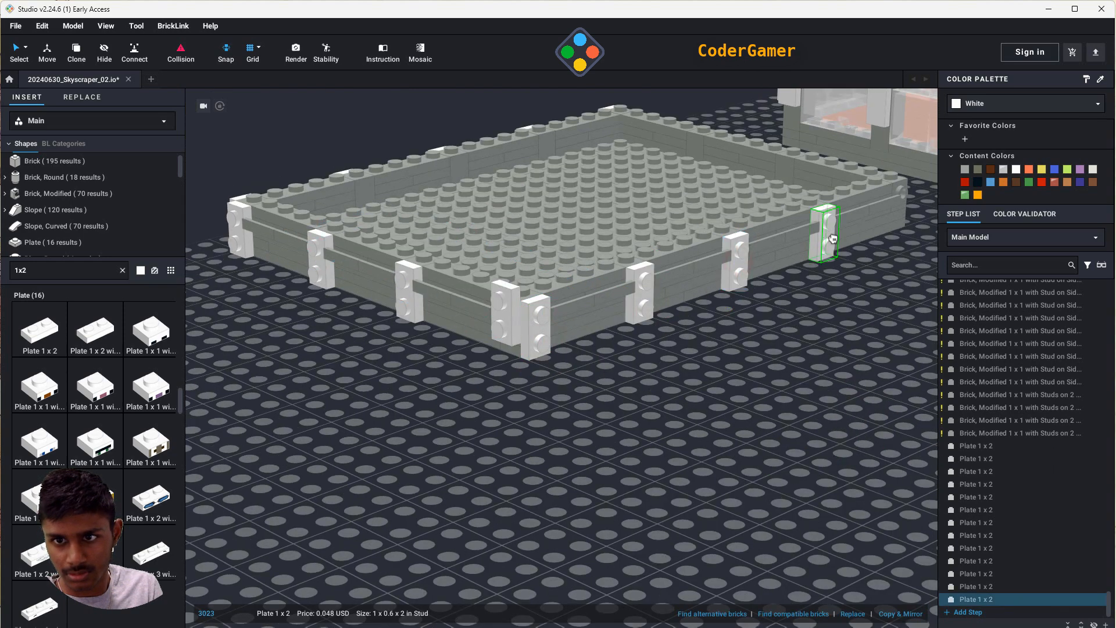
{"action": "left_click", "coordinate": [833, 239]}
- Attach upright white 1 x 2 plates to the four side studs on the remaining short edge
{"action": "right_click_drag", "start_coordinate": [928, 282], "coordinate": [697, 456]}
{"action": "right_click_drag", "start_coordinate": [398, 606], "coordinate": [520, 543]}
{"action": "left_click", "coordinate": [630, 459]}
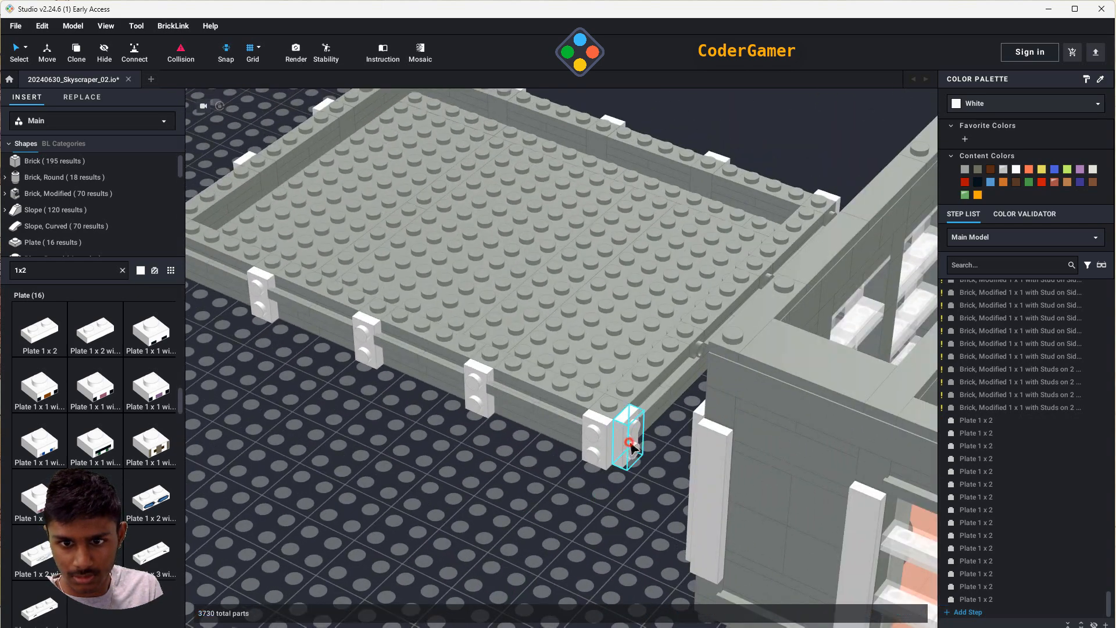
{"action": "left_click", "coordinate": [706, 370]}
{"action": "right_click_drag", "start_coordinate": [543, 417], "coordinate": [590, 448]}
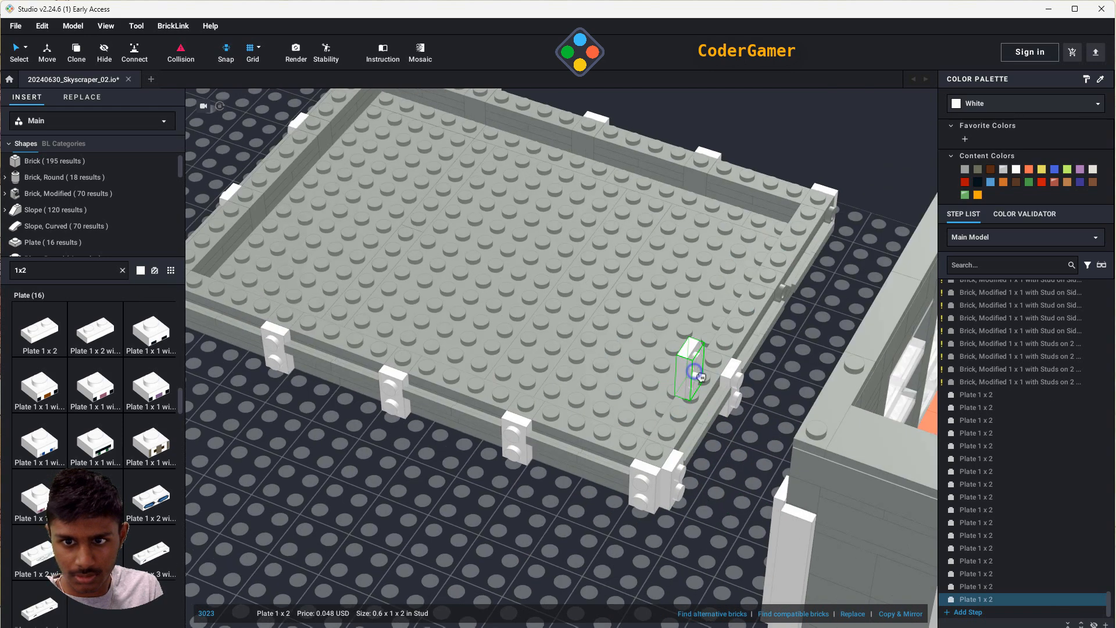
{"action": "left_click", "coordinate": [794, 308]}
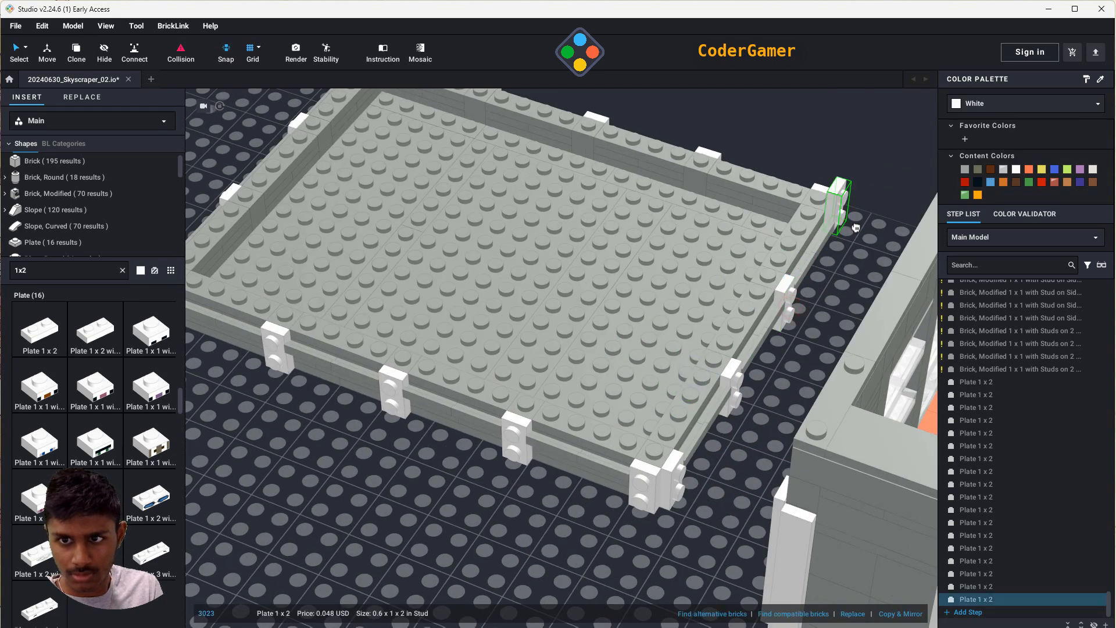
{"action": "left_click", "coordinate": [831, 220]}
- Lower the upright white Plate 1 x 2 at the slab's corner so it lines up with the adjoining corner plate
{"action": "right_click_drag", "start_coordinate": [633, 543], "coordinate": [545, 463]}
{"action": "left_click", "coordinate": [470, 379]}
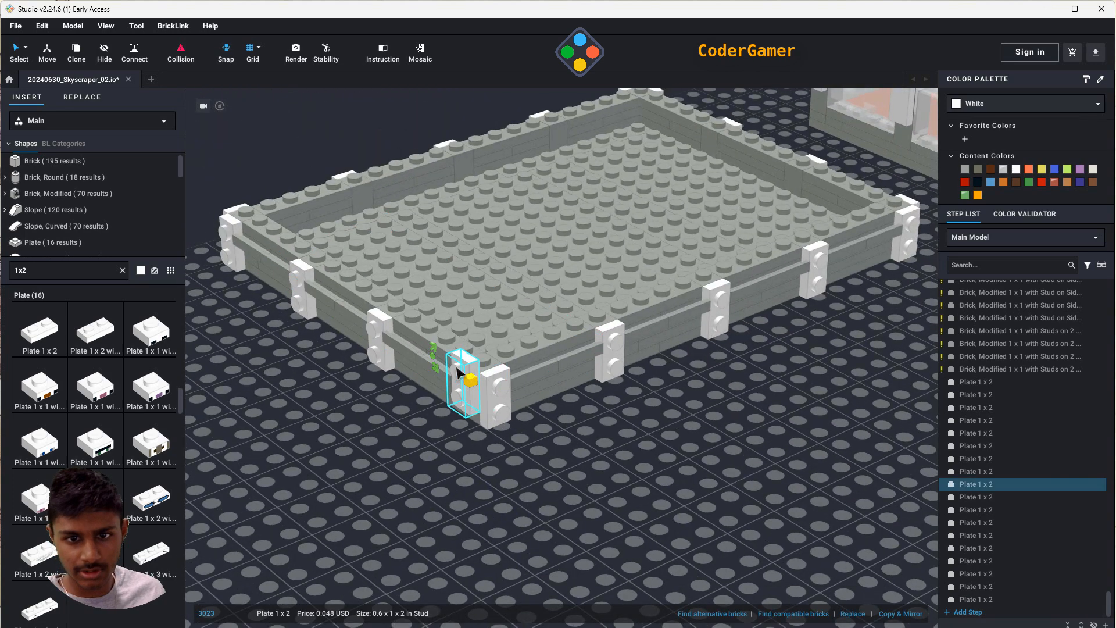
{"action": "left_click_drag", "start_coordinate": [457, 386], "coordinate": [461, 392]}
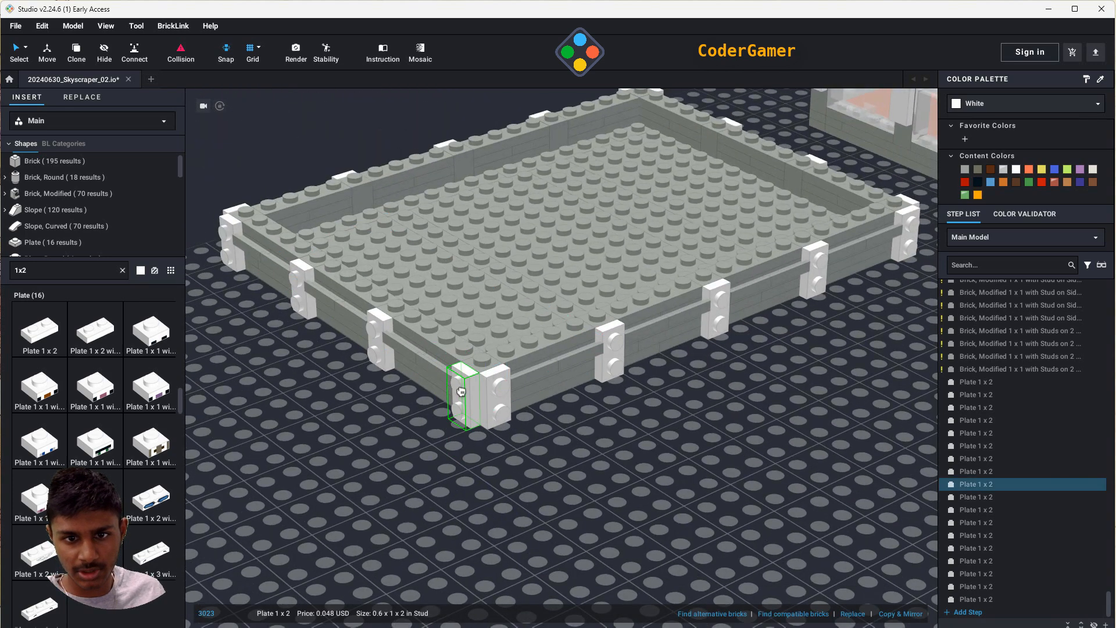
{"action": "left_click", "coordinate": [587, 491]}
- Select the whole gray slab and move it farther back from the baseplate's front edge
{"action": "right_click_drag", "start_coordinate": [618, 491], "coordinate": [696, 448]}
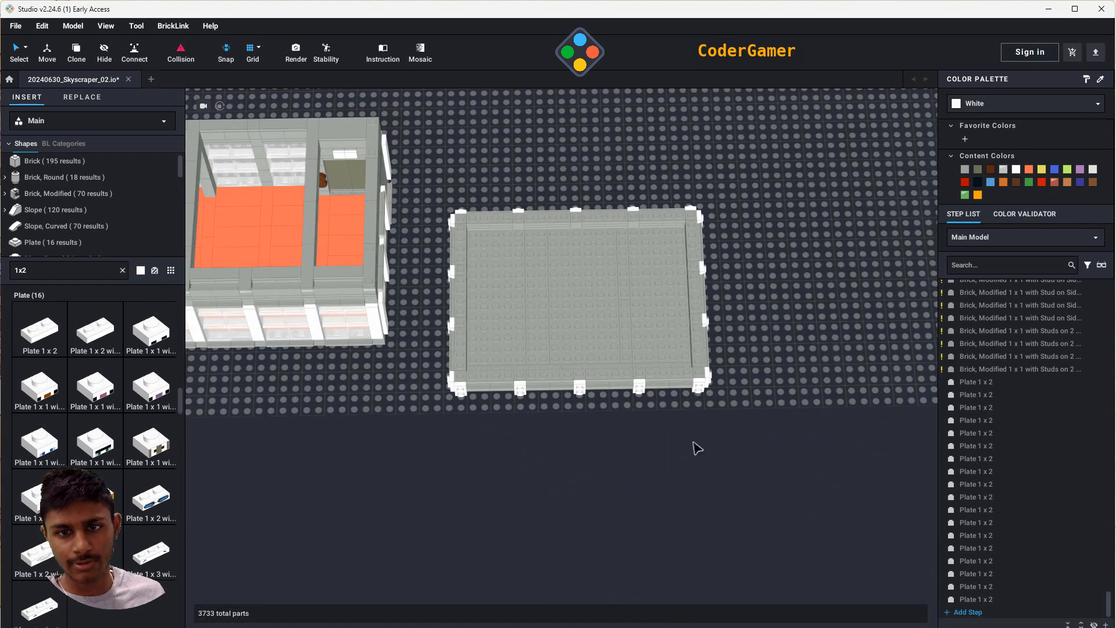
{"action": "left_click_drag", "start_coordinate": [710, 468], "coordinate": [438, 165]}
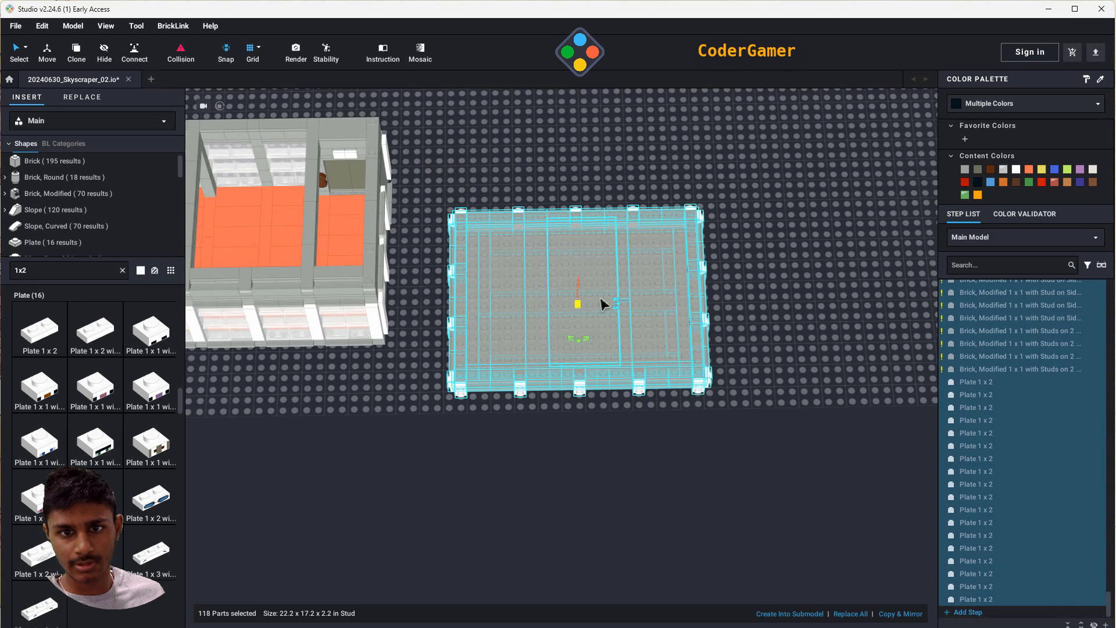
{"action": "left_click_drag", "start_coordinate": [635, 304], "coordinate": [631, 248]}
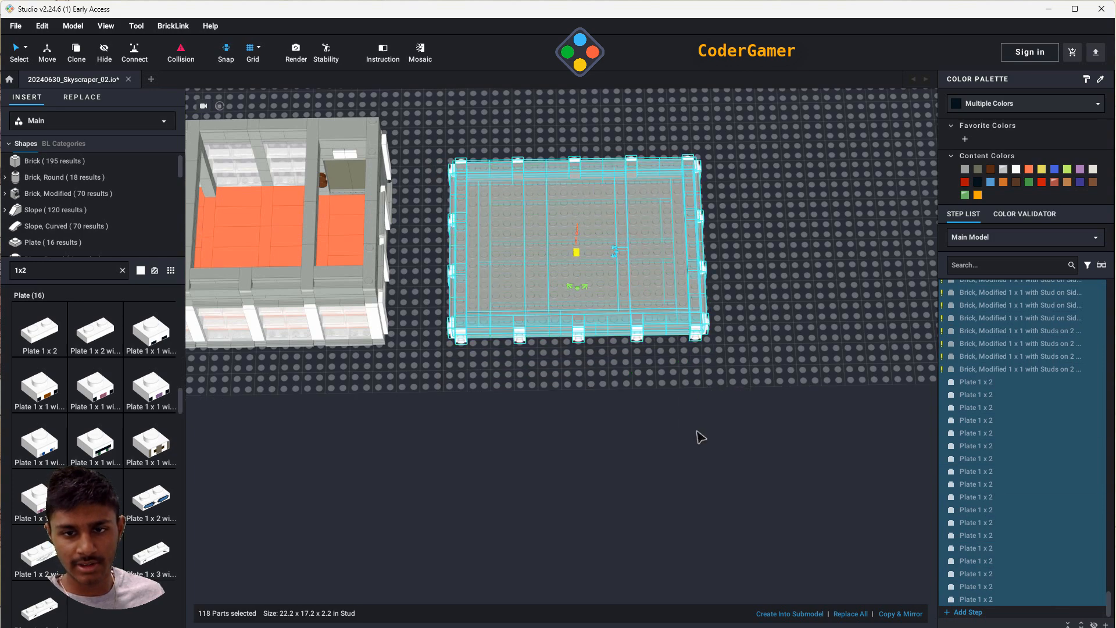
{"action": "left_click", "coordinate": [700, 437]}
- Select the orange-floored storey beside the lobby and move it slightly back from the baseplate's front edge
{"action": "right_click_drag", "start_coordinate": [713, 458], "coordinate": [780, 544]}
{"action": "left_click_drag", "start_coordinate": [528, 269], "coordinate": [647, 429]}
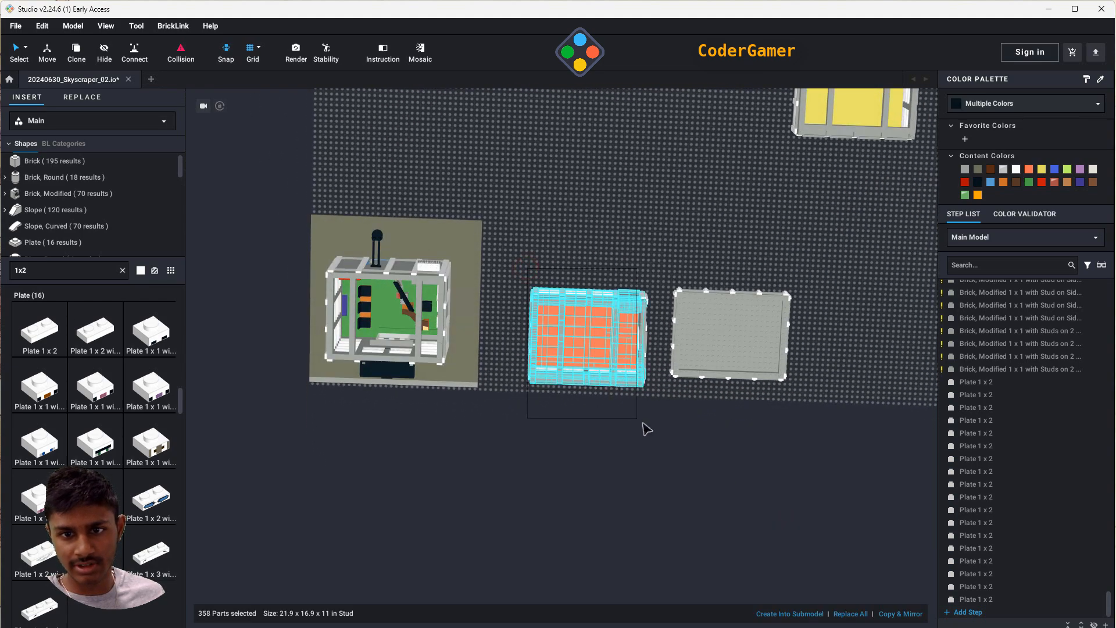
{"action": "left_click_drag", "start_coordinate": [599, 336], "coordinate": [595, 320]}
{"action": "right_click_drag", "start_coordinate": [706, 526], "coordinate": [667, 465]}
{"action": "left_click", "coordinate": [656, 472]}
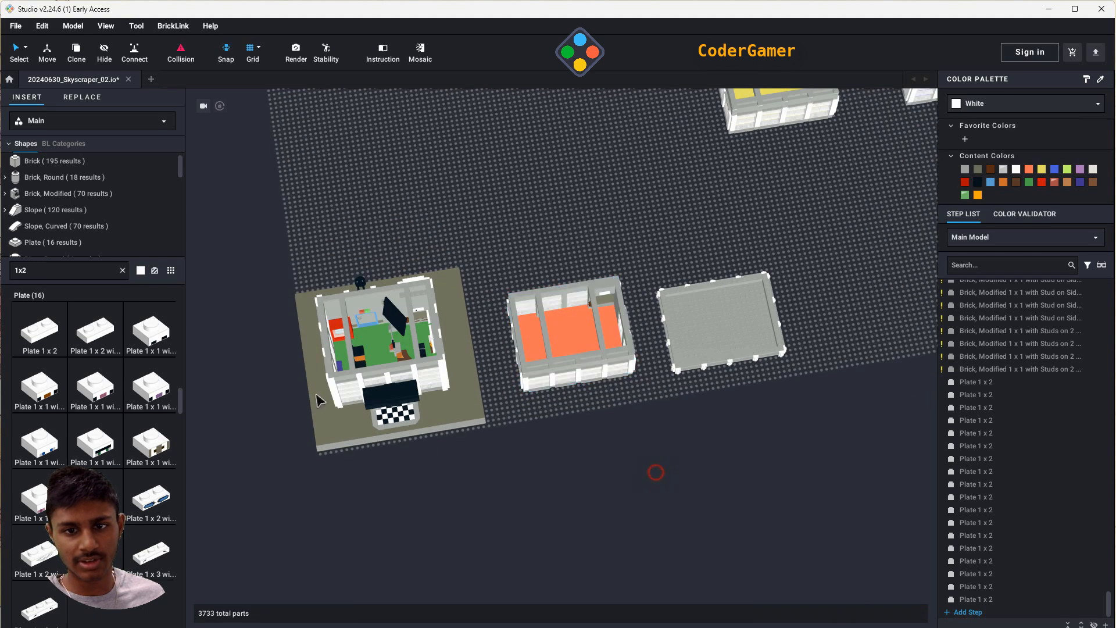
{"action": "left_click_drag", "start_coordinate": [280, 236], "coordinate": [451, 443]}
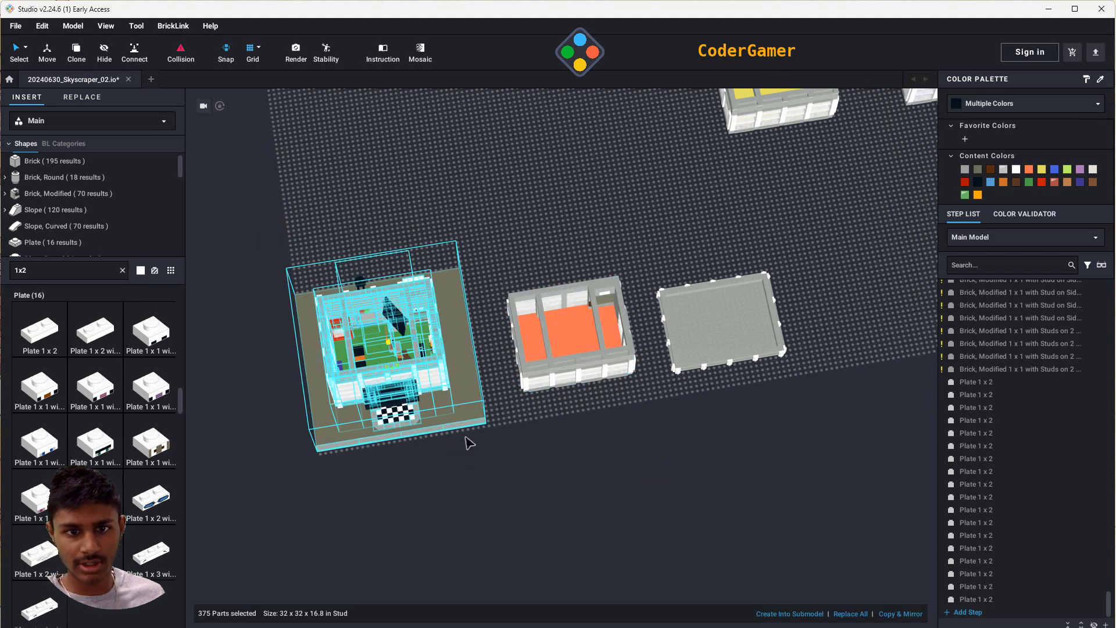
{"action": "right_click", "coordinate": [465, 443]}
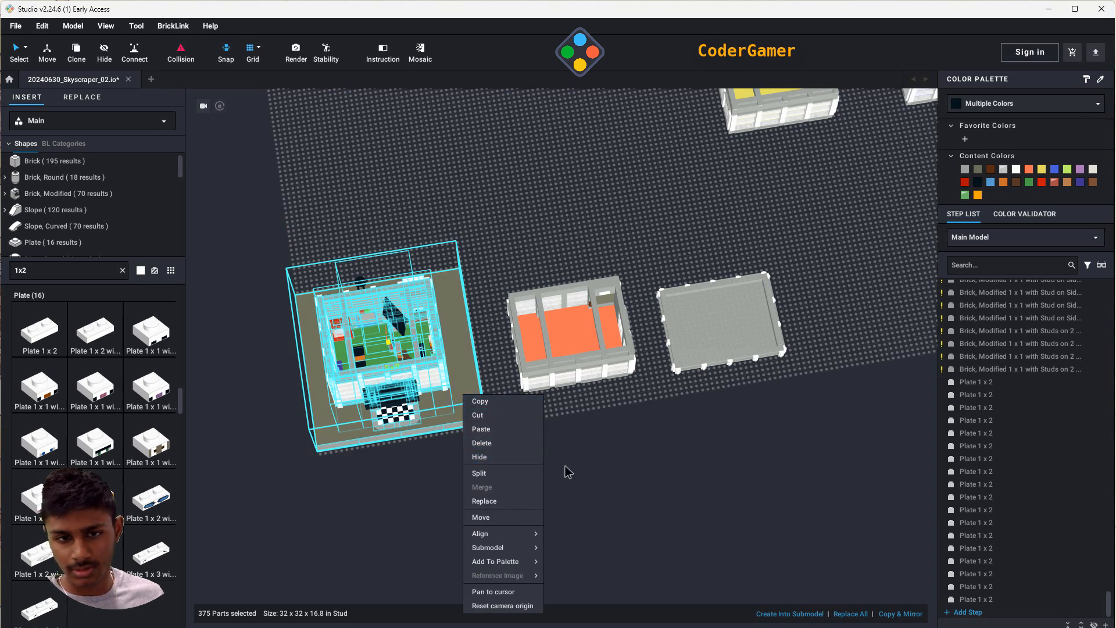
{"action": "left_click", "coordinate": [600, 425]}
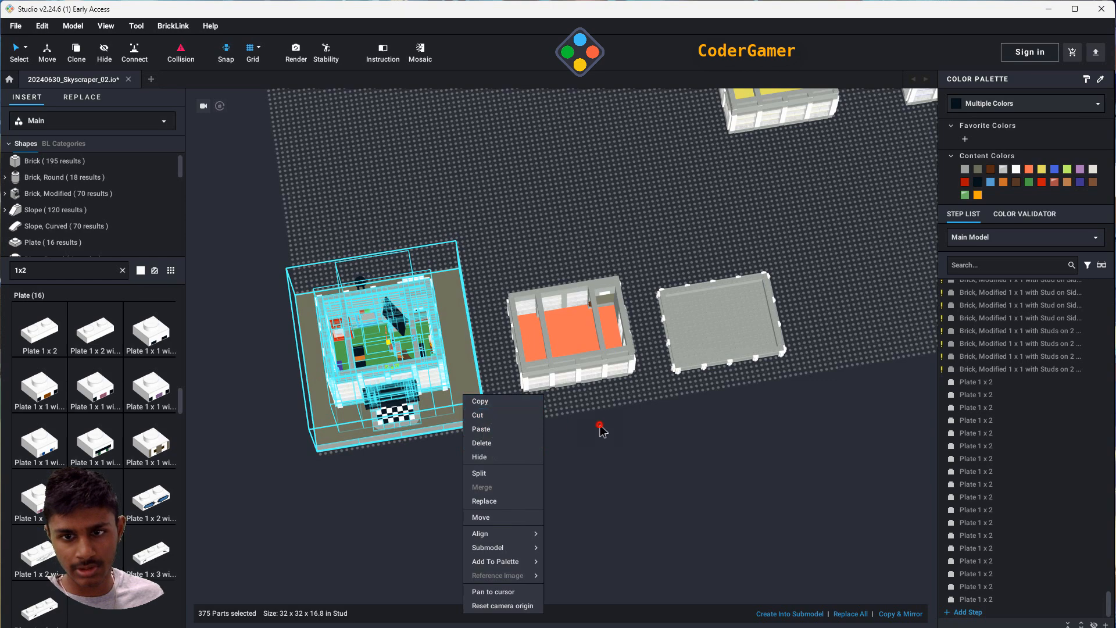
- Save the skyscraper model under its current file name
{"action": "middle_click_drag", "start_coordinate": [841, 408], "coordinate": [657, 564]}
{"action": "scroll", "coordinate": [657, 555], "scroll_direction": "down", "scroll_amount": 5}
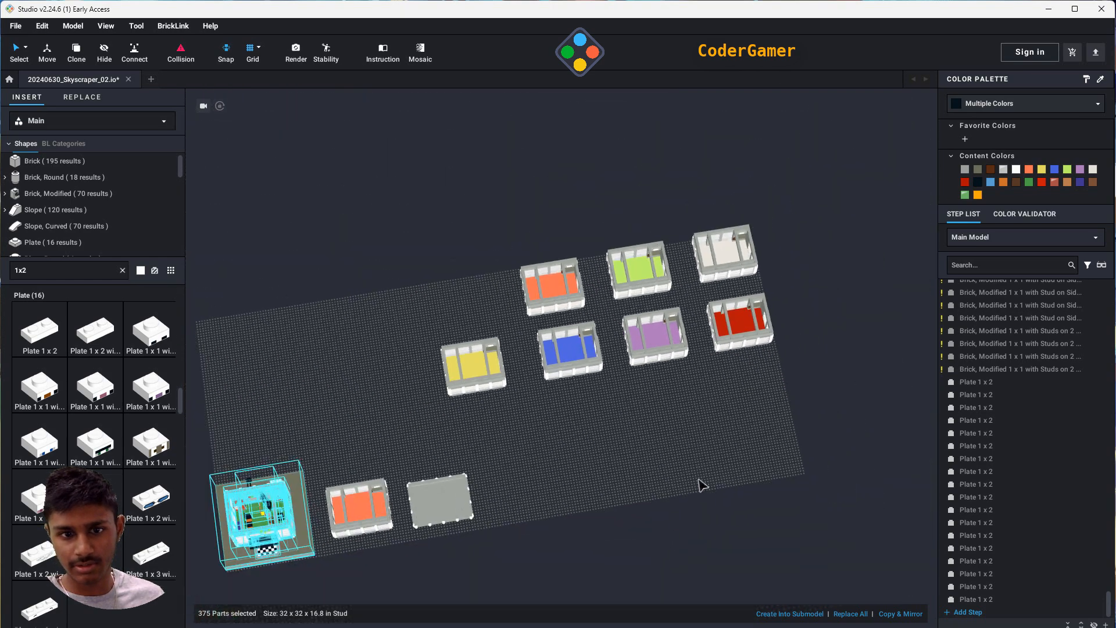
{"action": "left_click", "coordinate": [16, 27]}
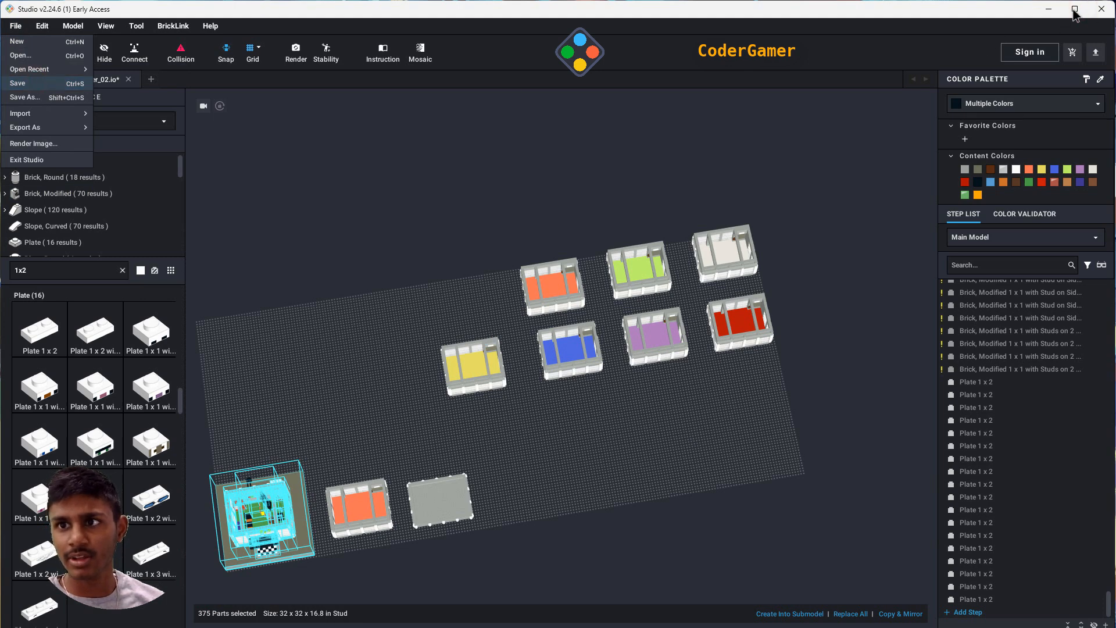
{"action": "key", "text": "ctrl+s"}
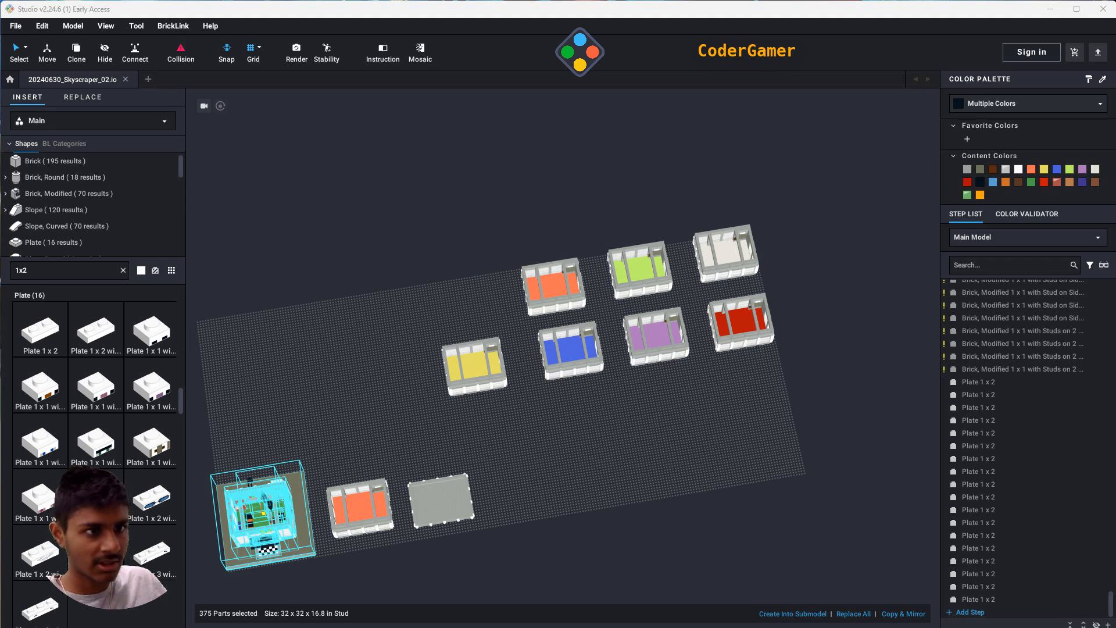
- Open the model file 20240630_Skyscraper_03.io from the LegoStudioWork folder
{"action": "left_click", "coordinate": [16, 26]}
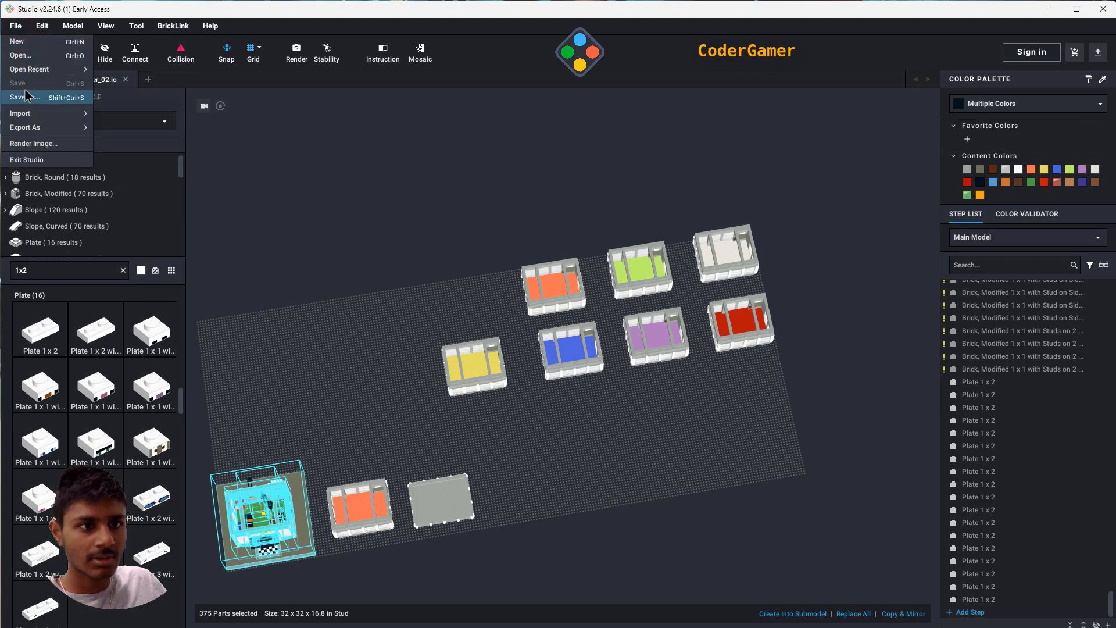
{"action": "mouse_move", "coordinate": [24, 113]}
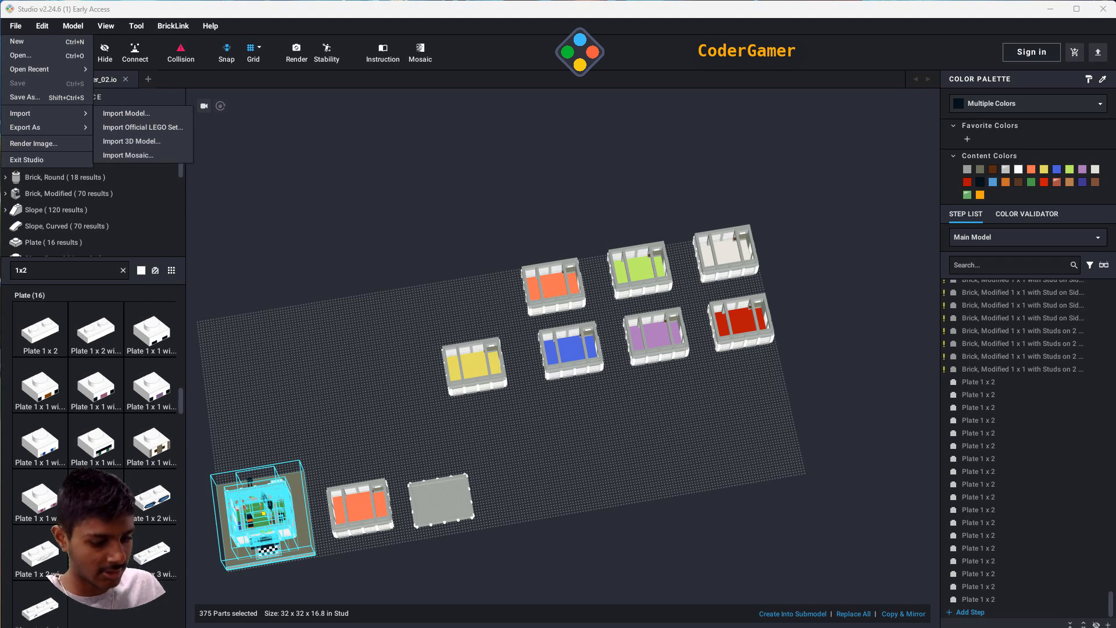
{"action": "left_click", "coordinate": [769, 527]}
{"action": "left_click", "coordinate": [15, 26]}
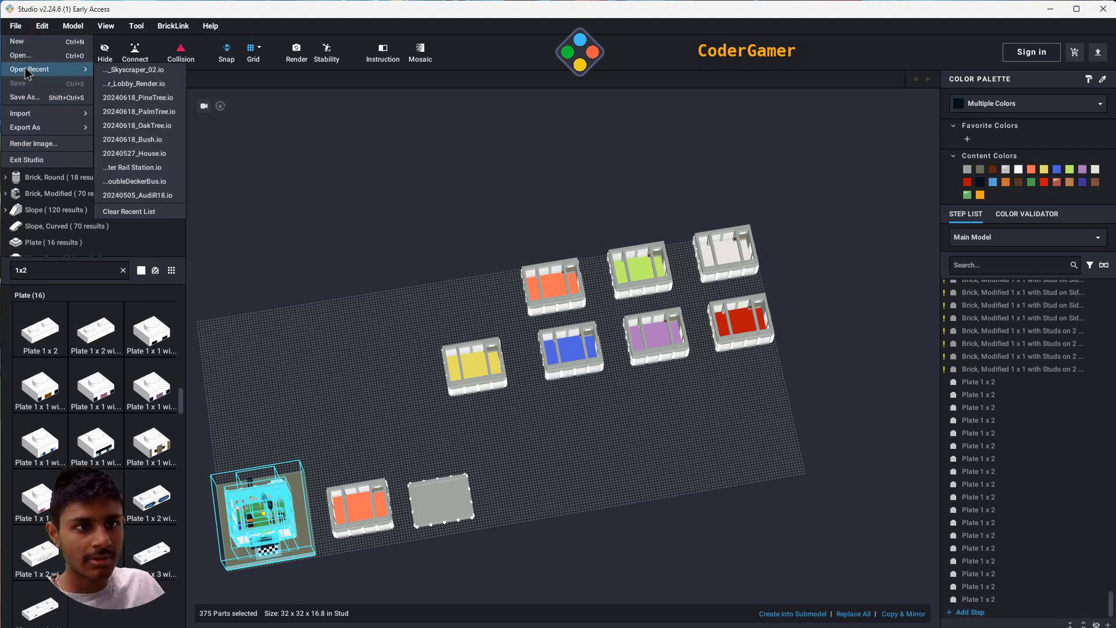
{"action": "left_click", "coordinate": [24, 46]}
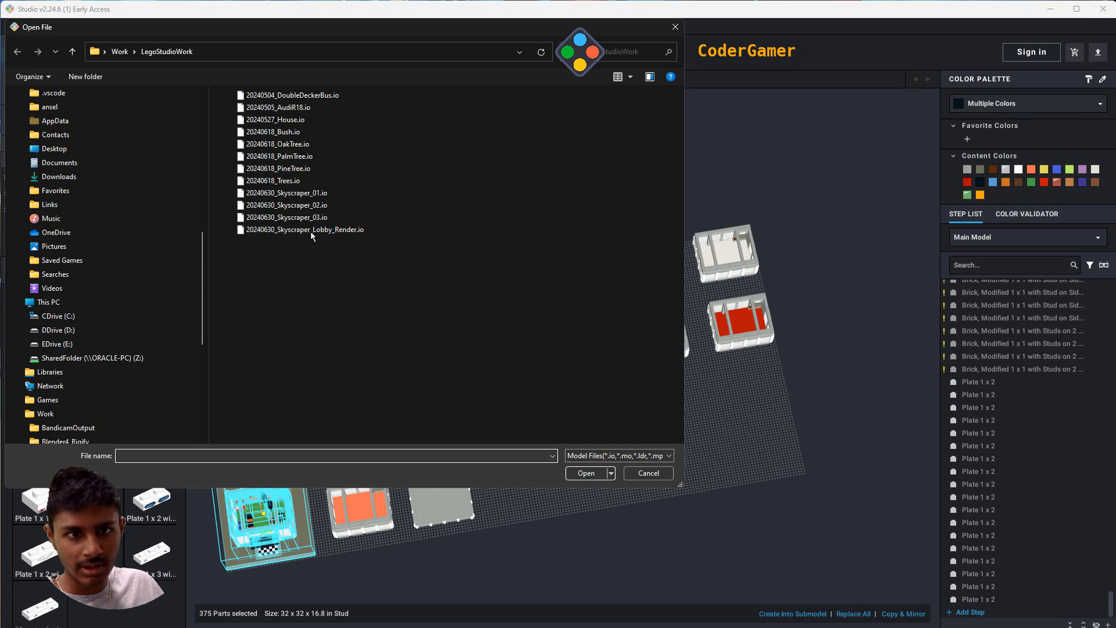
{"action": "double_click", "coordinate": [287, 205]}
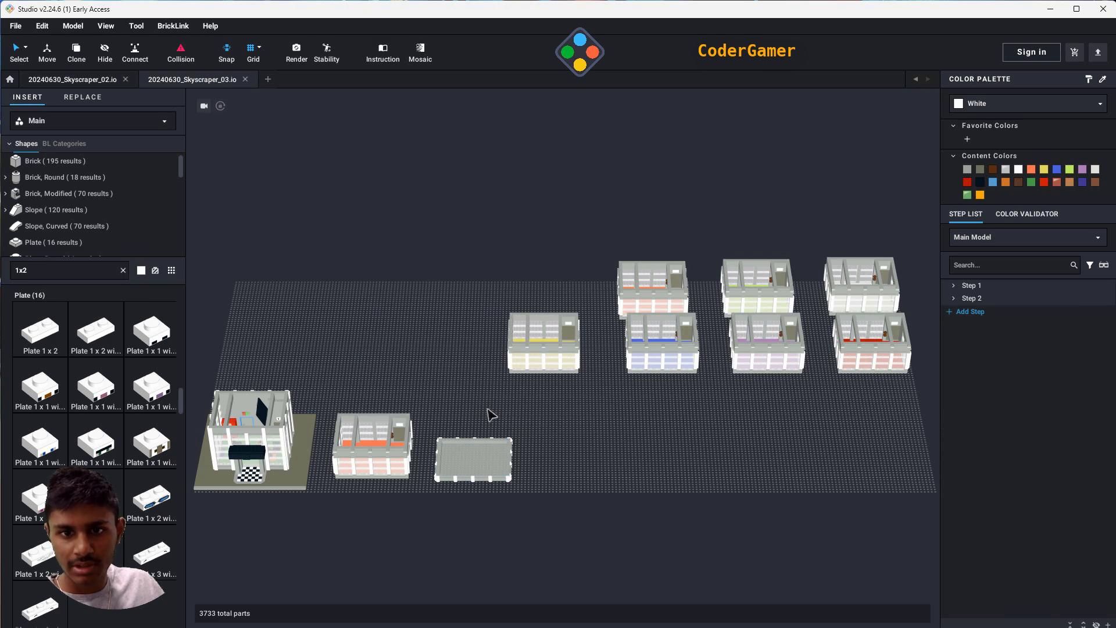
- Delete the duplicate orange-floored storey from the back row of storeys
{"action": "right_click_drag", "start_coordinate": [410, 385], "coordinate": [612, 540]}
{"action": "left_click_drag", "start_coordinate": [641, 277], "coordinate": [704, 356]}
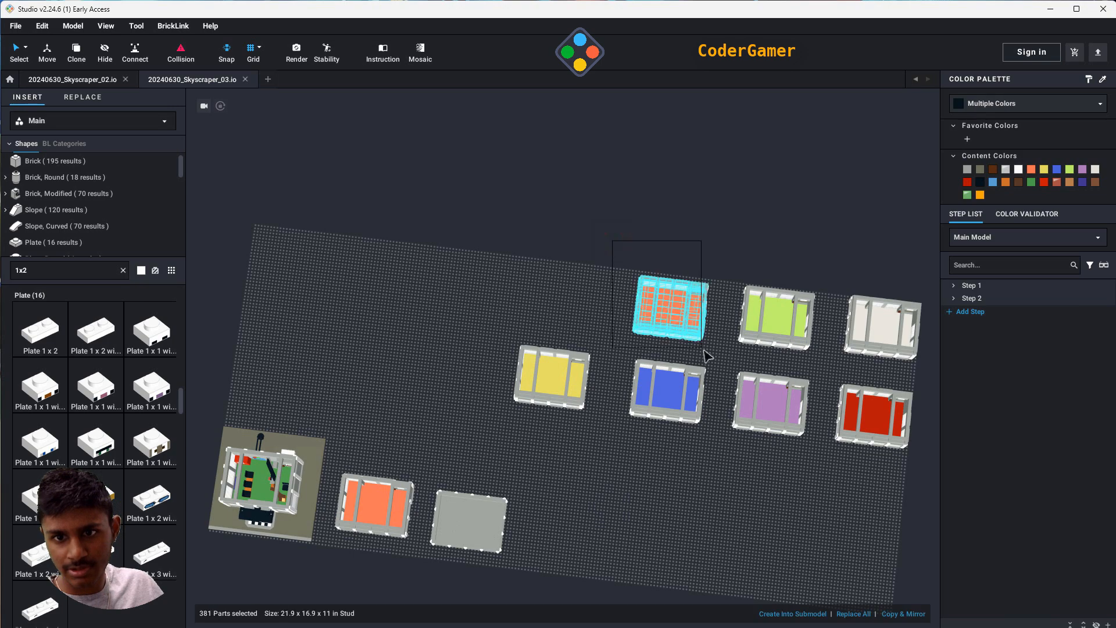
{"action": "key", "text": "Delete"}
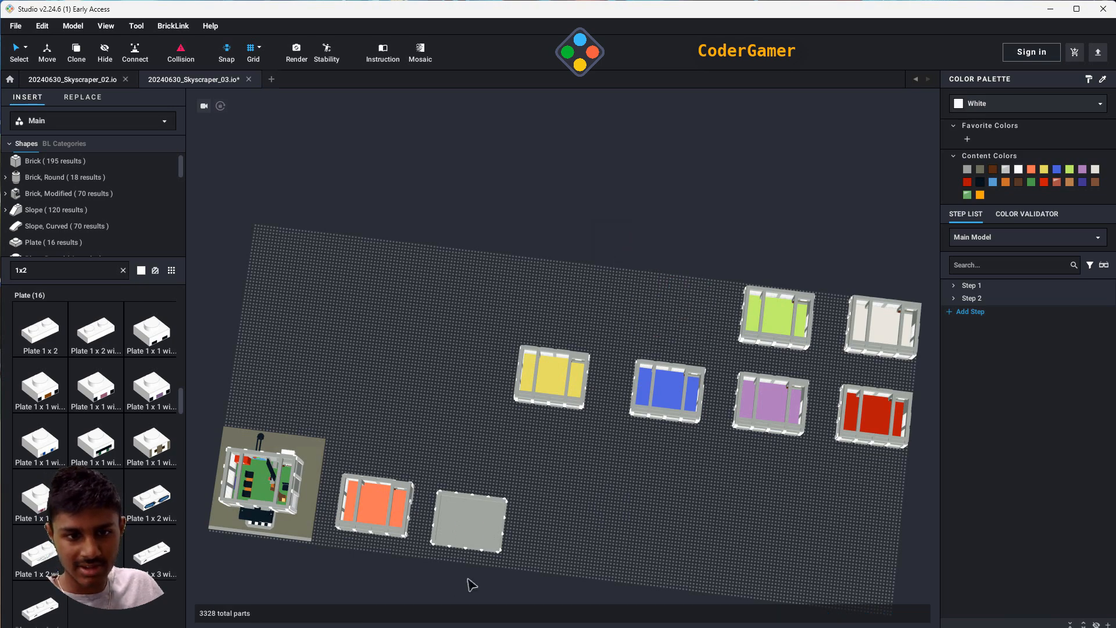
- Examine the parts and submodels listed under Step 1 and Step 2, including the lobby's Clear submodel
{"action": "right_click_drag", "start_coordinate": [472, 585], "coordinate": [669, 536]}
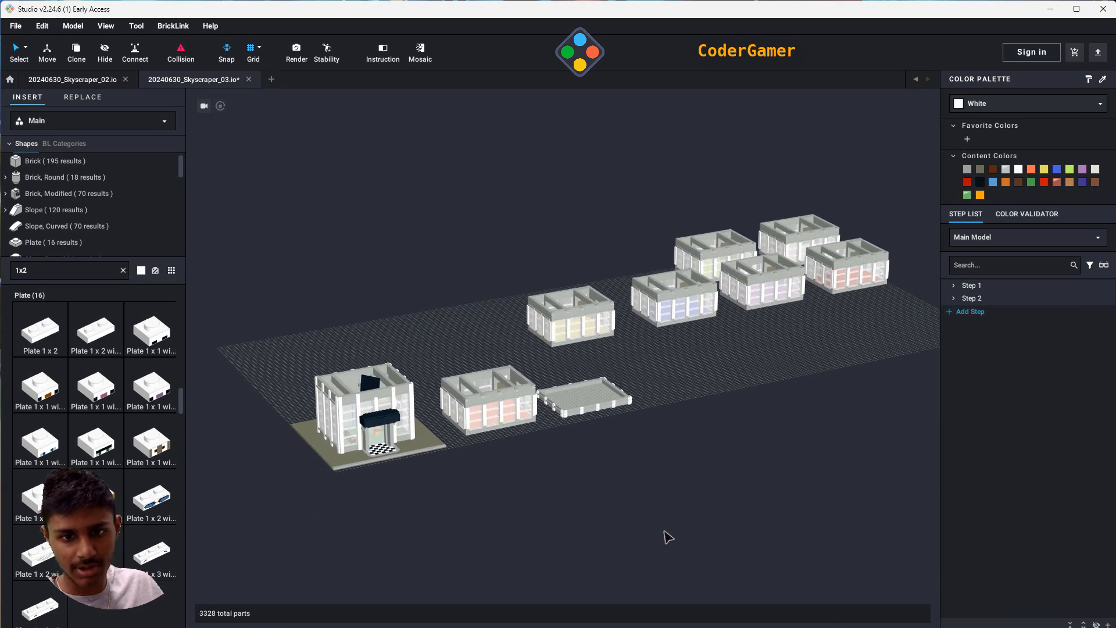
{"action": "scroll", "coordinate": [698, 533], "scroll_direction": "up", "scroll_amount": 3}
{"action": "left_click", "coordinate": [953, 286]}
{"action": "left_click", "coordinate": [954, 285]}
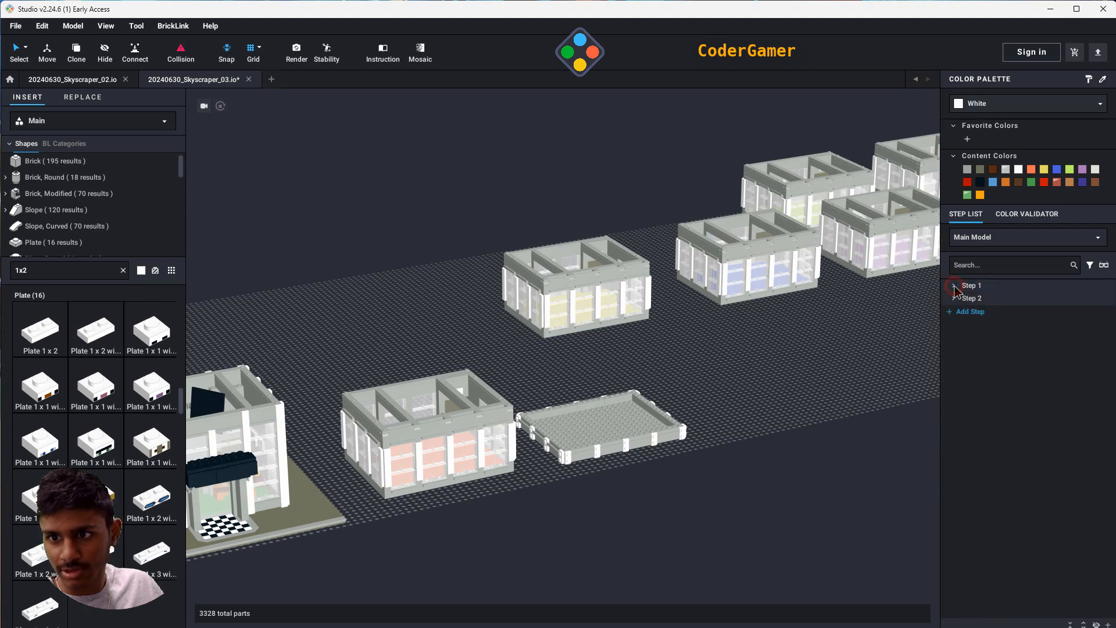
{"action": "left_click", "coordinate": [956, 298]}
{"action": "left_click", "coordinate": [955, 298]}
{"action": "left_click", "coordinate": [953, 286]}
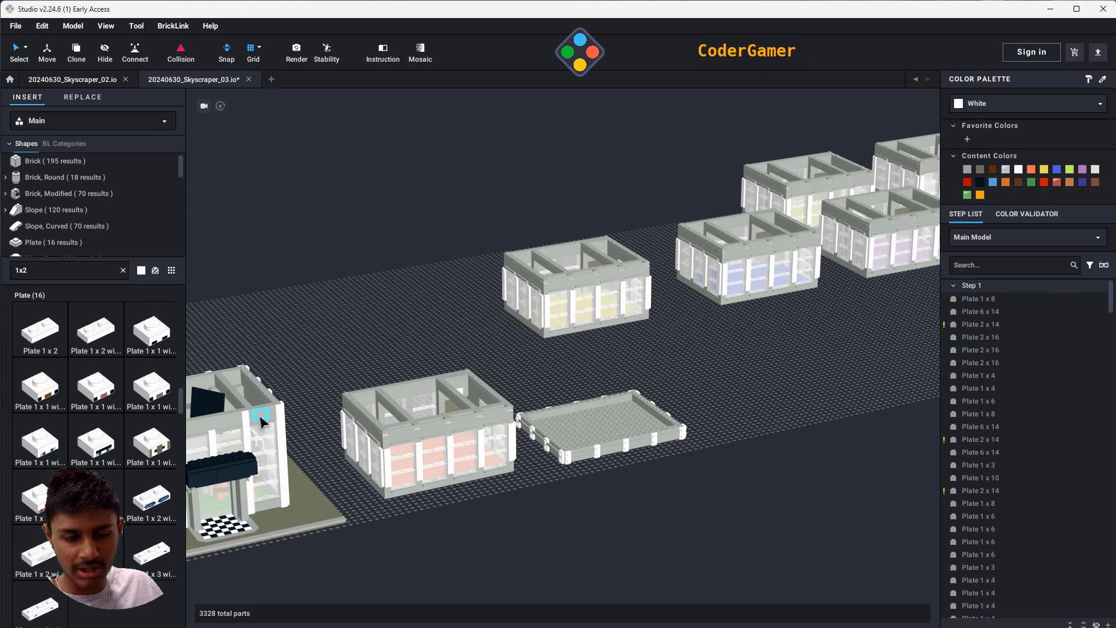
{"action": "left_click", "coordinate": [267, 459]}
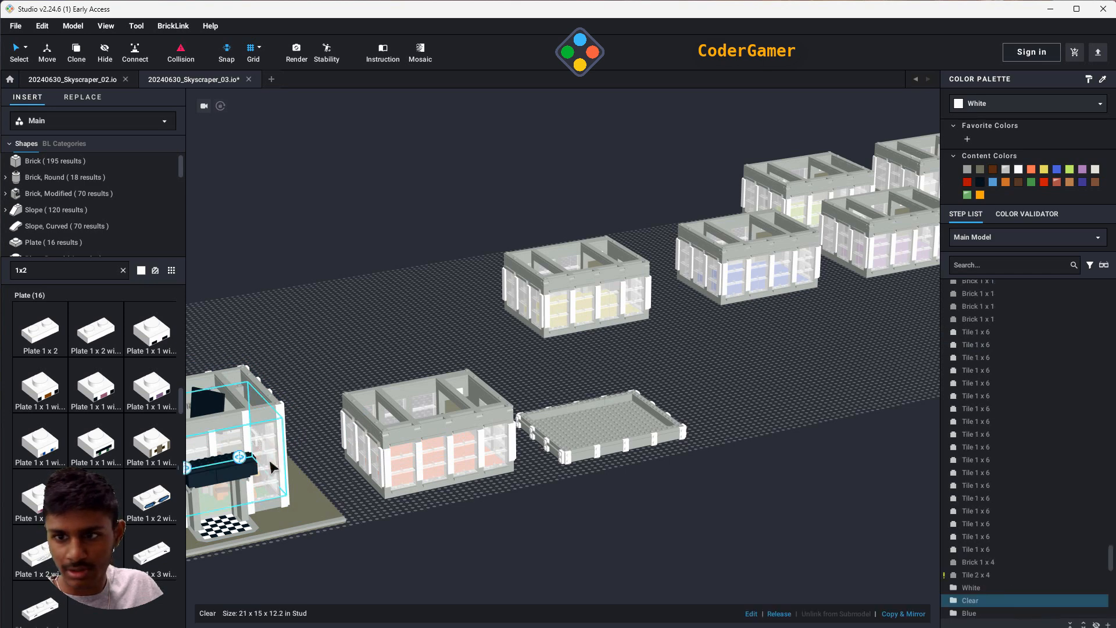
{"action": "scroll", "coordinate": [1039, 584], "scroll_direction": "down", "scroll_amount": 5}
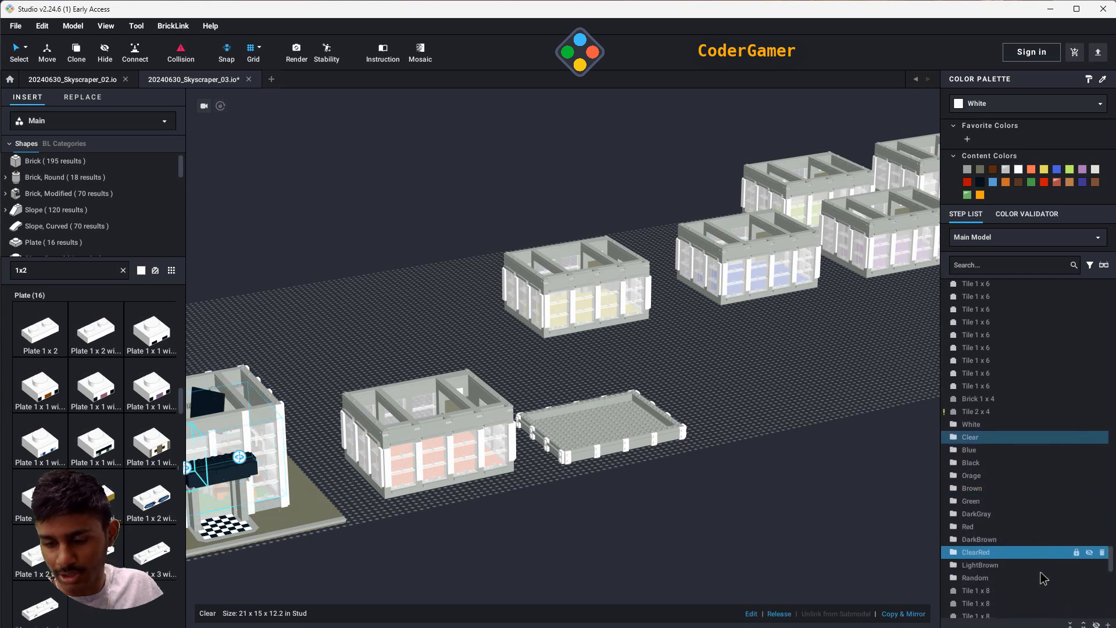
{"action": "left_click_drag", "start_coordinate": [1113, 556], "coordinate": [1071, 266]}
- Stack the whole front orange-floored storey on the lobby by connecting its underside corner to the lobby's top corner
{"action": "right_click_drag", "start_coordinate": [808, 424], "coordinate": [803, 432]}
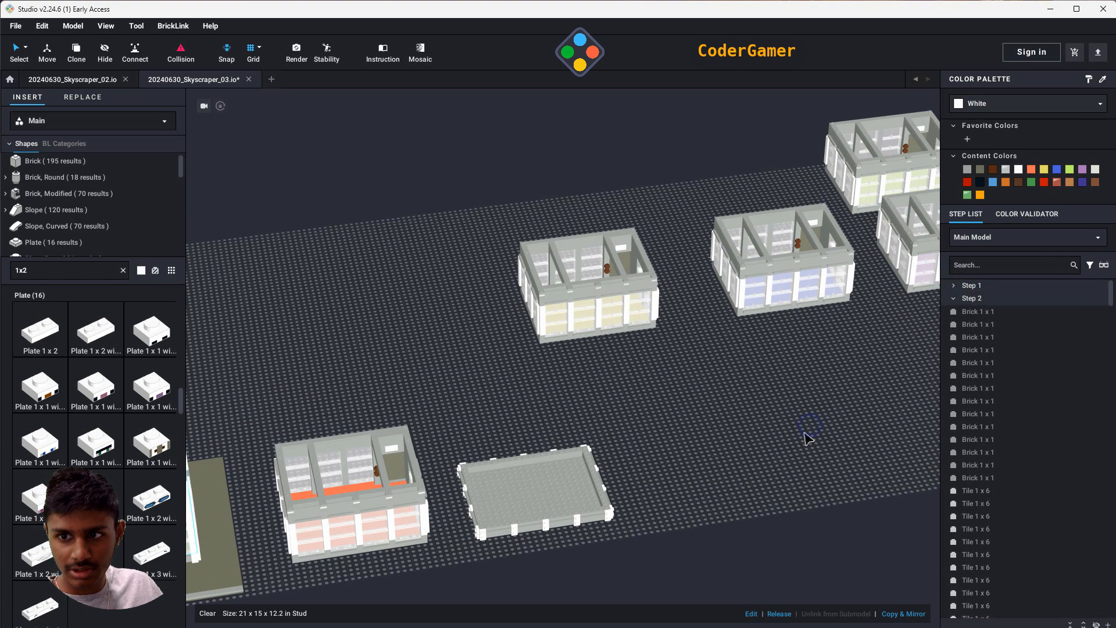
{"action": "middle_click_drag", "start_coordinate": [730, 425], "coordinate": [789, 379]}
{"action": "right_click_drag", "start_coordinate": [745, 279], "coordinate": [762, 279]}
{"action": "middle_click_drag", "start_coordinate": [750, 279], "coordinate": [627, 285]}
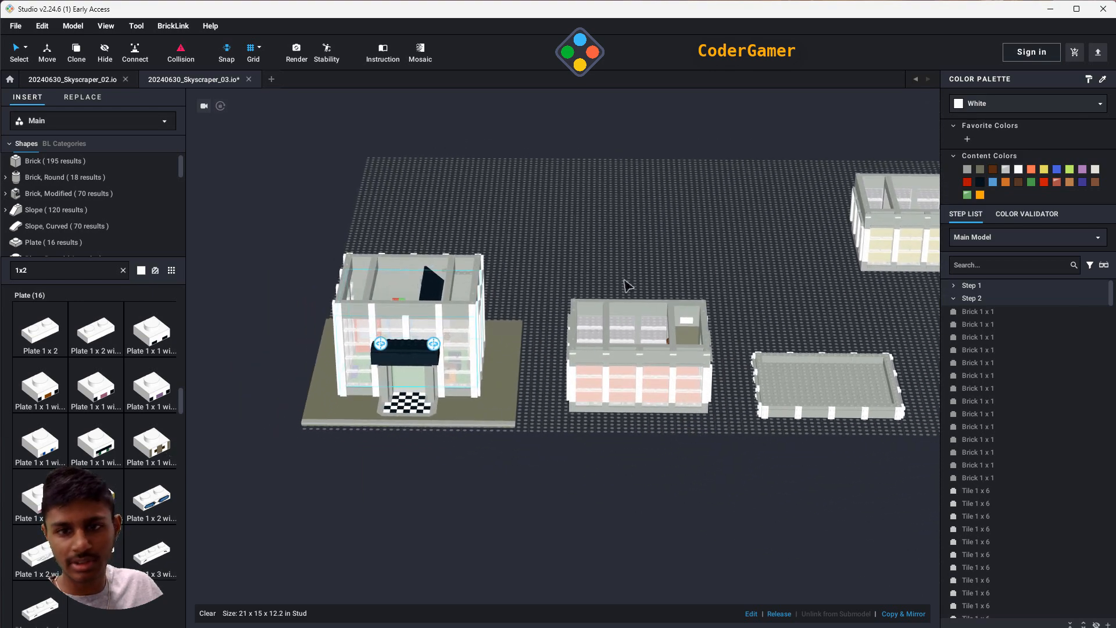
{"action": "left_click_drag", "start_coordinate": [554, 268], "coordinate": [734, 460]}
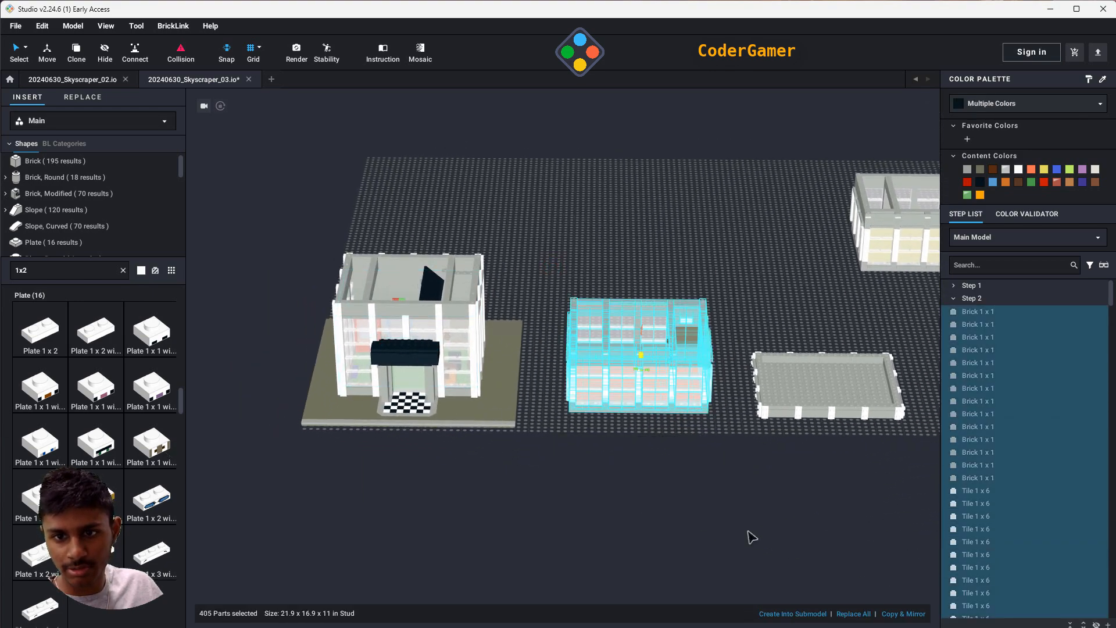
{"action": "right_click_drag", "start_coordinate": [749, 536], "coordinate": [675, 430]}
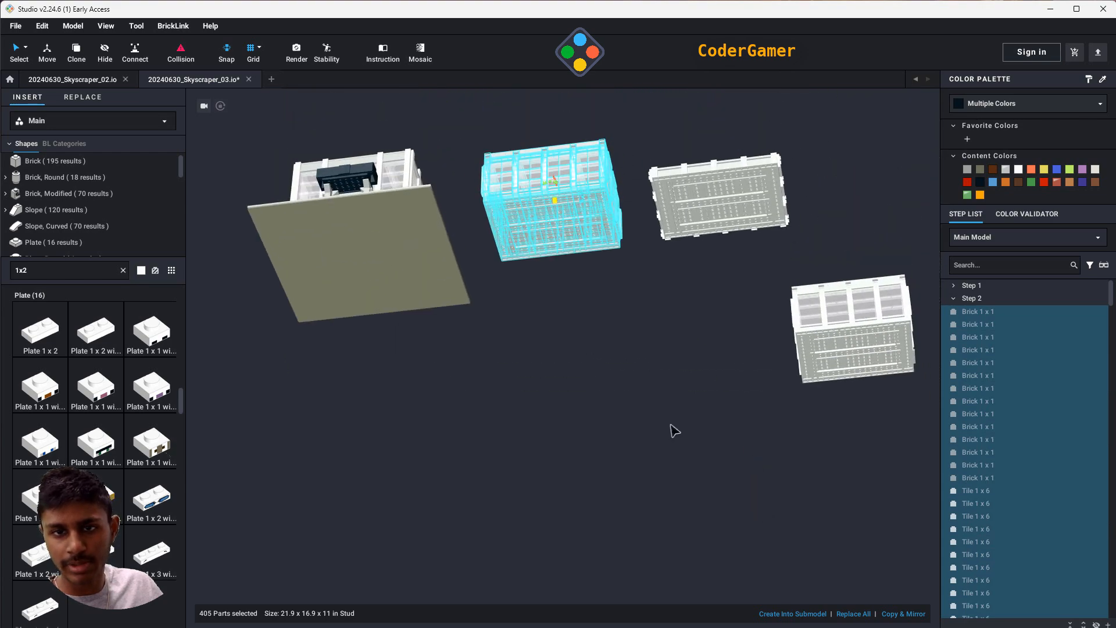
{"action": "middle_click_drag", "start_coordinate": [672, 425], "coordinate": [672, 535]}
{"action": "scroll", "coordinate": [627, 361], "scroll_direction": "up", "scroll_amount": 8}
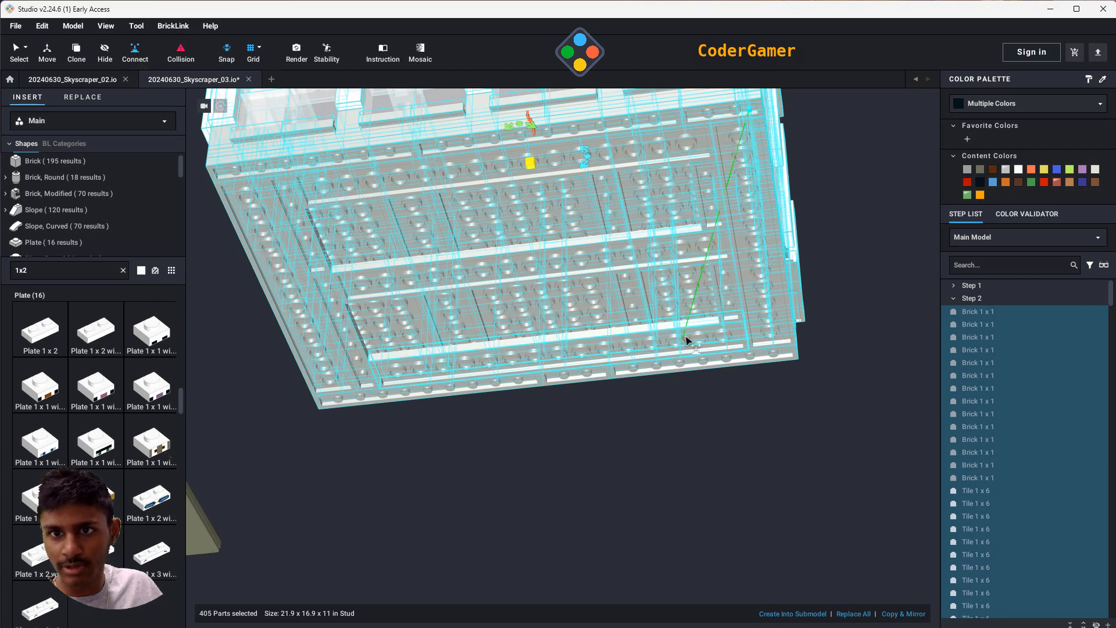
{"action": "scroll", "coordinate": [686, 340], "scroll_direction": "down", "scroll_amount": 7}
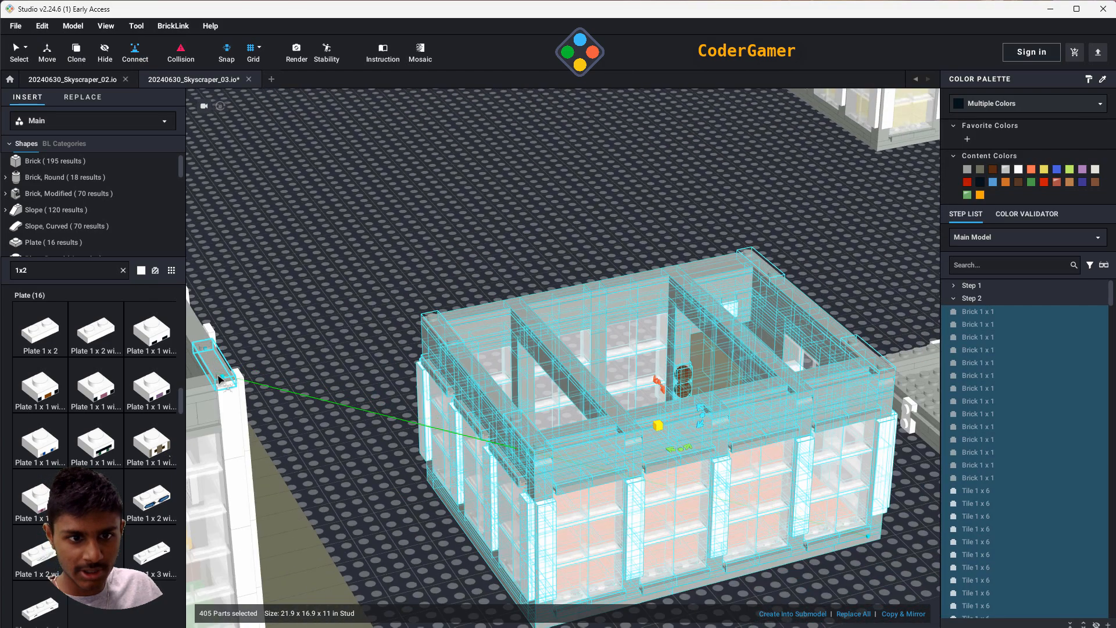
{"action": "left_click", "coordinate": [218, 379]}
{"action": "left_click", "coordinate": [525, 403]}
- Try to stack the yellow-floored storey on the orange-floored storey by connecting its underside corner to the tower's top corner
{"action": "middle_click_drag", "start_coordinate": [706, 300], "coordinate": [872, 285]}
{"action": "scroll", "coordinate": [855, 308], "scroll_direction": "down", "scroll_amount": 5}
{"action": "mouse_move", "coordinate": [813, 313]}
{"action": "right_mouse_down"}
{"action": "mouse_move", "coordinate": [823, 314]}
{"action": "mouse_move", "coordinate": [812, 309]}
{"action": "right_mouse_up"}
{"action": "middle_click_drag", "start_coordinate": [654, 329], "coordinate": [272, 485]}
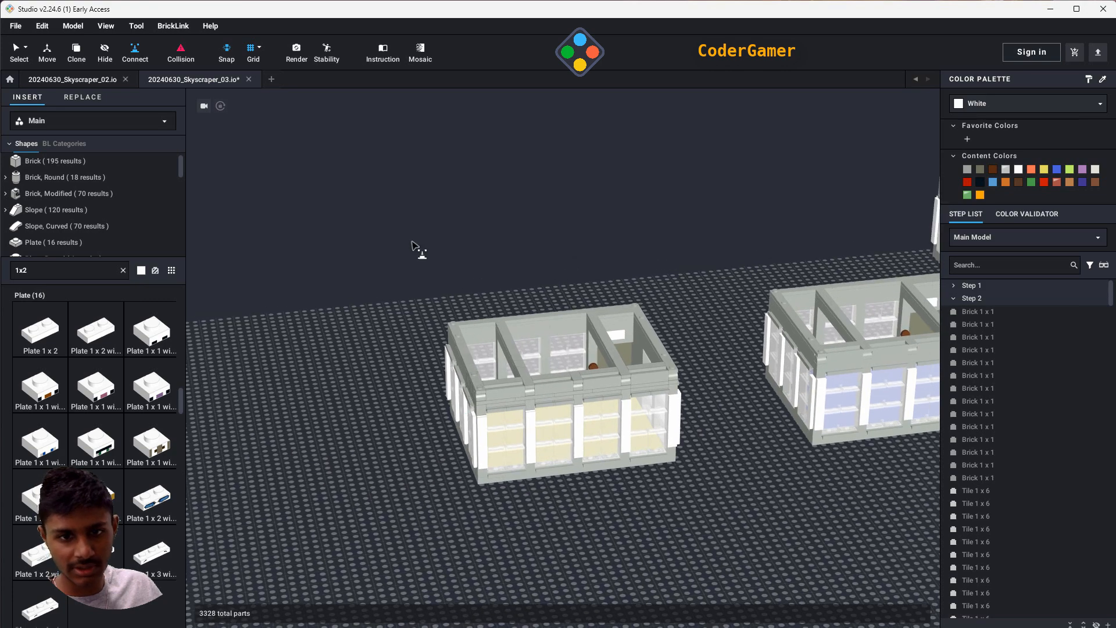
{"action": "left_click_drag", "start_coordinate": [548, 384], "coordinate": [721, 510]}
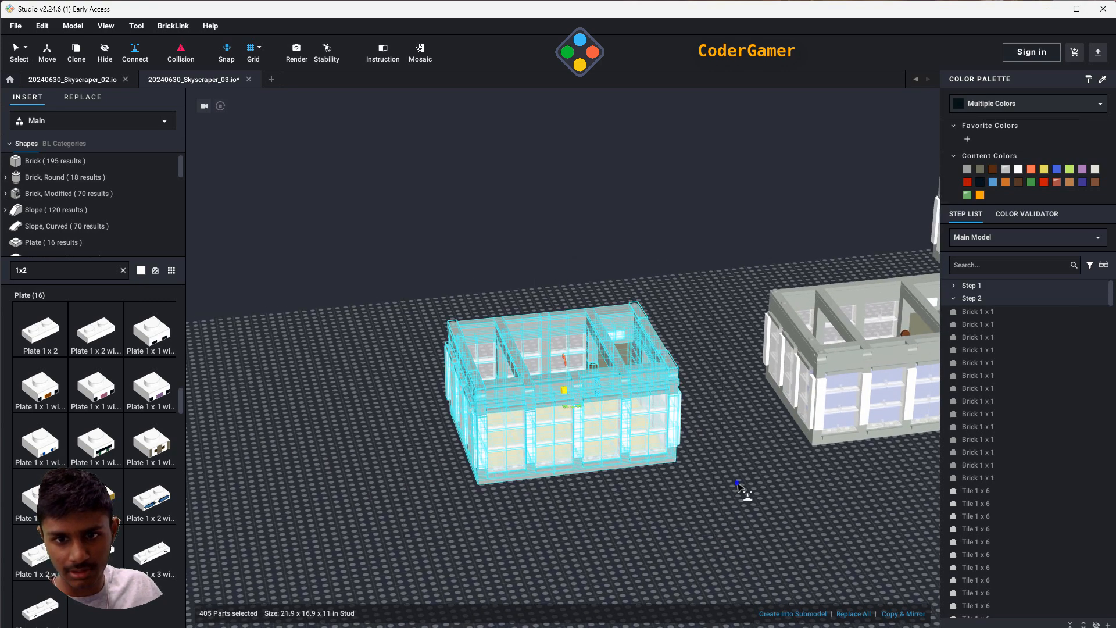
{"action": "right_click_drag", "start_coordinate": [737, 486], "coordinate": [709, 468]}
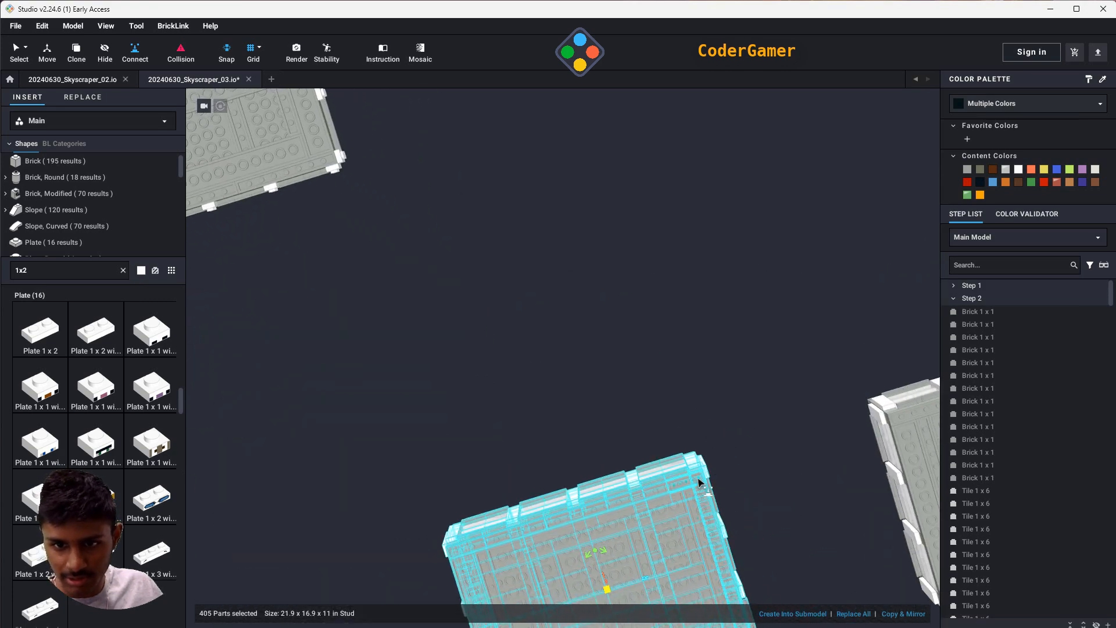
{"action": "right_click_drag", "start_coordinate": [495, 314], "coordinate": [574, 430]}
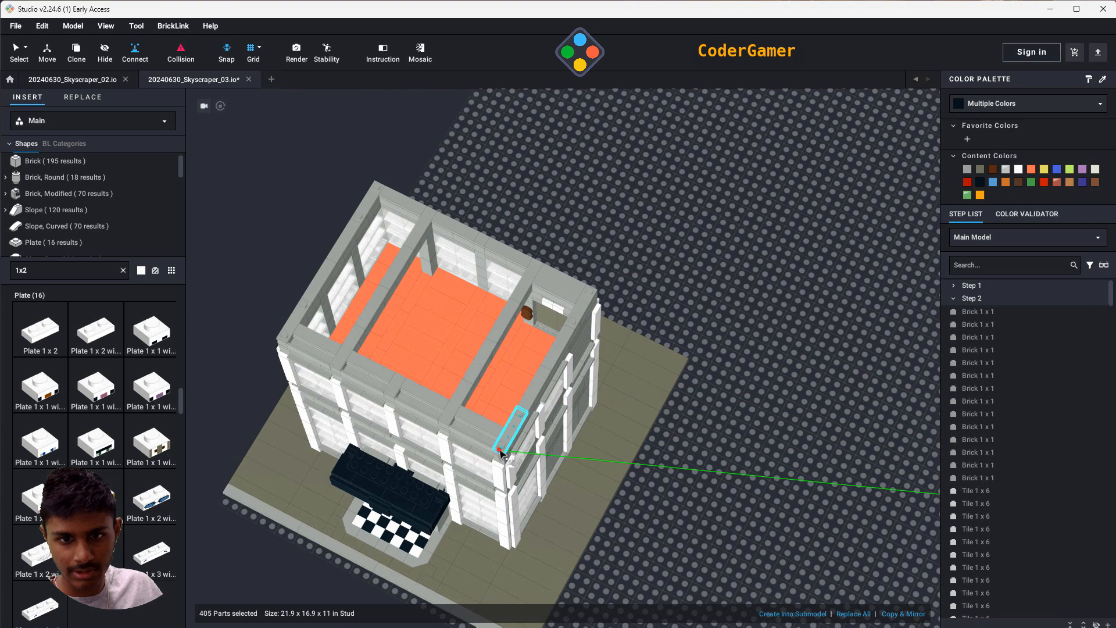
{"action": "right_click_drag", "start_coordinate": [501, 452], "coordinate": [622, 344]}
{"action": "left_click", "coordinate": [755, 483]}
{"action": "middle_click_drag", "start_coordinate": [622, 341], "coordinate": [478, 334]}
{"action": "right_click_drag", "start_coordinate": [807, 246], "coordinate": [772, 407]}
{"action": "middle_click_drag", "start_coordinate": [747, 373], "coordinate": [728, 440]}
{"action": "scroll", "coordinate": [594, 392], "scroll_direction": "up", "scroll_amount": 5}
{"action": "scroll", "coordinate": [592, 406], "scroll_direction": "up", "scroll_amount": 1}
{"action": "right_click_drag", "start_coordinate": [728, 440], "coordinate": [732, 453]}
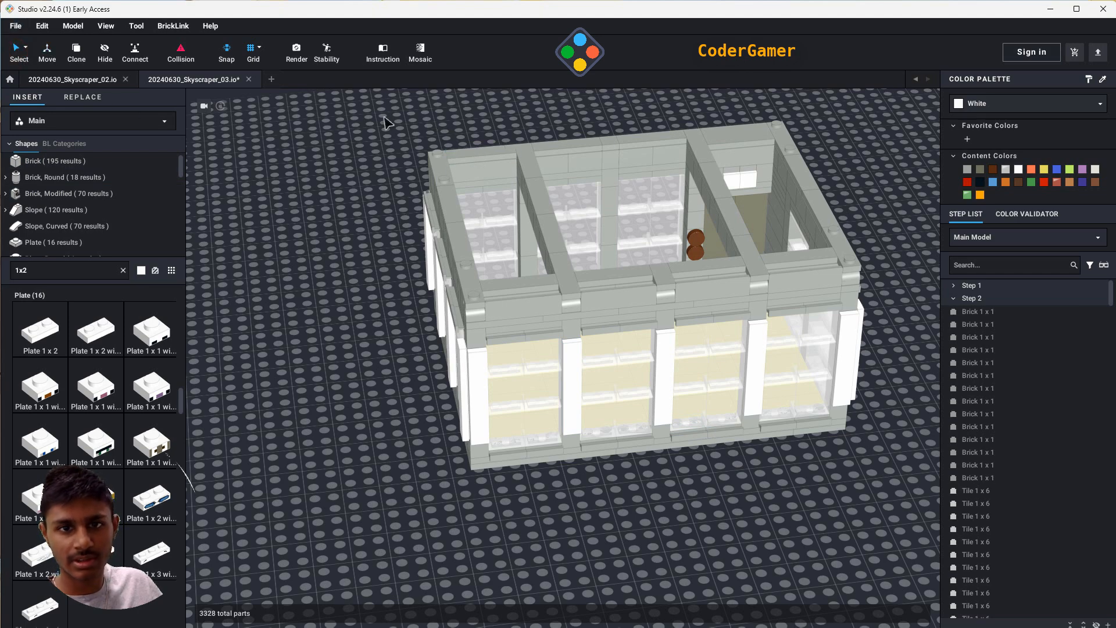
{"action": "left_click_drag", "start_coordinate": [384, 122], "coordinate": [889, 487]}
{"action": "right_click_drag", "start_coordinate": [887, 503], "coordinate": [888, 472]}
{"action": "right_click_drag", "start_coordinate": [846, 309], "coordinate": [737, 236]}
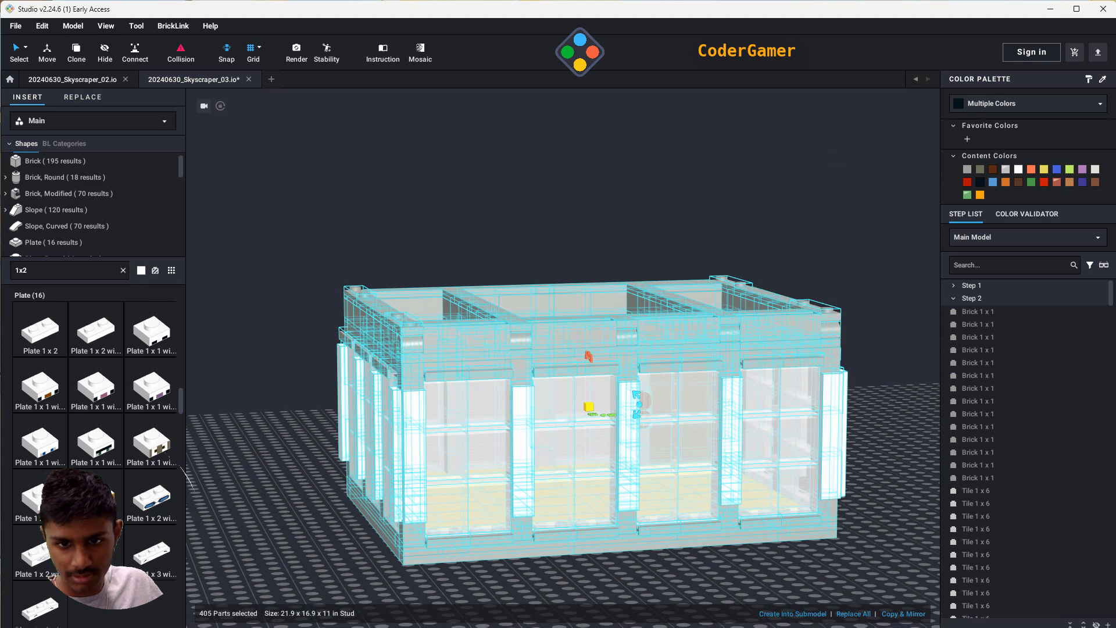
{"action": "left_click", "coordinate": [672, 573]}
{"action": "right_click_drag", "start_coordinate": [676, 551], "coordinate": [680, 527]}
{"action": "right_click_drag", "start_coordinate": [693, 480], "coordinate": [655, 326]}
{"action": "scroll", "coordinate": [655, 326], "scroll_direction": "down", "scroll_amount": 5}
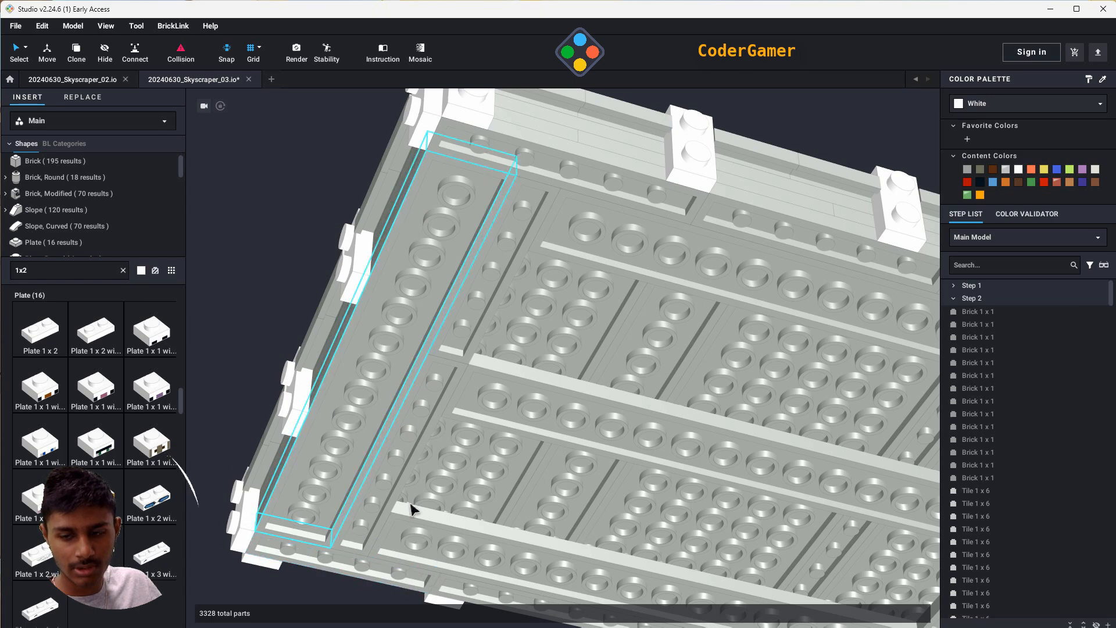
{"action": "scroll", "coordinate": [651, 475], "scroll_direction": "down", "scroll_amount": 3}
{"action": "middle_click_drag", "start_coordinate": [525, 482], "coordinate": [485, 88]}
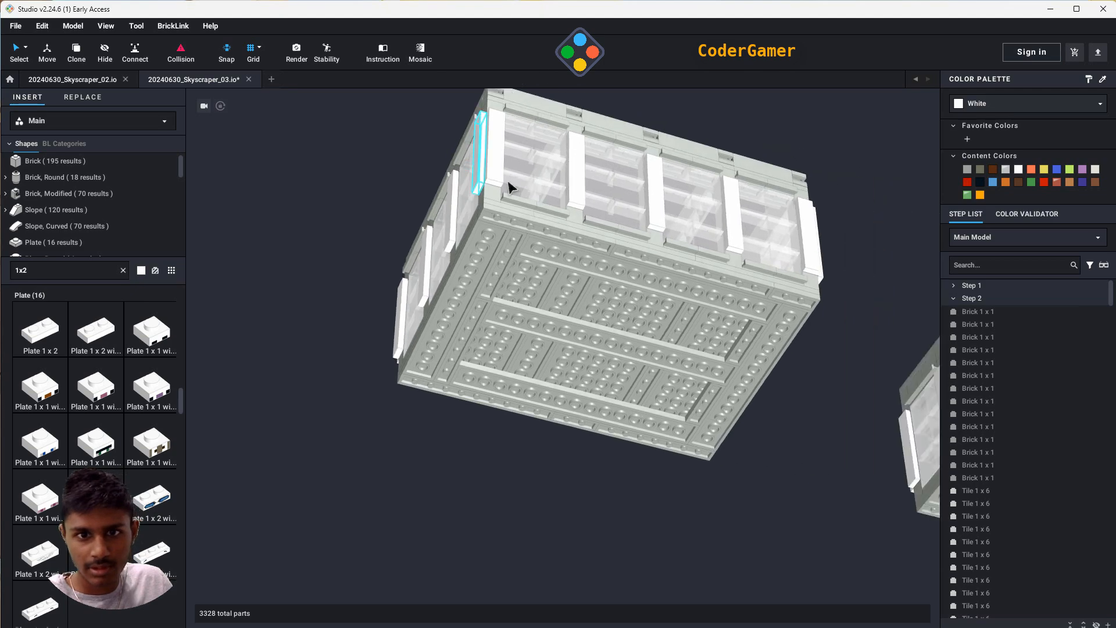
{"action": "right_click_drag", "start_coordinate": [653, 285], "coordinate": [646, 311]}
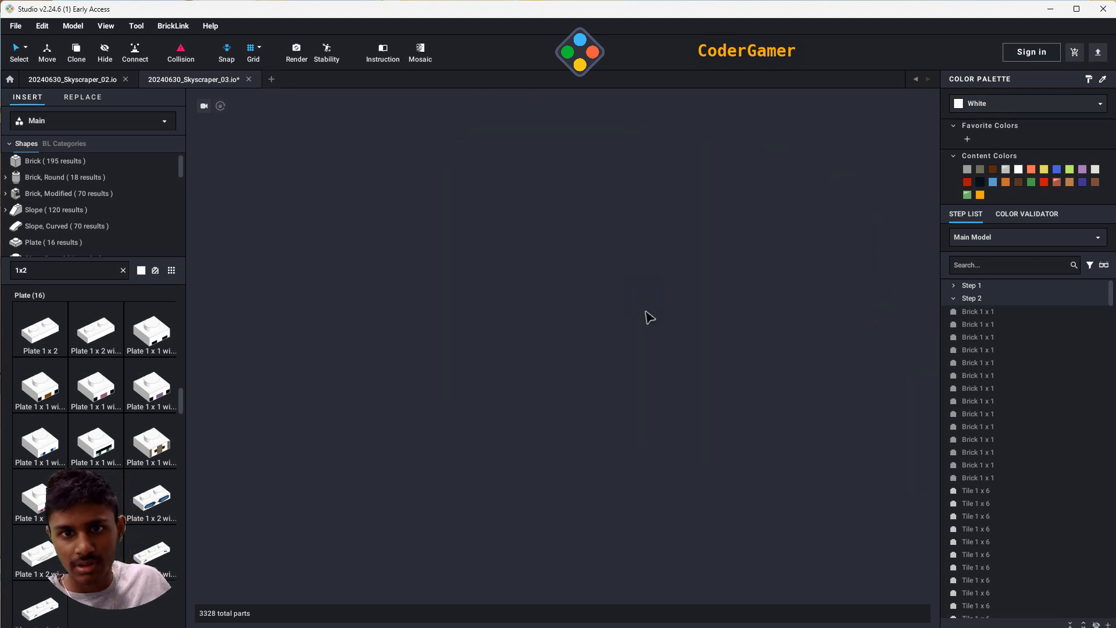
{"action": "middle_click_drag", "start_coordinate": [643, 272], "coordinate": [696, 605]}
{"action": "middle_click_drag", "start_coordinate": [687, 255], "coordinate": [678, 422]}
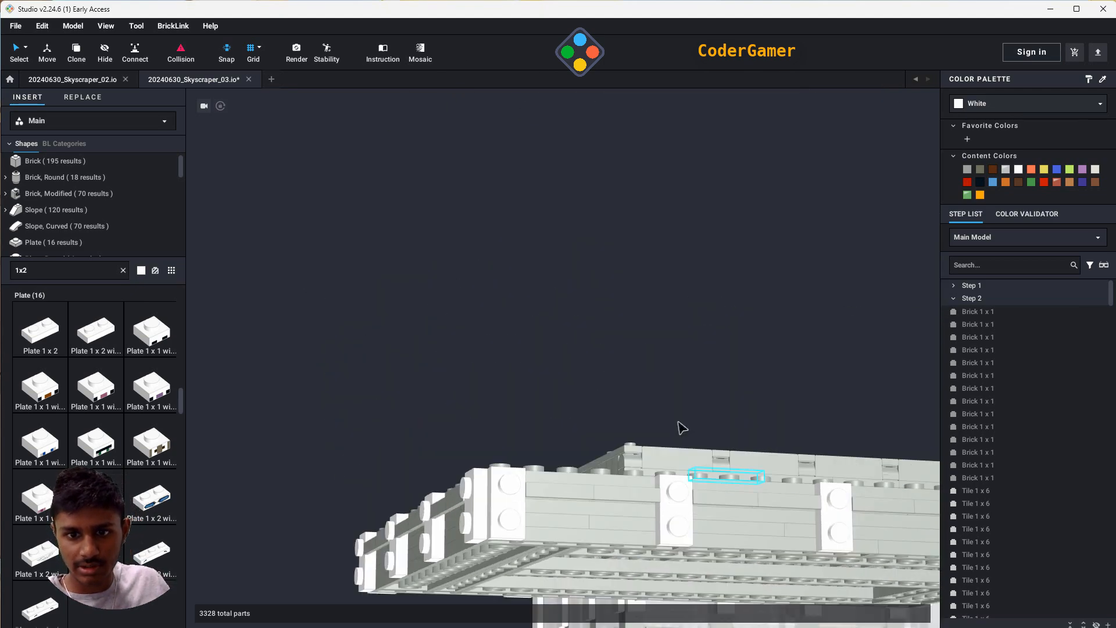
{"action": "right_click_drag", "start_coordinate": [678, 422], "coordinate": [647, 372]}
{"action": "middle_click_drag", "start_coordinate": [617, 260], "coordinate": [588, 456]}
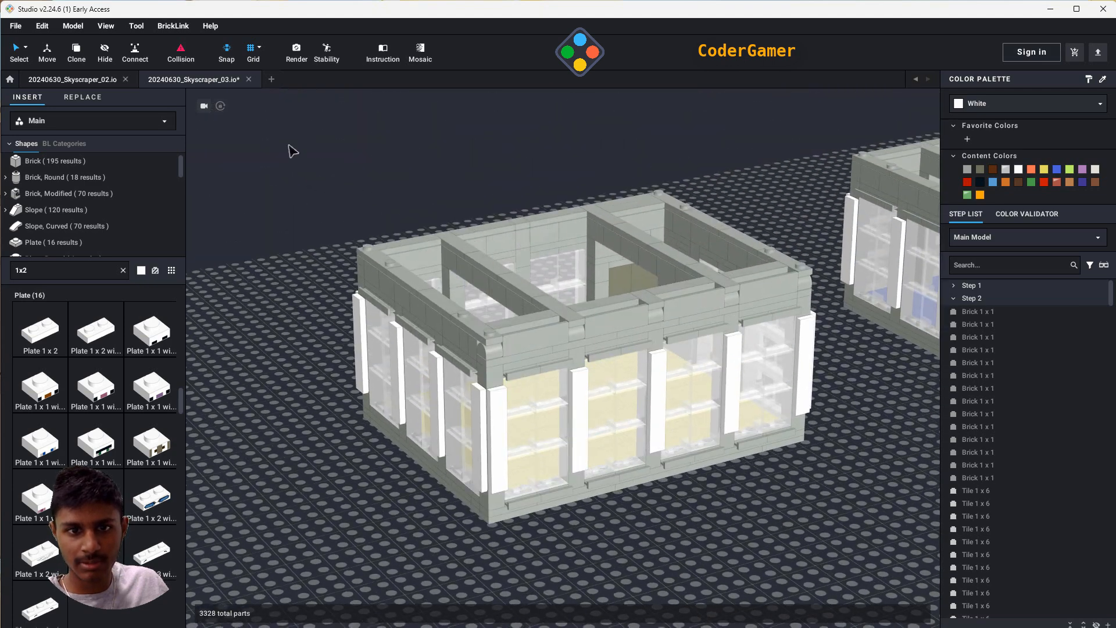
- Stack the whole yellow-floored storey on the orange-floored storey by connecting its underside corner to the tower's top corner
{"action": "left_click_drag", "start_coordinate": [300, 166], "coordinate": [815, 533]}
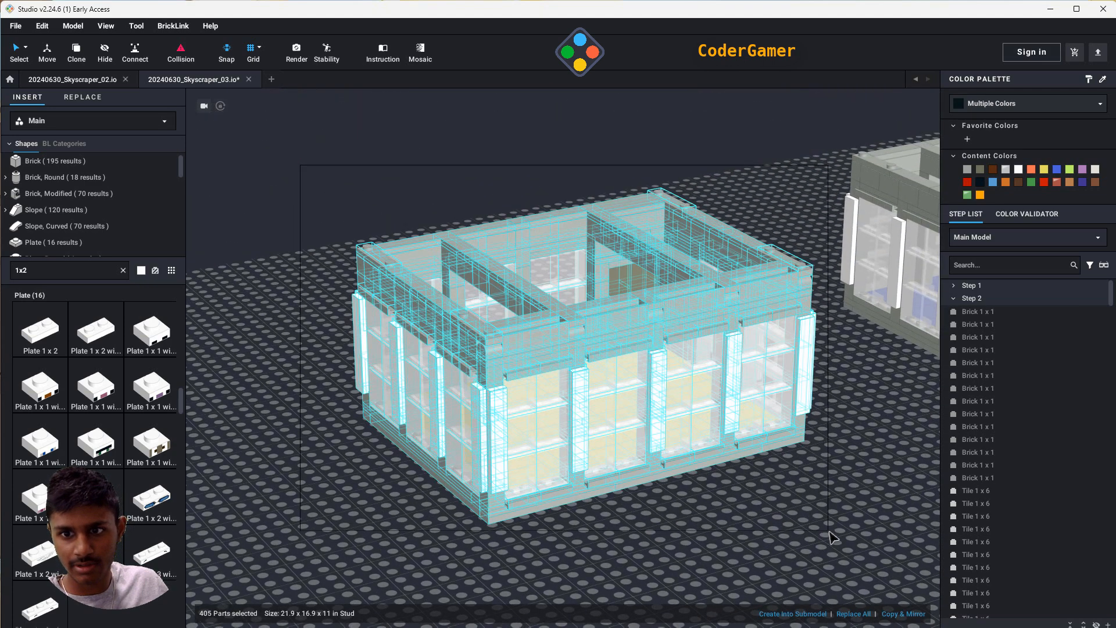
{"action": "right_click_drag", "start_coordinate": [824, 541], "coordinate": [831, 515]}
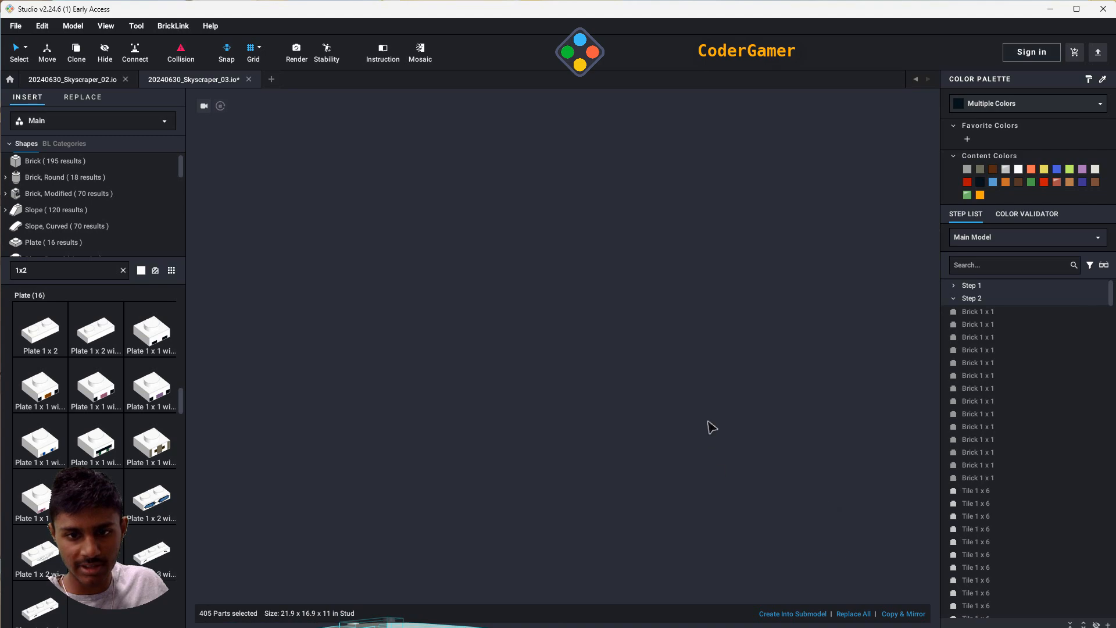
{"action": "right_click_drag", "start_coordinate": [710, 427], "coordinate": [593, 275]}
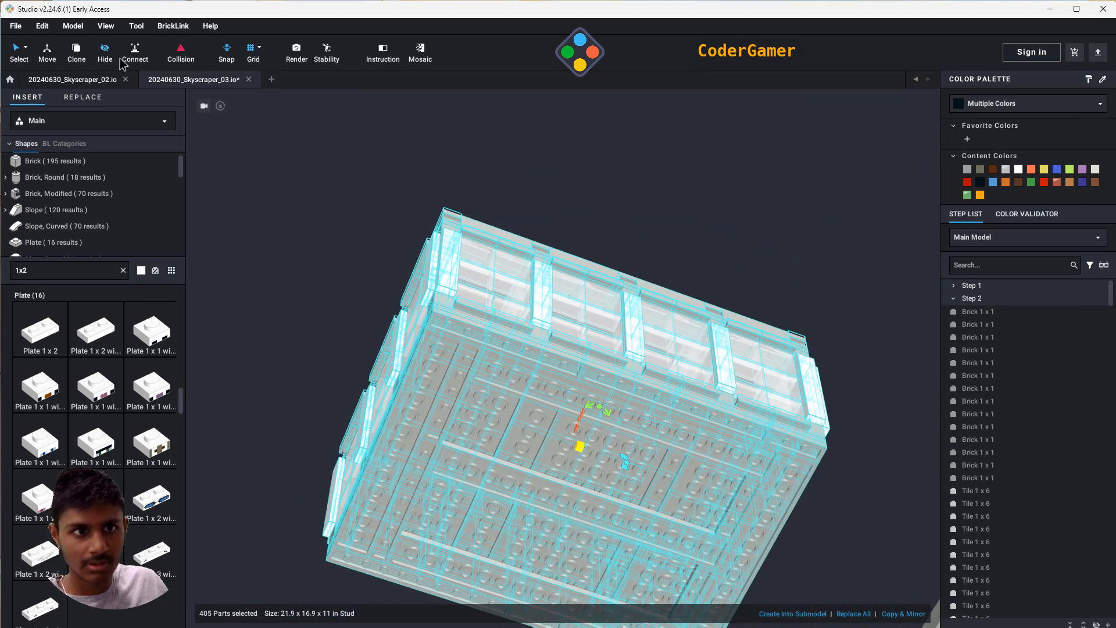
{"action": "scroll", "coordinate": [437, 353], "scroll_direction": "up", "scroll_amount": 5}
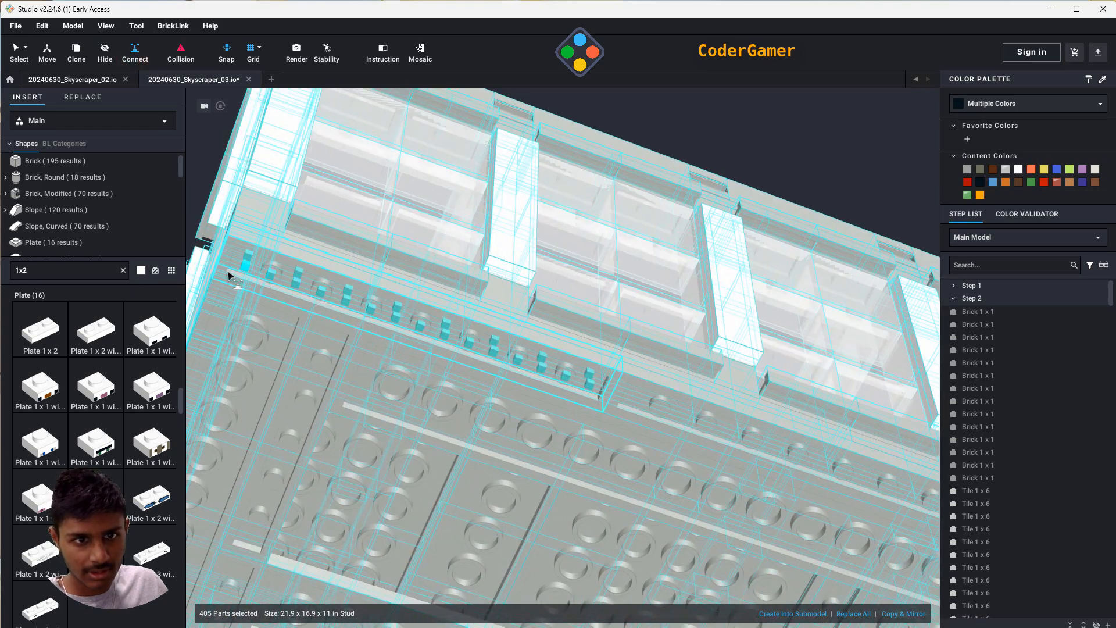
{"action": "scroll", "coordinate": [375, 407], "scroll_direction": "down", "scroll_amount": 10}
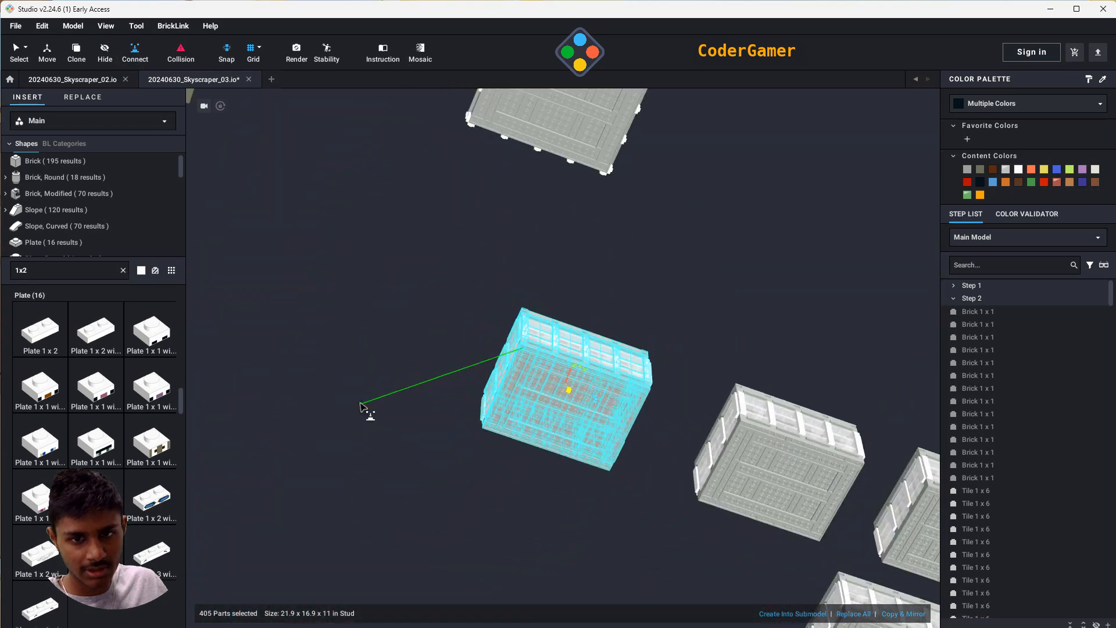
{"action": "right_click_drag", "start_coordinate": [336, 349], "coordinate": [330, 395]}
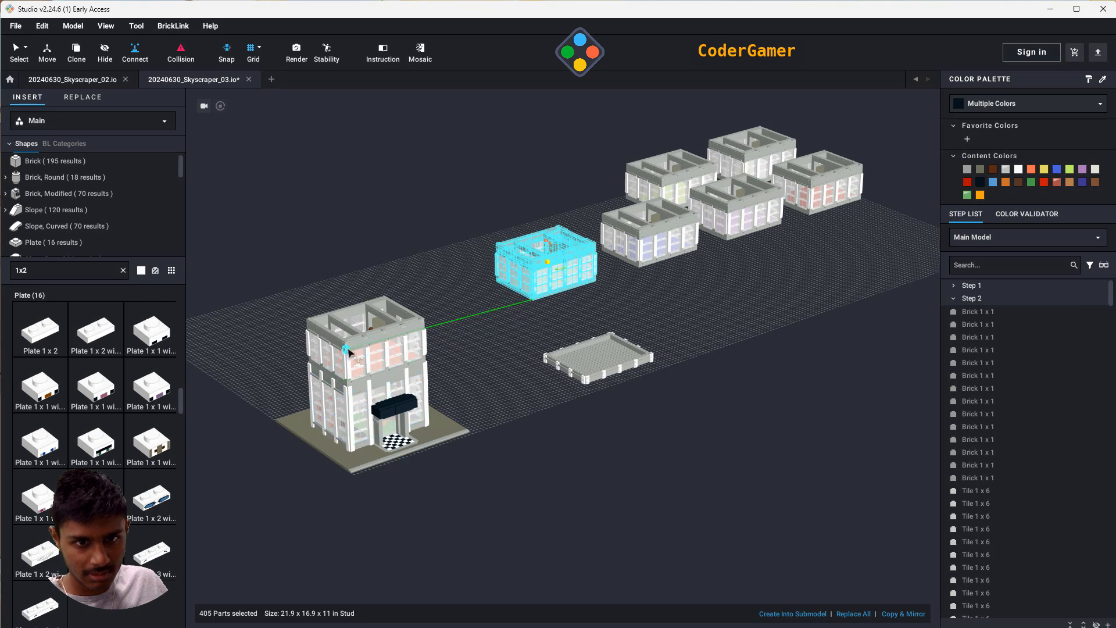
{"action": "scroll", "coordinate": [352, 352], "scroll_direction": "up", "scroll_amount": 3}
{"action": "middle_click_drag", "start_coordinate": [349, 325], "coordinate": [489, 369]}
{"action": "scroll", "coordinate": [818, 536], "scroll_direction": "up", "scroll_amount": 5}
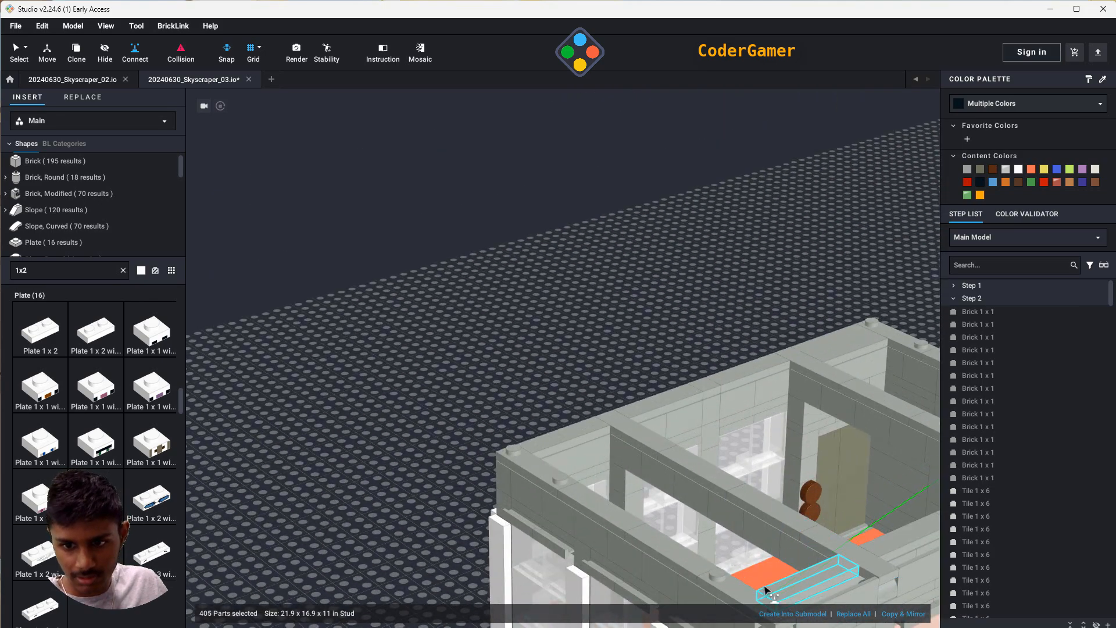
{"action": "middle_click_drag", "start_coordinate": [762, 544], "coordinate": [683, 472]}
{"action": "left_click", "coordinate": [613, 333]}
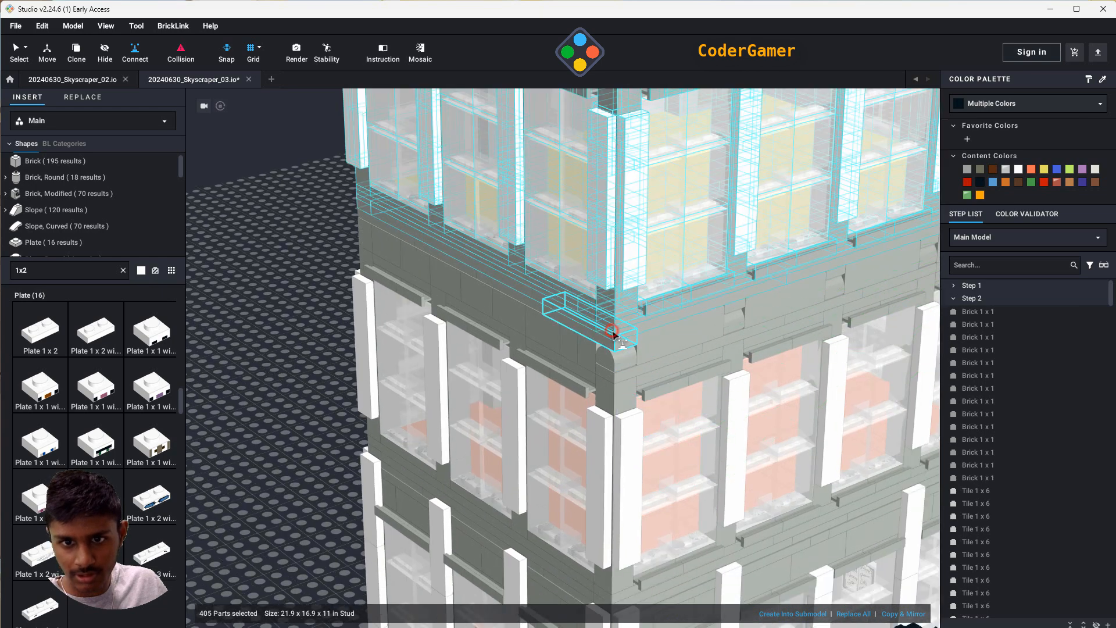
{"action": "left_click", "coordinate": [289, 401]}
{"action": "scroll", "coordinate": [303, 413], "scroll_direction": "down", "scroll_amount": 10}
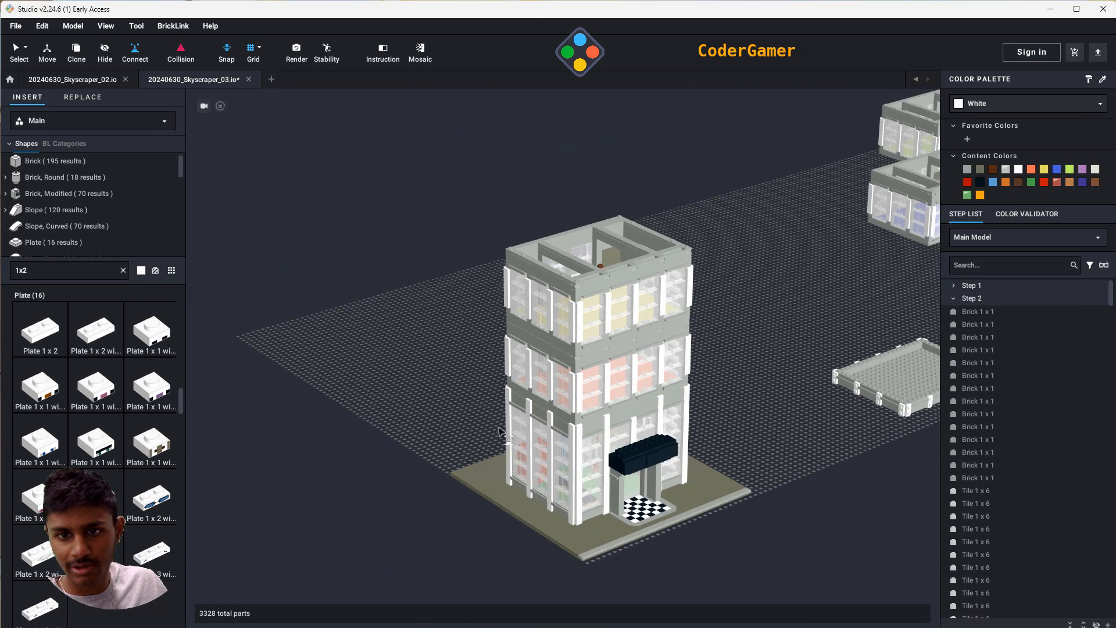
- Stack the whole blue-floored storey on the yellow-floored storey by connecting its underside corner to the tower's top corner
{"action": "middle_click_drag", "start_coordinate": [776, 378], "coordinate": [531, 431]}
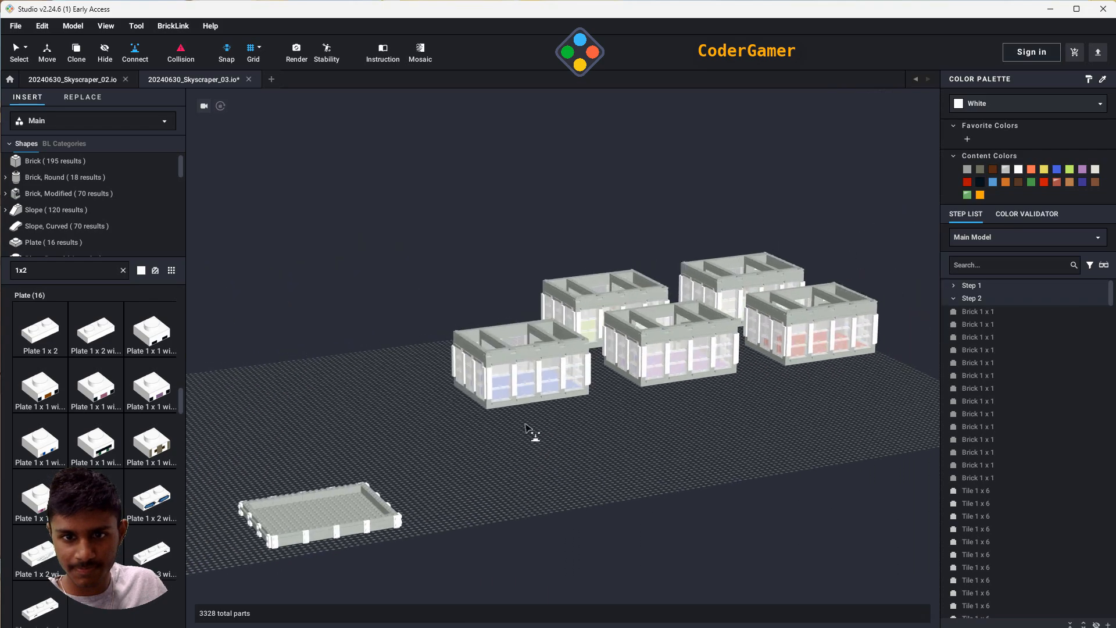
{"action": "right_click_drag", "start_coordinate": [711, 430], "coordinate": [724, 450]}
{"action": "left_click_drag", "start_coordinate": [448, 200], "coordinate": [630, 396]}
{"action": "right_click_drag", "start_coordinate": [634, 415], "coordinate": [651, 349]}
{"action": "scroll", "coordinate": [465, 454], "scroll_direction": "up", "scroll_amount": 5}
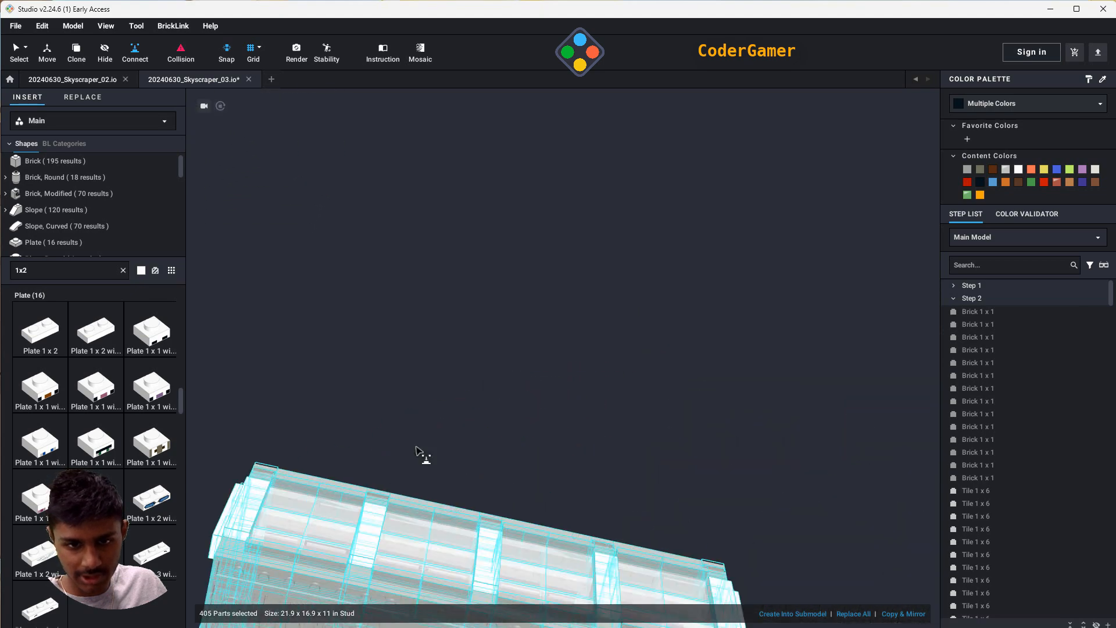
{"action": "scroll", "coordinate": [486, 431], "scroll_direction": "up", "scroll_amount": 3}
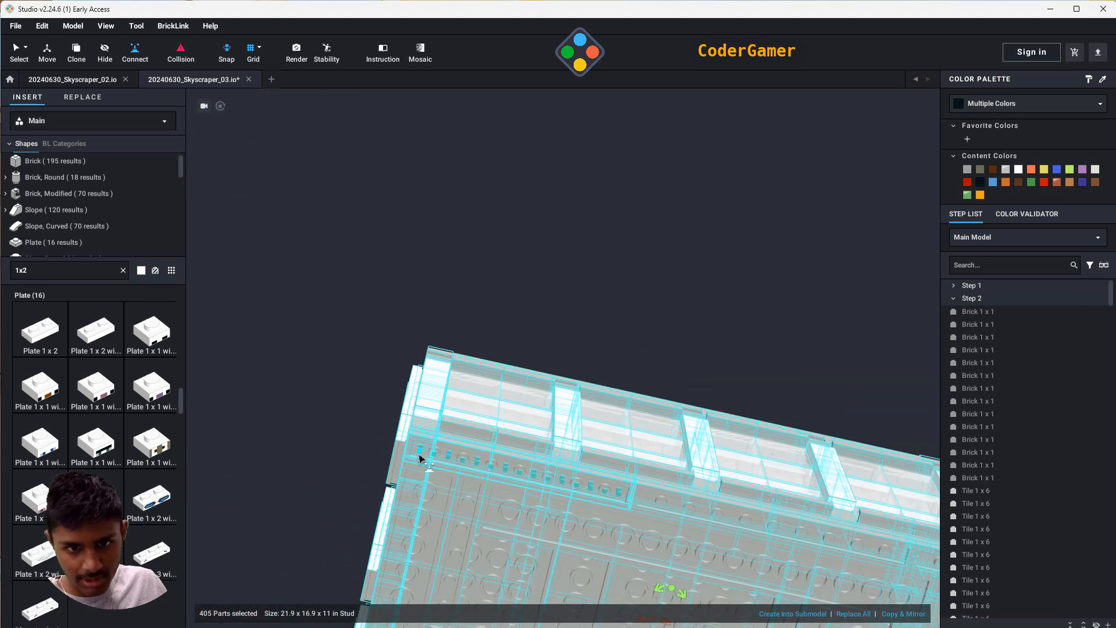
{"action": "scroll", "coordinate": [422, 459], "scroll_direction": "down", "scroll_amount": 10}
{"action": "right_click_drag", "start_coordinate": [449, 406], "coordinate": [409, 415]}
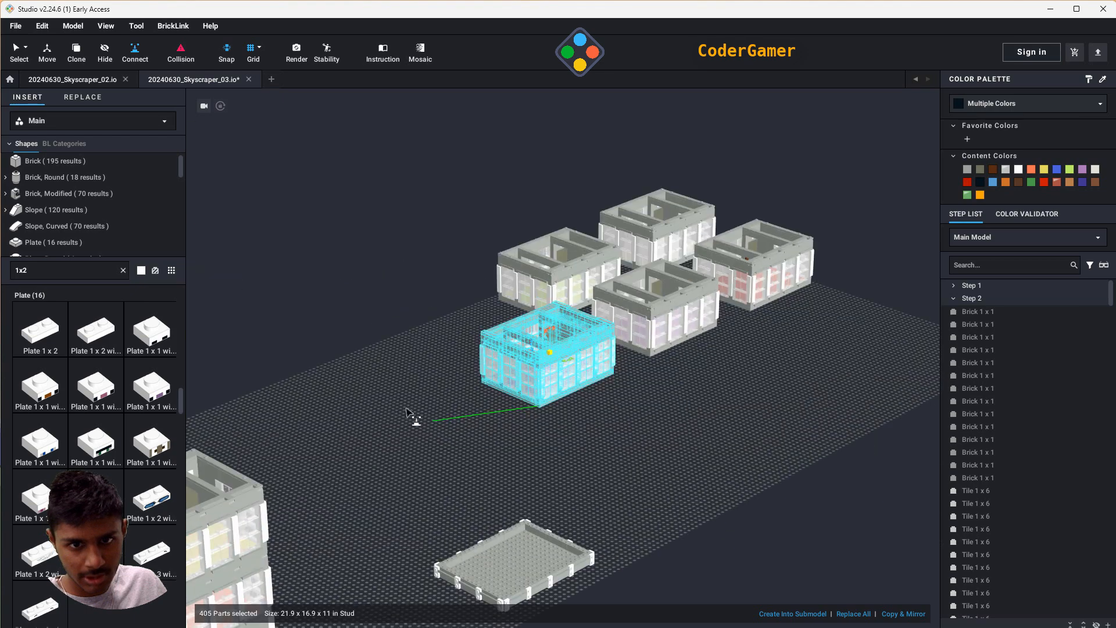
{"action": "middle_click_drag", "start_coordinate": [407, 417], "coordinate": [558, 400]}
{"action": "scroll", "coordinate": [500, 471], "scroll_direction": "up", "scroll_amount": 4}
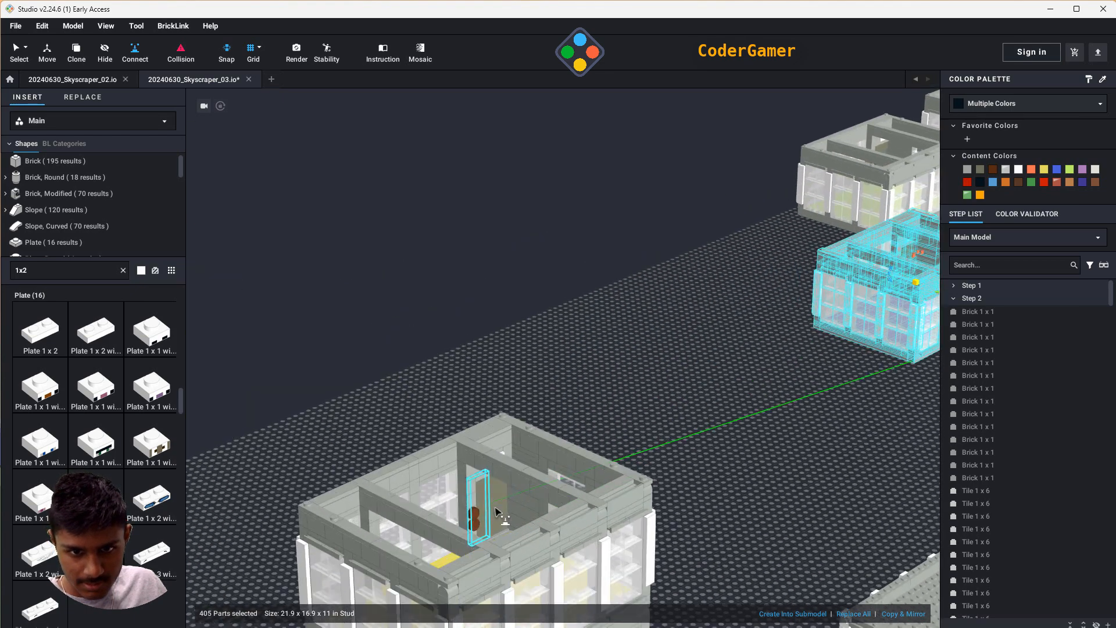
{"action": "scroll", "coordinate": [557, 474], "scroll_direction": "up", "scroll_amount": 3}
{"action": "scroll", "coordinate": [706, 400], "scroll_direction": "up", "scroll_amount": 2}
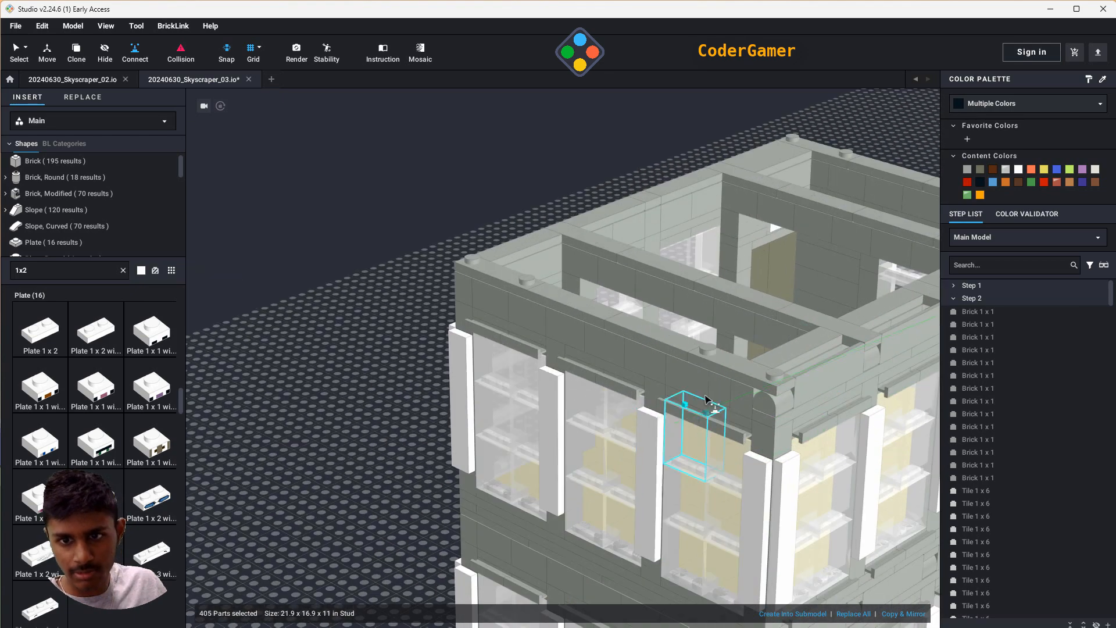
{"action": "scroll", "coordinate": [409, 451], "scroll_direction": "down", "scroll_amount": 8}
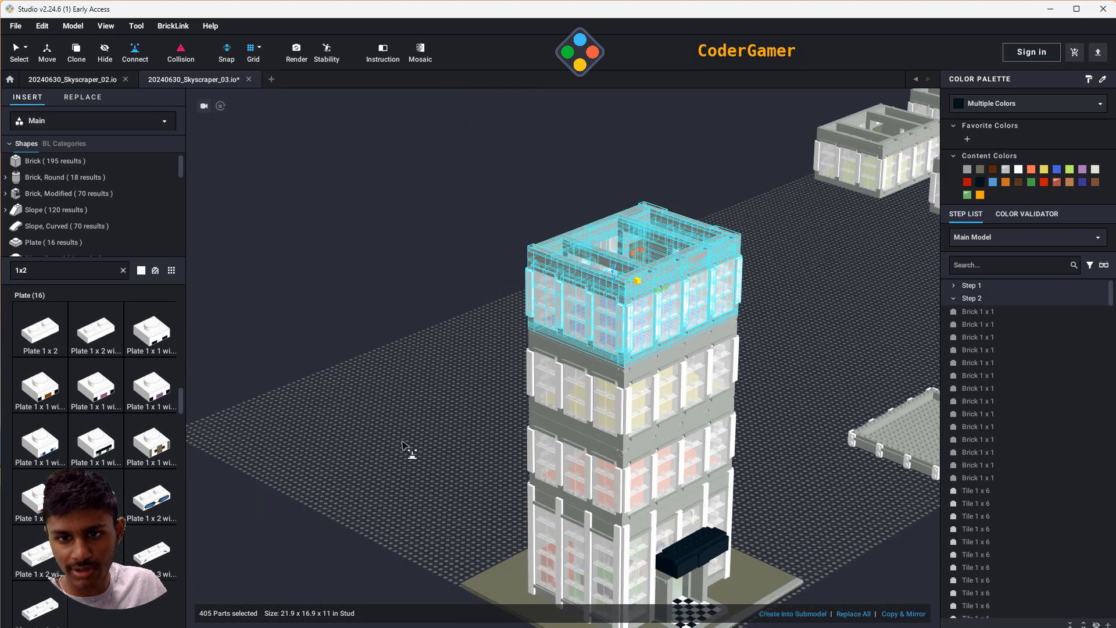
{"action": "right_click", "coordinate": [785, 517]}
{"action": "left_click", "coordinate": [750, 424]}
{"action": "middle_click_drag", "start_coordinate": [754, 427], "coordinate": [587, 420]}
{"action": "mouse_move", "coordinate": [746, 384]}
{"action": "right_mouse_down"}
{"action": "mouse_move", "coordinate": [714, 393]}
{"action": "mouse_move", "coordinate": [734, 370]}
{"action": "right_mouse_up"}
{"action": "right_click_drag", "start_coordinate": [776, 331], "coordinate": [760, 395]}
{"action": "left_click_drag", "start_coordinate": [706, 249], "coordinate": [827, 382], "text": "shift"}
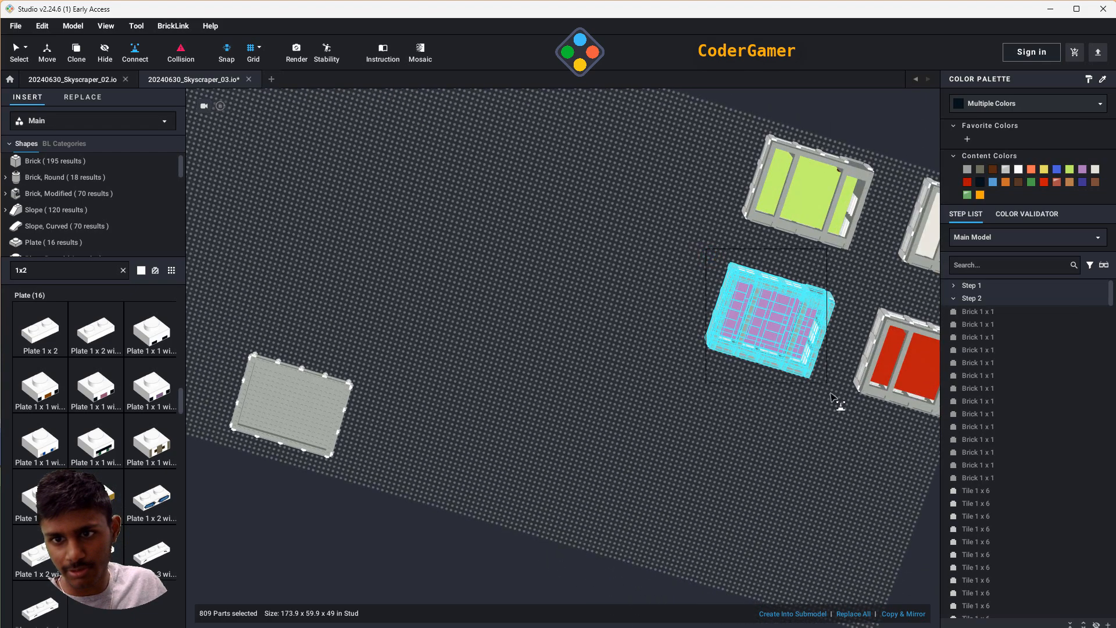
{"action": "left_click_drag", "start_coordinate": [840, 423], "coordinate": [843, 425], "text": "shift"}
{"action": "right_click_drag", "start_coordinate": [843, 425], "coordinate": [878, 468]}
- Stack the whole purple-floored storey on the blue-floored storey by connecting its underside corner to the tower's top corner
{"action": "left_click_drag", "start_coordinate": [658, 185], "coordinate": [814, 321]}
{"action": "right_click_drag", "start_coordinate": [814, 321], "coordinate": [585, 372]}
{"action": "scroll", "coordinate": [584, 372], "scroll_direction": "up", "scroll_amount": 5}
{"action": "scroll", "coordinate": [782, 372], "scroll_direction": "up", "scroll_amount": 3}
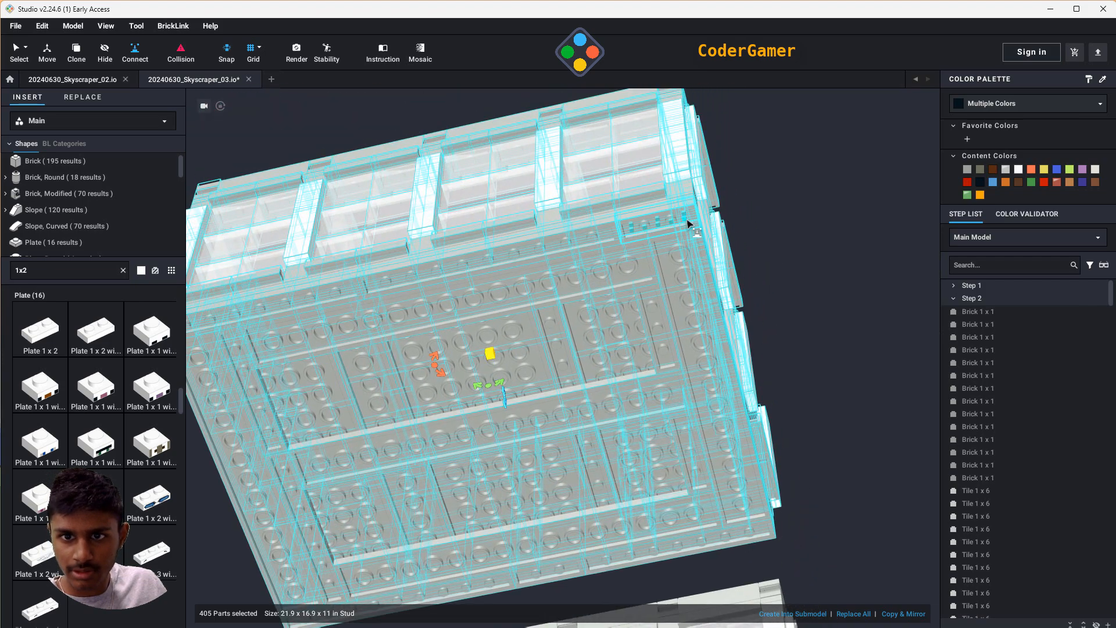
{"action": "scroll", "coordinate": [625, 468], "scroll_direction": "down", "scroll_amount": 5}
{"action": "right_click_drag", "start_coordinate": [626, 469], "coordinate": [418, 503]}
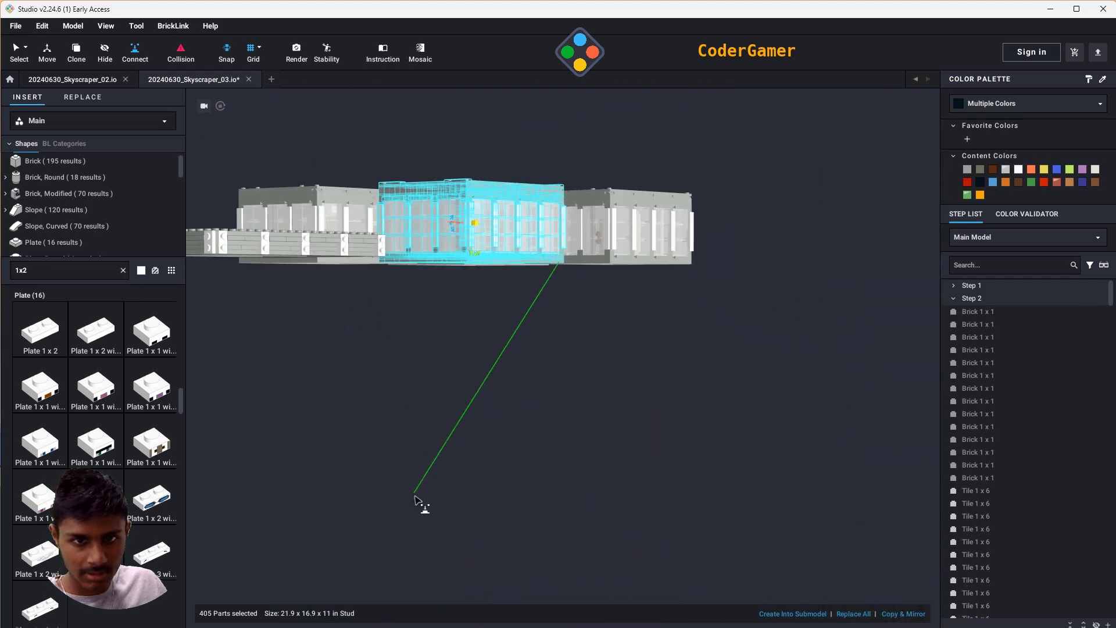
{"action": "scroll", "coordinate": [419, 504], "scroll_direction": "up", "scroll_amount": 5}
{"action": "middle_click_drag", "start_coordinate": [418, 504], "coordinate": [555, 490]}
{"action": "right_click_drag", "start_coordinate": [832, 341], "coordinate": [820, 356]}
{"action": "middle_click_drag", "start_coordinate": [647, 476], "coordinate": [300, 559]}
{"action": "left_click", "coordinate": [289, 563]}
{"action": "scroll", "coordinate": [441, 545], "scroll_direction": "down", "scroll_amount": 5}
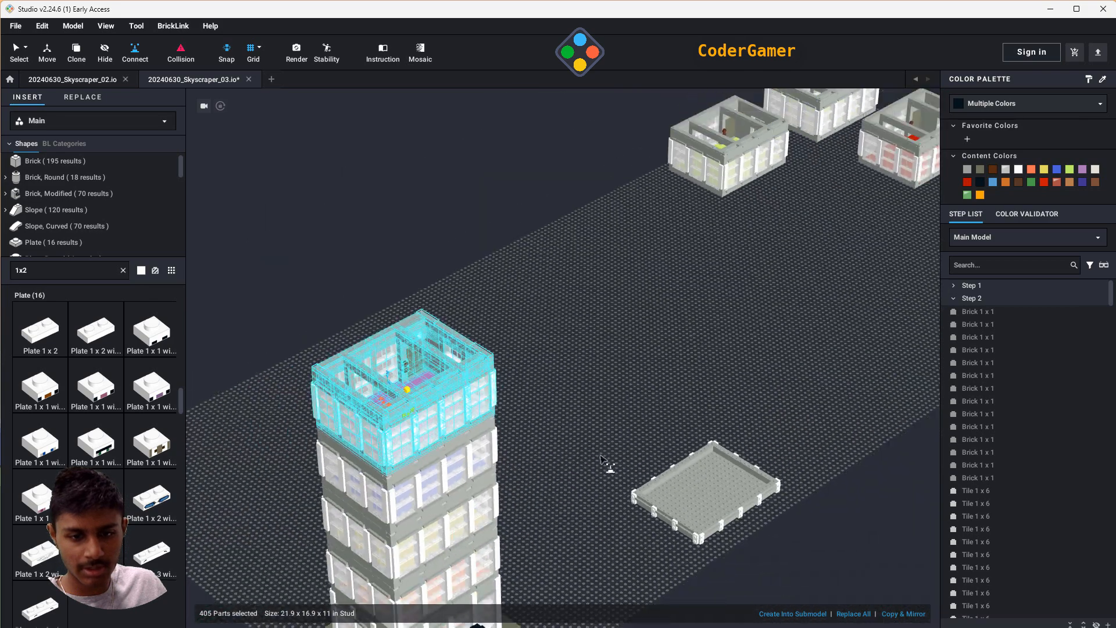
{"action": "left_click", "coordinate": [580, 426]}
- Stack the whole lime-floored storey on the purple-floored storey by connecting its underside corner to the tower's top corner
{"action": "mouse_move", "coordinate": [579, 526]}
{"action": "right_mouse_down"}
{"action": "mouse_move", "coordinate": [549, 518]}
{"action": "mouse_move", "coordinate": [514, 469]}
{"action": "mouse_move", "coordinate": [724, 473]}
{"action": "mouse_move", "coordinate": [498, 568]}
{"action": "mouse_move", "coordinate": [660, 553]}
{"action": "mouse_move", "coordinate": [533, 329]}
{"action": "right_mouse_up"}
{"action": "left_click_drag", "start_coordinate": [510, 287], "coordinate": [676, 471]}
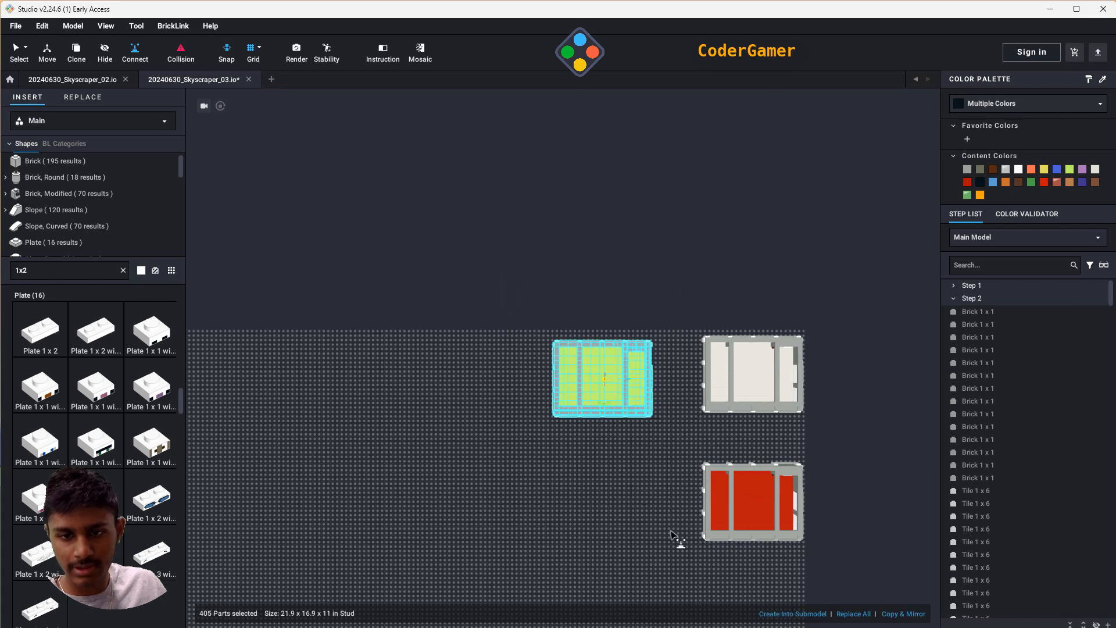
{"action": "right_click_drag", "start_coordinate": [671, 533], "coordinate": [672, 411]}
{"action": "scroll", "coordinate": [665, 291], "scroll_direction": "up", "scroll_amount": 6}
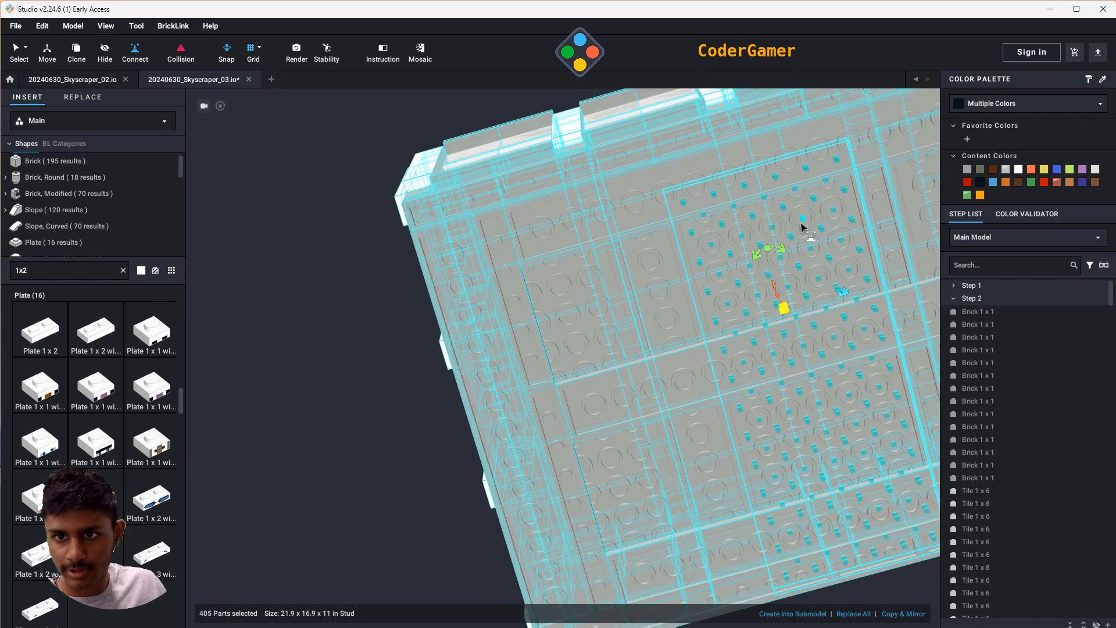
{"action": "scroll", "coordinate": [414, 265], "scroll_direction": "down", "scroll_amount": 10}
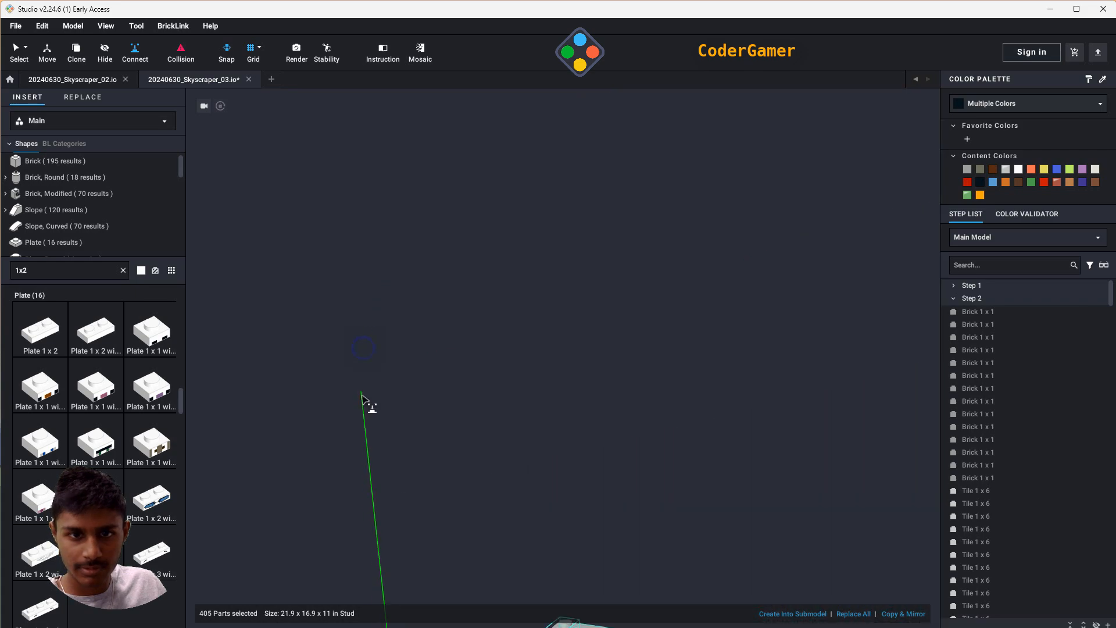
{"action": "middle_click_drag", "start_coordinate": [356, 424], "coordinate": [460, 401]}
{"action": "scroll", "coordinate": [616, 570], "scroll_direction": "up", "scroll_amount": 5}
{"action": "middle_click_drag", "start_coordinate": [657, 555], "coordinate": [562, 404]}
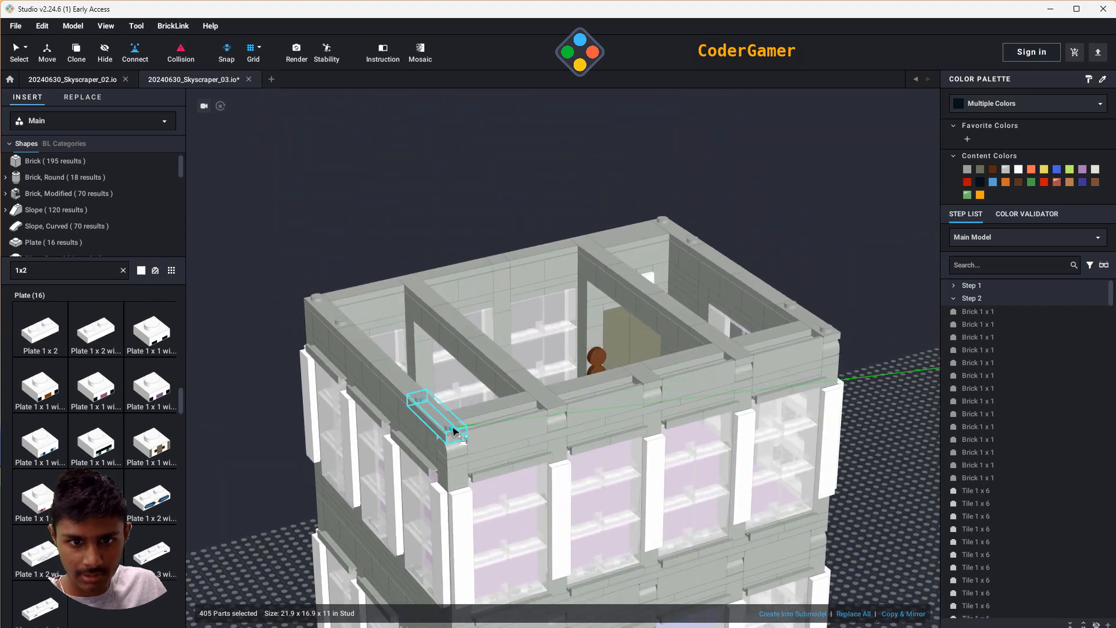
{"action": "left_click_drag", "start_coordinate": [454, 431], "coordinate": [517, 470]}
{"action": "left_click", "coordinate": [898, 420]}
- Stack the whole white-floored storey on the lime-floored storey by connecting its underside corner to the tower's top corner
{"action": "right_click_drag", "start_coordinate": [897, 423], "coordinate": [531, 347]}
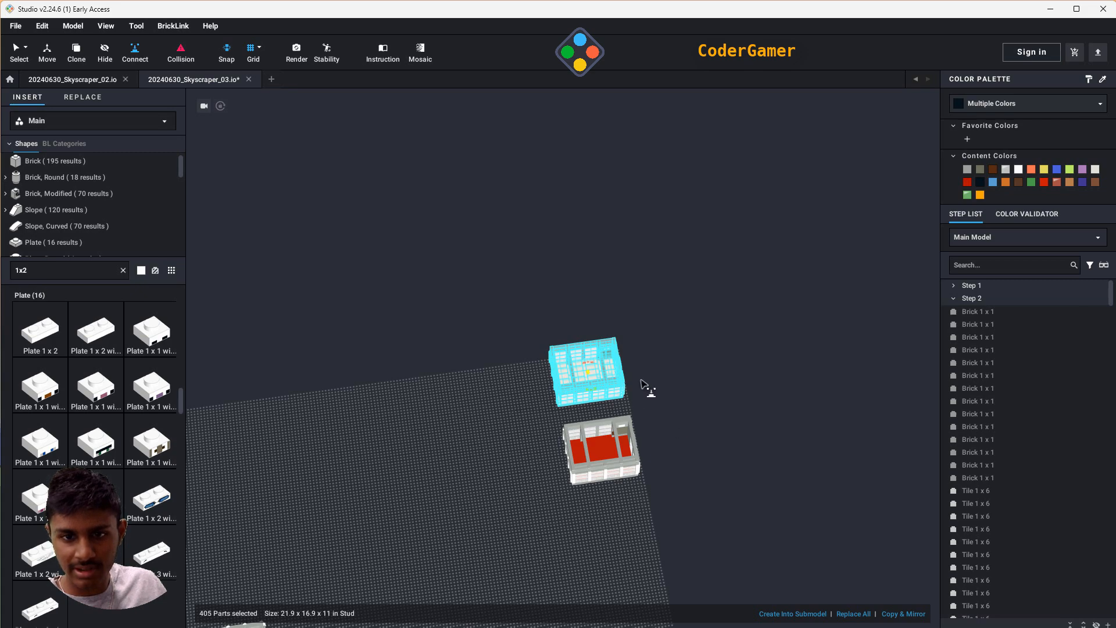
{"action": "scroll", "coordinate": [642, 382], "scroll_direction": "up", "scroll_amount": 5}
{"action": "right_click_drag", "start_coordinate": [685, 427], "coordinate": [757, 315]}
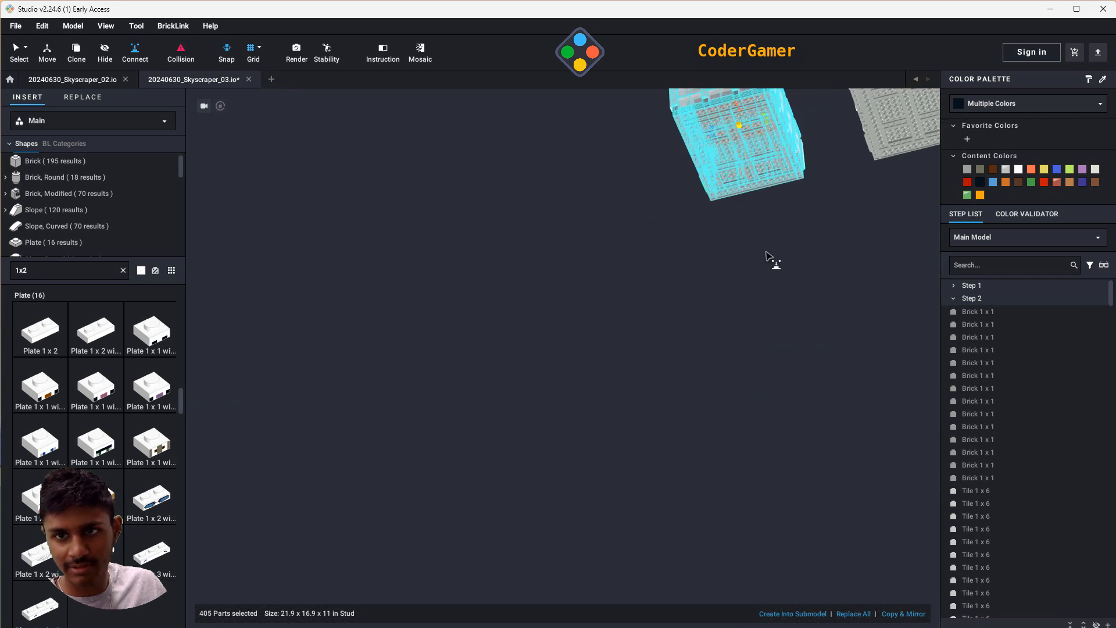
{"action": "middle_click_drag", "start_coordinate": [766, 253], "coordinate": [655, 366]}
{"action": "scroll", "coordinate": [634, 265], "scroll_direction": "up", "scroll_amount": 6}
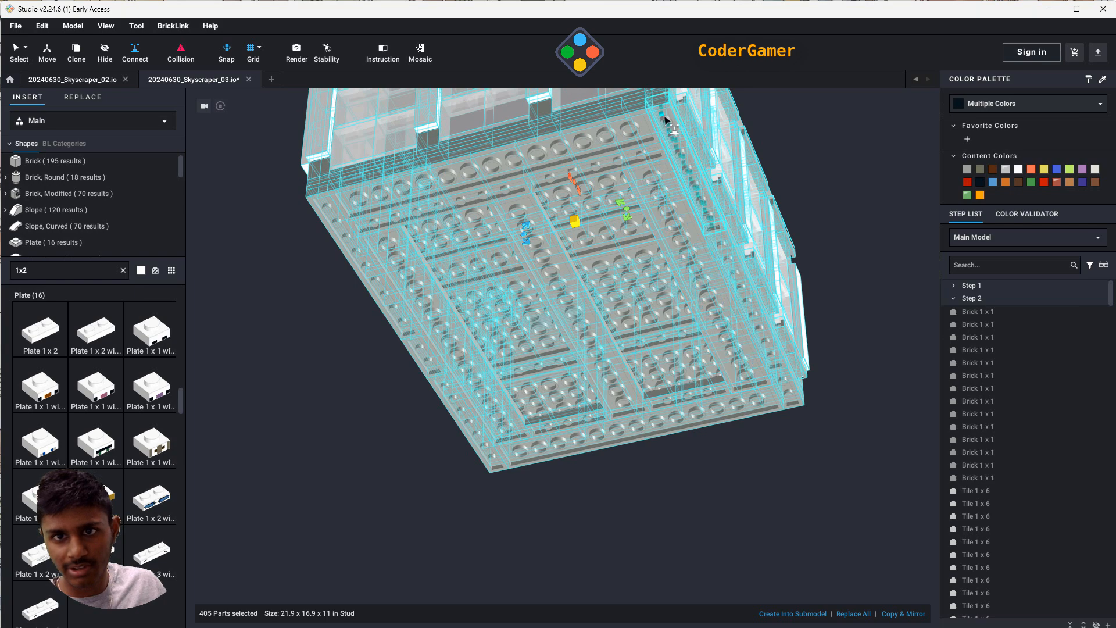
{"action": "left_click", "coordinate": [663, 118]}
{"action": "scroll", "coordinate": [465, 379], "scroll_direction": "down", "scroll_amount": 8}
{"action": "right_click_drag", "start_coordinate": [451, 390], "coordinate": [417, 439]}
{"action": "middle_click_drag", "start_coordinate": [417, 439], "coordinate": [744, 262]}
{"action": "middle_click_drag", "start_coordinate": [671, 328], "coordinate": [718, 290]}
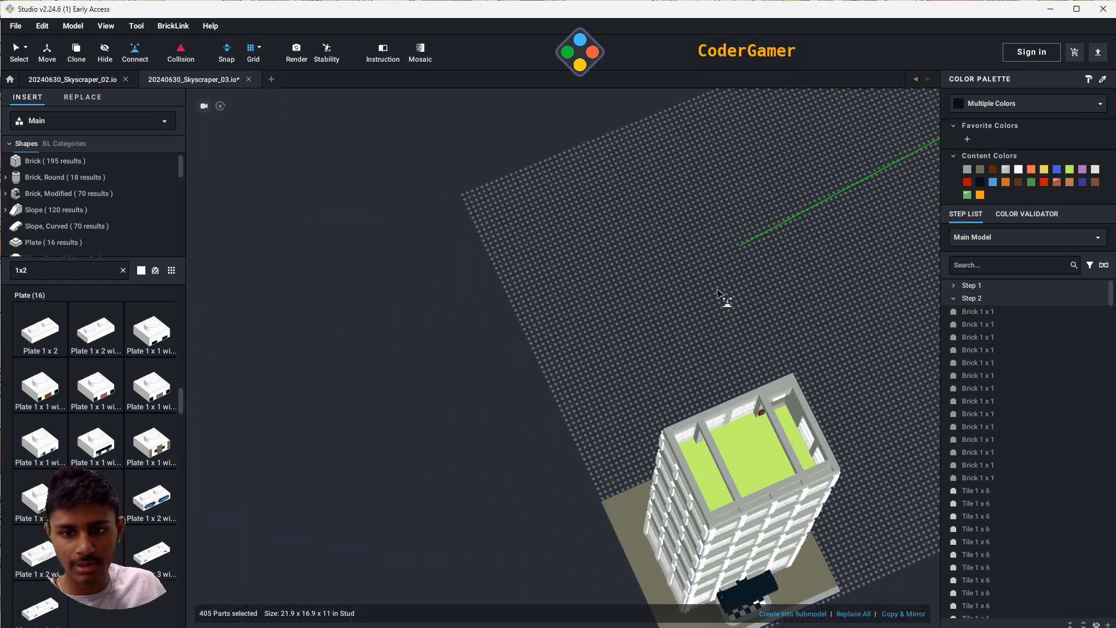
{"action": "left_click", "coordinate": [712, 524]}
{"action": "left_click", "coordinate": [888, 512]}
- Stack the whole red-floored storey on the white-floored storey by connecting its underside corner to the tower's top corner
{"action": "right_click_drag", "start_coordinate": [888, 512], "coordinate": [865, 484]}
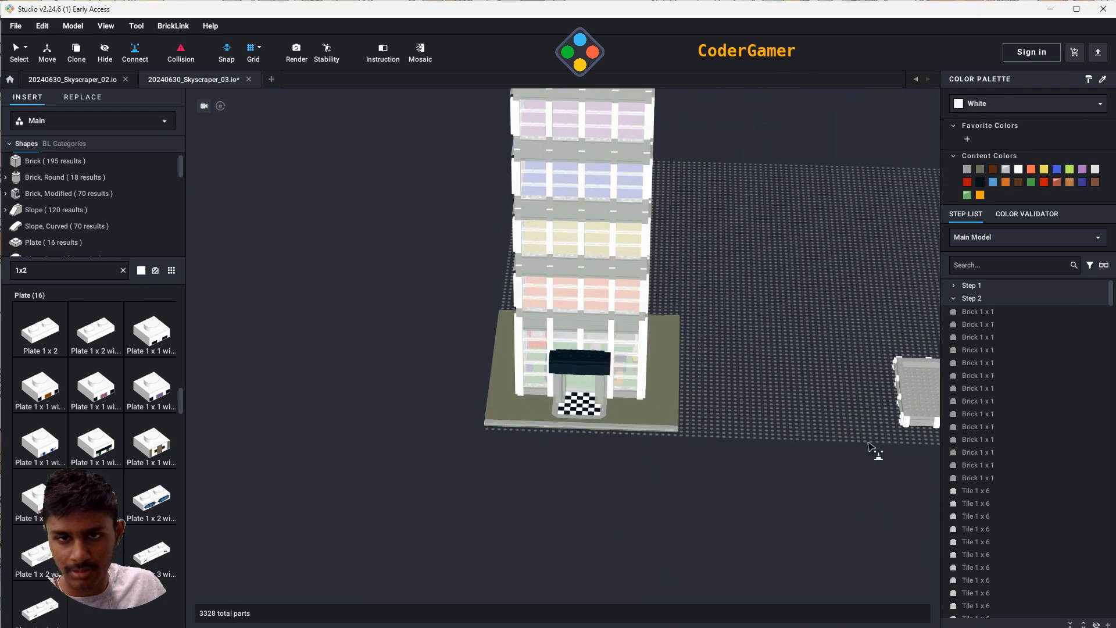
{"action": "right_click_drag", "start_coordinate": [870, 446], "coordinate": [720, 551]}
{"action": "middle_click_drag", "start_coordinate": [790, 541], "coordinate": [542, 321]}
{"action": "left_click_drag", "start_coordinate": [489, 287], "coordinate": [709, 504]}
{"action": "scroll", "coordinate": [731, 526], "scroll_direction": "up", "scroll_amount": 10}
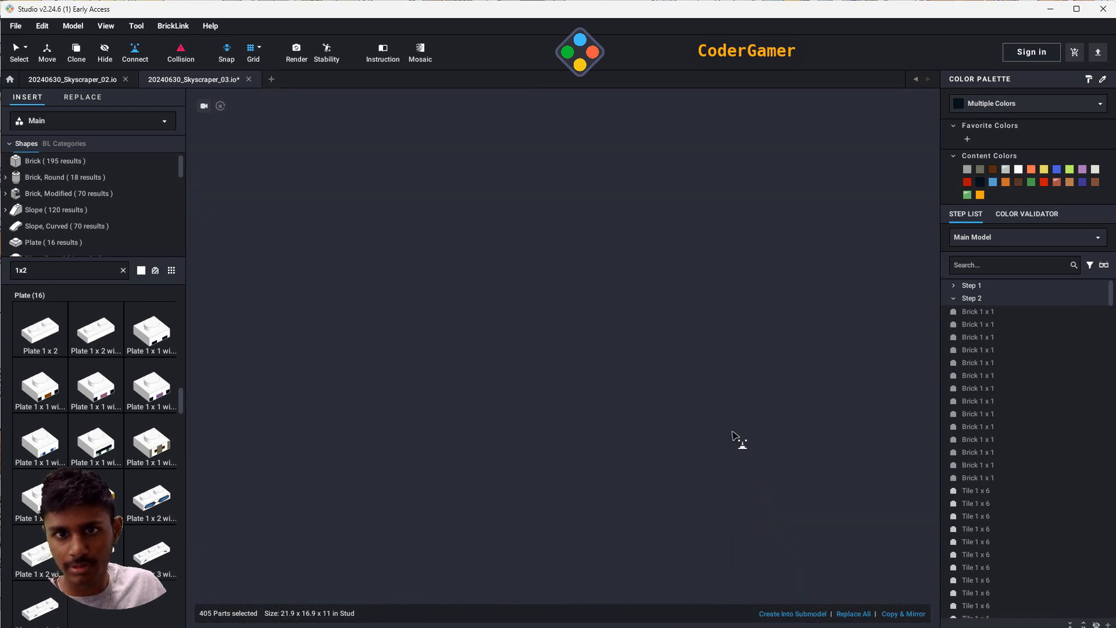
{"action": "scroll", "coordinate": [737, 441], "scroll_direction": "down", "scroll_amount": 5}
{"action": "scroll", "coordinate": [700, 404], "scroll_direction": "up", "scroll_amount": 1}
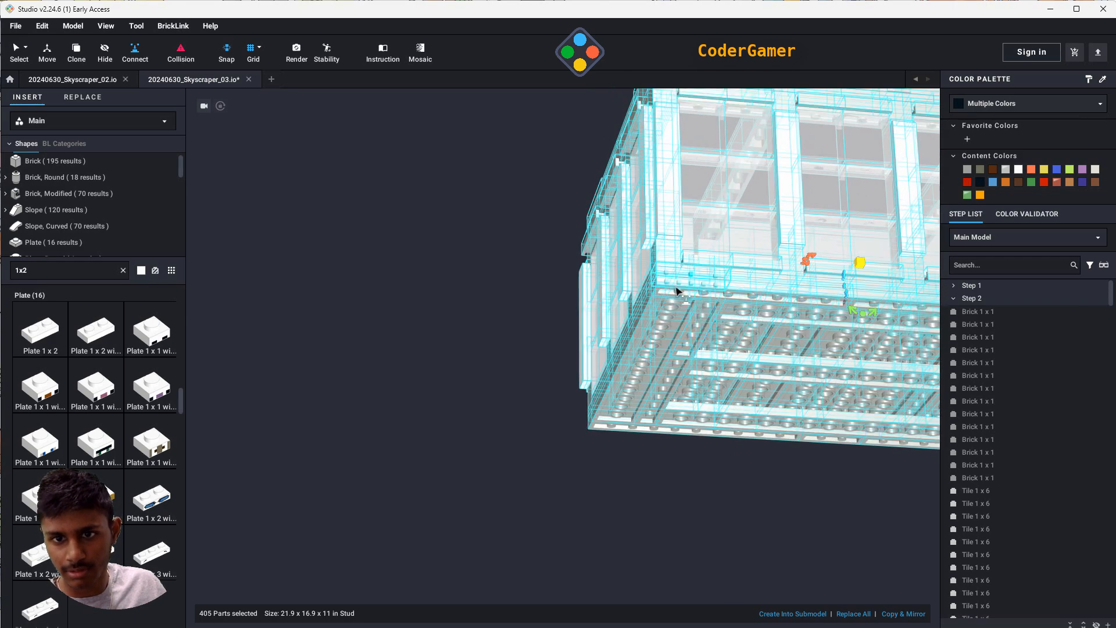
{"action": "scroll", "coordinate": [668, 297], "scroll_direction": "down", "scroll_amount": 8}
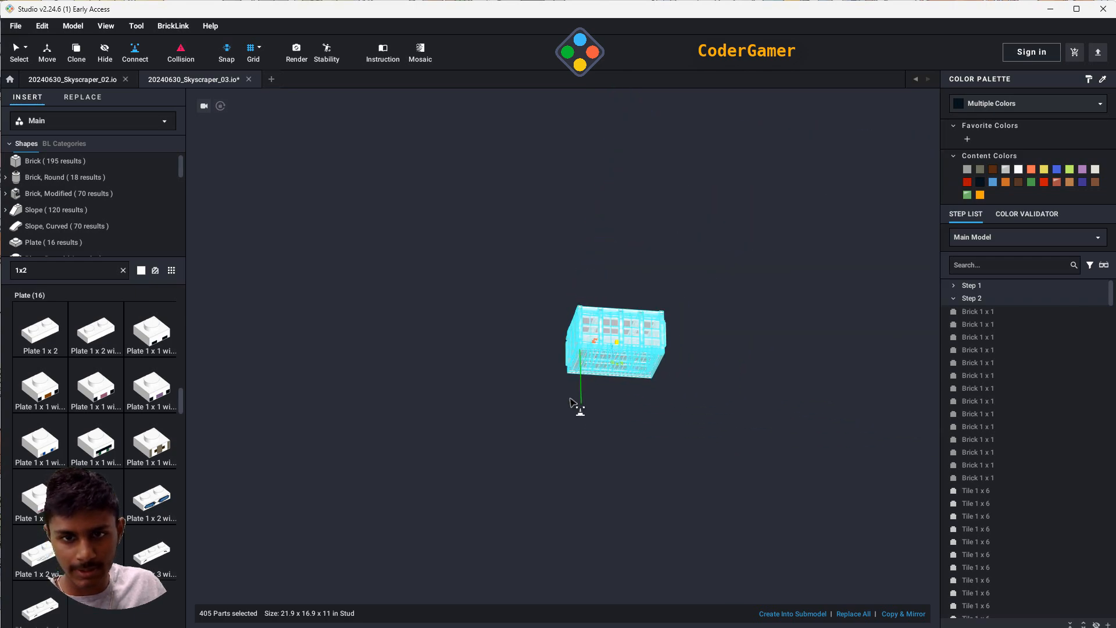
{"action": "scroll", "coordinate": [511, 419], "scroll_direction": "up", "scroll_amount": 8}
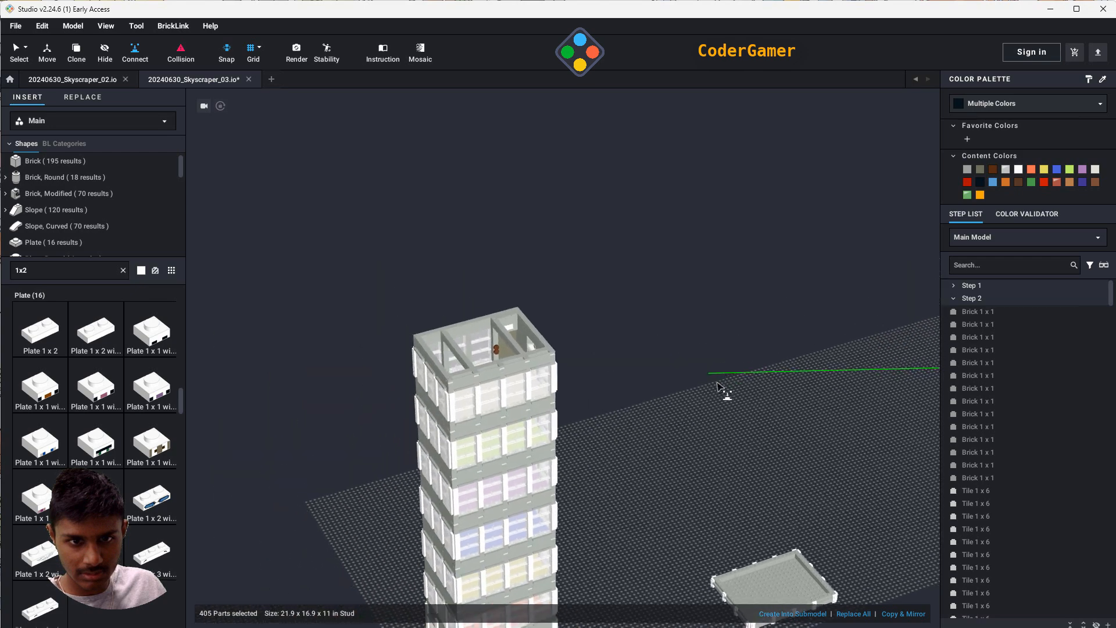
{"action": "scroll", "coordinate": [461, 413], "scroll_direction": "up", "scroll_amount": 5}
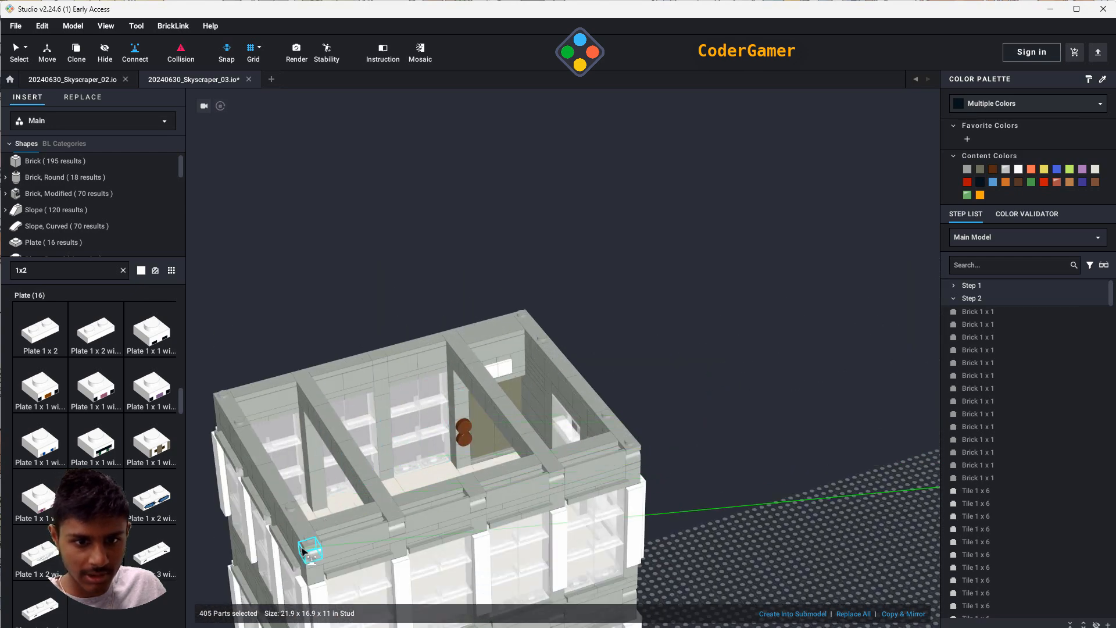
{"action": "left_click", "coordinate": [750, 496]}
- Cap the tower with the light gray roof slab by connecting its underside corner to the red-floored storey's top corner
{"action": "right_click_drag", "start_coordinate": [756, 497], "coordinate": [581, 369]}
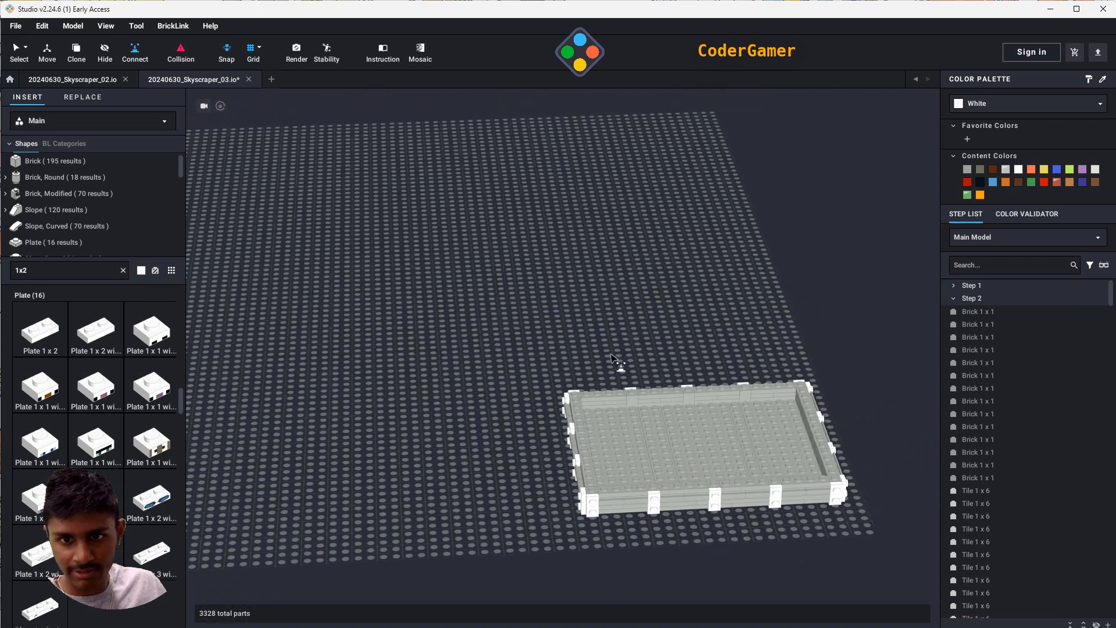
{"action": "left_click_drag", "start_coordinate": [488, 329], "coordinate": [938, 607]}
{"action": "right_click_drag", "start_coordinate": [841, 558], "coordinate": [840, 511]}
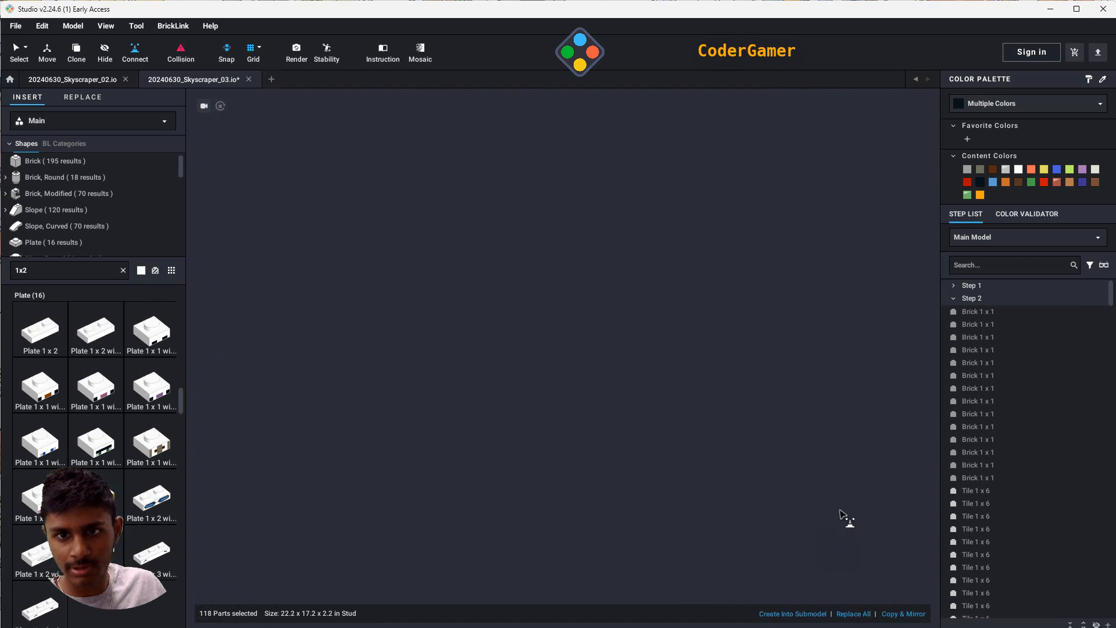
{"action": "right_click_drag", "start_coordinate": [833, 363], "coordinate": [818, 618]}
{"action": "scroll", "coordinate": [505, 262], "scroll_direction": "up", "scroll_amount": 5}
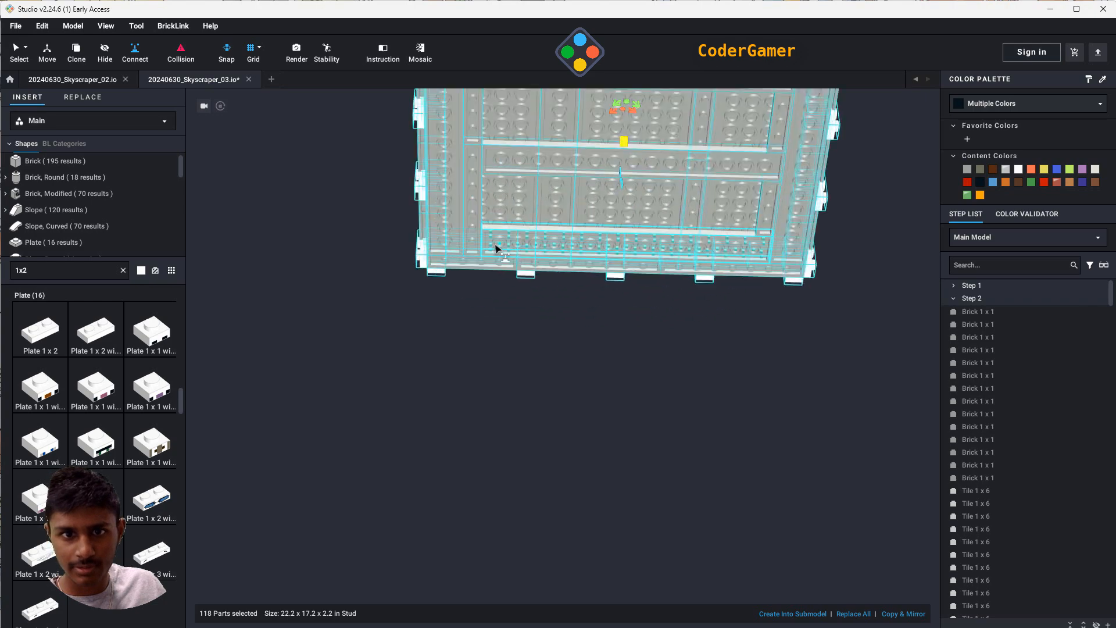
{"action": "left_click_drag", "start_coordinate": [415, 251], "coordinate": [333, 234]}
{"action": "scroll", "coordinate": [335, 302], "scroll_direction": "down", "scroll_amount": 5}
{"action": "right_click_drag", "start_coordinate": [333, 233], "coordinate": [353, 297]}
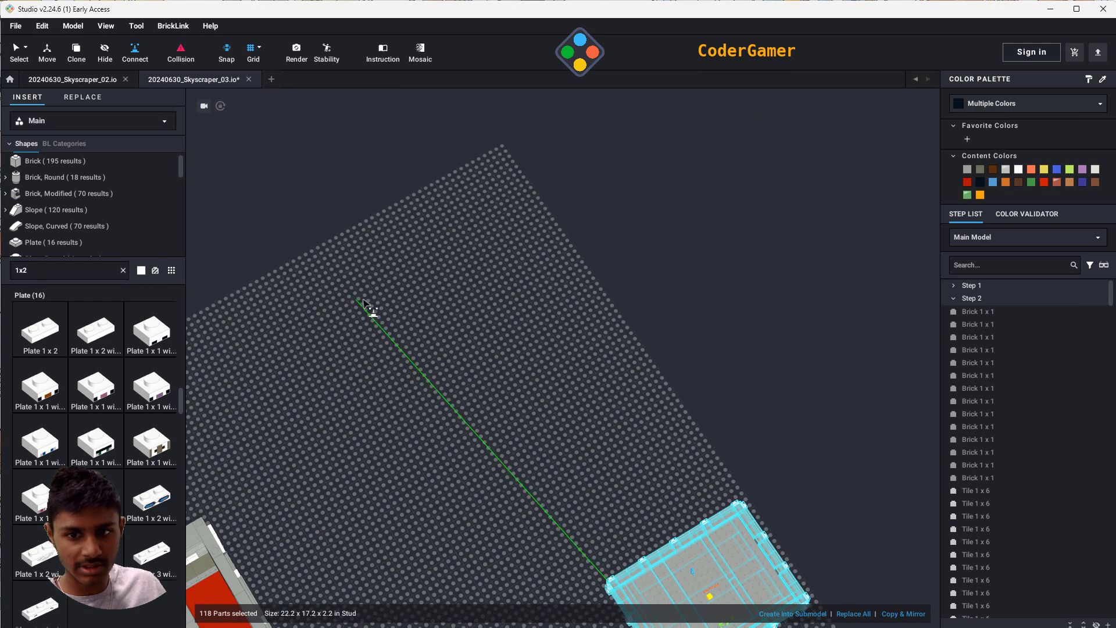
{"action": "middle_click_drag", "start_coordinate": [375, 316], "coordinate": [523, 265]}
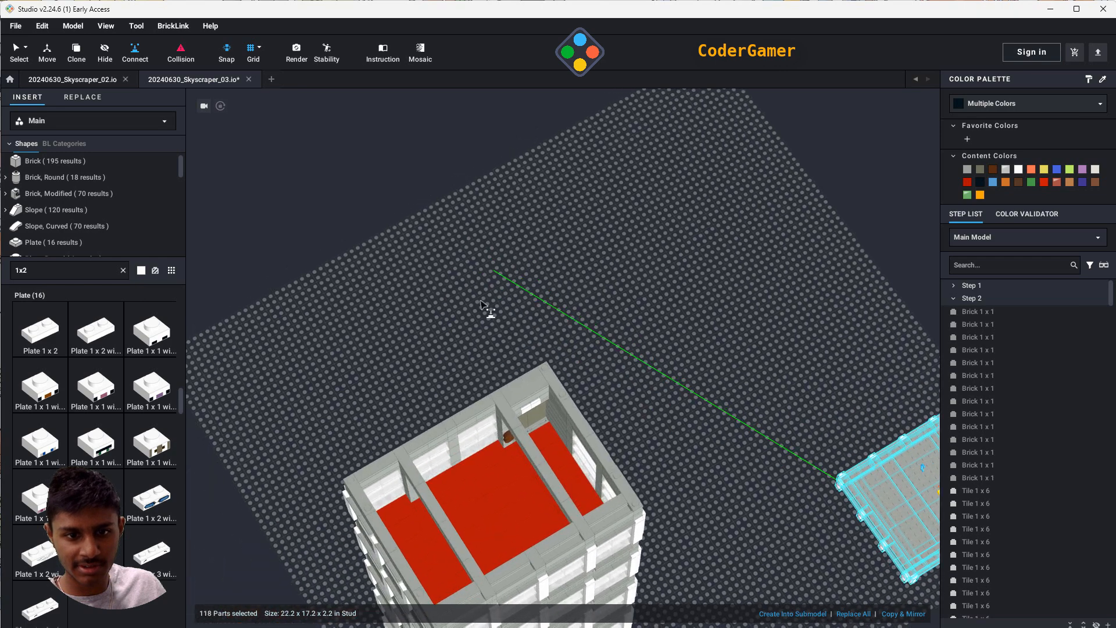
{"action": "left_click", "coordinate": [351, 482]}
{"action": "left_click", "coordinate": [692, 441]}
- Select all white parts of the finished tower at once with the By Color selection, using a white Tile 1 x 6
{"action": "right_click_drag", "start_coordinate": [746, 467], "coordinate": [745, 451]}
{"action": "scroll", "coordinate": [746, 452], "scroll_direction": "down", "scroll_amount": 10}
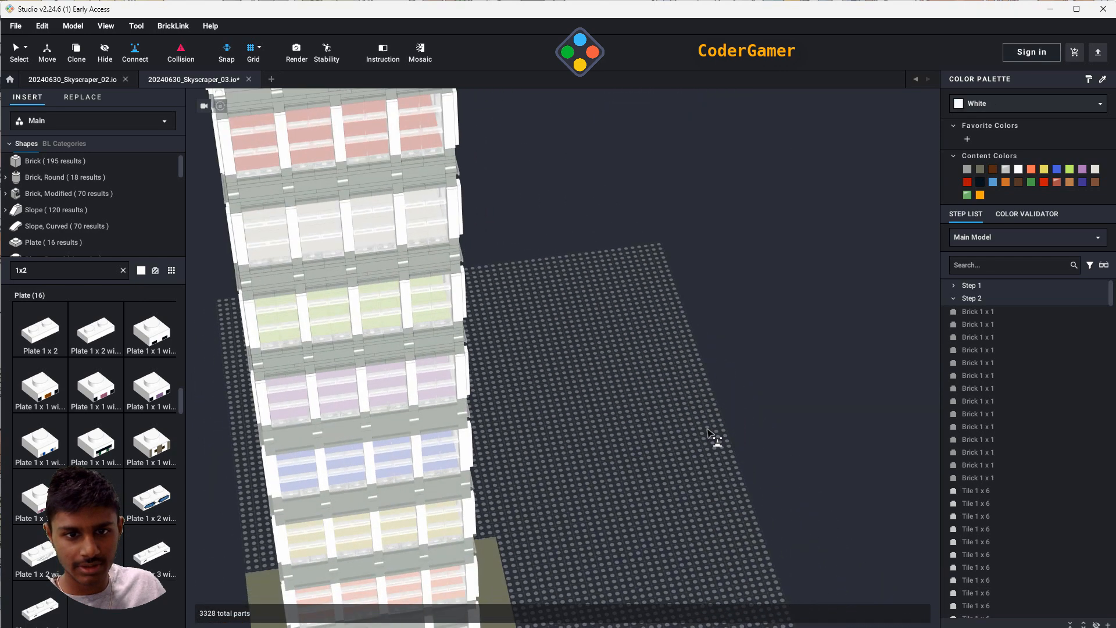
{"action": "right_click_drag", "start_coordinate": [725, 383], "coordinate": [715, 363]}
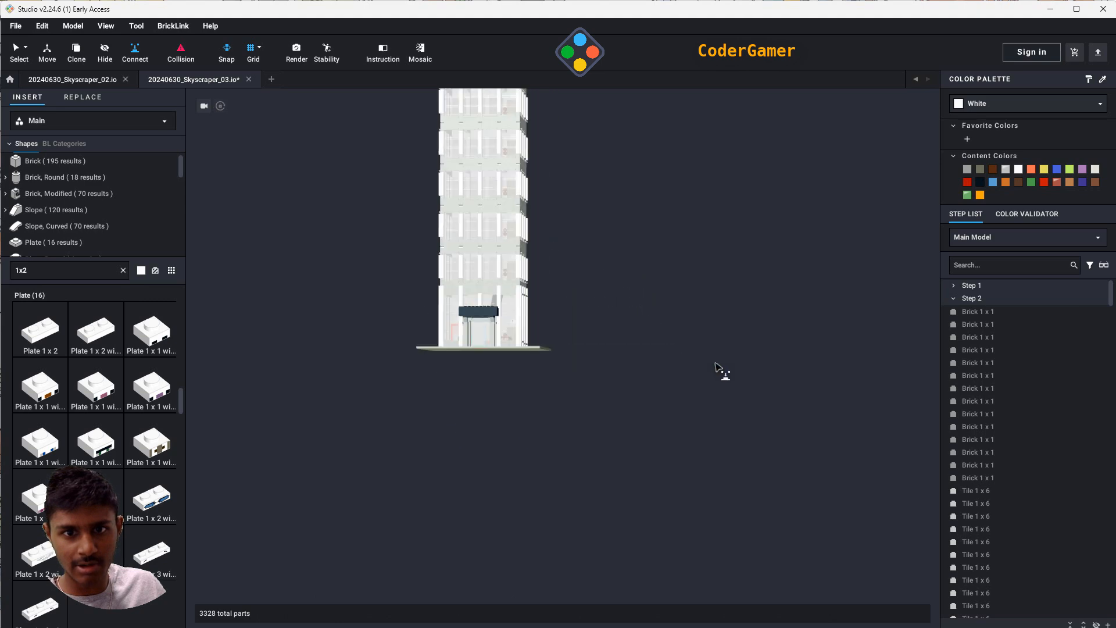
{"action": "middle_click_drag", "start_coordinate": [681, 322], "coordinate": [721, 418]}
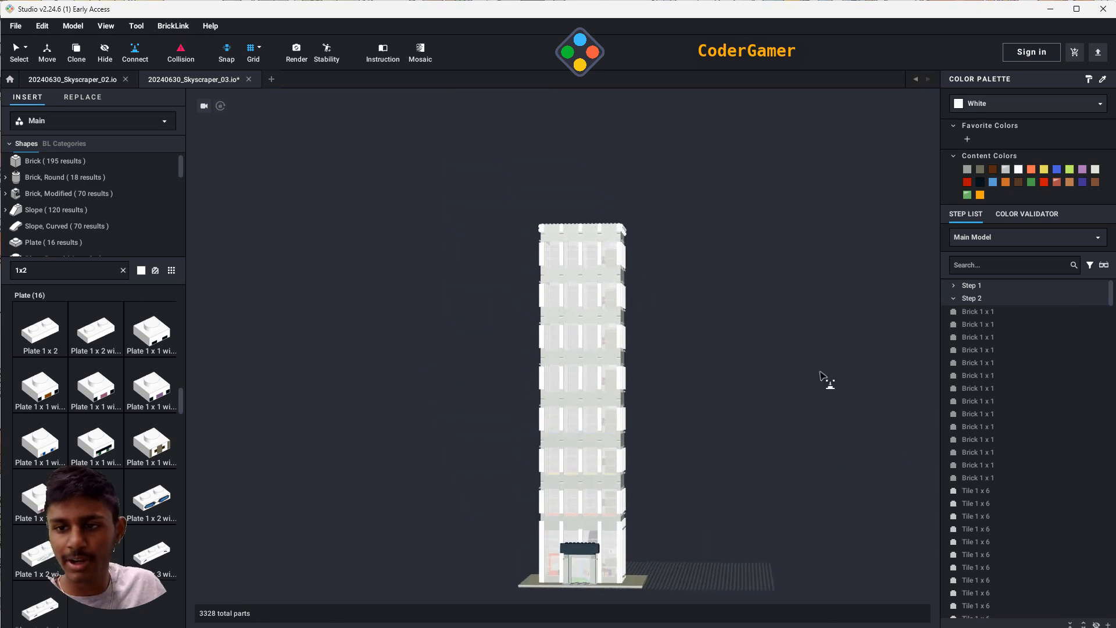
{"action": "scroll", "coordinate": [825, 379], "scroll_direction": "up", "scroll_amount": 5}
{"action": "scroll", "coordinate": [741, 352], "scroll_direction": "down", "scroll_amount": 3}
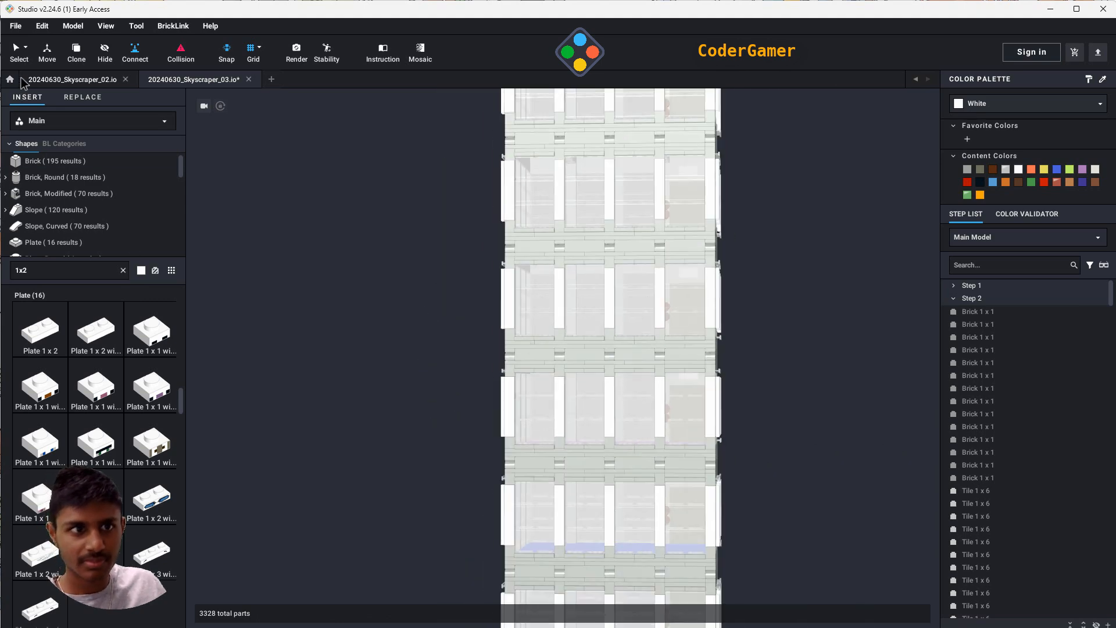
{"action": "left_click", "coordinate": [20, 53]}
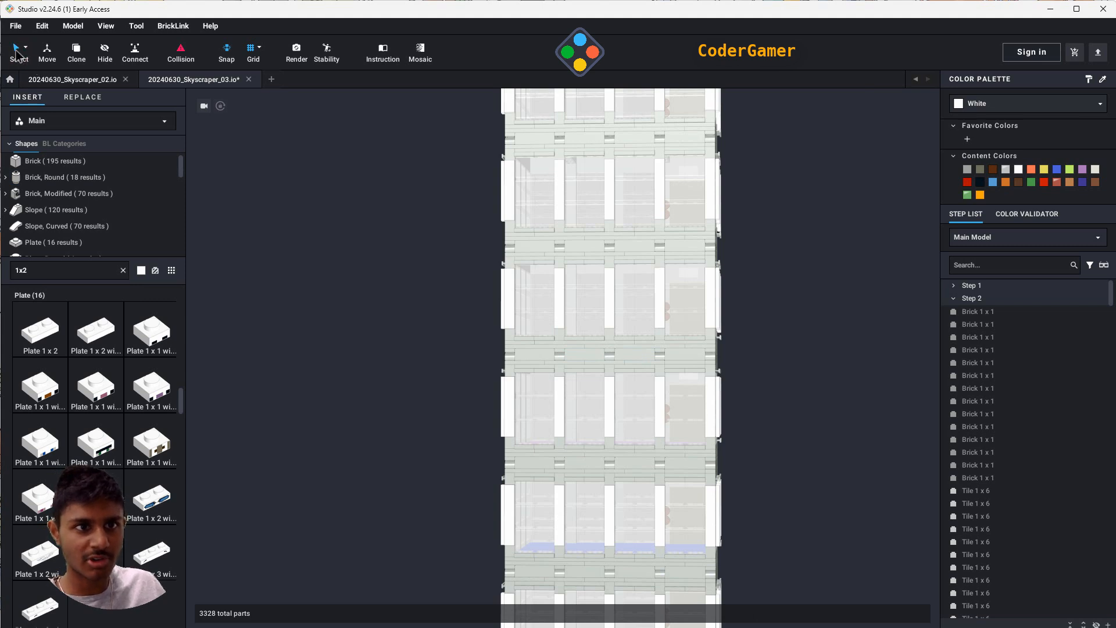
{"action": "left_click", "coordinate": [709, 294]}
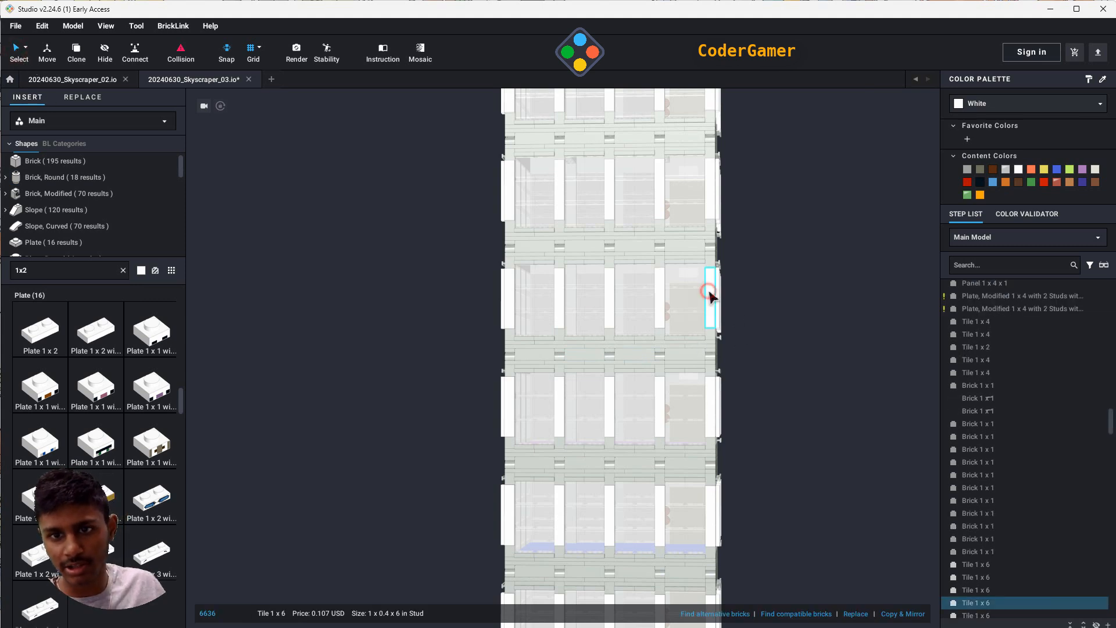
{"action": "left_click", "coordinate": [26, 49]}
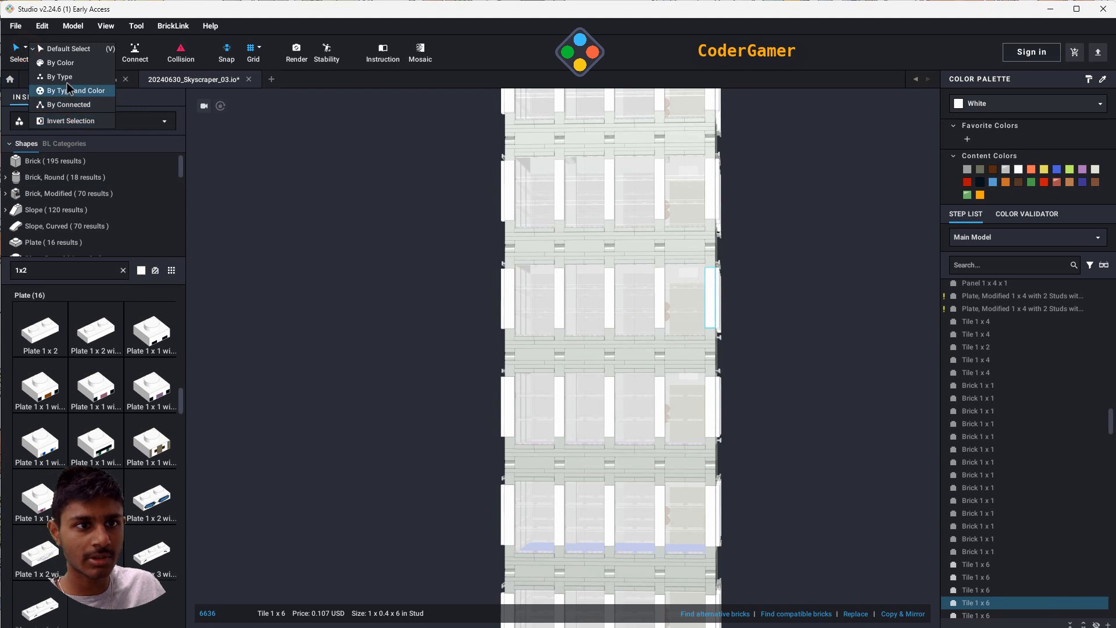
{"action": "left_click", "coordinate": [53, 70]}
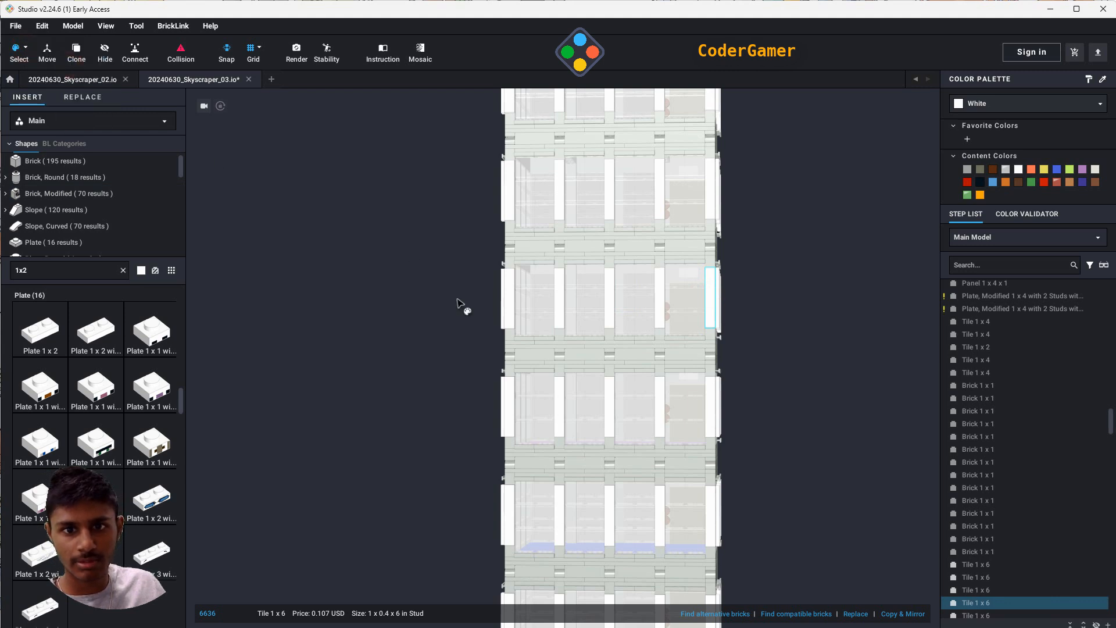
{"action": "left_click", "coordinate": [512, 298]}
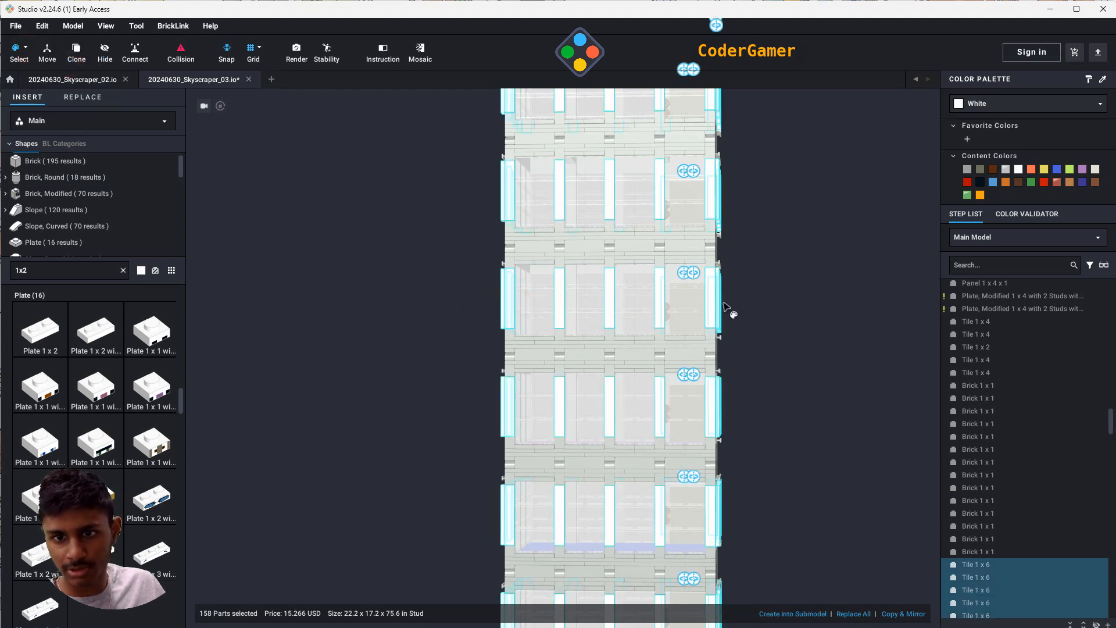
- Group the selected white parts into a submodel named AllWhite and save the file
{"action": "right_click", "coordinate": [812, 402]}
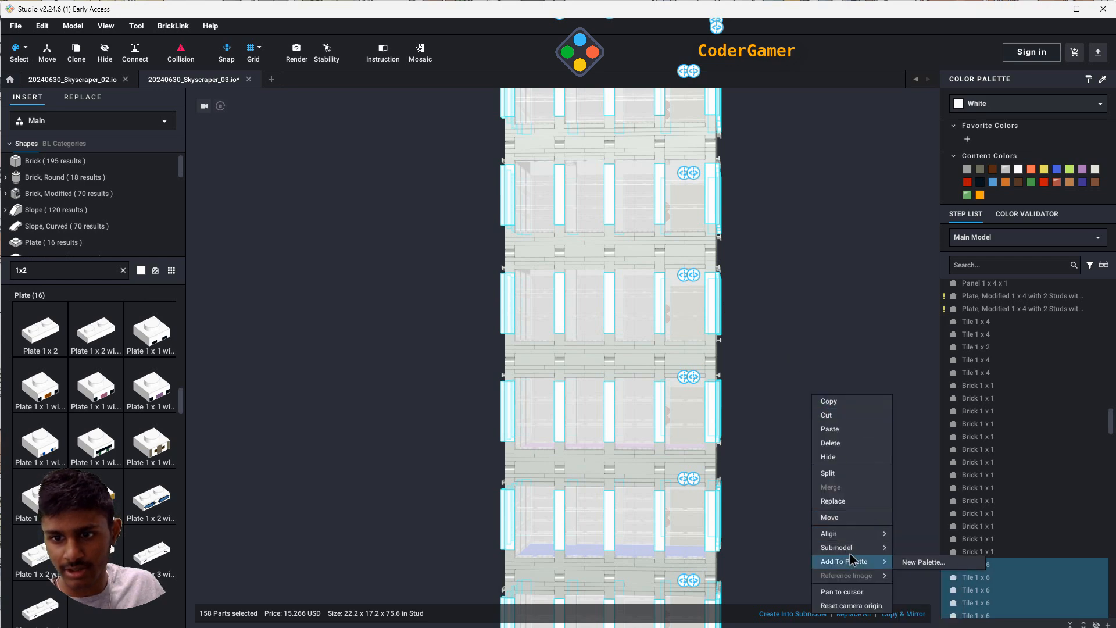
{"action": "mouse_move", "coordinate": [849, 549]}
{"action": "left_click", "coordinate": [904, 551]}
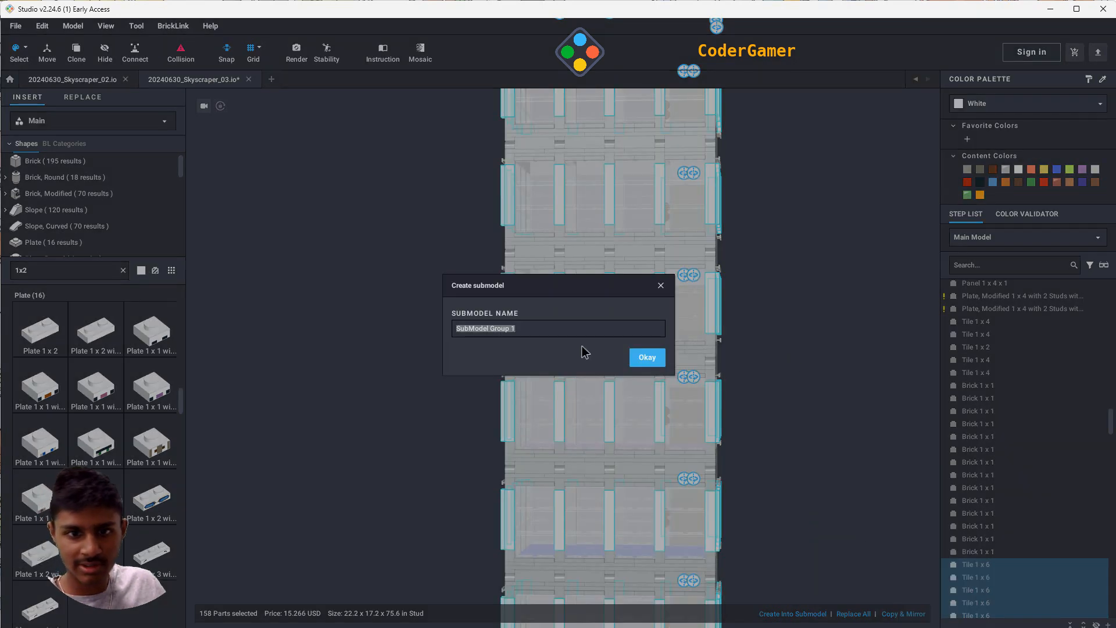
{"action": "key", "text": "BackSpace"}
{"action": "type", "text": "All"}
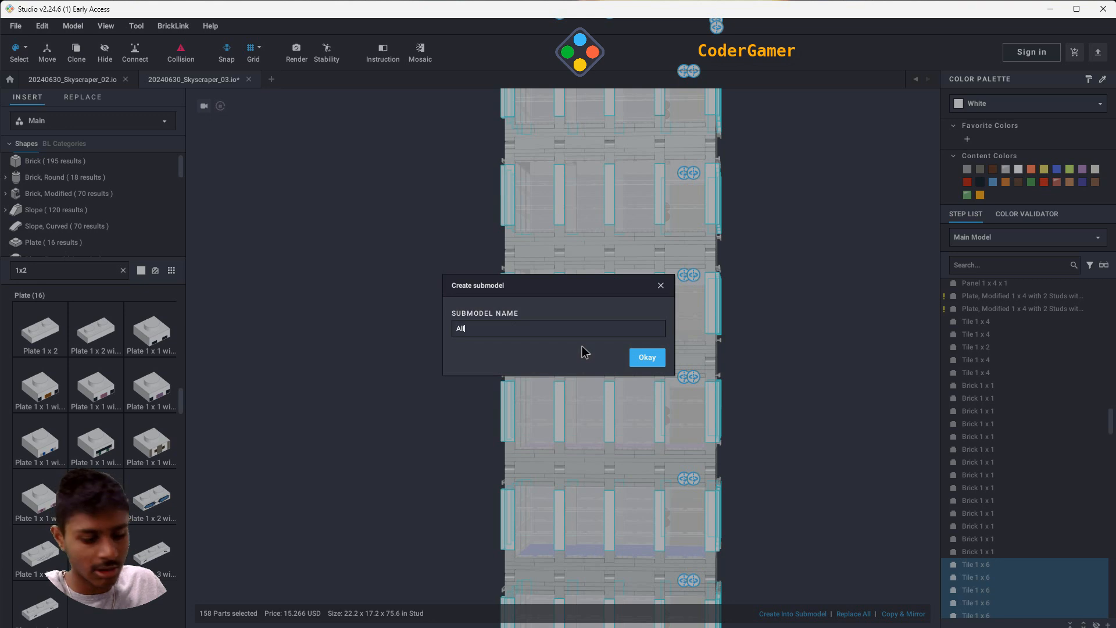
{"action": "type", "text": "WHITE"}
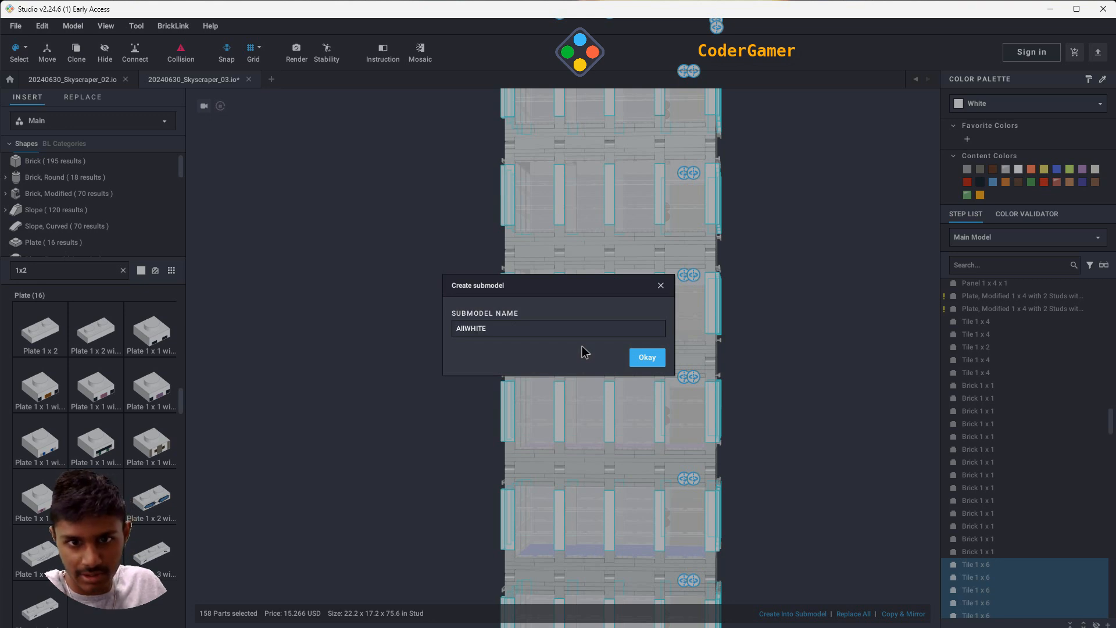
{"action": "key", "text": "BackSpace"}
{"action": "key", "text": "BackSpace"}
{"action": "key", "text": "BackSpace"}
{"action": "key", "text": "BackSpace"}
{"action": "type", "text": "hite"}
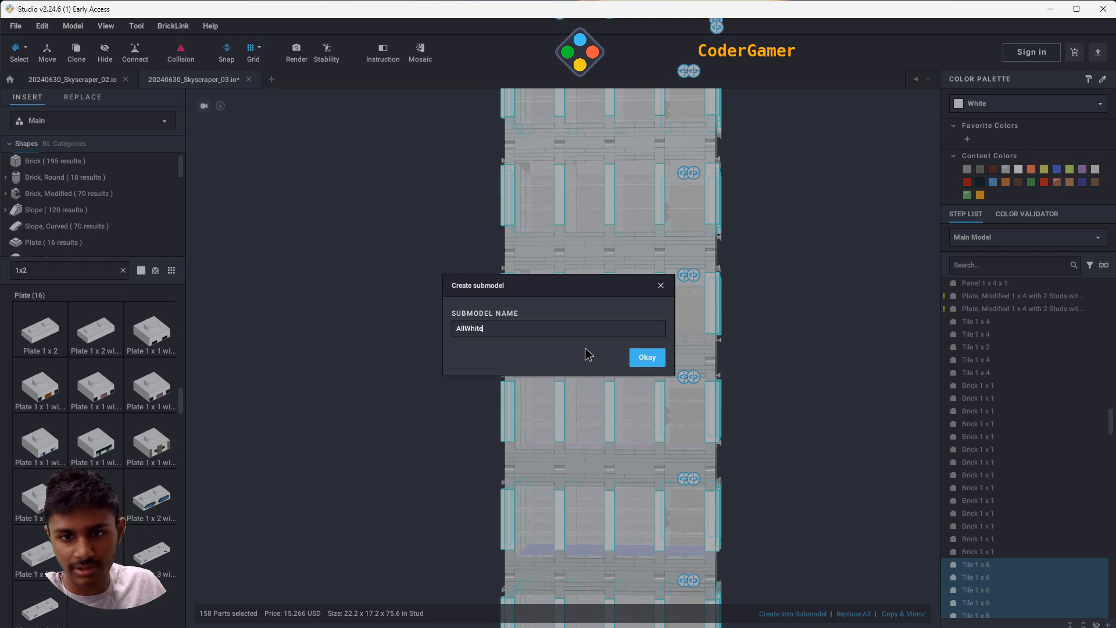
{"action": "left_click", "coordinate": [644, 357]}
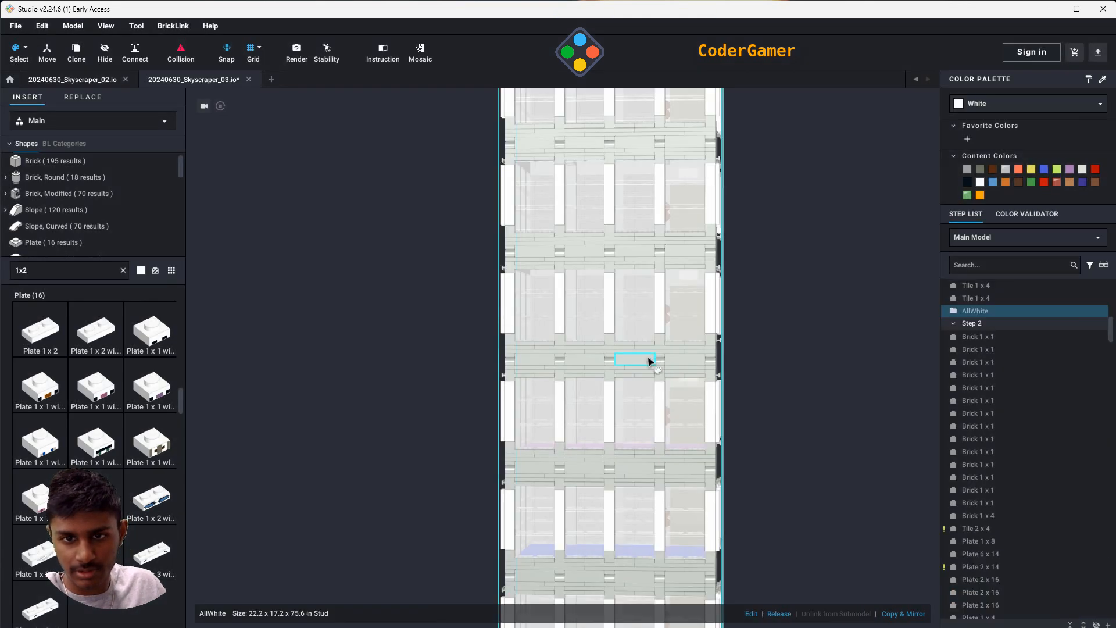
{"action": "left_click", "coordinate": [16, 25]}
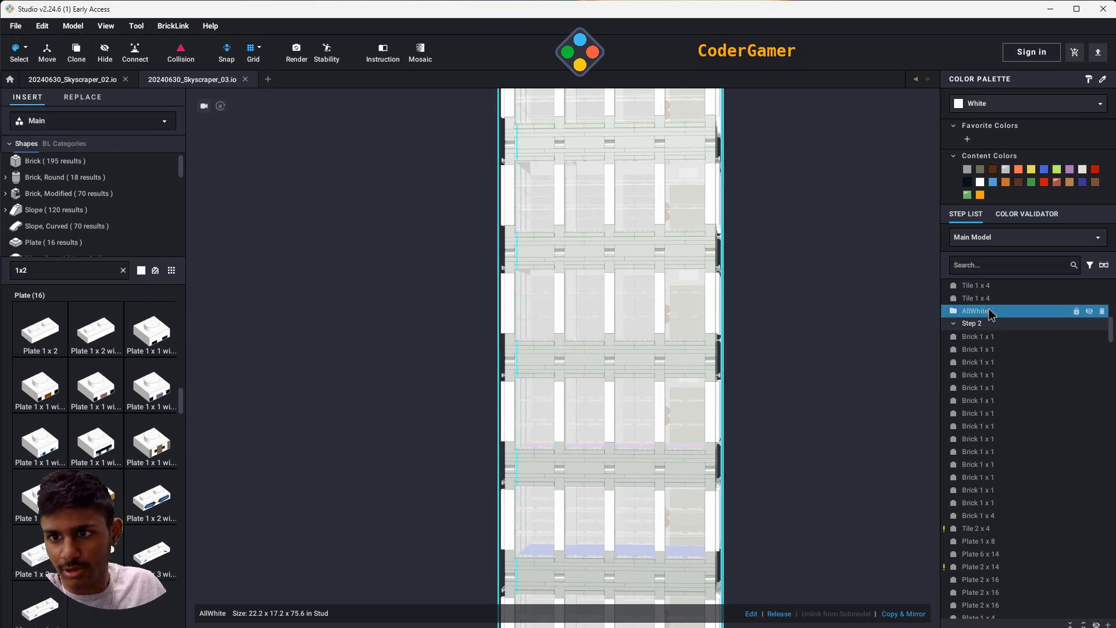
- Try to group all light gray parts of the tower into a new submodel
{"action": "scroll", "coordinate": [991, 314], "scroll_direction": "up", "scroll_amount": 2}
{"action": "scroll", "coordinate": [991, 311], "scroll_direction": "up", "scroll_amount": 2}
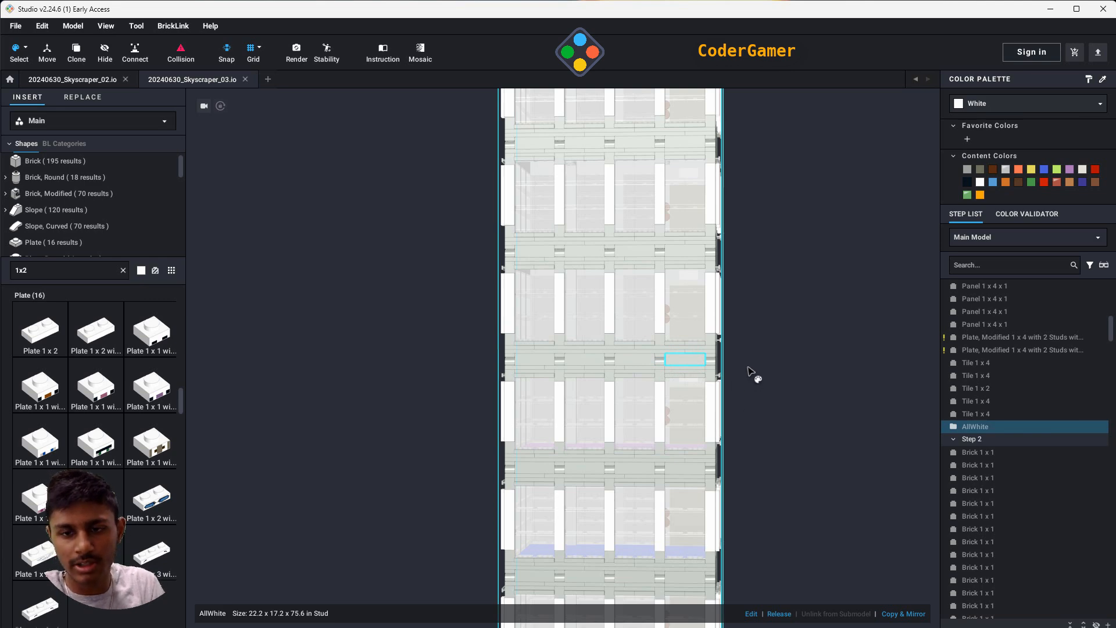
{"action": "key", "text": "ctrl+a"}
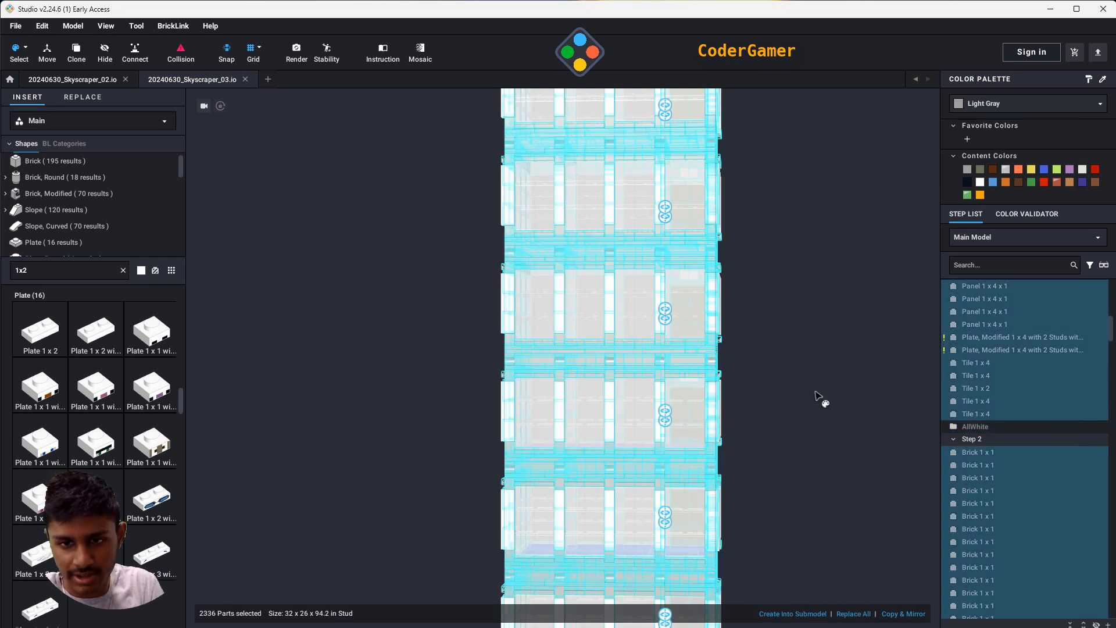
{"action": "right_click", "coordinate": [686, 361]}
{"action": "mouse_move", "coordinate": [720, 513]}
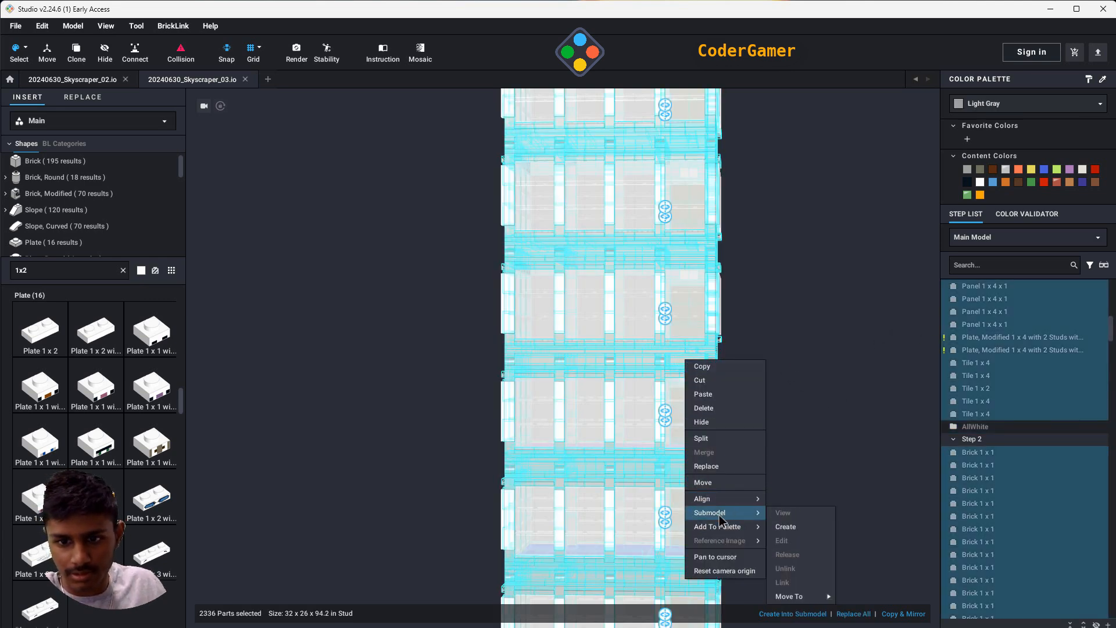
{"action": "left_click", "coordinate": [790, 527]}
{"action": "type", "text": "A"}
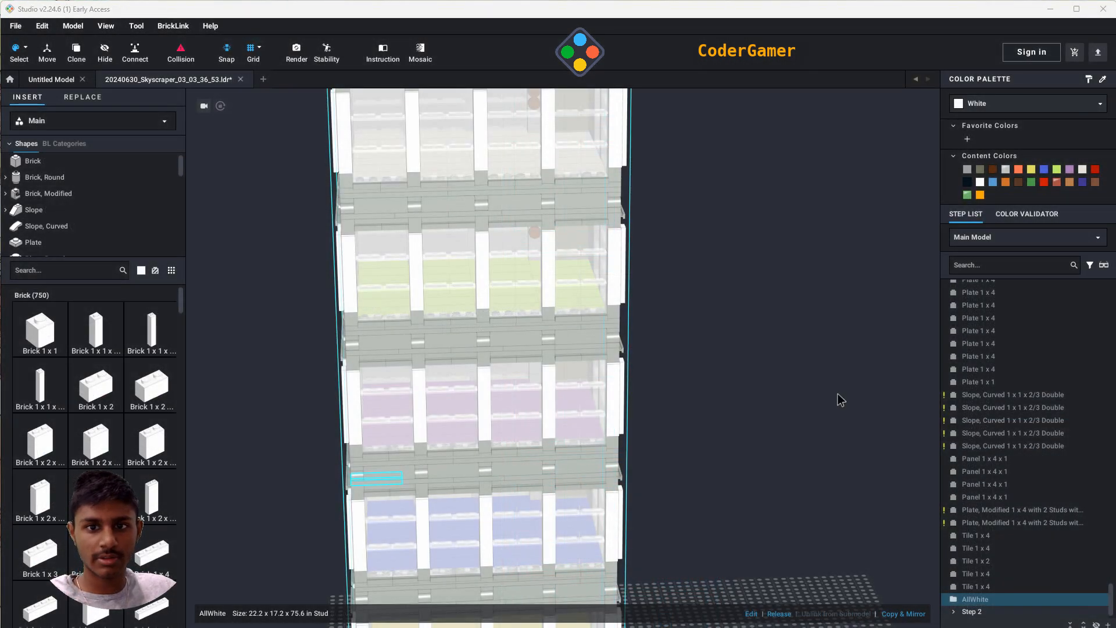
- Save the recovered skyscraper model as 20240630_Skyscraper_03.io
{"action": "left_click", "coordinate": [752, 398]}
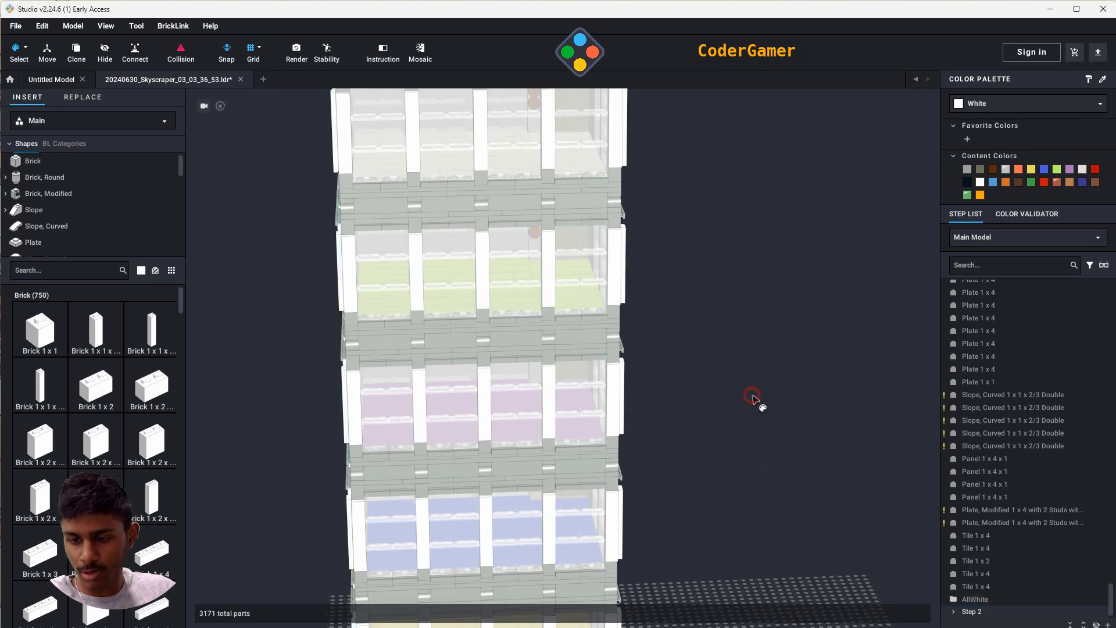
{"action": "middle_click_drag", "start_coordinate": [785, 416], "coordinate": [793, 289]}
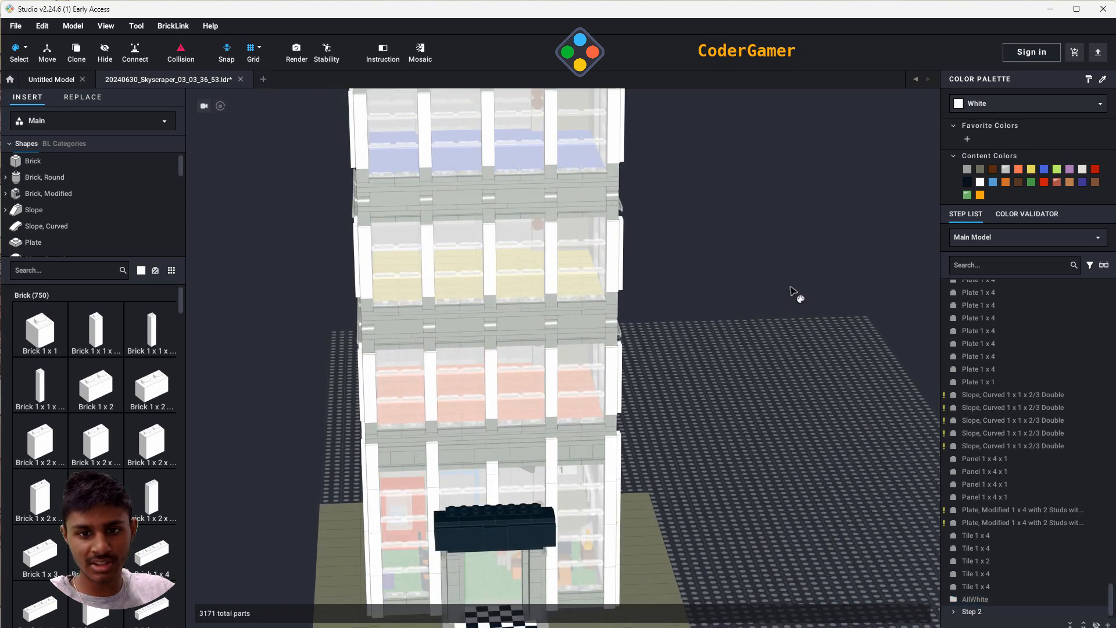
{"action": "scroll", "coordinate": [740, 418], "scroll_direction": "up", "scroll_amount": 1}
{"action": "scroll", "coordinate": [740, 429], "scroll_direction": "up", "scroll_amount": 3}
{"action": "middle_click_drag", "start_coordinate": [768, 459], "coordinate": [773, 273]}
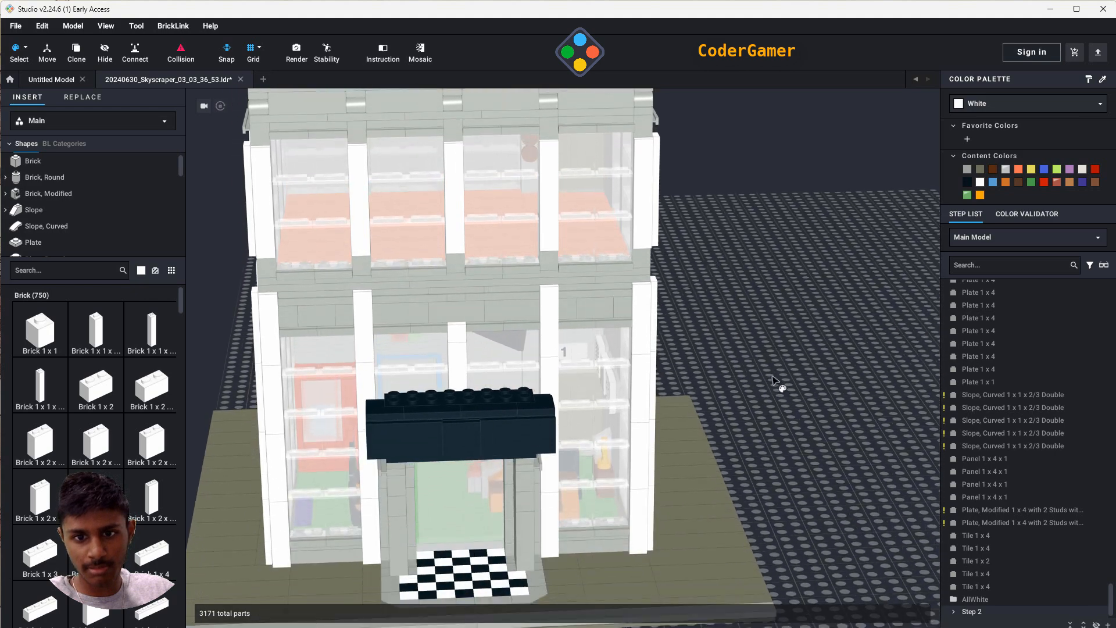
{"action": "left_click", "coordinate": [15, 25]}
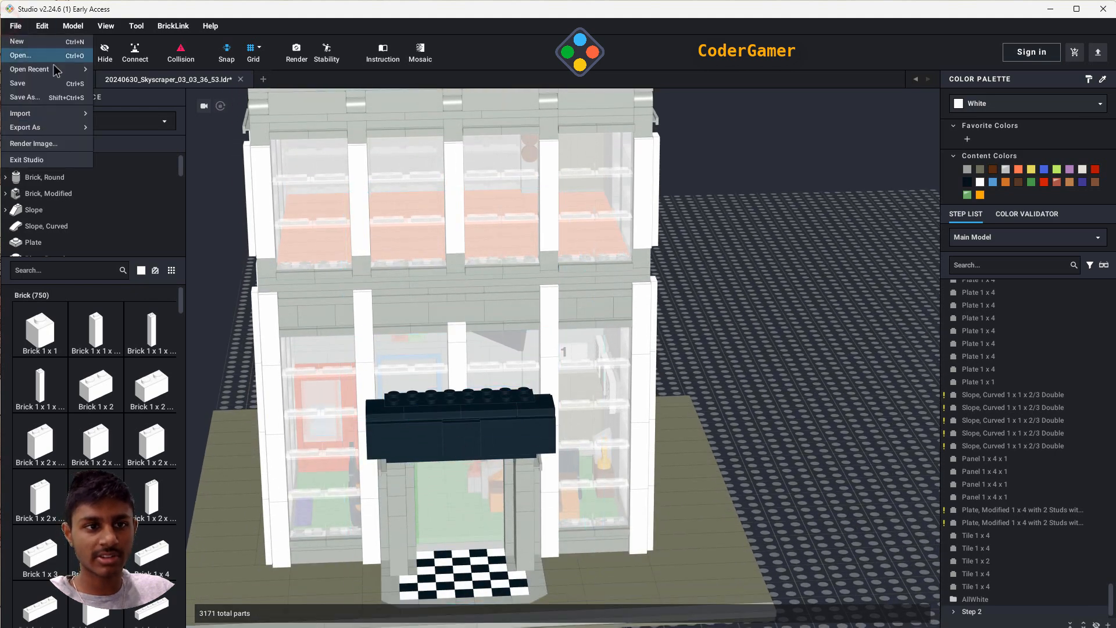
{"action": "mouse_move", "coordinate": [30, 68]}
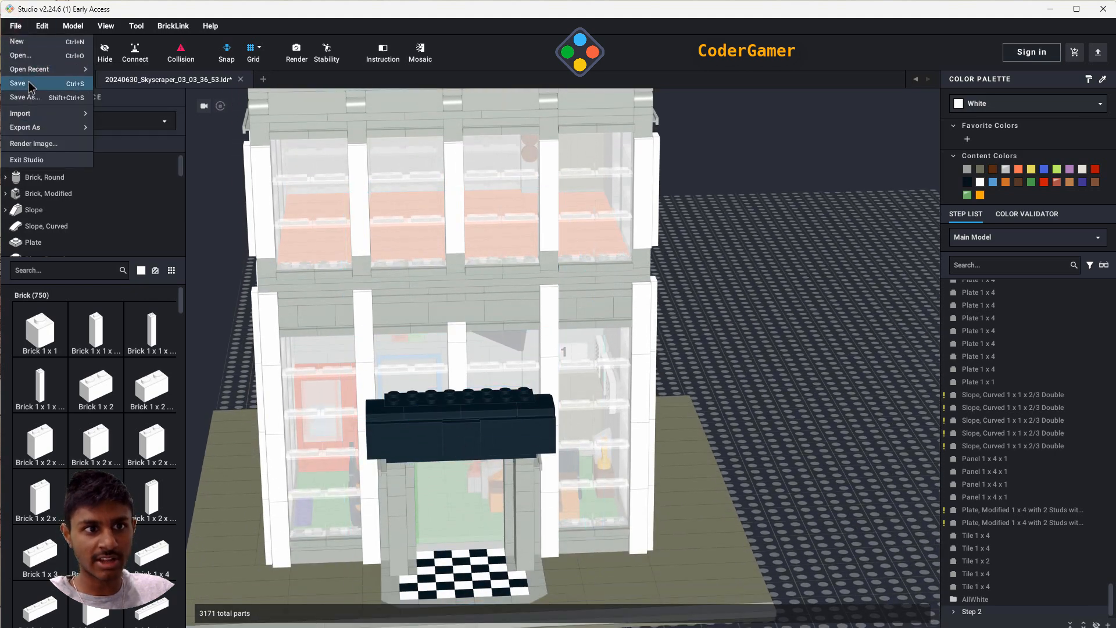
{"action": "left_click", "coordinate": [29, 82]}
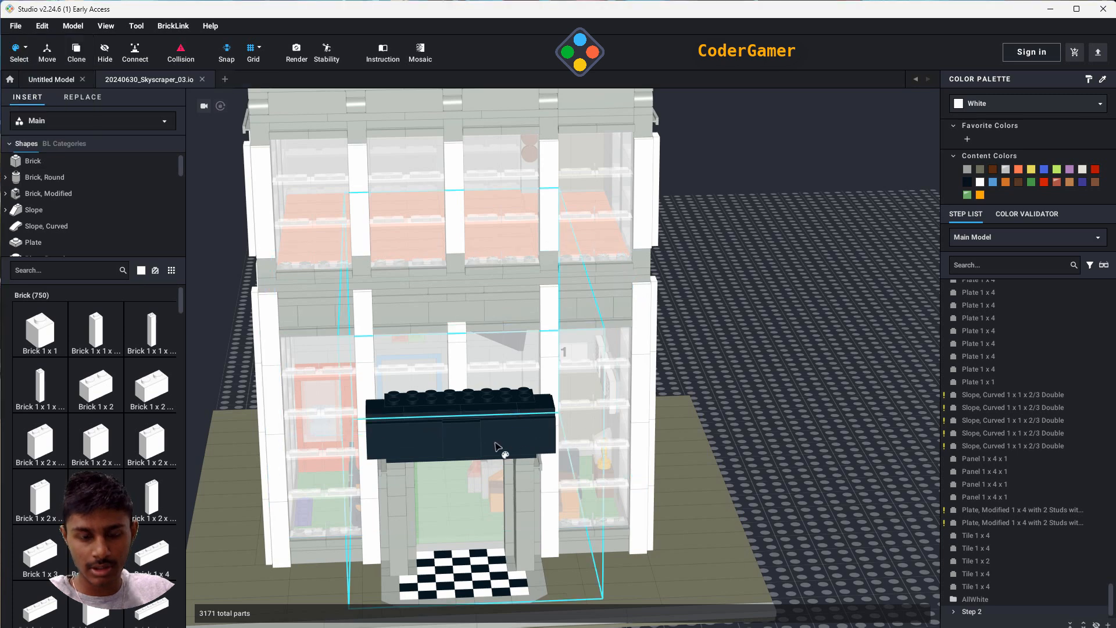
{"action": "left_click", "coordinate": [481, 441]}
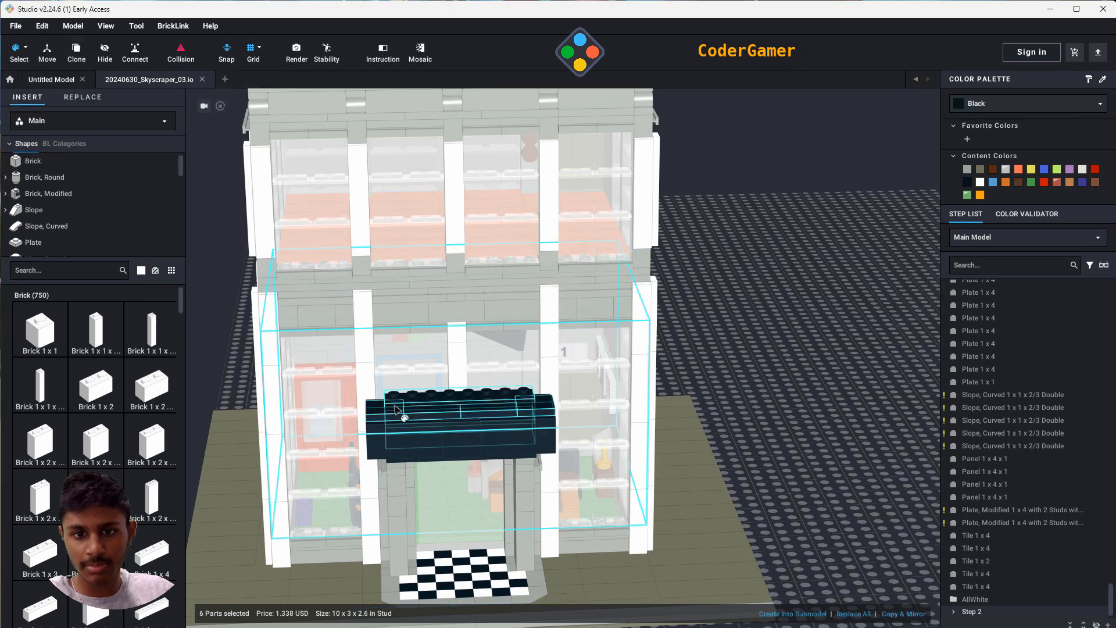
{"action": "right_click", "coordinate": [481, 447]}
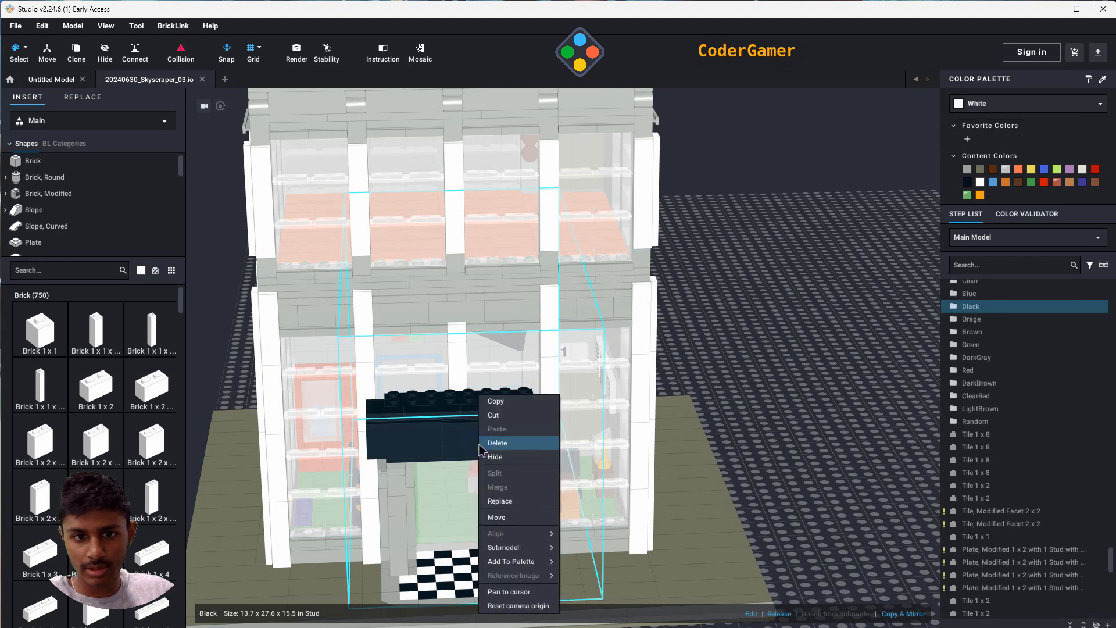
{"action": "left_click", "coordinate": [512, 548]}
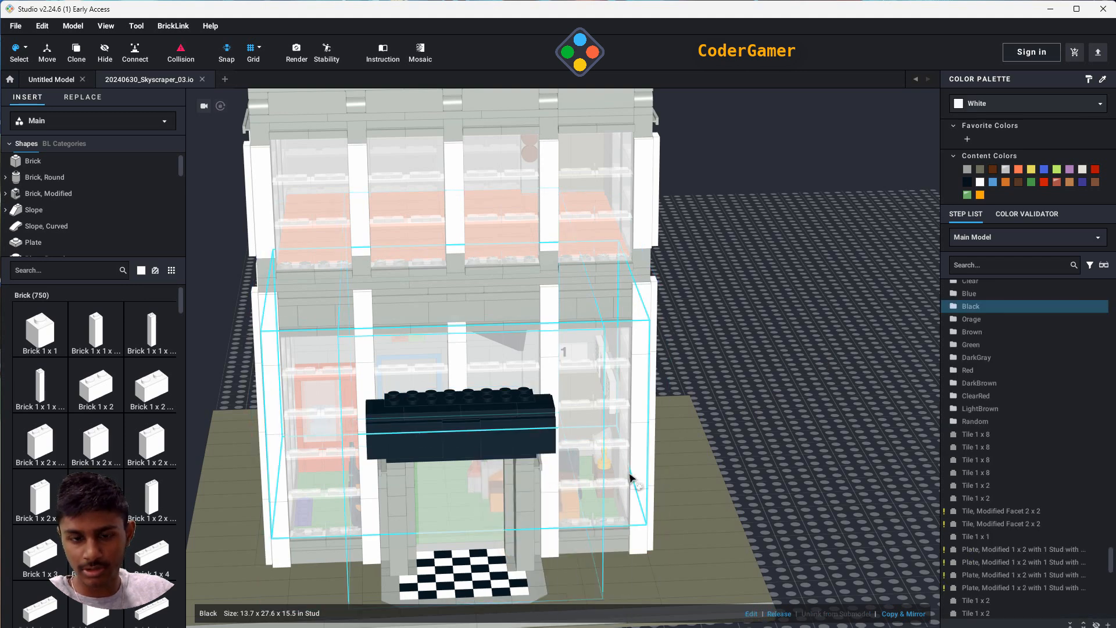
{"action": "right_click", "coordinate": [495, 431]}
{"action": "mouse_move", "coordinate": [524, 550]}
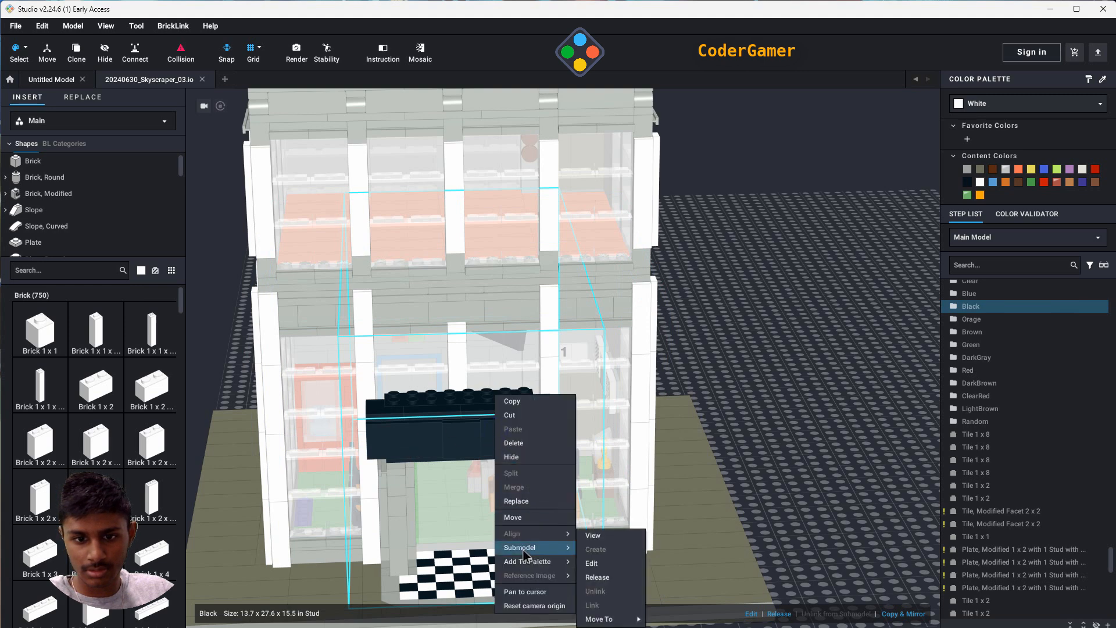
{"action": "left_click", "coordinate": [773, 425]}
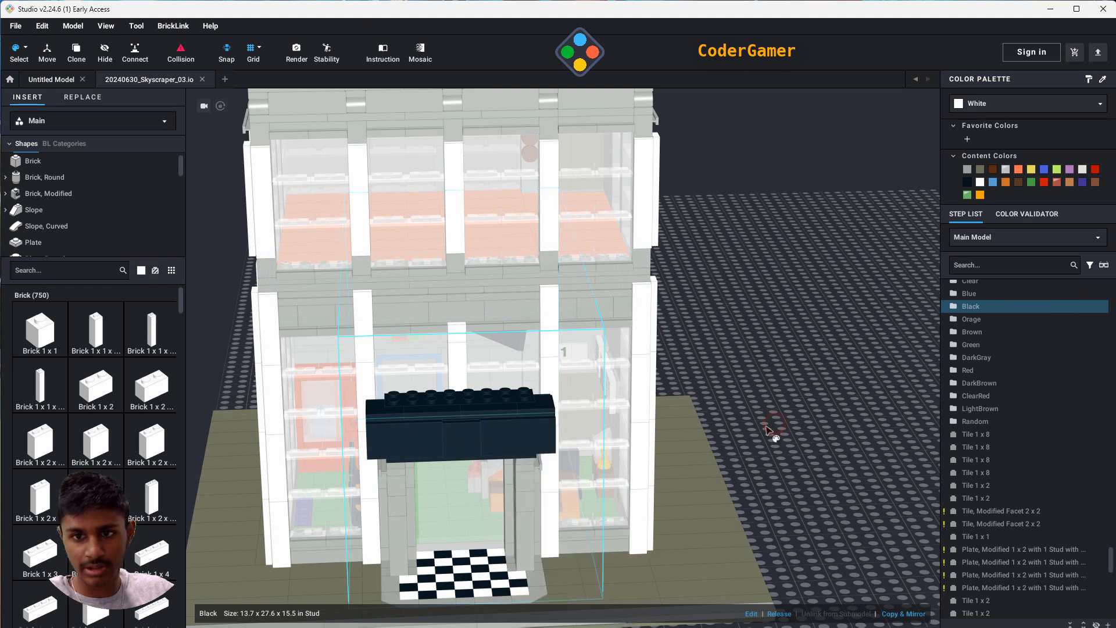
- Examine the lobby interior's wall parts and signs to see which colors and submodels they belong to
{"action": "scroll", "coordinate": [532, 465], "scroll_direction": "up", "scroll_amount": 10}
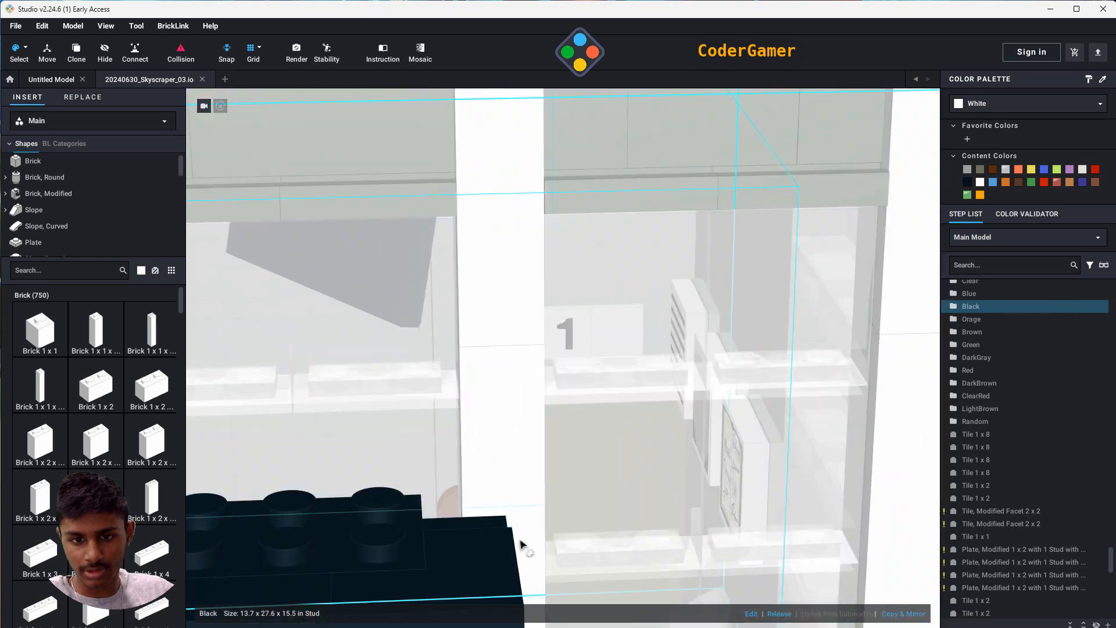
{"action": "scroll", "coordinate": [547, 471], "scroll_direction": "down", "scroll_amount": 8}
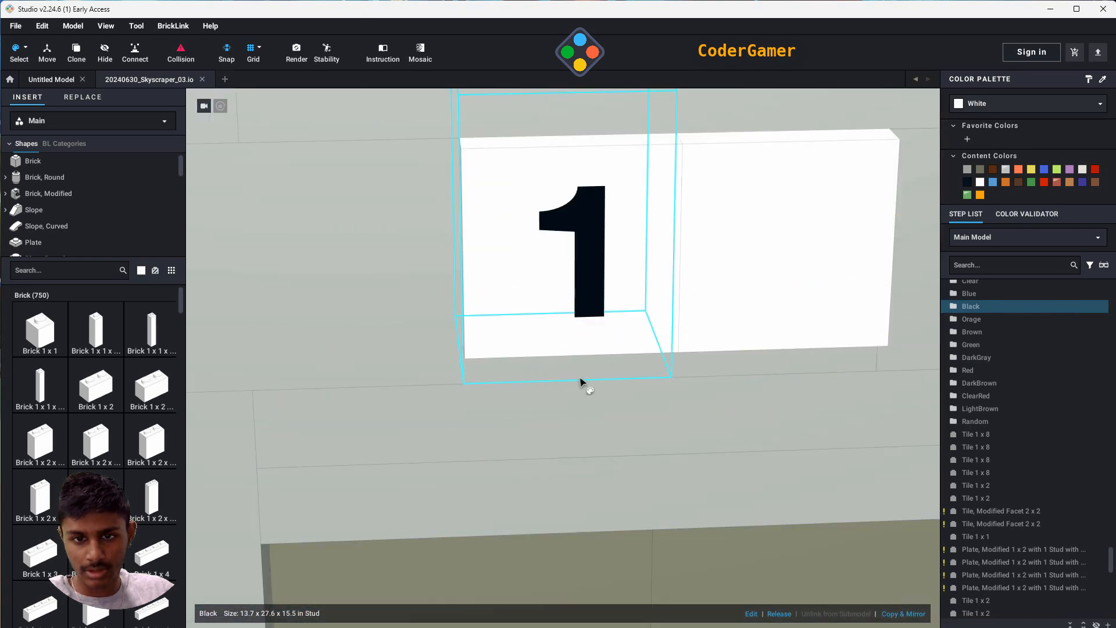
{"action": "left_click", "coordinate": [542, 283]}
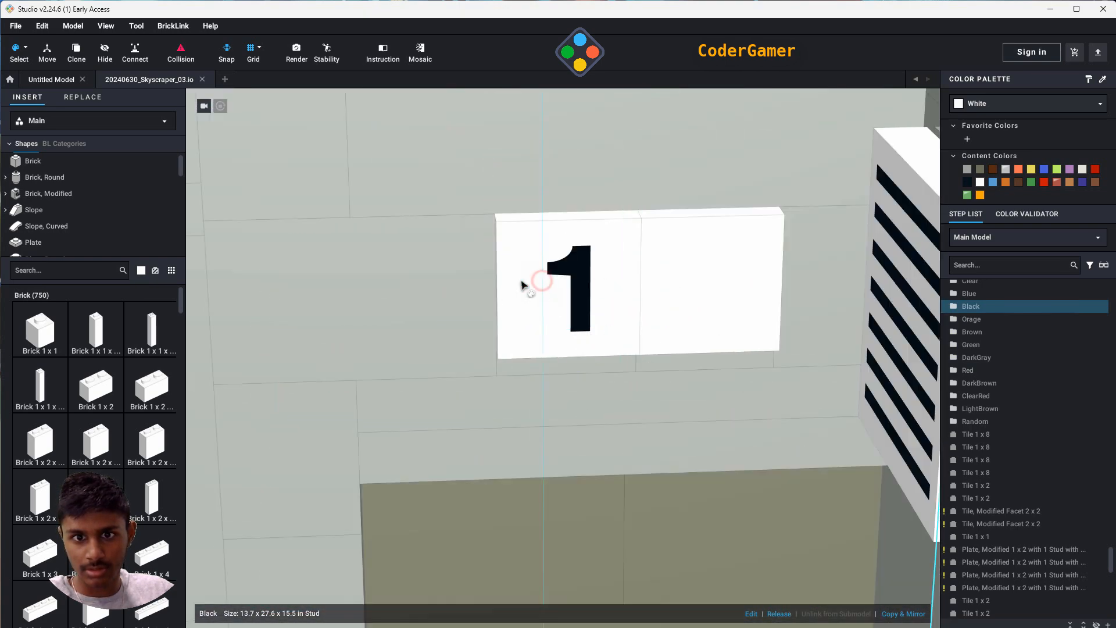
{"action": "left_click", "coordinate": [742, 315]}
{"action": "scroll", "coordinate": [744, 315], "scroll_direction": "up", "scroll_amount": 4}
{"action": "right_click", "coordinate": [747, 315]}
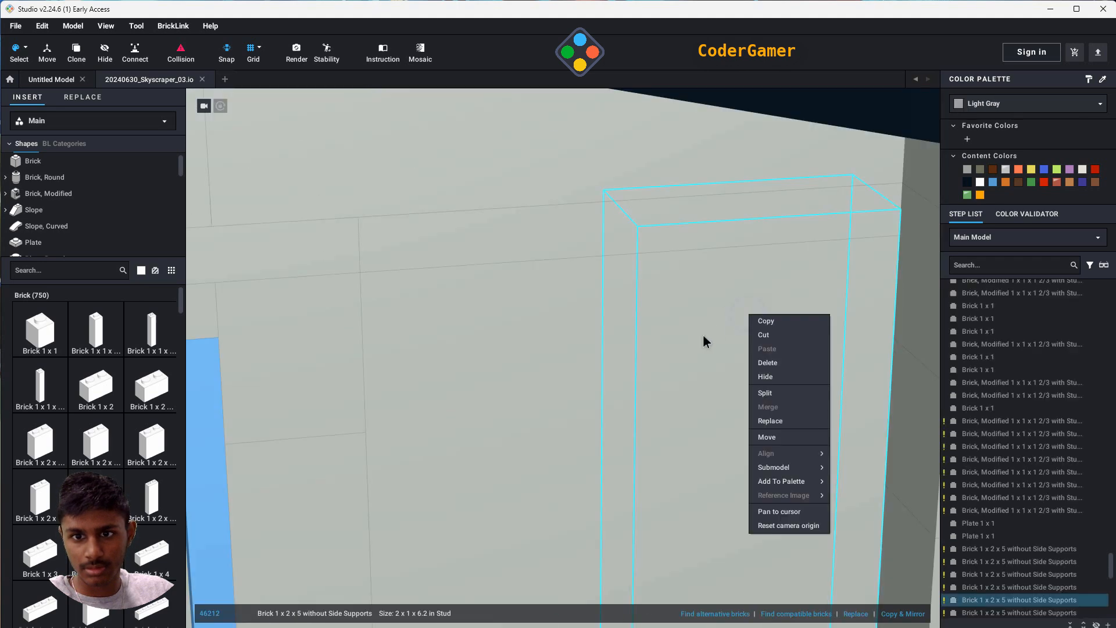
{"action": "left_click", "coordinate": [712, 320]}
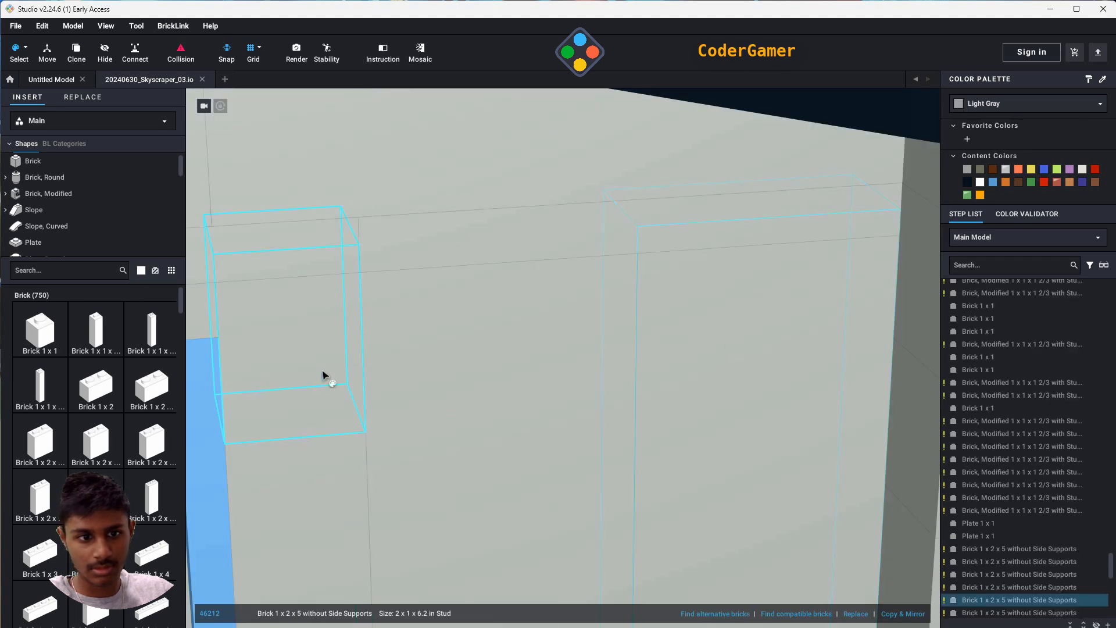
{"action": "left_click", "coordinate": [203, 442]}
{"action": "scroll", "coordinate": [393, 429], "scroll_direction": "down", "scroll_amount": 4}
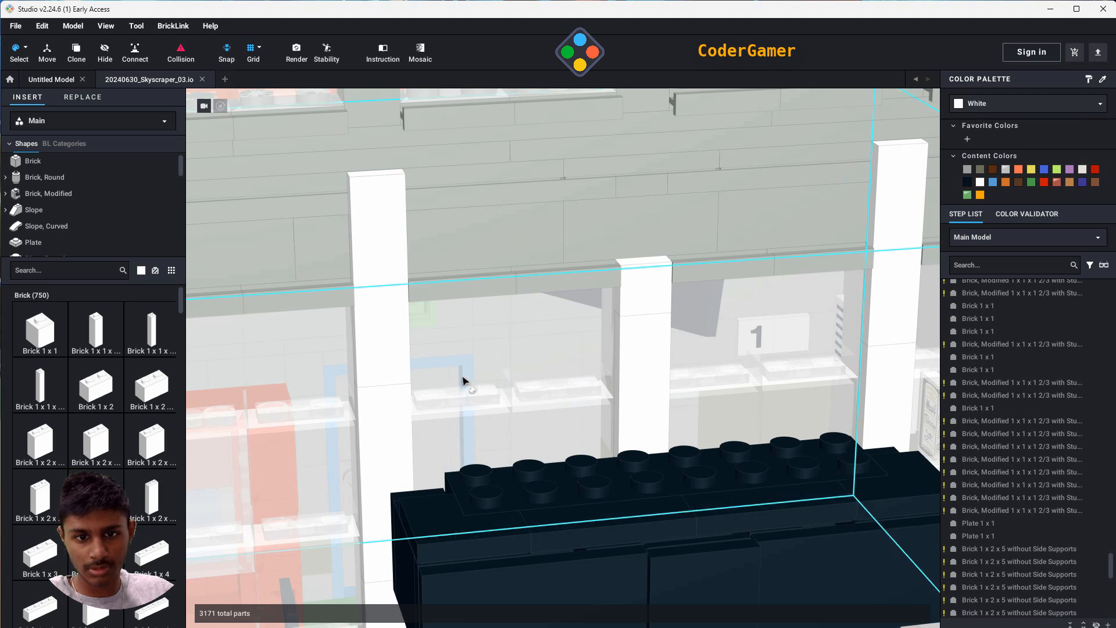
{"action": "scroll", "coordinate": [442, 422], "scroll_direction": "down", "scroll_amount": 3}
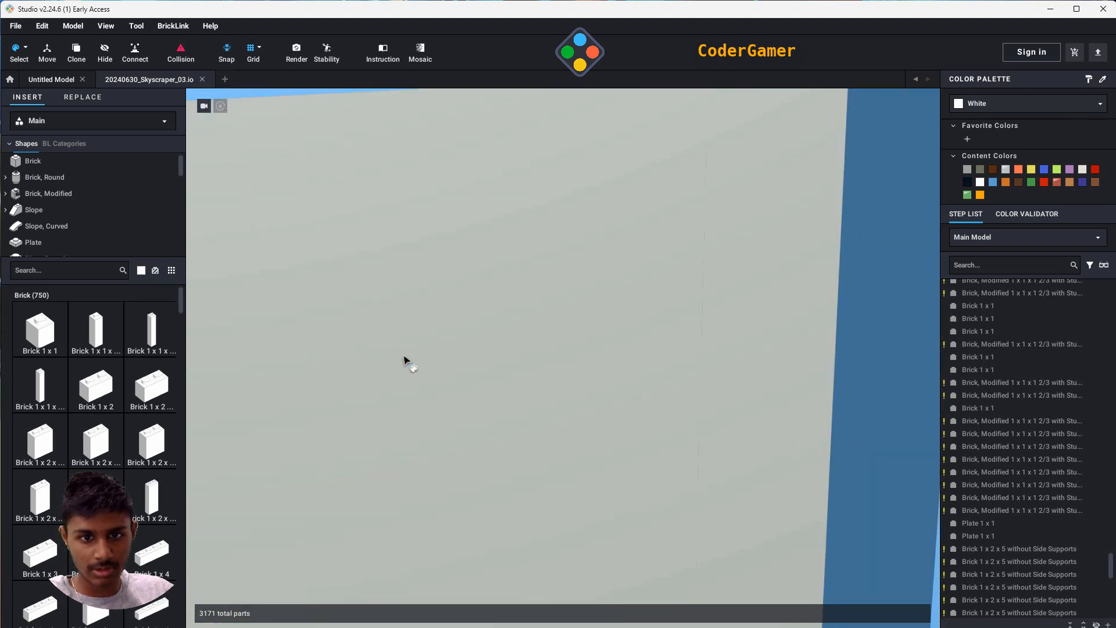
{"action": "scroll", "coordinate": [515, 386], "scroll_direction": "down", "scroll_amount": 1}
{"action": "scroll", "coordinate": [525, 363], "scroll_direction": "down", "scroll_amount": 2}
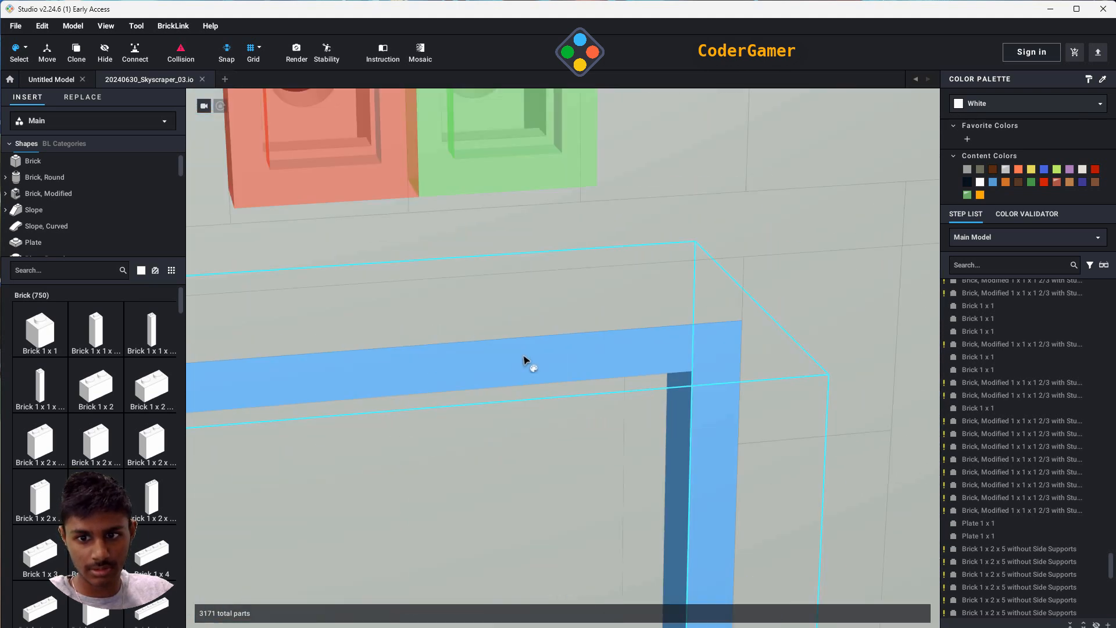
{"action": "scroll", "coordinate": [530, 384], "scroll_direction": "down", "scroll_amount": 3}
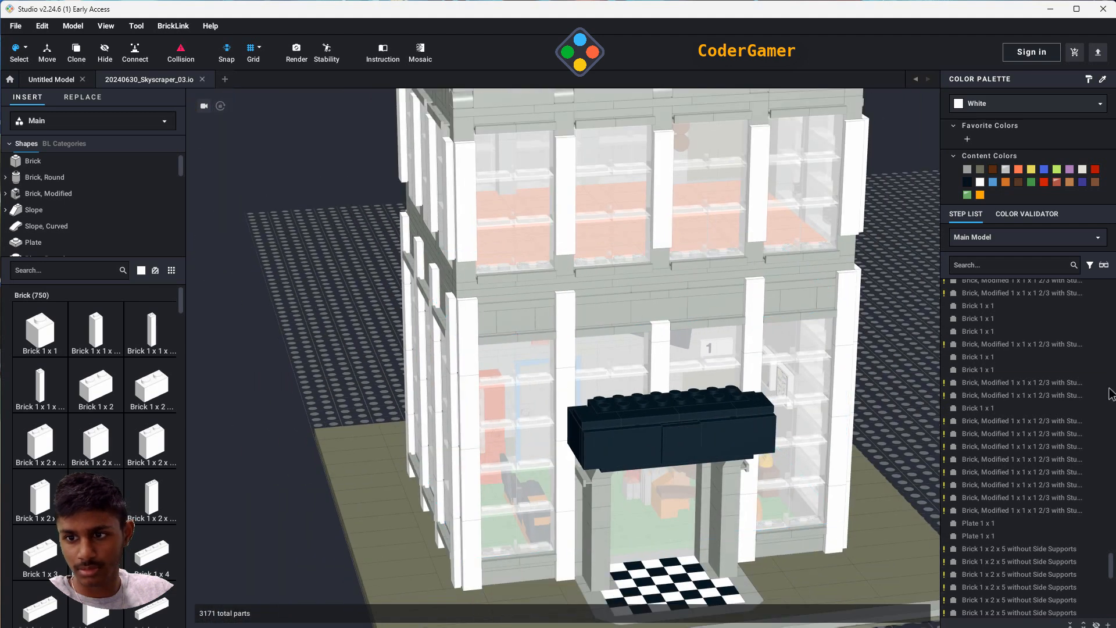
{"action": "left_click_drag", "start_coordinate": [1110, 567], "coordinate": [1114, 430]}
{"action": "scroll", "coordinate": [712, 524], "scroll_direction": "down", "scroll_amount": 3}
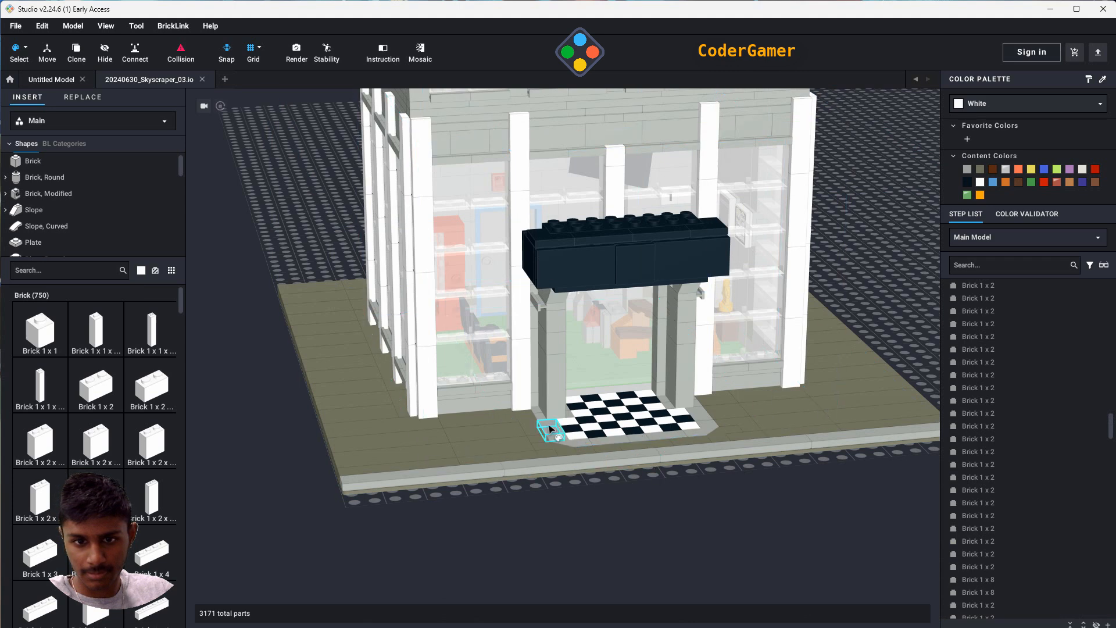
{"action": "right_click", "coordinate": [659, 577]}
{"action": "left_click", "coordinate": [558, 540]}
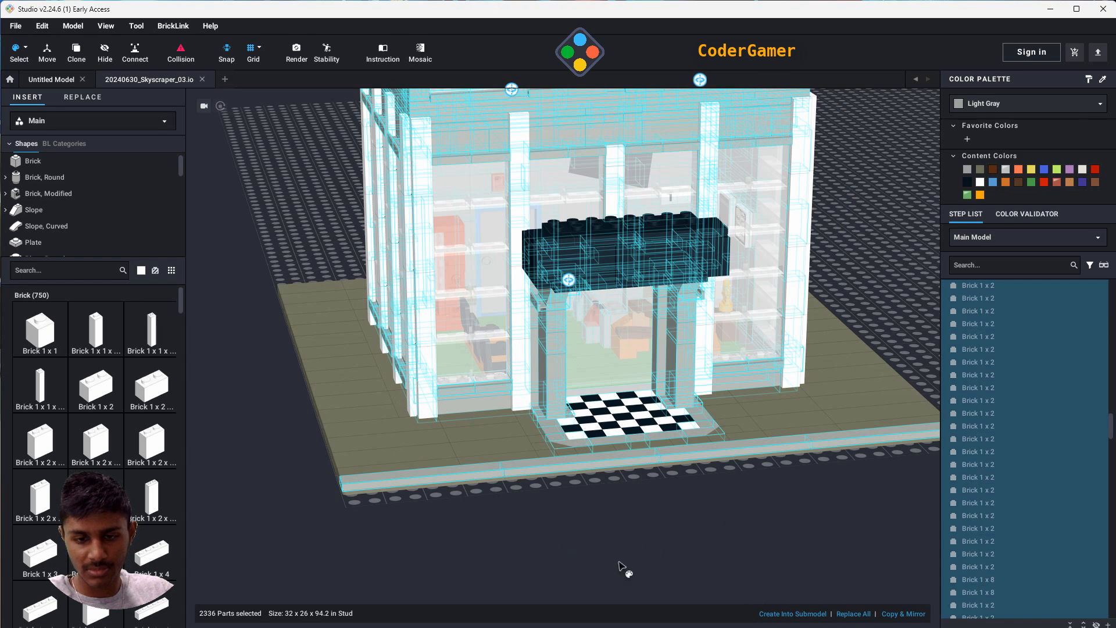
{"action": "left_click", "coordinate": [579, 544]}
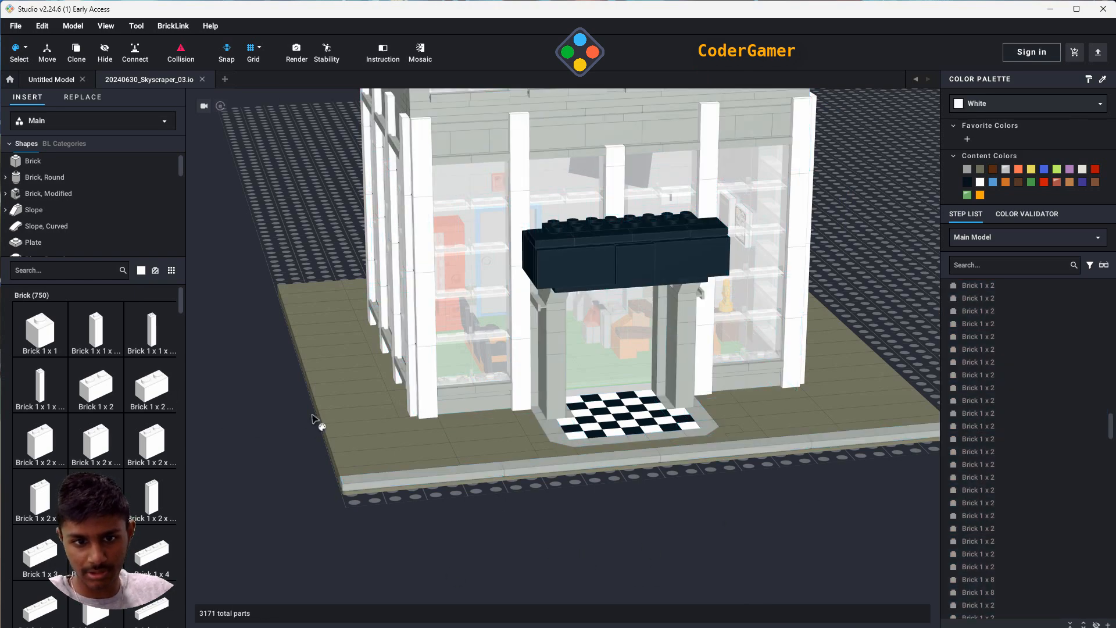
- Select all loose dark gray parts of the skyscraper by color and group them into a submodel named AllDarkGray
{"action": "left_click", "coordinate": [329, 403]}
{"action": "scroll", "coordinate": [328, 403], "scroll_direction": "down", "scroll_amount": 10}
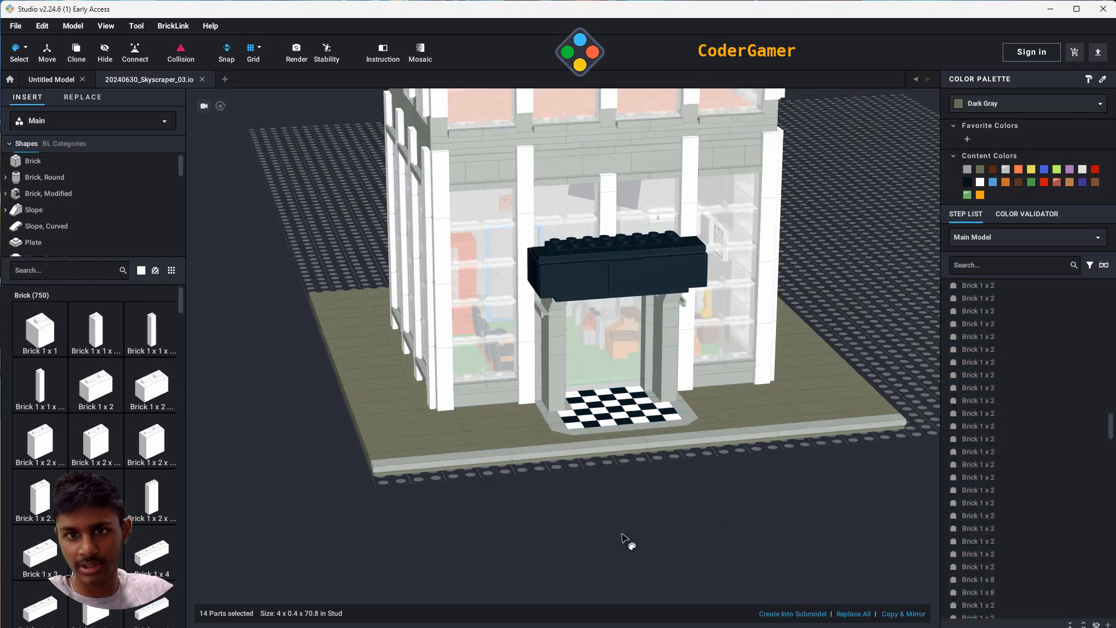
{"action": "scroll", "coordinate": [637, 433], "scroll_direction": "down", "scroll_amount": 3}
{"action": "middle_click_drag", "start_coordinate": [648, 296], "coordinate": [621, 394]}
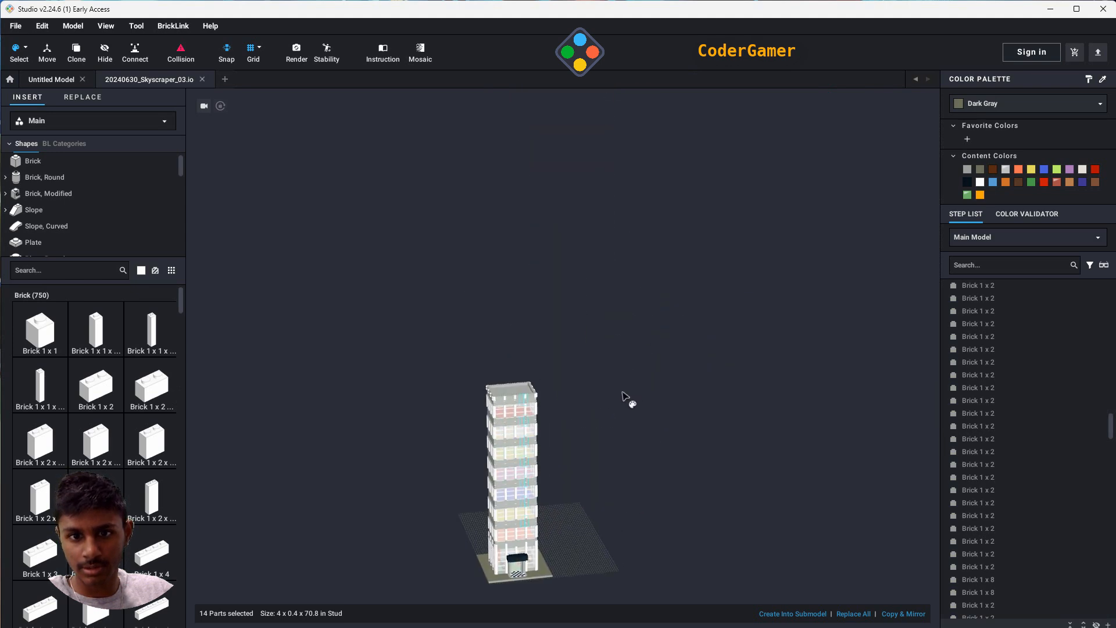
{"action": "scroll", "coordinate": [601, 469], "scroll_direction": "up", "scroll_amount": 9}
{"action": "scroll", "coordinate": [563, 505], "scroll_direction": "up", "scroll_amount": 5}
{"action": "middle_click_drag", "start_coordinate": [560, 465], "coordinate": [682, 317]}
{"action": "right_click_drag", "start_coordinate": [758, 408], "coordinate": [712, 408]}
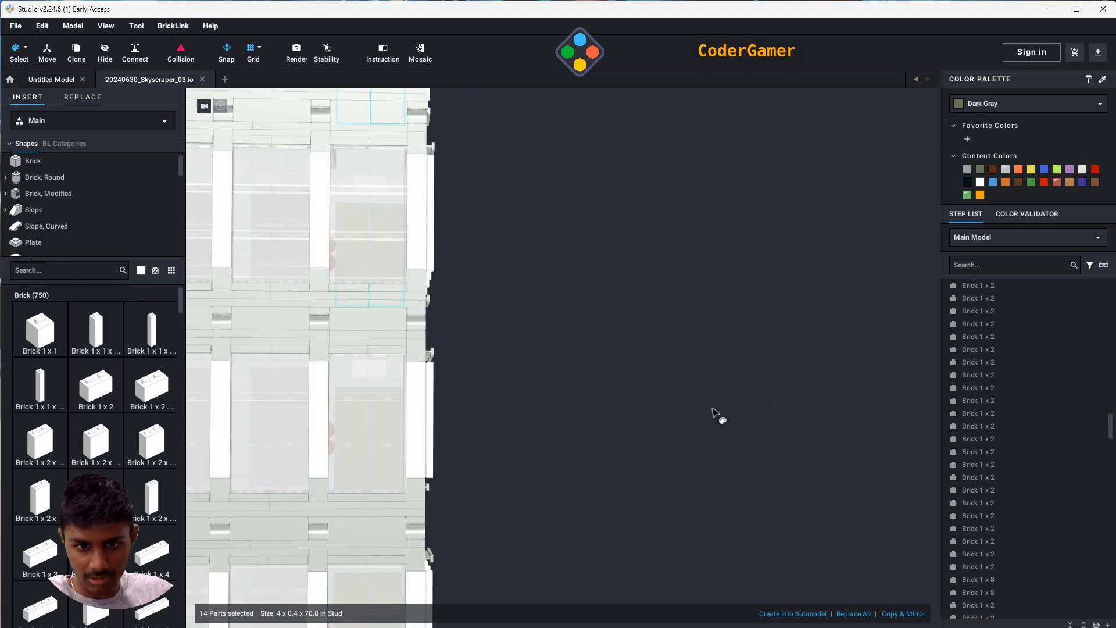
{"action": "right_click", "coordinate": [586, 444]}
{"action": "mouse_move", "coordinate": [622, 547]}
{"action": "left_click", "coordinate": [686, 549]}
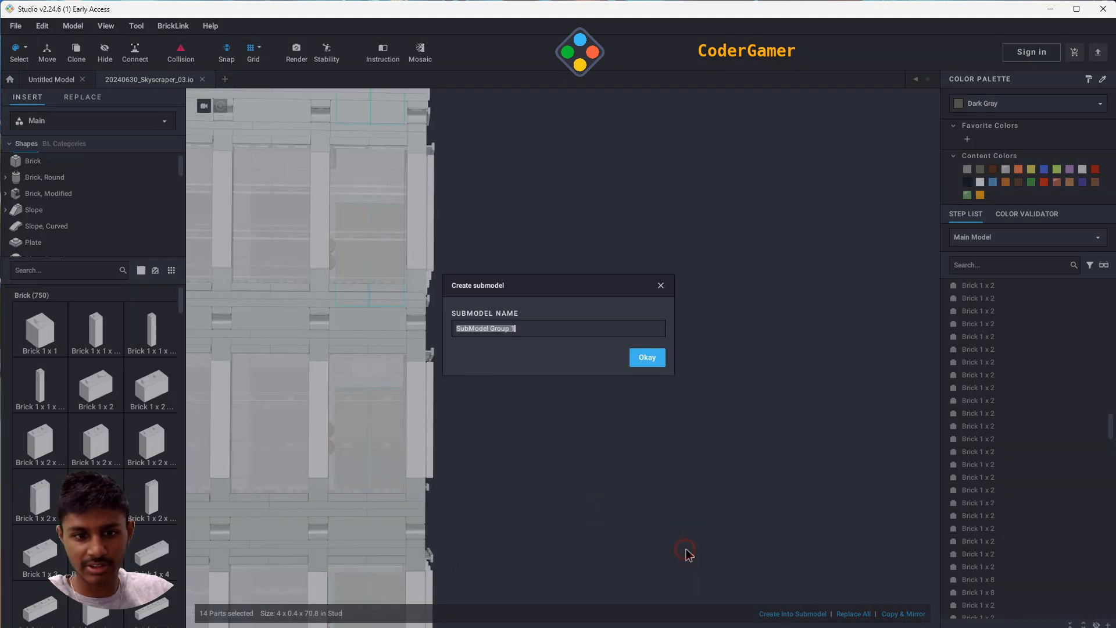
{"action": "type", "text": "All"}
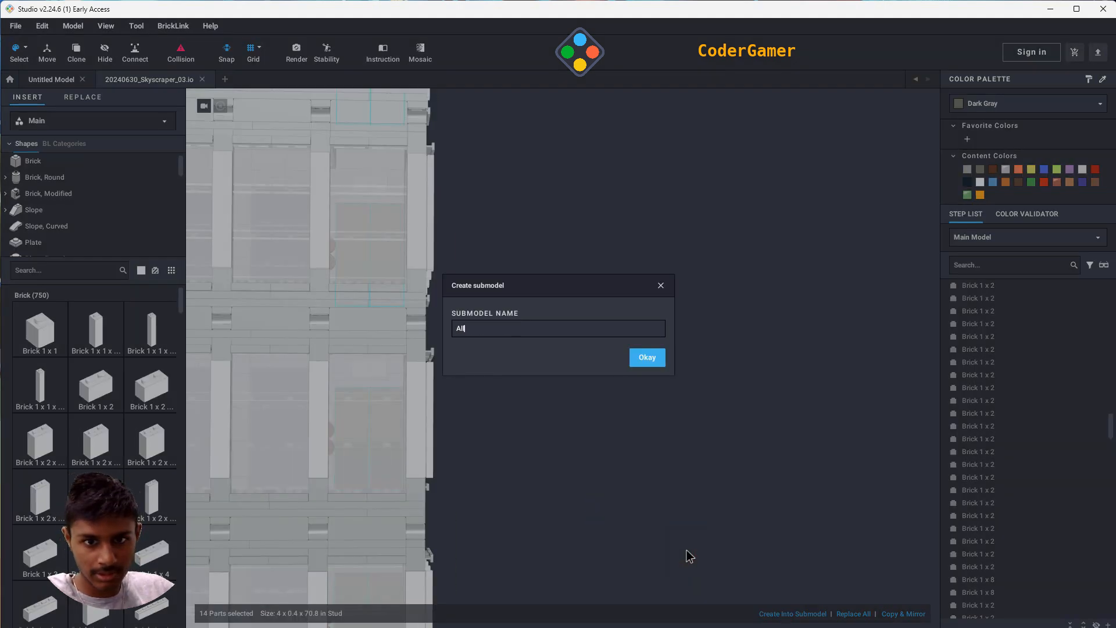
{"action": "type", "text": "DarkGray"}
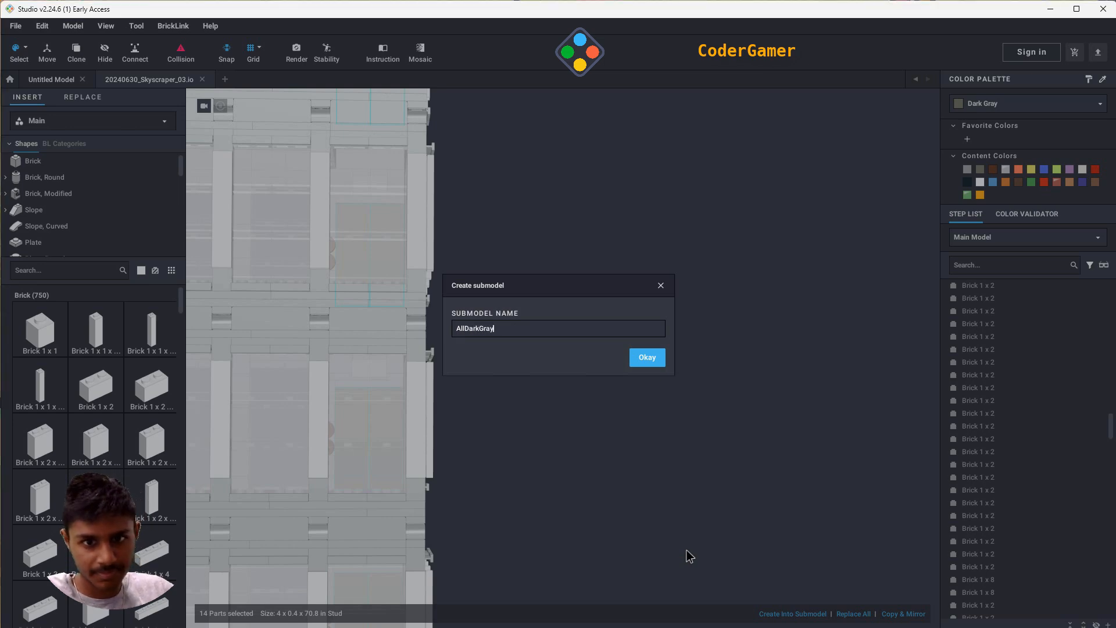
{"action": "key", "text": "Return"}
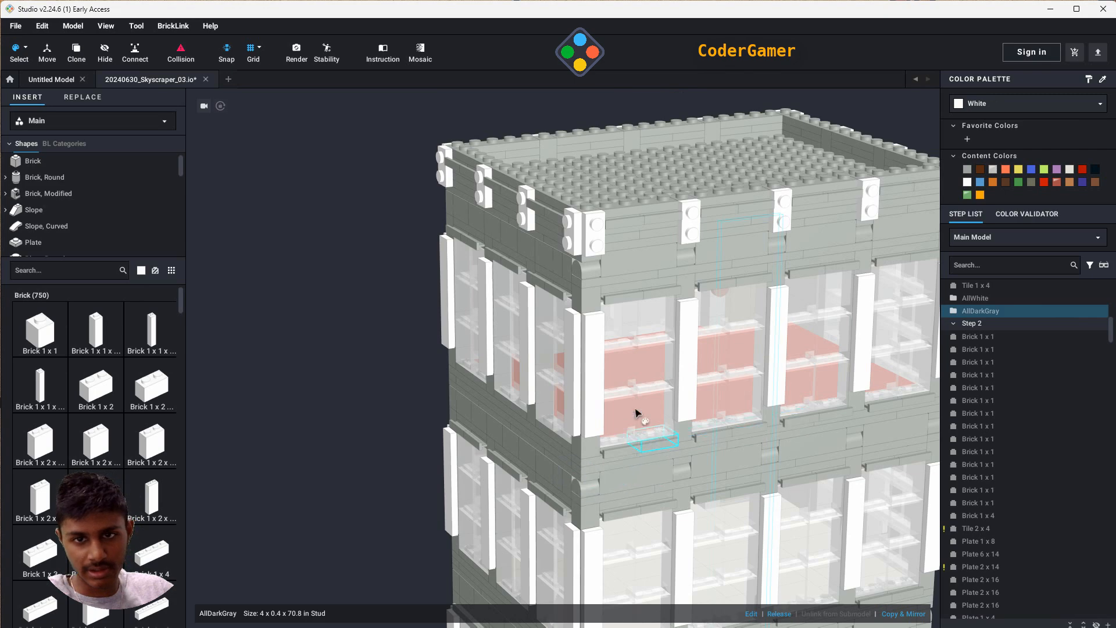
{"action": "middle_click_drag", "start_coordinate": [635, 414], "coordinate": [563, 196]}
{"action": "middle_click_drag", "start_coordinate": [647, 353], "coordinate": [657, 213]}
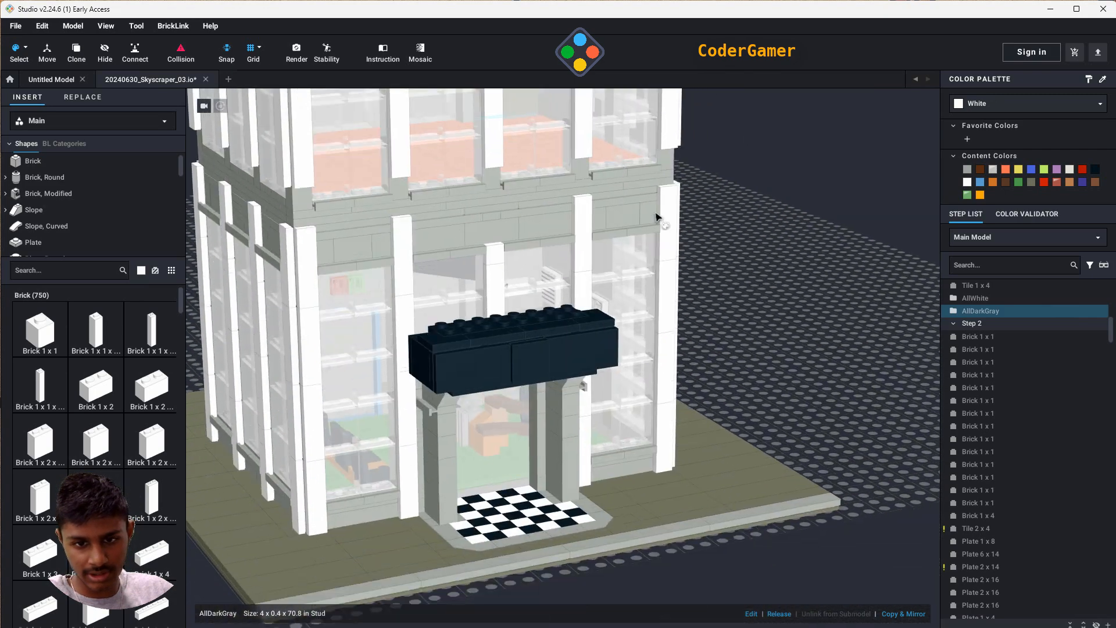
- Select all neon orange floor parts of the skyscraper by color and group them into a submodel named AllNeonOrange
{"action": "scroll", "coordinate": [509, 494], "scroll_direction": "up", "scroll_amount": 8}
{"action": "scroll", "coordinate": [510, 504], "scroll_direction": "up", "scroll_amount": 10}
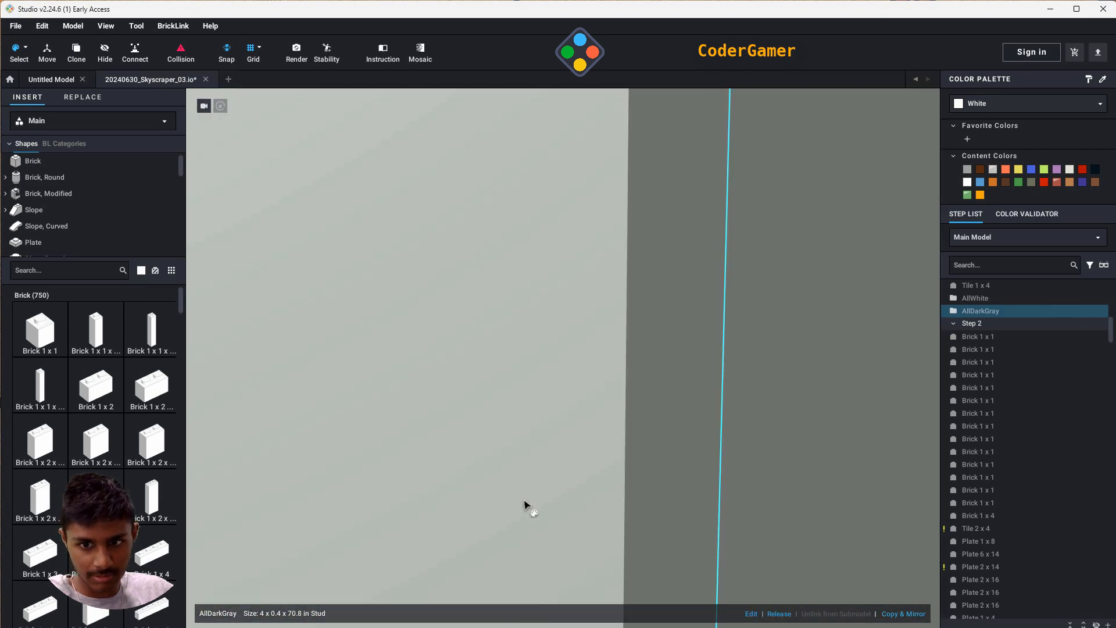
{"action": "scroll", "coordinate": [635, 457], "scroll_direction": "down", "scroll_amount": 10}
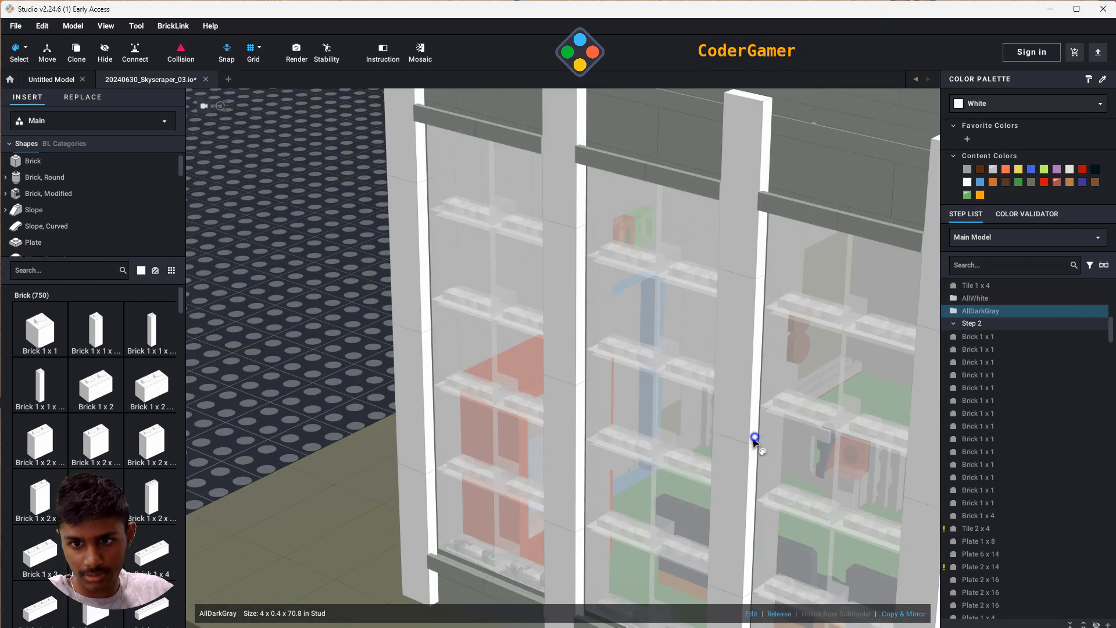
{"action": "right_click_drag", "start_coordinate": [753, 438], "coordinate": [744, 448]}
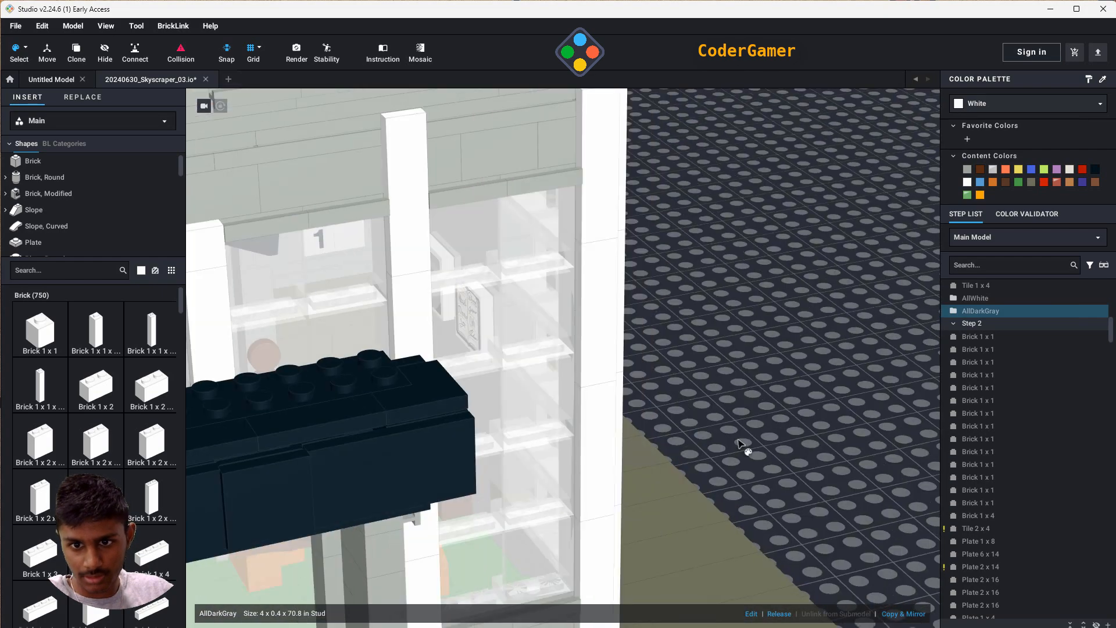
{"action": "scroll", "coordinate": [619, 529], "scroll_direction": "up", "scroll_amount": 7}
{"action": "scroll", "coordinate": [614, 447], "scroll_direction": "down", "scroll_amount": 5}
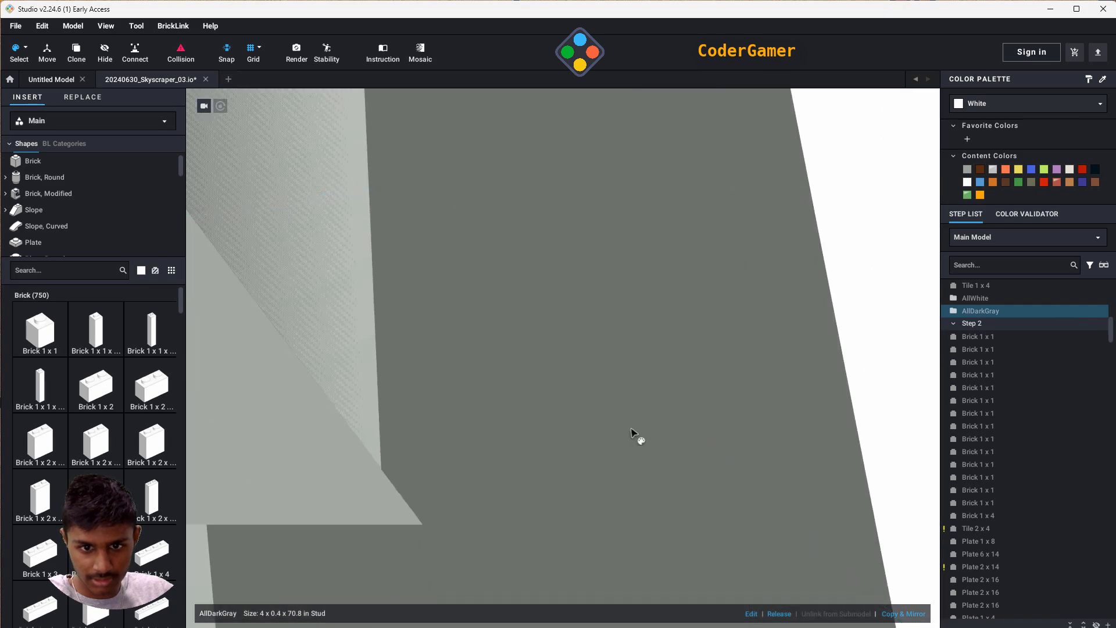
{"action": "scroll", "coordinate": [572, 223], "scroll_direction": "up", "scroll_amount": 4}
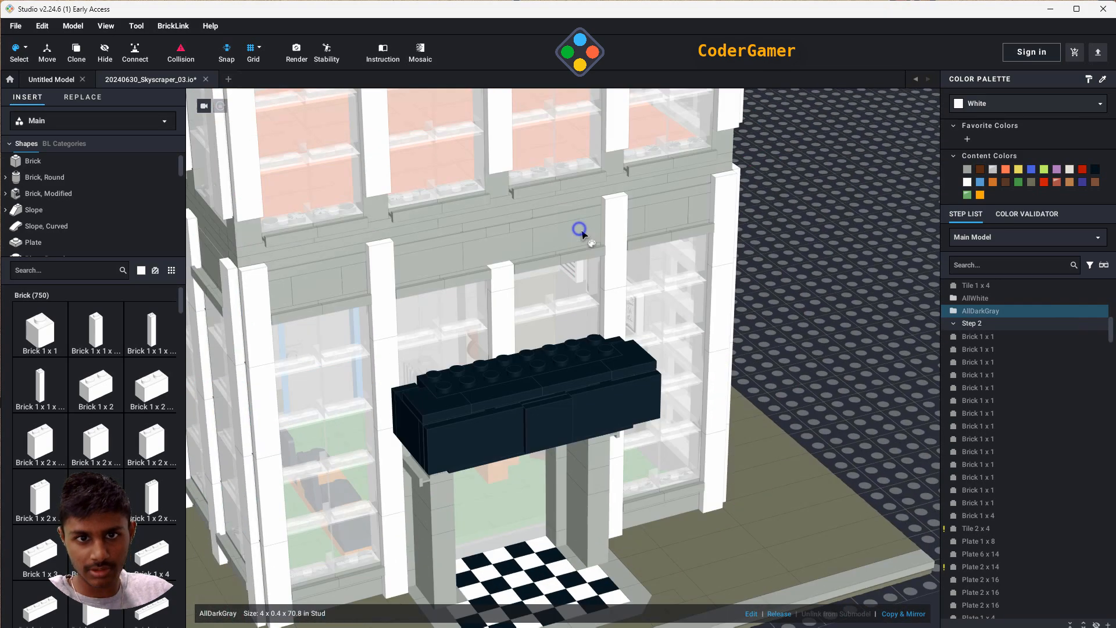
{"action": "scroll", "coordinate": [447, 283], "scroll_direction": "up", "scroll_amount": 8}
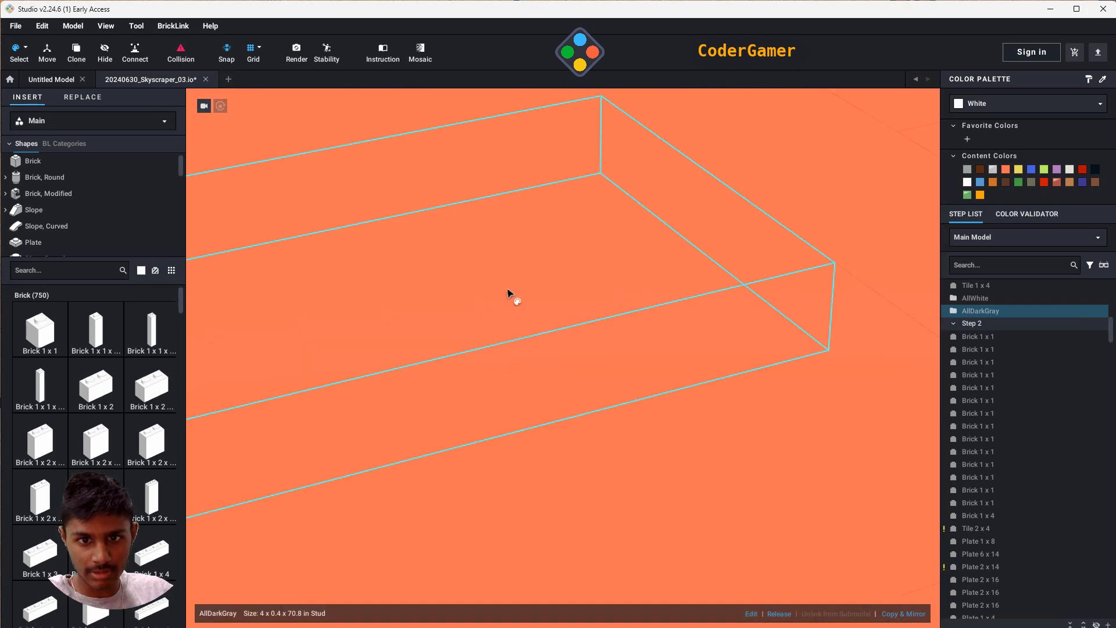
{"action": "left_click", "coordinate": [509, 295]}
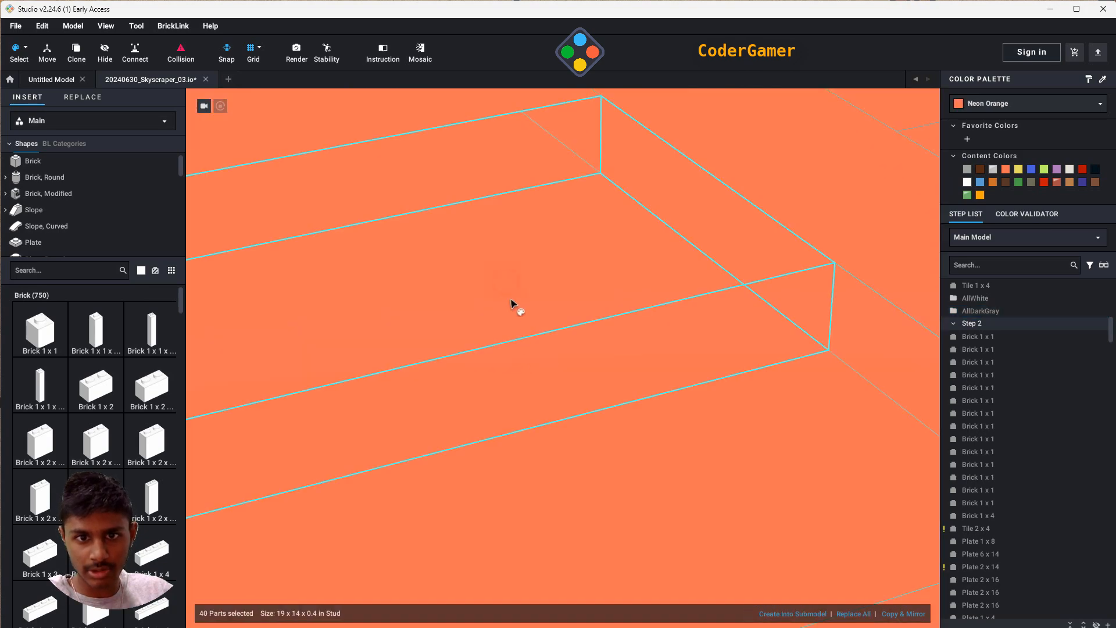
{"action": "scroll", "coordinate": [513, 307], "scroll_direction": "down", "scroll_amount": 10}
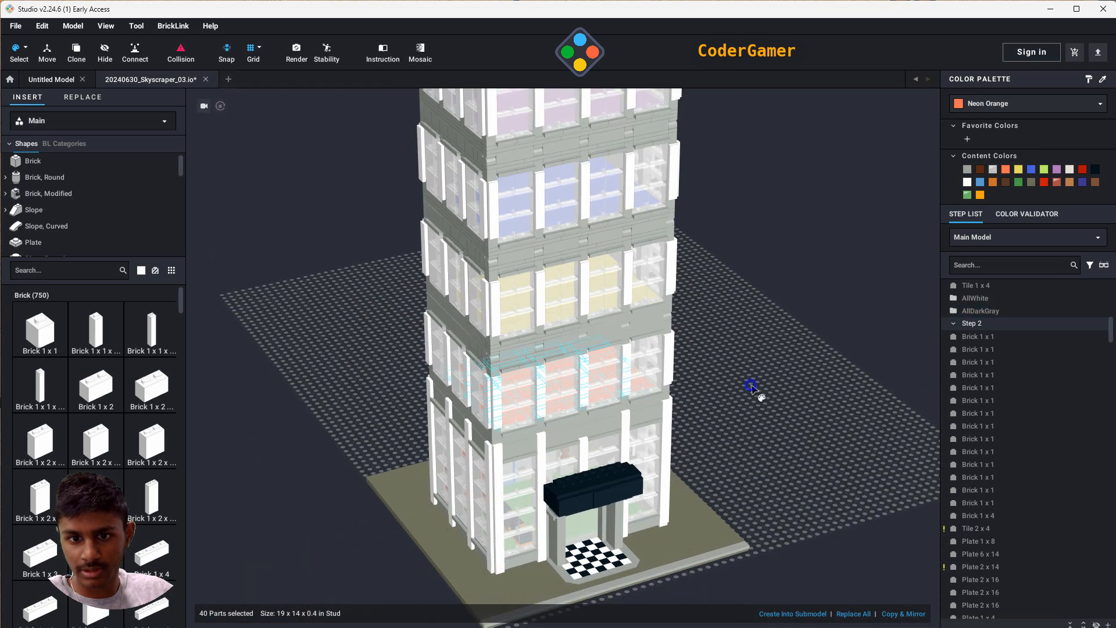
{"action": "right_click", "coordinate": [750, 386]}
{"action": "mouse_move", "coordinate": [782, 538]}
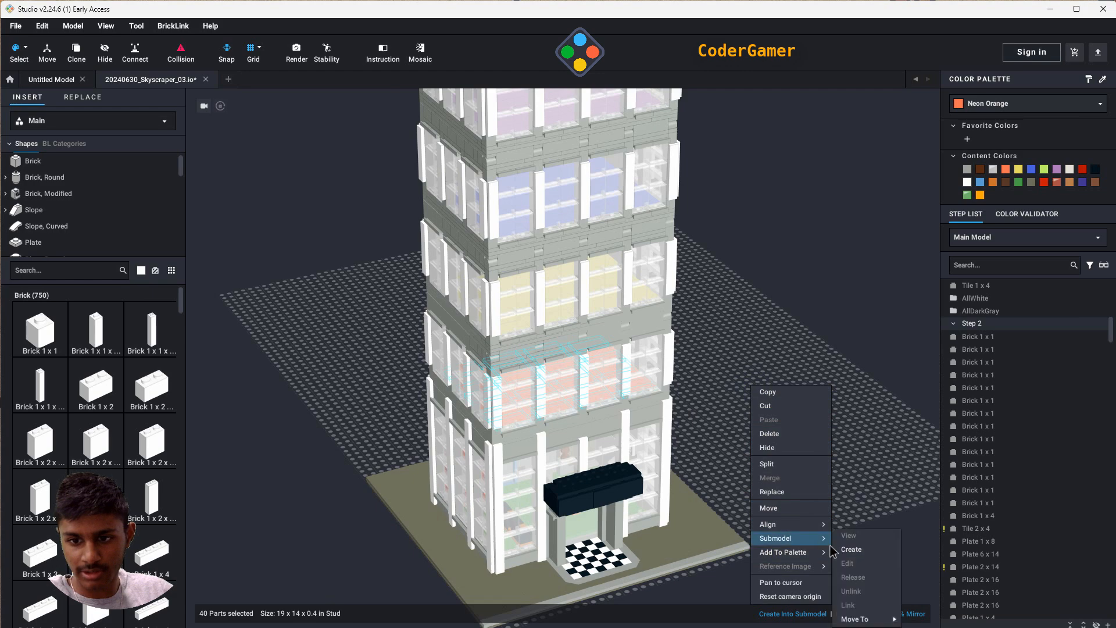
{"action": "left_click", "coordinate": [850, 548]}
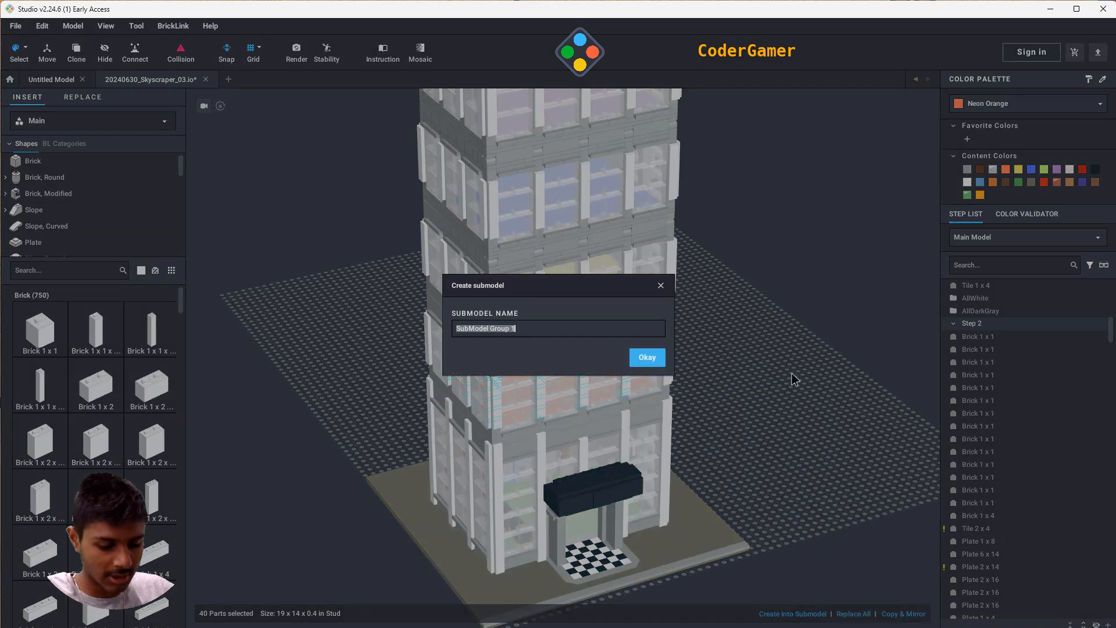
{"action": "type", "text": "AllNeonO"}
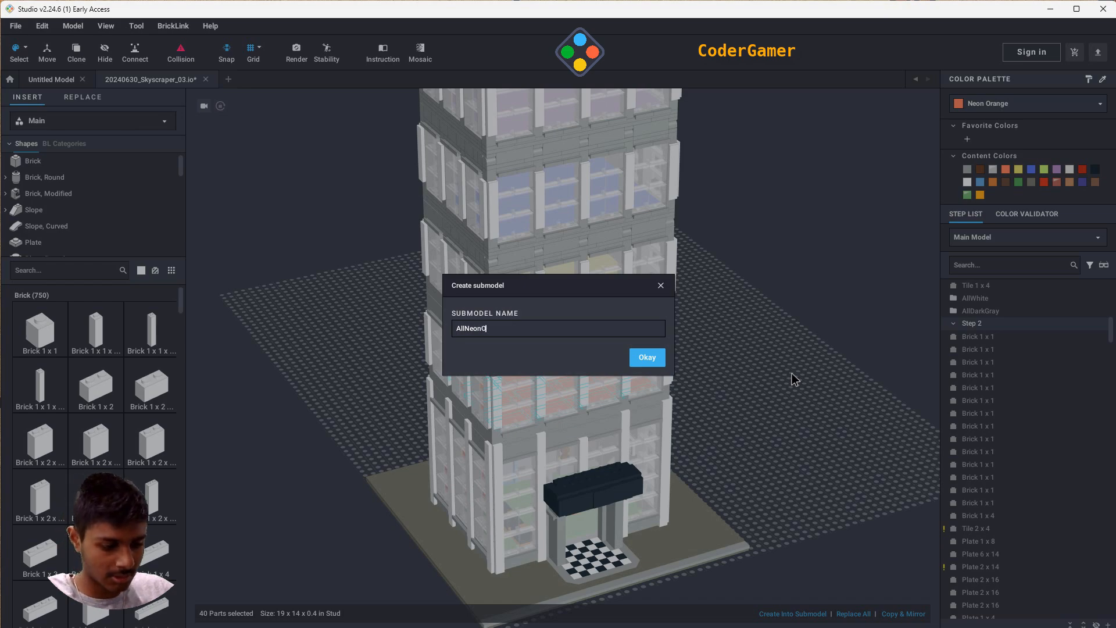
{"action": "type", "text": "range"}
{"action": "key", "text": "Return"}
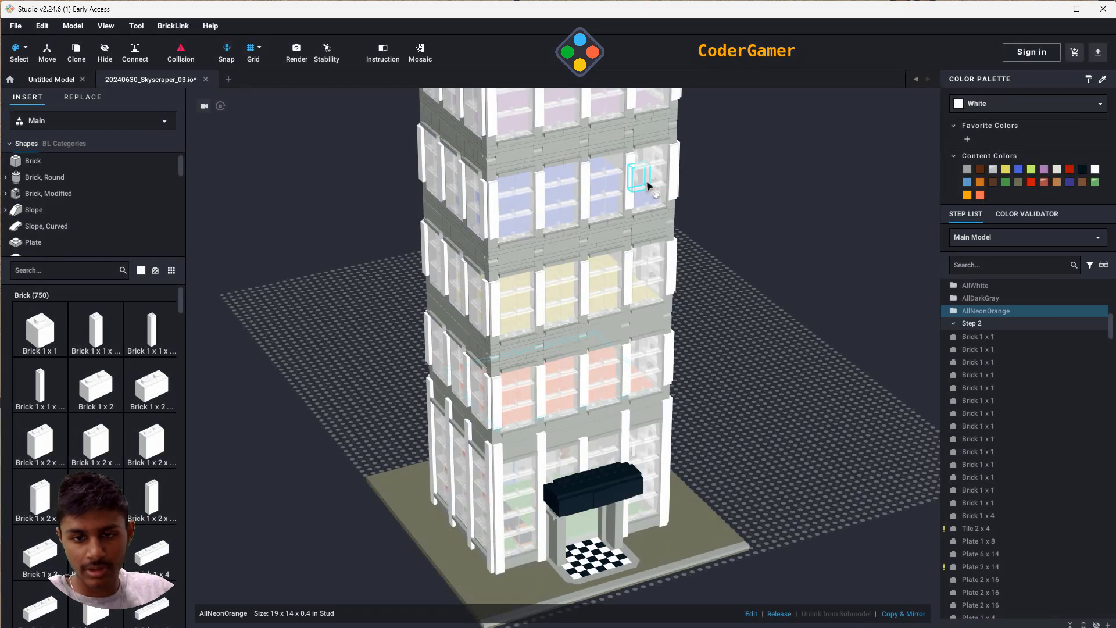
- Select all light lime floor parts by color and group them into a submodel named AllLime
{"action": "scroll", "coordinate": [570, 273], "scroll_direction": "up", "scroll_amount": 6}
{"action": "scroll", "coordinate": [529, 221], "scroll_direction": "up", "scroll_amount": 6}
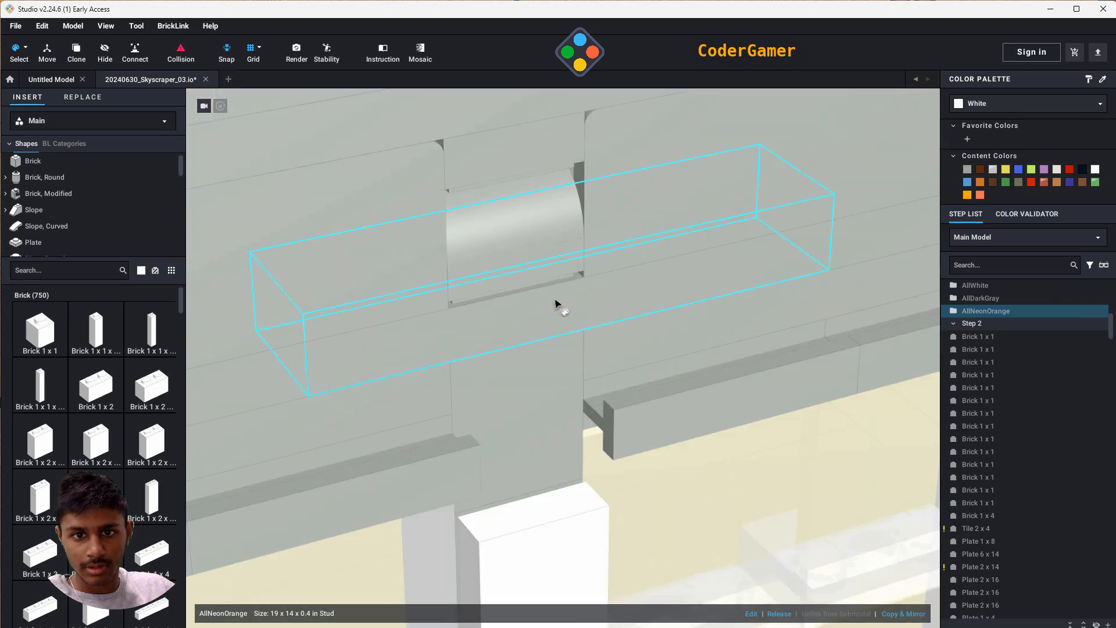
{"action": "scroll", "coordinate": [567, 355], "scroll_direction": "down", "scroll_amount": 10}
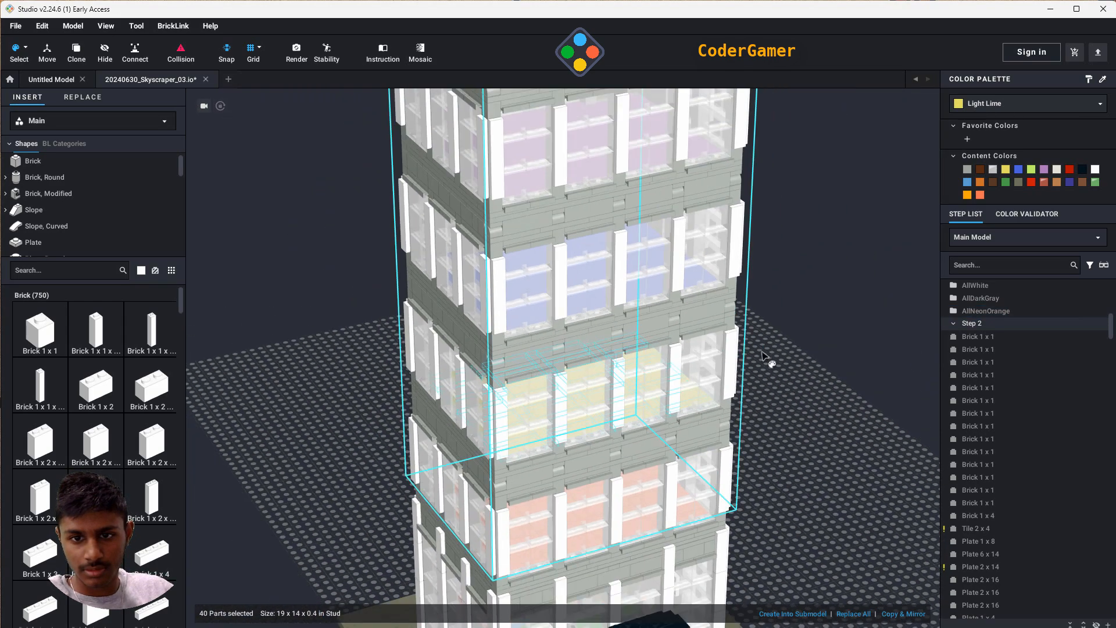
{"action": "right_click", "coordinate": [778, 352]}
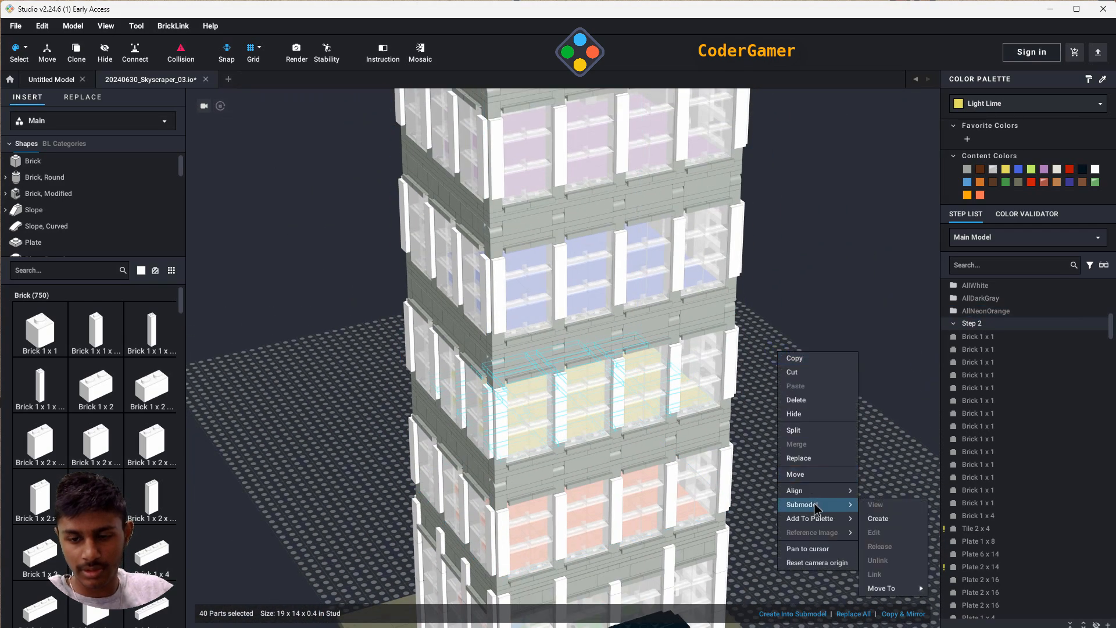
{"action": "mouse_move", "coordinate": [857, 514]}
{"action": "left_click", "coordinate": [879, 517]}
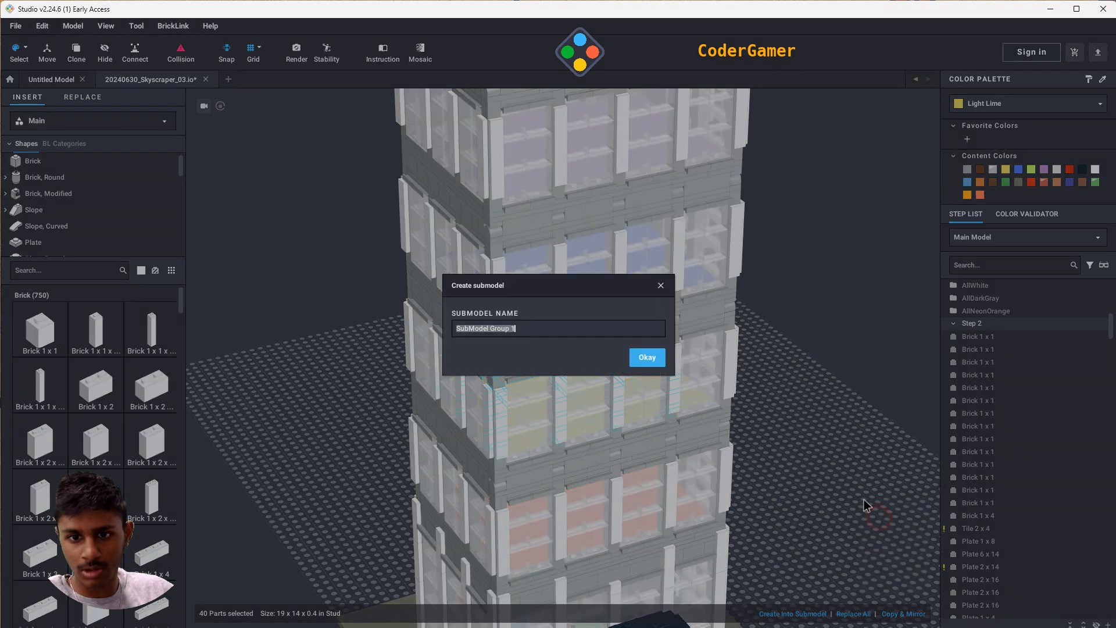
{"action": "type", "text": "AllL"}
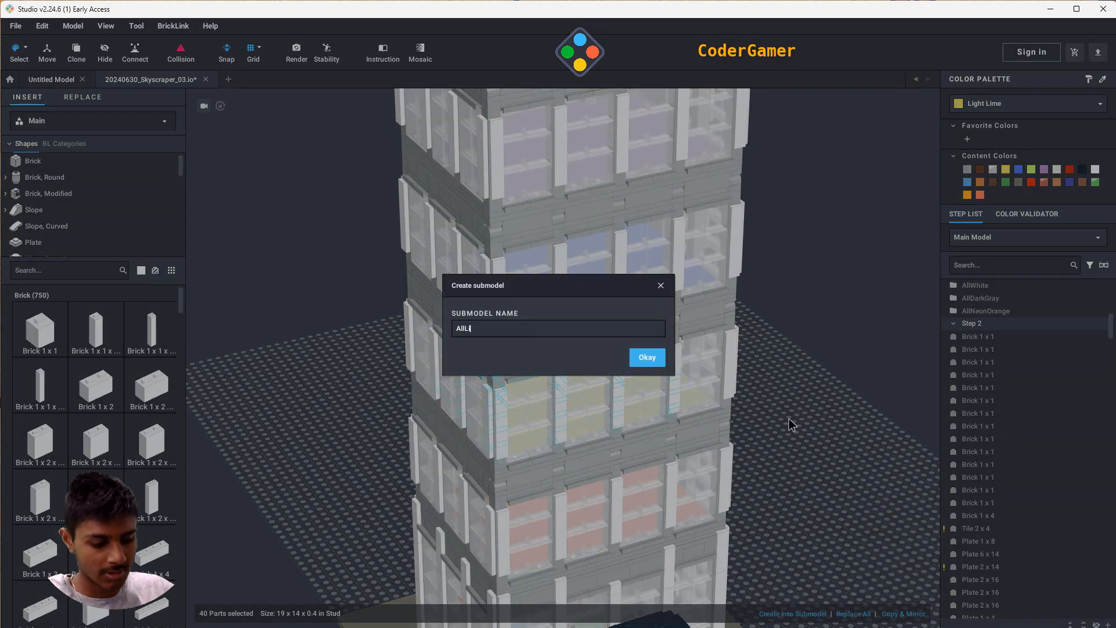
{"action": "type", "text": "ime"}
{"action": "key", "text": "Return"}
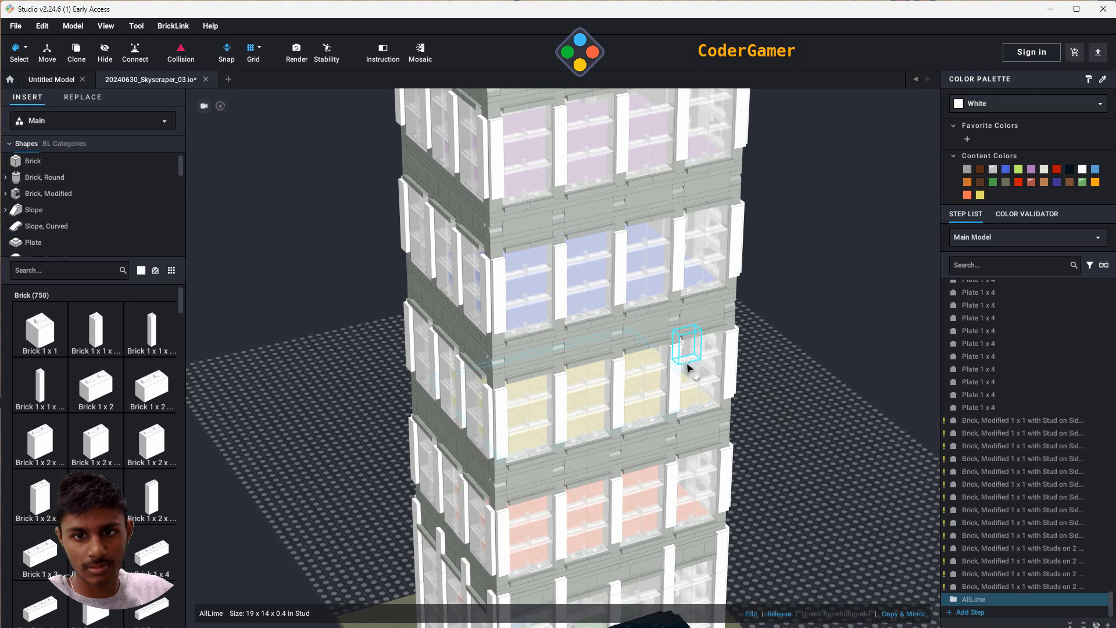
- Select all blue-violet floor parts by color and group them into a submodel named AllBlue-Purple
{"action": "scroll", "coordinate": [516, 401], "scroll_direction": "down", "scroll_amount": 10}
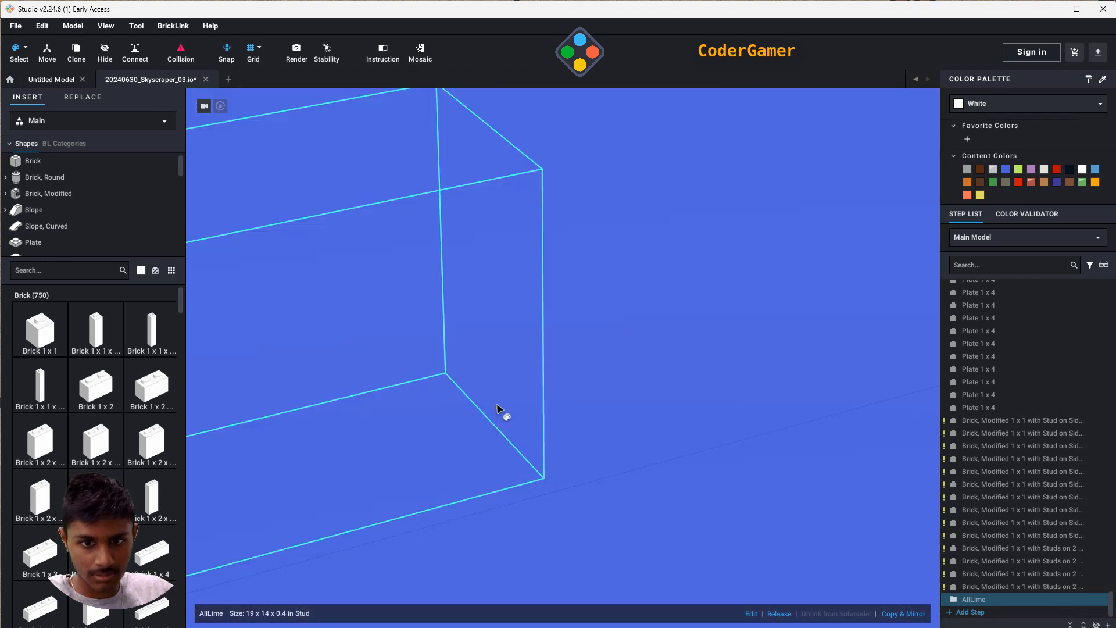
{"action": "scroll", "coordinate": [477, 386], "scroll_direction": "down", "scroll_amount": 3}
{"action": "left_click", "coordinate": [469, 371]}
{"action": "scroll", "coordinate": [483, 373], "scroll_direction": "down", "scroll_amount": 6}
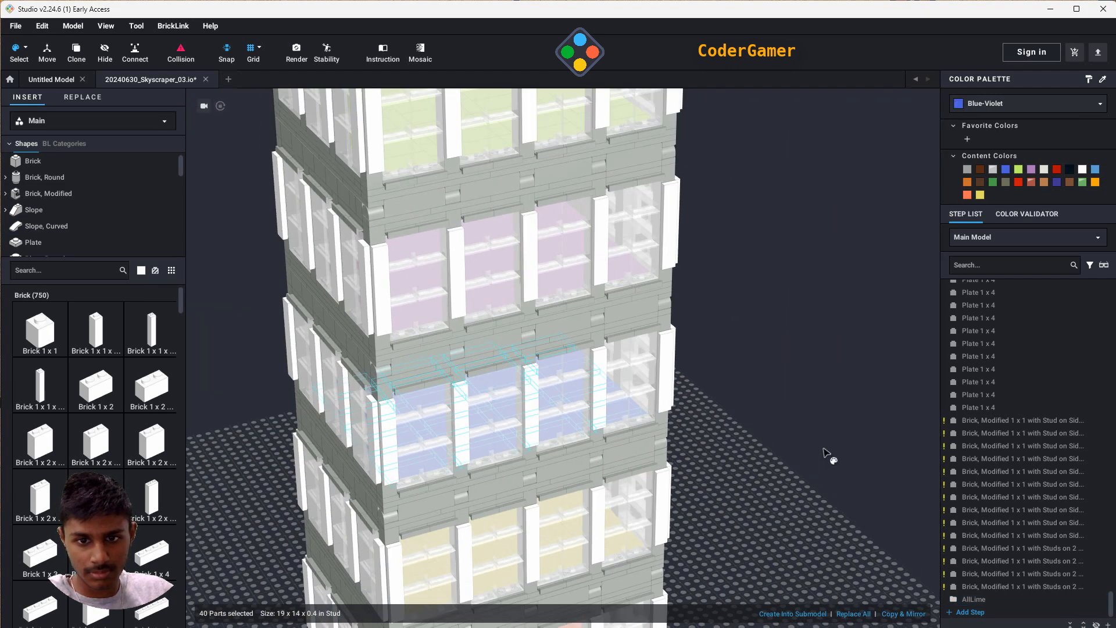
{"action": "right_click", "coordinate": [825, 453]}
{"action": "mouse_move", "coordinate": [871, 562]}
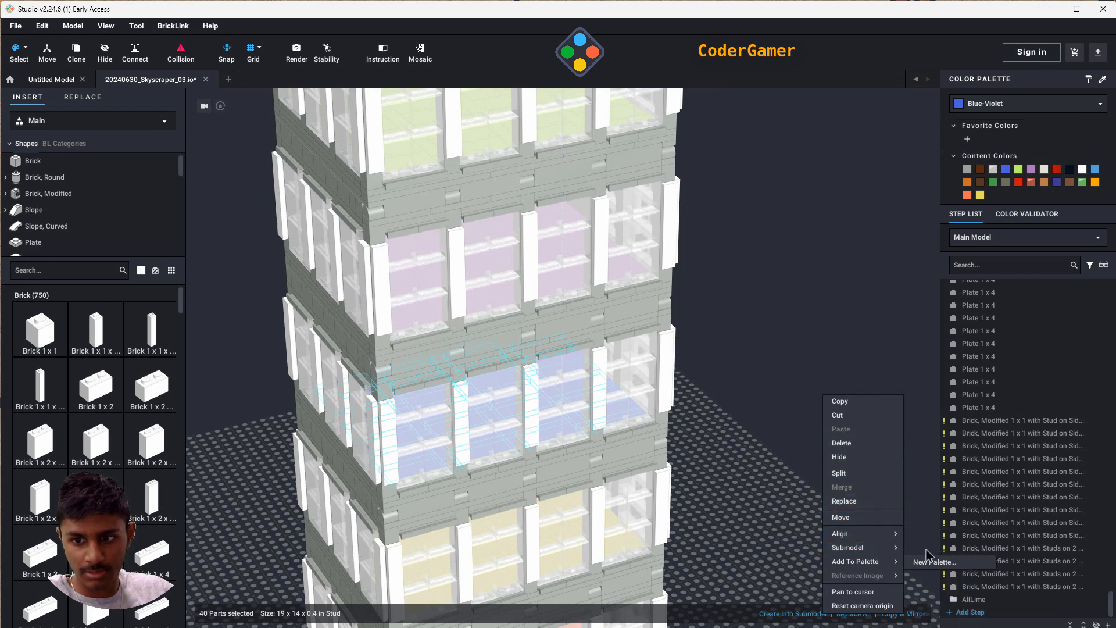
{"action": "left_click", "coordinate": [930, 549]}
{"action": "type", "text": "AllBlue-Purple"}
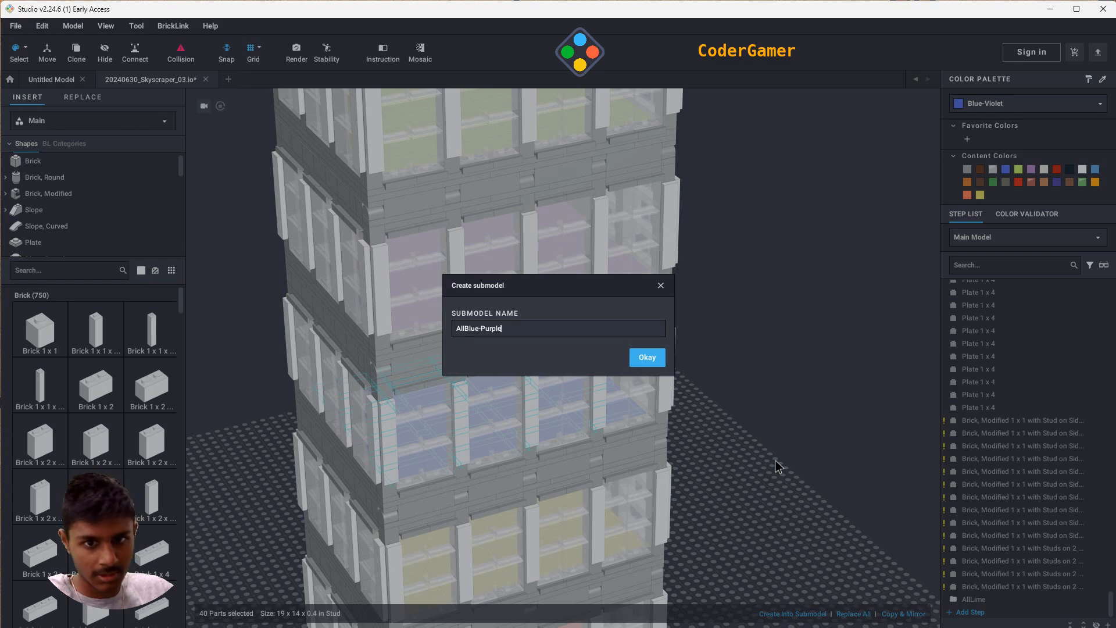
{"action": "key", "text": "Return"}
- Select all medium lavender floor parts by color and group them into a submodel named AllLavender
{"action": "scroll", "coordinate": [639, 337], "scroll_direction": "up", "scroll_amount": 8}
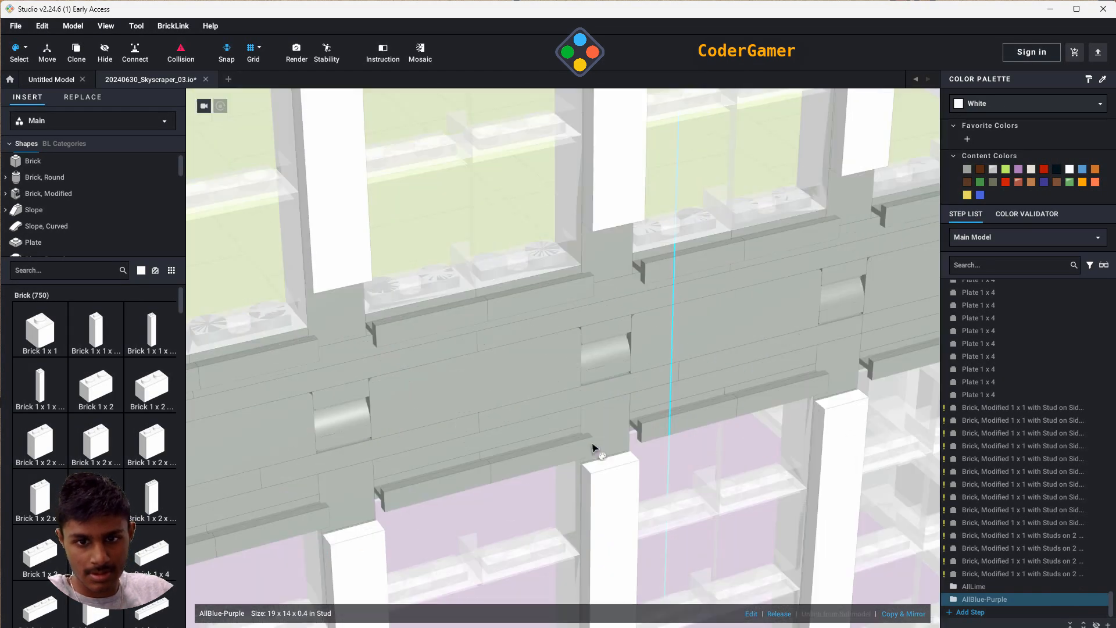
{"action": "scroll", "coordinate": [597, 499], "scroll_direction": "up", "scroll_amount": 8}
{"action": "left_click", "coordinate": [595, 505]}
{"action": "scroll", "coordinate": [598, 501], "scroll_direction": "down", "scroll_amount": 12}
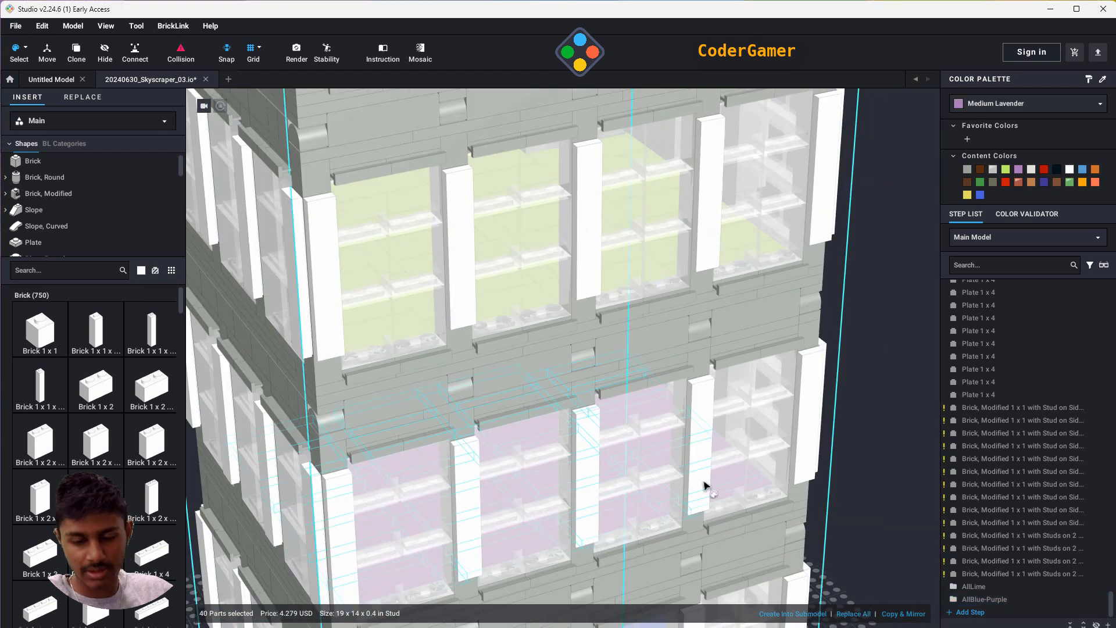
{"action": "scroll", "coordinate": [705, 486], "scroll_direction": "down", "scroll_amount": 5}
{"action": "right_click", "coordinate": [767, 468]}
{"action": "mouse_move", "coordinate": [807, 549]}
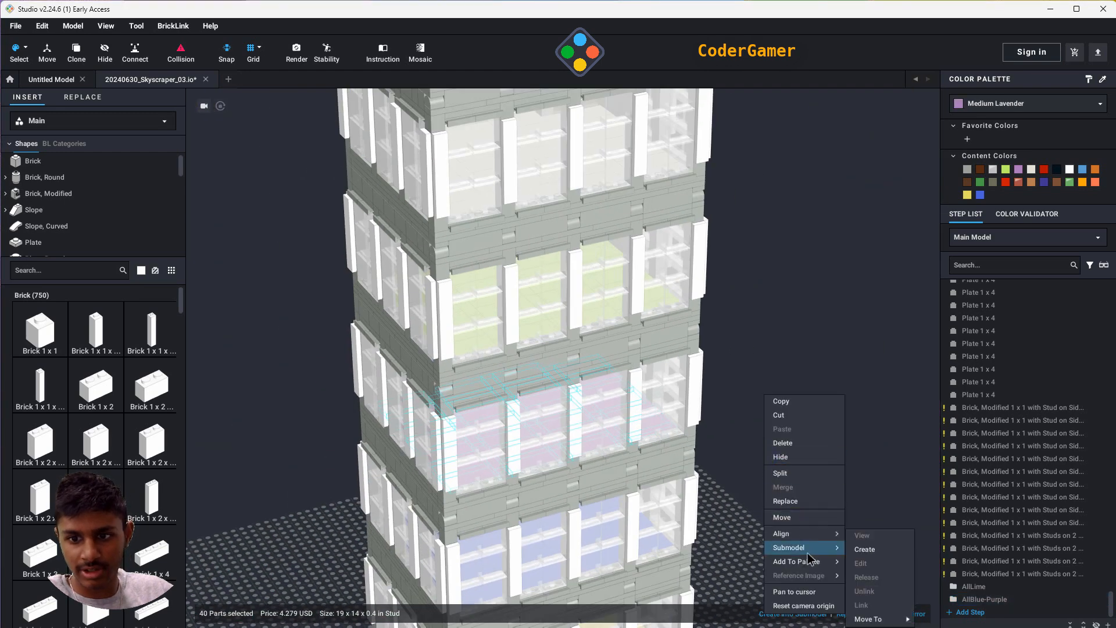
{"action": "left_click", "coordinate": [864, 551]}
{"action": "type", "text": "All"}
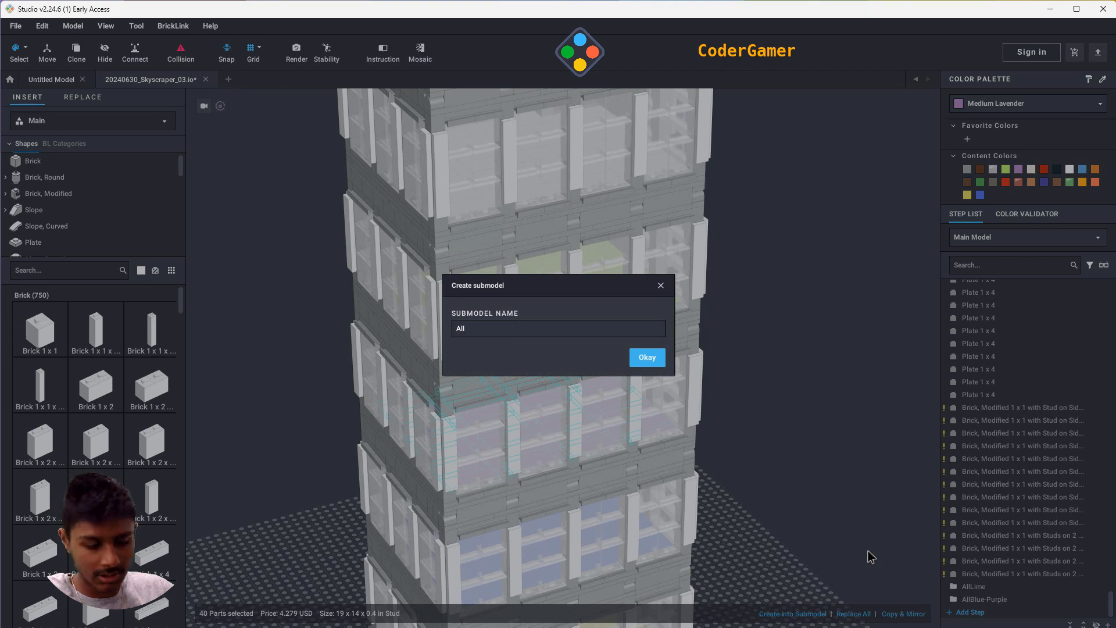
{"action": "type", "text": "Laven"}
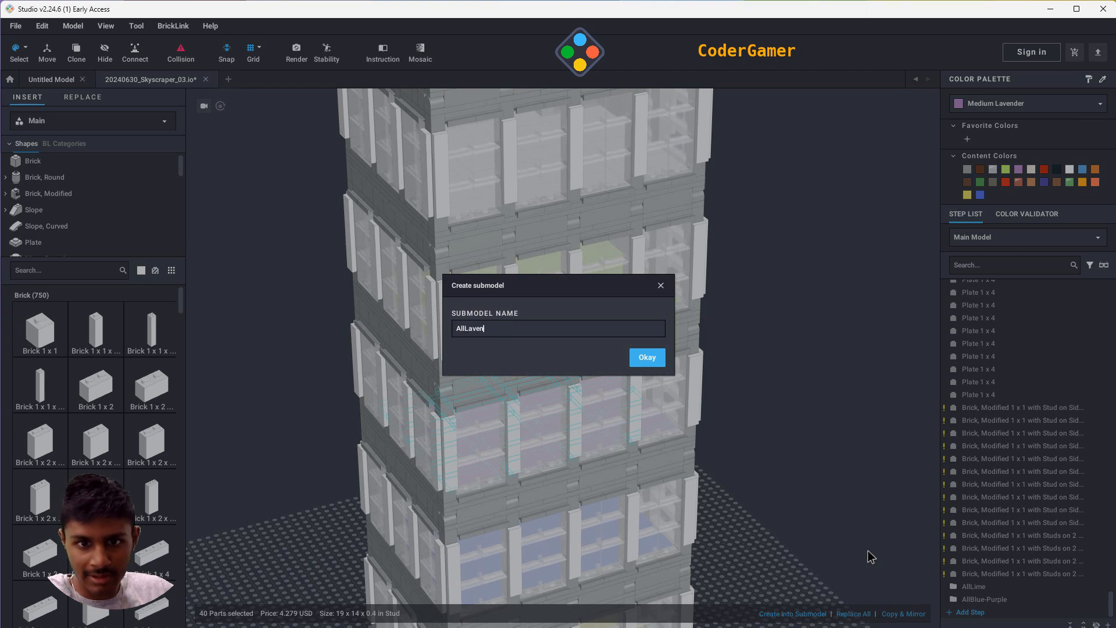
{"action": "type", "text": "der"}
{"action": "key", "text": "Return"}
- Select all neon green floor parts by color and group them into a submodel named AllNeonLime
{"action": "scroll", "coordinate": [543, 324], "scroll_direction": "up", "scroll_amount": 10}
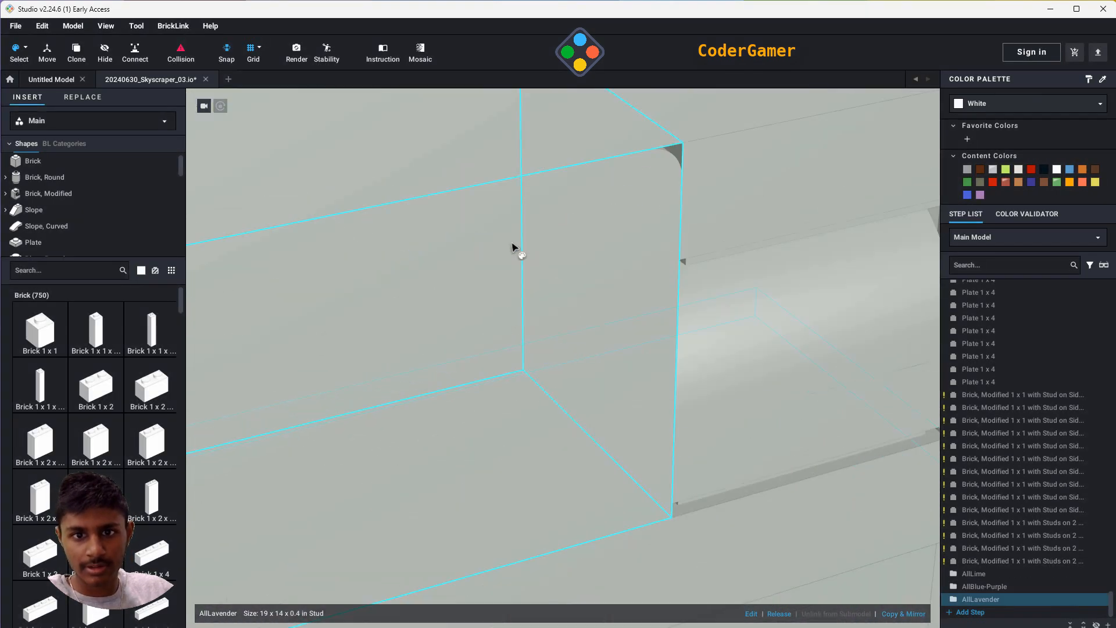
{"action": "scroll", "coordinate": [512, 243], "scroll_direction": "up", "scroll_amount": 8}
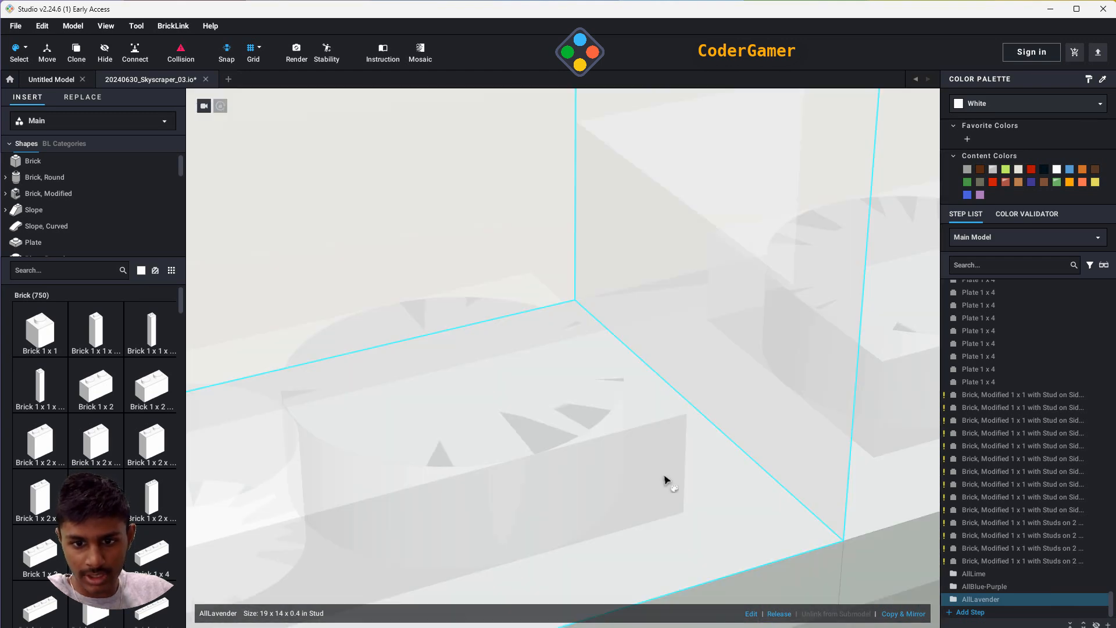
{"action": "scroll", "coordinate": [666, 481], "scroll_direction": "up", "scroll_amount": 8}
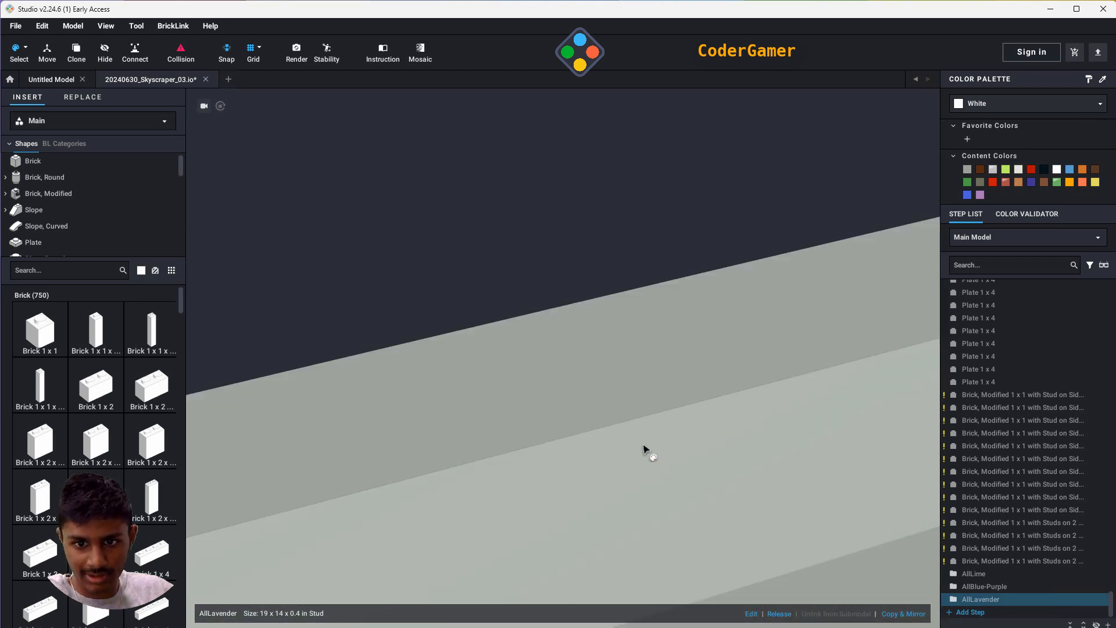
{"action": "scroll", "coordinate": [645, 451], "scroll_direction": "up", "scroll_amount": 3}
{"action": "scroll", "coordinate": [664, 443], "scroll_direction": "down", "scroll_amount": 10}
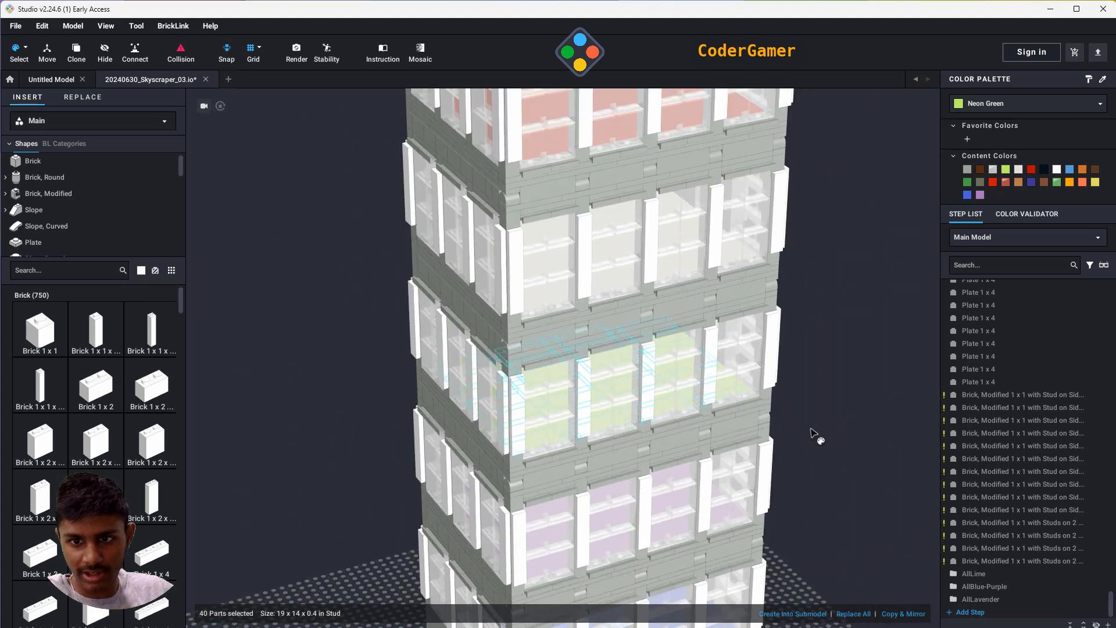
{"action": "right_click", "coordinate": [825, 430]}
{"action": "mouse_move", "coordinate": [846, 547]}
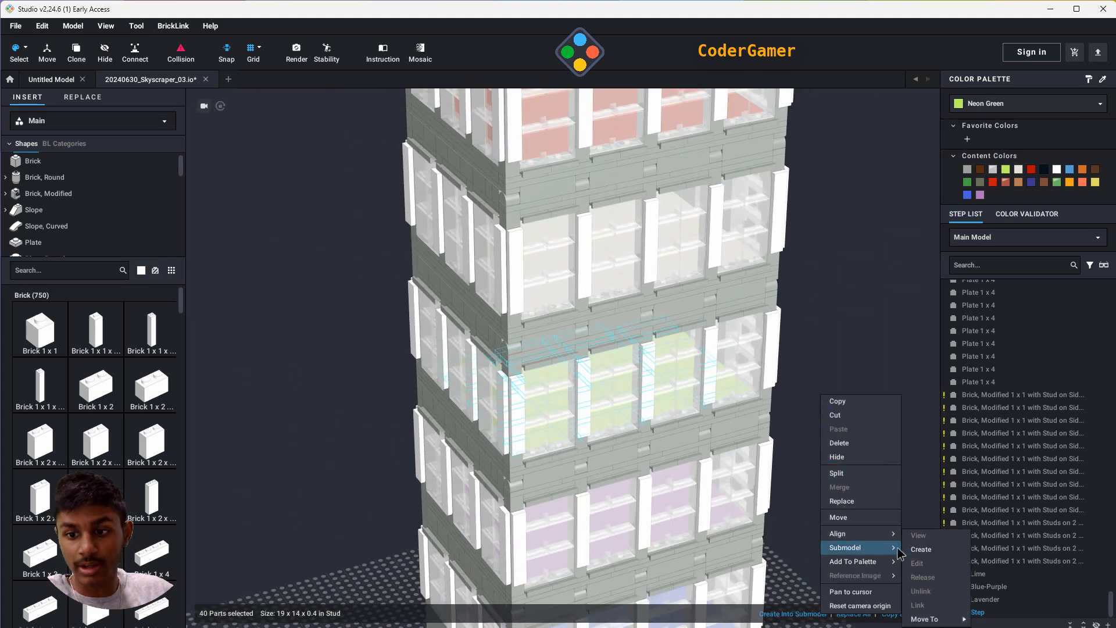
{"action": "left_click", "coordinate": [924, 551]}
{"action": "type", "text": "AllNe"}
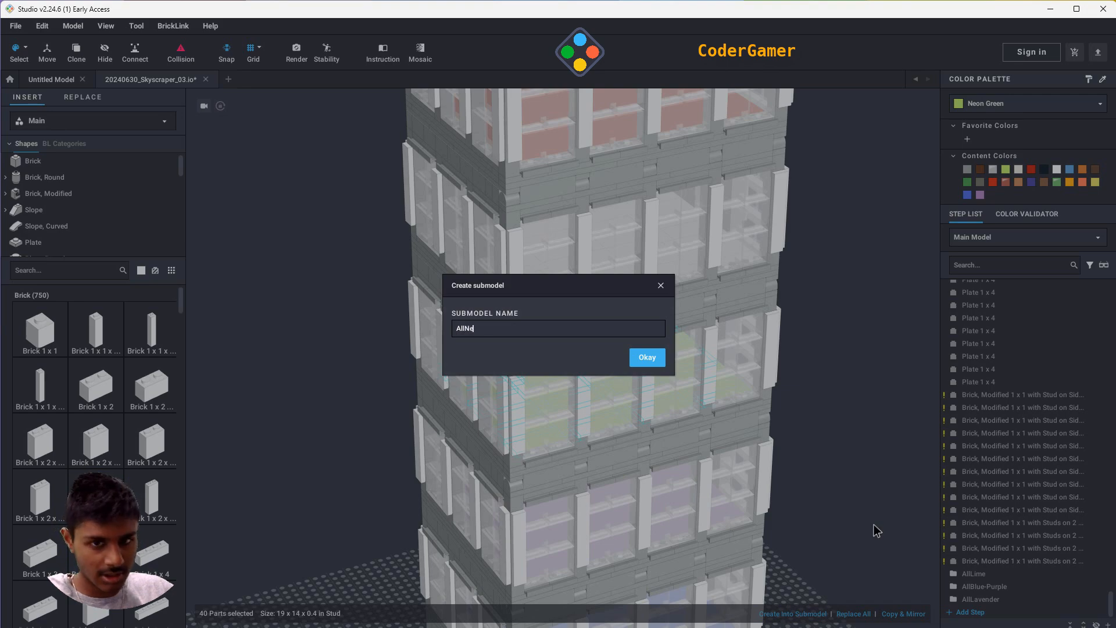
{"action": "type", "text": "onLime"}
{"action": "key", "text": "Return"}
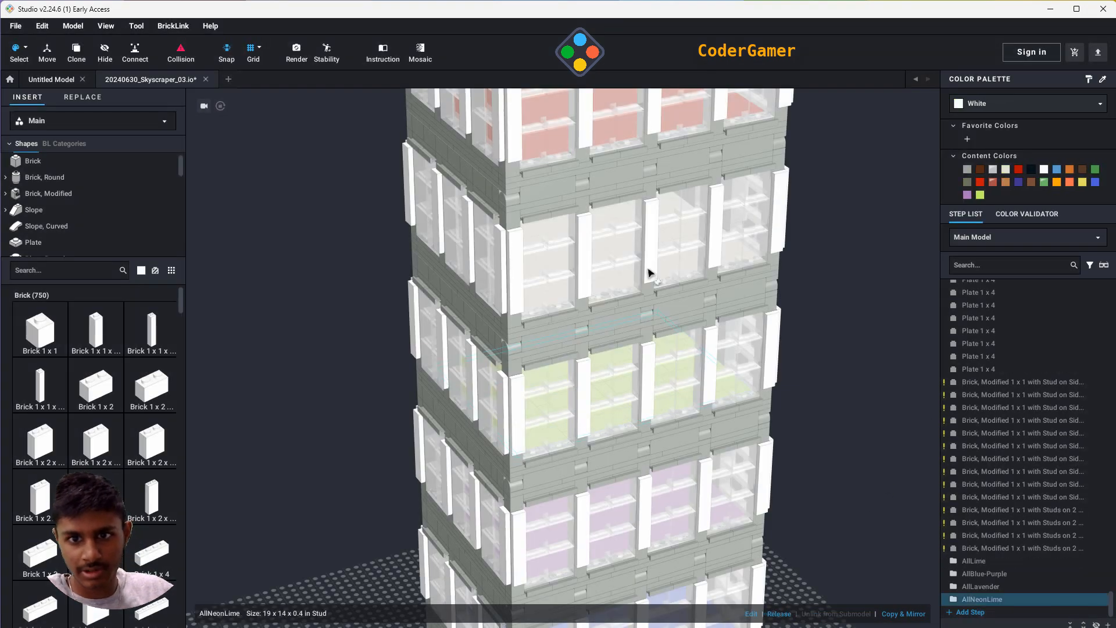
- Select all Very Light Gray floor parts by color and group them into a submodel named AllLighestGray
{"action": "scroll", "coordinate": [647, 274], "scroll_direction": "up", "scroll_amount": 10}
{"action": "scroll", "coordinate": [655, 428], "scroll_direction": "up", "scroll_amount": 5}
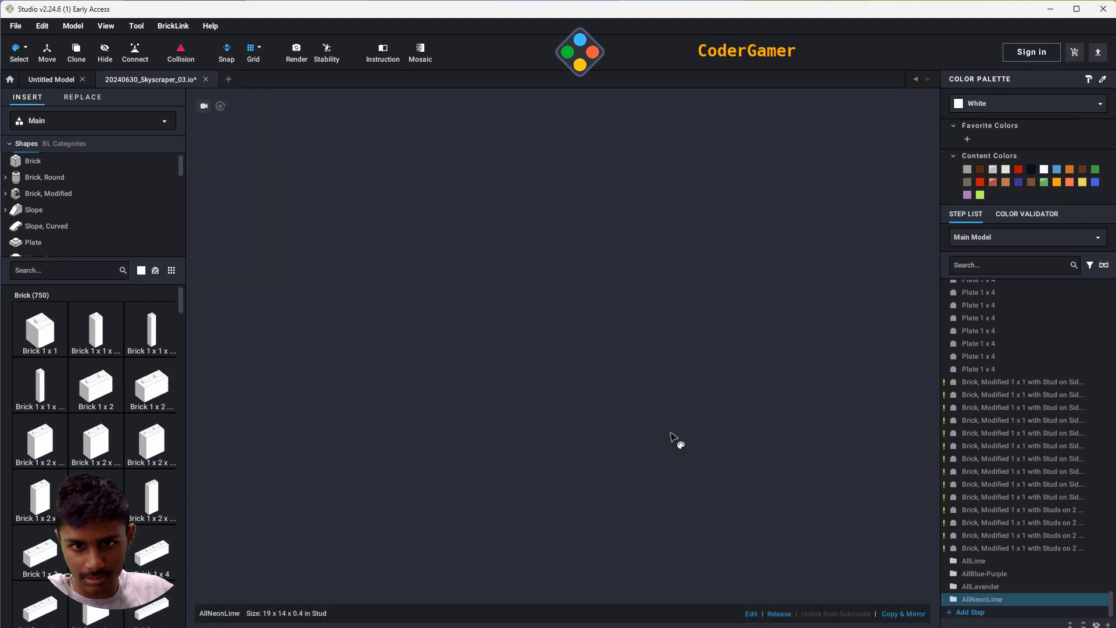
{"action": "scroll", "coordinate": [620, 329], "scroll_direction": "down", "scroll_amount": 4}
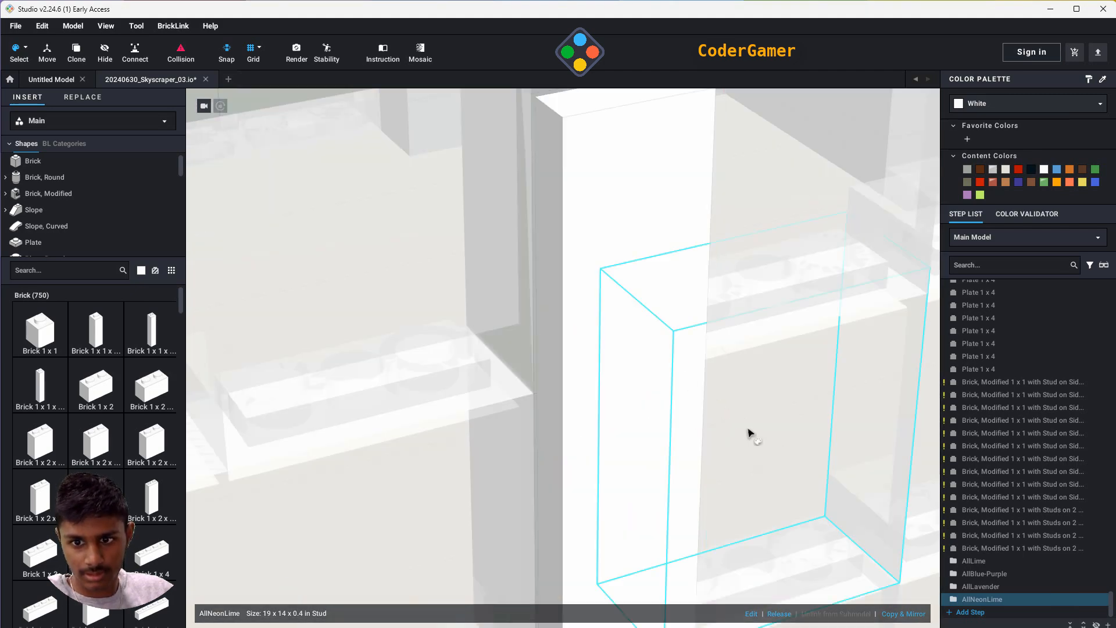
{"action": "scroll", "coordinate": [747, 430], "scroll_direction": "up", "scroll_amount": 2}
{"action": "left_click", "coordinate": [650, 385]}
{"action": "scroll", "coordinate": [650, 385], "scroll_direction": "down", "scroll_amount": 6}
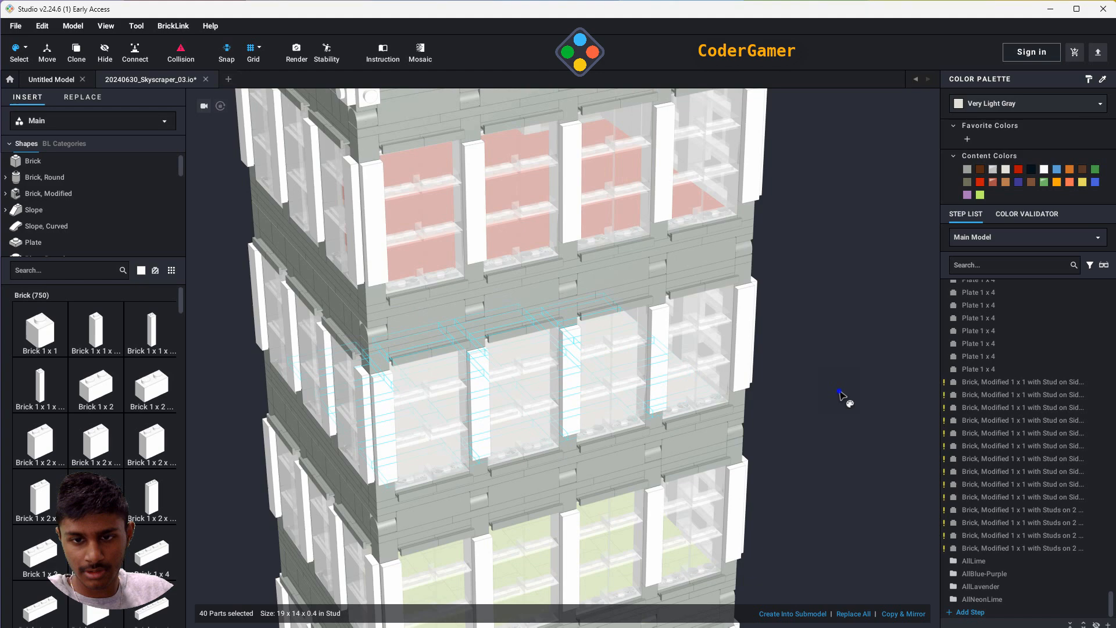
{"action": "right_click", "coordinate": [841, 393]}
{"action": "mouse_move", "coordinate": [883, 544]}
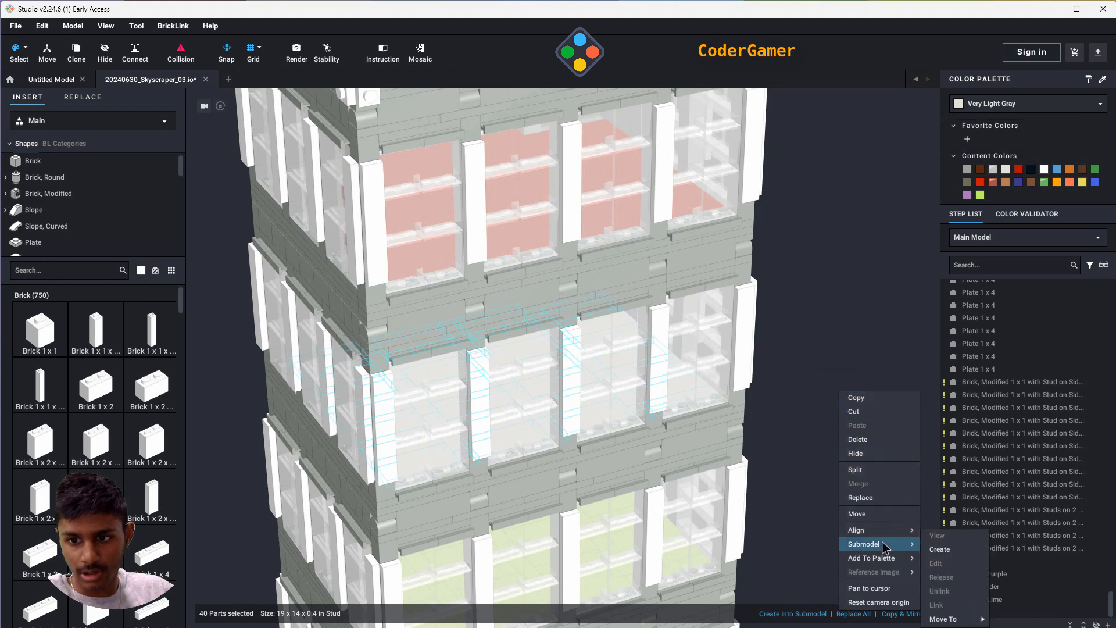
{"action": "left_click", "coordinate": [930, 549]}
{"action": "type", "text": "A"}
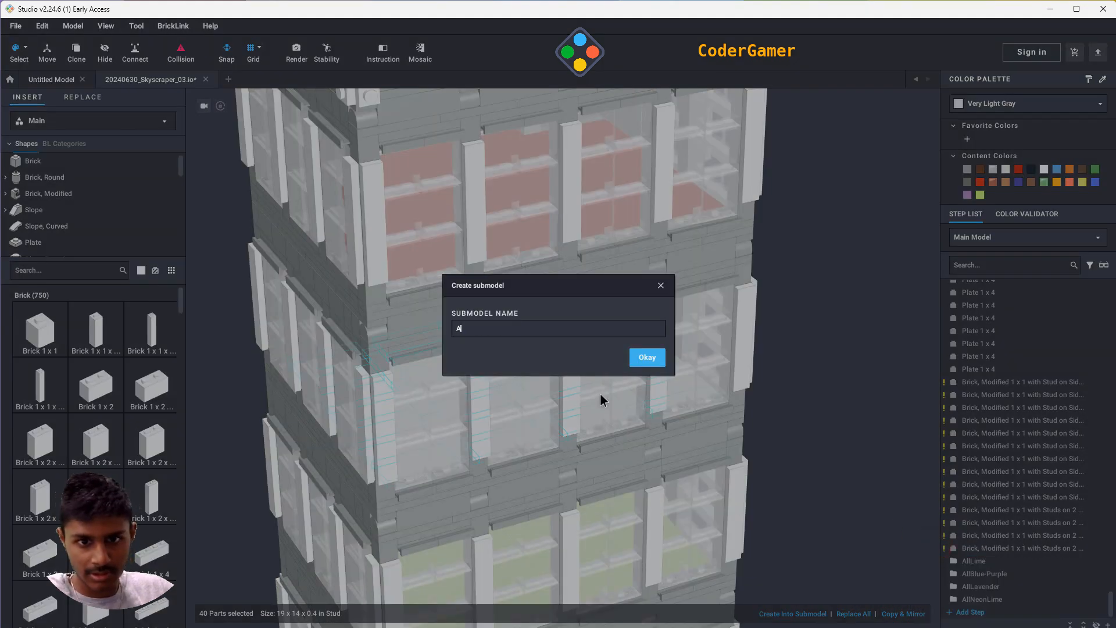
{"action": "type", "text": "llLigh"}
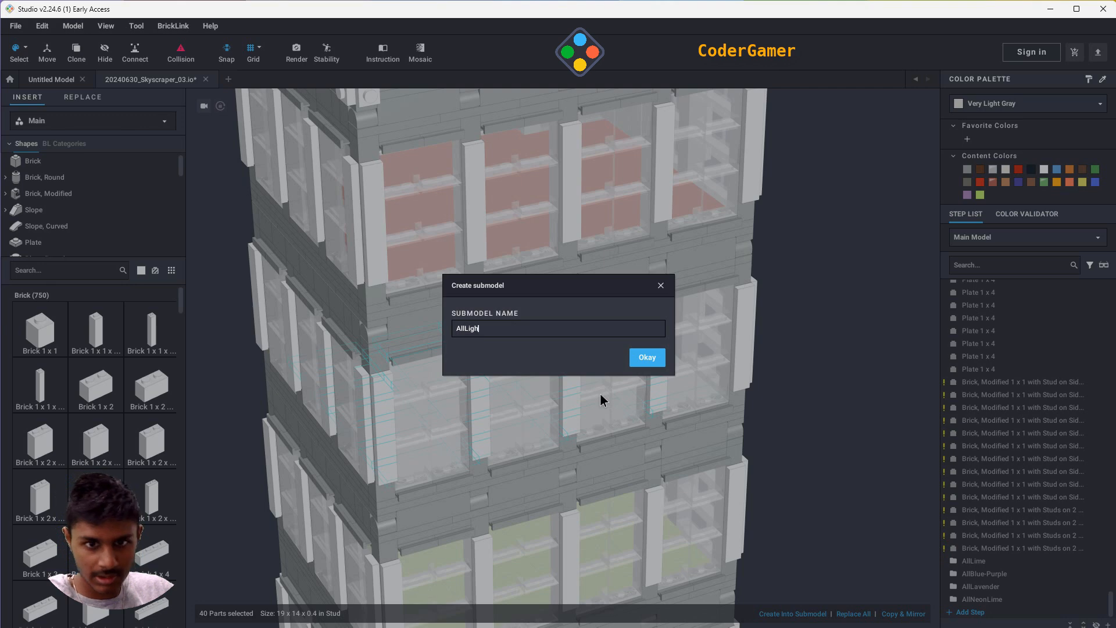
{"action": "type", "text": "es"}
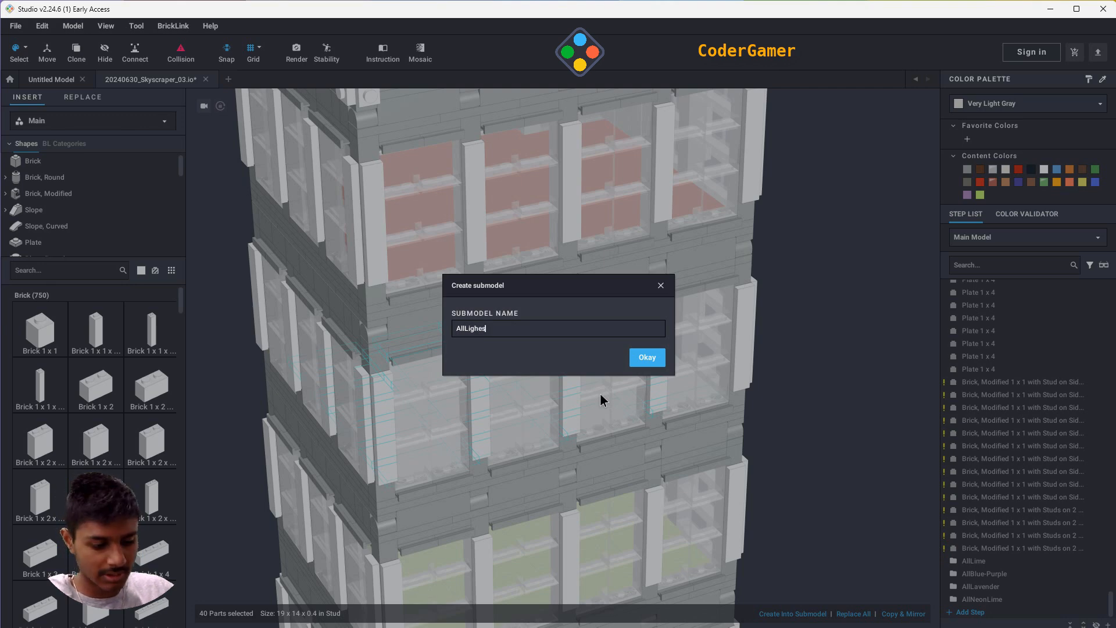
{"action": "type", "text": "y Gra"}
{"action": "key", "text": "BackSpace"}
{"action": "key", "text": "BackSpace"}
{"action": "key", "text": "BackSpace"}
{"action": "key", "text": "BackSpace"}
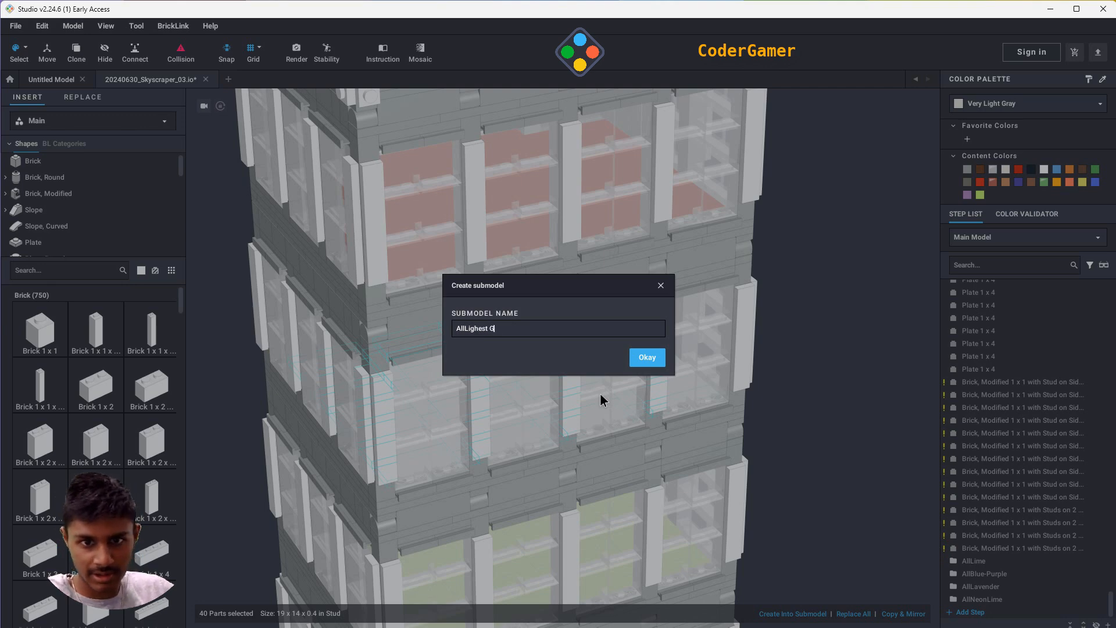
{"action": "type", "text": "Gray"}
{"action": "key", "text": "Return"}
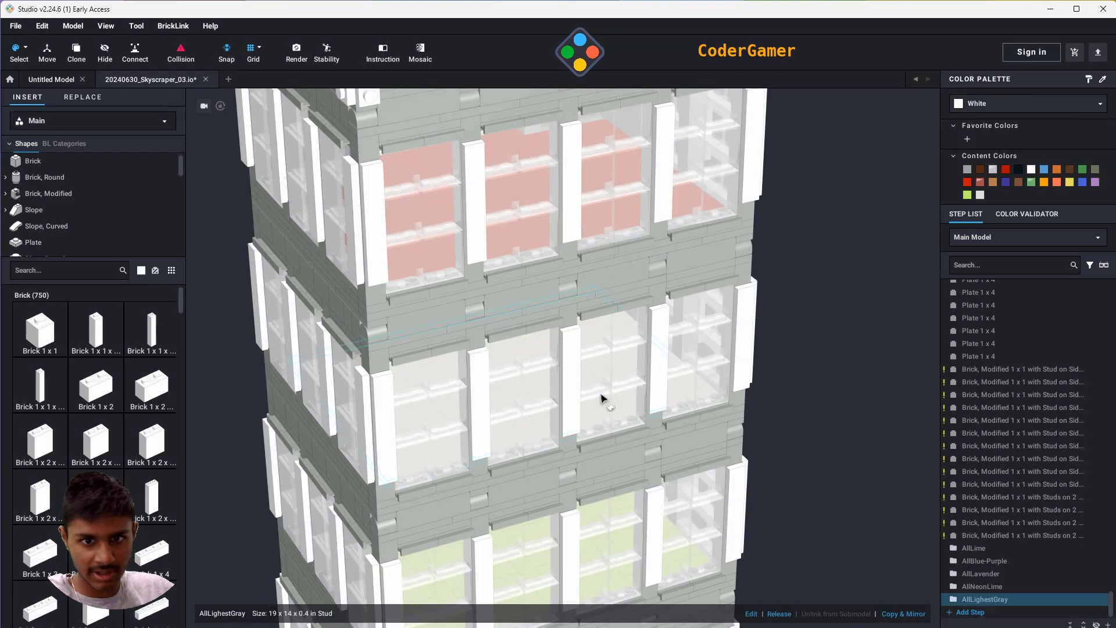
- Select all Rust floor parts below the roof by color and group them into a submodel named AllDarkRed'
{"action": "scroll", "coordinate": [610, 360], "scroll_direction": "down", "scroll_amount": 3}
{"action": "scroll", "coordinate": [646, 414], "scroll_direction": "up", "scroll_amount": 8}
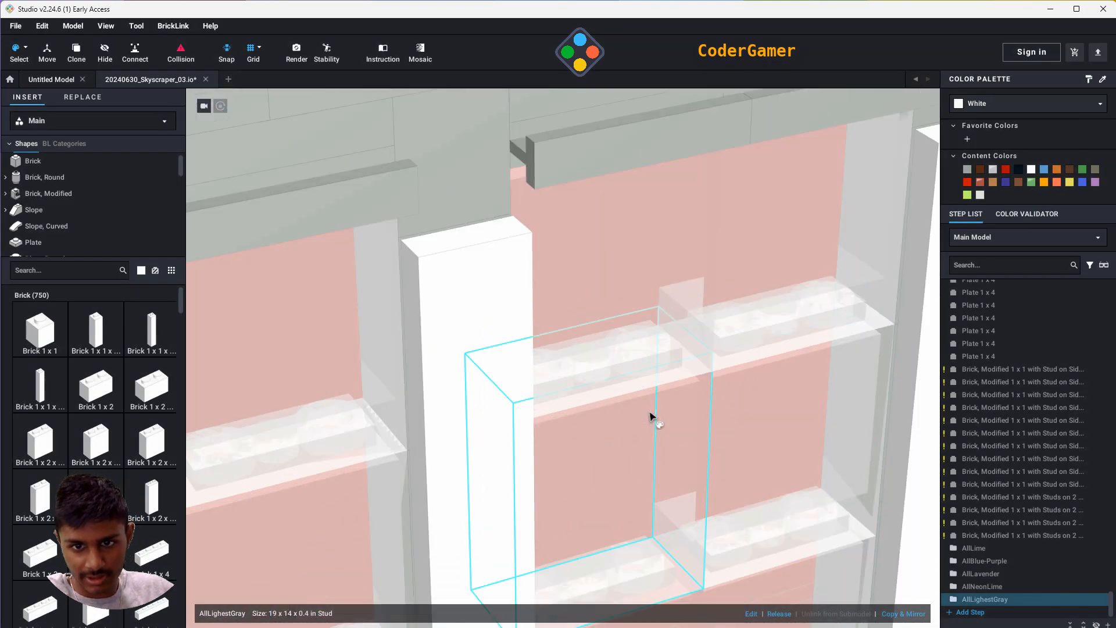
{"action": "scroll", "coordinate": [594, 365], "scroll_direction": "up", "scroll_amount": 8}
{"action": "left_click", "coordinate": [594, 365]}
{"action": "scroll", "coordinate": [593, 365], "scroll_direction": "down", "scroll_amount": 12}
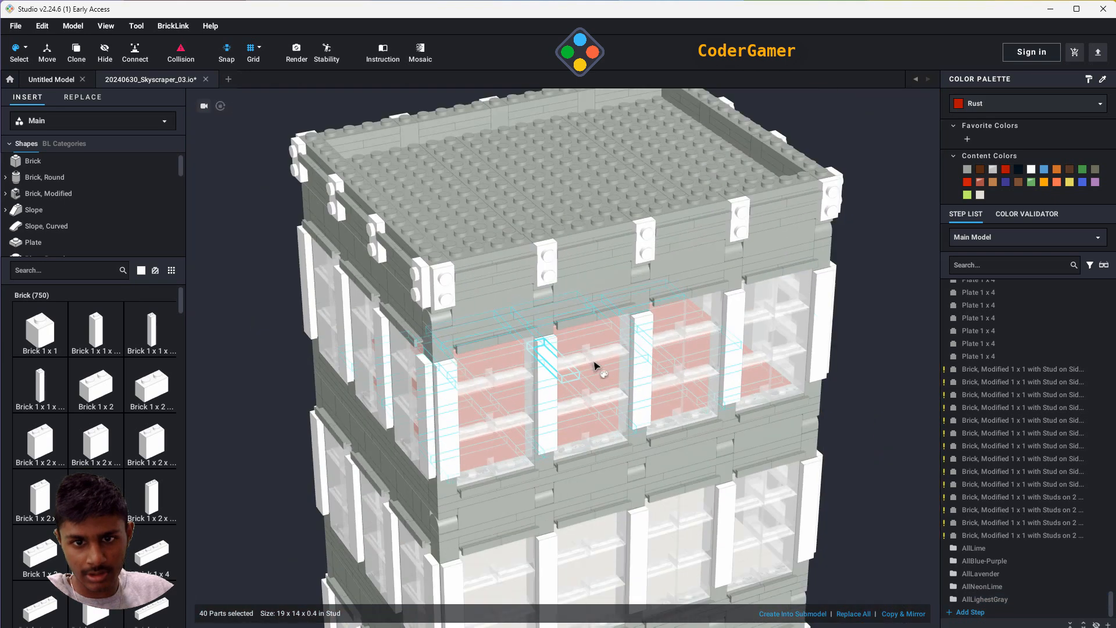
{"action": "scroll", "coordinate": [844, 373], "scroll_direction": "down", "scroll_amount": 1}
{"action": "right_click", "coordinate": [809, 365]}
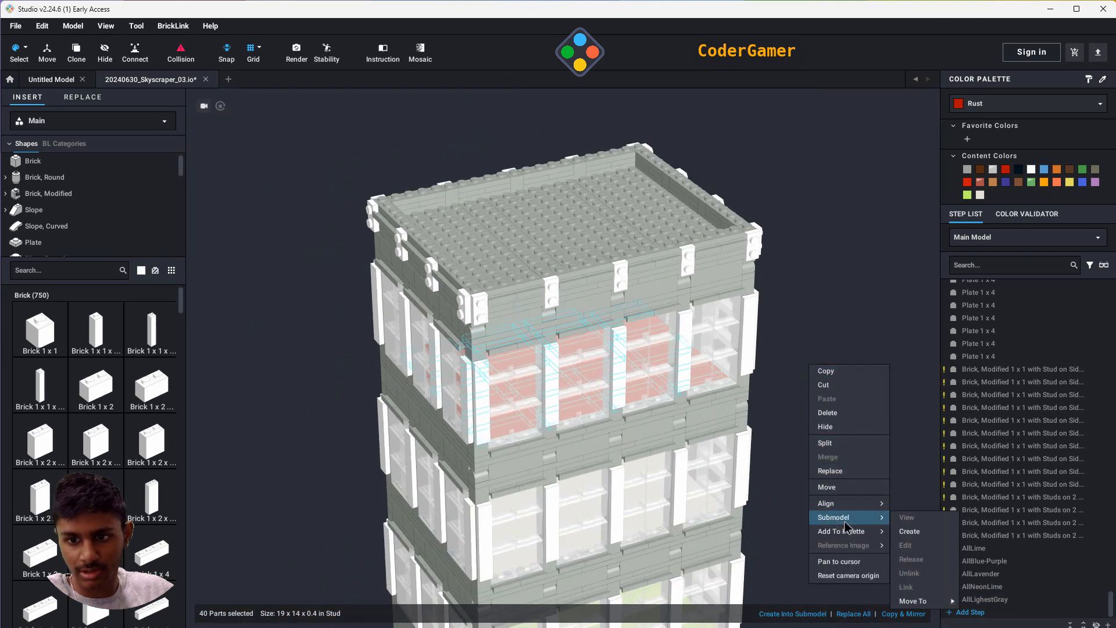
{"action": "mouse_move", "coordinate": [849, 531]}
{"action": "mouse_move", "coordinate": [871, 517]}
{"action": "left_click", "coordinate": [910, 526]}
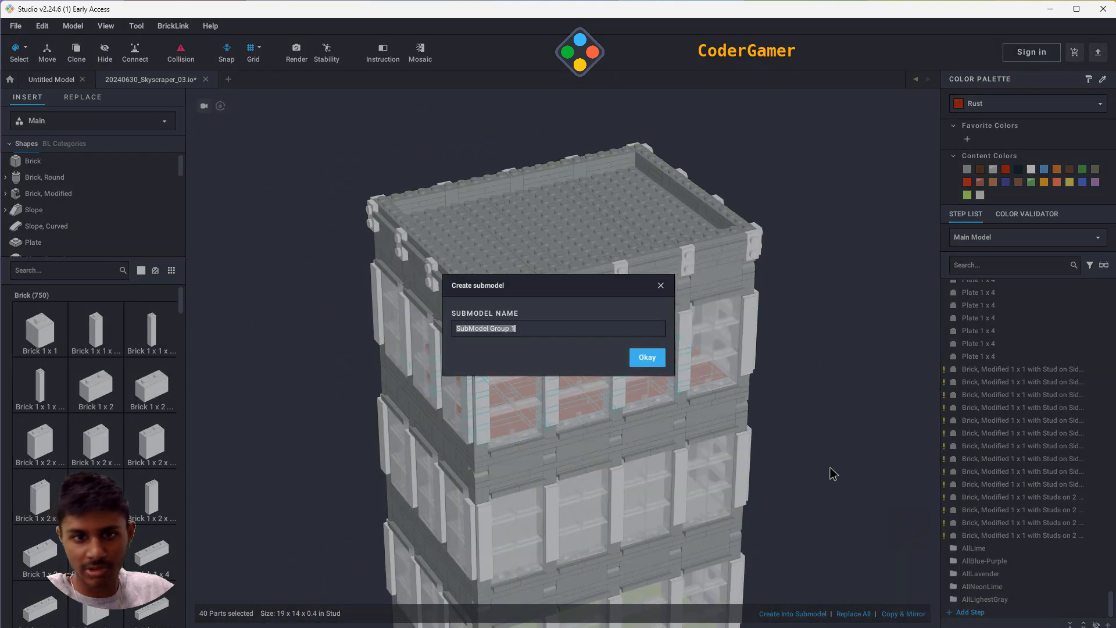
{"action": "type", "text": "AllD"}
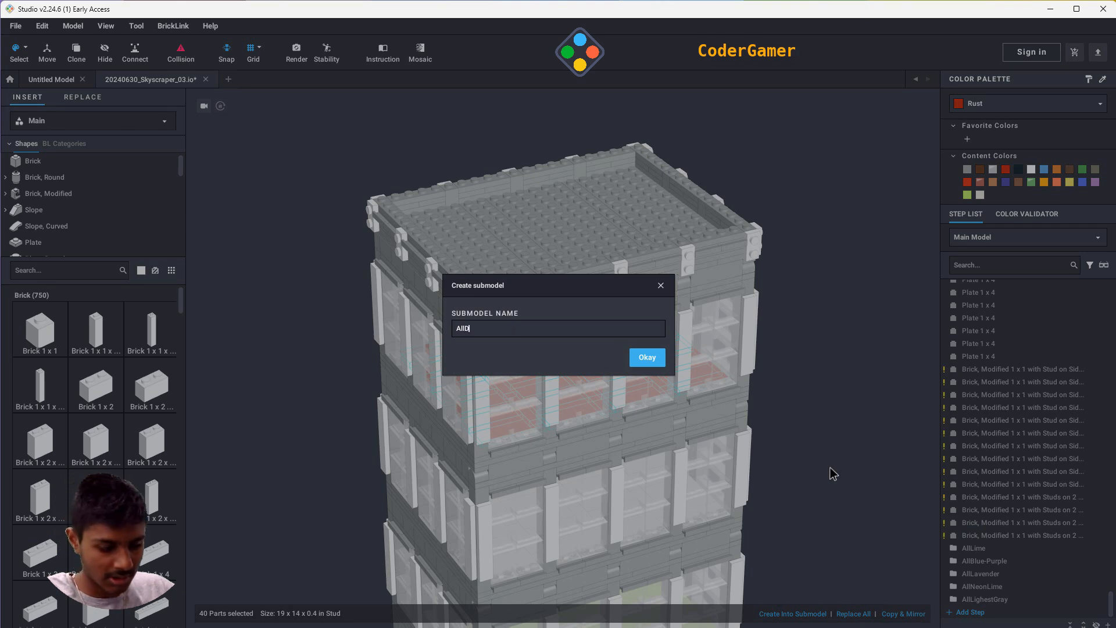
{"action": "type", "text": "arkRed'"}
{"action": "key", "text": "Return"}
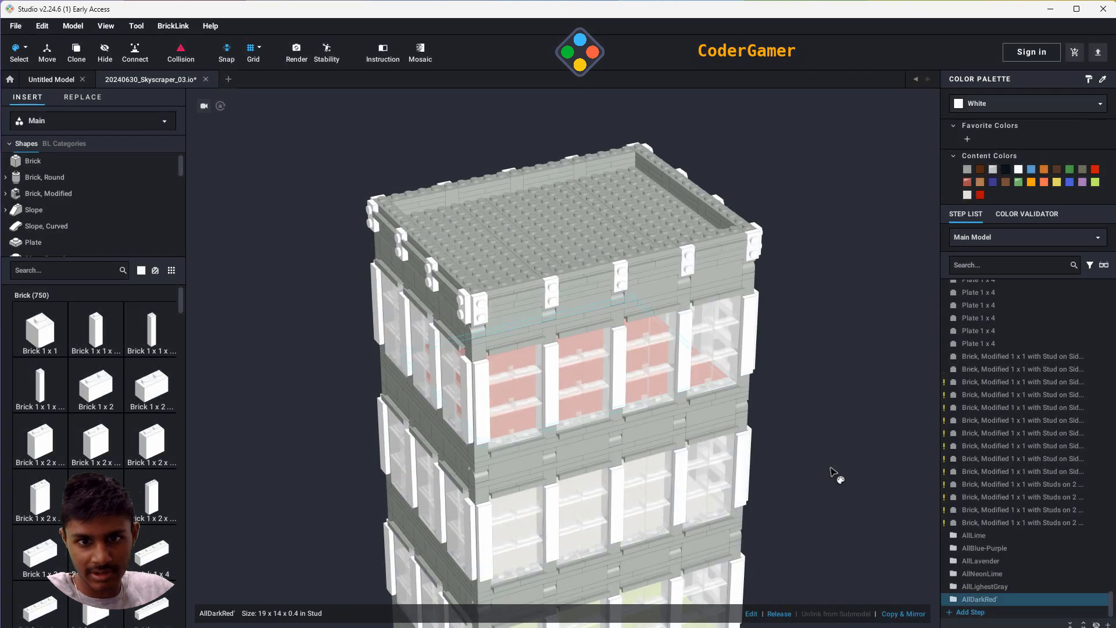
- Select the entrance canopy's six loose black parts, from Tile 2 x 2 Corner to Brick 2 x 8, and group them into a submodel named AllBlack
{"action": "middle_click_drag", "start_coordinate": [844, 453], "coordinate": [784, 410]}
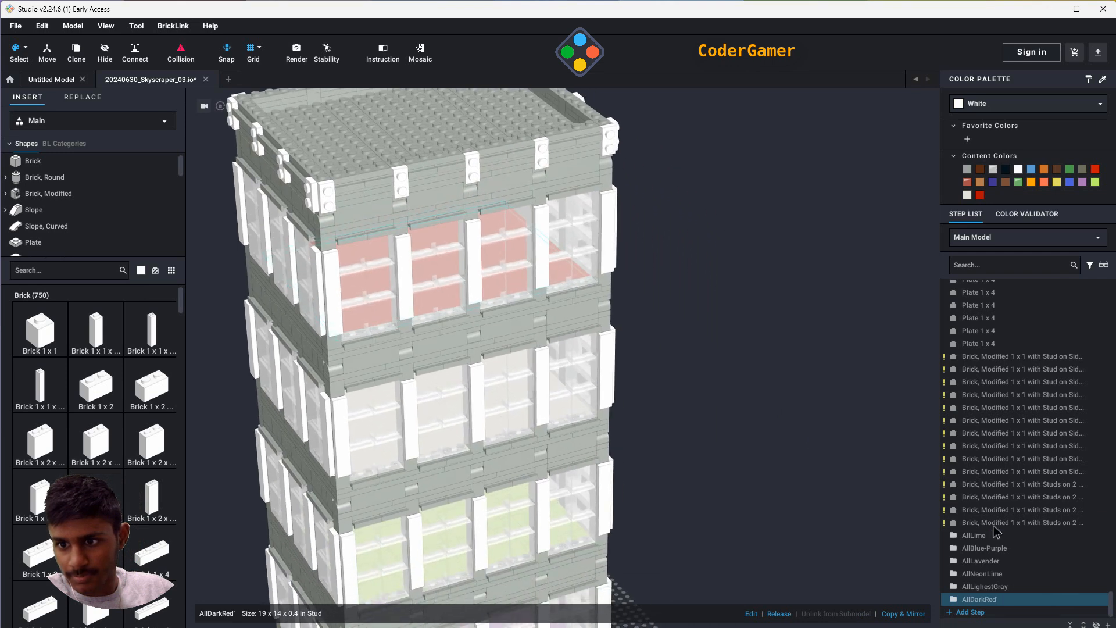
{"action": "scroll", "coordinate": [1000, 491], "scroll_direction": "up", "scroll_amount": 6}
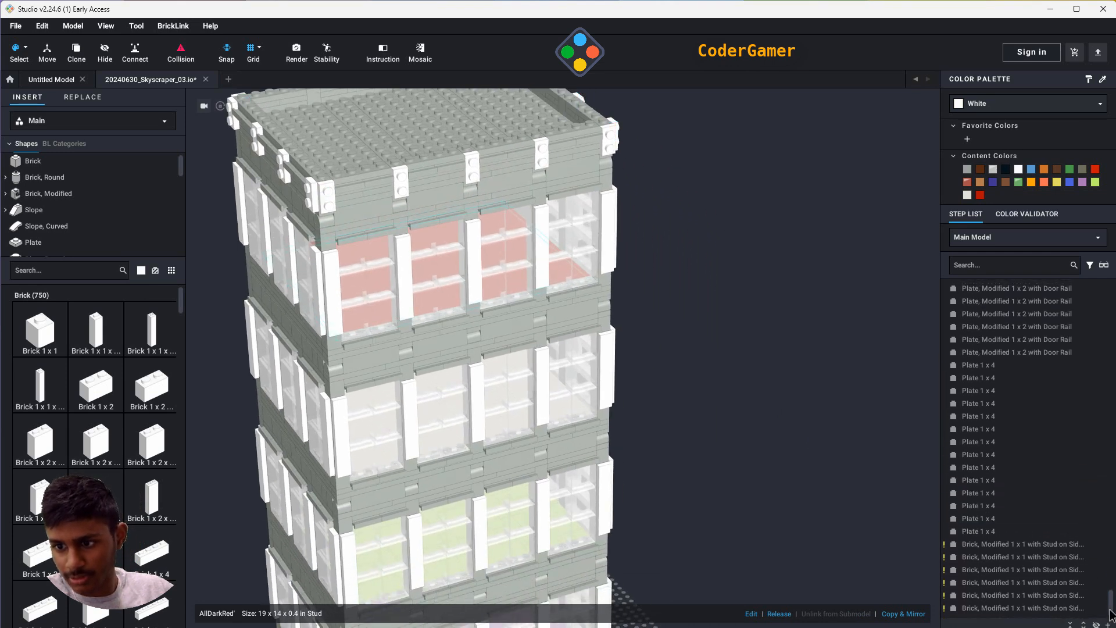
{"action": "mouse_move", "coordinate": [1111, 608]}
{"action": "left_mouse_down"}
{"action": "mouse_move", "coordinate": [1112, 592]}
{"action": "mouse_move", "coordinate": [1112, 601]}
{"action": "left_mouse_up"}
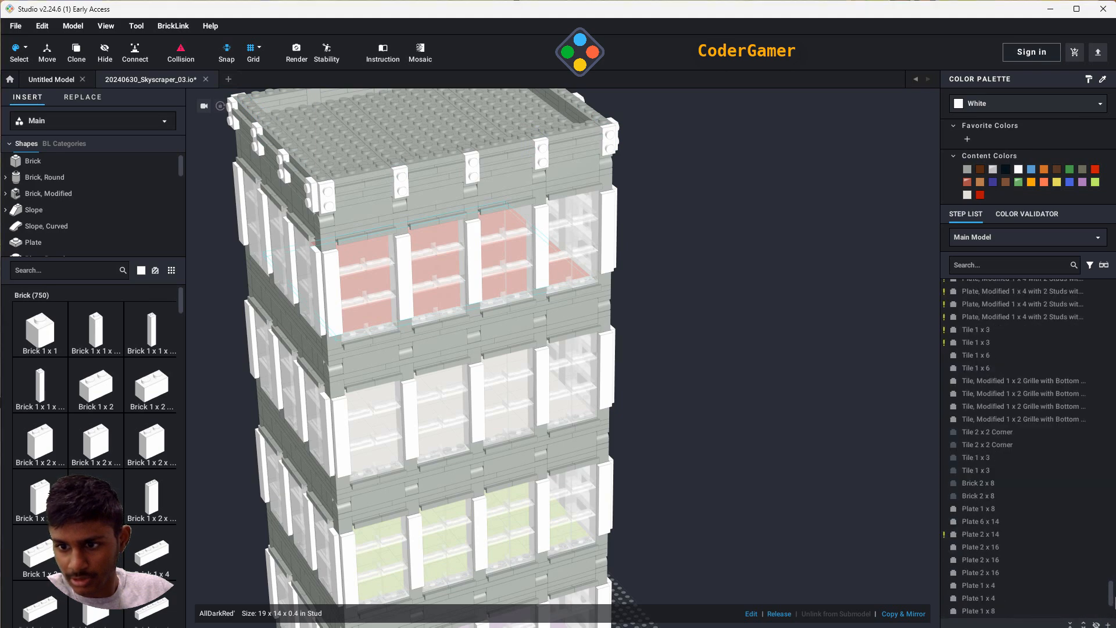
{"action": "left_click", "coordinate": [976, 459]}
{"action": "middle_click_drag", "start_coordinate": [698, 495], "coordinate": [676, 214]}
{"action": "scroll", "coordinate": [397, 274], "scroll_direction": "up", "scroll_amount": 3}
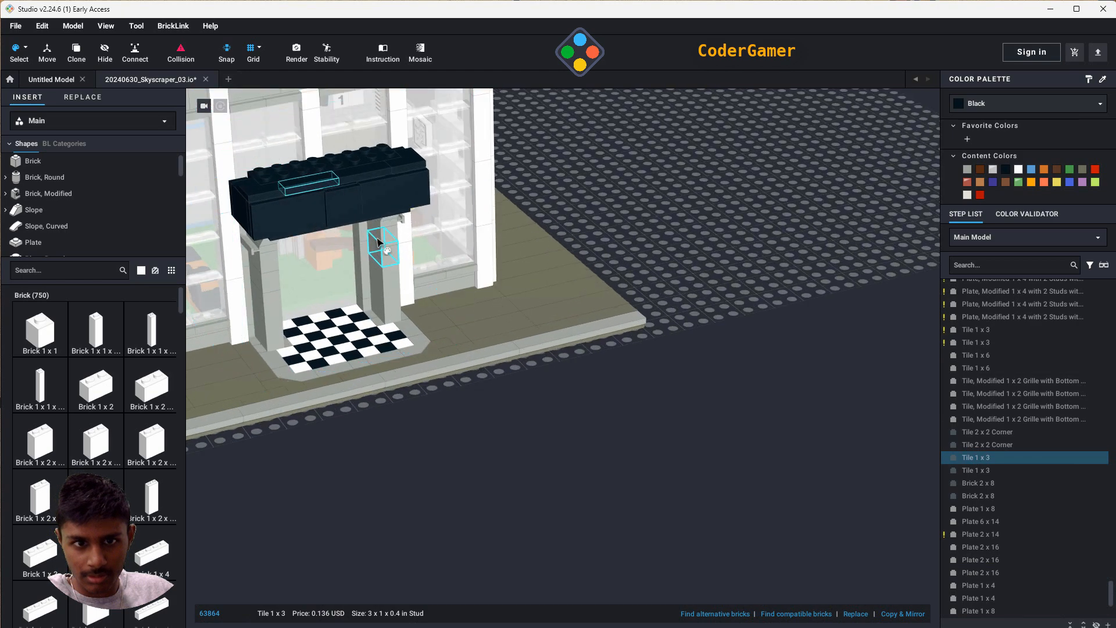
{"action": "middle_click_drag", "start_coordinate": [659, 274], "coordinate": [706, 344]}
{"action": "left_click", "coordinate": [465, 264]}
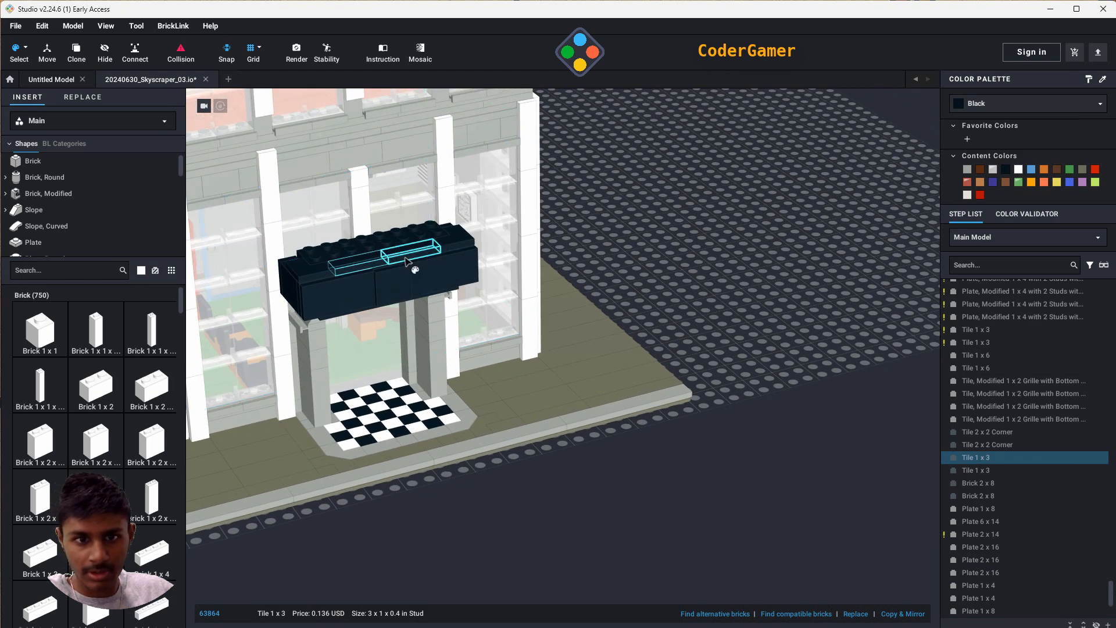
{"action": "scroll", "coordinate": [1005, 464], "scroll_direction": "up", "scroll_amount": 3}
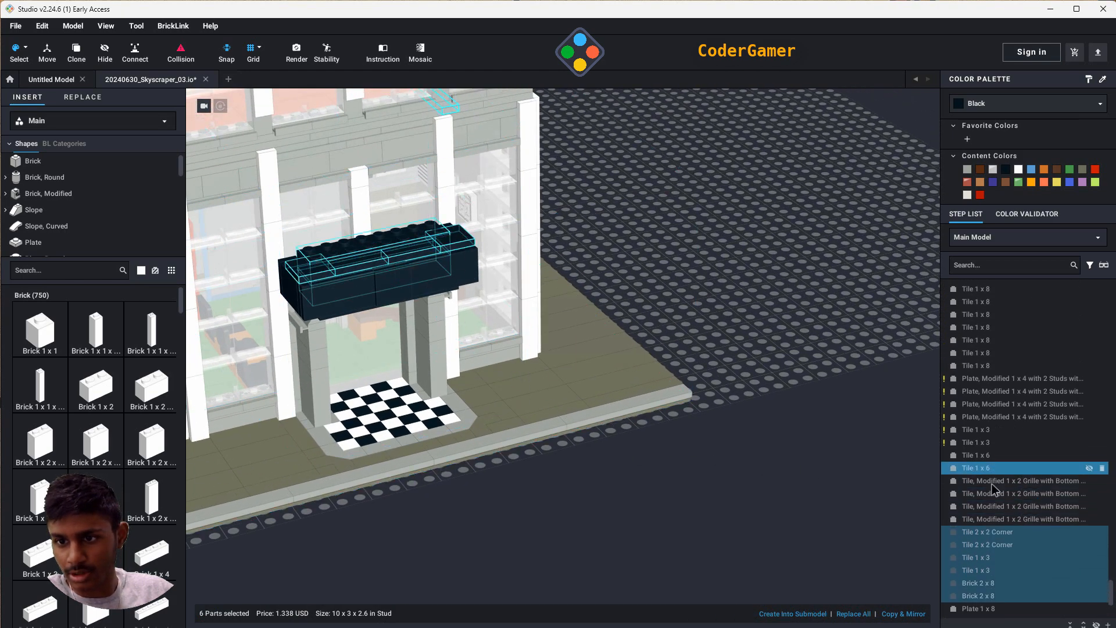
{"action": "right_click", "coordinate": [367, 264]}
{"action": "mouse_move", "coordinate": [430, 414]}
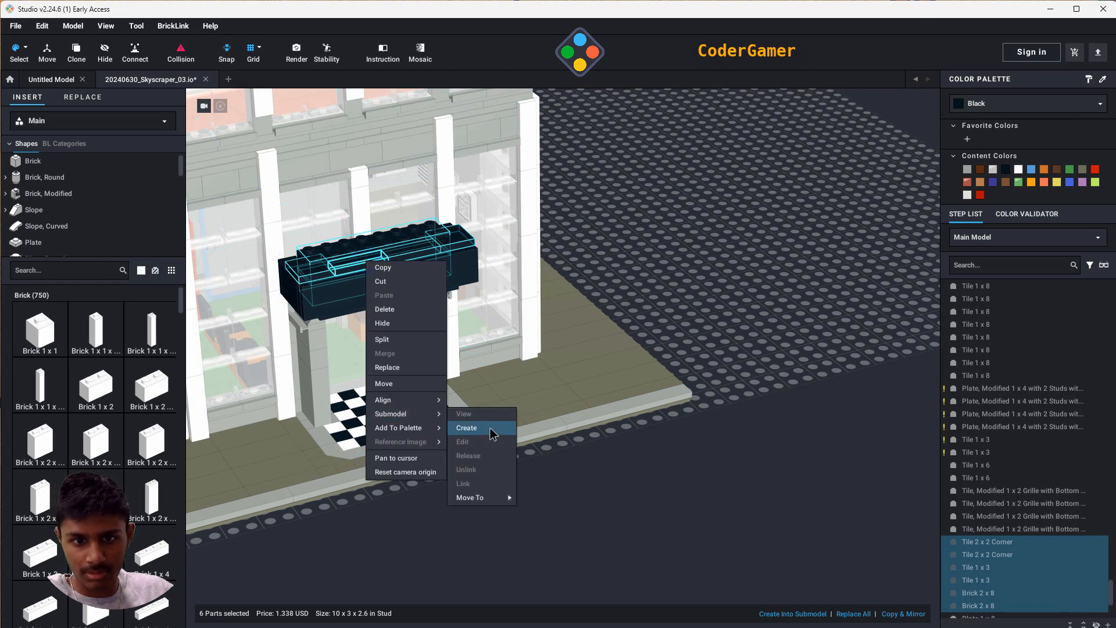
{"action": "left_click", "coordinate": [490, 428]}
{"action": "type", "text": "All"}
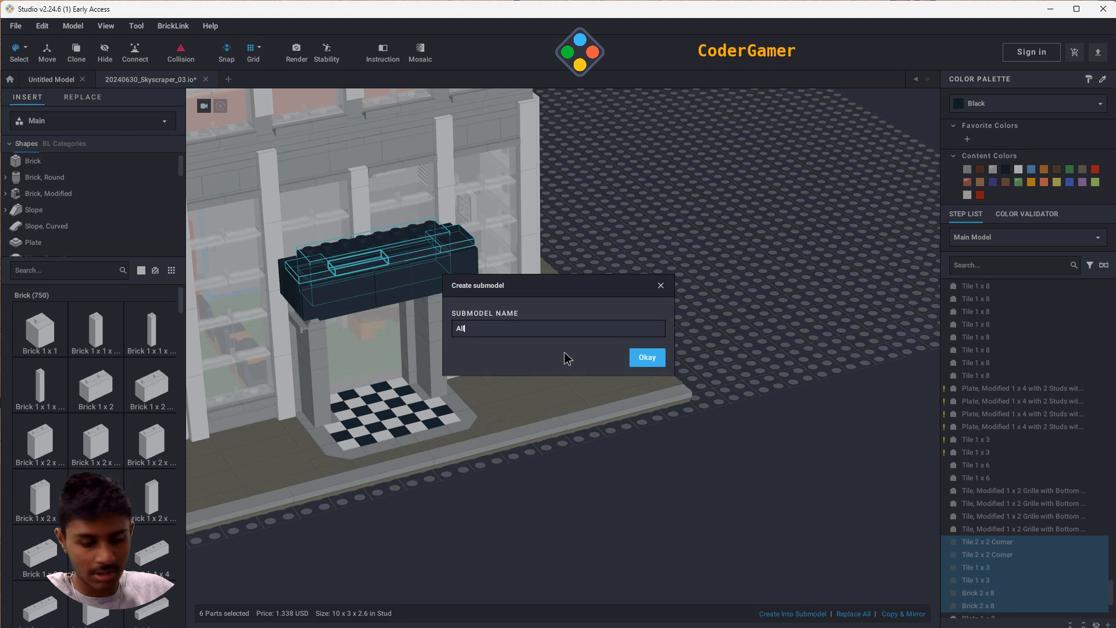
{"action": "type", "text": "B"}
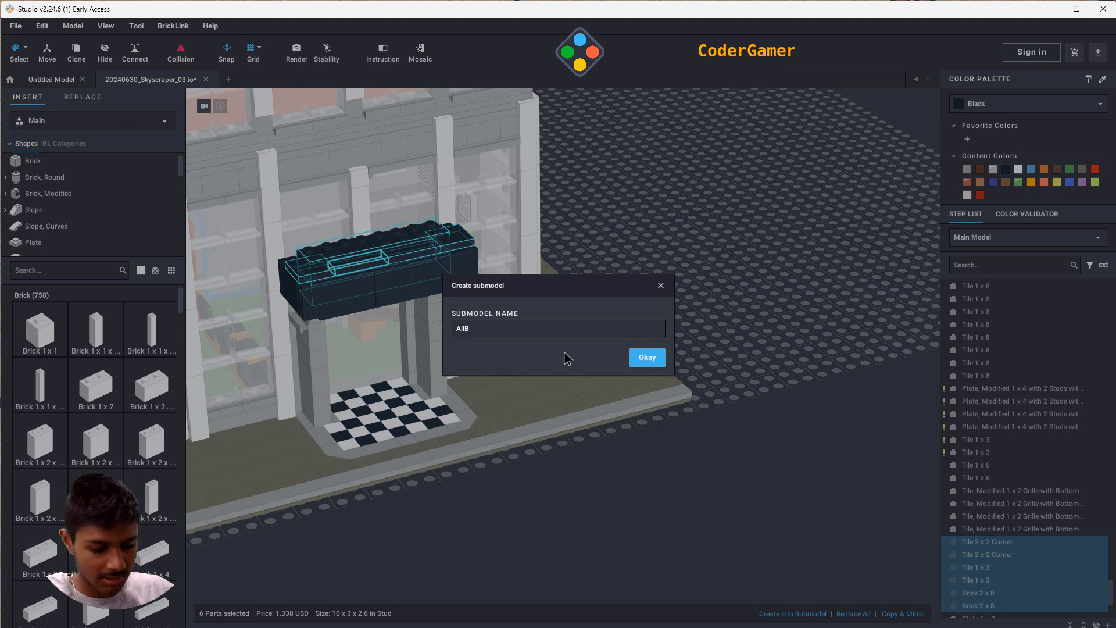
{"action": "type", "text": "lack"}
{"action": "key", "text": "Return"}
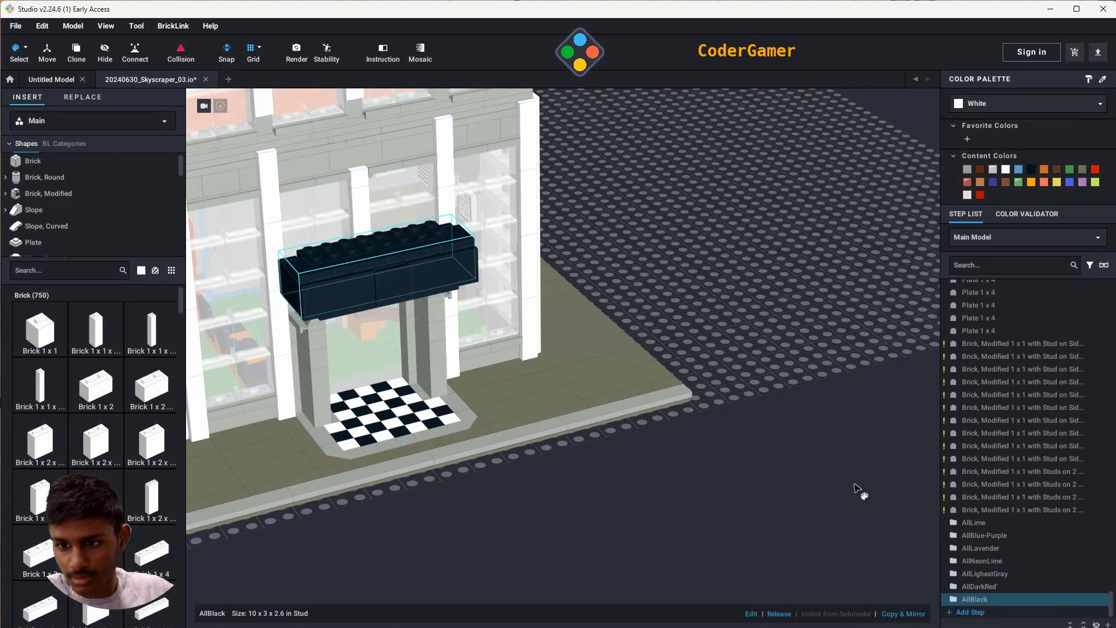
- Clear the current selection and select all Trans-Clear parts of the building by color
{"action": "scroll", "coordinate": [961, 534], "scroll_direction": "up", "scroll_amount": 2}
{"action": "scroll", "coordinate": [962, 535], "scroll_direction": "down", "scroll_amount": 2}
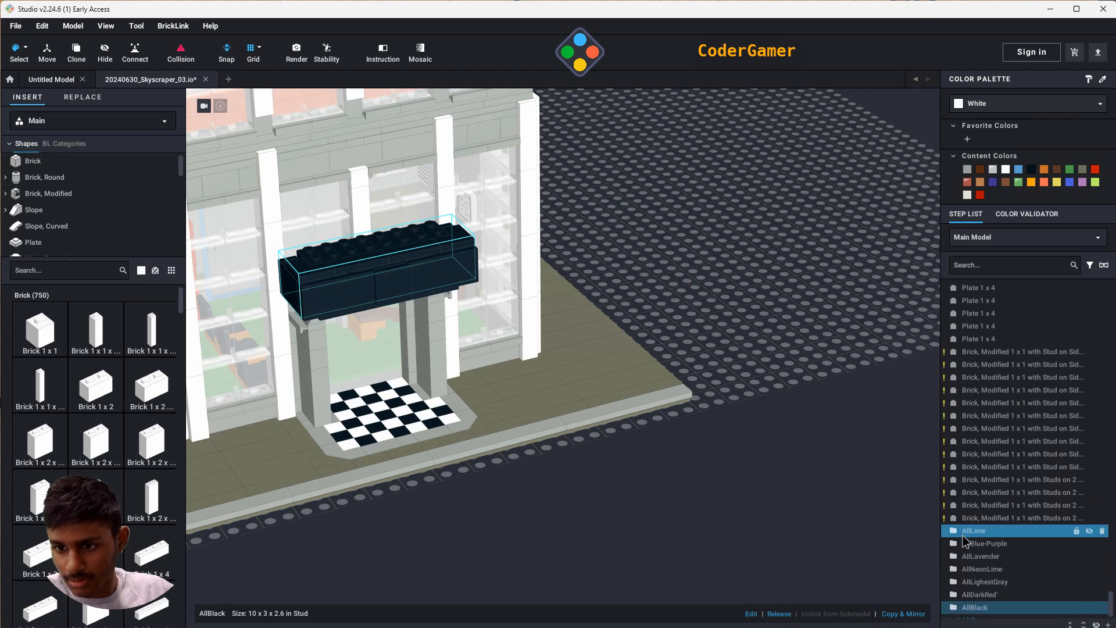
{"action": "scroll", "coordinate": [963, 536], "scroll_direction": "down", "scroll_amount": 1}
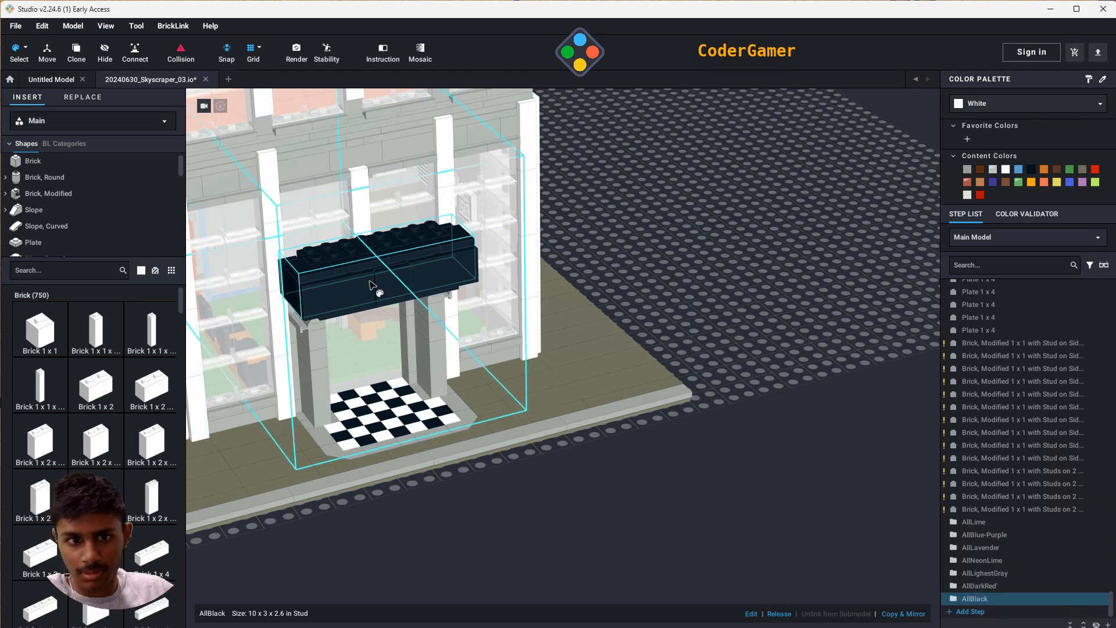
{"action": "left_click", "coordinate": [825, 546]}
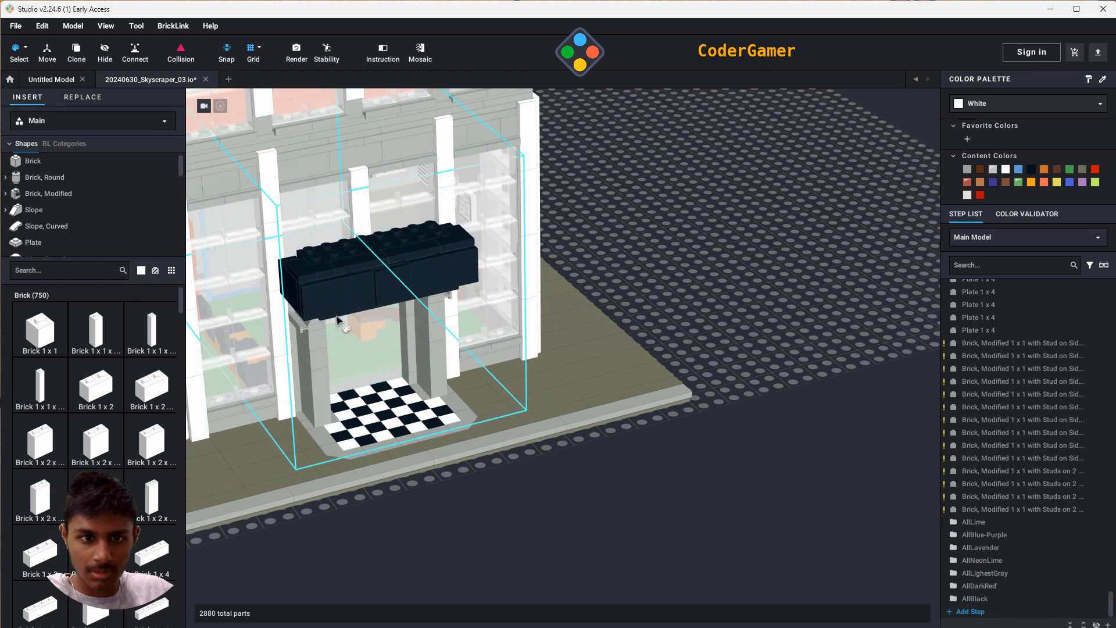
{"action": "left_click", "coordinate": [364, 337]}
{"action": "scroll", "coordinate": [382, 385], "scroll_direction": "down", "scroll_amount": 5}
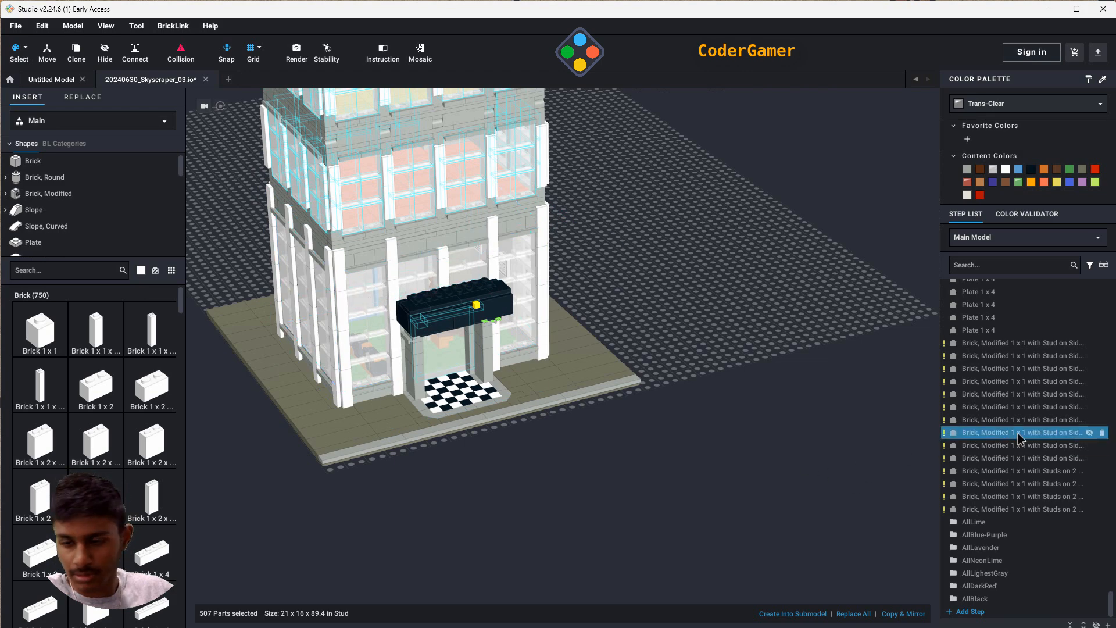
{"action": "scroll", "coordinate": [1017, 434], "scroll_direction": "up", "scroll_amount": 3}
{"action": "scroll", "coordinate": [1023, 430], "scroll_direction": "up", "scroll_amount": 15}
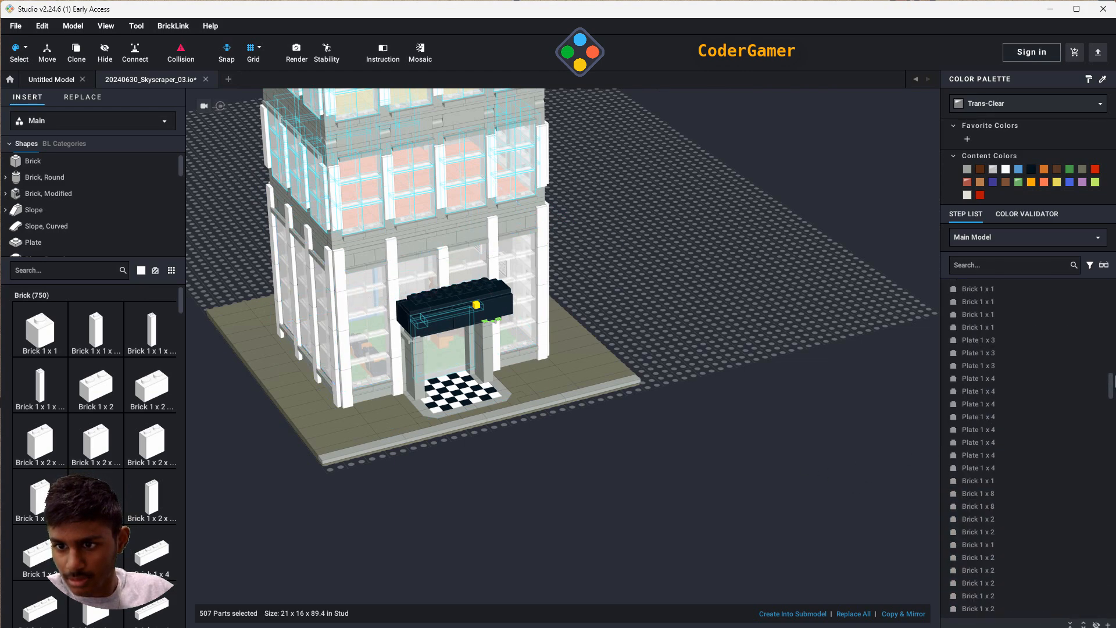
- Switch back to the normal selection mode and select the ground floor's Clear submodel in the building
{"action": "left_click", "coordinate": [25, 48]}
{"action": "left_click", "coordinate": [58, 49]}
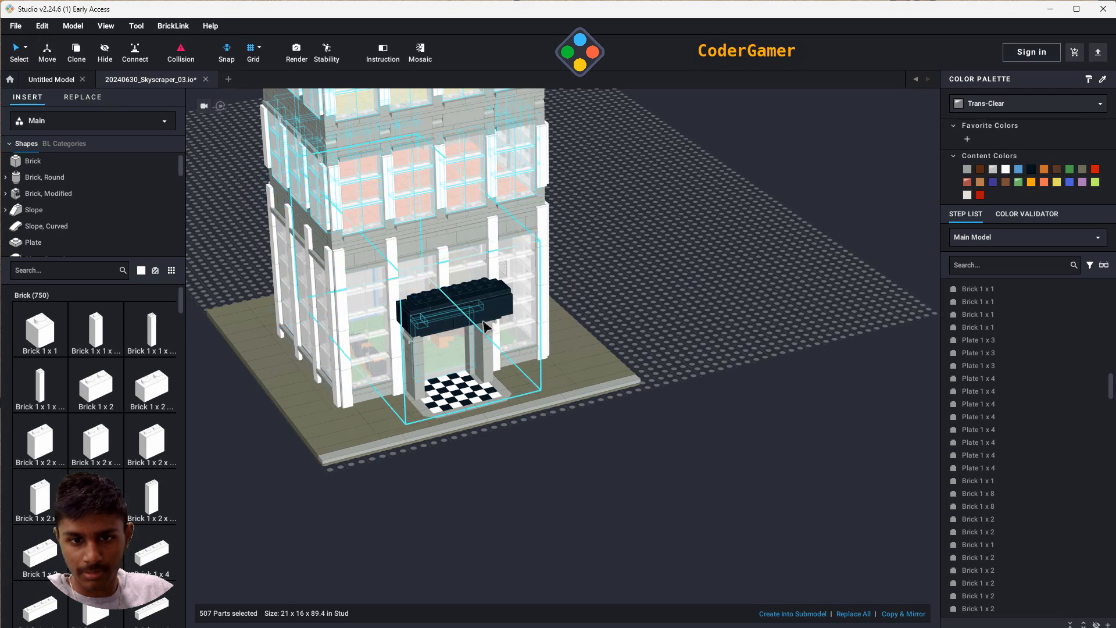
{"action": "left_click", "coordinate": [363, 331]}
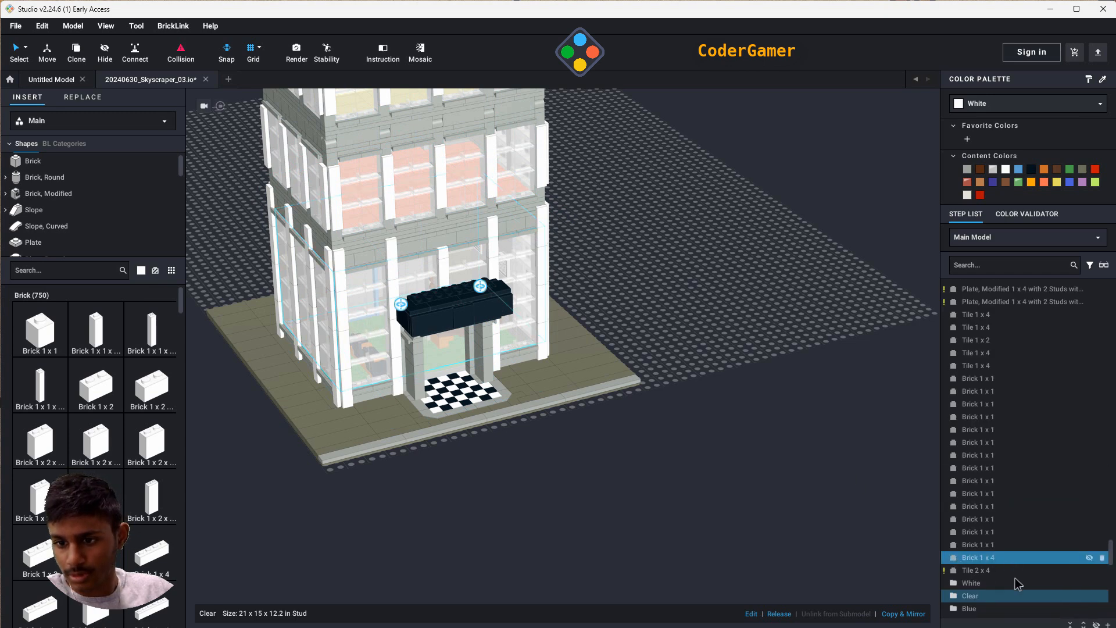
- Examine the entrance area and the step list around the ground-floor color submodels, then bring up the Clear submodel's options
{"action": "scroll", "coordinate": [1011, 579], "scroll_direction": "down", "scroll_amount": 1}
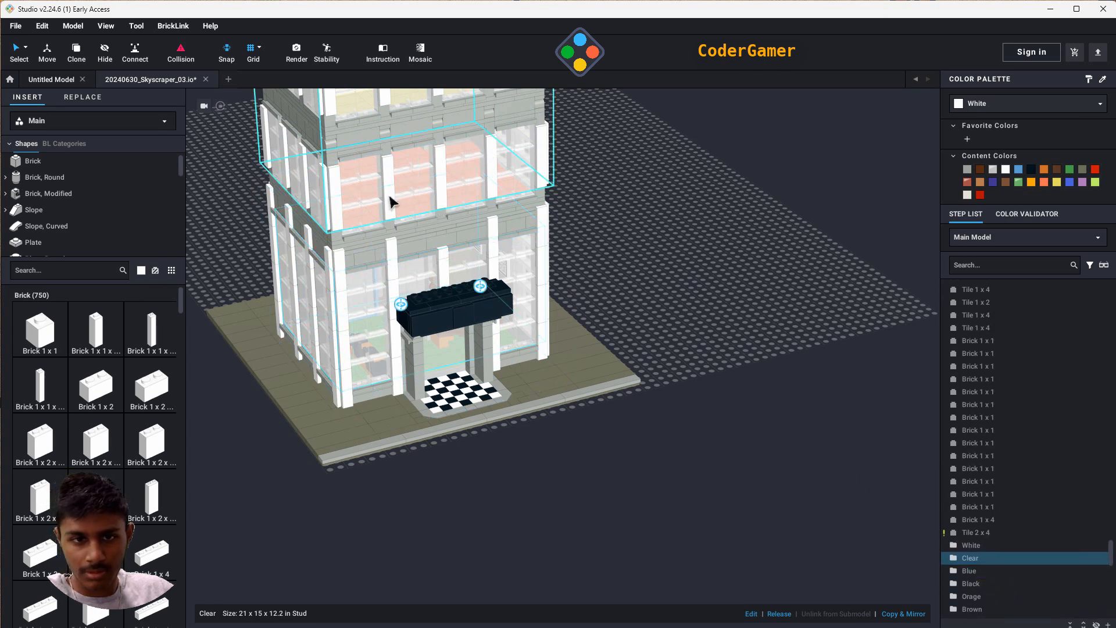
{"action": "scroll", "coordinate": [555, 340], "scroll_direction": "up", "scroll_amount": 3}
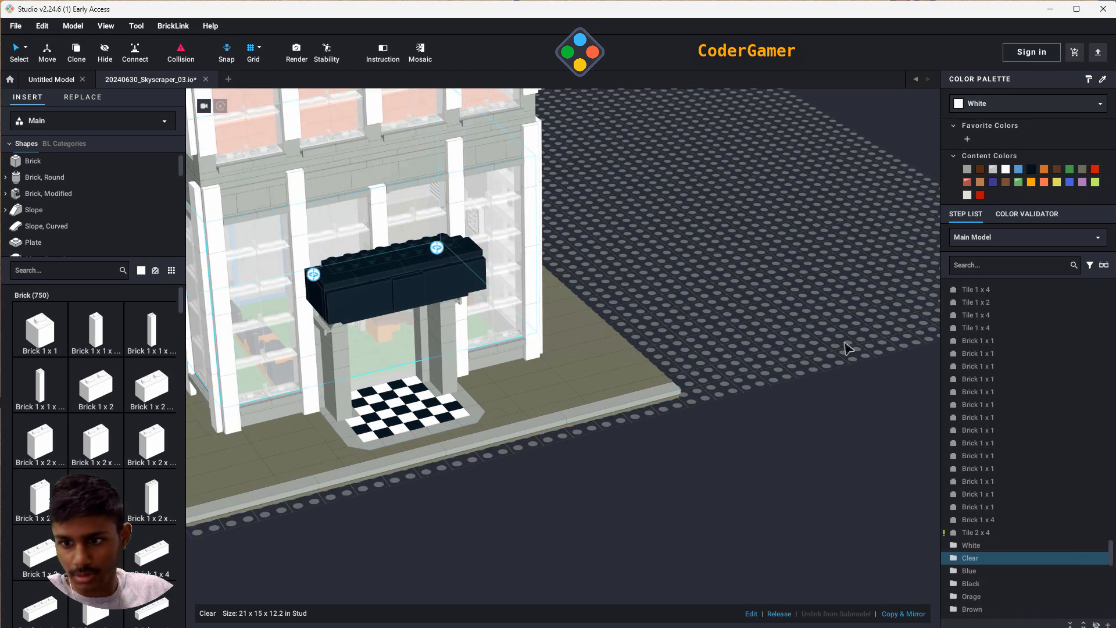
{"action": "scroll", "coordinate": [1052, 561], "scroll_direction": "down", "scroll_amount": 5}
{"action": "scroll", "coordinate": [1078, 556], "scroll_direction": "up", "scroll_amount": 2}
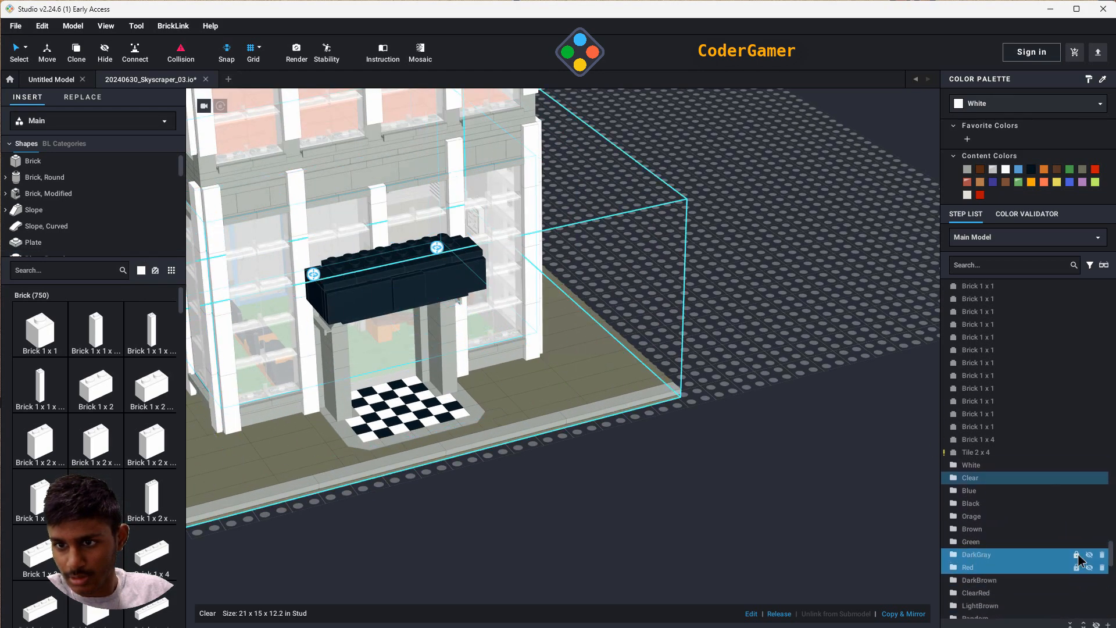
{"action": "scroll", "coordinate": [1079, 559], "scroll_direction": "up", "scroll_amount": 2}
{"action": "left_click_drag", "start_coordinate": [1111, 561], "coordinate": [1111, 529]}
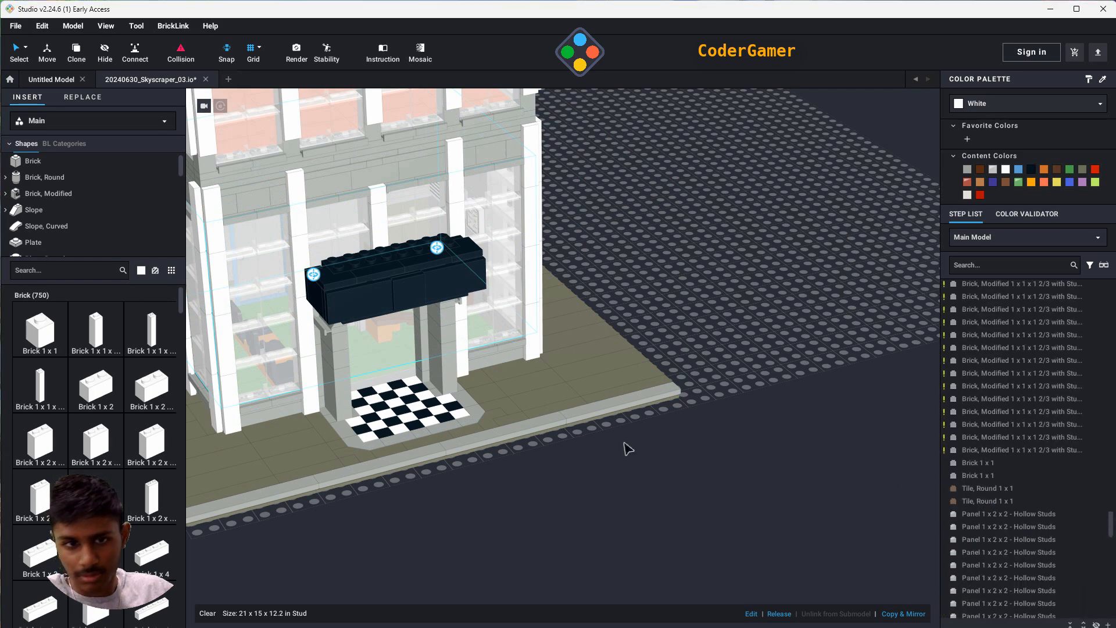
{"action": "left_click", "coordinate": [481, 213]}
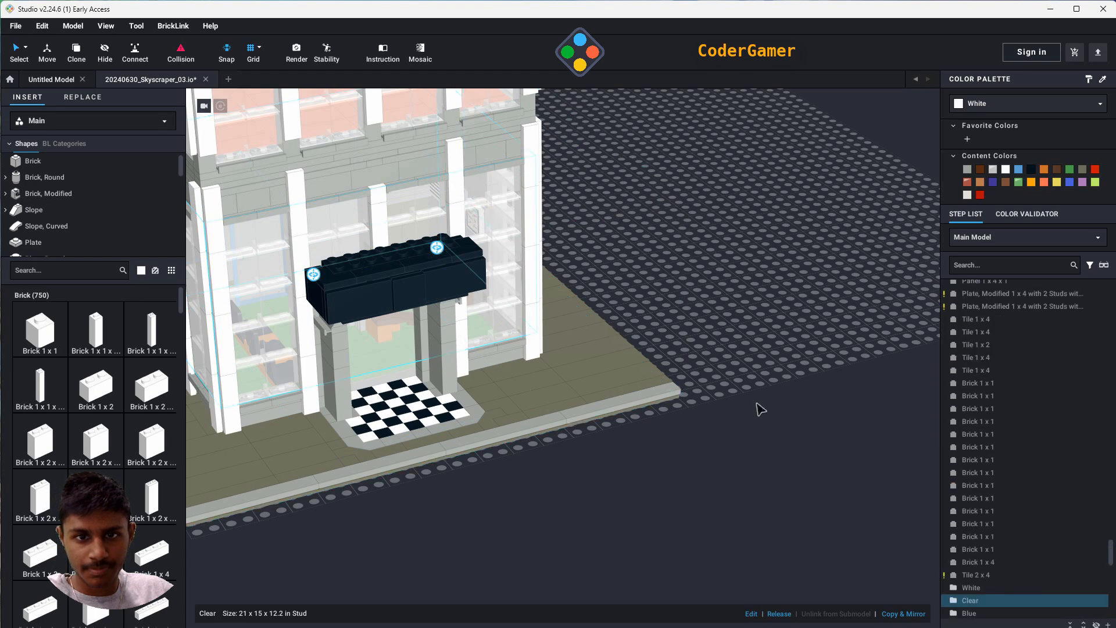
{"action": "right_click", "coordinate": [985, 606]}
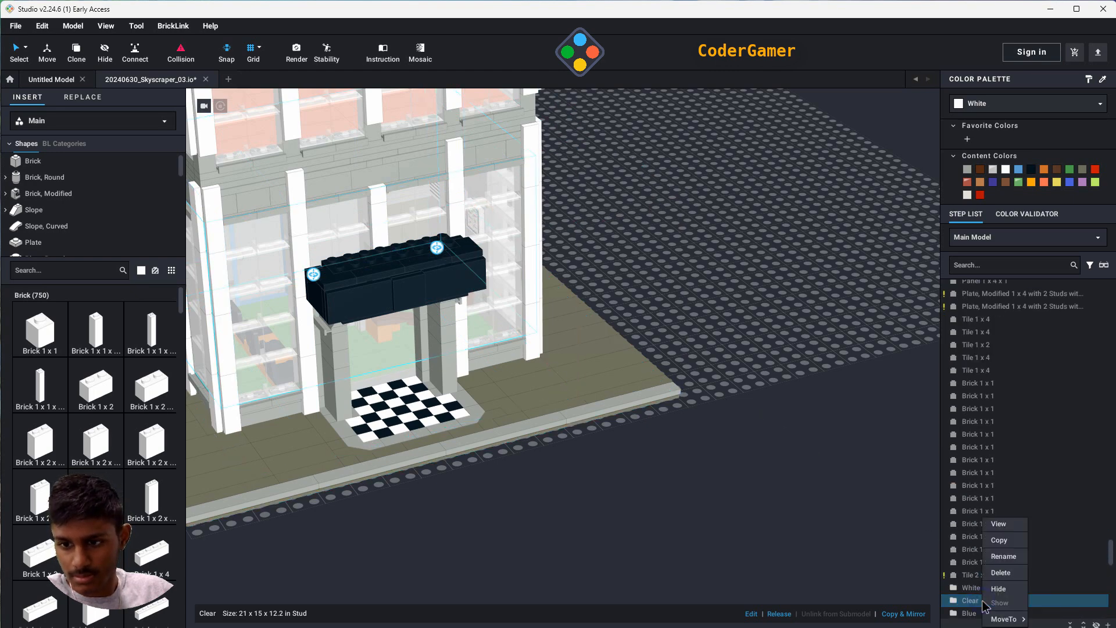
- Switch the selection mode back to selecting by color, and choose to wait for the unresponsive program
{"action": "left_click", "coordinate": [28, 51]}
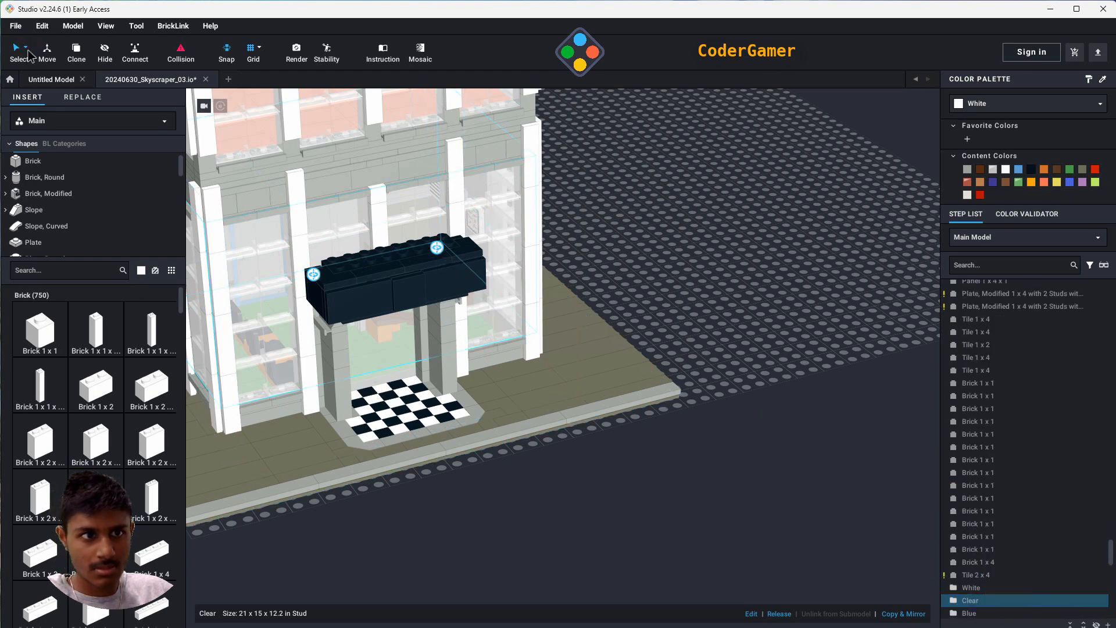
{"action": "left_click", "coordinate": [28, 51]}
{"action": "left_click", "coordinate": [52, 64]}
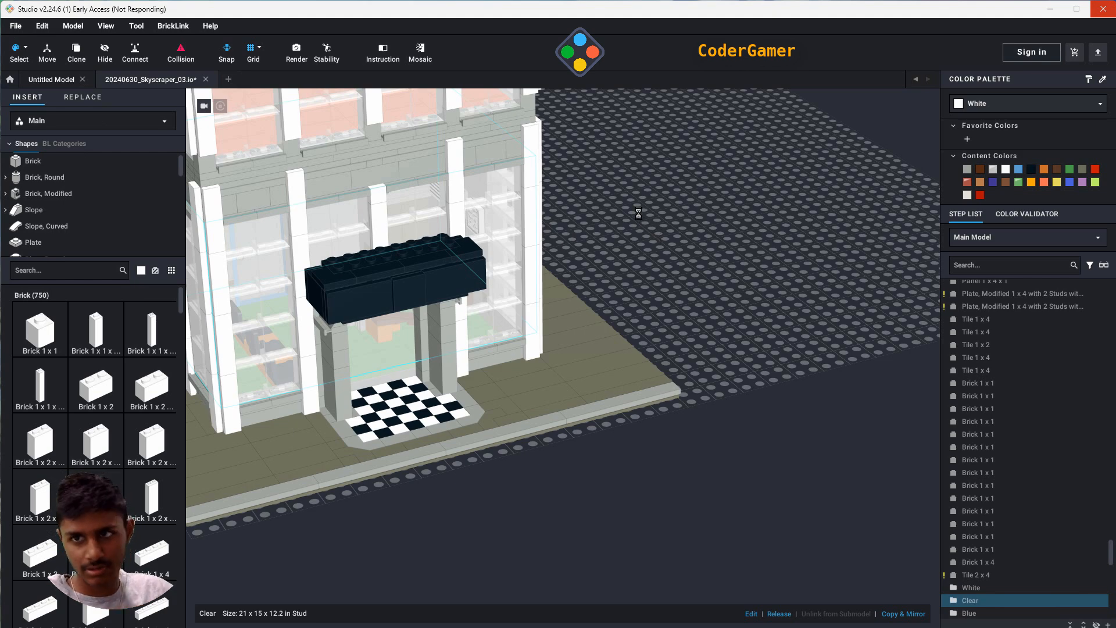
{"action": "left_click", "coordinate": [1104, 9]}
{"action": "left_click", "coordinate": [236, 295]}
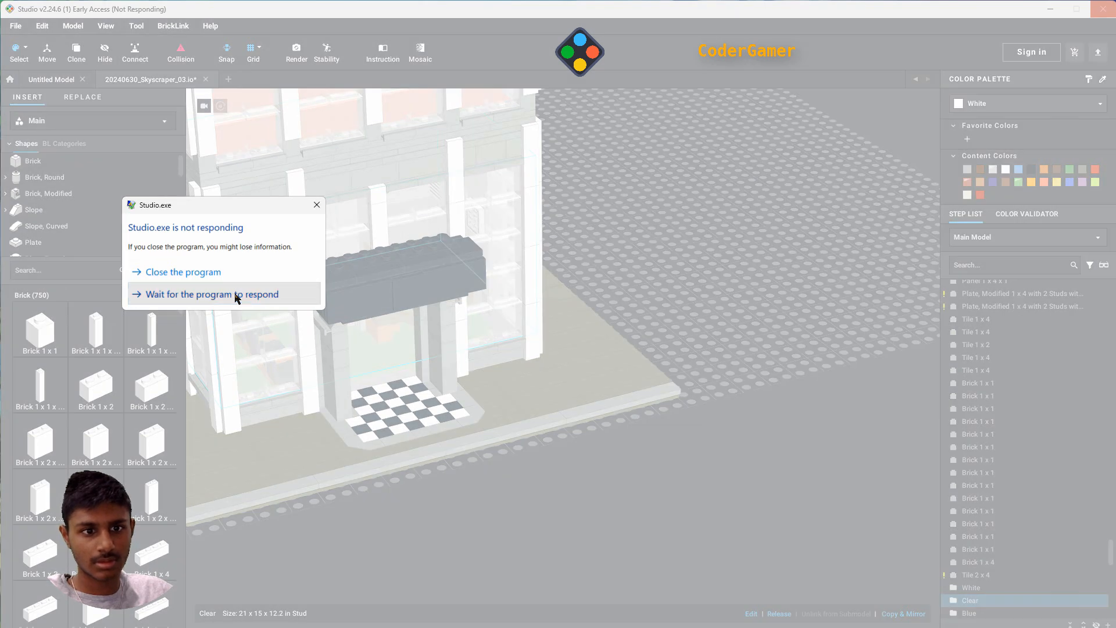